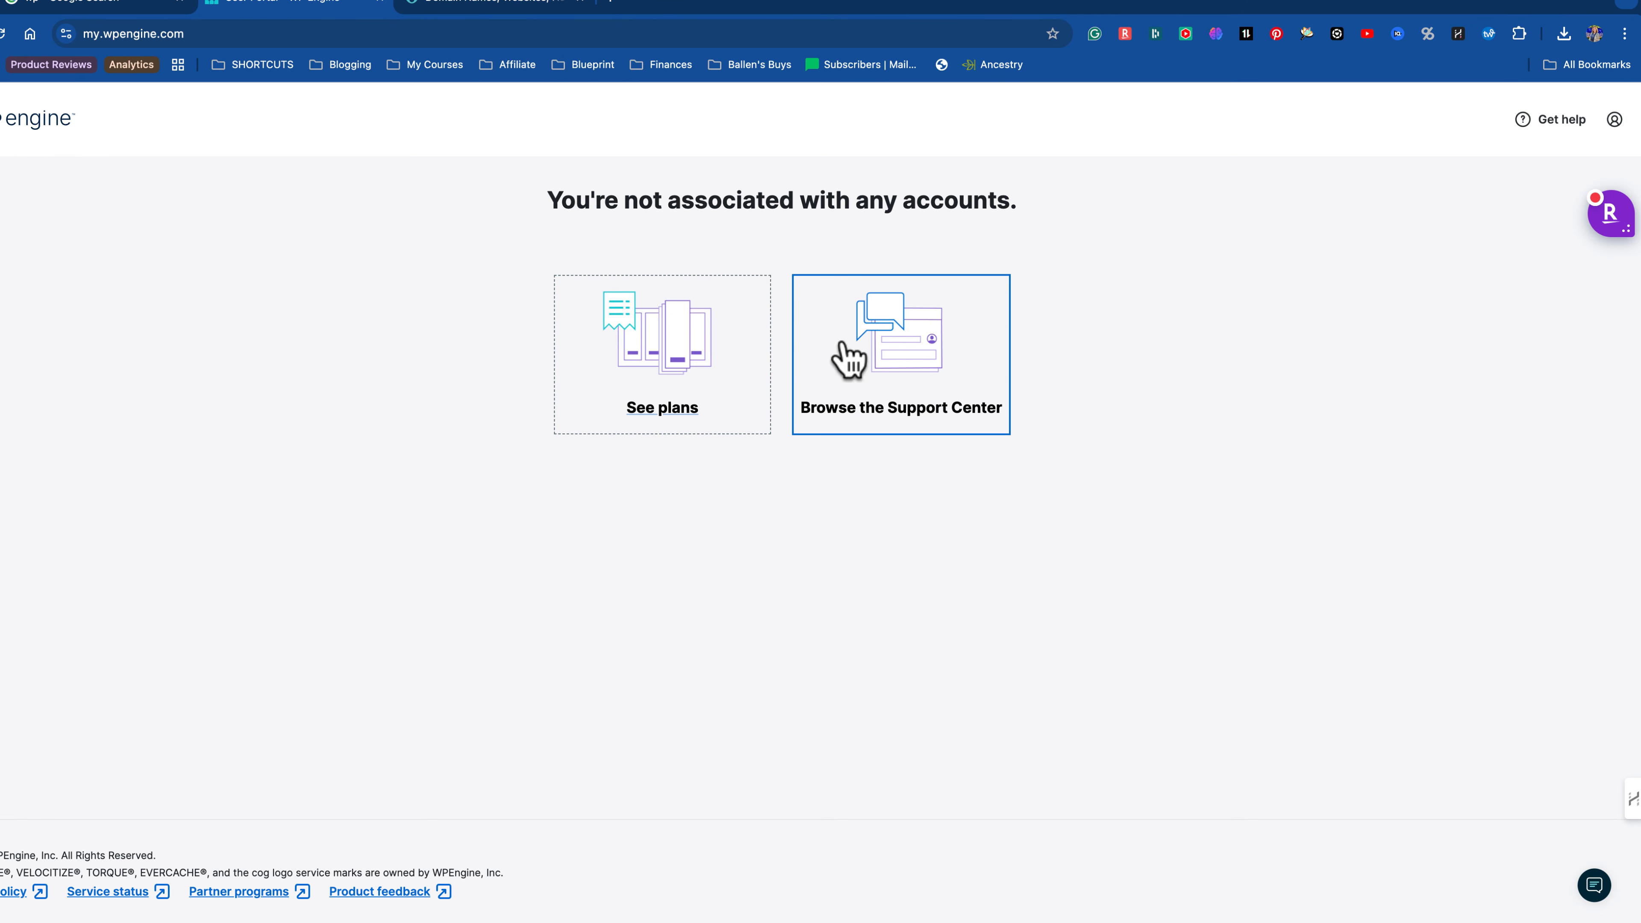
Step: Open the hosting plans page and examine the Essential, Core and Enterprise plans with their prices and features
click(693, 402)
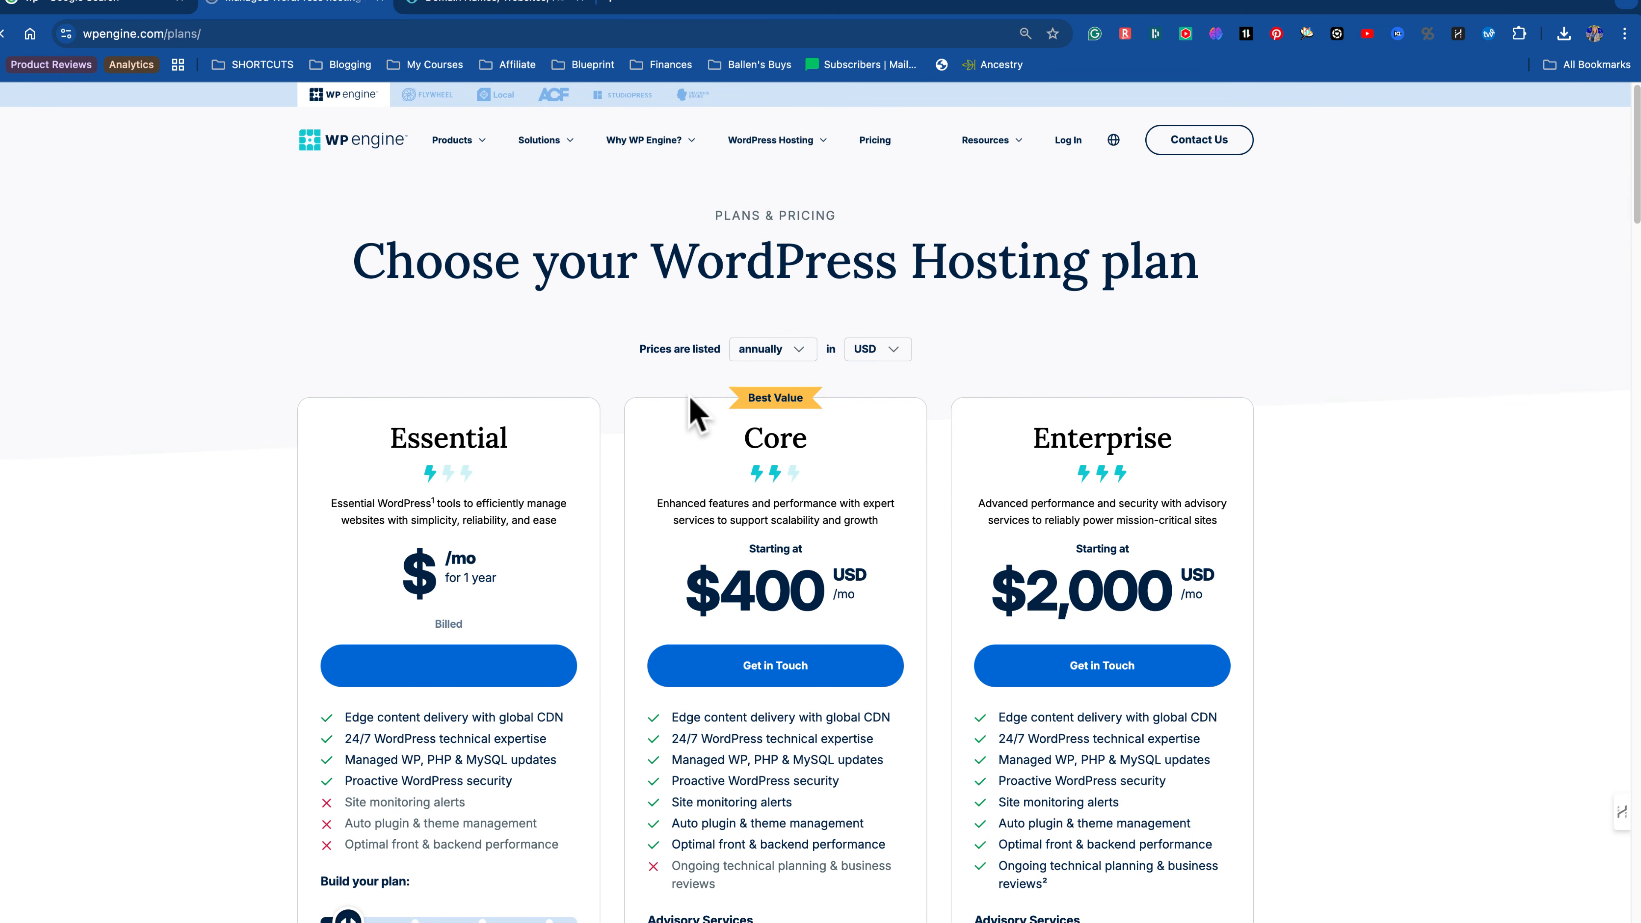
scroll(613, 375, down, 1)
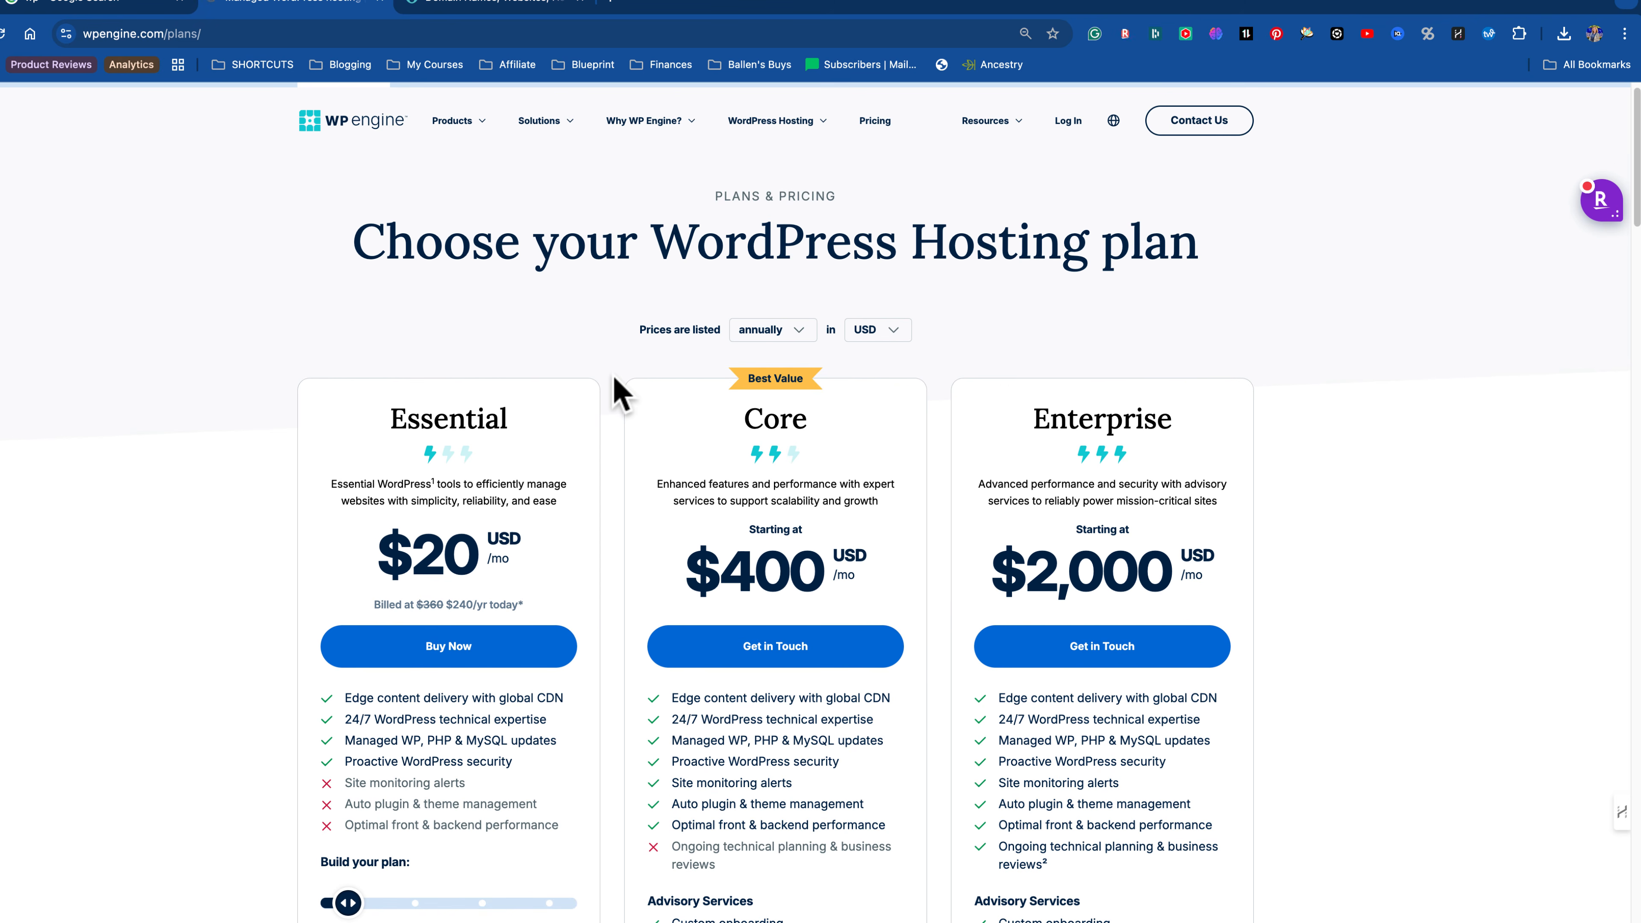
scroll(613, 376, down, 5)
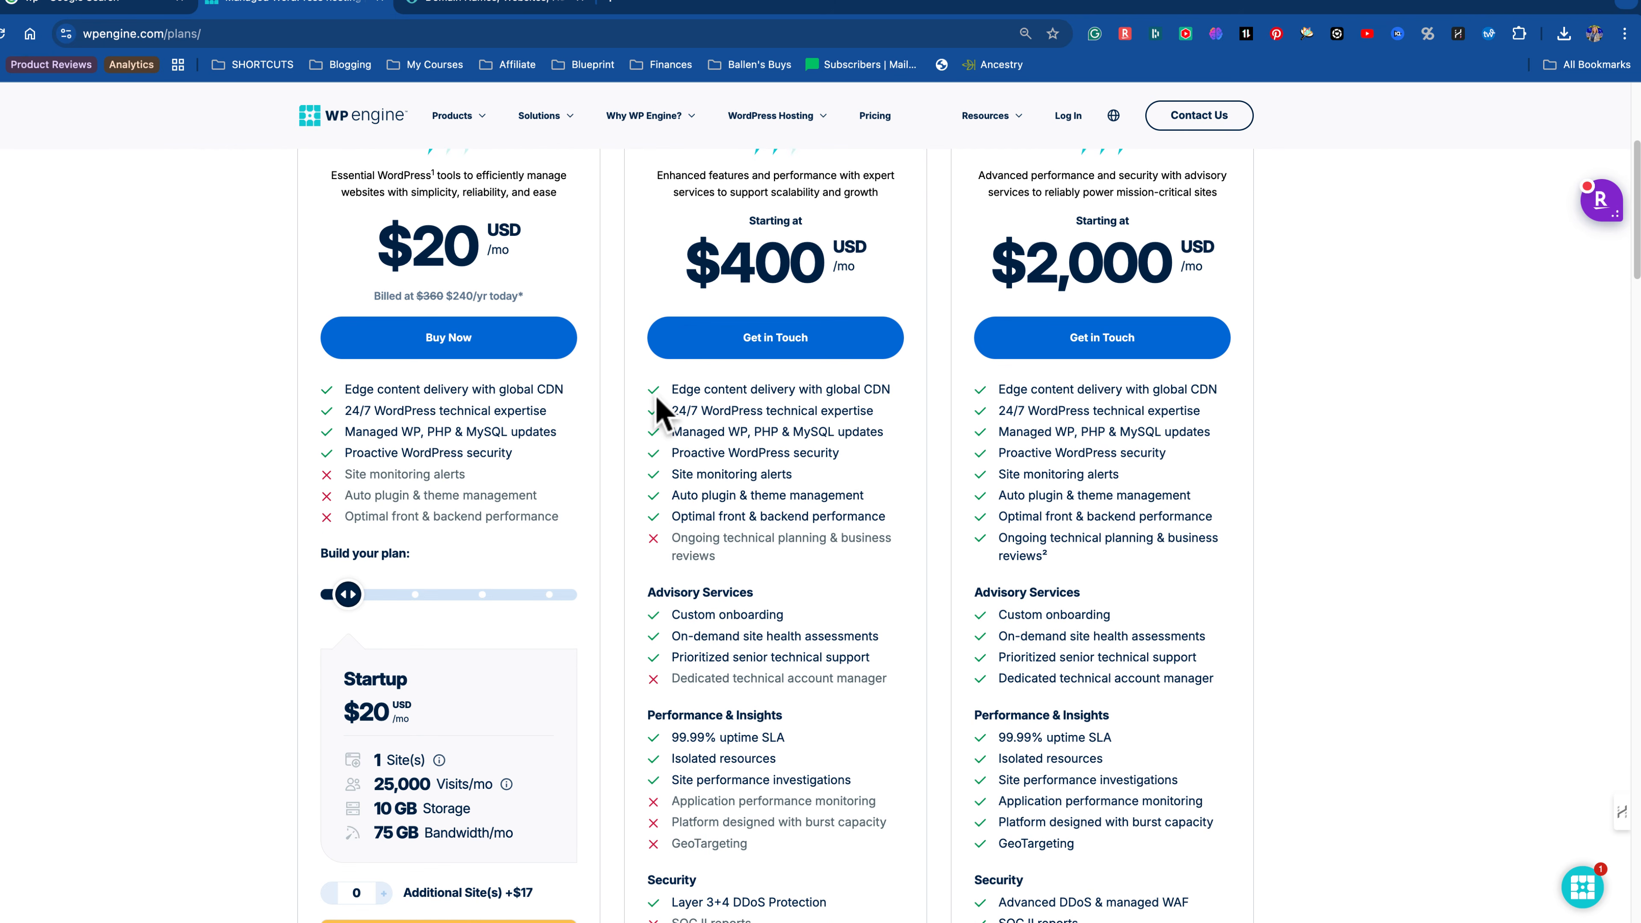
scroll(561, 396, up, 5)
scroll(568, 410, down, 4)
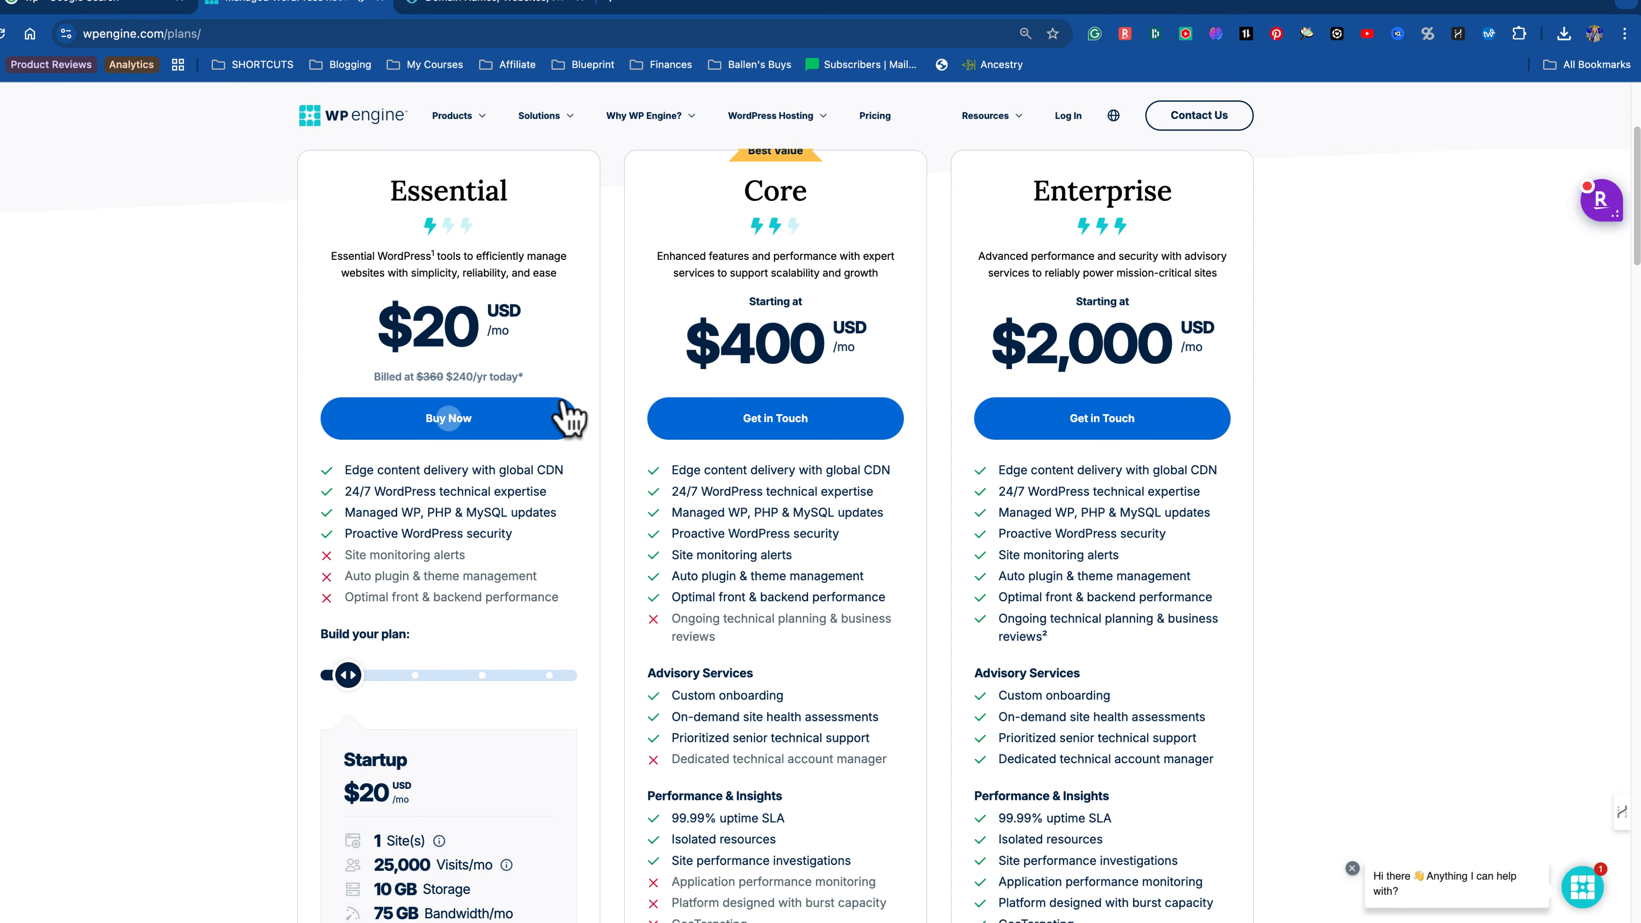
scroll(536, 485, down, 1)
scroll(394, 209, up, 1)
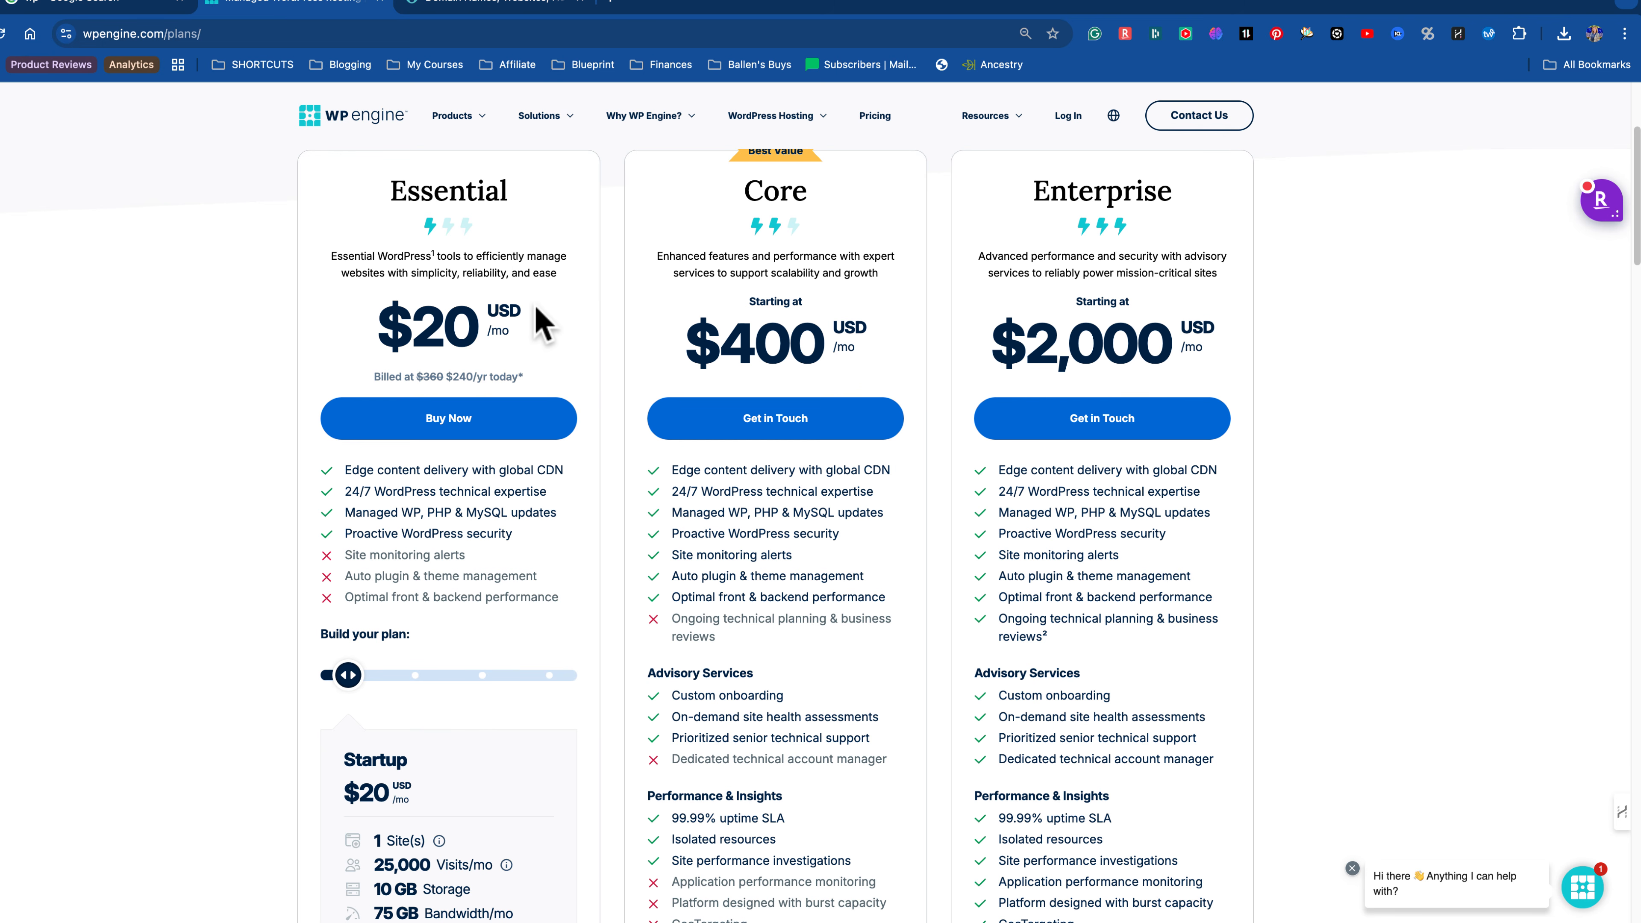
Step: Add the Automated Plugin Updates option to the Startup configuration of the Essential plan
scroll(541, 346, down, 5)
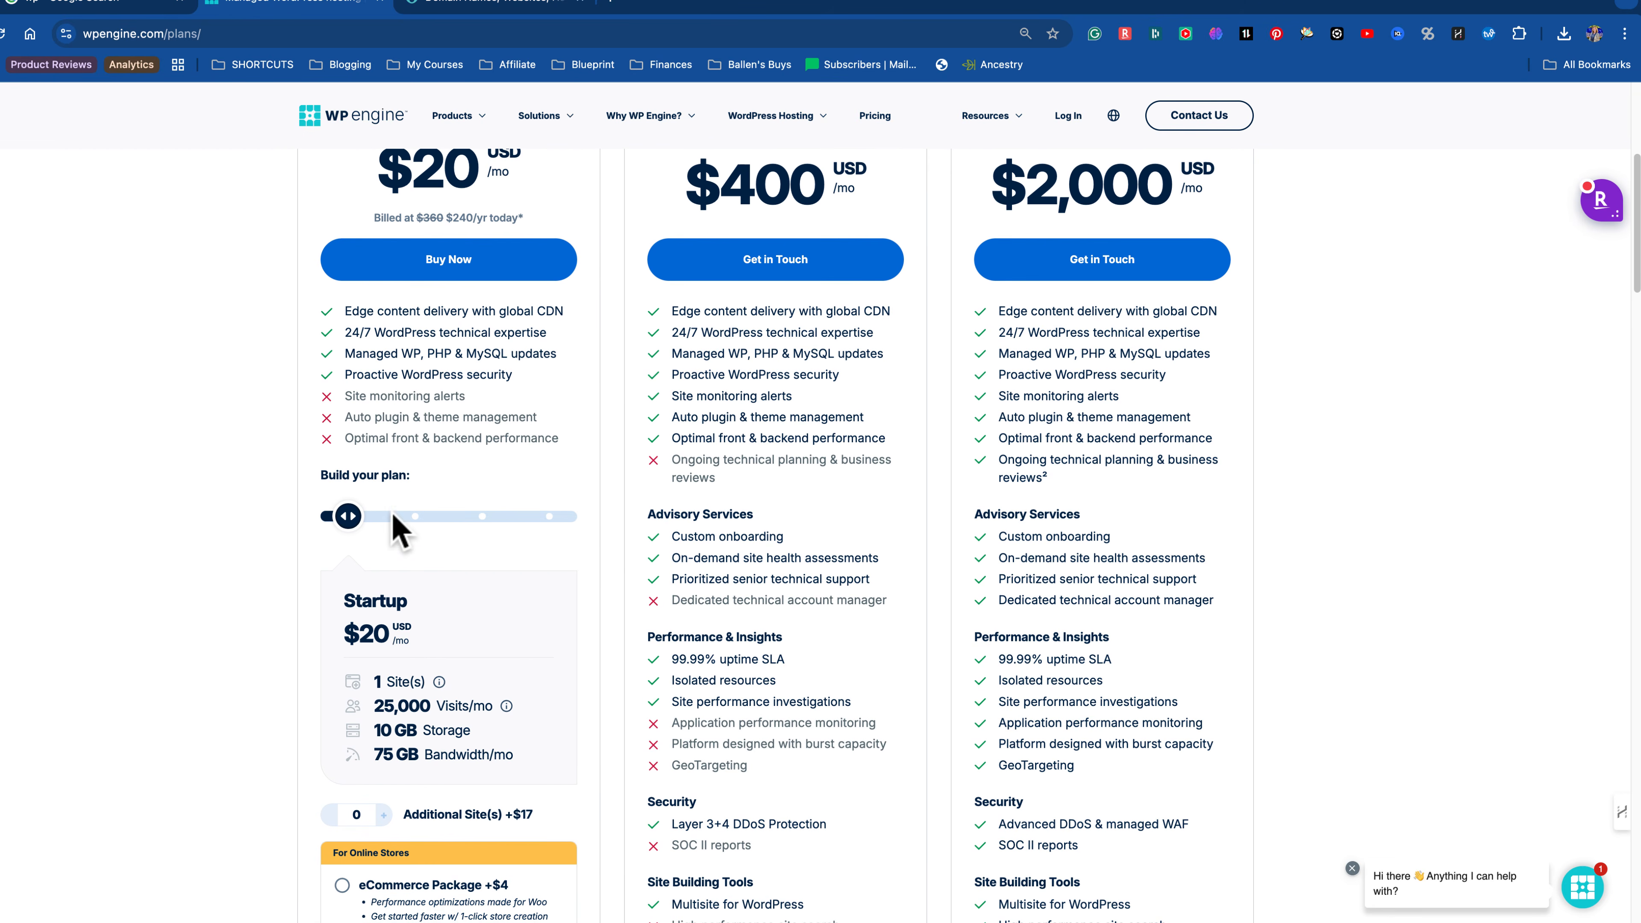
scroll(413, 549, down, 5)
scroll(414, 549, down, 5)
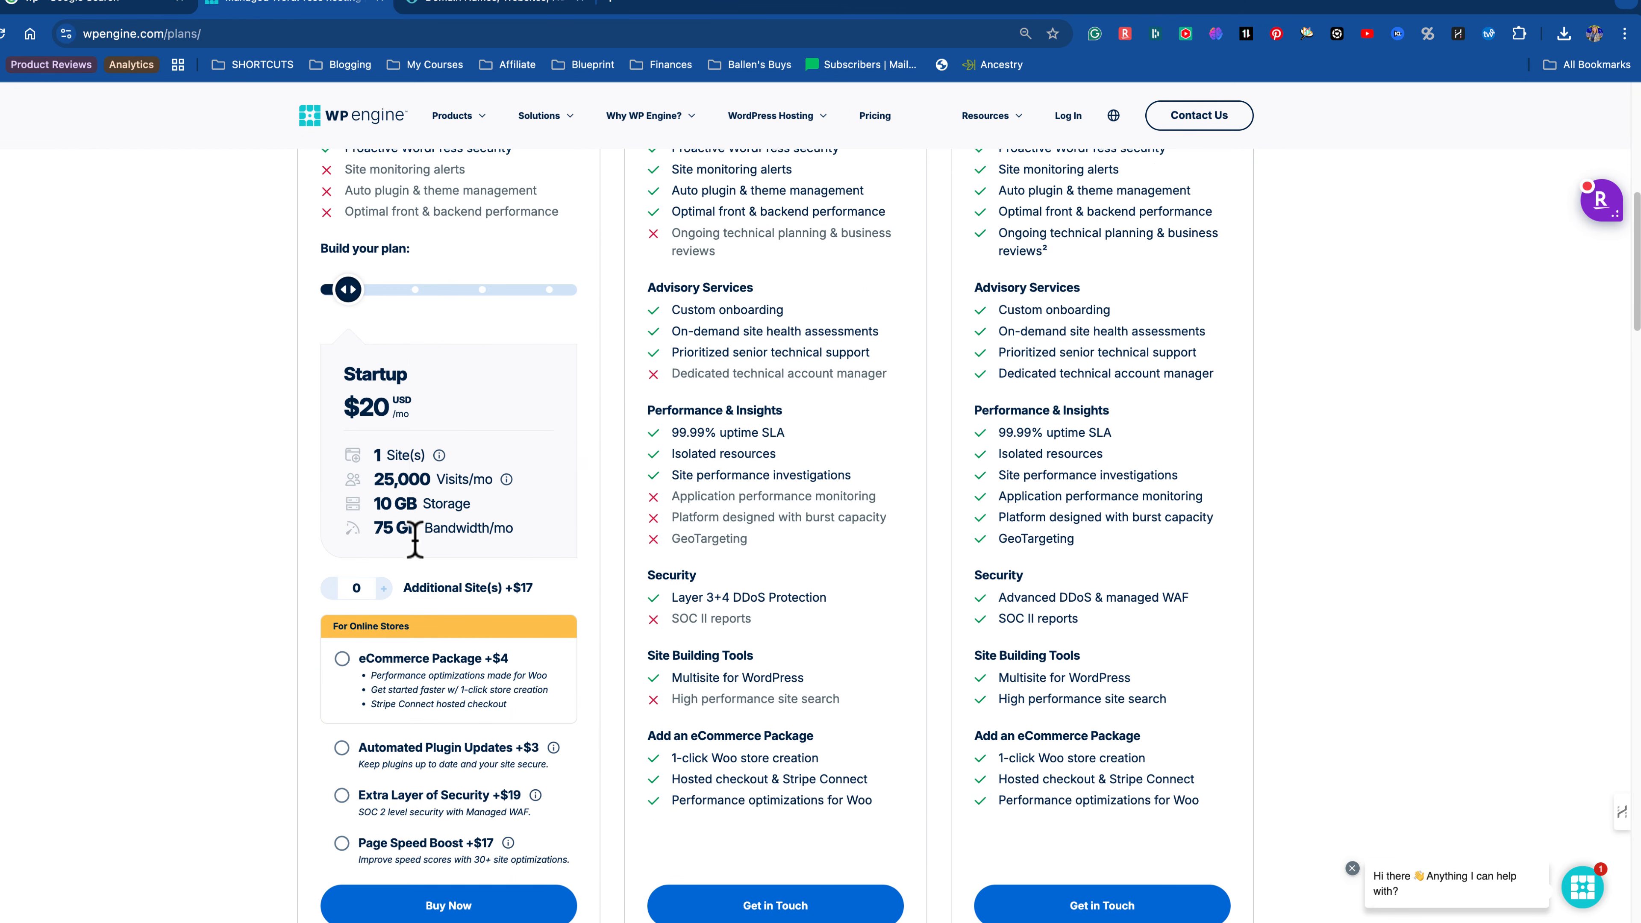
scroll(411, 559, down, 1)
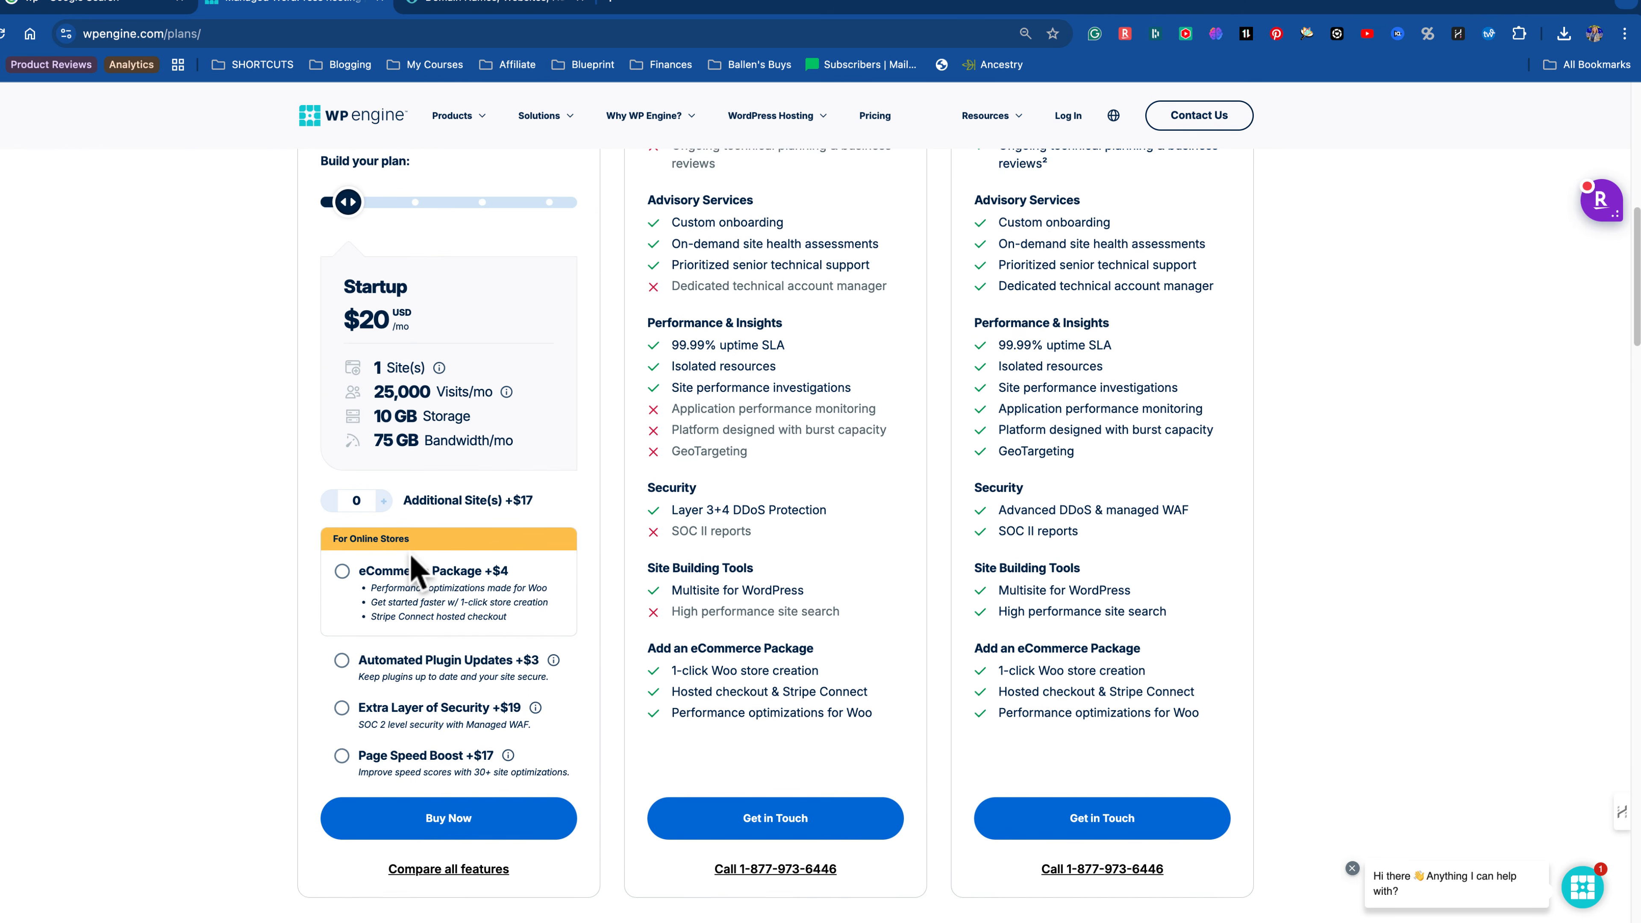
click(340, 647)
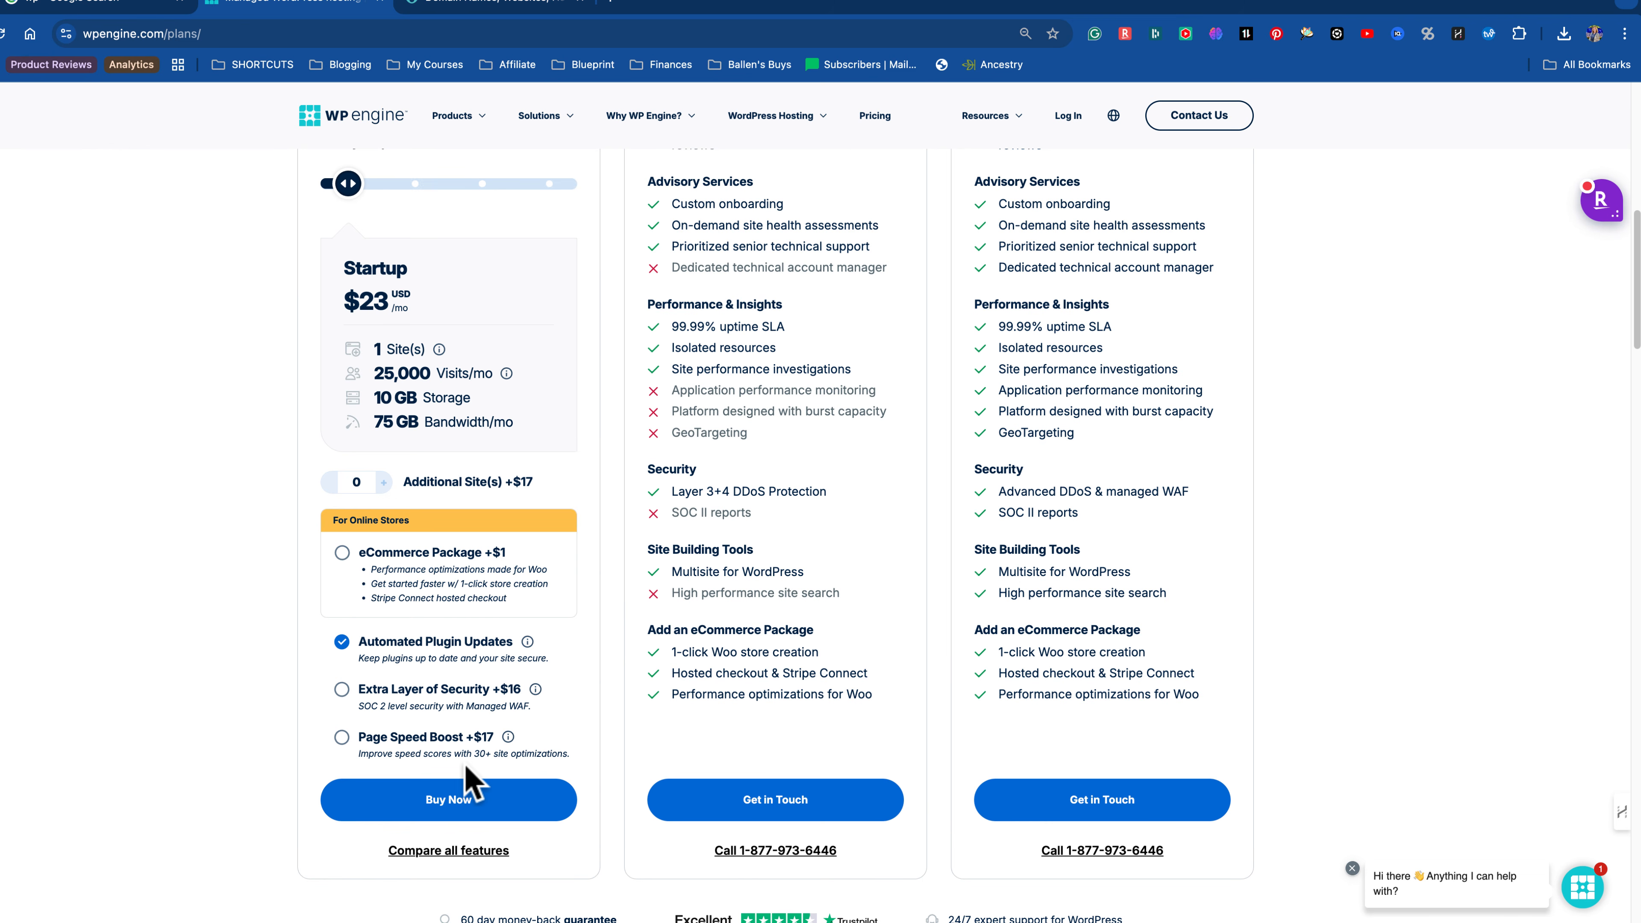
Step: Open the full feature comparison and examine the sites, visits, storage and bandwidth included in each plan
scroll(478, 711, down, 4)
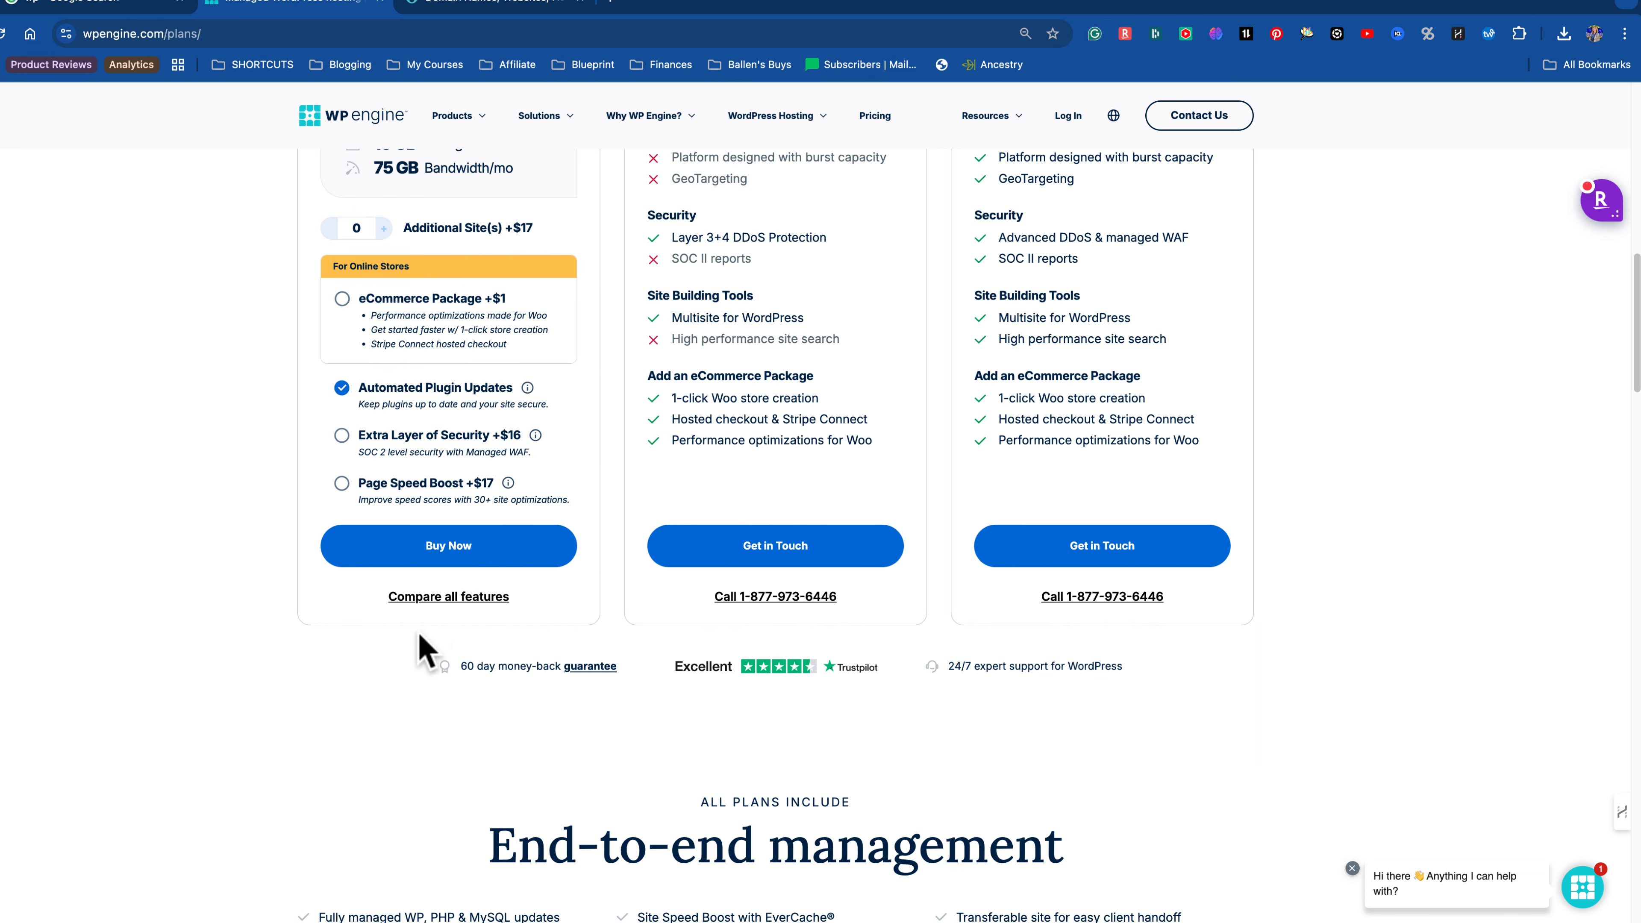
click(451, 598)
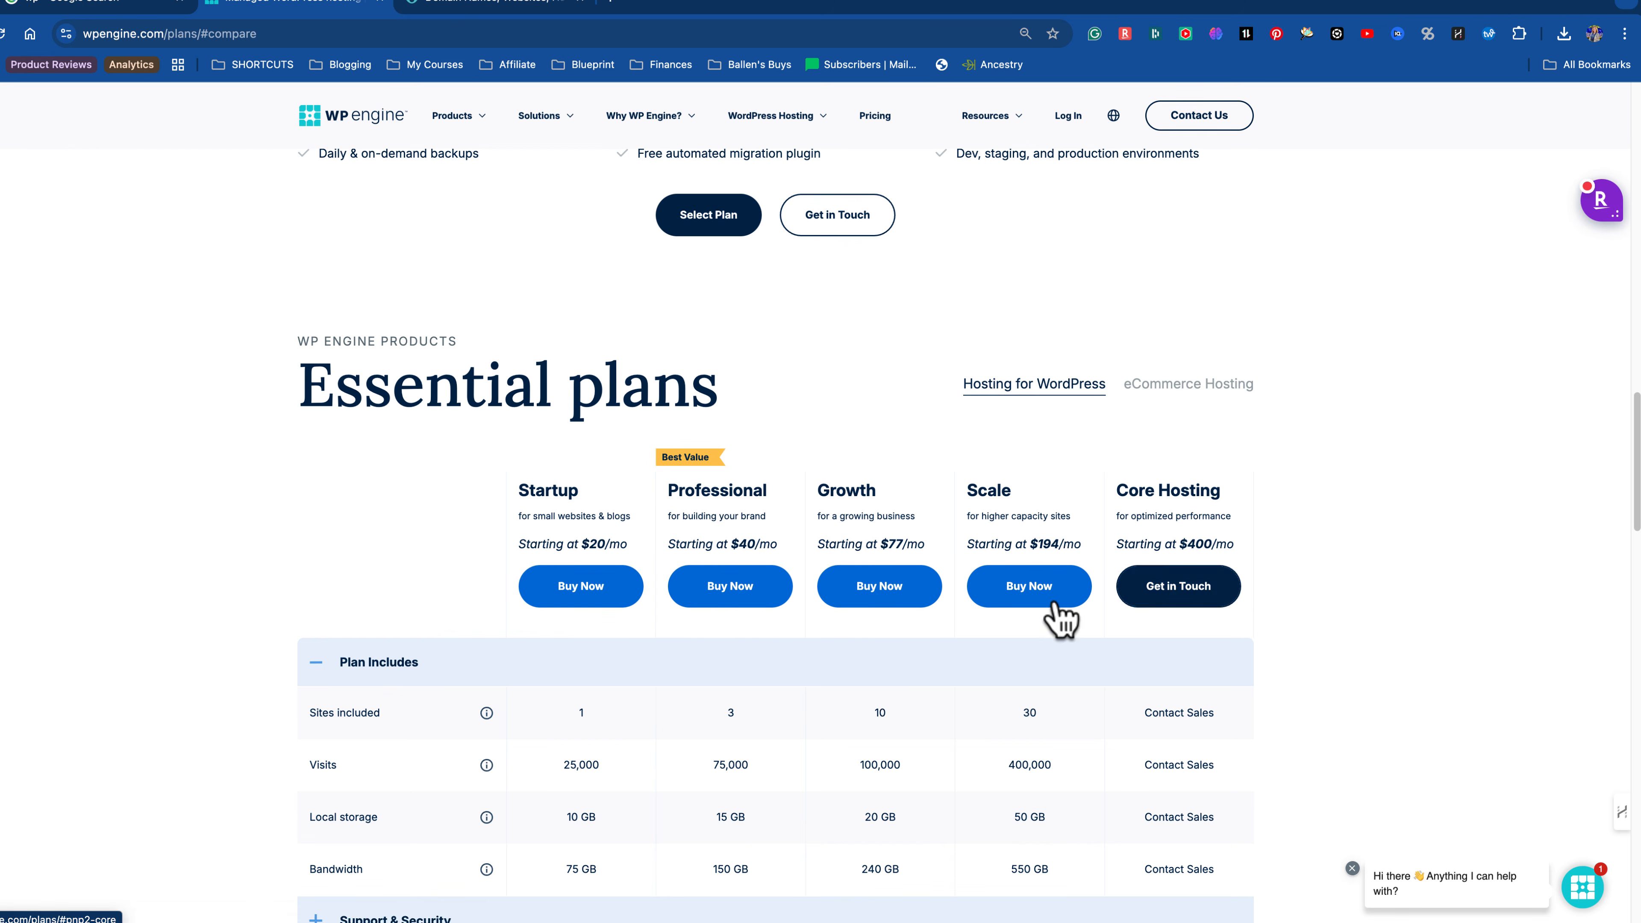
scroll(671, 614, down, 2)
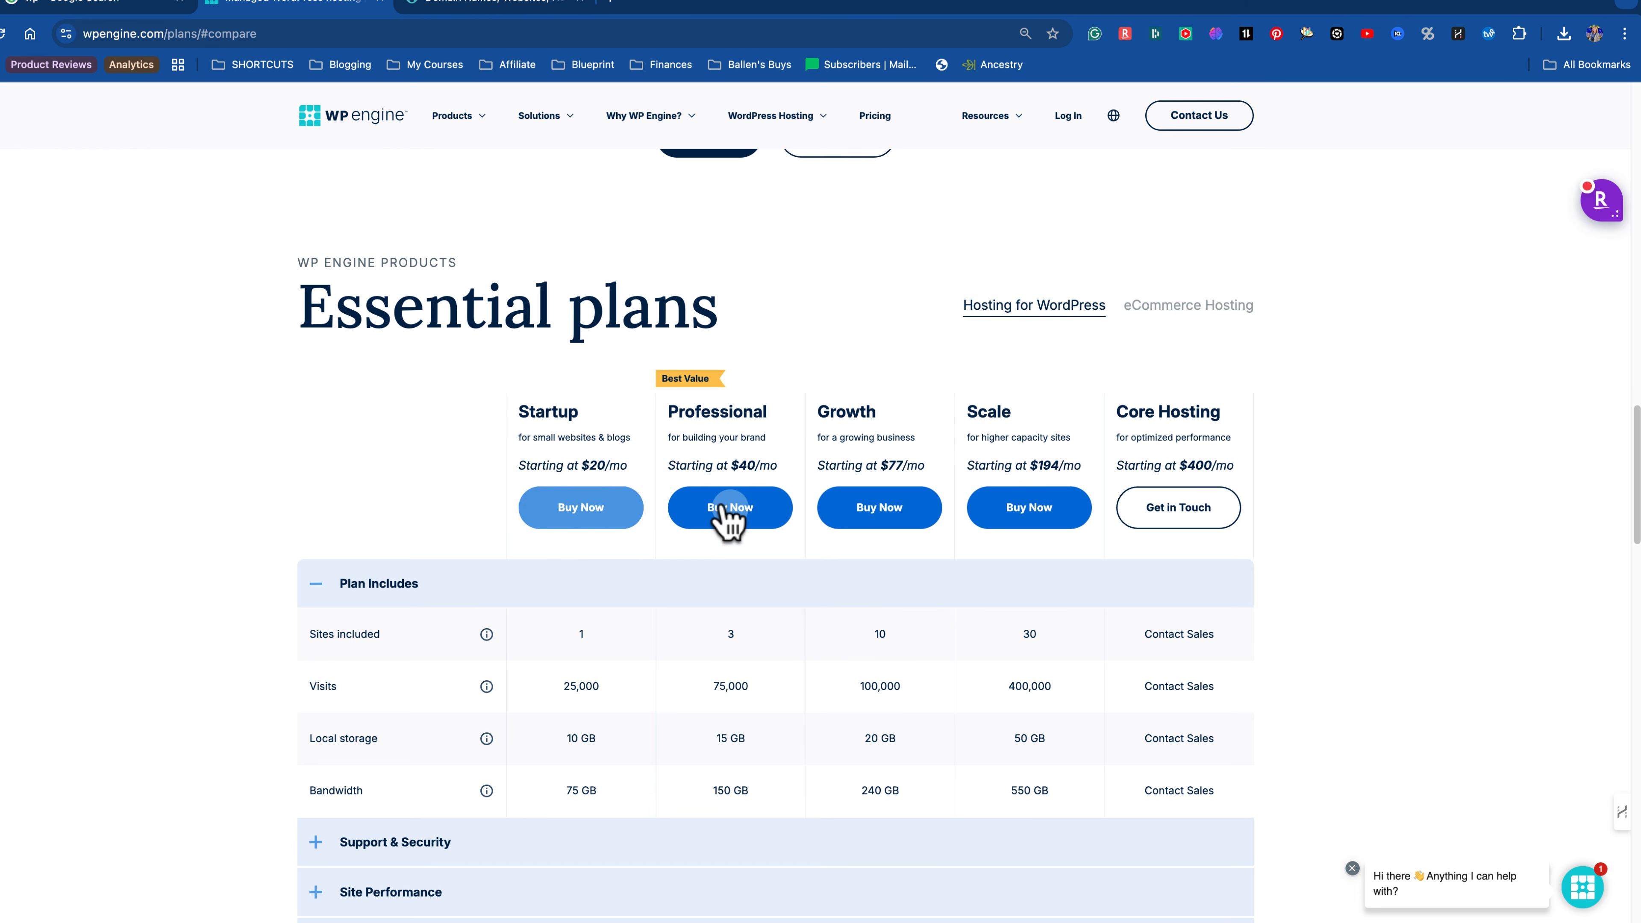
scroll(736, 539, down, 2)
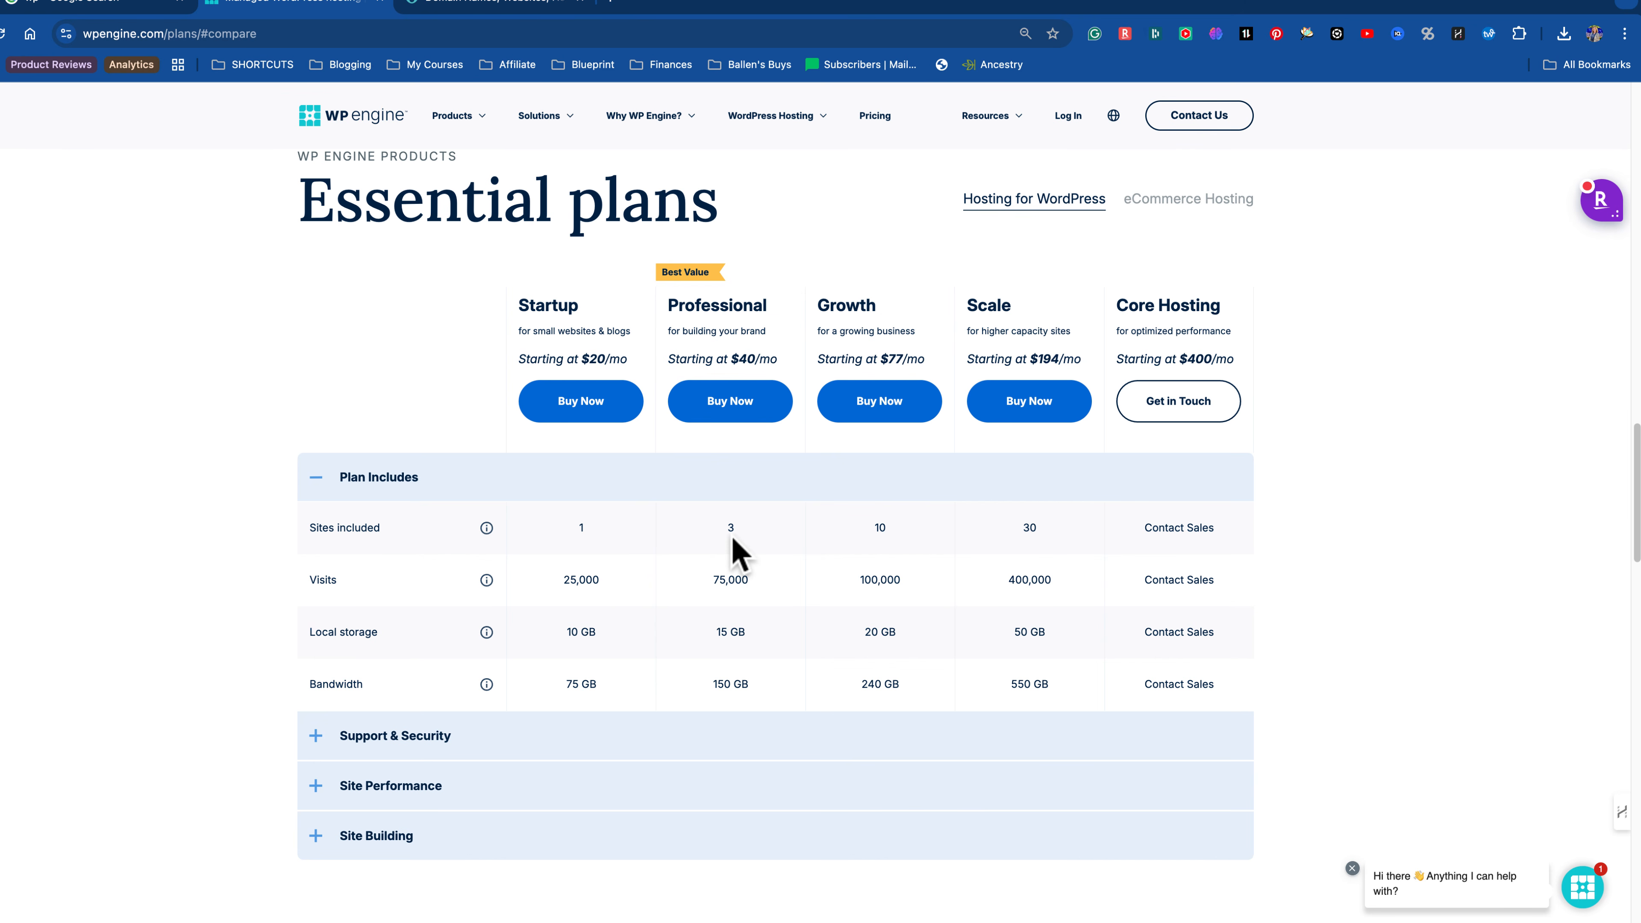
scroll(736, 549, down, 1)
scroll(612, 413, down, 3)
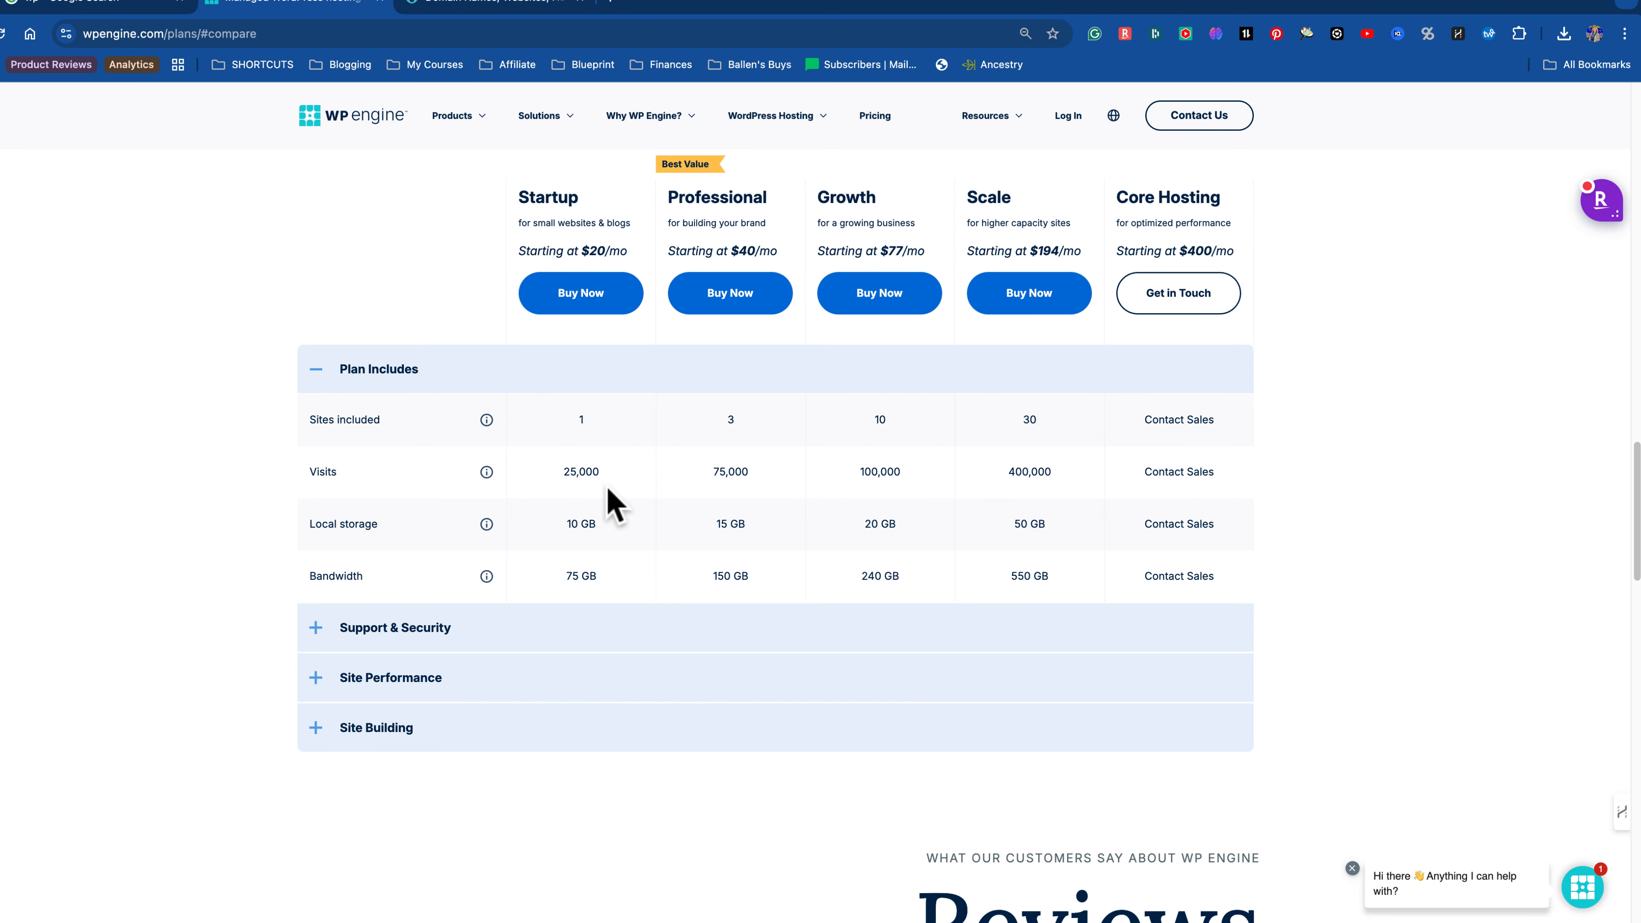
scroll(562, 514, down, 1)
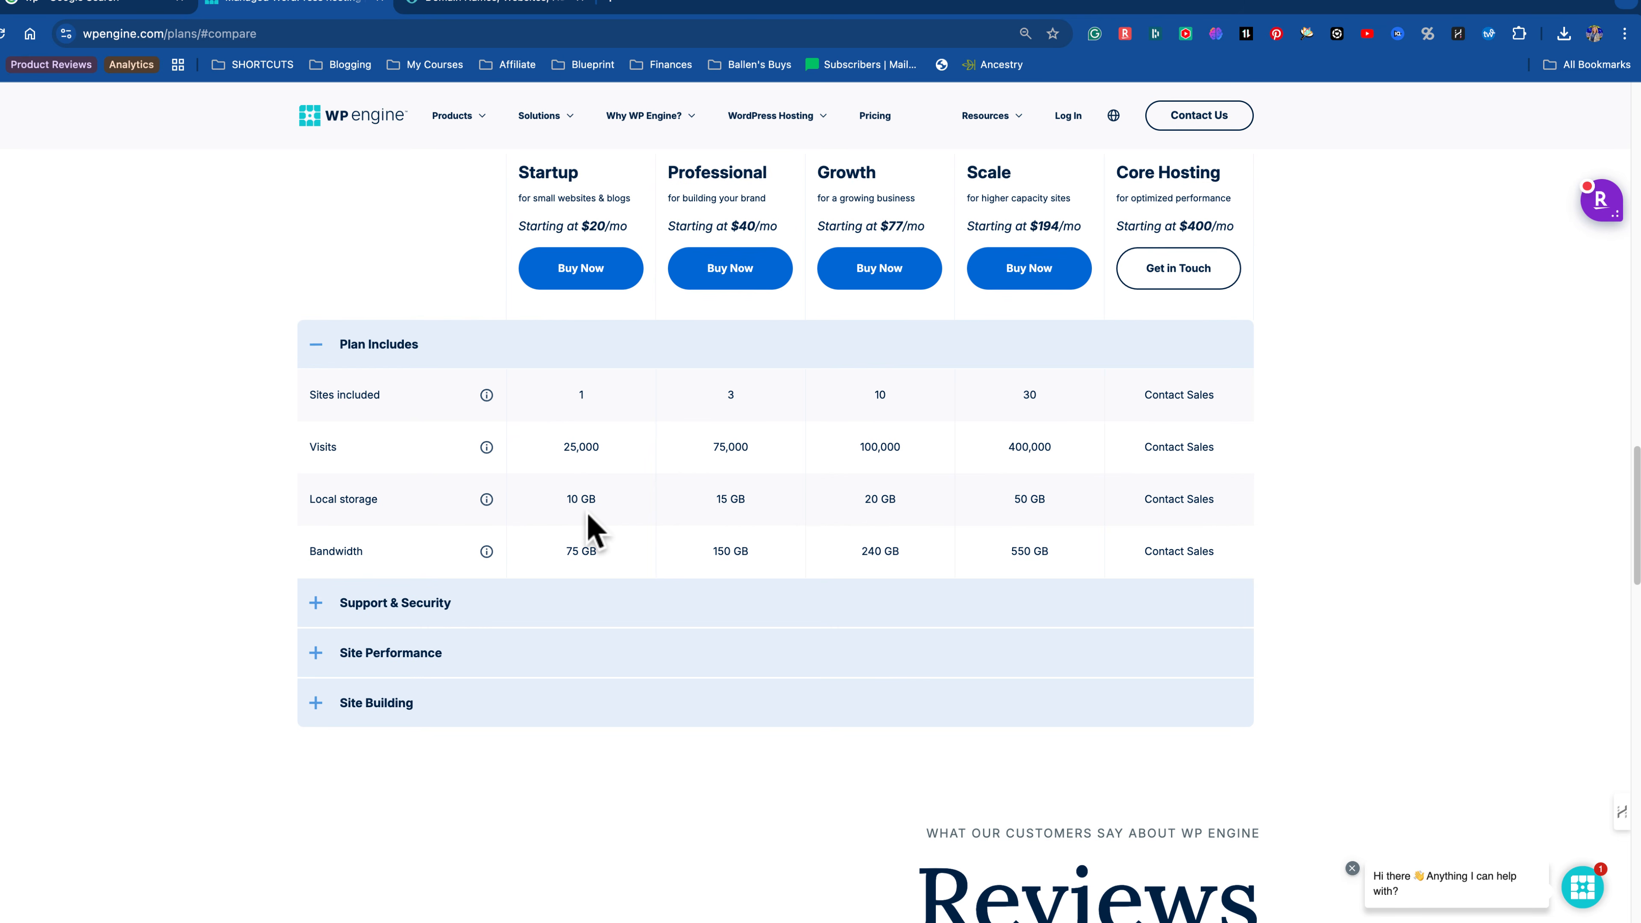
scroll(588, 515, down, 1)
Step: Expand the Support & Security, Site Performance and Site Building sections of the plan comparison and look through their features
click(315, 582)
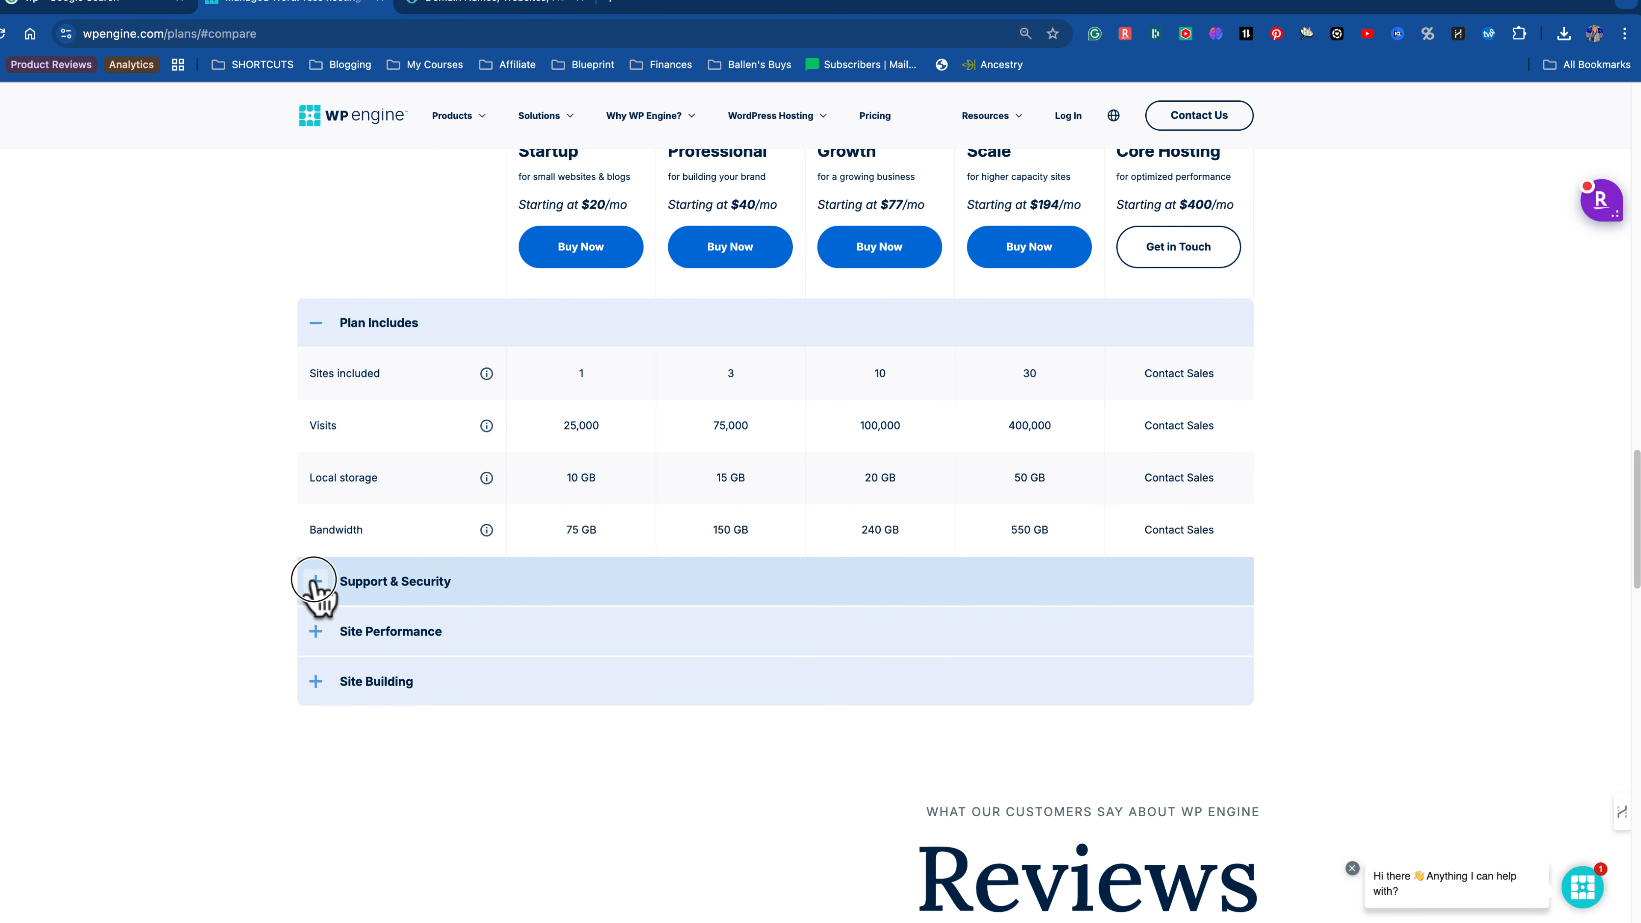
scroll(700, 666, down, 7)
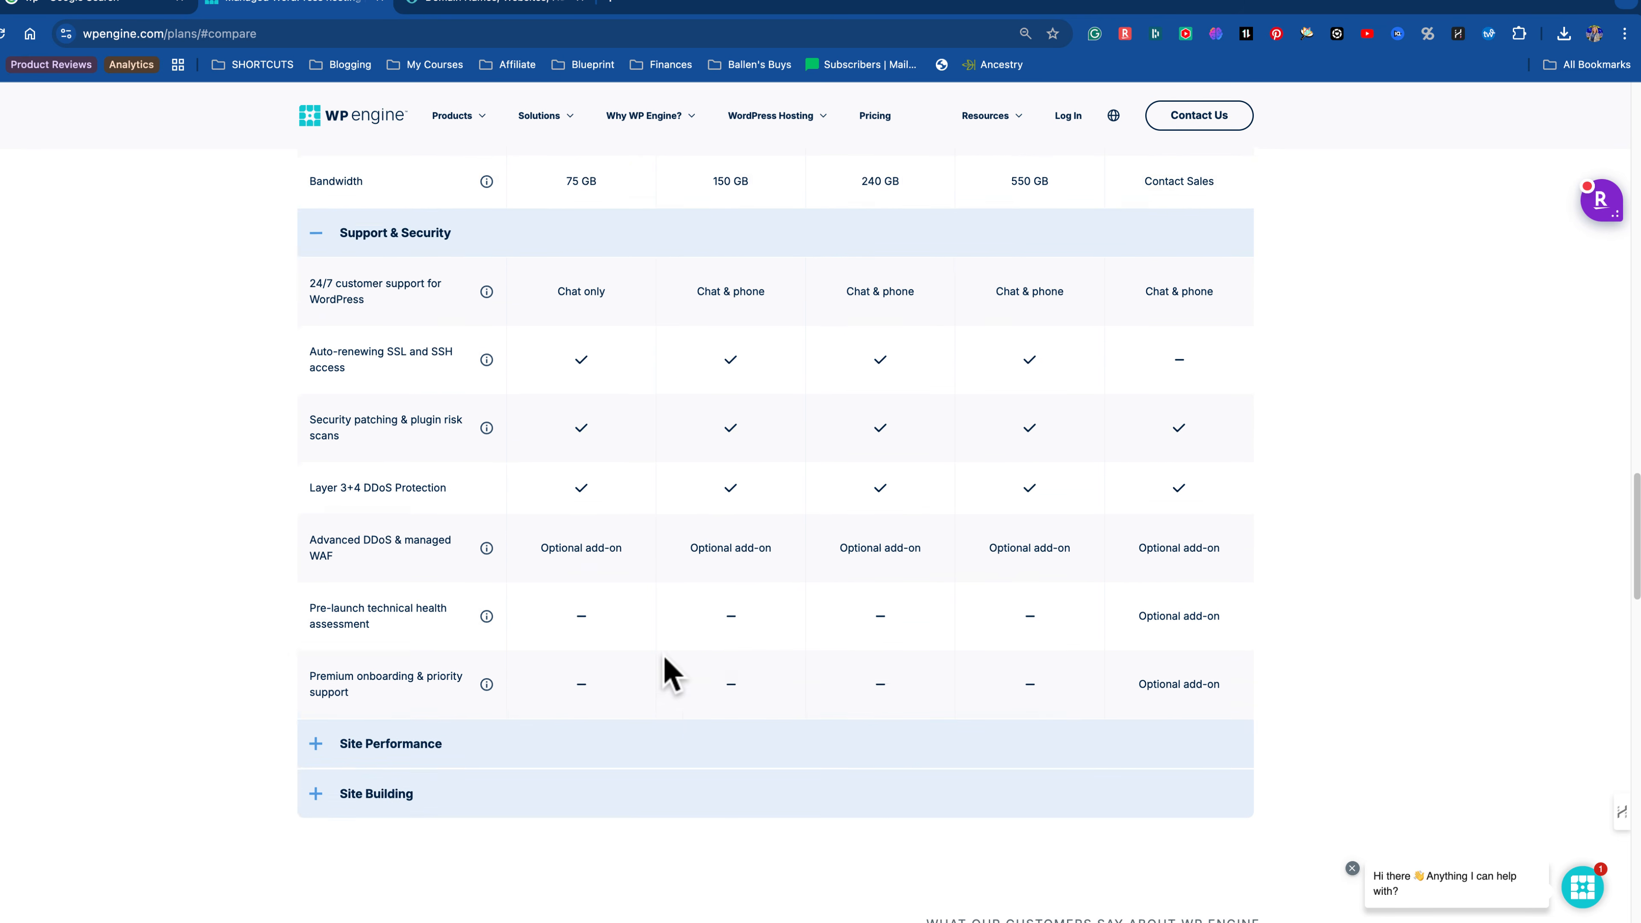
click(322, 662)
scroll(849, 699, down, 6)
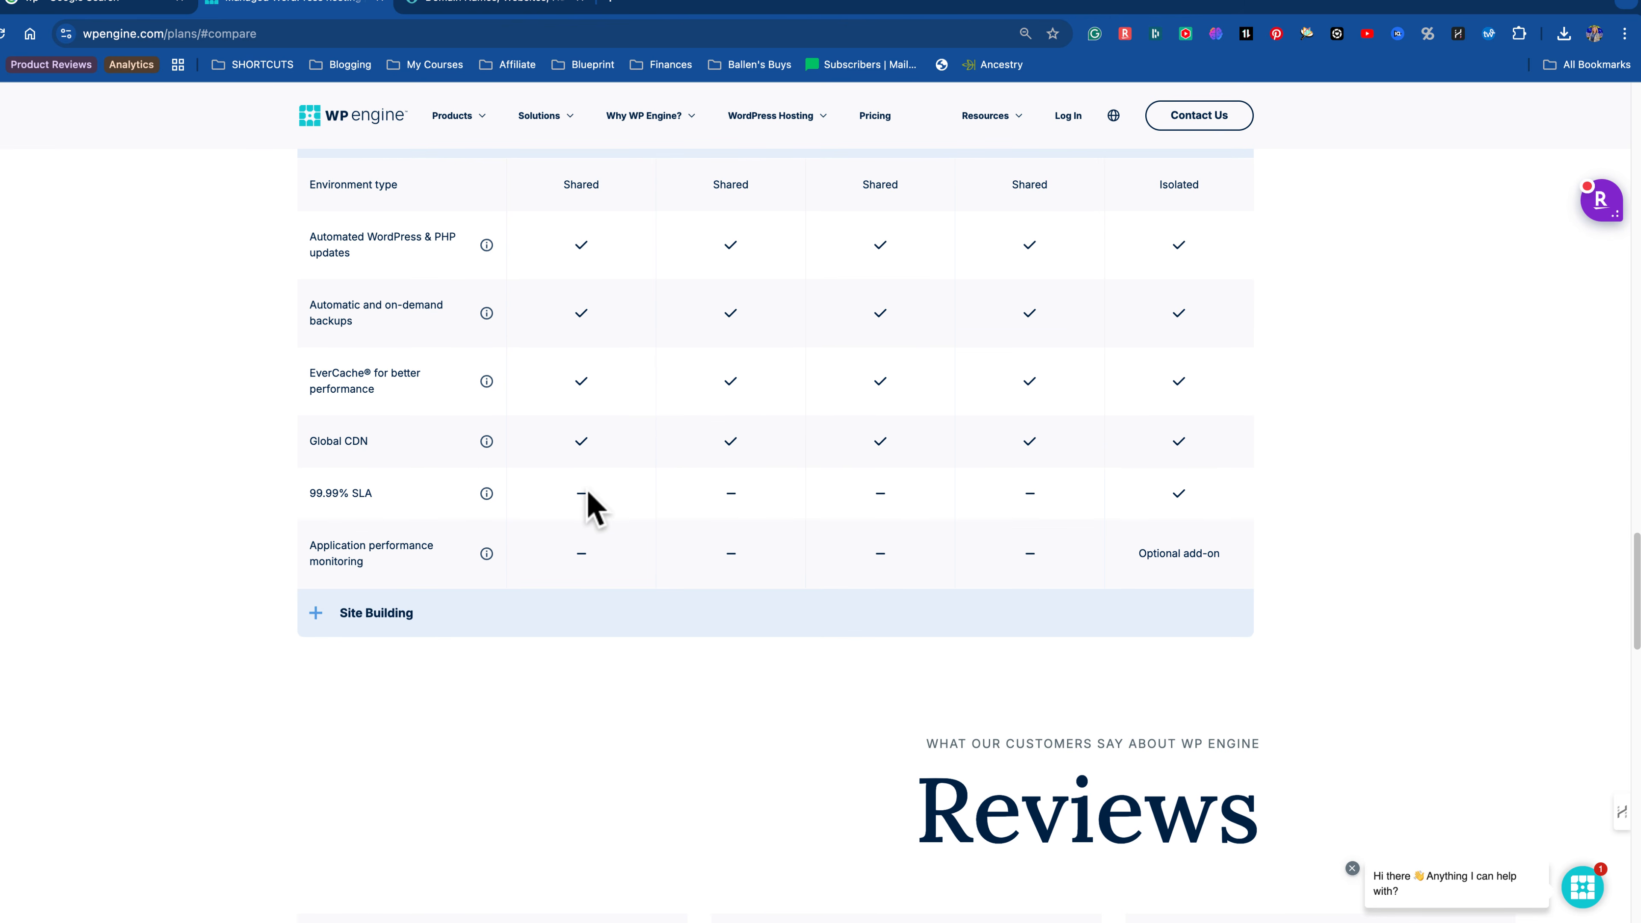
click(370, 622)
scroll(919, 659, down, 4)
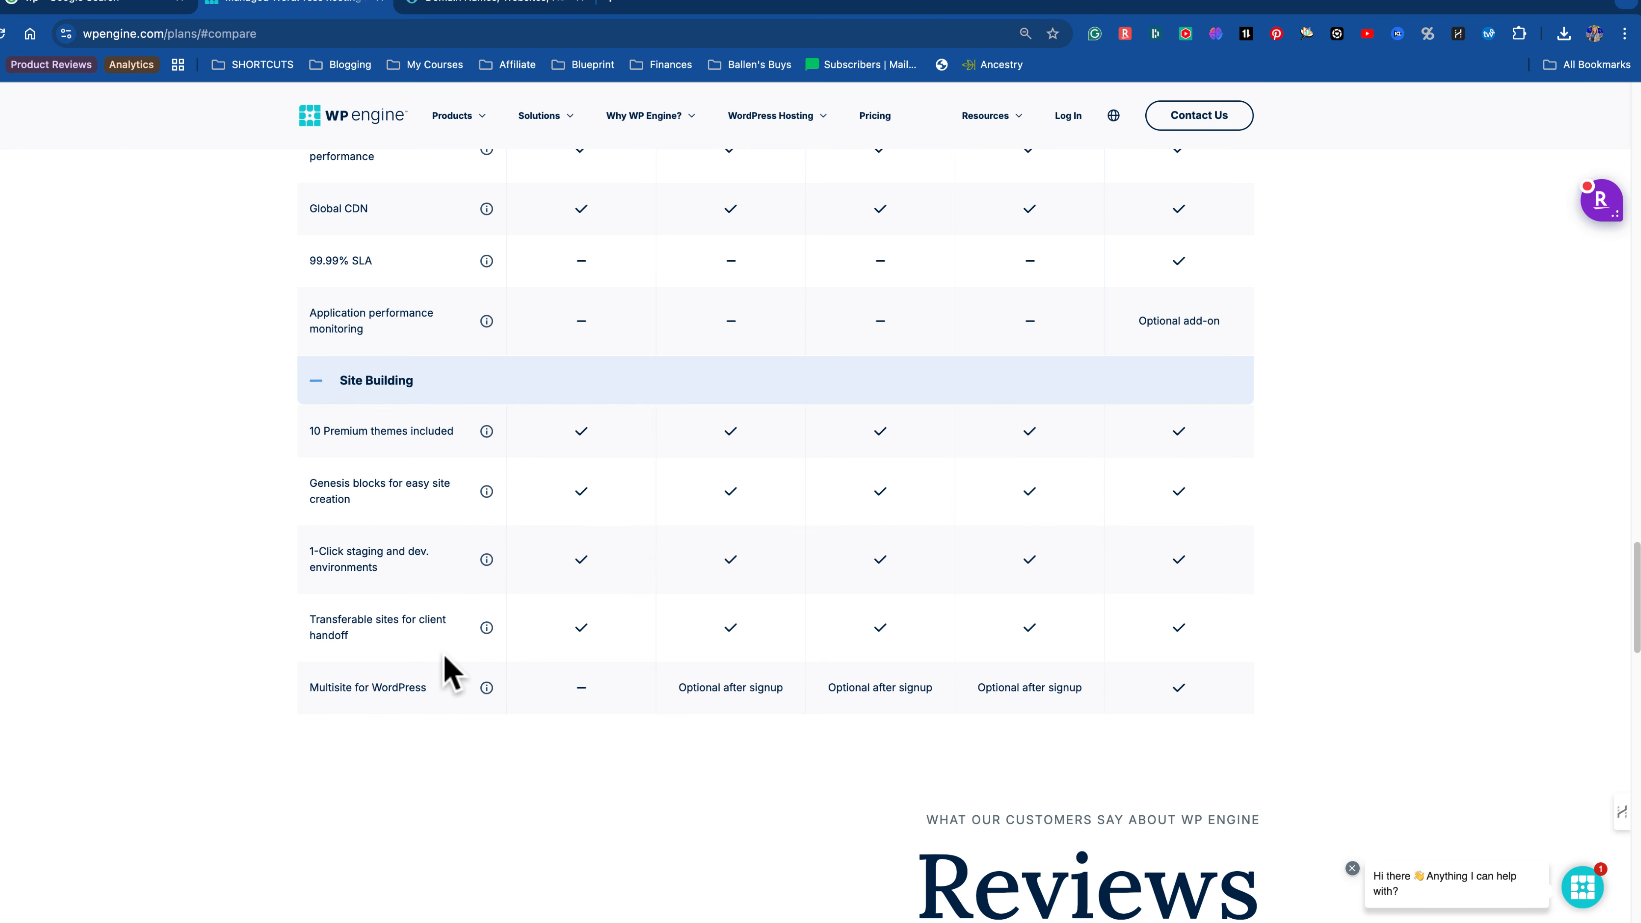
Step: Start checkout for the Professional plan from the comparison table and set the subscription to Monthly
scroll(842, 531, up, 1)
scroll(687, 529, up, 3)
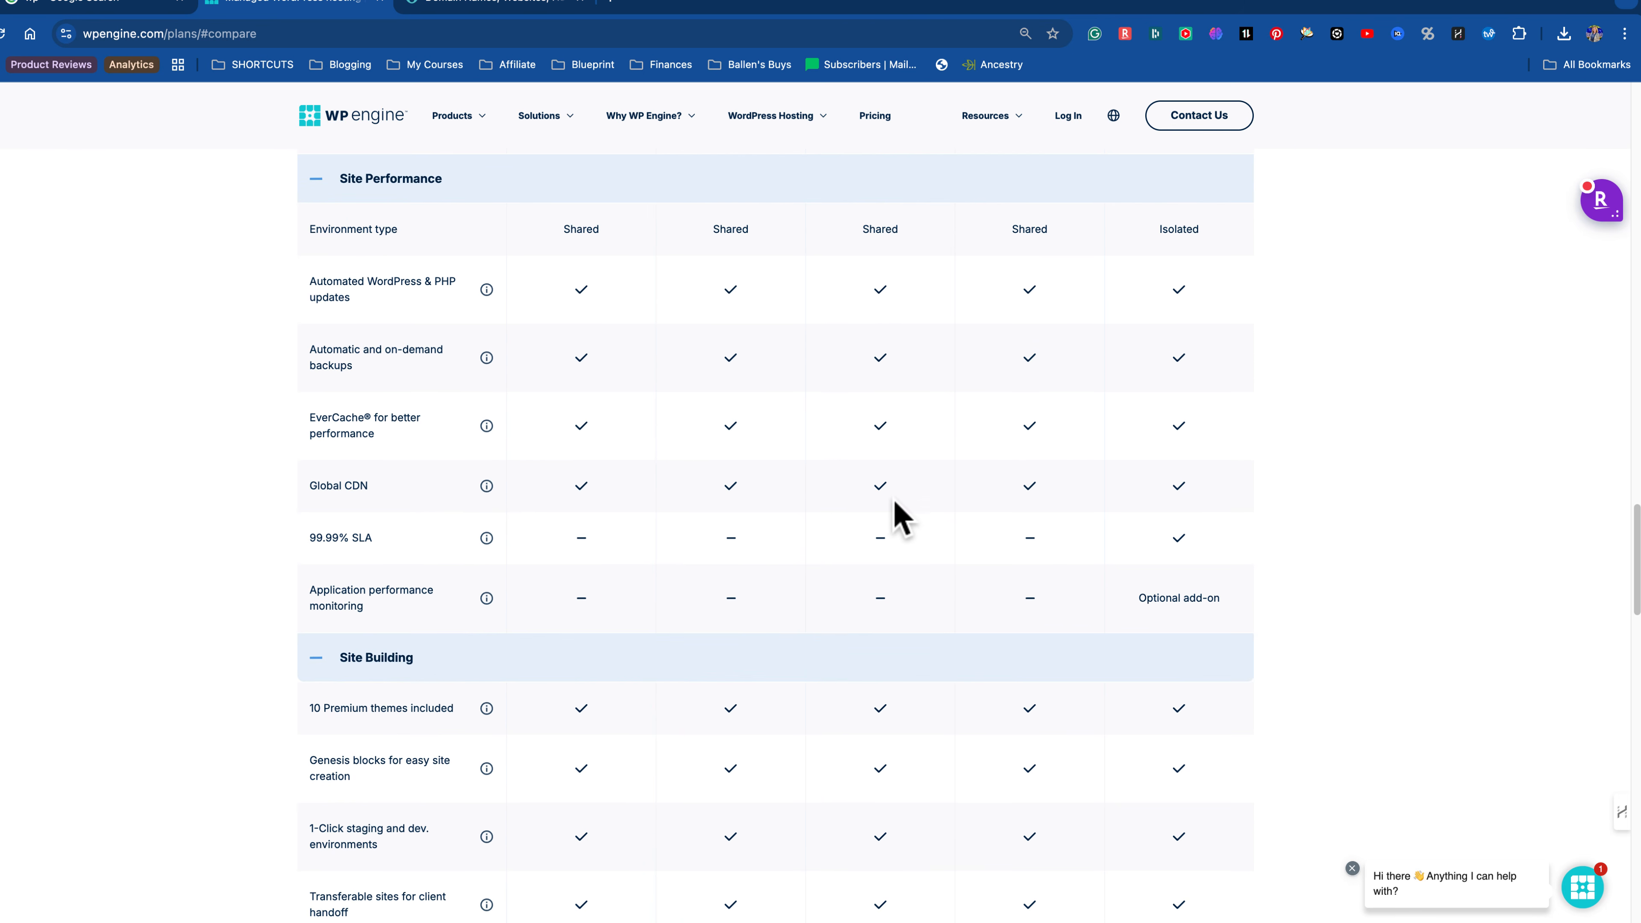
scroll(902, 517, up, 6)
scroll(901, 517, up, 10)
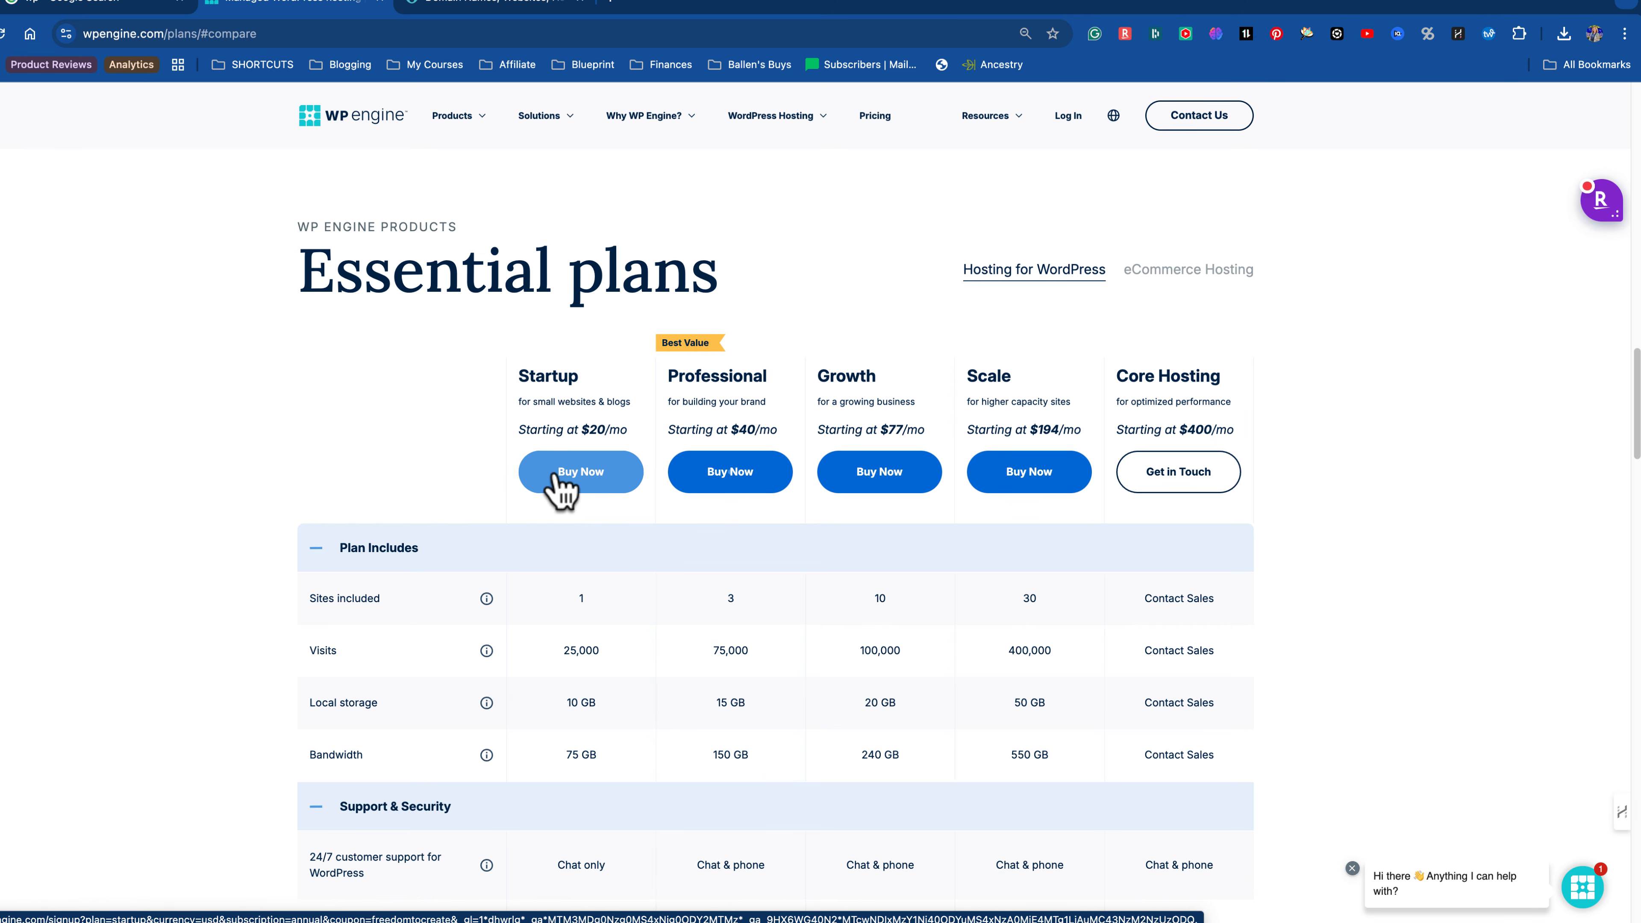
click(736, 484)
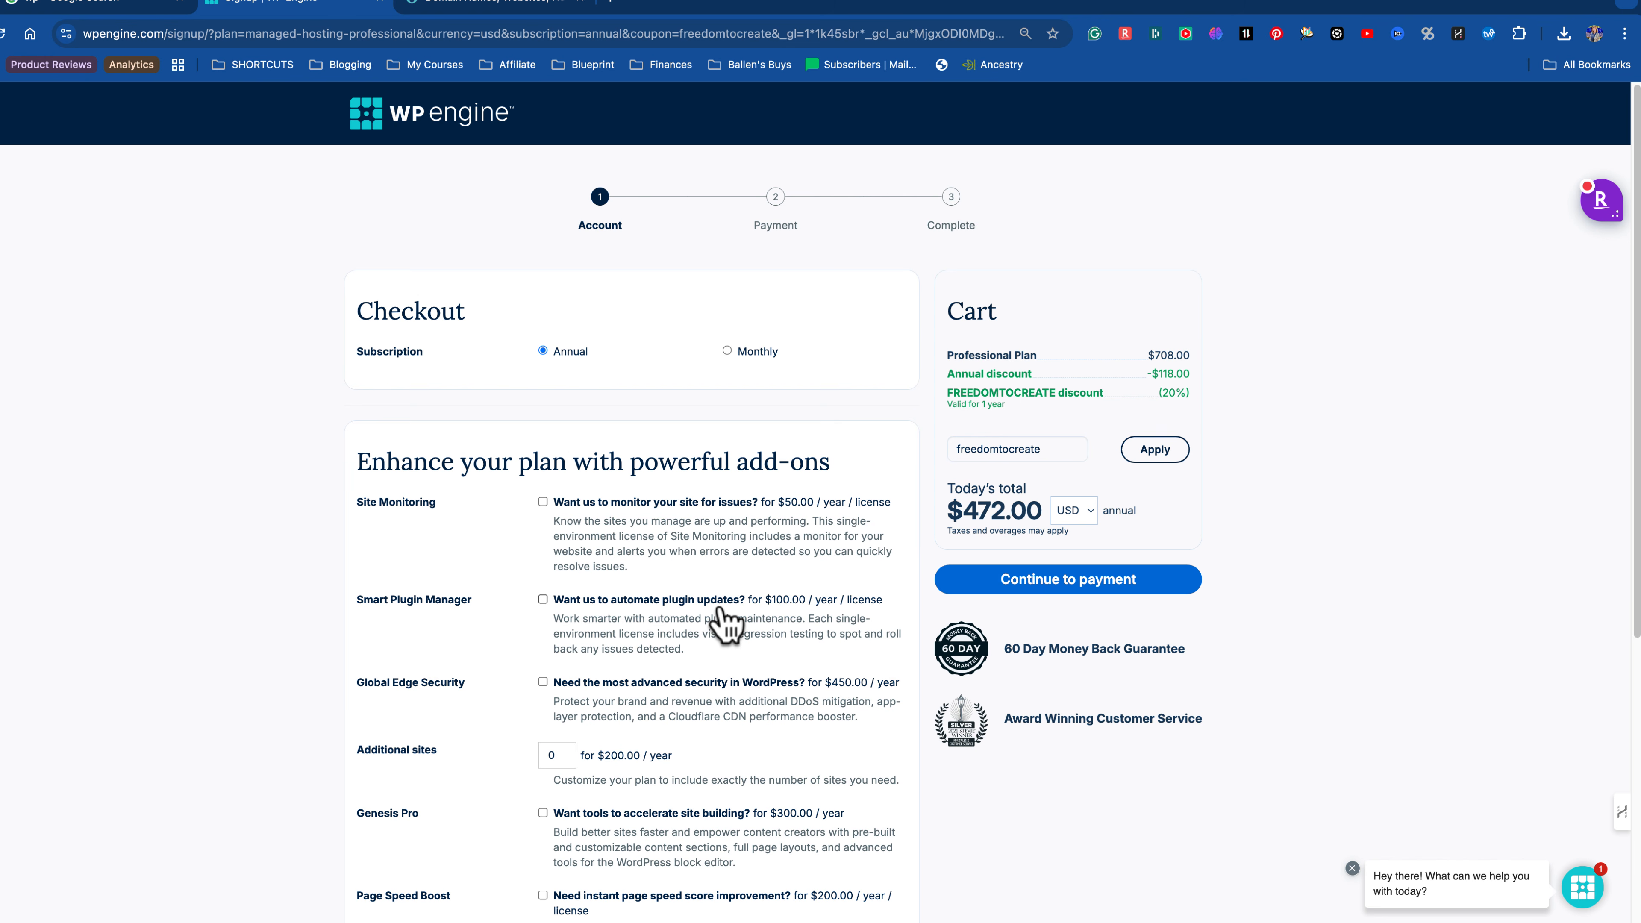
scroll(714, 621, down, 1)
click(728, 332)
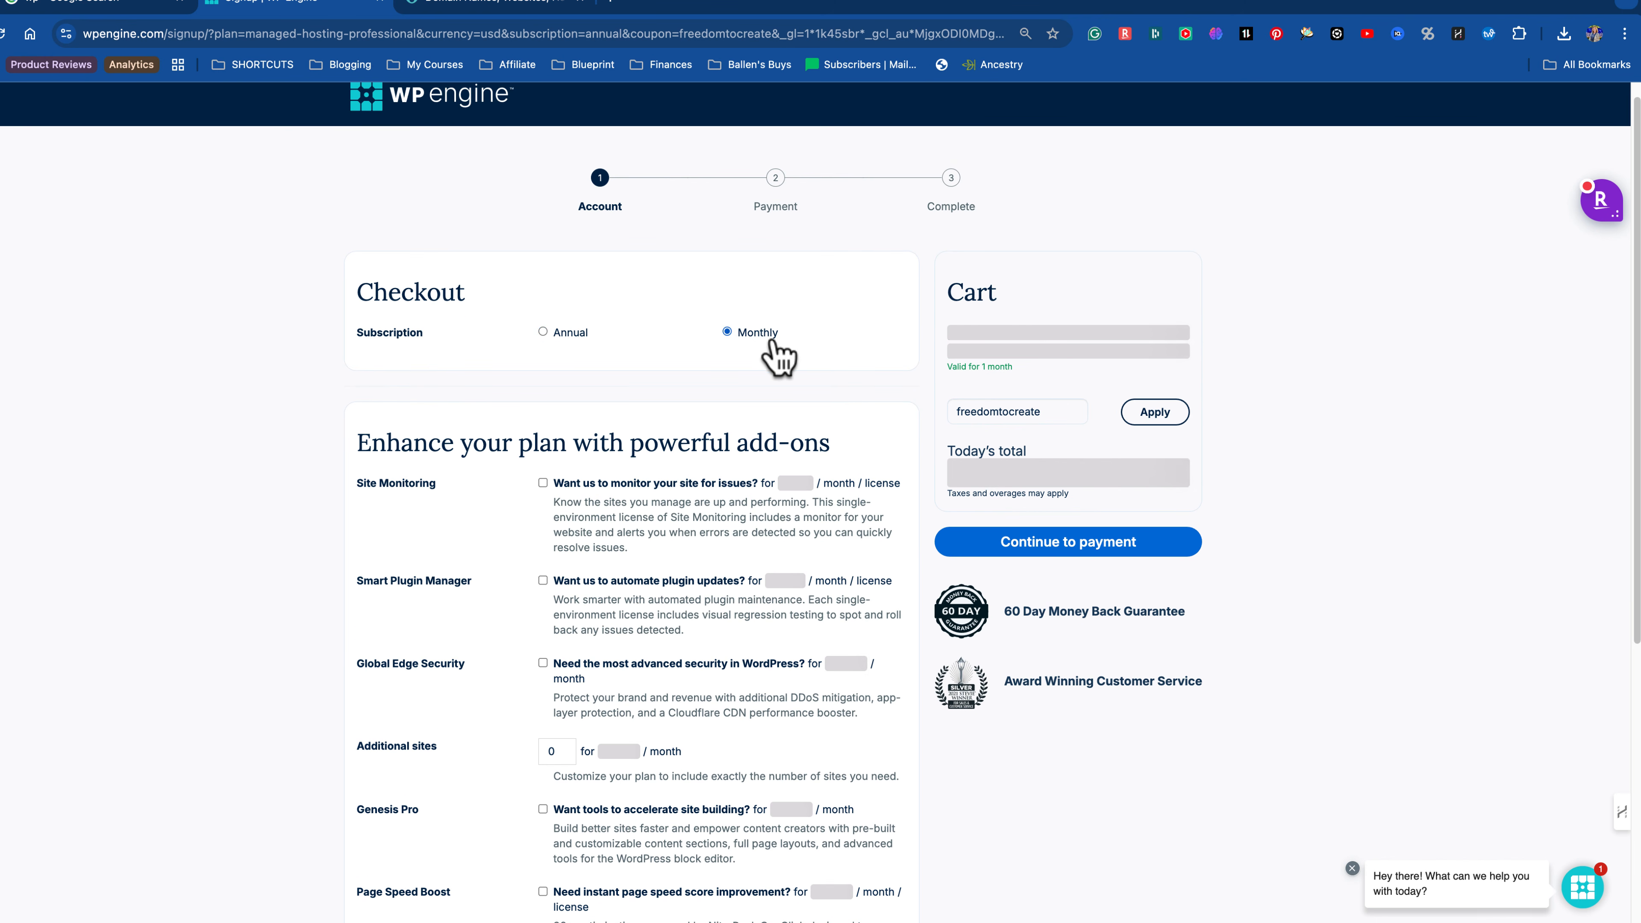
Step: Add the Smart Plugin Manager and Global Edge Security add-ons to the Professional plan
scroll(536, 492, down, 2)
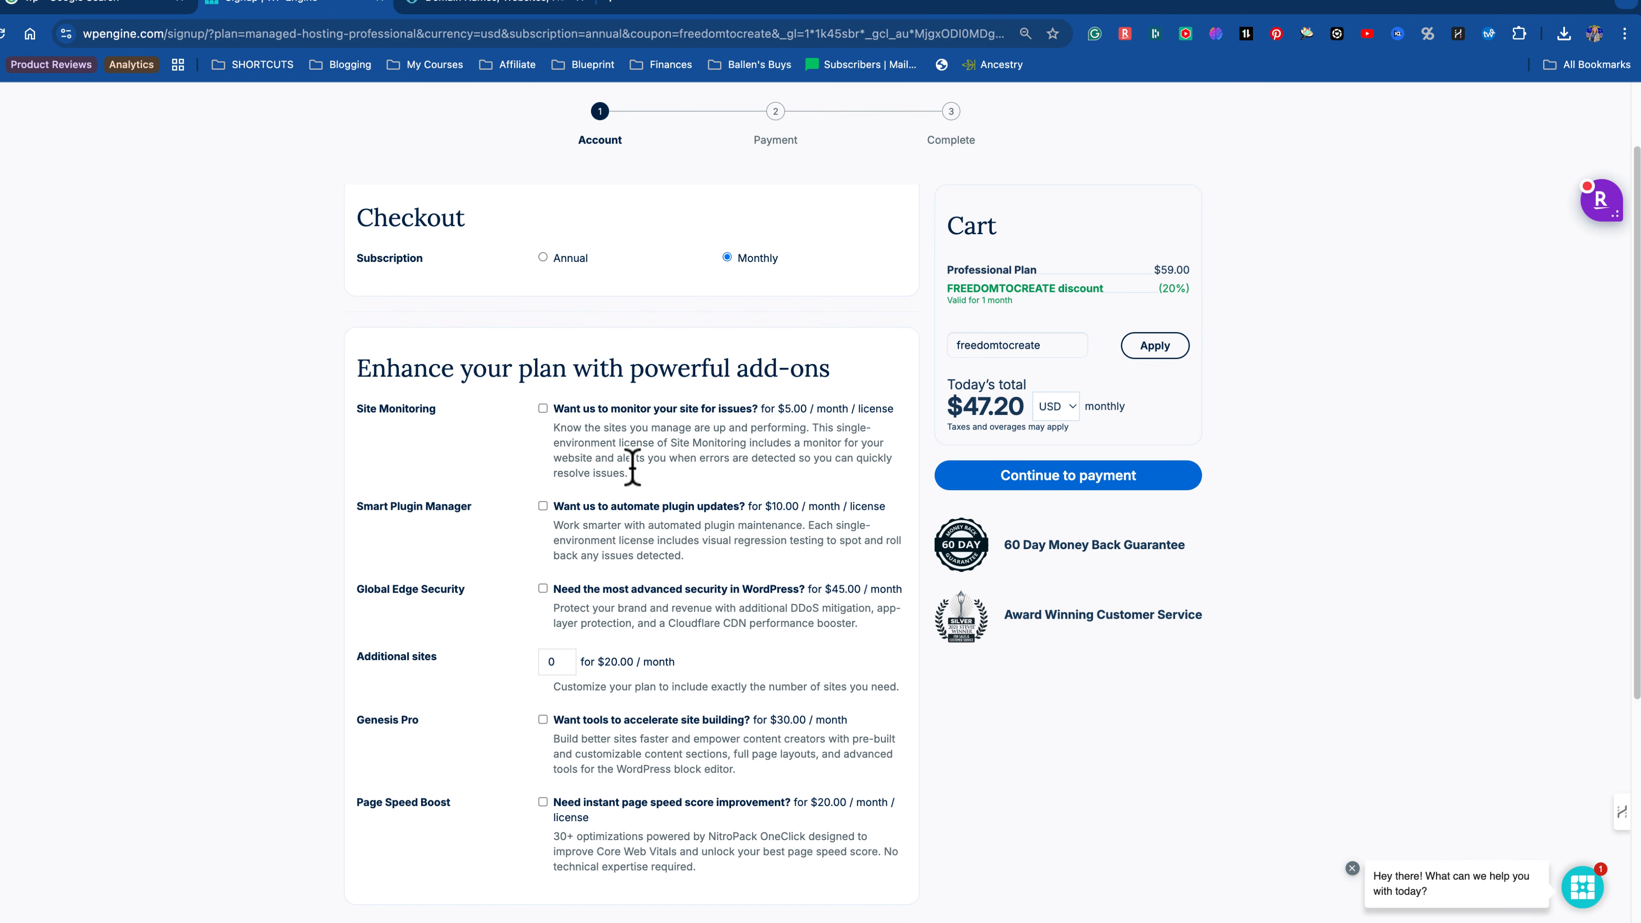
scroll(657, 466, down, 2)
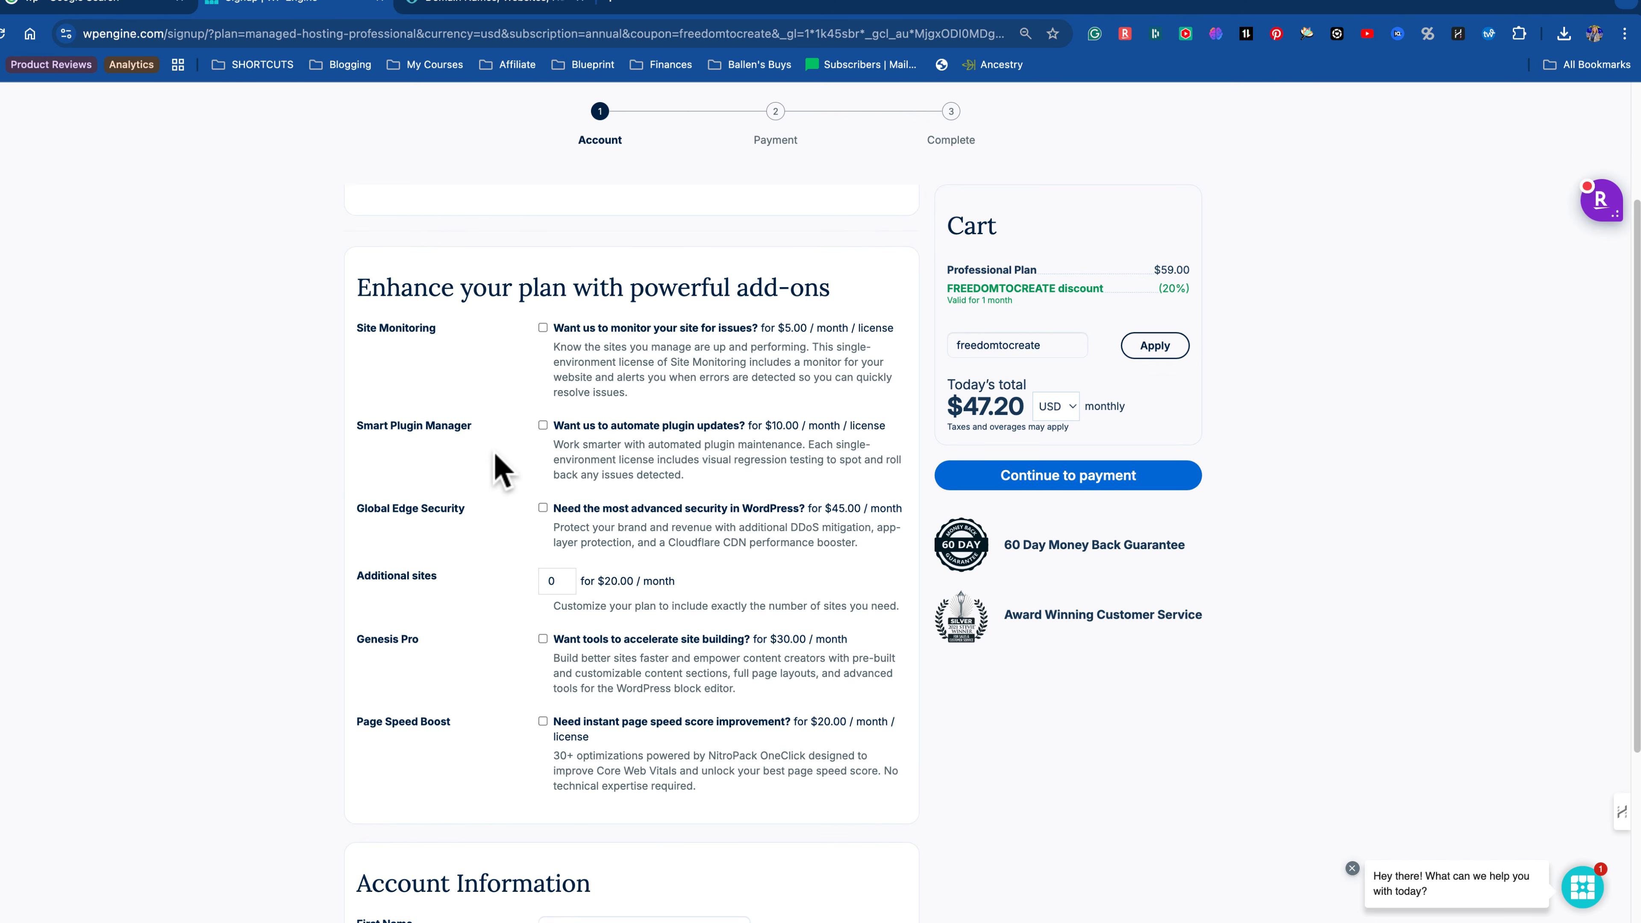
click(543, 425)
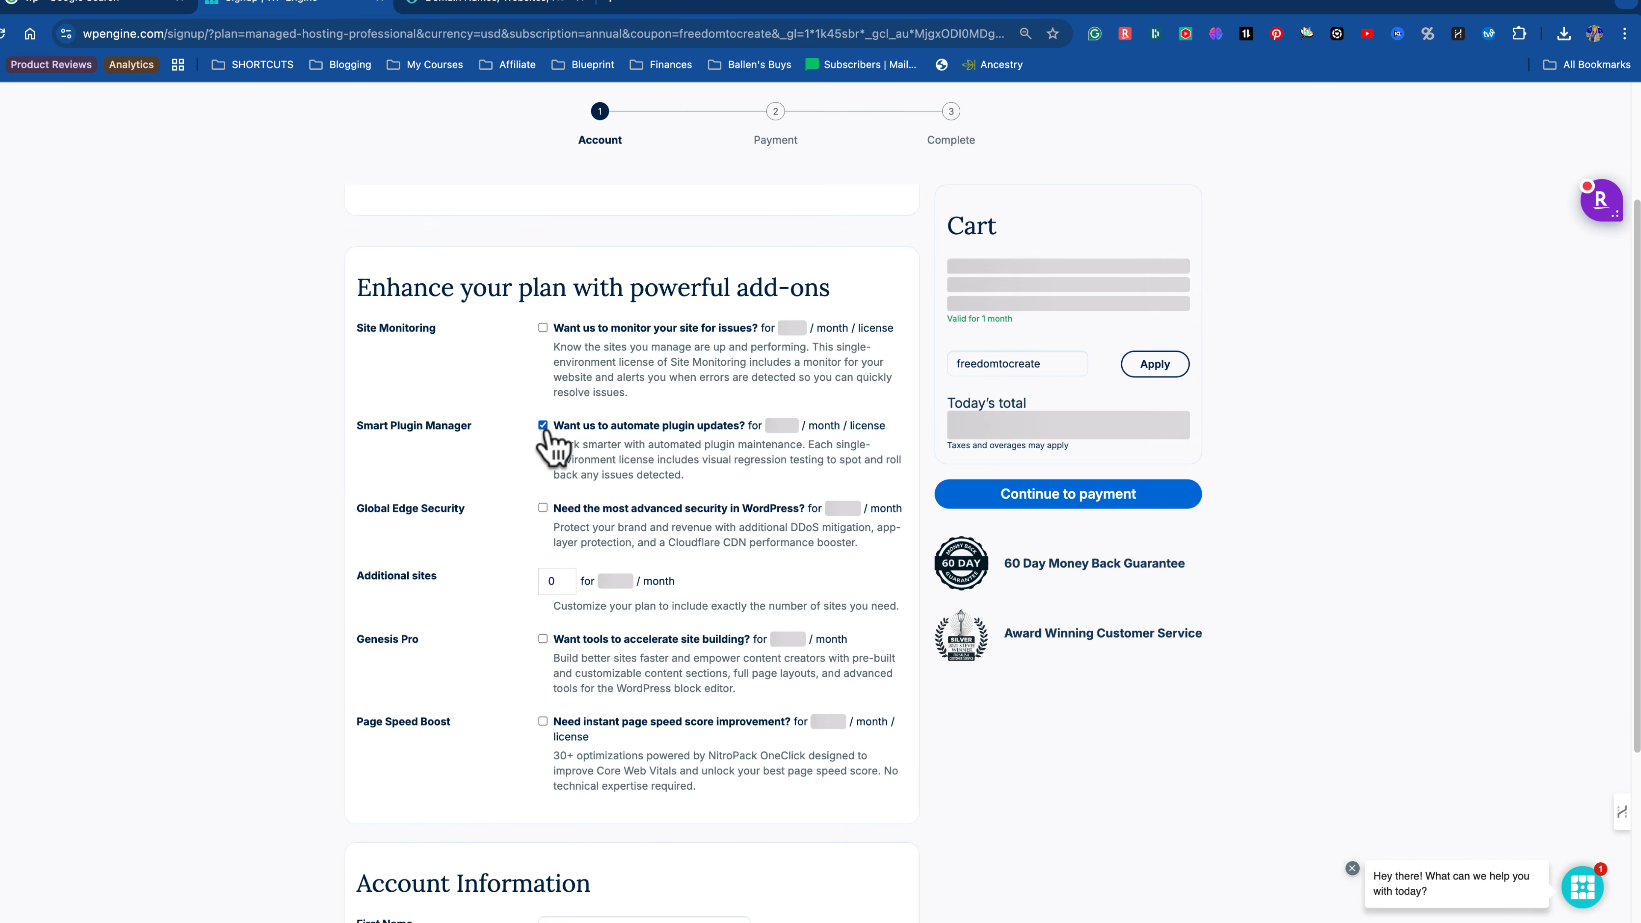
scroll(426, 517, down, 2)
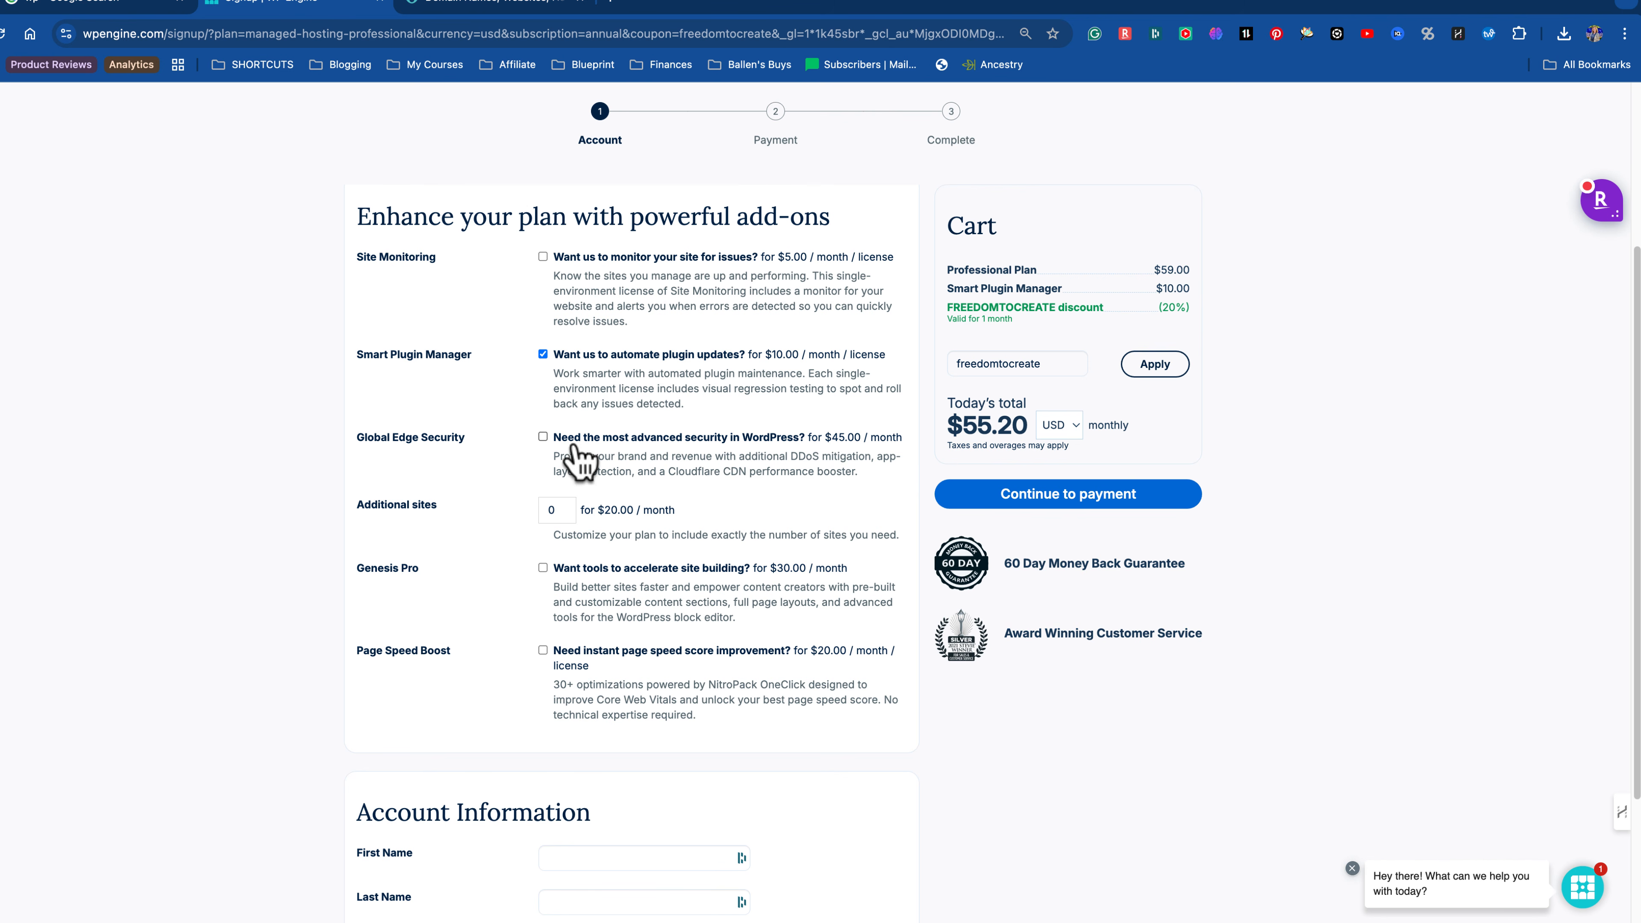
click(543, 437)
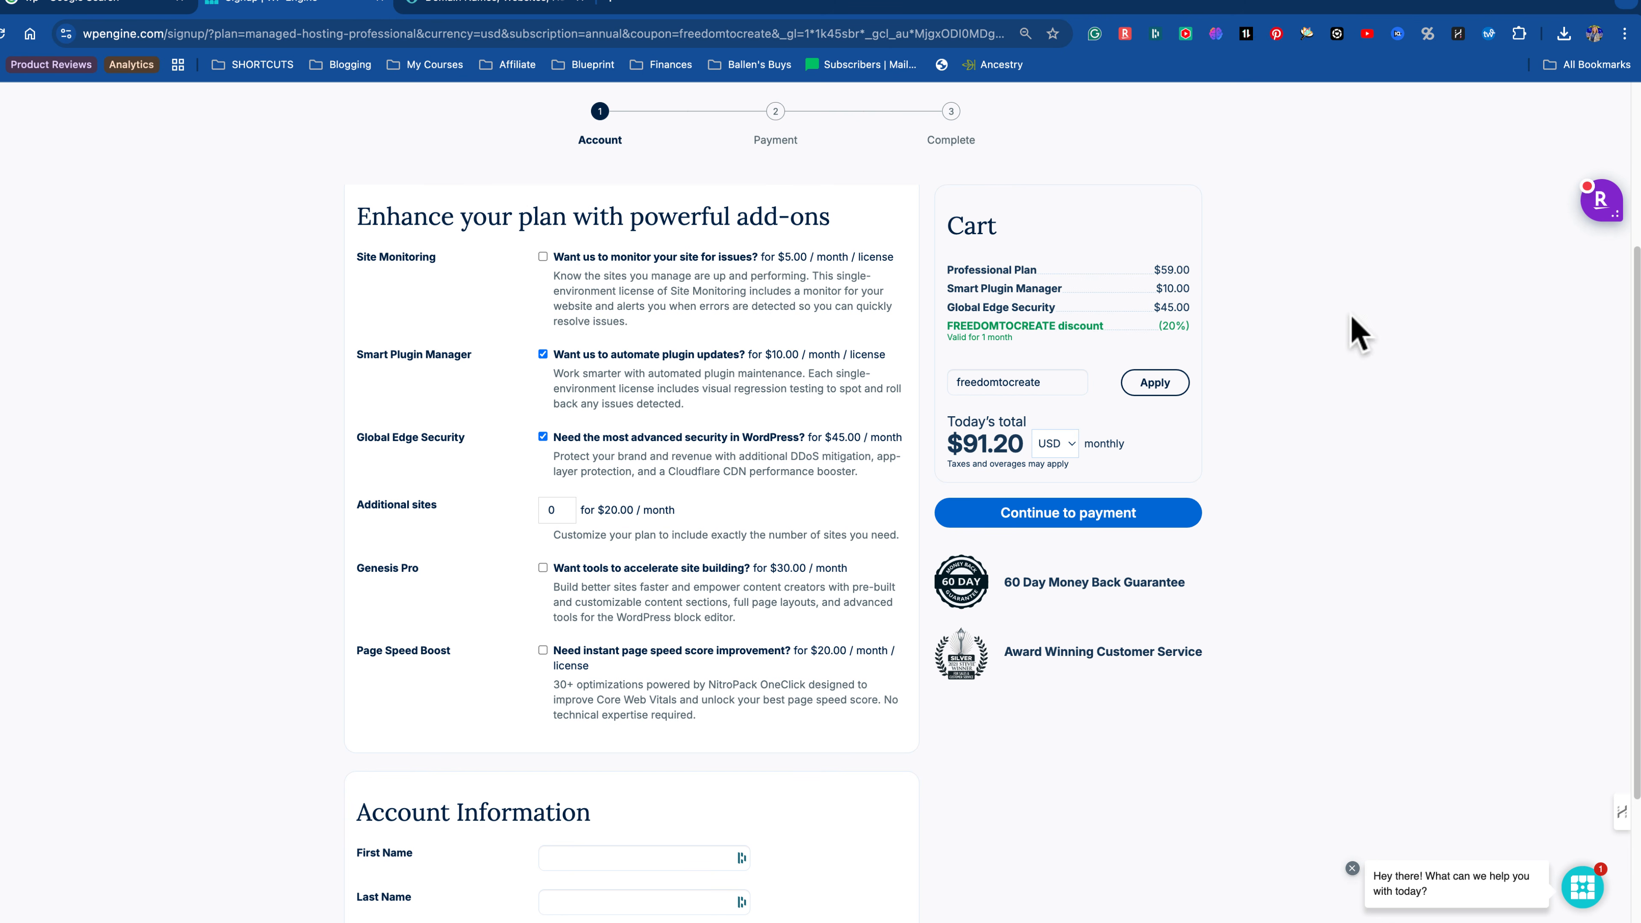
Step: Add the Genesis Pro and Page Speed Boost add-ons to the order
double_click(554, 508)
scroll(523, 533, down, 2)
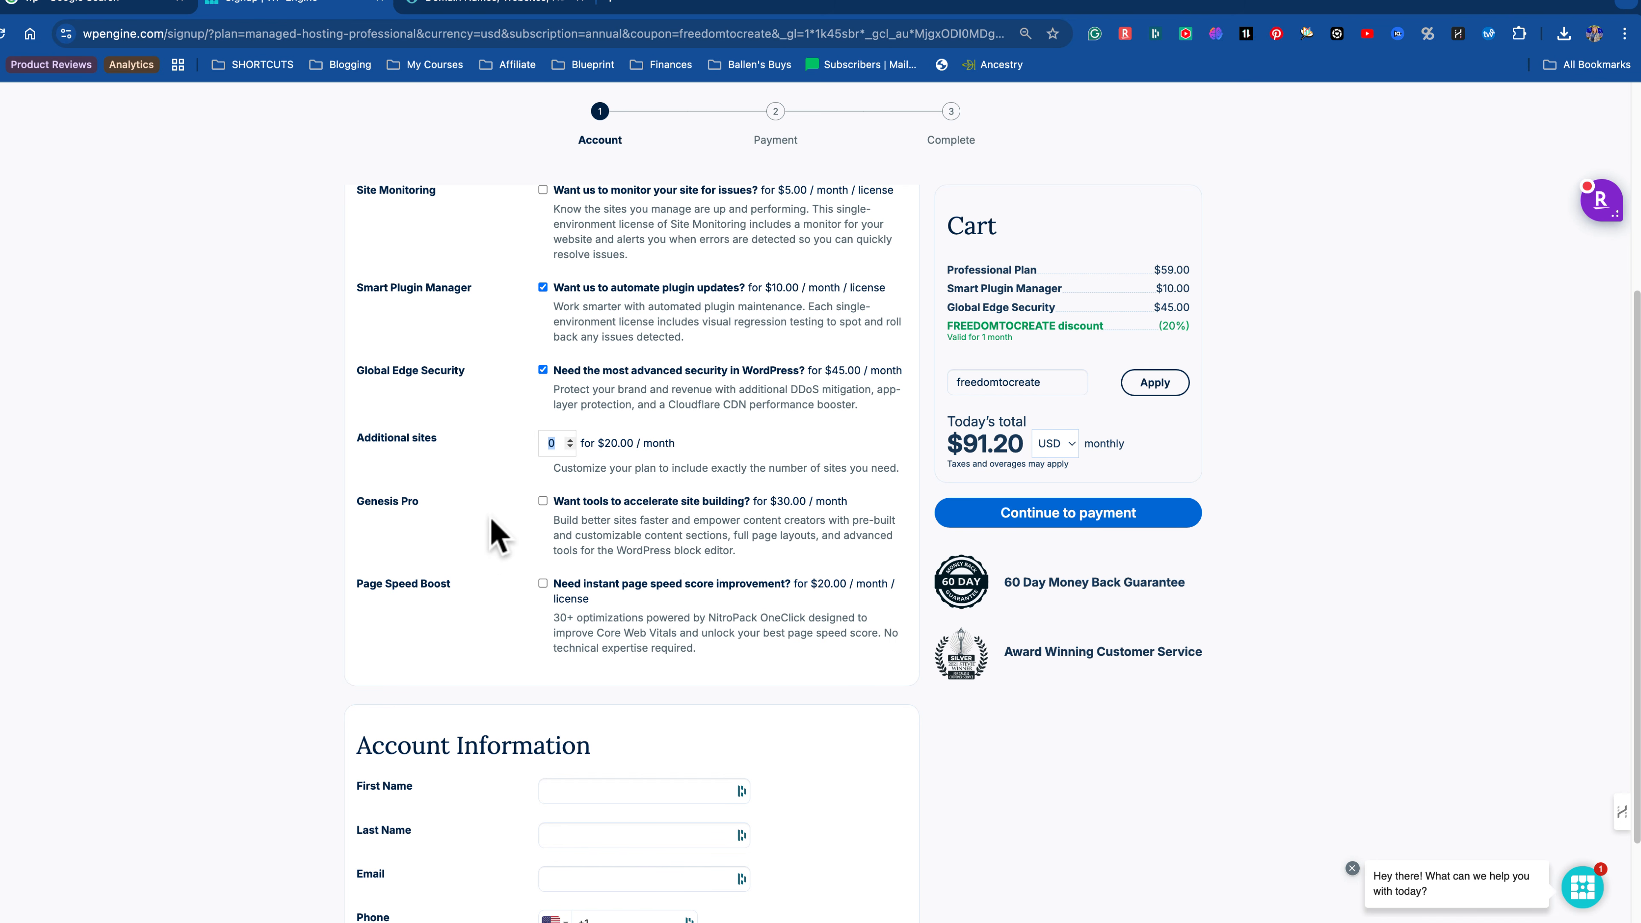
click(543, 501)
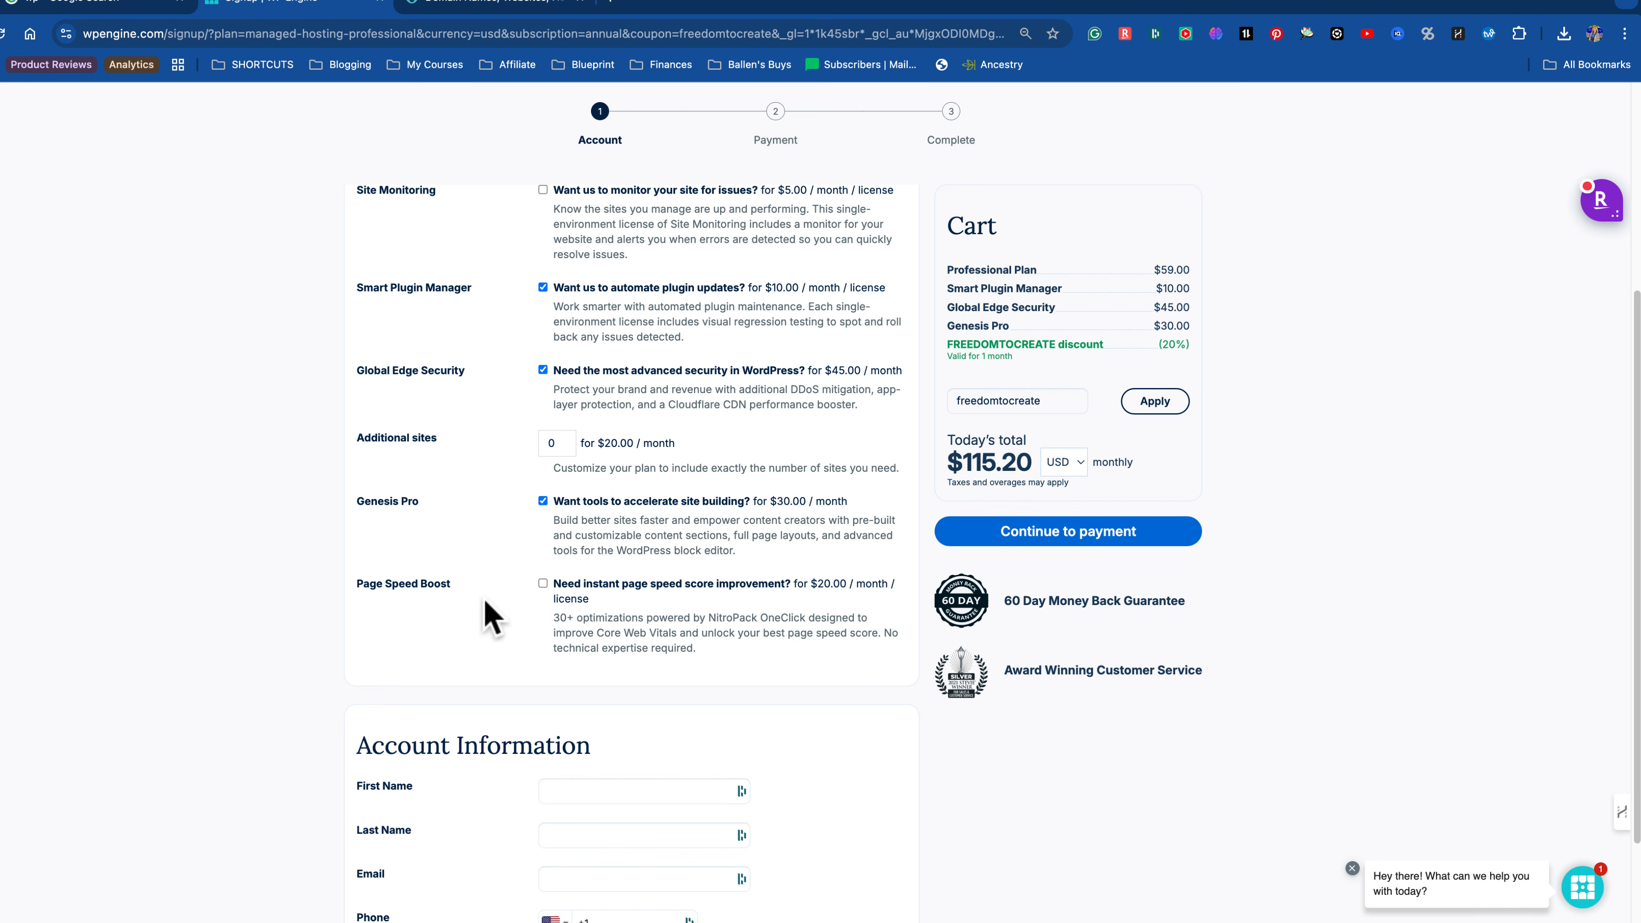
scroll(465, 594, down, 1)
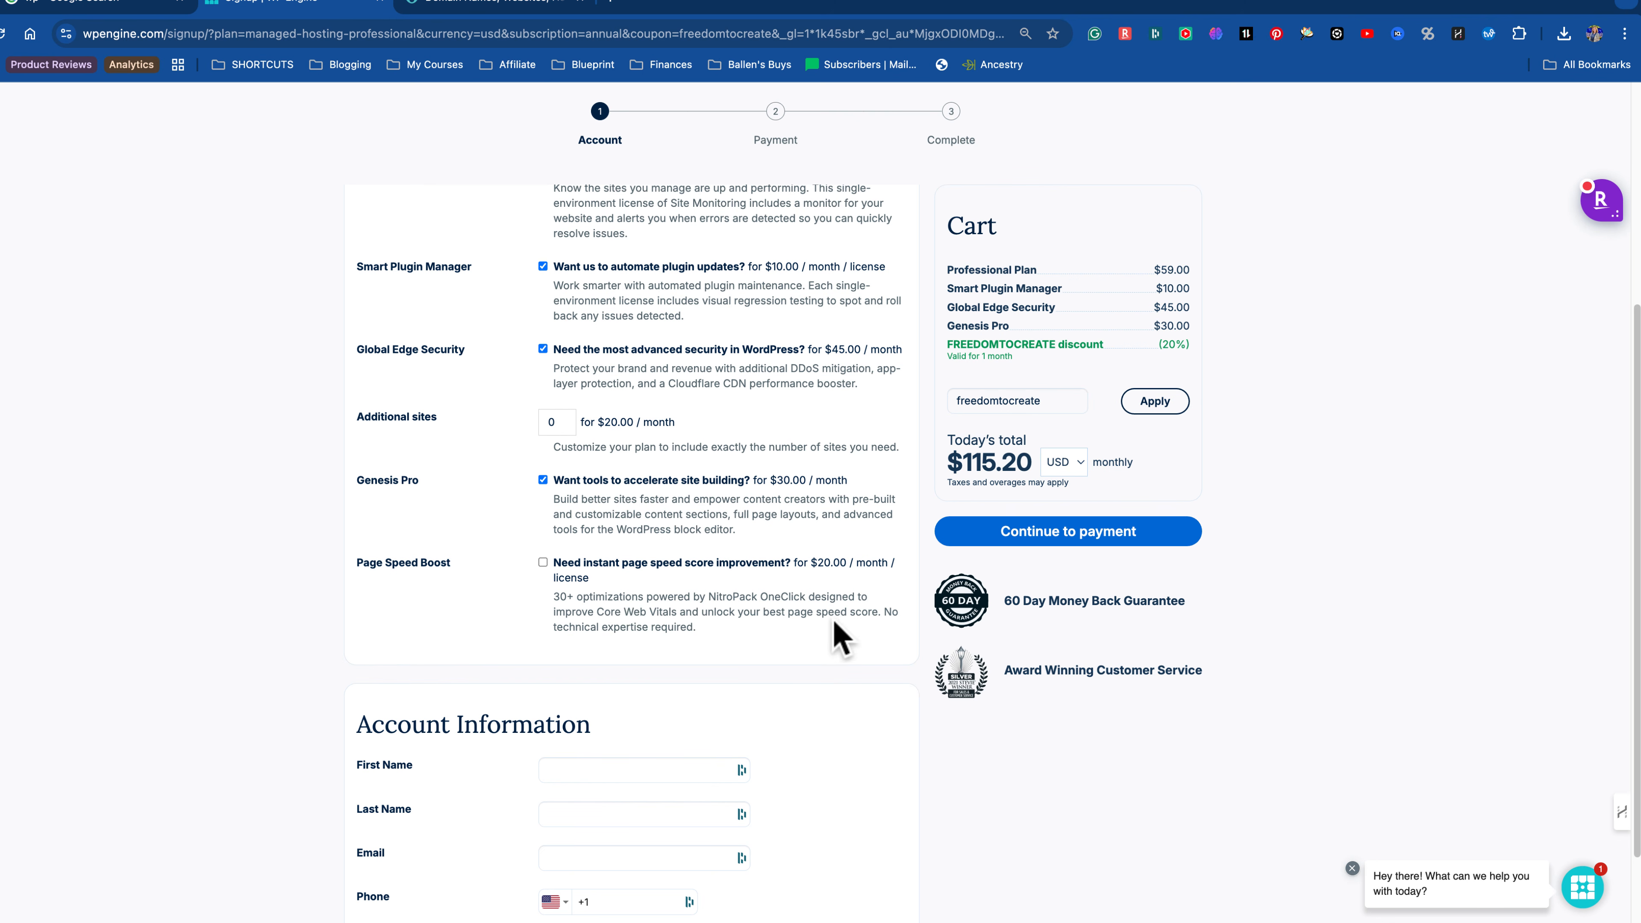
click(542, 567)
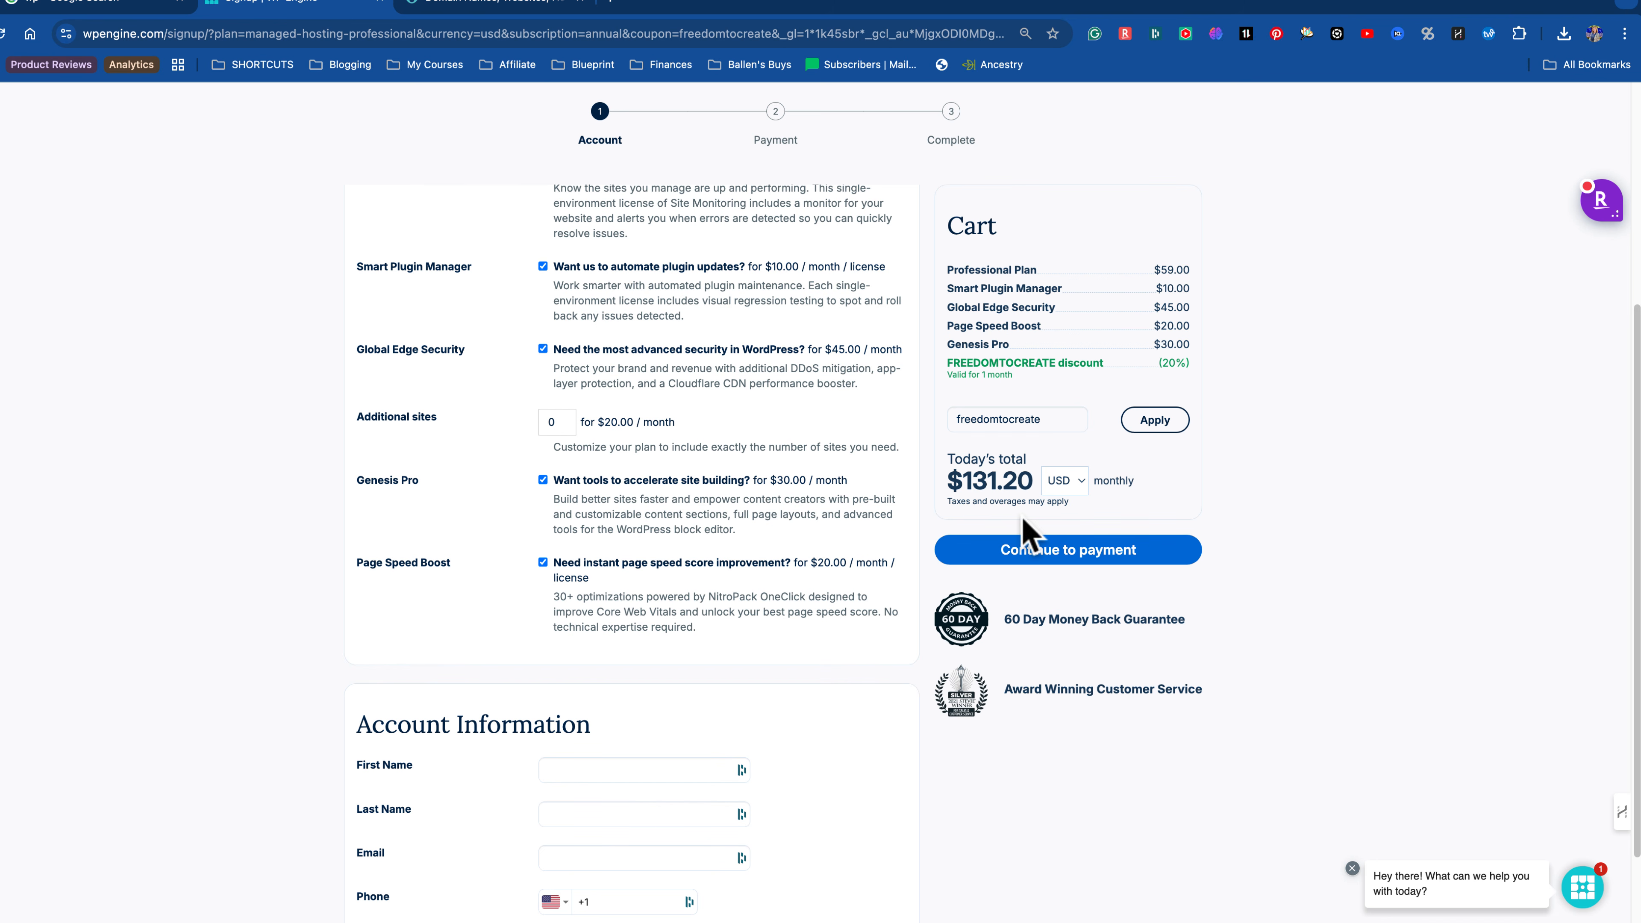
scroll(1015, 647, up, 1)
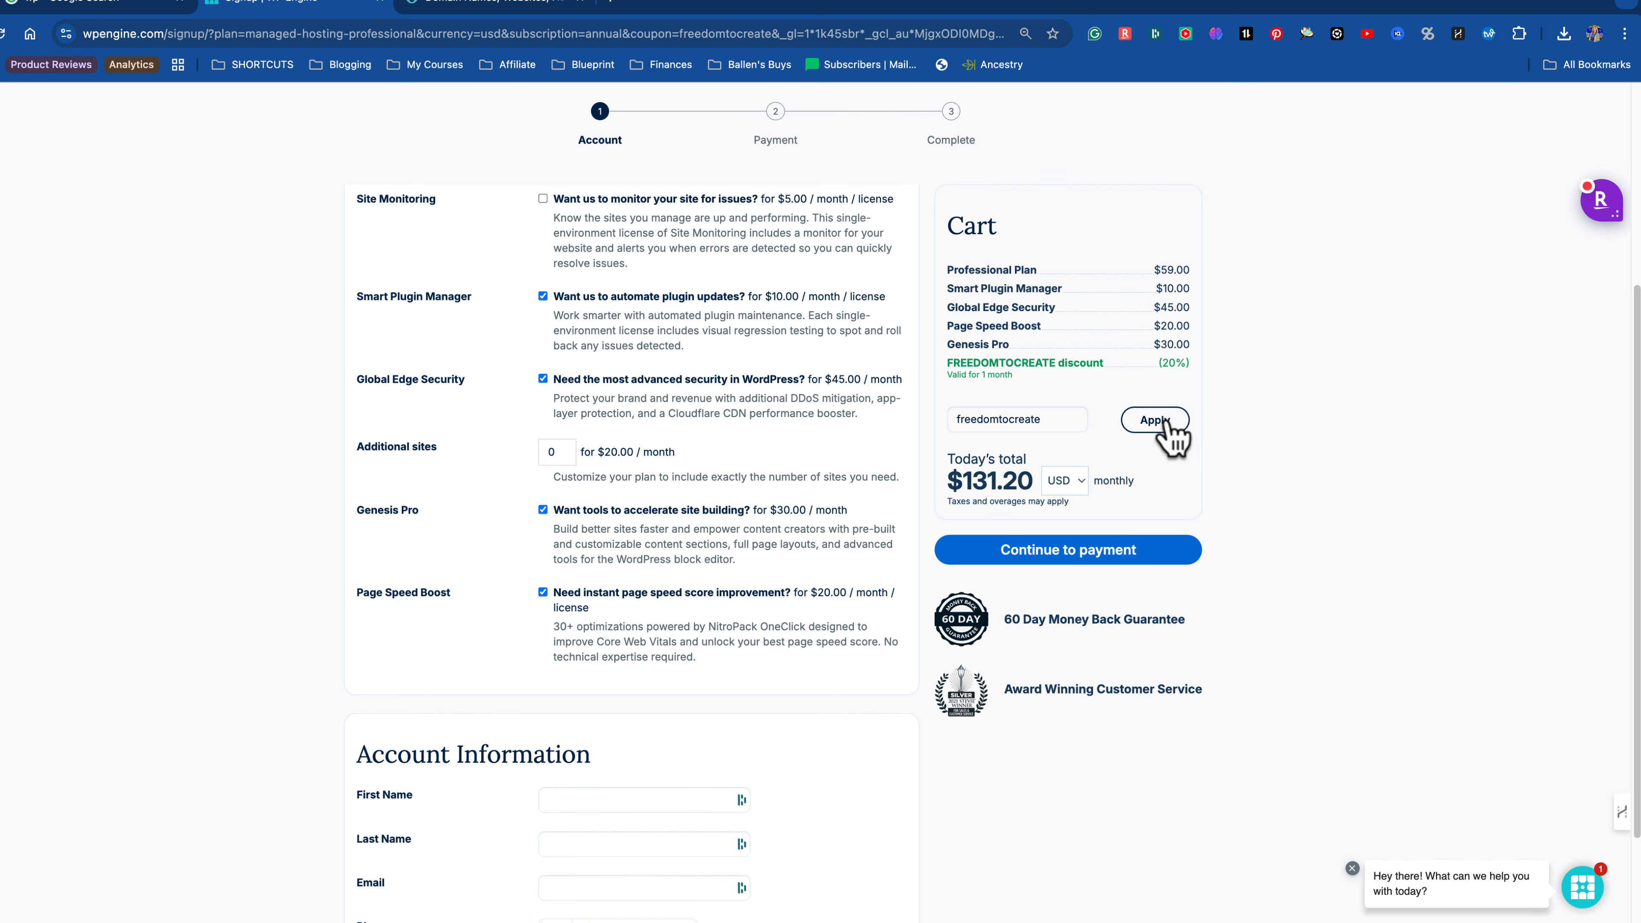
scroll(688, 642, down, 2)
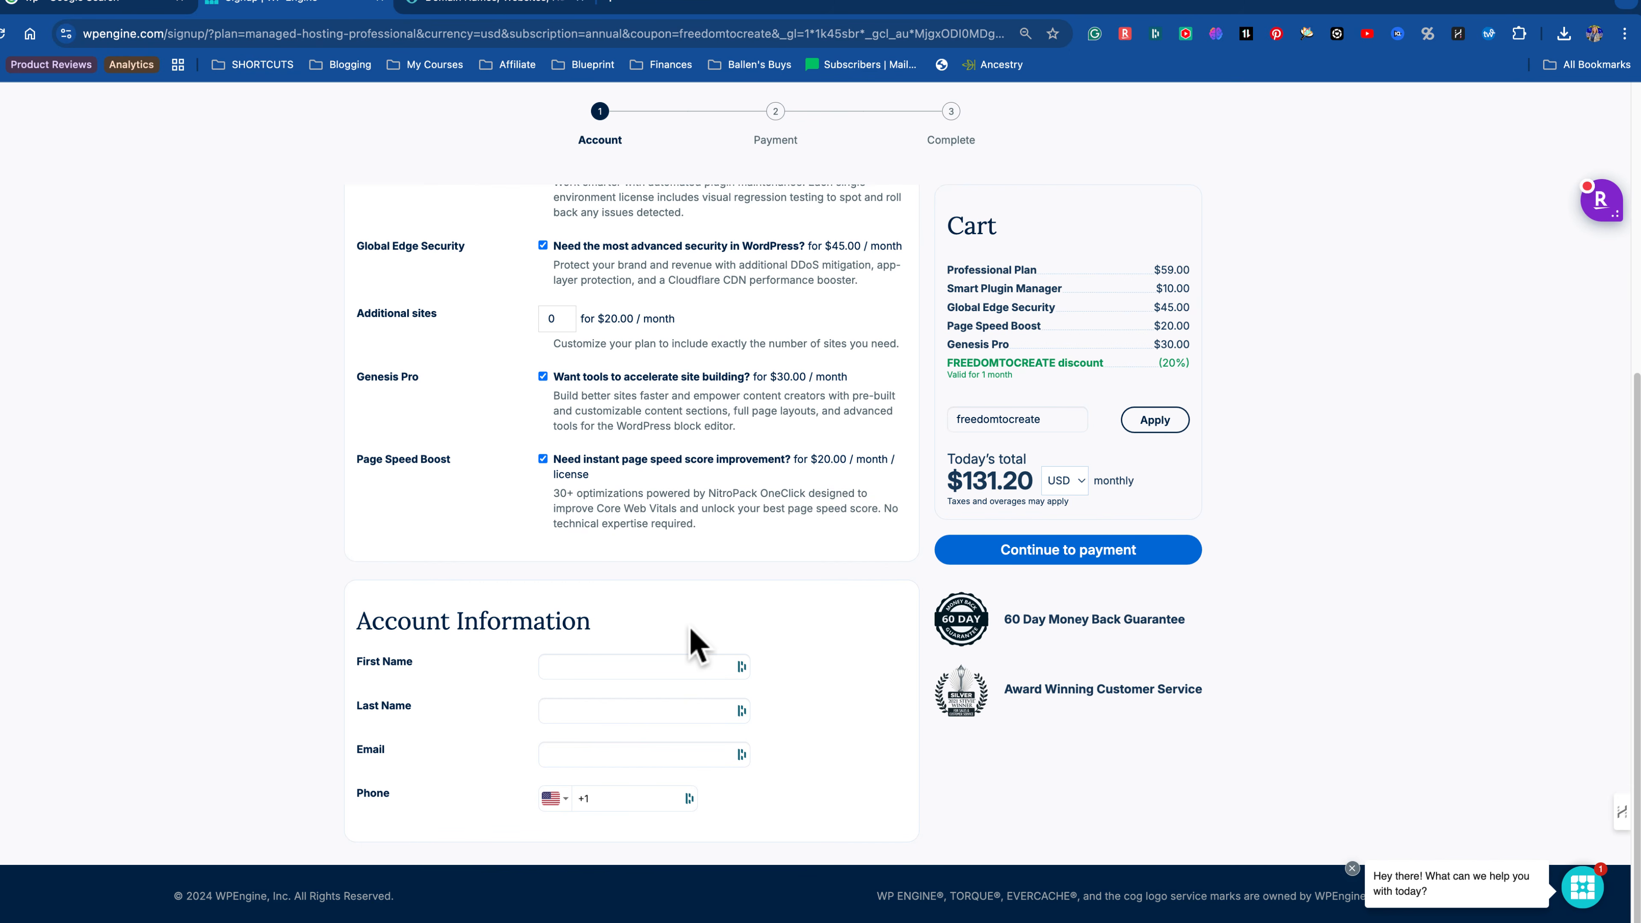
scroll(714, 646, up, 6)
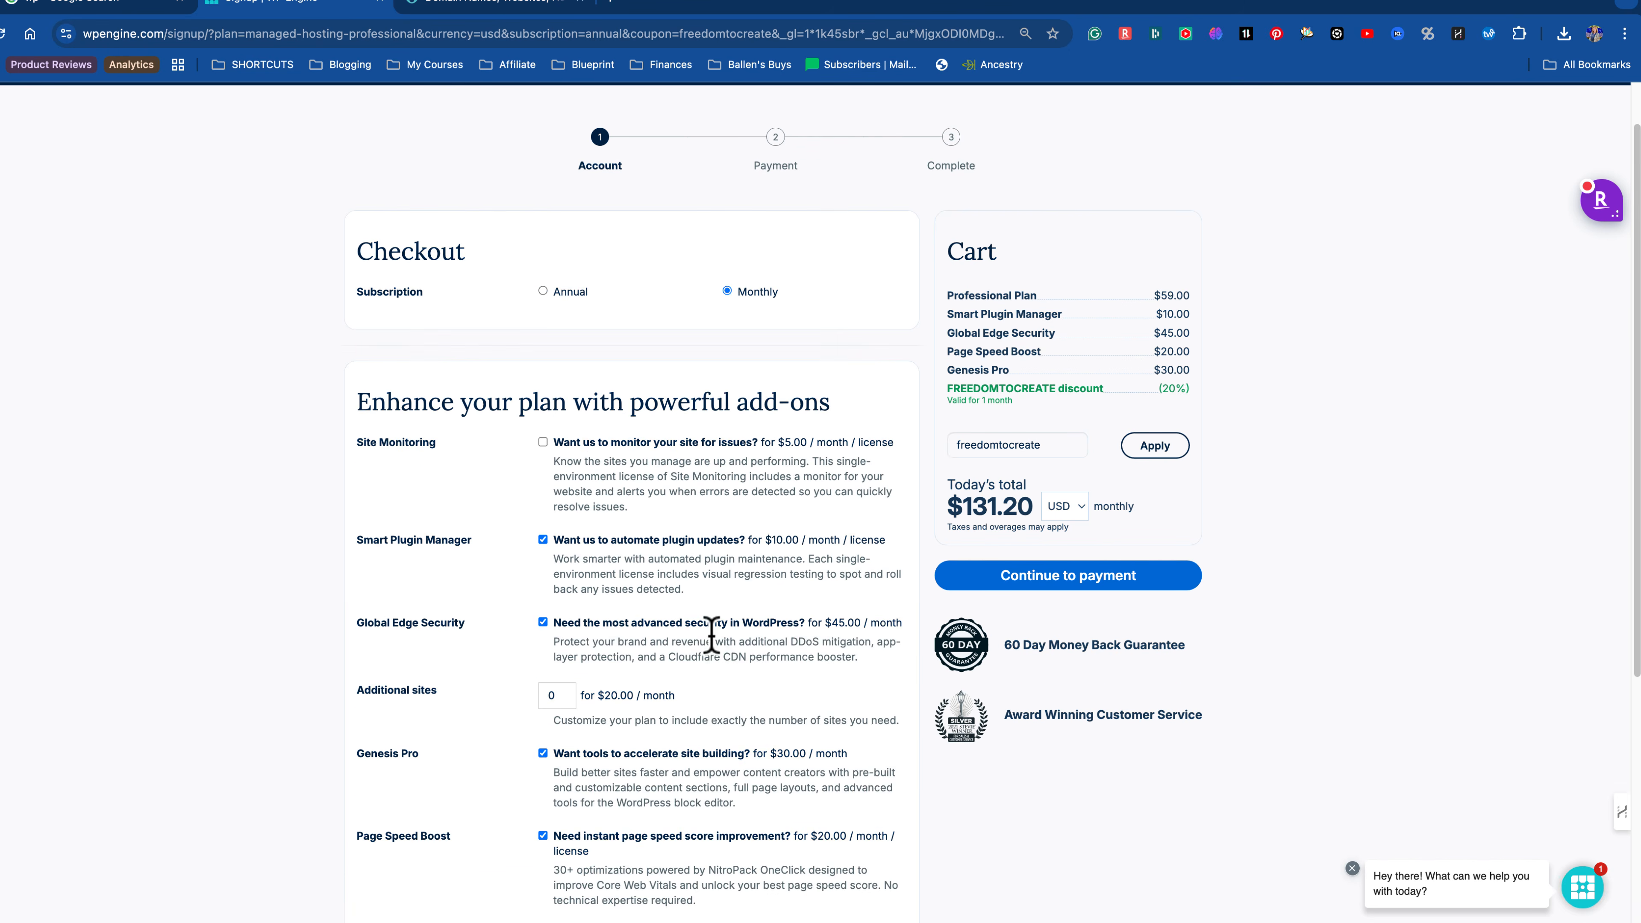
Step: Remove the Smart Plugin Manager, Global Edge Security, Genesis Pro and Page Speed Boost add-ons from the order
scroll(712, 634, down, 3)
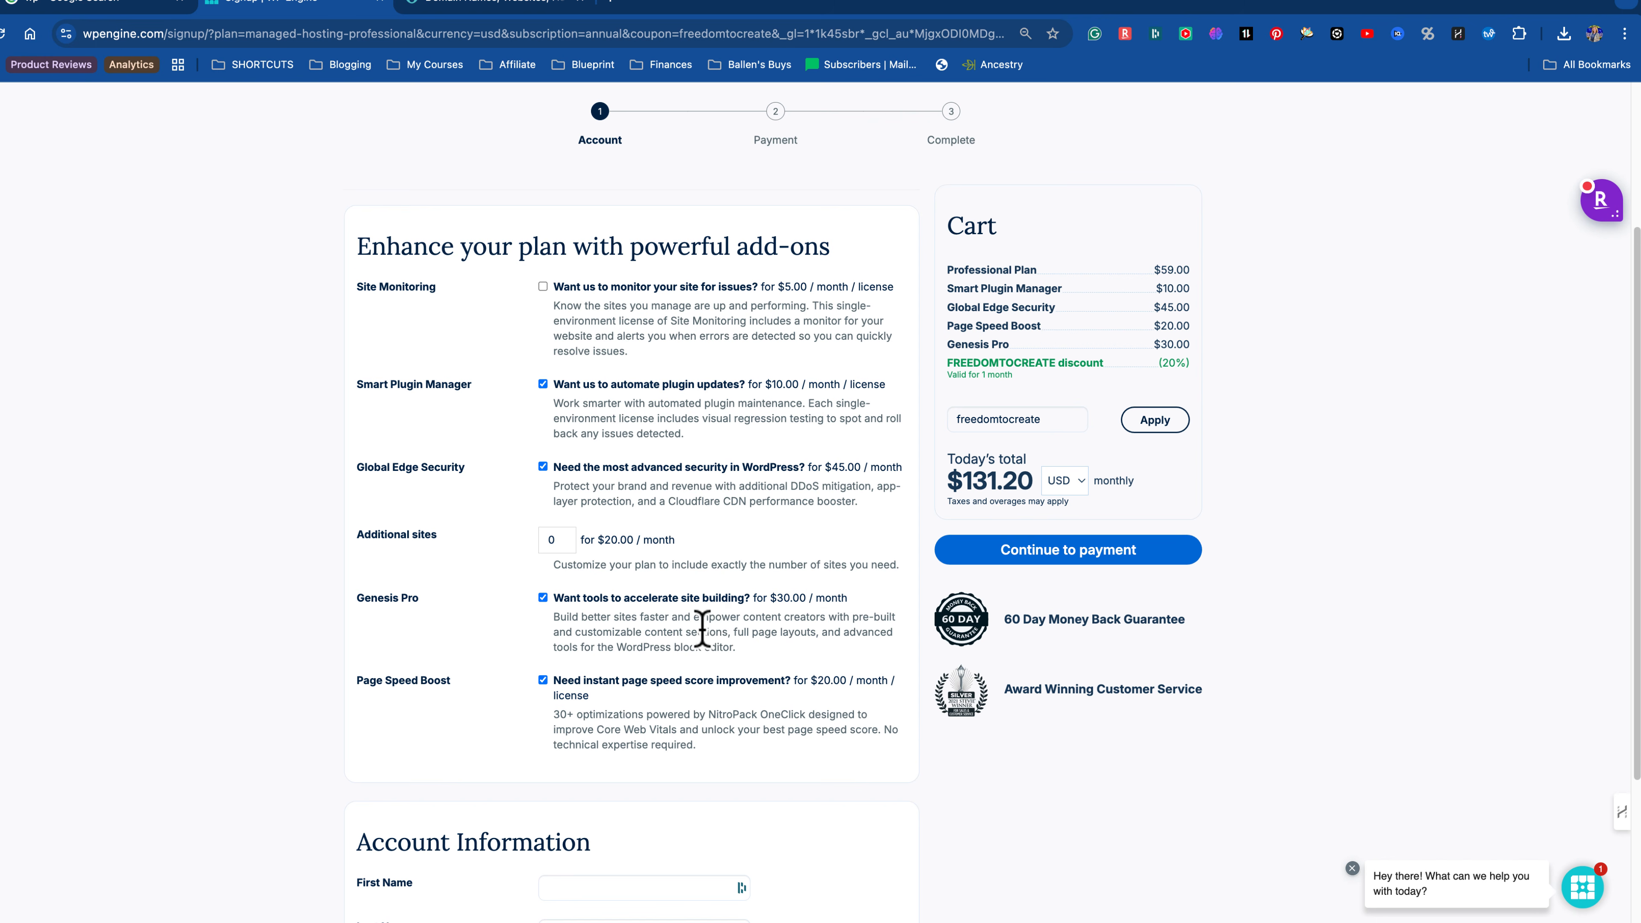
click(543, 370)
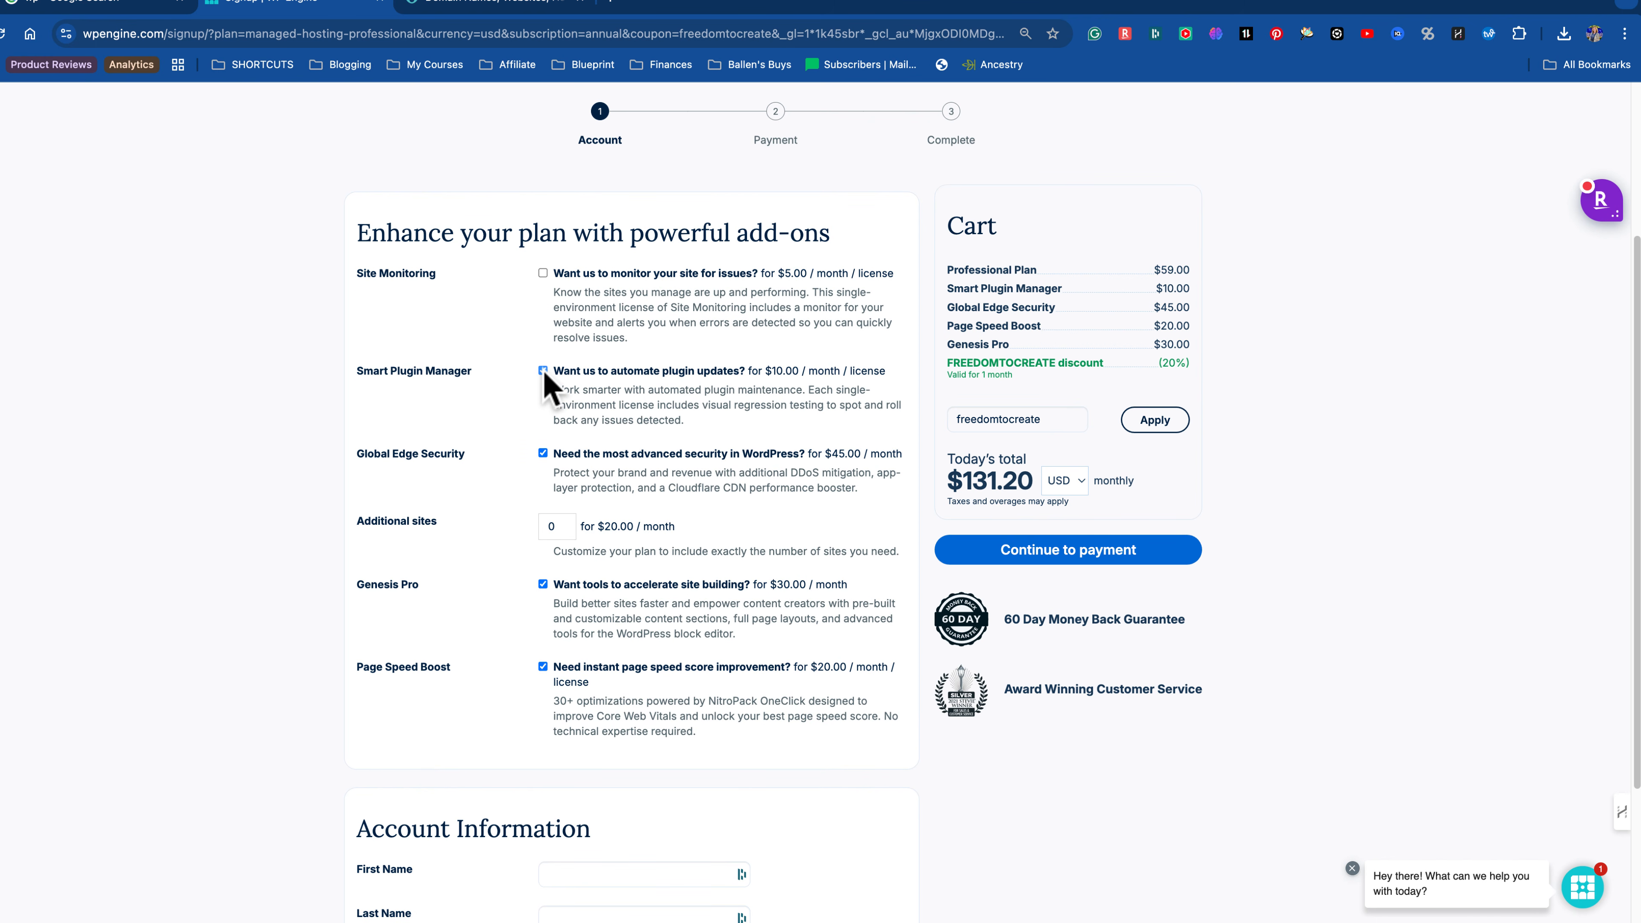
click(543, 453)
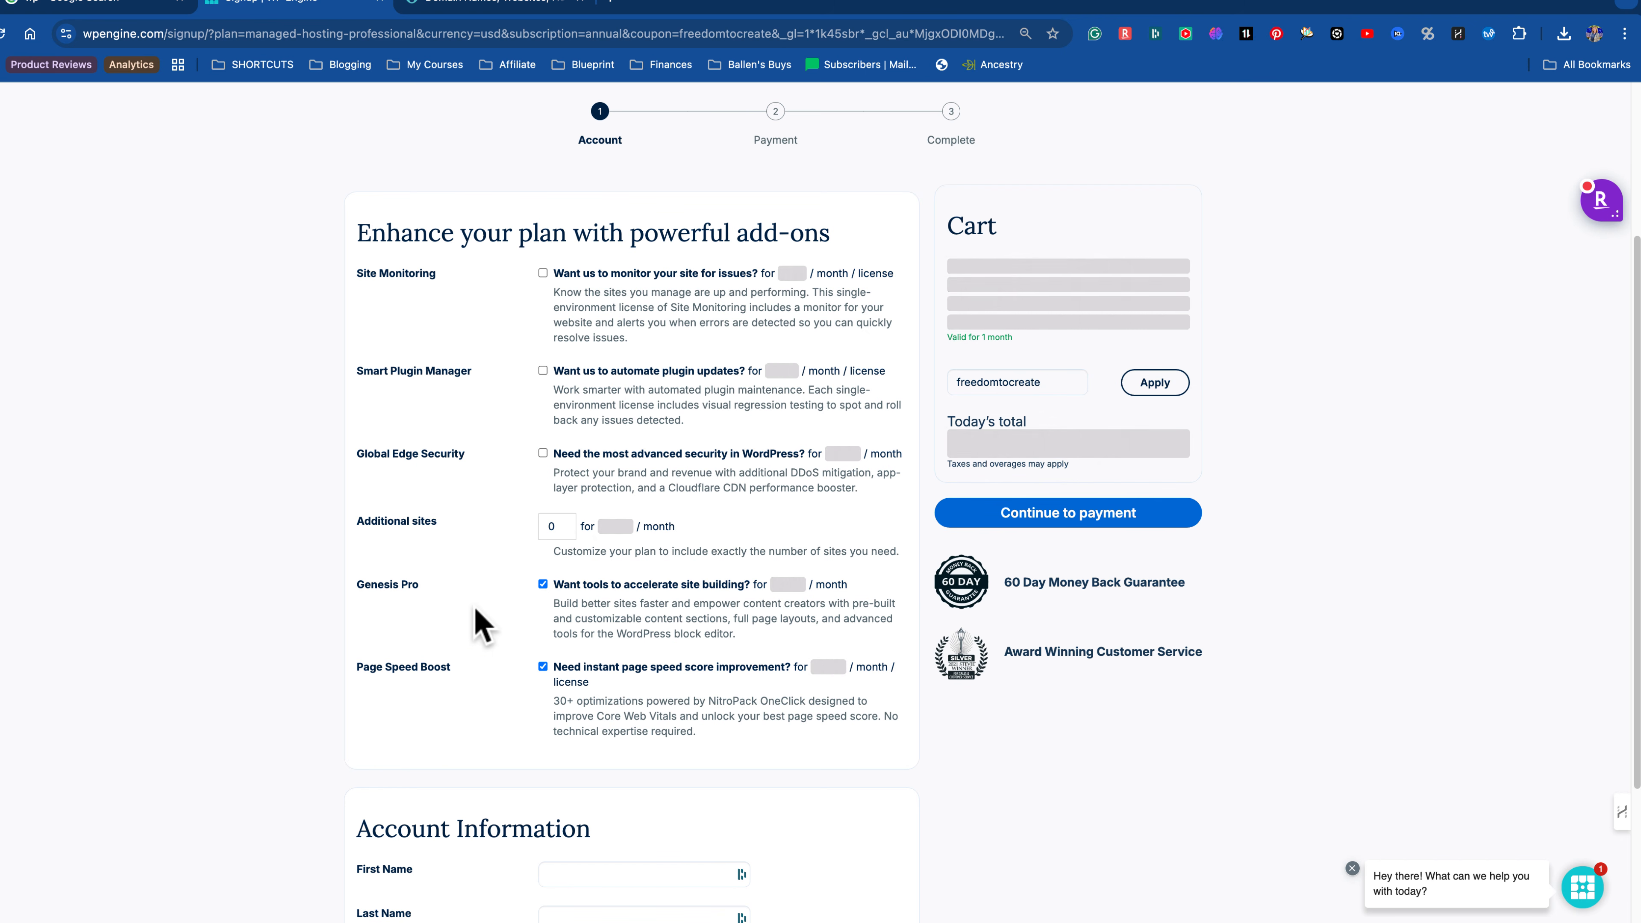
click(543, 584)
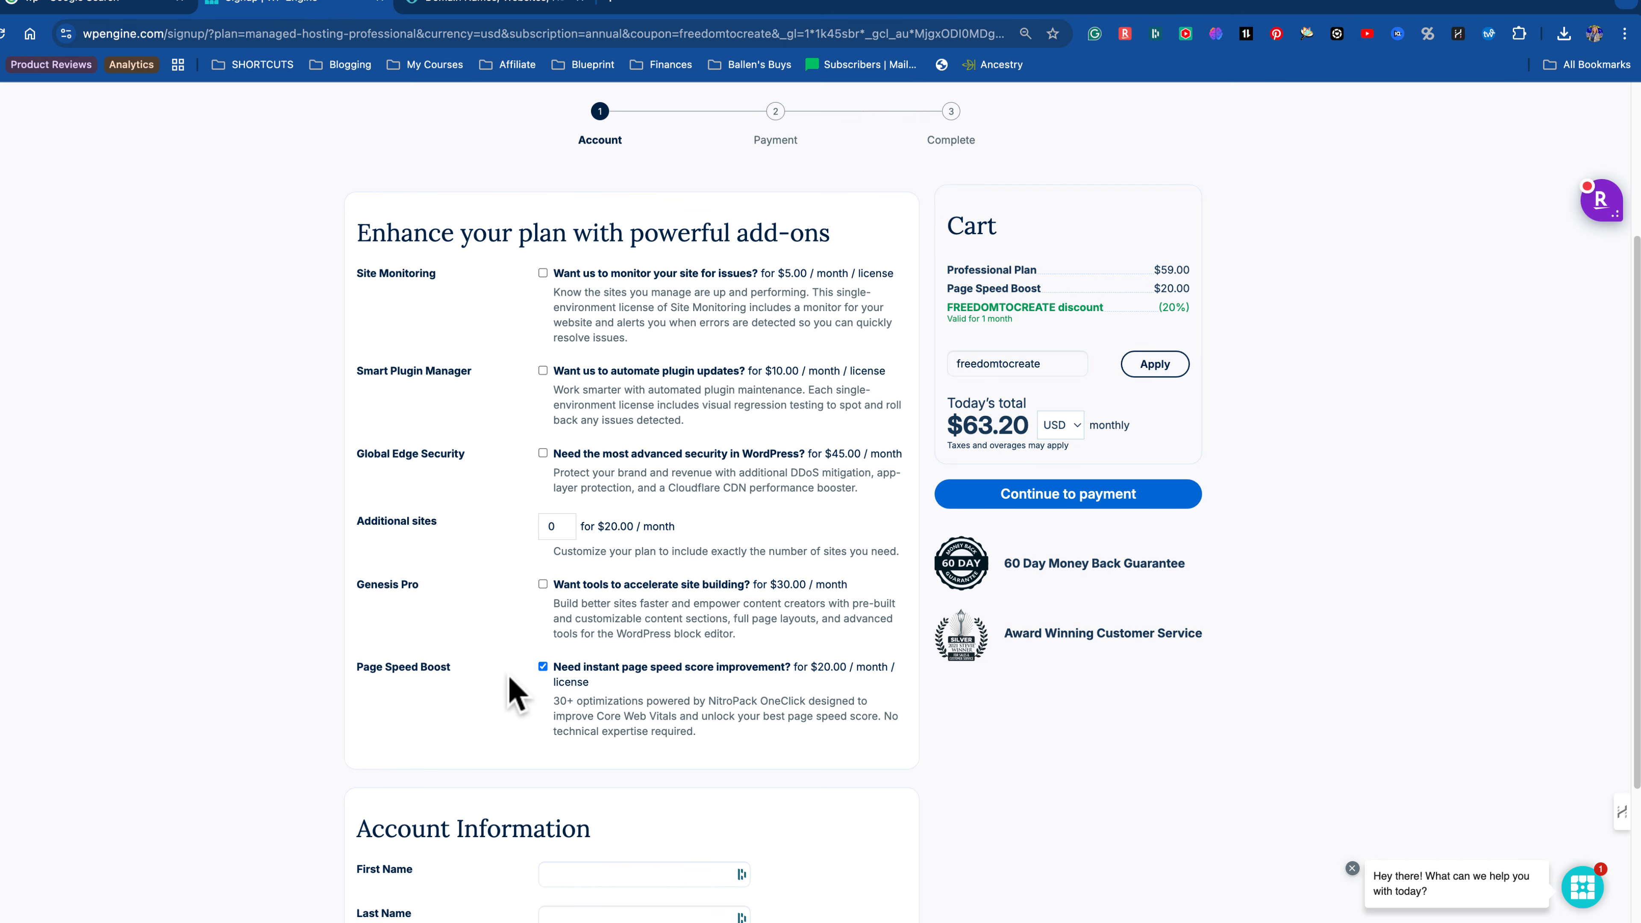
click(542, 667)
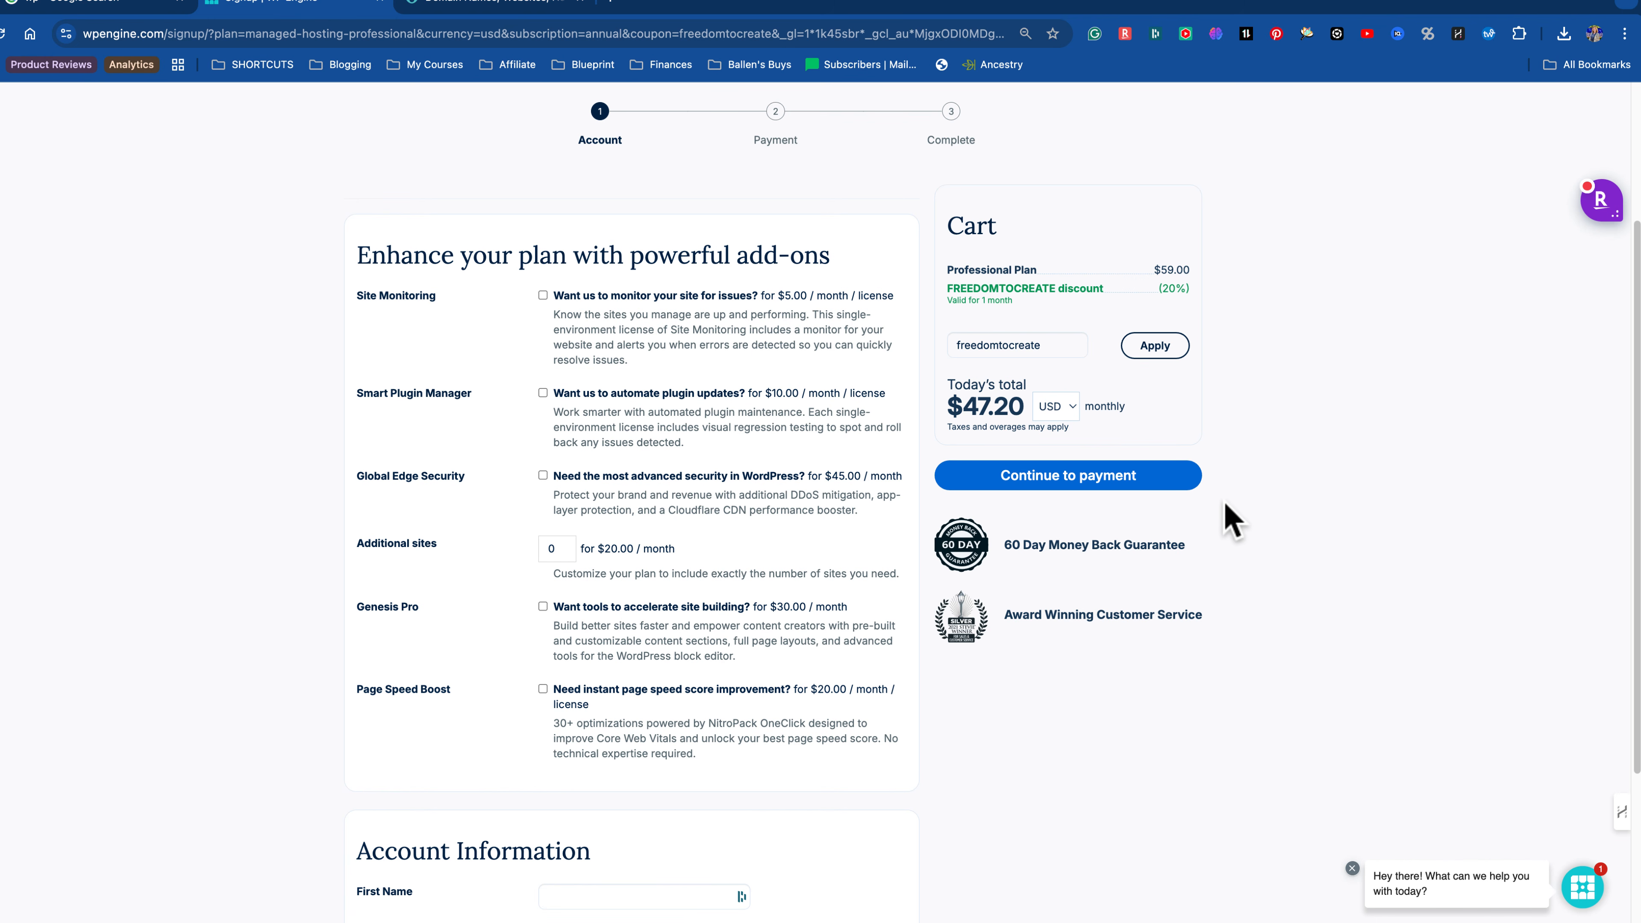
scroll(1130, 475, down, 1)
scroll(1129, 476, down, 1)
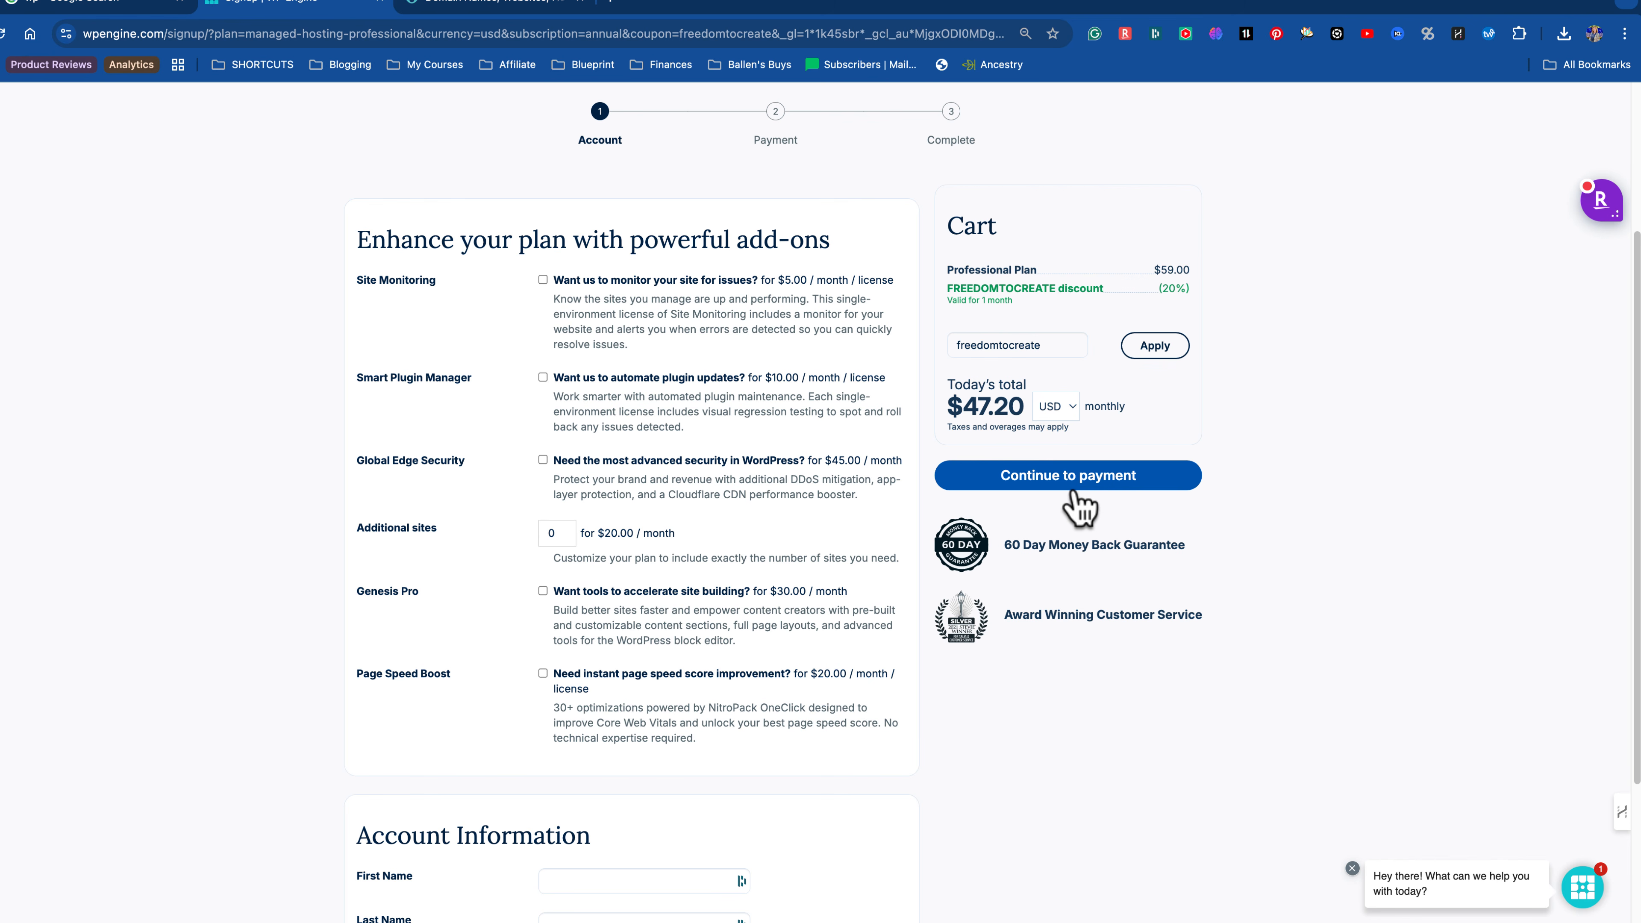
scroll(1080, 505, down, 2)
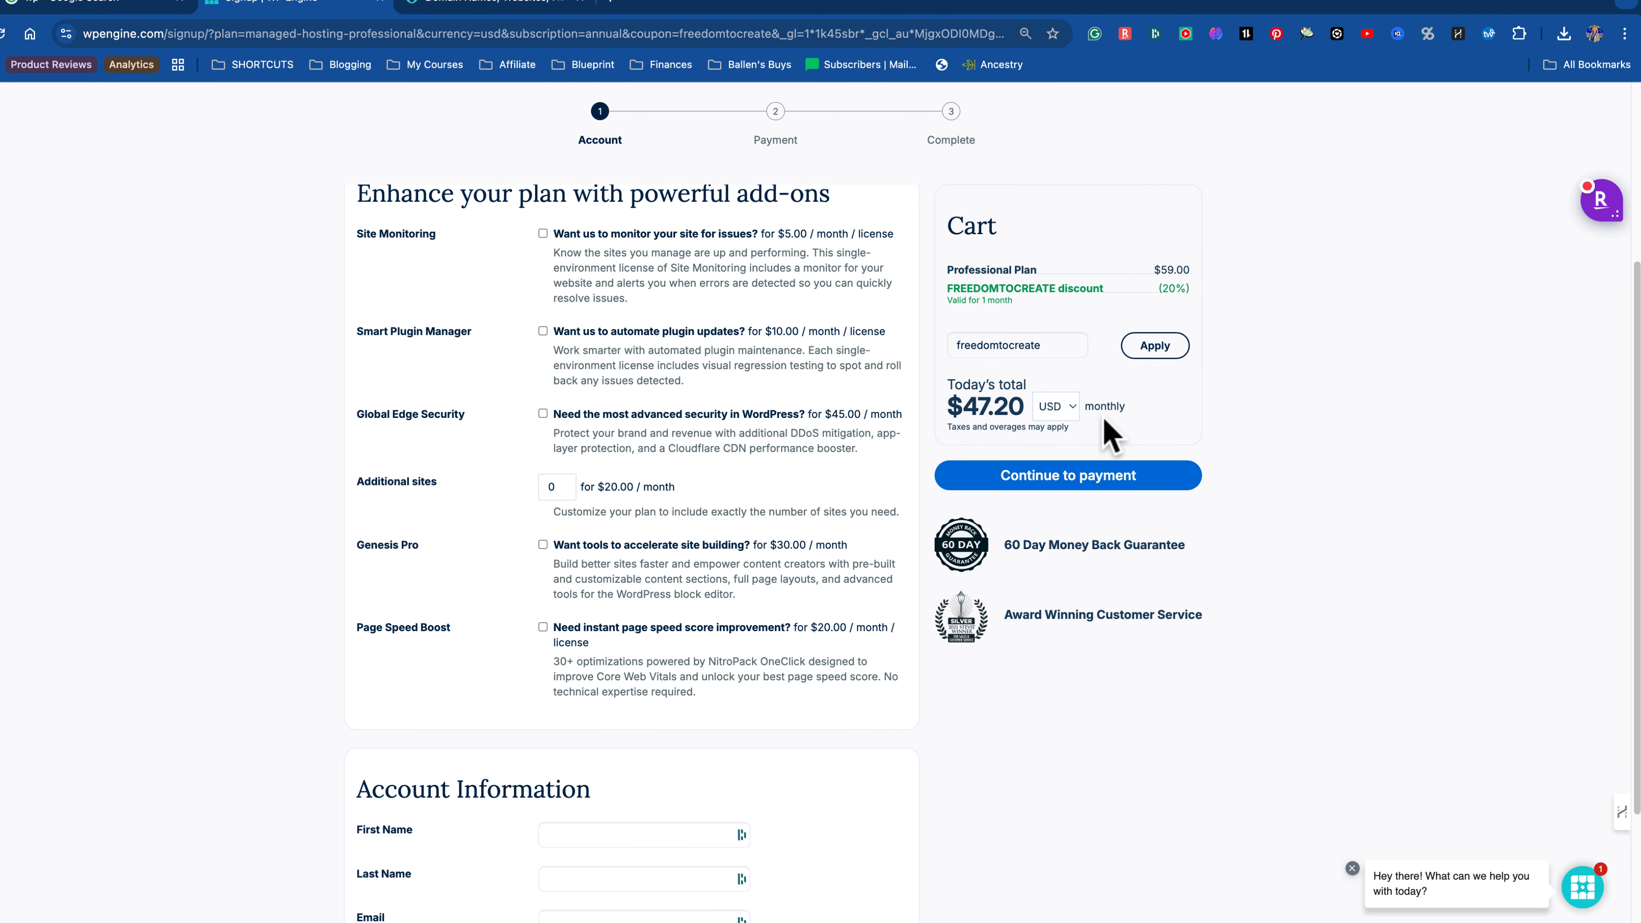
mouse_move(698, 921)
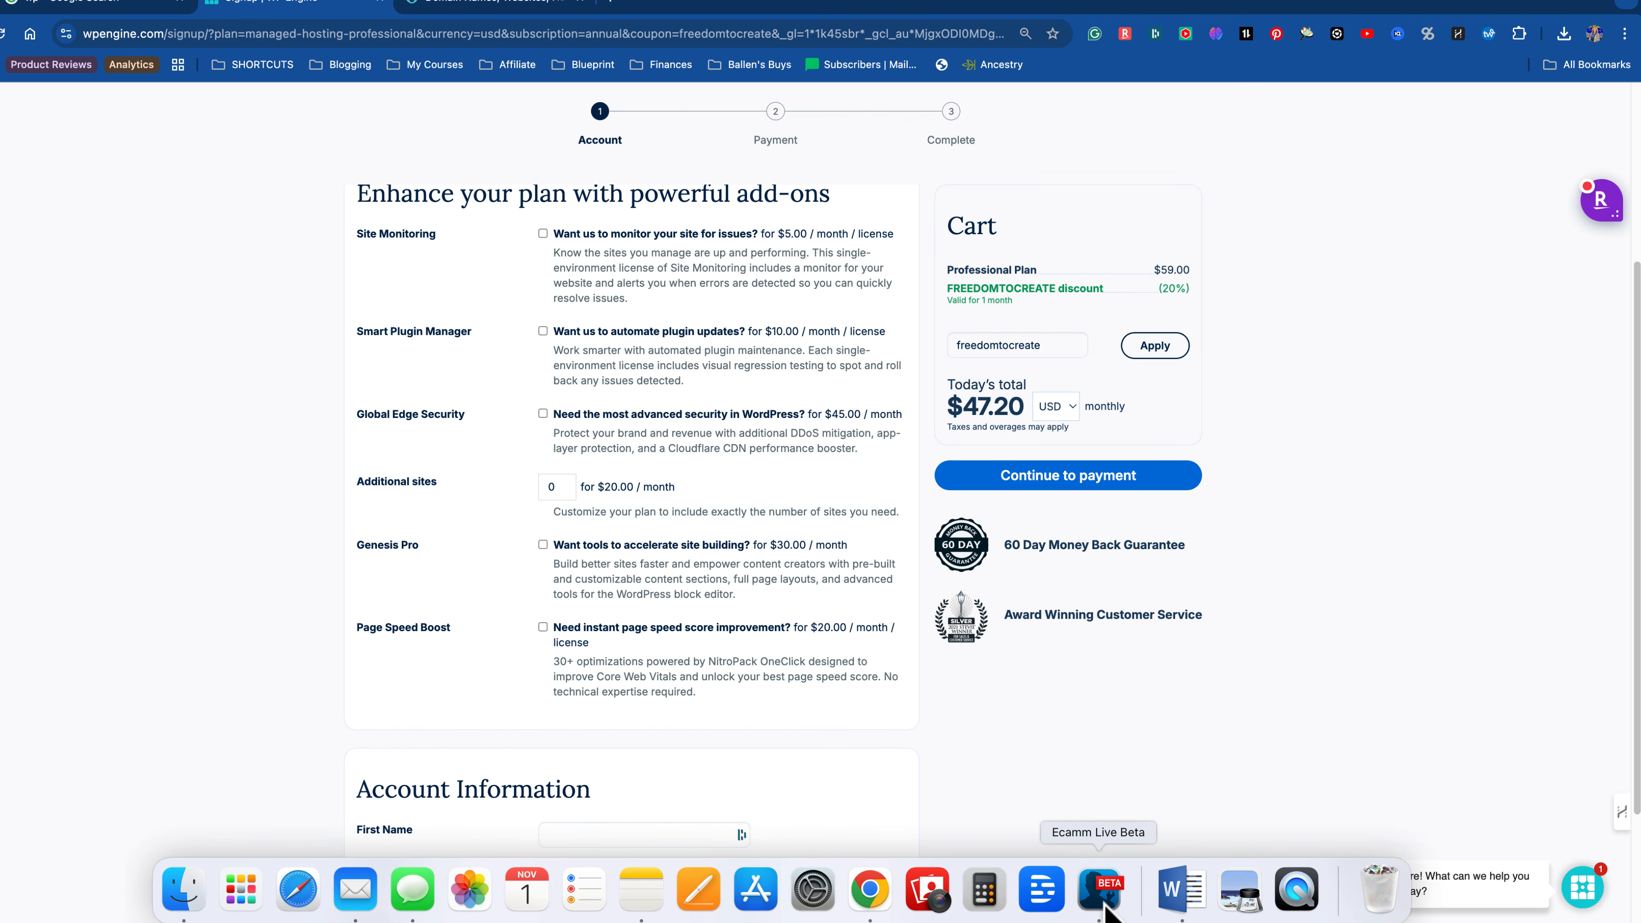
click(1105, 908)
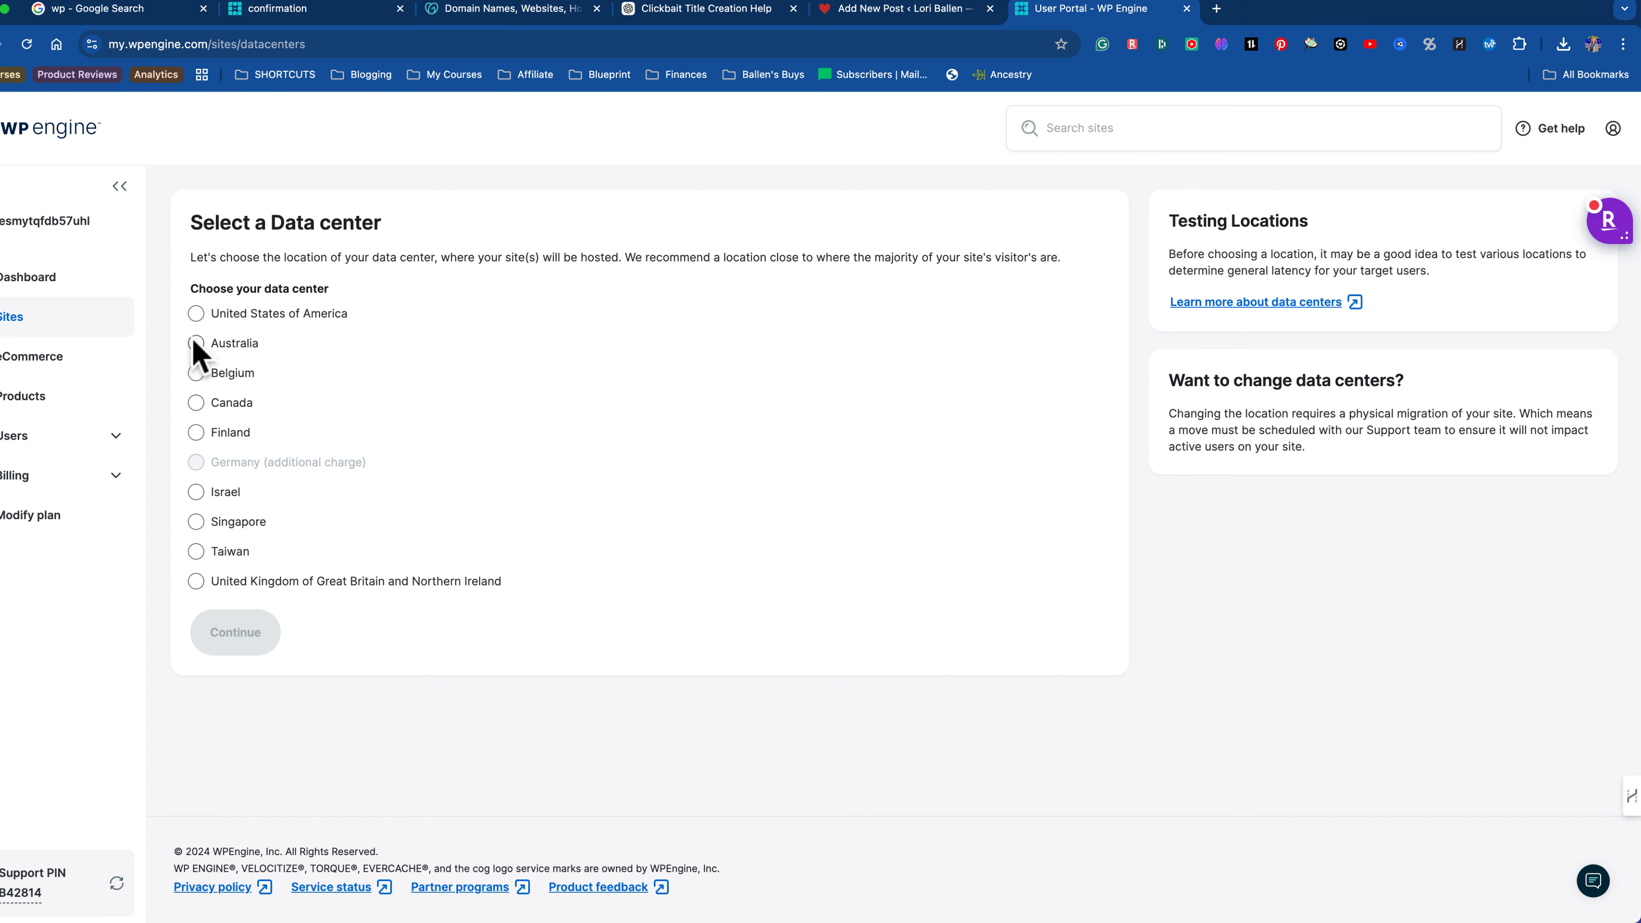
Step: Choose United States of America as the hosting data center and confirm the selection
click(196, 315)
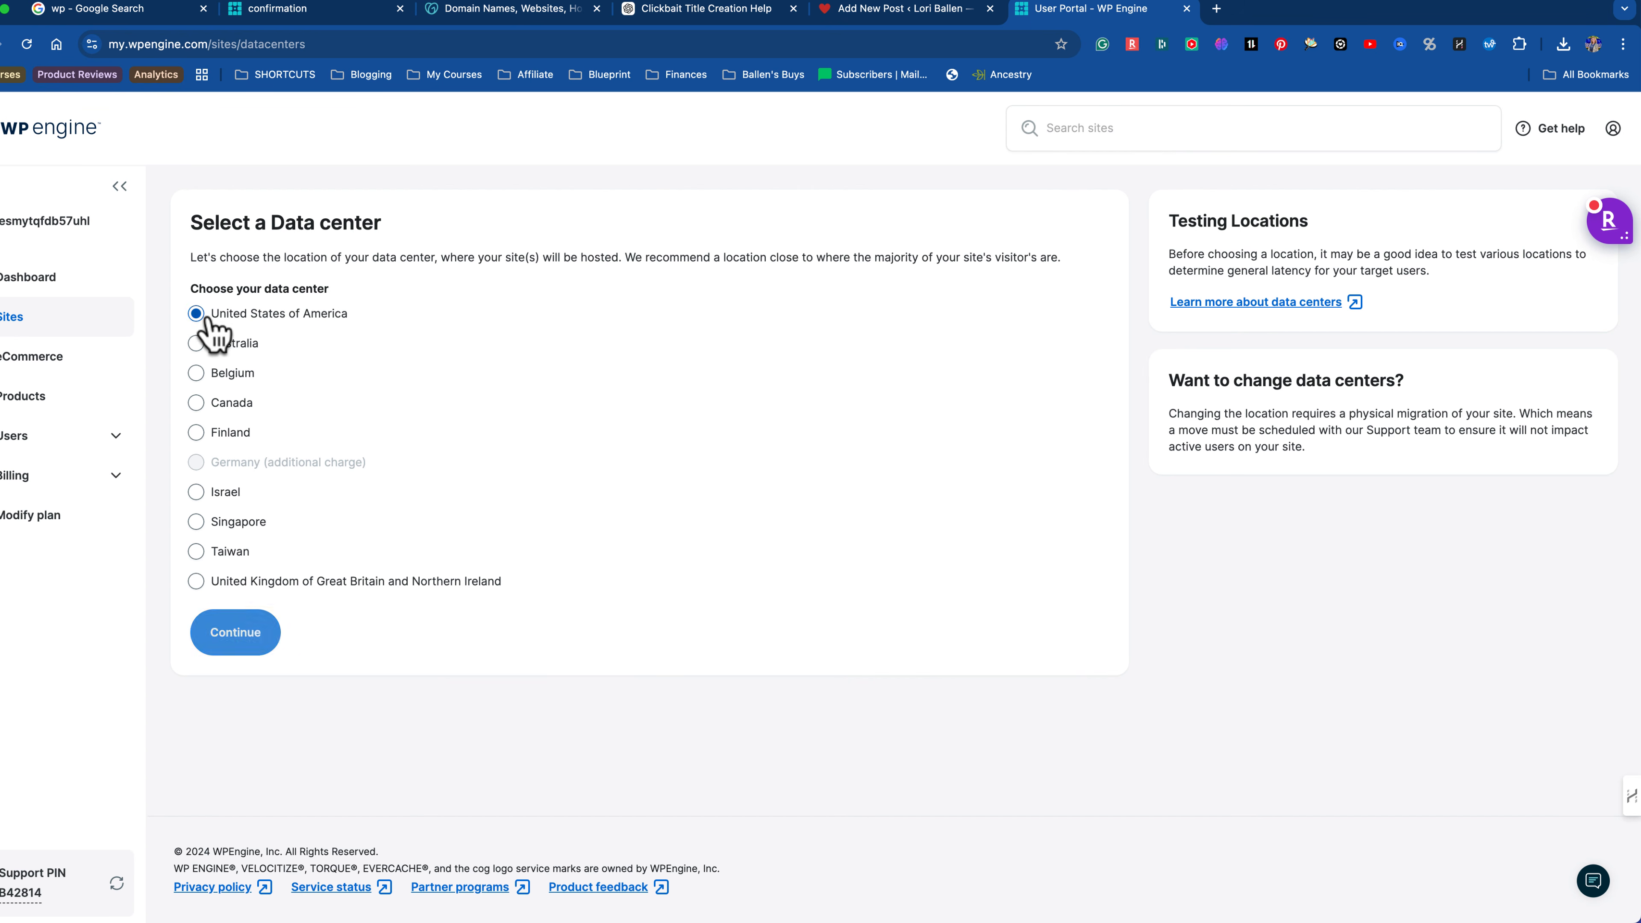
click(235, 632)
click(938, 563)
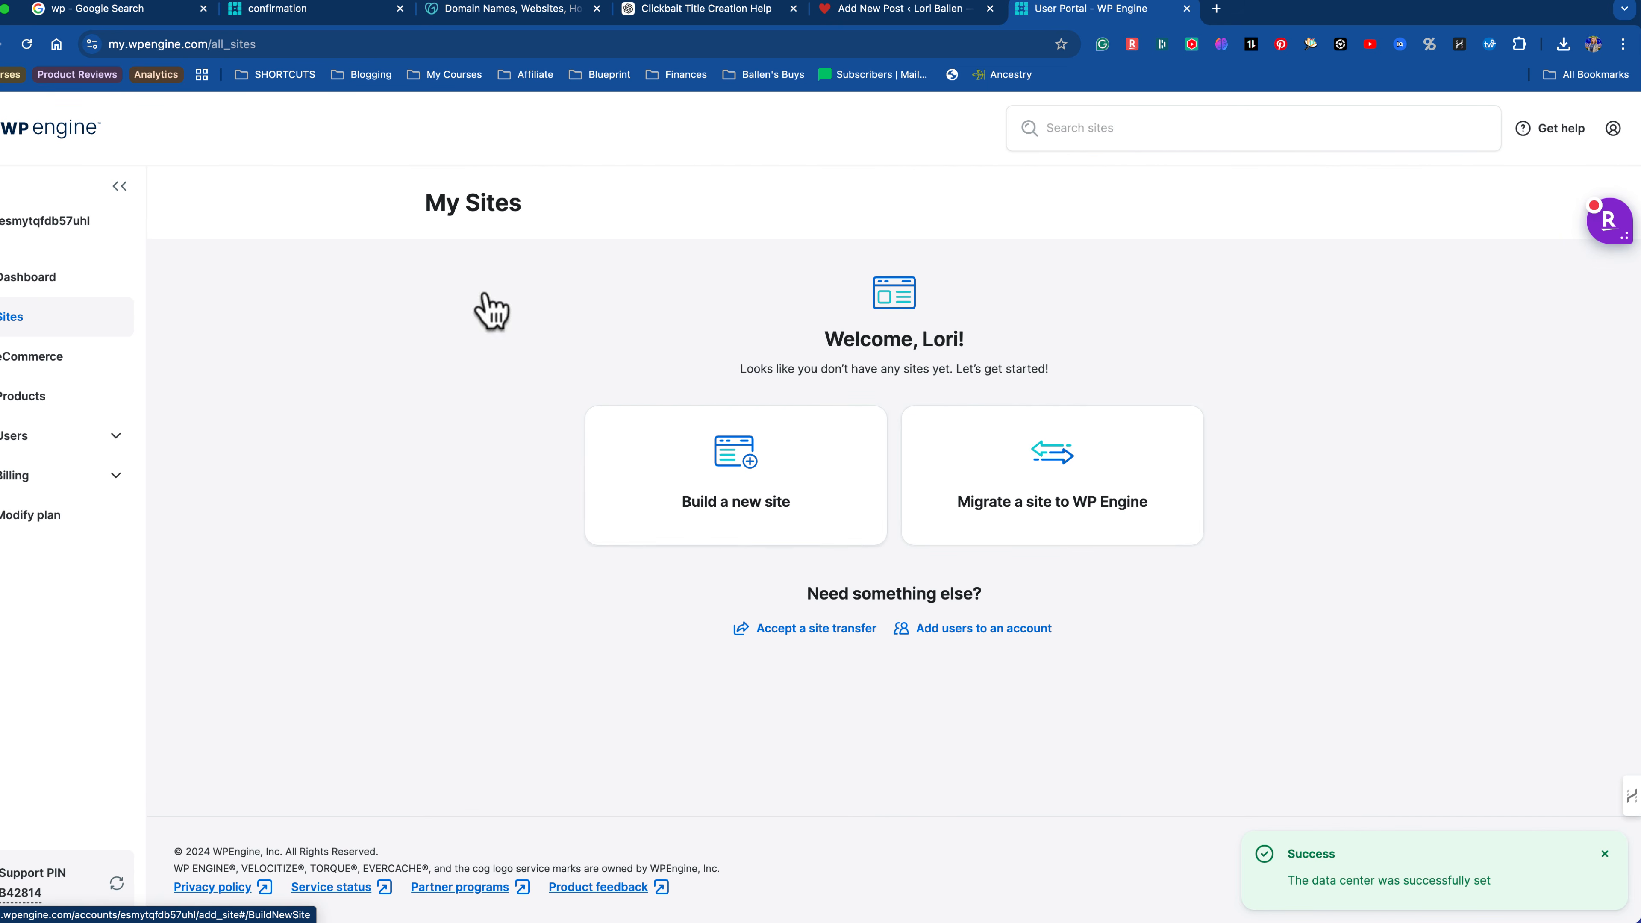
Step: Start building a new site with the "I will own it" ownership option and the Blank site type
click(727, 496)
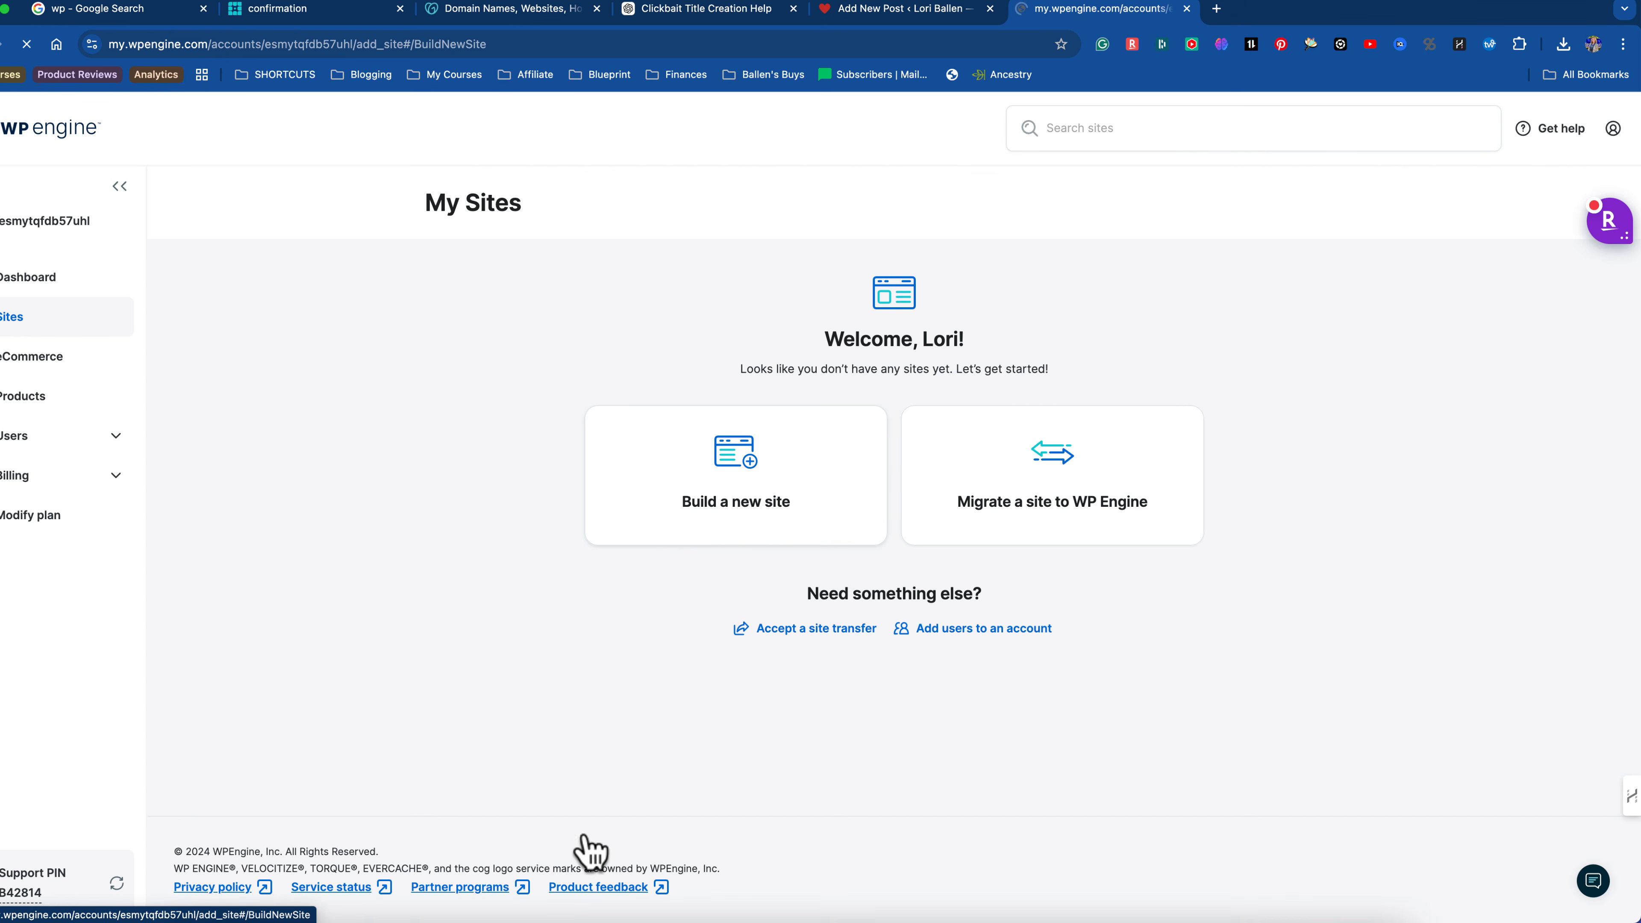
right_click(376, 884)
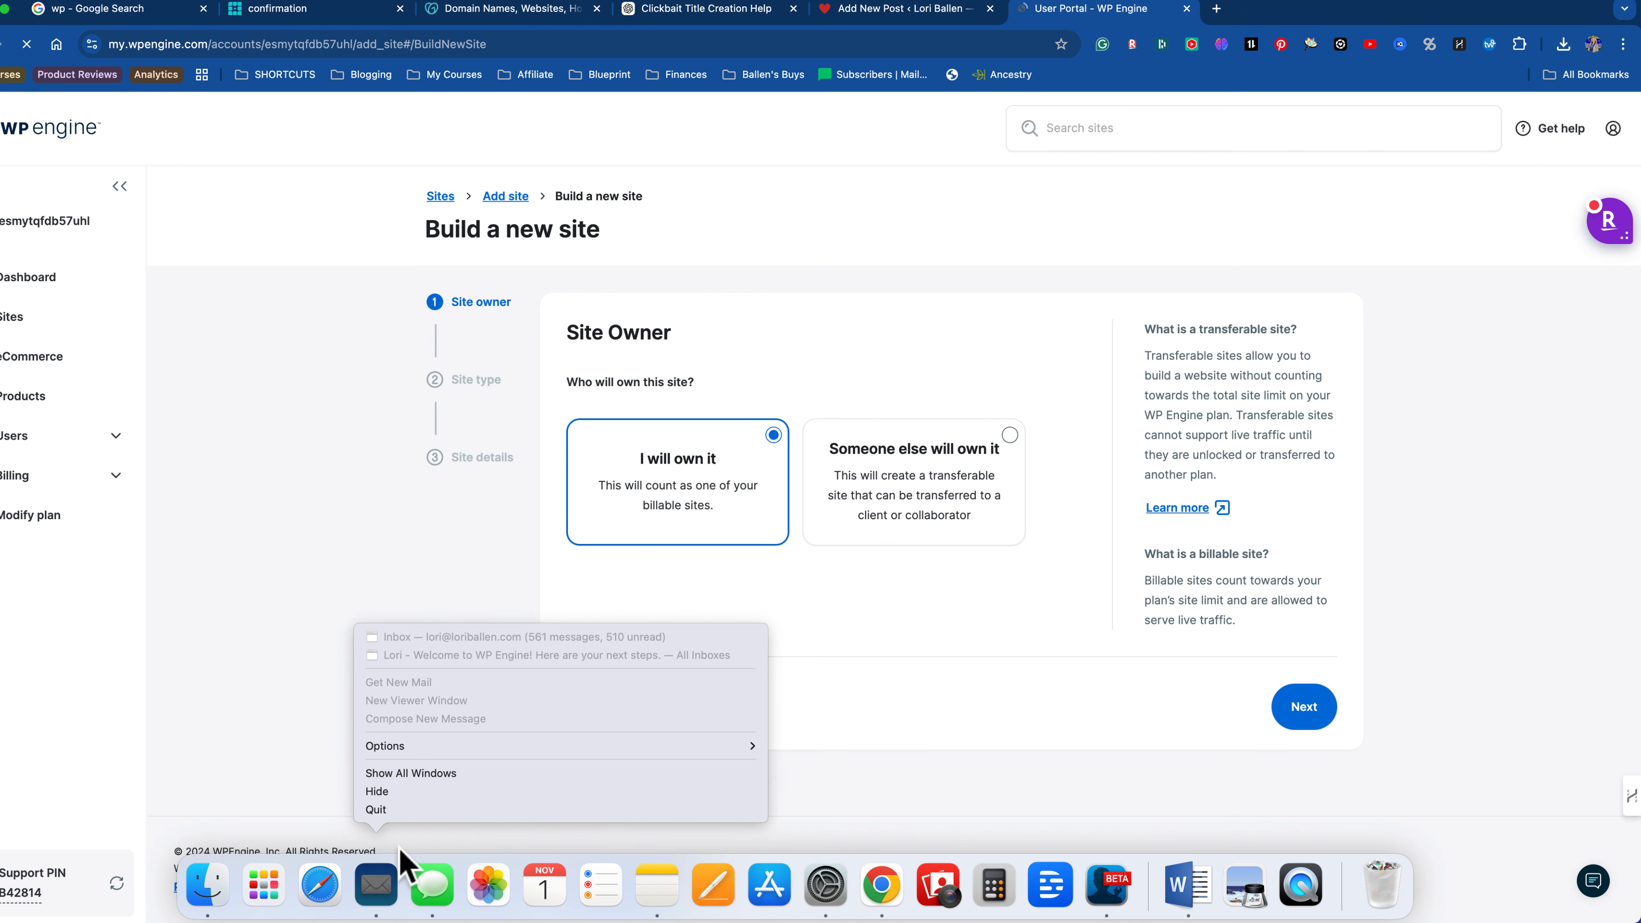
click(397, 809)
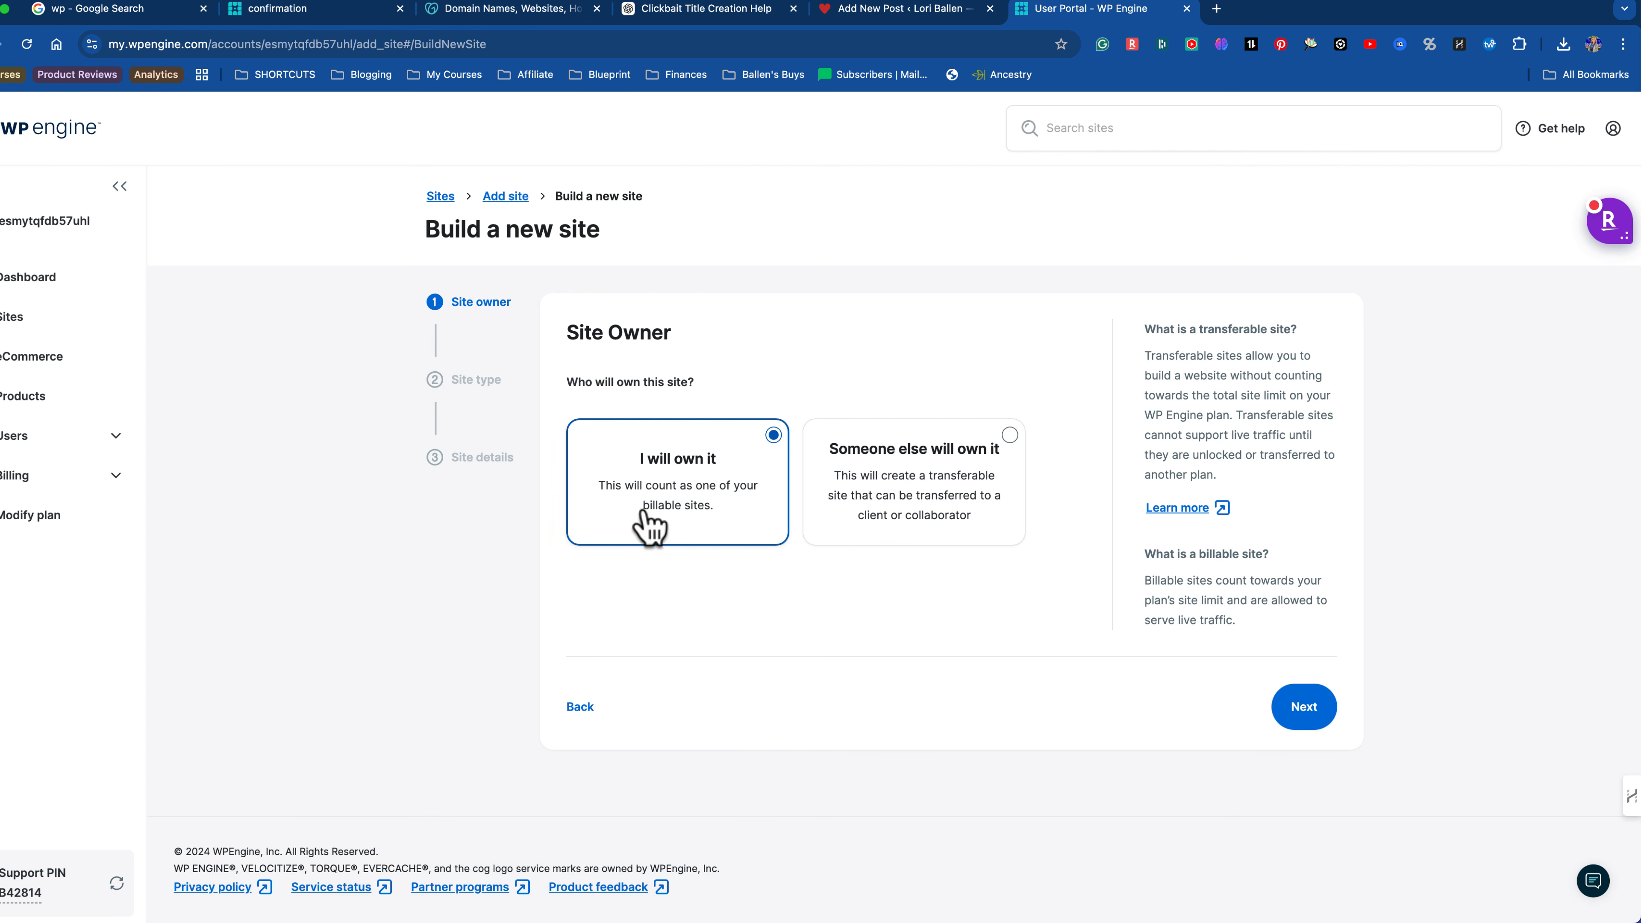
click(1296, 711)
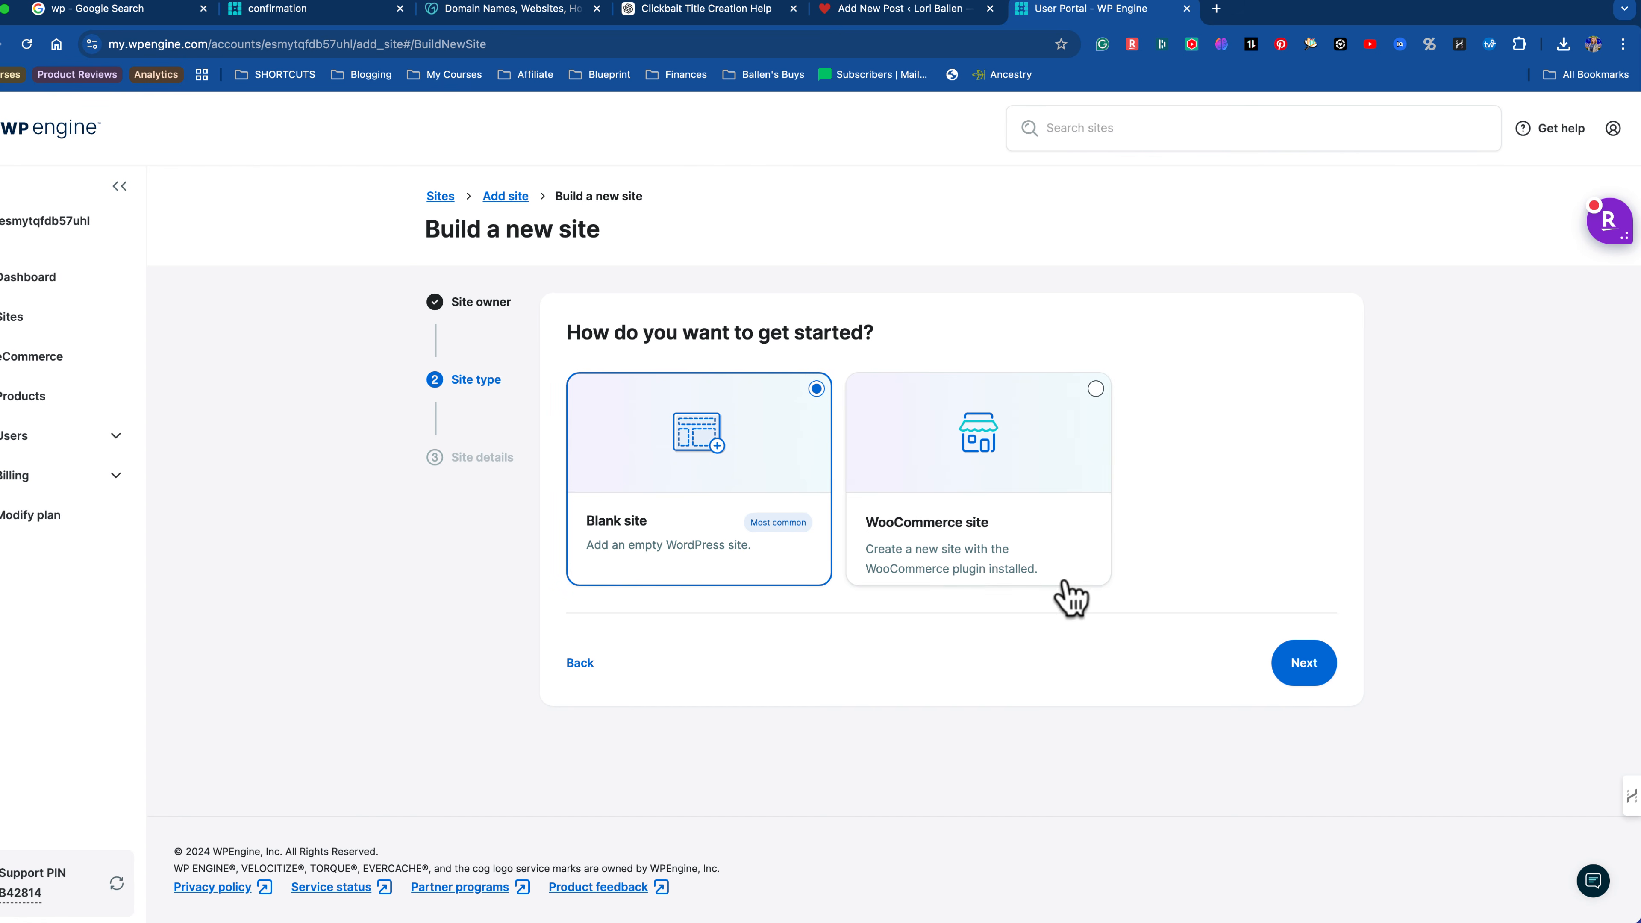
click(1303, 683)
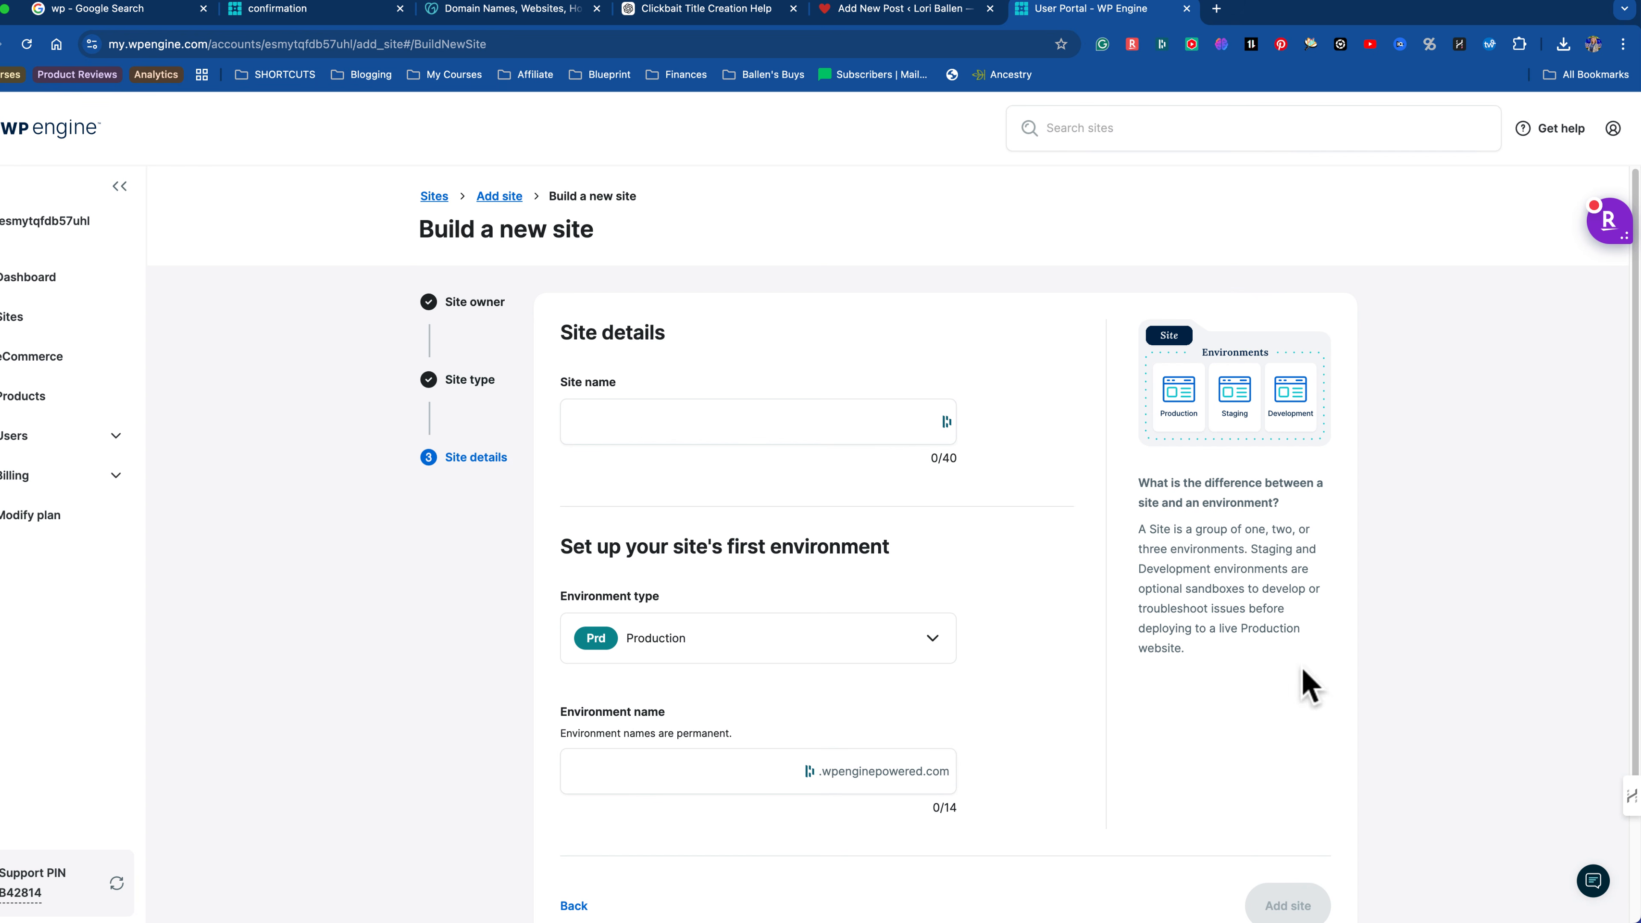
Step: Name the new site Ballen Bites
click(654, 411)
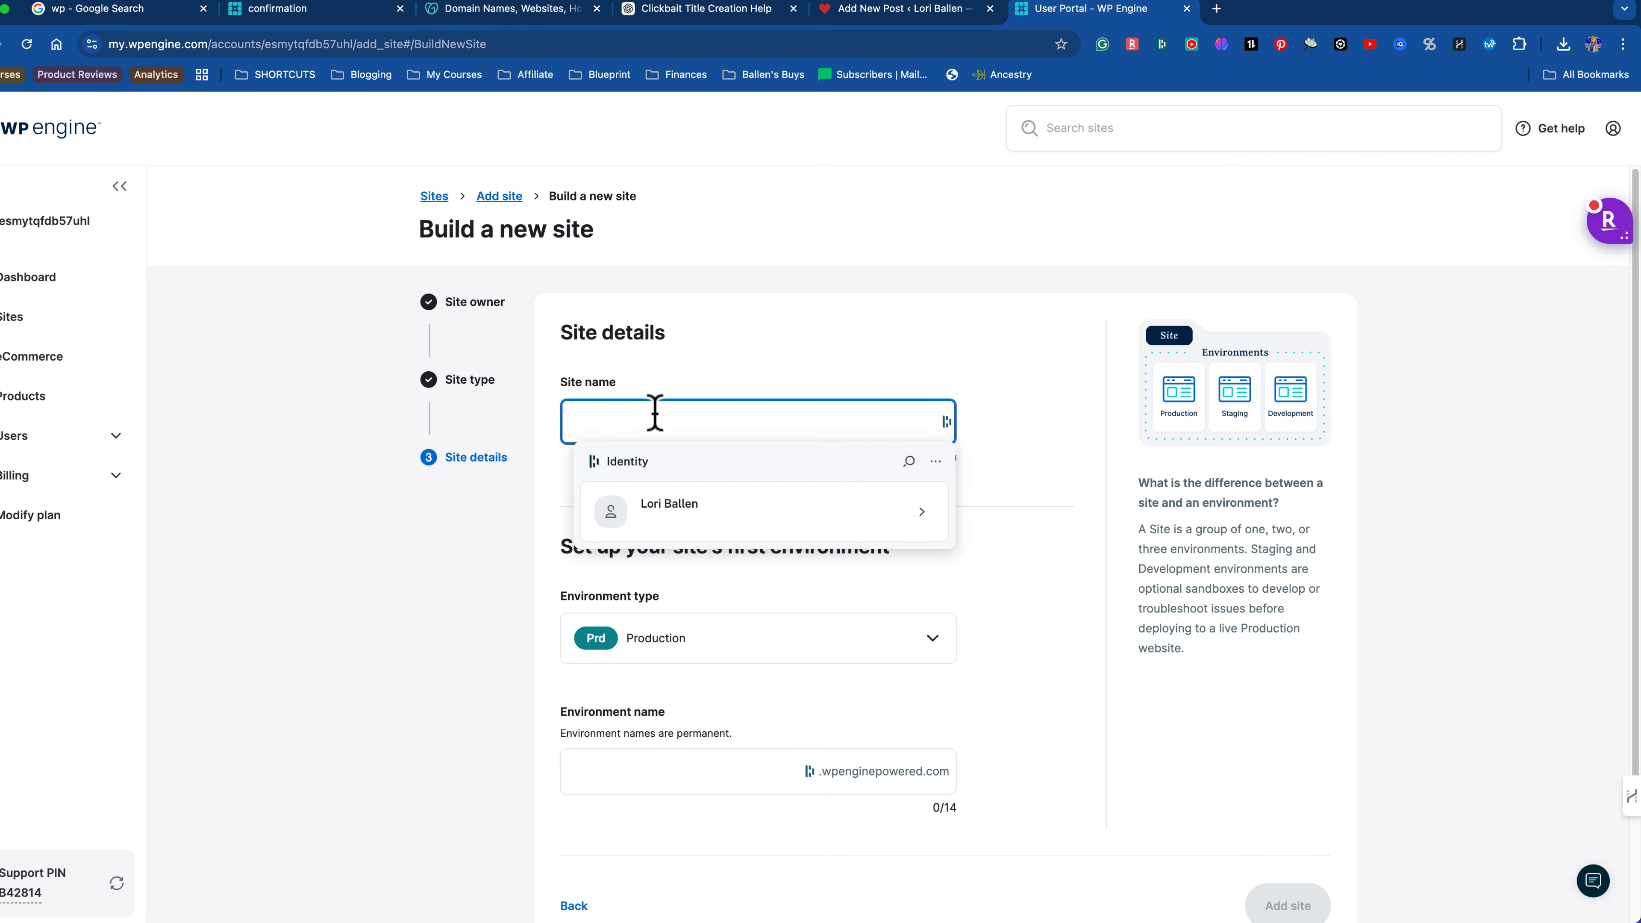
text(BA)
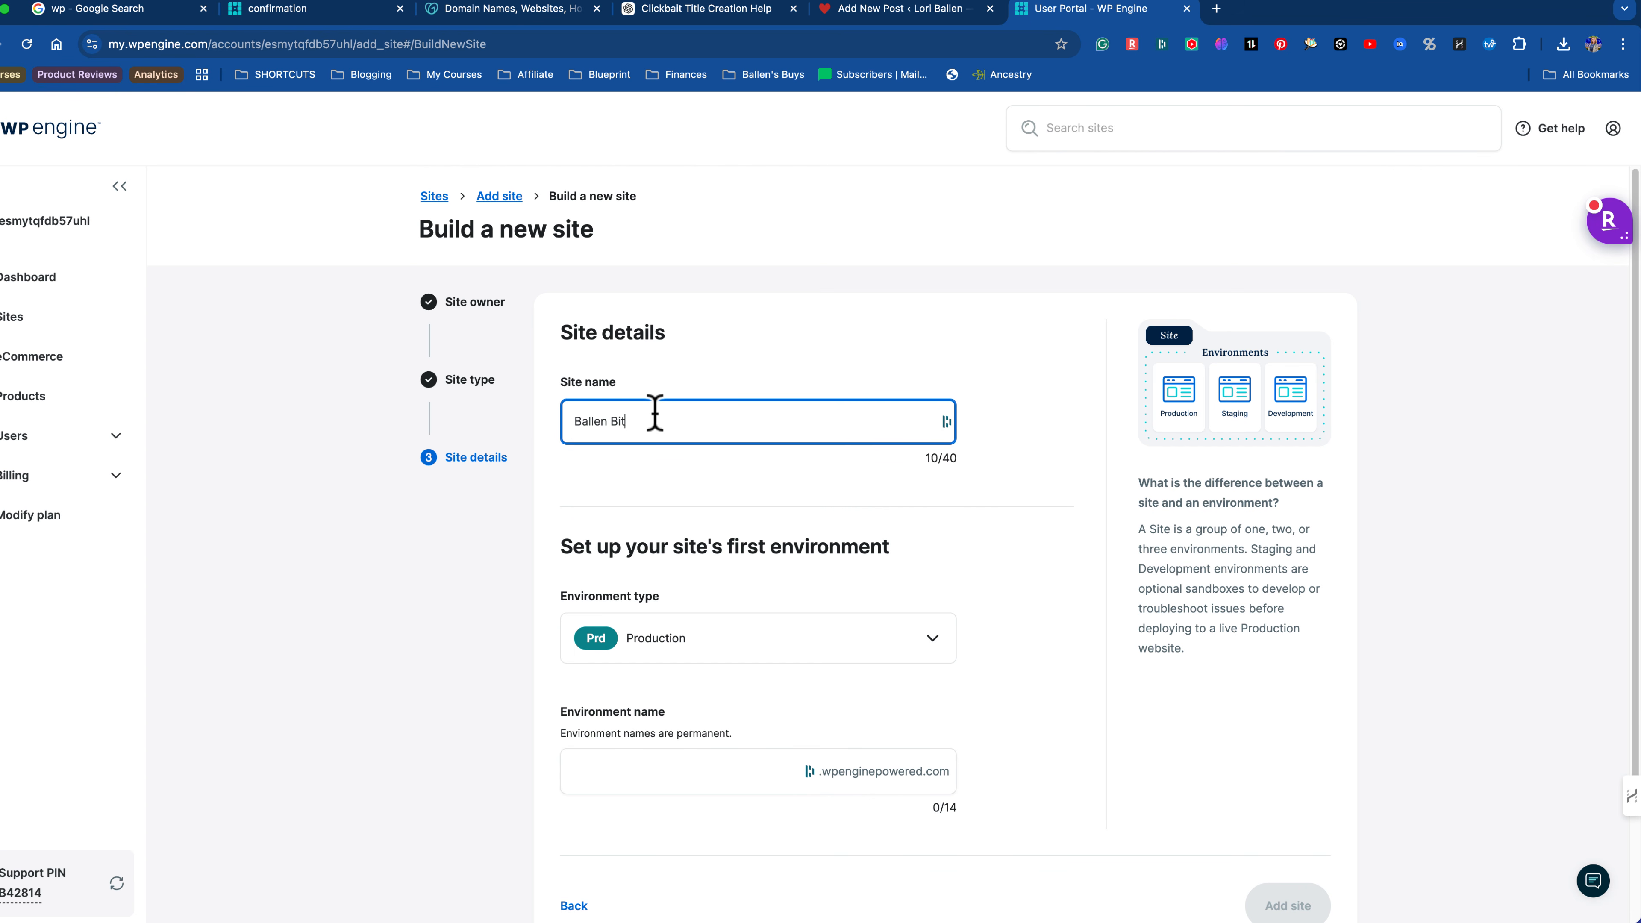
scroll(672, 568, down, 3)
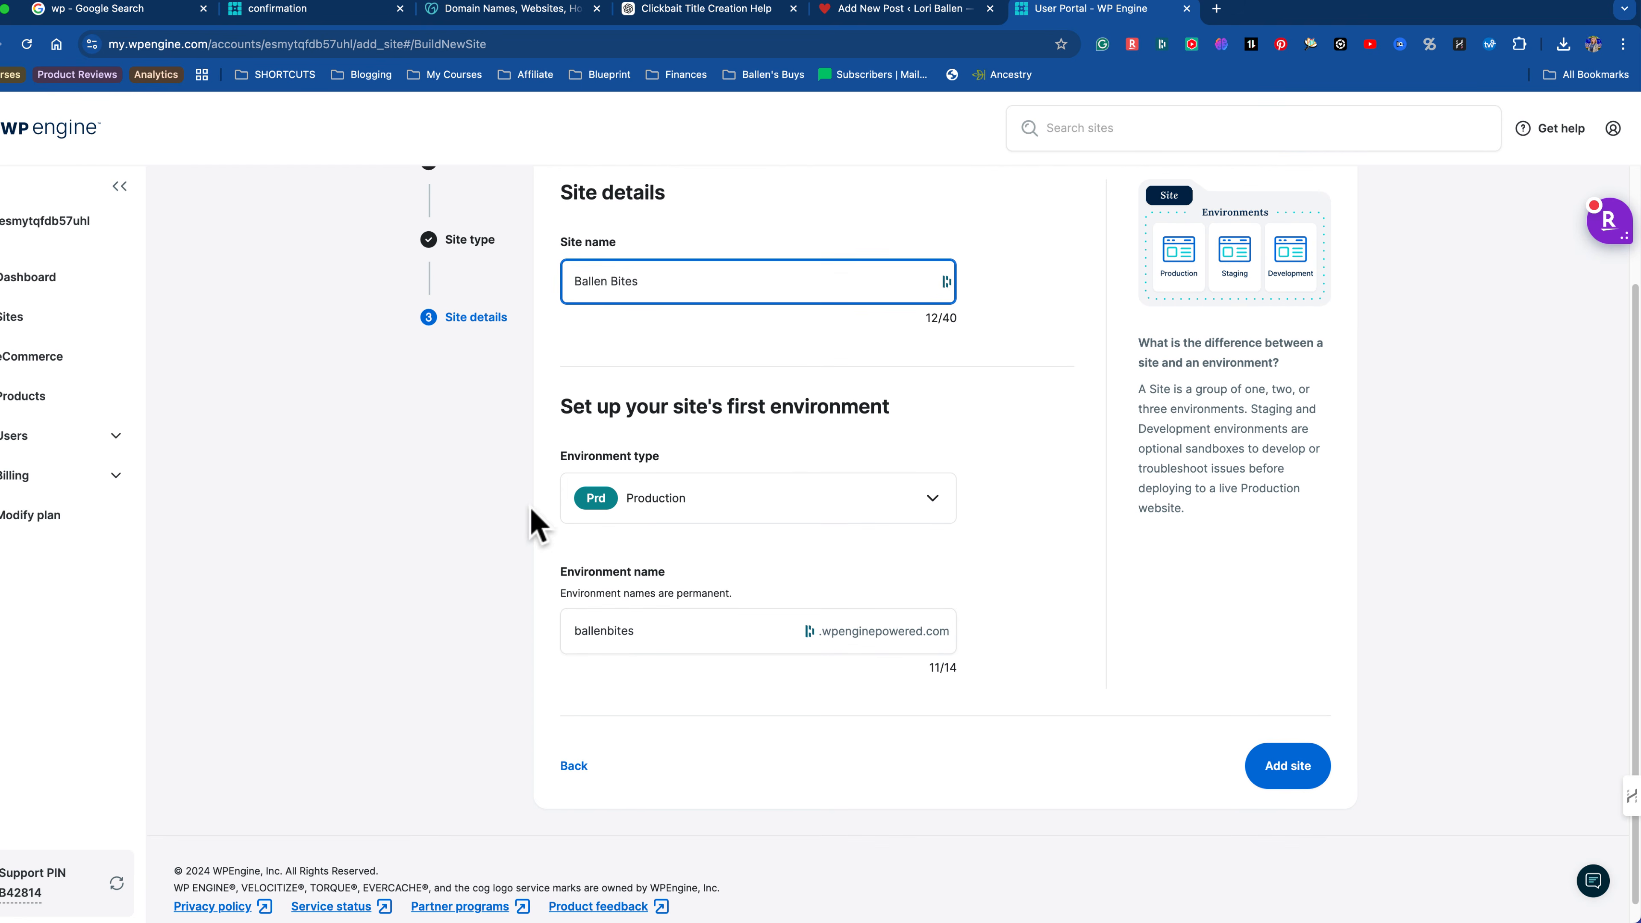
Step: Review the environment types for the site's first environment and select Production
click(665, 510)
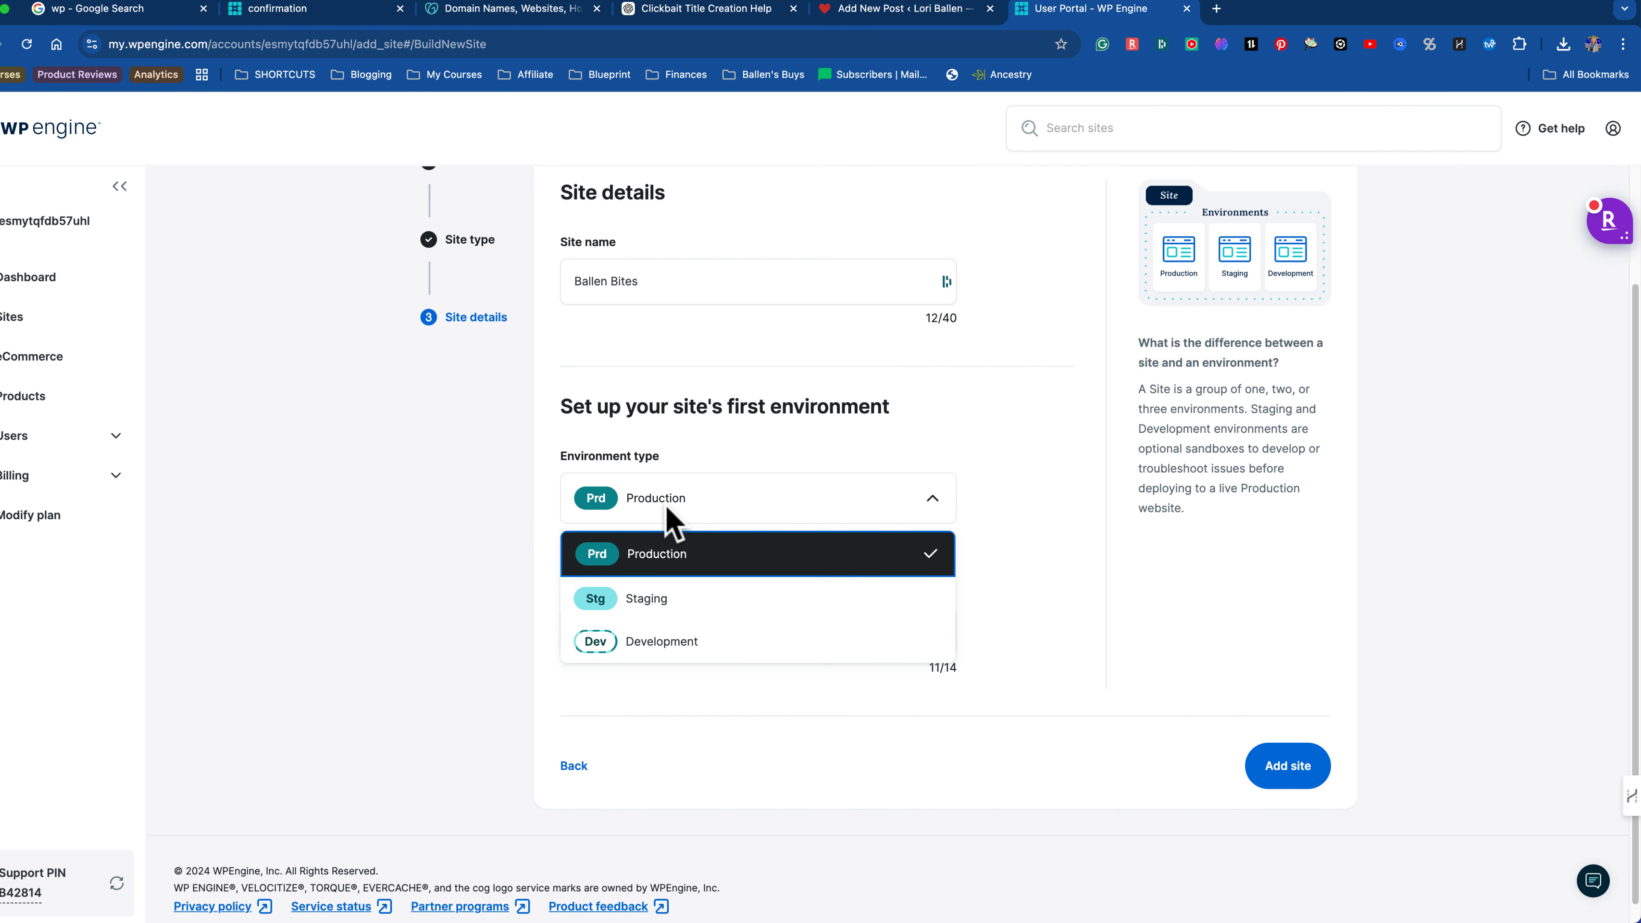
click(1037, 514)
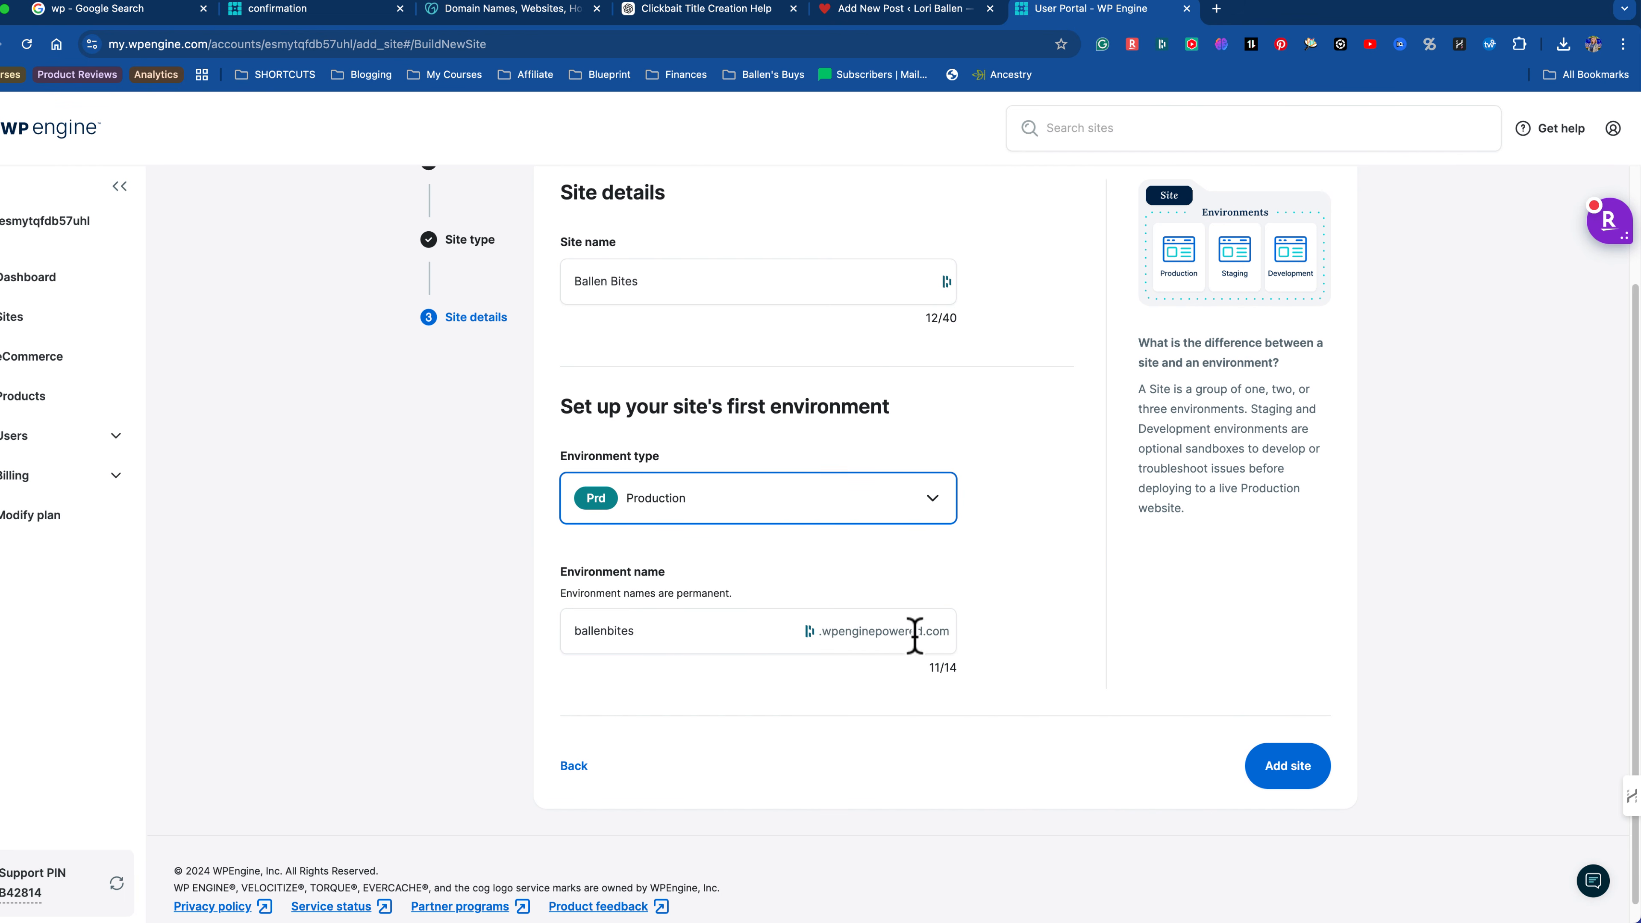
scroll(1008, 556, down, 1)
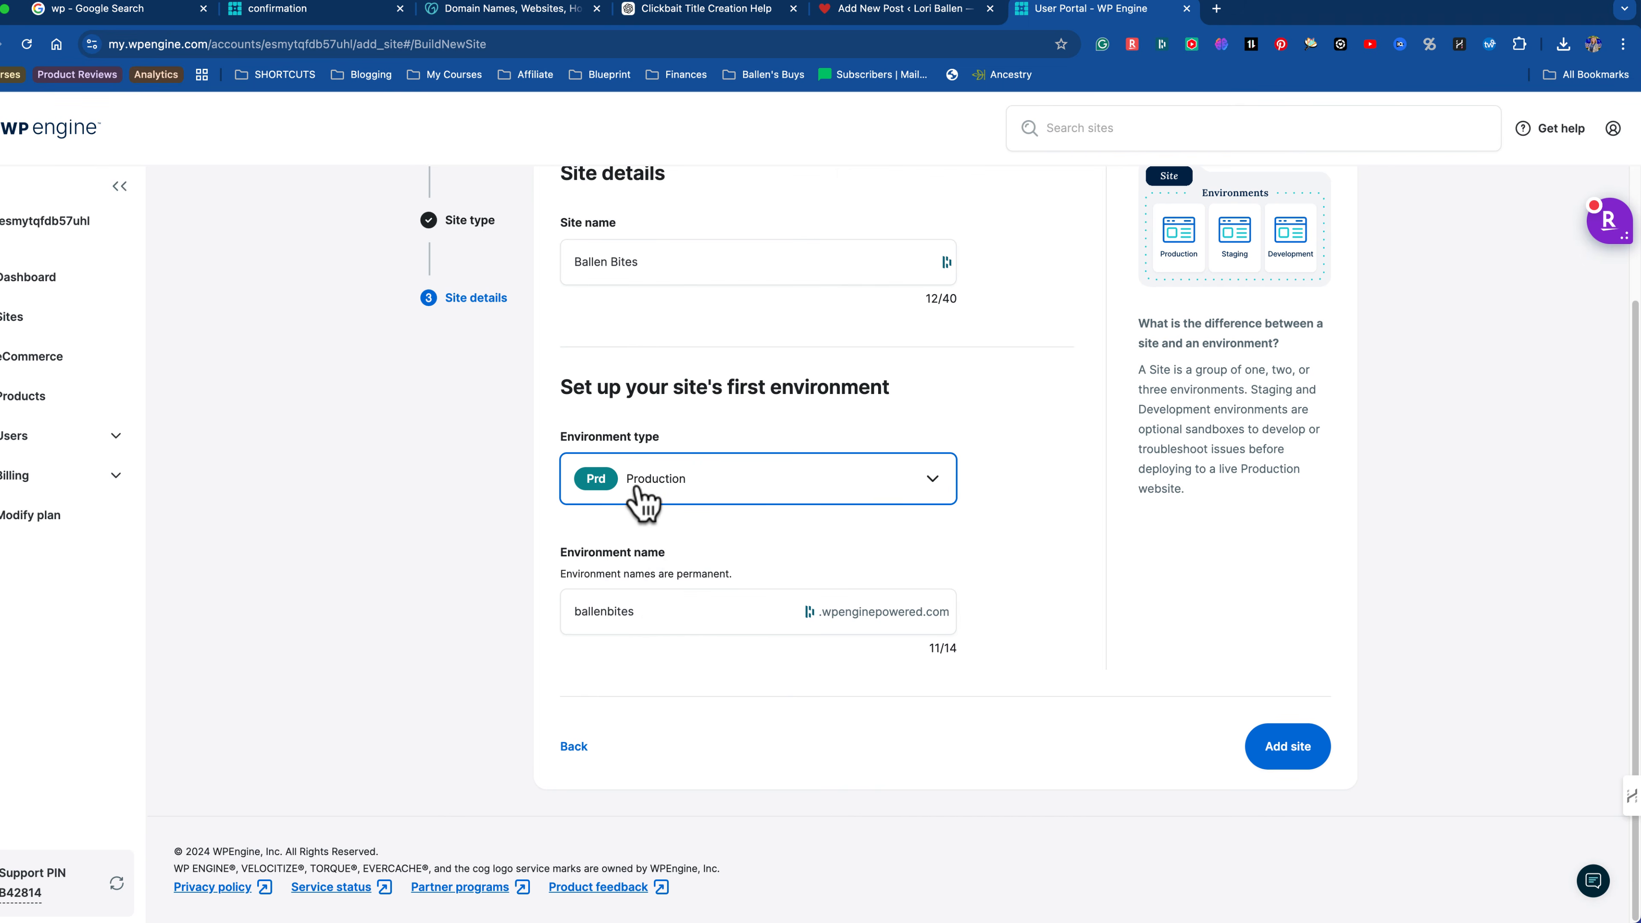
click(624, 491)
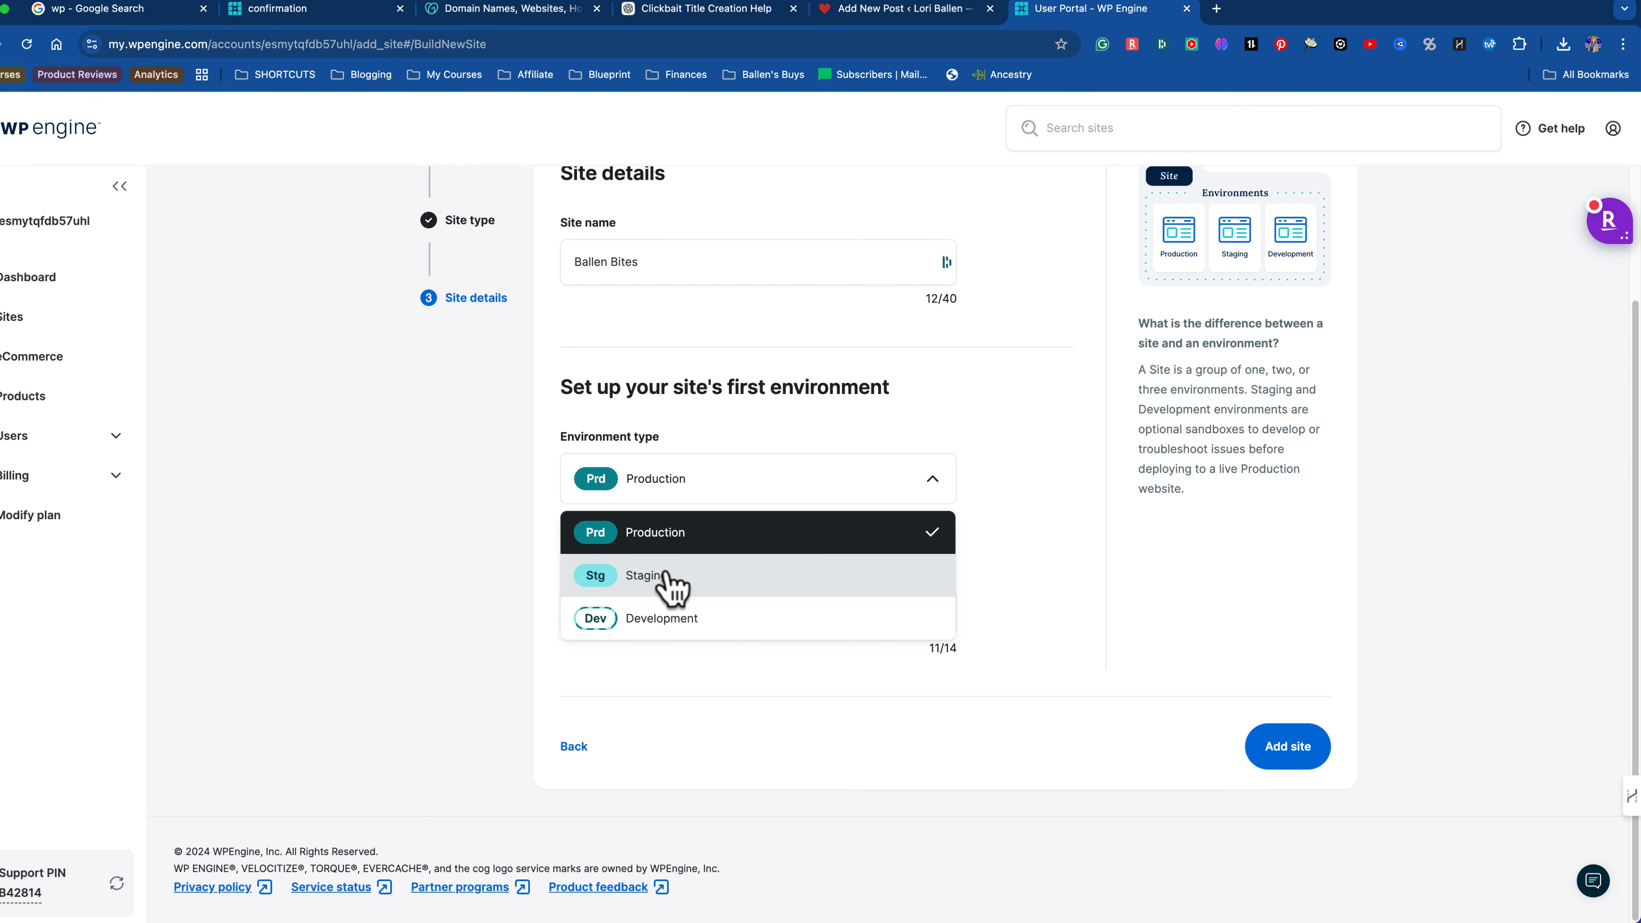
click(669, 534)
click(979, 536)
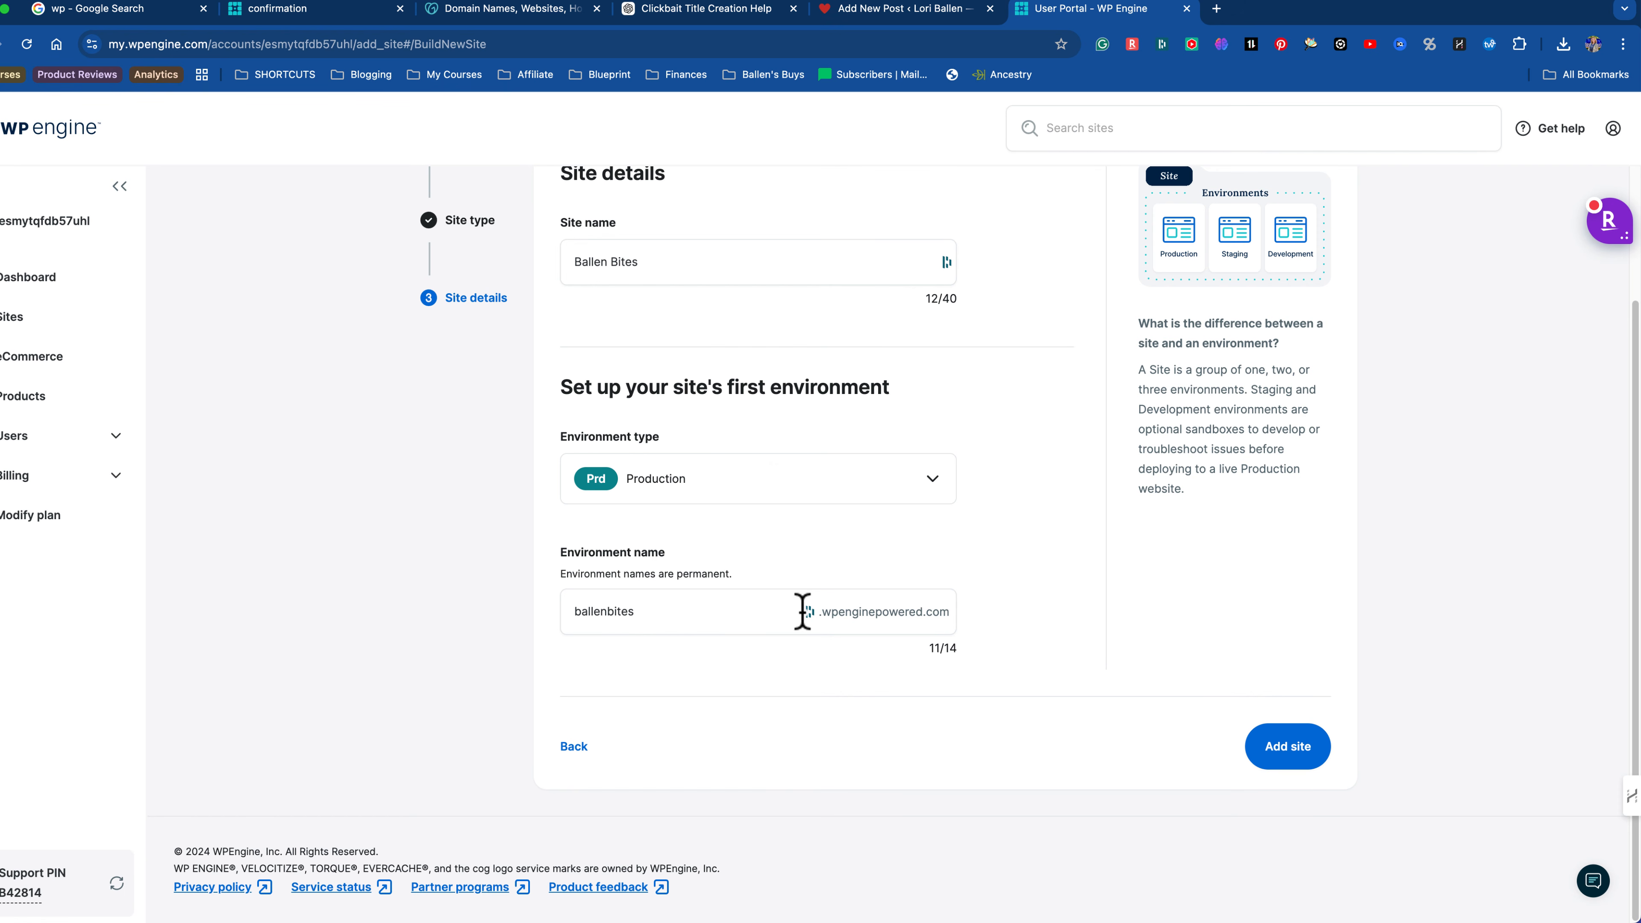
scroll(717, 401, up, 1)
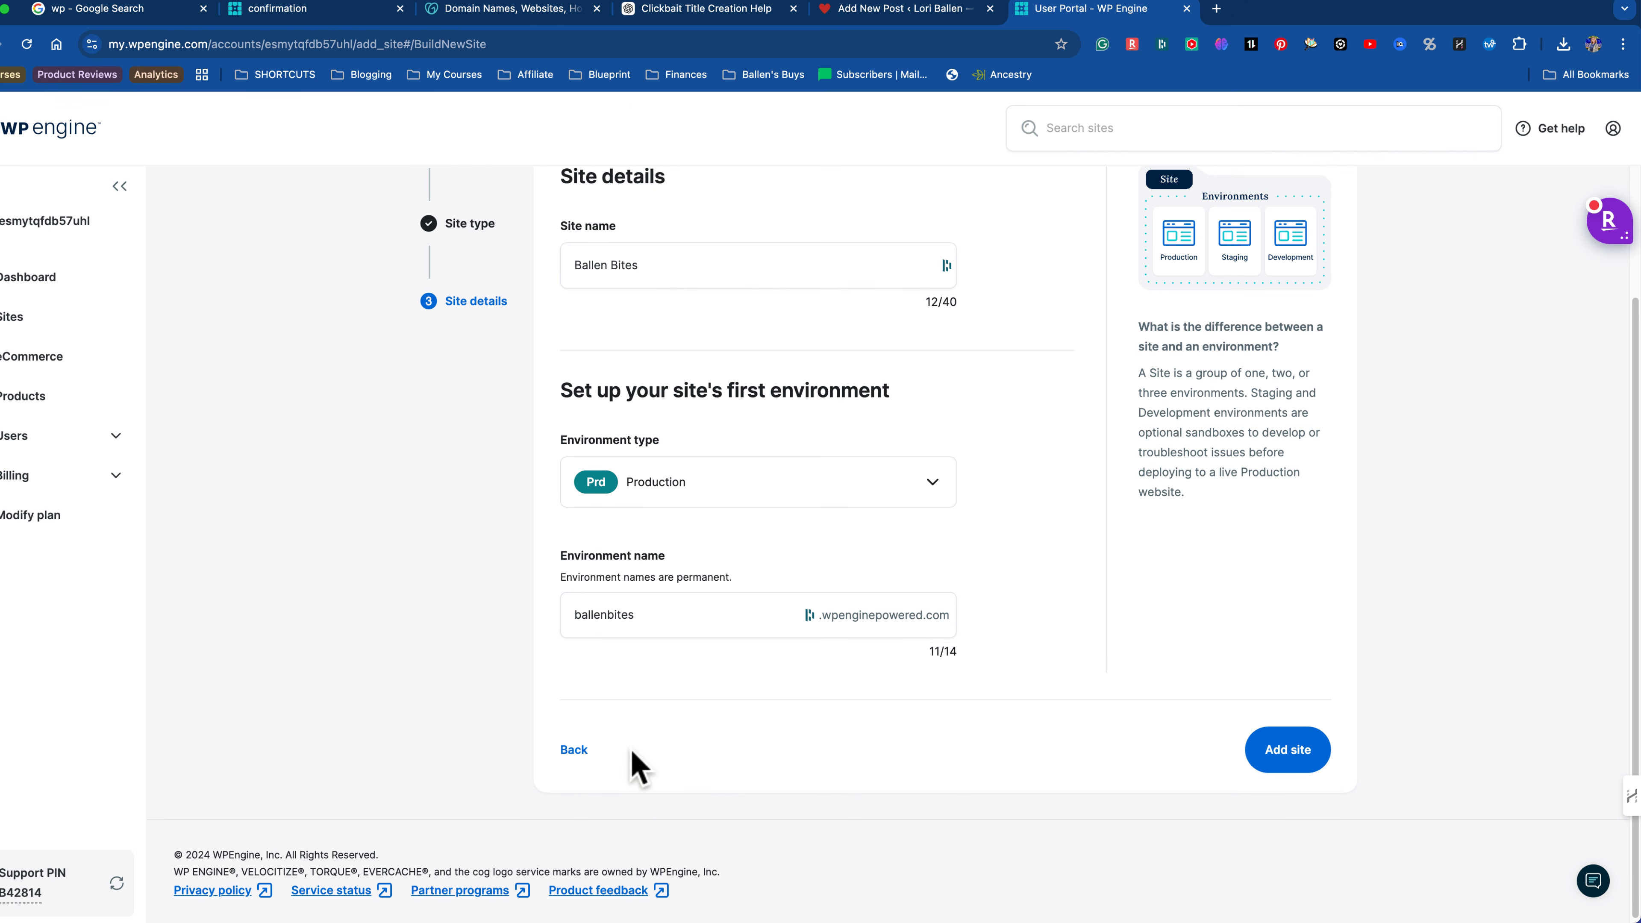
drag(569, 618, 979, 625)
click(661, 621)
click(1110, 773)
scroll(1088, 759, up, 3)
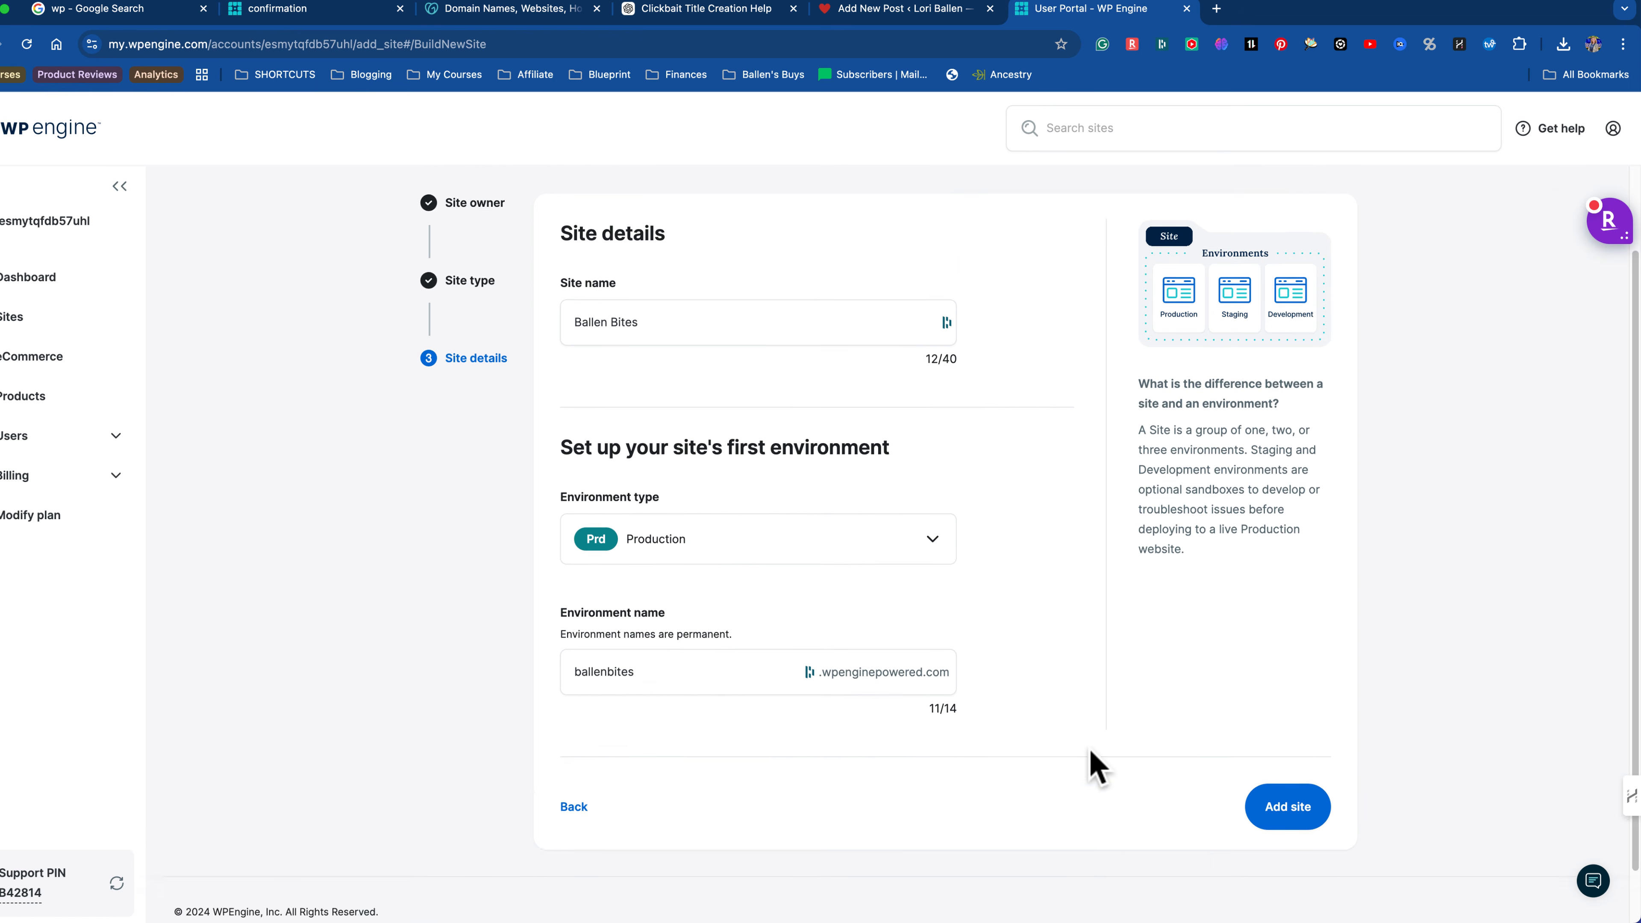
Step: Add the Ballen Bites site to the account and skip the add-on purchase offer
click(1289, 875)
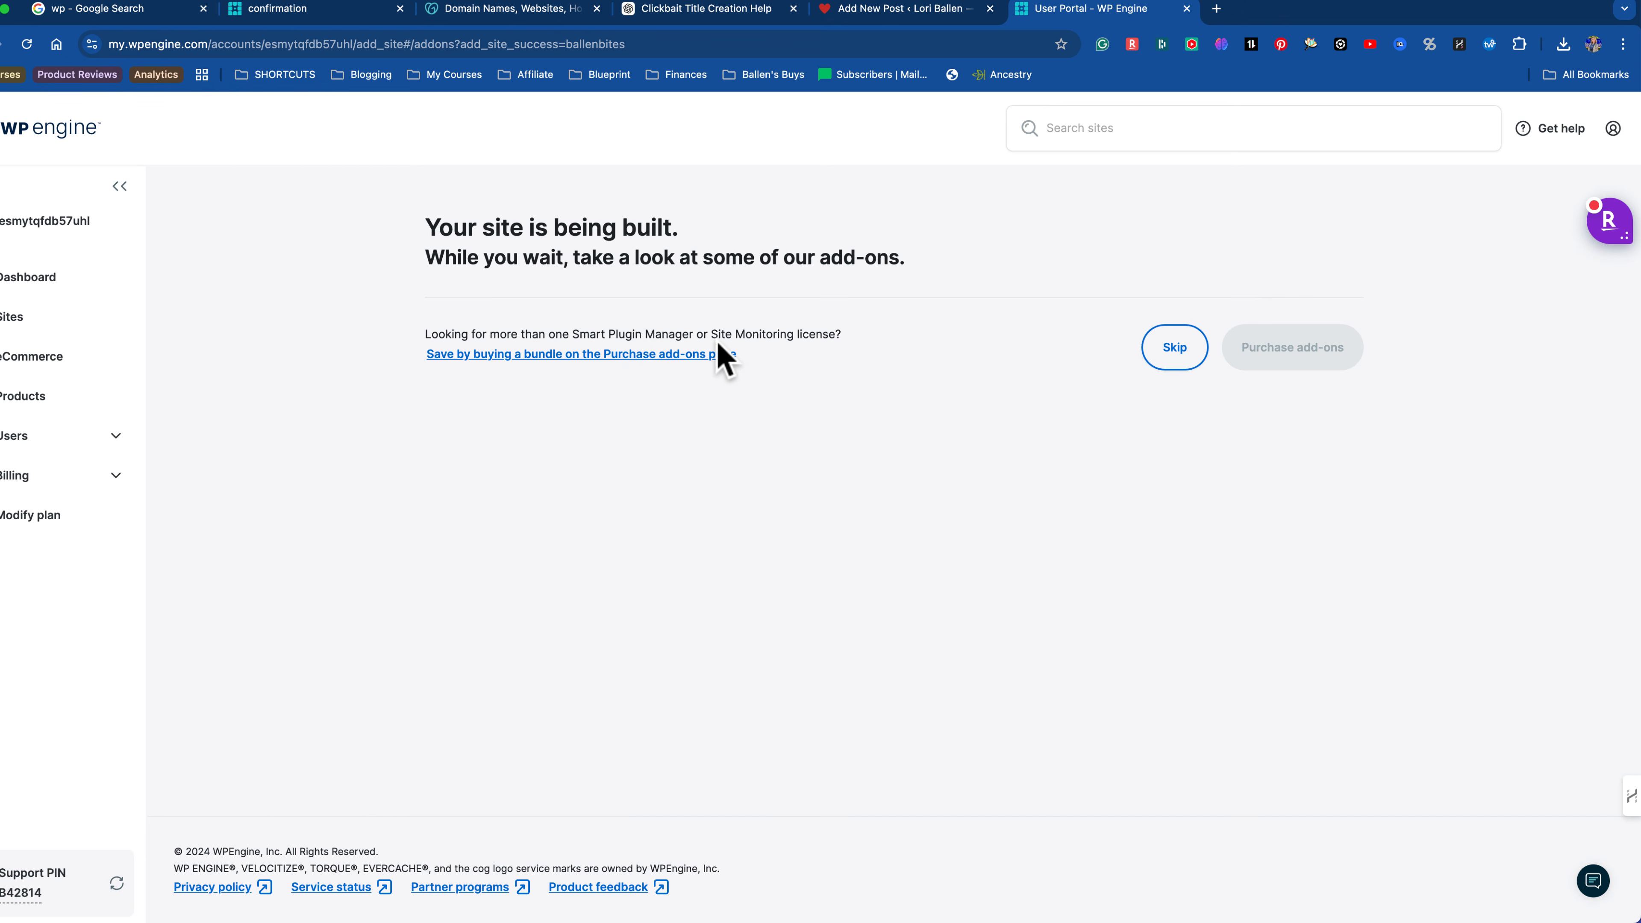
click(1188, 356)
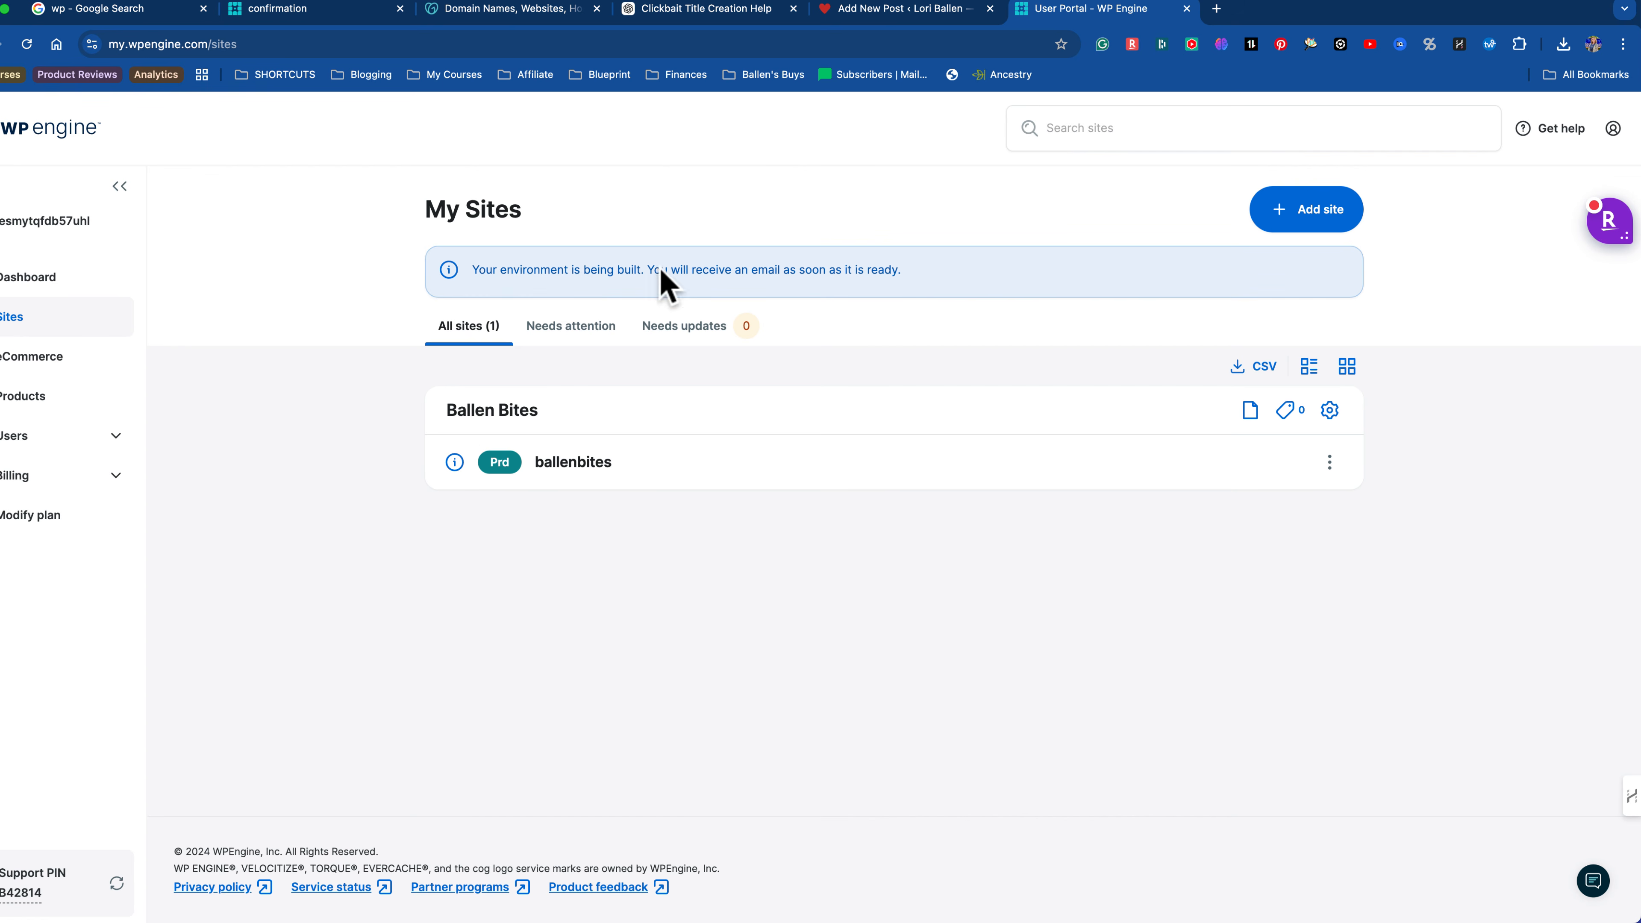
mouse_move(1195, 915)
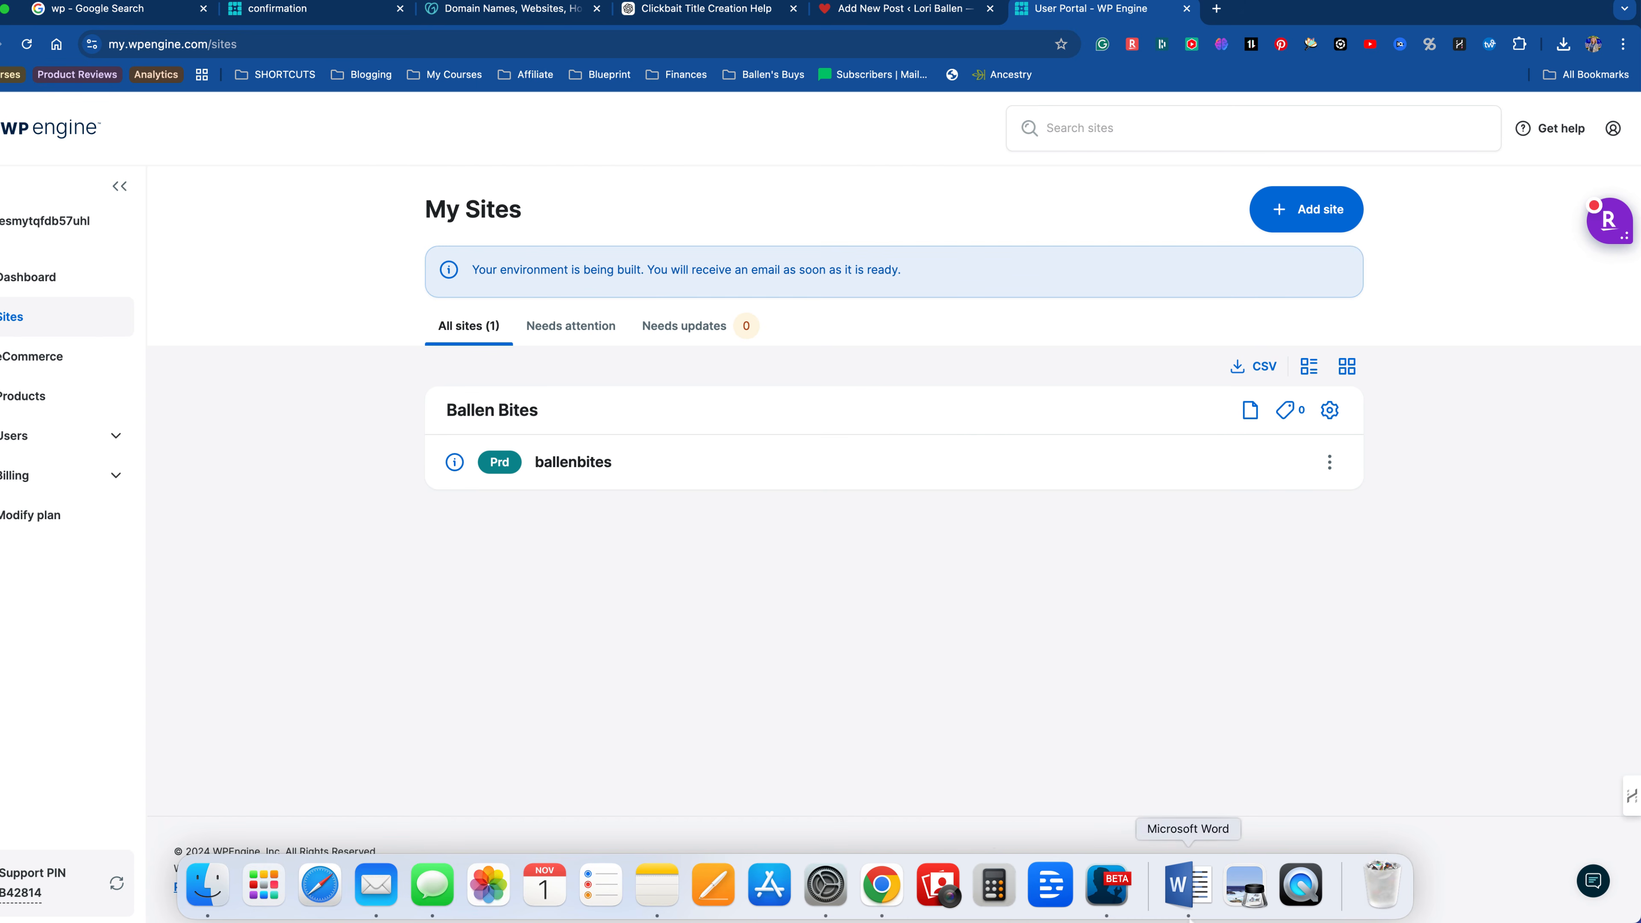
click(1106, 892)
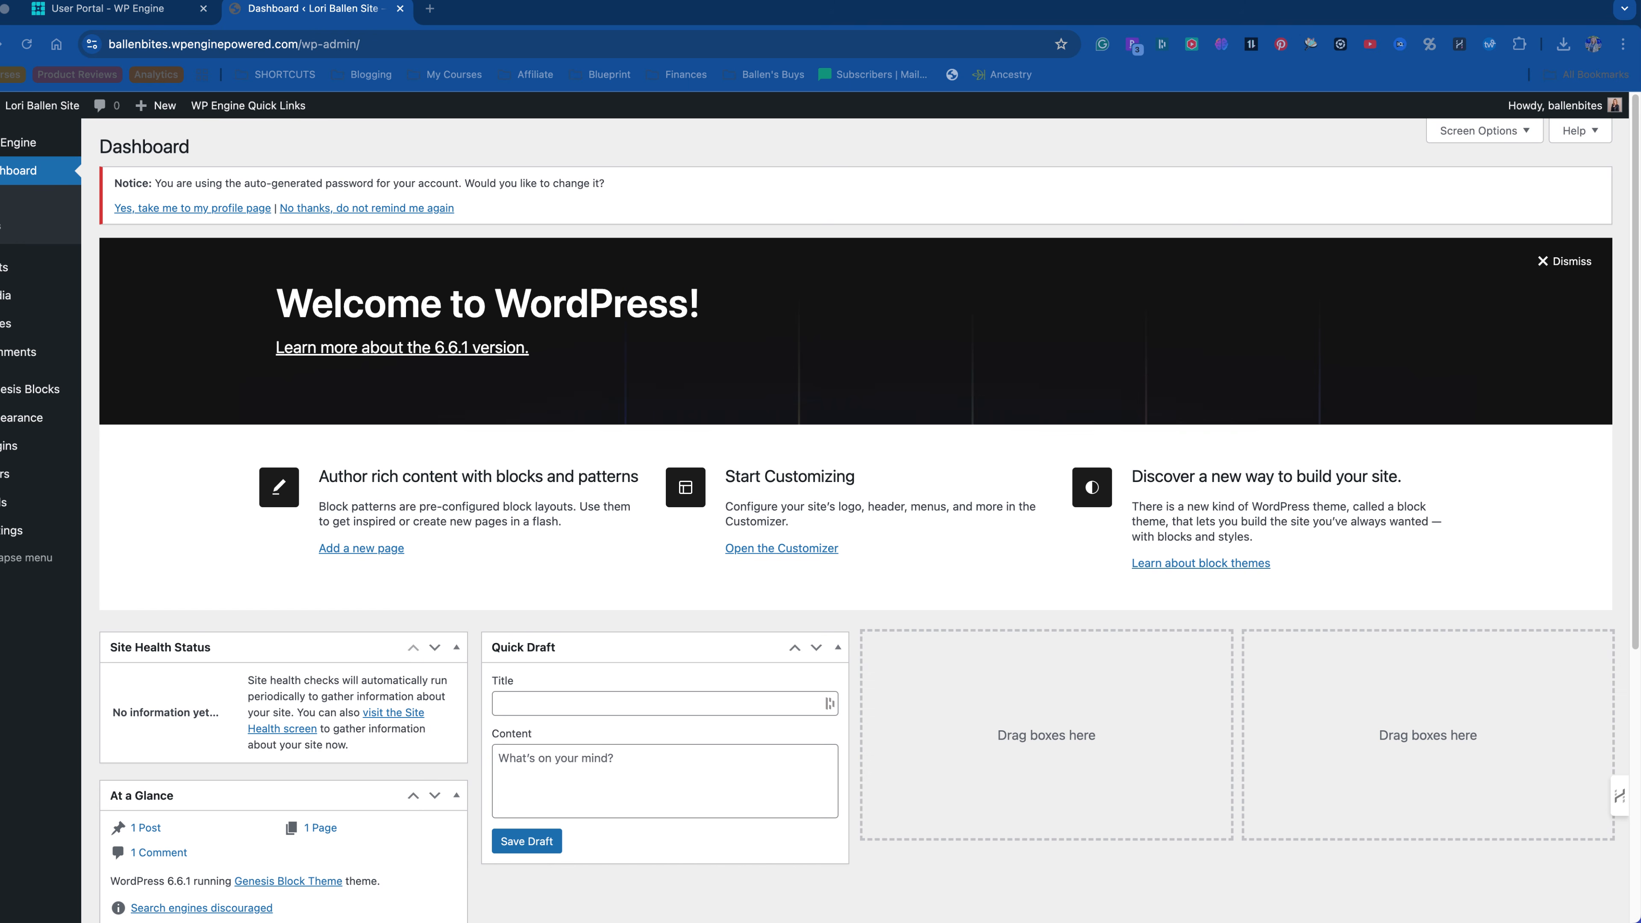
click(1510, 484)
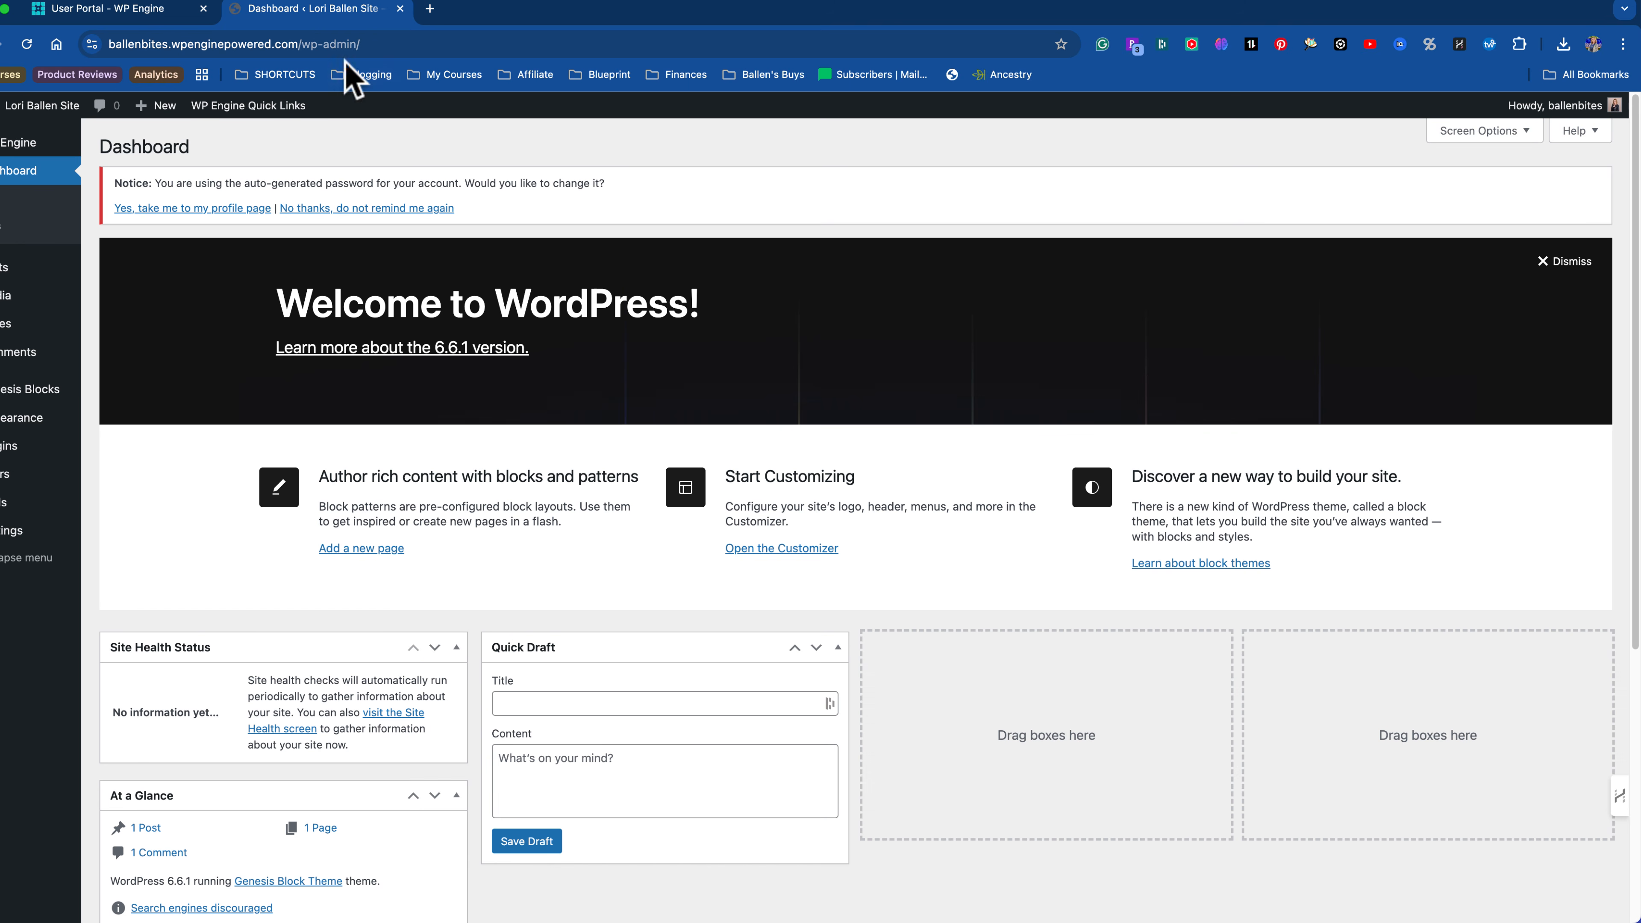
Step: View the new site's entry in the User Portal and look through its WordPress admin dashboard
click(128, 11)
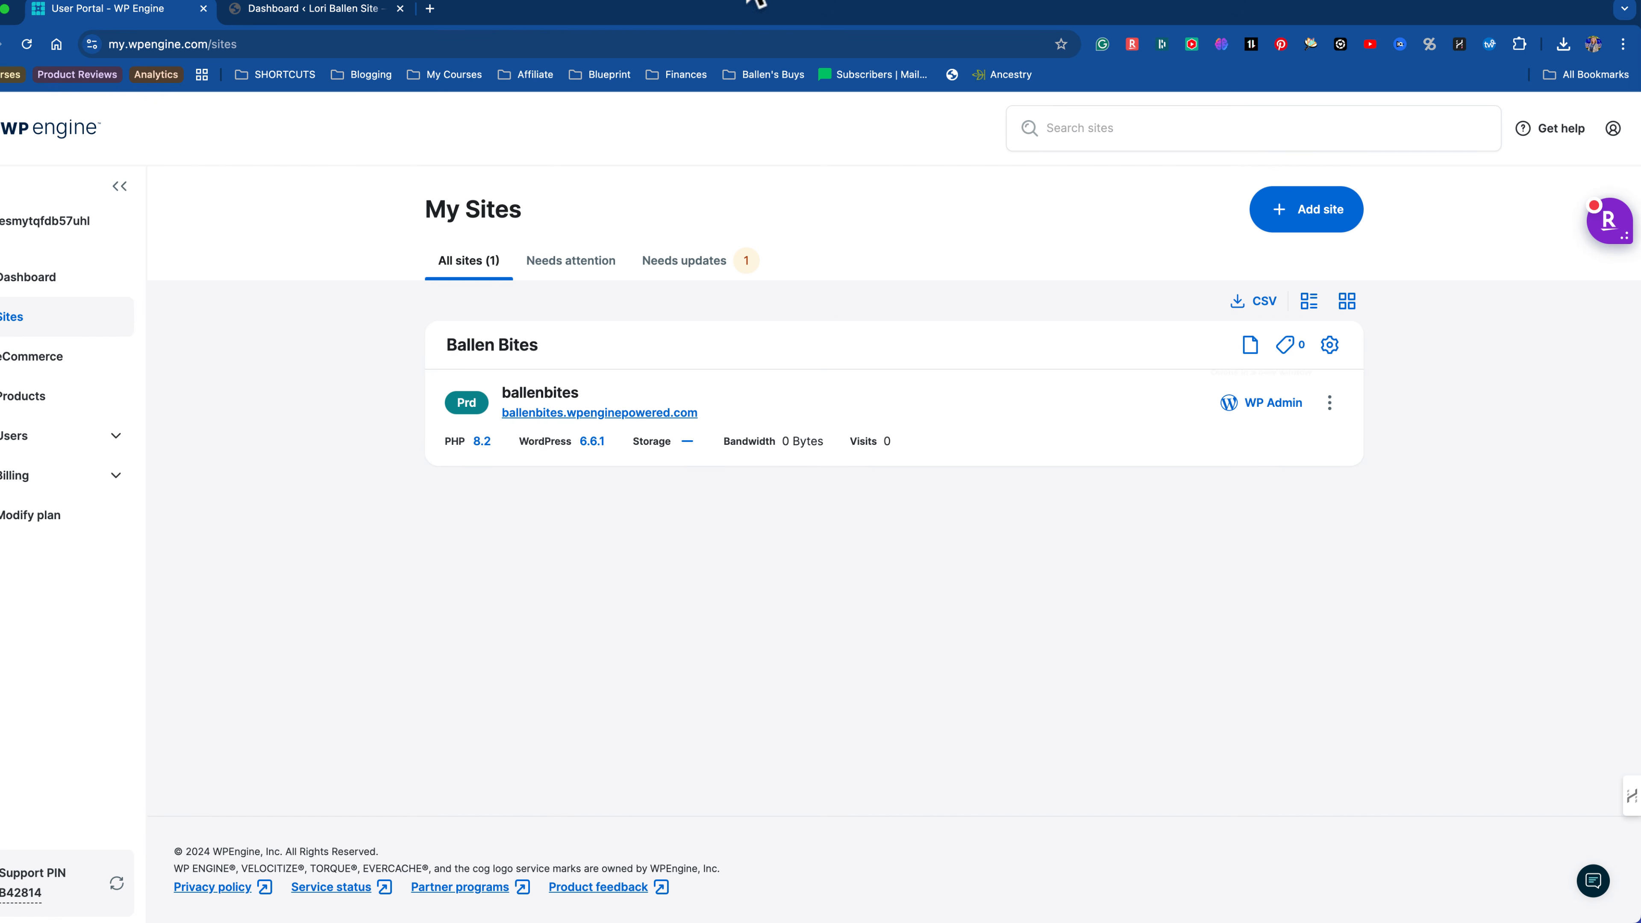
click(348, 13)
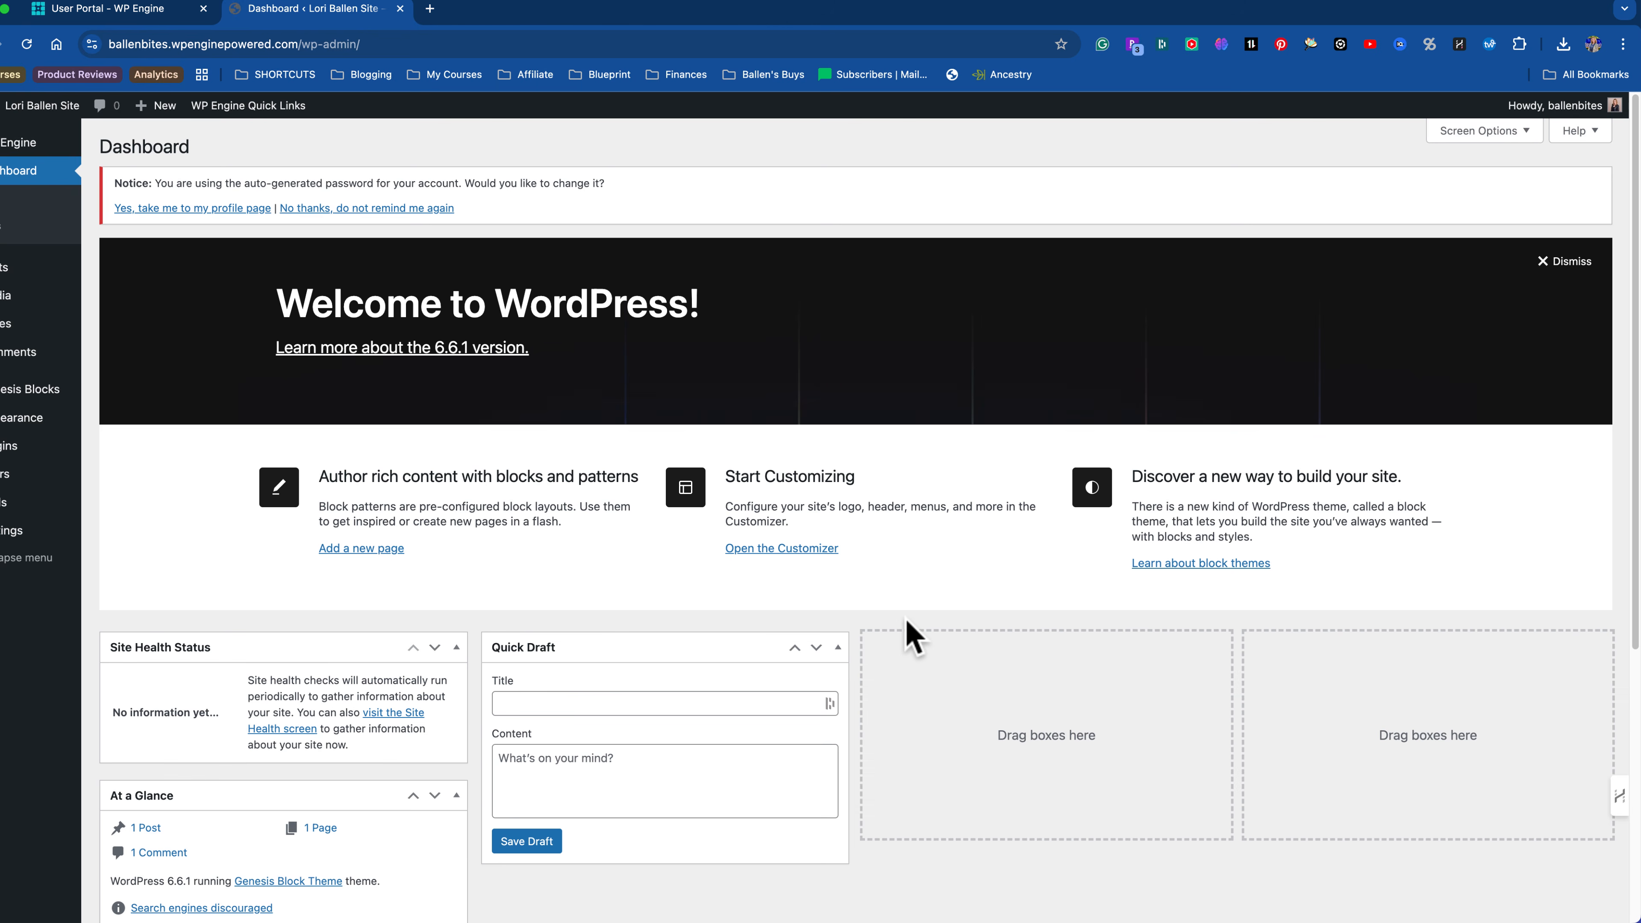
scroll(905, 616, down, 2)
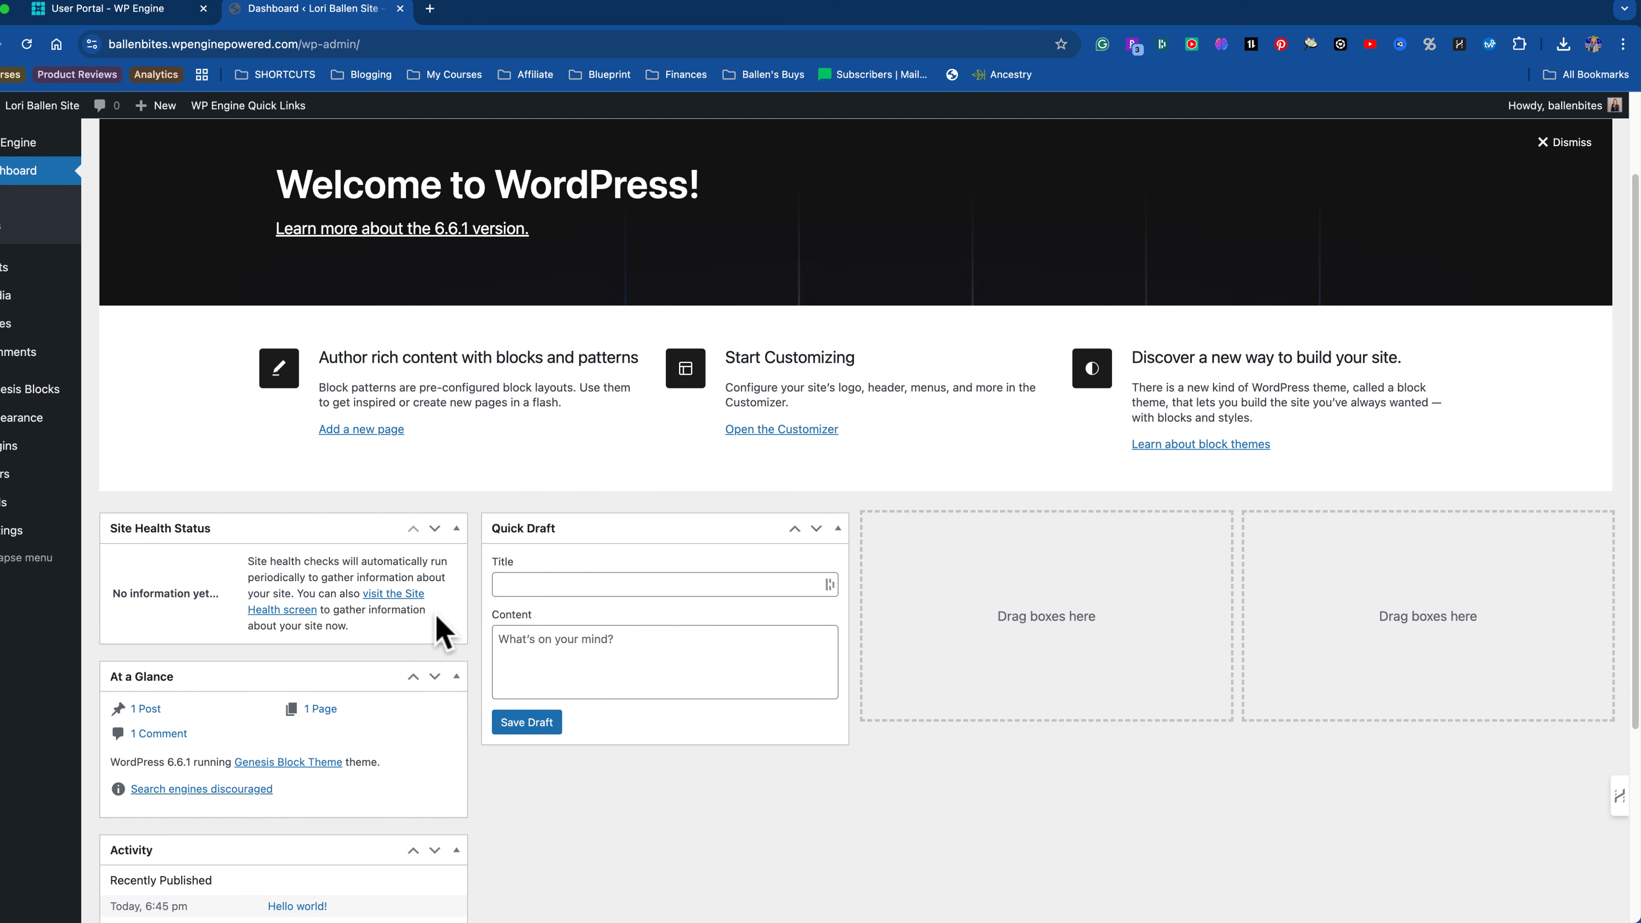
scroll(728, 572, down, 2)
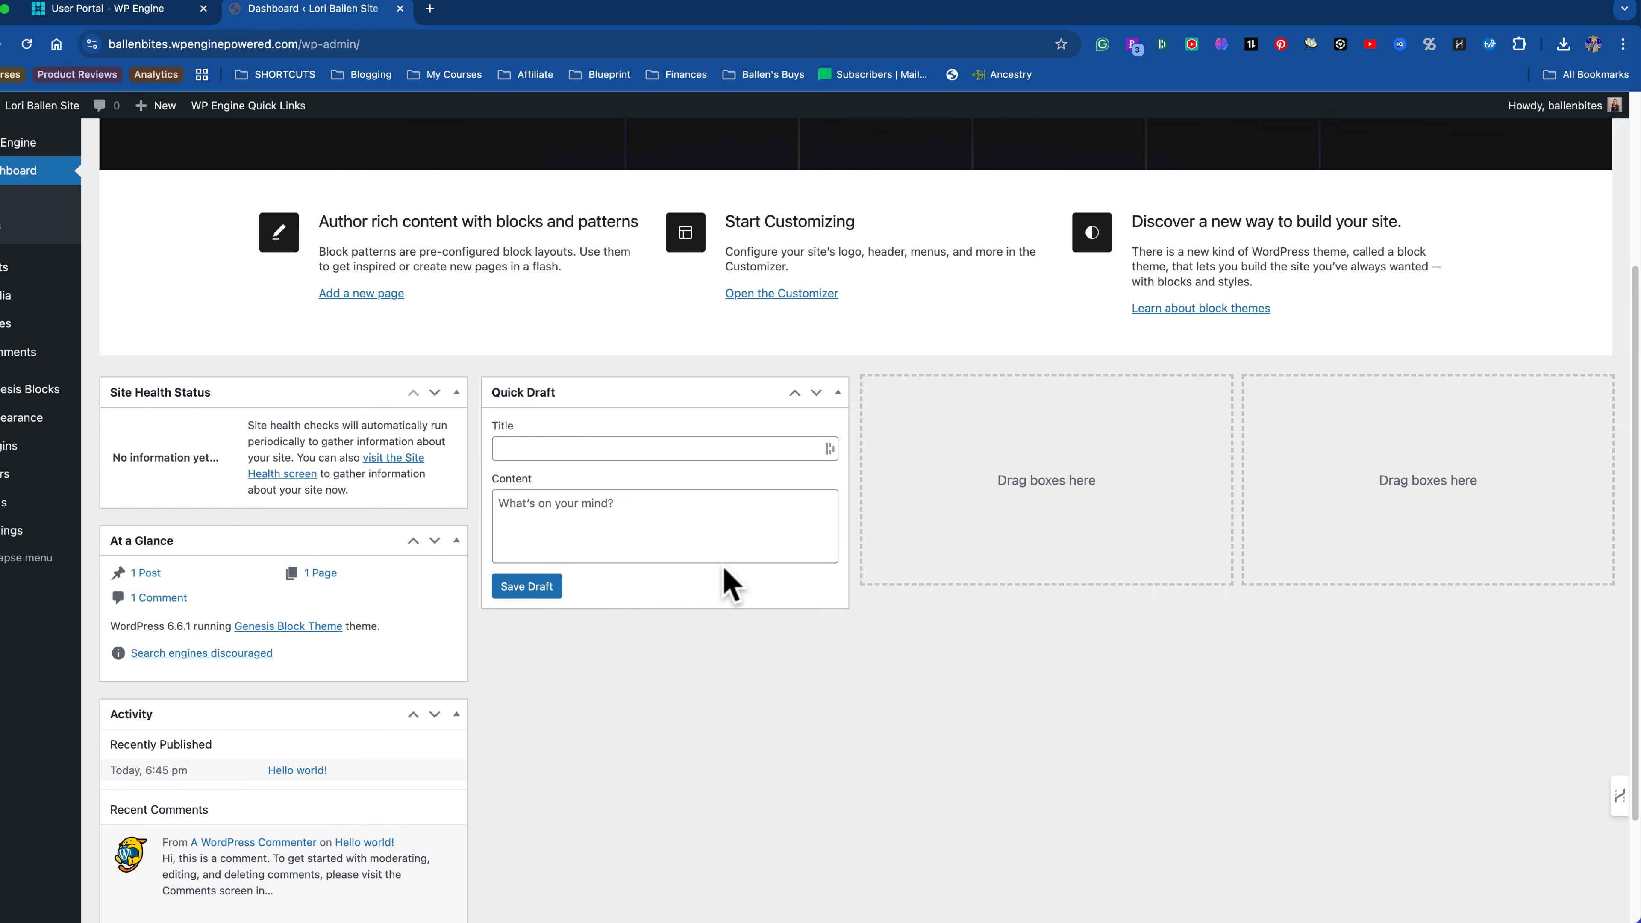
Step: View the new site's public front page and return to its WordPress admin dashboard
scroll(711, 559, up, 1)
scroll(664, 542, up, 3)
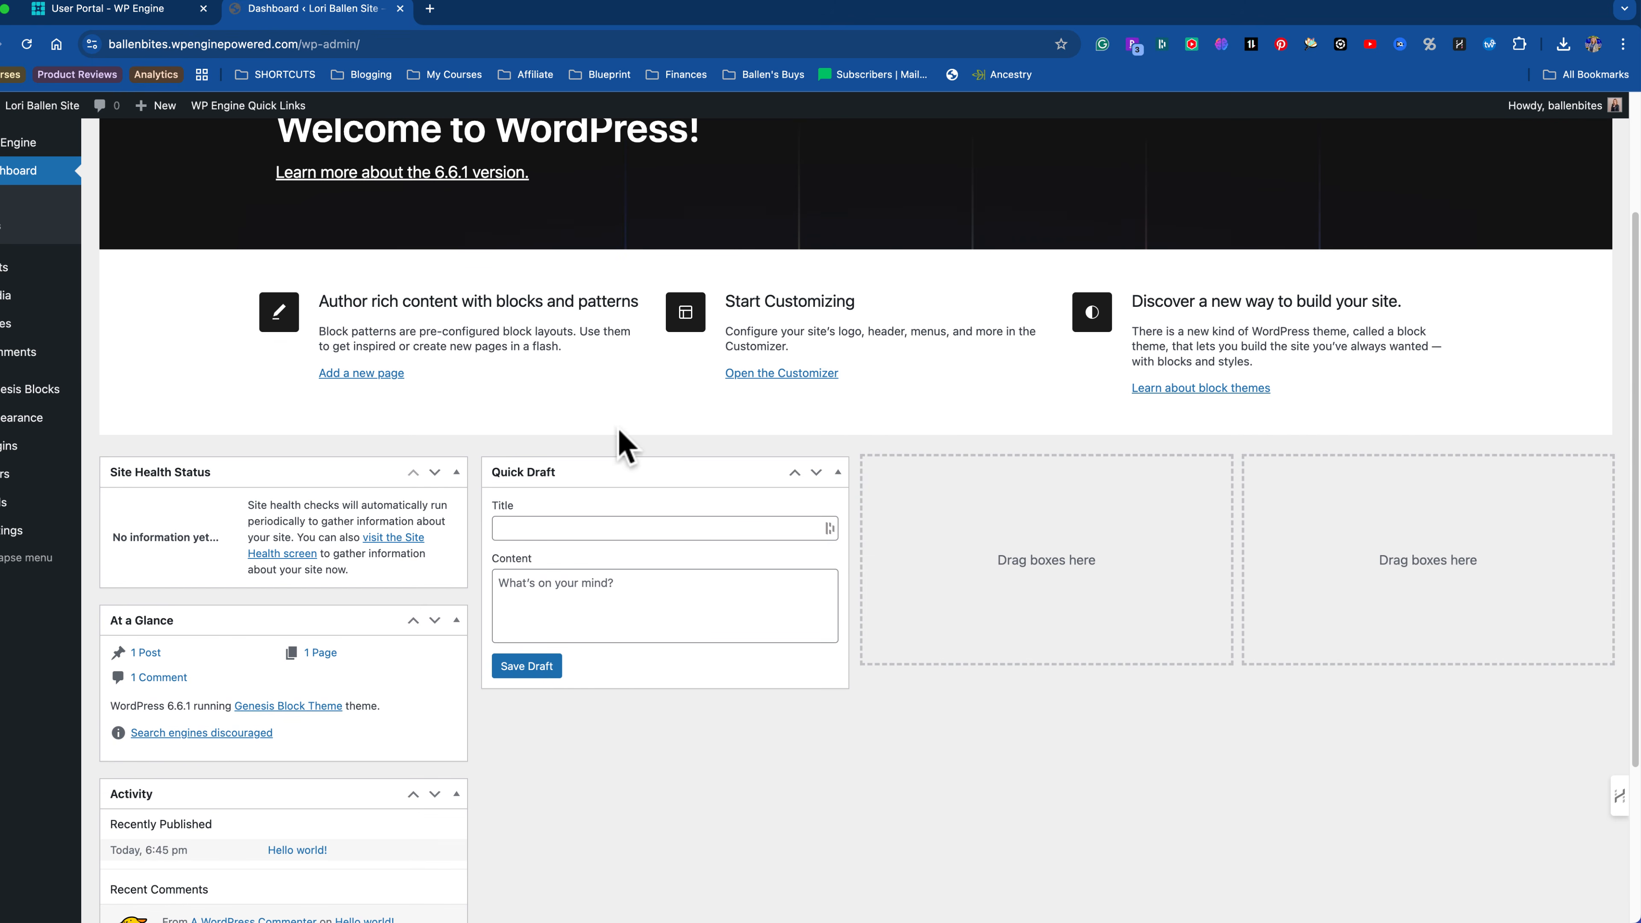
click(9, 115)
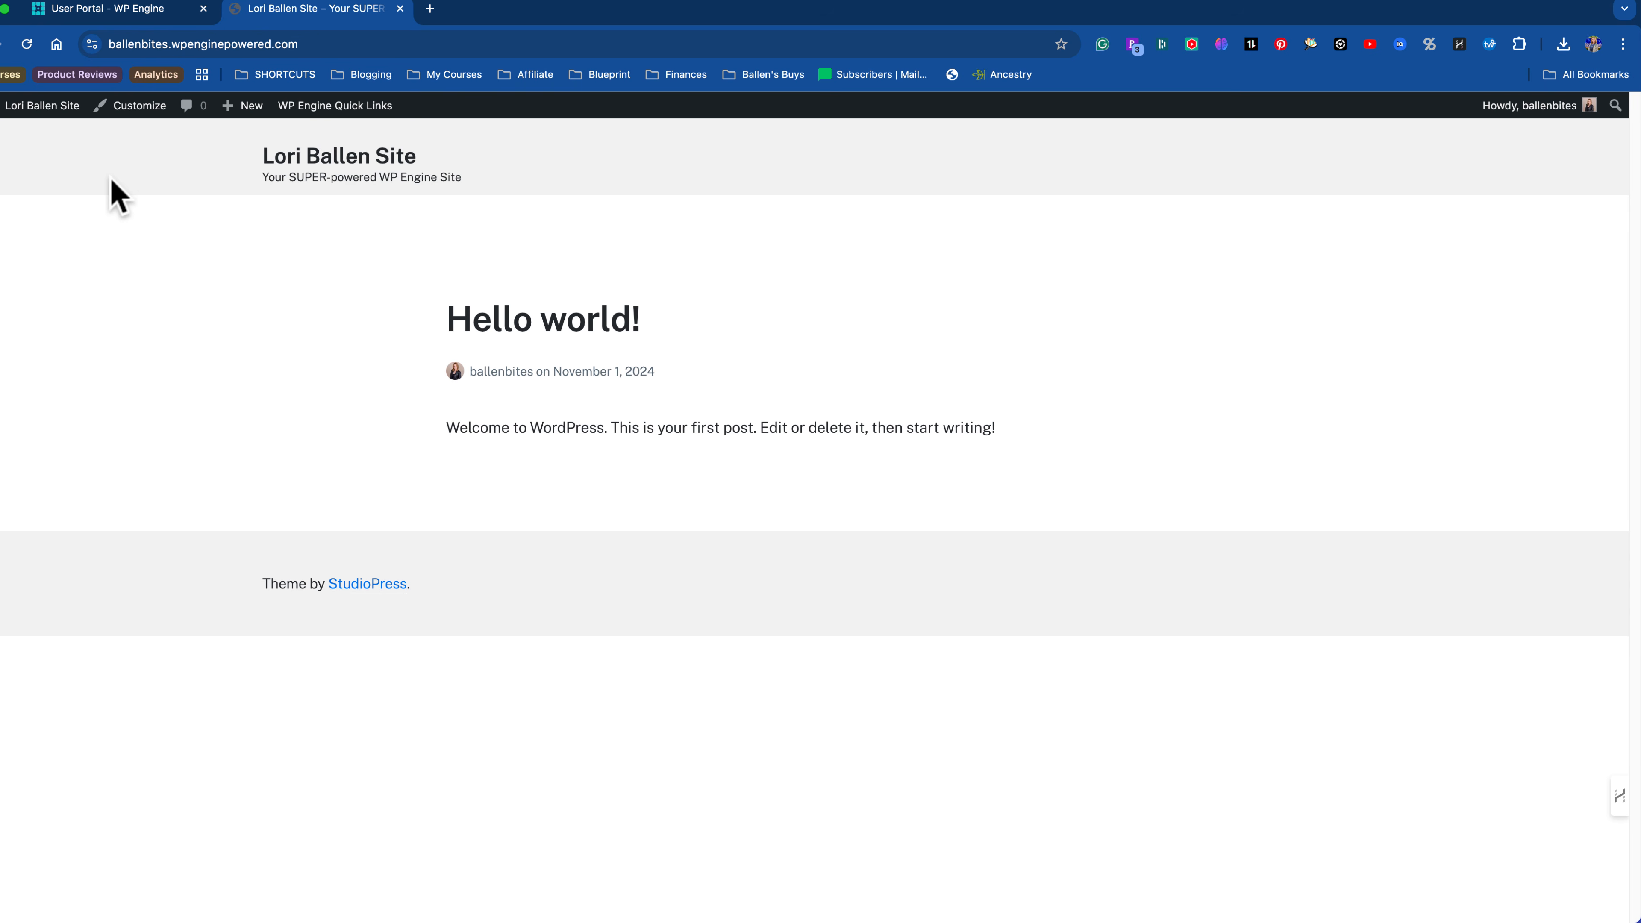
mouse_move(13, 107)
click(13, 136)
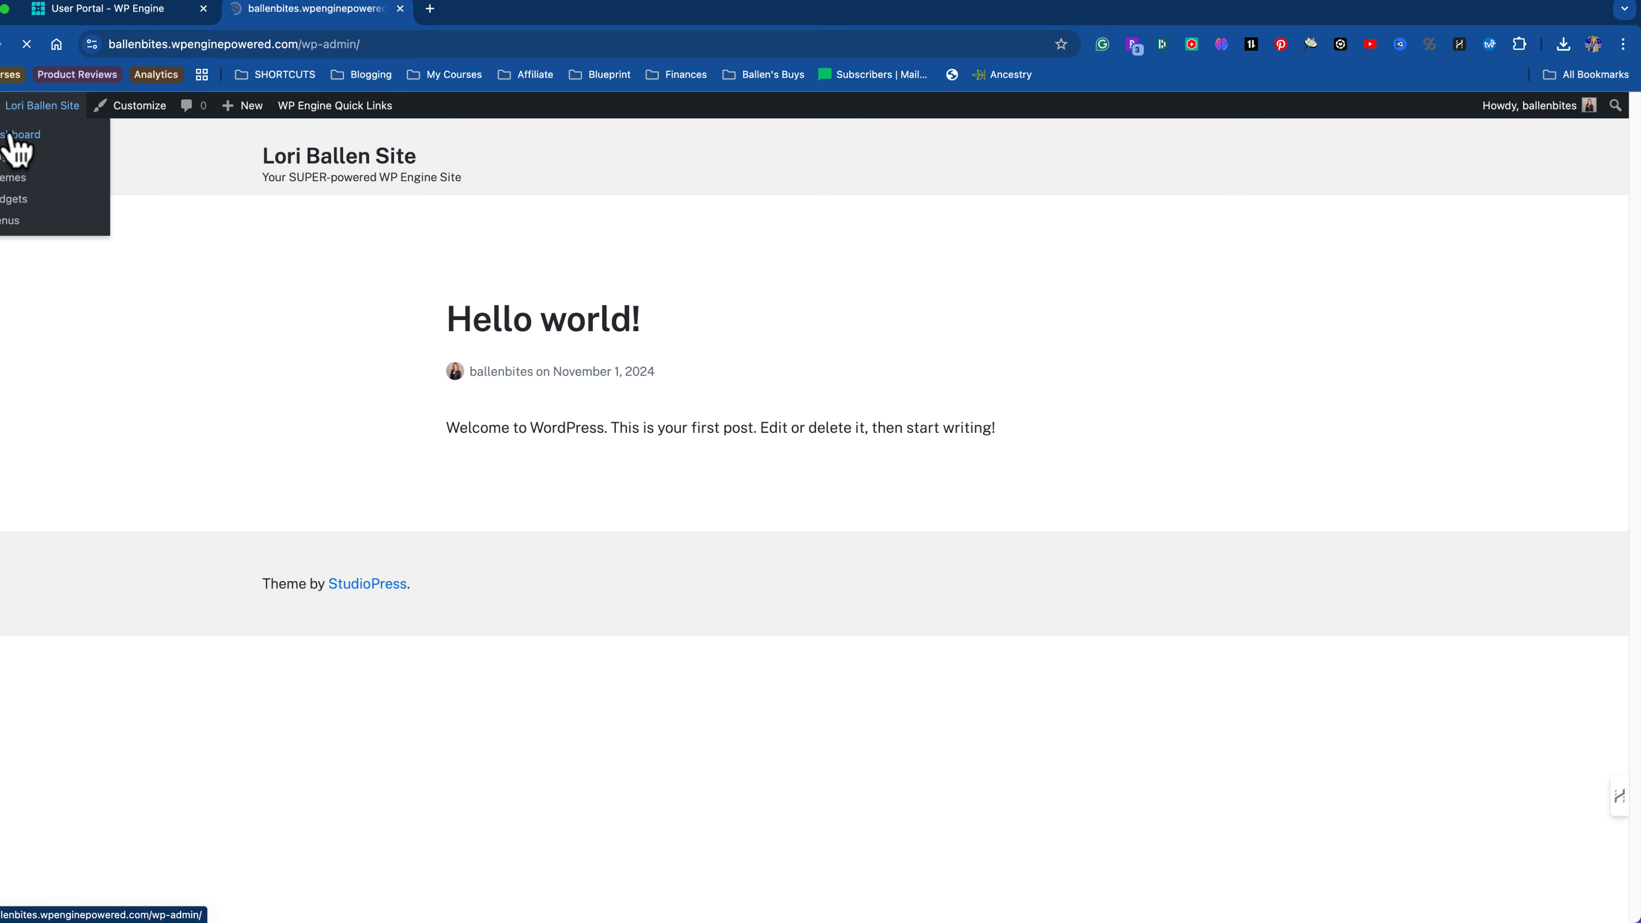
Step: Look at the Theme Options section in the Customizer and return to the dashboard
scroll(362, 401, down, 3)
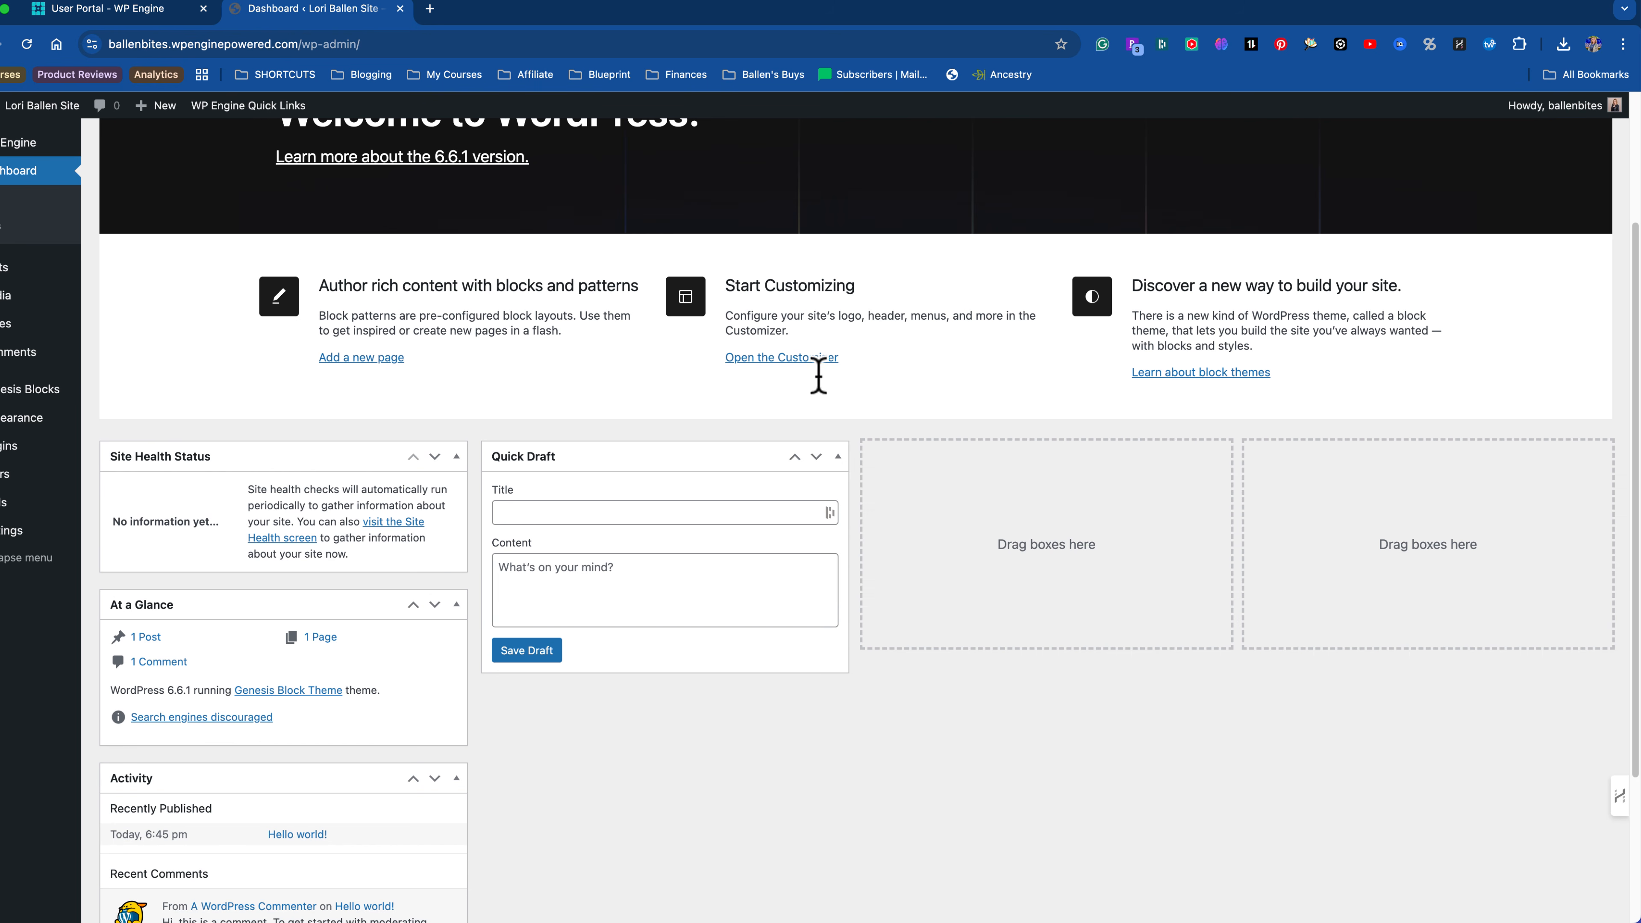
click(799, 363)
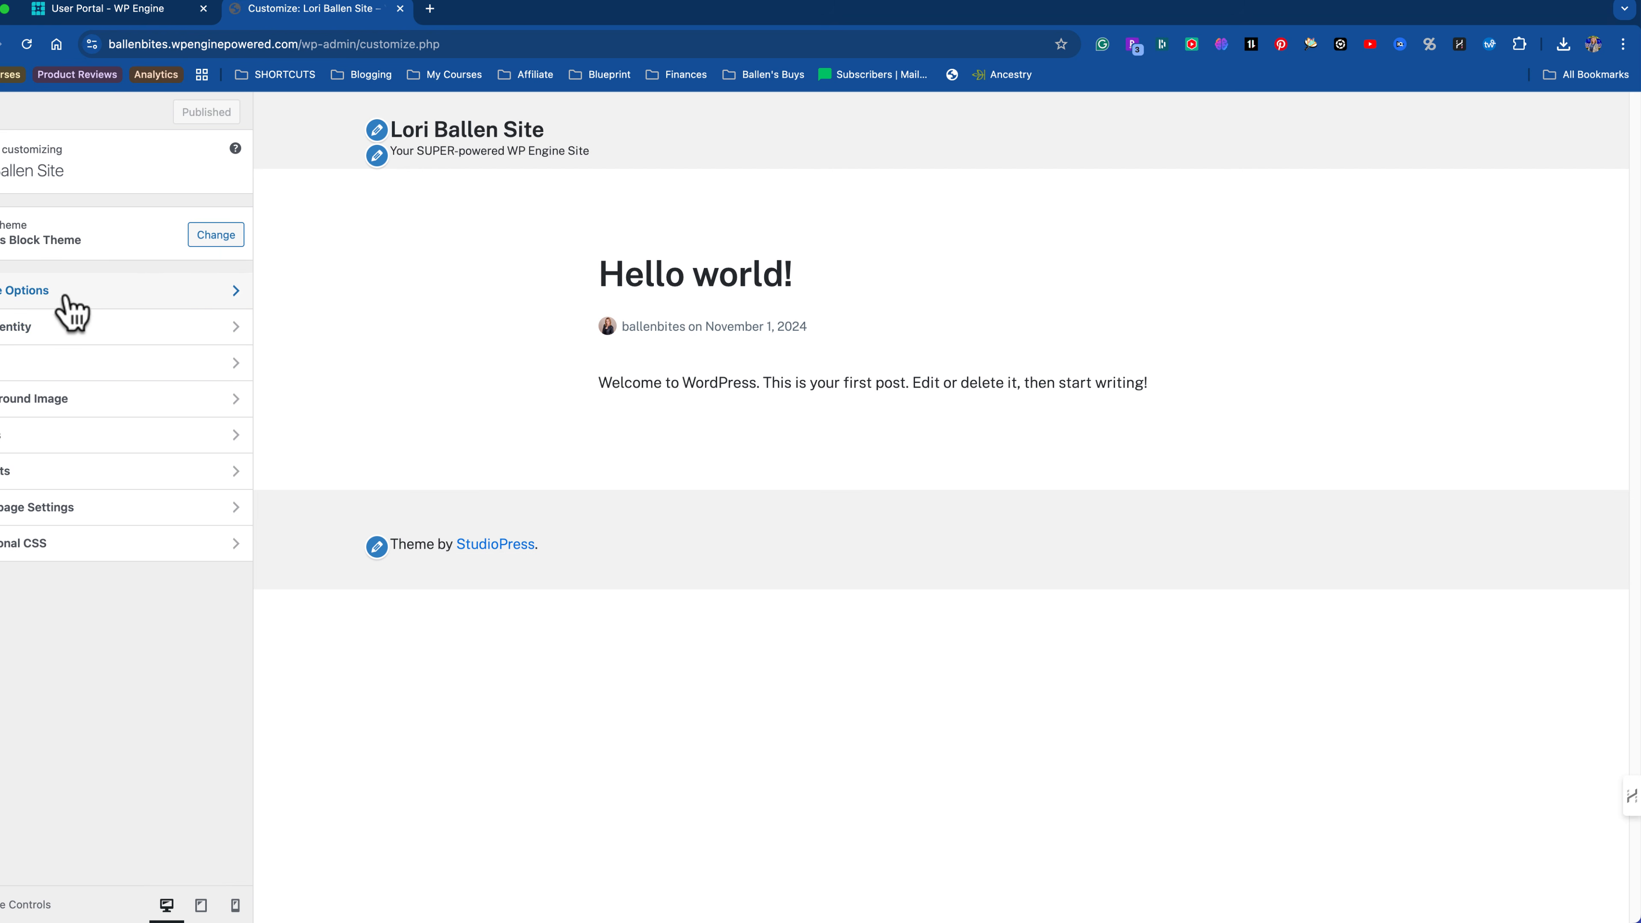
click(97, 294)
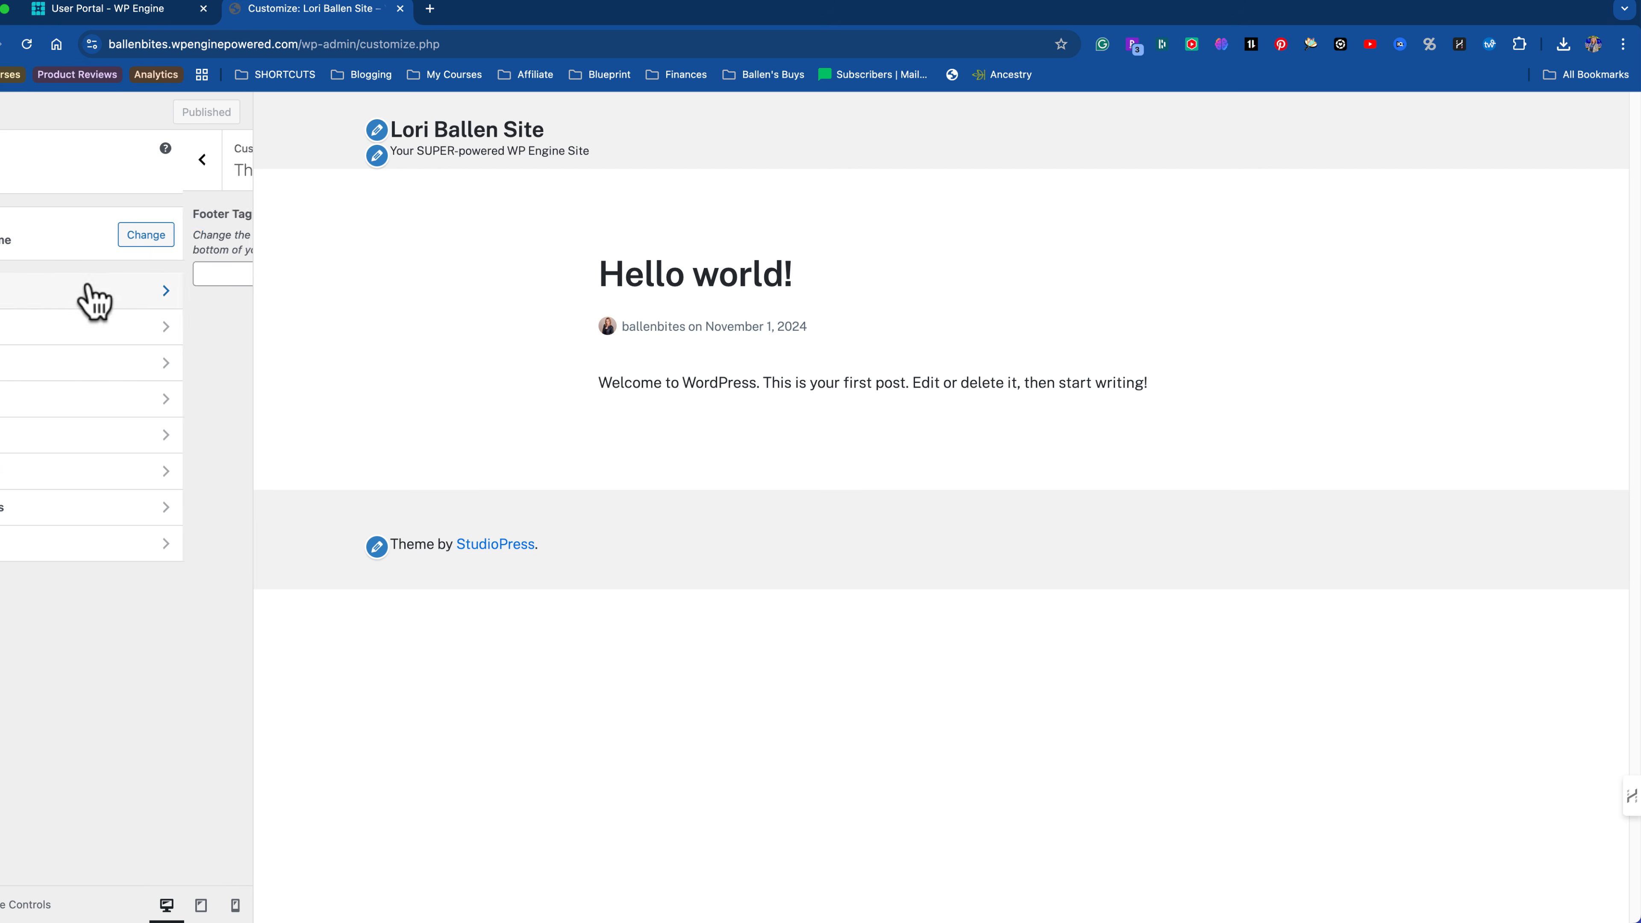
click(39, 274)
click(2, 160)
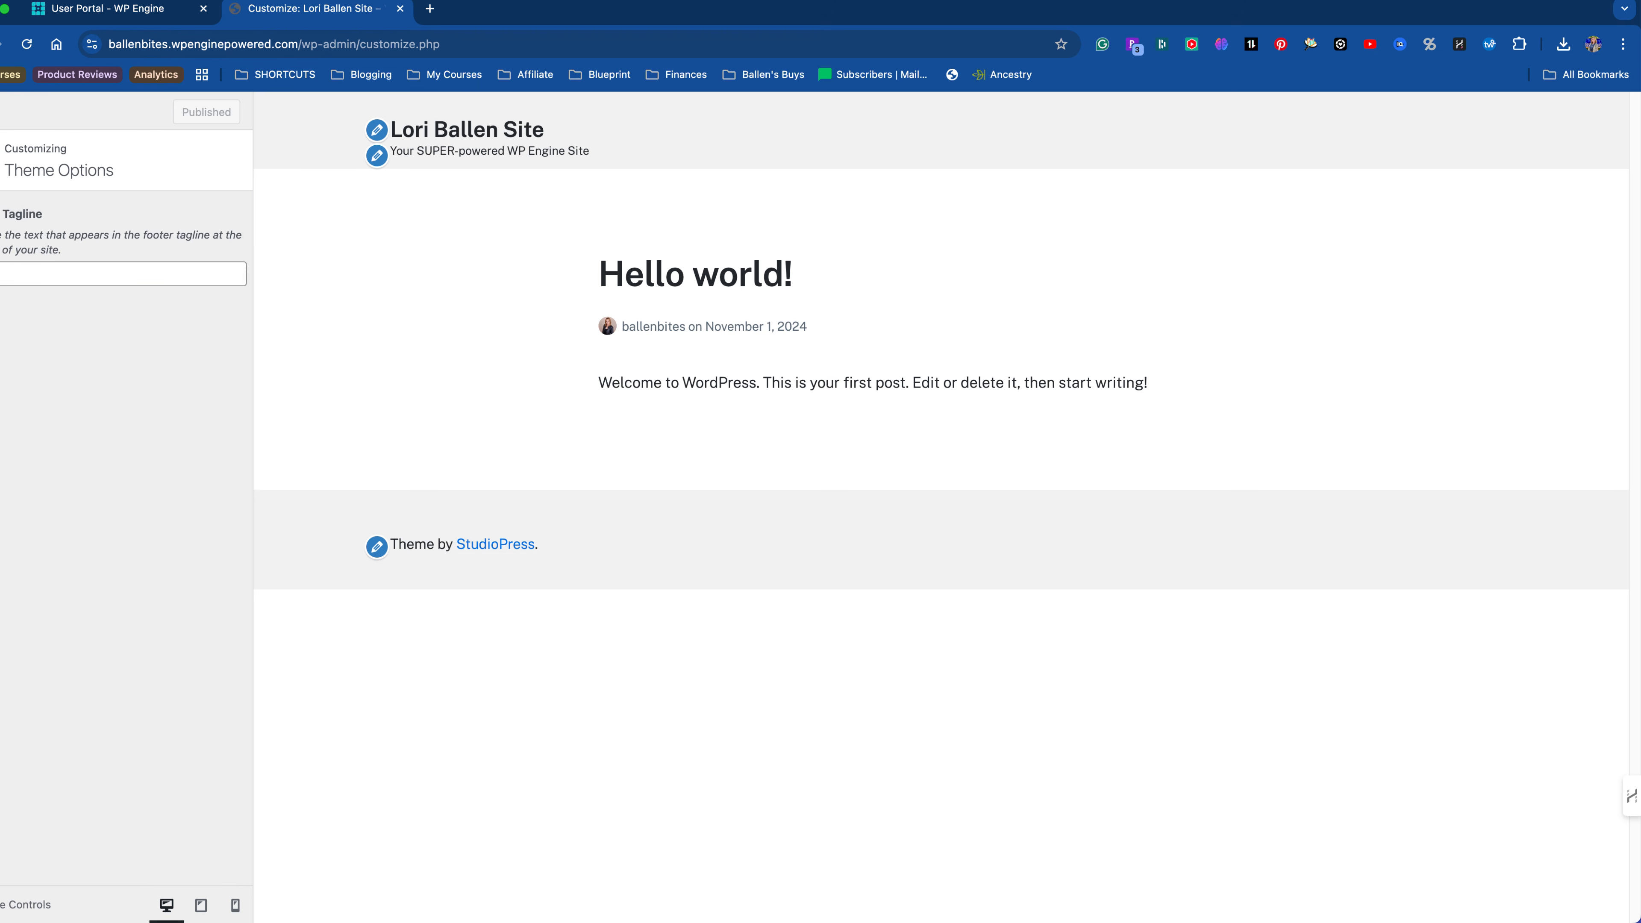
click(1, 111)
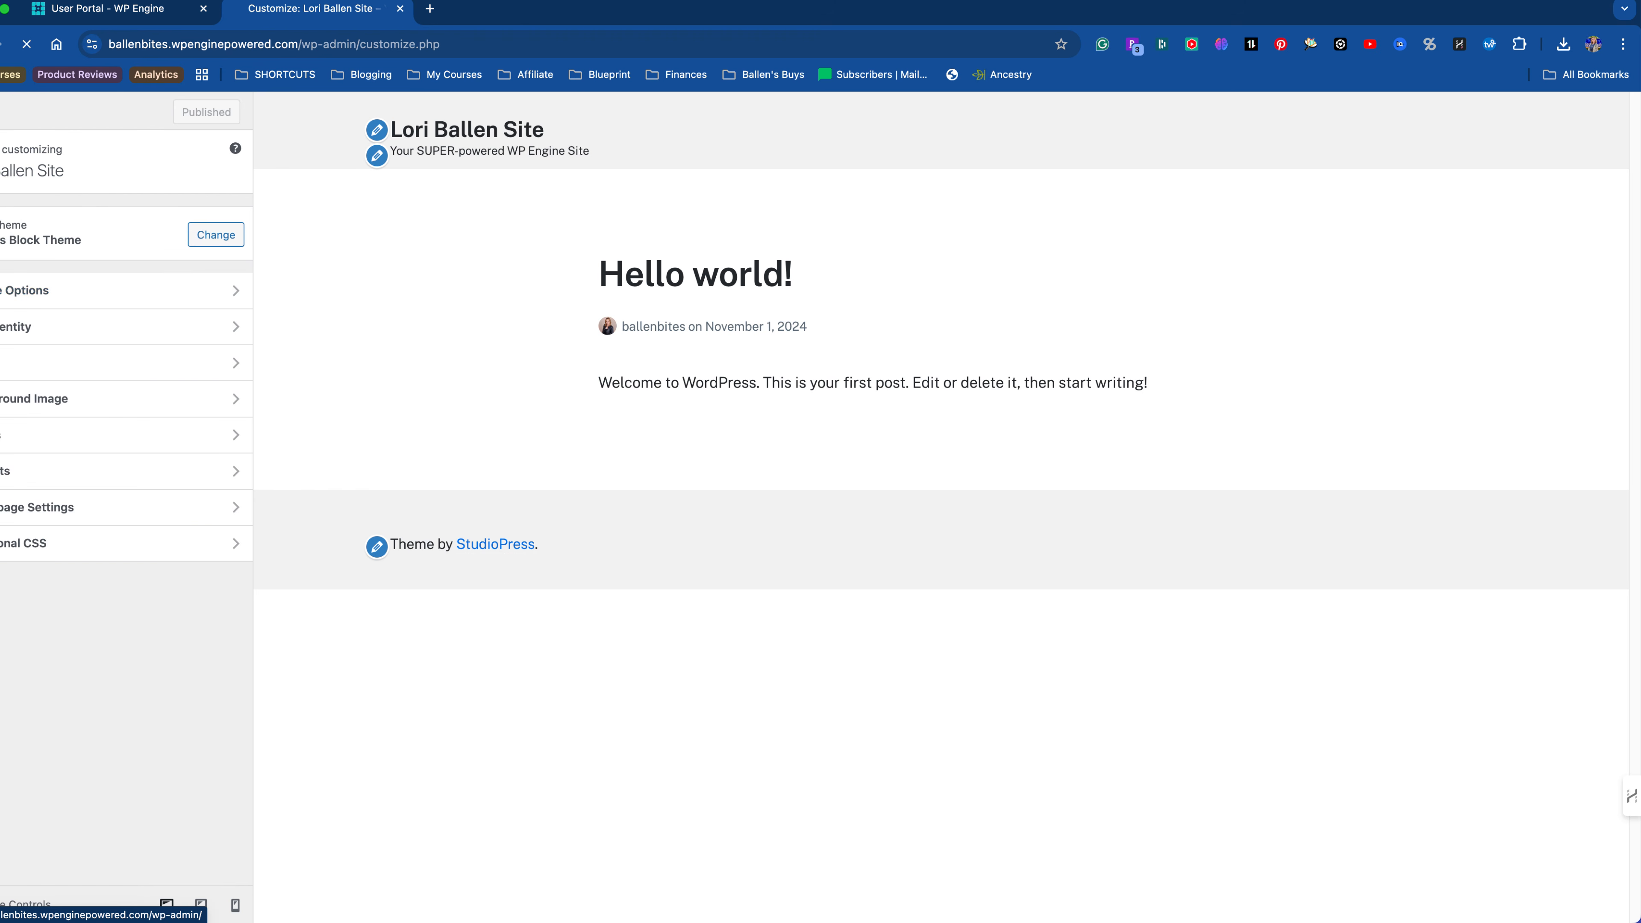
Step: Go to the page for adding new themes and search the theme directory for "food blog"
scroll(820, 473, down, 1)
scroll(821, 478, down, 4)
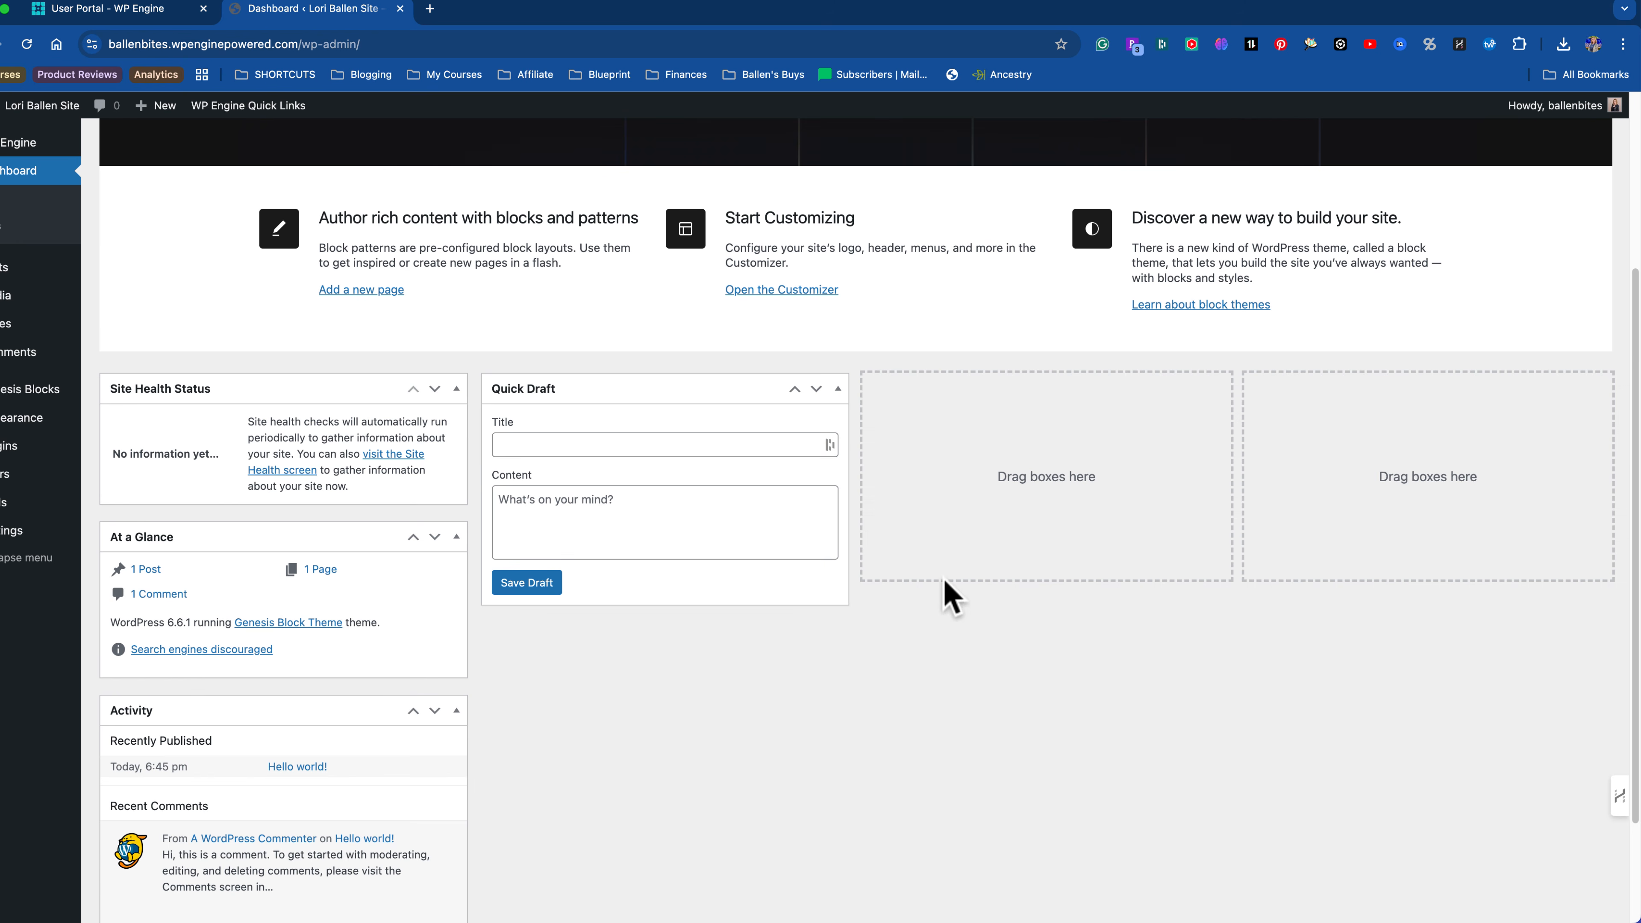
mouse_move(20, 429)
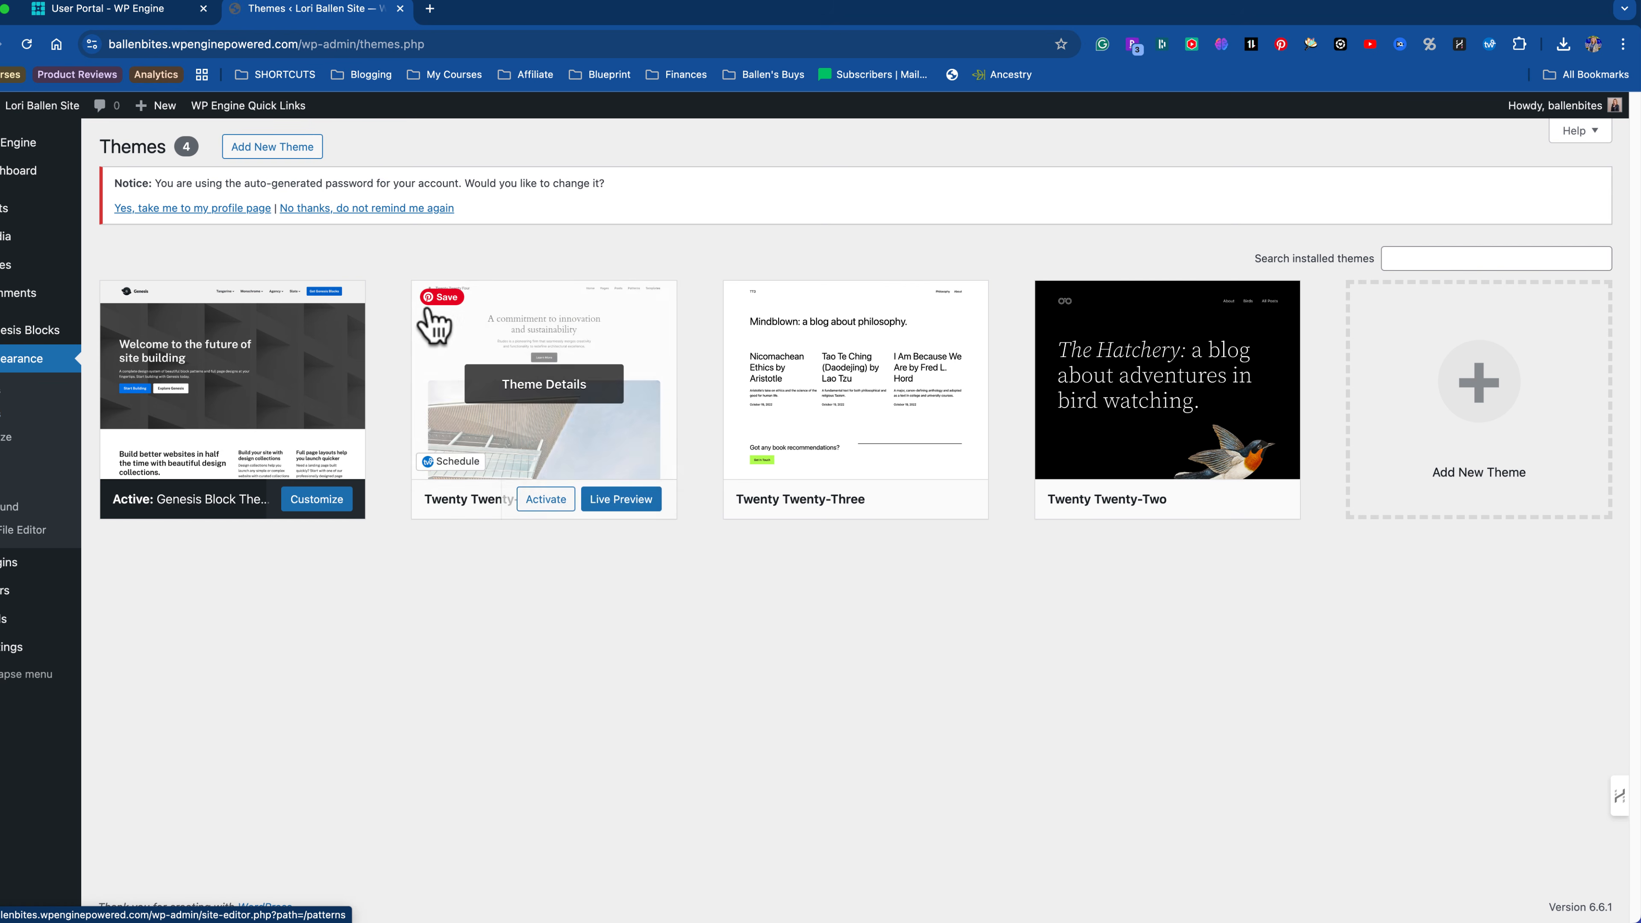
click(276, 153)
click(1483, 268)
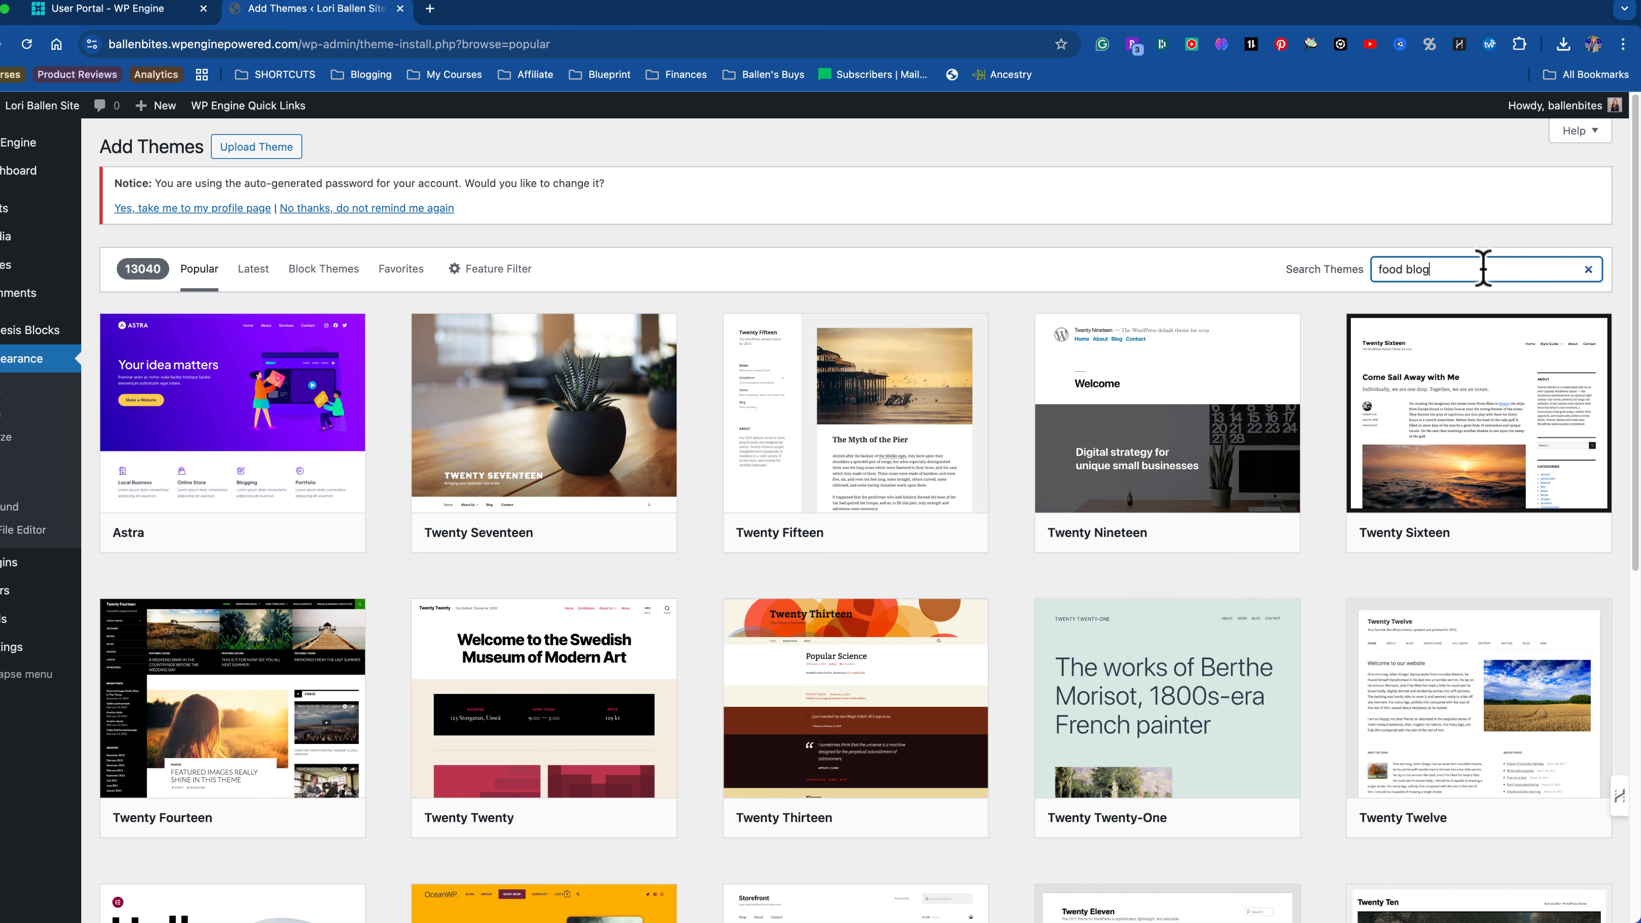
key(Return)
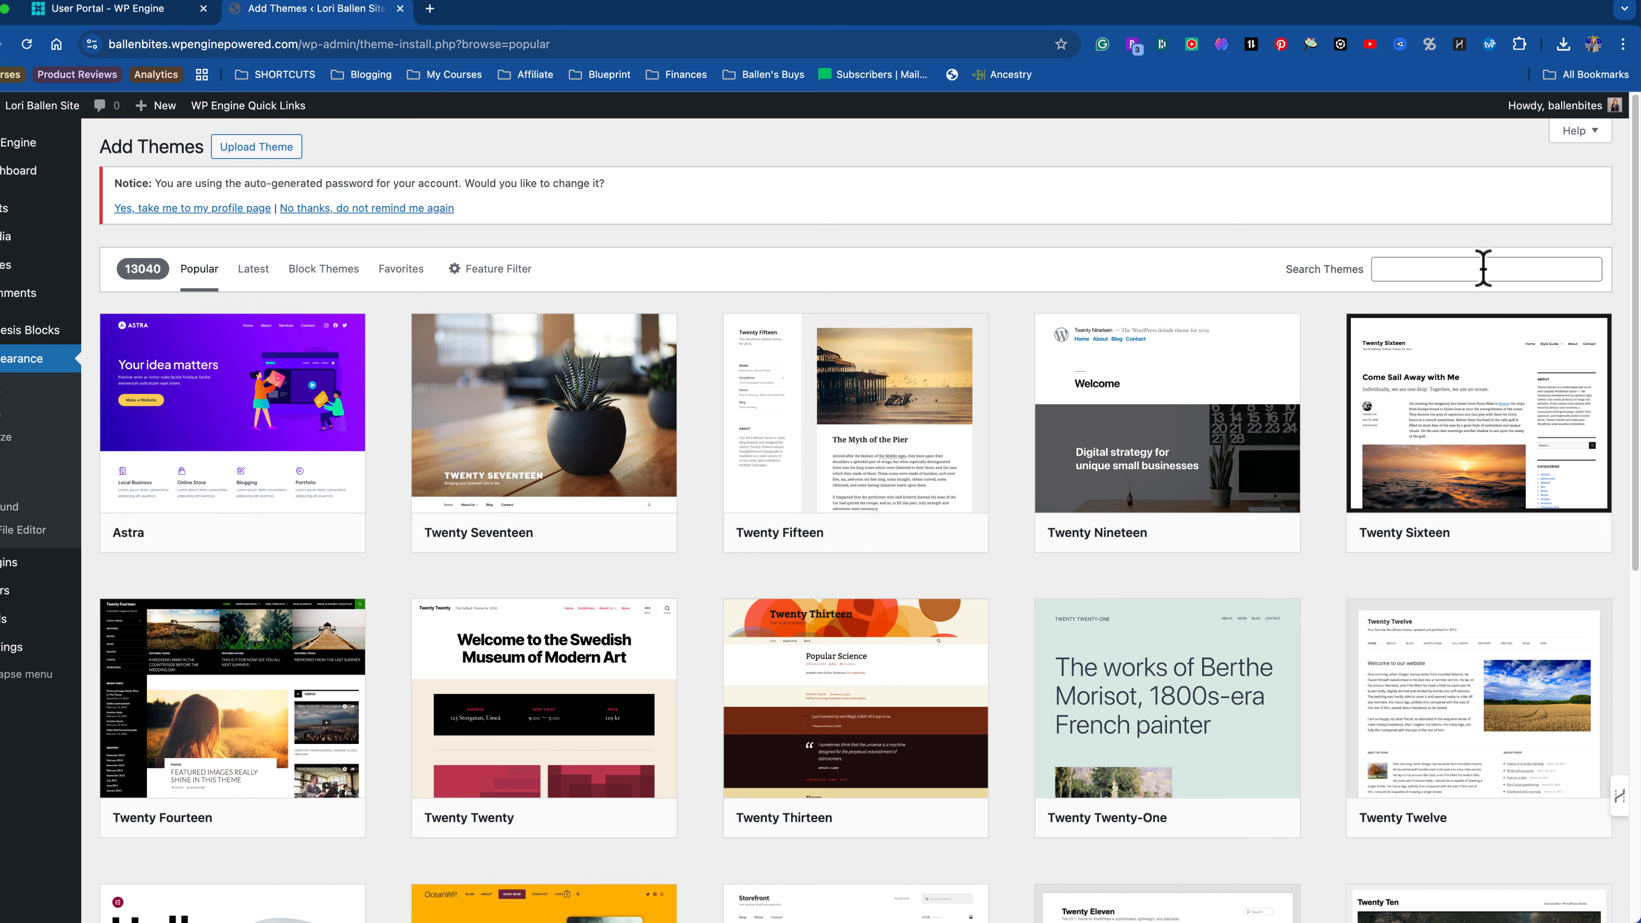
Step: Browse the popular themes for a suitable design and retry the theme search
scroll(1568, 605, down, 7)
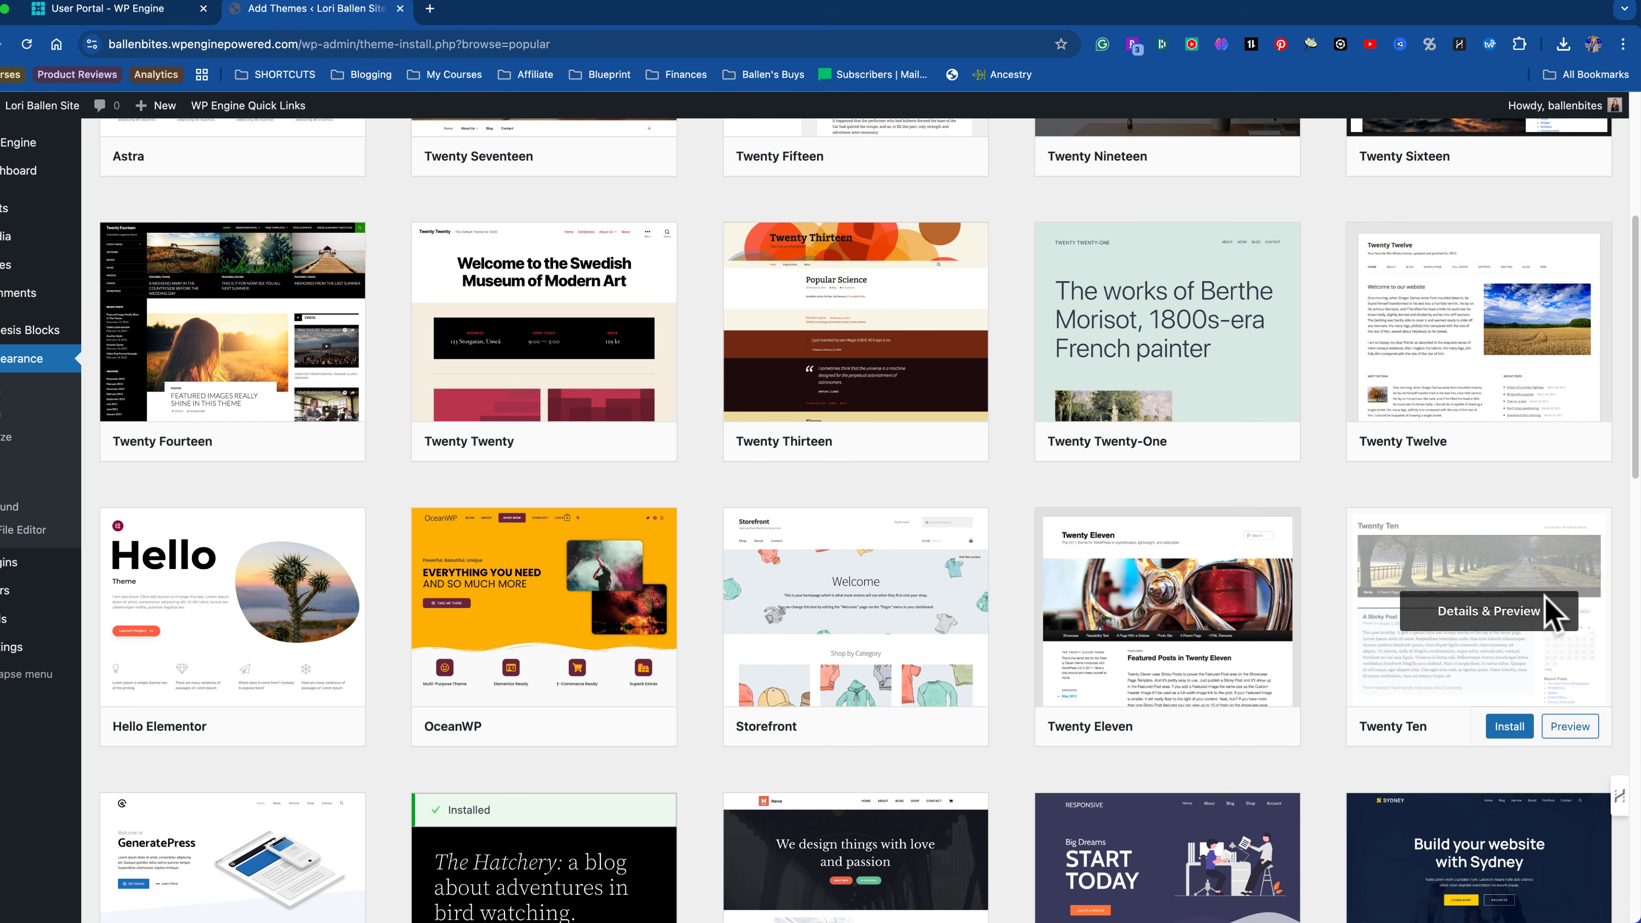
scroll(1447, 624, up, 5)
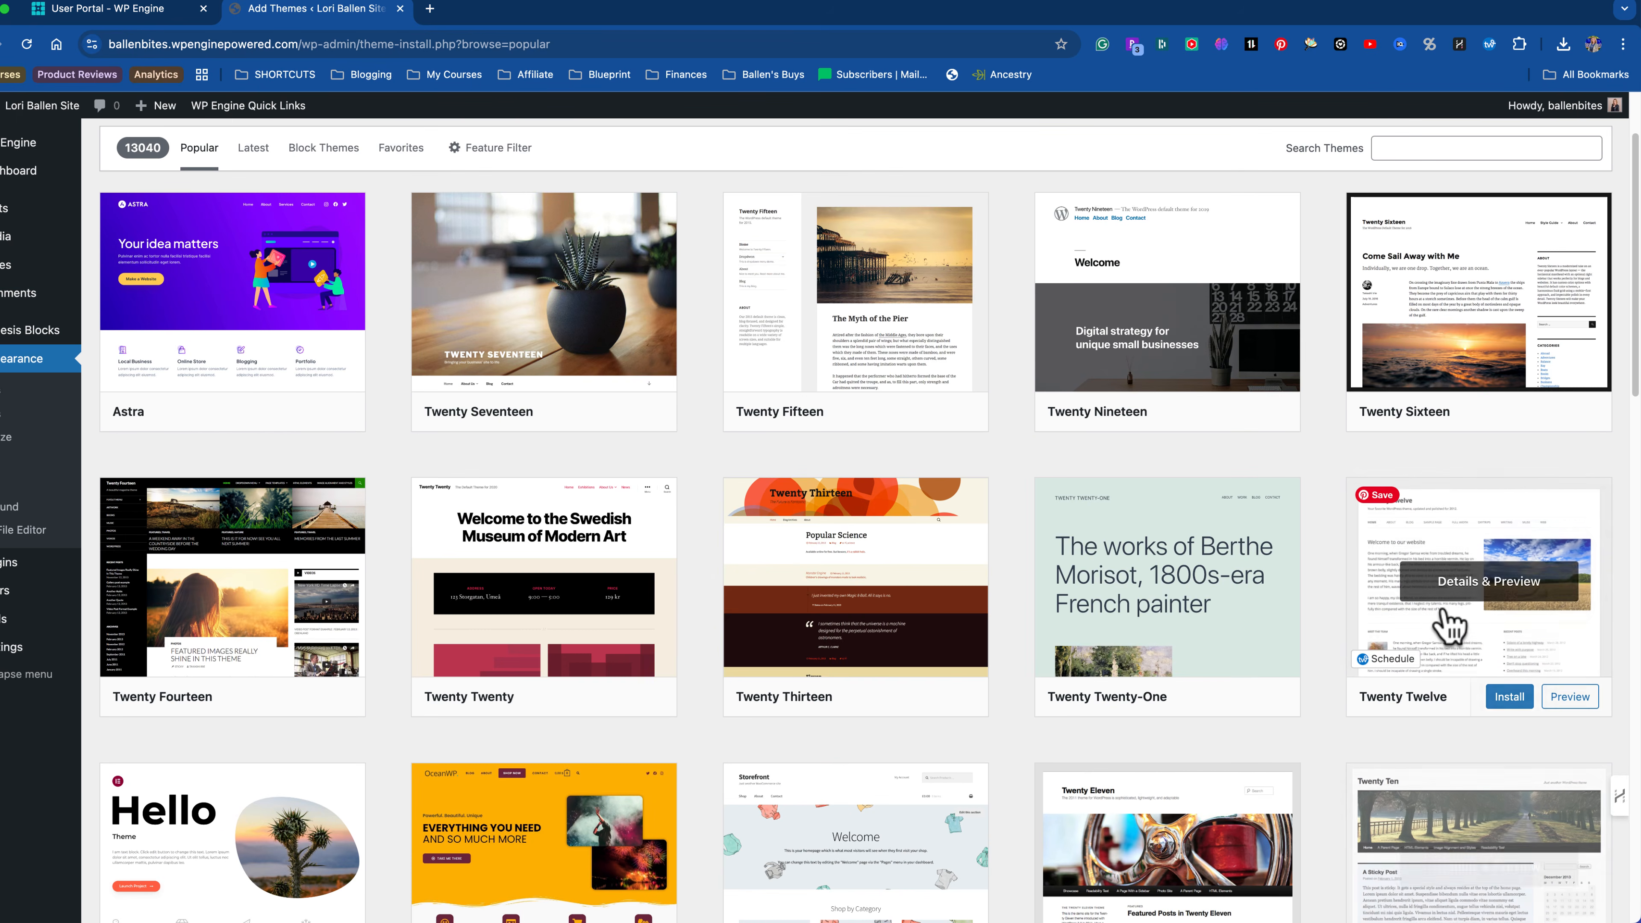
scroll(1308, 323, up, 2)
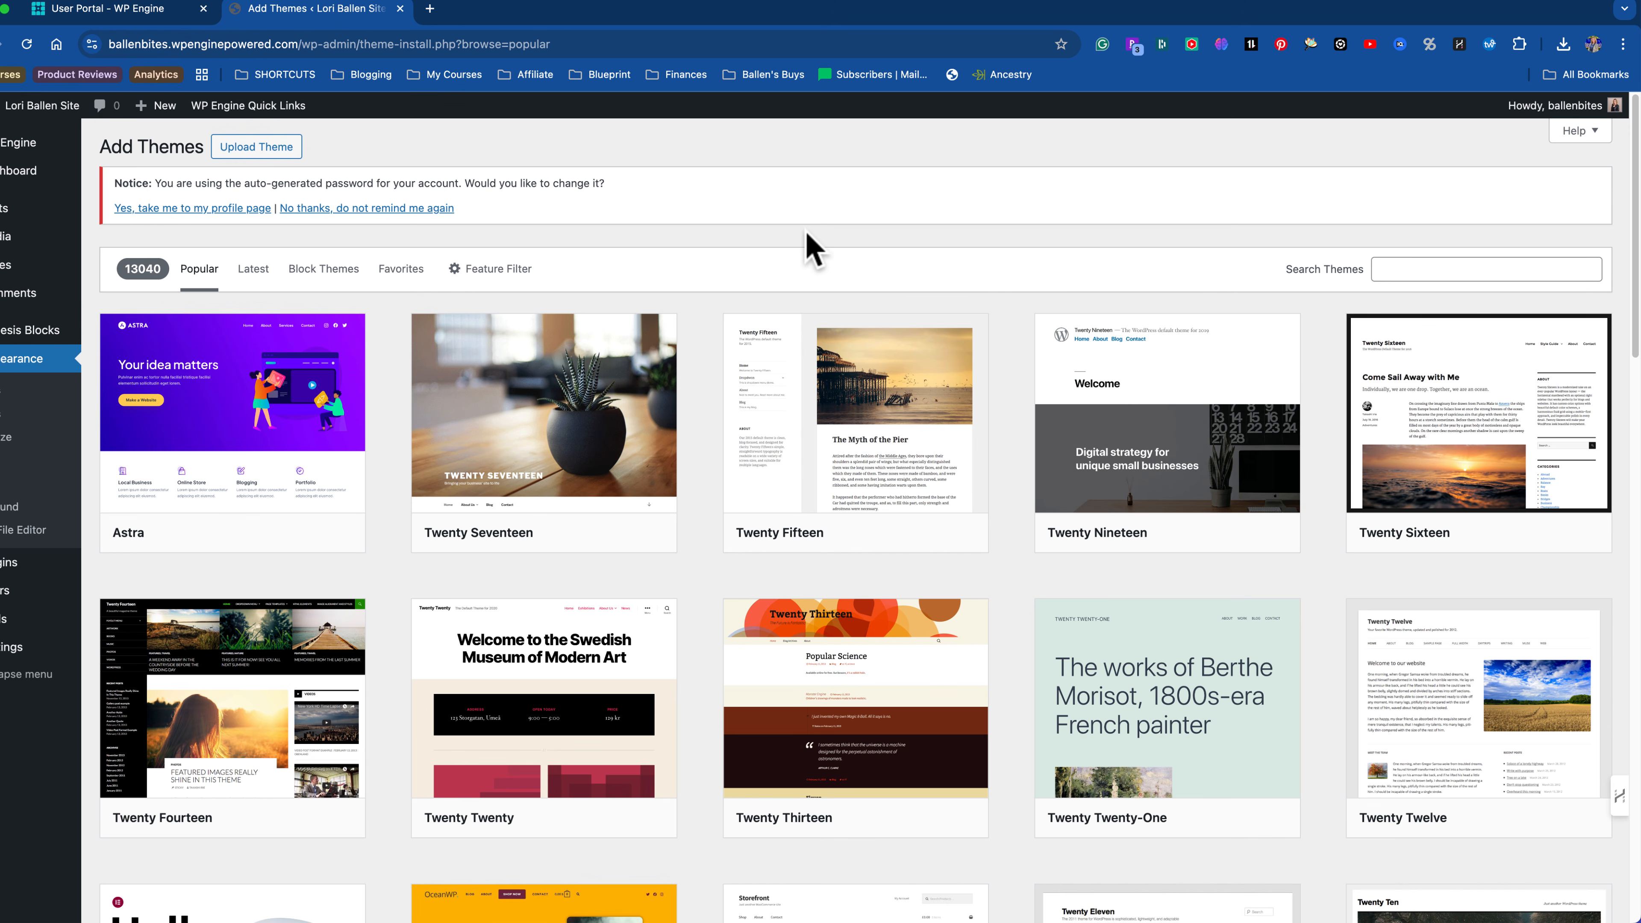
mouse_move(283, 419)
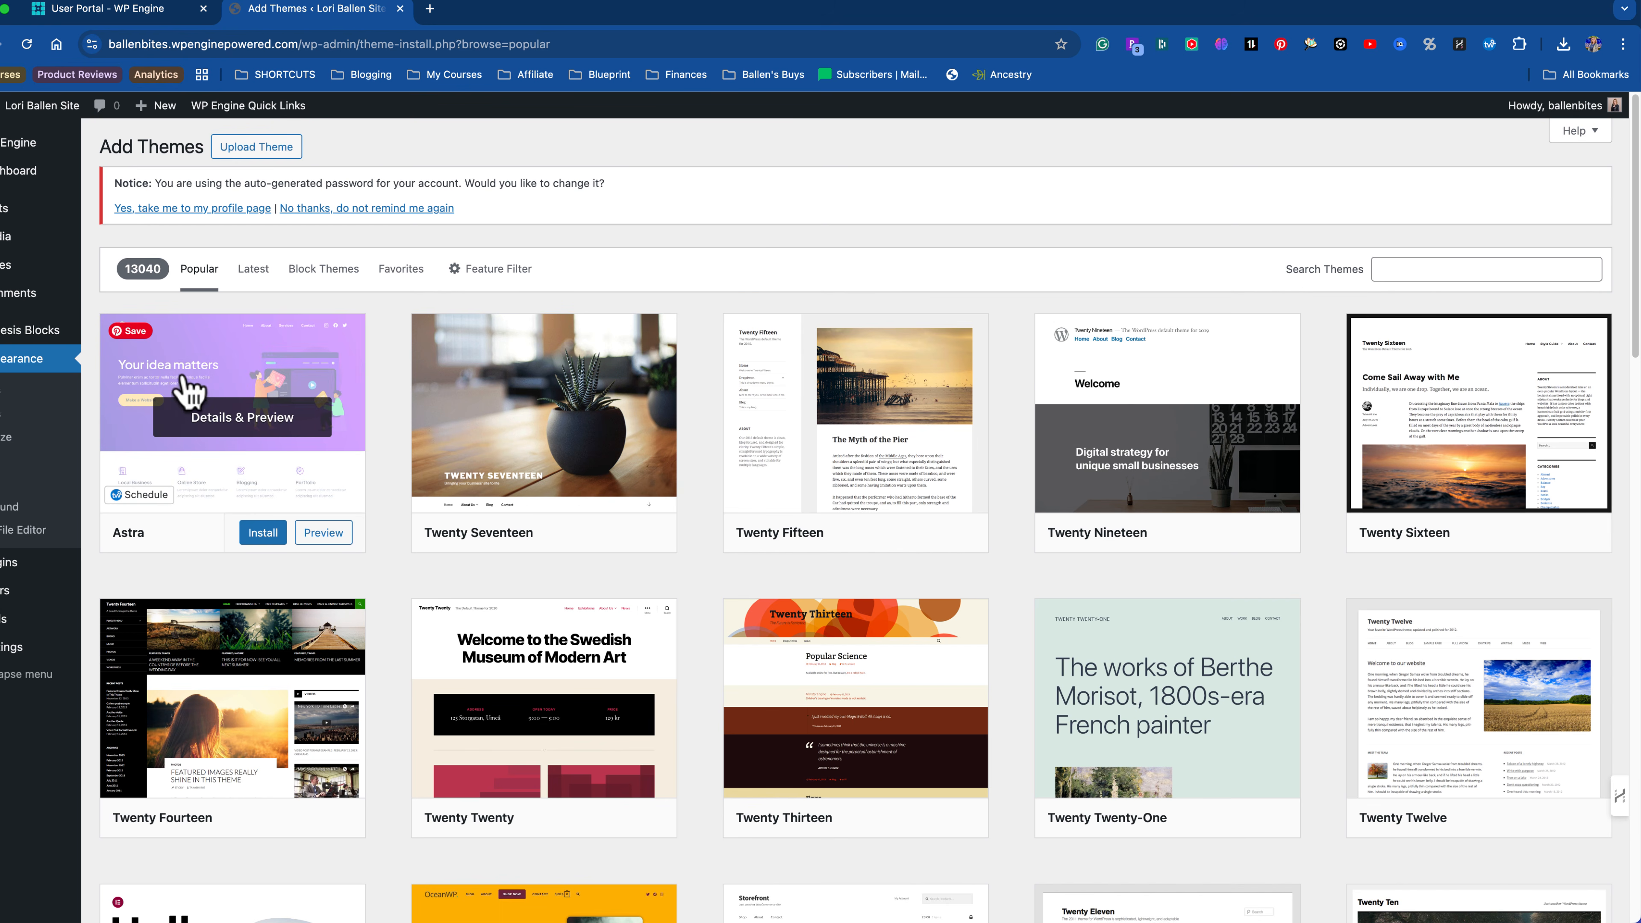
click(1425, 270)
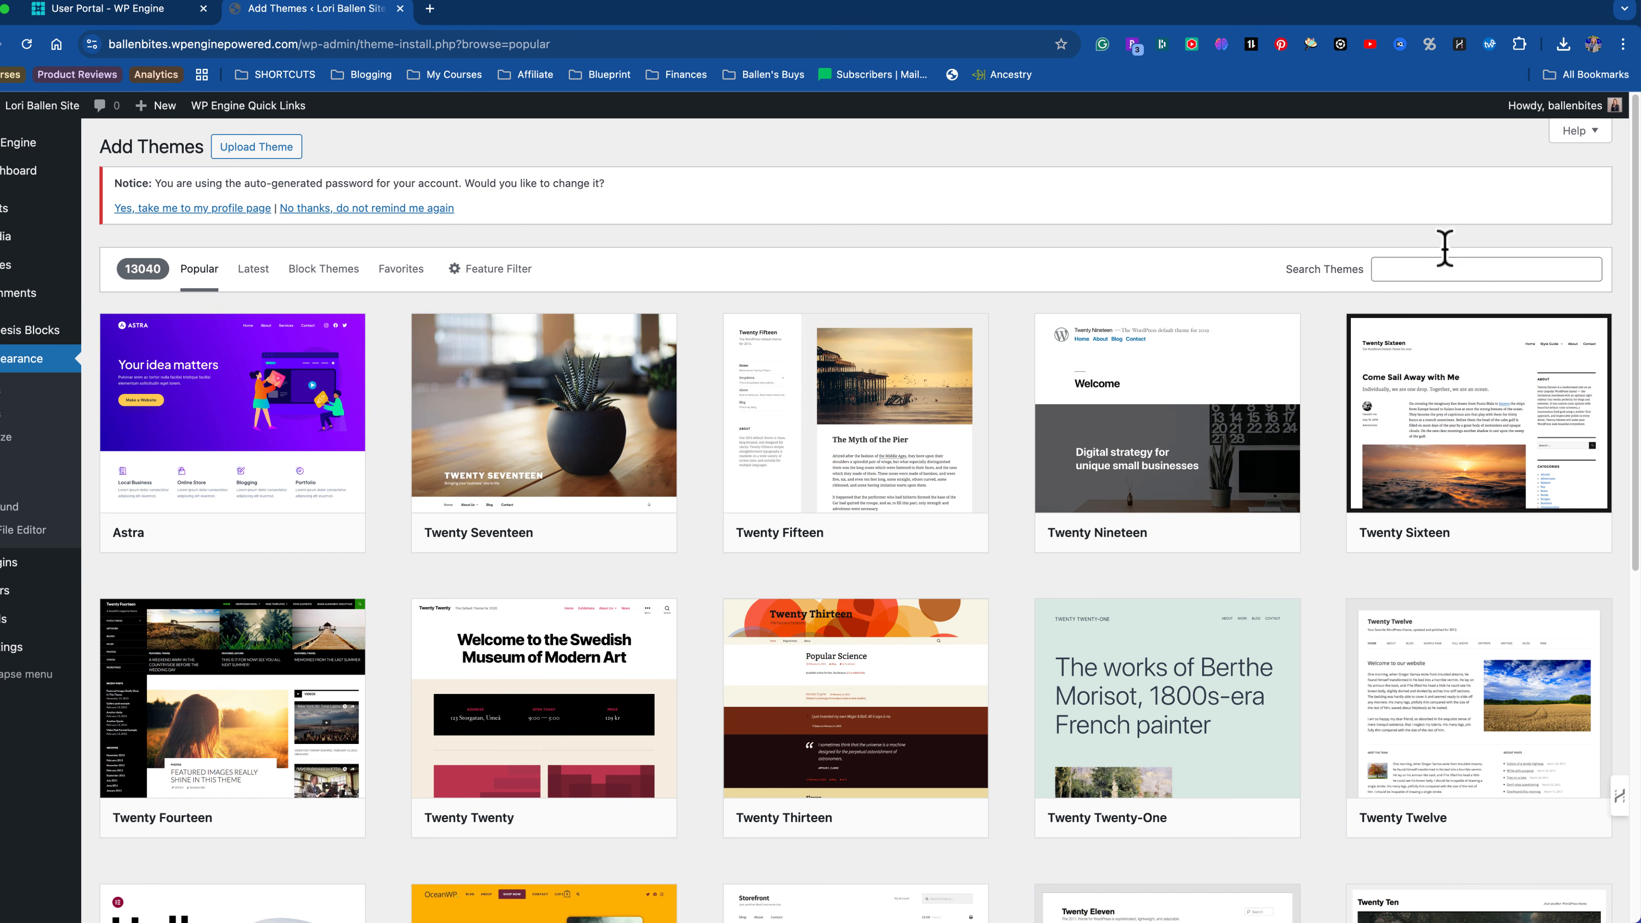
scroll(1333, 300, down, 1)
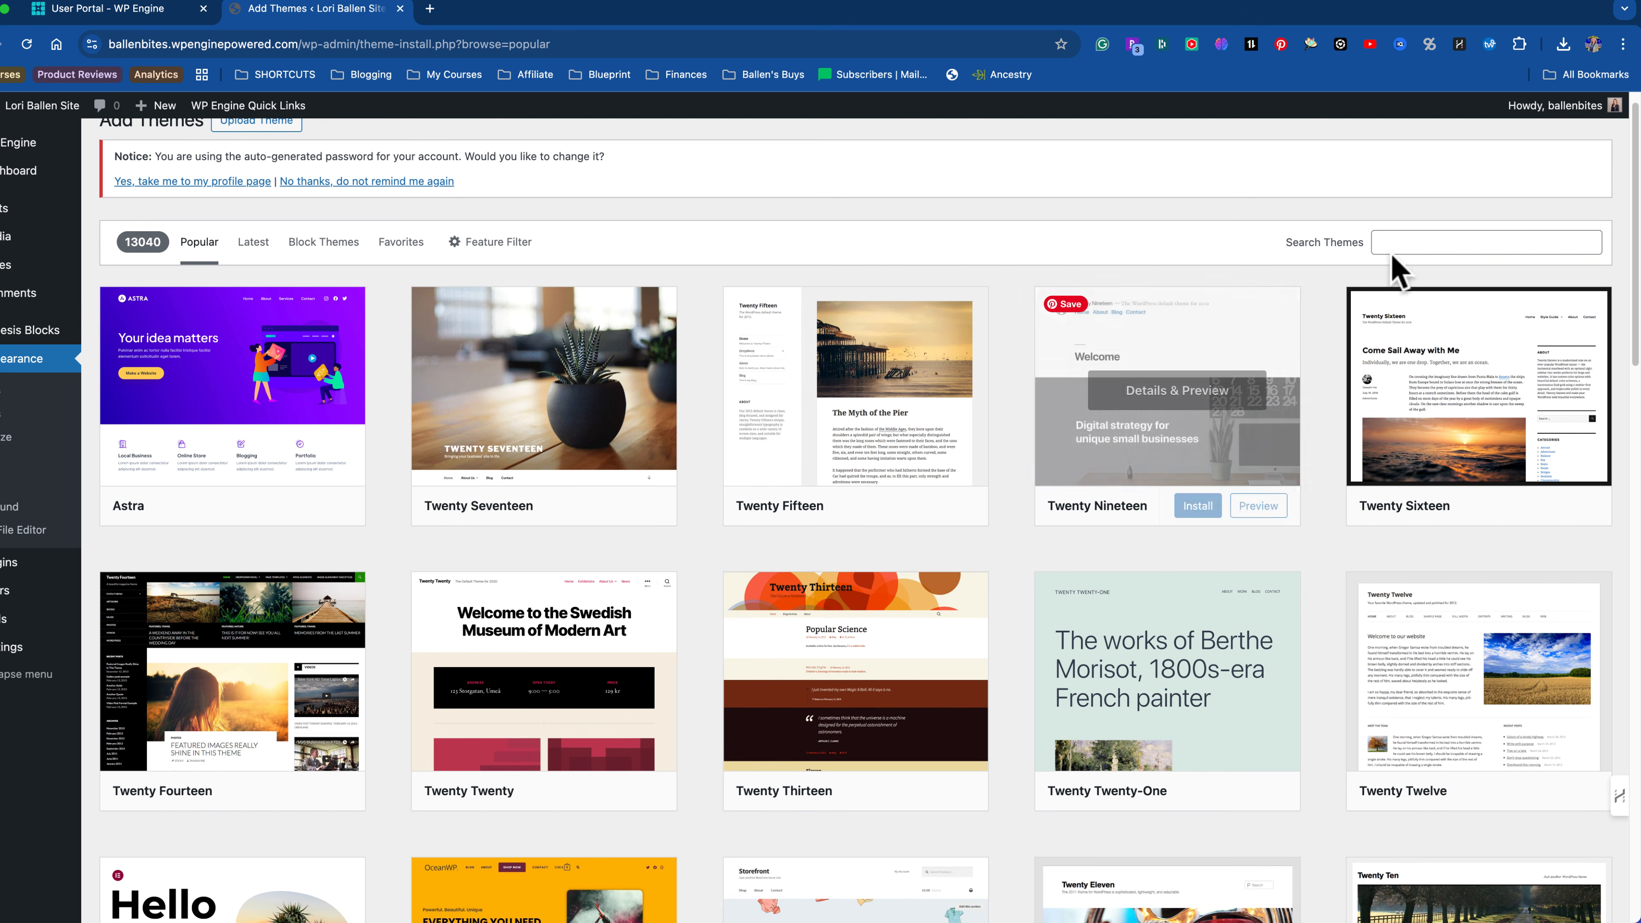
click(1416, 248)
text(f)
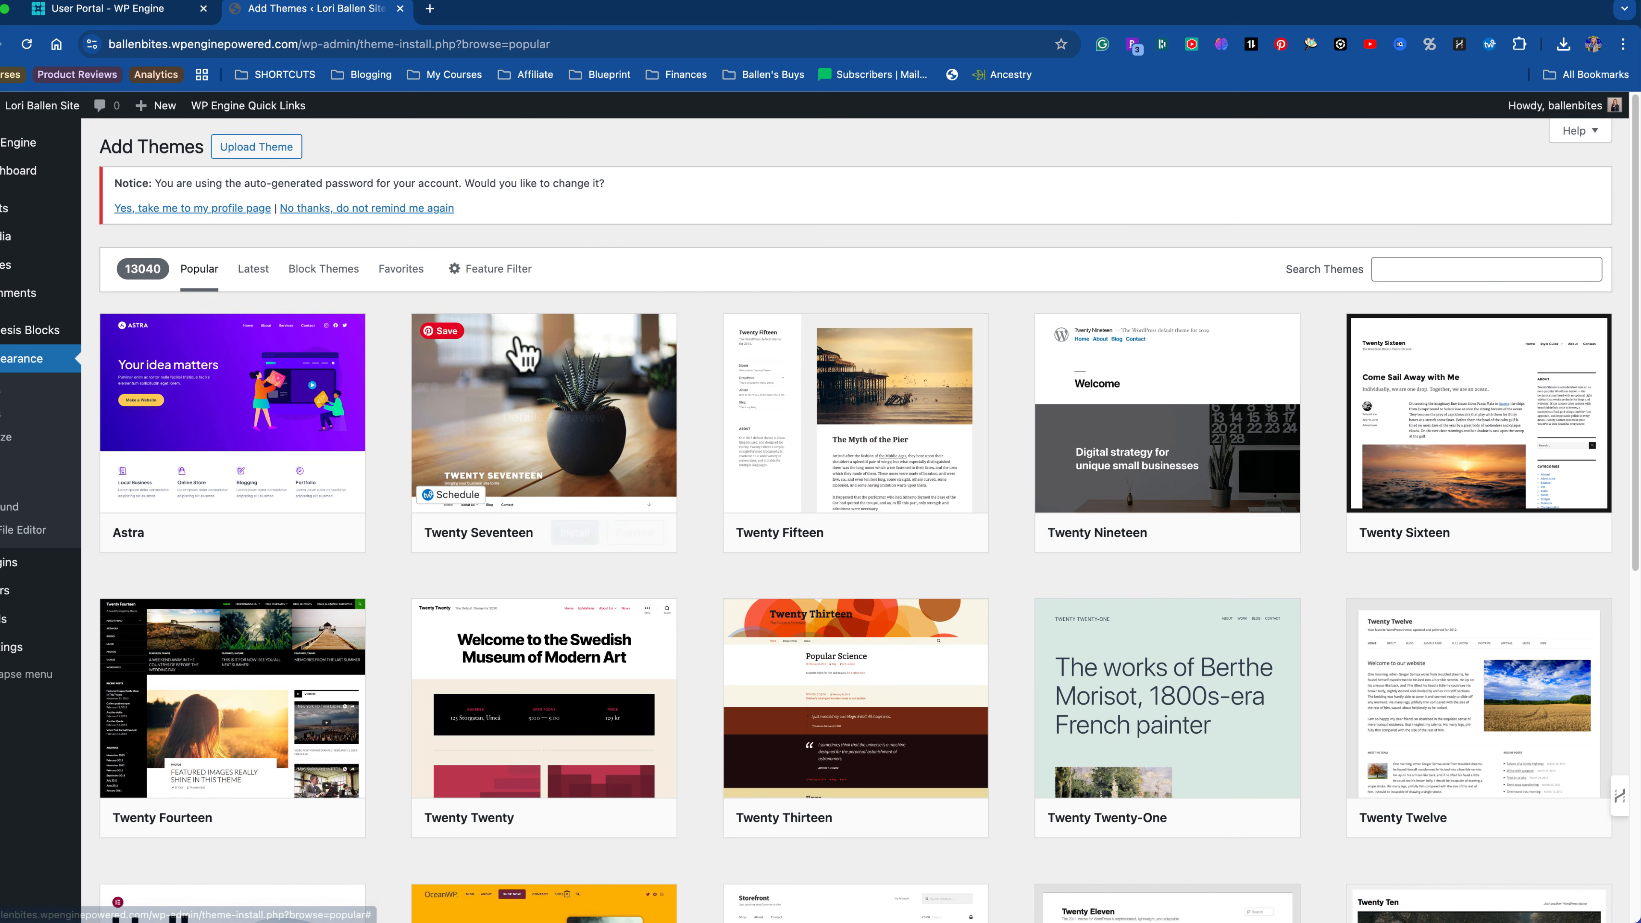
scroll(498, 322, down, 10)
scroll(548, 567, down, 5)
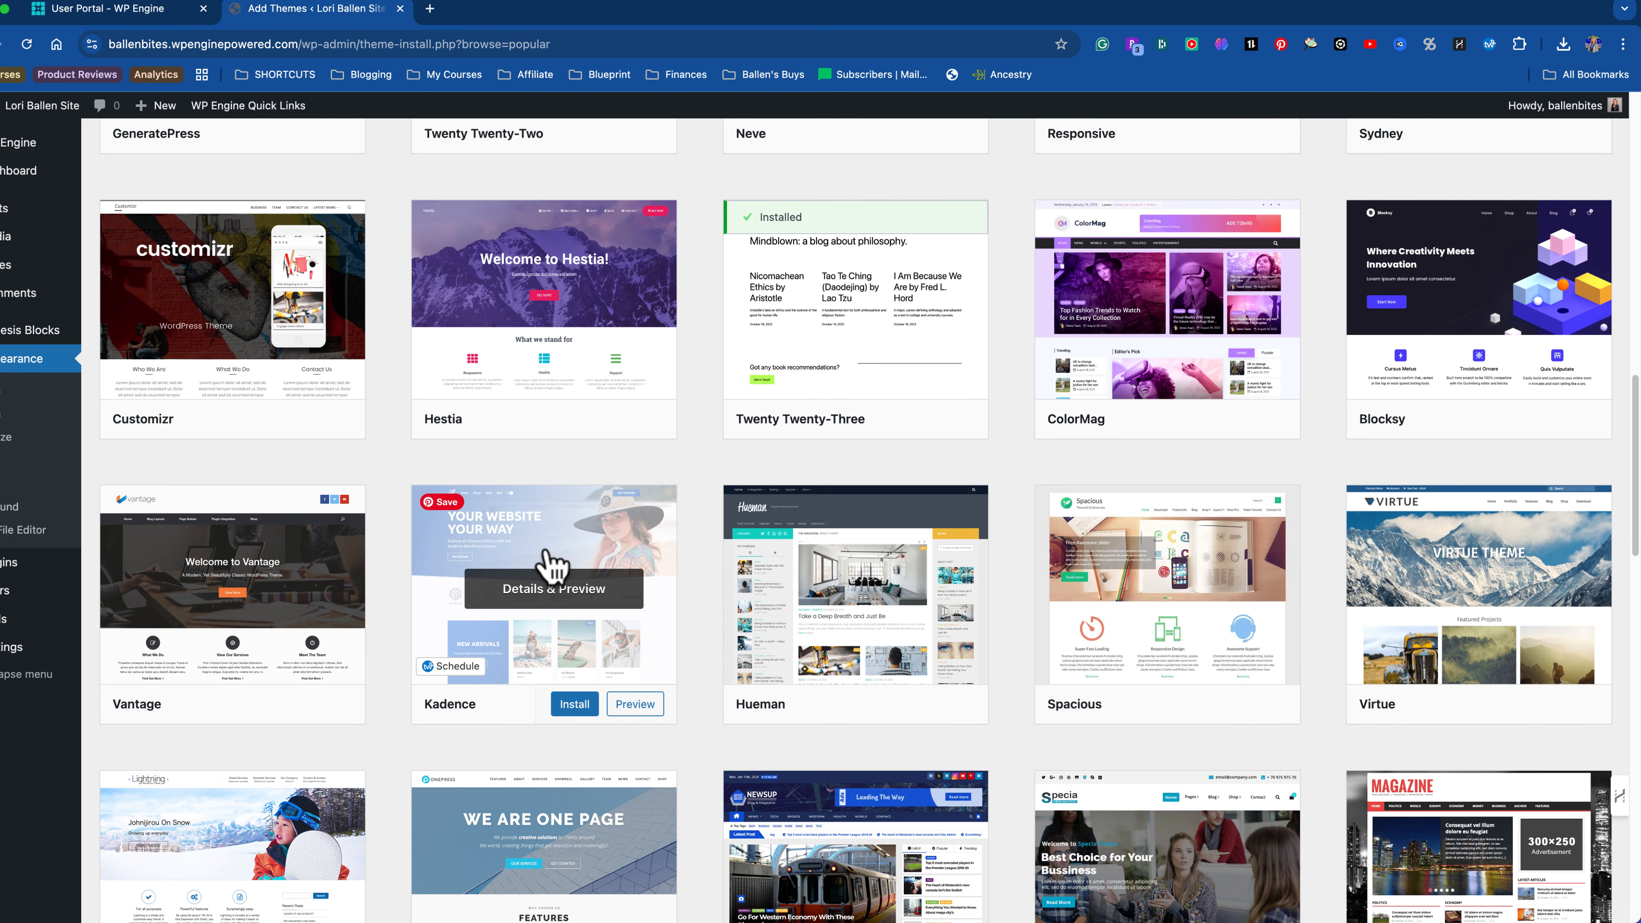
scroll(381, 329, up, 15)
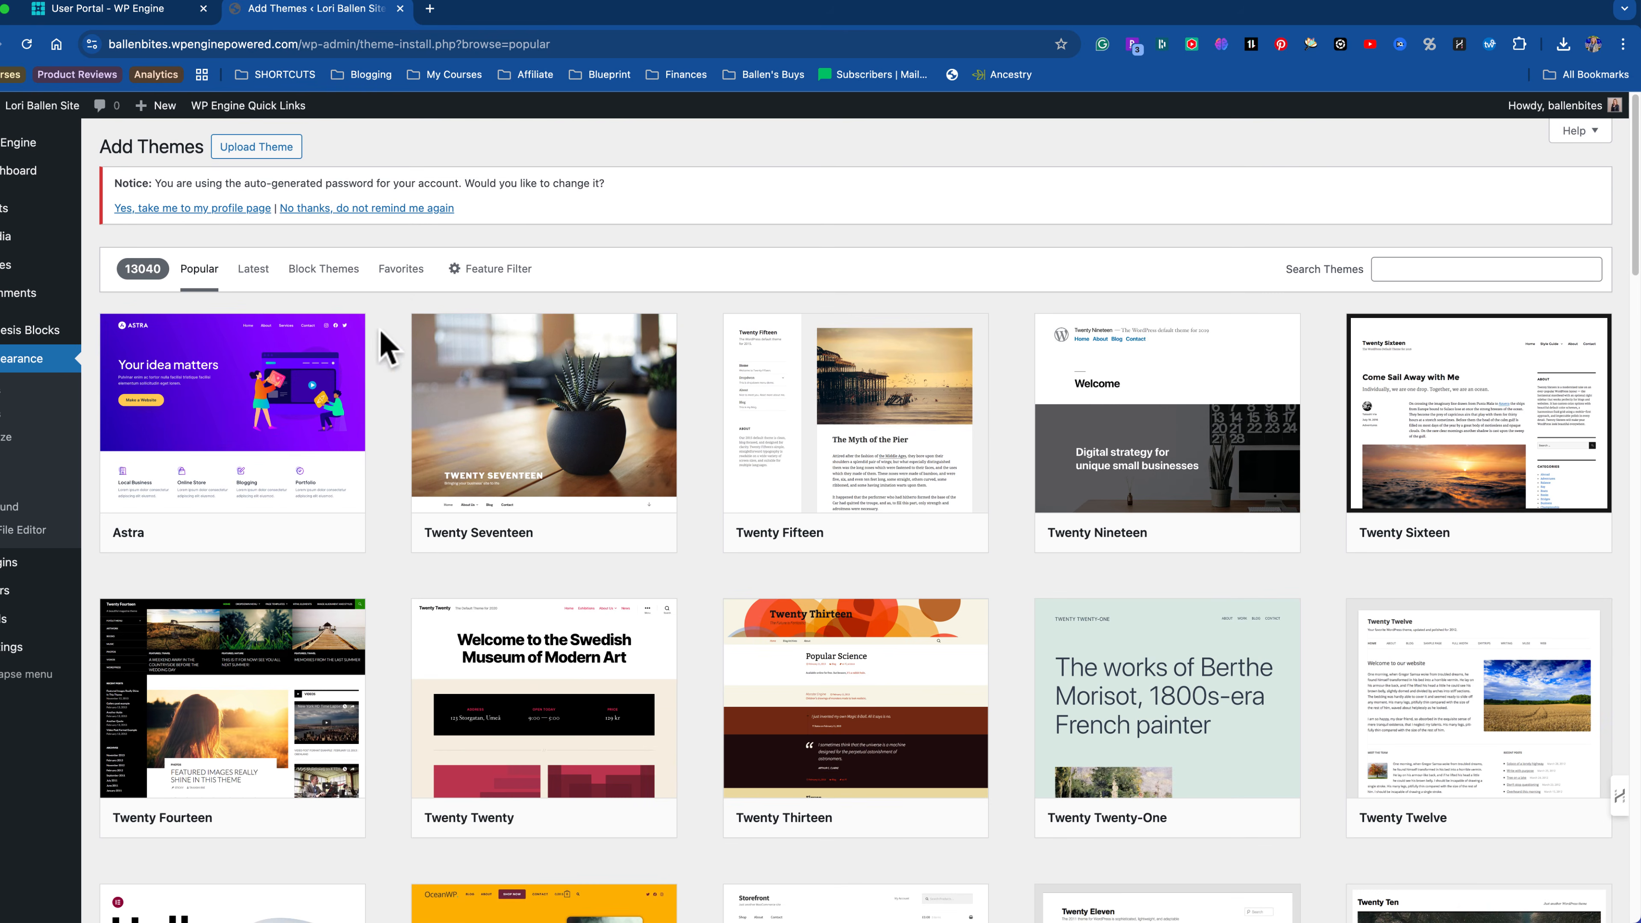
Step: Start a feature filter for the themes and select the subjects Blog and Food & Drink
click(498, 270)
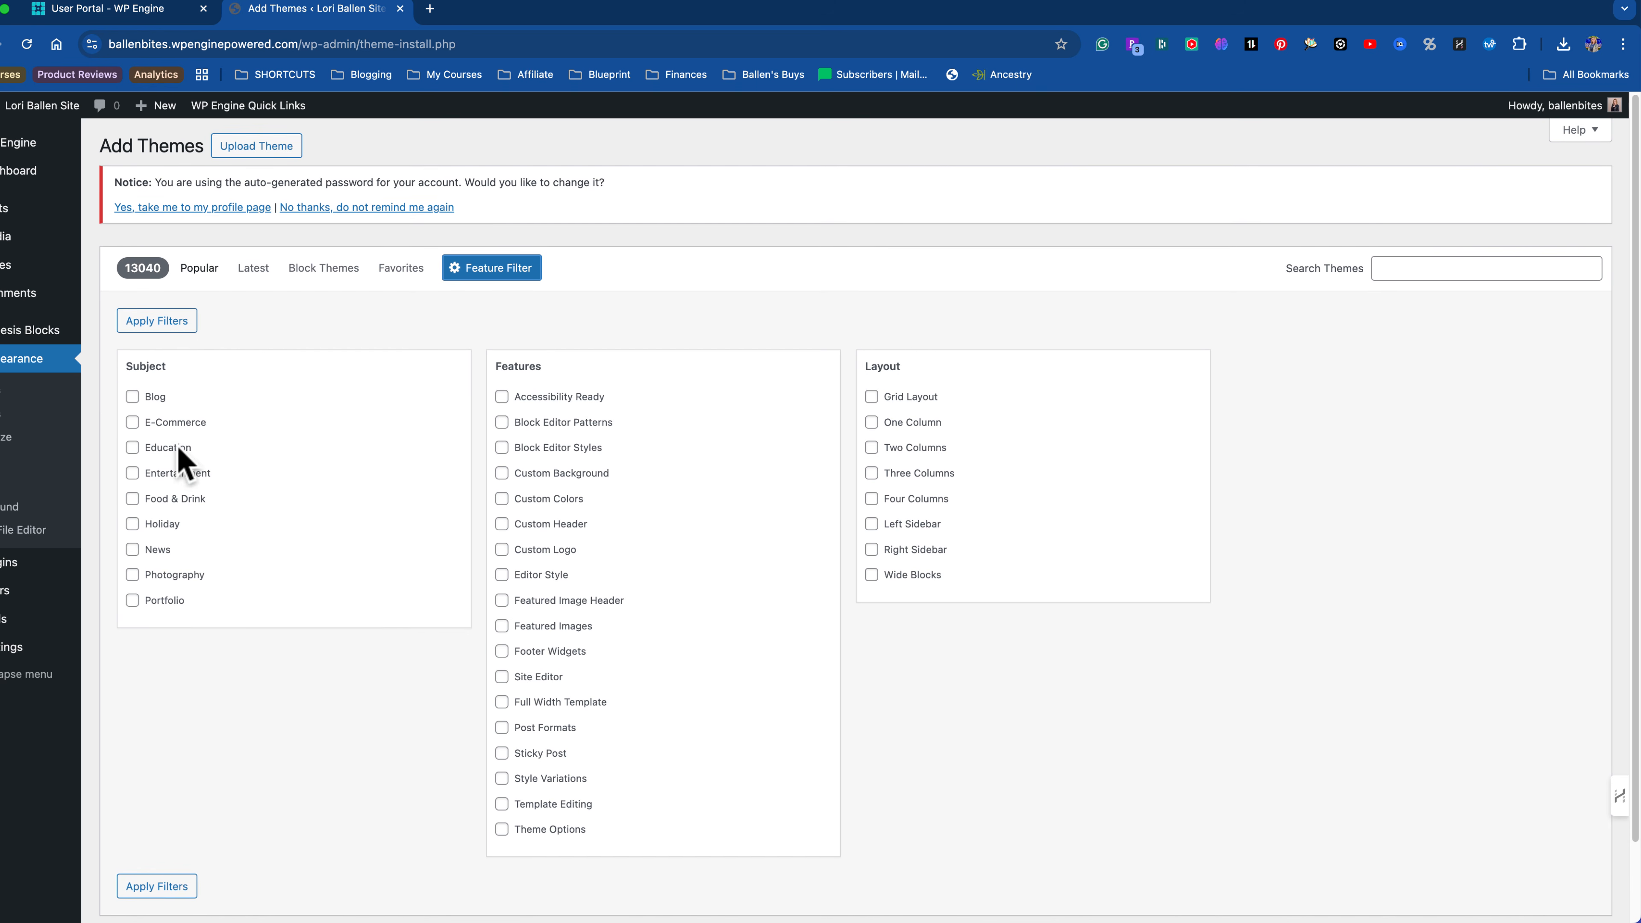
scroll(149, 420, down, 1)
click(134, 388)
scroll(139, 446, down, 2)
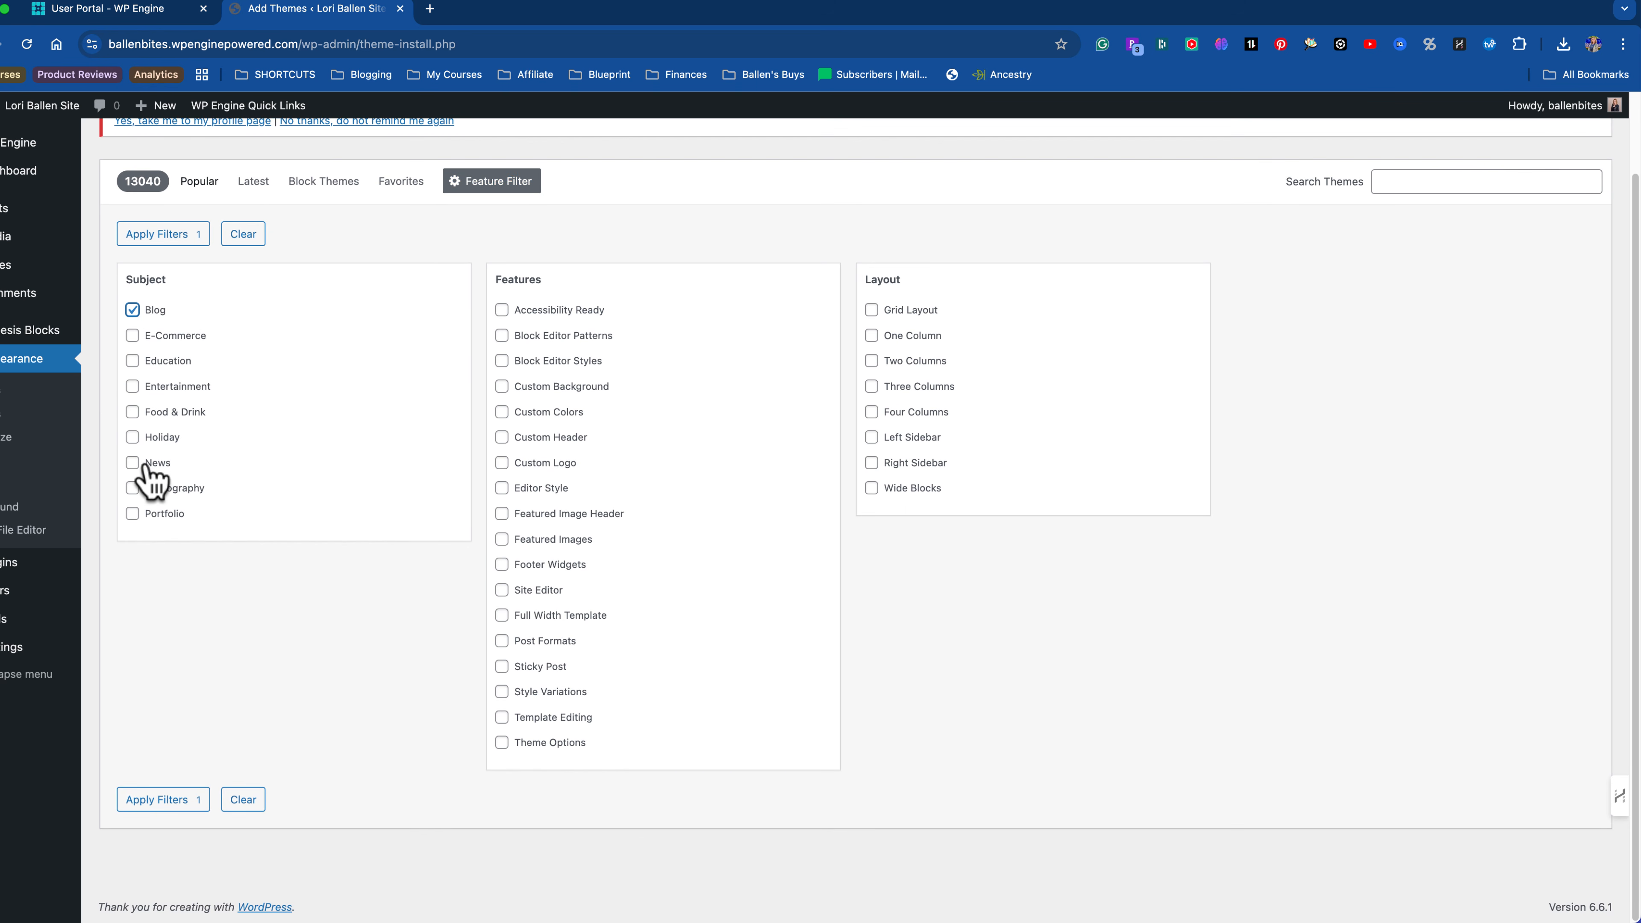
click(132, 413)
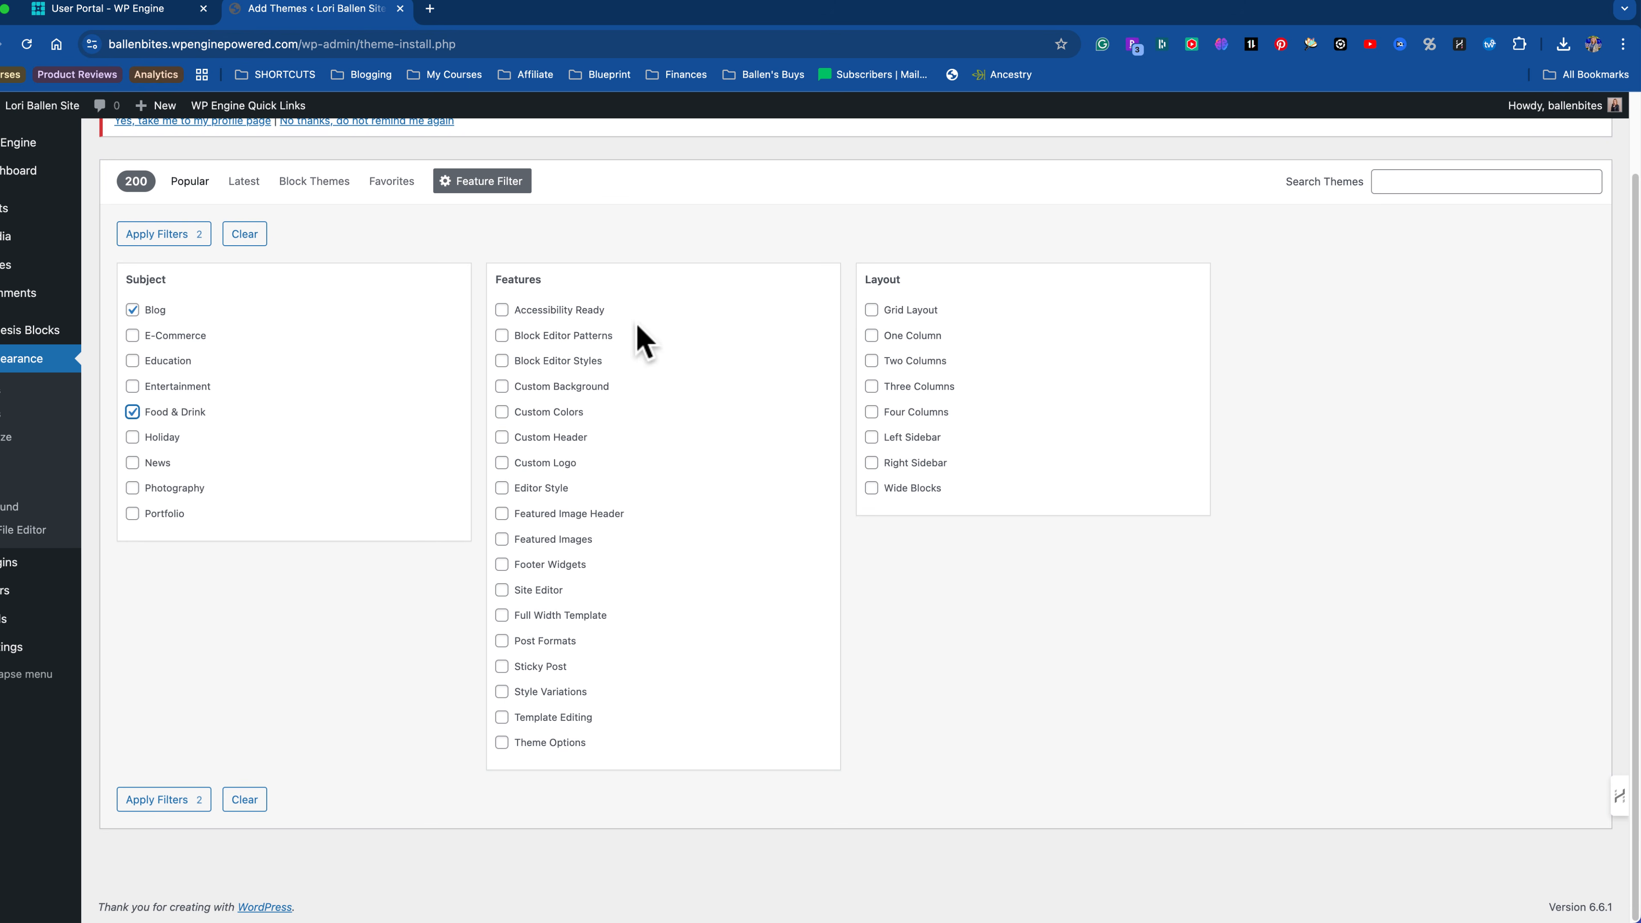
Step: Select the features Accessibility Ready, Block Editor Patterns, Block Editor Styles, Custom Background, Custom Colors, Custom Header, Custom Logo, Editor Style, Featured Images and Footer Widgets
click(502, 312)
click(502, 335)
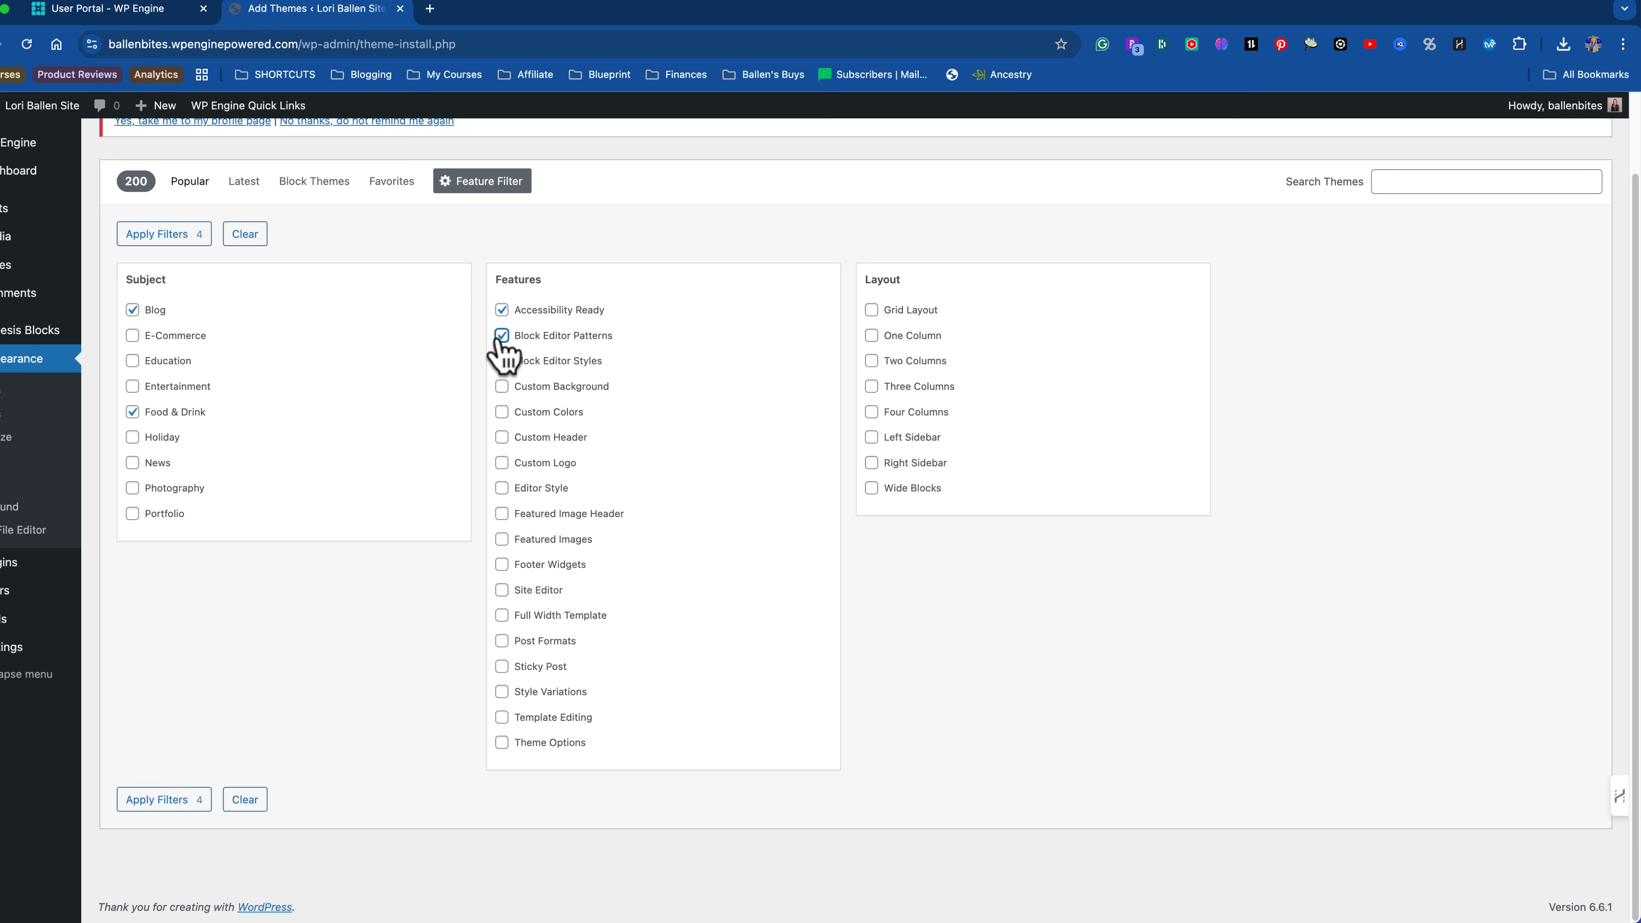
click(502, 361)
click(502, 387)
click(503, 412)
click(502, 437)
click(501, 490)
click(503, 541)
click(503, 564)
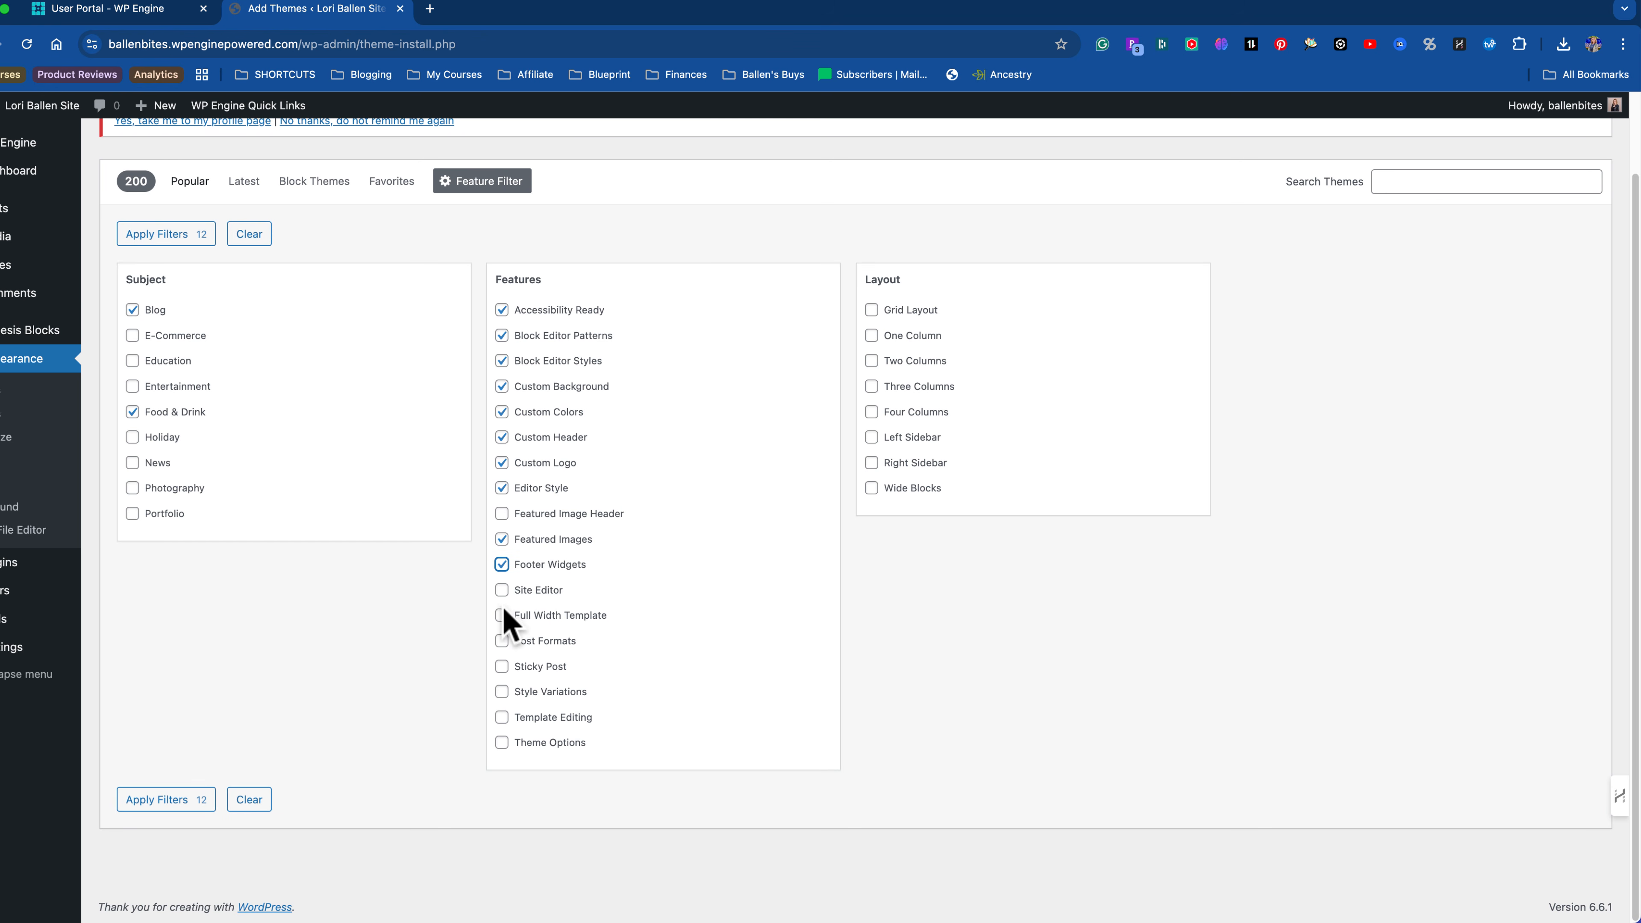
Step: Add the features Site Editor, Full Width Template, Post Formats, Sticky Post, Style Variations, Template Editing and Theme Options, and apply the filters
click(502, 590)
click(502, 615)
click(502, 642)
click(504, 667)
click(502, 717)
click(502, 743)
click(502, 692)
click(146, 623)
click(158, 802)
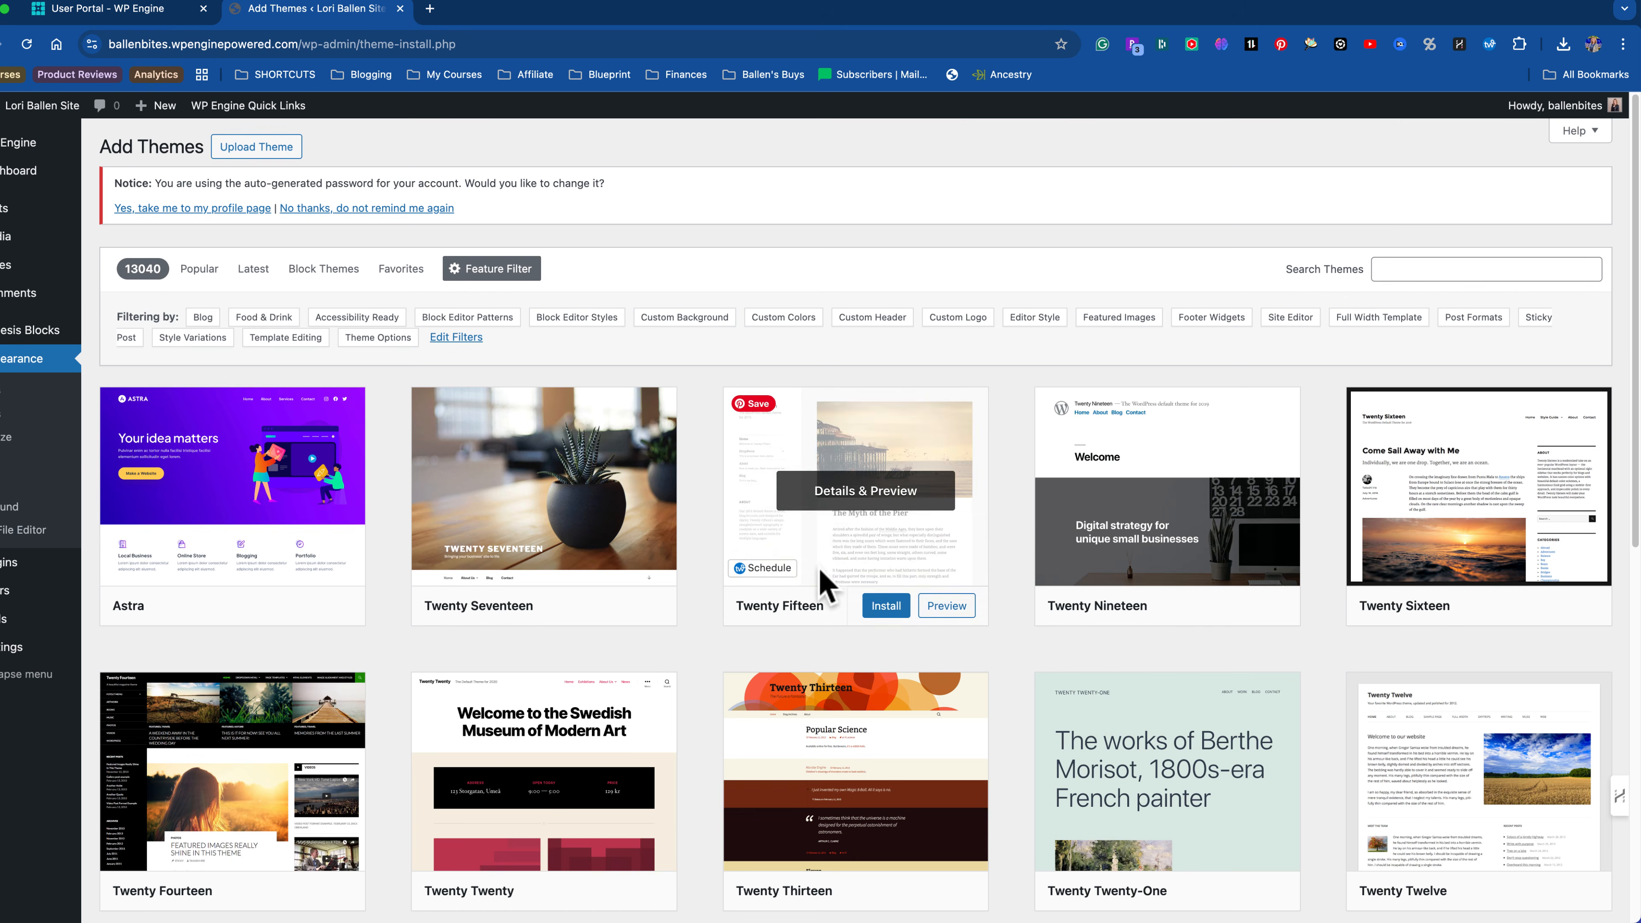
Step: Look through the filtered theme list for candidates such as Astra, GeneratePress and Kadence
scroll(839, 582, down, 8)
scroll(959, 675, down, 2)
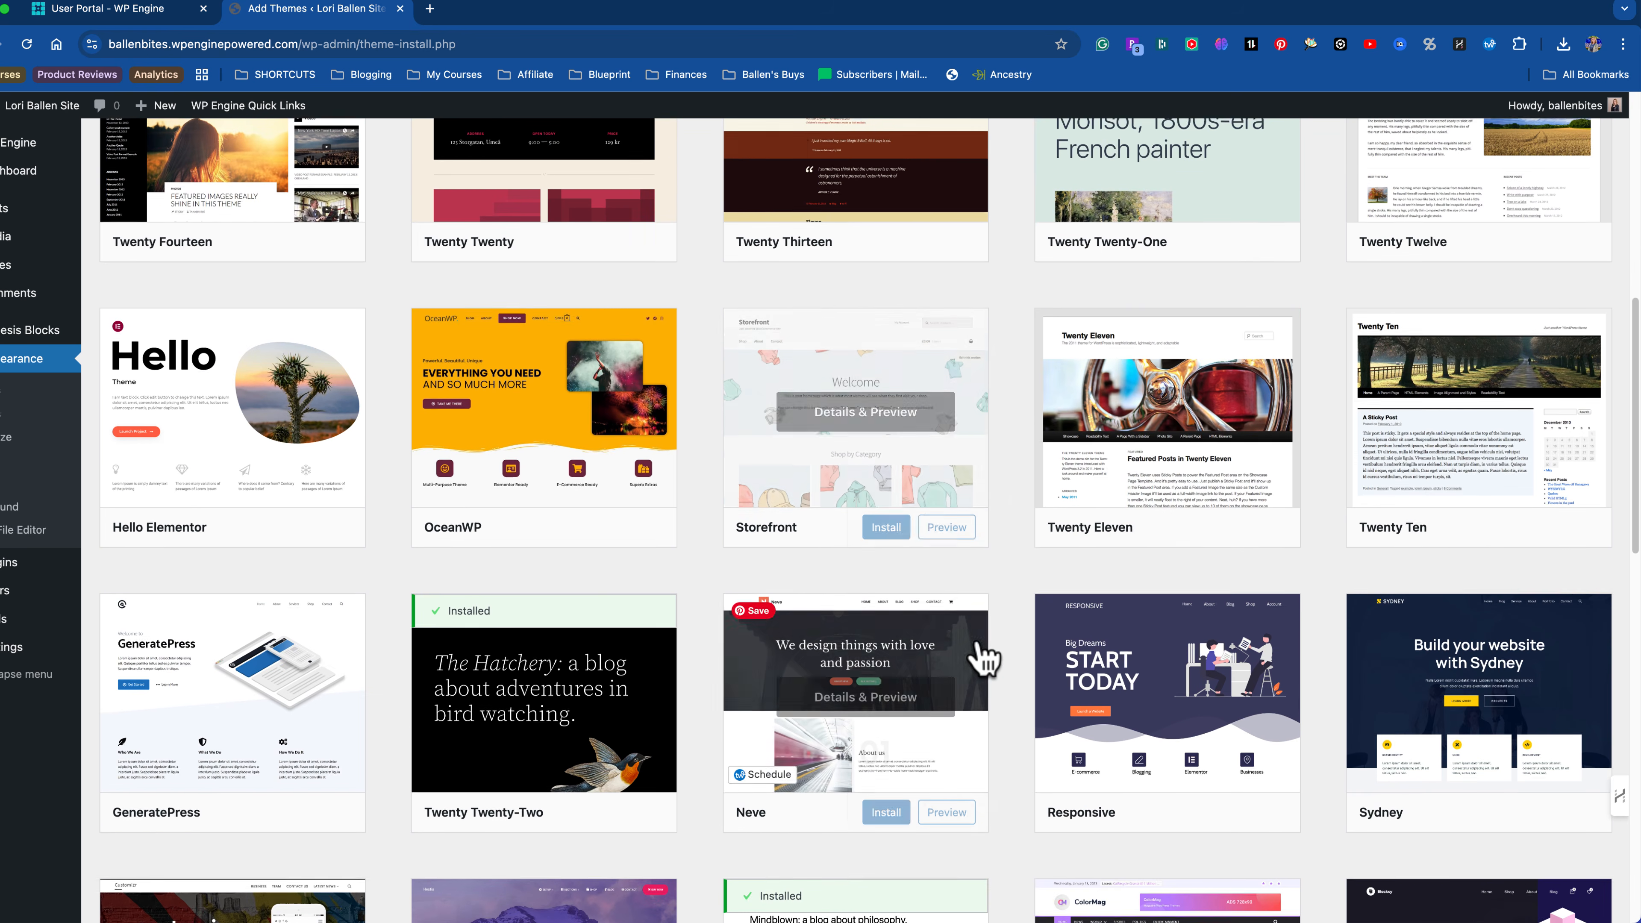
scroll(799, 604, down, 2)
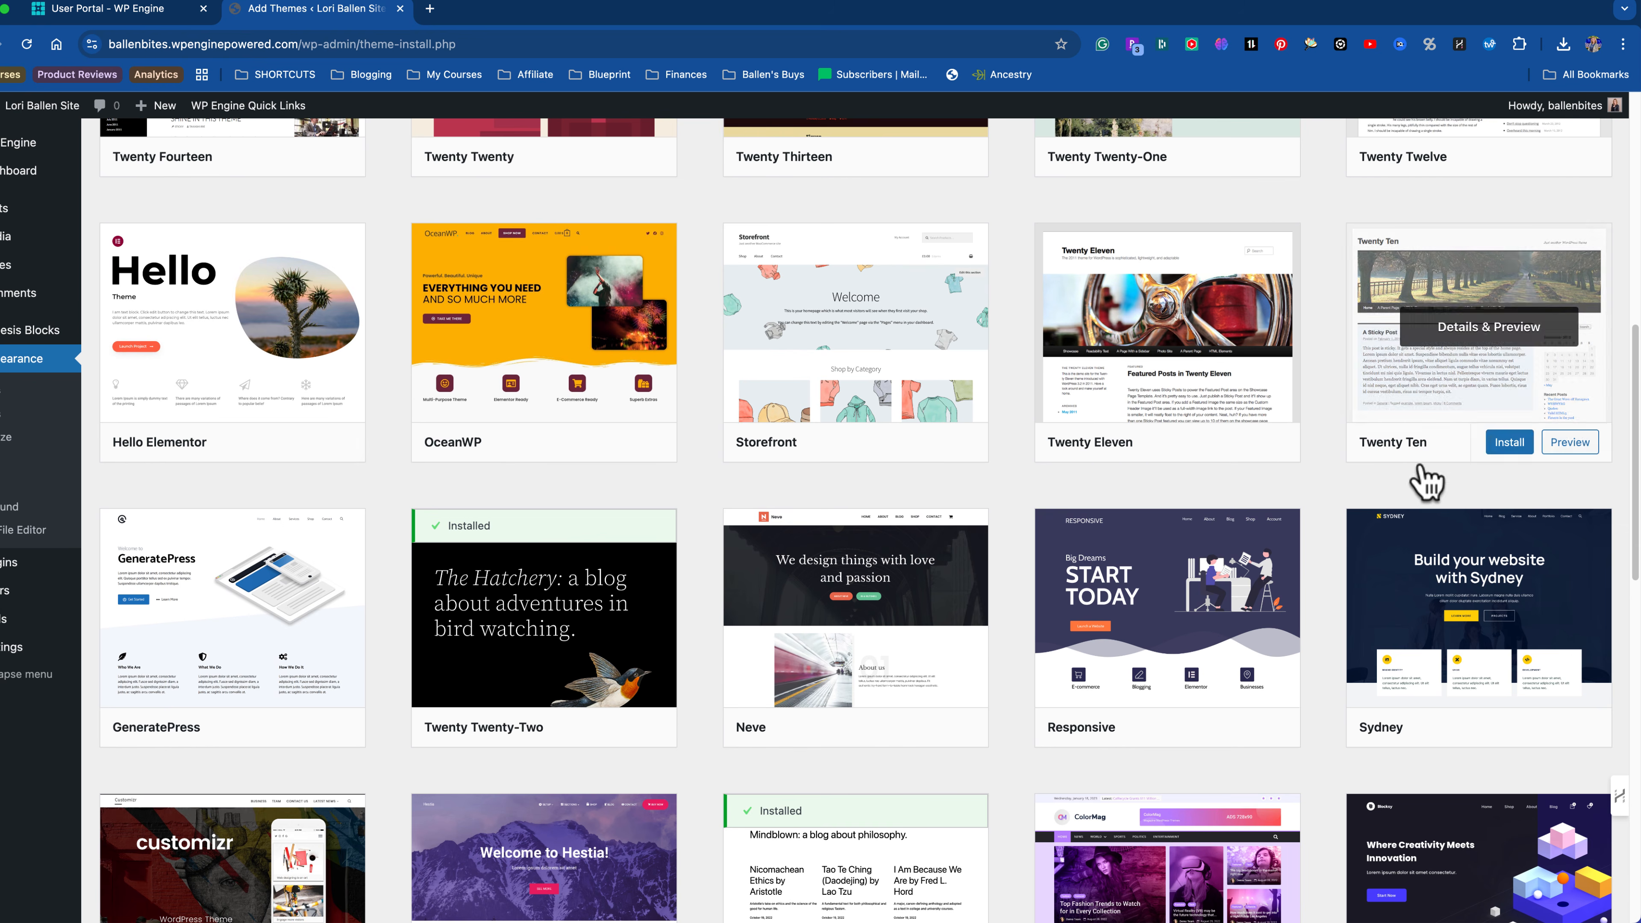
scroll(1246, 550, down, 4)
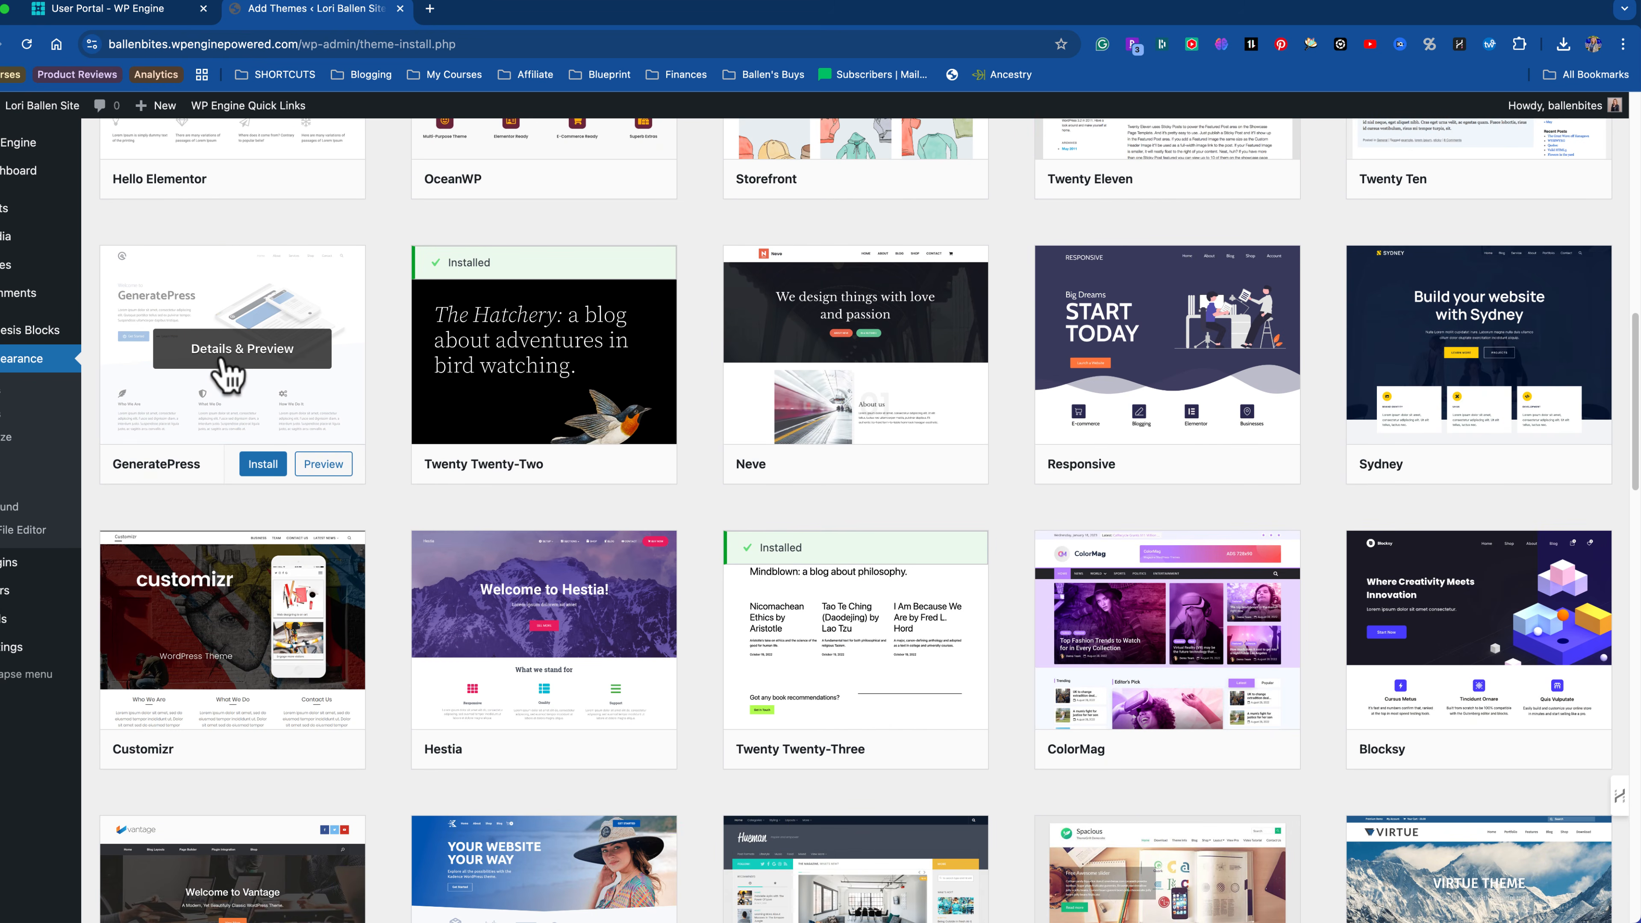
scroll(226, 375, down, 2)
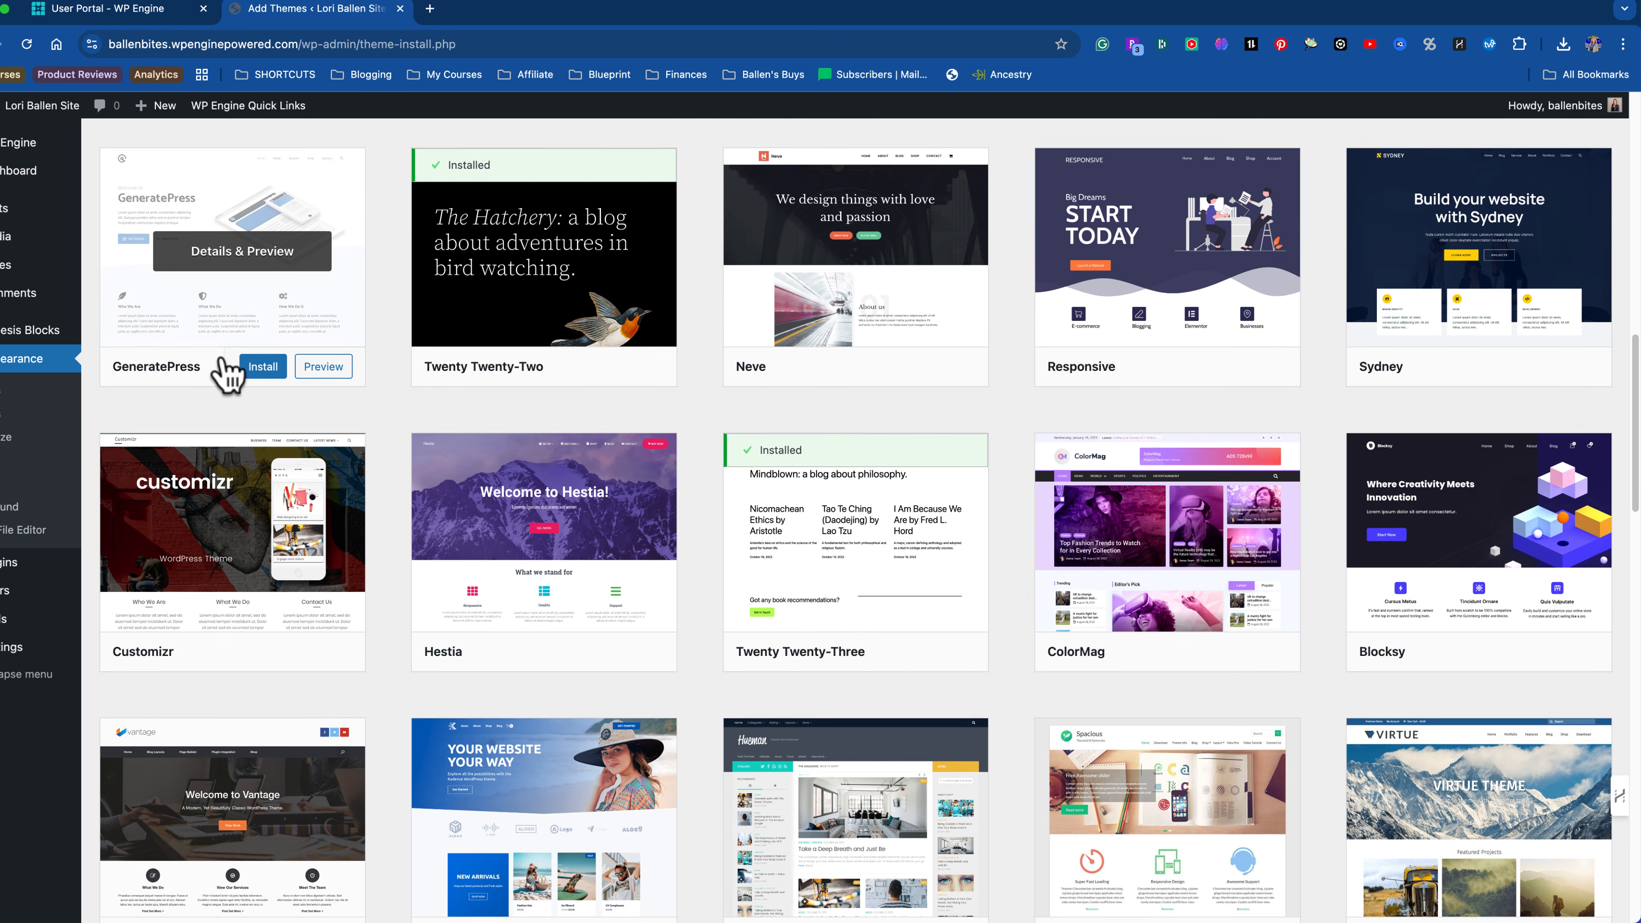
scroll(349, 363, up, 2)
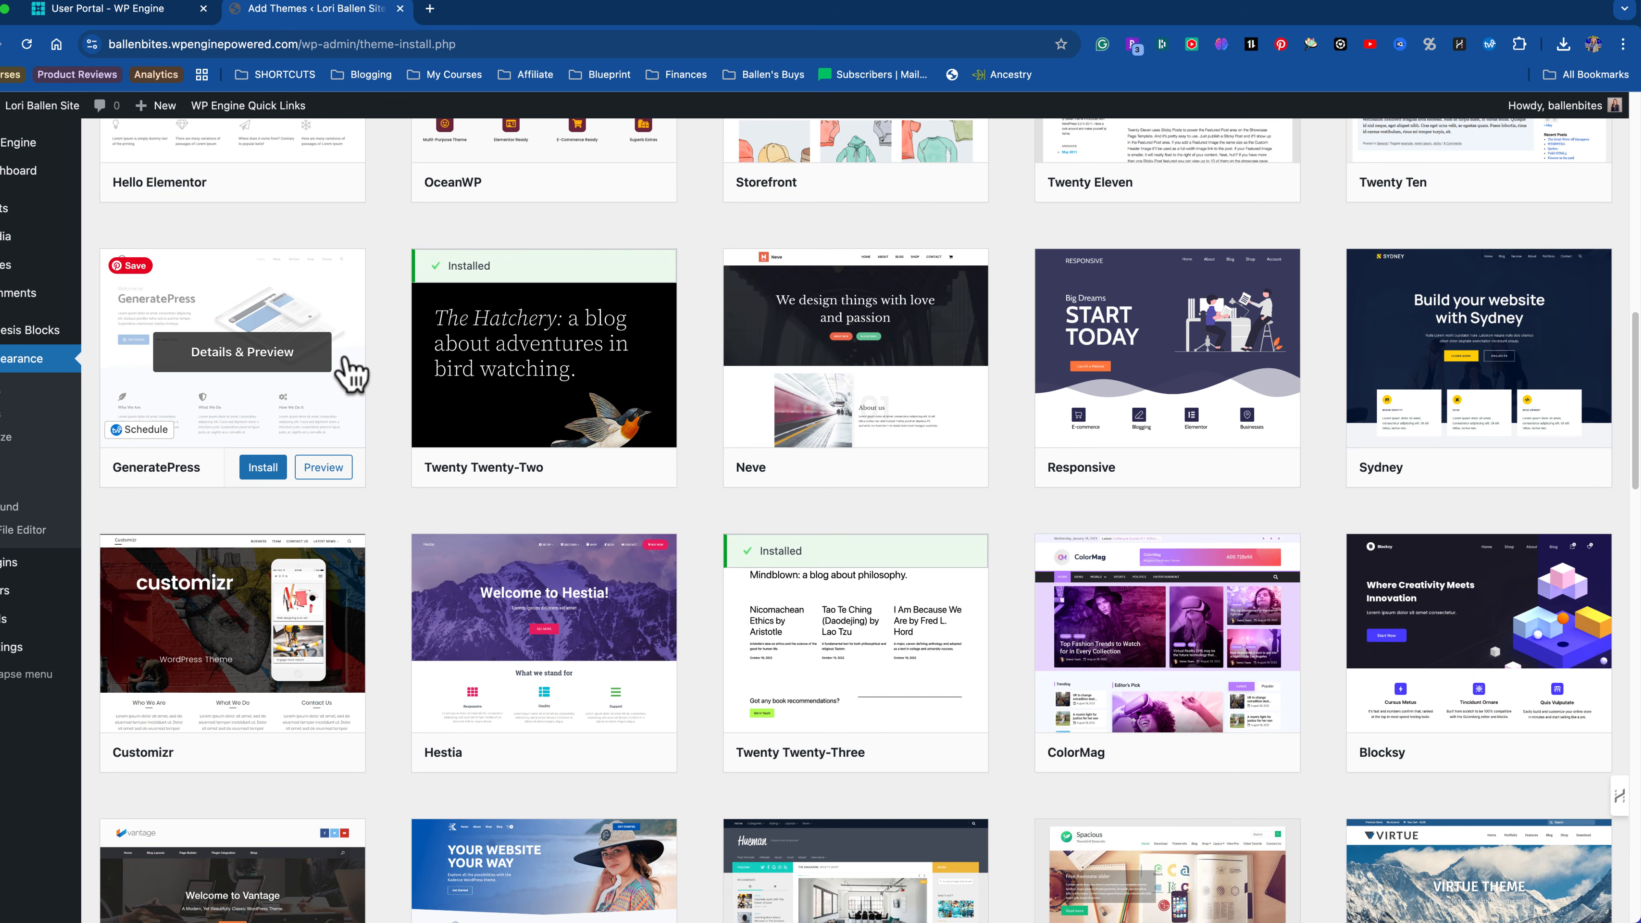
scroll(348, 385, up, 12)
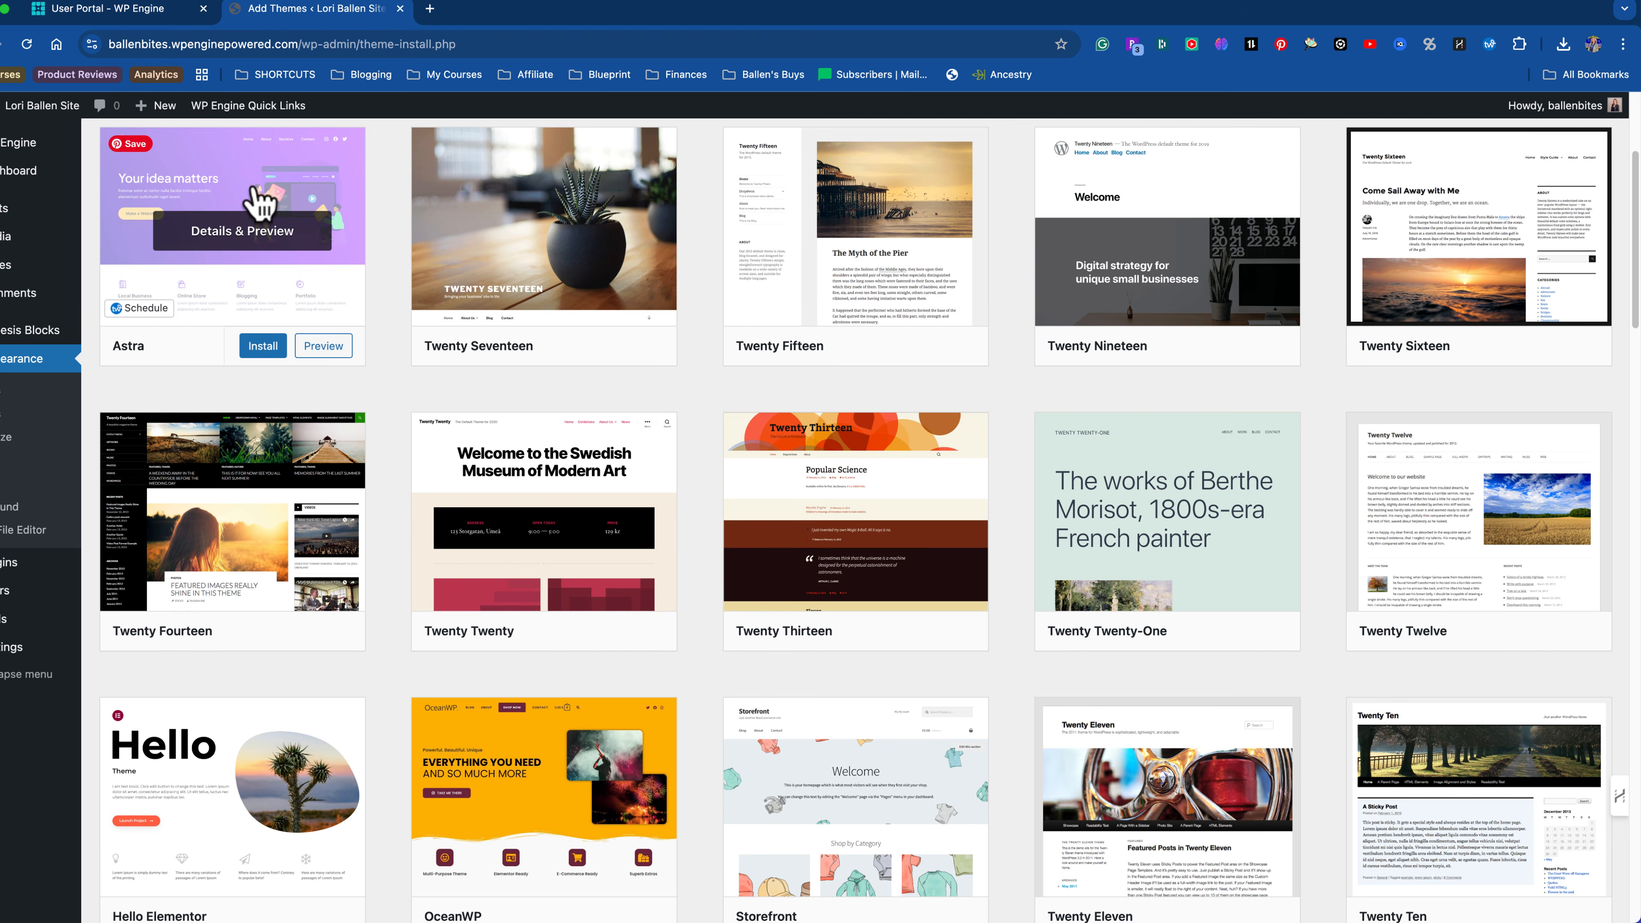
scroll(278, 462, down, 10)
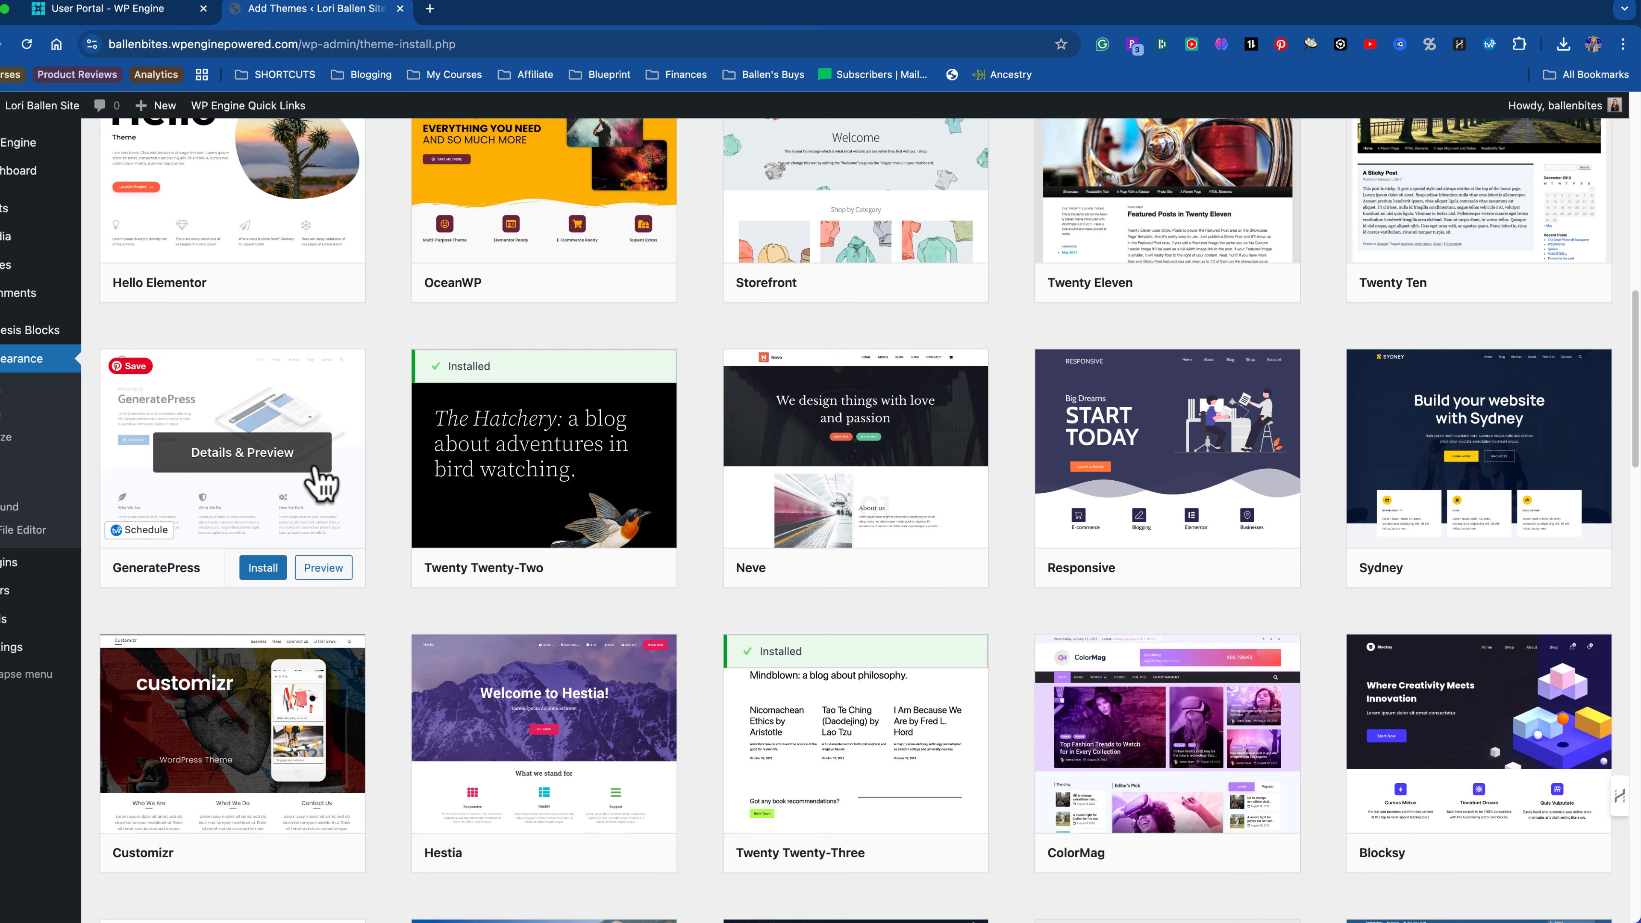
scroll(281, 479, down, 17)
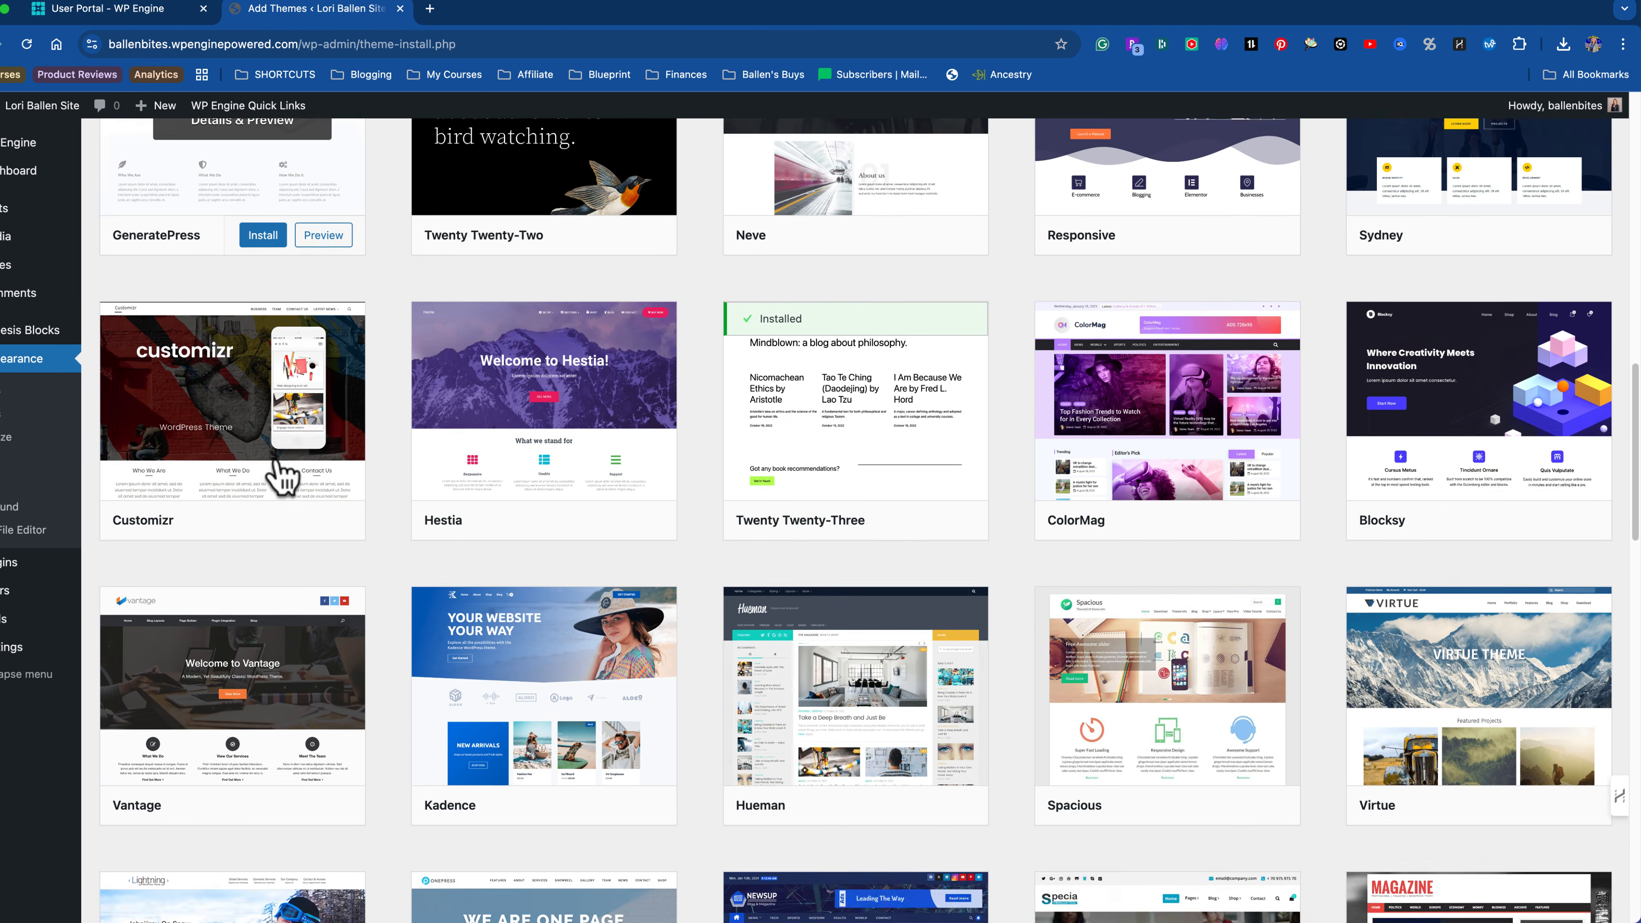
Step: Open ballenblogger.com in a new browser tab and look over its homepage as an example of a blog theme
scroll(282, 479, down, 3)
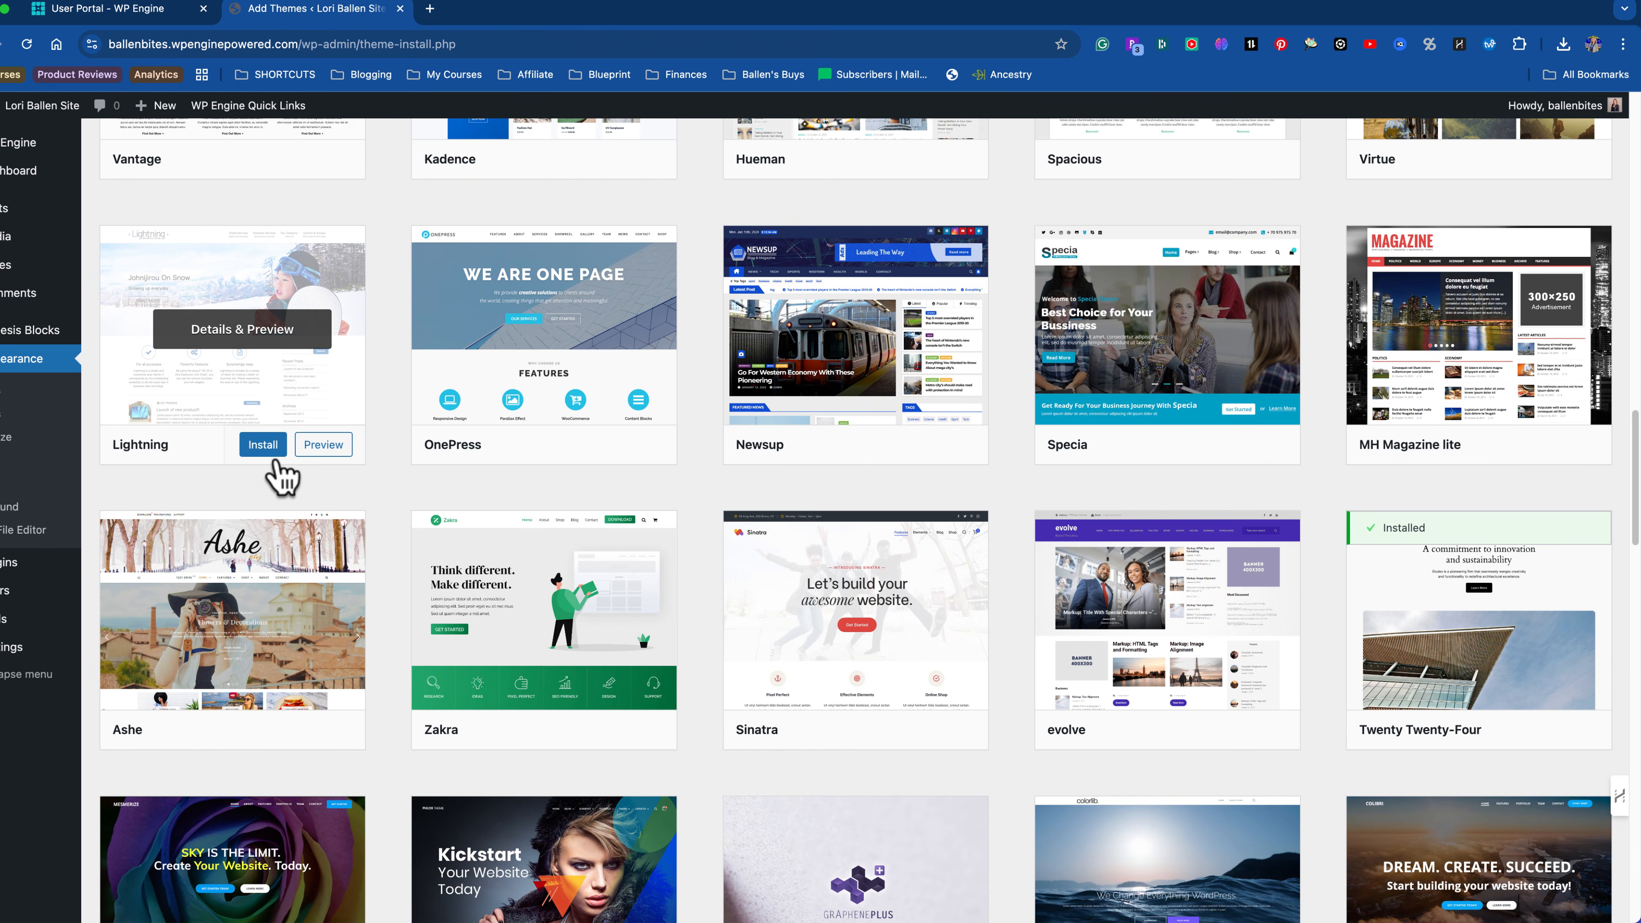
scroll(282, 478, down, 1)
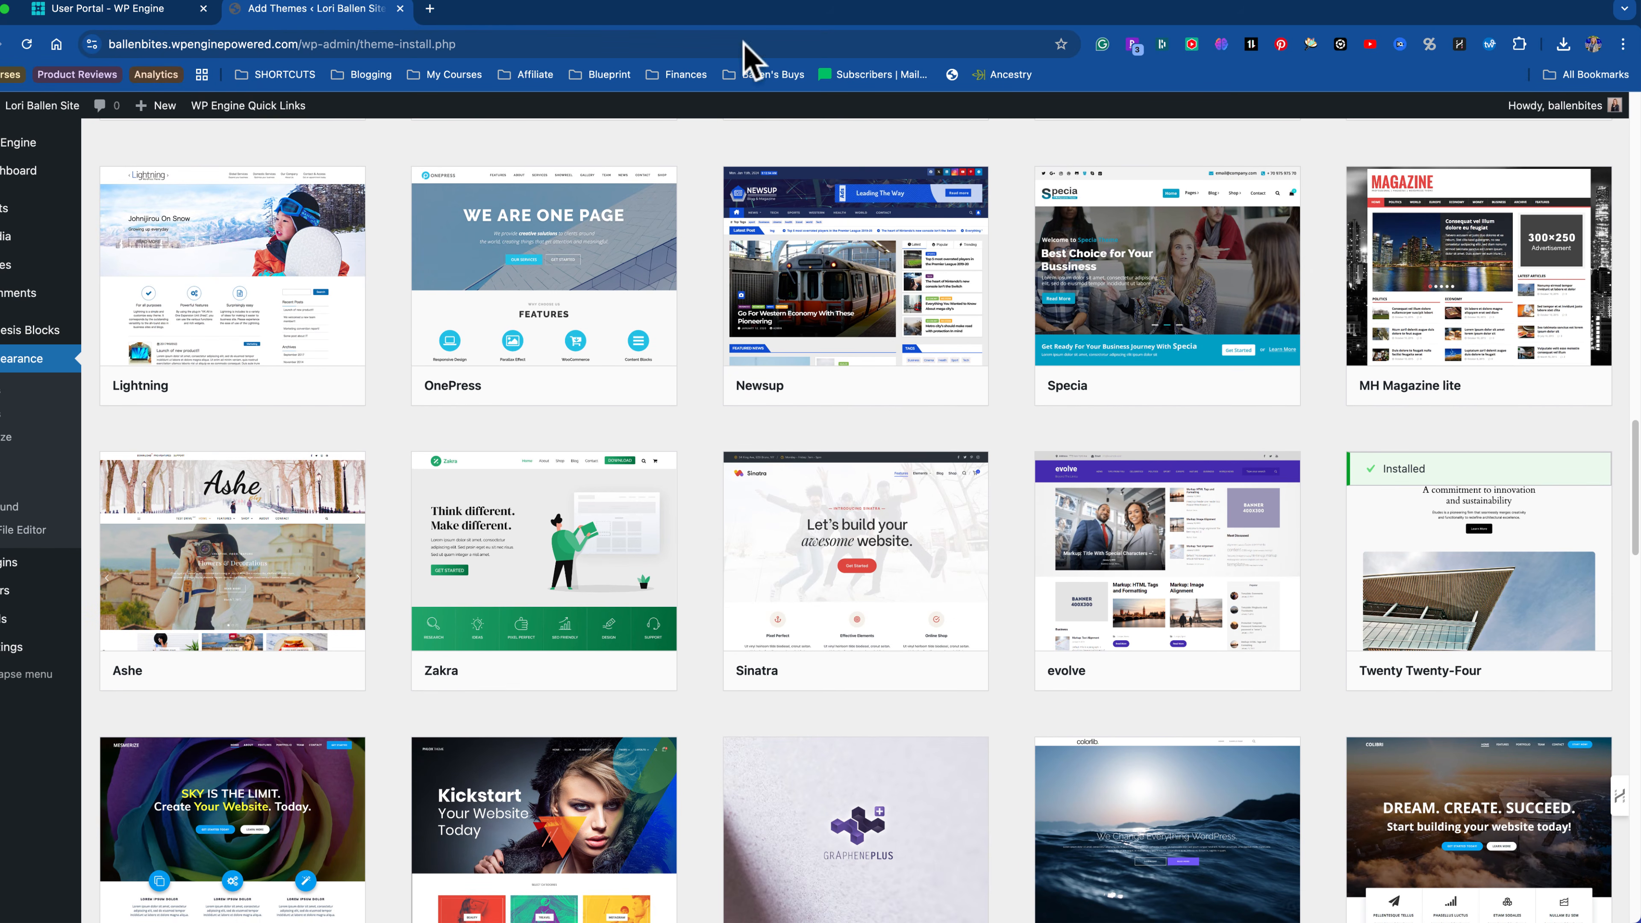
click(429, 9)
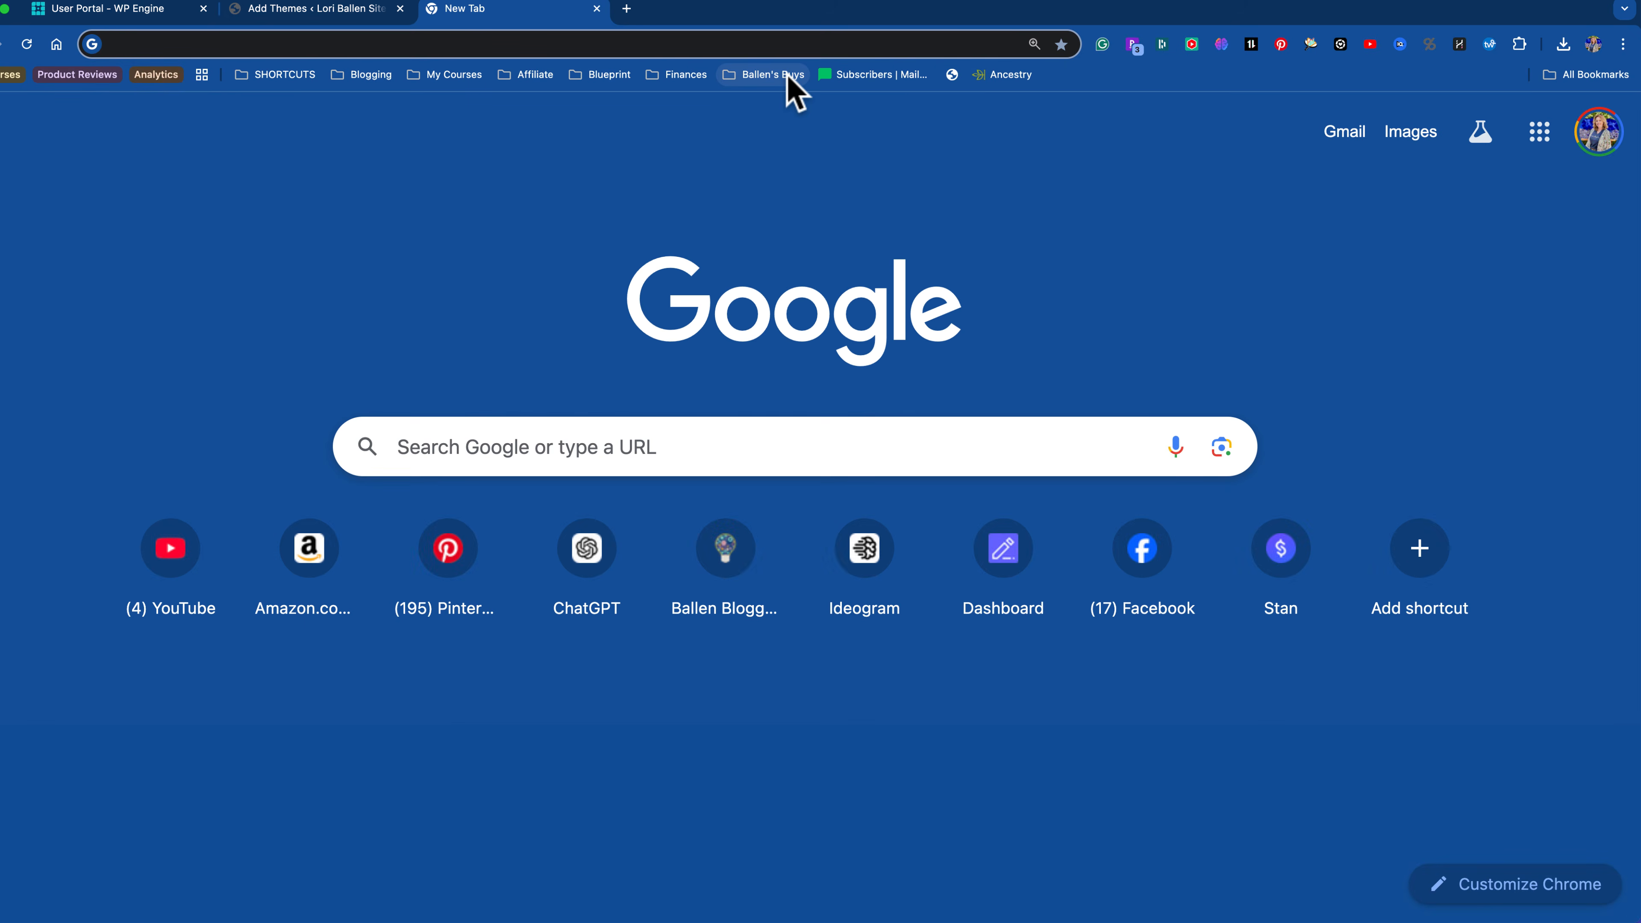
text(ballen)
key(Return)
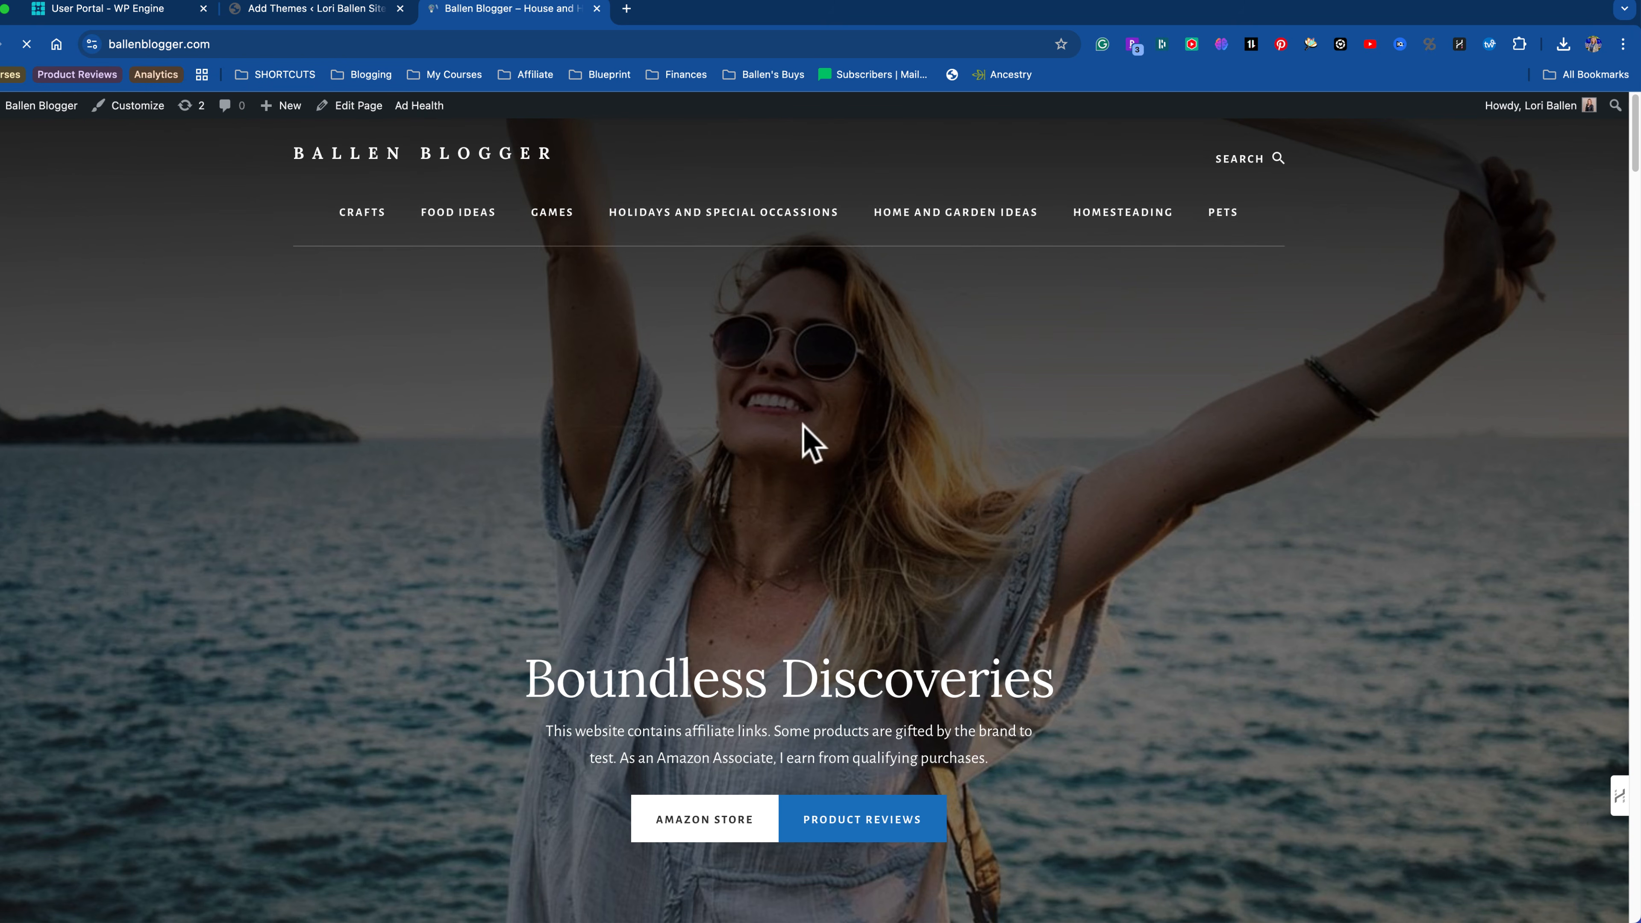
scroll(1108, 426, down, 15)
scroll(1108, 426, up, 15)
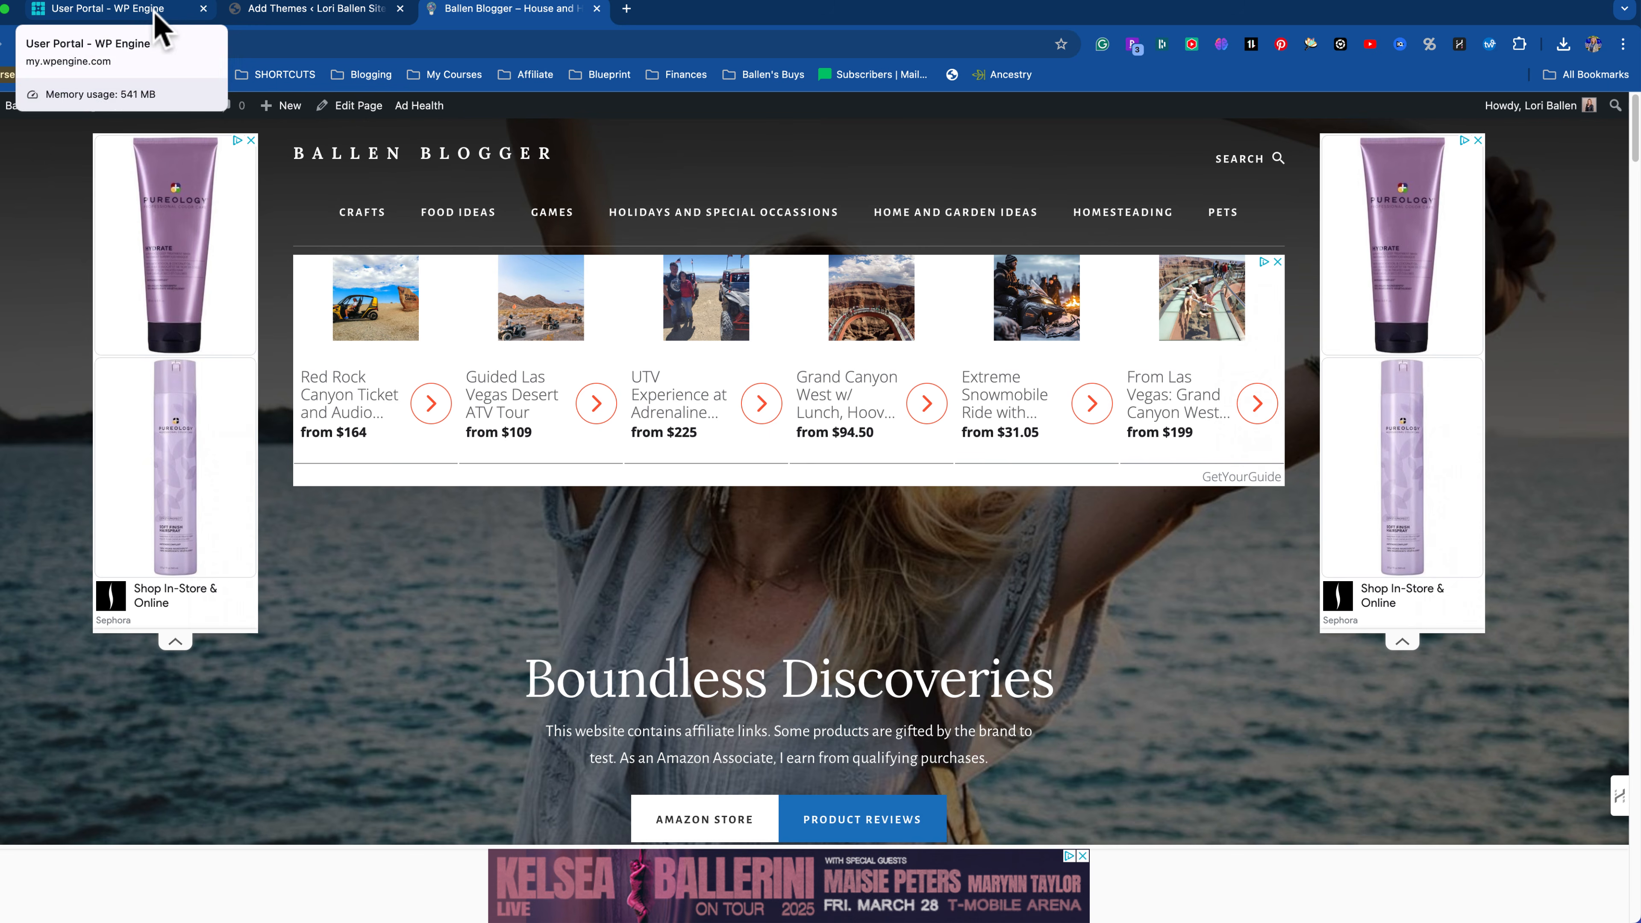
scroll(701, 717, down, 4)
scroll(701, 711, down, 6)
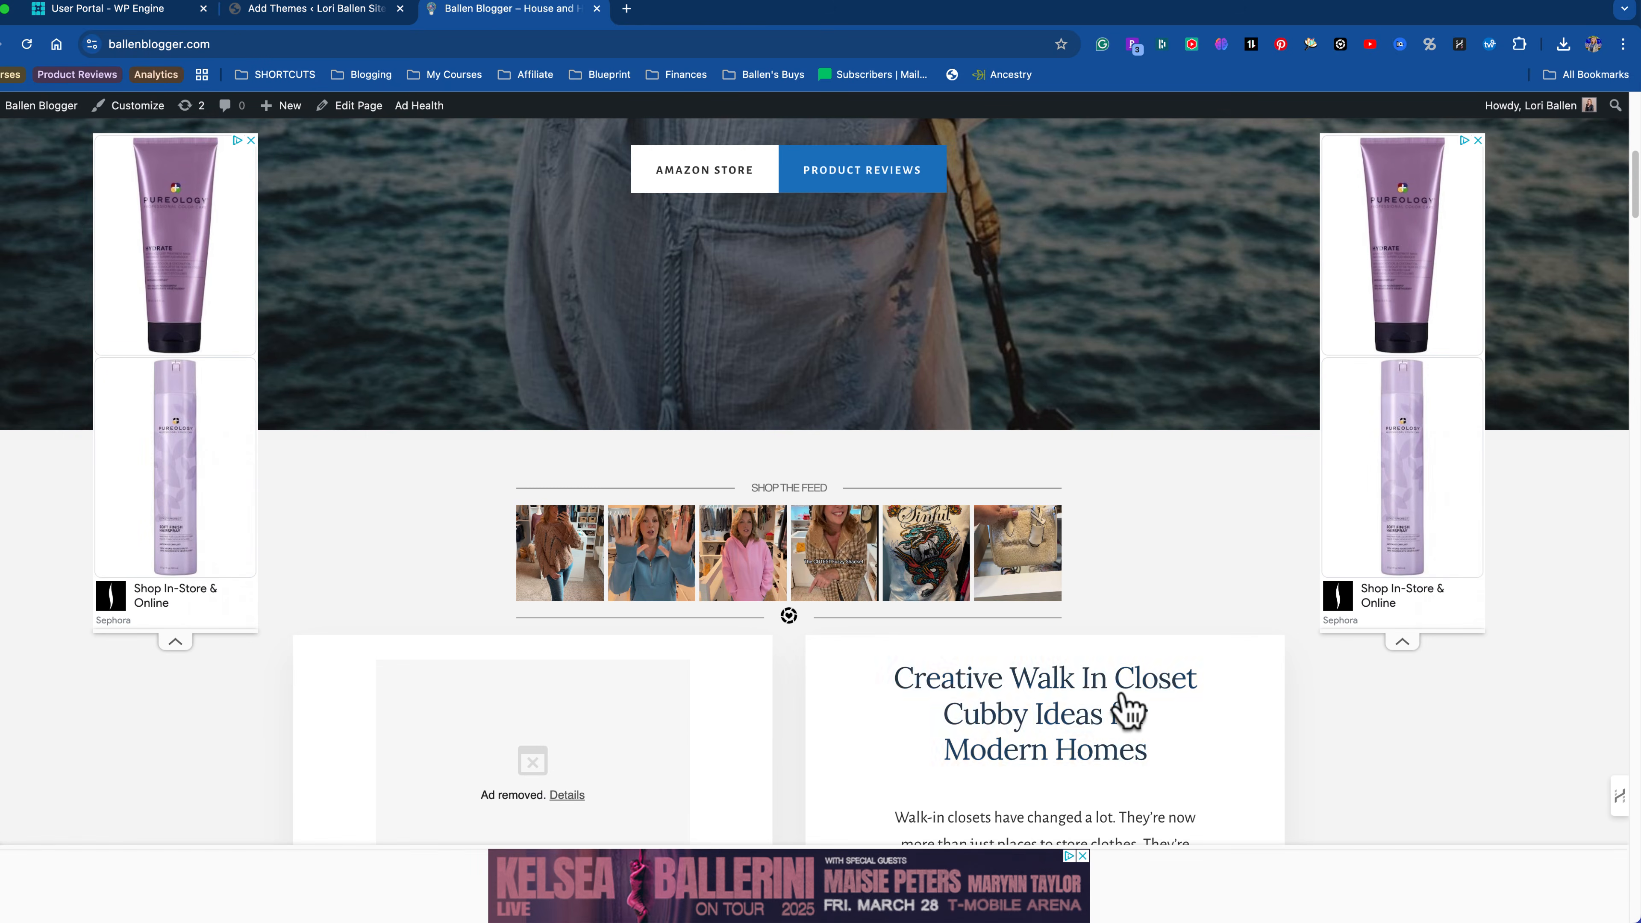
Step: Open the post "Creative Walk In Closet Cubby Ideas for Modern Homes", dismiss the ad, and examine the post's layout and sidebar
click(1143, 718)
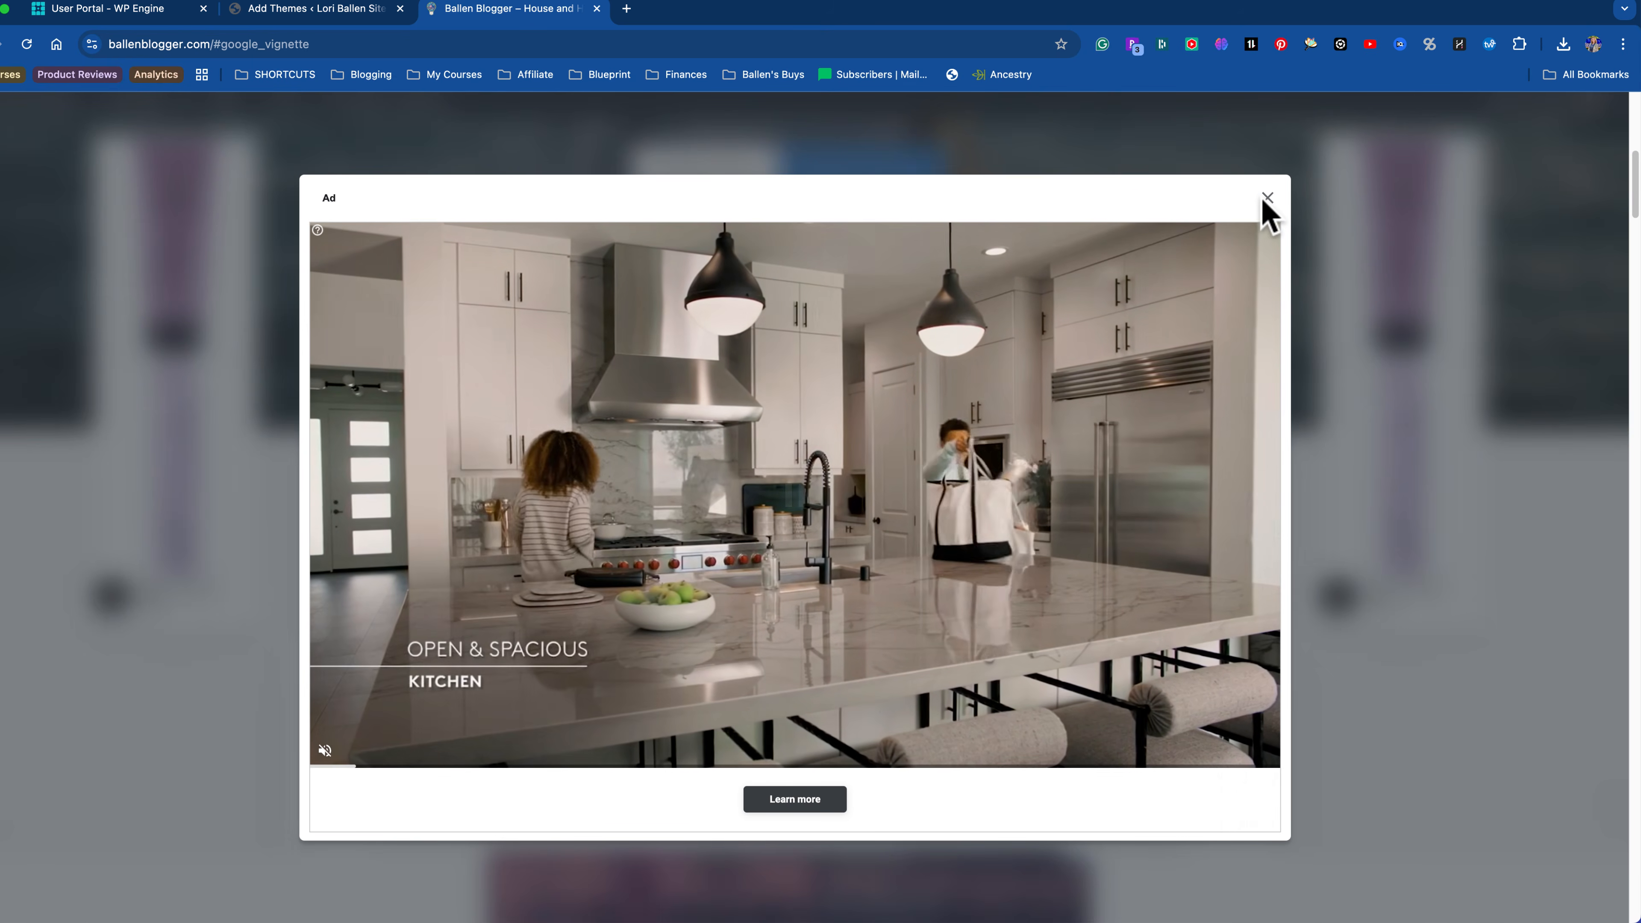
click(1266, 199)
scroll(1055, 531, down, 10)
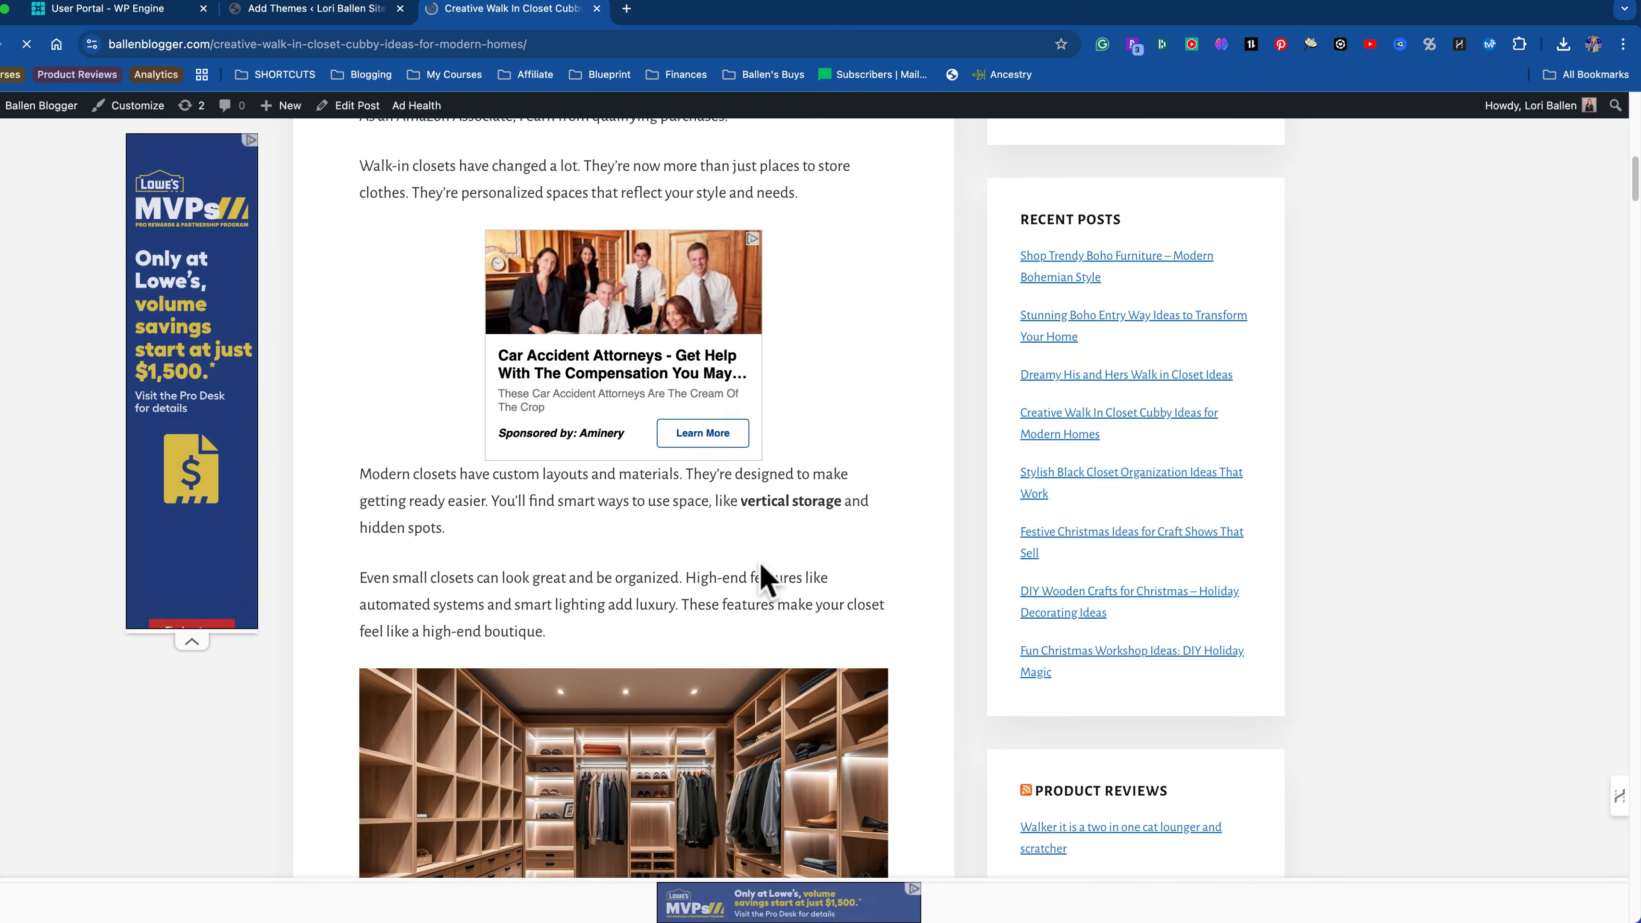
scroll(762, 575, down, 10)
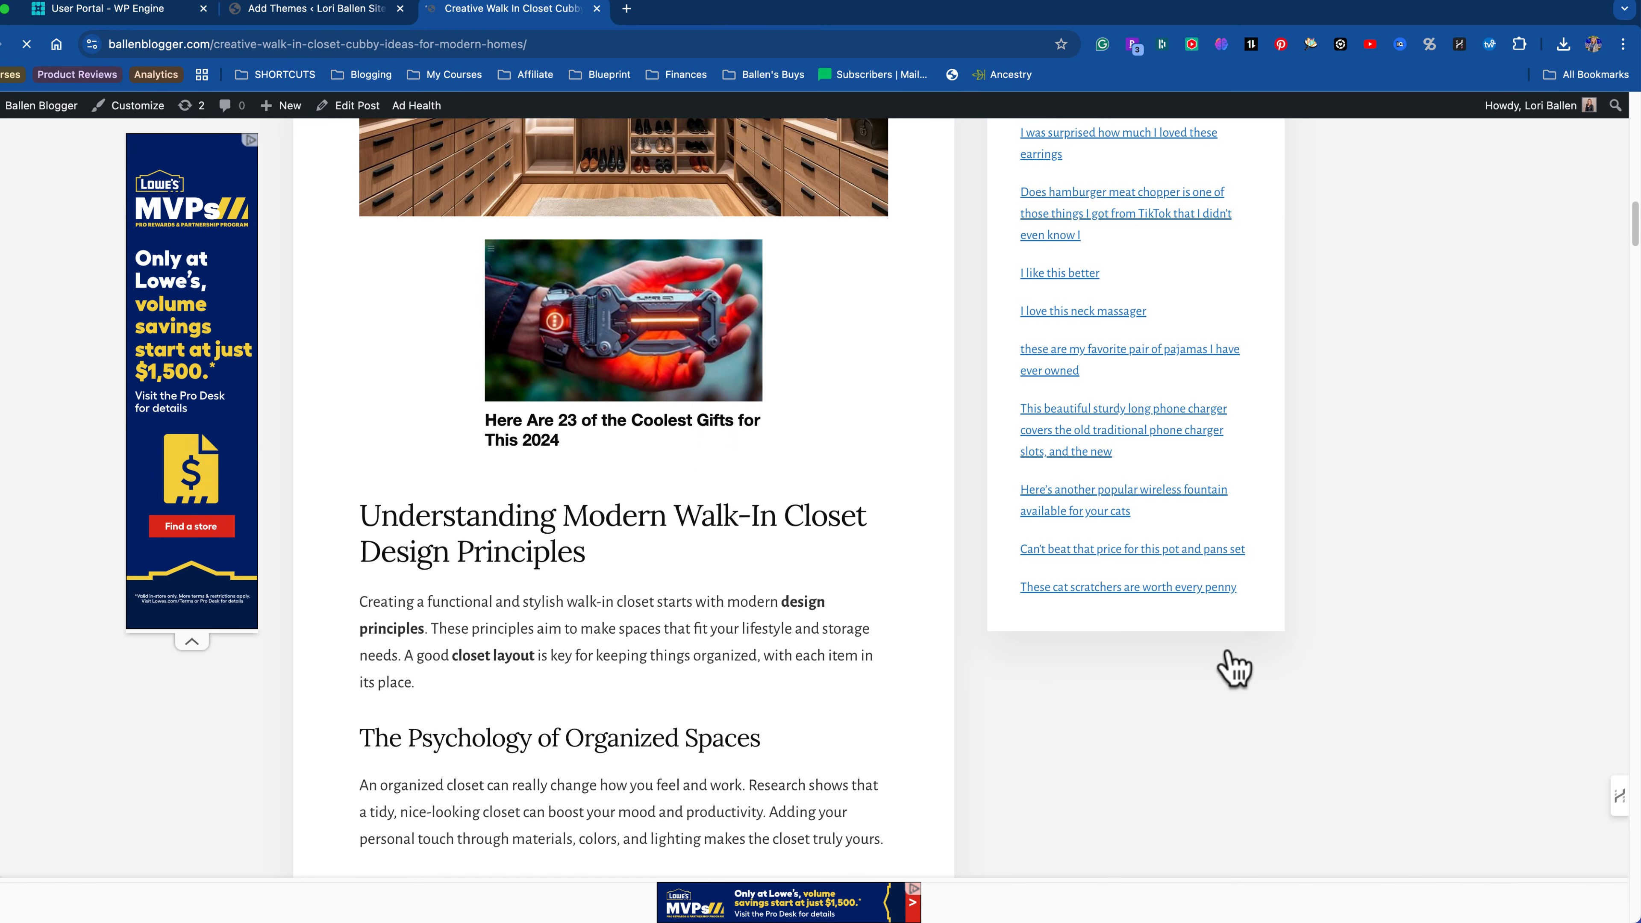
scroll(1234, 660, down, 10)
scroll(1235, 663, up, 20)
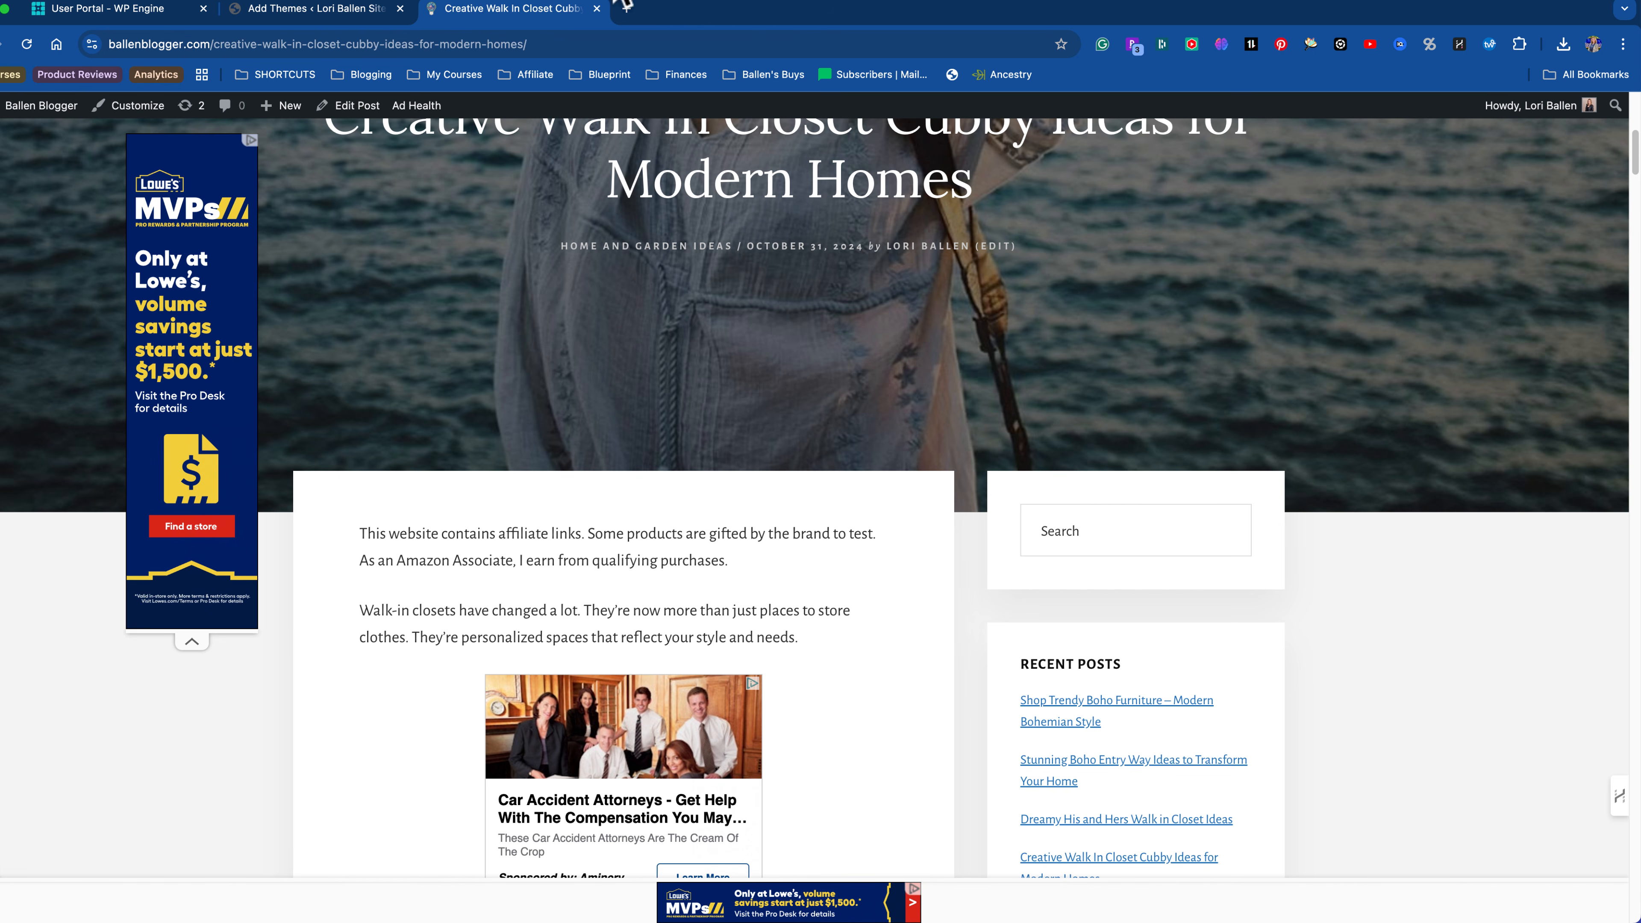
Step: Switch to the WP Engine User Portal's Themes page and look through the available Genesis theme packages
click(338, 9)
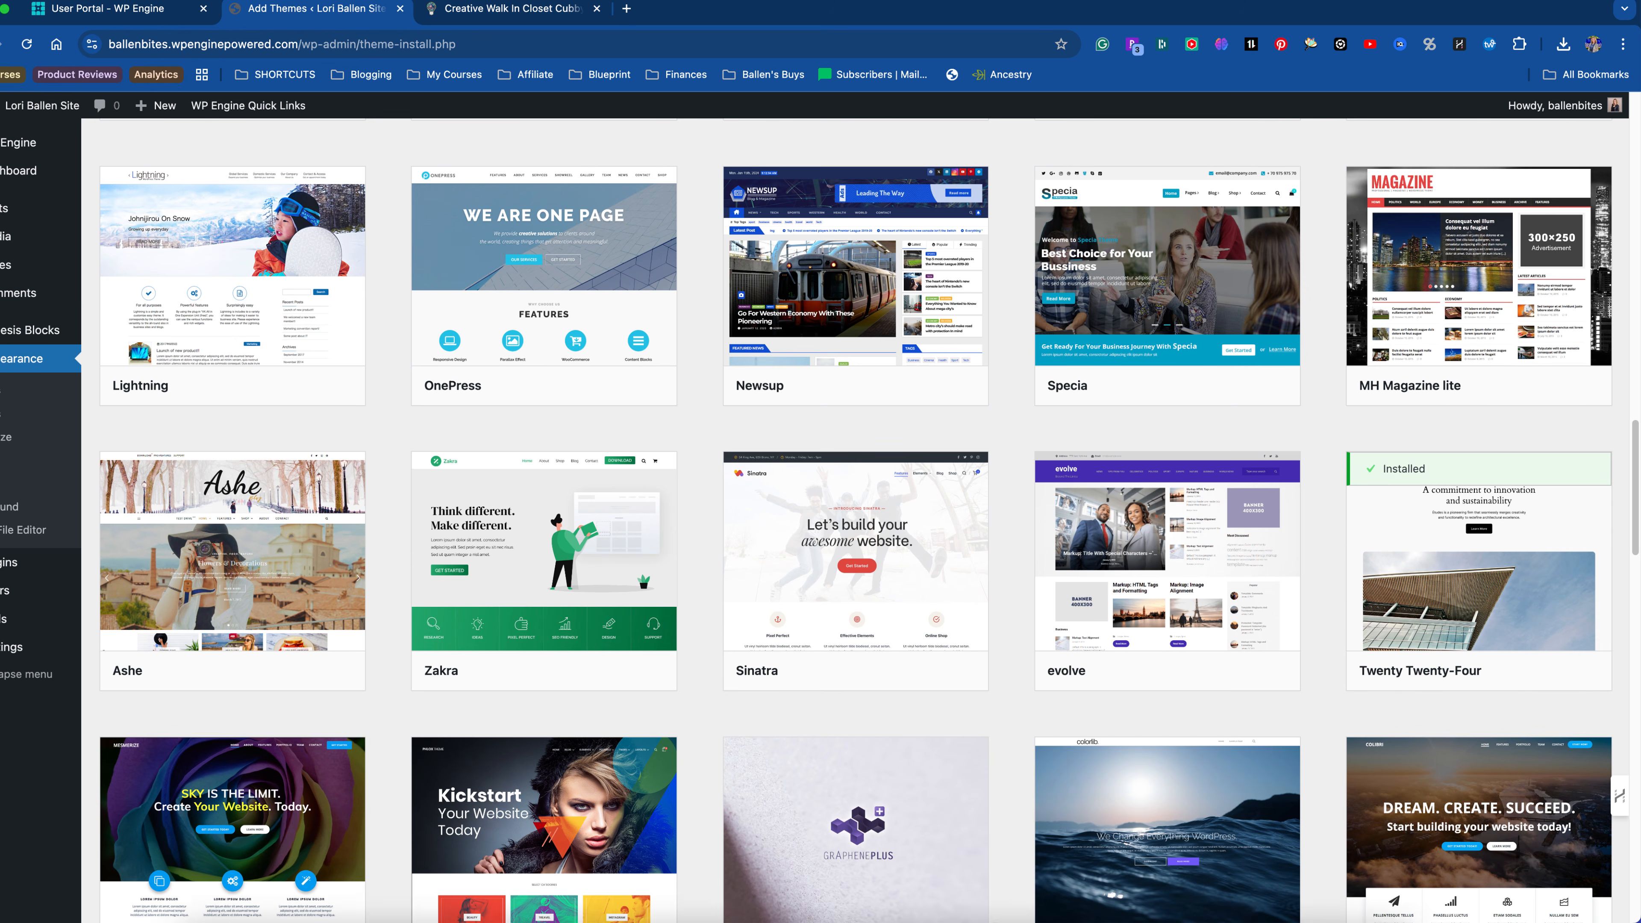
mouse_move(1174, 912)
click(1110, 900)
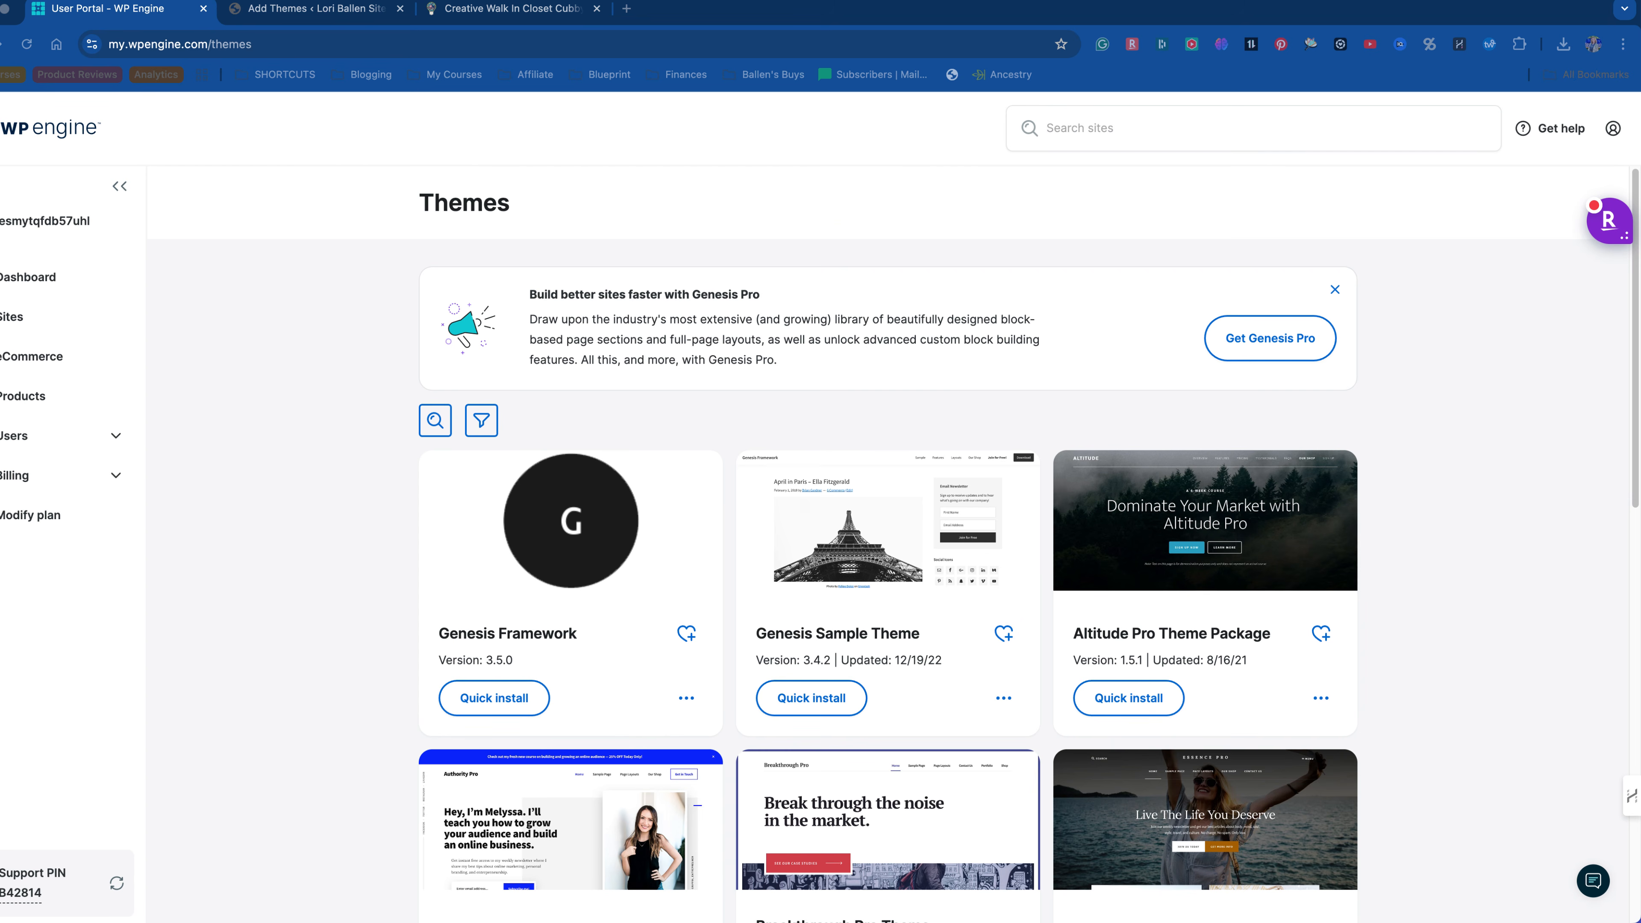
click(1492, 695)
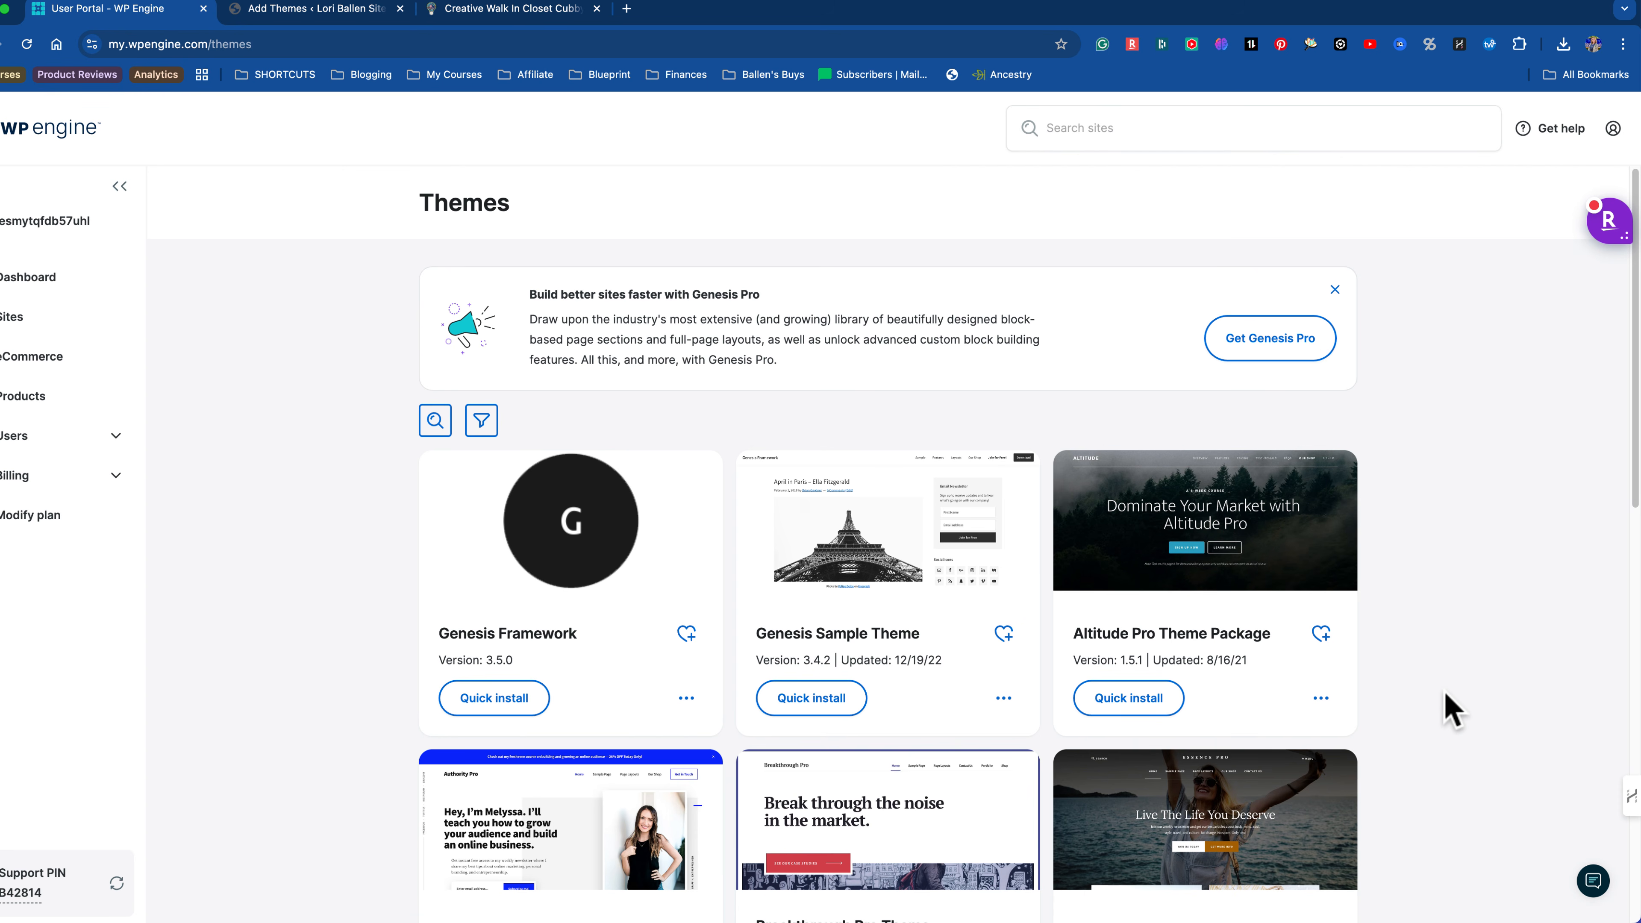
scroll(1011, 612, down, 6)
scroll(1011, 623, up, 3)
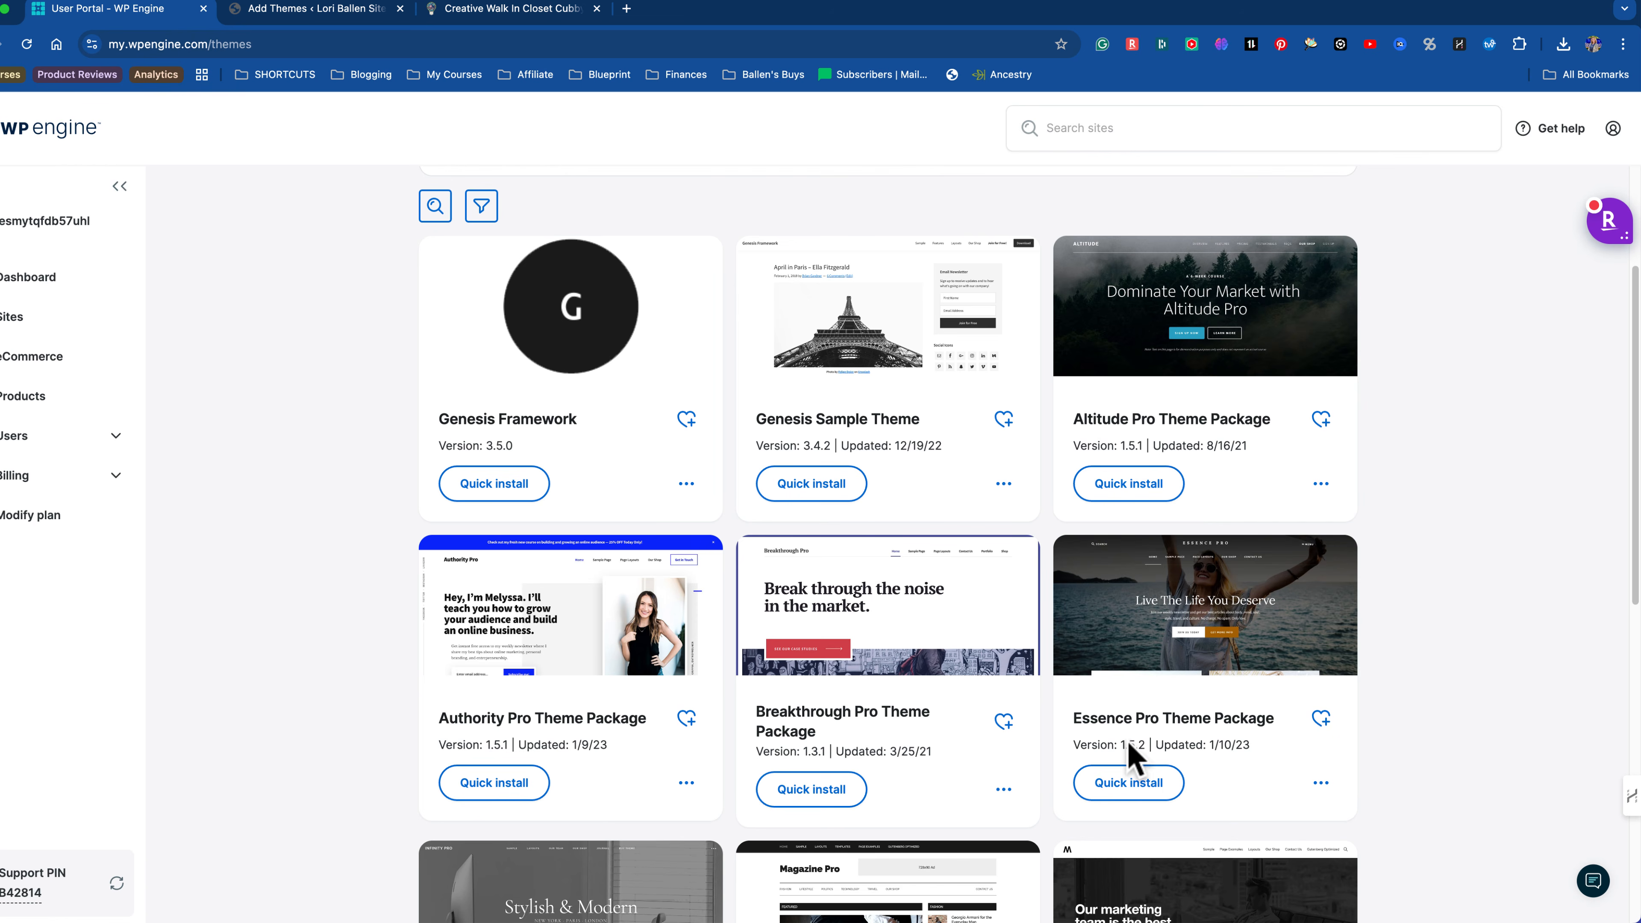
scroll(1131, 753, down, 5)
scroll(1128, 753, down, 5)
scroll(1295, 732, up, 2)
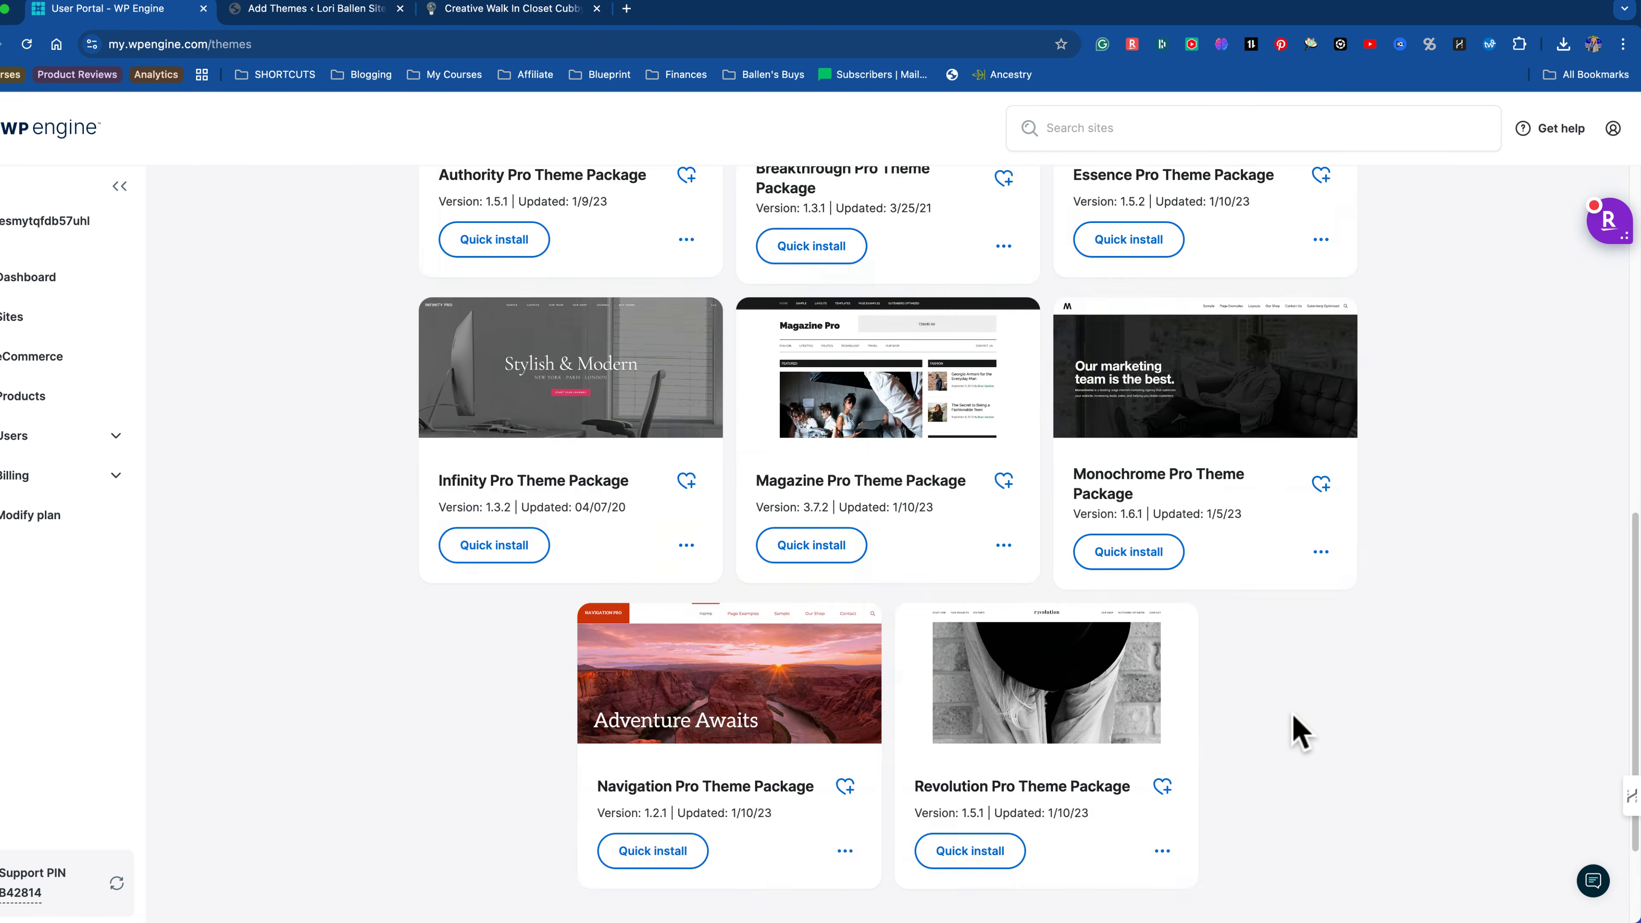
scroll(1299, 731, up, 10)
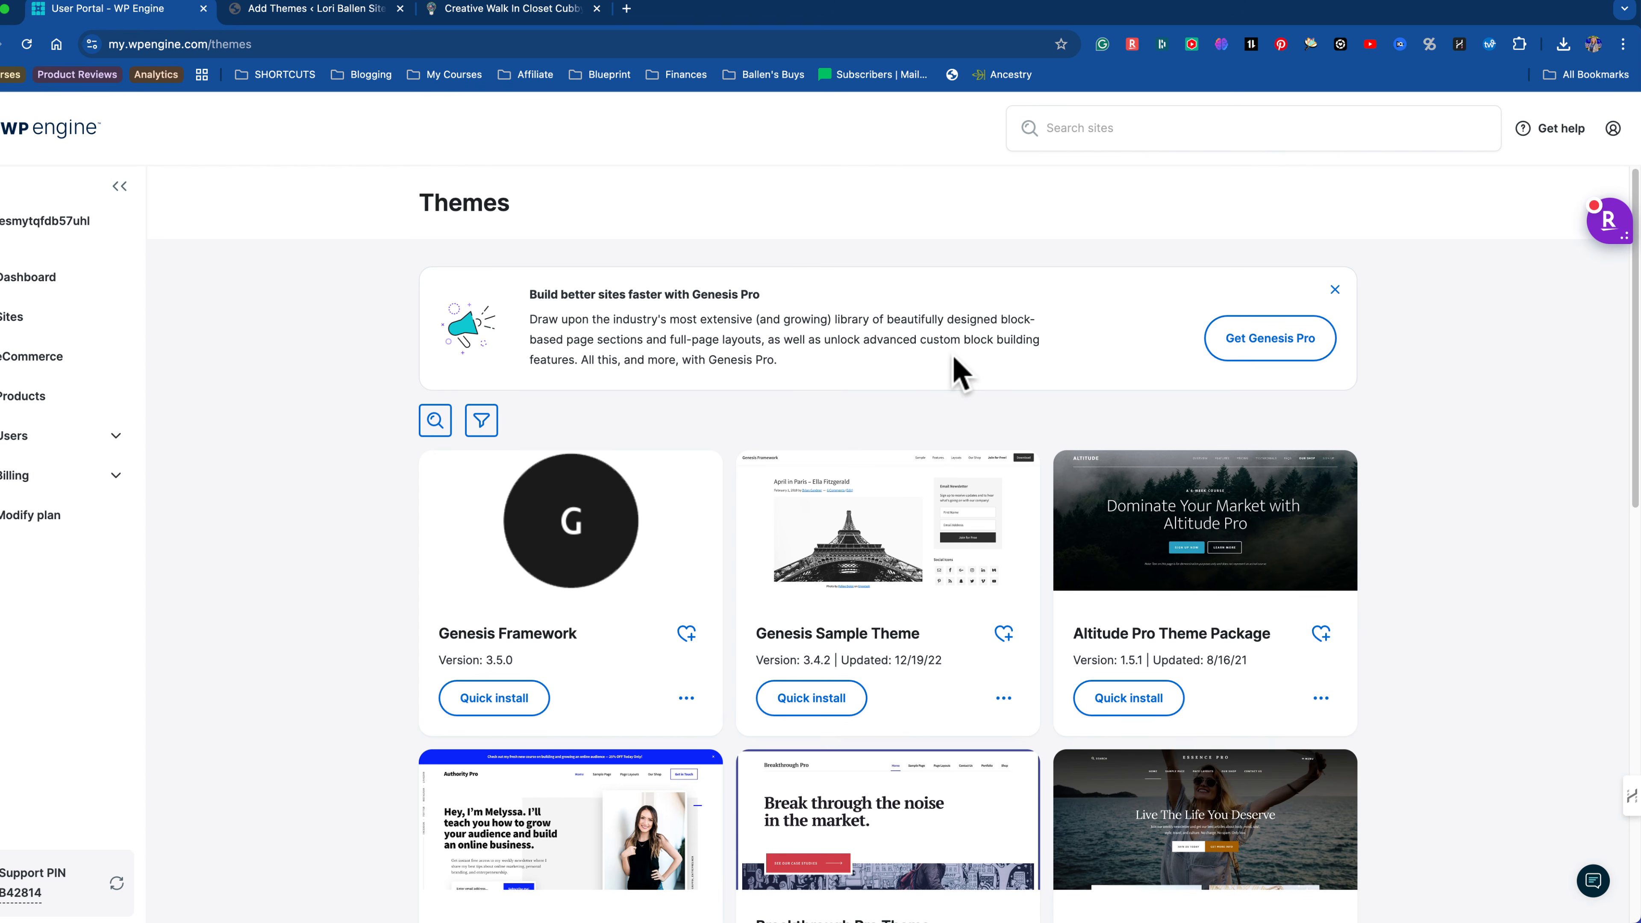
Step: Install the Genesis Framework theme on the ballenbites environment and close the confirmation
scroll(924, 382, down, 3)
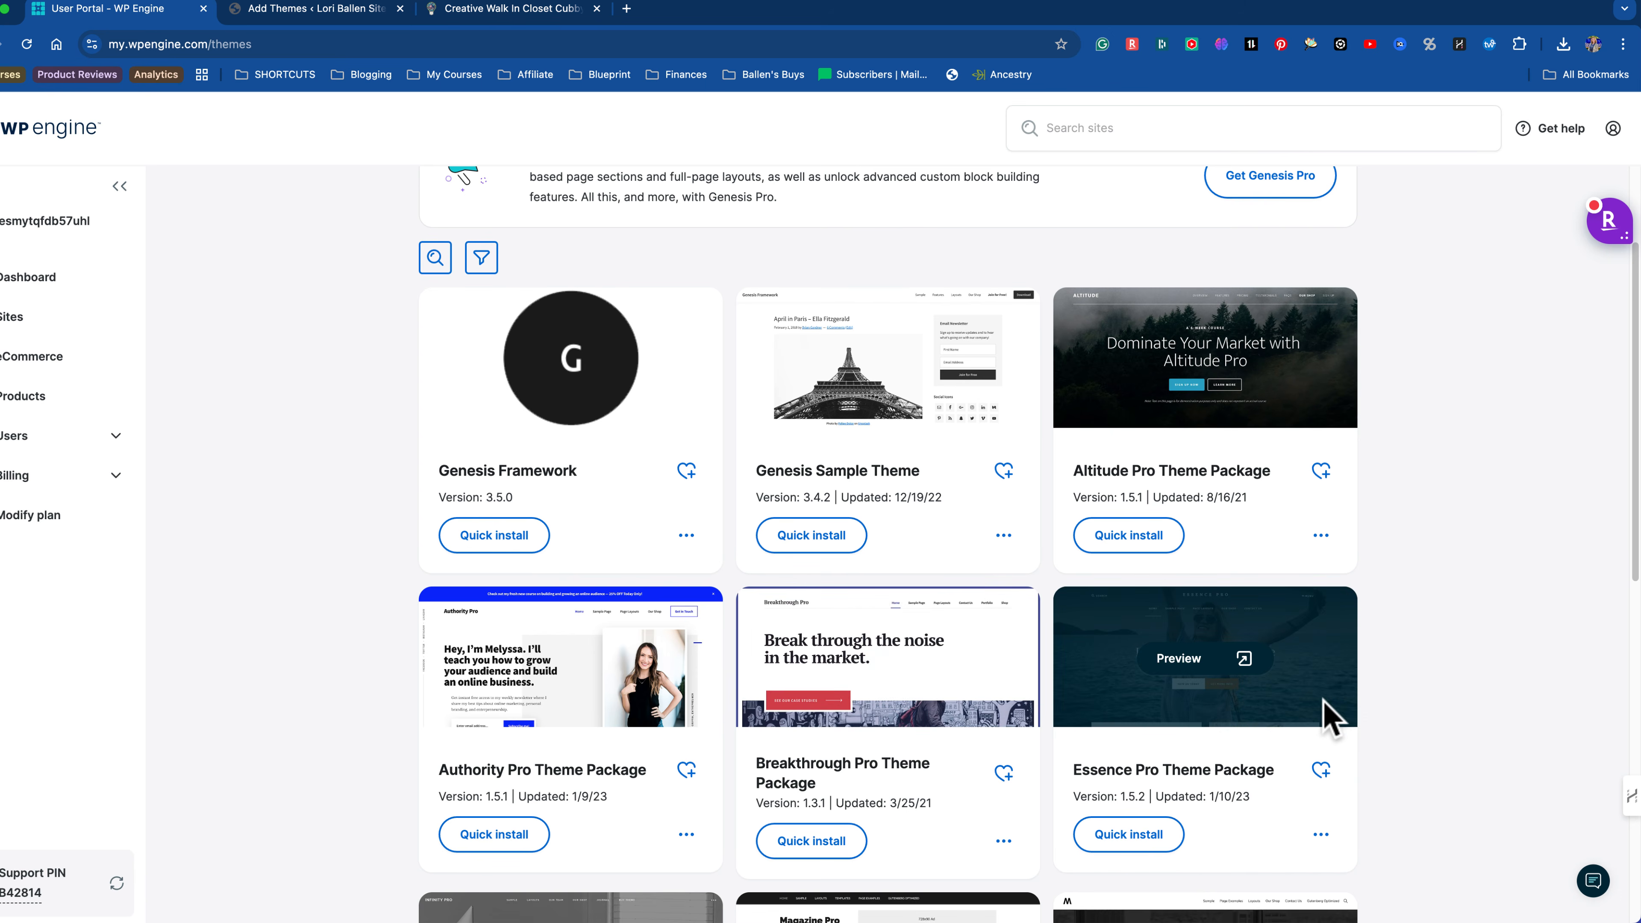
scroll(1318, 698, down, 2)
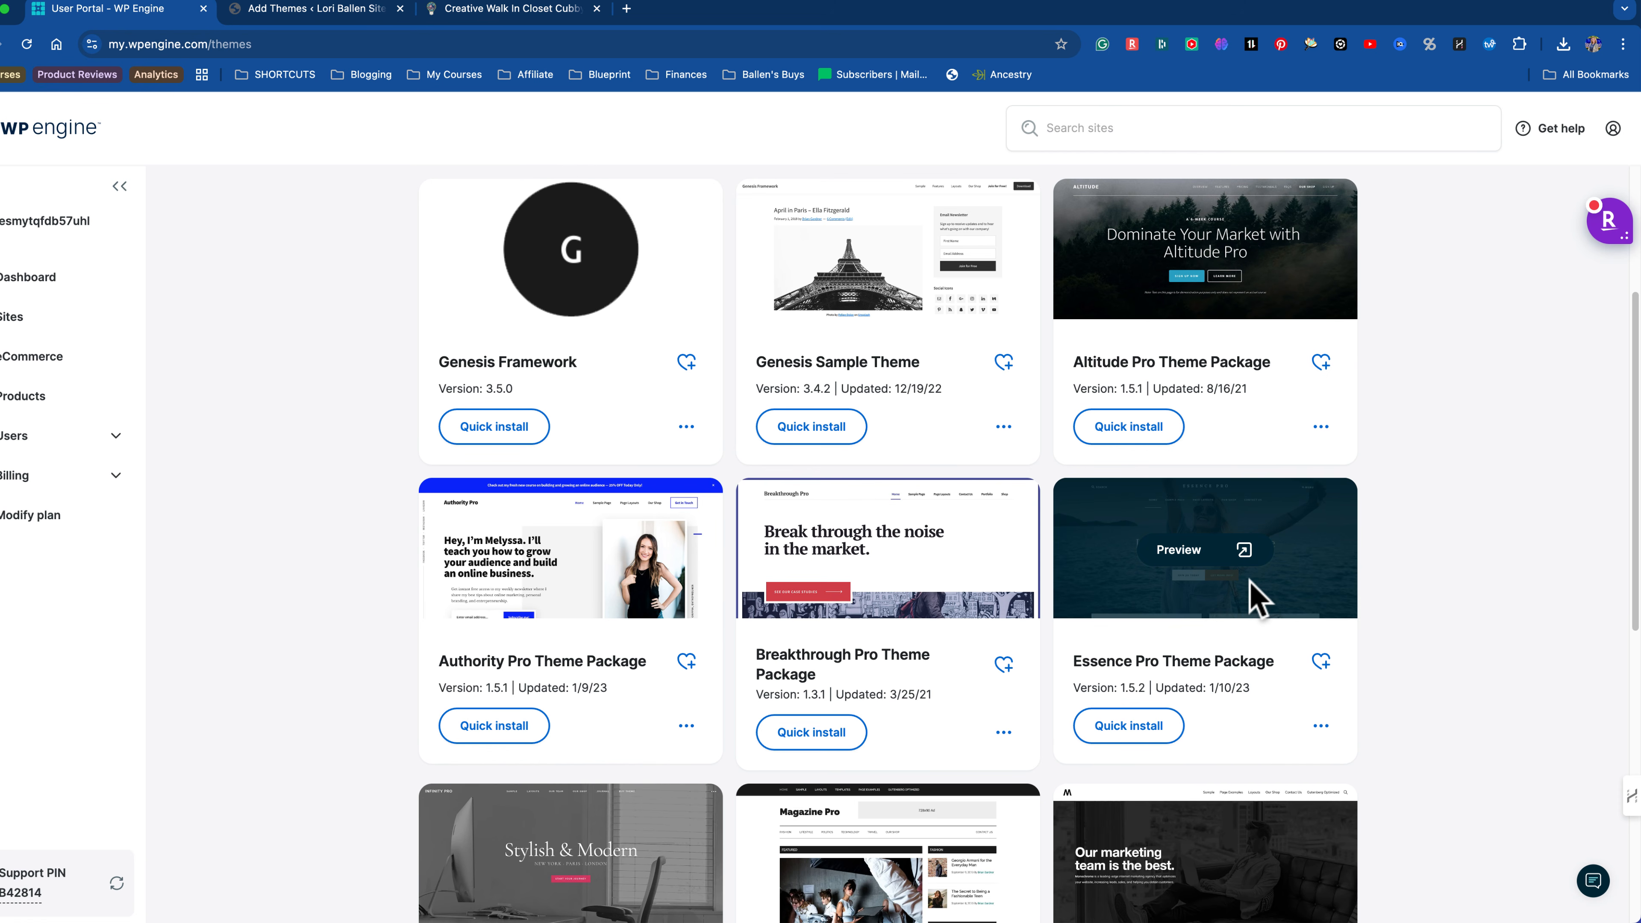
scroll(1322, 623, down, 2)
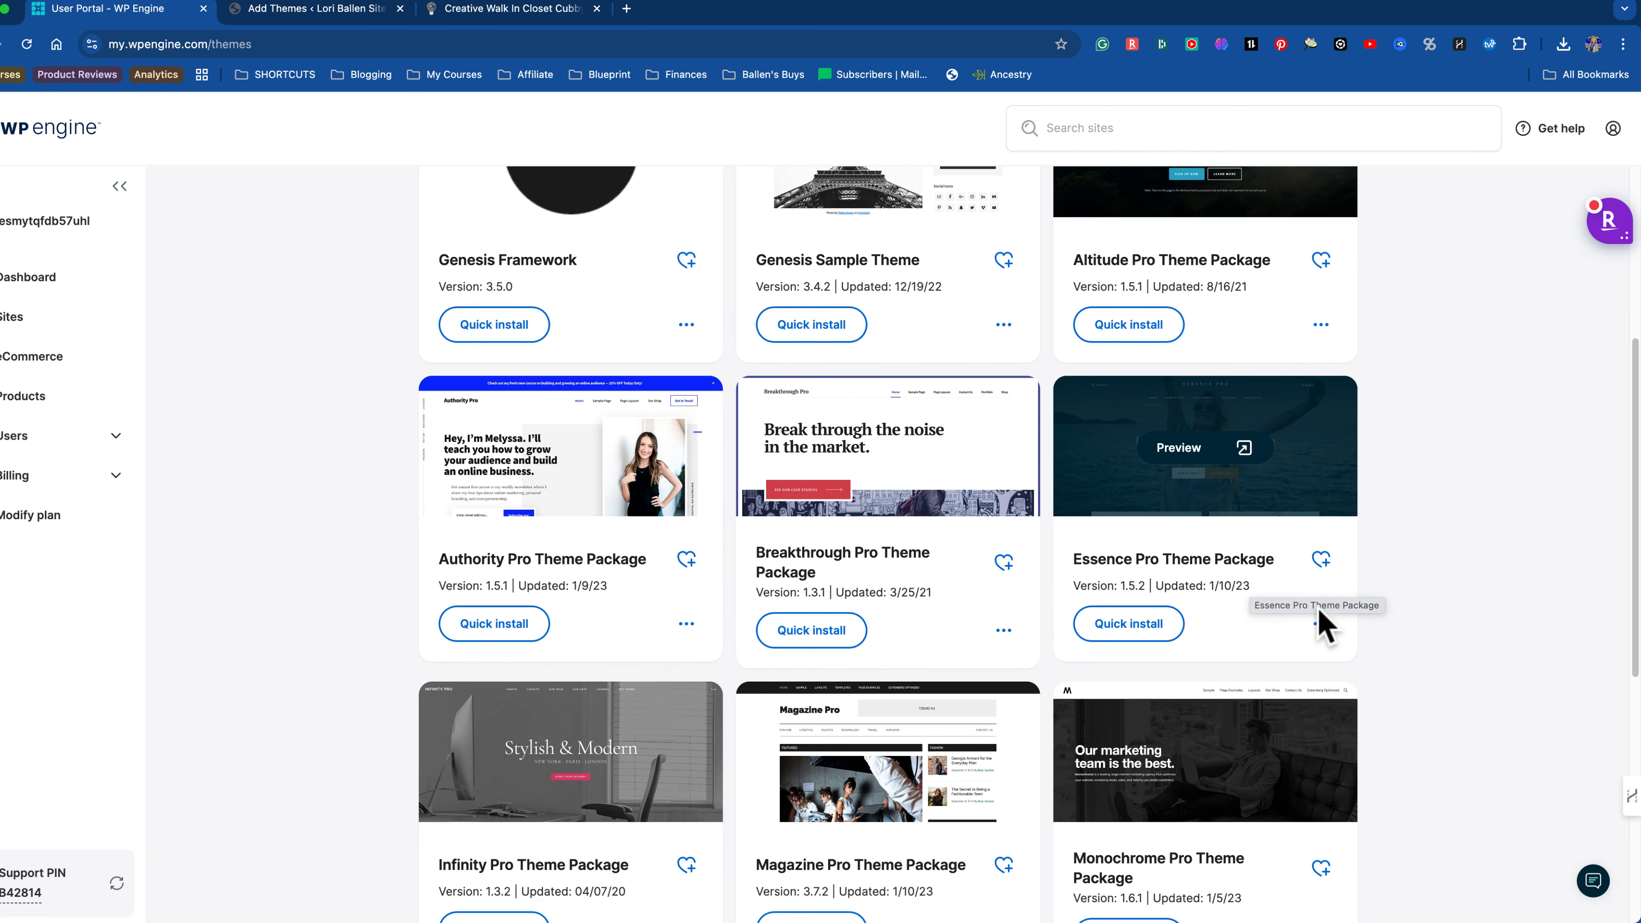
scroll(1321, 620, up, 5)
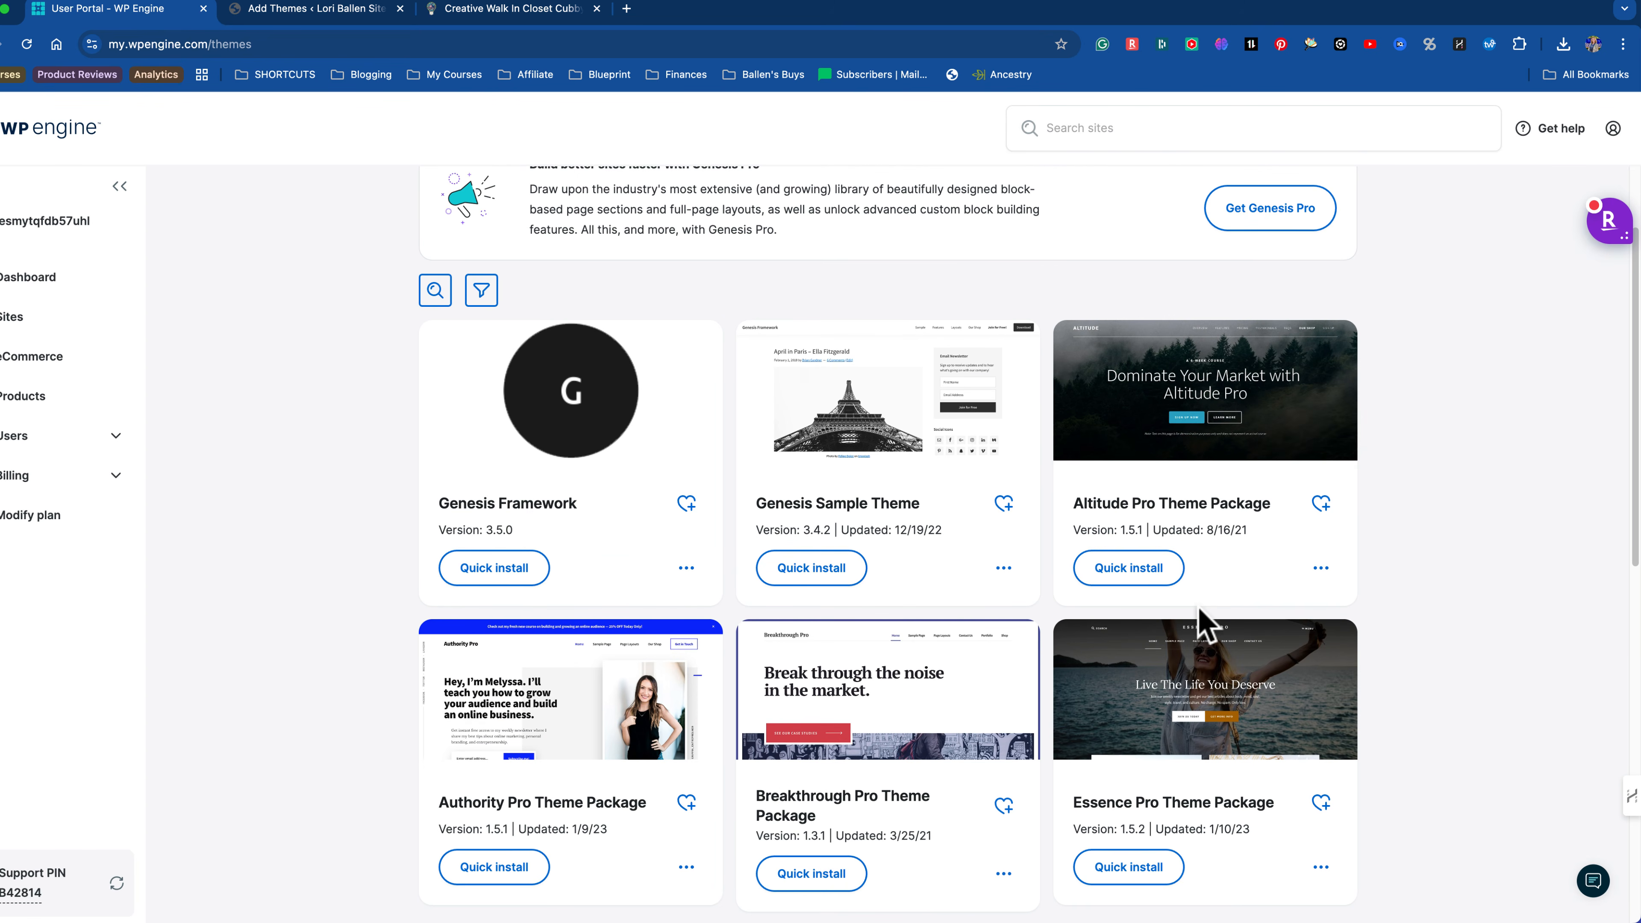
click(498, 572)
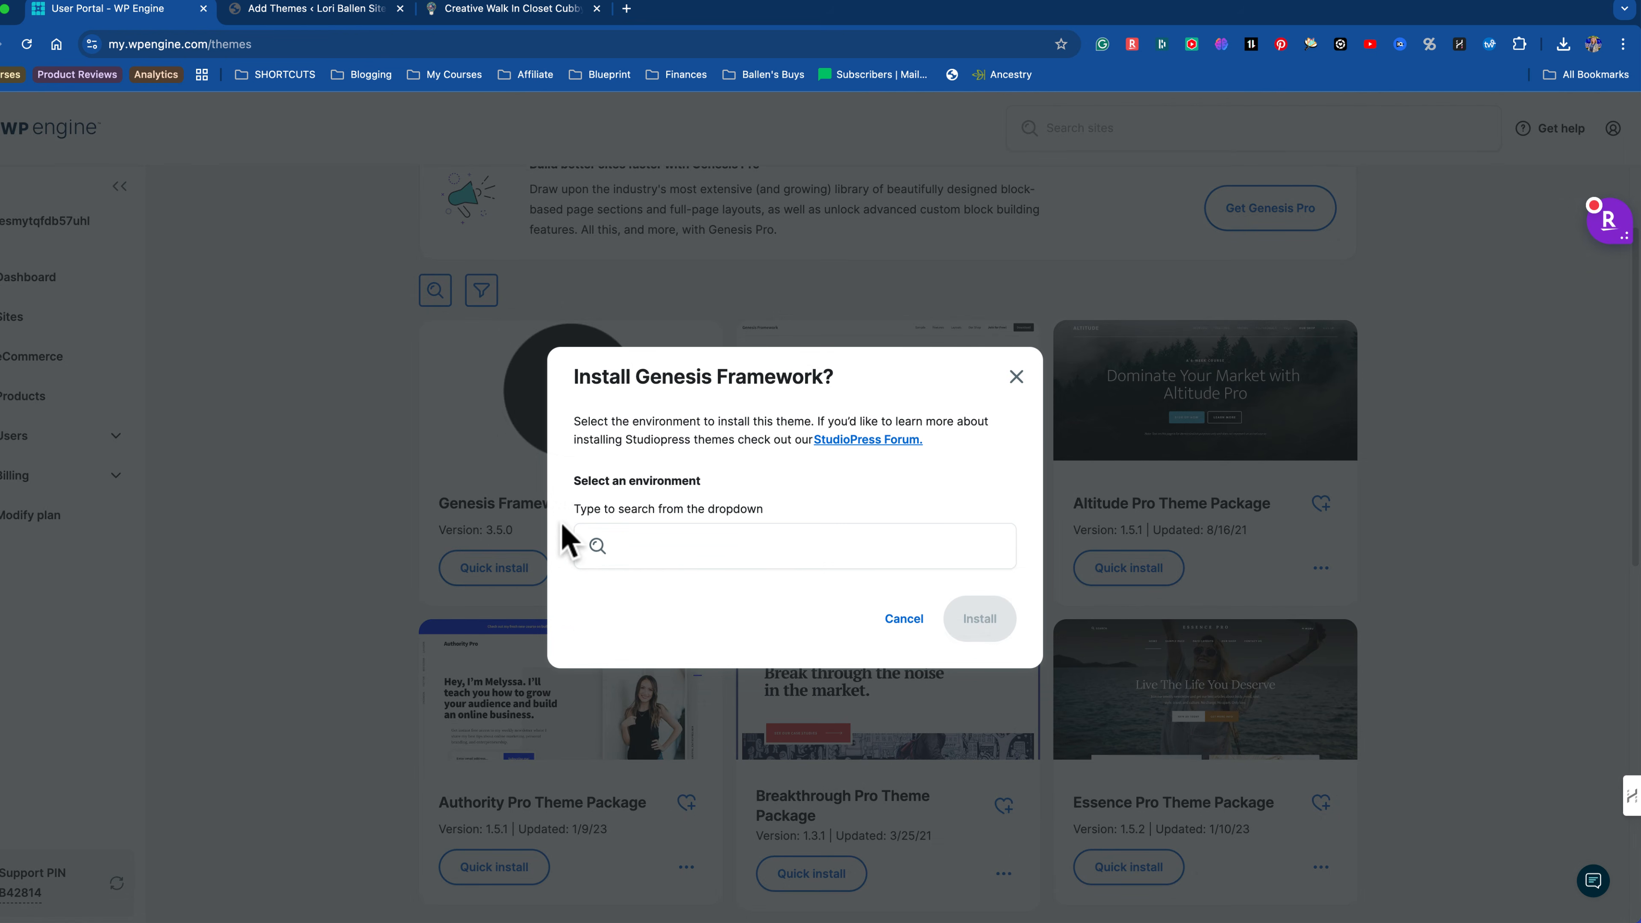
click(673, 530)
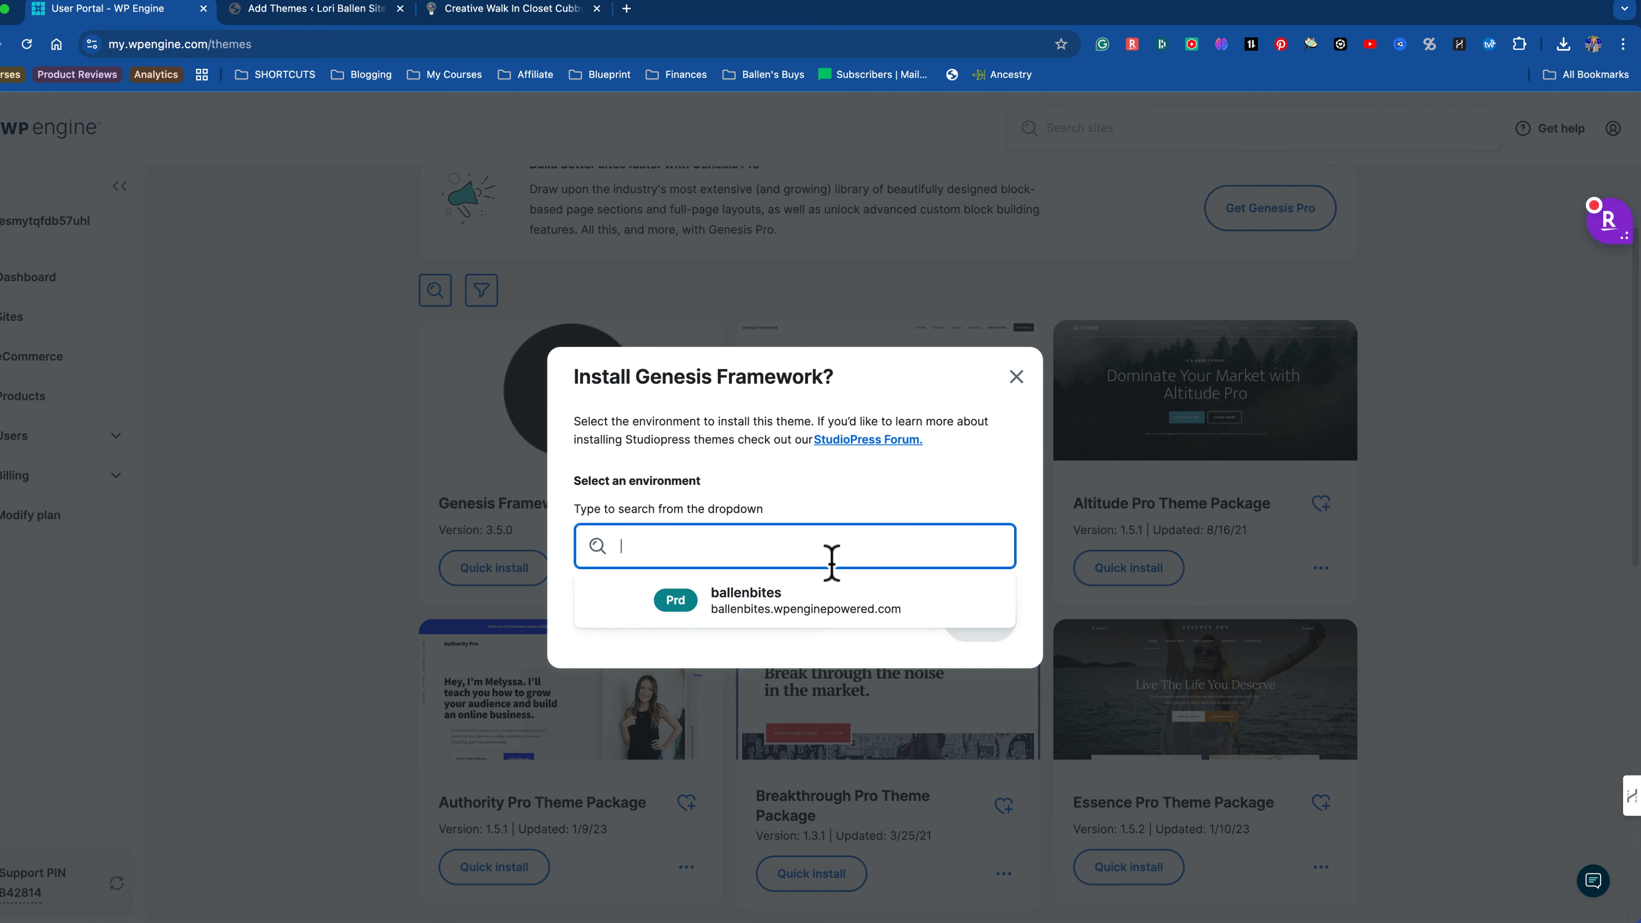
click(807, 608)
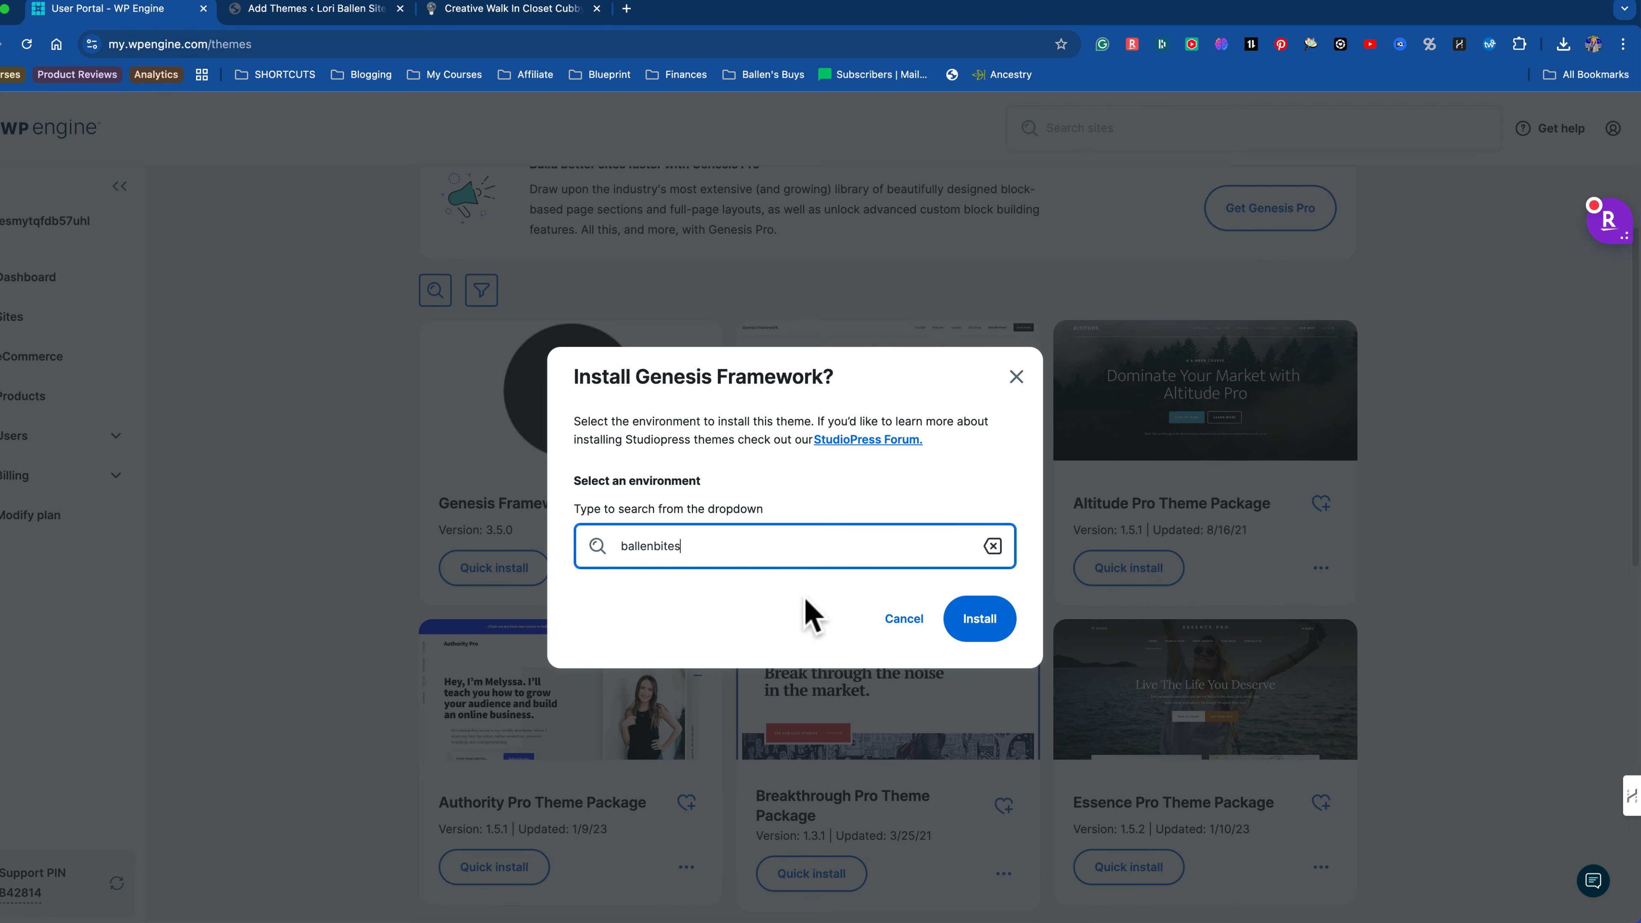
click(985, 625)
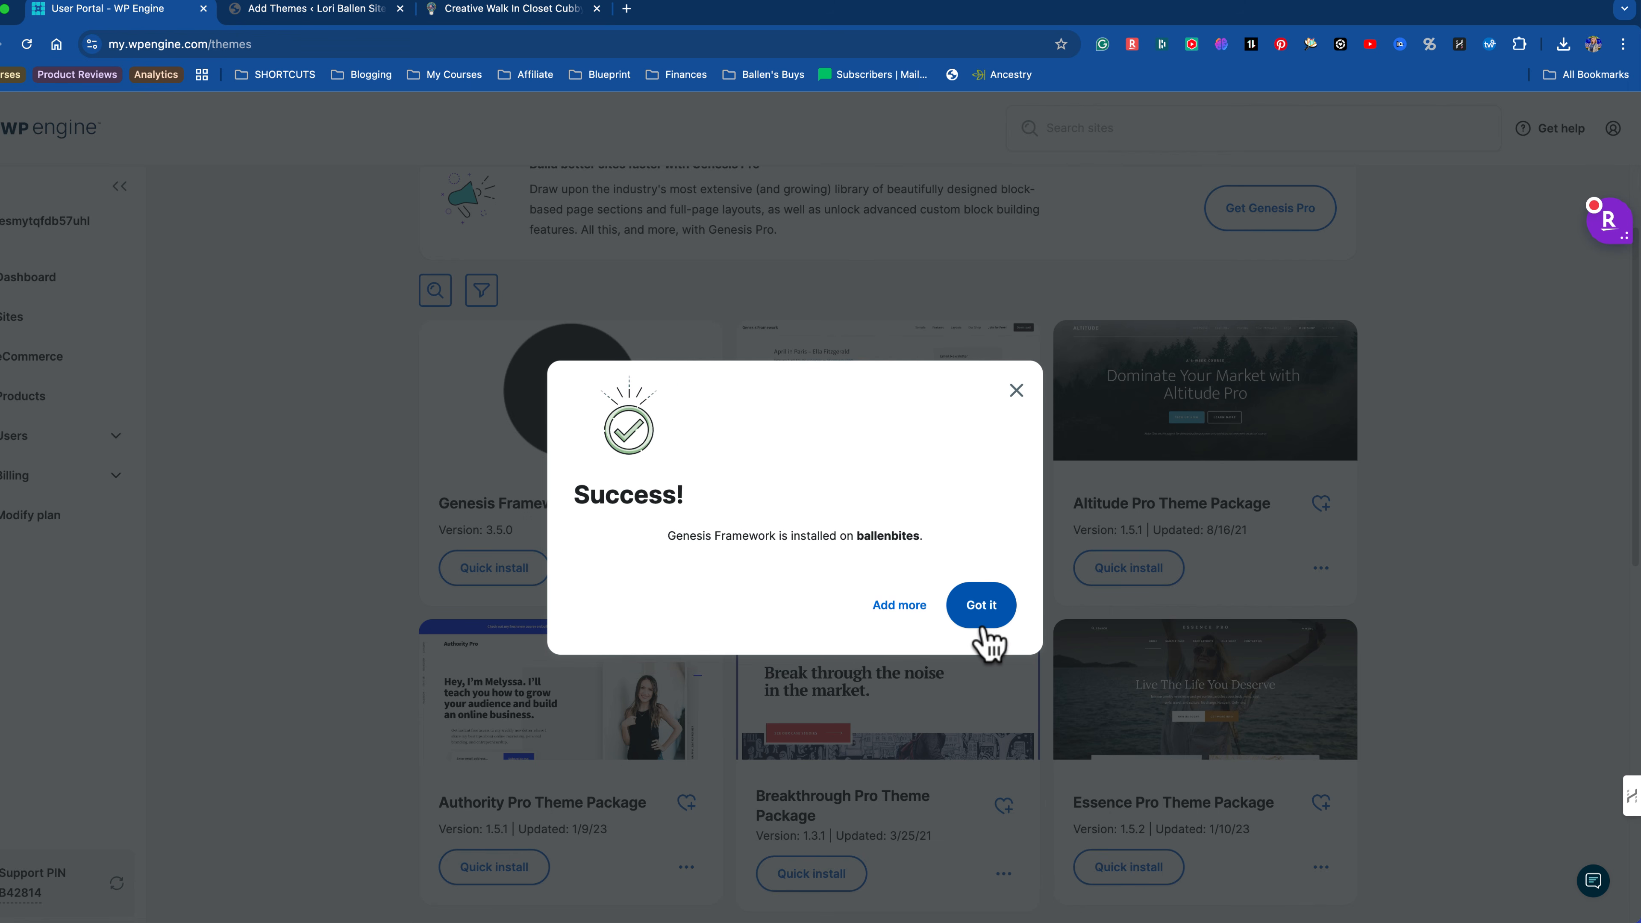
click(976, 617)
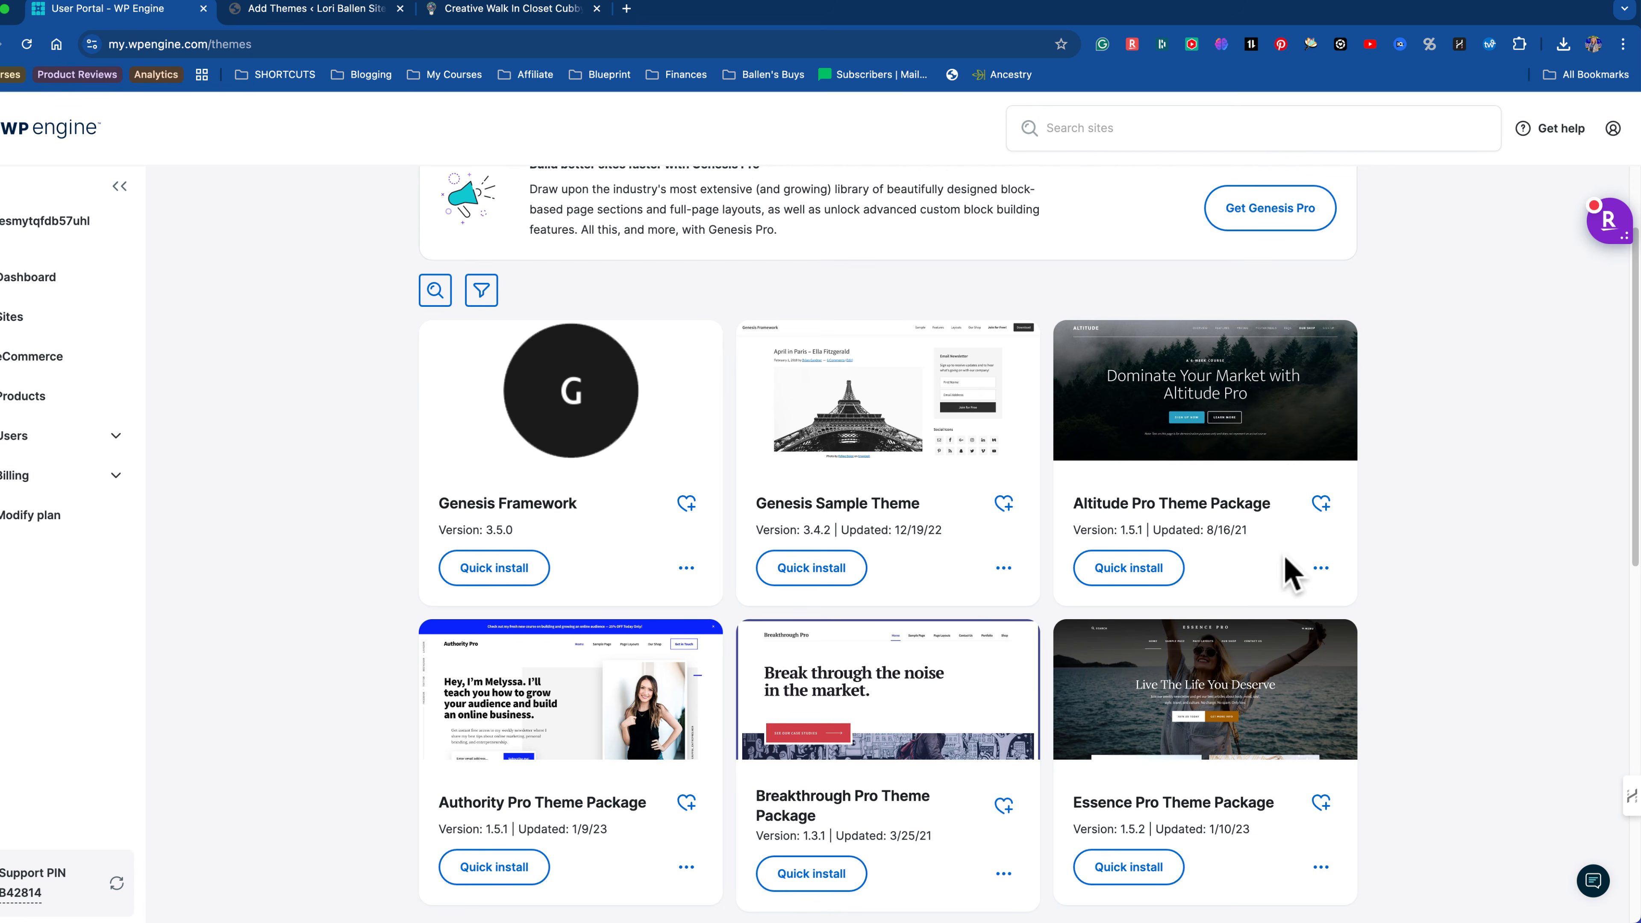
Step: Install the Essence Pro Theme Package on the ballenbites environment and close the confirmation
scroll(1560, 533, down, 3)
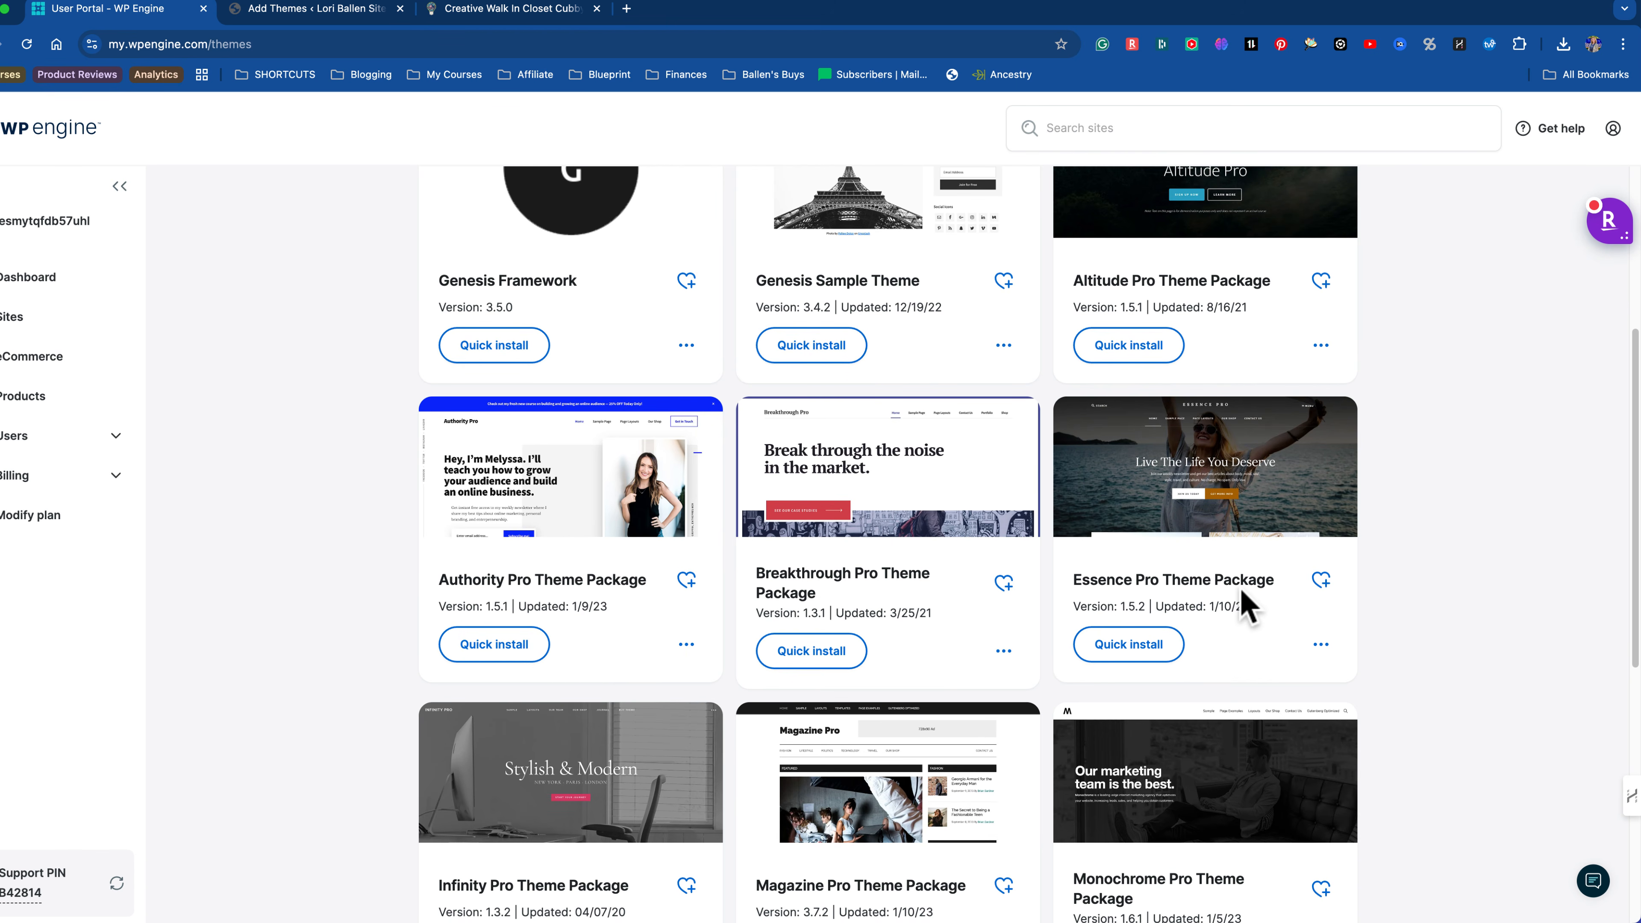
scroll(1243, 602, down, 3)
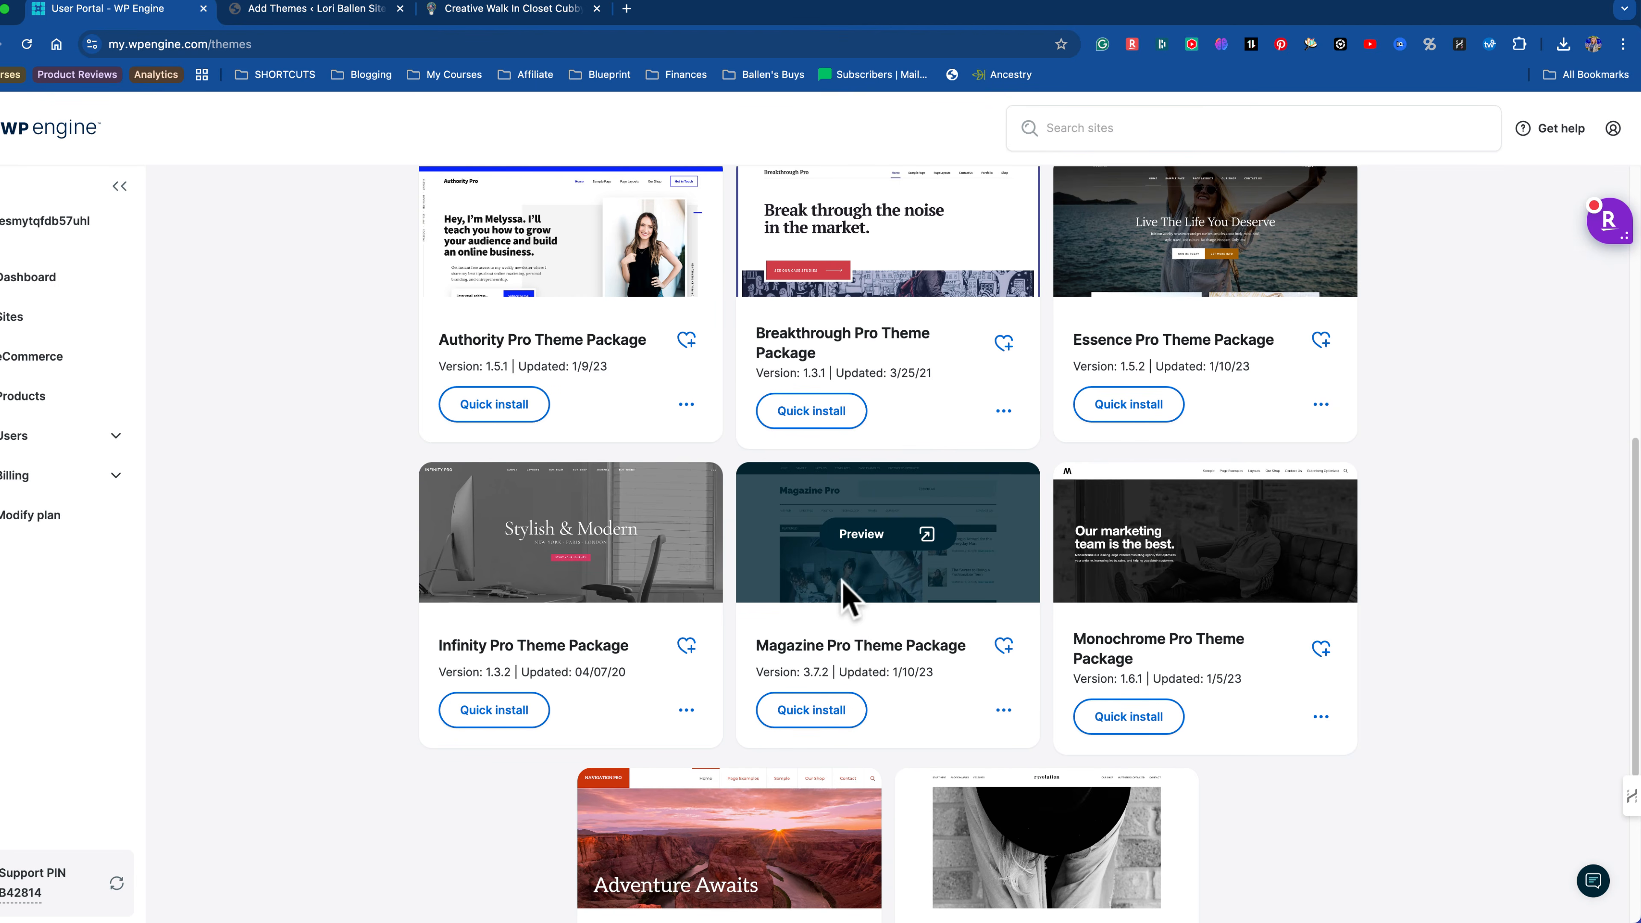
scroll(1257, 753, up, 8)
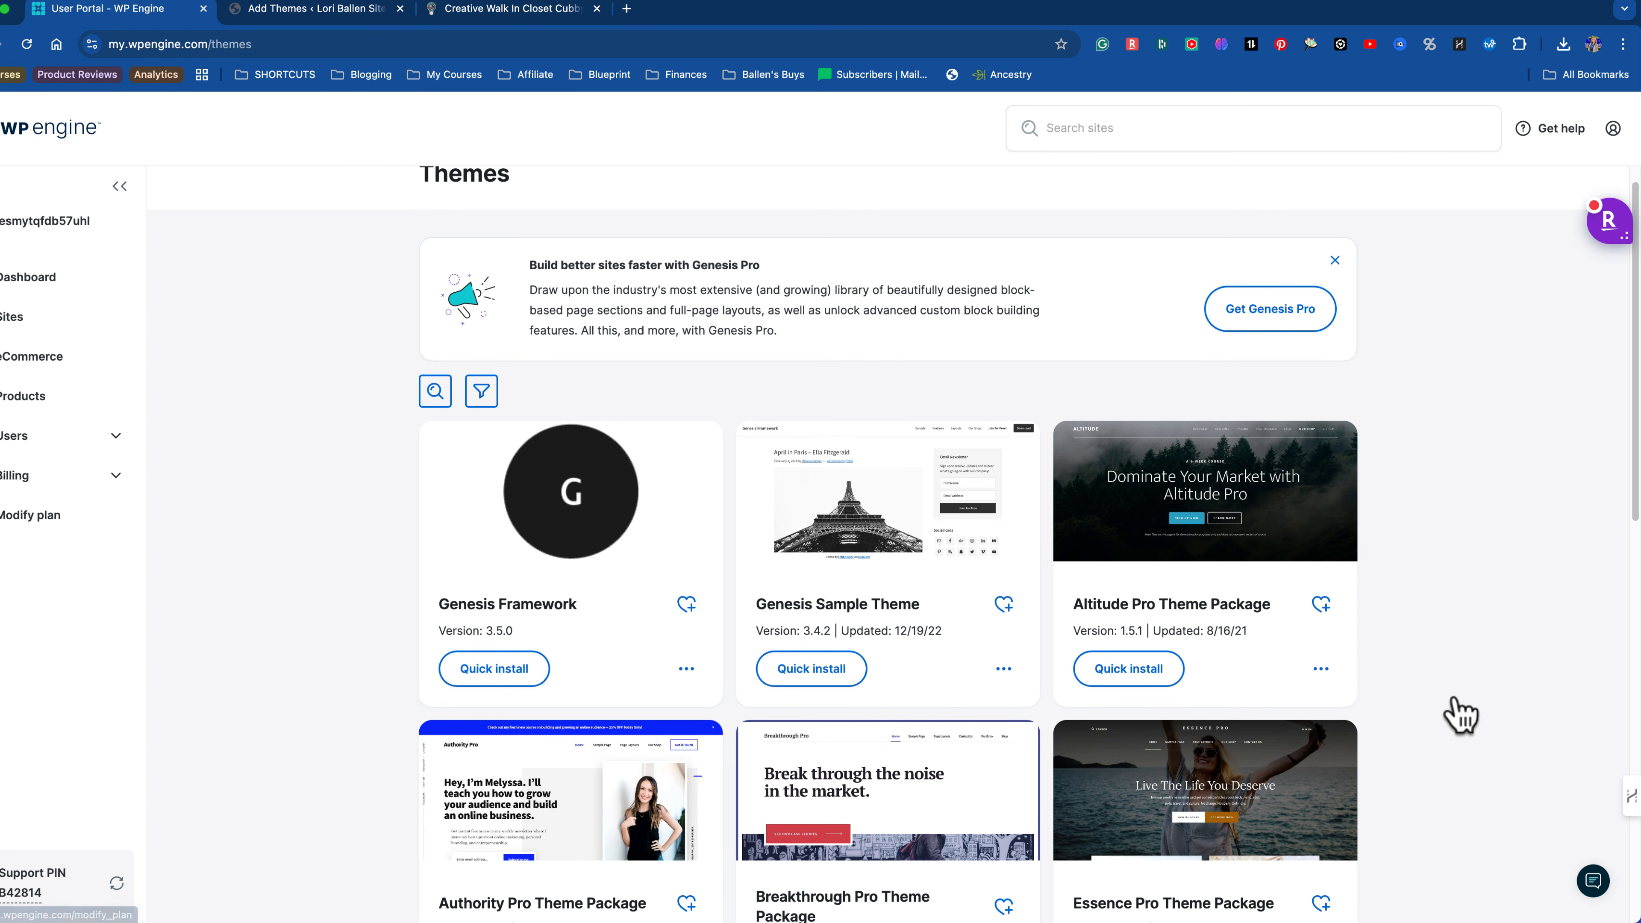
scroll(1456, 714, down, 3)
scroll(1467, 711, down, 2)
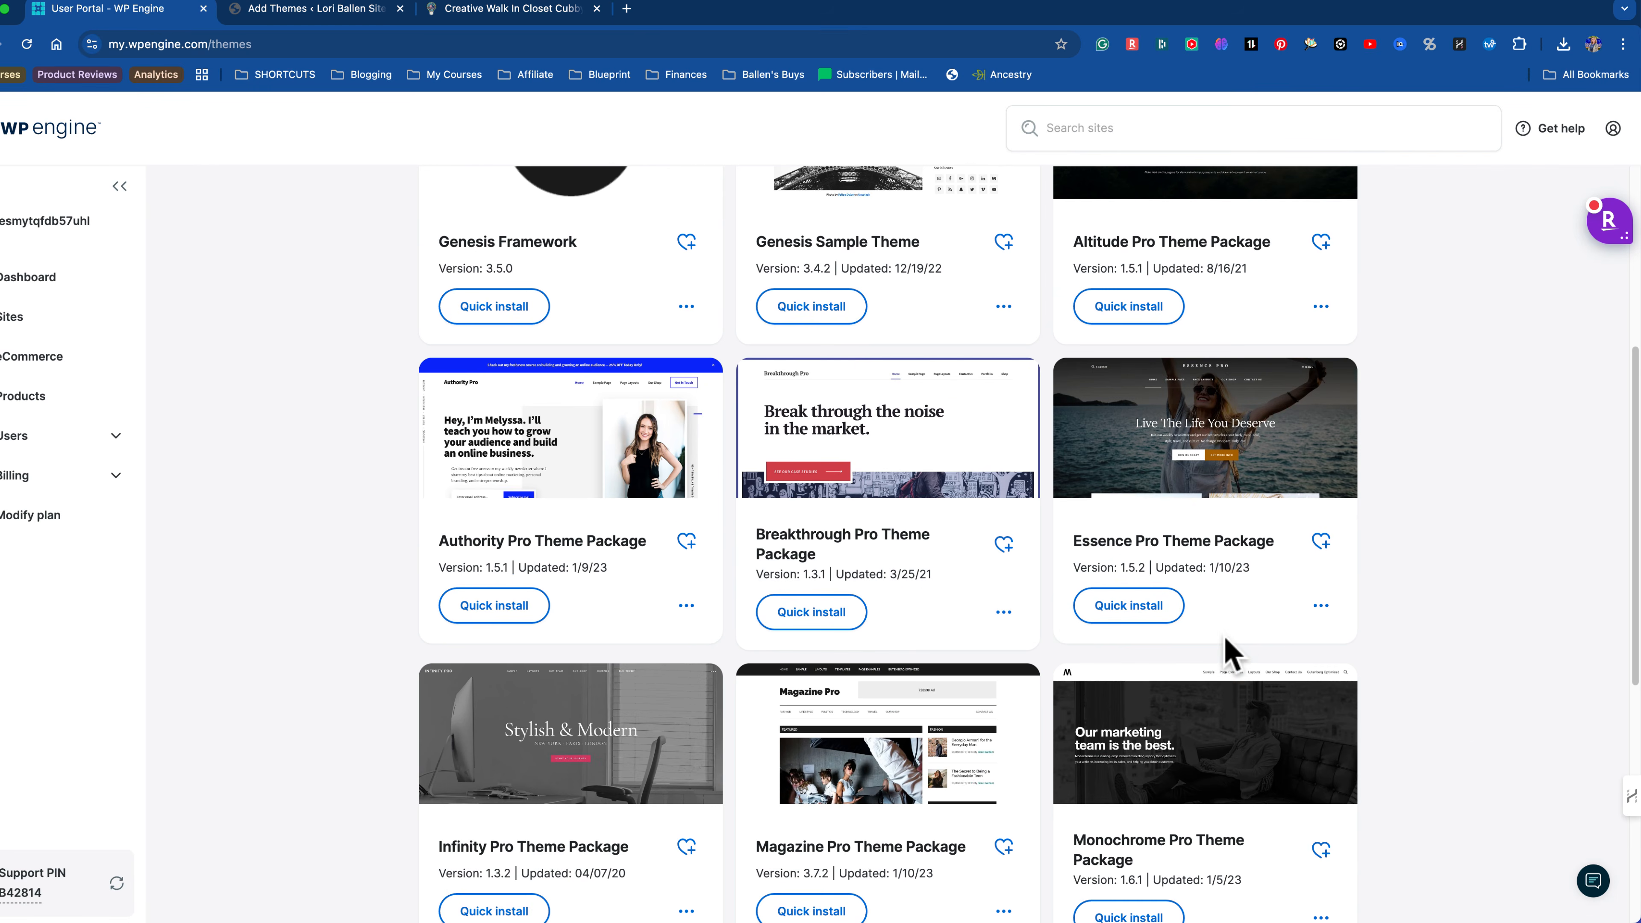
click(1124, 611)
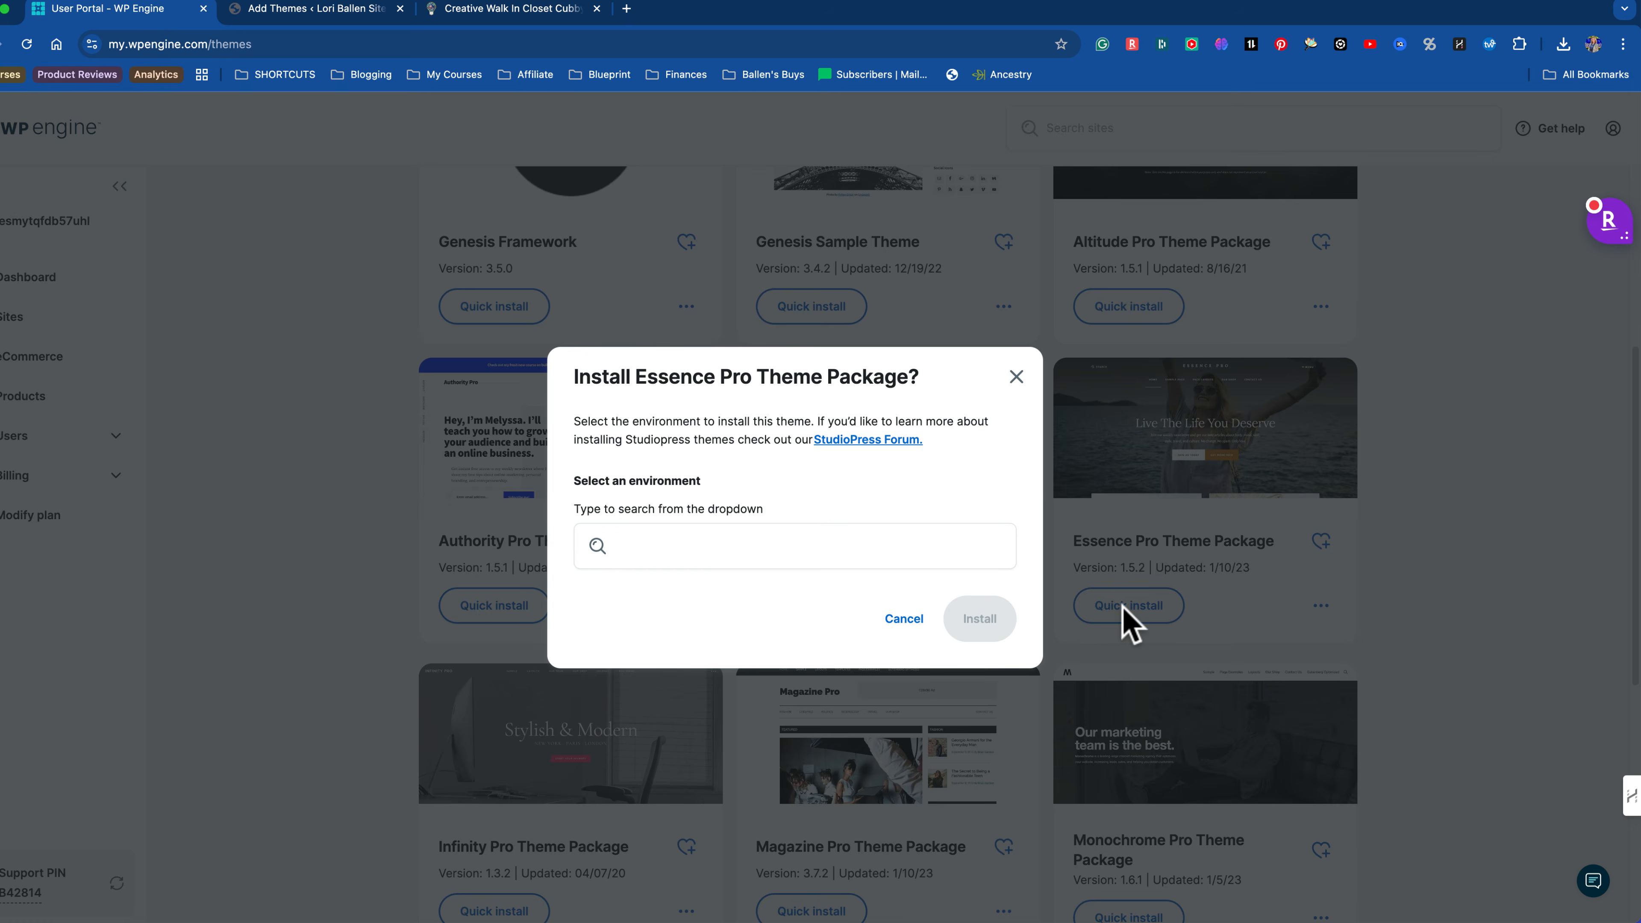
click(663, 549)
click(736, 603)
click(979, 622)
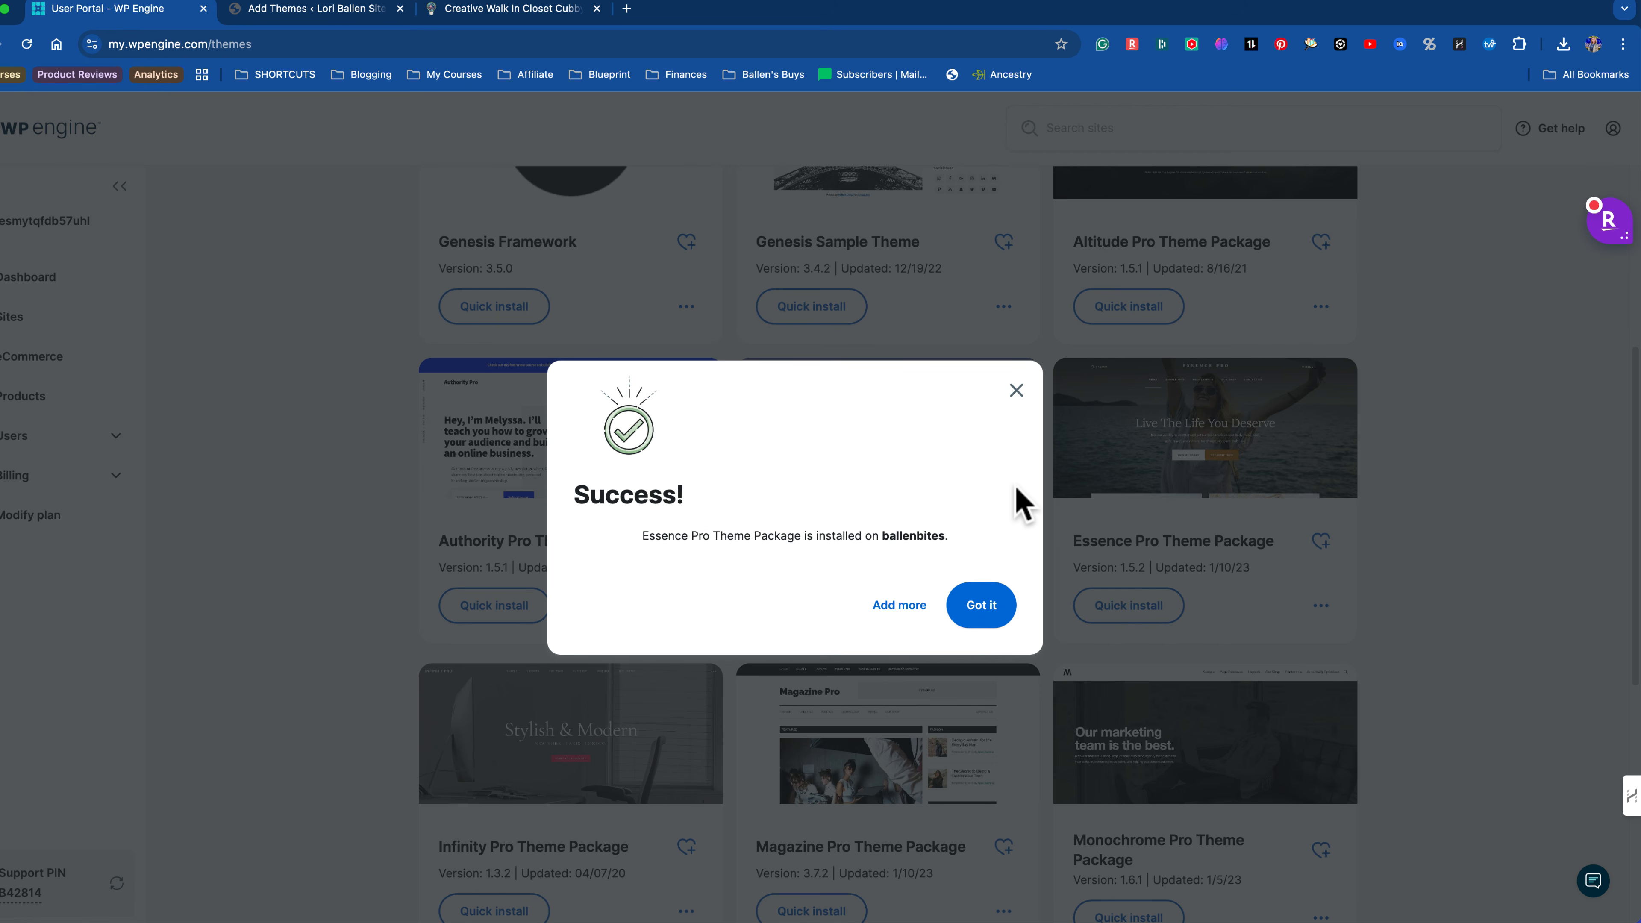
click(986, 614)
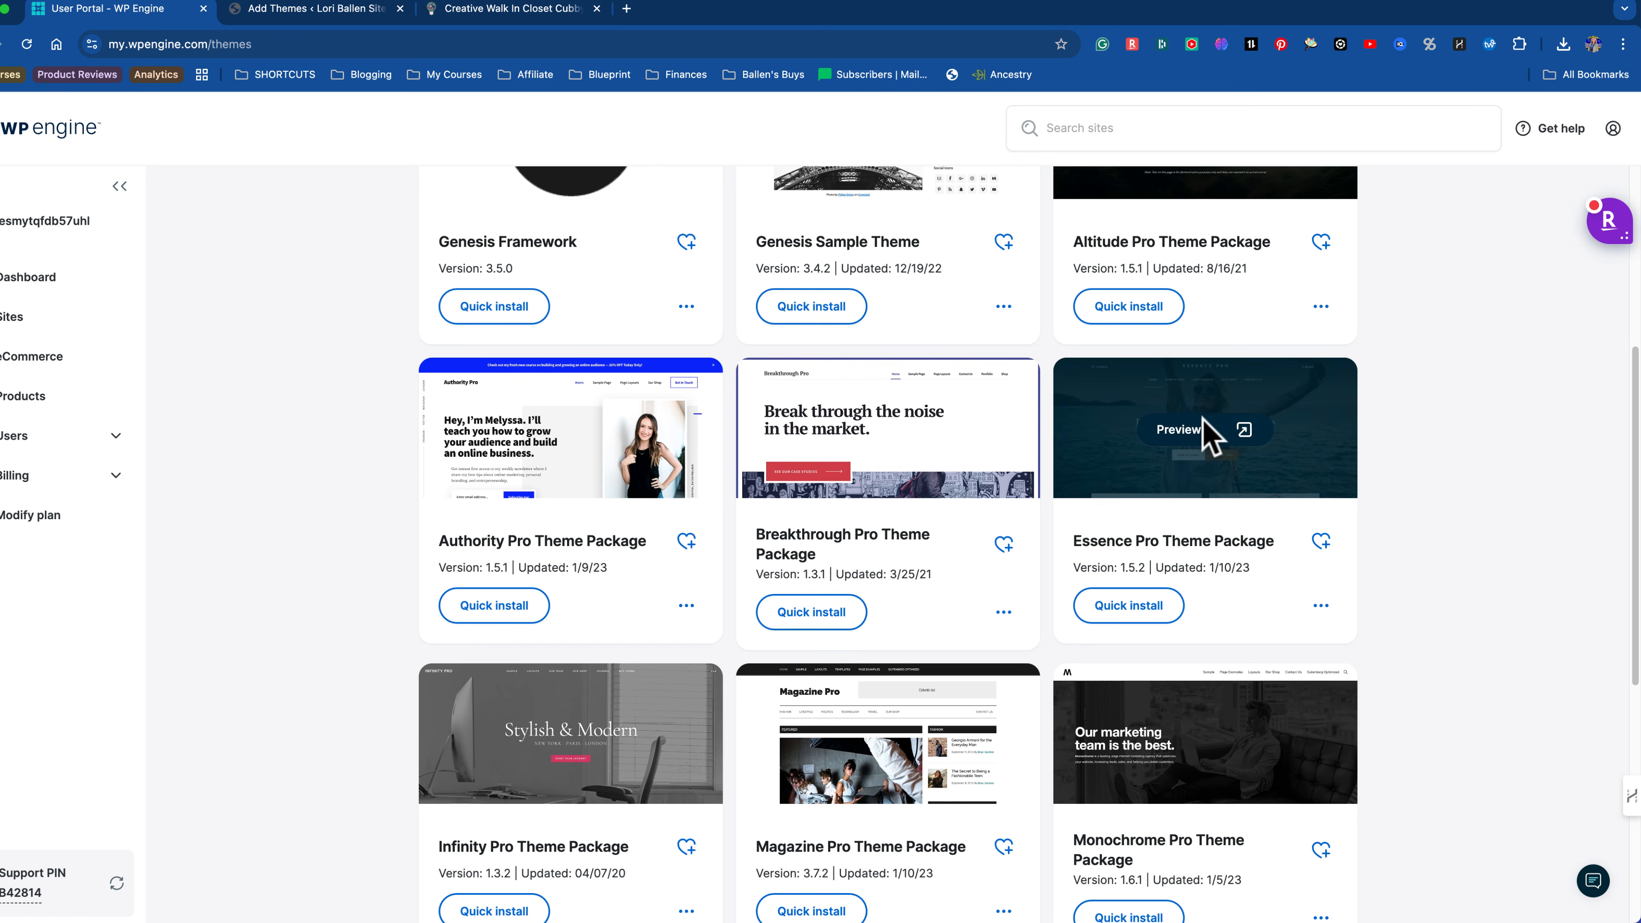
Step: Return to the site's WordPress Add Themes page, reload it, and look through the popular themes
click(336, 9)
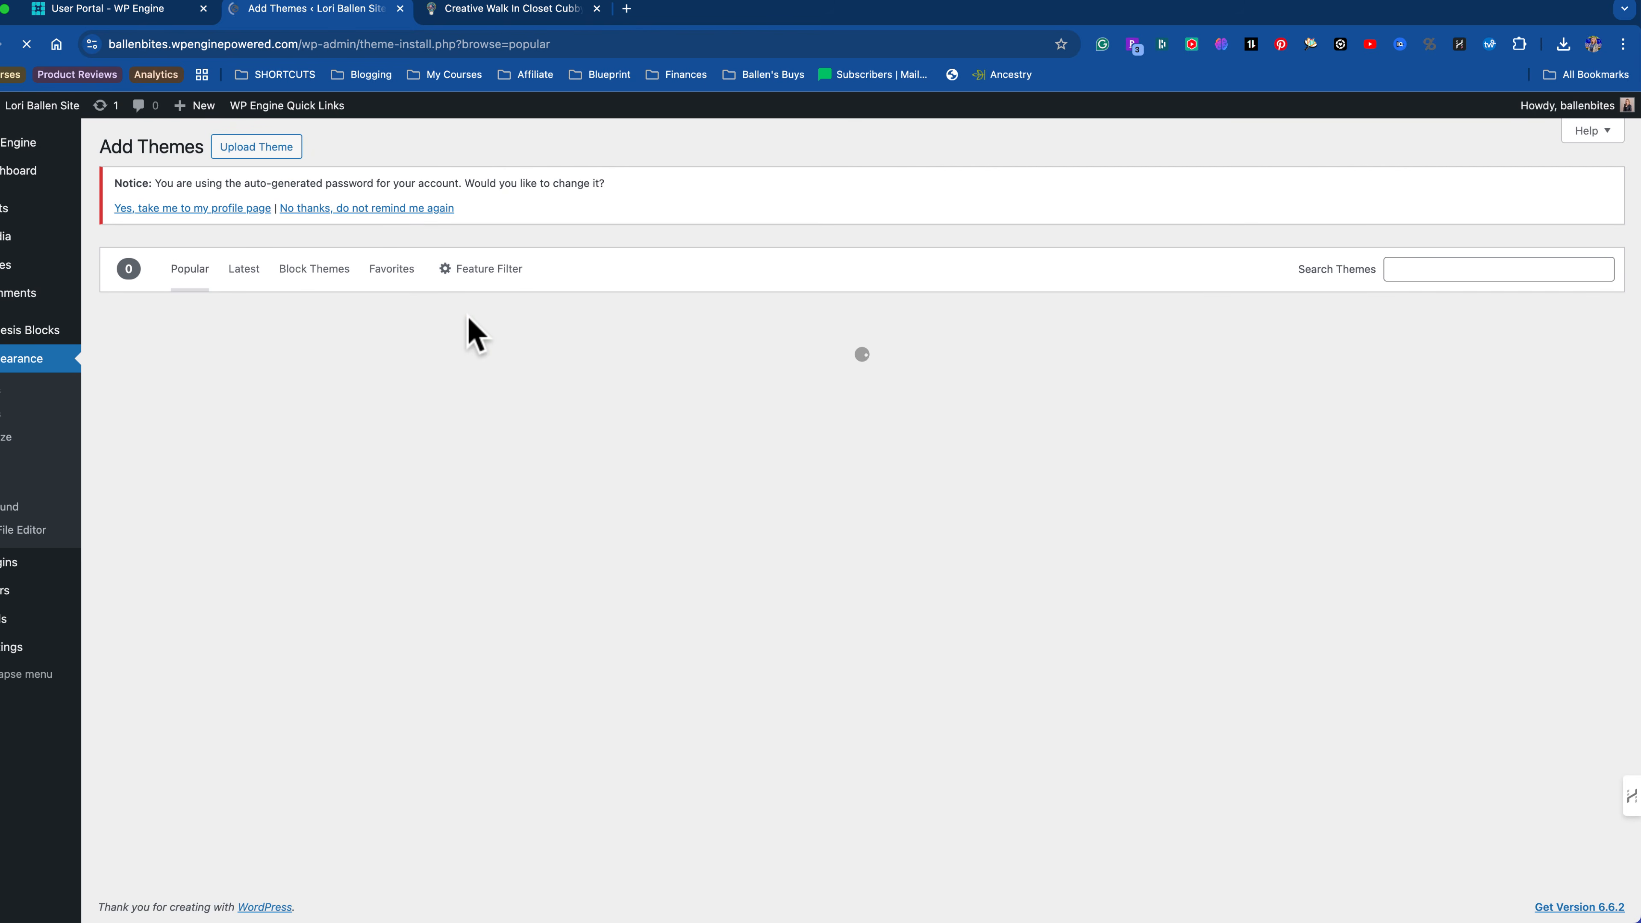
scroll(421, 329, down, 10)
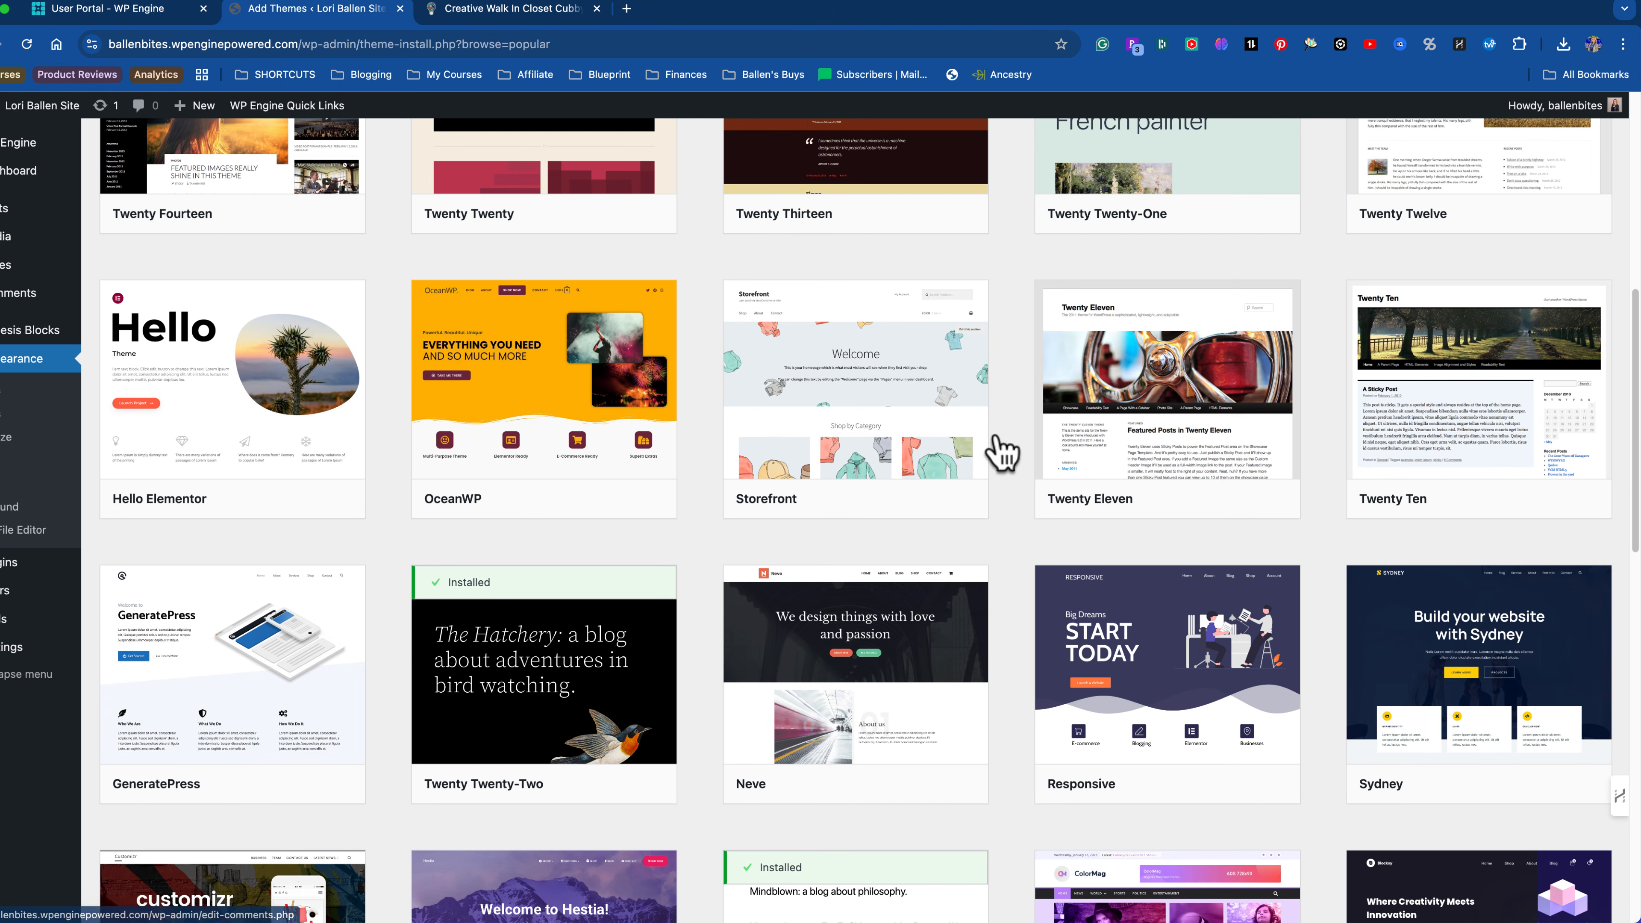
scroll(985, 452, up, 8)
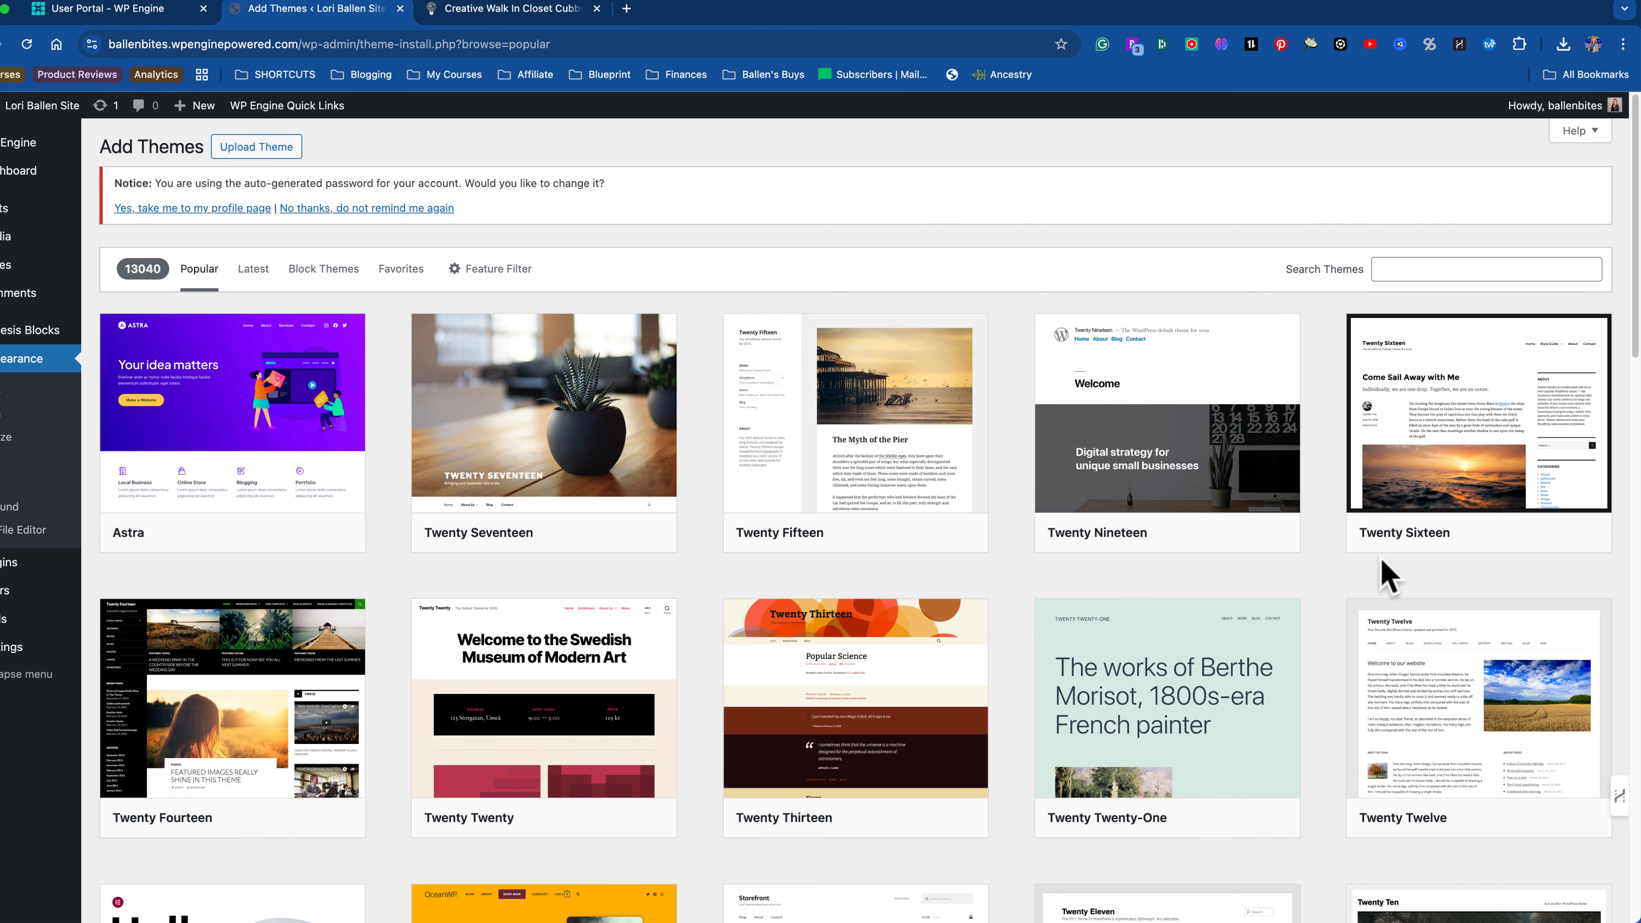
Step: Look further through the popular themes on the Add Themes page and open the site's Customizer
scroll(1386, 569, down, 10)
scroll(1388, 570, up, 10)
scroll(5, 446, down, 2)
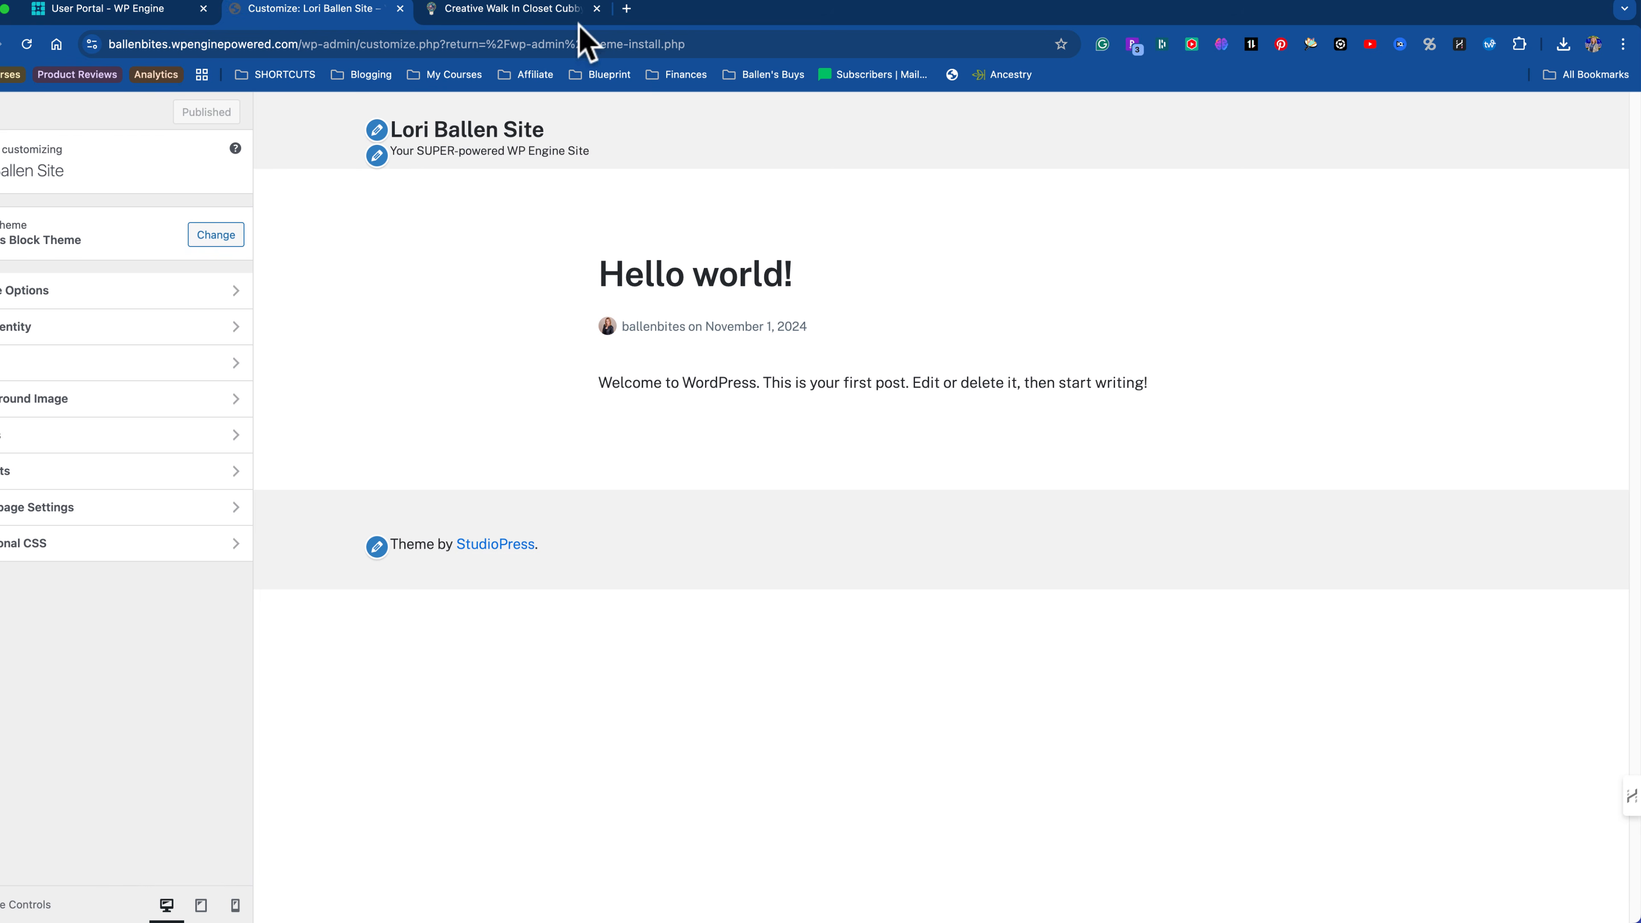
Step: Switch to the WP Engine User Portal and download the Genesis Framework theme, saving genesis.3.5.0.zip in the Images folder
click(102, 12)
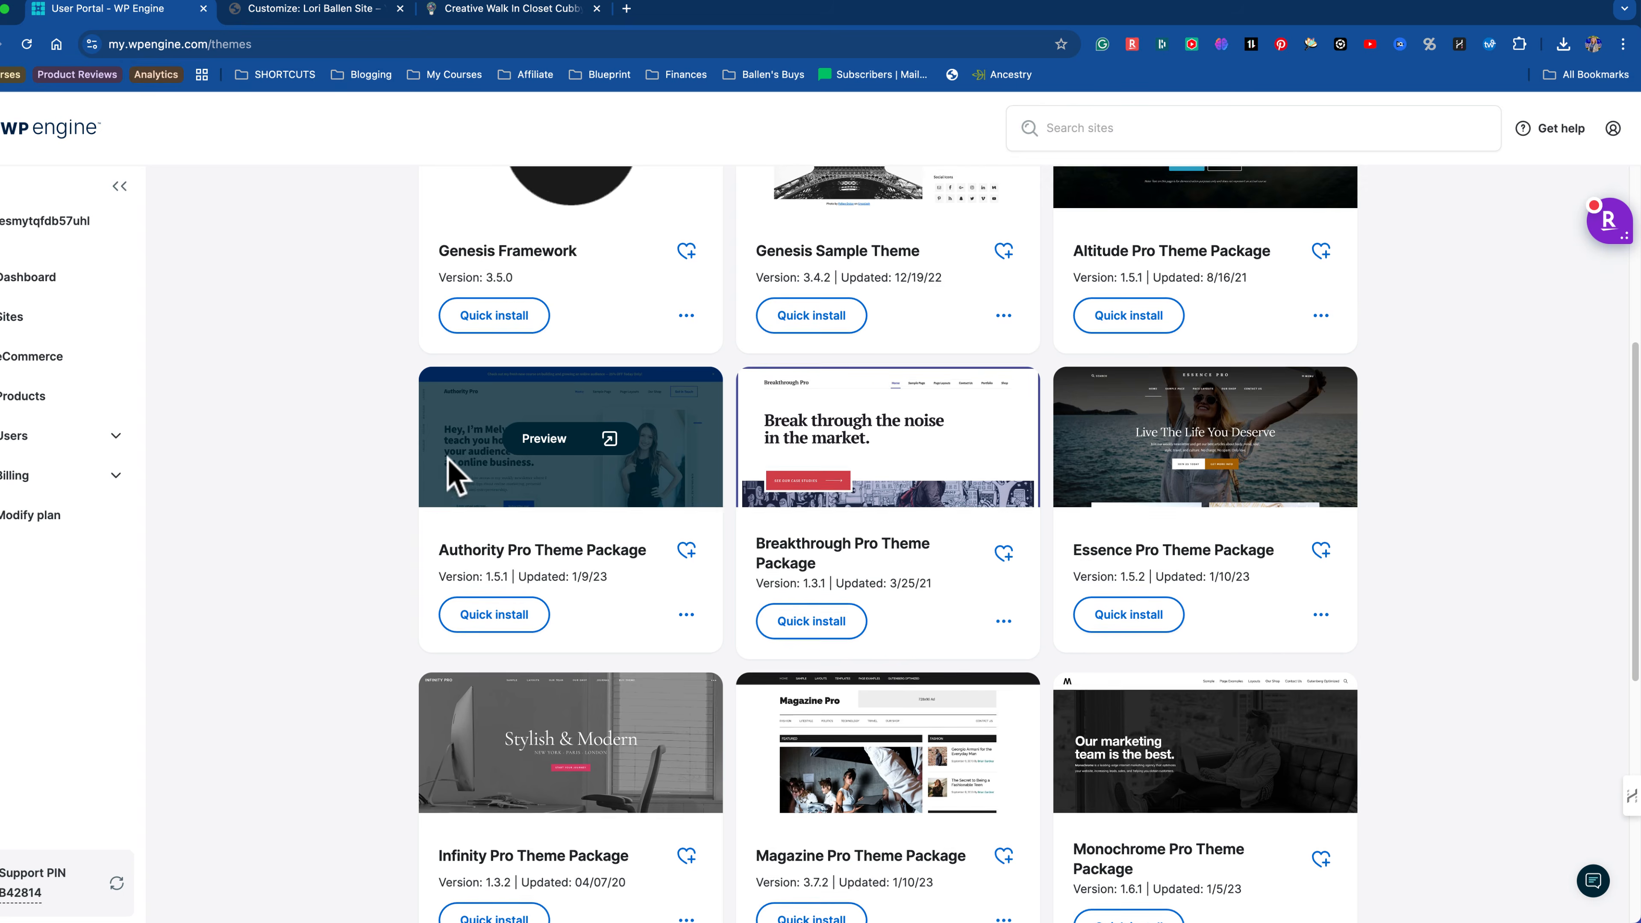
scroll(715, 404, up, 5)
scroll(672, 500, up, 2)
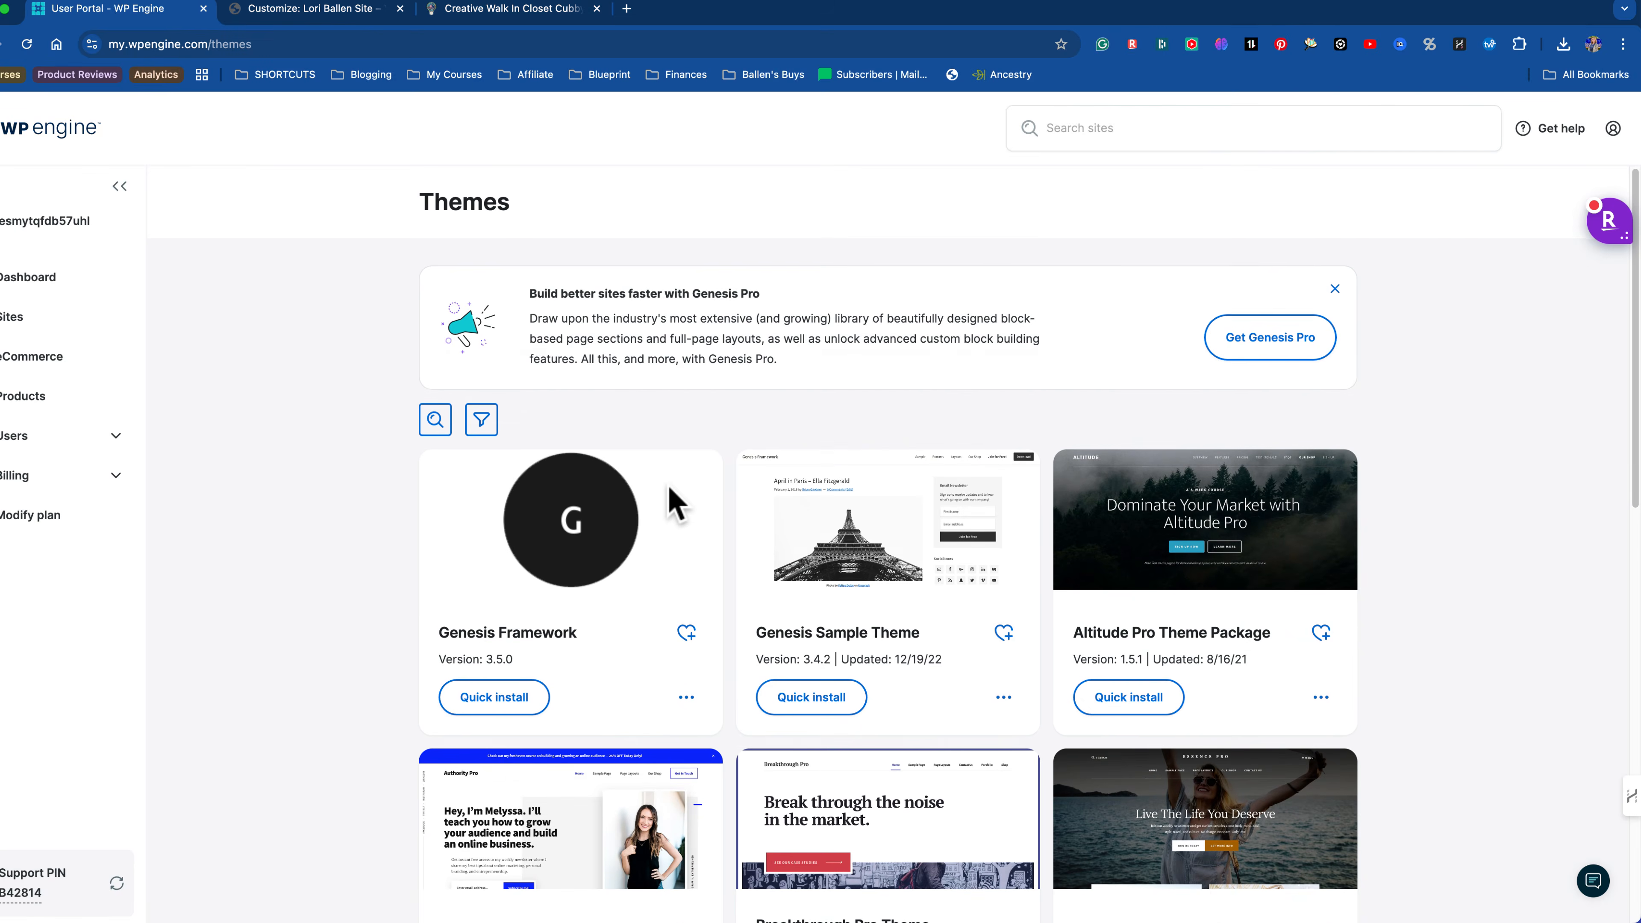
scroll(674, 502, down, 4)
click(686, 468)
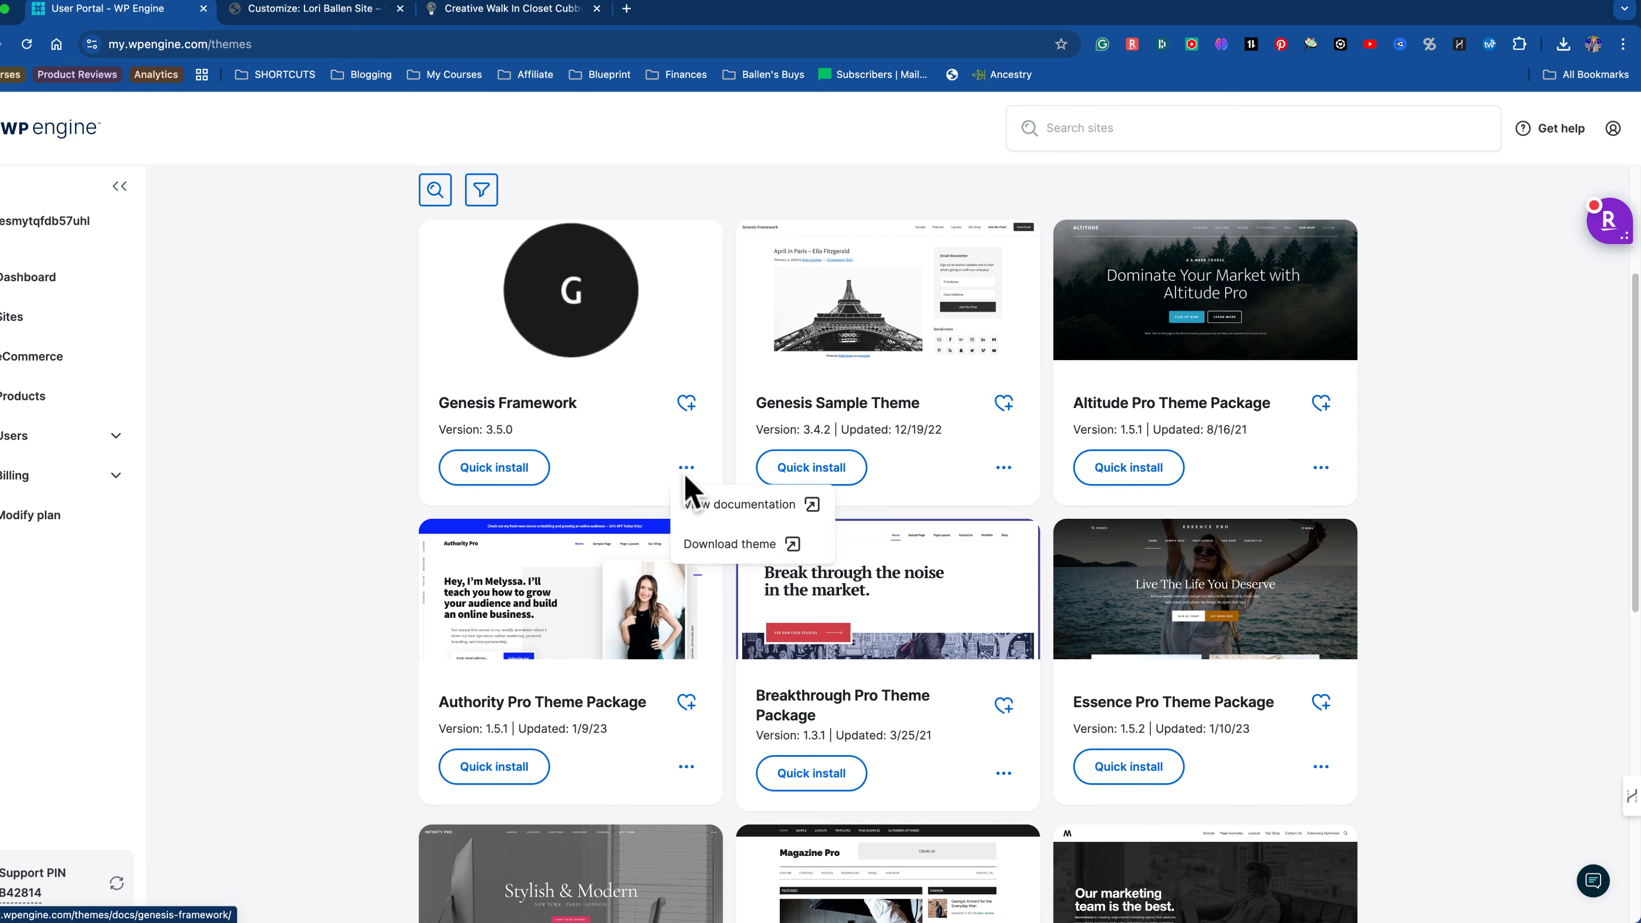
click(733, 546)
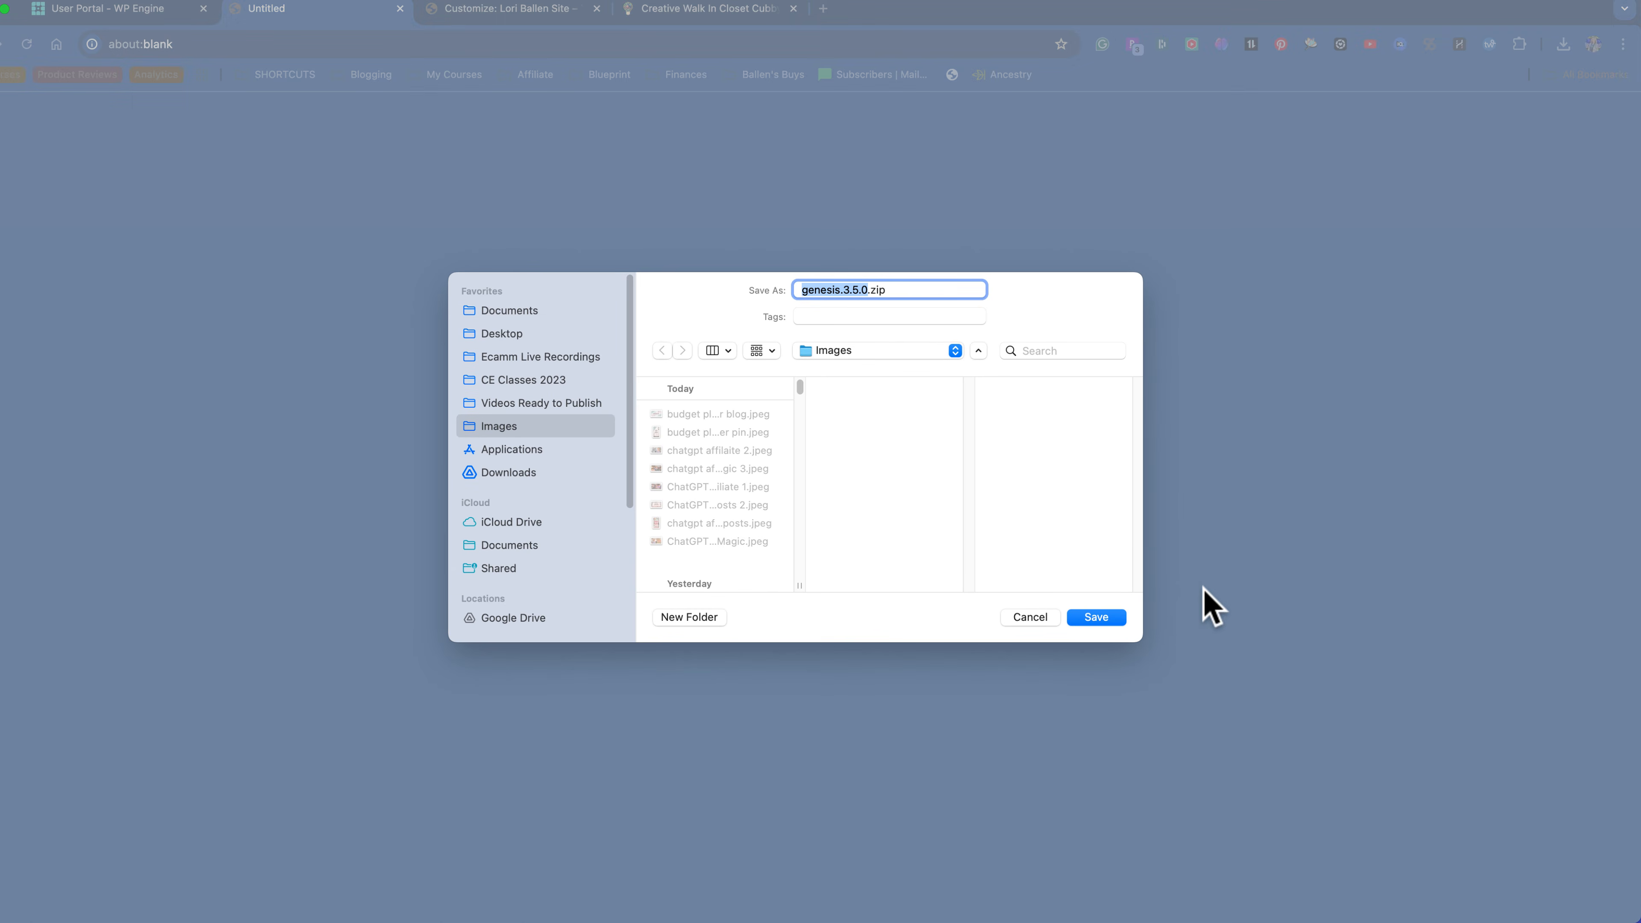
click(1114, 619)
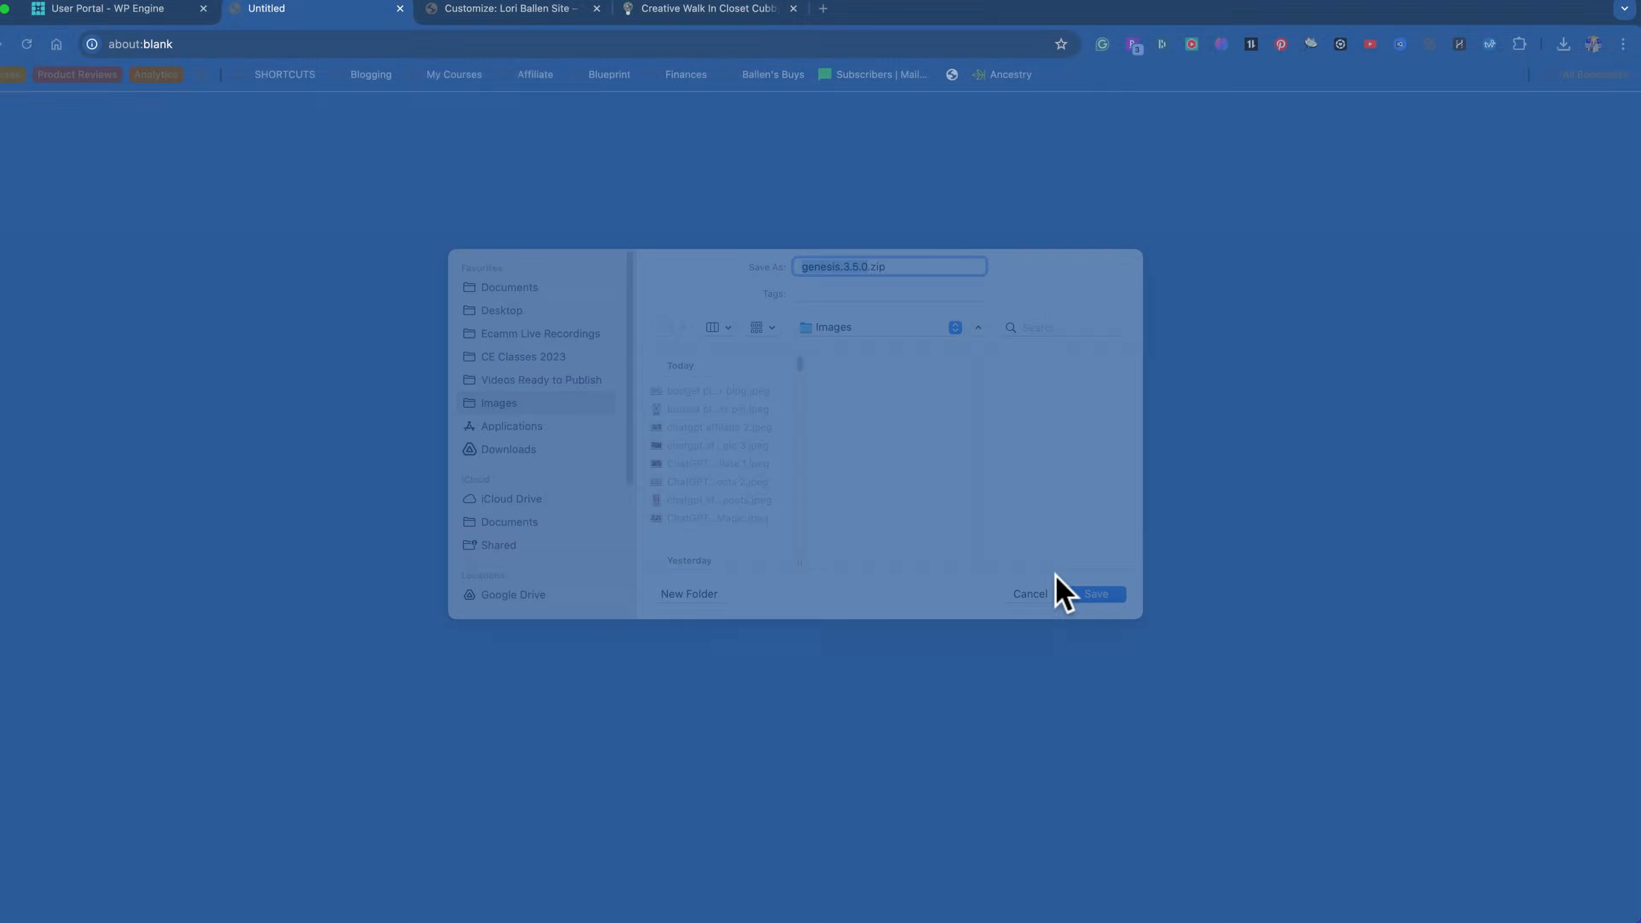
Step: Run the Genesis Framework installation again for the ballenbites environment and dismiss the confirmation
click(510, 471)
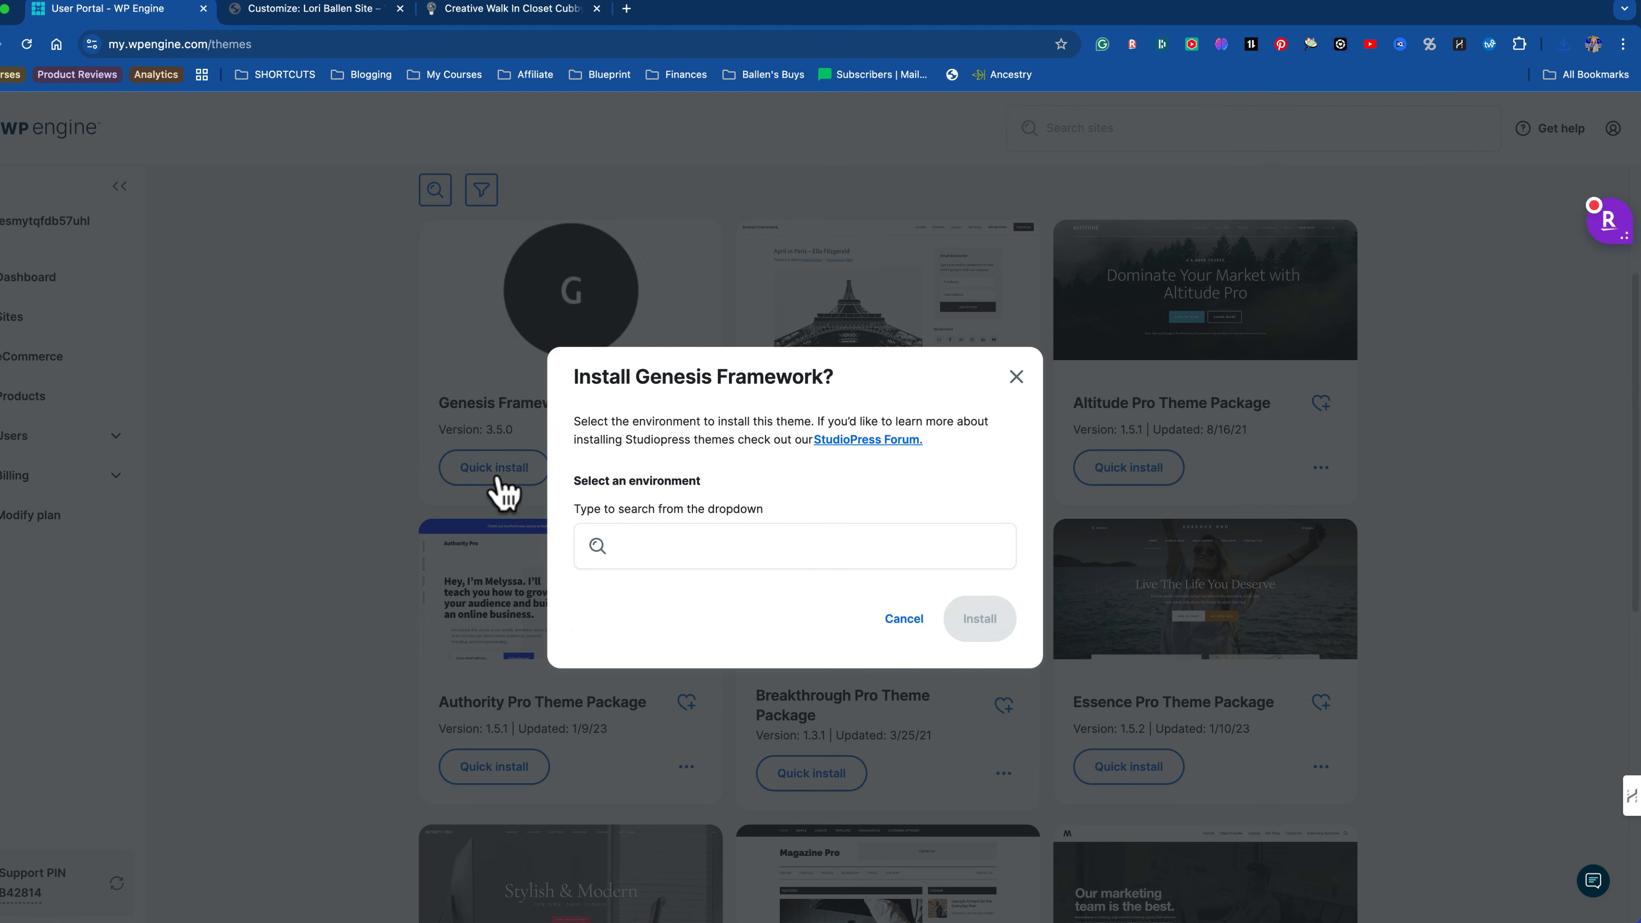
click(786, 553)
click(741, 603)
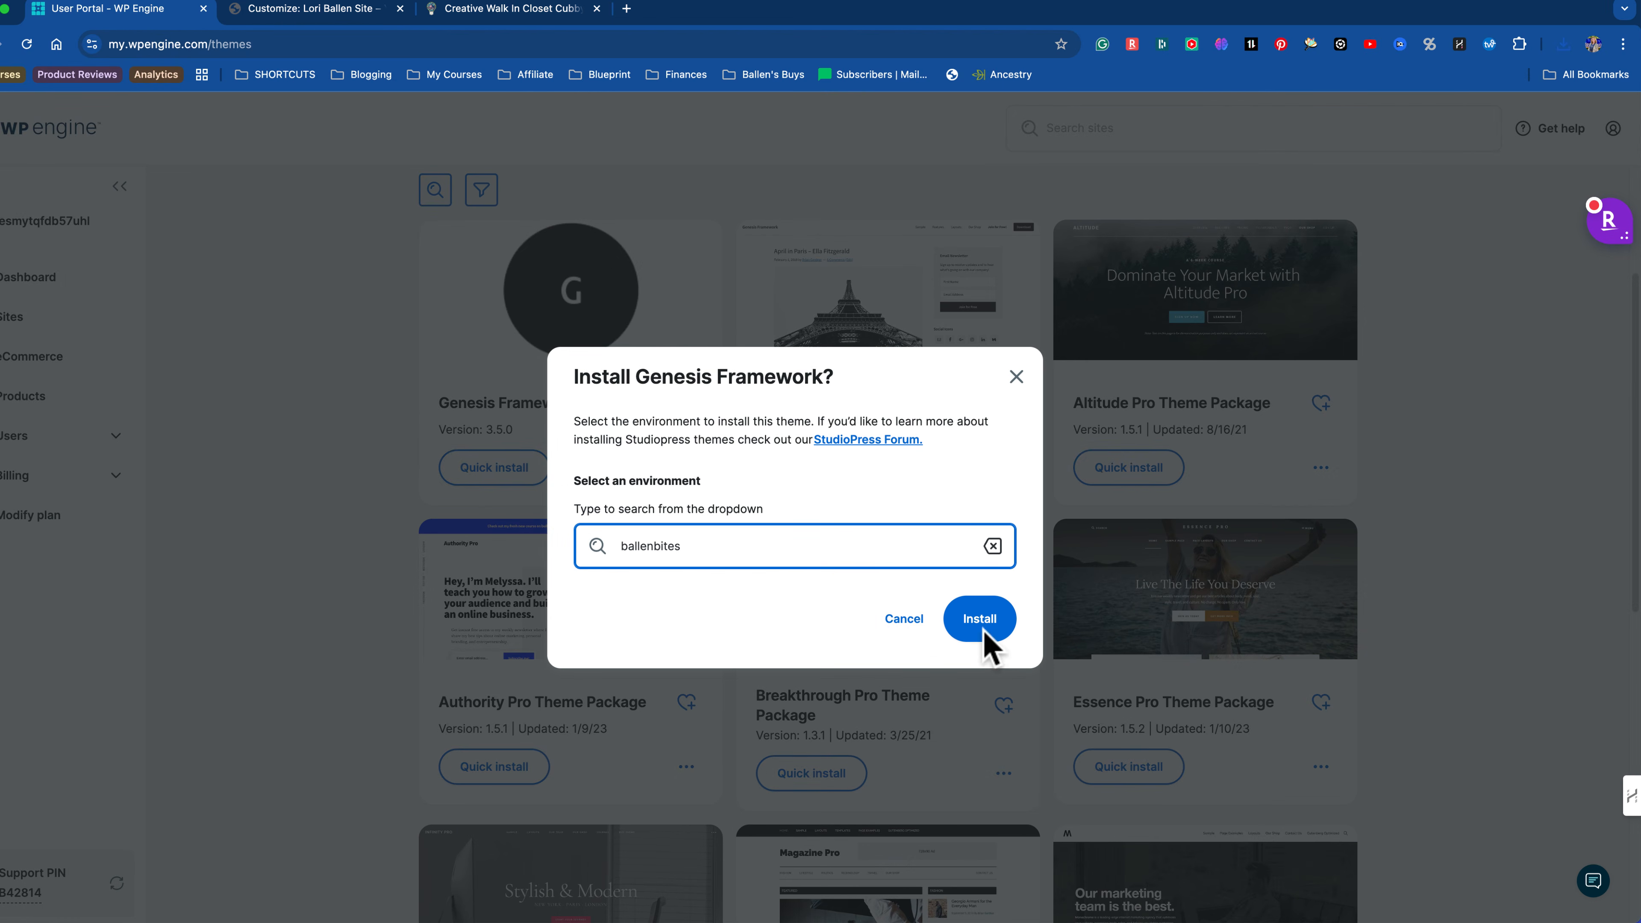
click(992, 636)
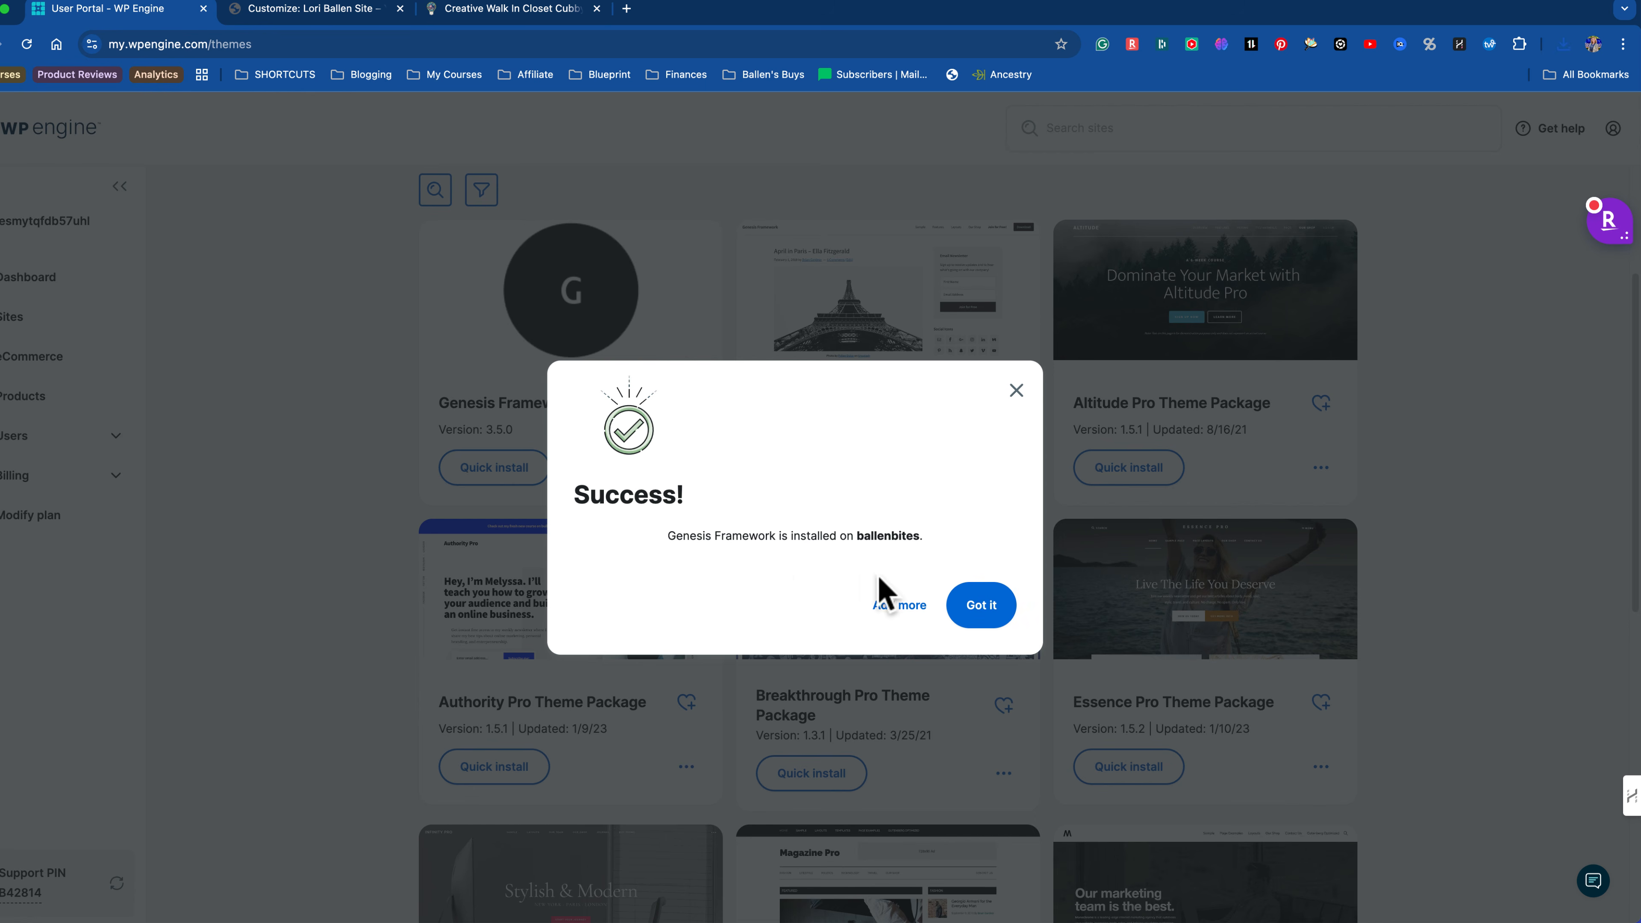
click(987, 616)
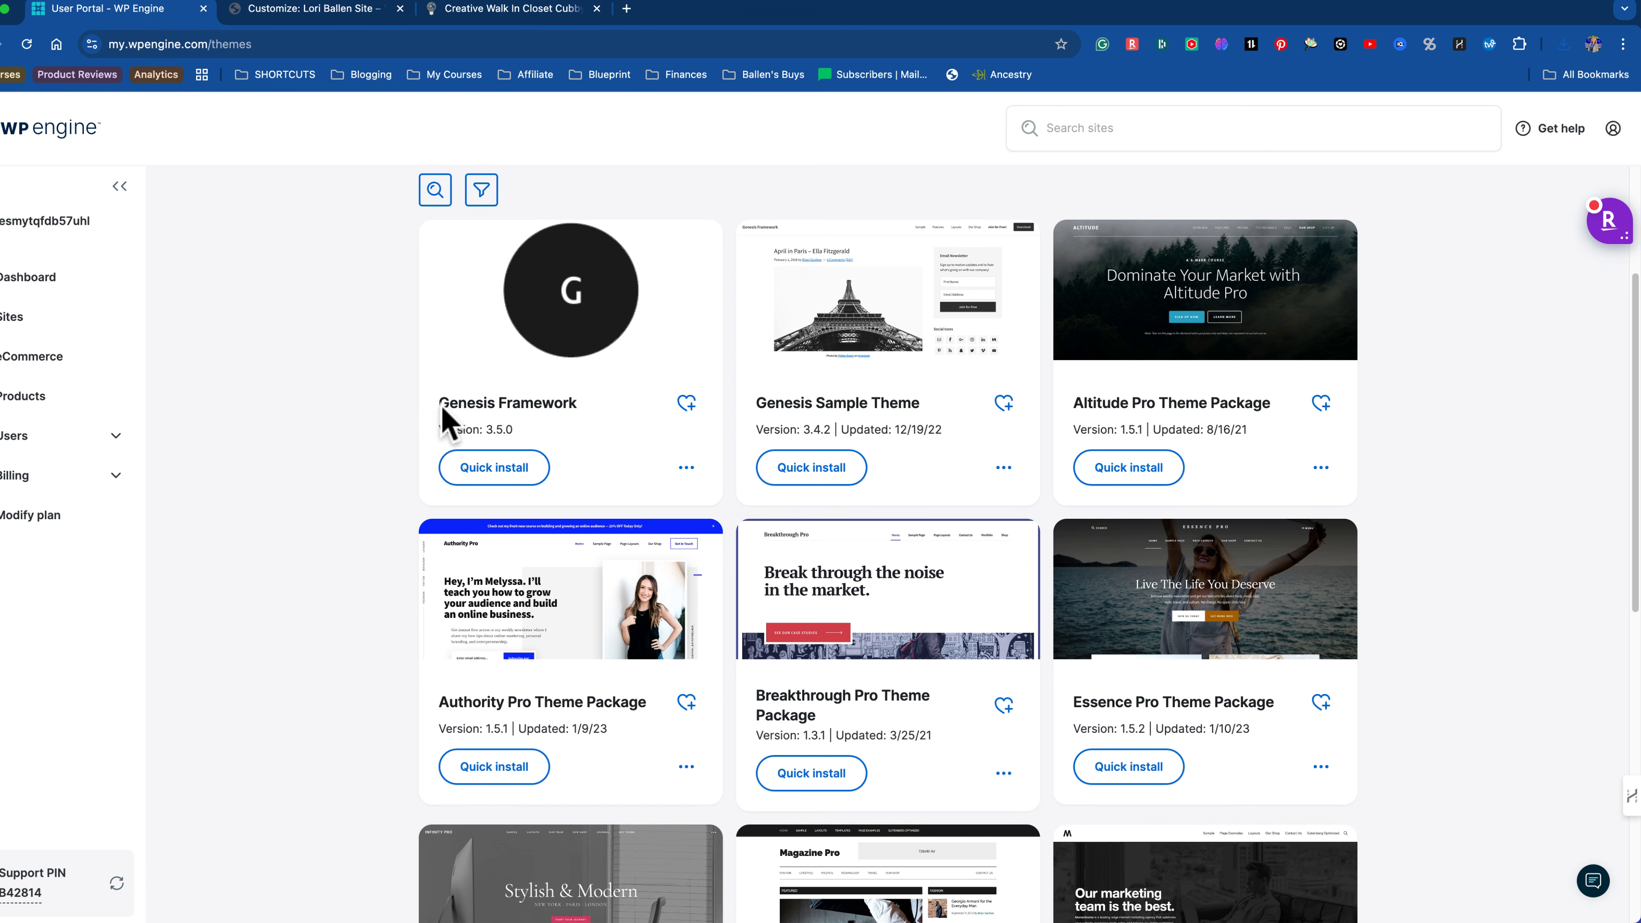
Step: Return to the WordPress site, leave the Customizer and open the list of installed themes
click(274, 6)
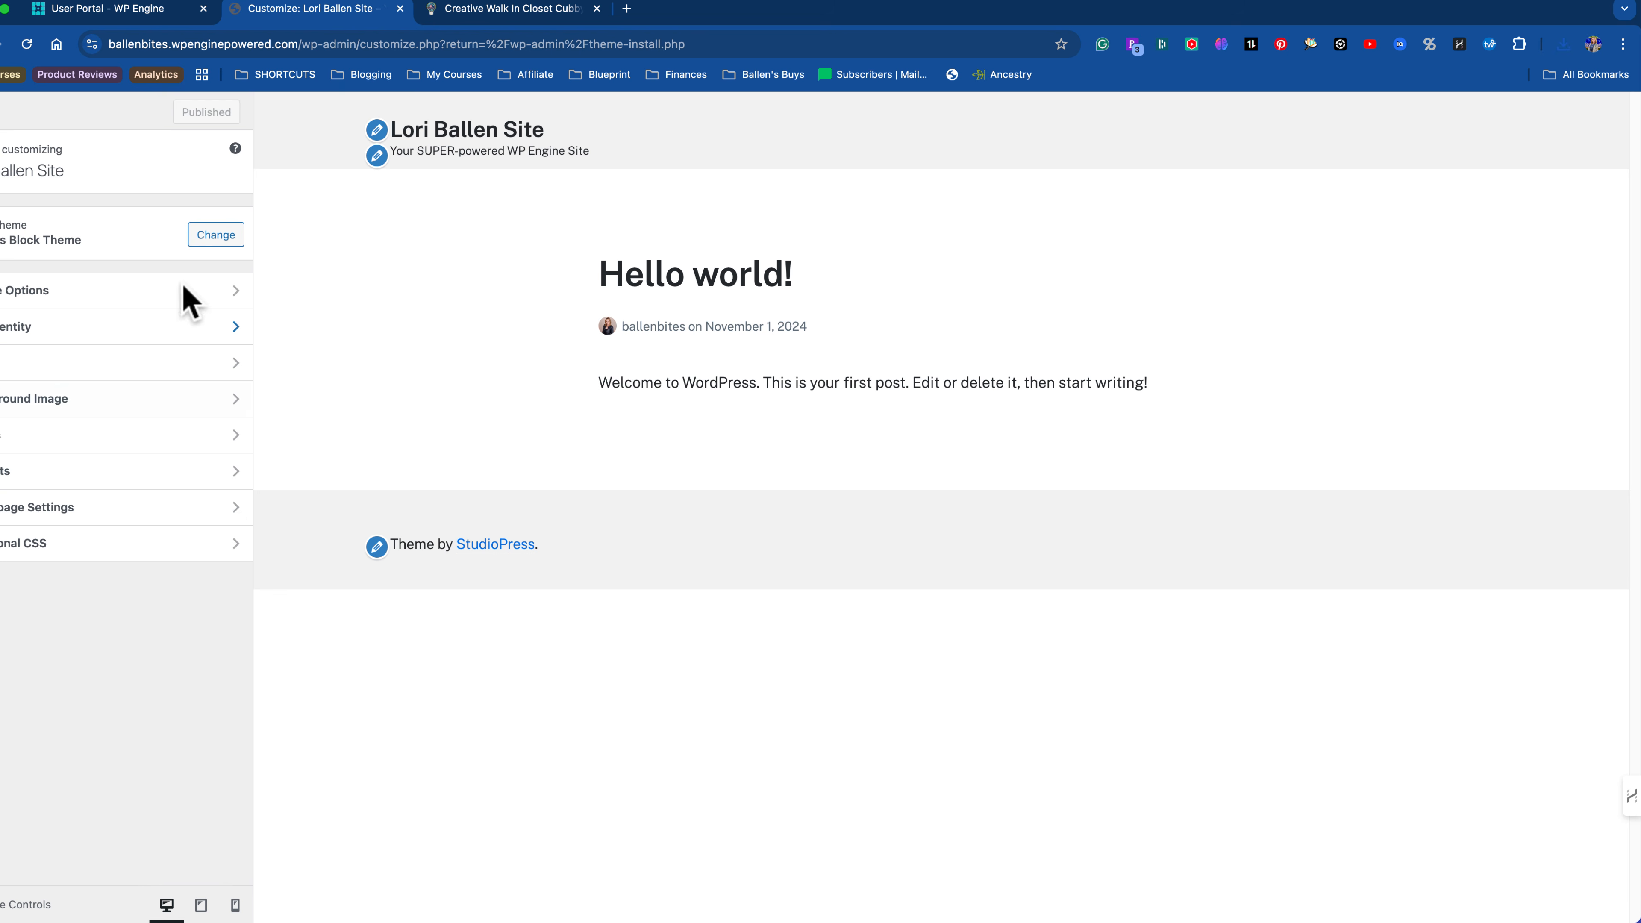
click(3, 121)
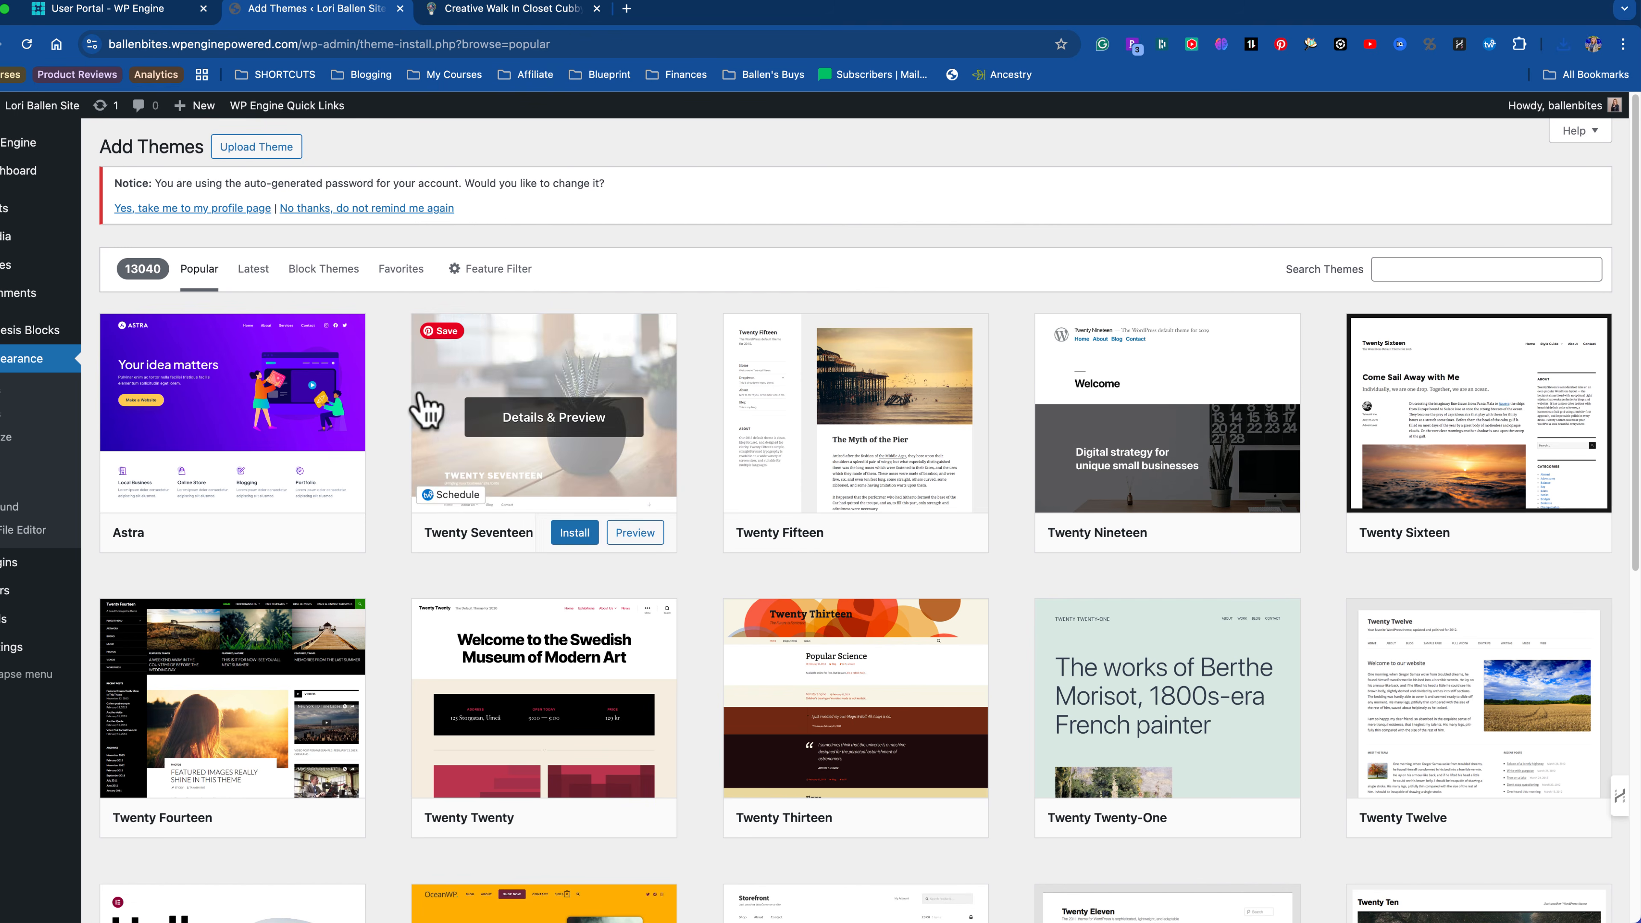
mouse_move(37, 104)
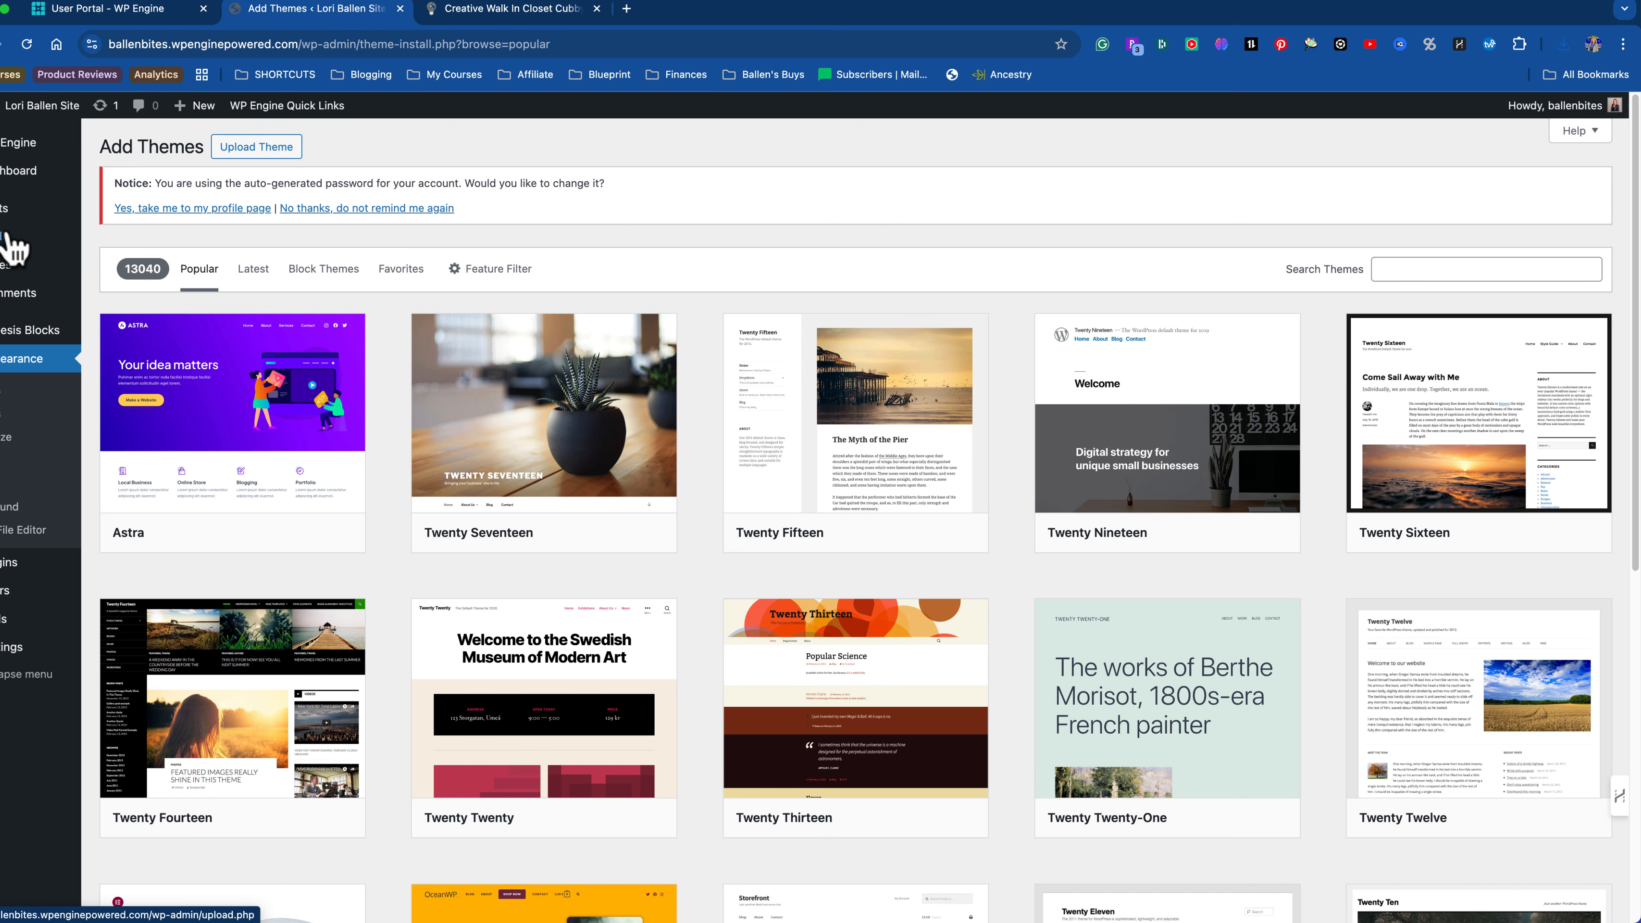
scroll(2, 420, down, 1)
scroll(3, 428, down, 3)
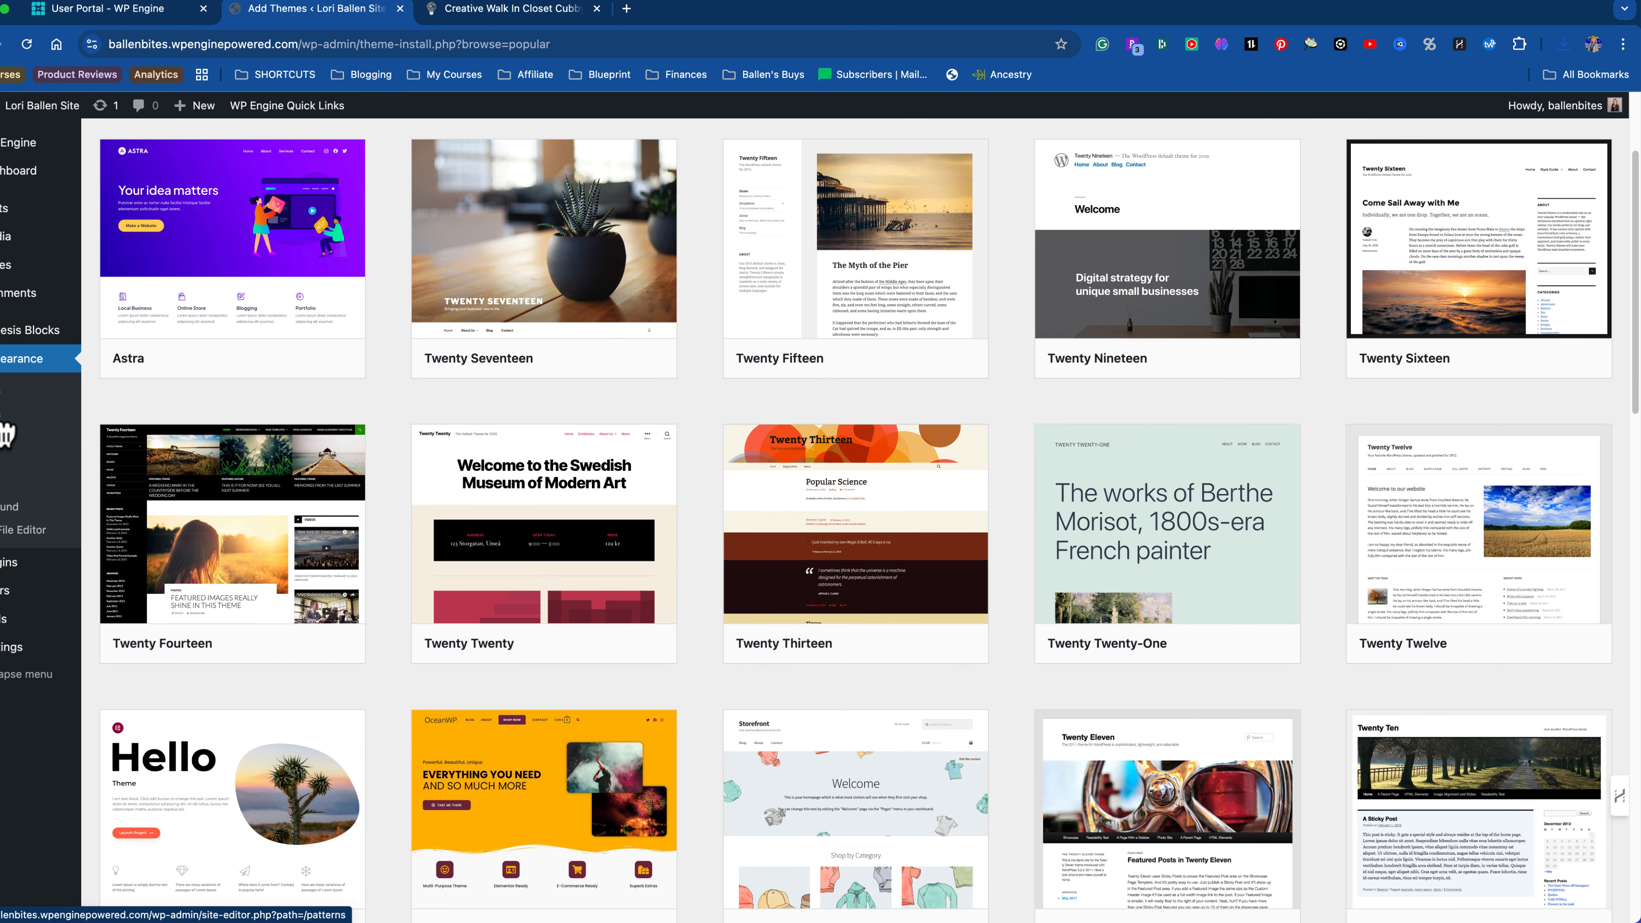
scroll(6, 433, up, 3)
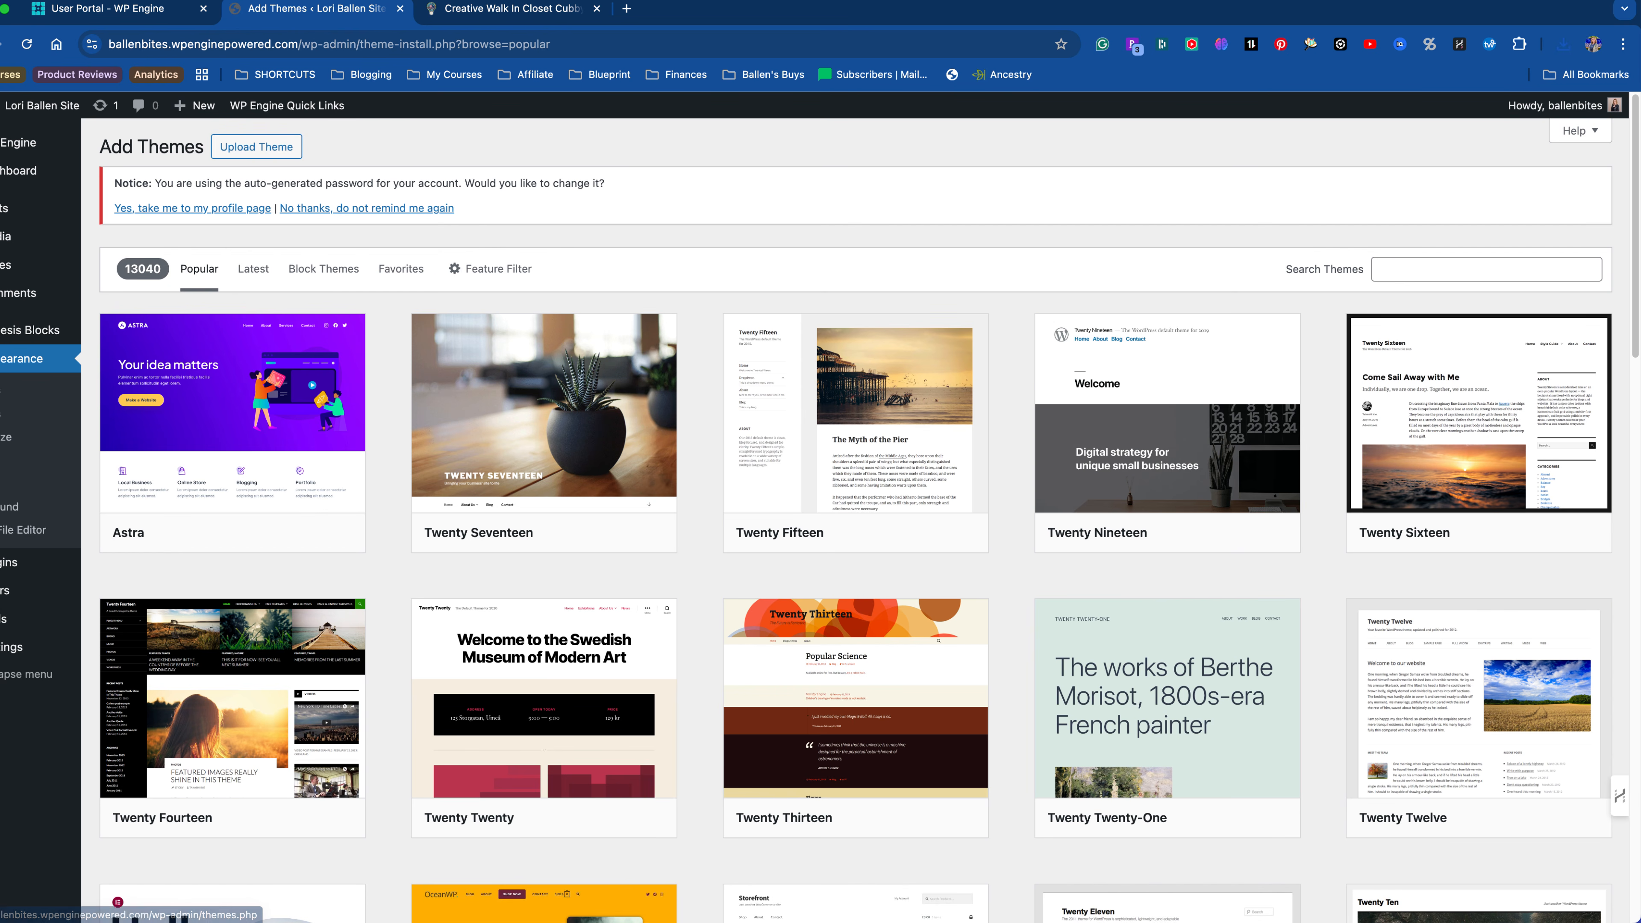
click(3, 389)
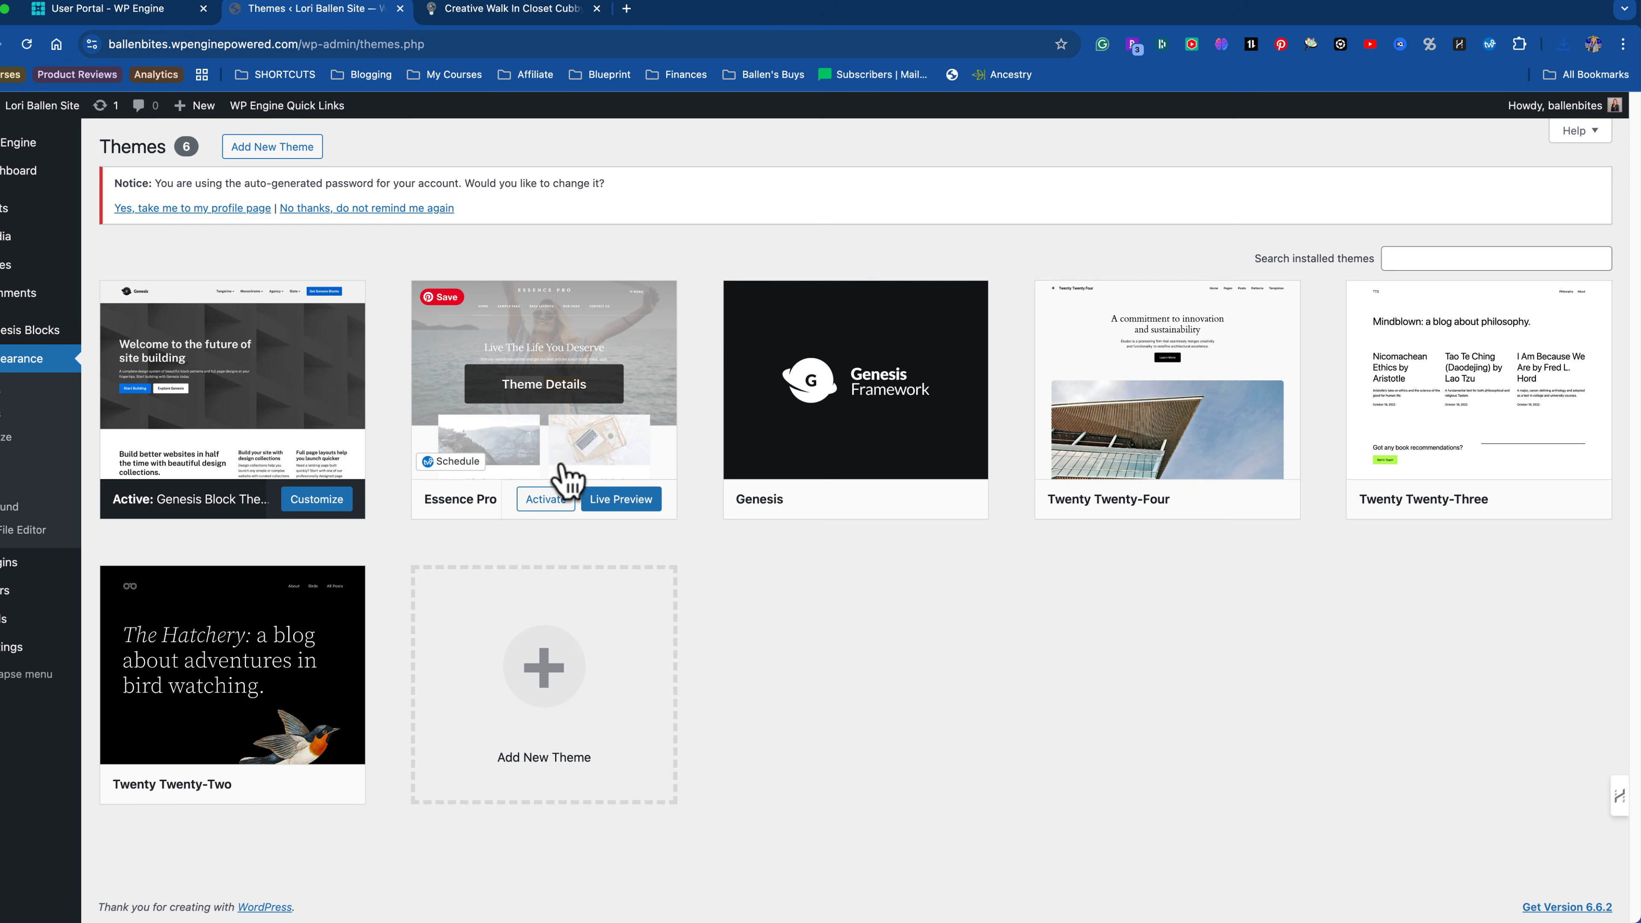
Step: Activate the Essence Pro theme and run its website setup with the recommended plugins and demo content
click(542, 505)
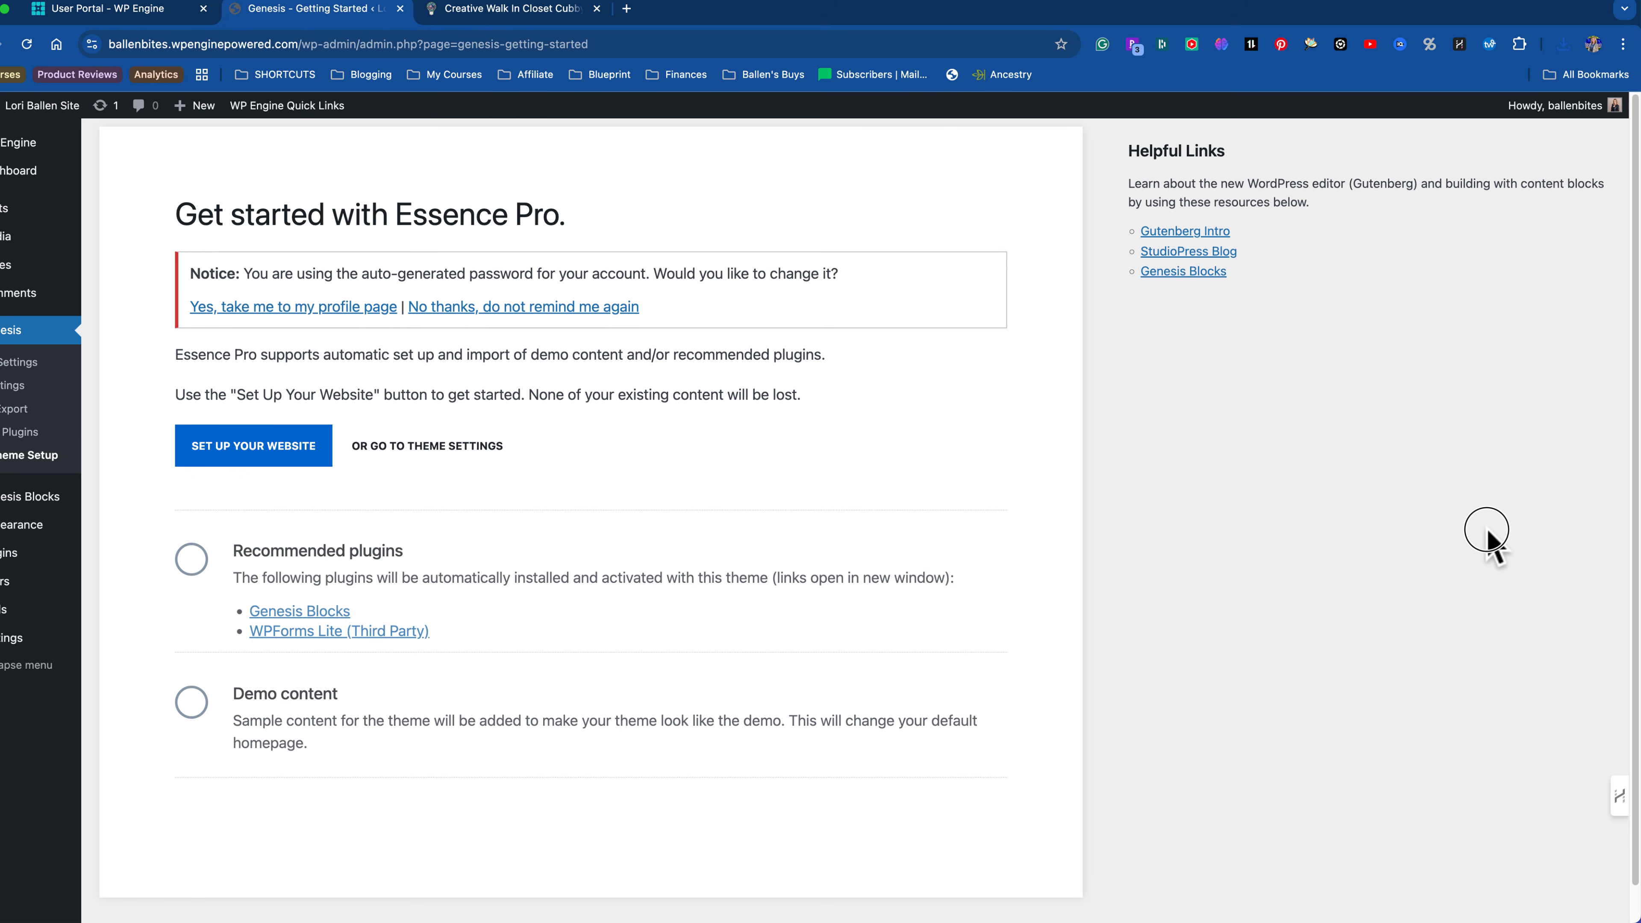
scroll(788, 523, down, 1)
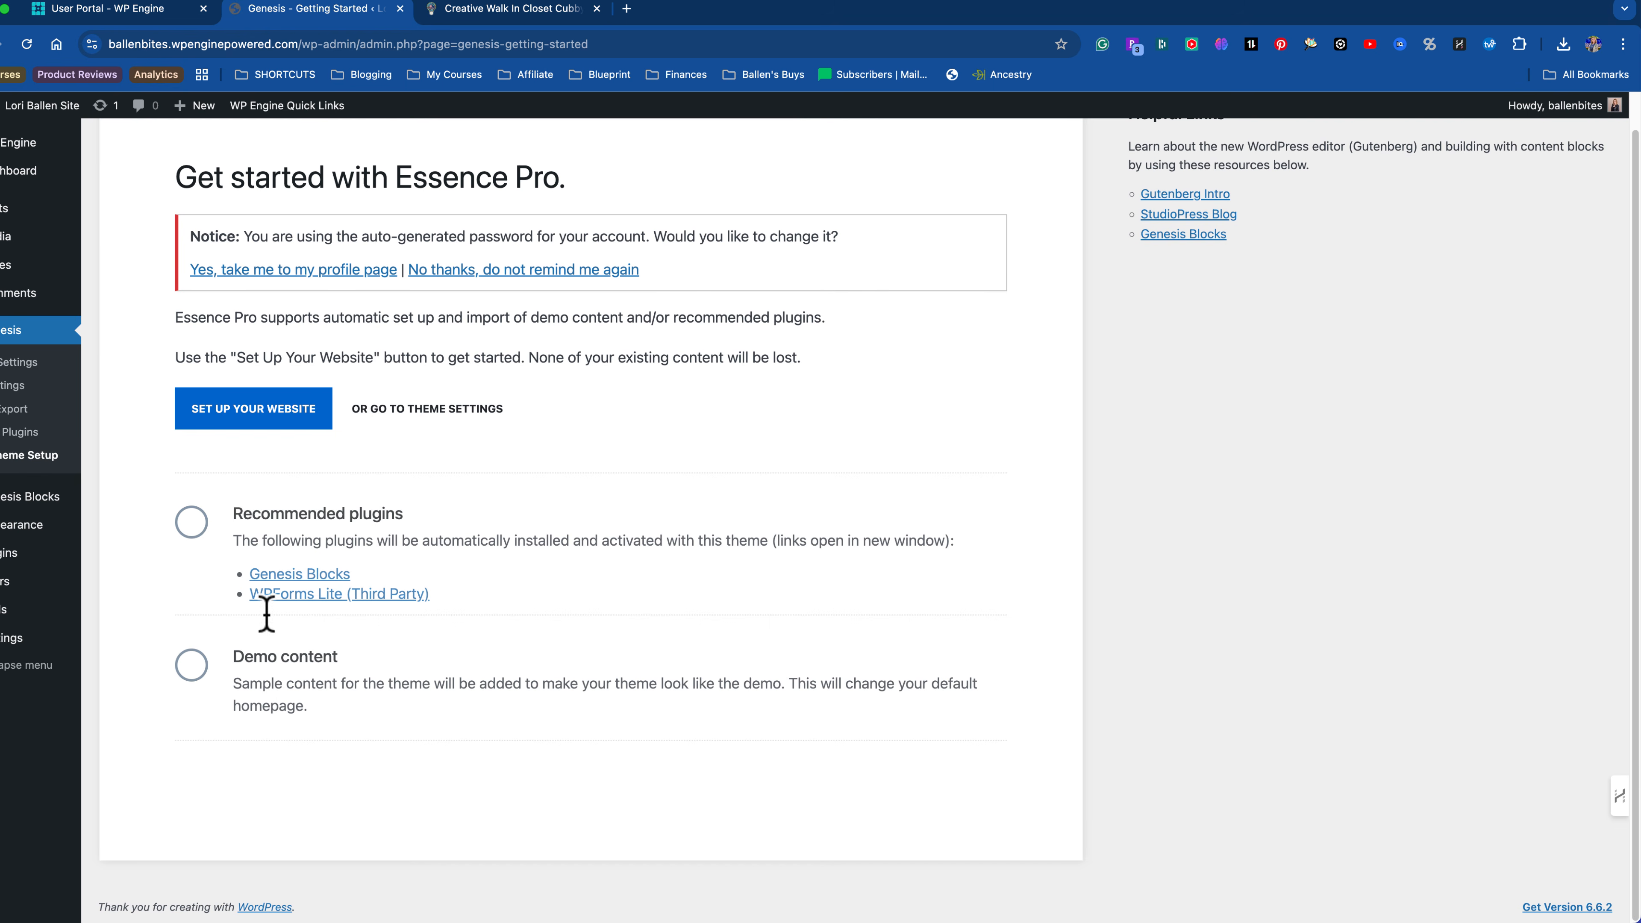
click(233, 411)
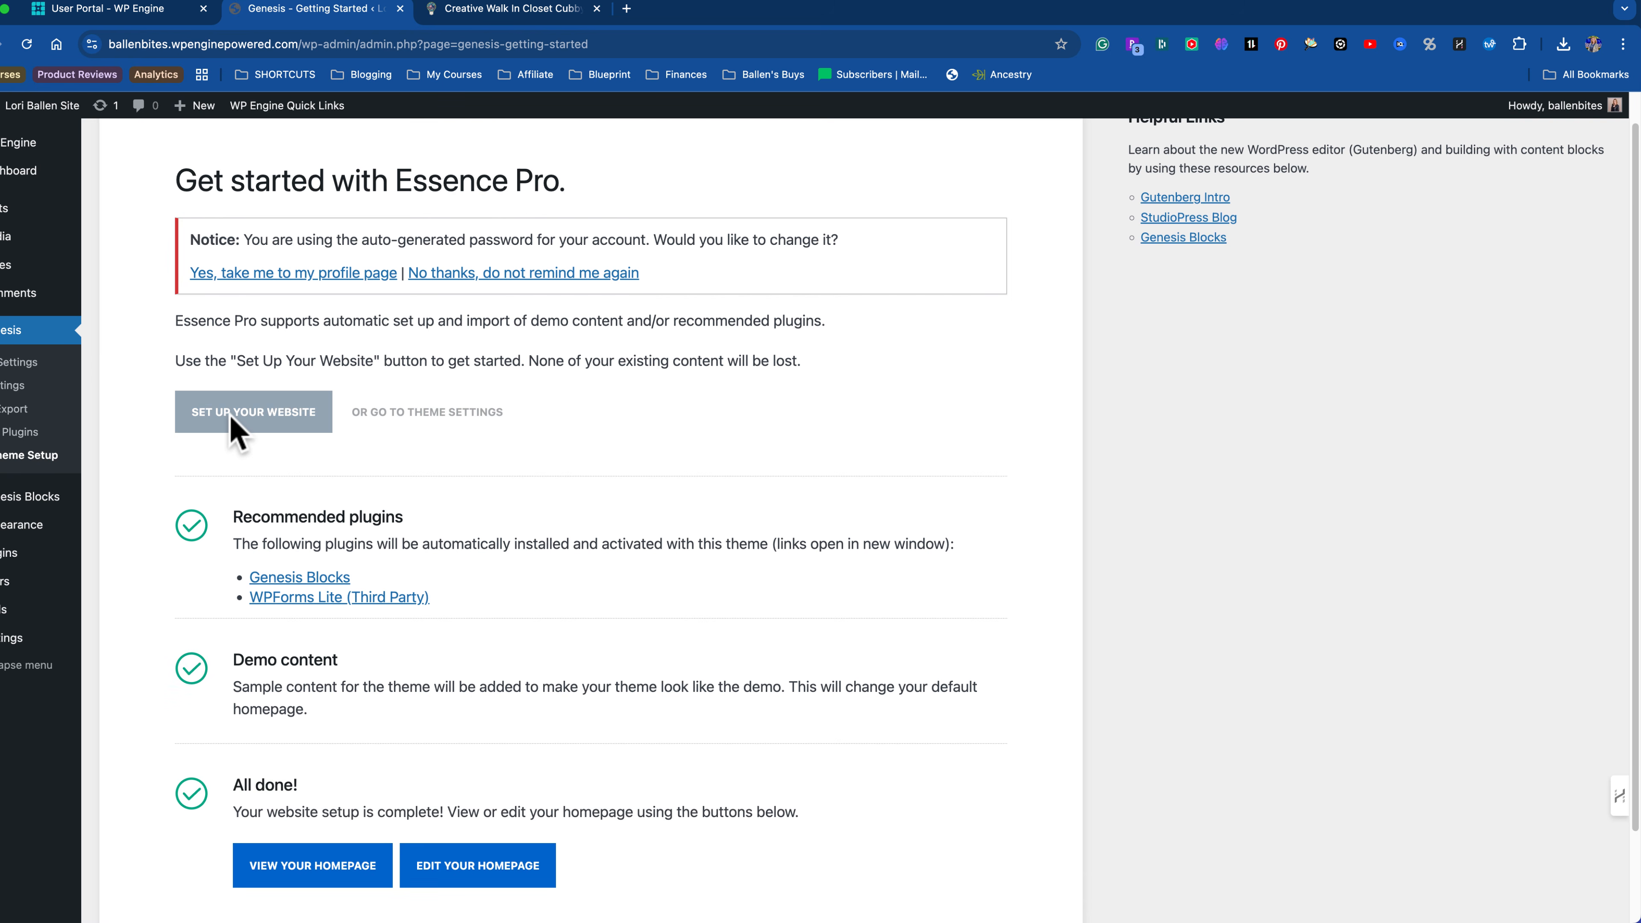
Step: View the new Essence Pro homepage and examine its header, navigation, featured posts, newsletter section and footer
scroll(216, 453, down, 2)
click(316, 776)
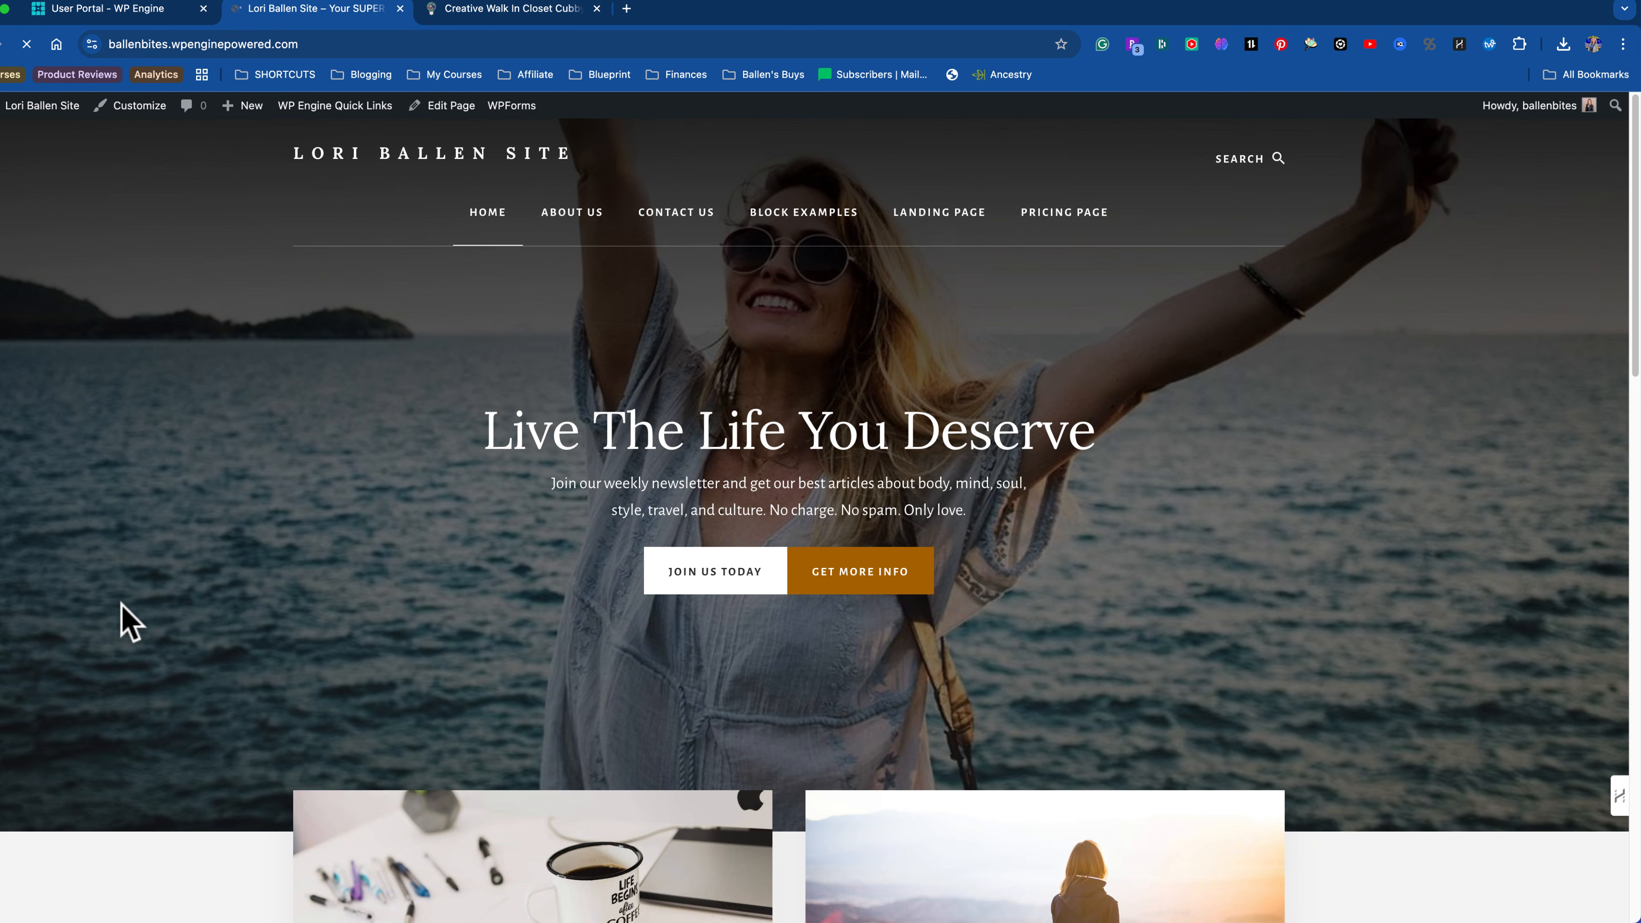
scroll(121, 605, down, 20)
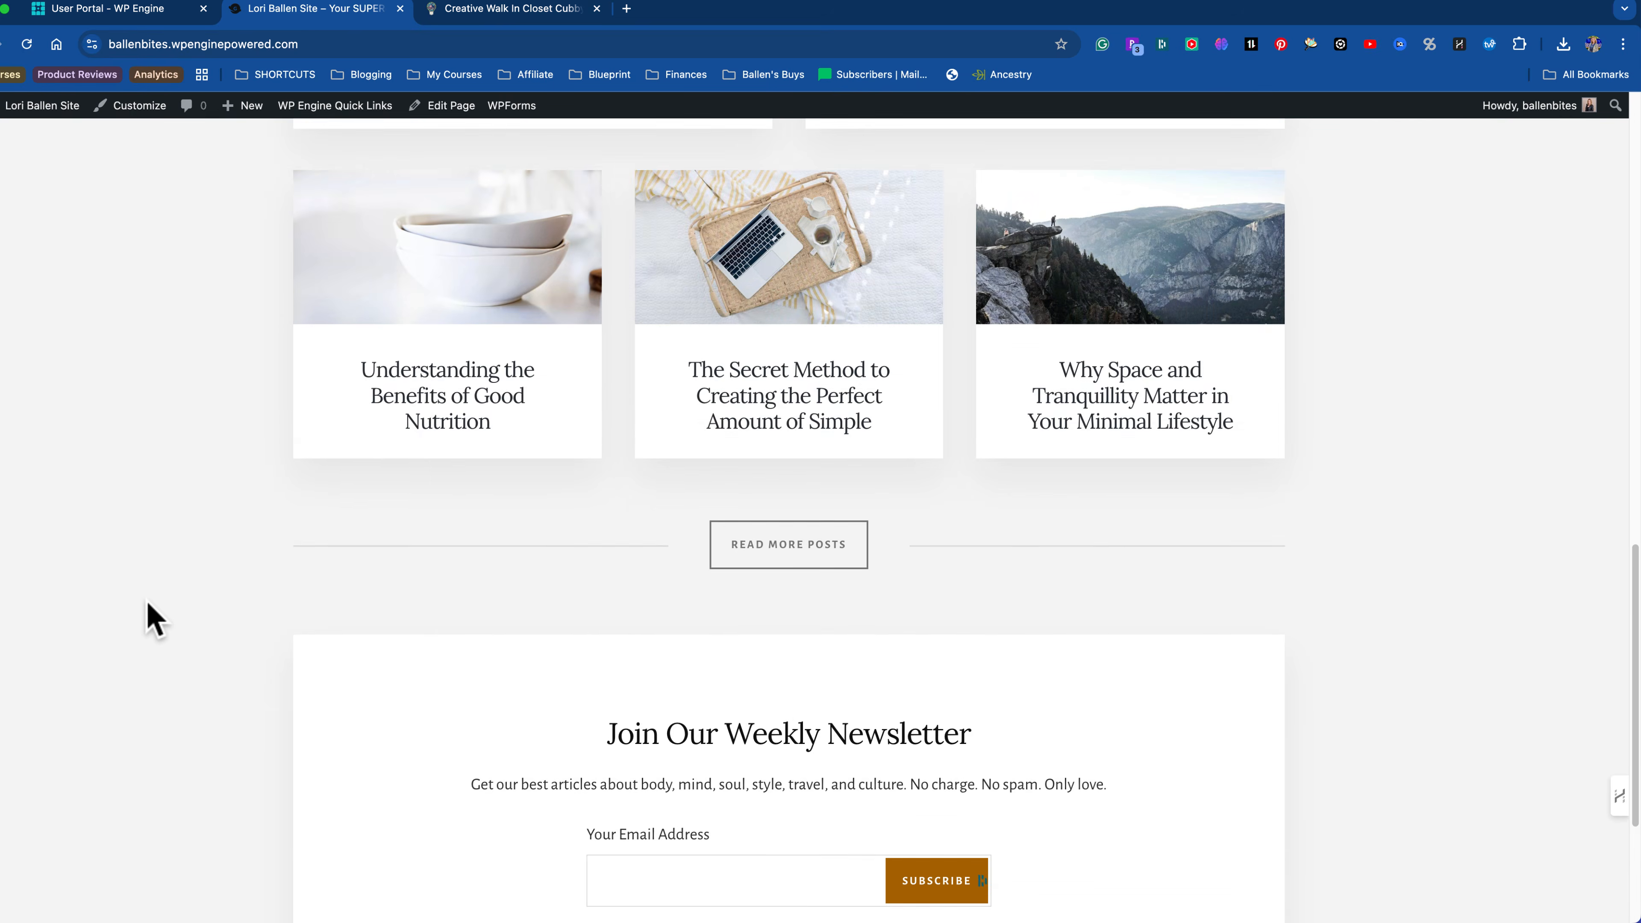
scroll(184, 717, up, 20)
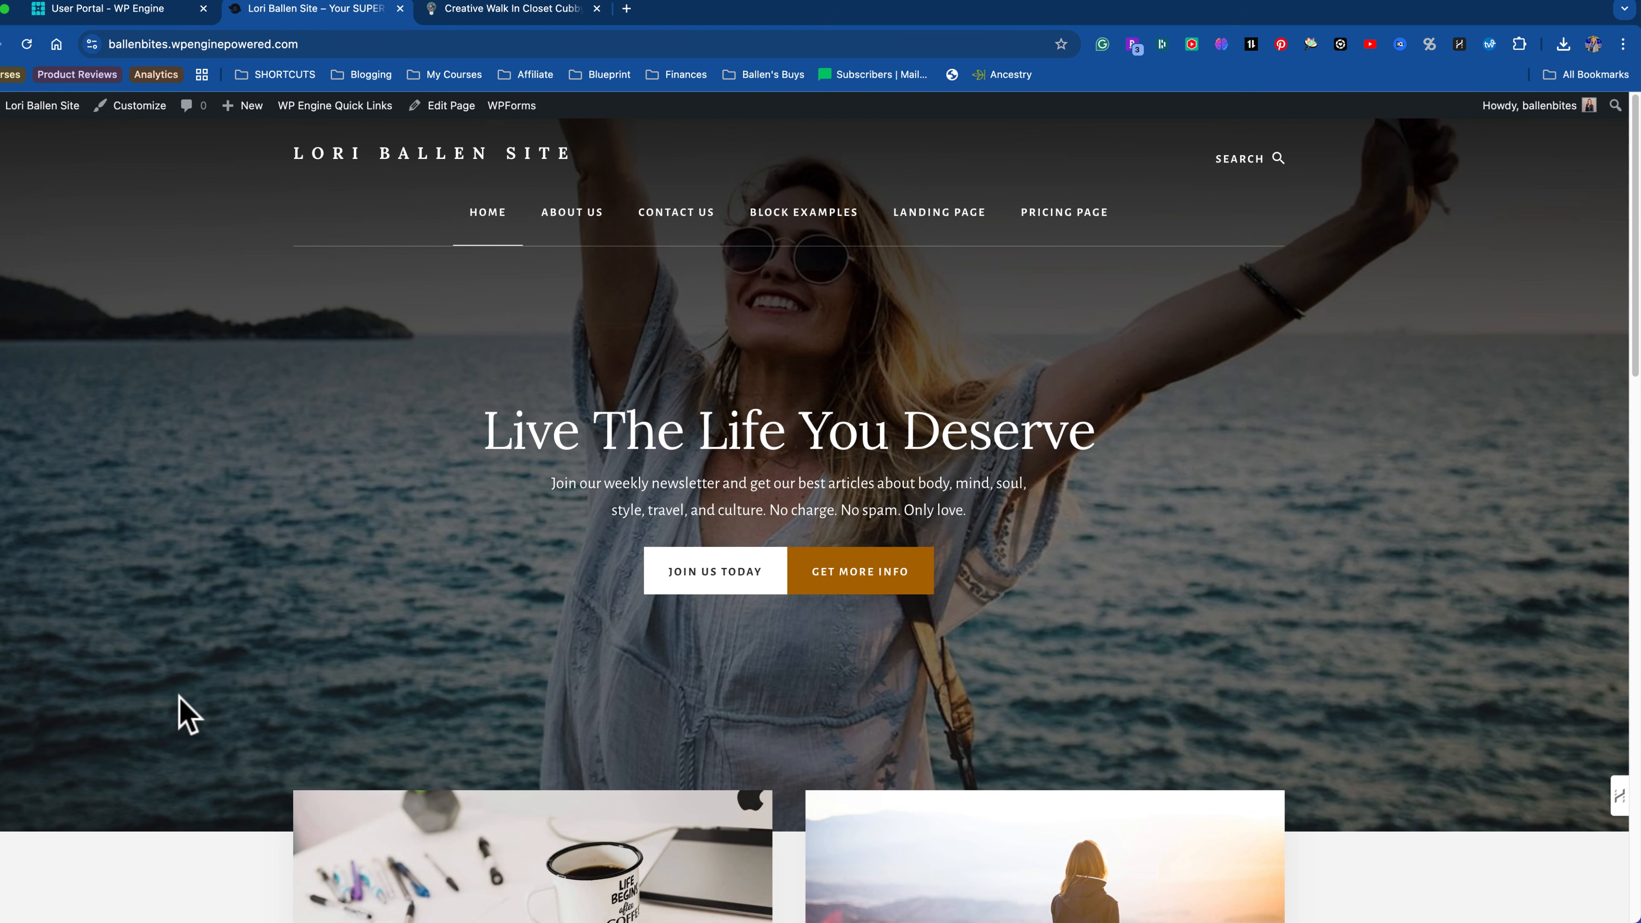
scroll(432, 429, down, 1)
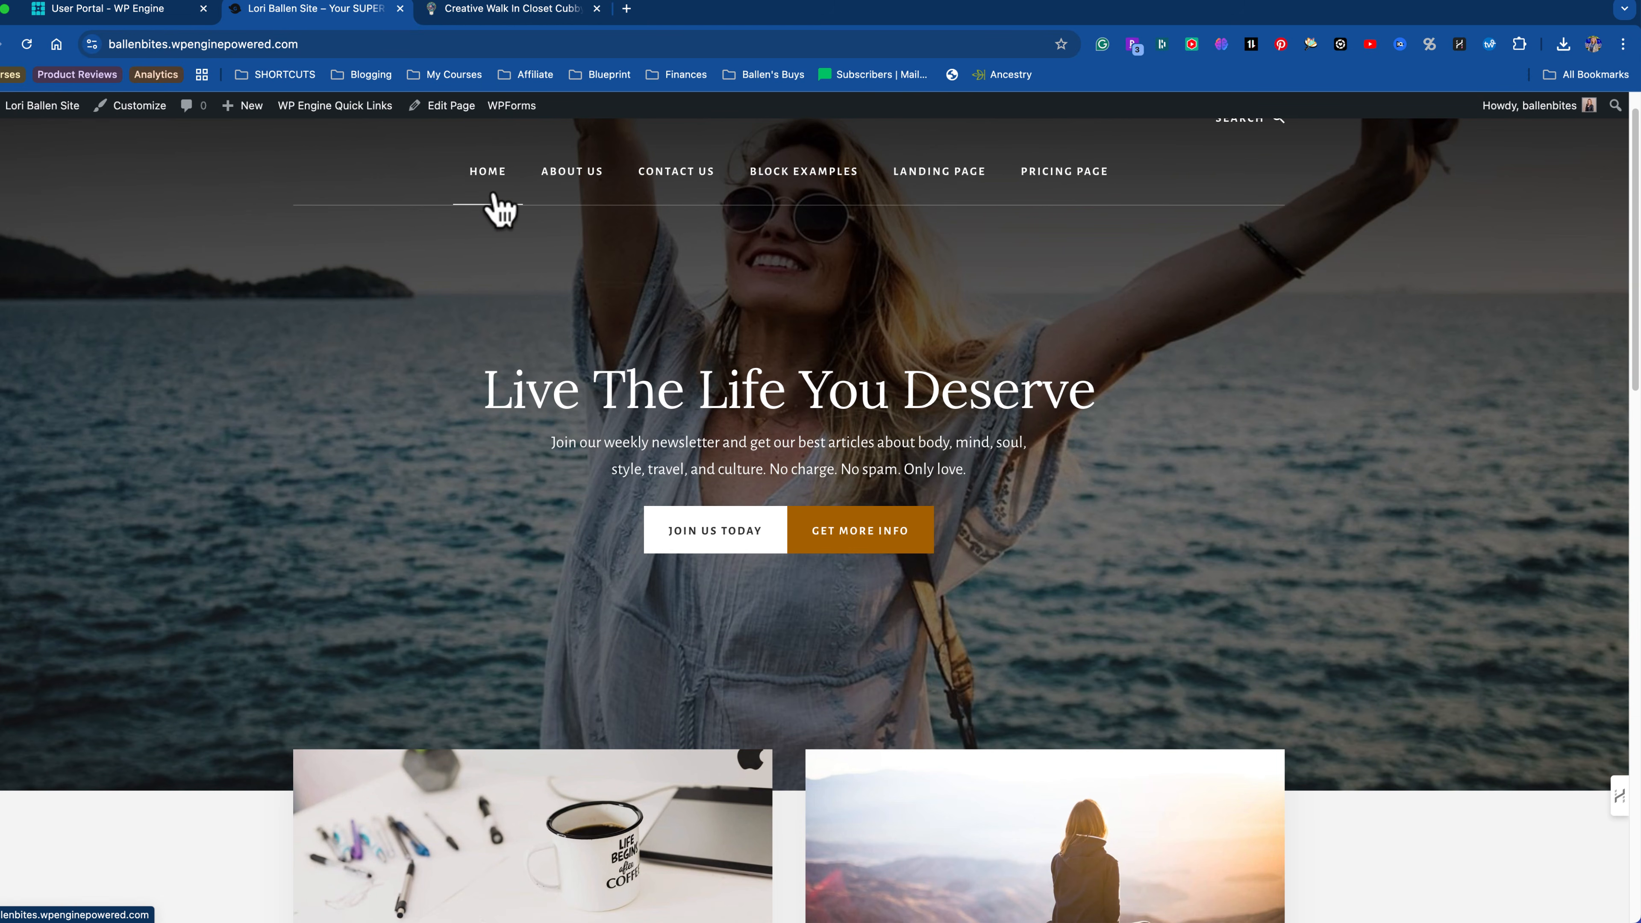
scroll(820, 536, down, 3)
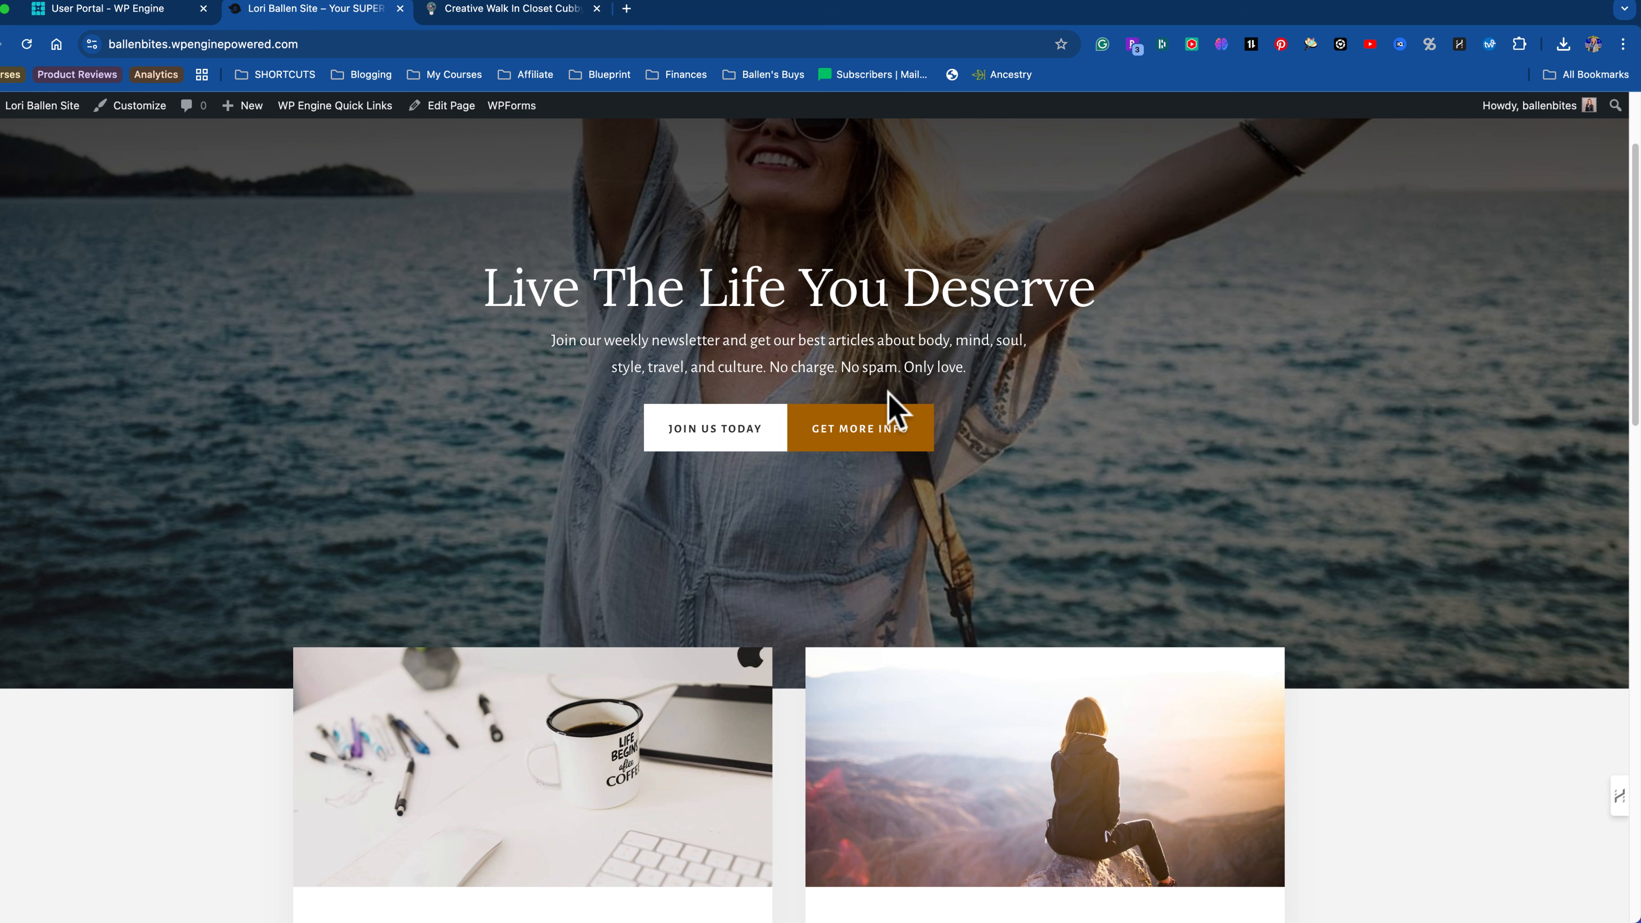
scroll(828, 408, down, 20)
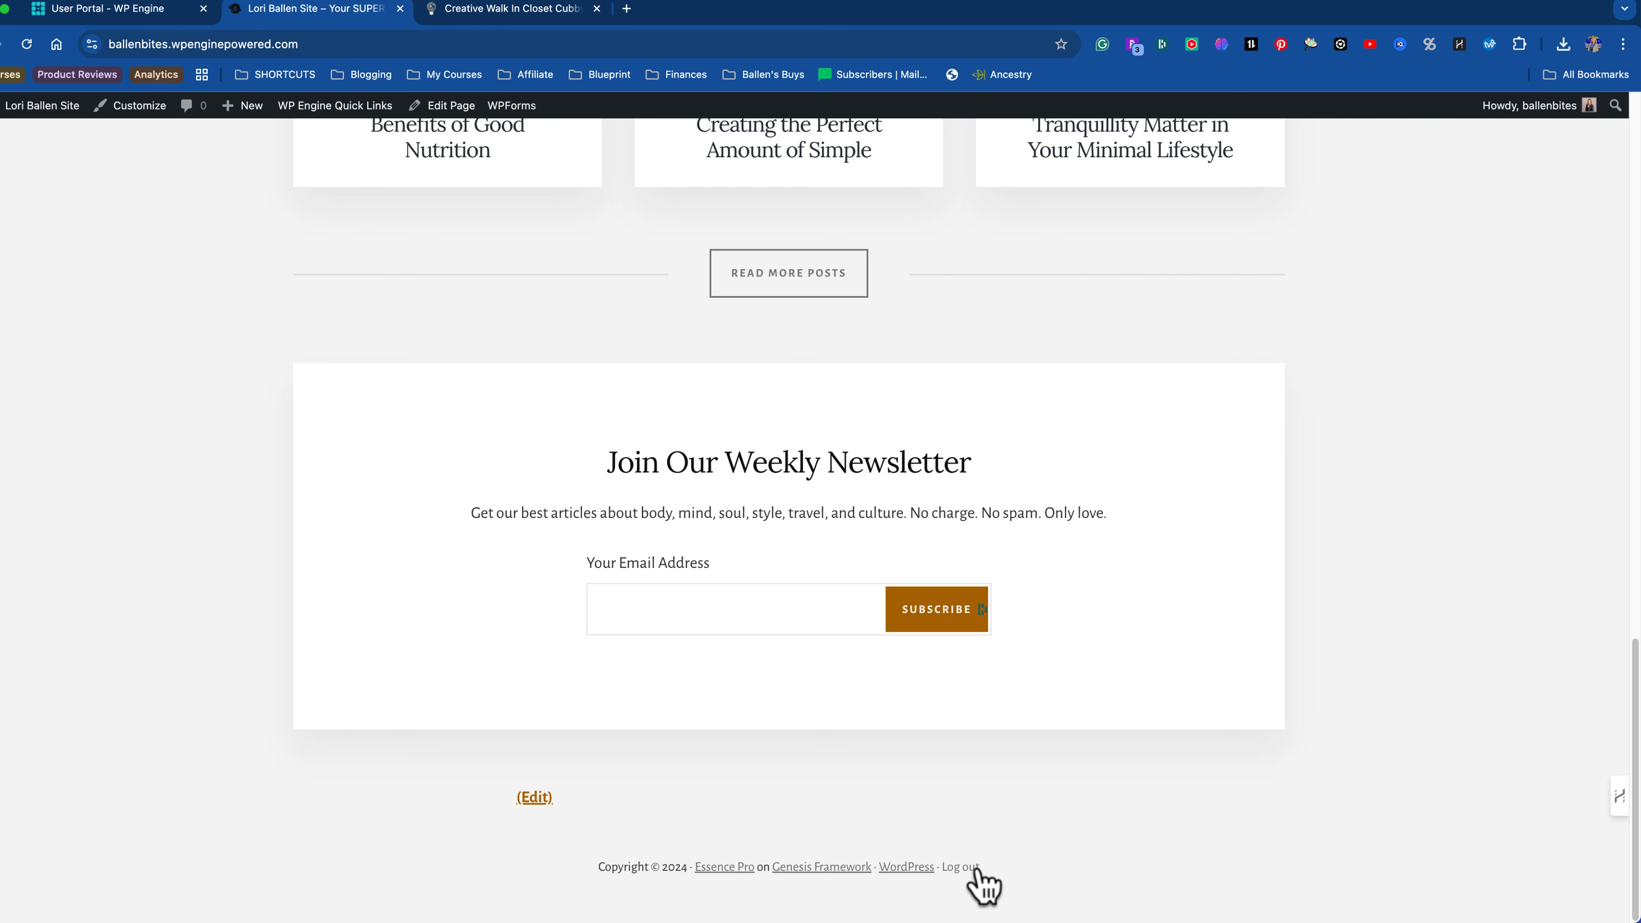
scroll(975, 873, up, 20)
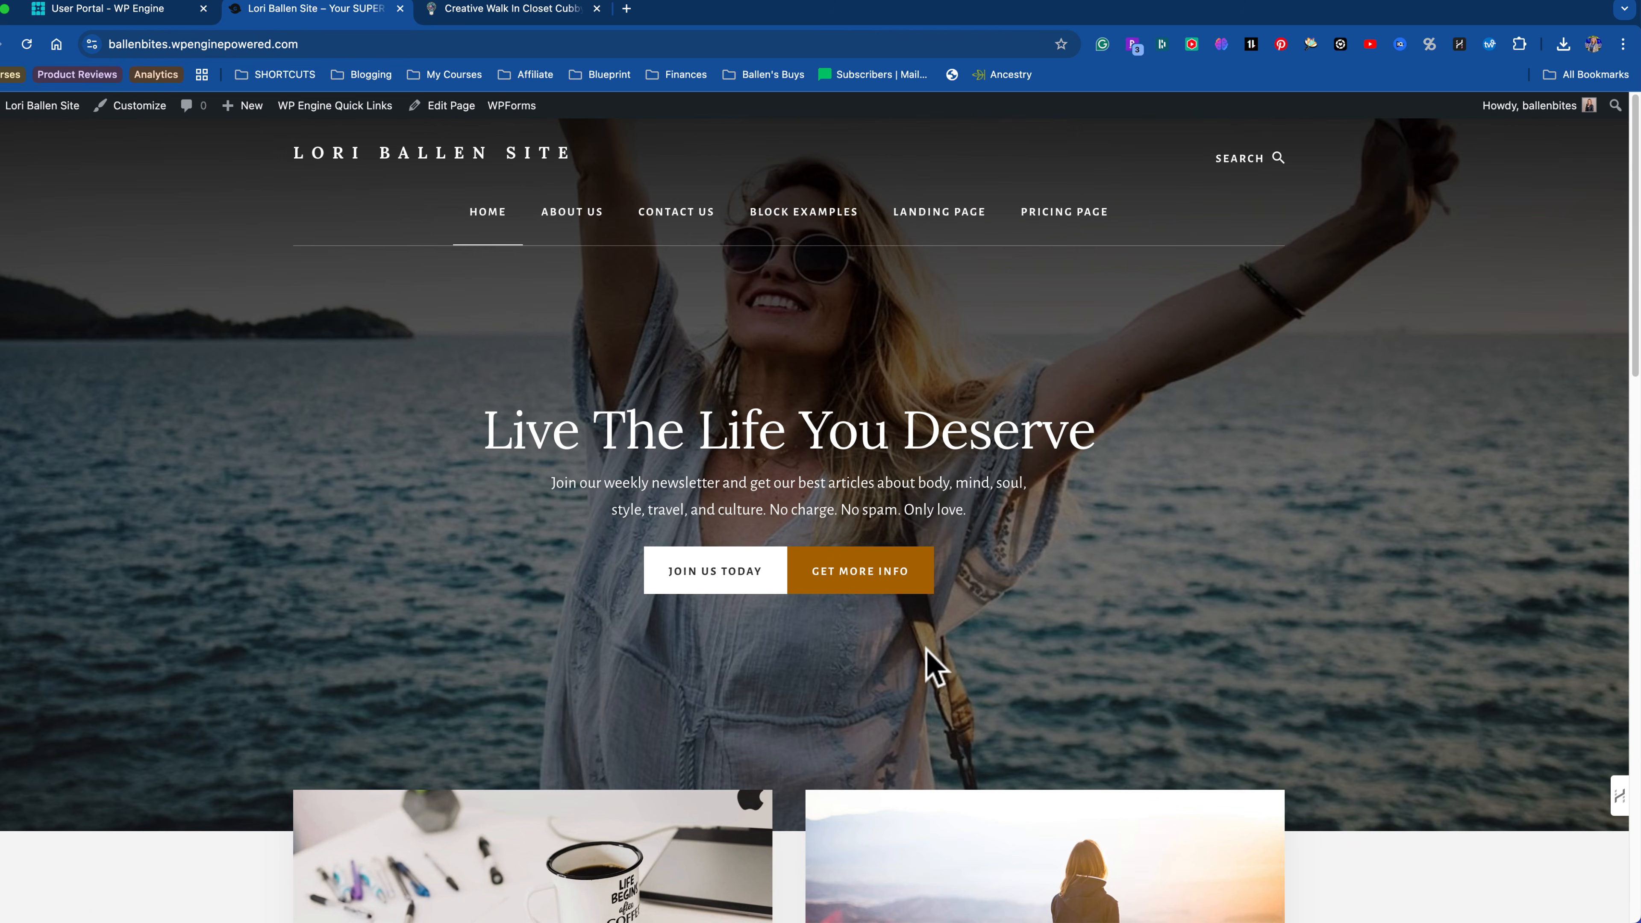
Step: Open the sample post "Unplug and Connect with Your Soul" and look over its layout
scroll(925, 648, down, 5)
click(1067, 802)
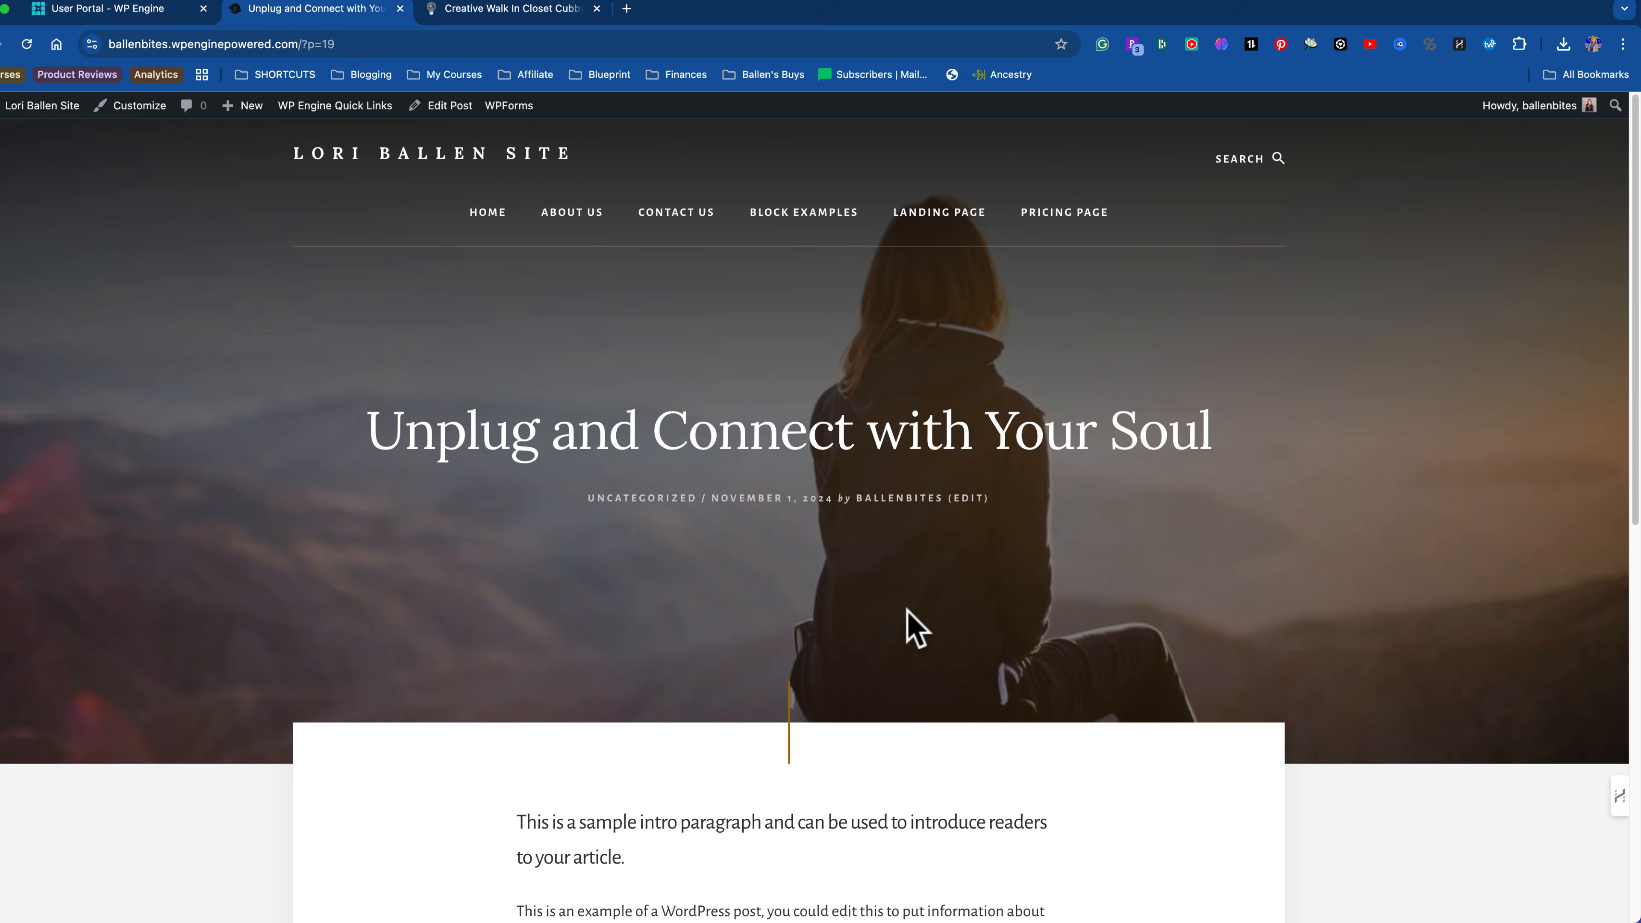
scroll(907, 612, down, 10)
scroll(907, 612, up, 10)
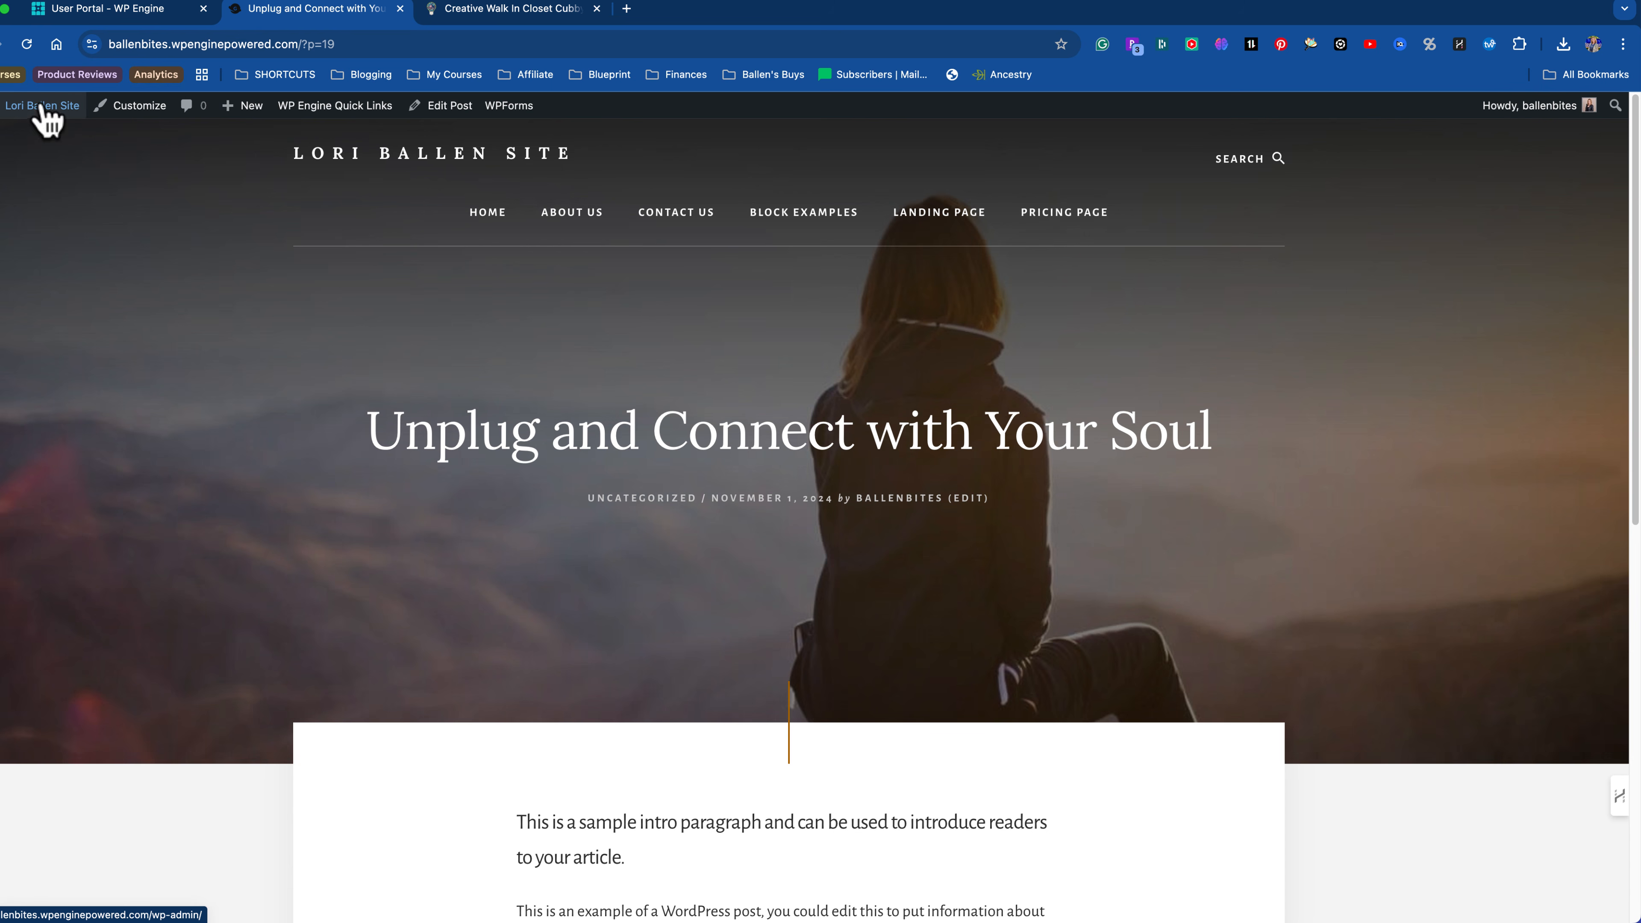
Step: In the Customizer's site identity settings, set the site title to "Ballen Bites" and the tagline to "Favorite Recipes"
click(132, 110)
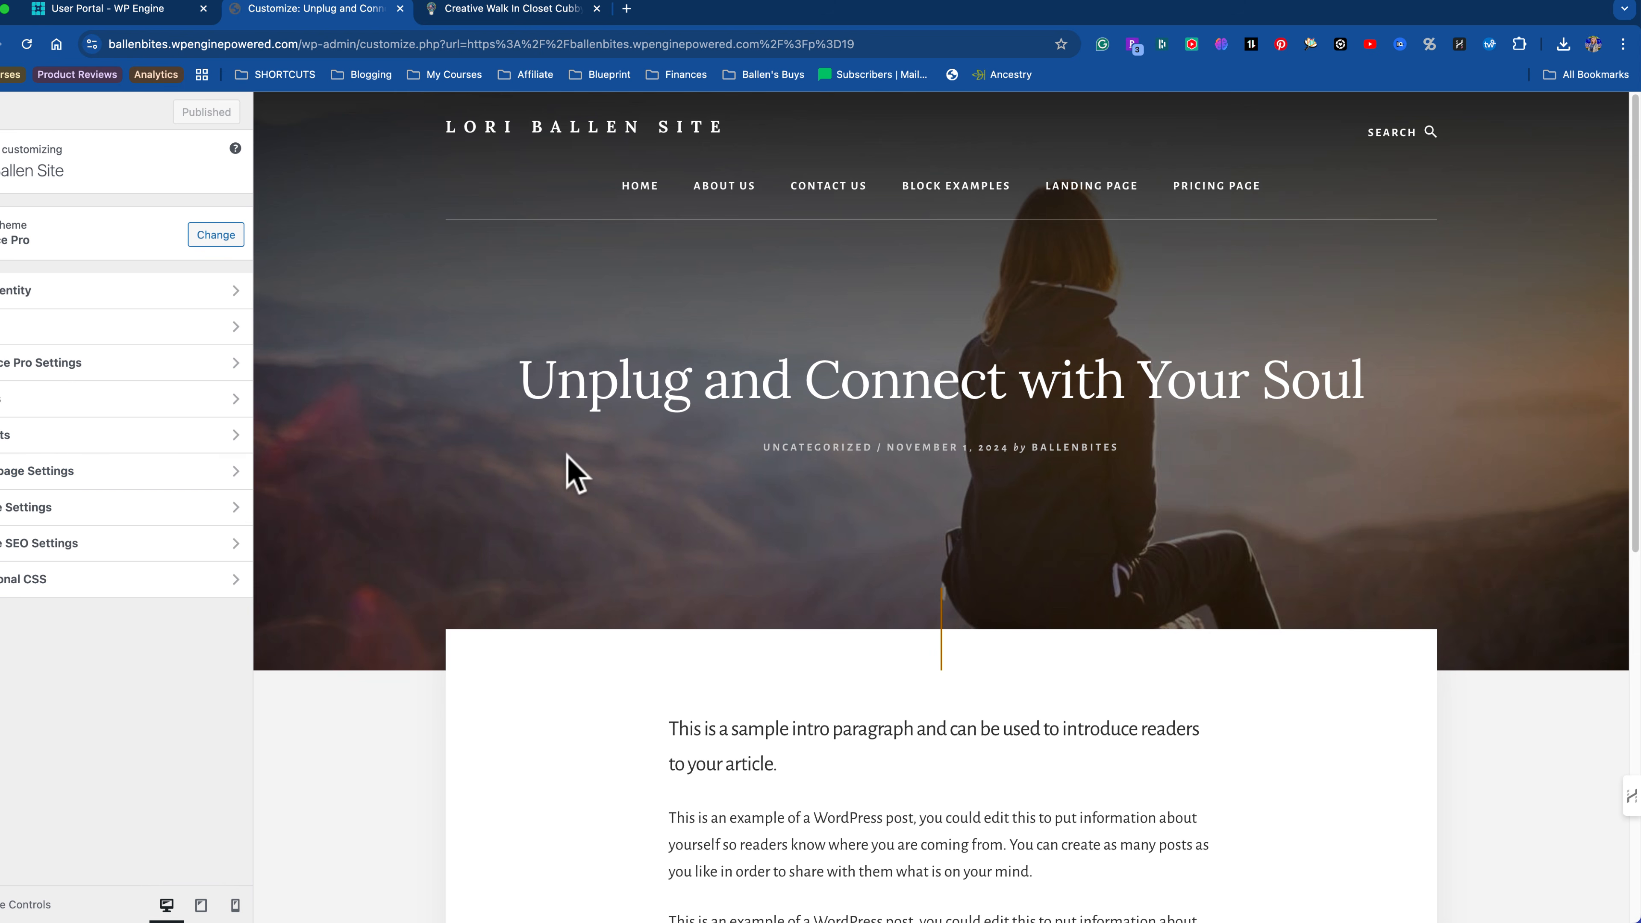
click(20, 300)
drag(73, 309, 1, 305)
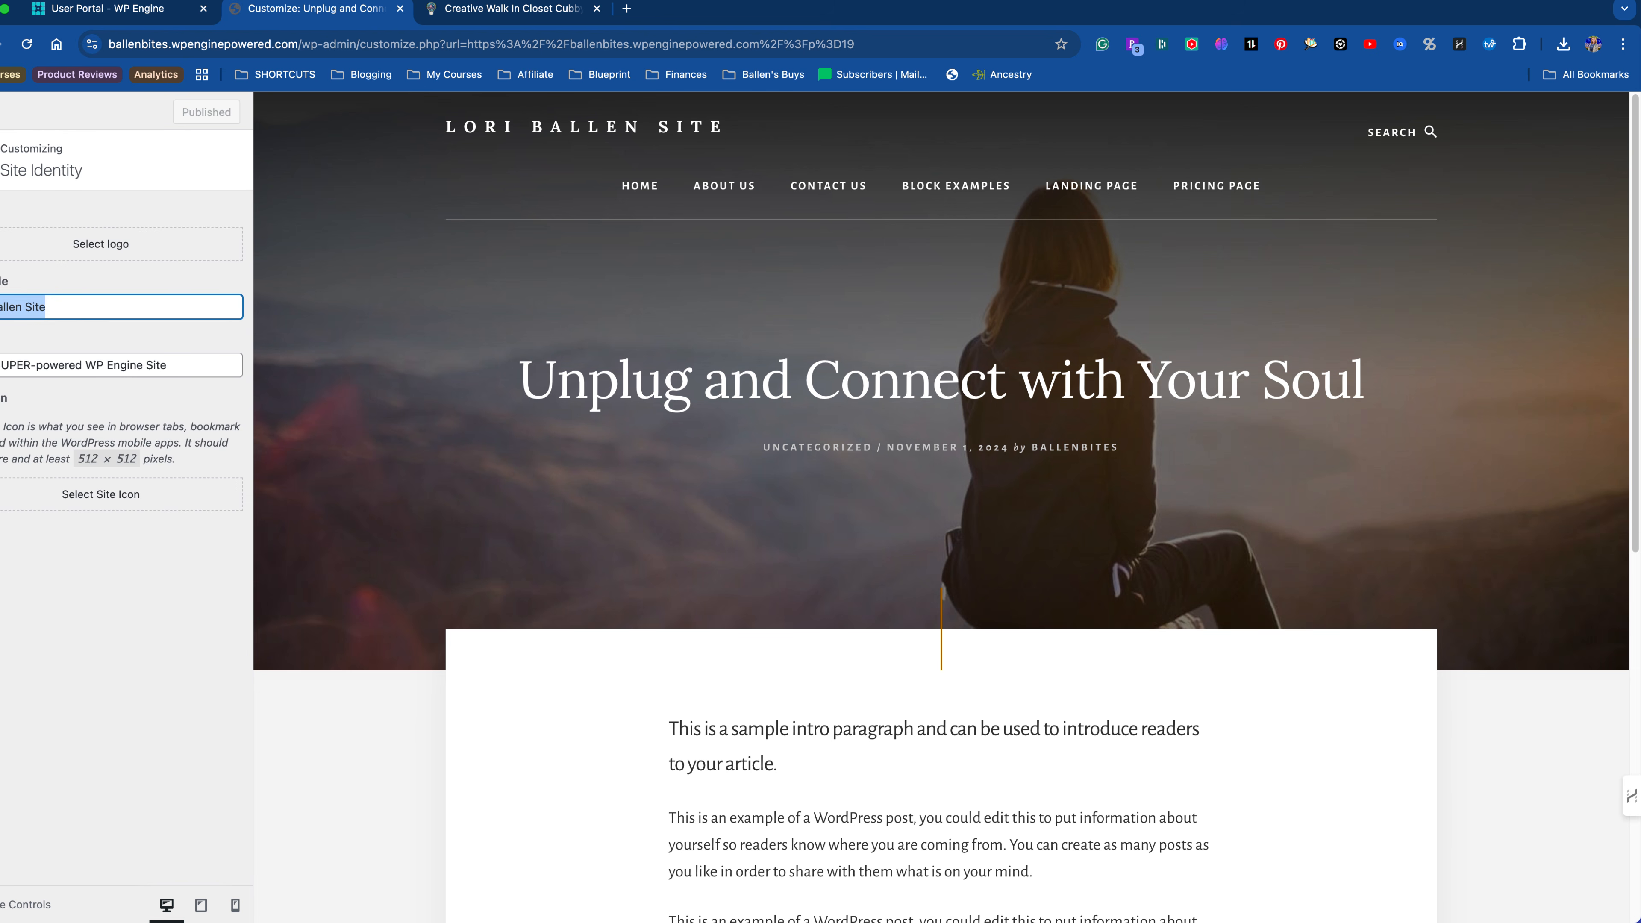
text(Bi)
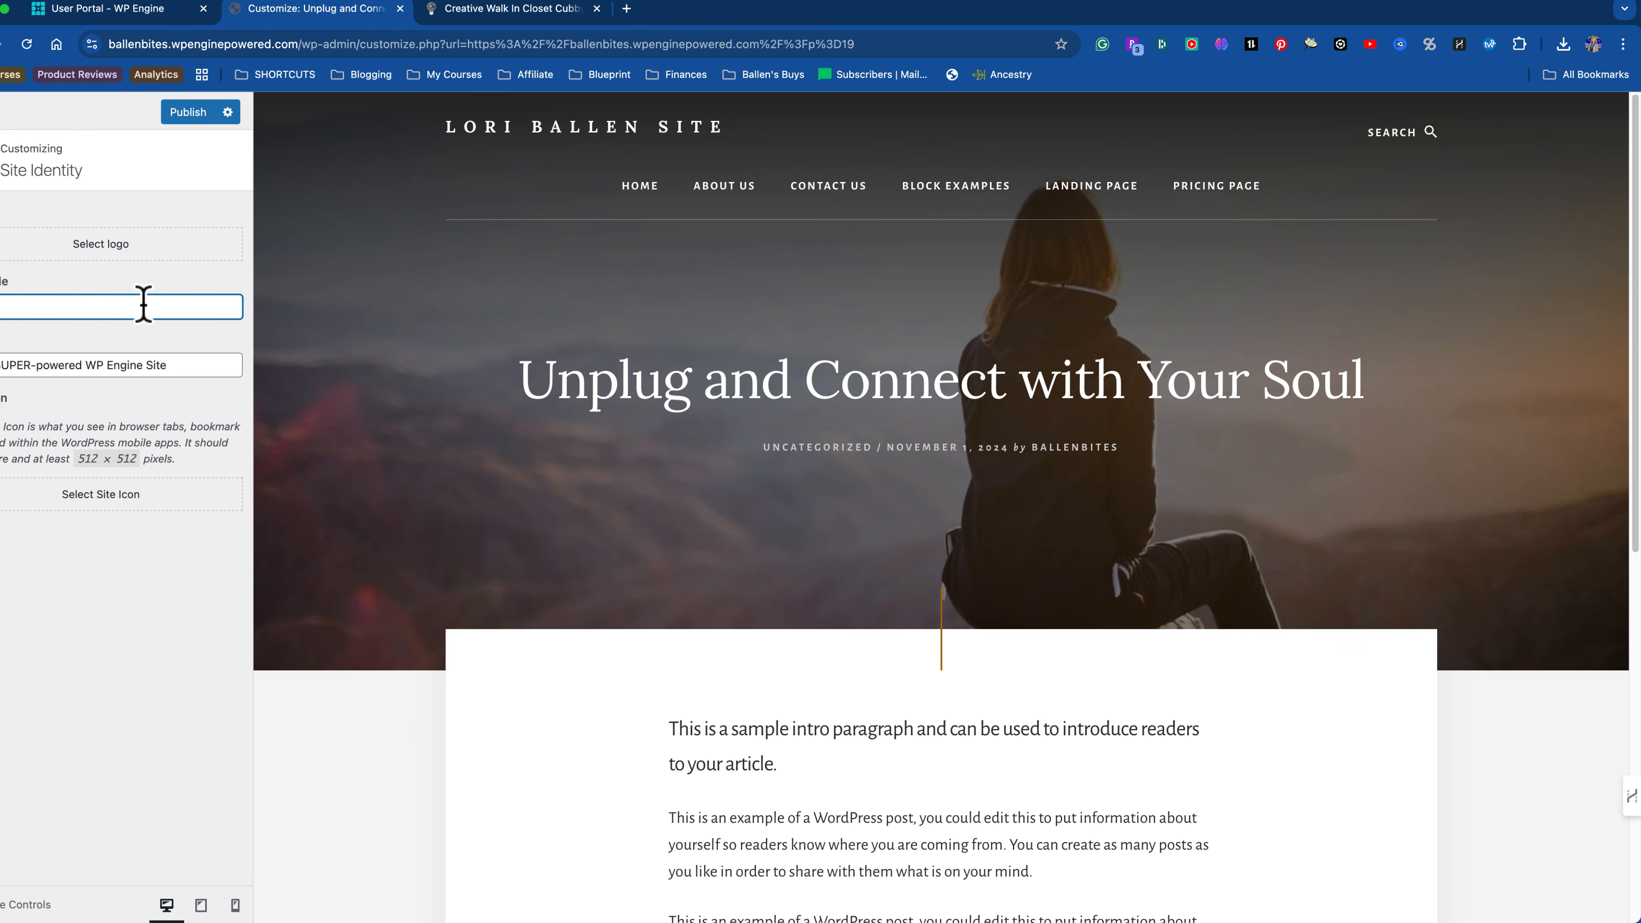
text(tes)
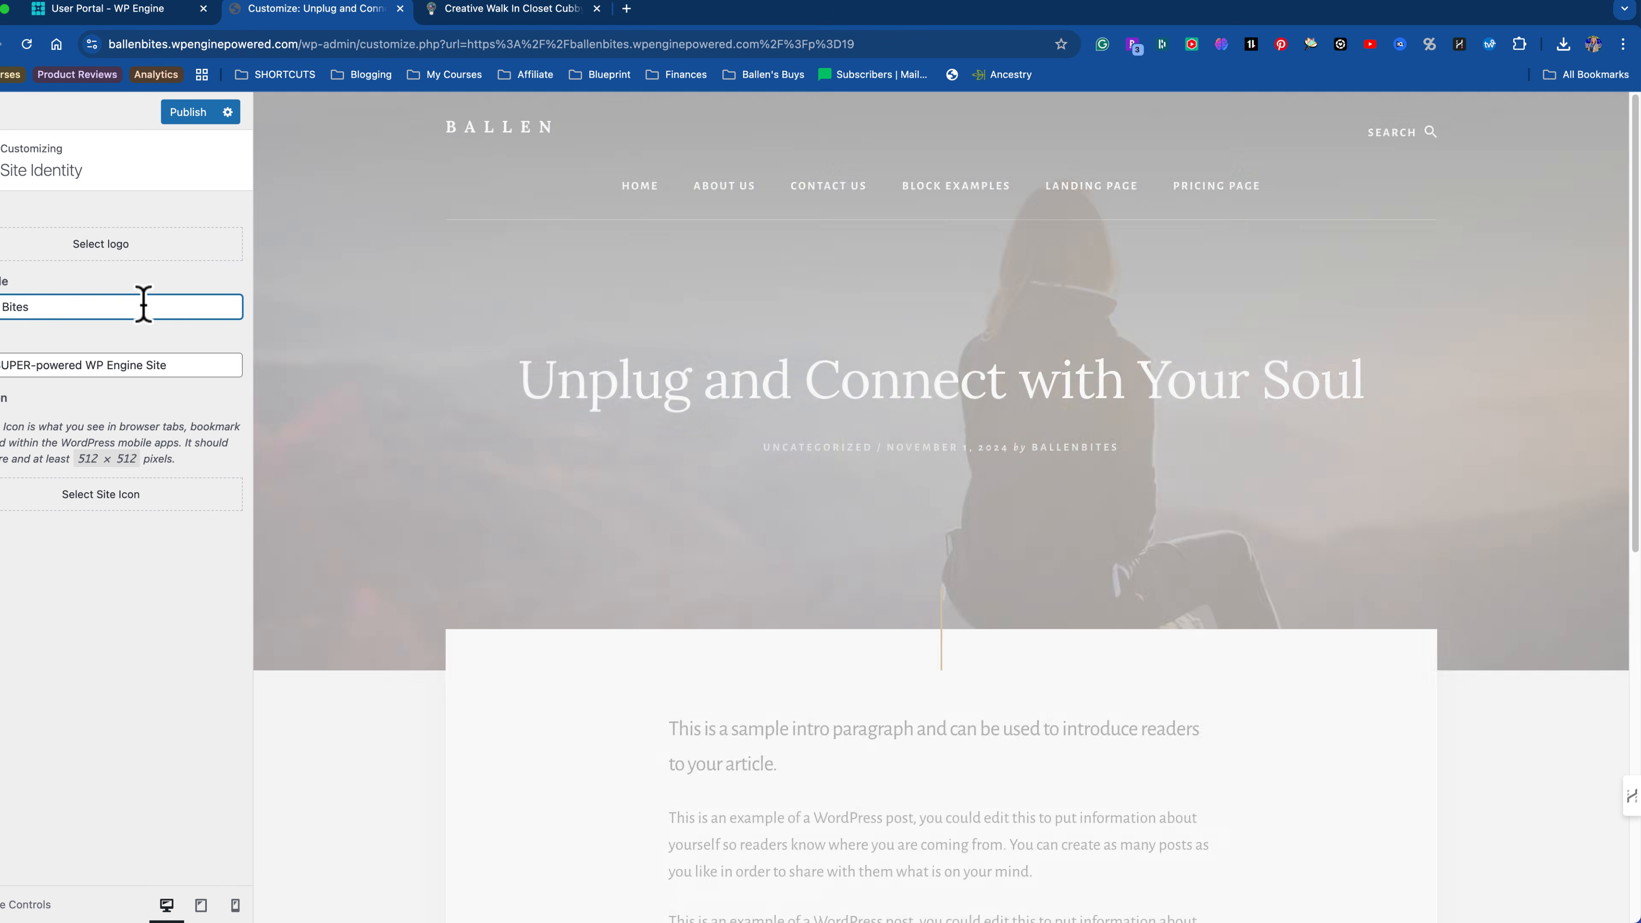
key(Tab)
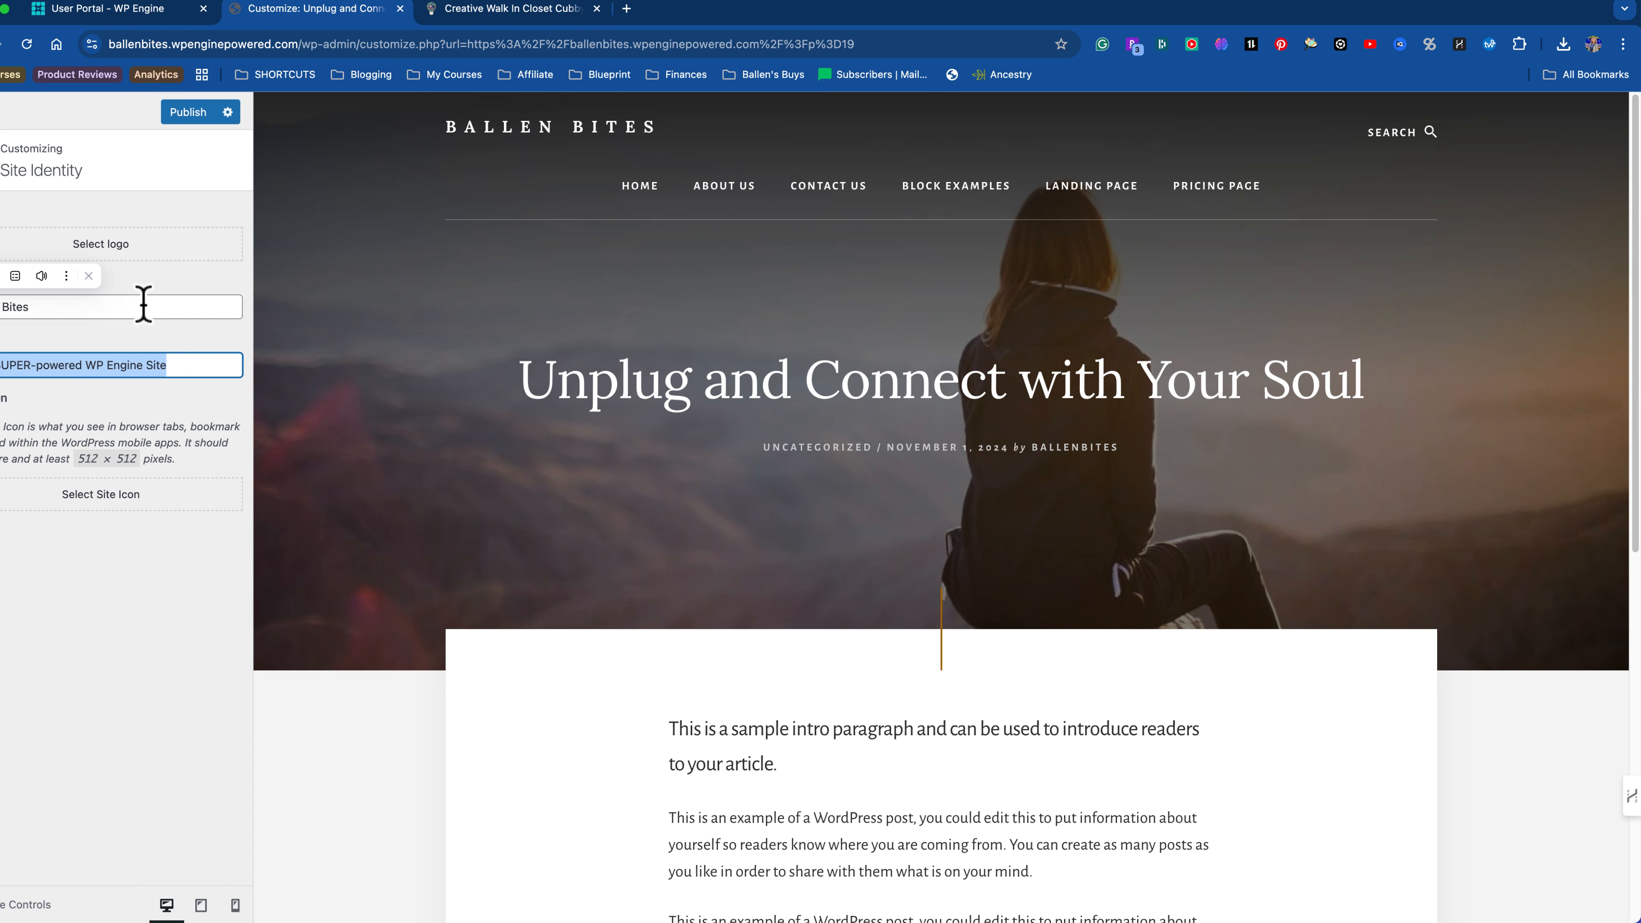
key(BackSpace)
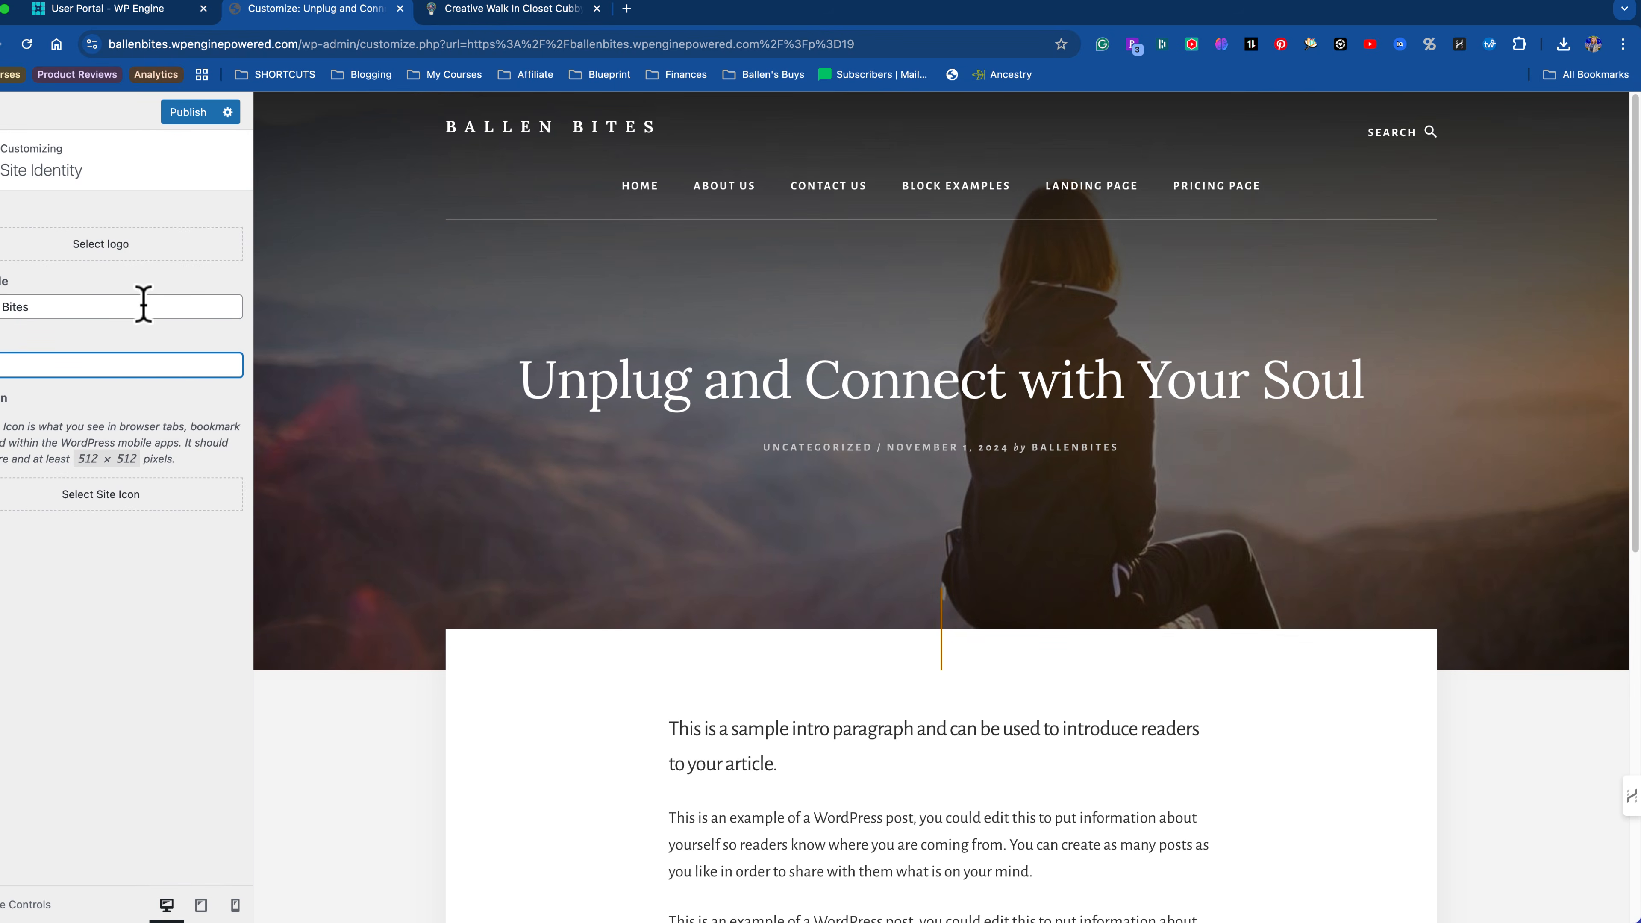
text(avorite Recipes)
Step: Open Canva in a new browser tab
click(626, 8)
text(canva)
key(Return)
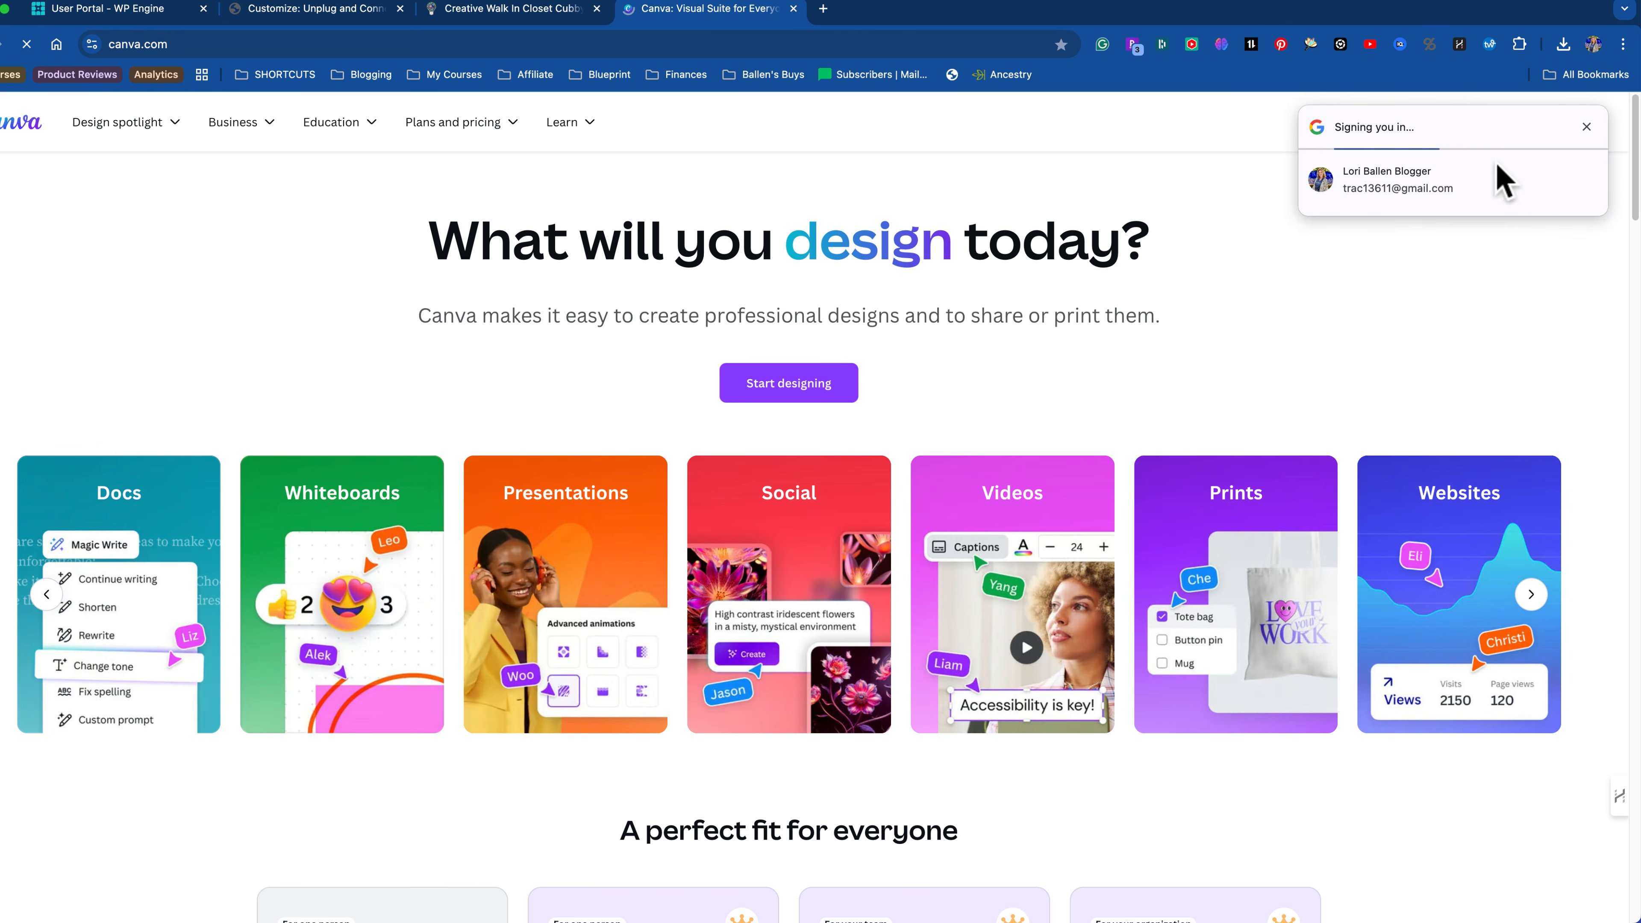
Step: Sign in to Canva with the suggested Google account to reach its home page
click(1587, 126)
click(1486, 122)
click(705, 479)
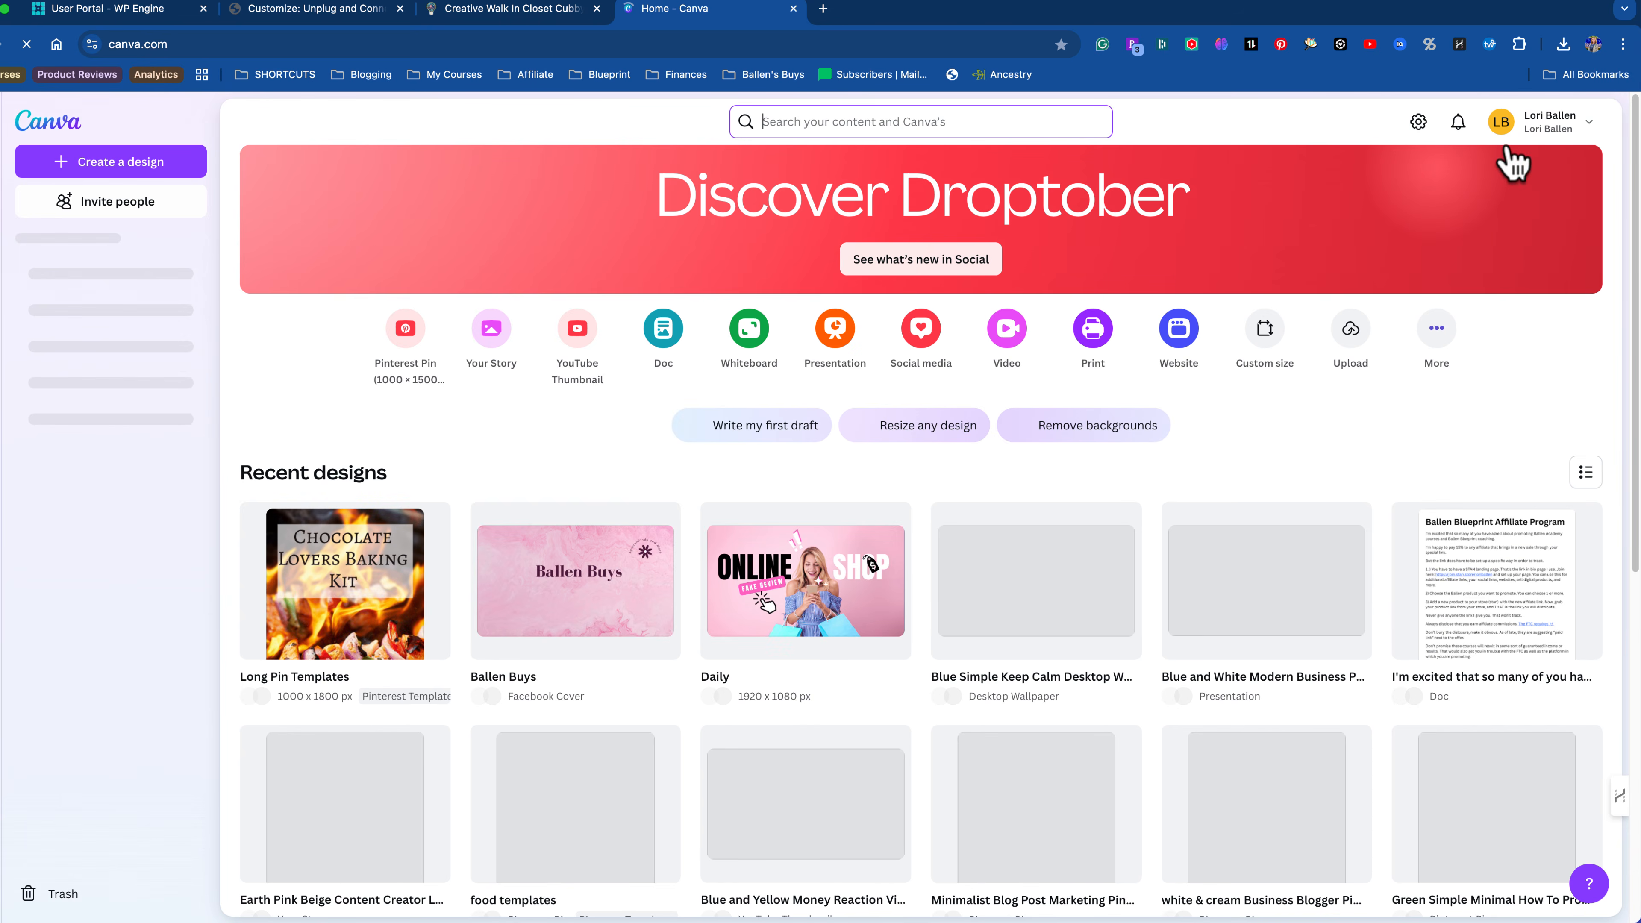
click(1507, 133)
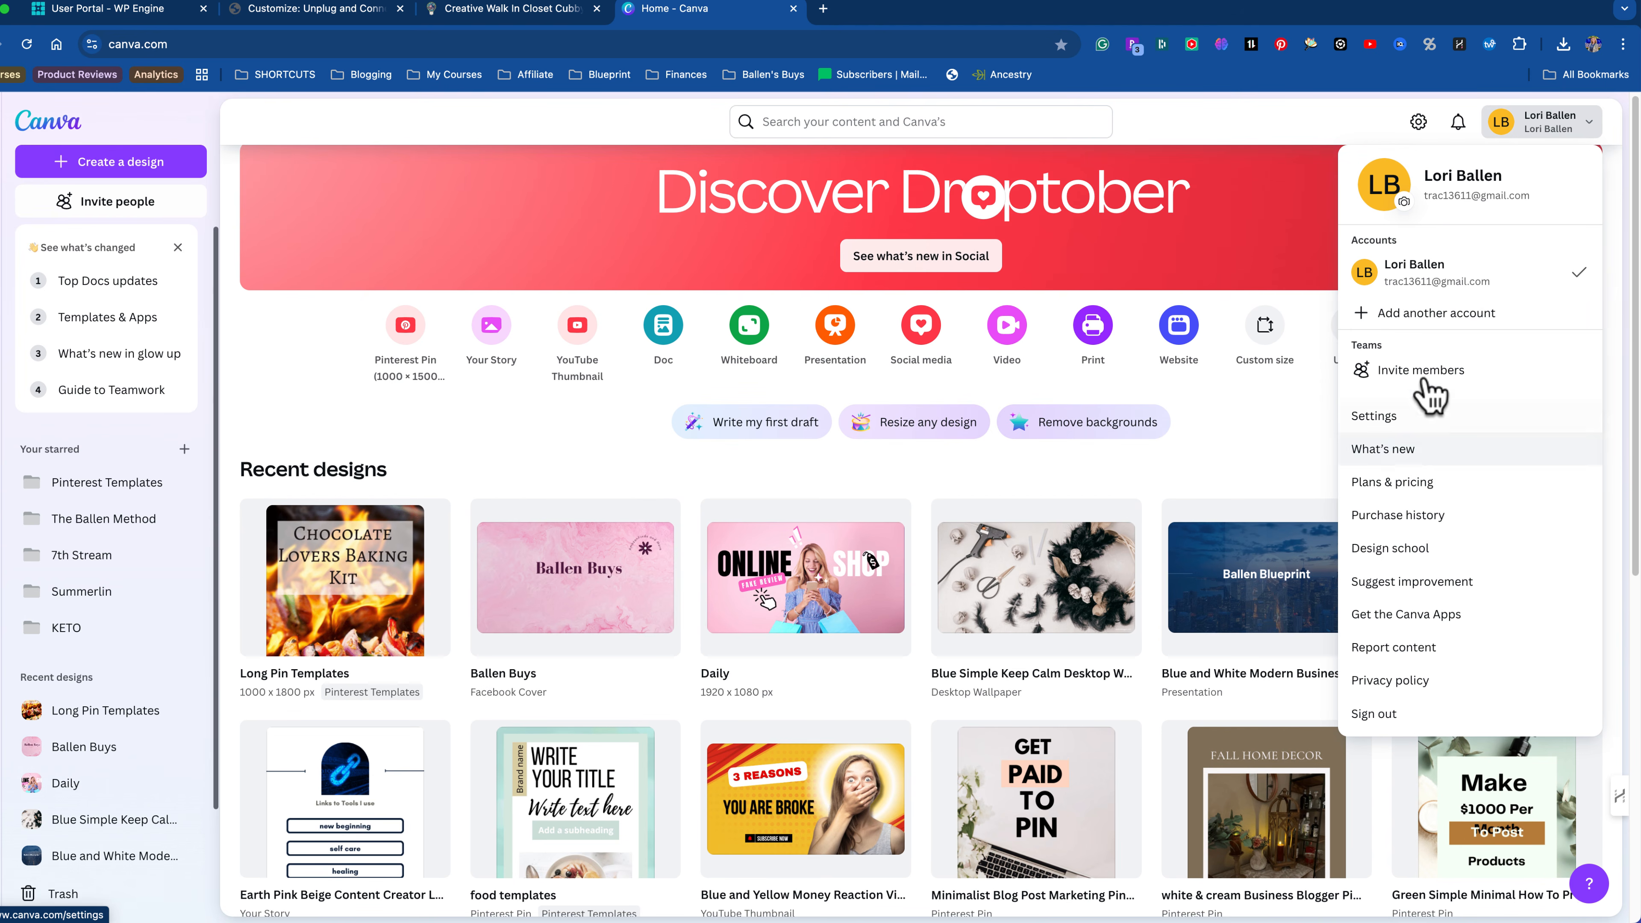
click(1252, 118)
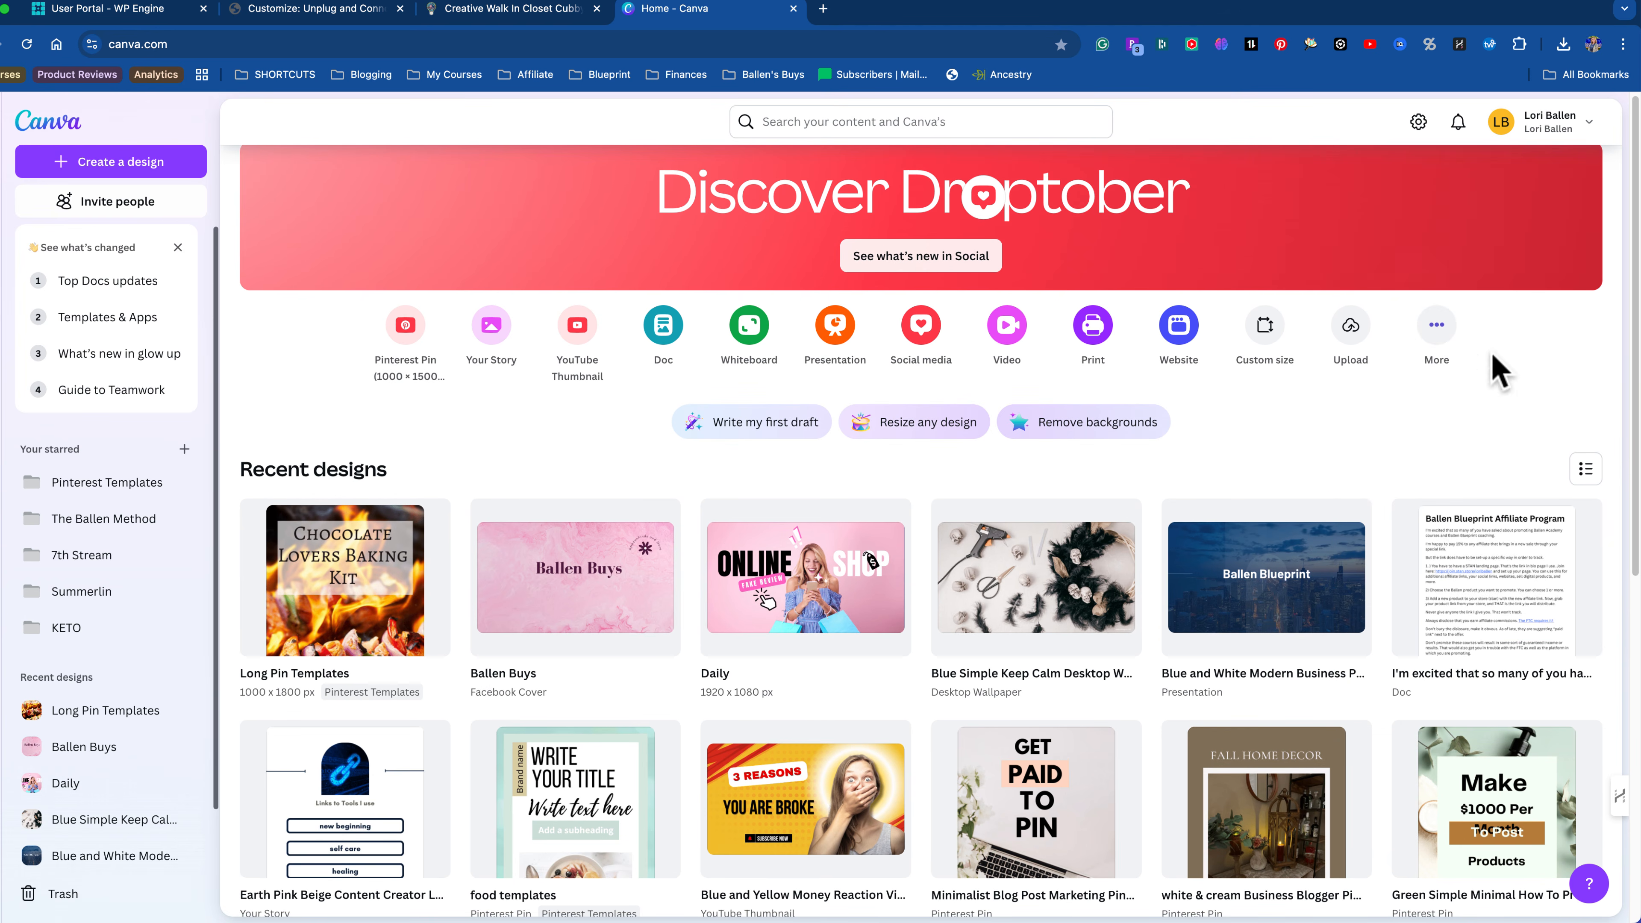
click(1432, 325)
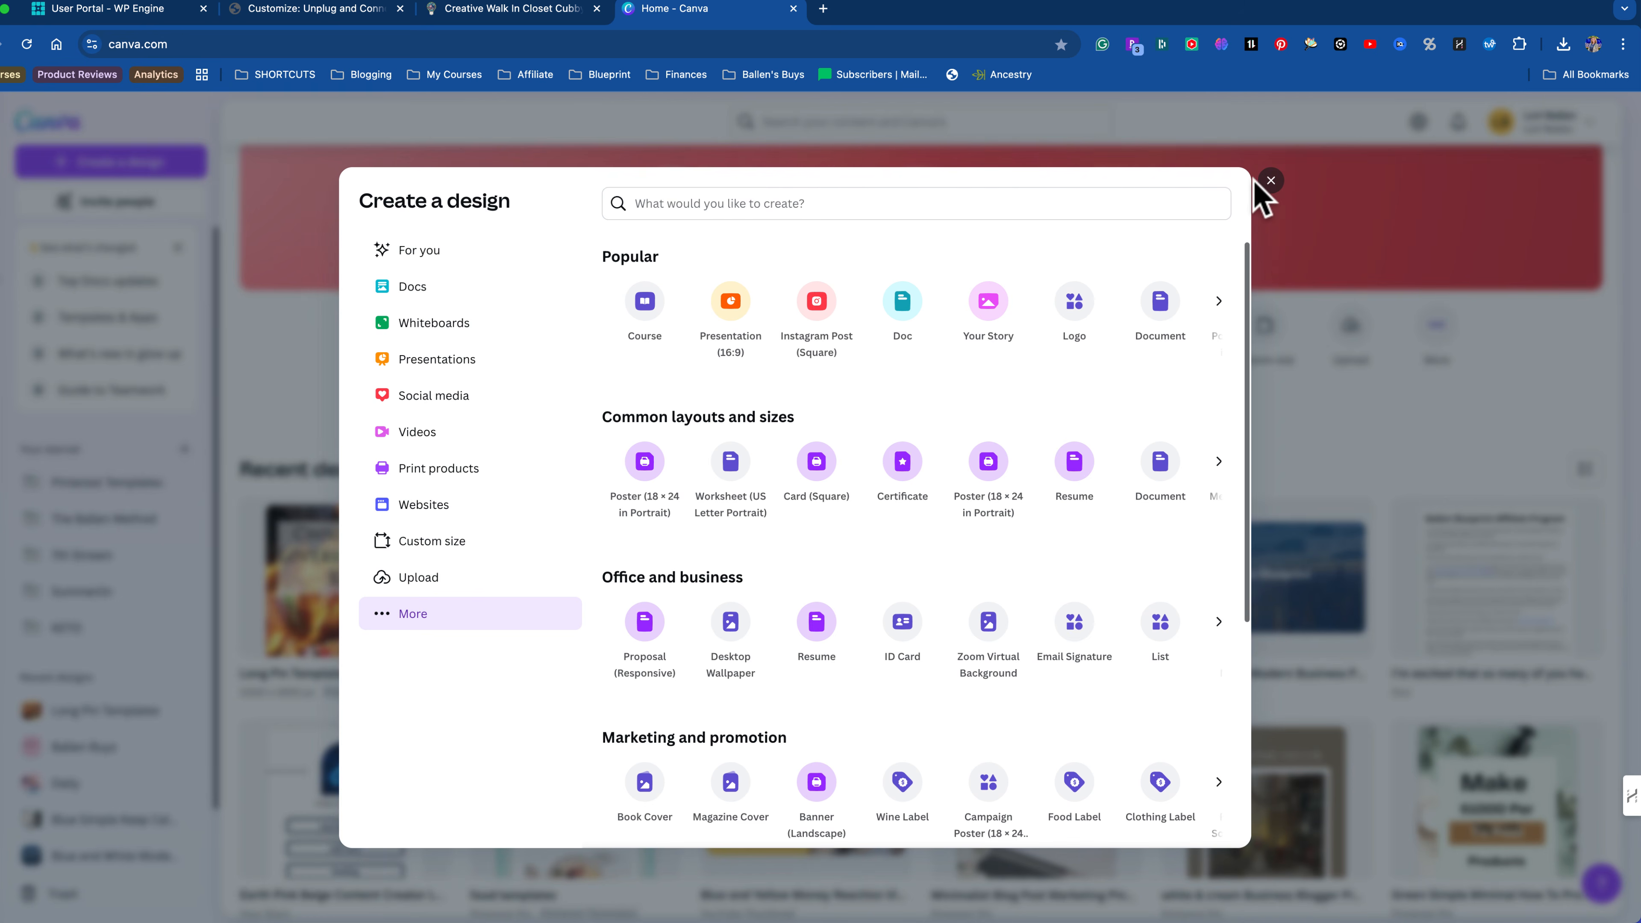
click(1270, 181)
scroll(1557, 323, down, 1)
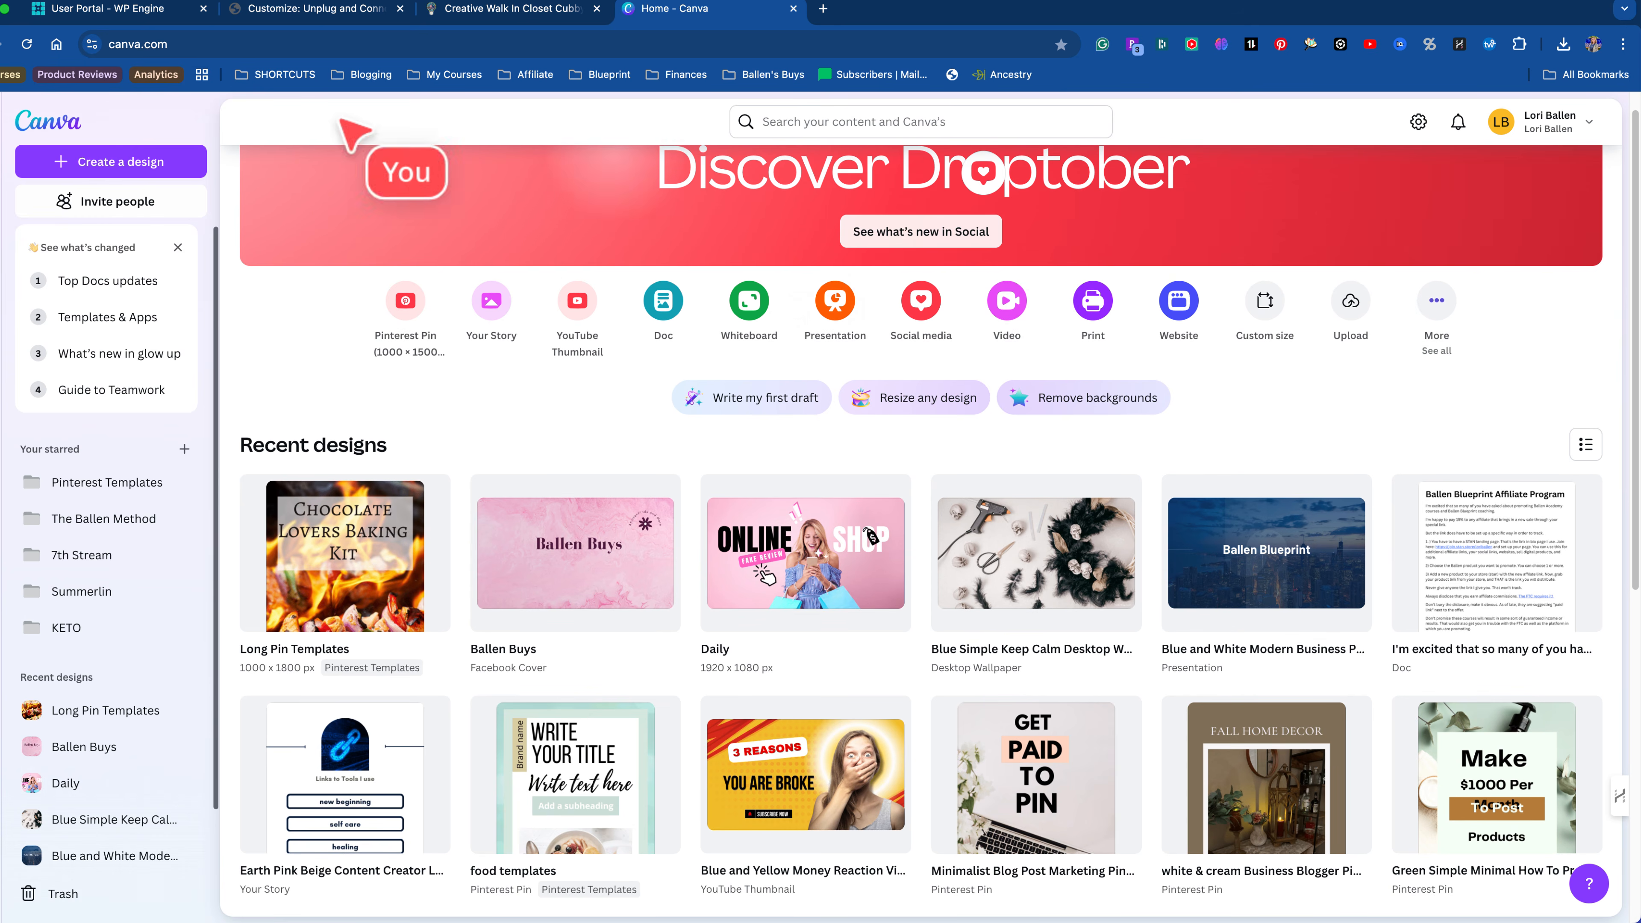
Step: Create a new custom-size design of 512 × 512 px
click(132, 188)
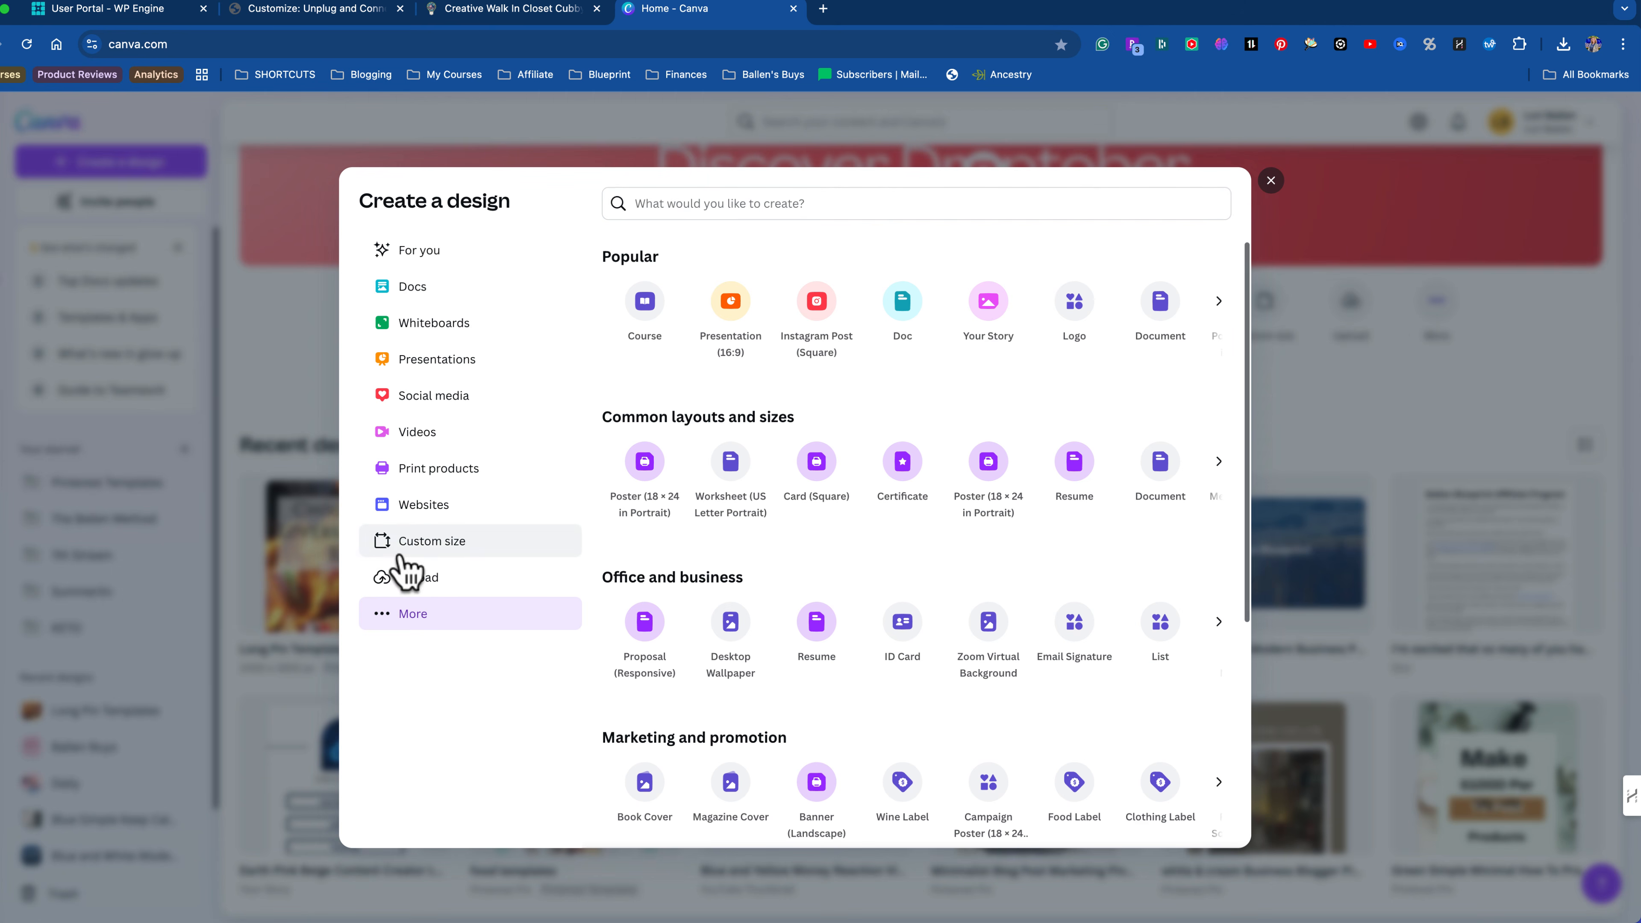
click(442, 542)
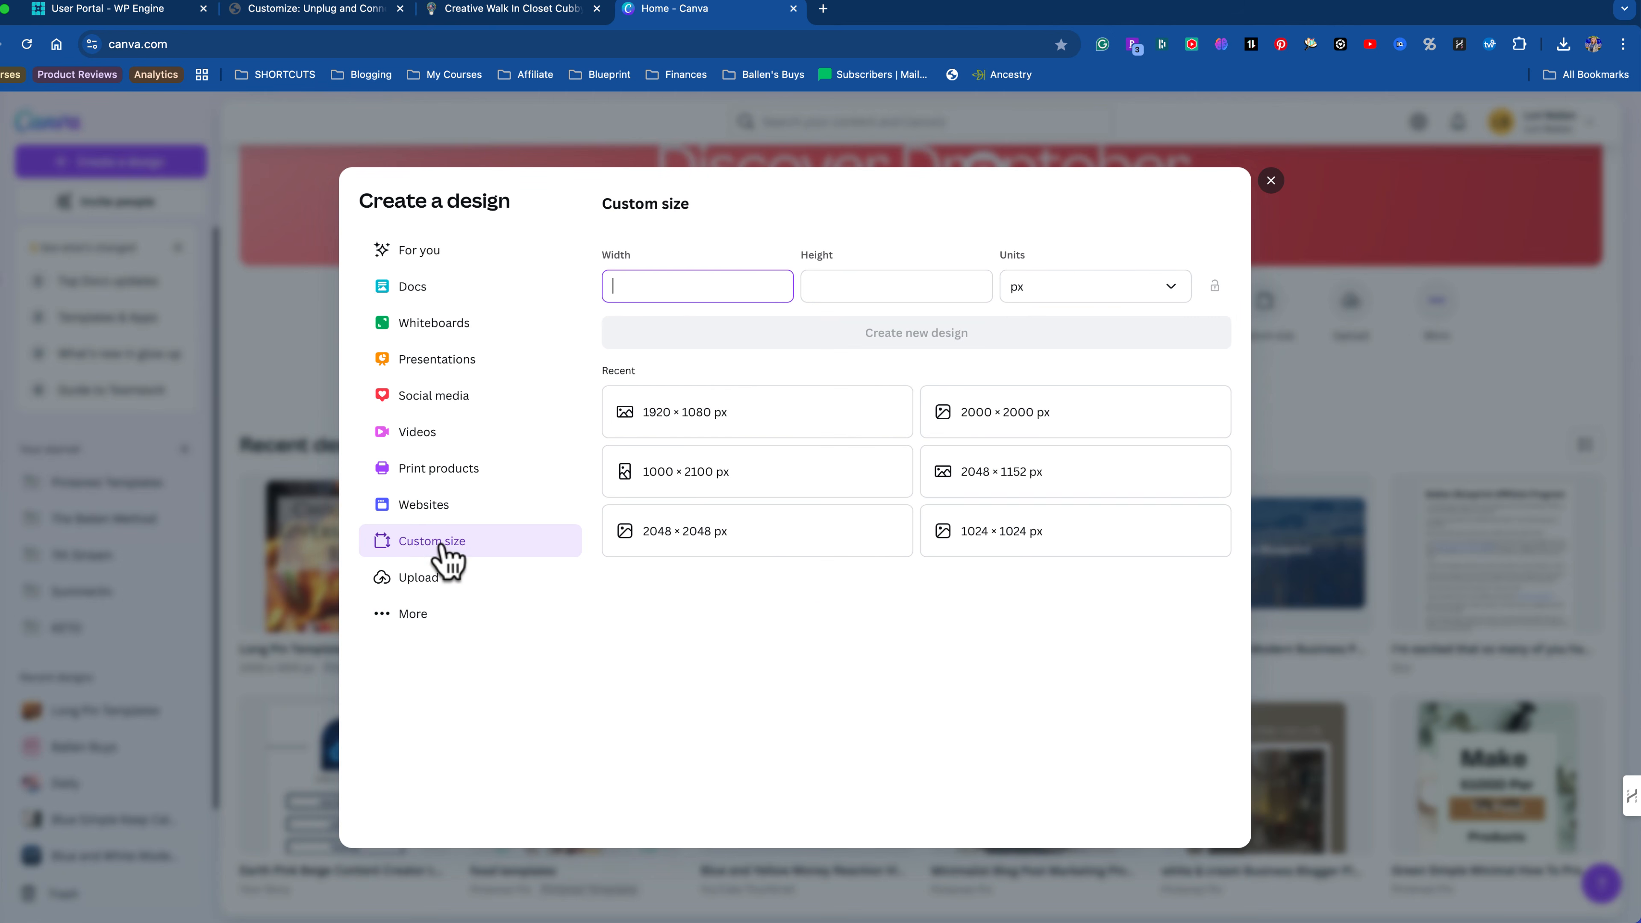
key(Tab)
text(512)
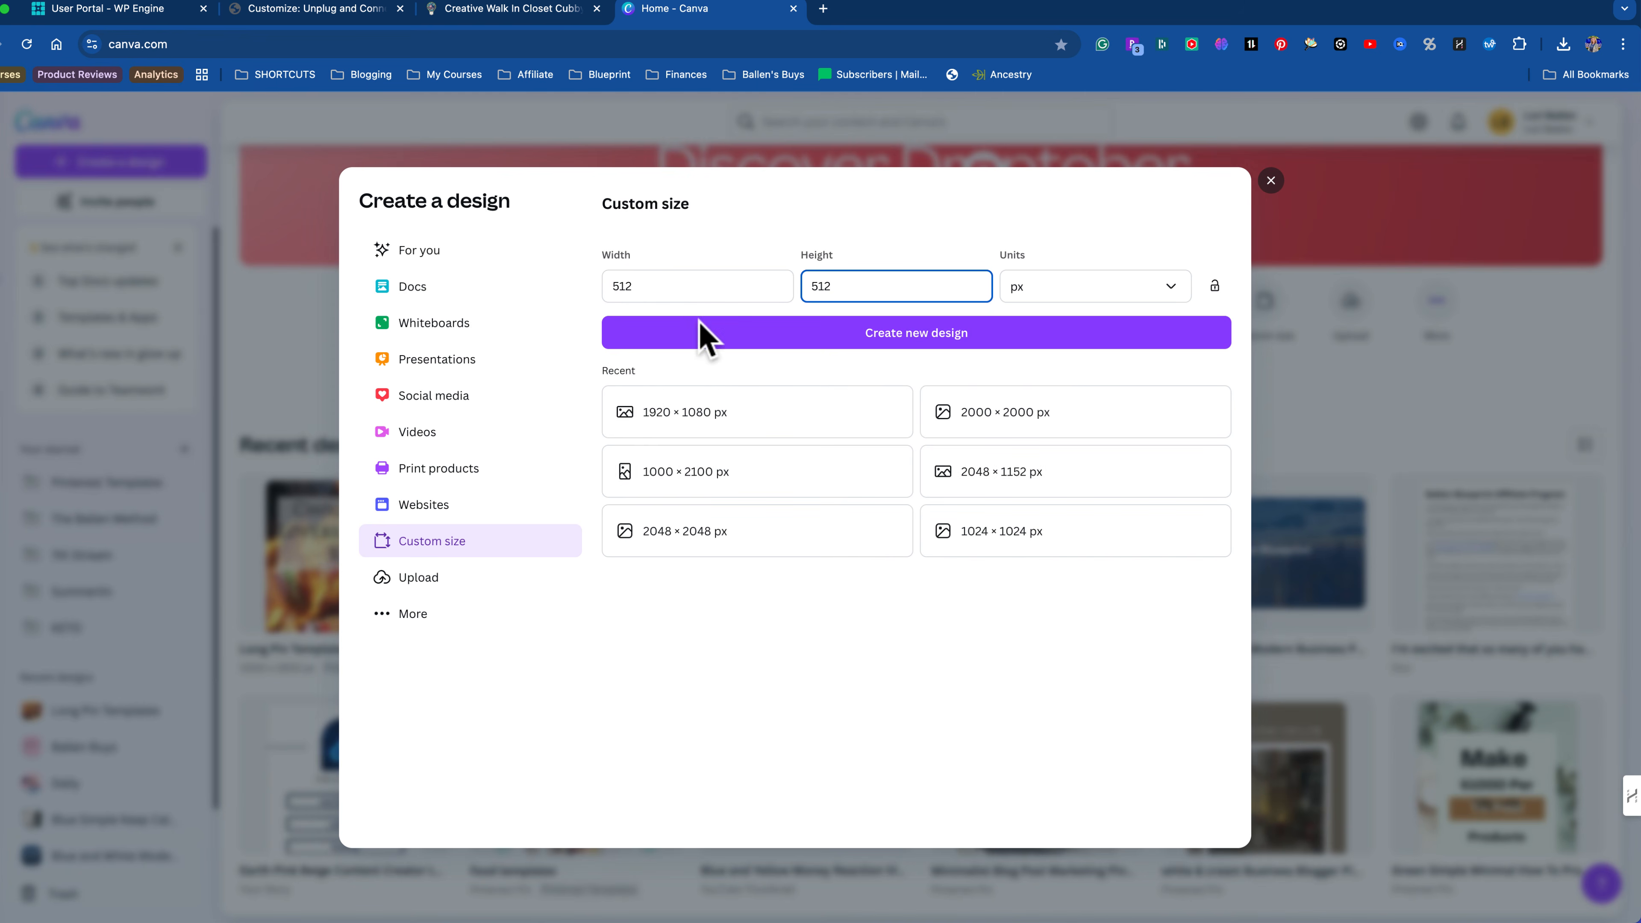
click(830, 339)
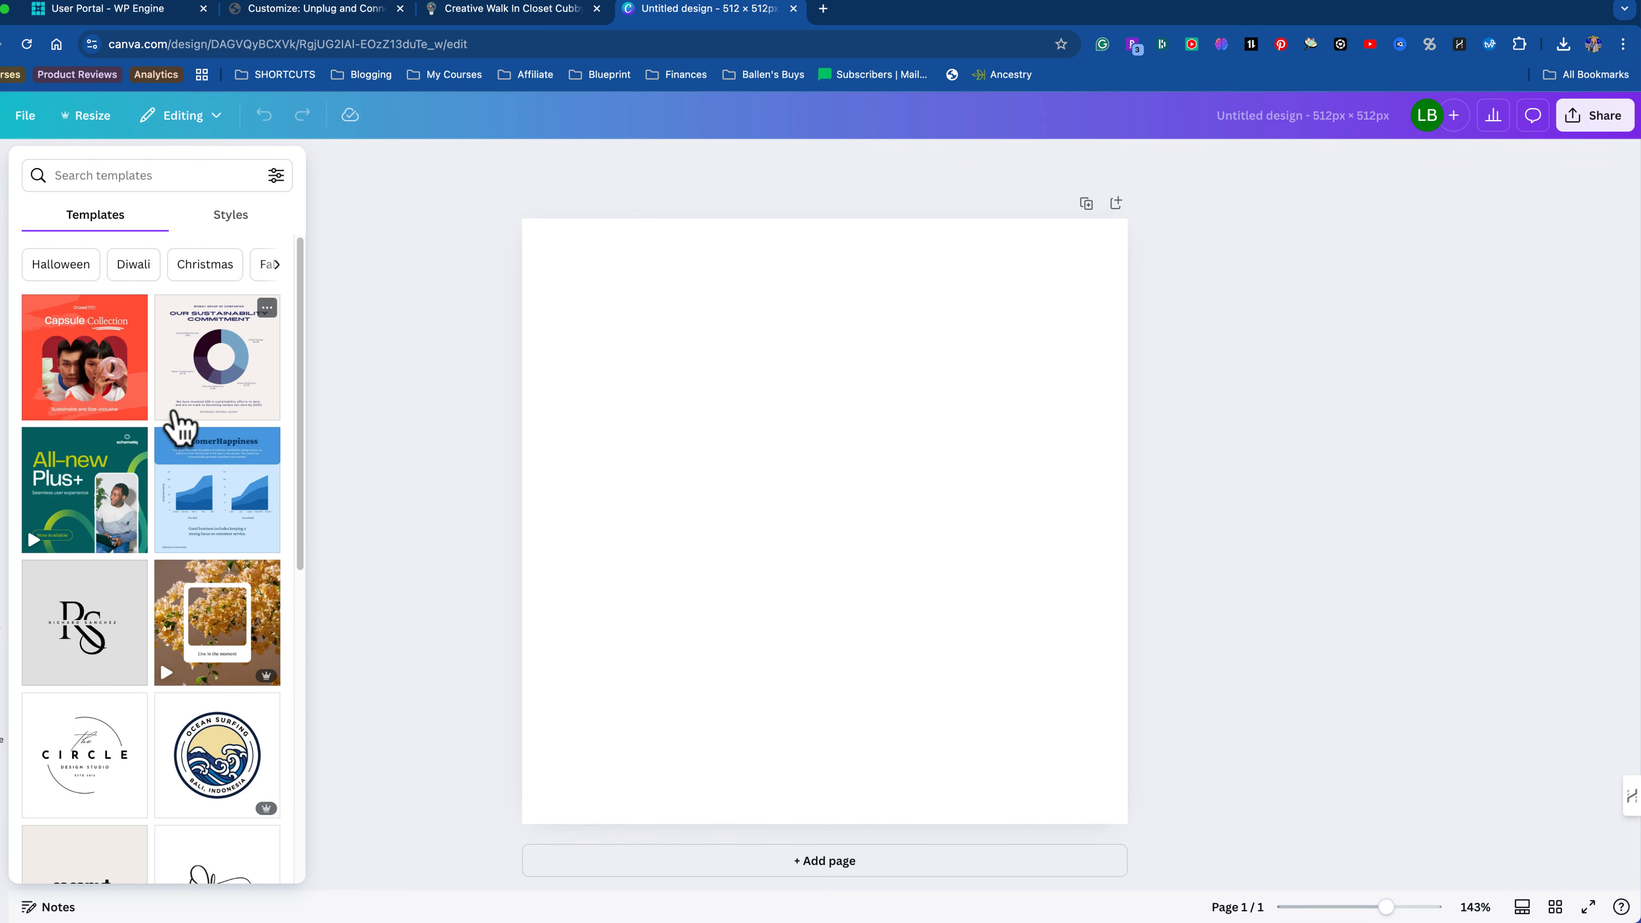
Step: Browse the suggested templates, search them for "food" and look through the matching designs
scroll(217, 689, down, 5)
scroll(206, 685, down, 5)
scroll(206, 685, up, 12)
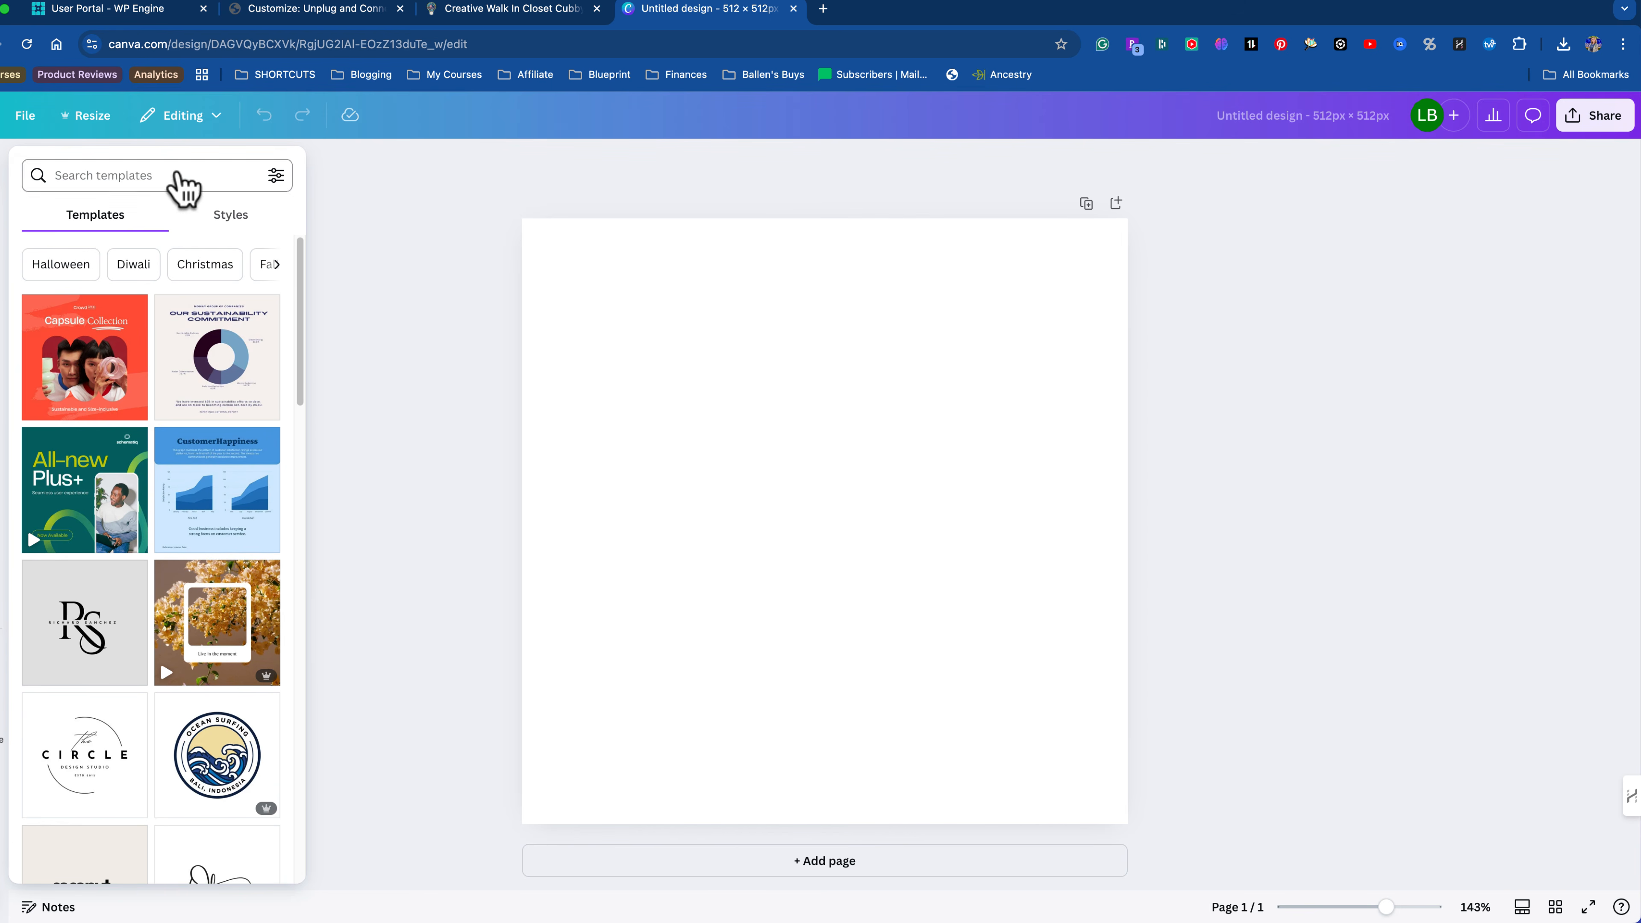
click(174, 175)
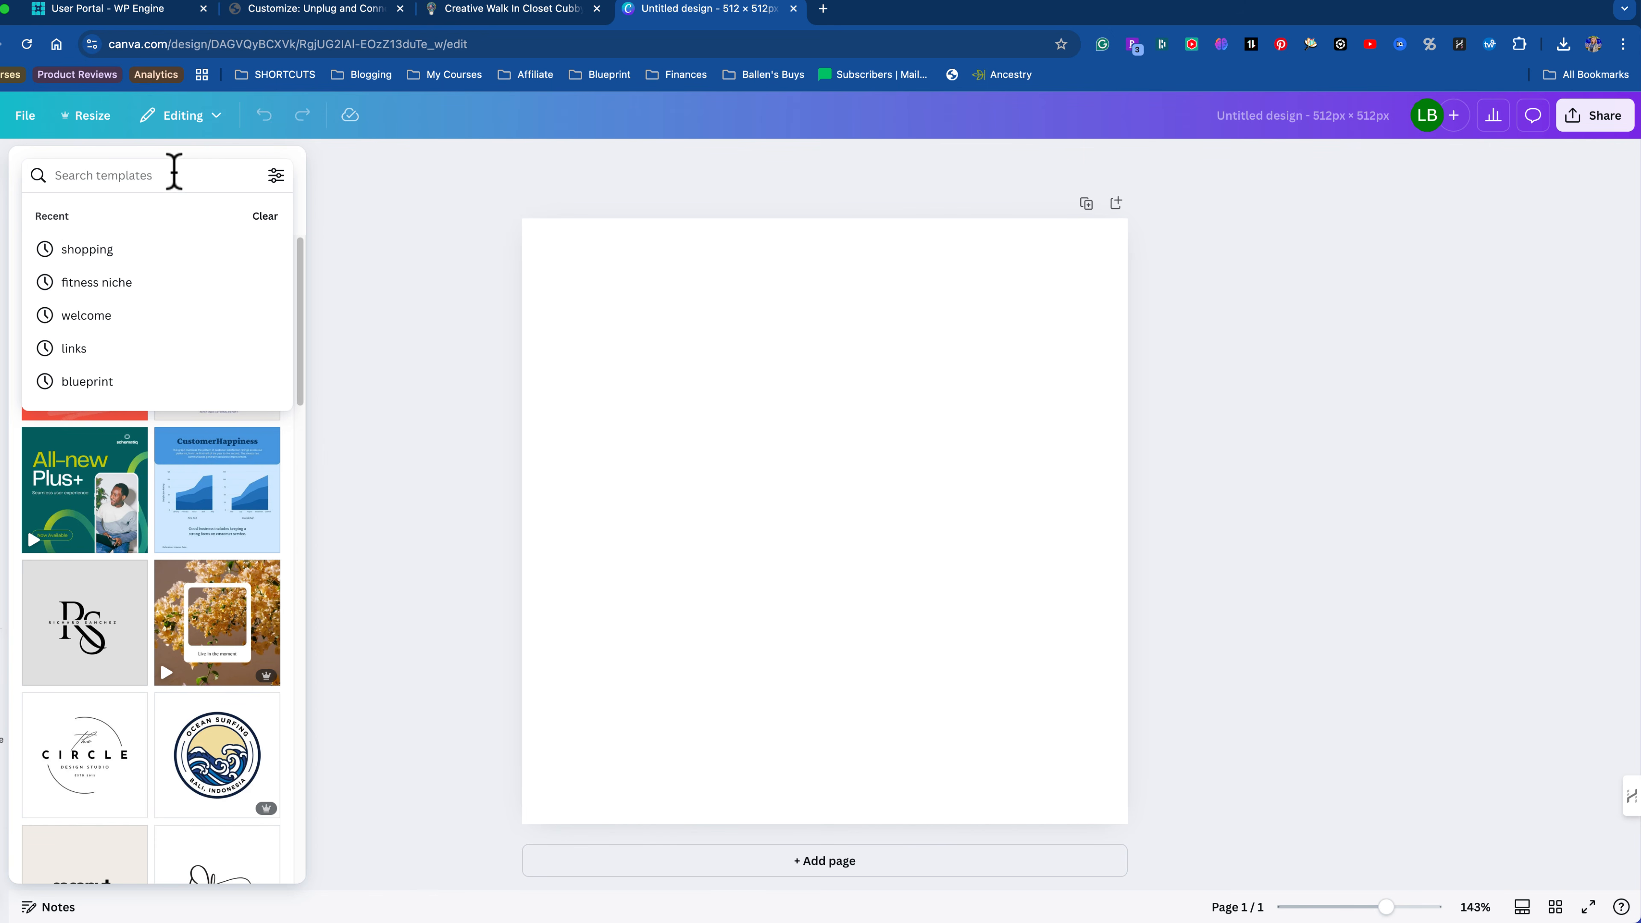
text(food)
key(Return)
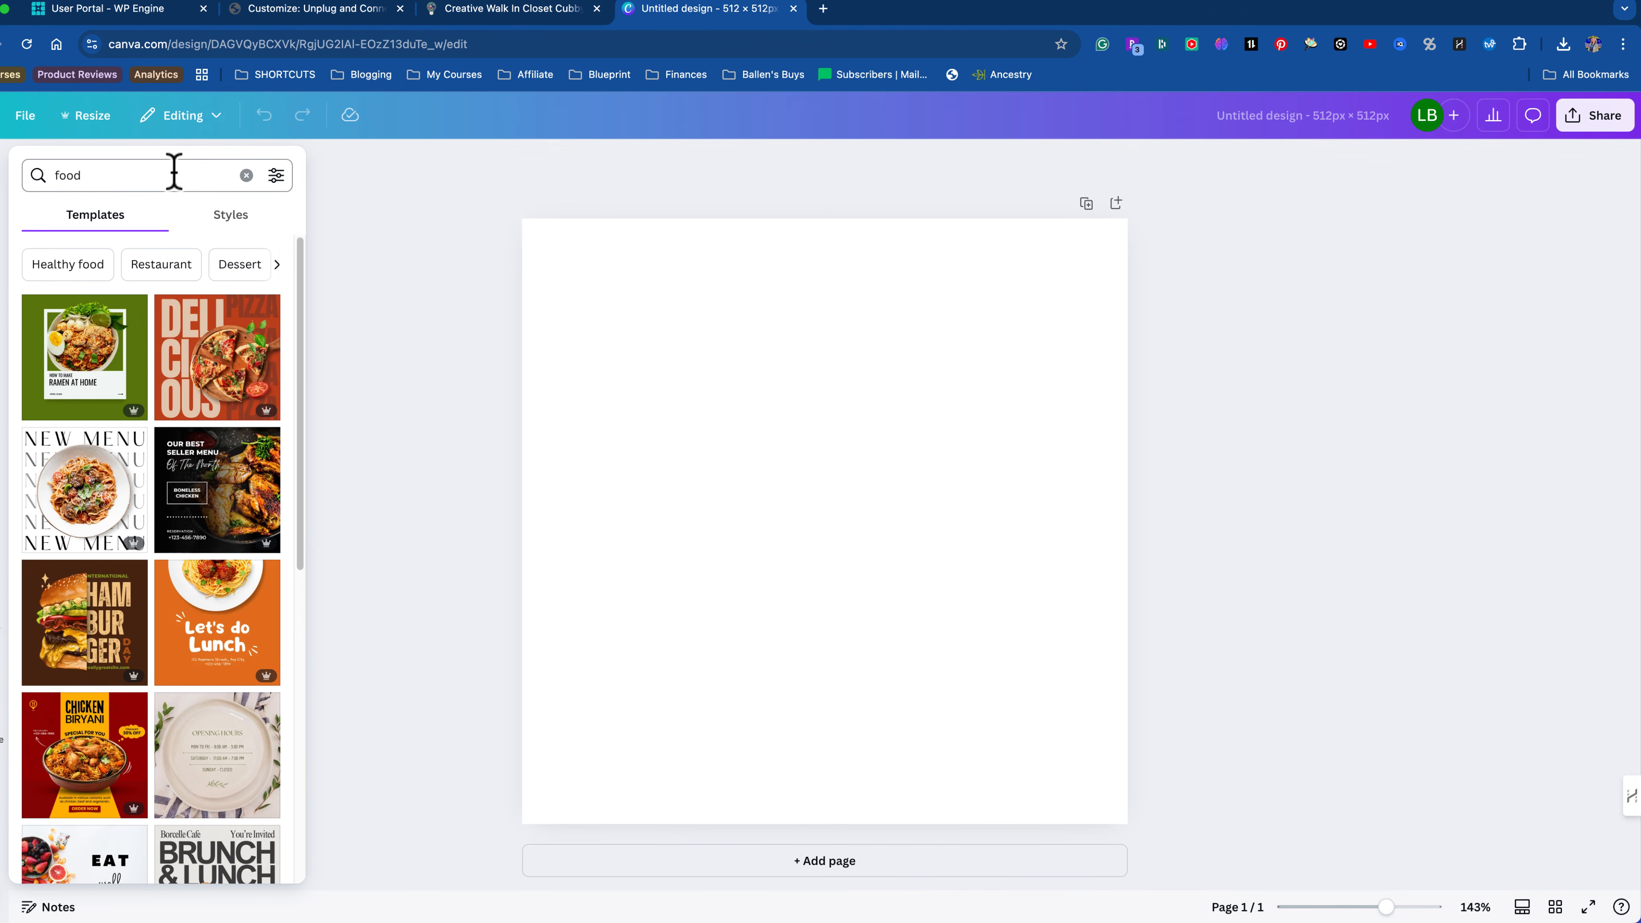
scroll(183, 453, down, 5)
scroll(150, 329, up, 6)
Step: Search the design elements for "food"
click(2, 235)
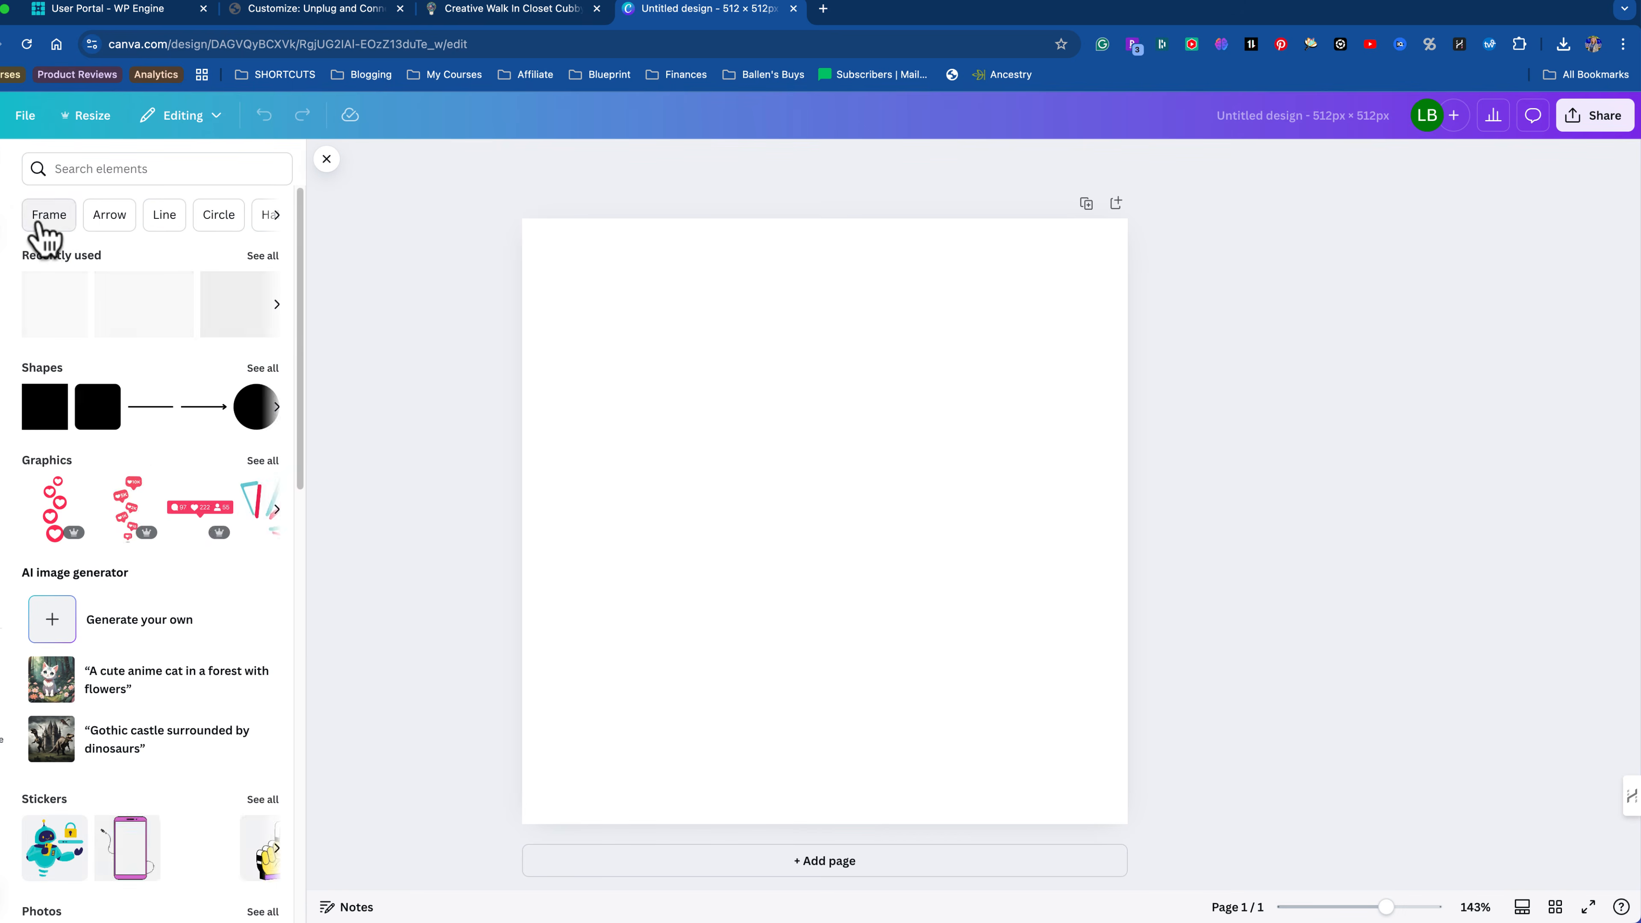
click(91, 168)
text(food)
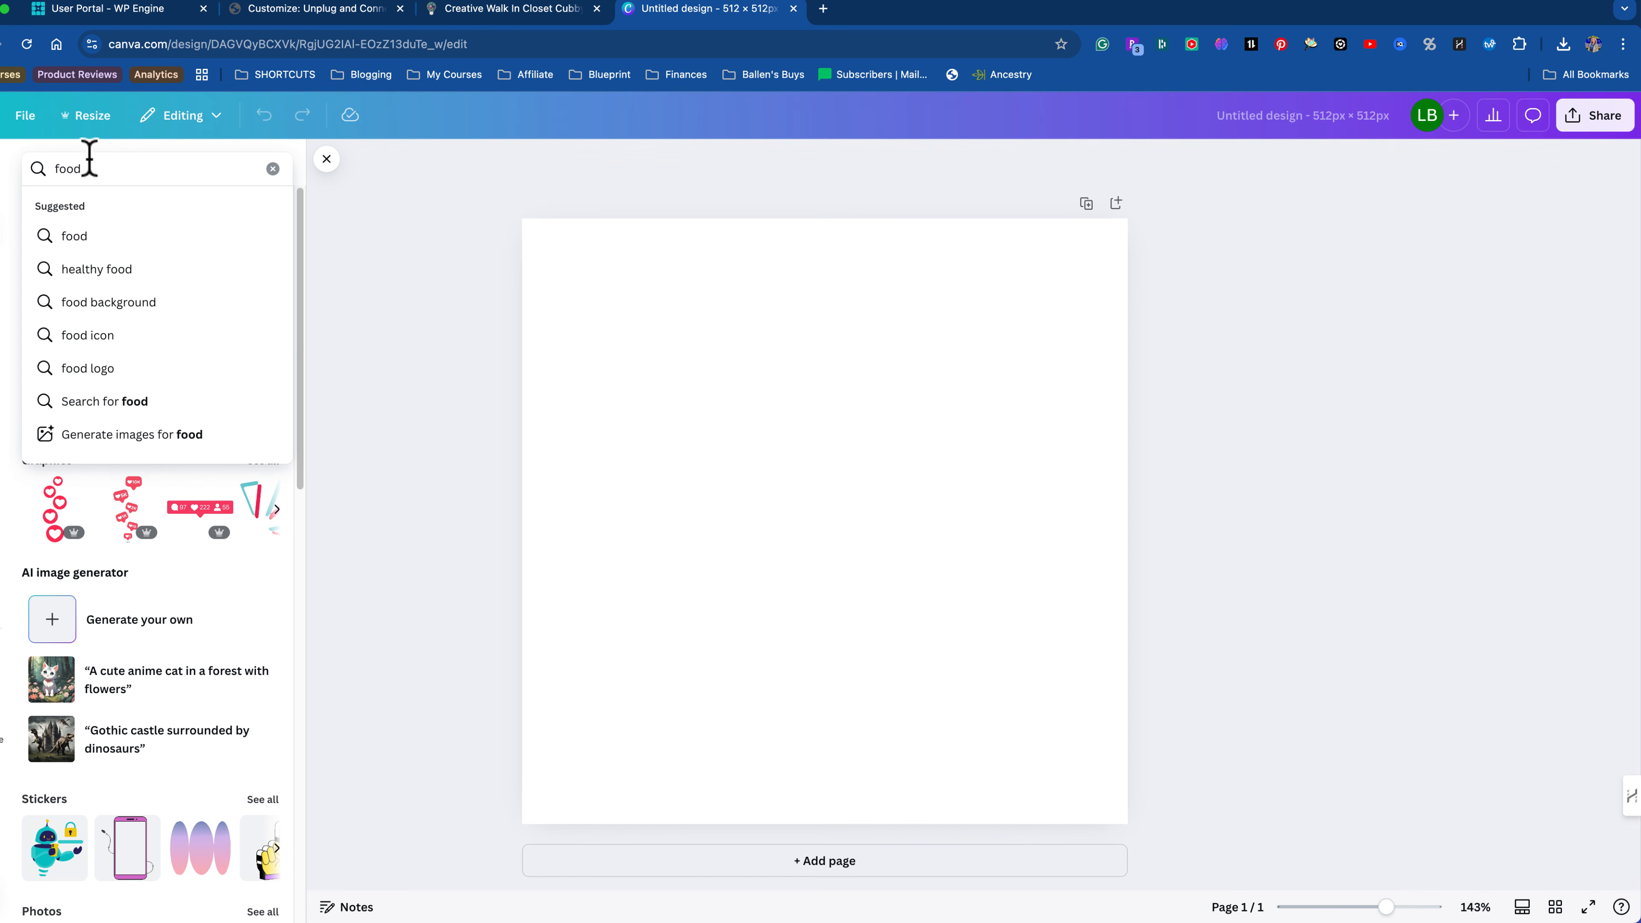
key(Return)
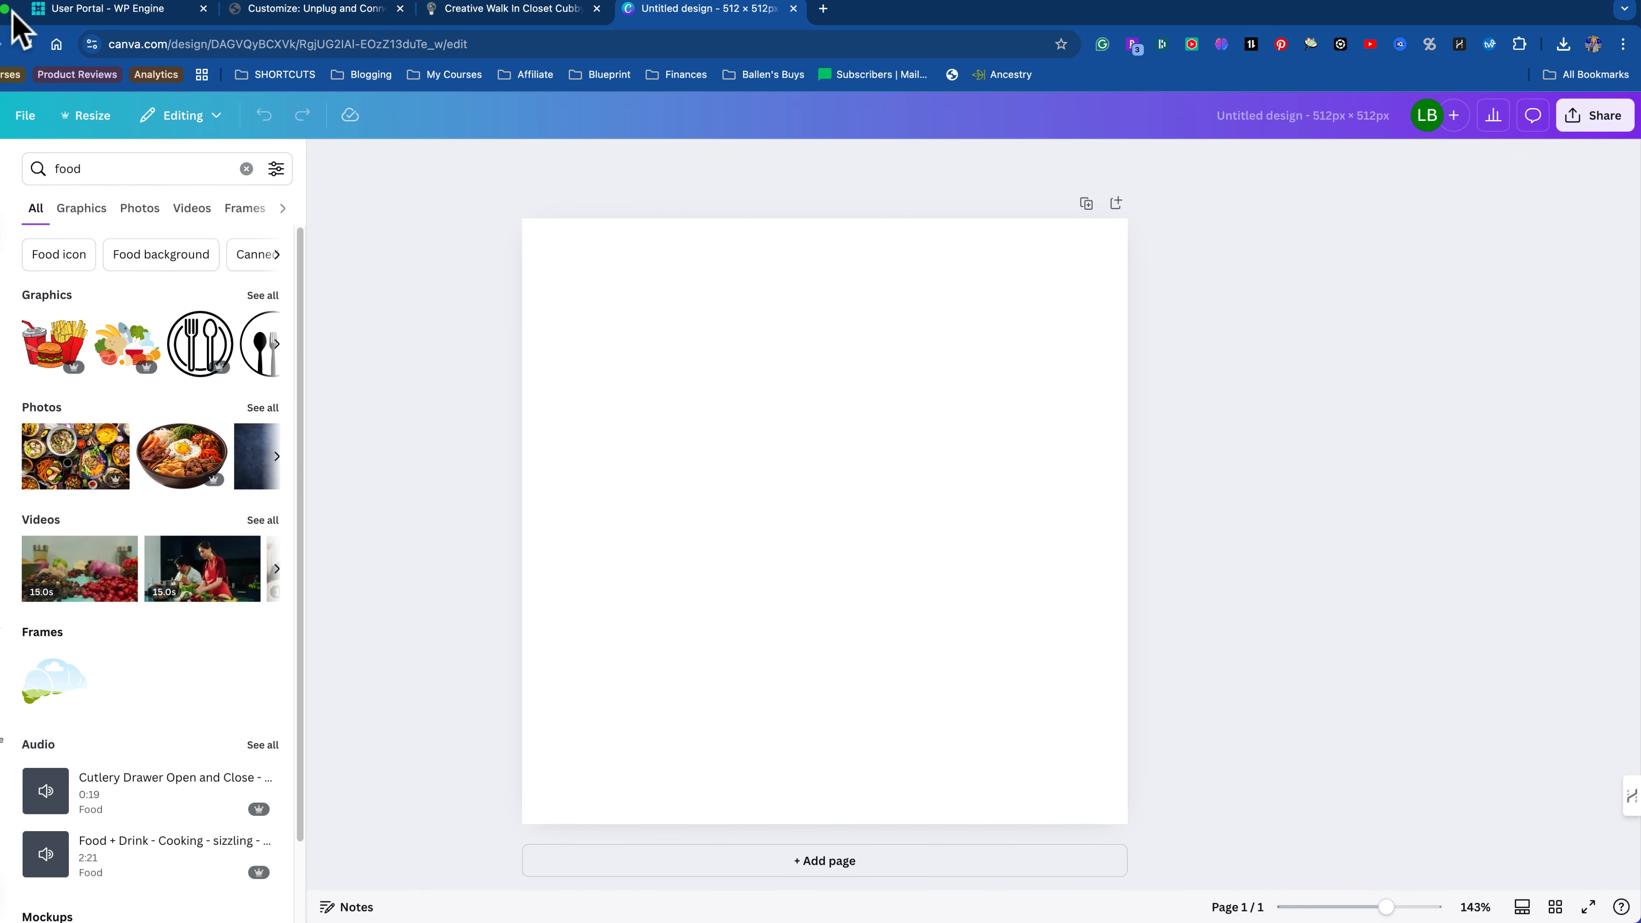
click(820, 9)
text(google.com/adsense/new/u/0/pub-9630299824495654/home)
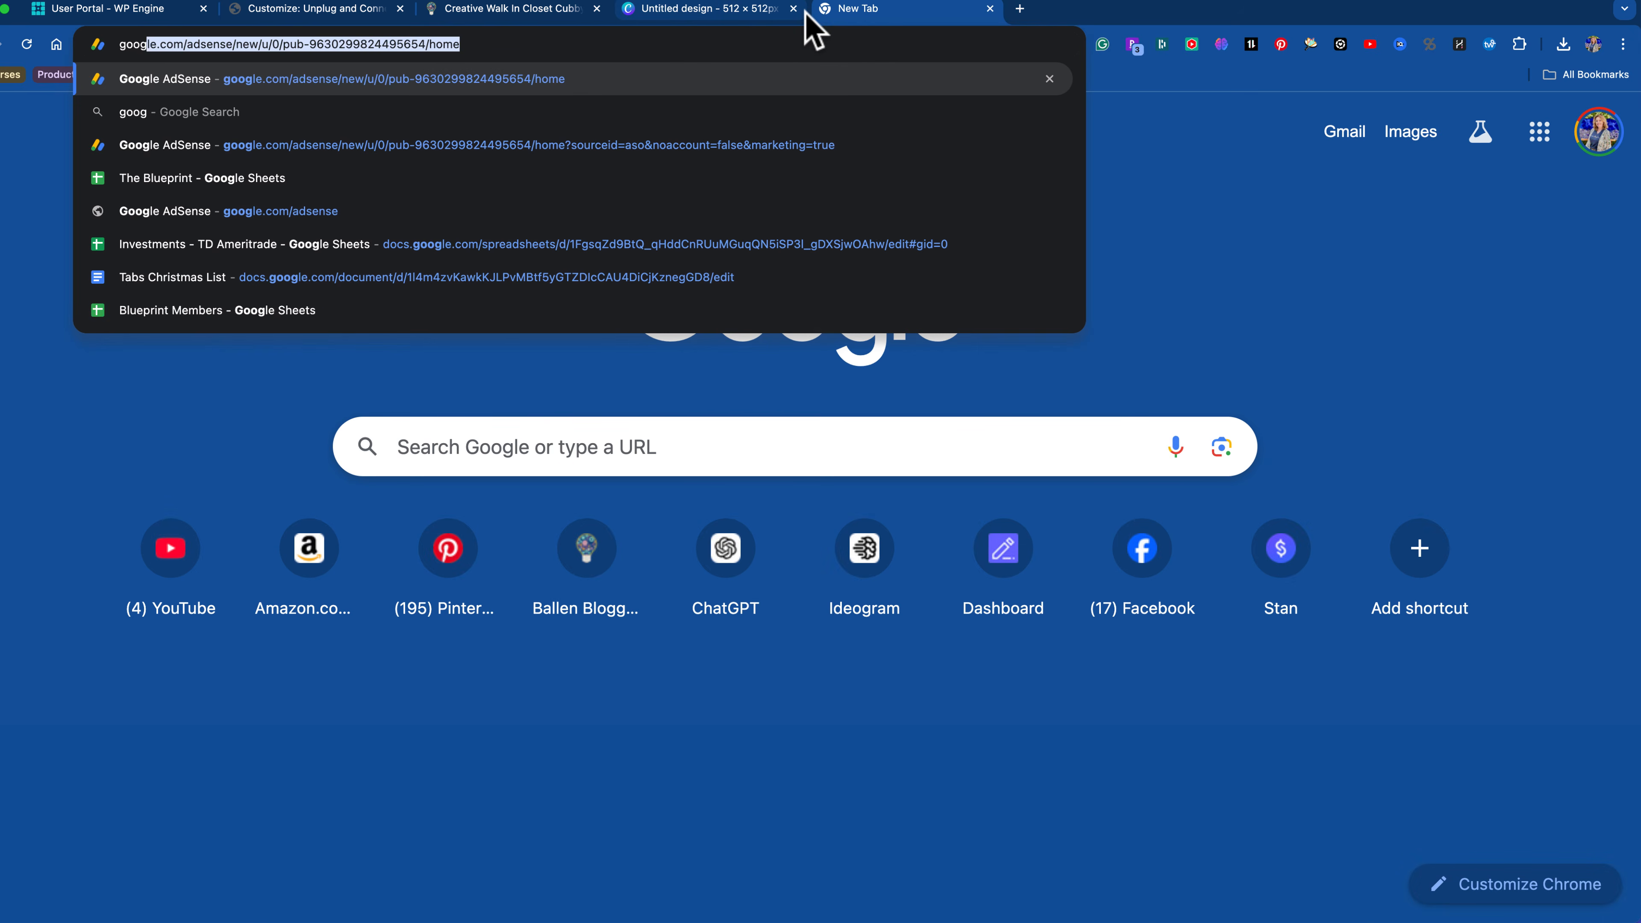
key(Tab)
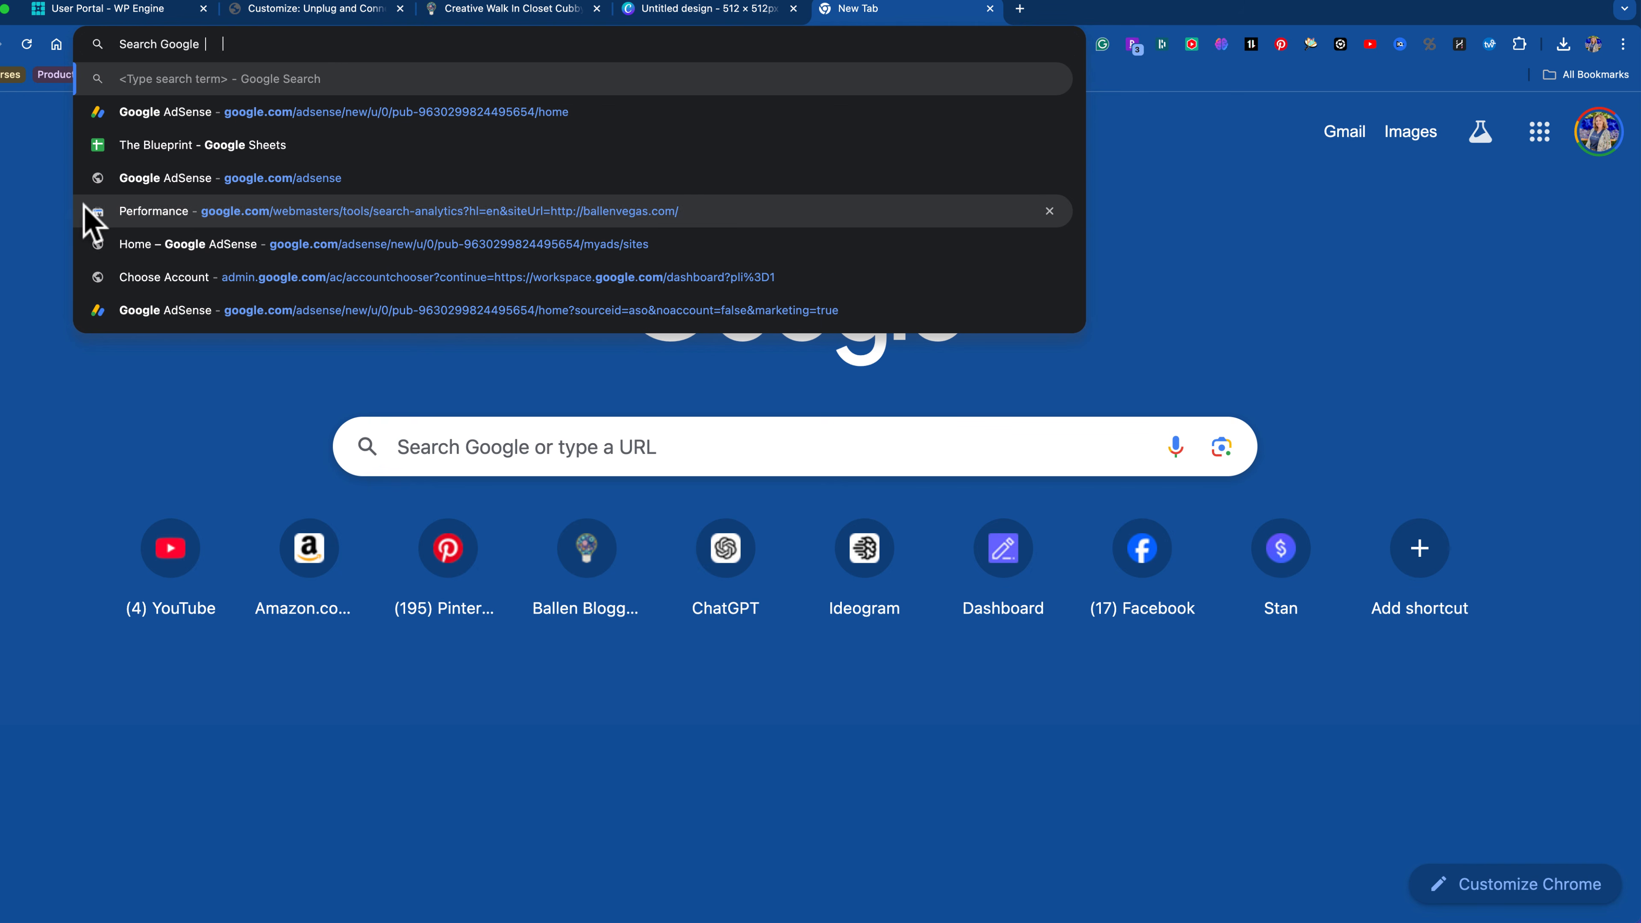
click(27, 194)
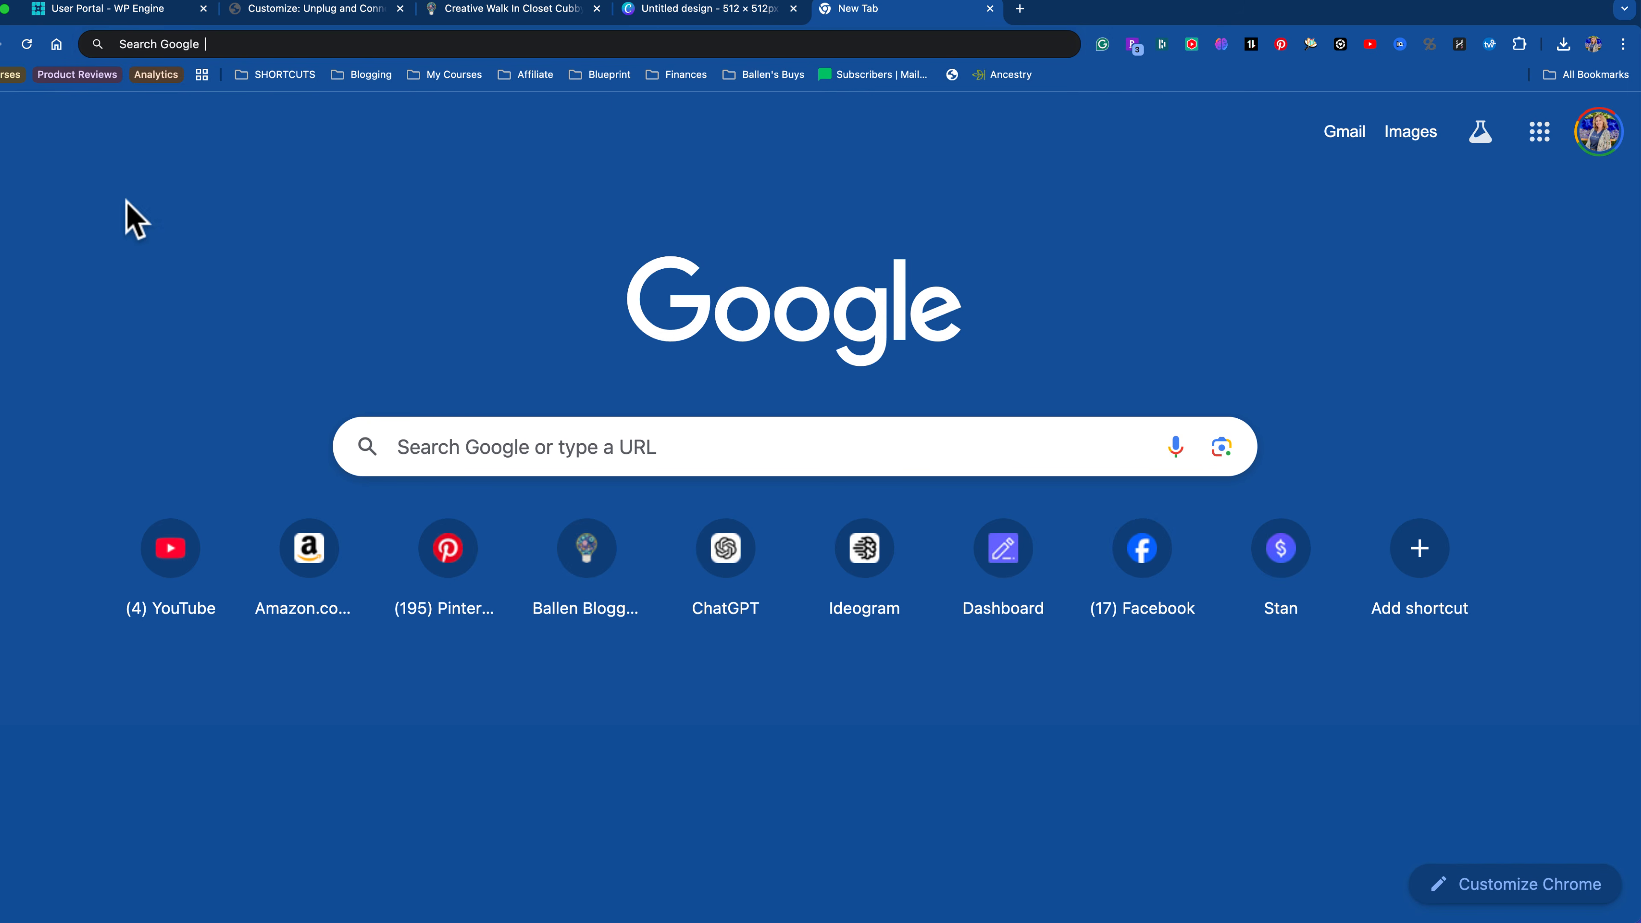
click(288, 13)
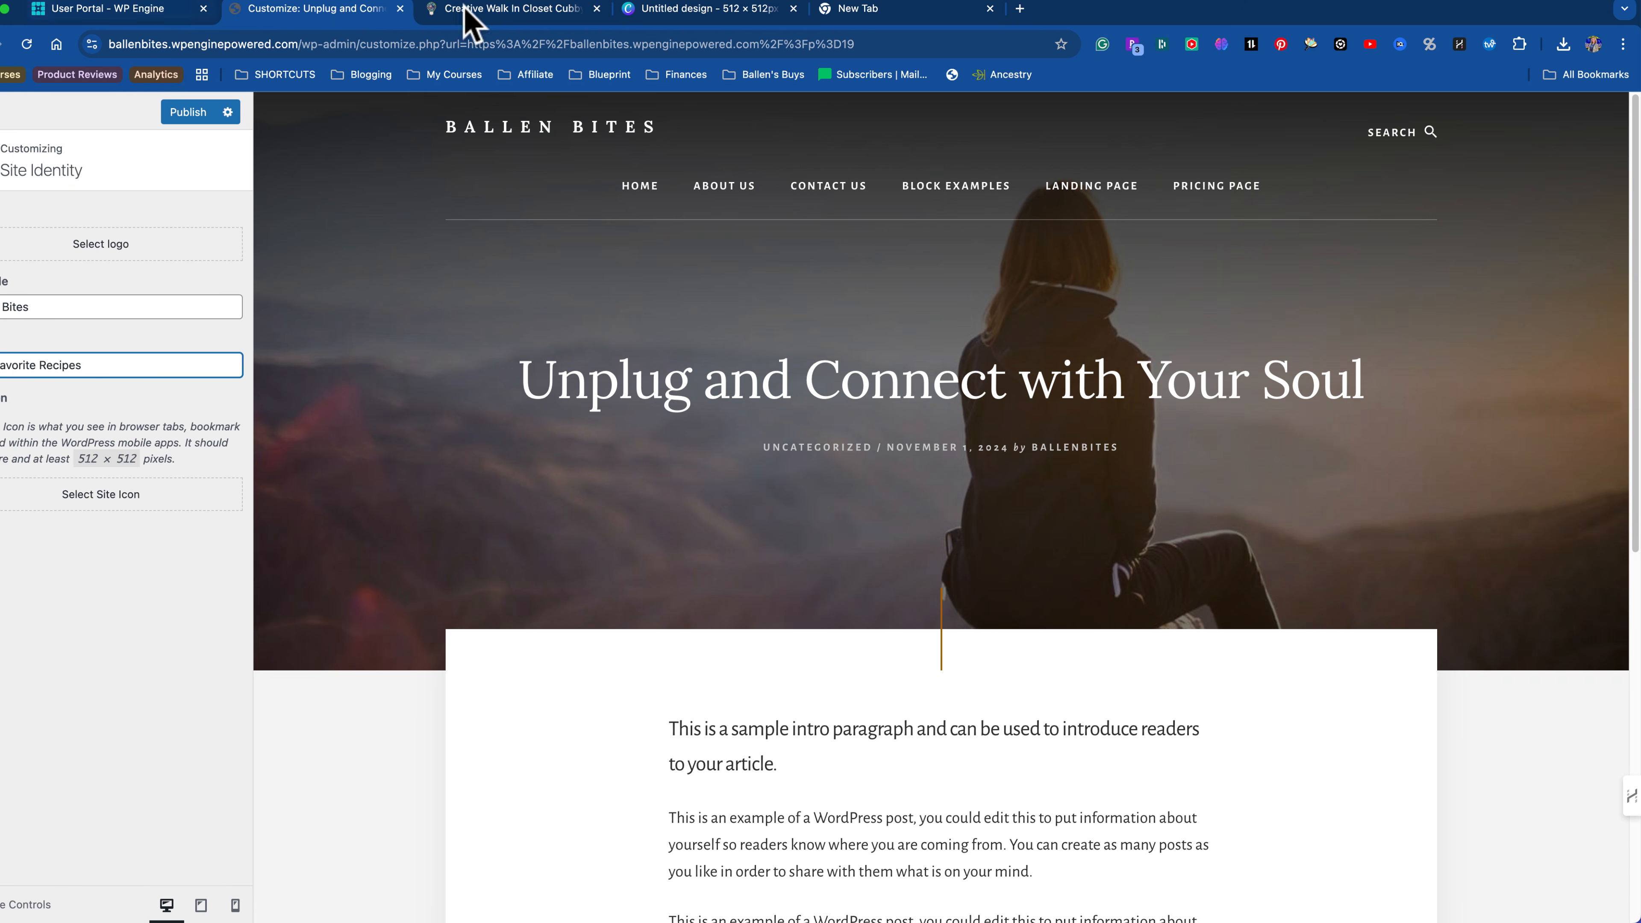
click(751, 13)
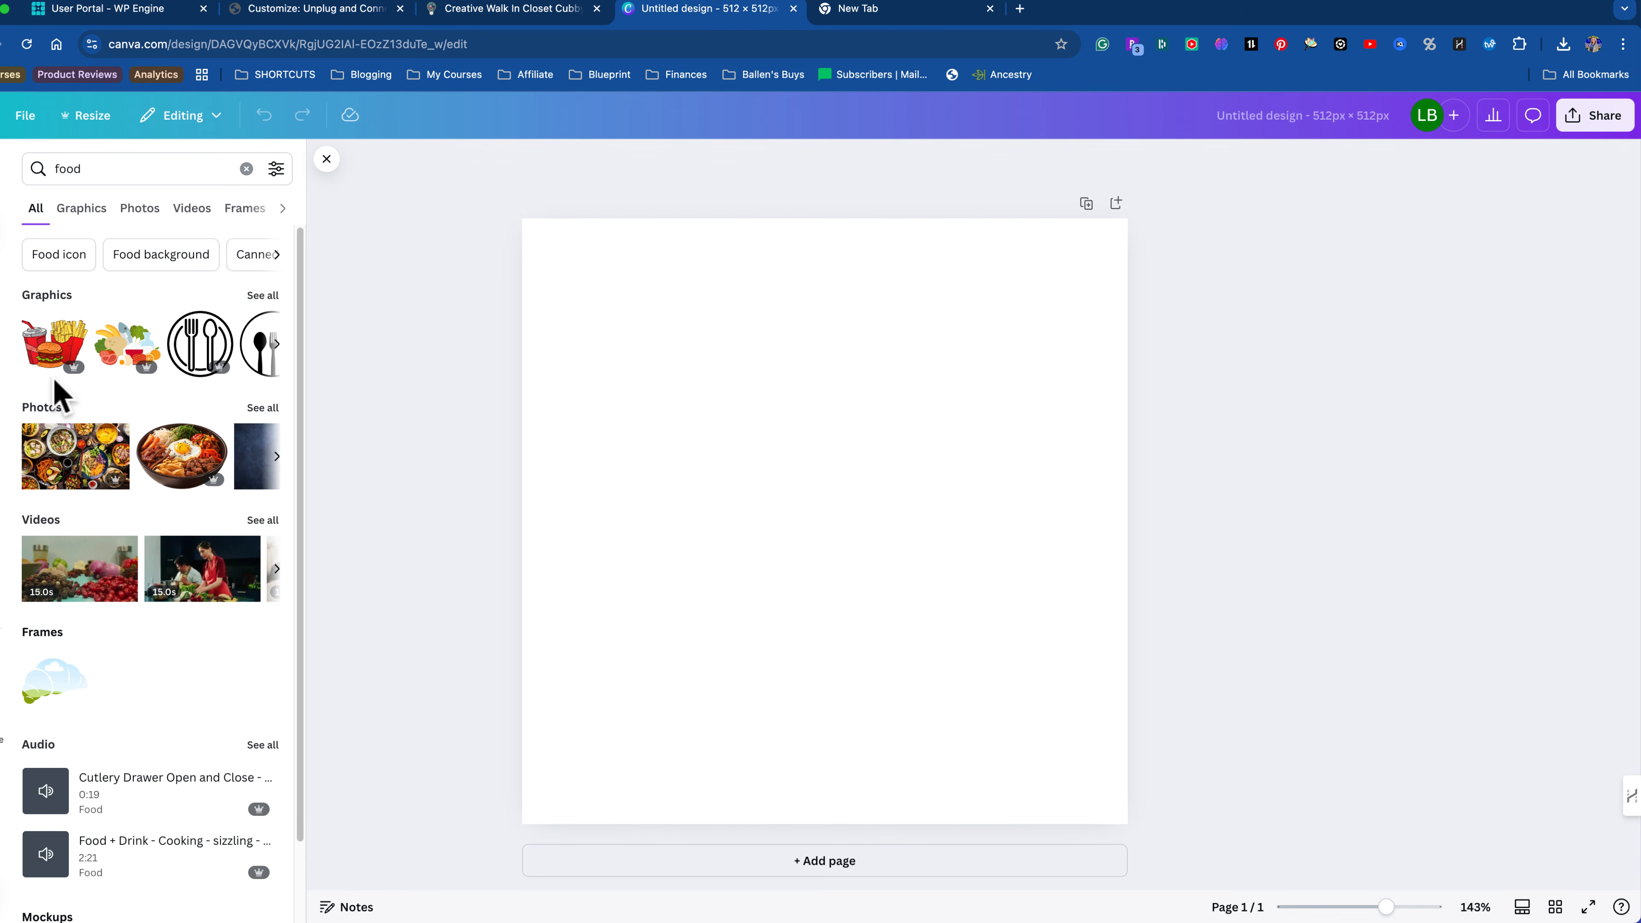
Step: Add the black fork-and-spoon plate graphic to the page, enlarge it to nearly fill the canvas and center it
click(202, 355)
drag(705, 401, 542, 241)
drag(947, 644, 1076, 863)
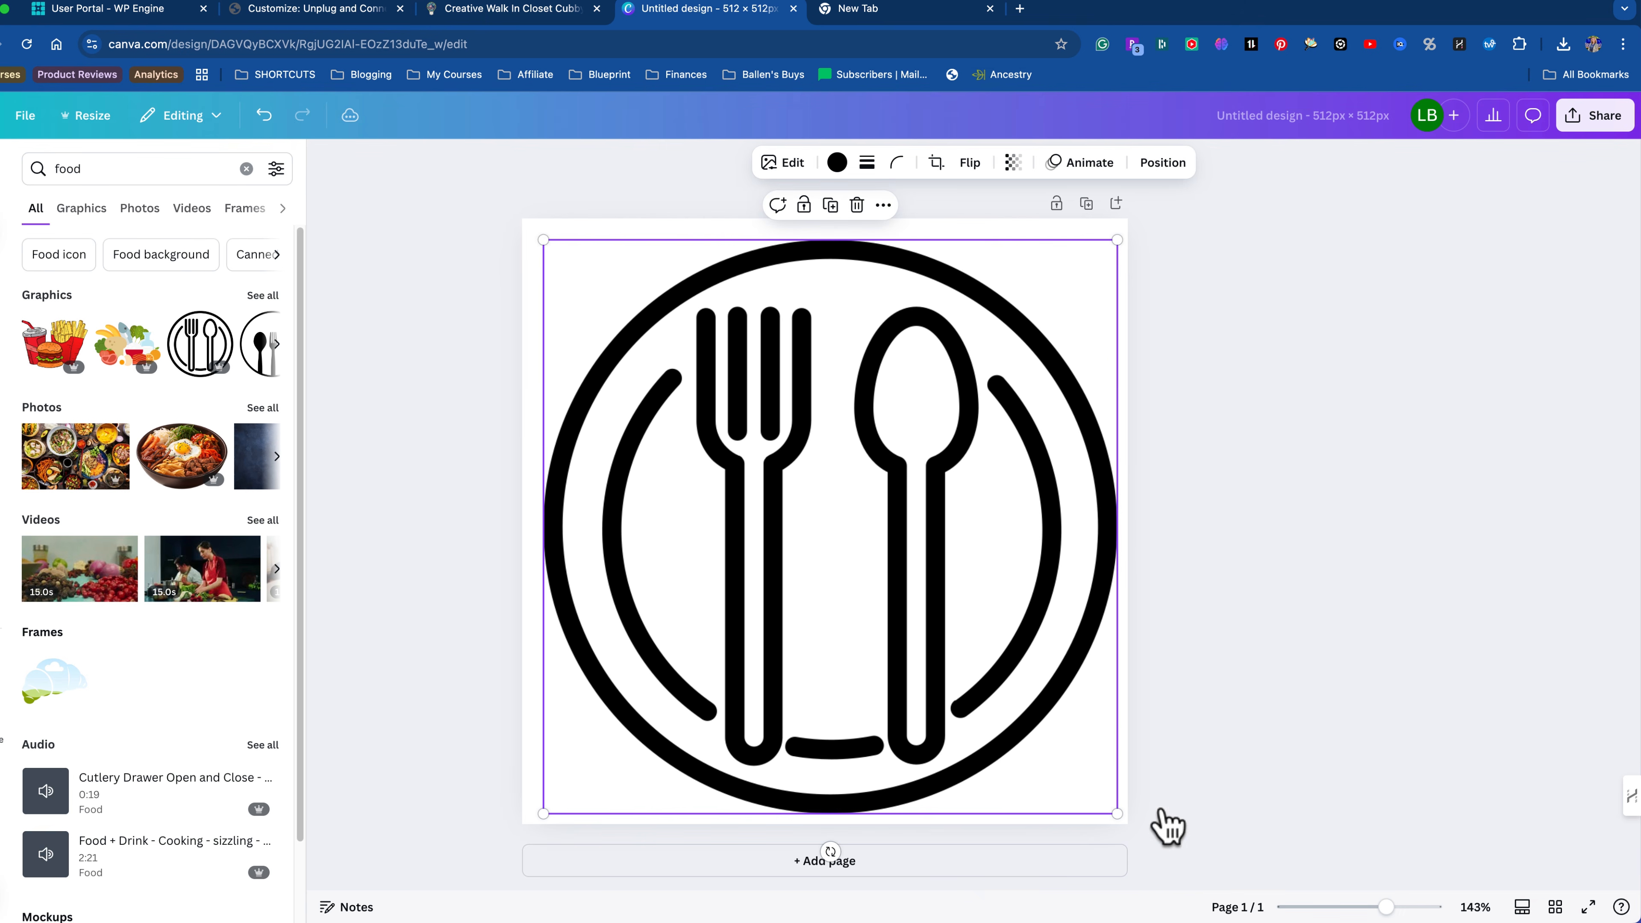
click(1161, 813)
click(995, 553)
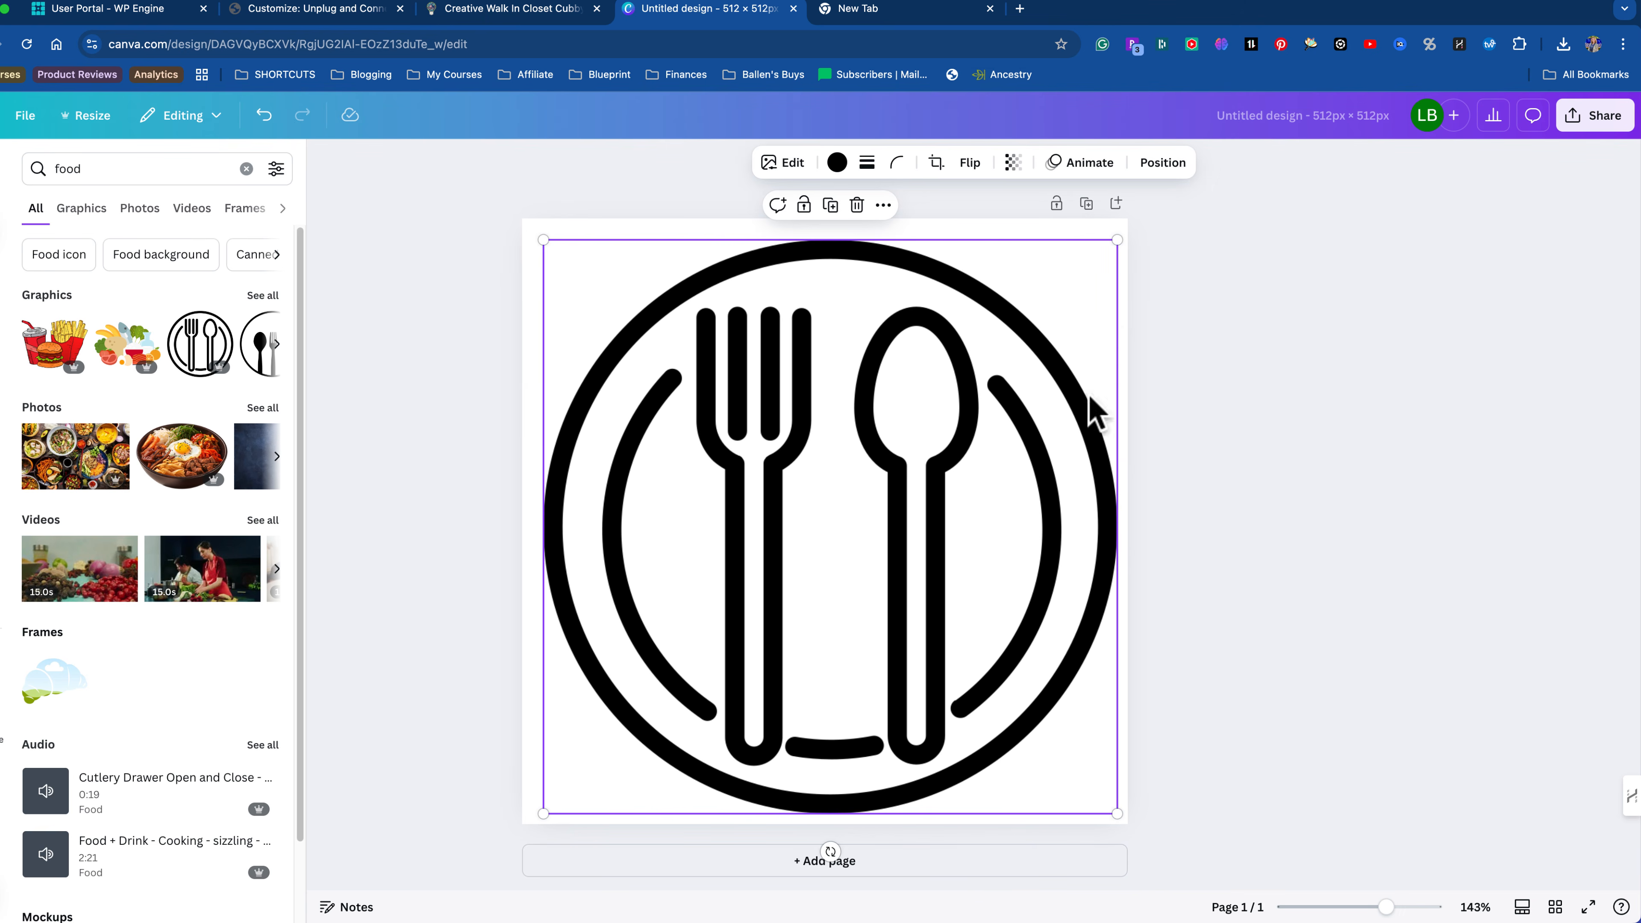
drag(1118, 241, 1096, 264)
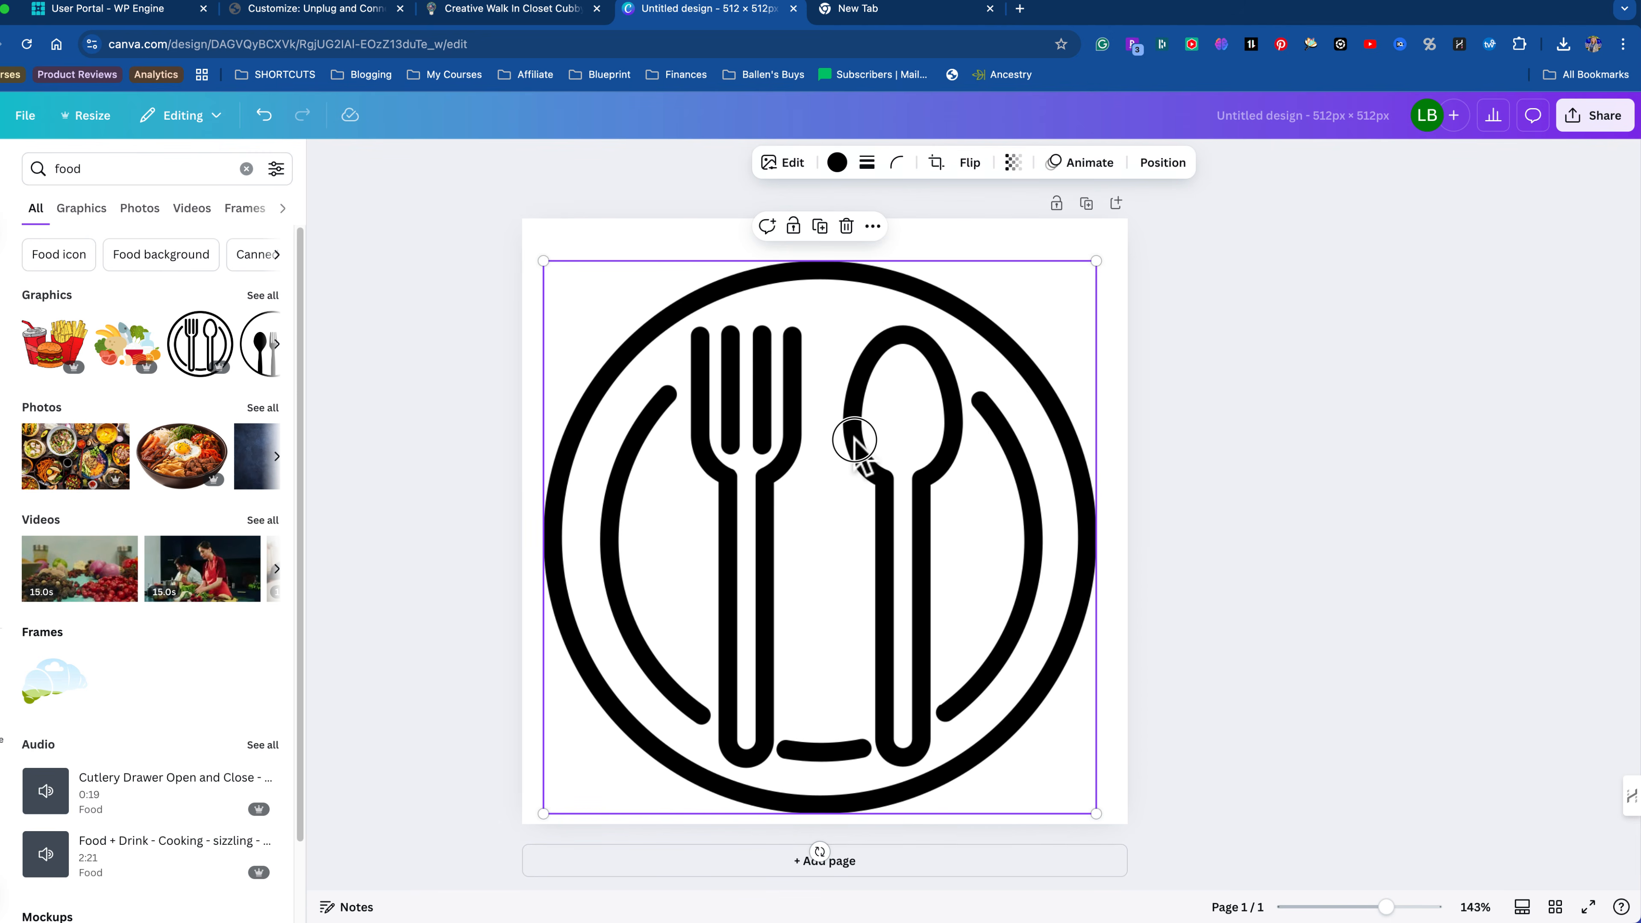
drag(853, 440, 862, 423)
click(1281, 300)
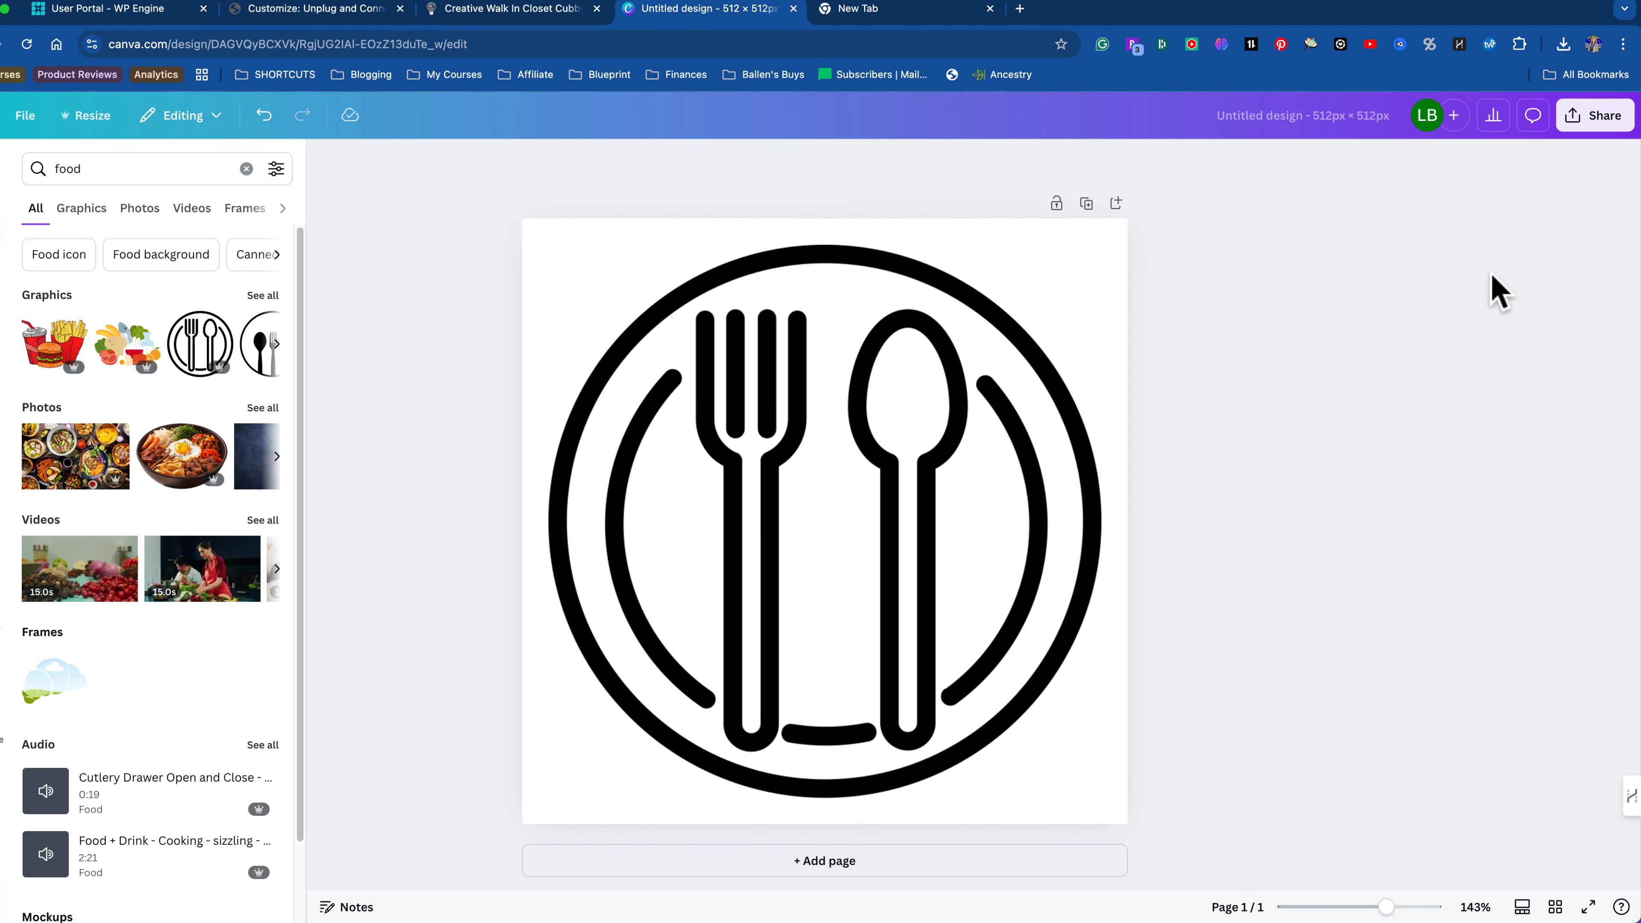
Step: Try to download the icon design as a PNG with a transparent background
click(1582, 123)
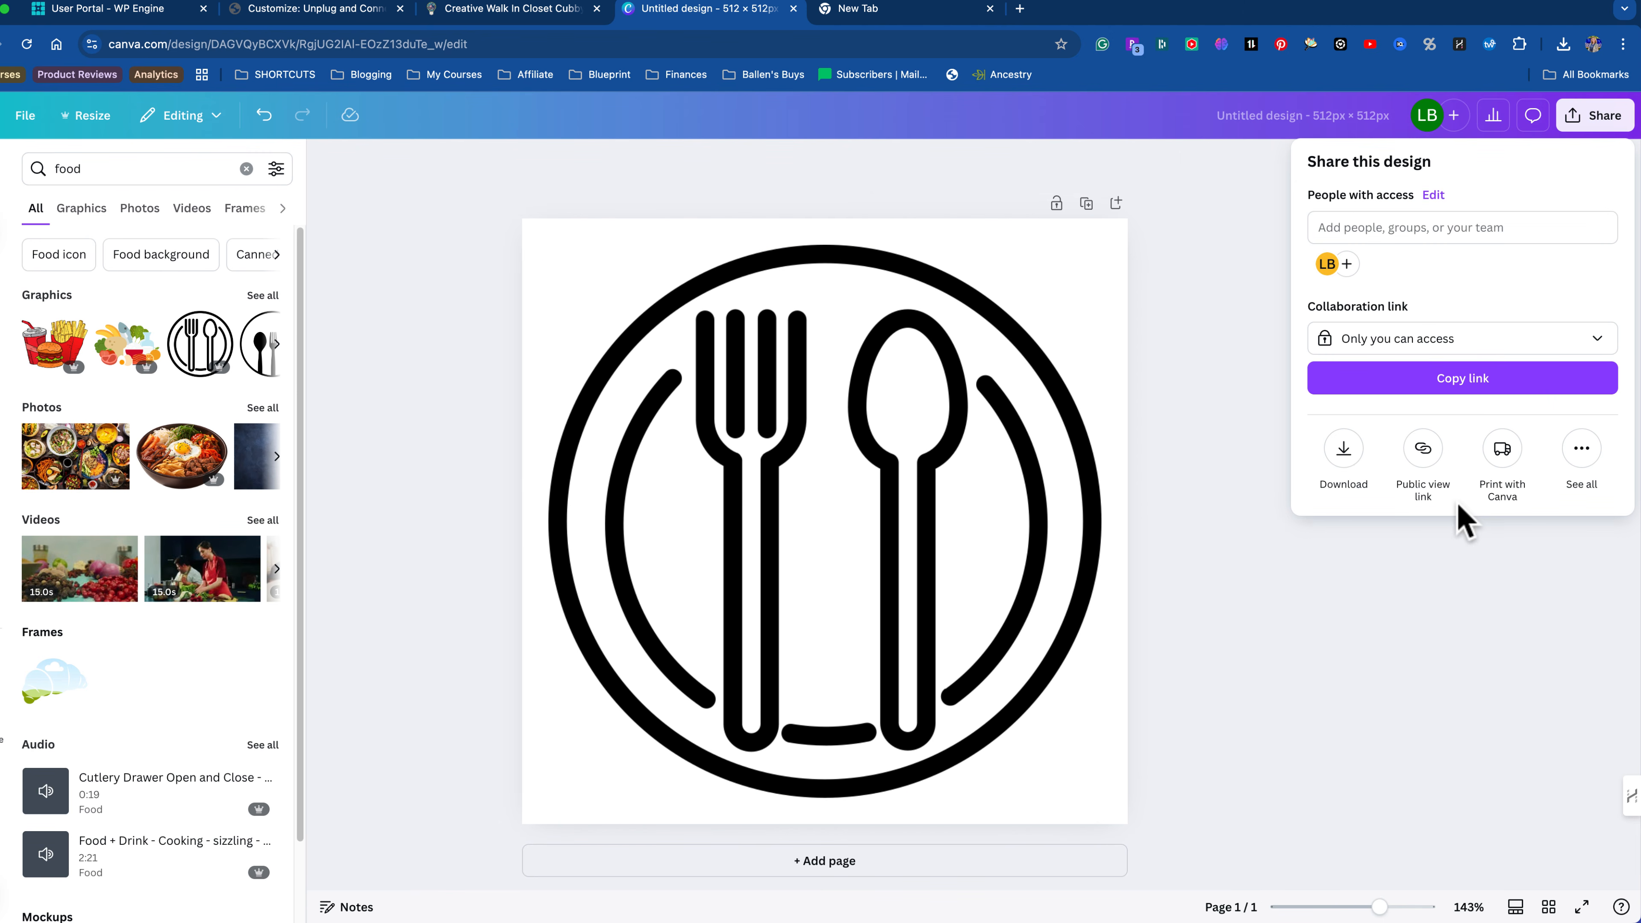
click(1344, 451)
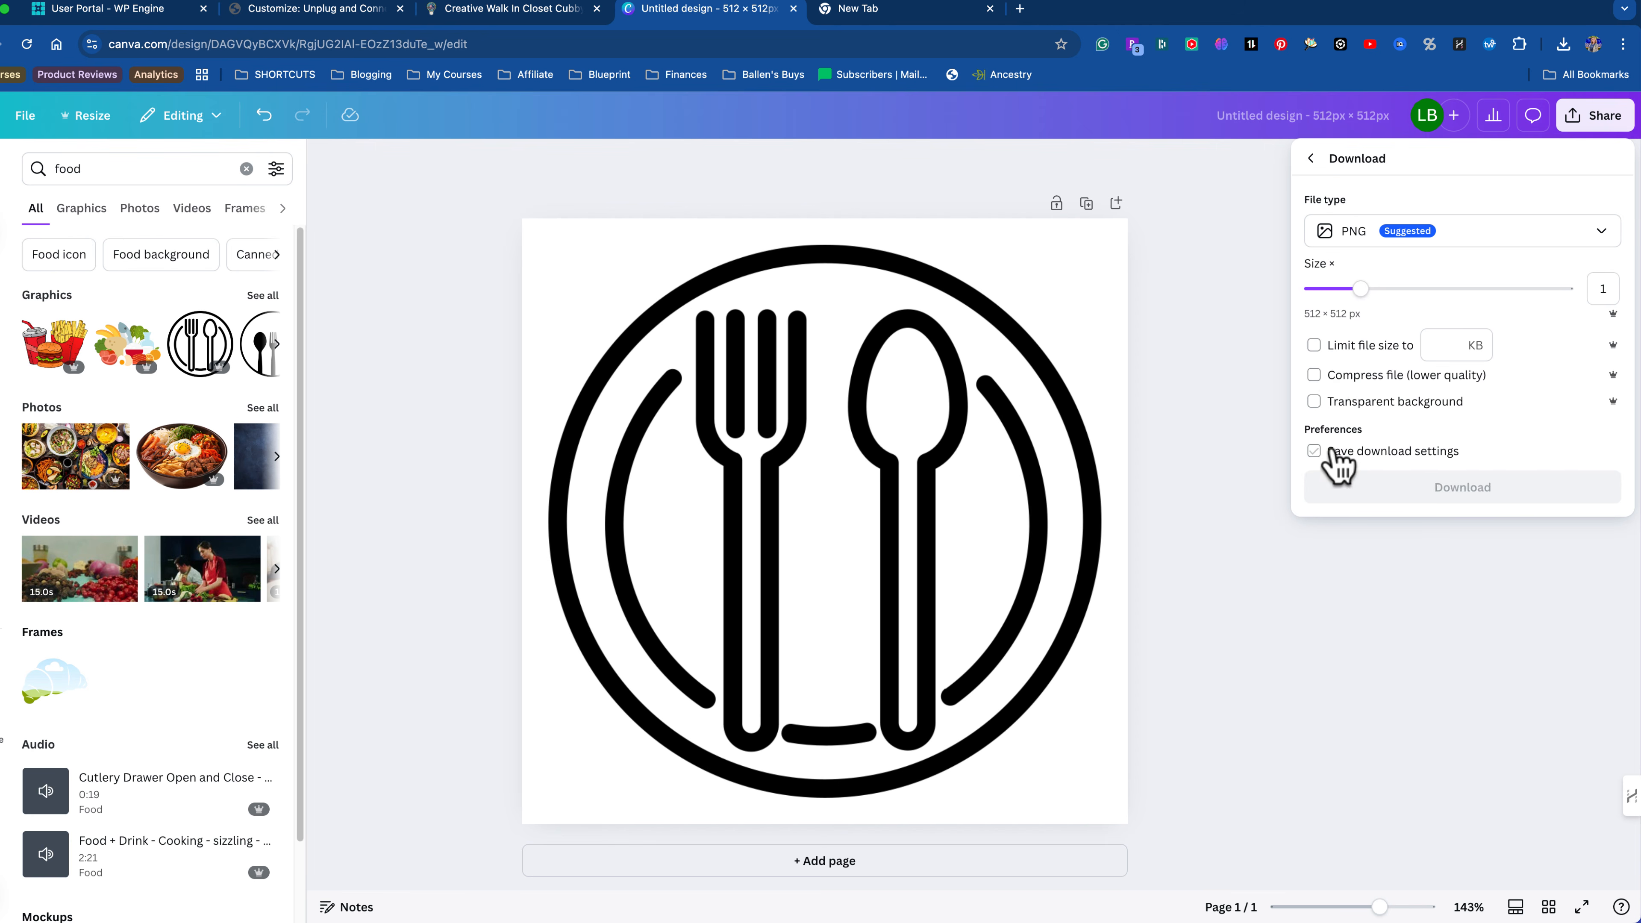
click(1314, 401)
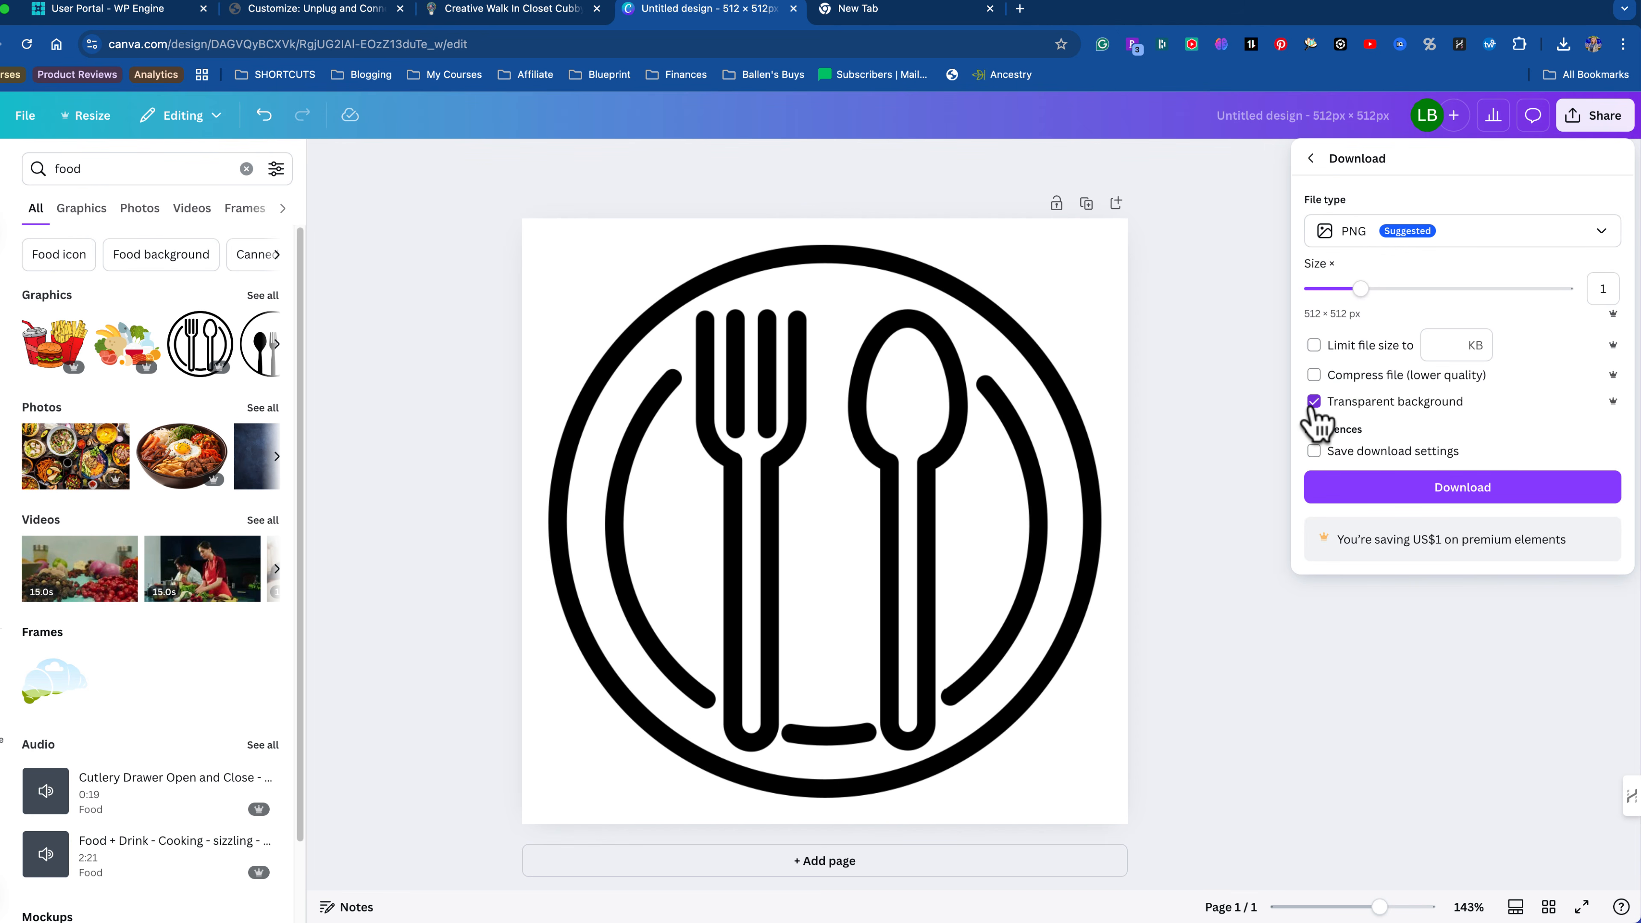
click(1456, 494)
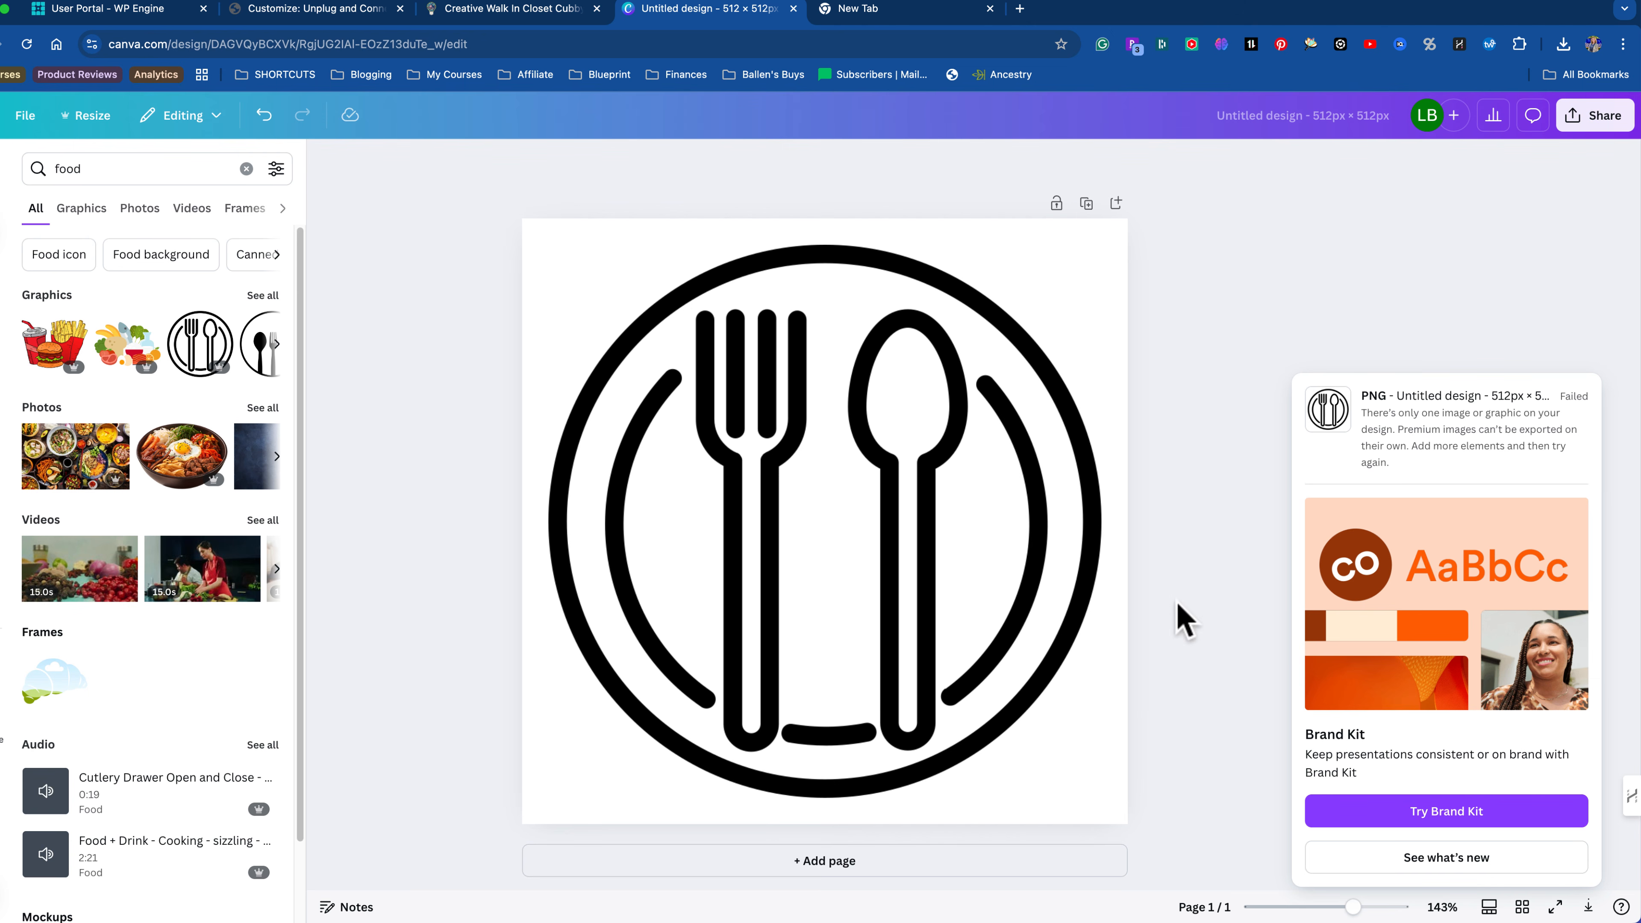
Step: Switch to Finder and look through the Images folder for the exported icon, returning to the Canva design
mouse_move(335, 914)
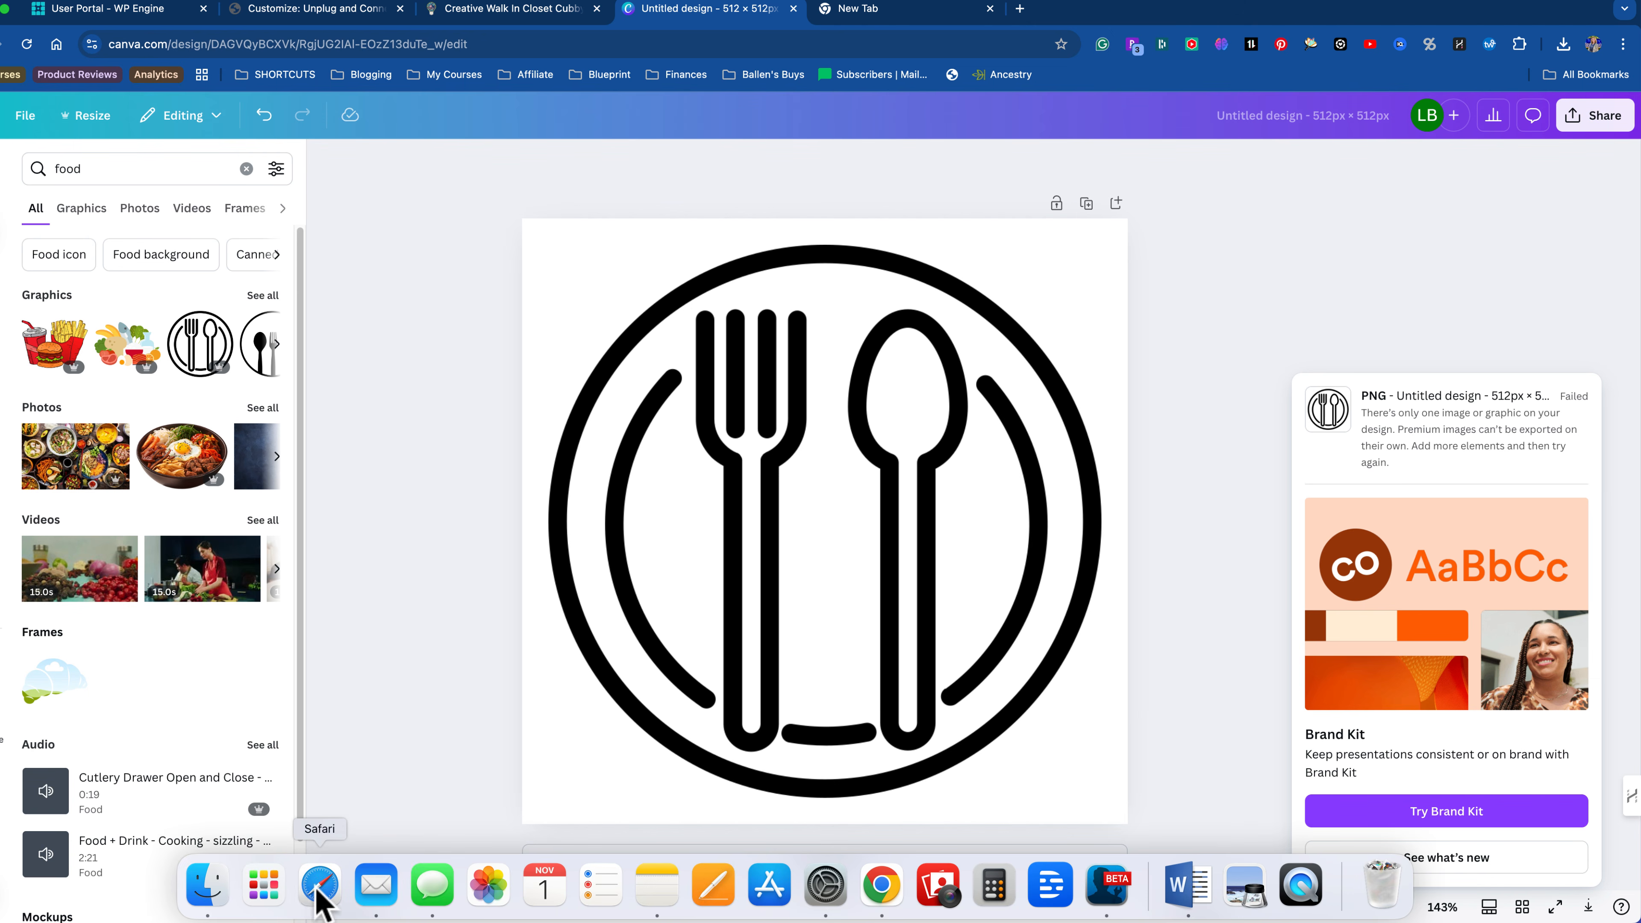
click(208, 886)
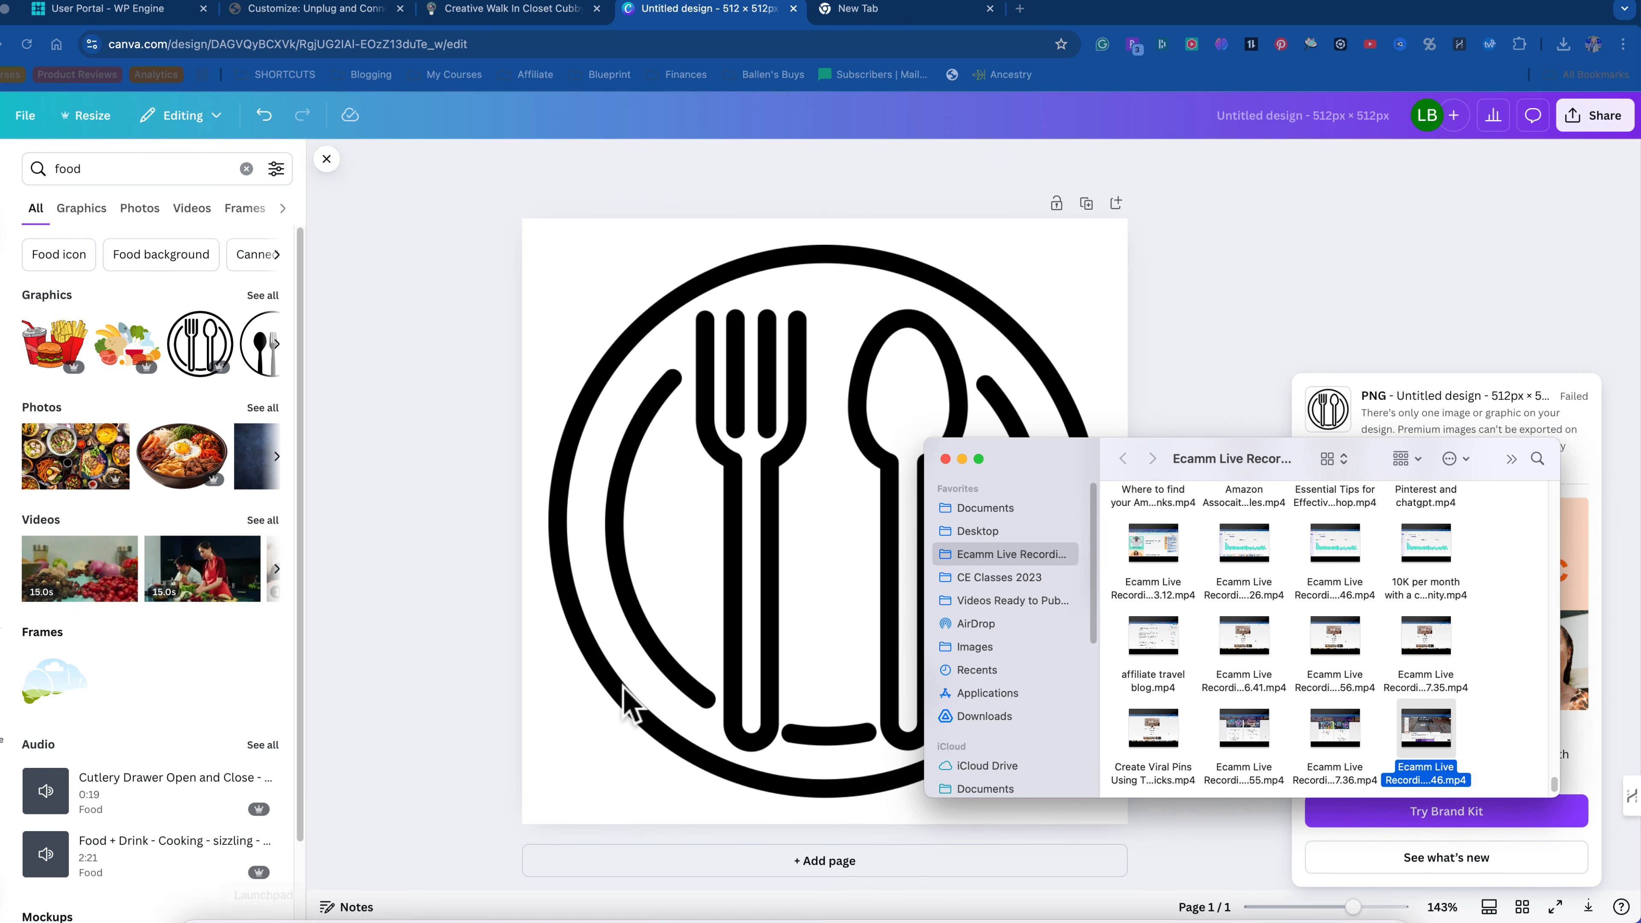
click(976, 647)
scroll(1422, 718, down, 5)
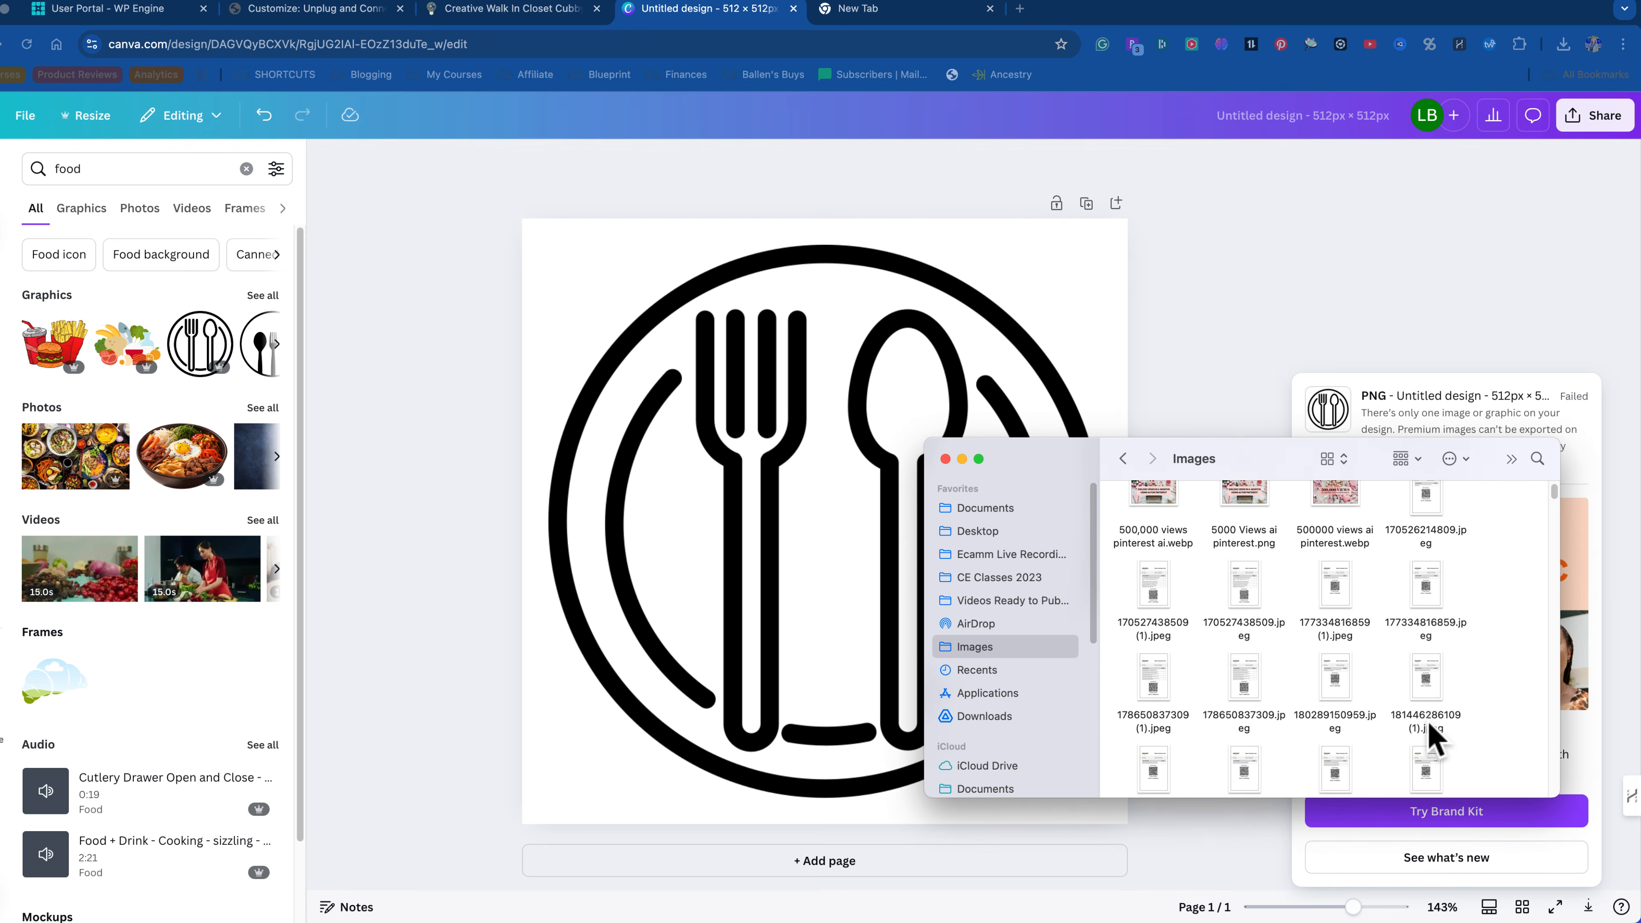
scroll(1426, 724, up, 5)
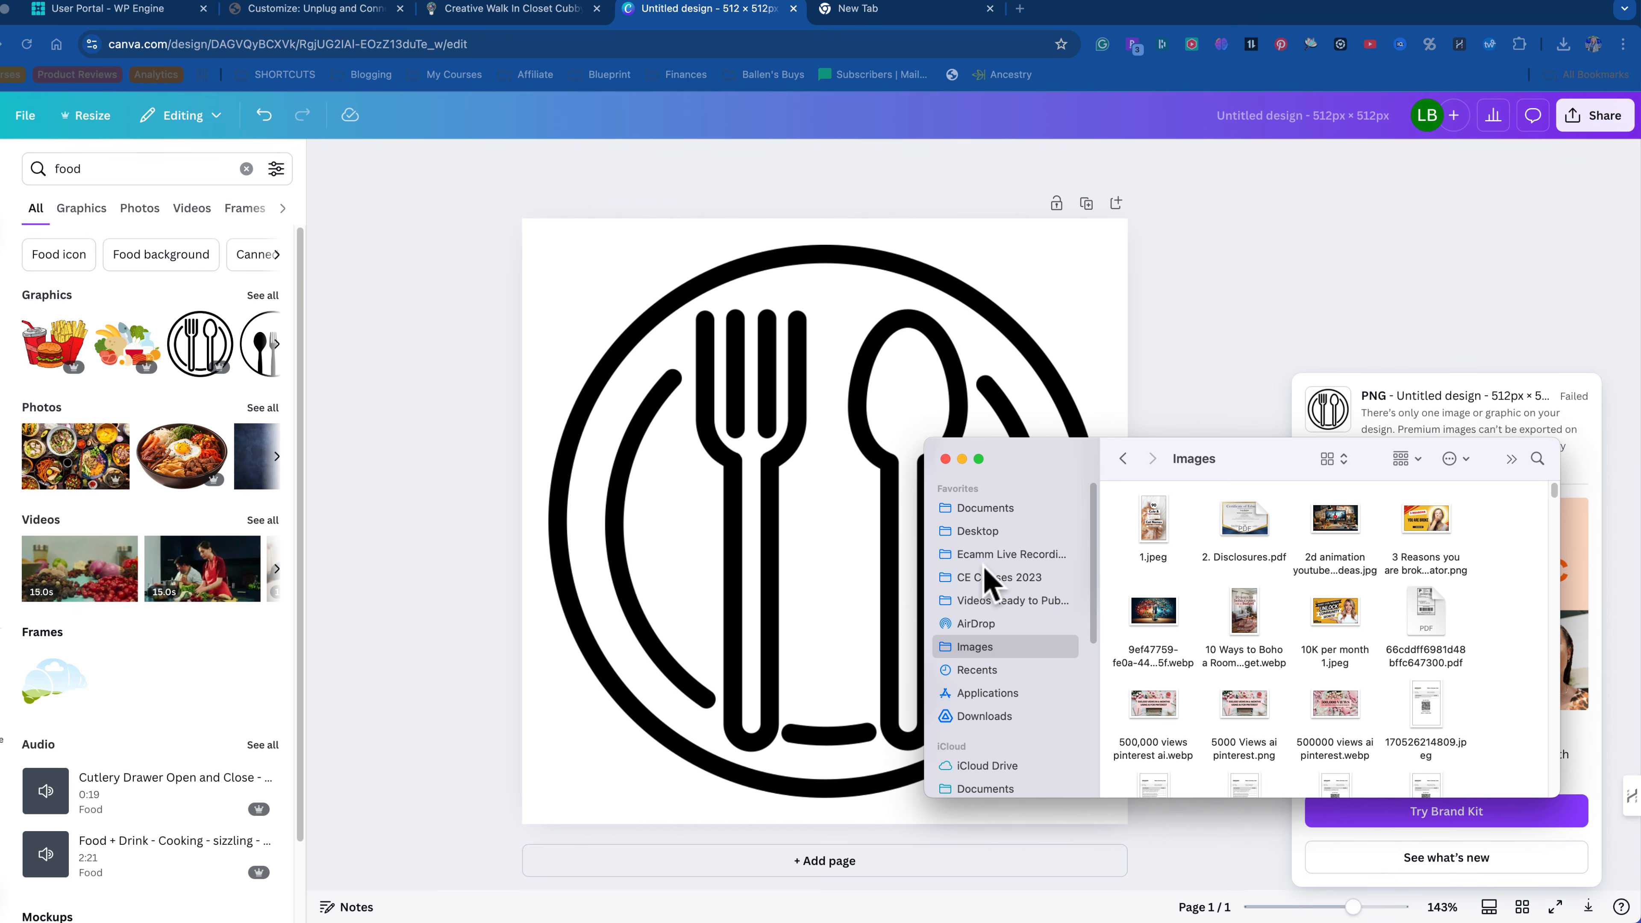
click(1163, 388)
Step: Try the transparent-background PNG download of the icon design again
click(1594, 115)
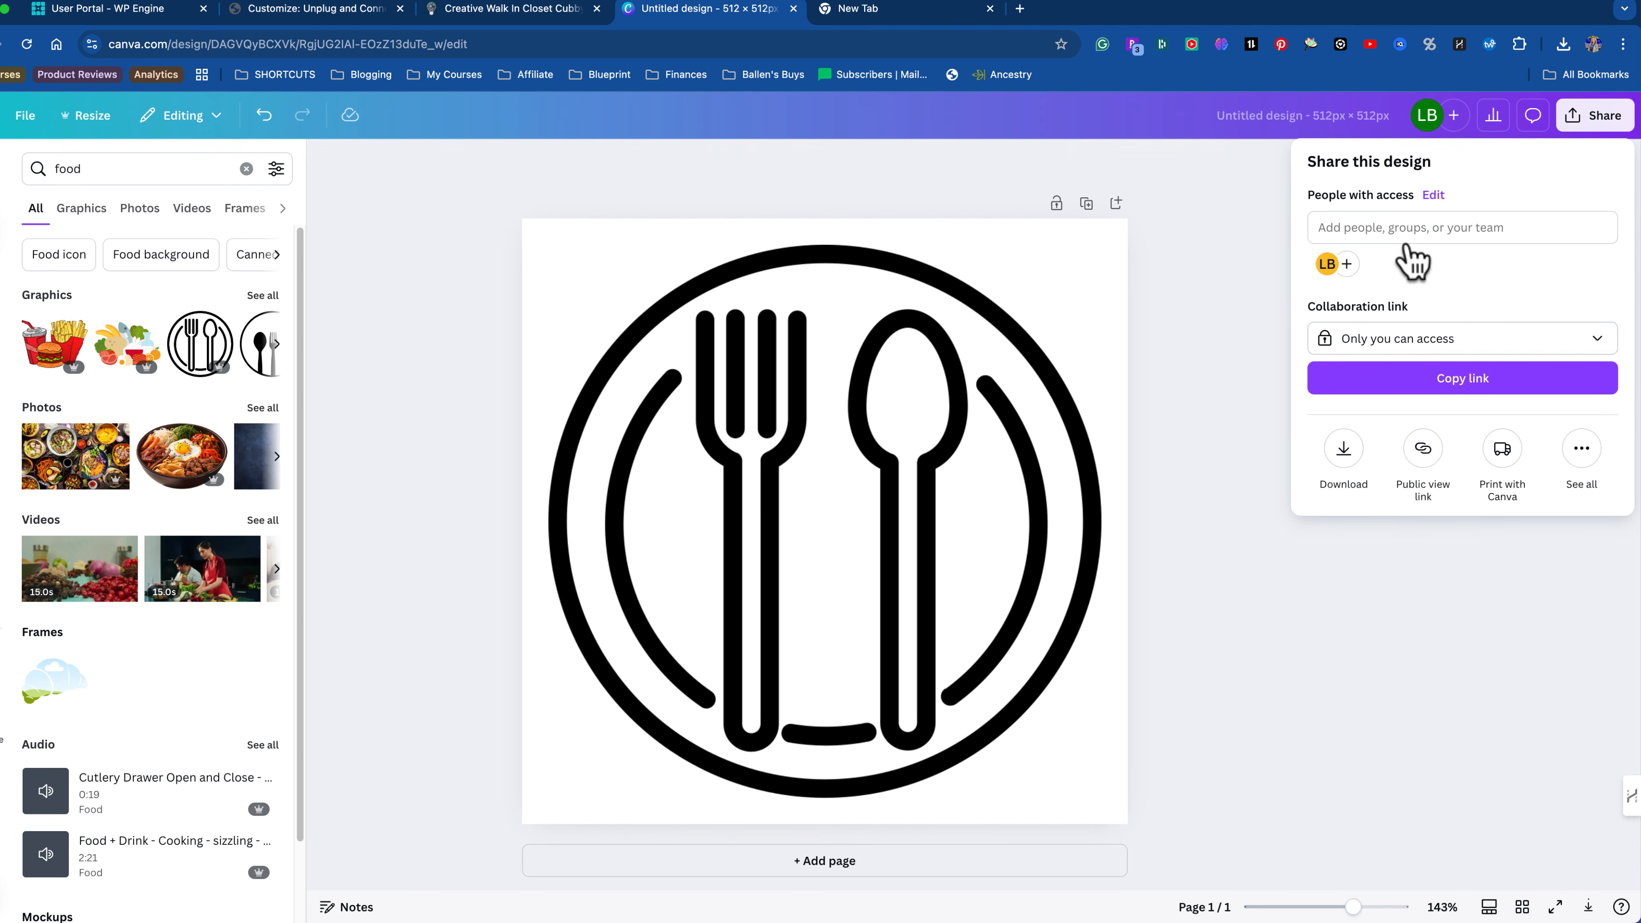
click(1345, 464)
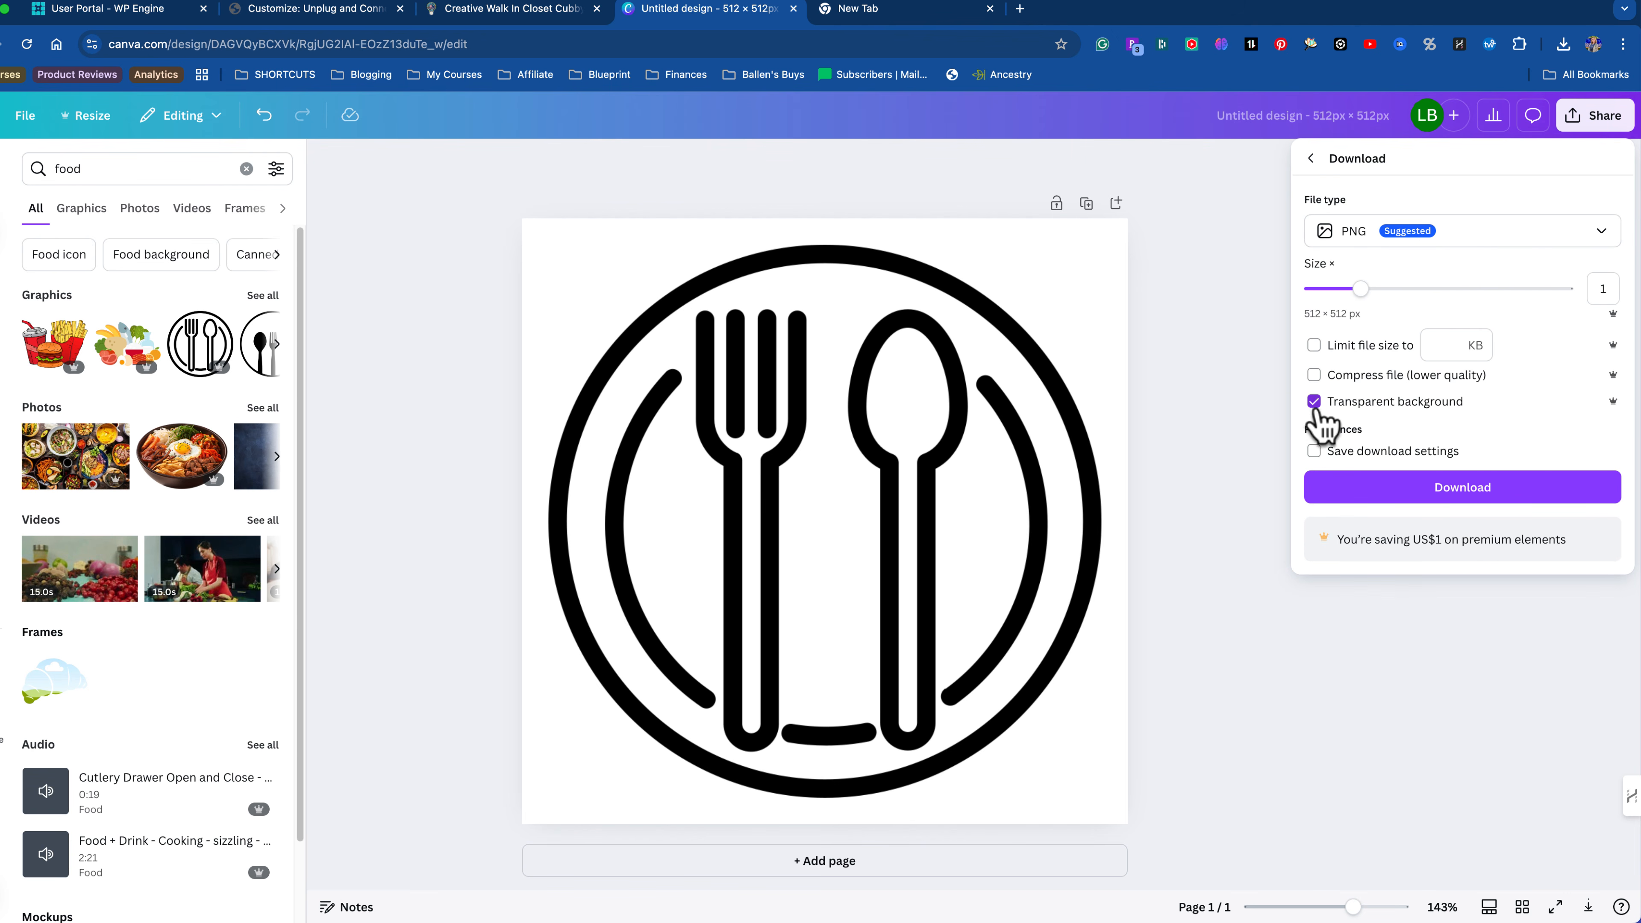
click(1470, 492)
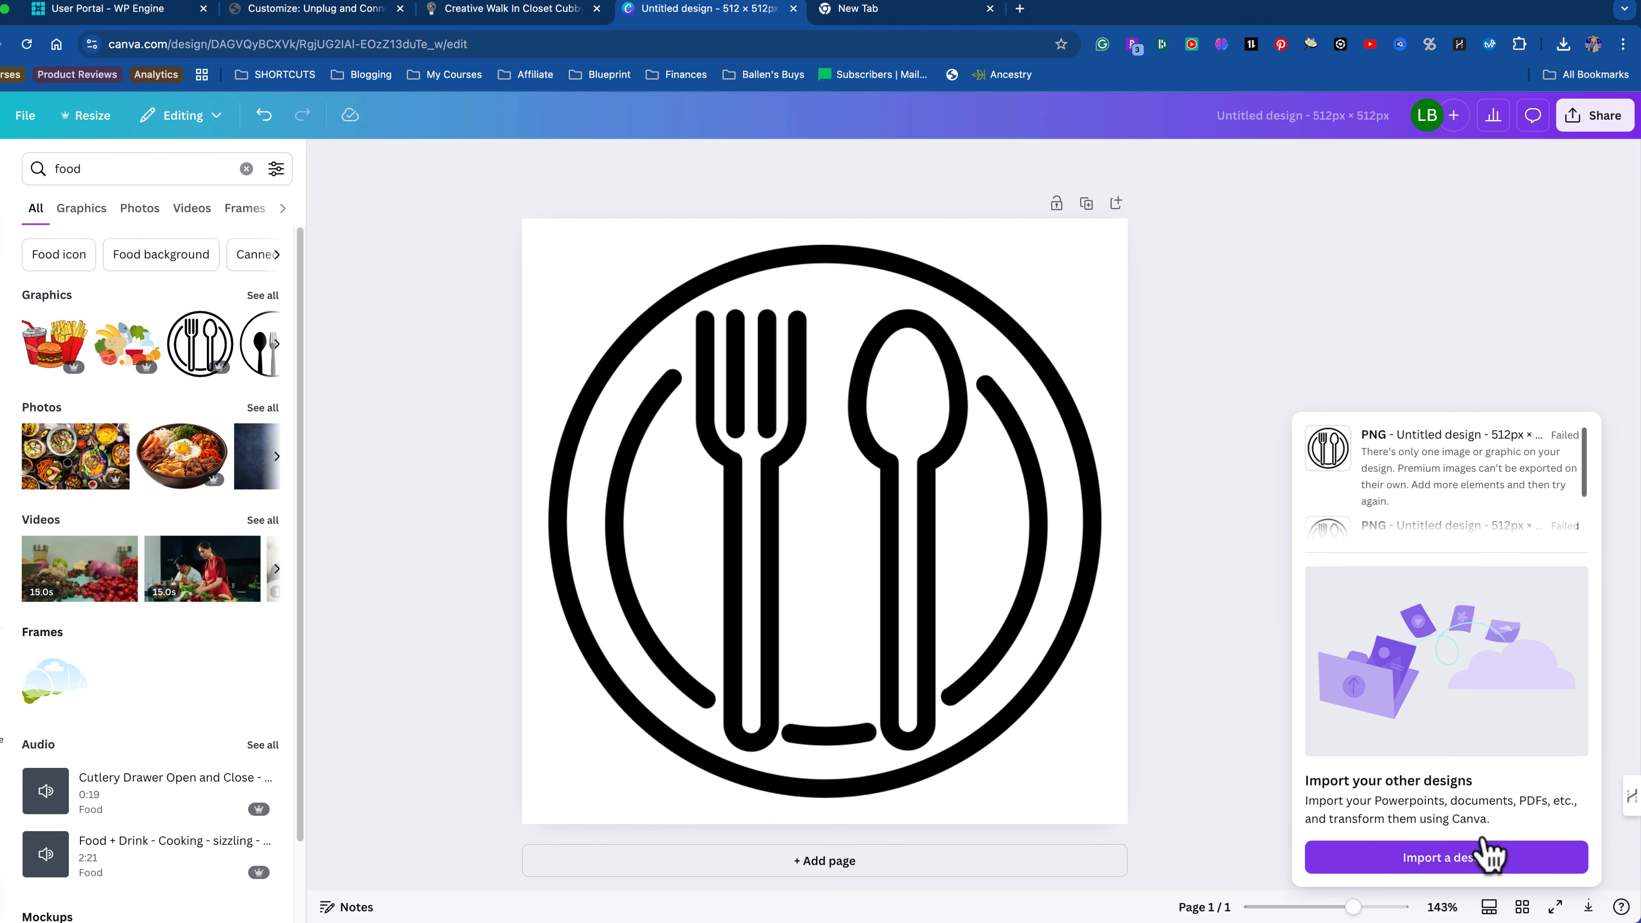
Step: Try to download the plate icon design as a PNG without a transparent background
scroll(1496, 525, down, 2)
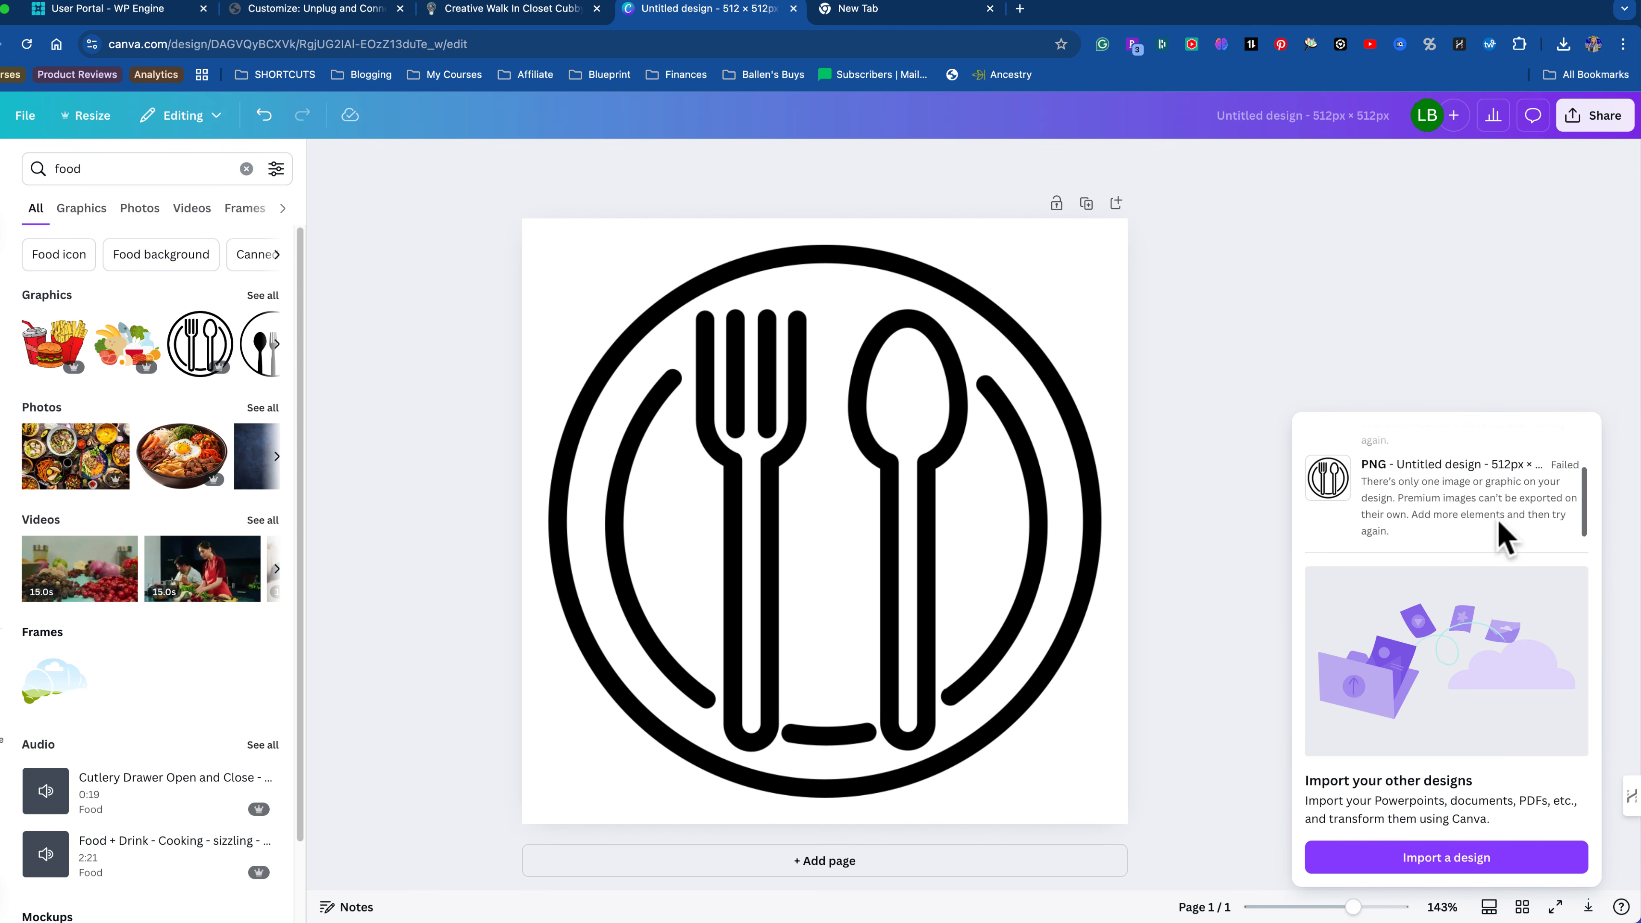
click(1539, 345)
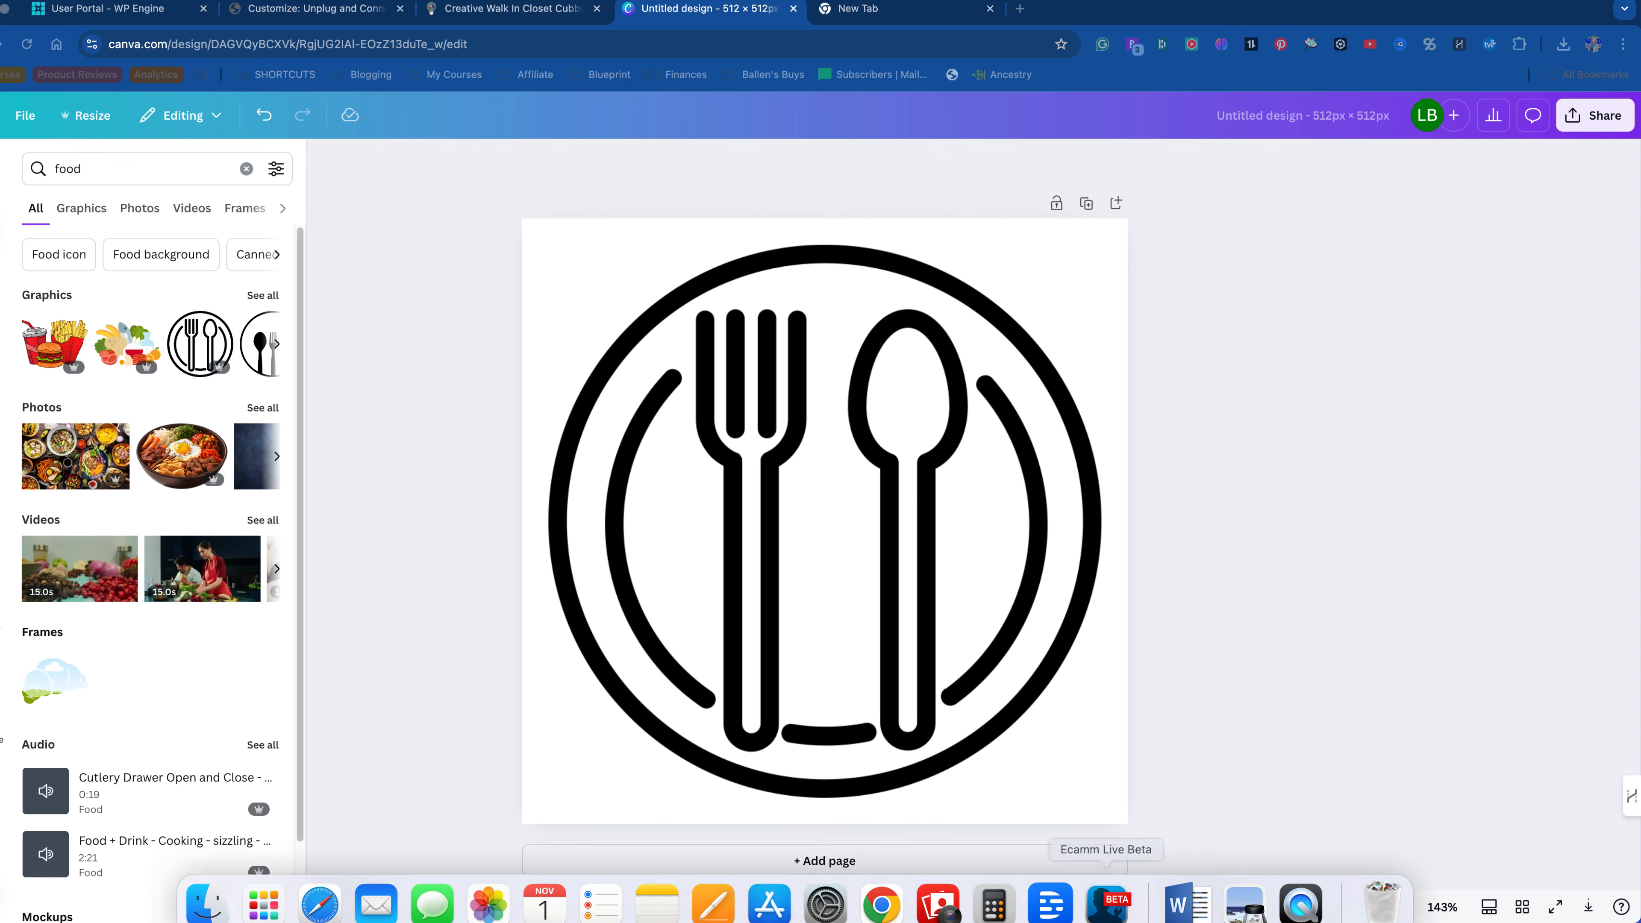
click(1594, 115)
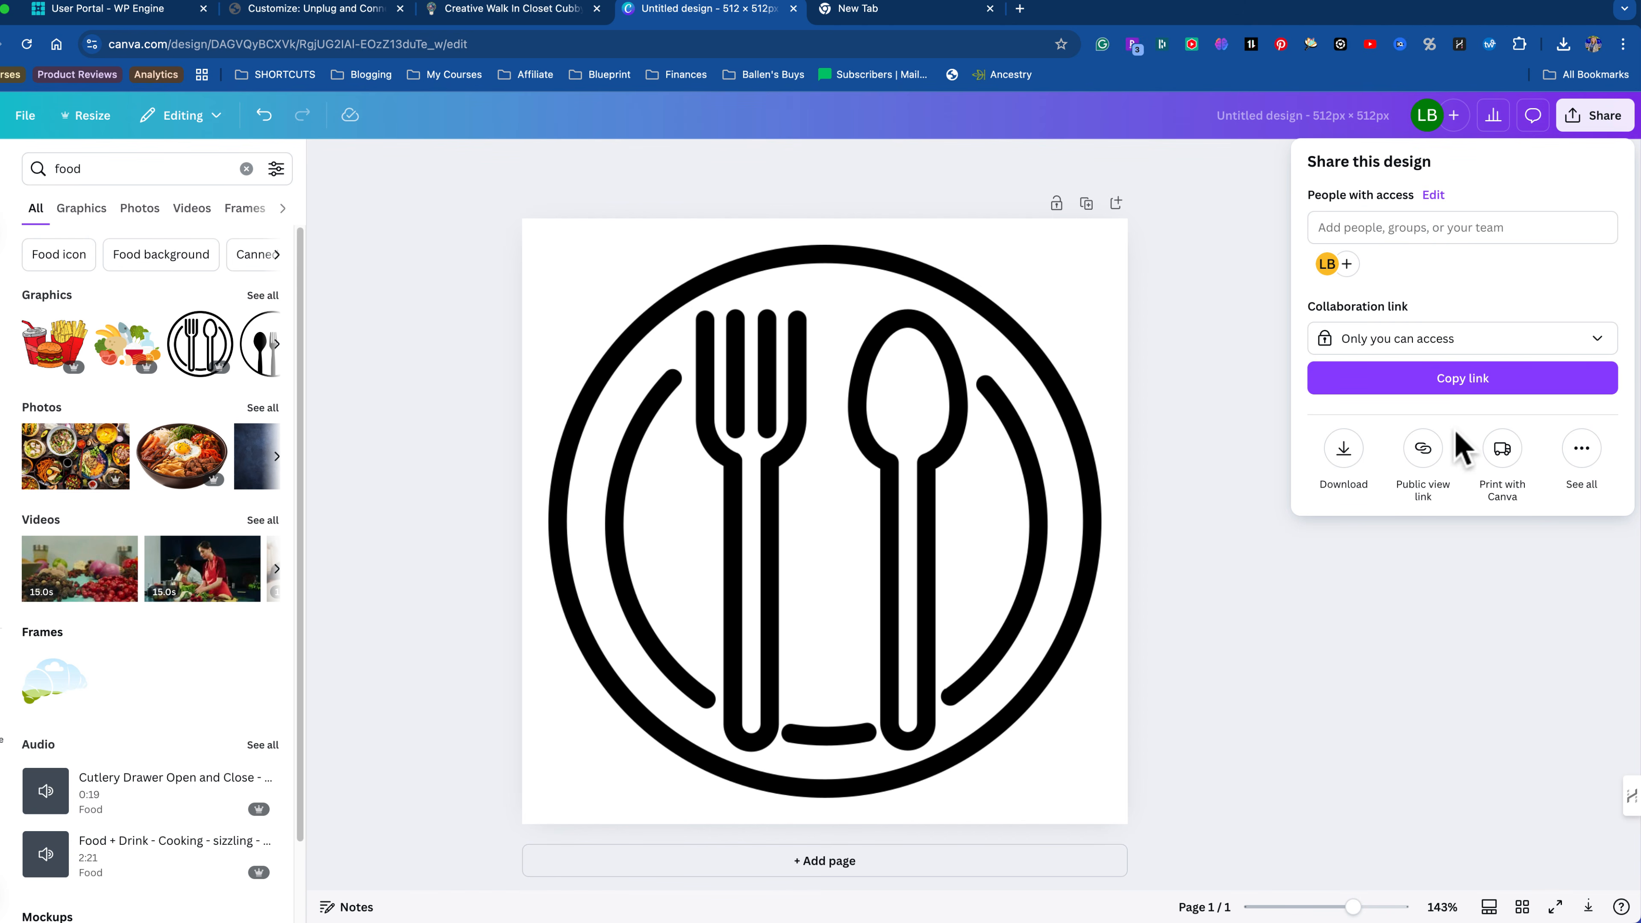
click(1344, 458)
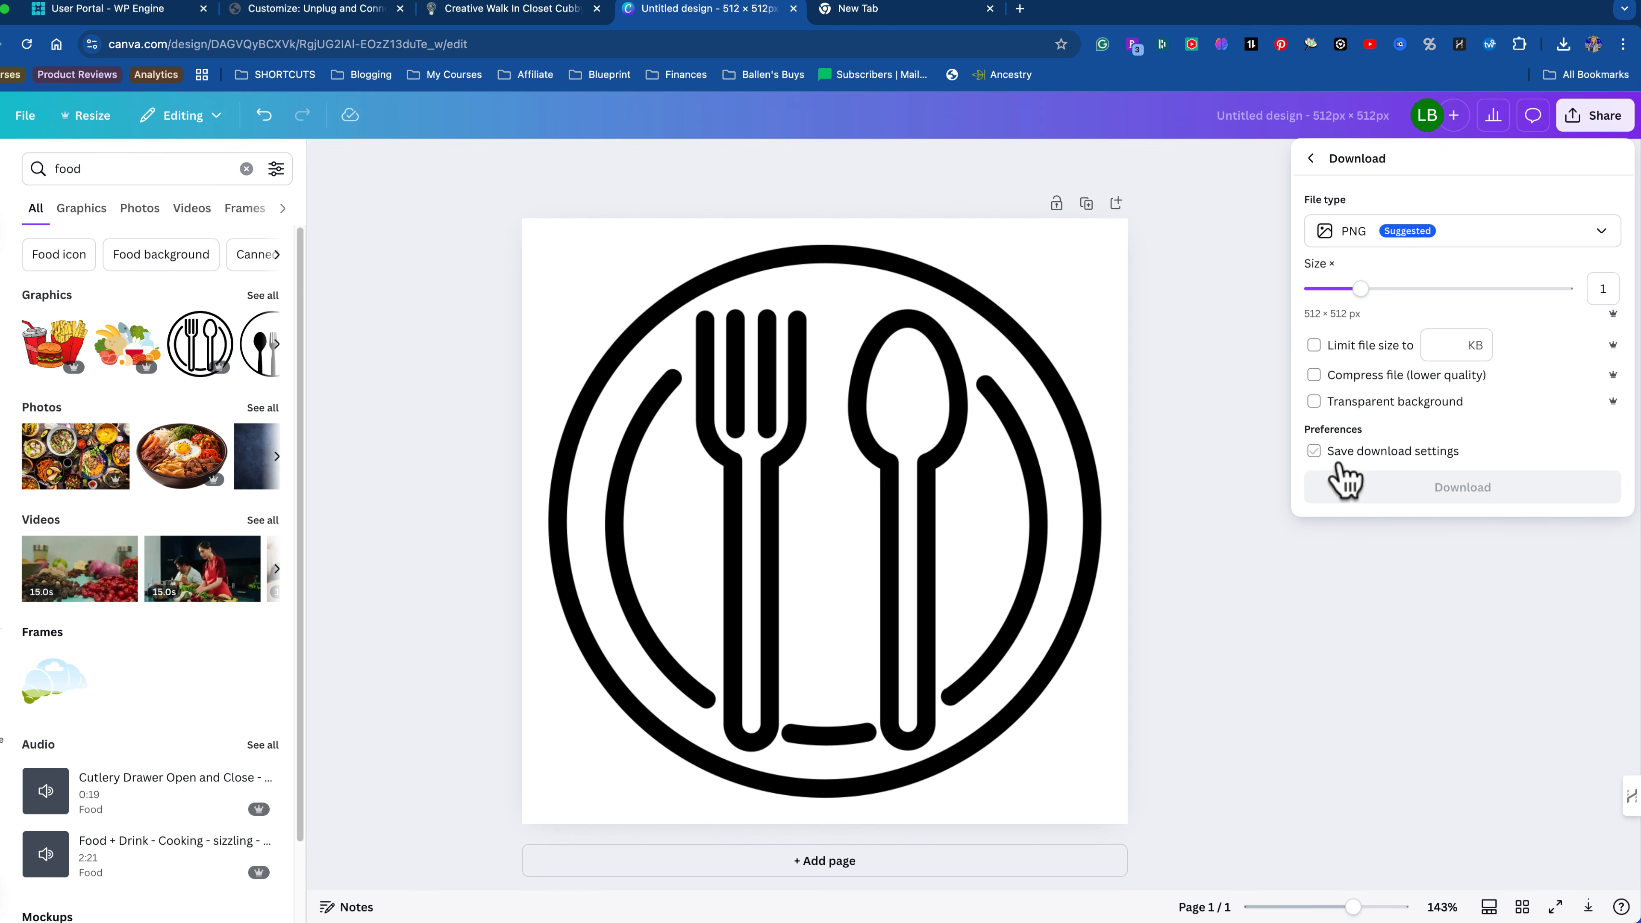
click(1454, 487)
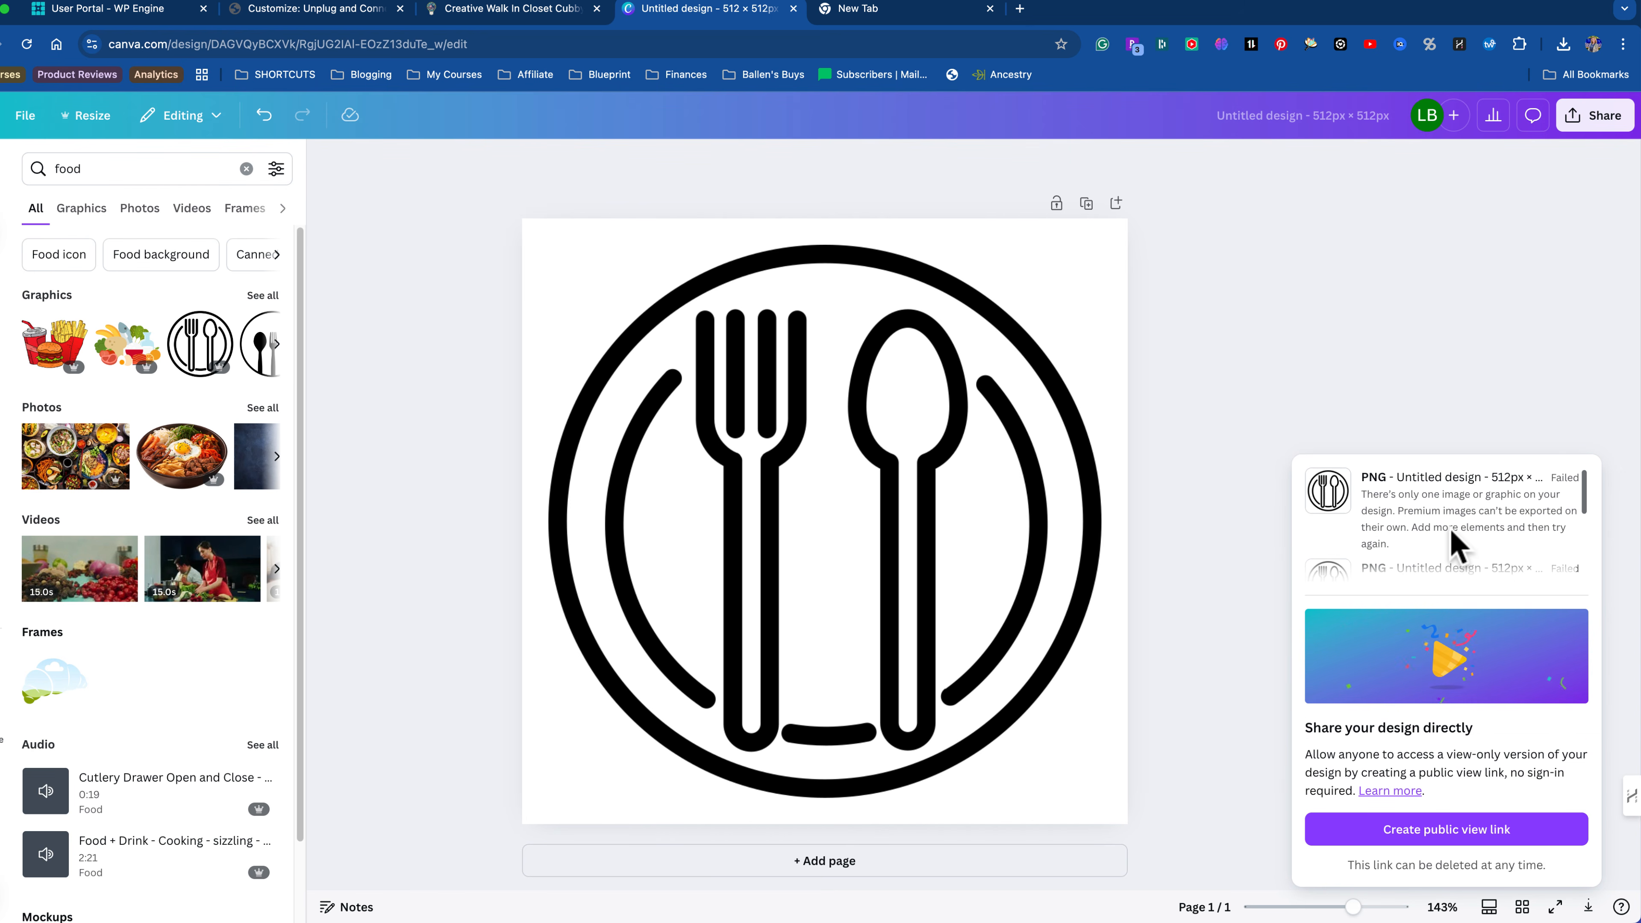
scroll(1453, 543, down, 1)
scroll(1476, 542, down, 2)
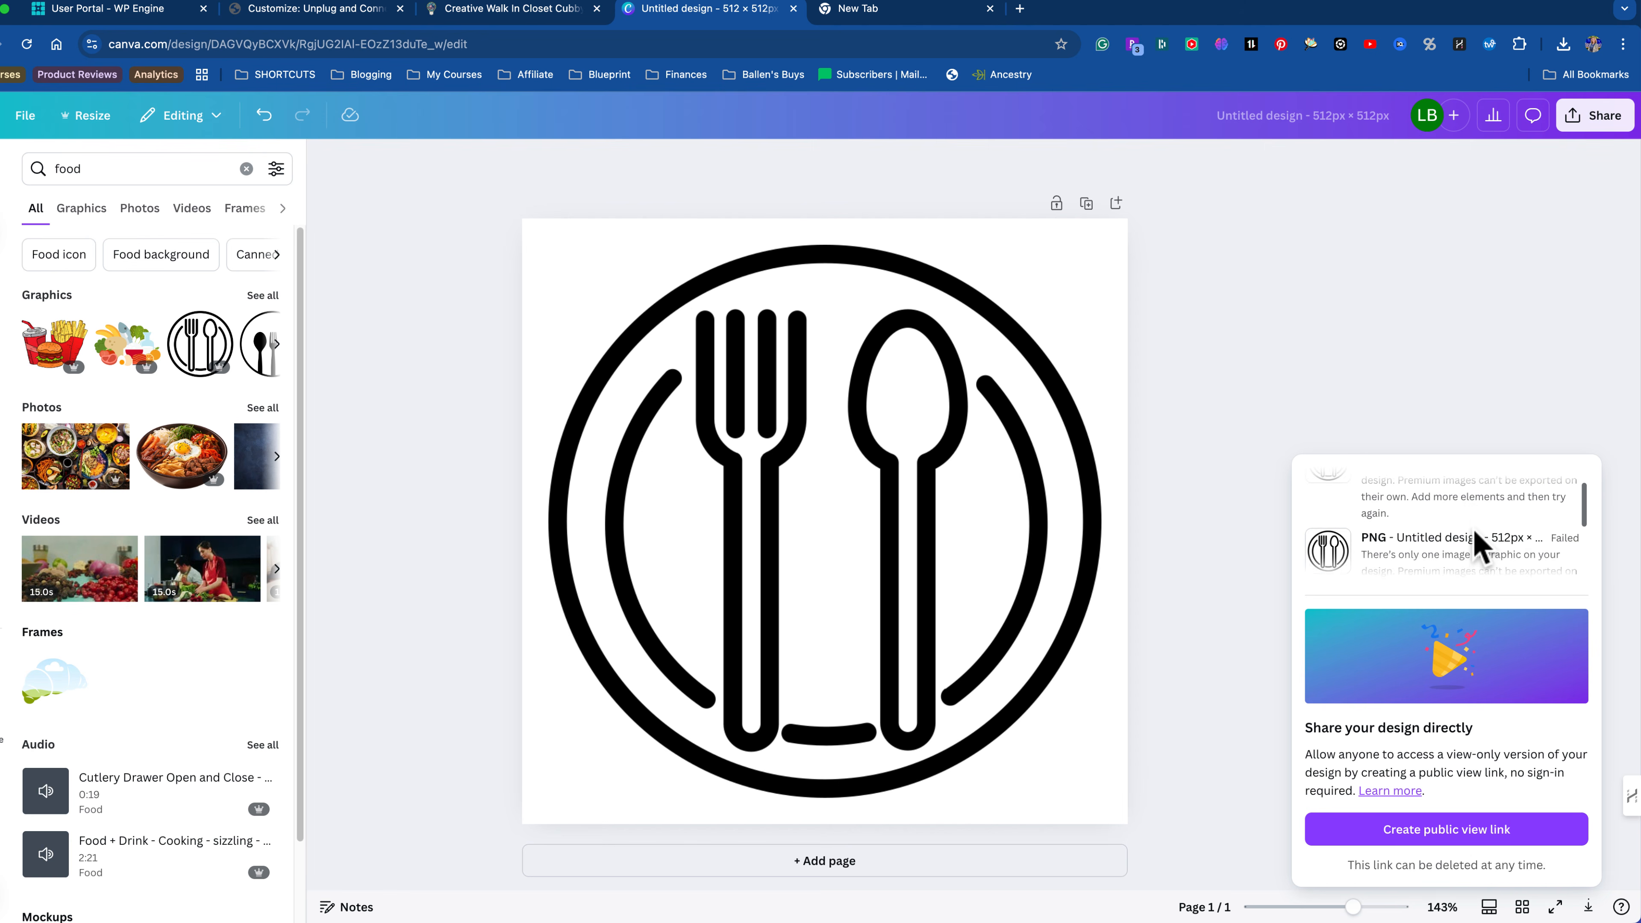
Step: Delete the plate graphic from the page and browse all the food graphics for a non-Pro replacement
click(1091, 597)
key(Delete)
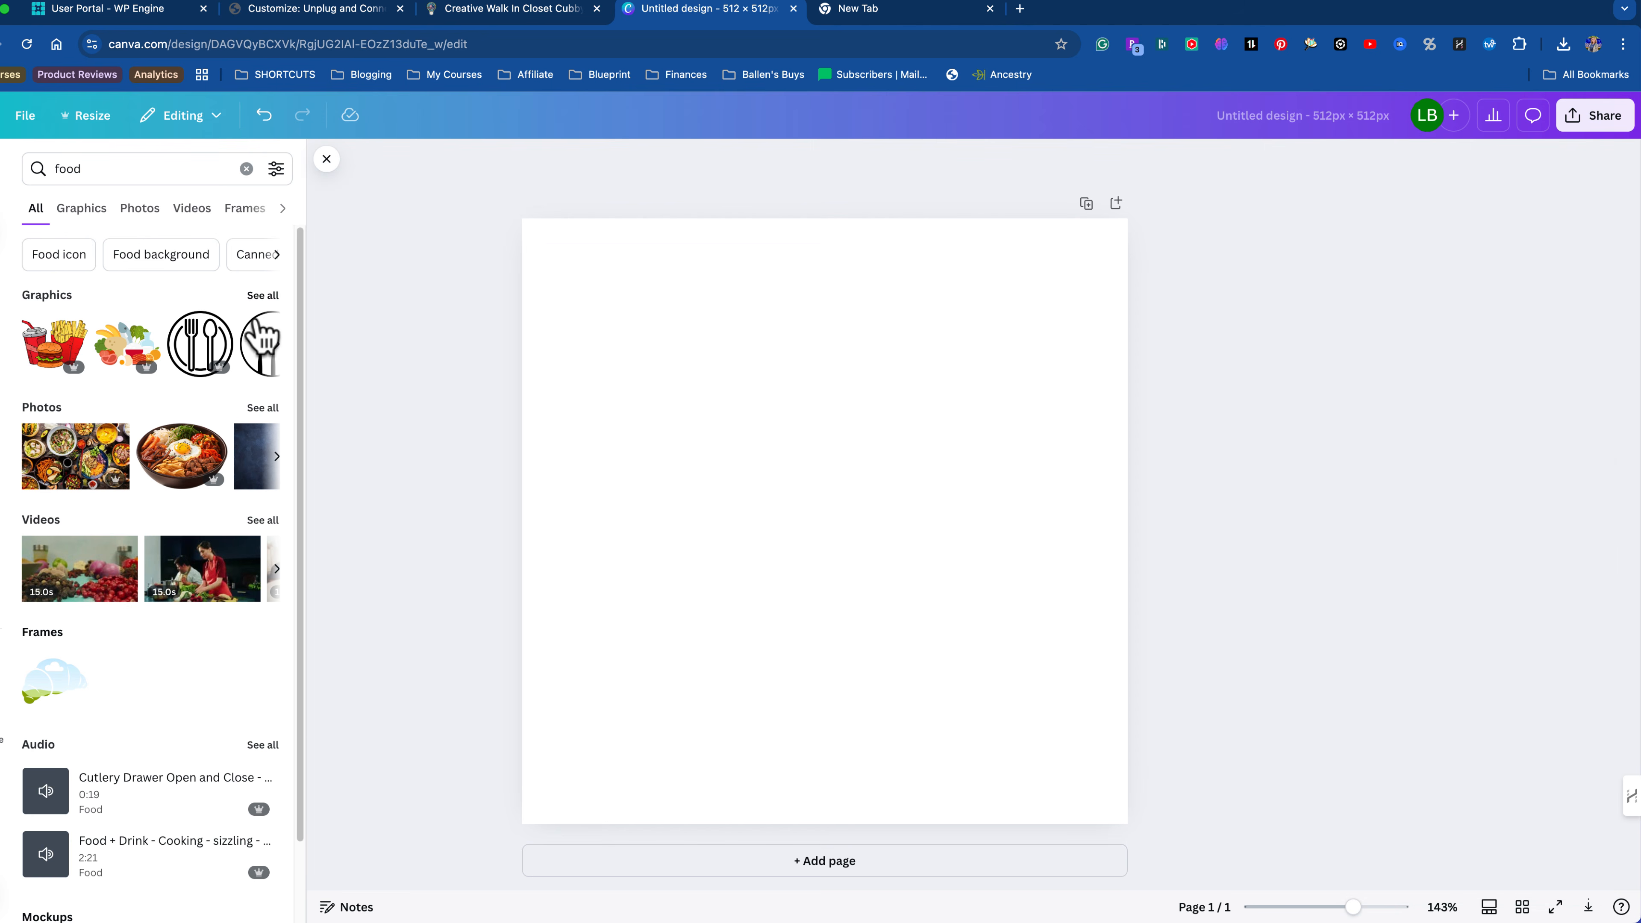
scroll(226, 653, down, 2)
scroll(225, 653, up, 2)
click(262, 295)
scroll(174, 524, down, 1)
scroll(175, 523, down, 1)
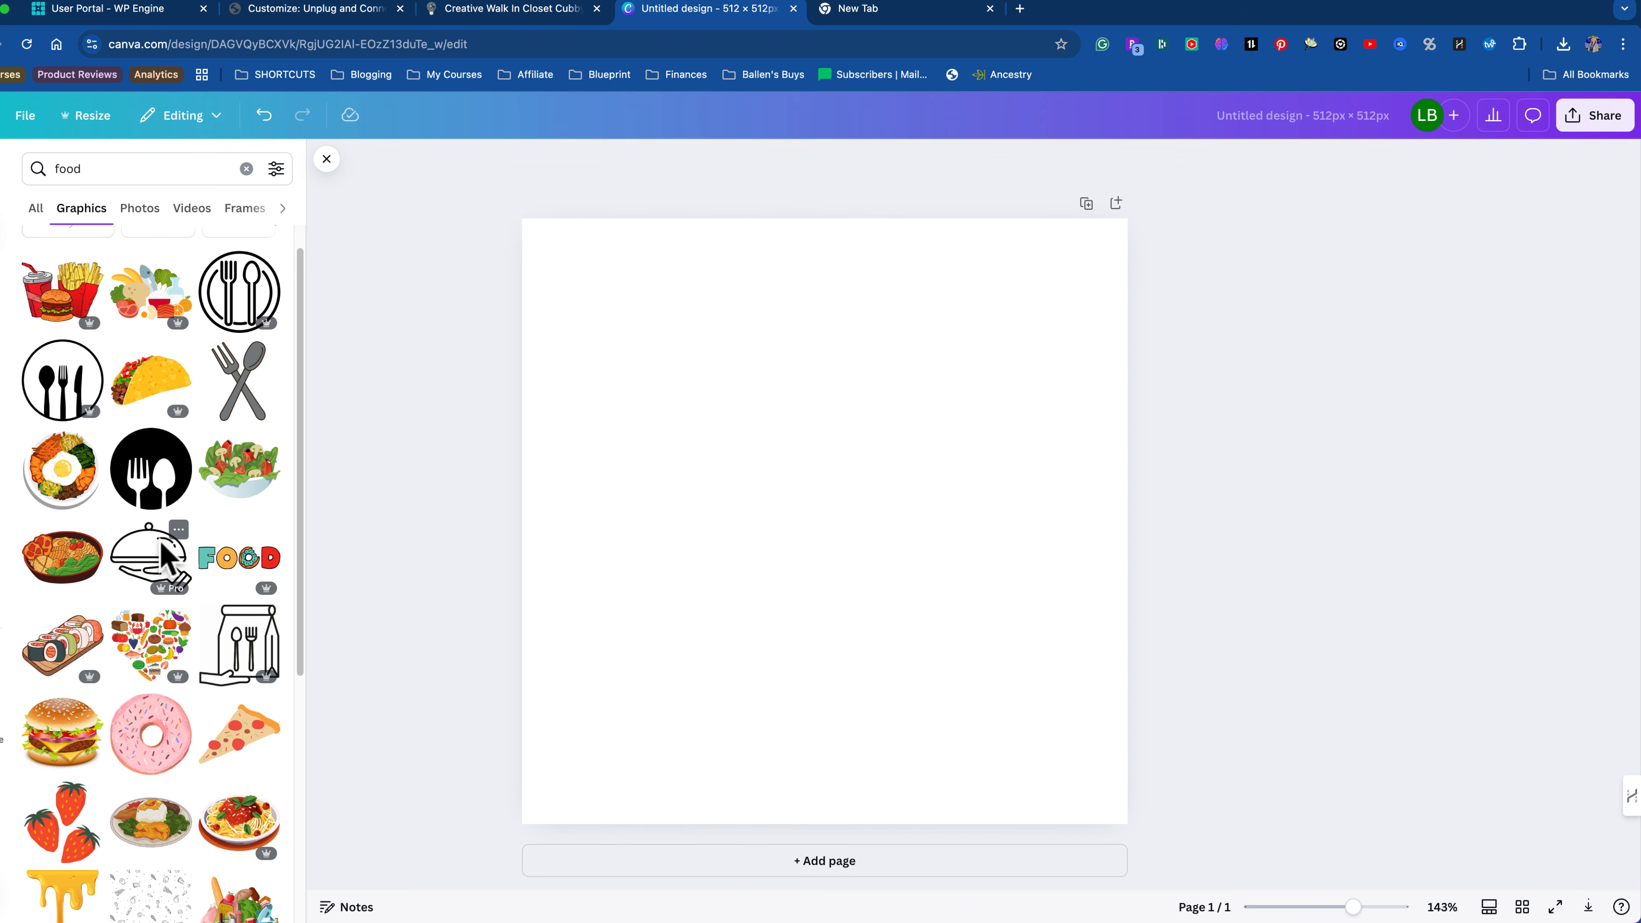
scroll(149, 700, down, 3)
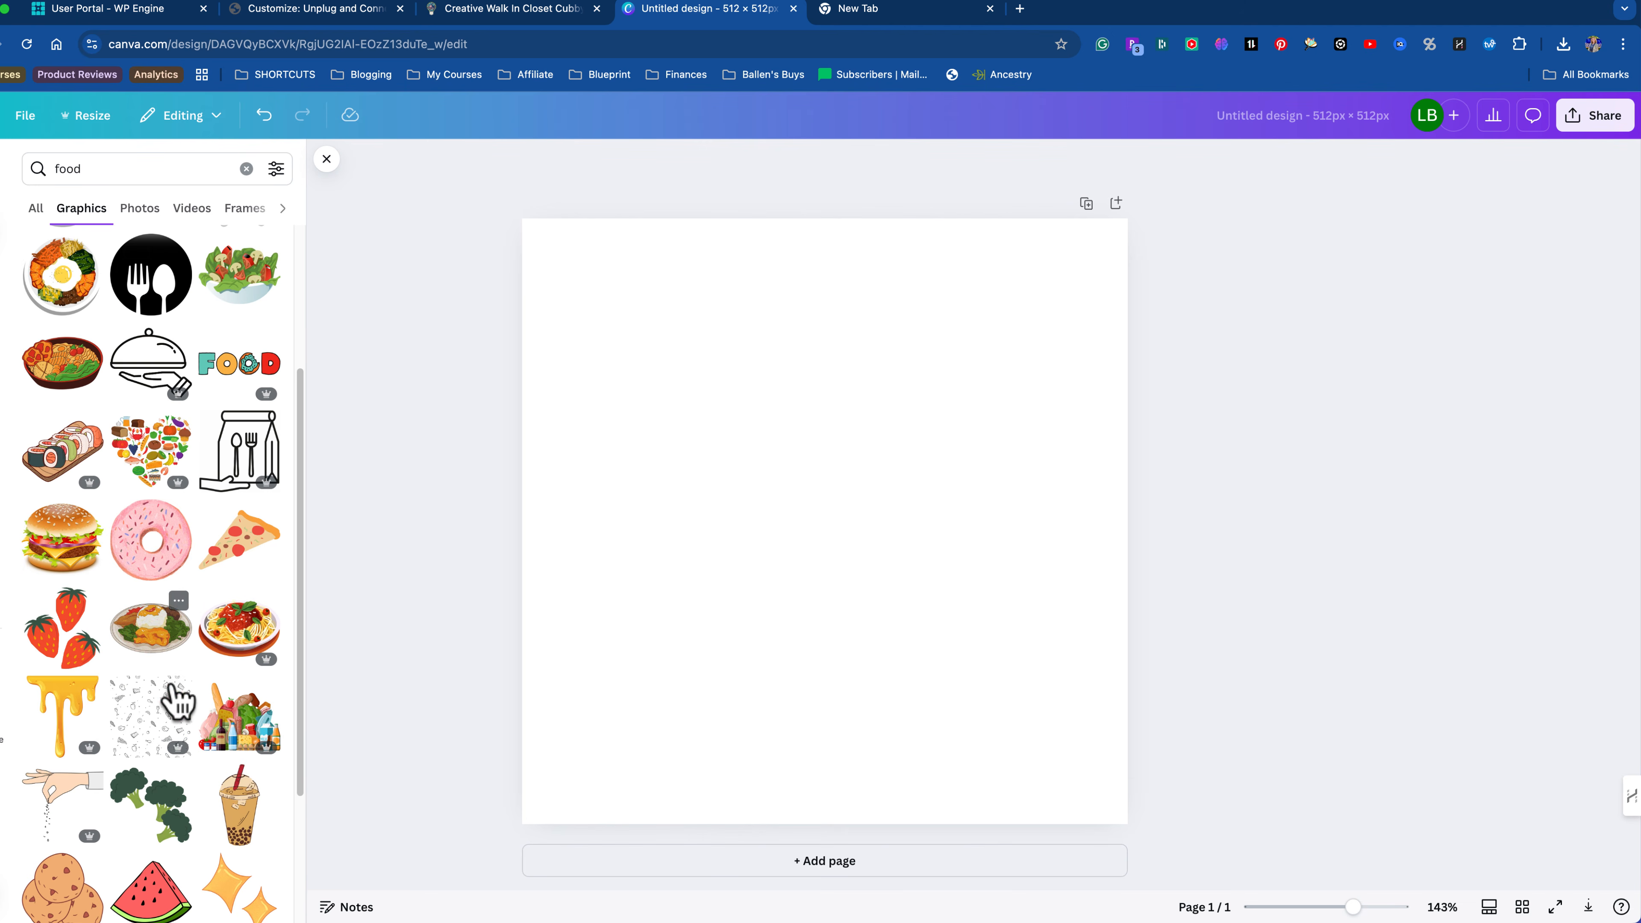
scroll(123, 711, down, 8)
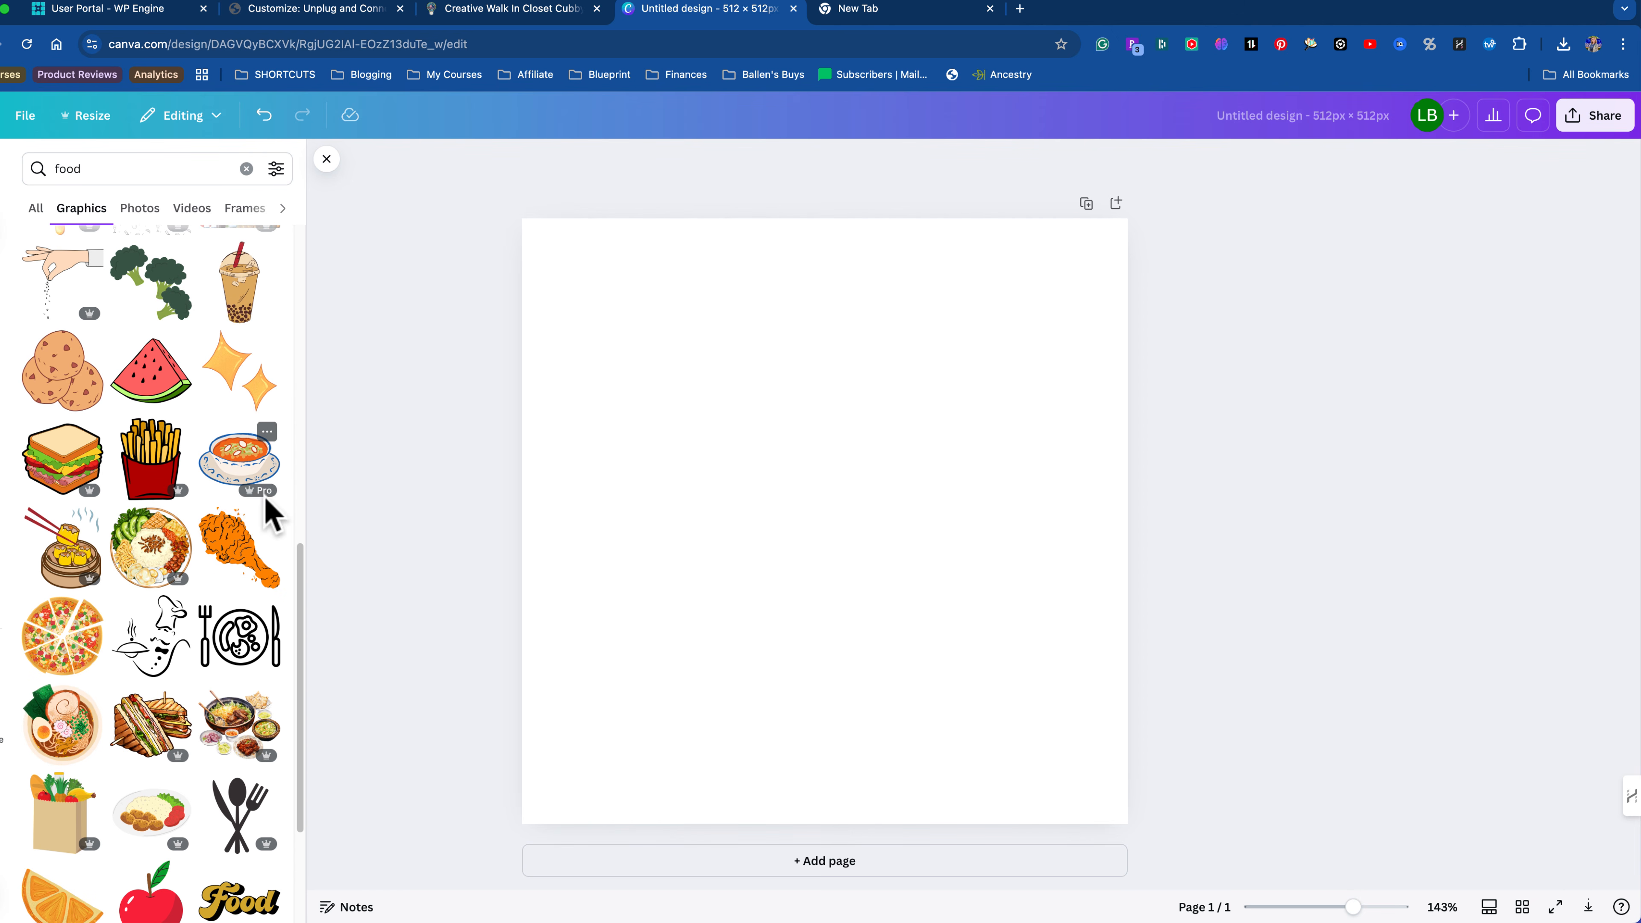
scroll(239, 693, down, 1)
scroll(239, 693, down, 3)
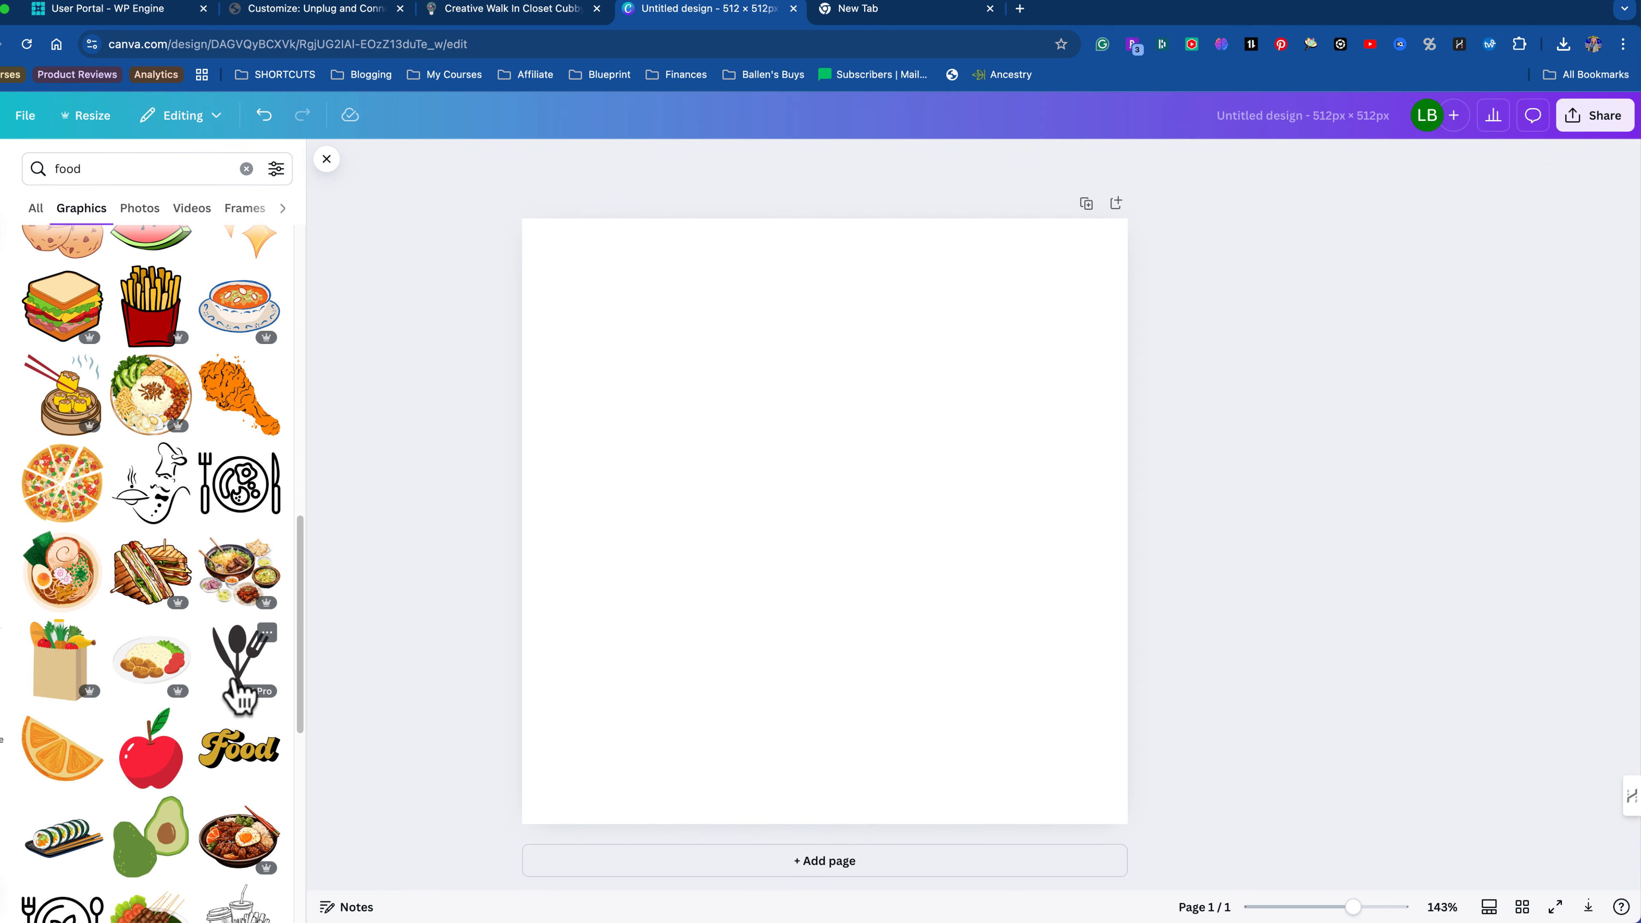
scroll(239, 693, down, 6)
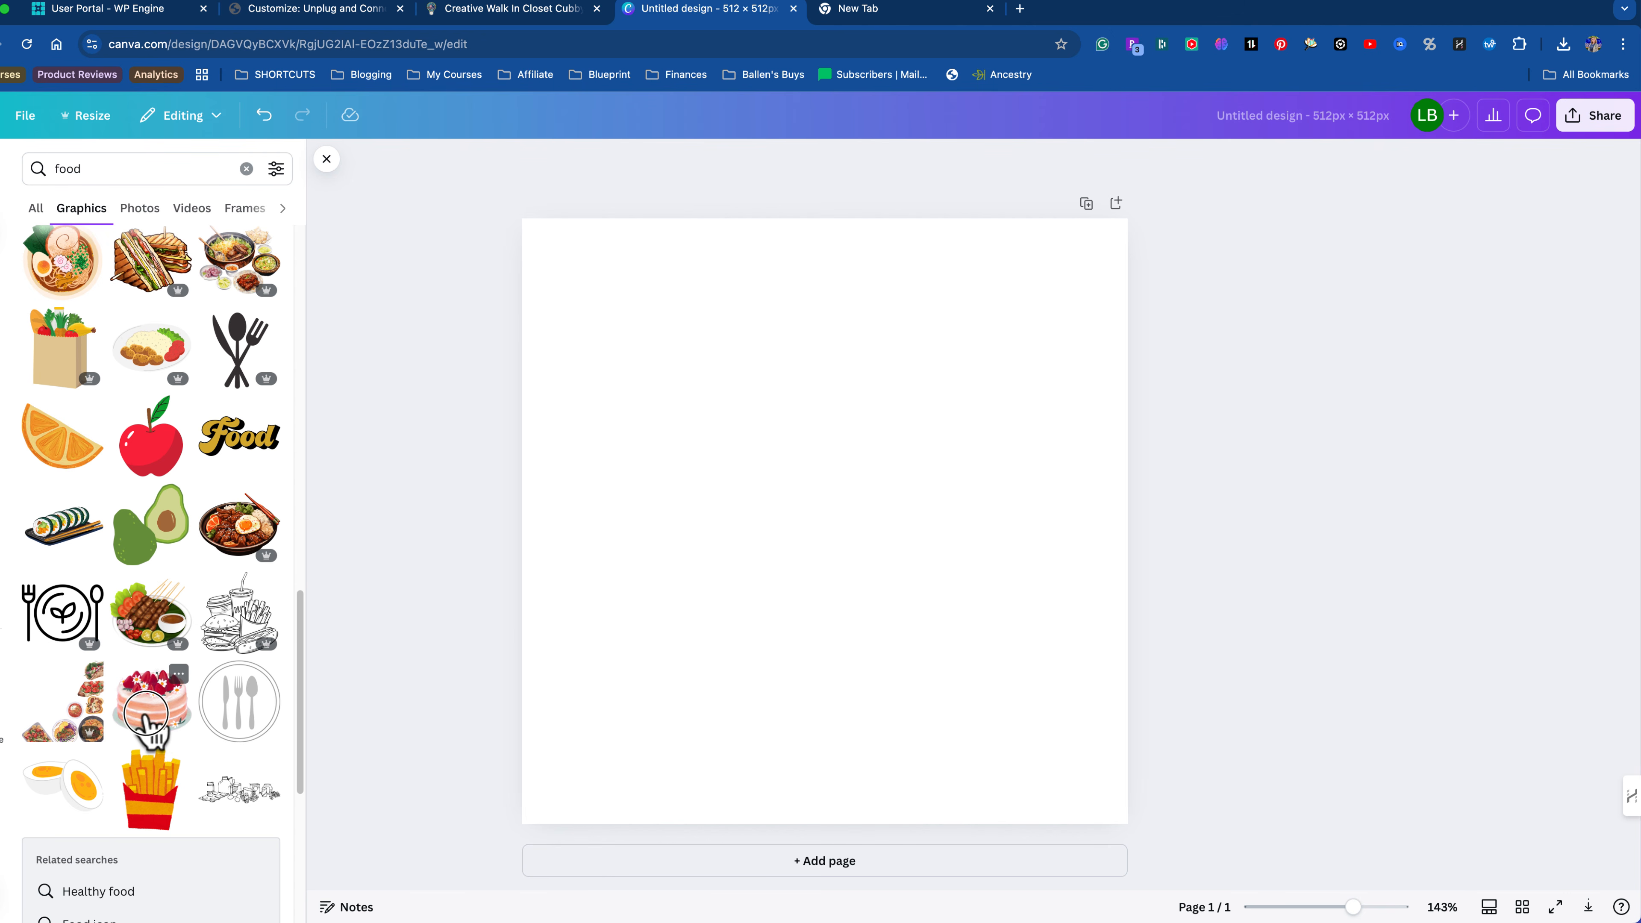
Step: Add the pink strawberry layer cake graphic to the page, enlarge it to about three quarters of the canvas width and center it
click(150, 729)
click(833, 310)
drag(865, 507, 865, 458)
click(1355, 483)
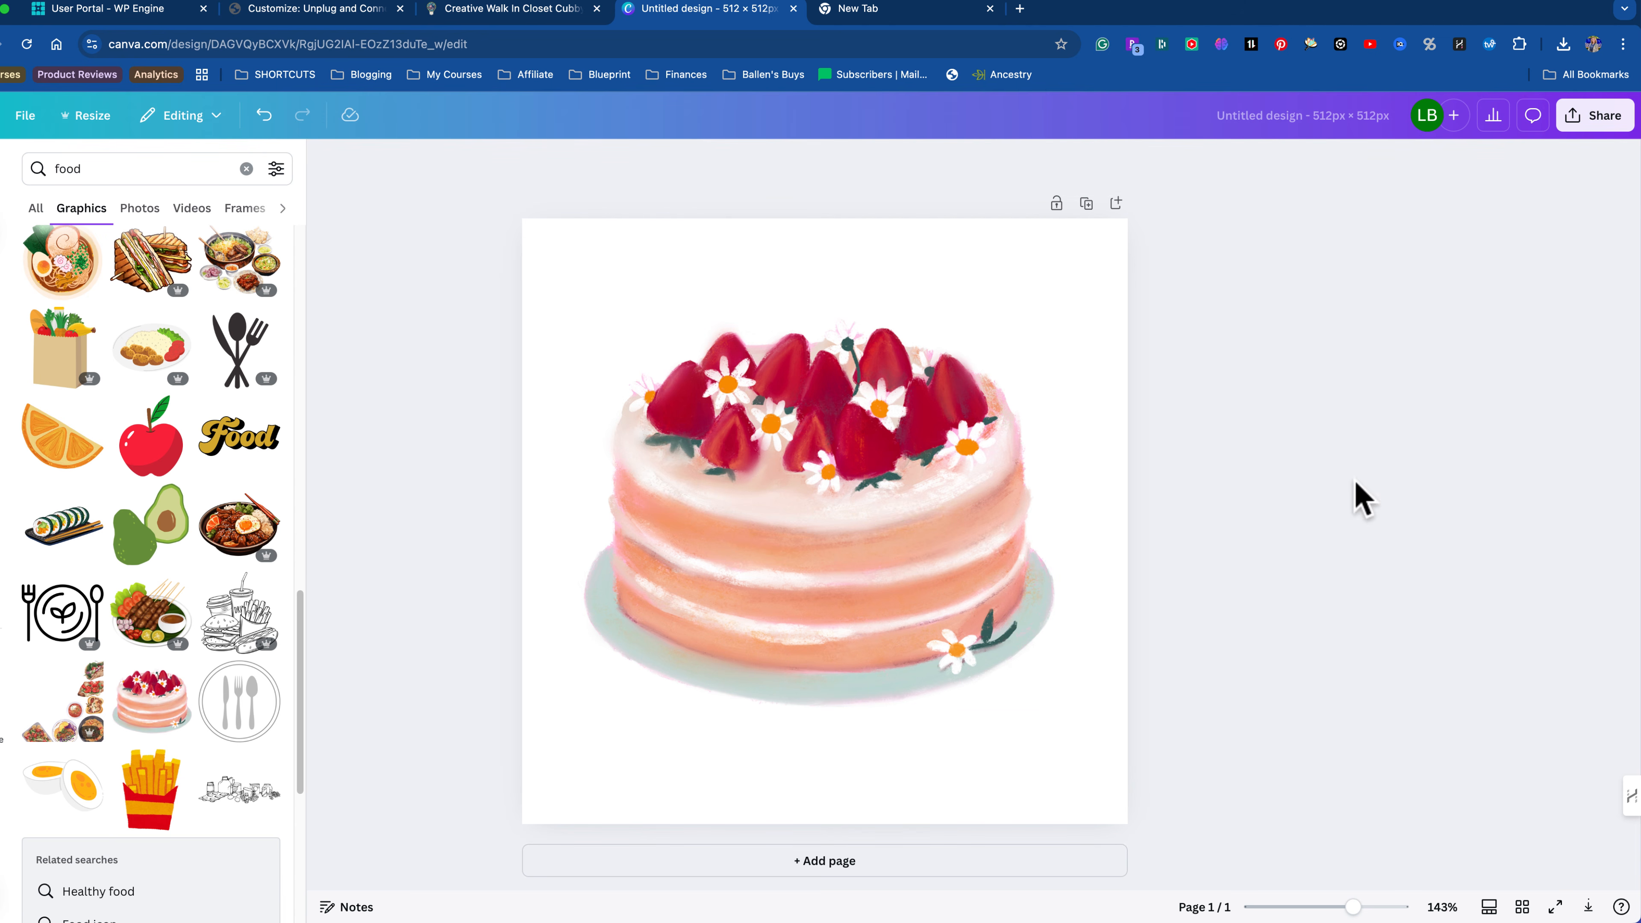
Step: Download the cake design as a 512 × 512 px PNG with a transparent background, saving it as ballenbites in the Images folder
click(1592, 116)
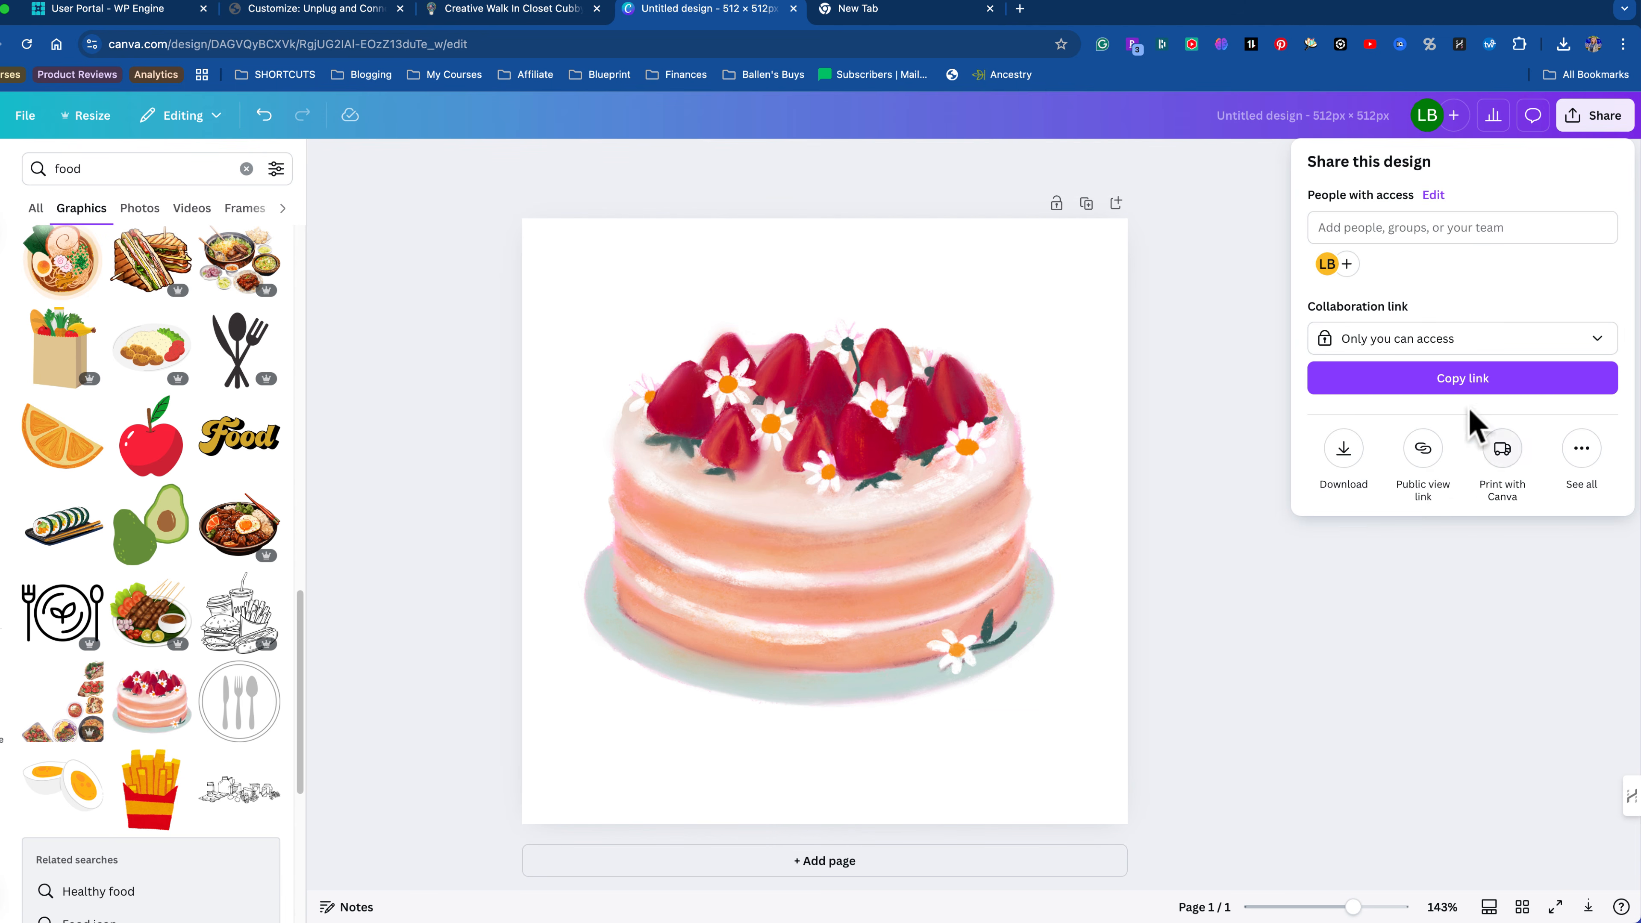
click(1592, 116)
click(1592, 116)
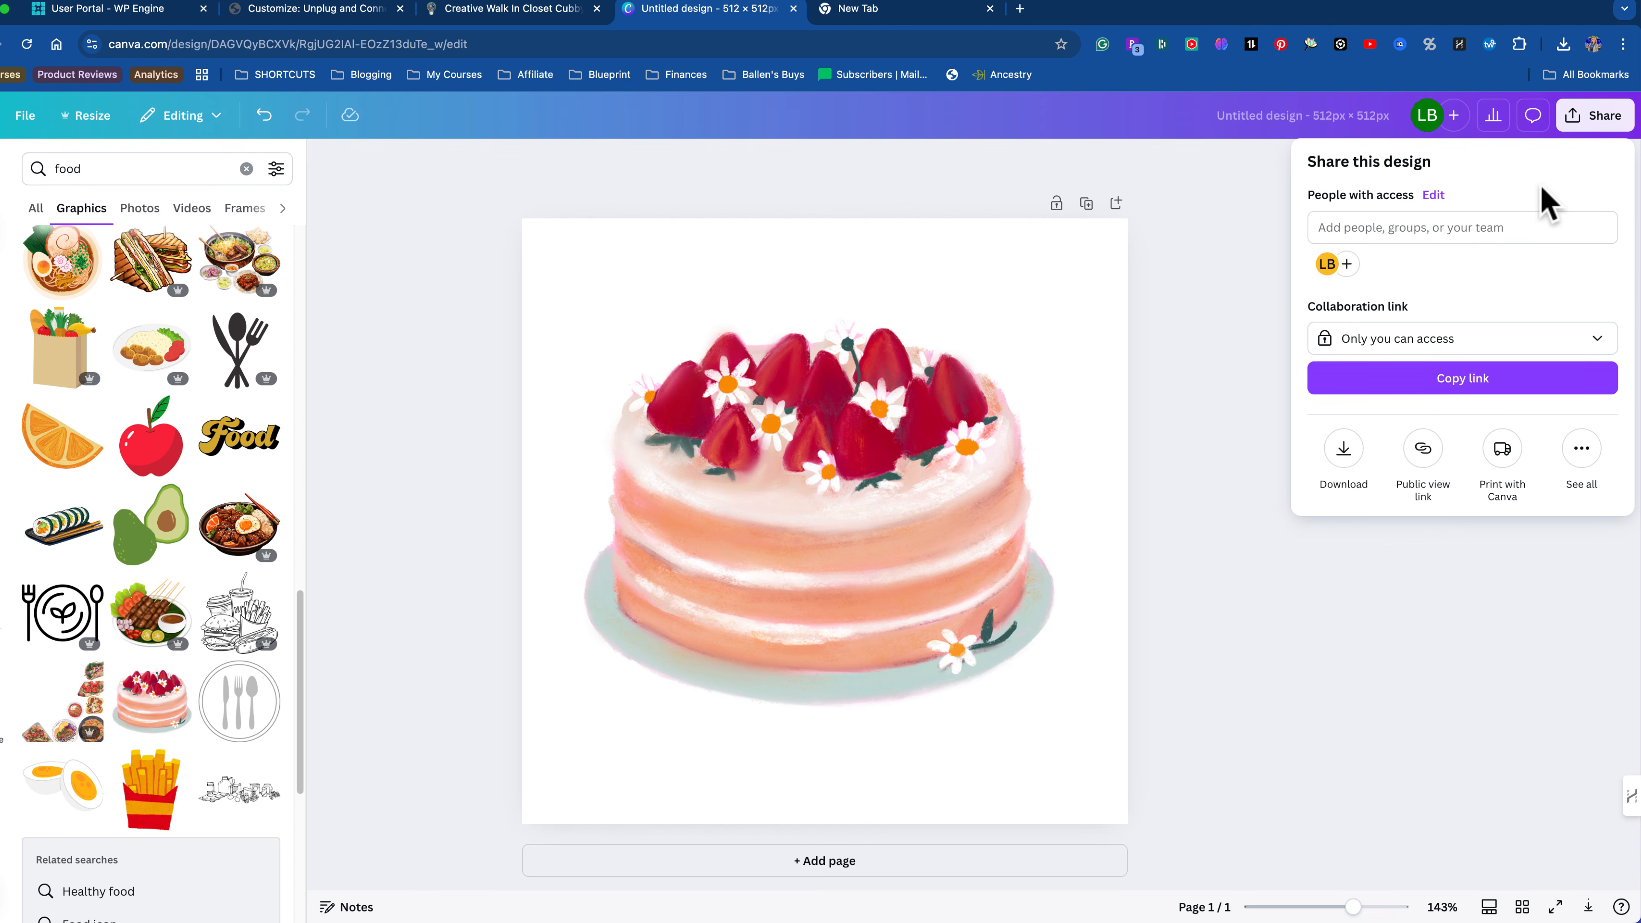
click(1344, 465)
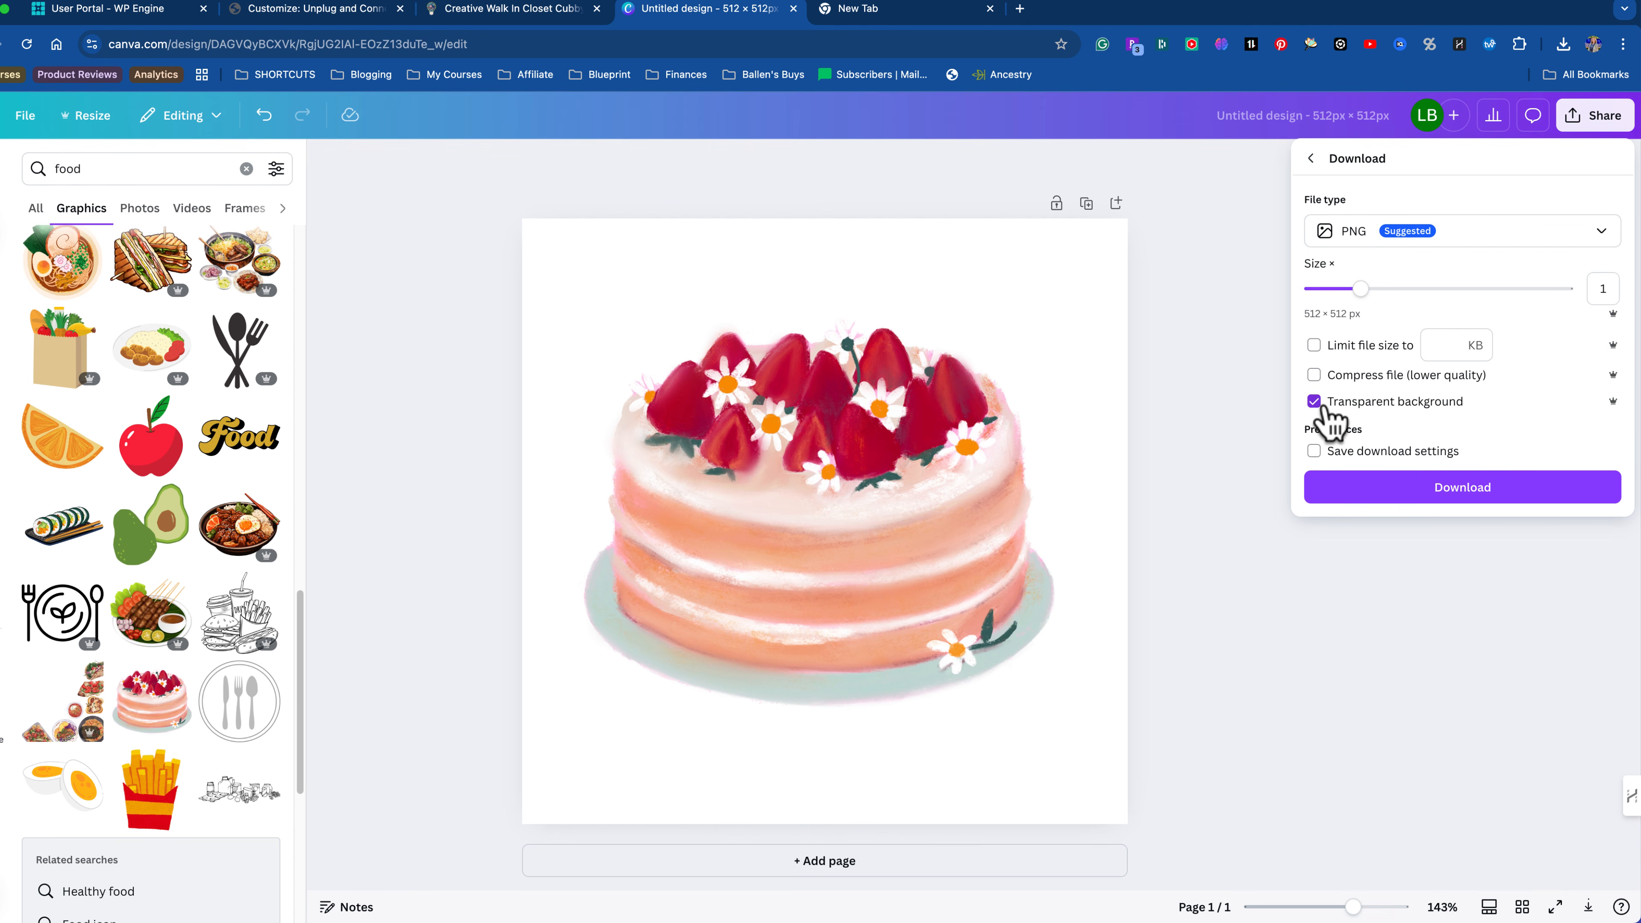
click(1458, 512)
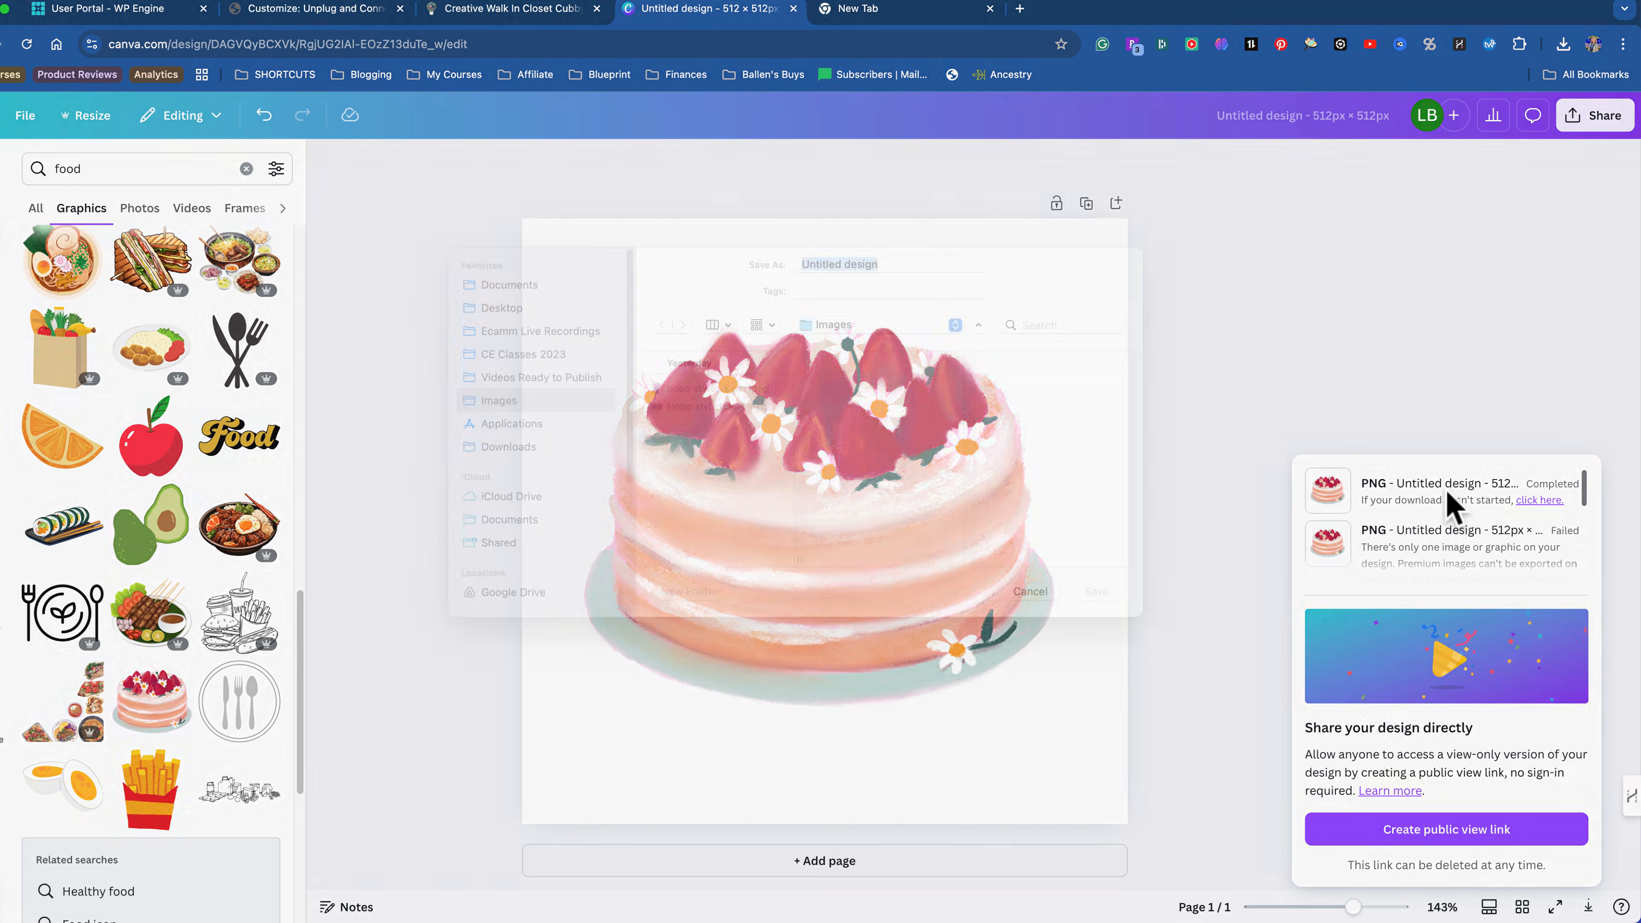
text(ballenbites)
key(Return)
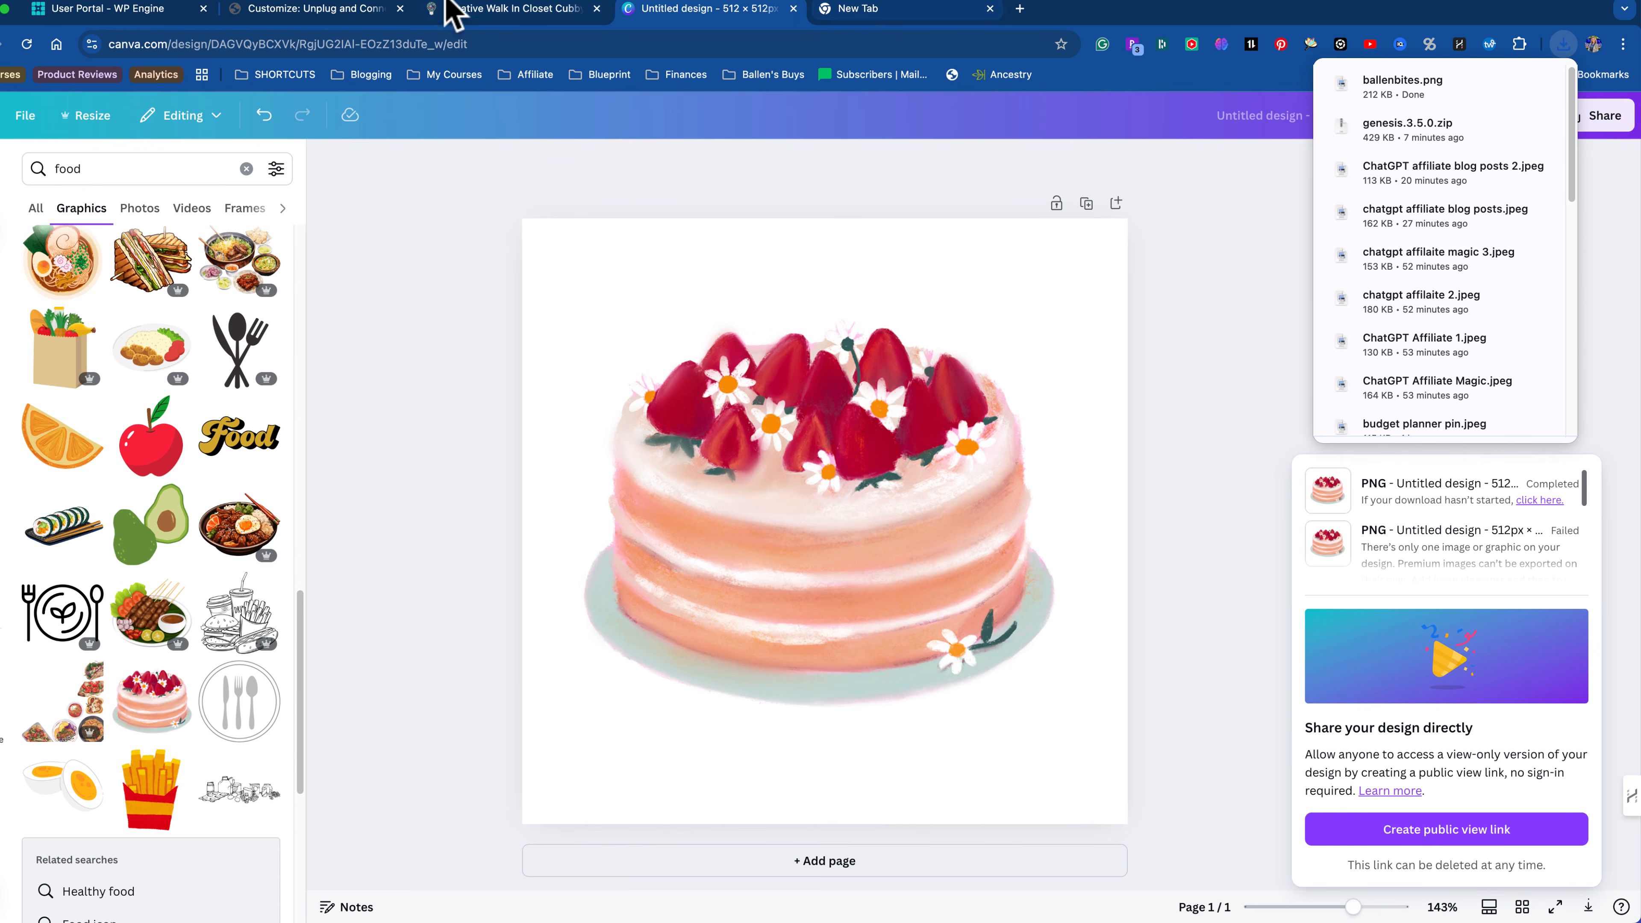
Step: Switch to the WordPress Customizer, upload ballenbites.png from the Images folder and set it as the site icon
click(476, 9)
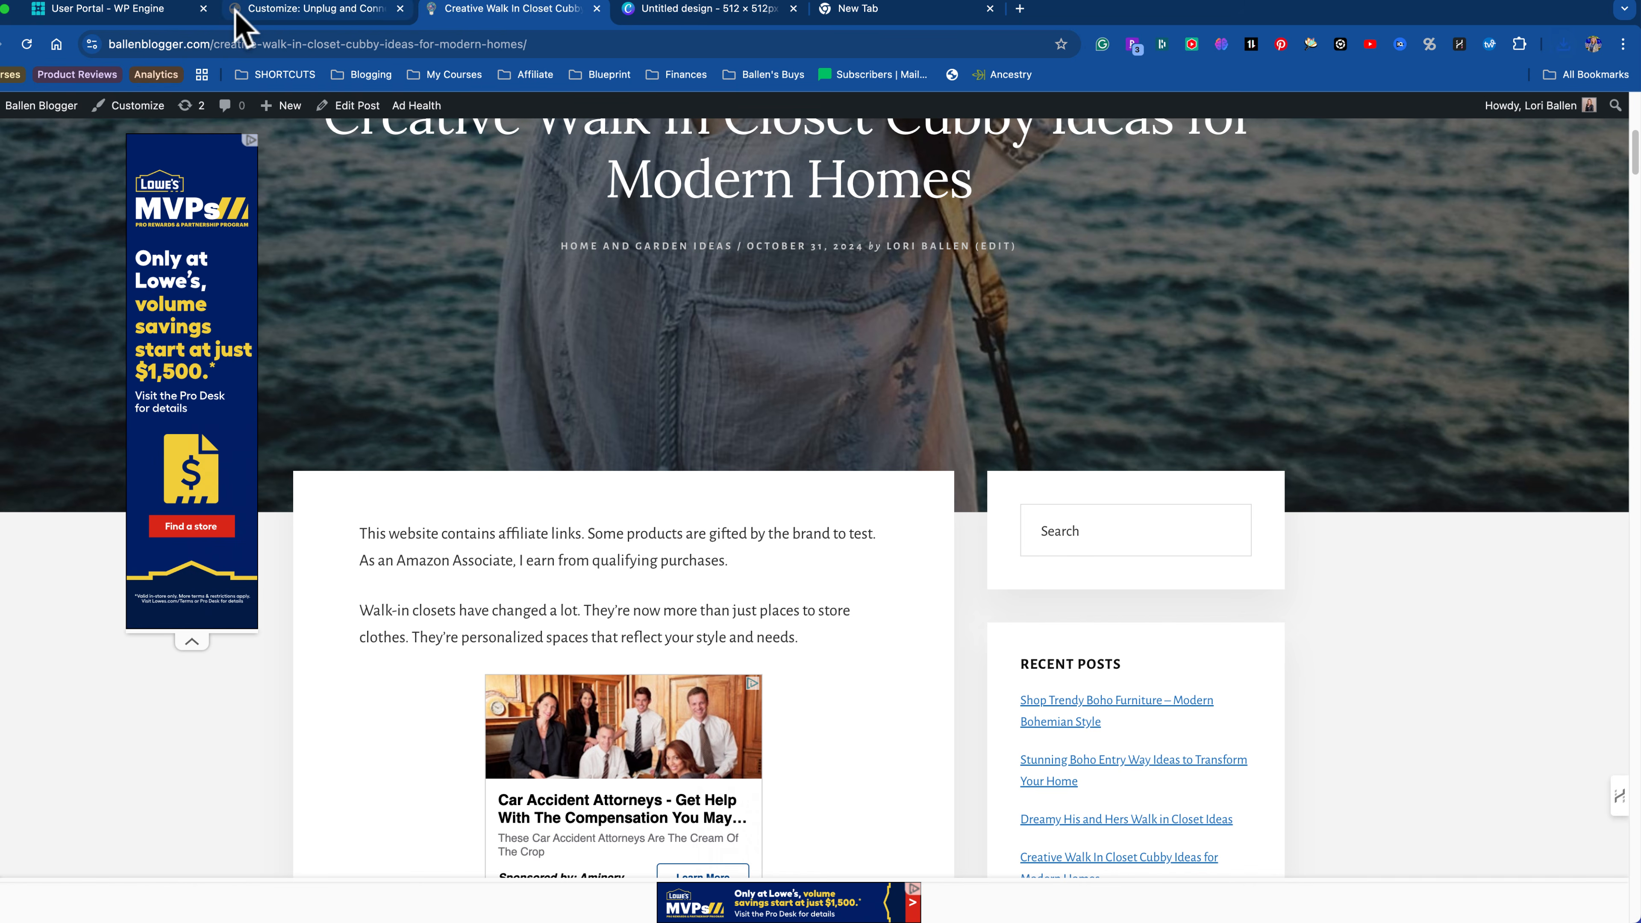
click(298, 10)
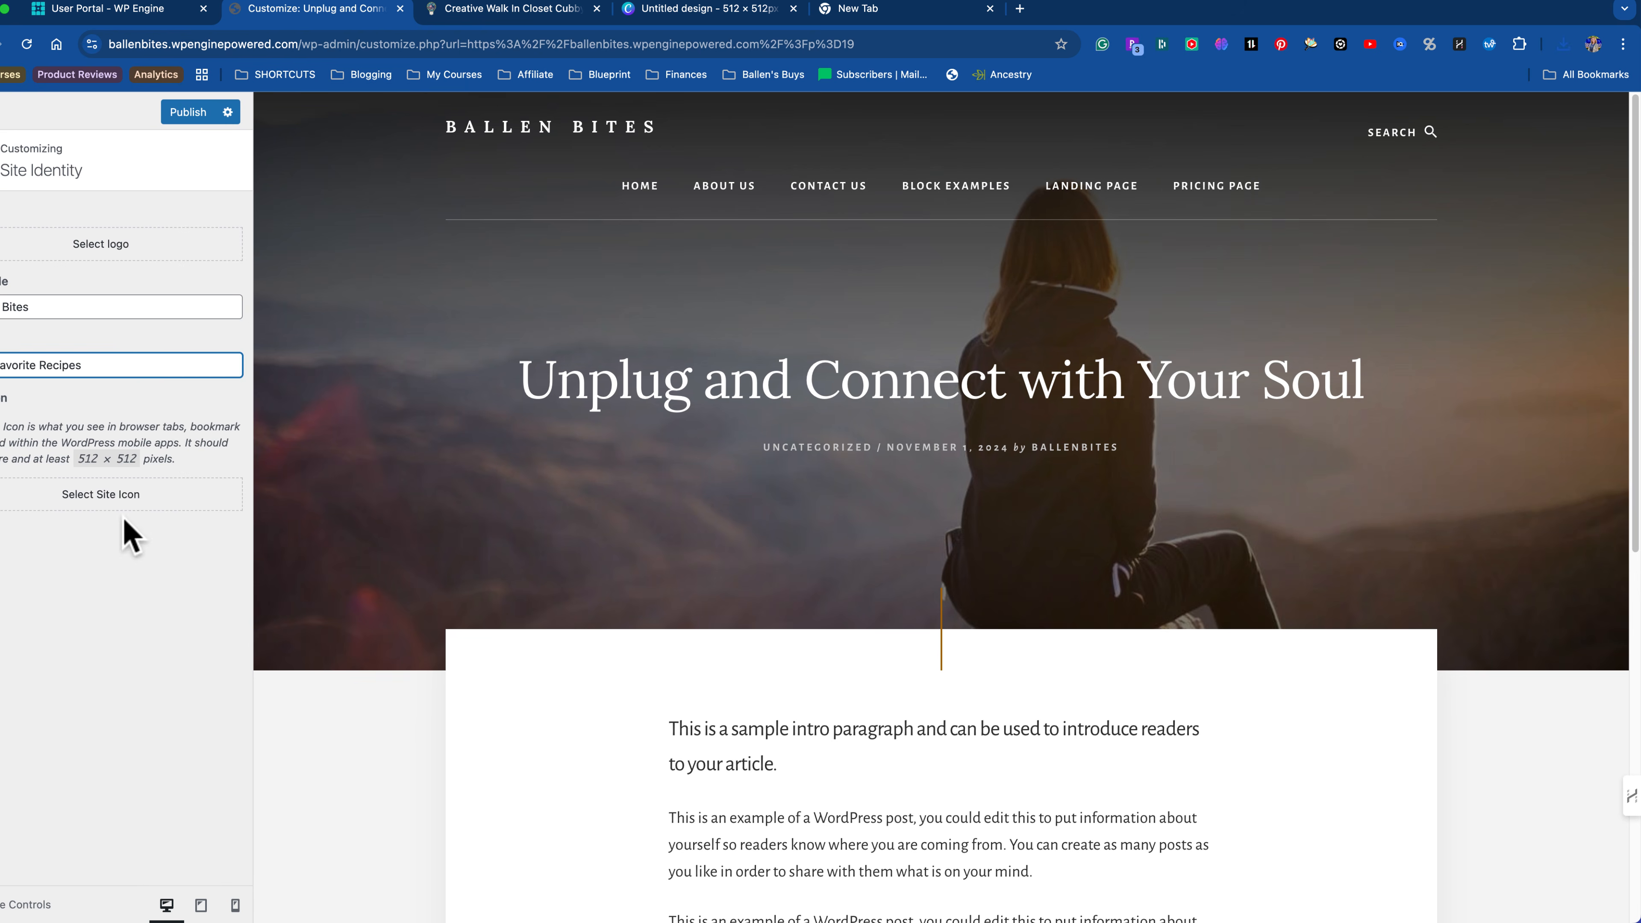
click(125, 501)
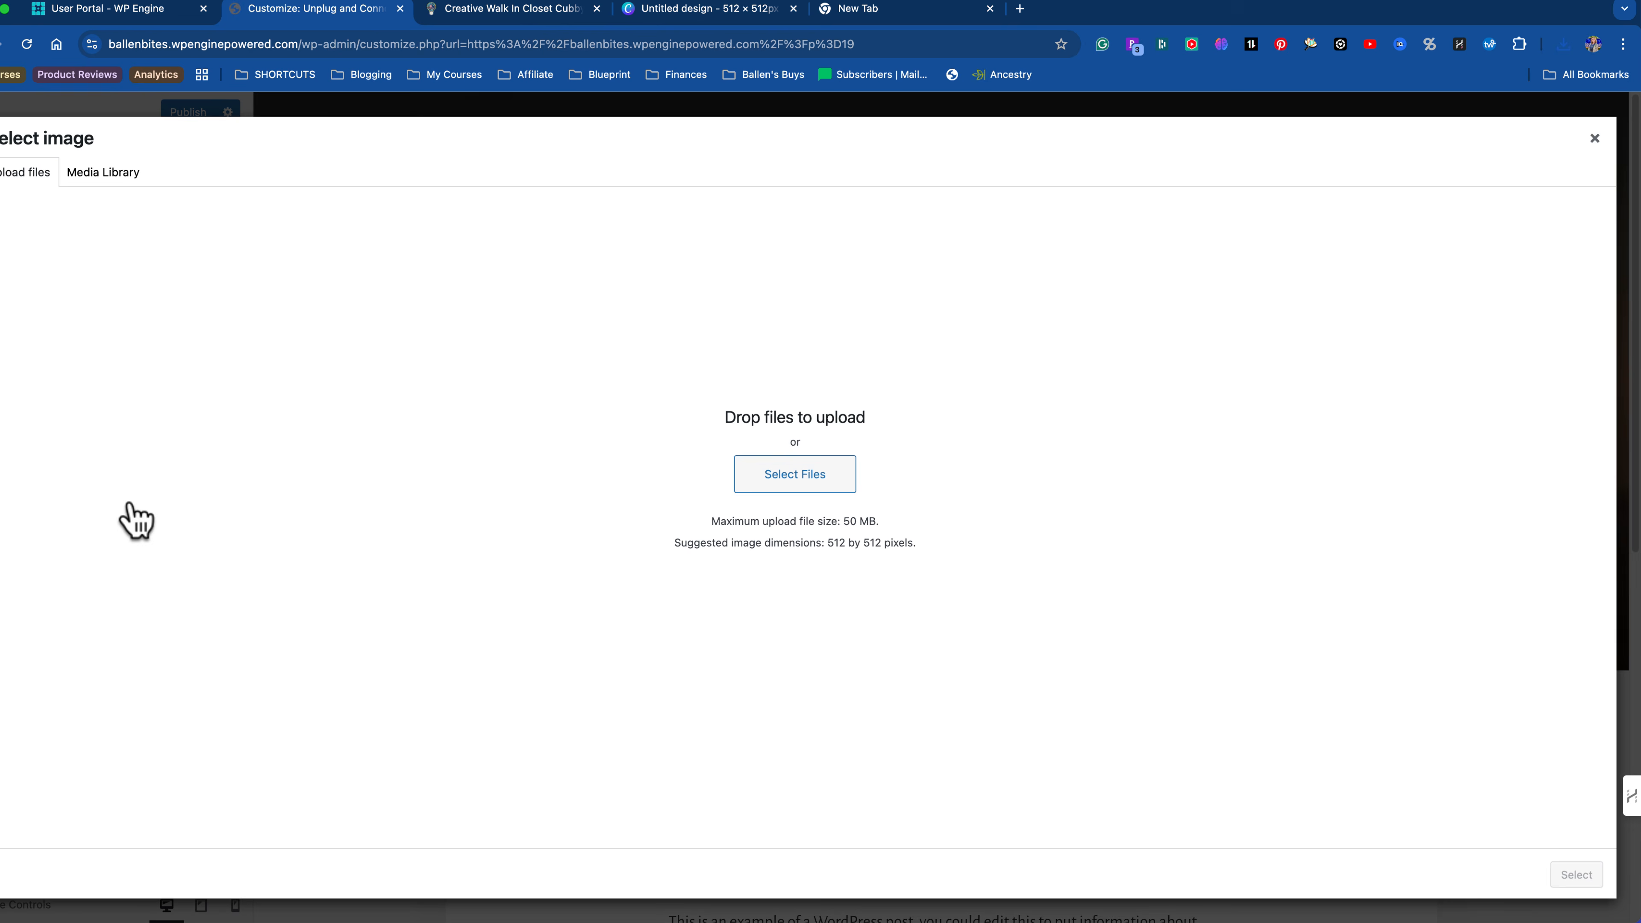
click(781, 495)
click(711, 291)
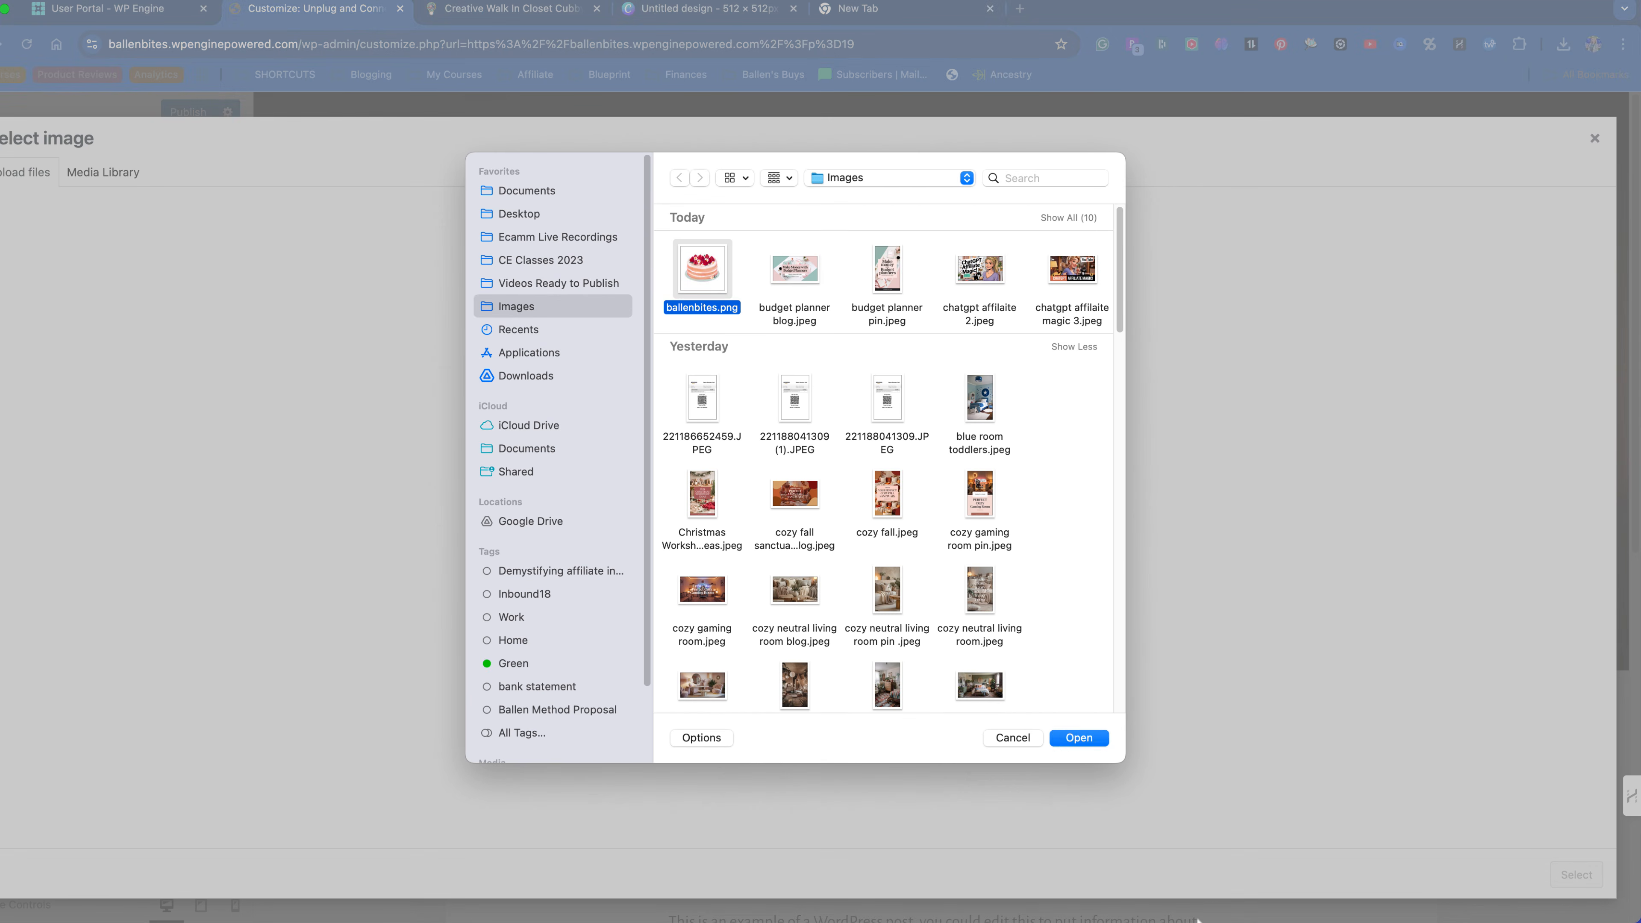
click(1078, 737)
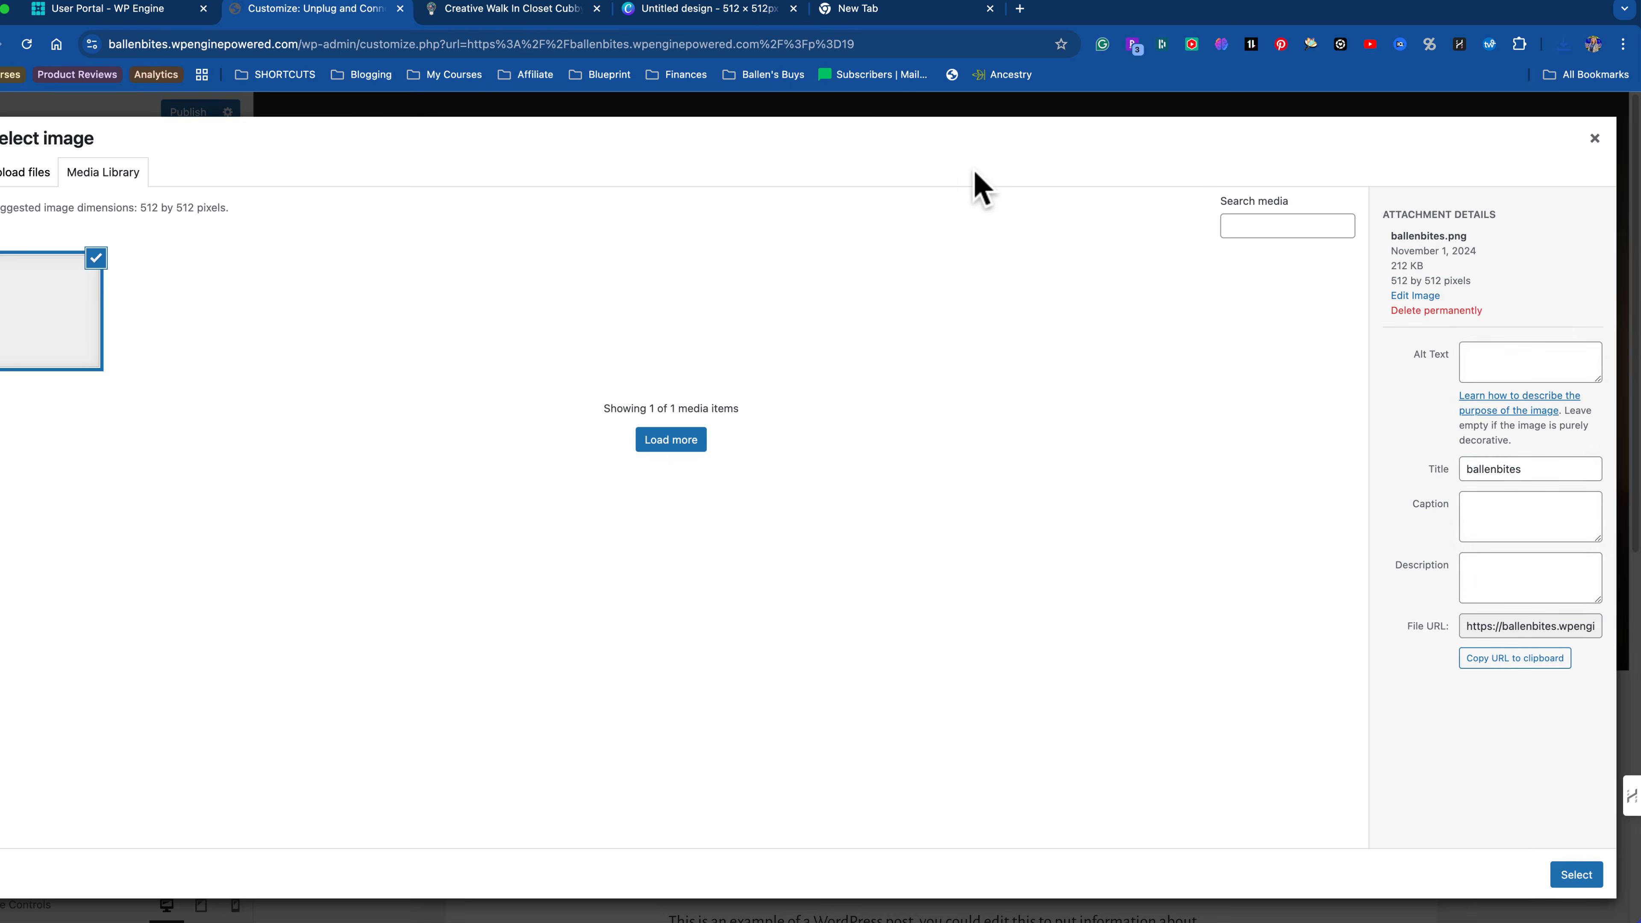
double_click(1583, 886)
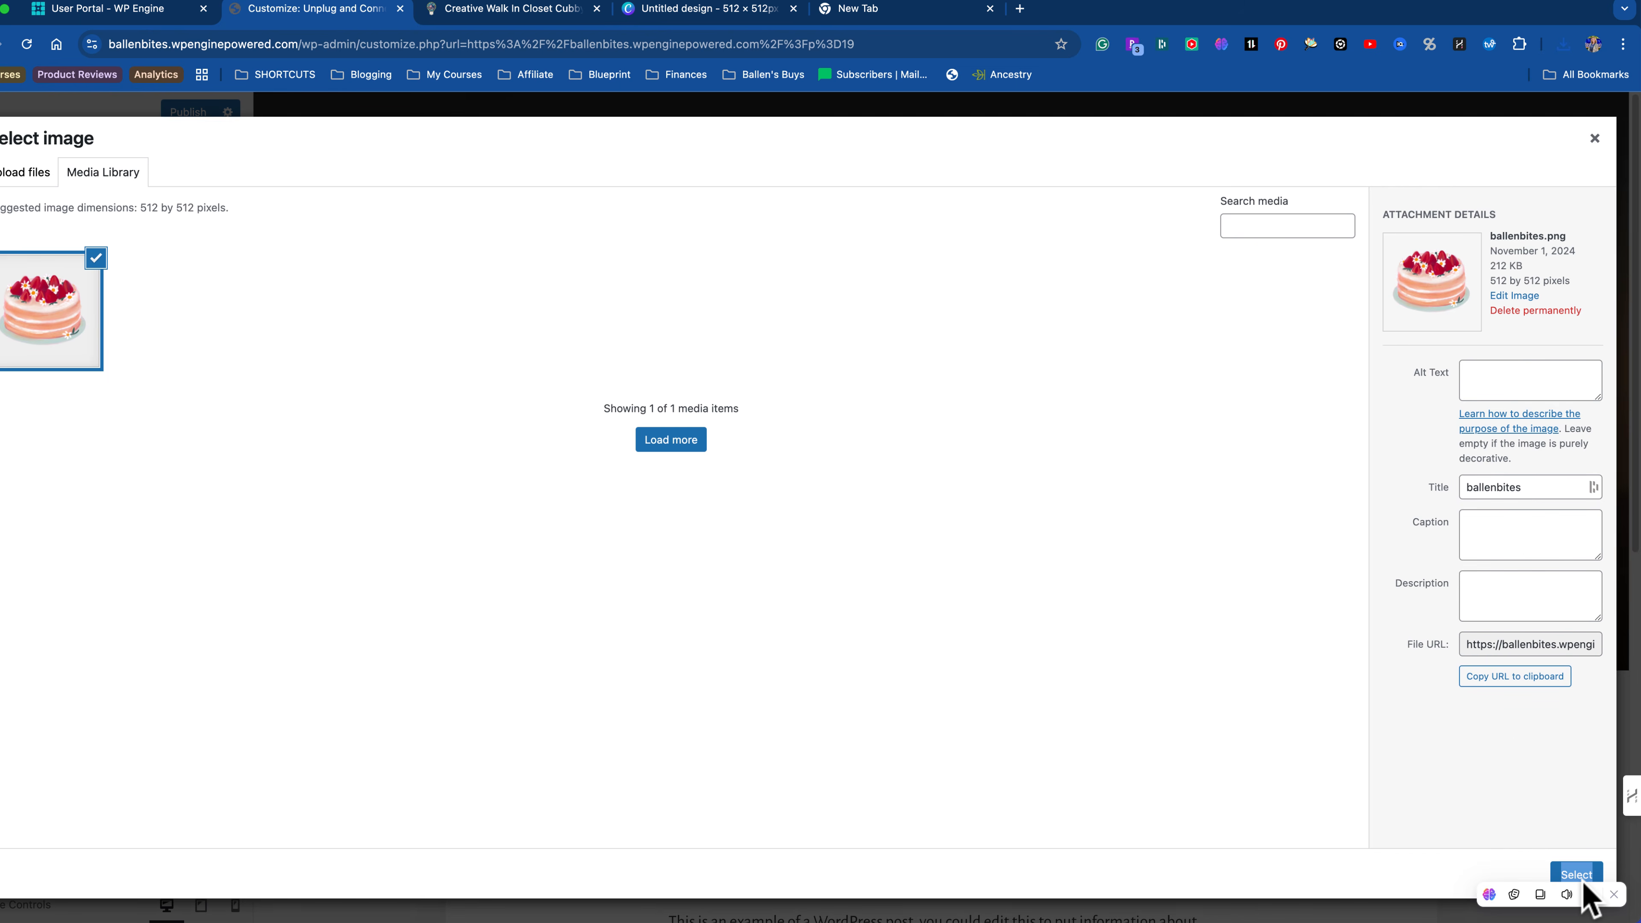
click(1581, 879)
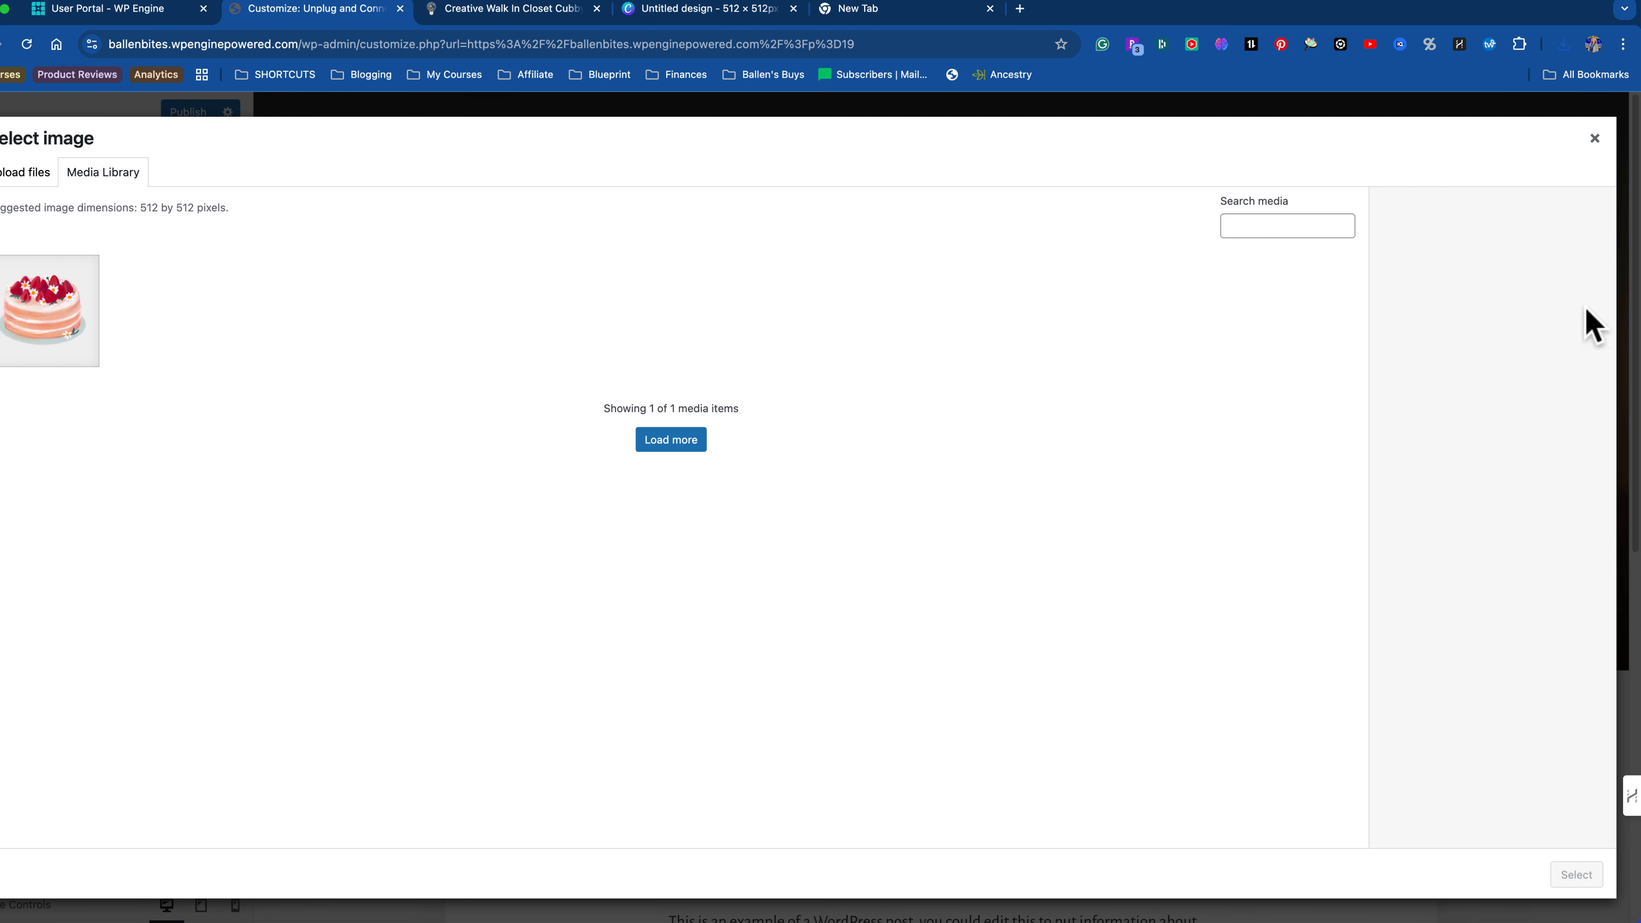
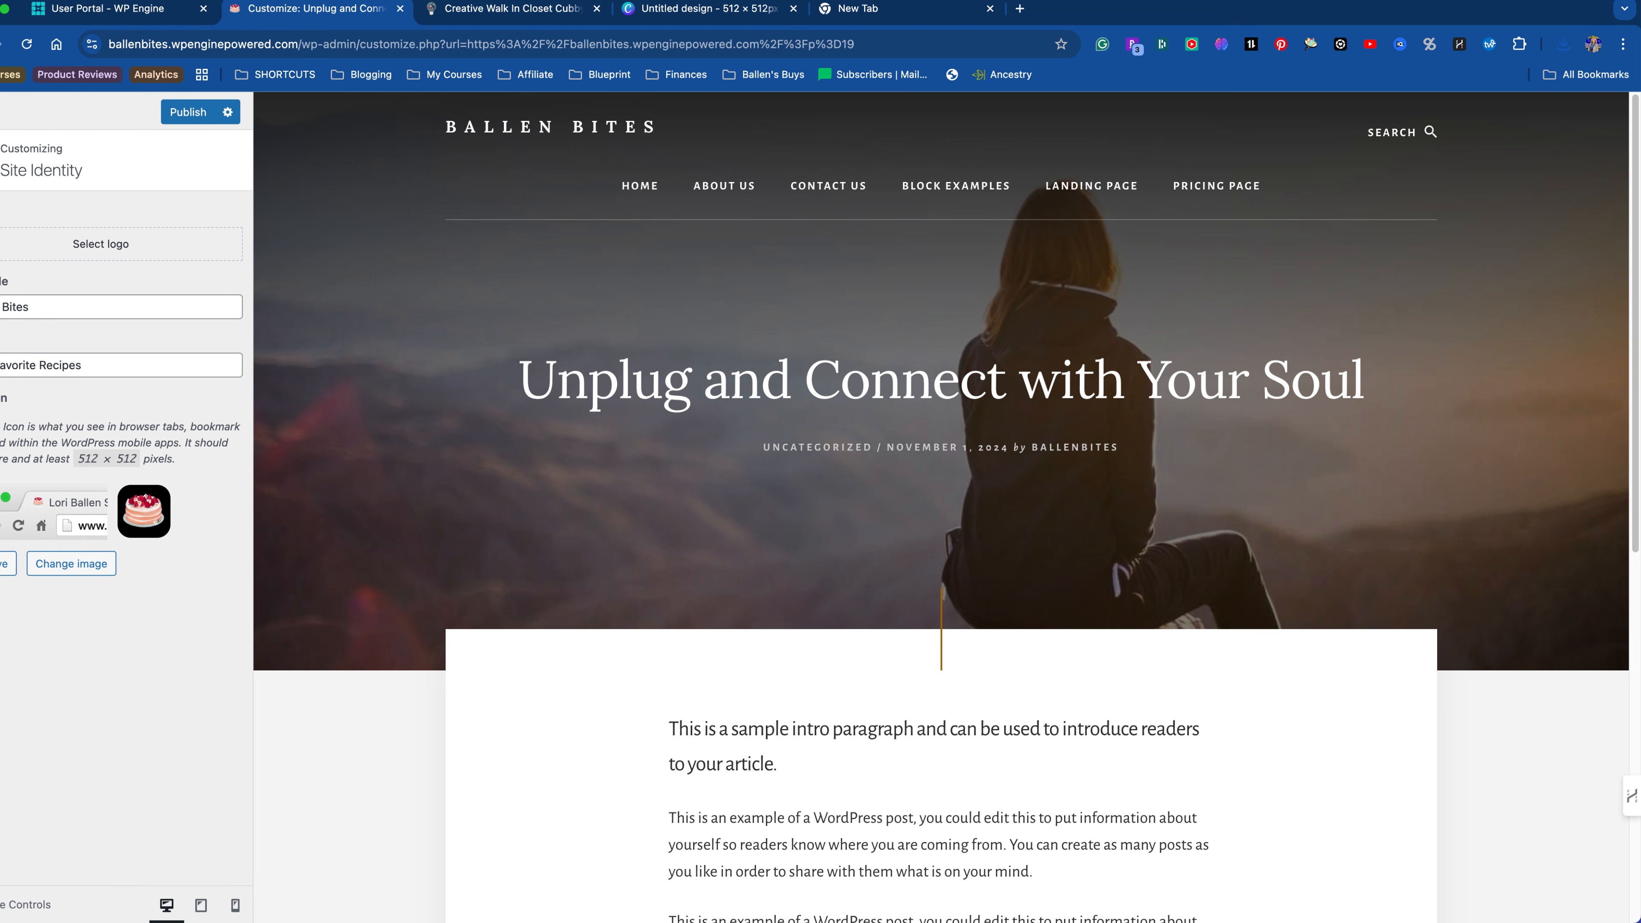
Step: Set the theme's default color for linked titles and buttons to the blue preset #1e73be
key(Escape)
click(73, 343)
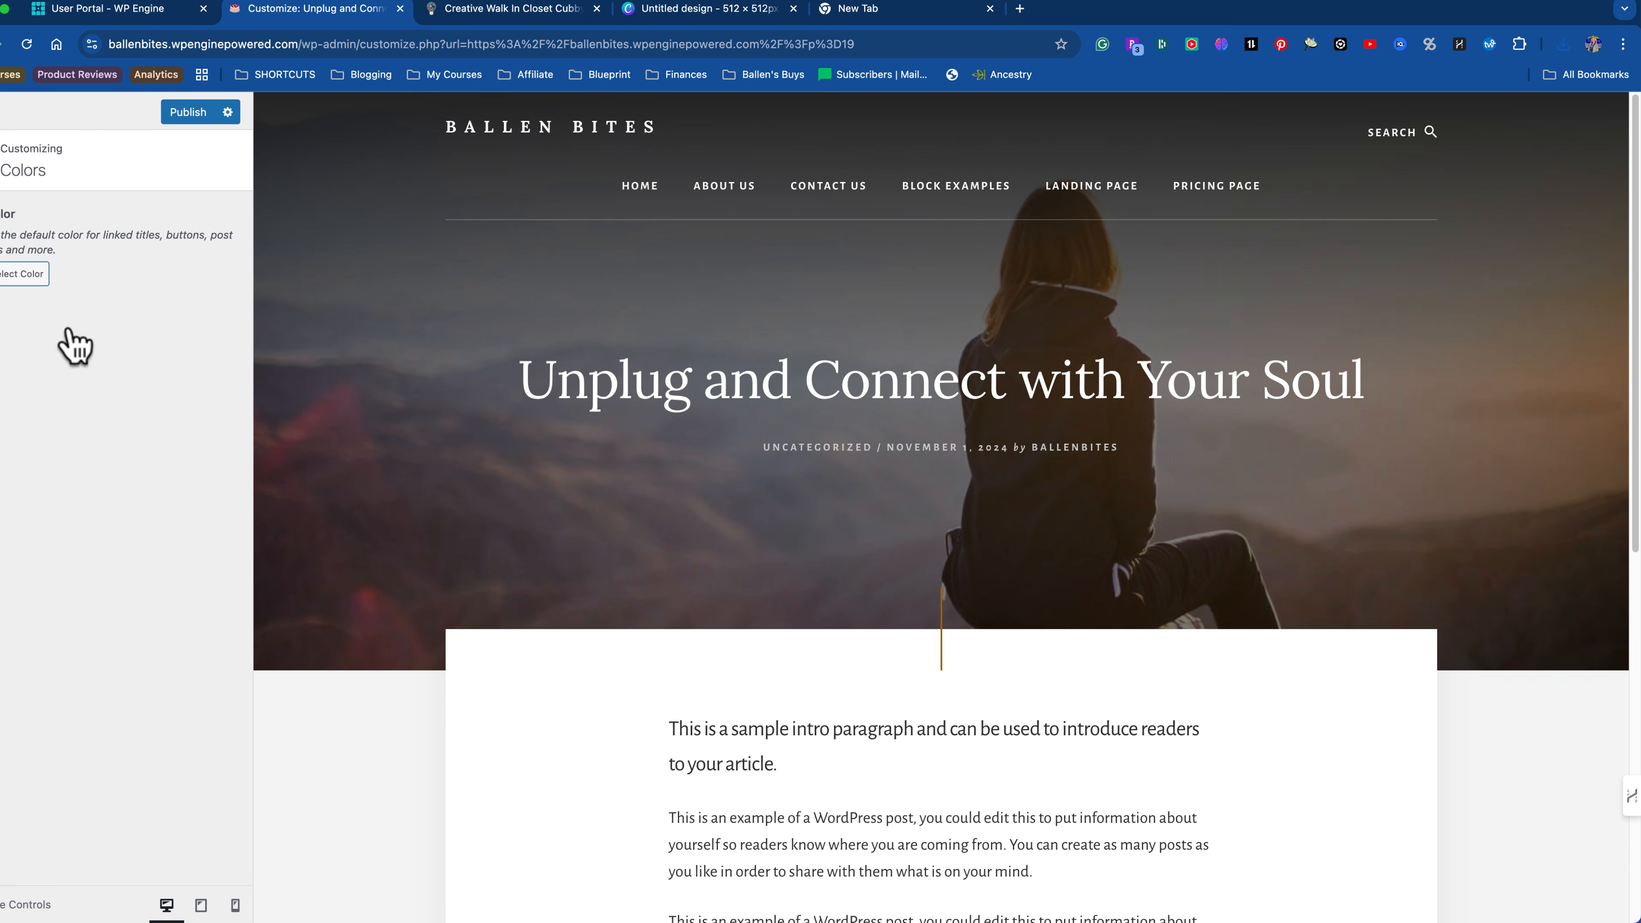
click(24, 274)
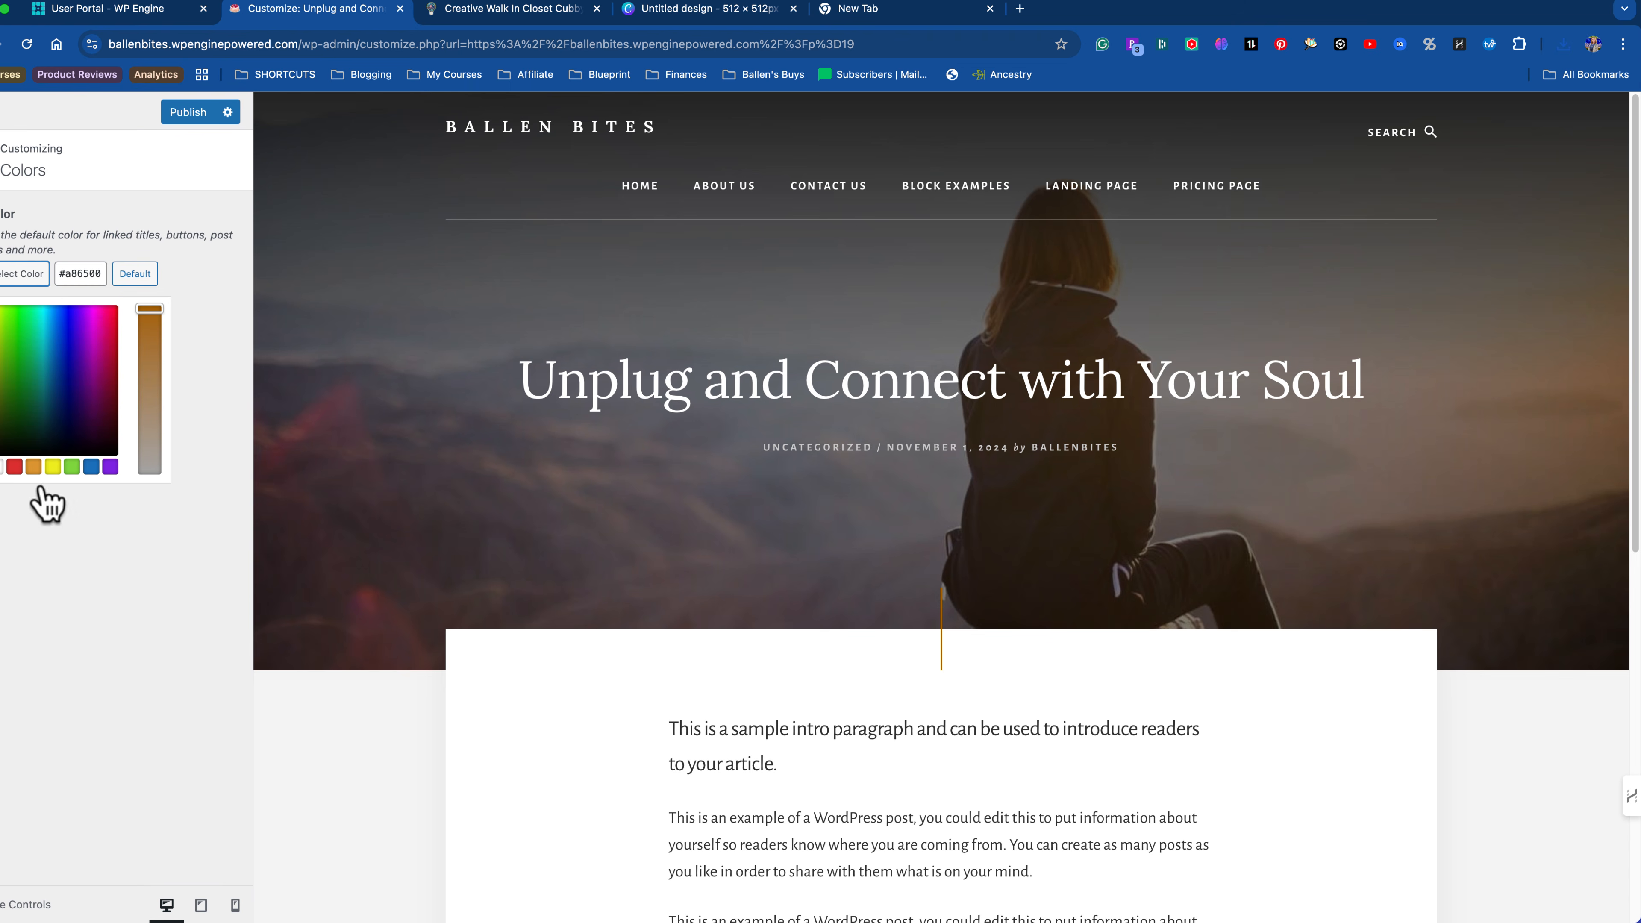
scroll(661, 750, down, 5)
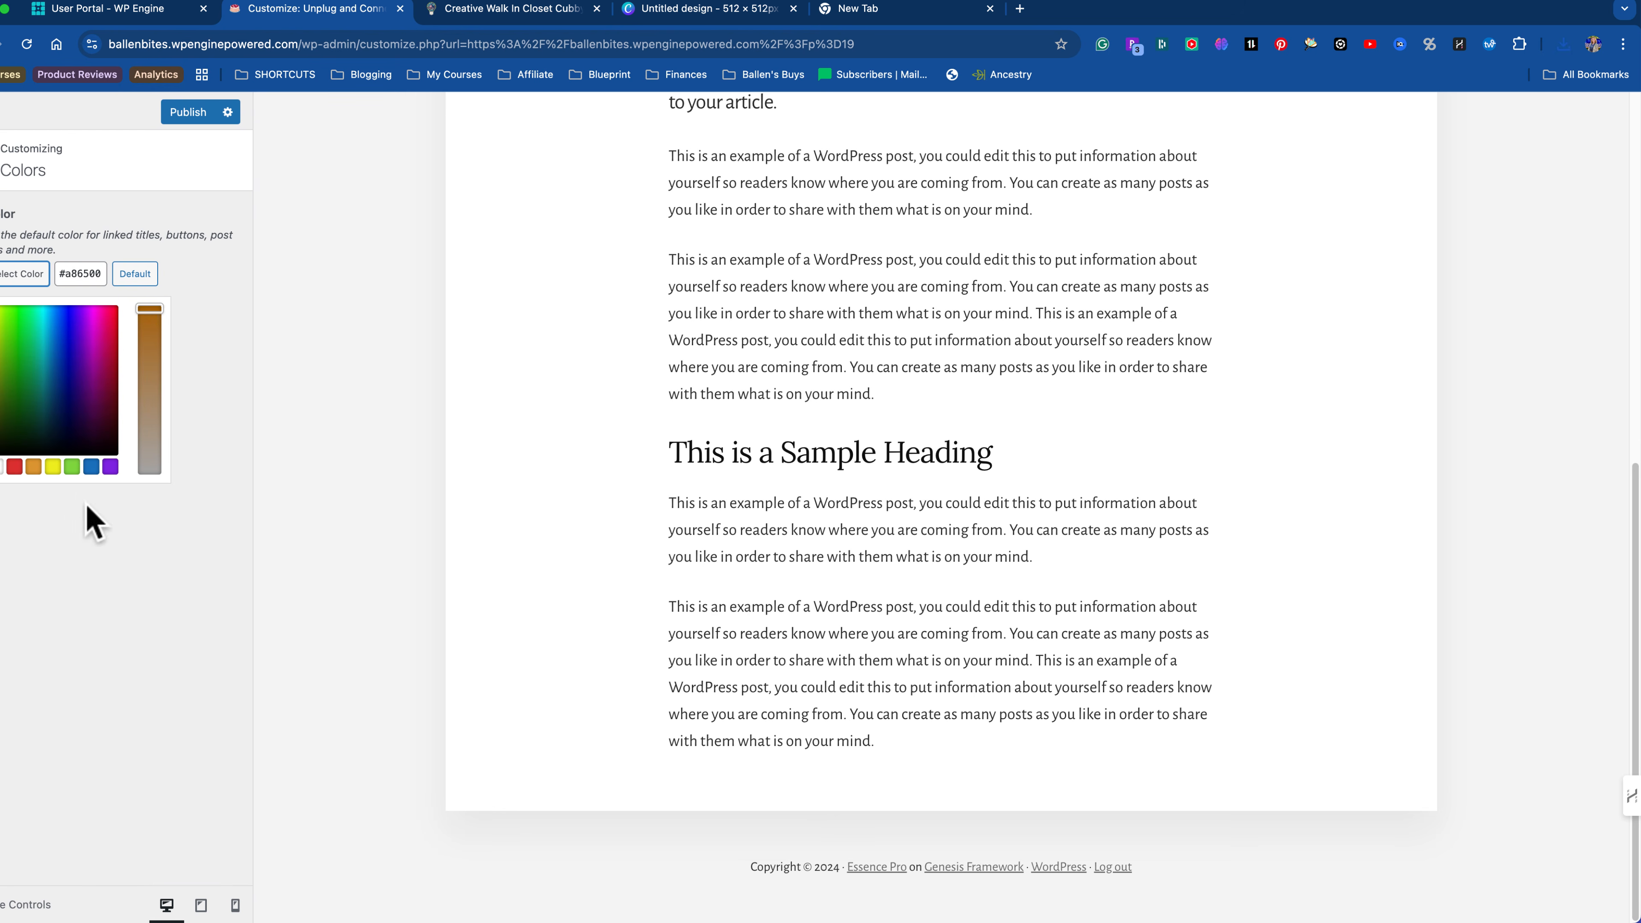
click(92, 467)
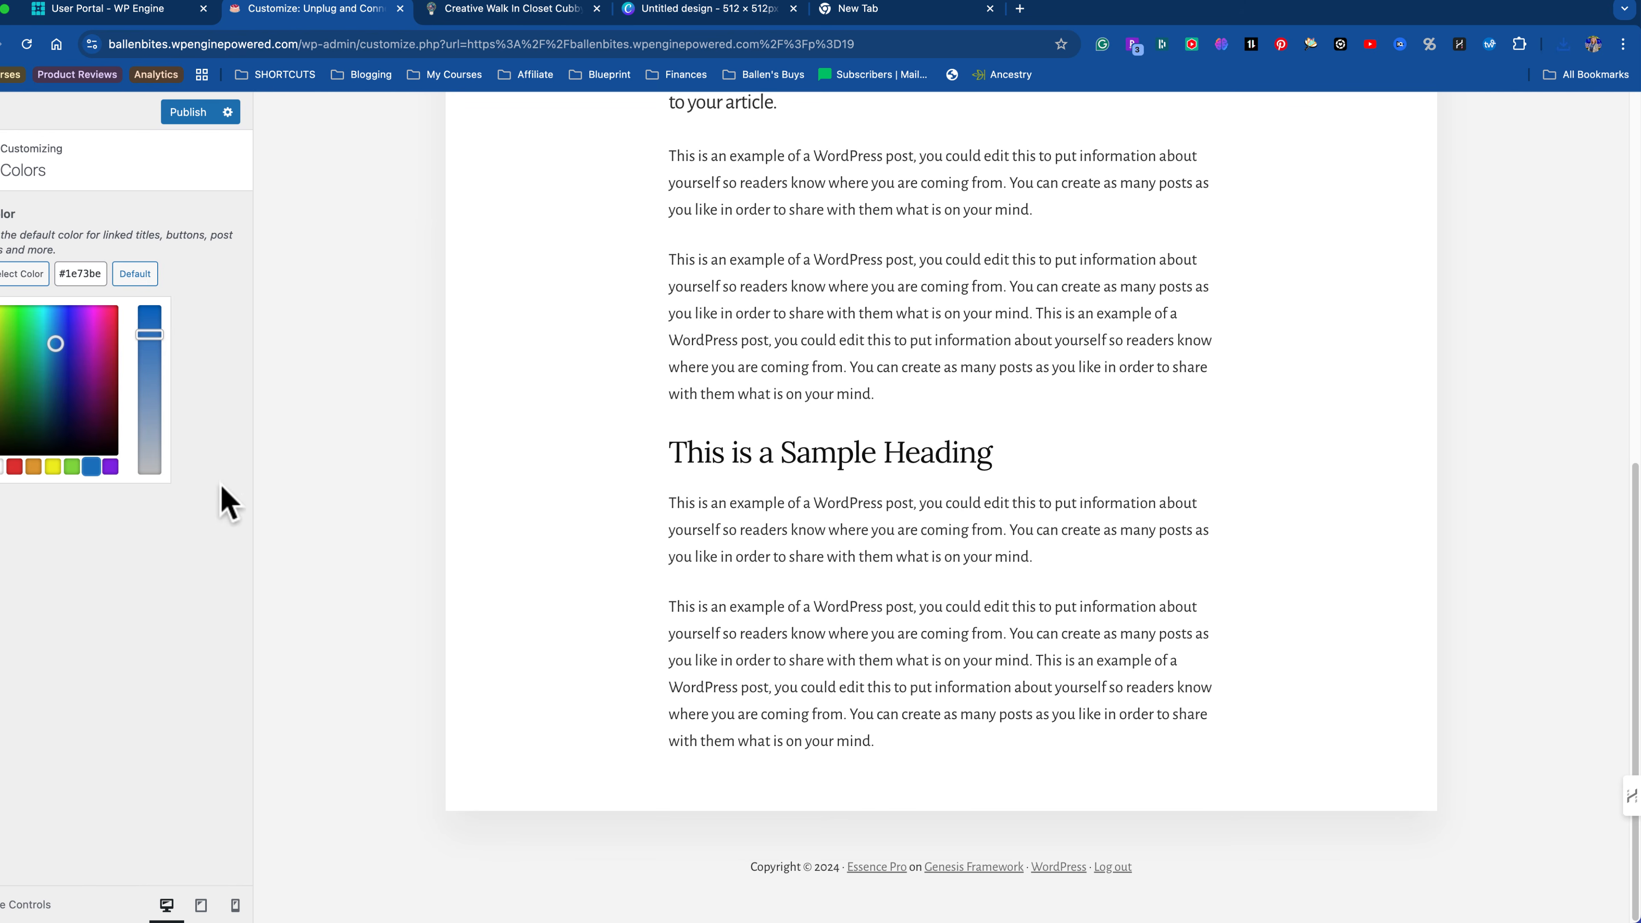
click(219, 508)
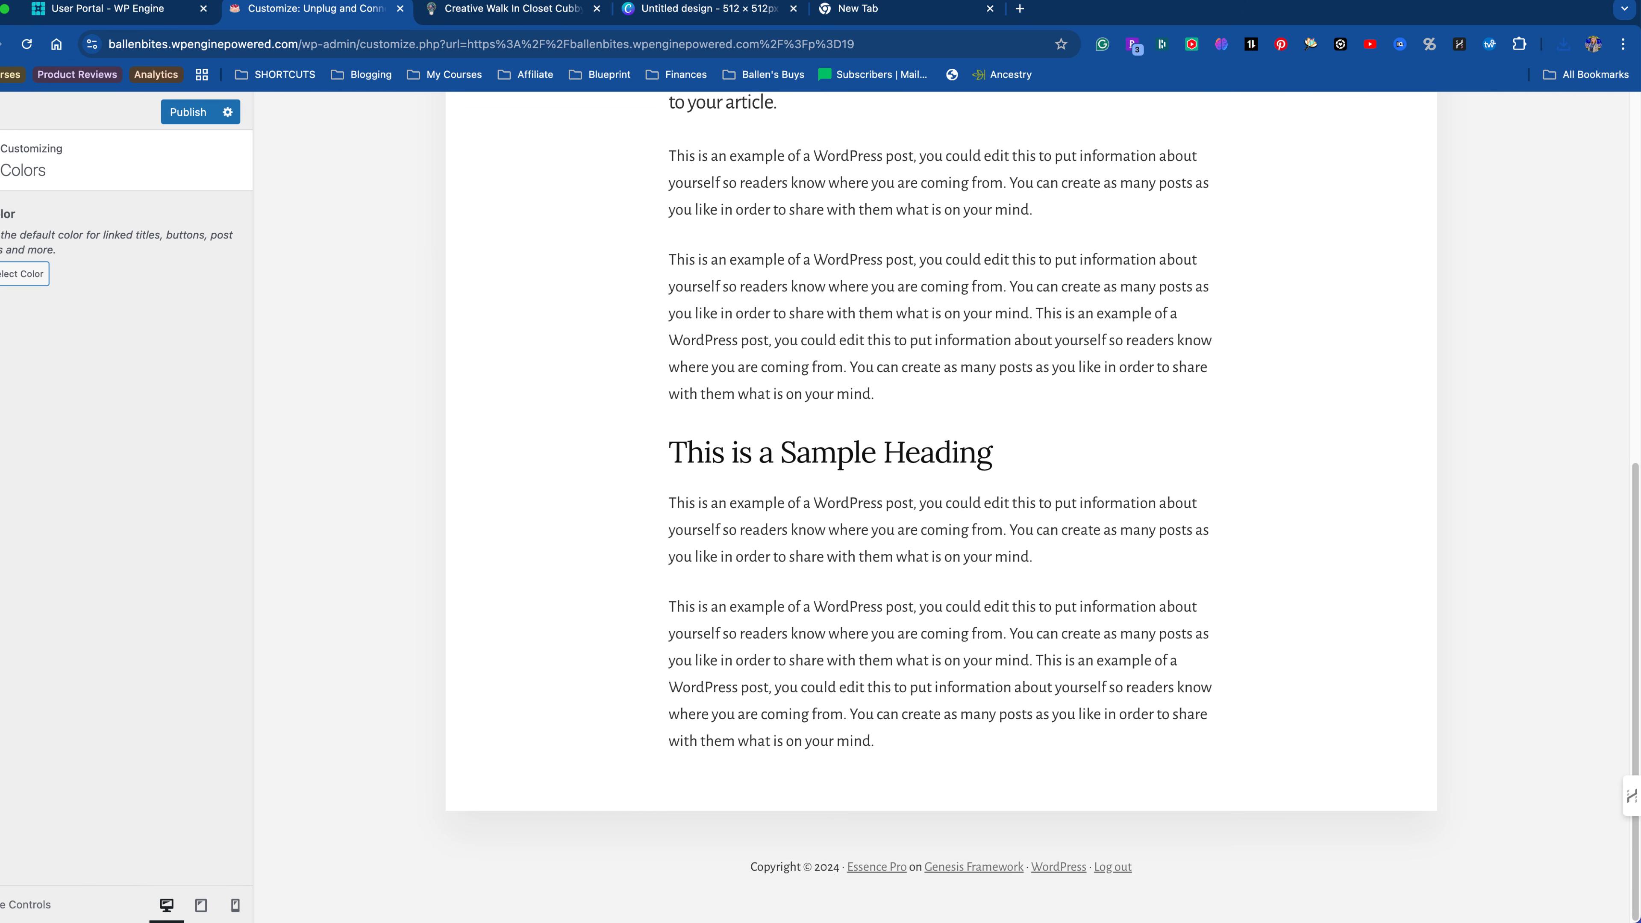
Step: Open the Essence Pro basic settings and examine the sample post's intro paragraph in the preview
click(1, 160)
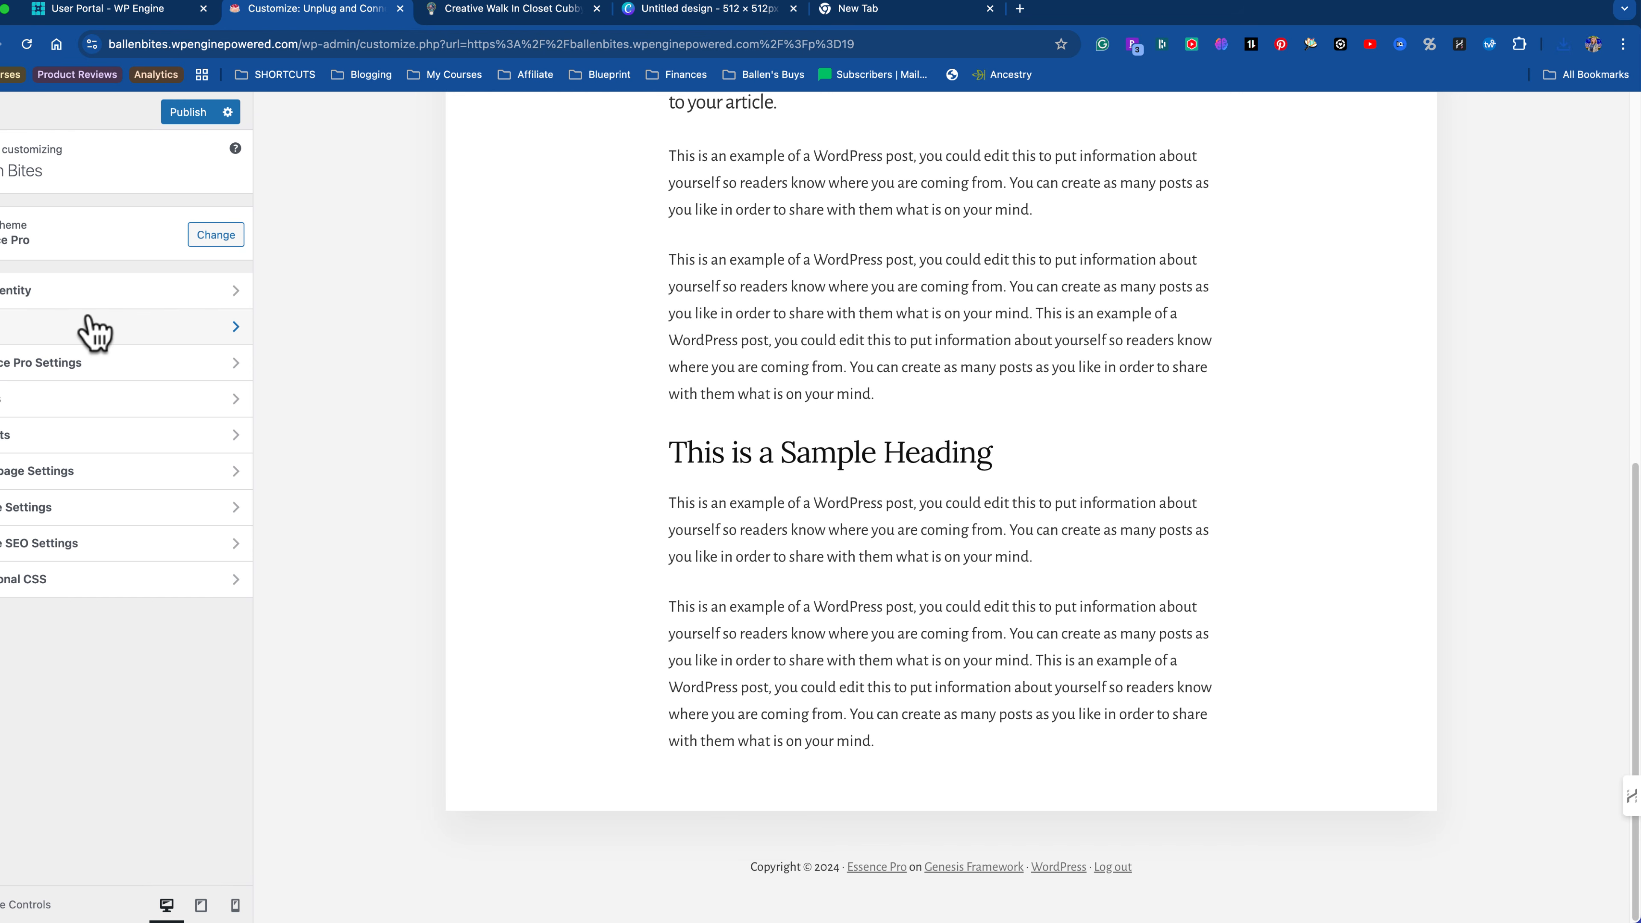
click(114, 370)
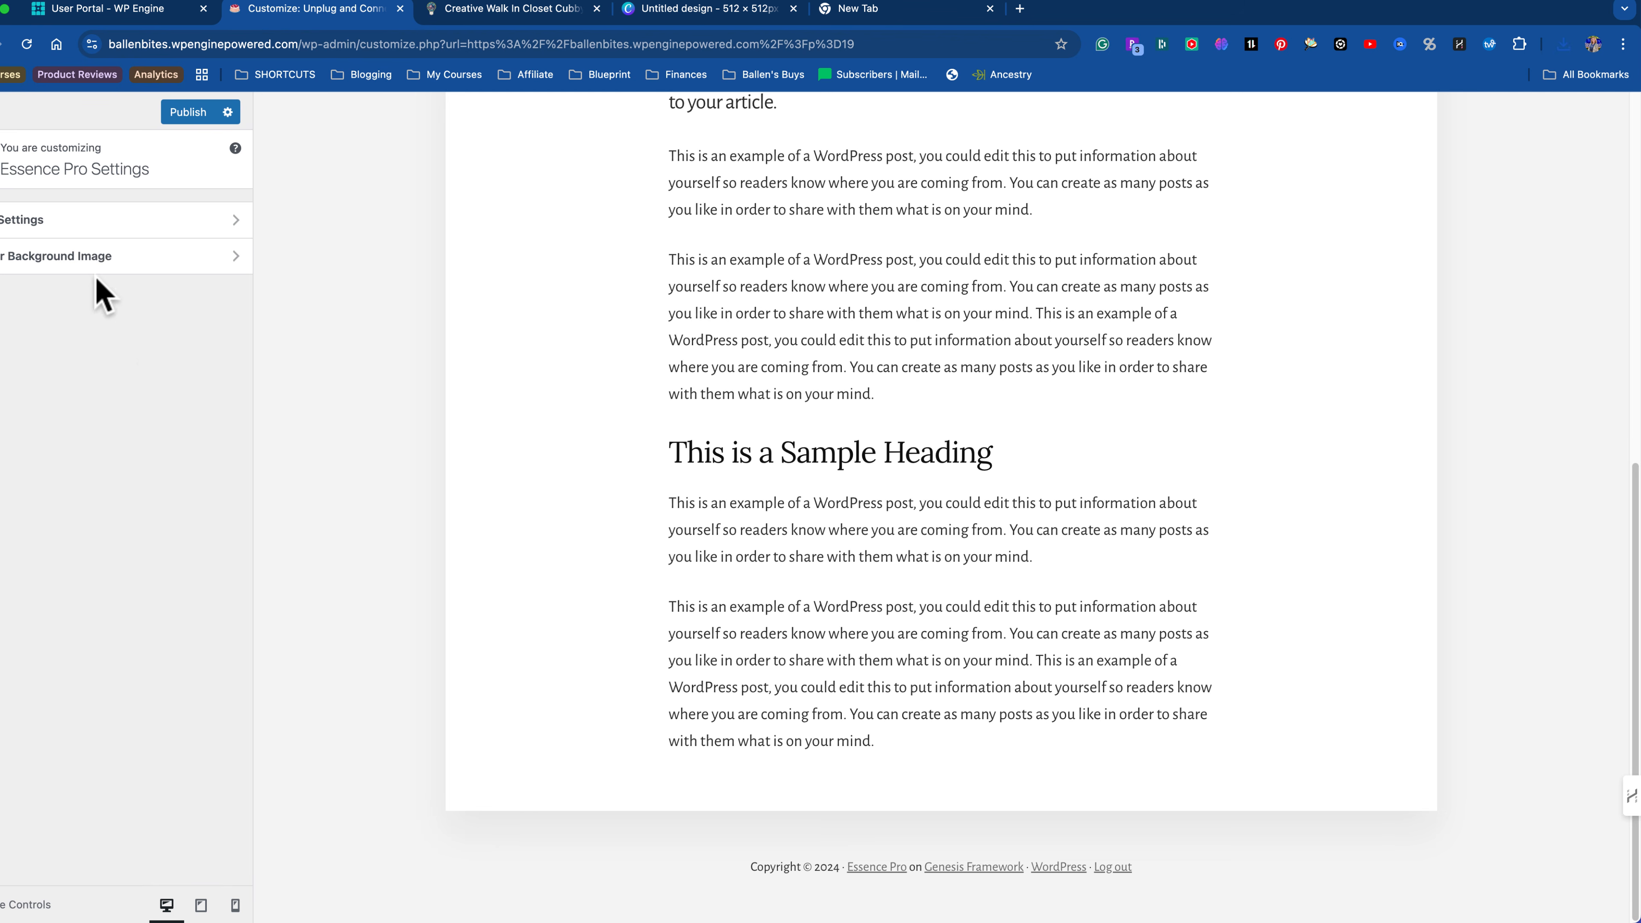
click(93, 223)
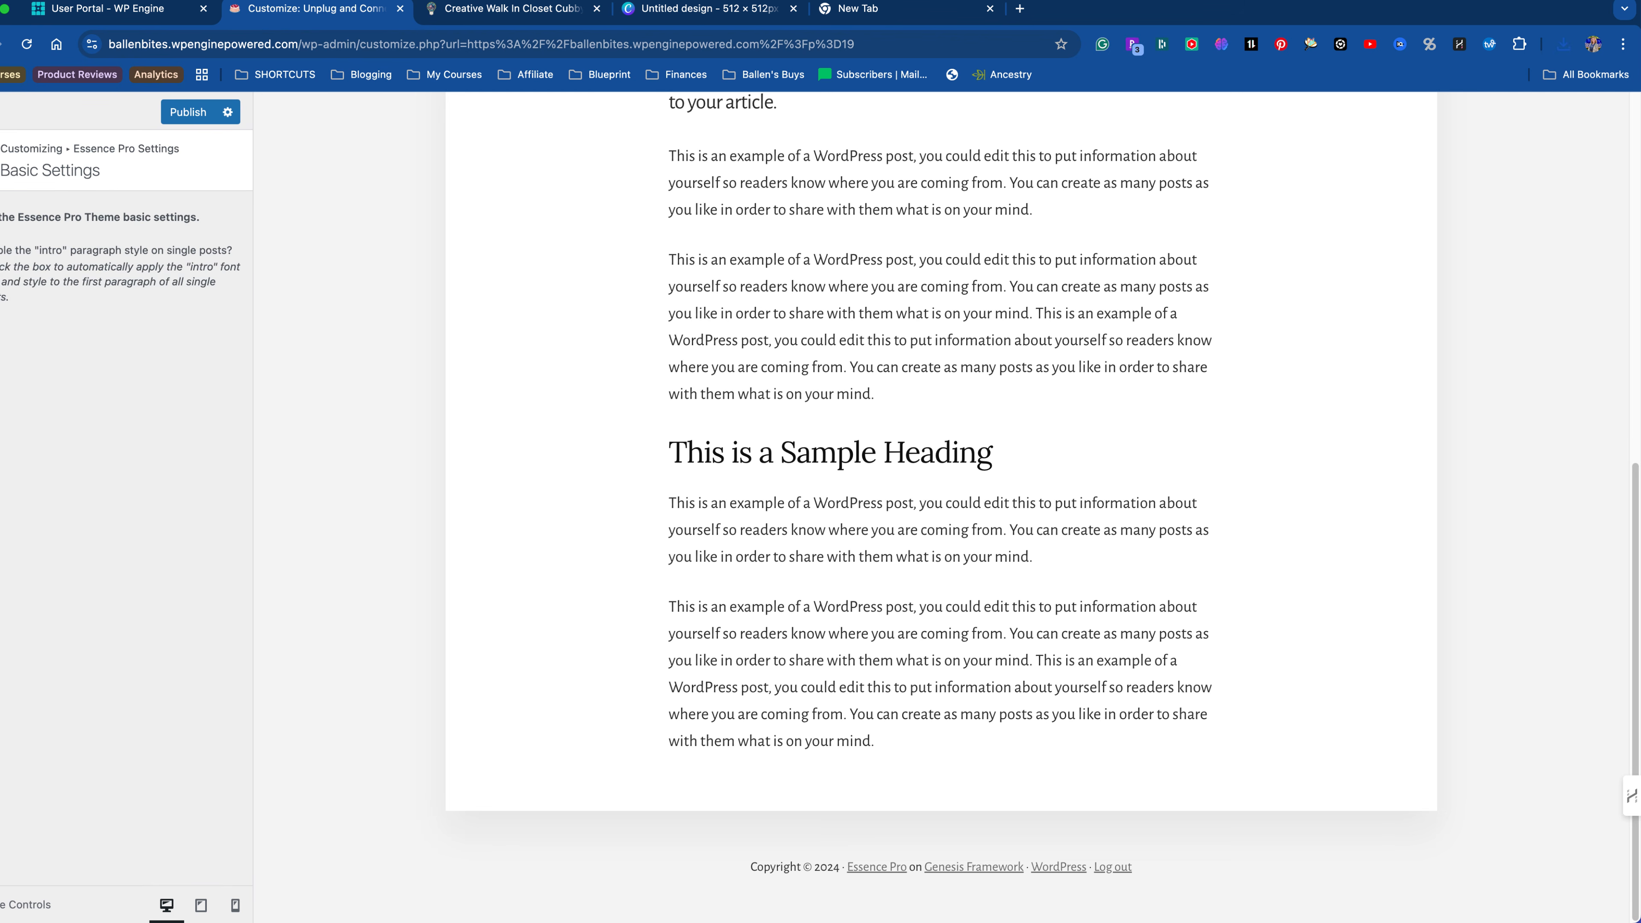
scroll(750, 408, up, 10)
scroll(545, 470, down, 4)
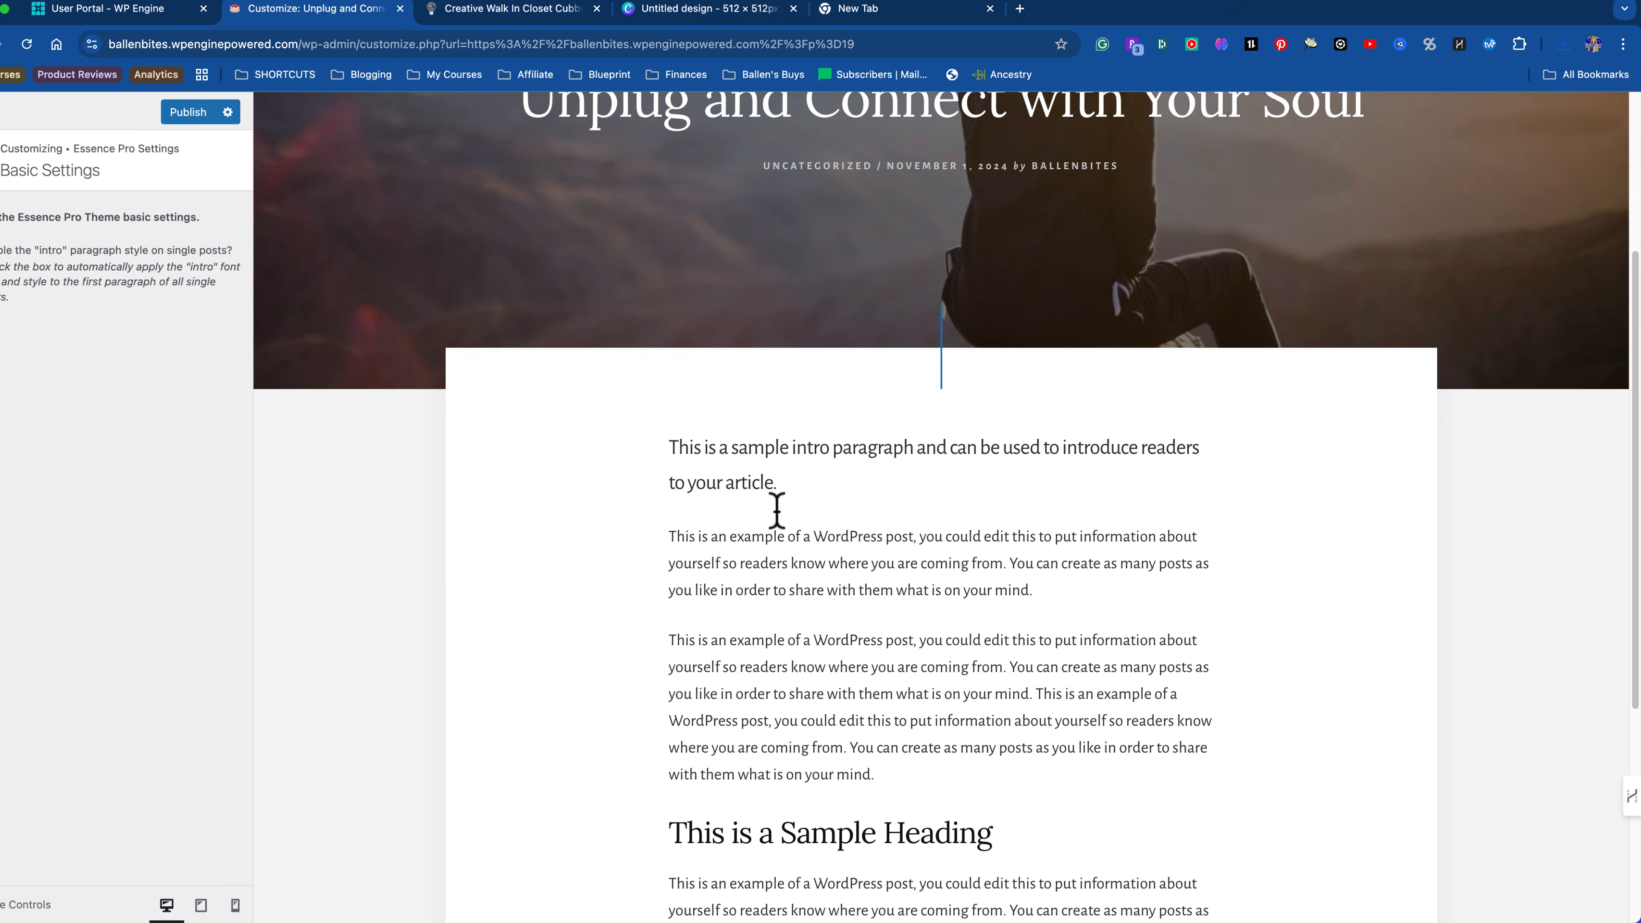
Step: Highlight the sample post's intro paragraph in the preview and disable the intro paragraph style on single posts
drag(793, 502, 663, 455)
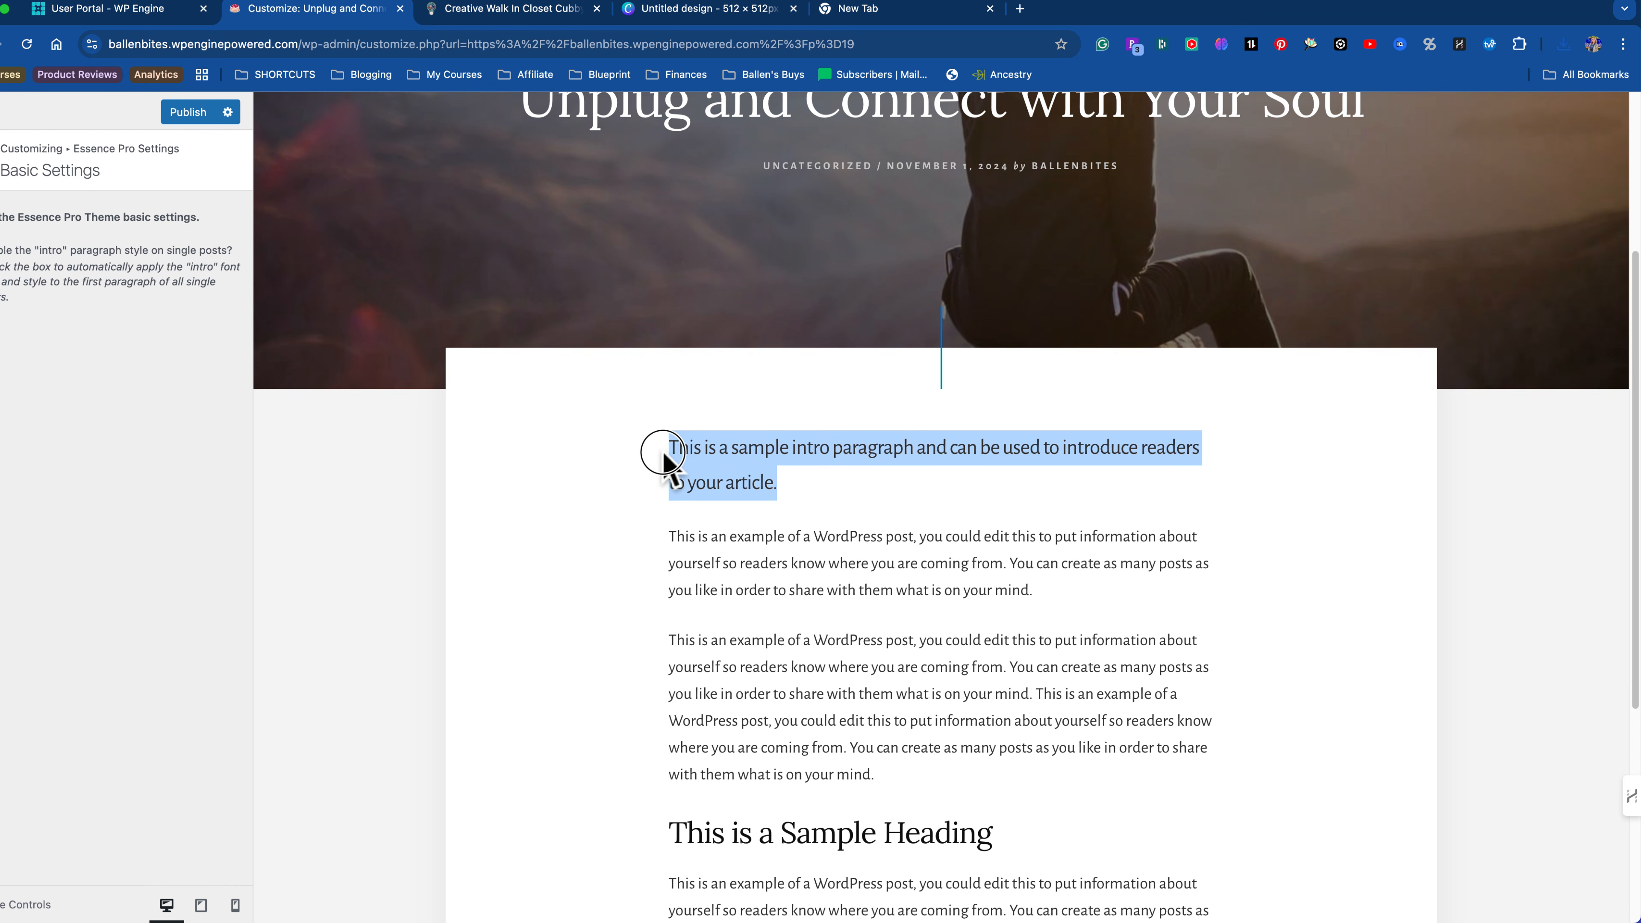
scroll(724, 487, up, 1)
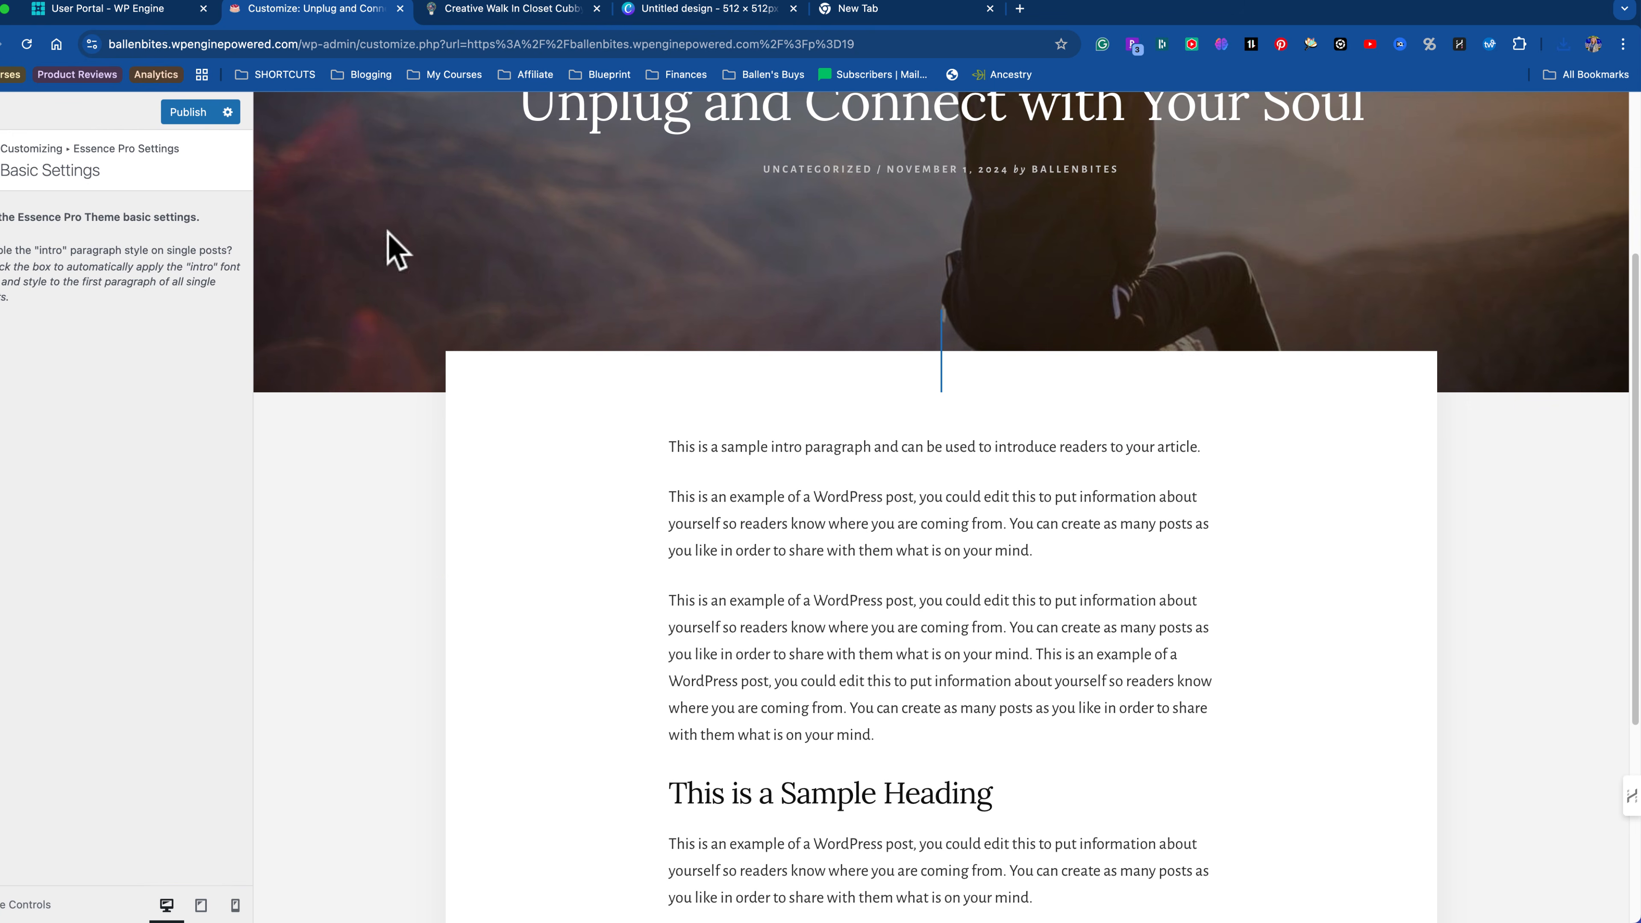
Step: Leave the basic settings and open the Header Background Image settings to examine the recommended image size and the post's header
click(2, 183)
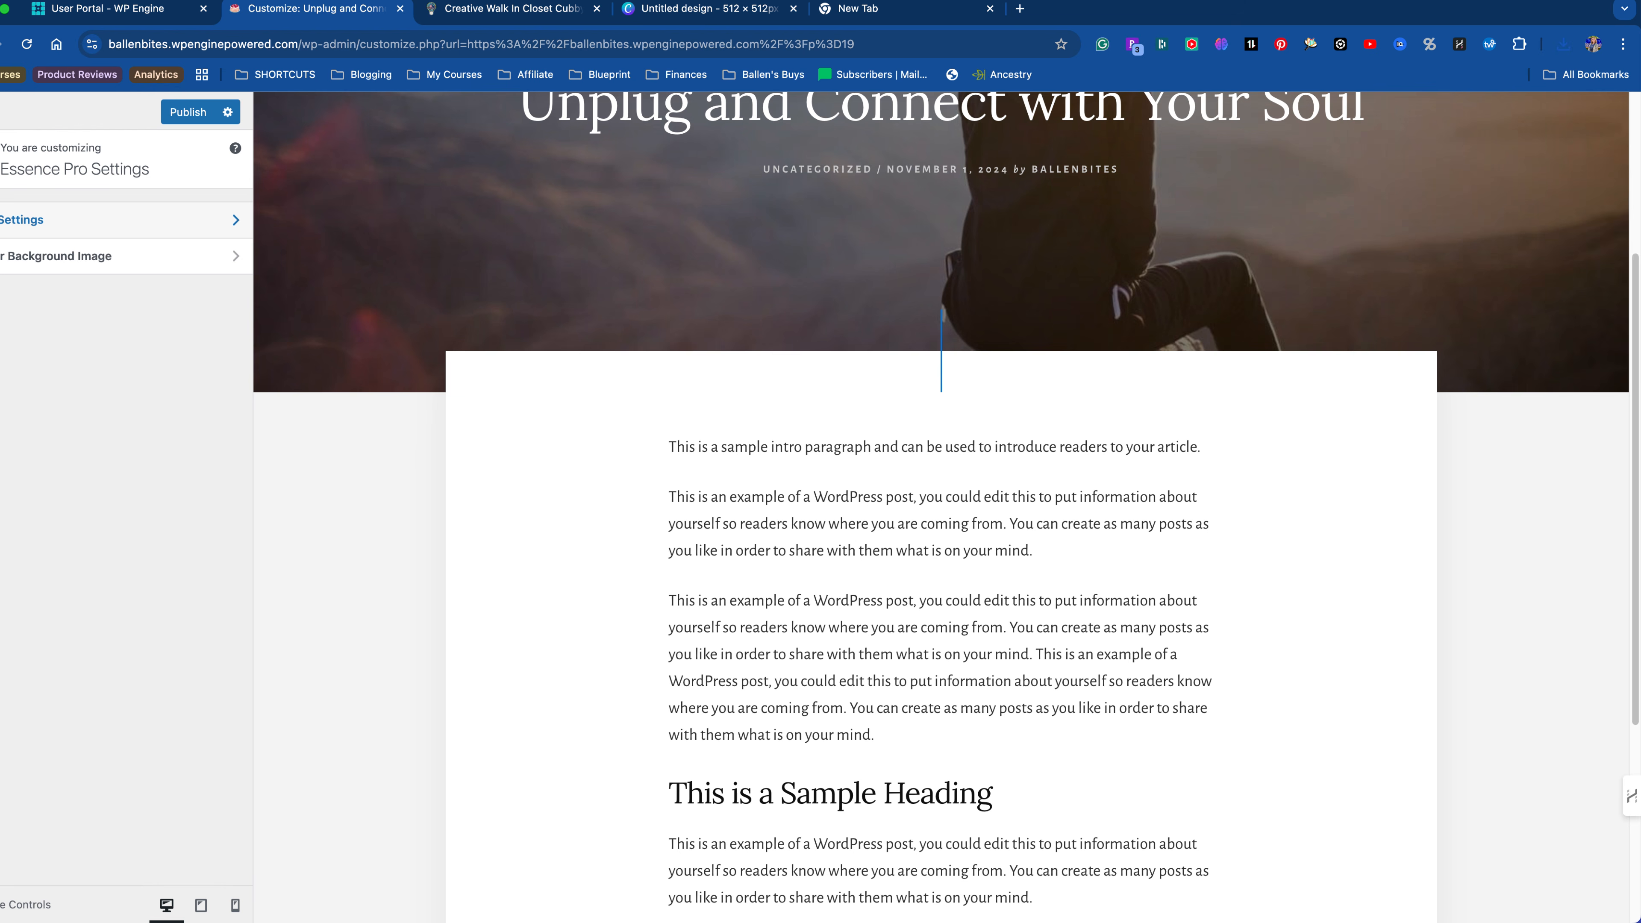
click(22, 265)
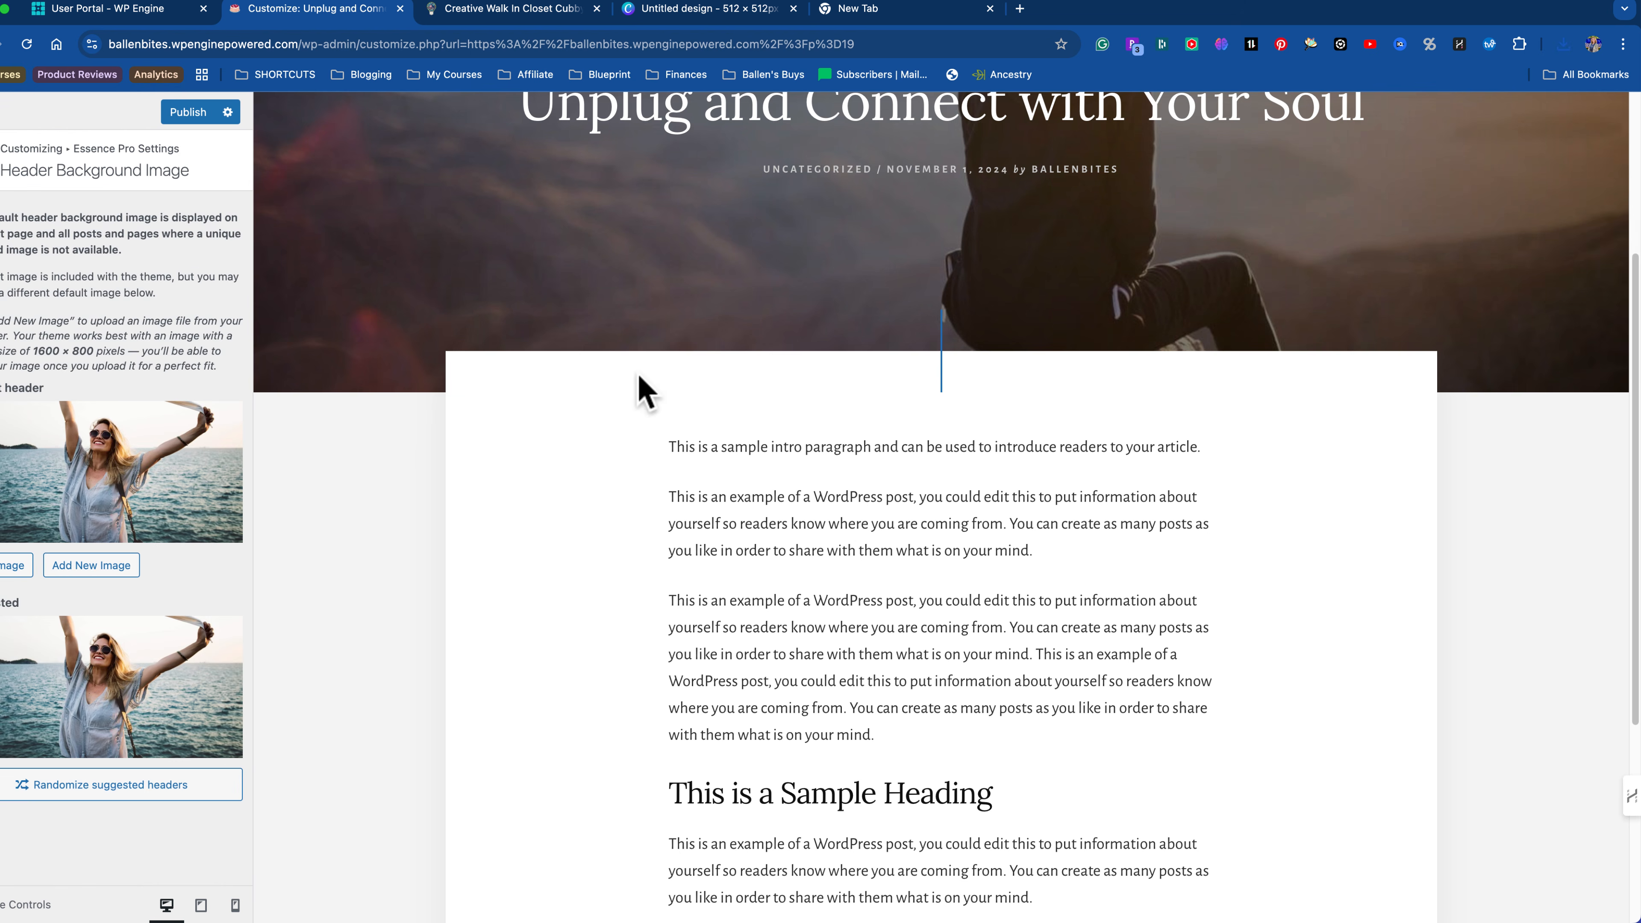
scroll(662, 399, up, 5)
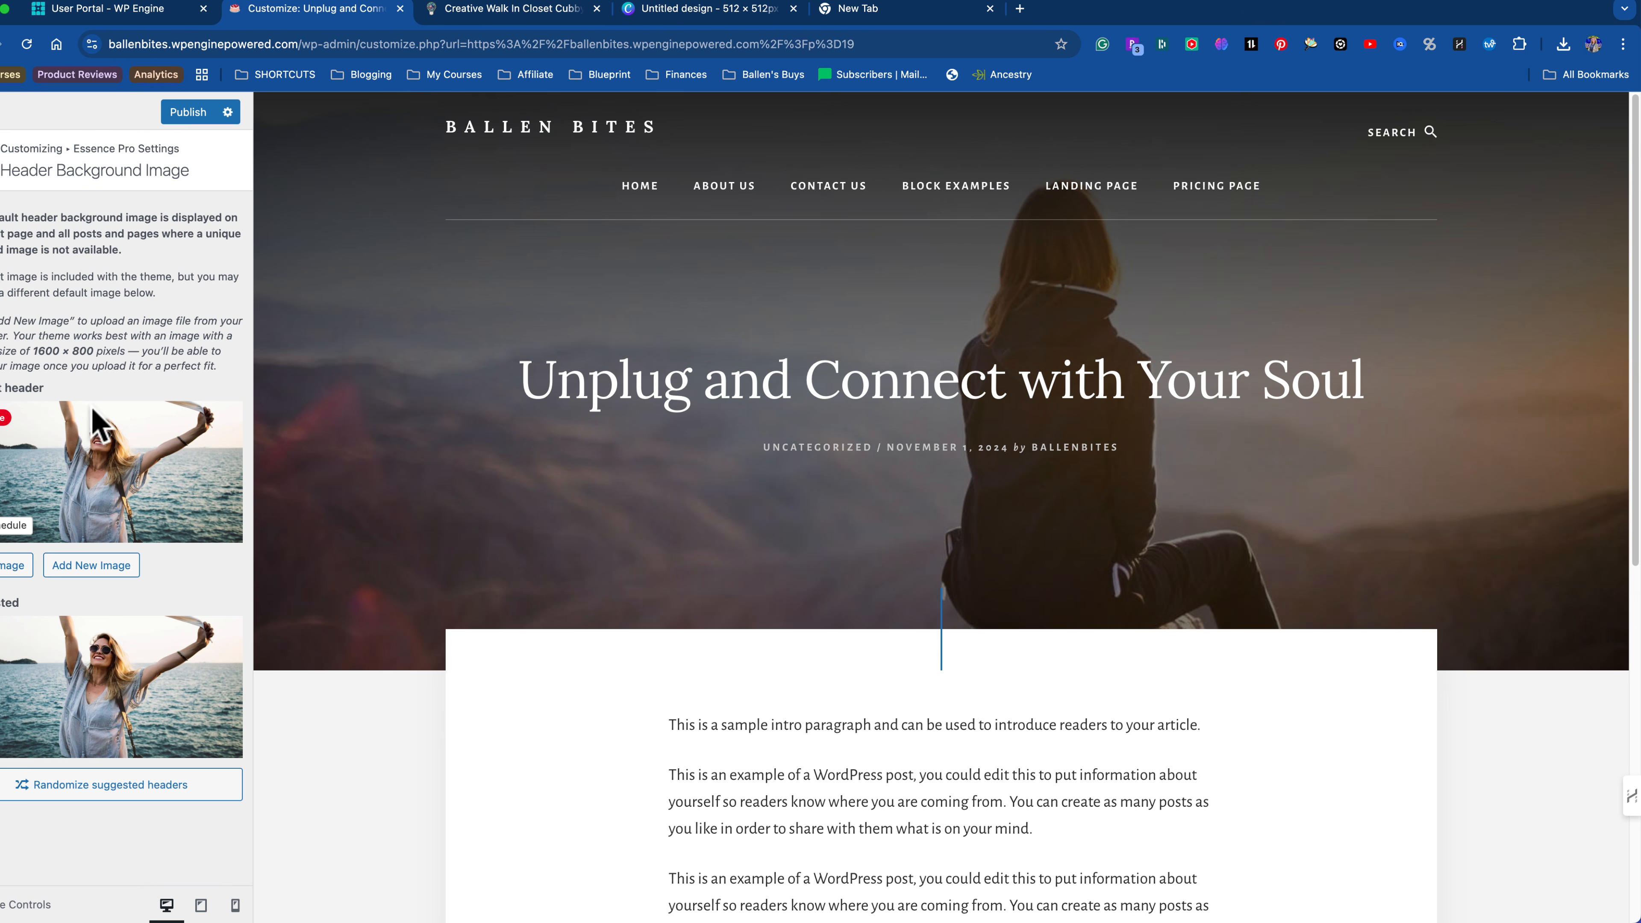
Step: Switch to Canva and create a new custom-size design of 1600 × 800 px
click(701, 8)
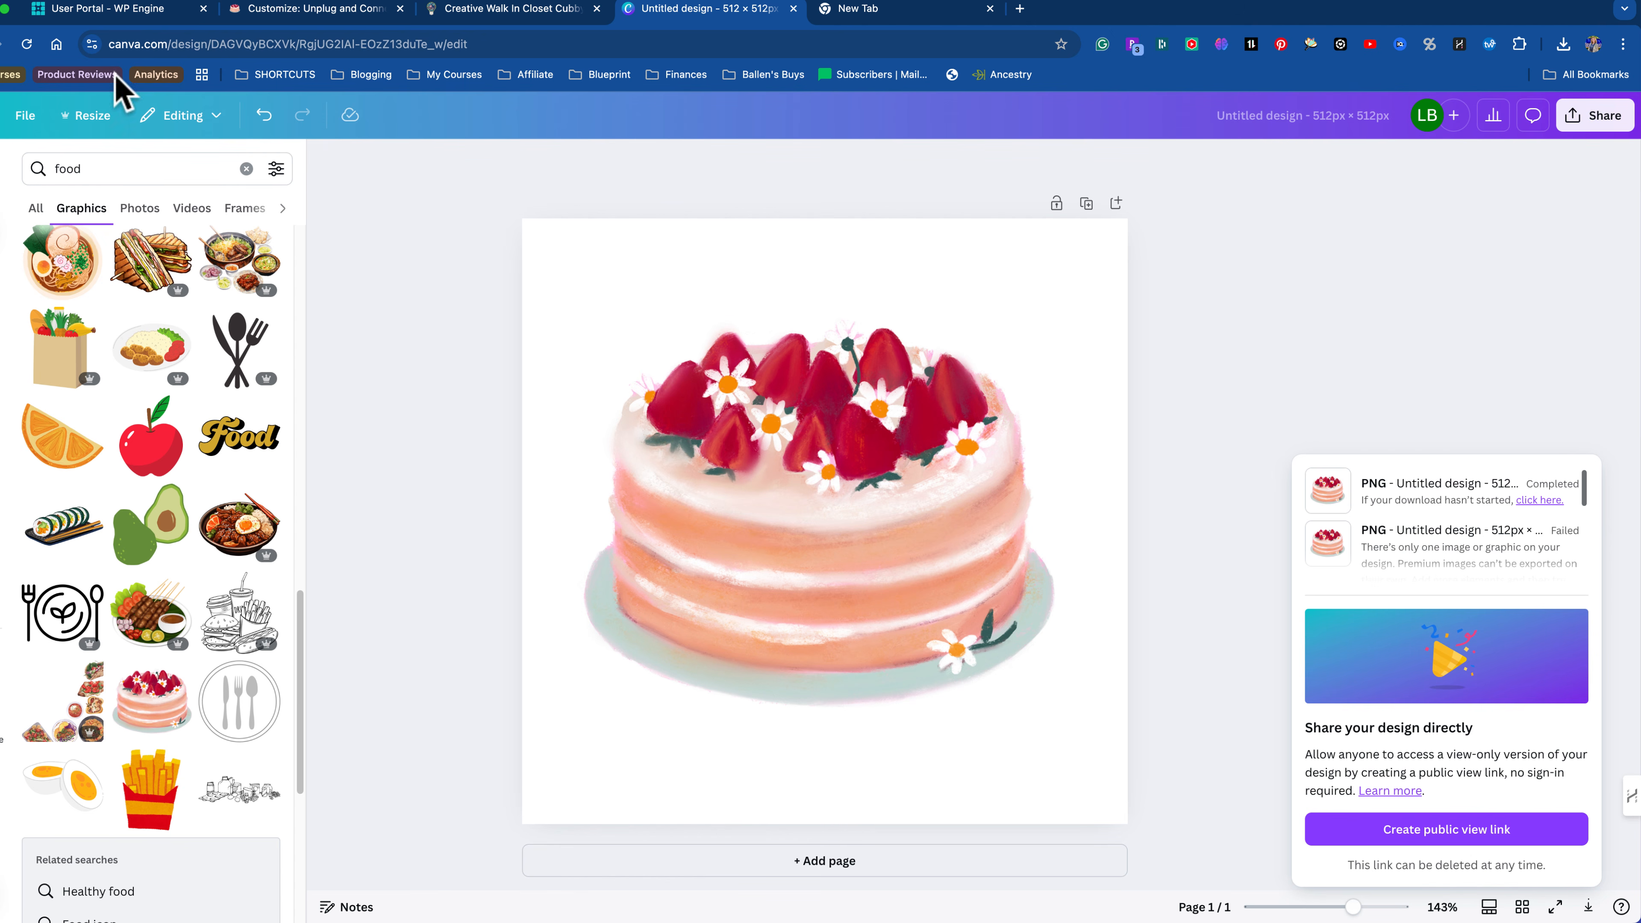
click(1, 176)
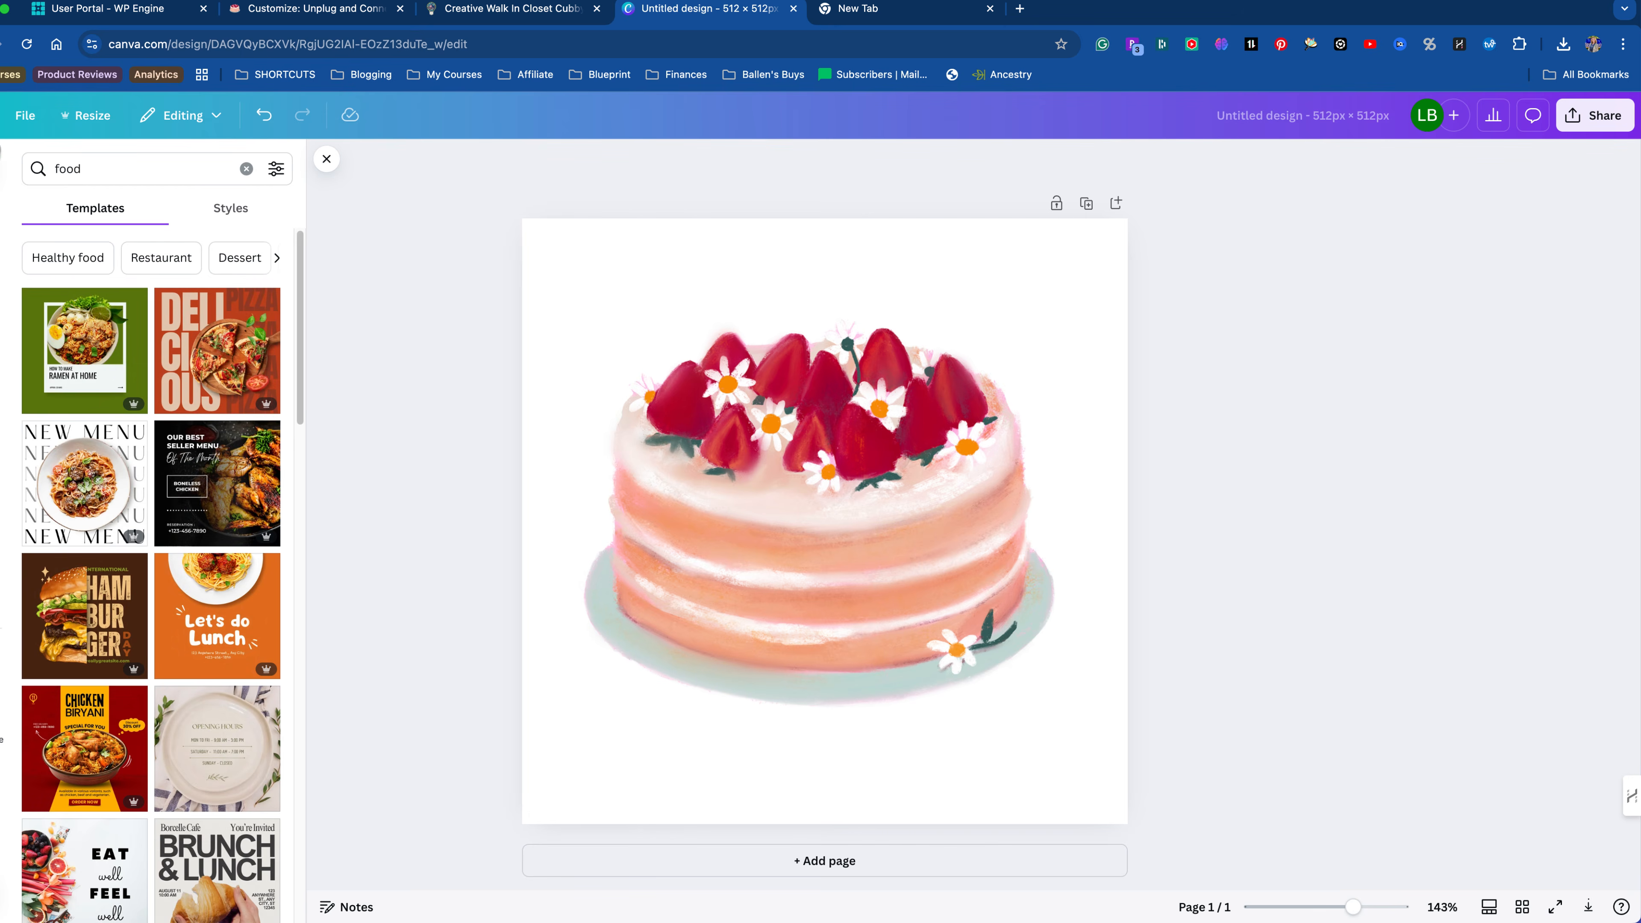
click(1, 127)
click(95, 166)
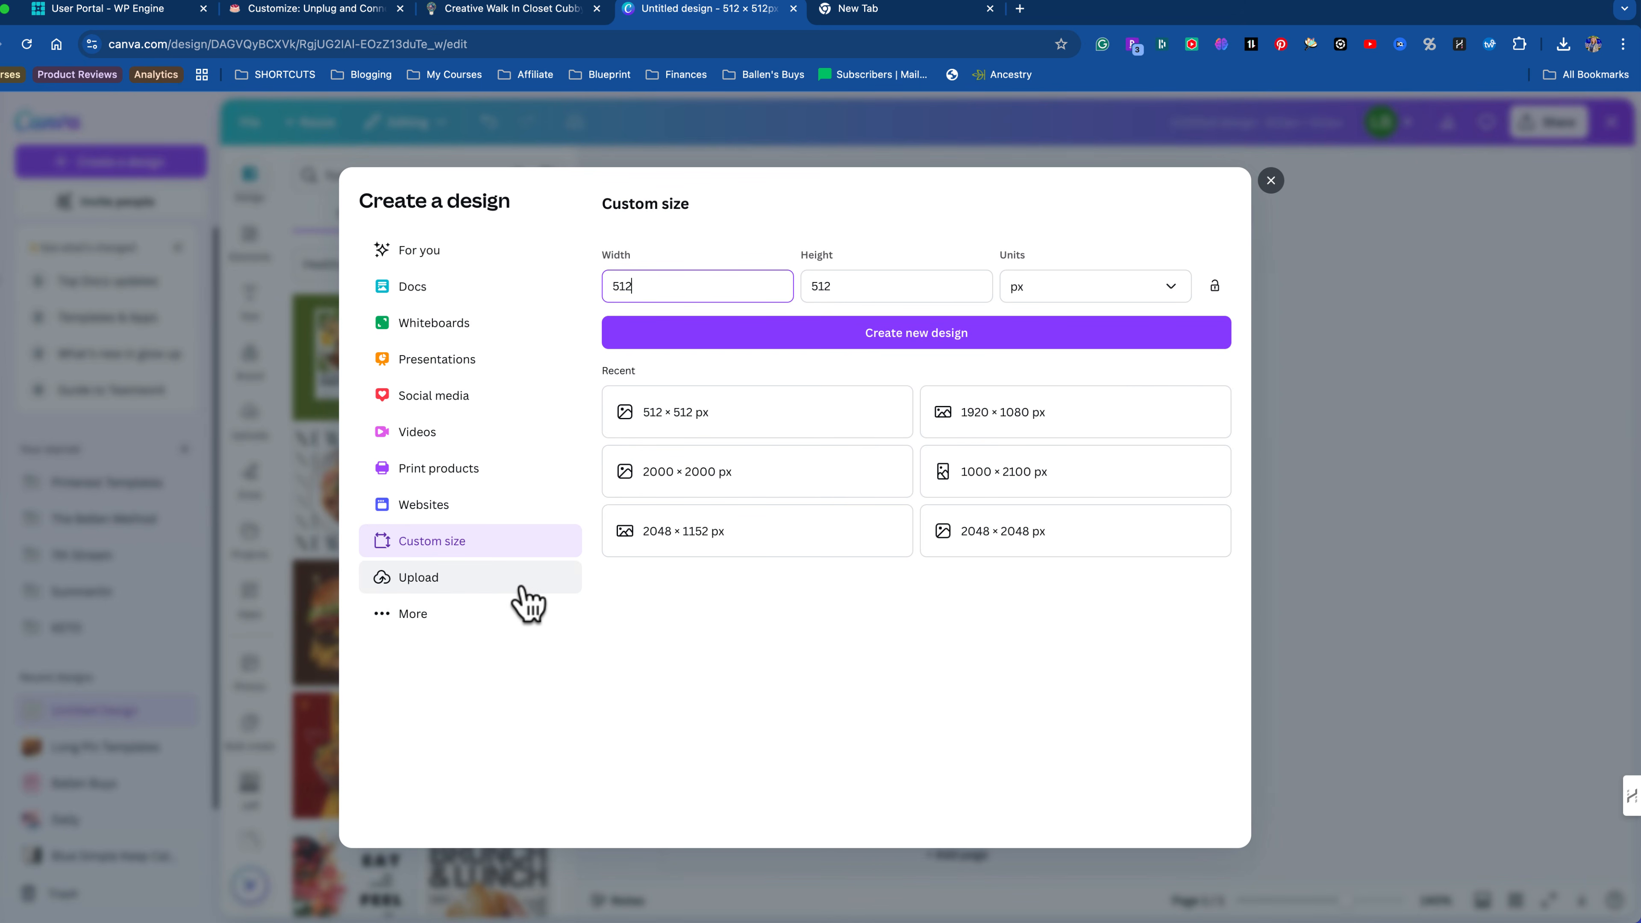
double_click(722, 285)
text(1600)
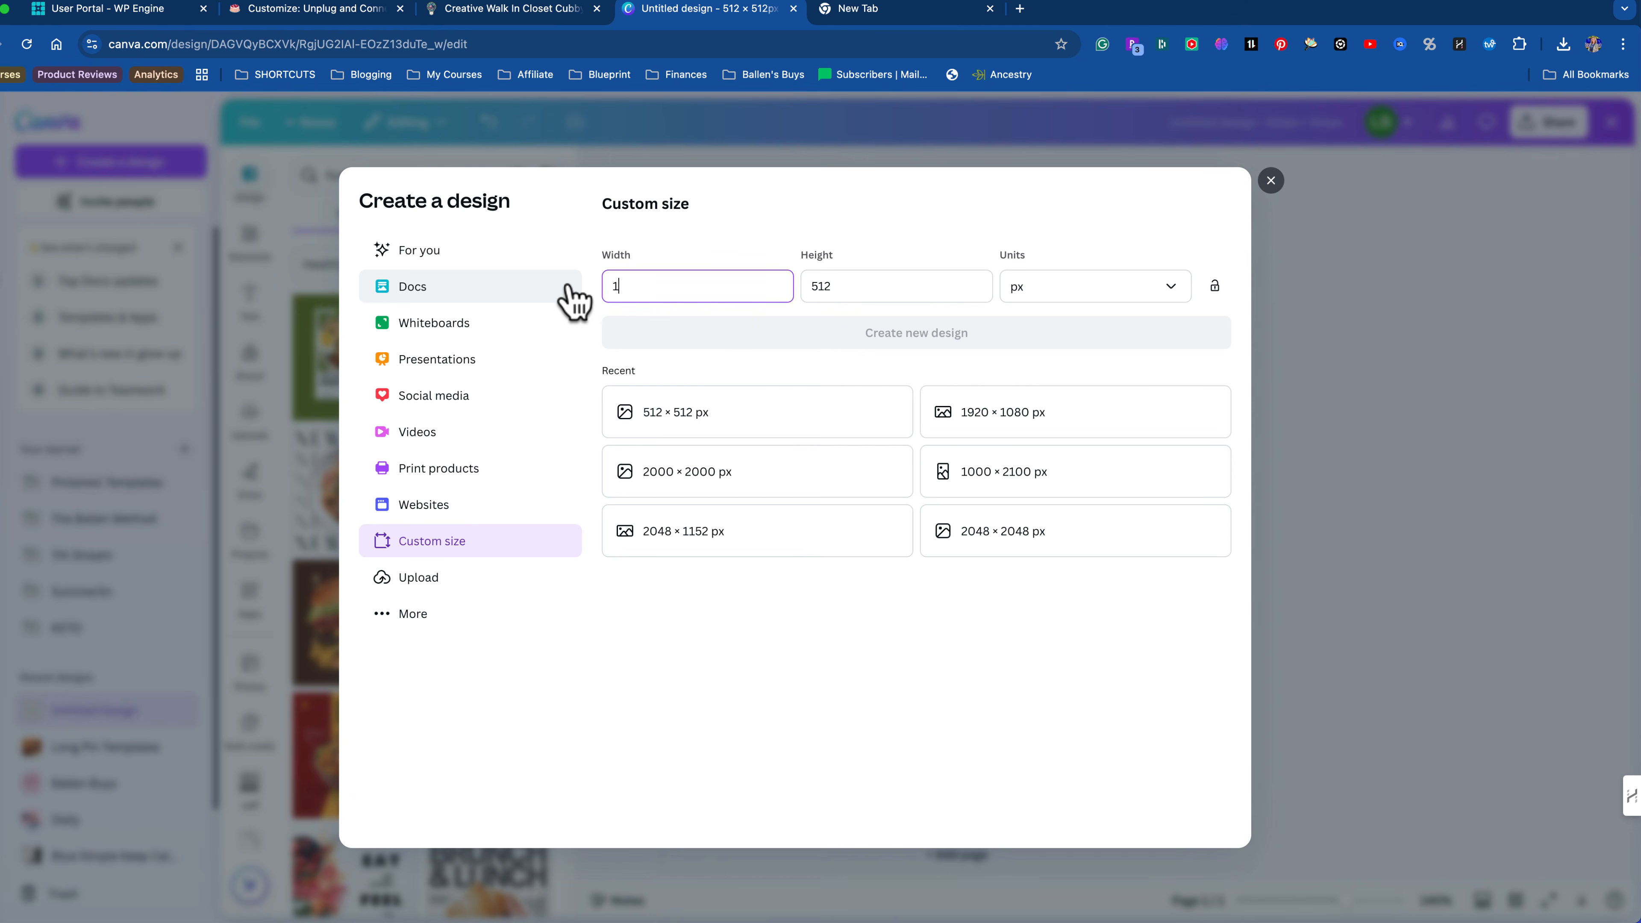
key(Tab)
text(8)
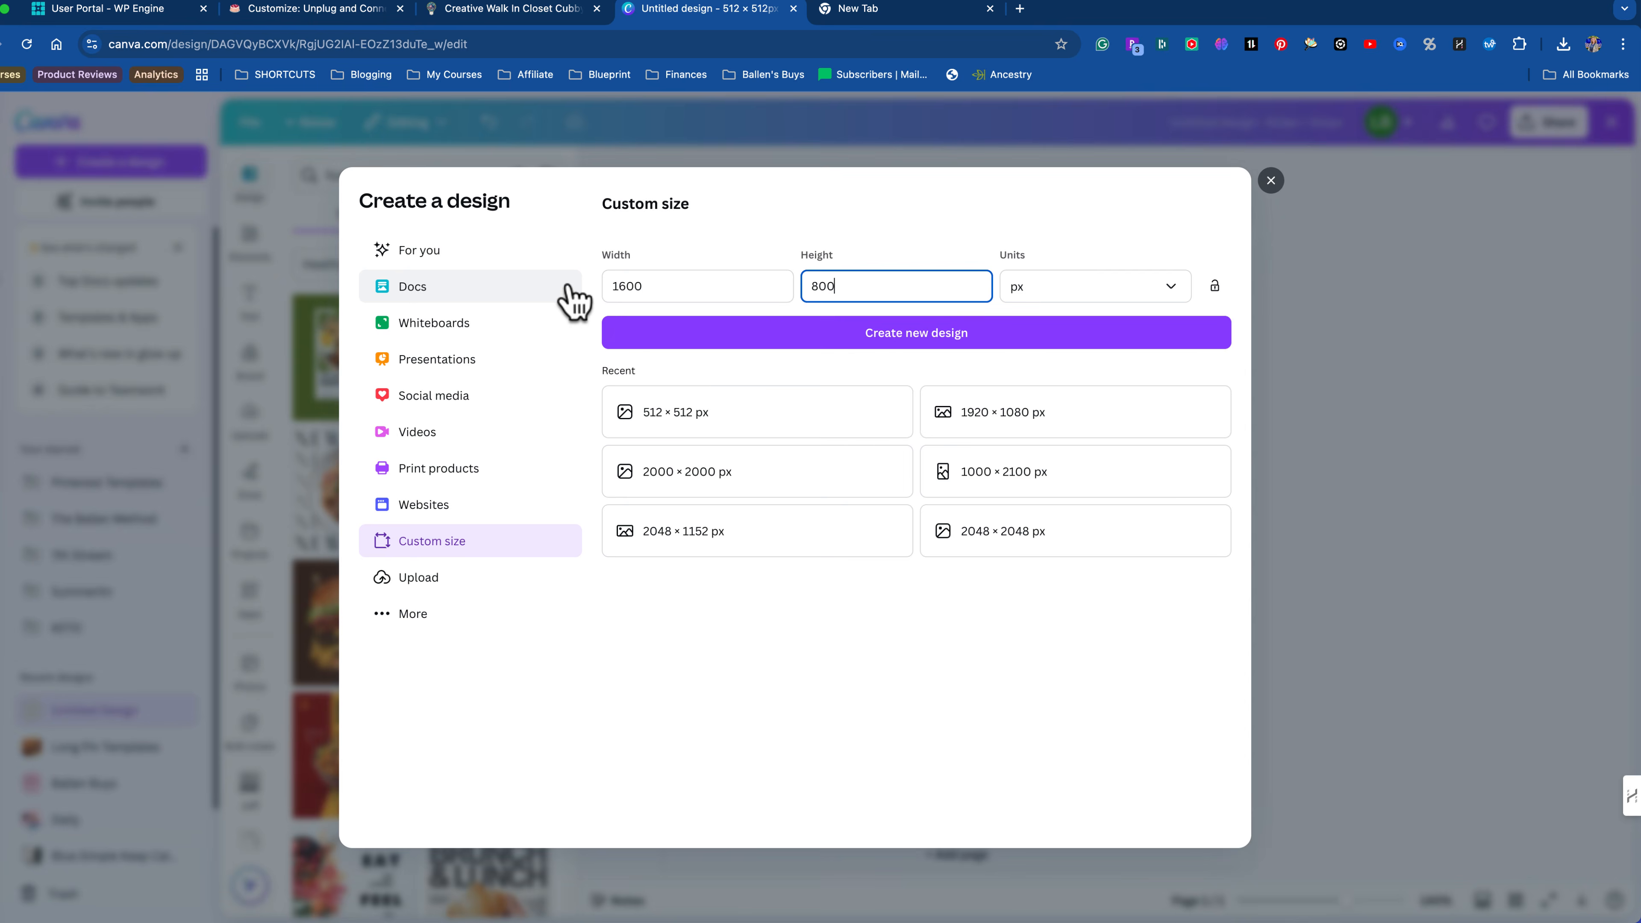
key(Return)
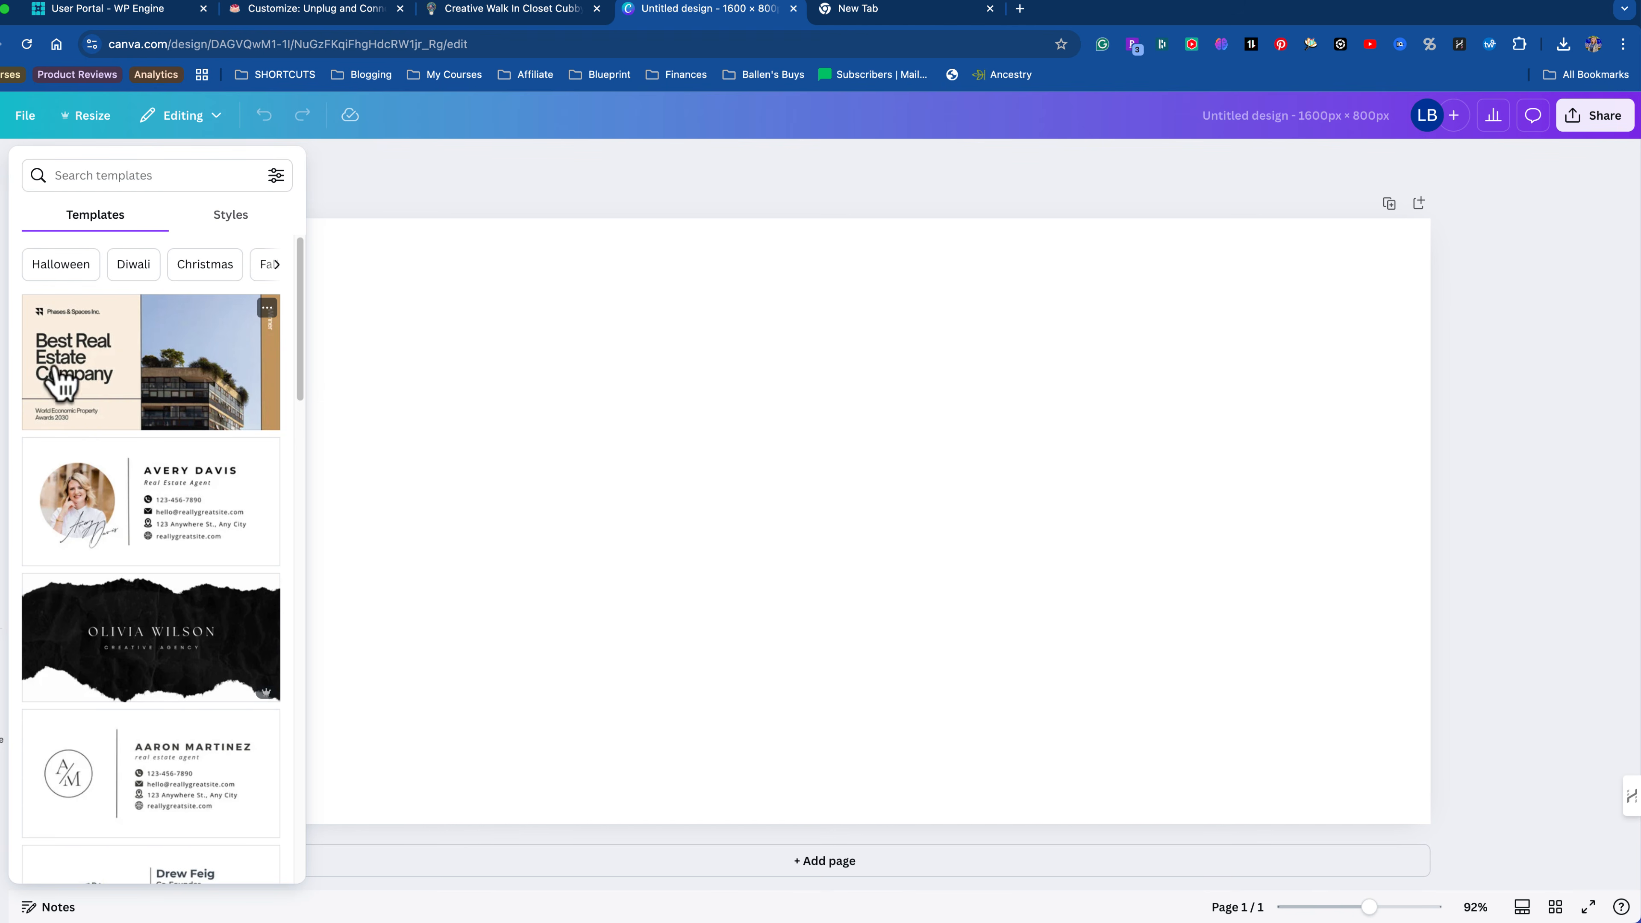
Step: Search the Canva elements for recipe and broaden the search to recipes
click(6, 262)
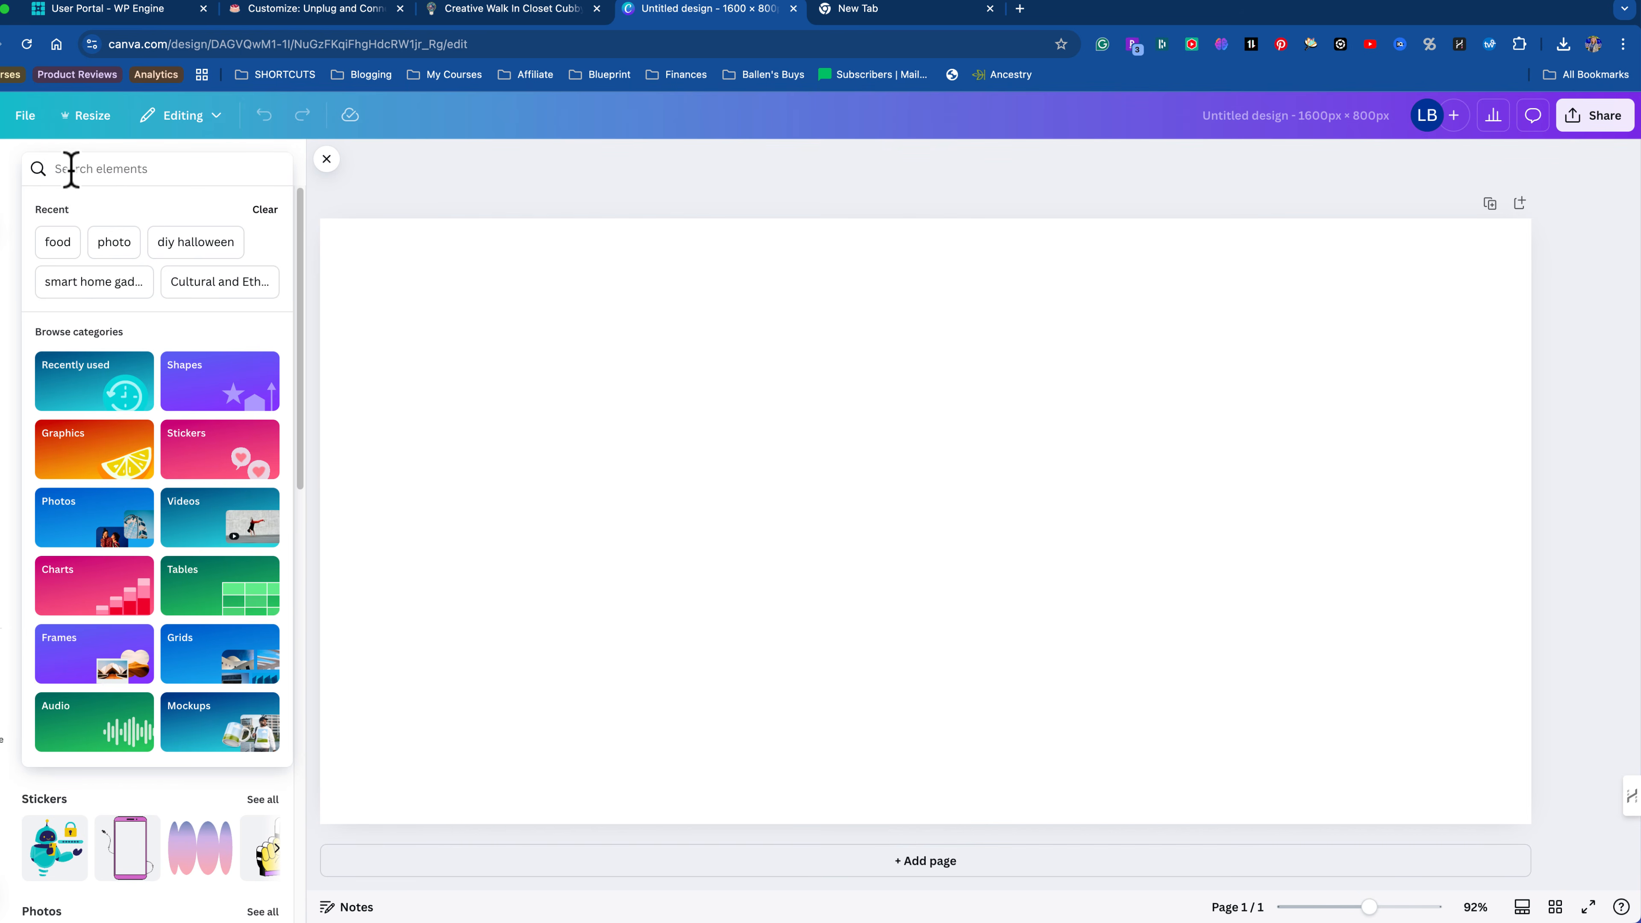
click(71, 170)
text(recipe)
key(Return)
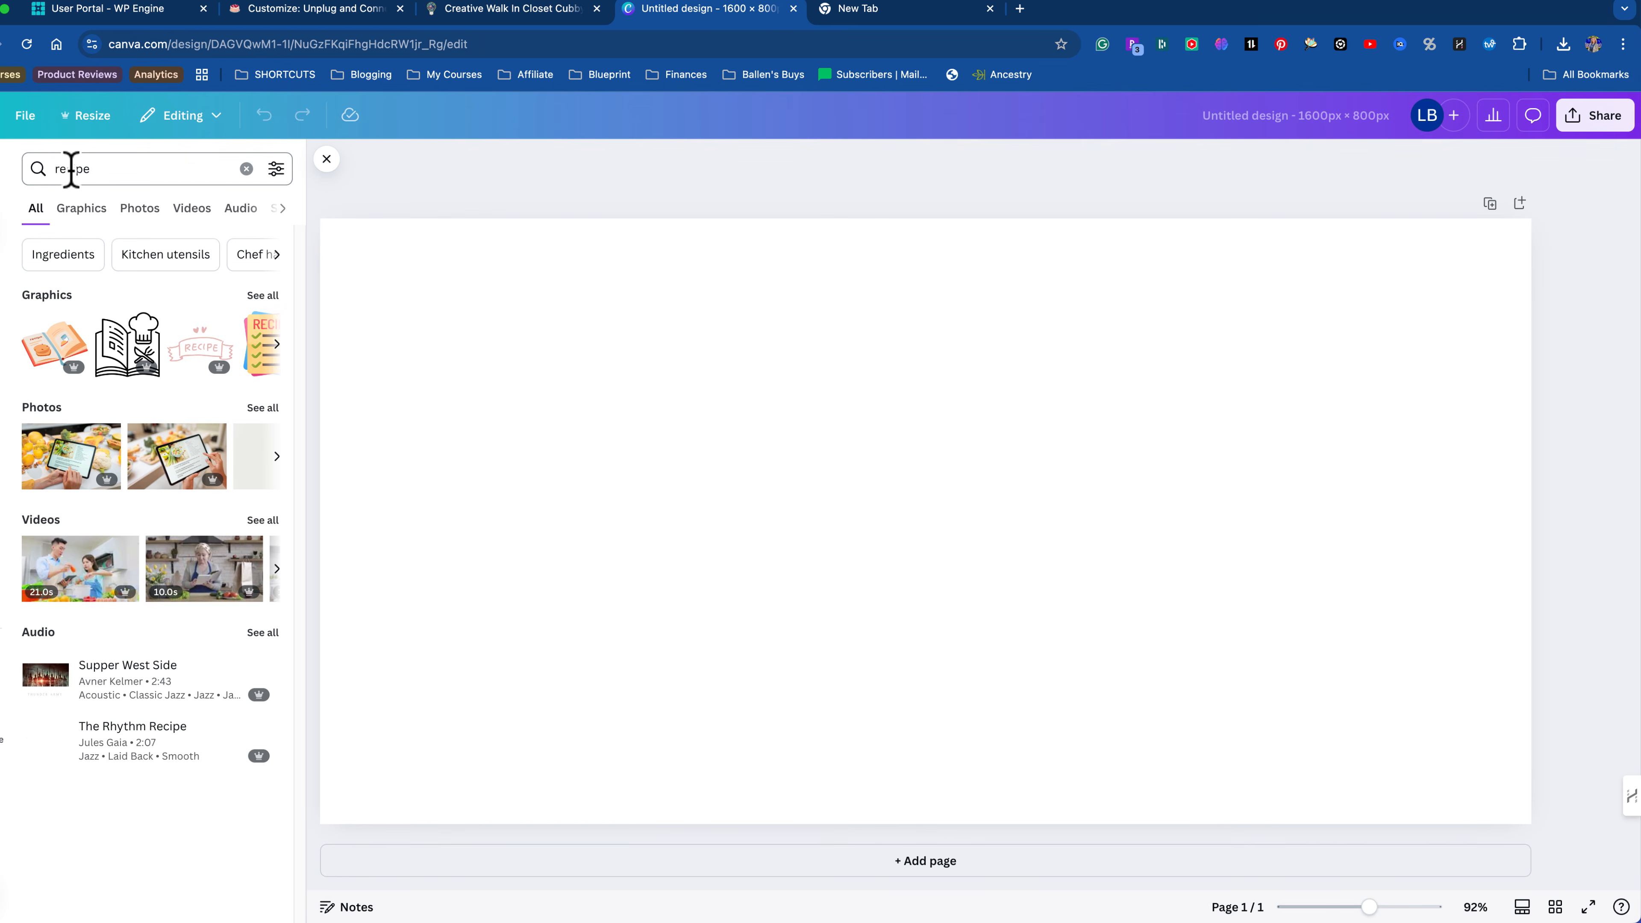
click(91, 162)
text(s)
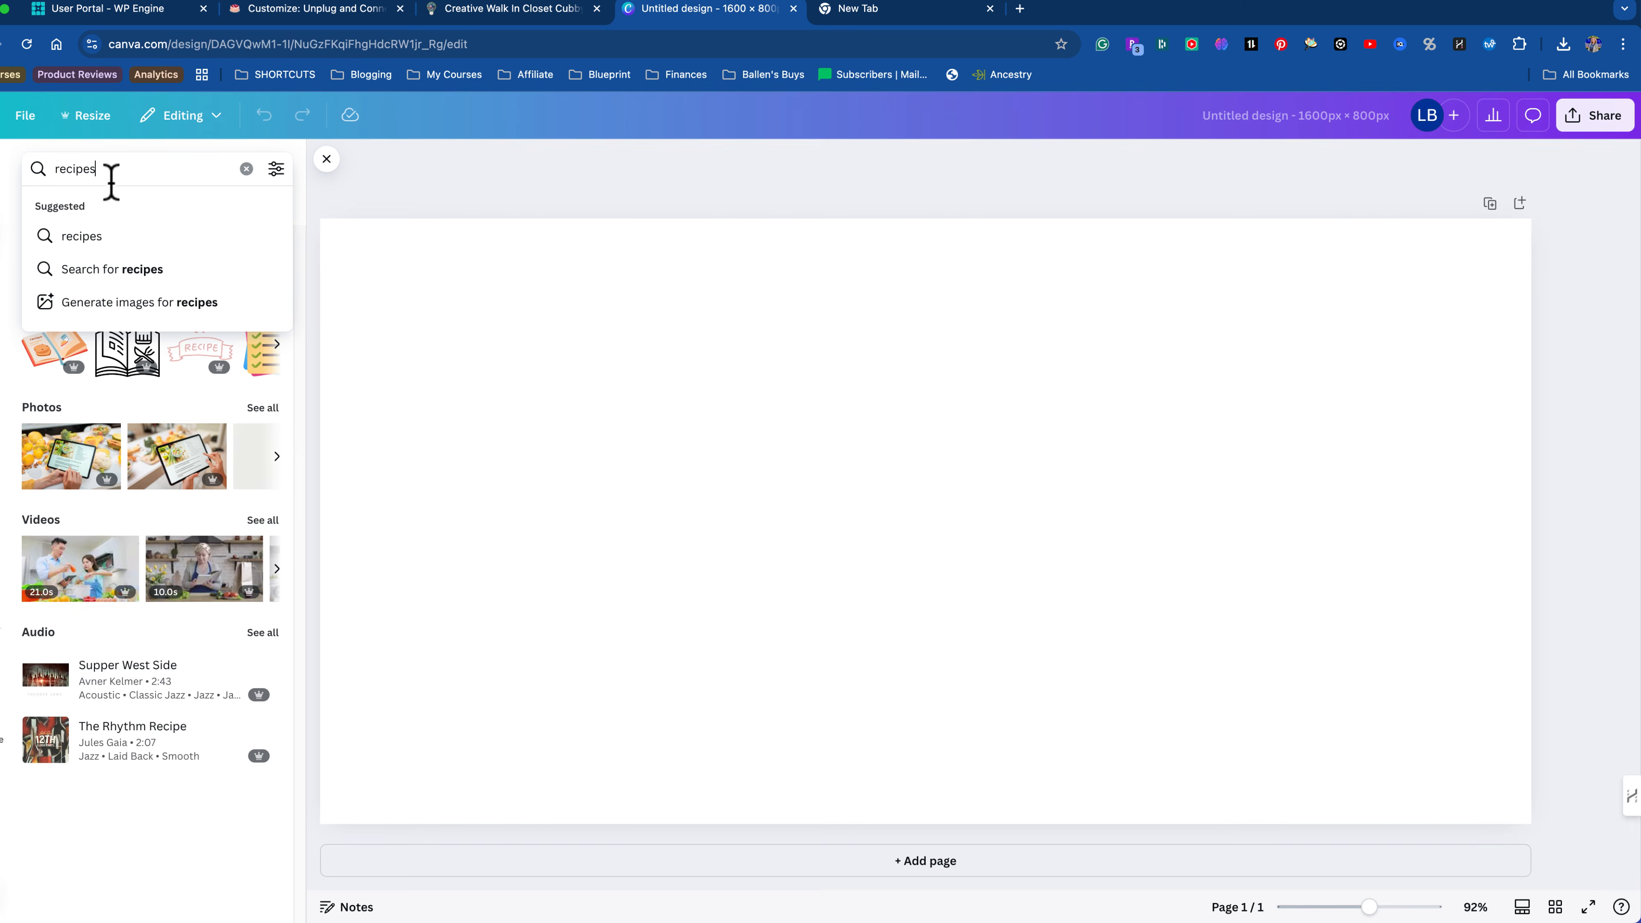
key(Return)
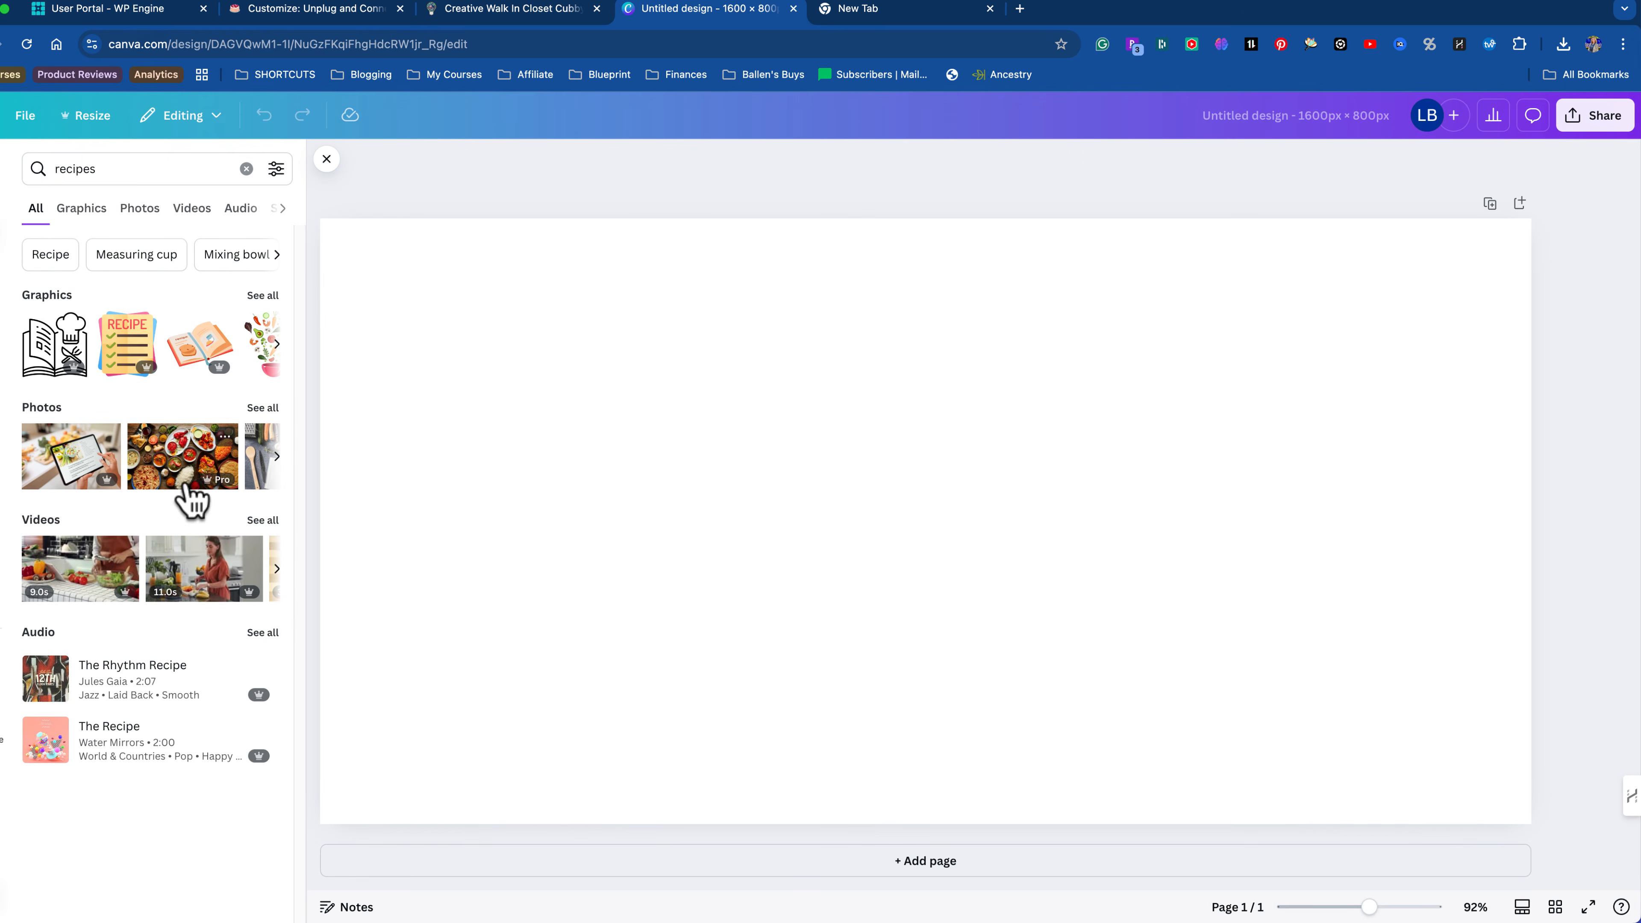
Step: Search the elements for cooking, filter to horizontal and free items, and show all matching photos
click(143, 169)
drag(143, 169, 26, 146)
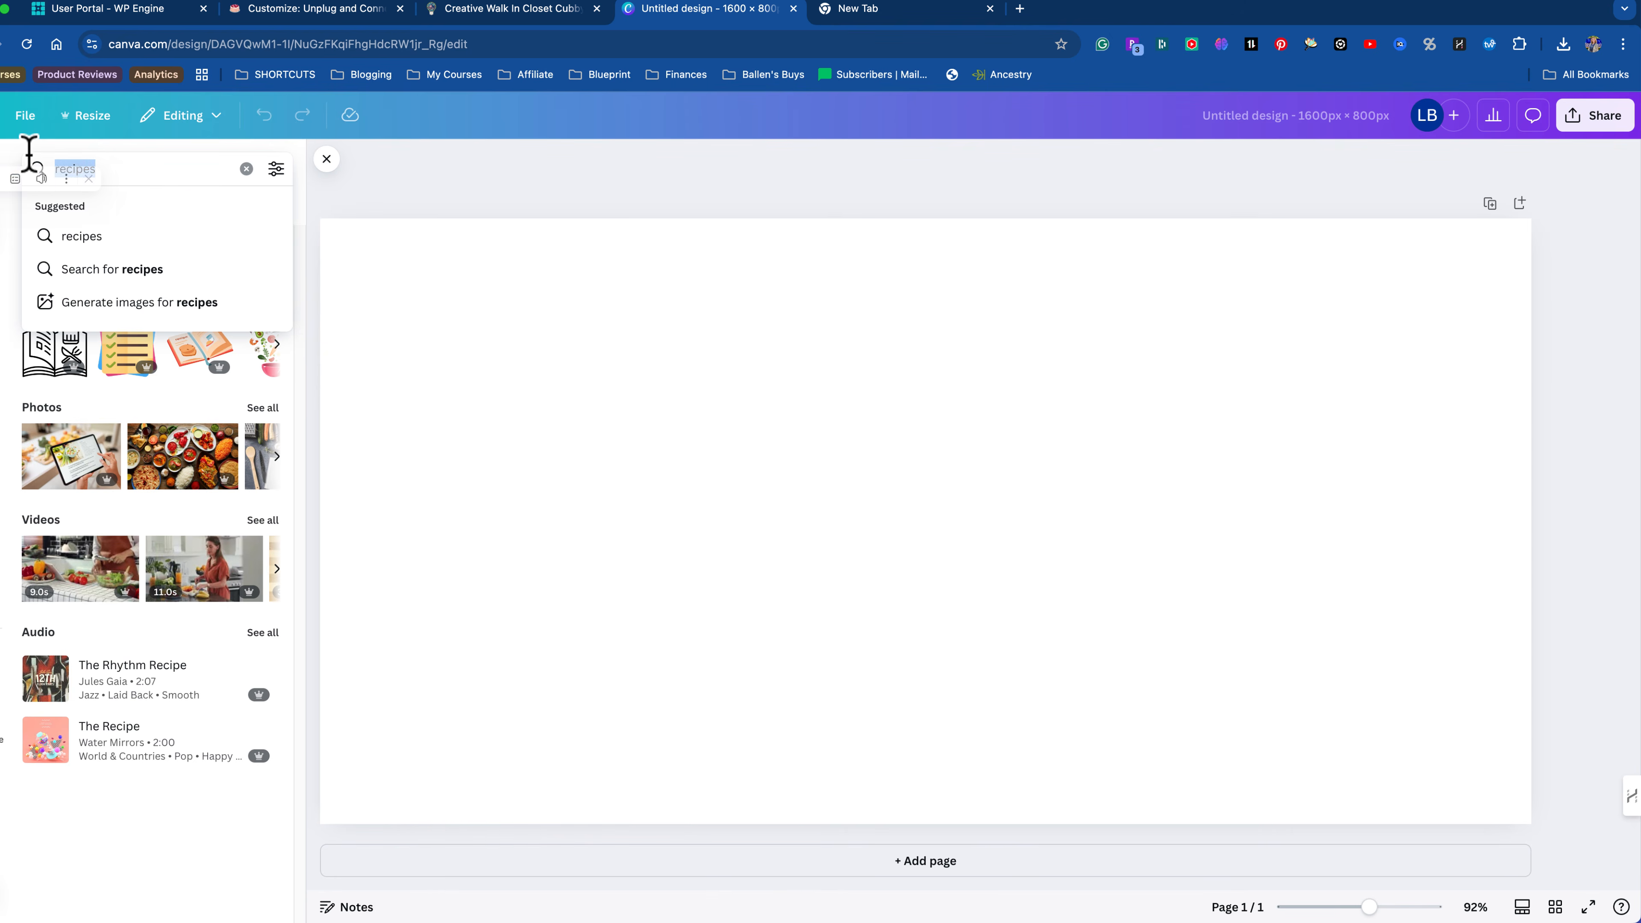
text(cooking)
key(Return)
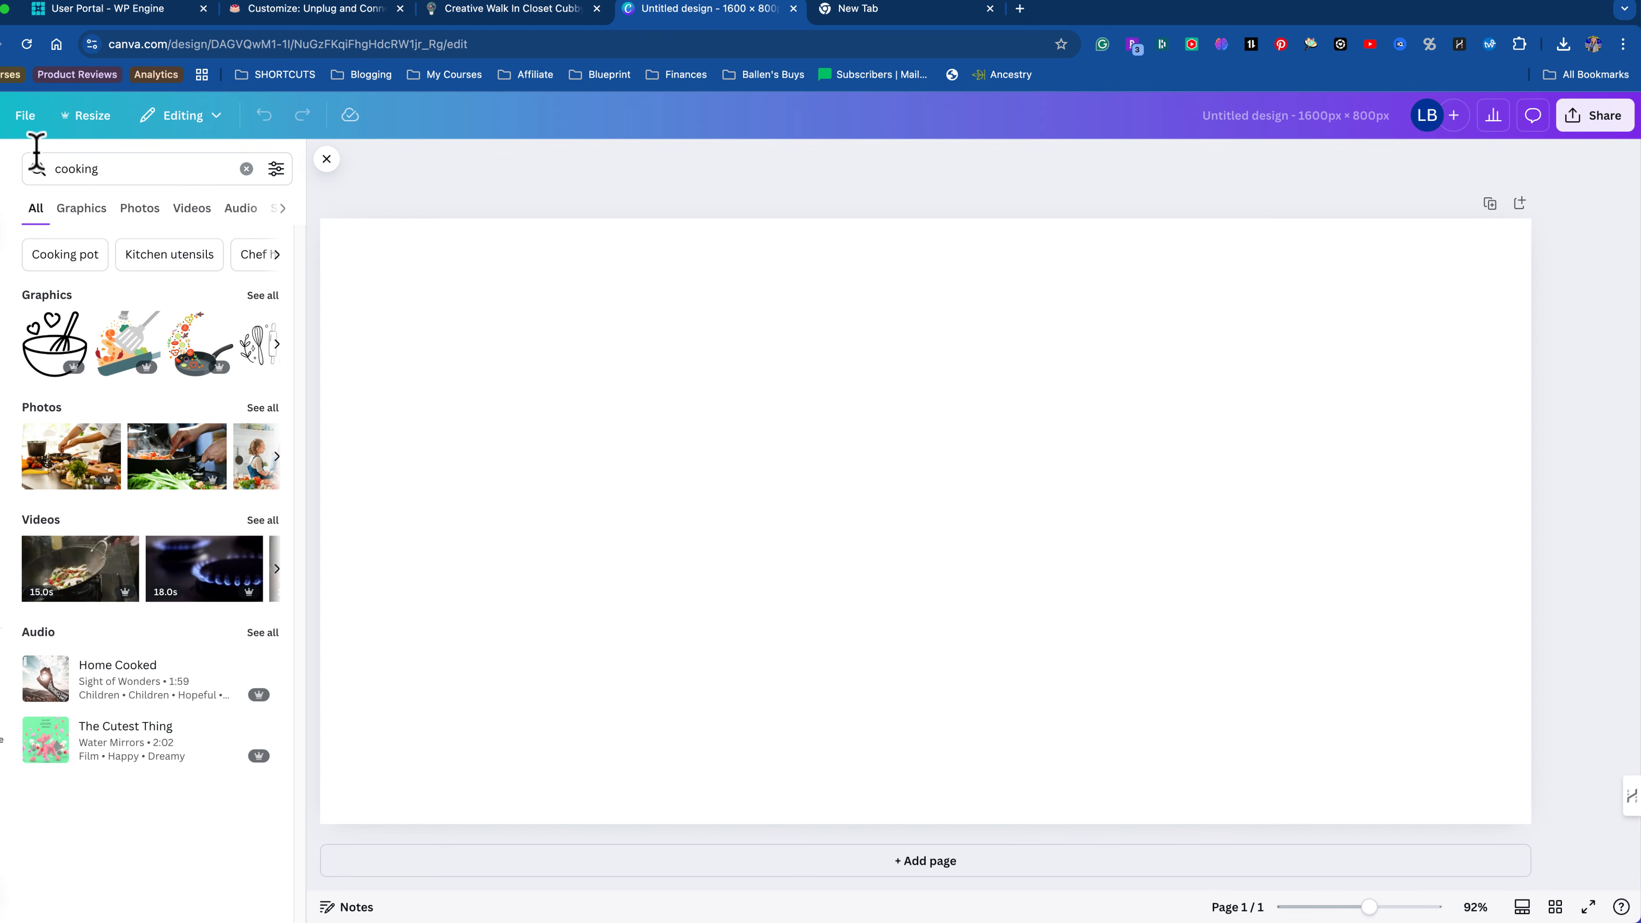
click(276, 169)
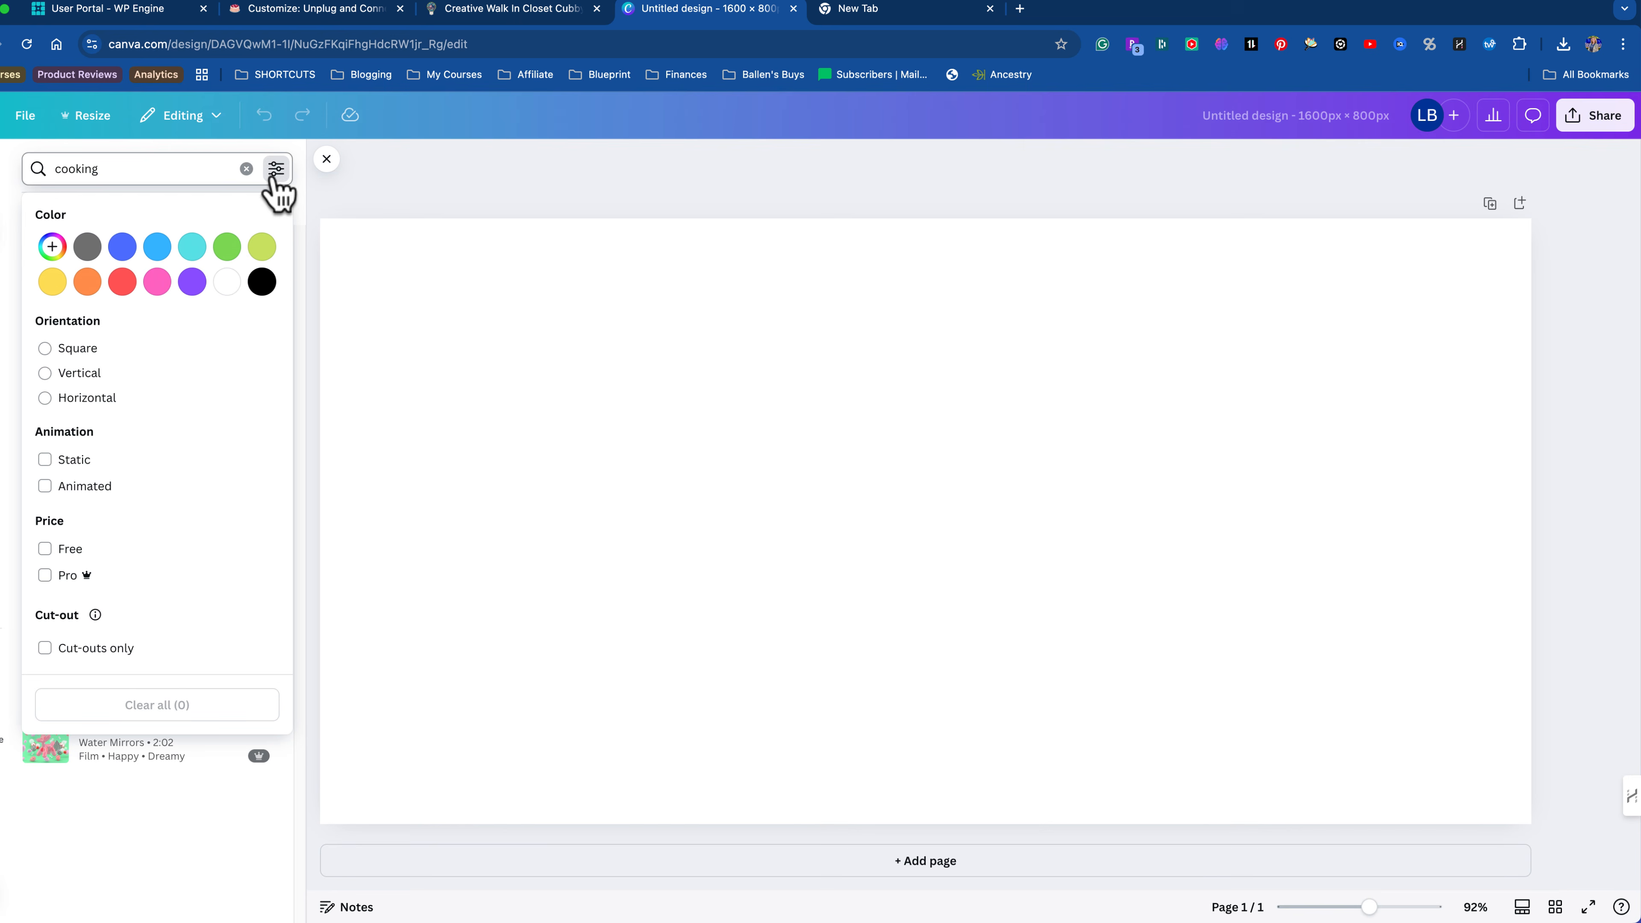
click(102, 418)
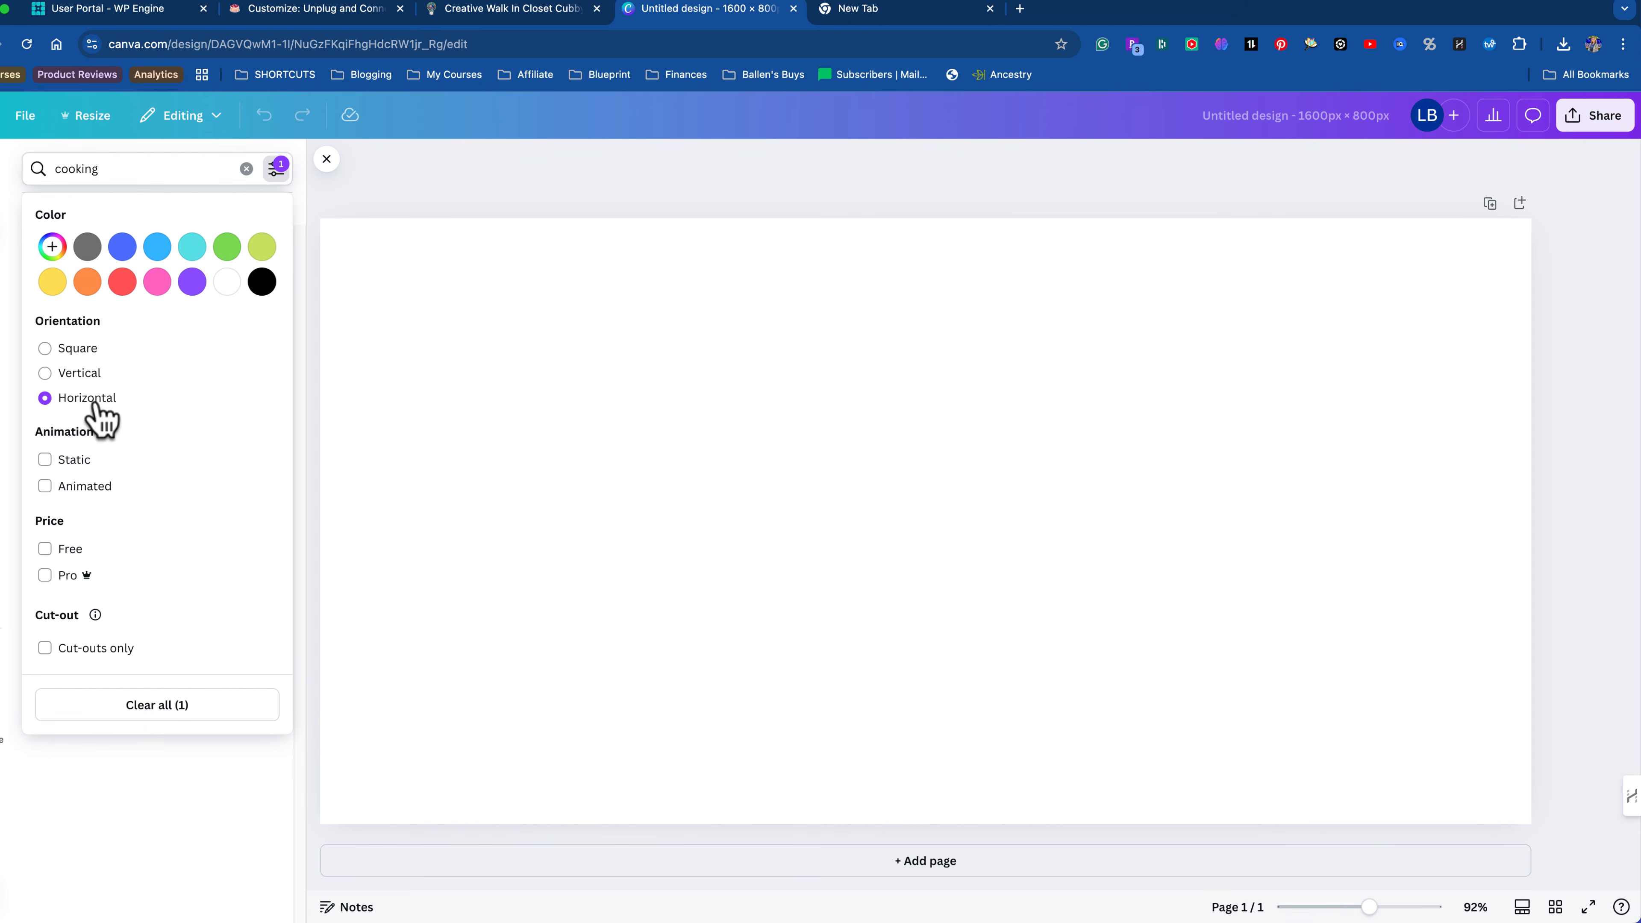
click(67, 550)
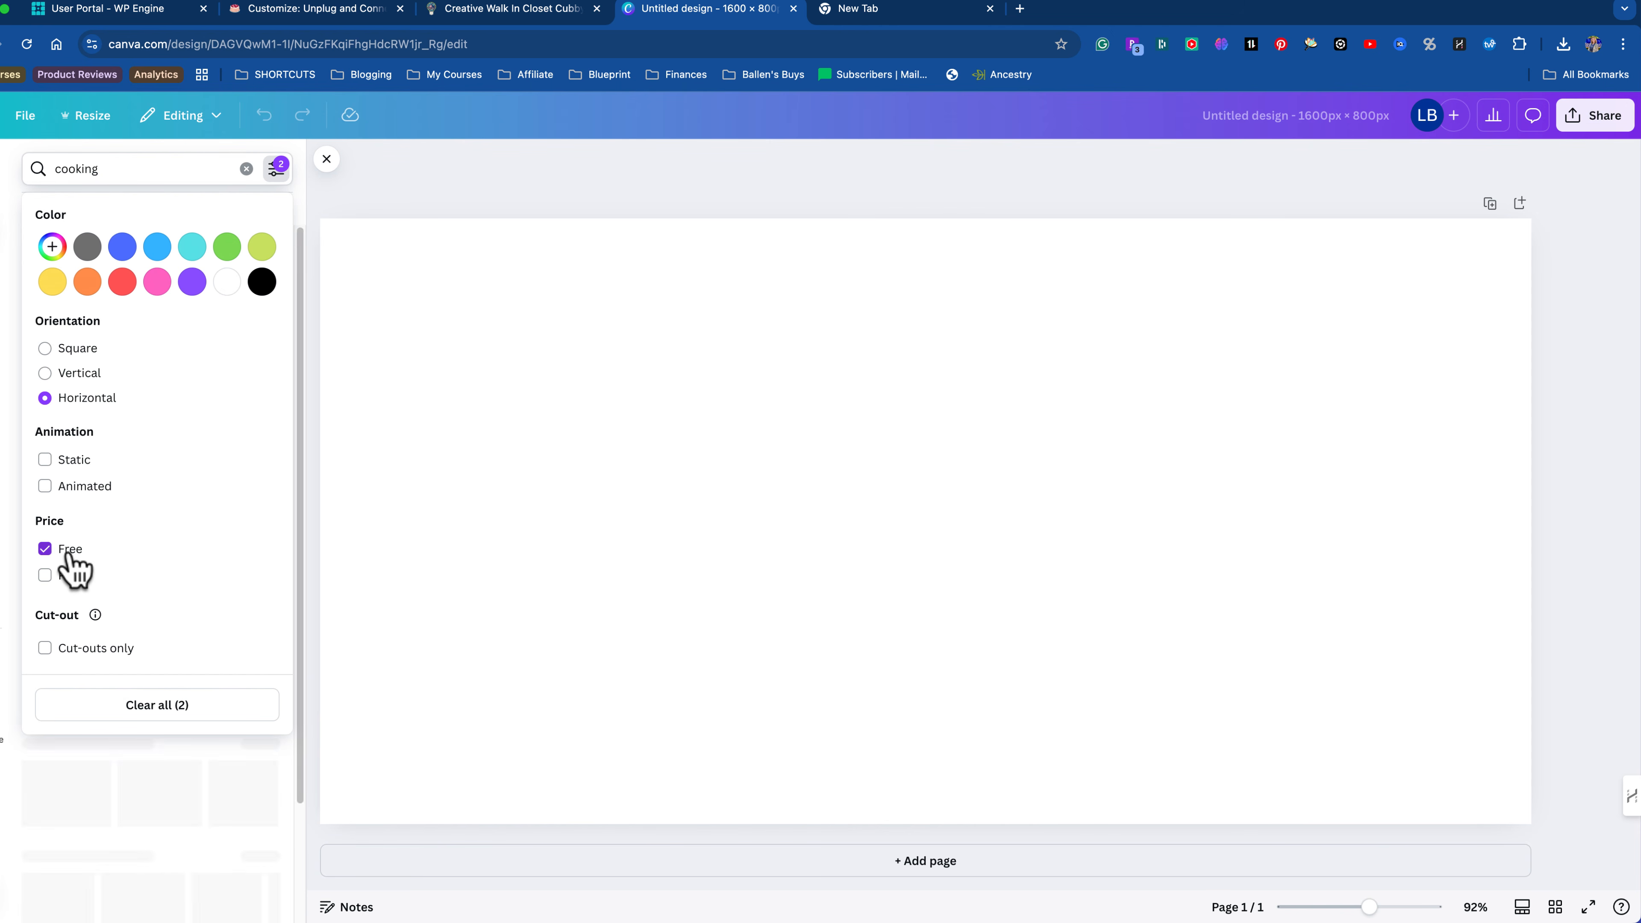
click(250, 809)
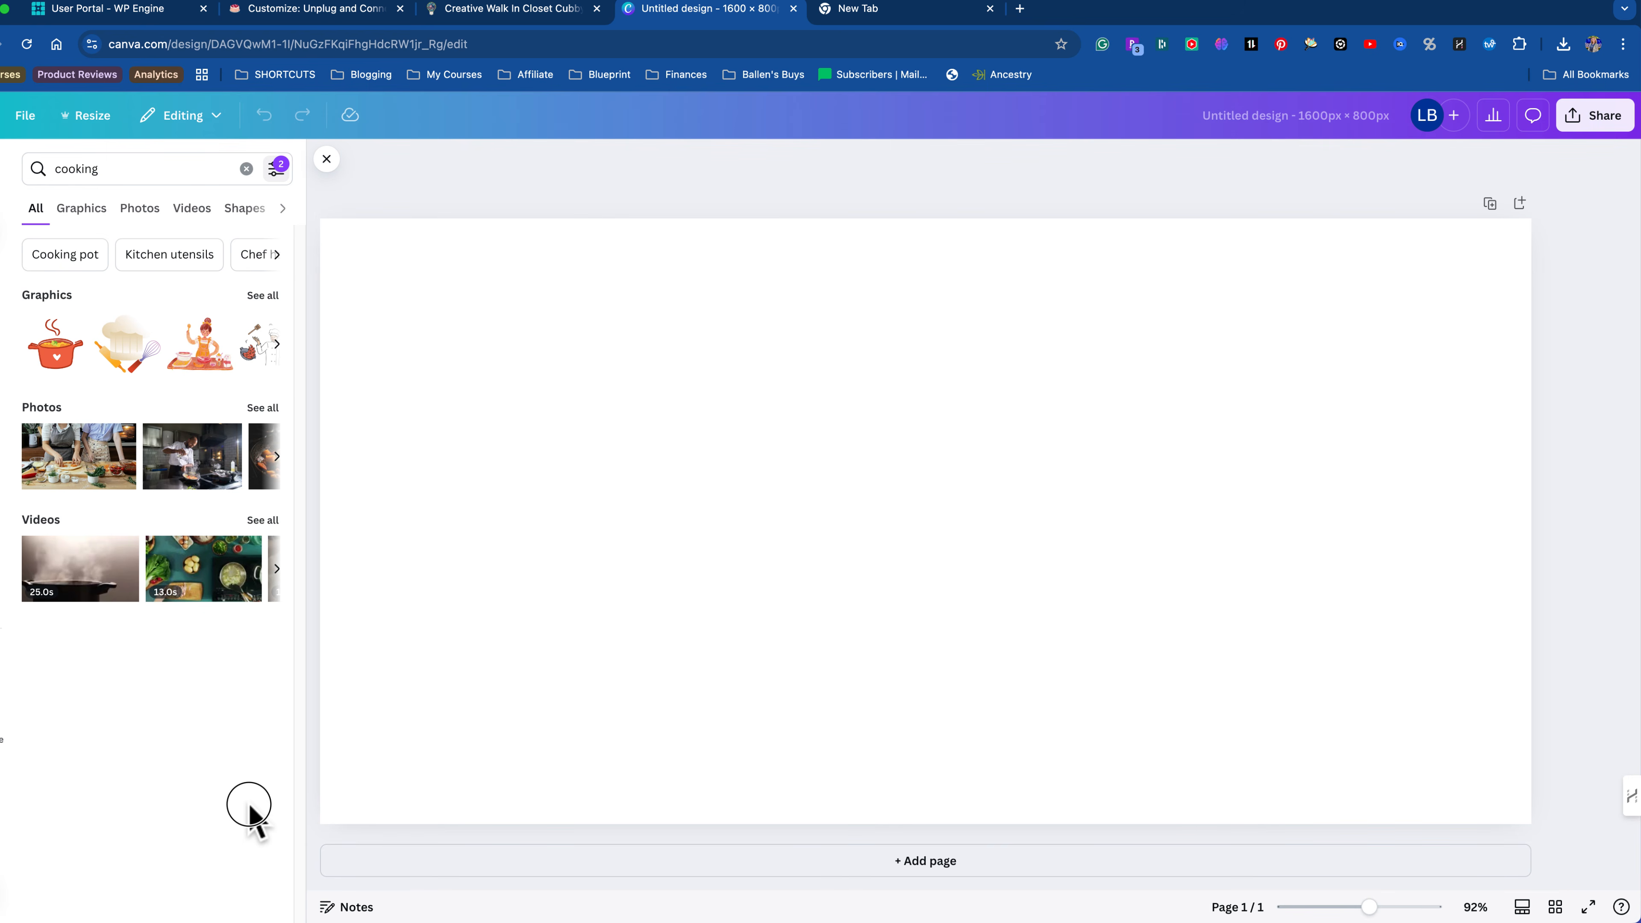
click(263, 408)
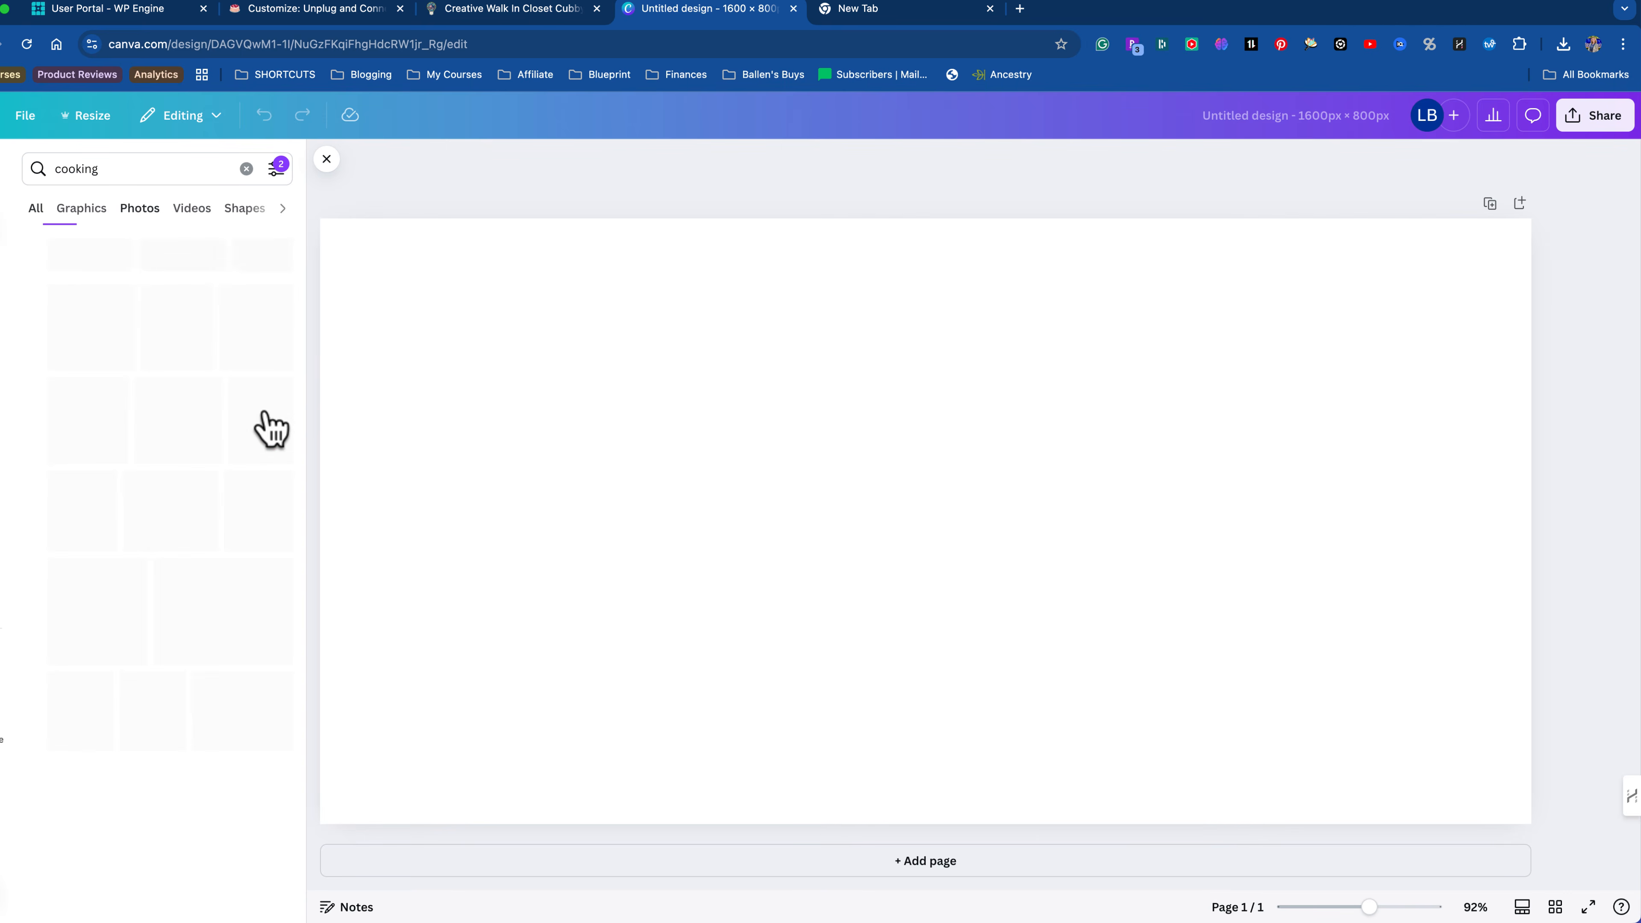
Step: Place the photo of pasta nests, eggs and flour on the blank page so that it fills the whole design
scroll(200, 540, down, 3)
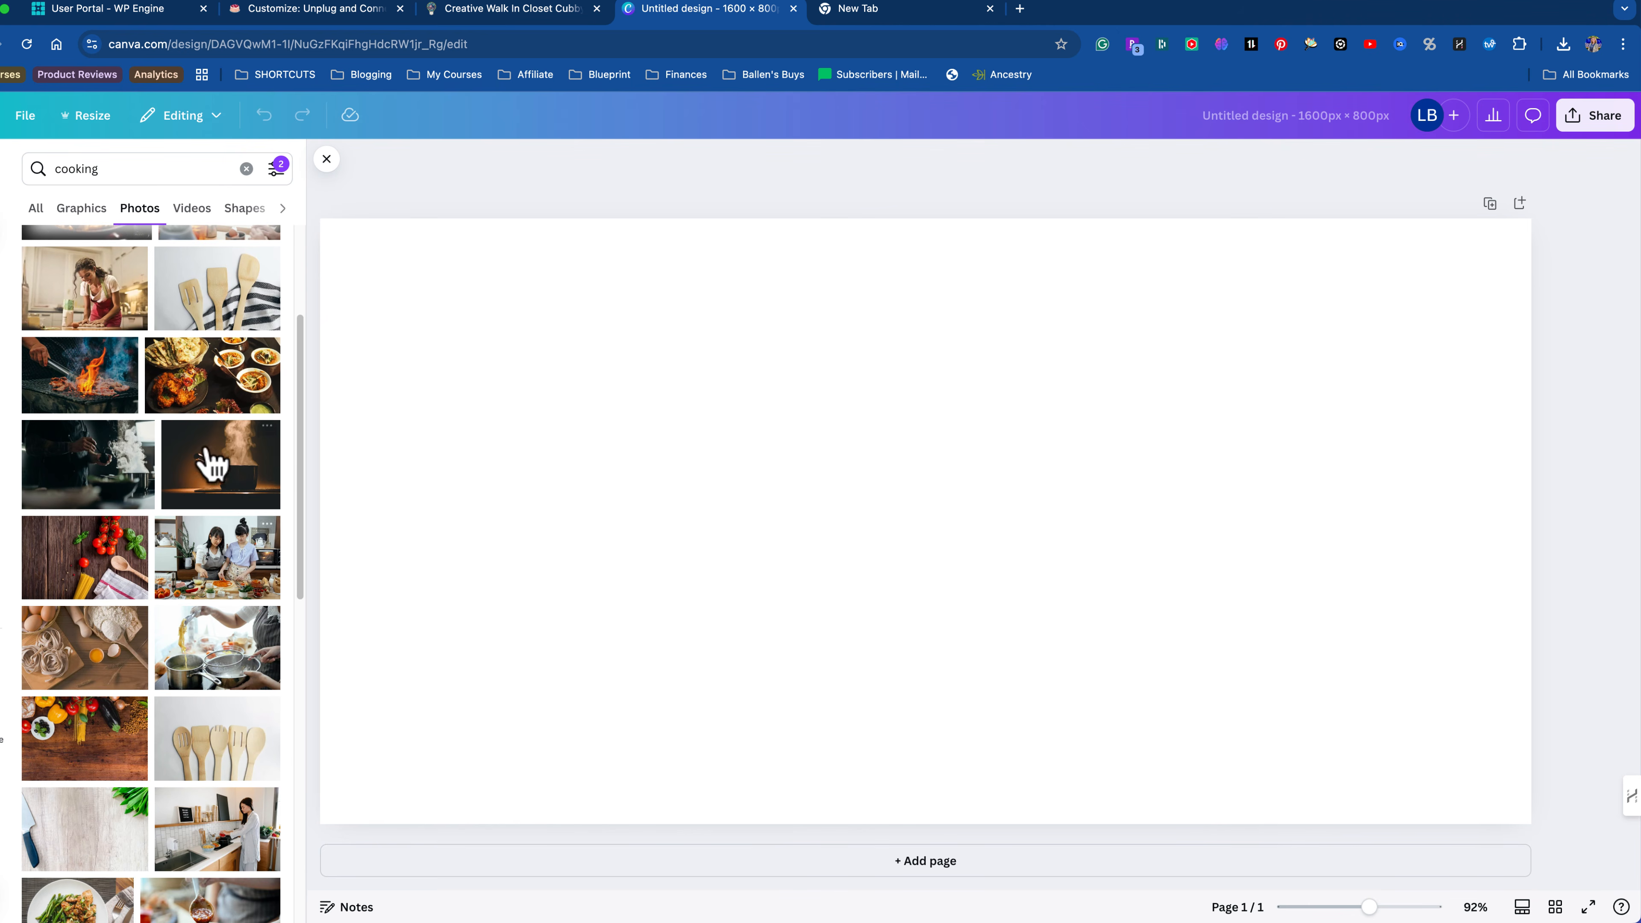
scroll(171, 652, down, 2)
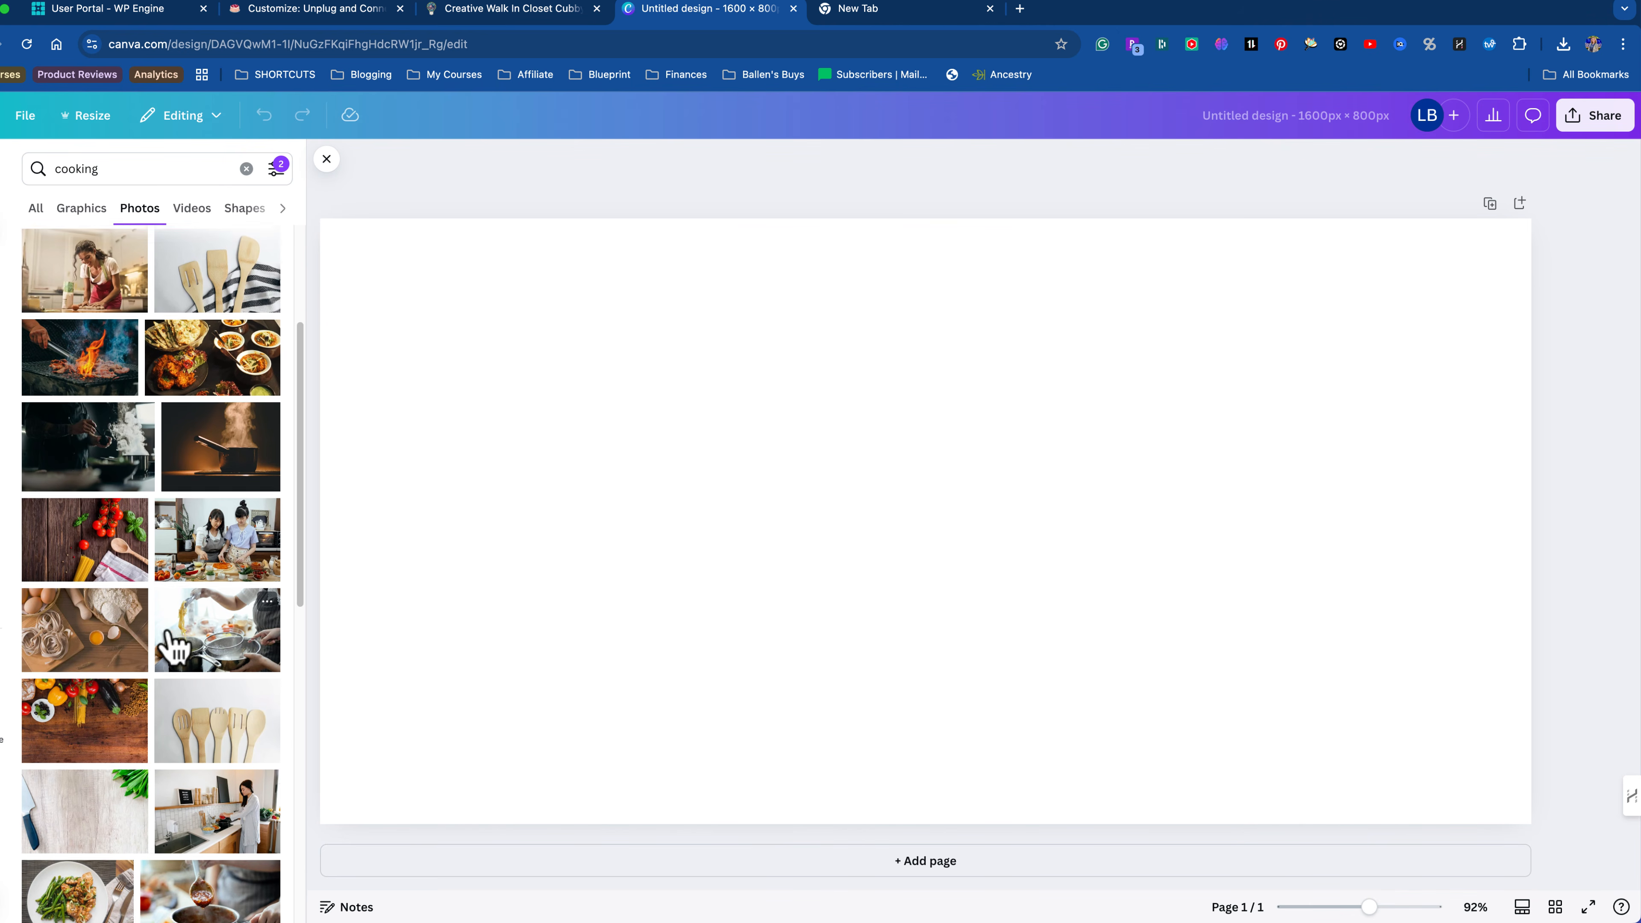
click(91, 531)
drag(91, 531, 403, 495)
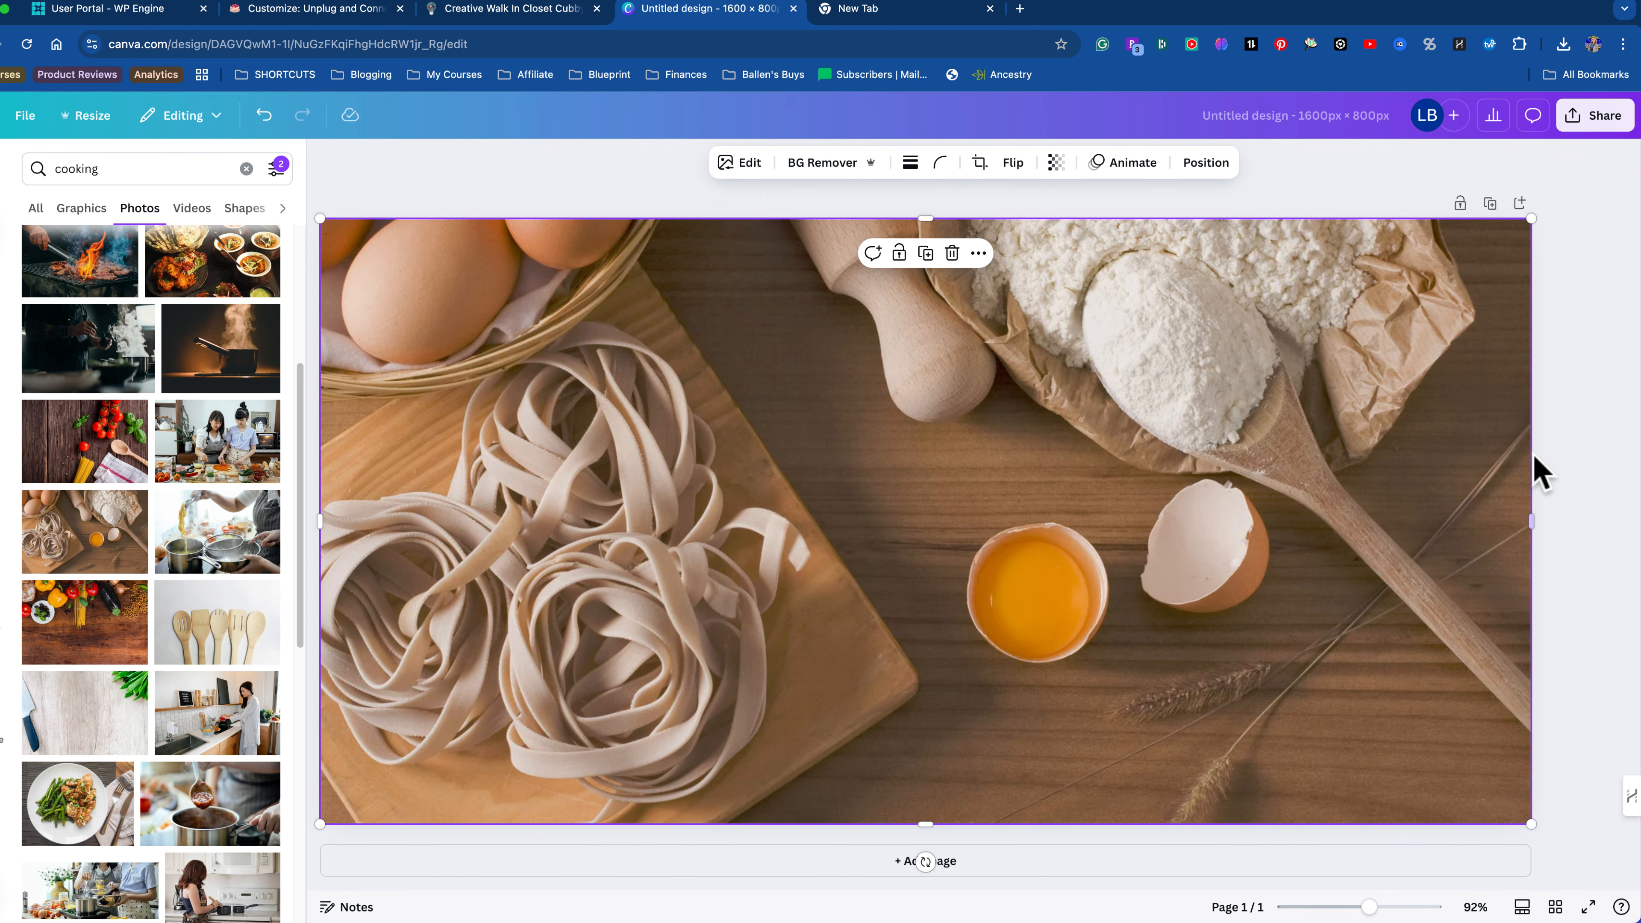
click(1624, 446)
Step: Look through more of the cooking photos and search for fancy dessert photos instead
scroll(138, 602, down, 6)
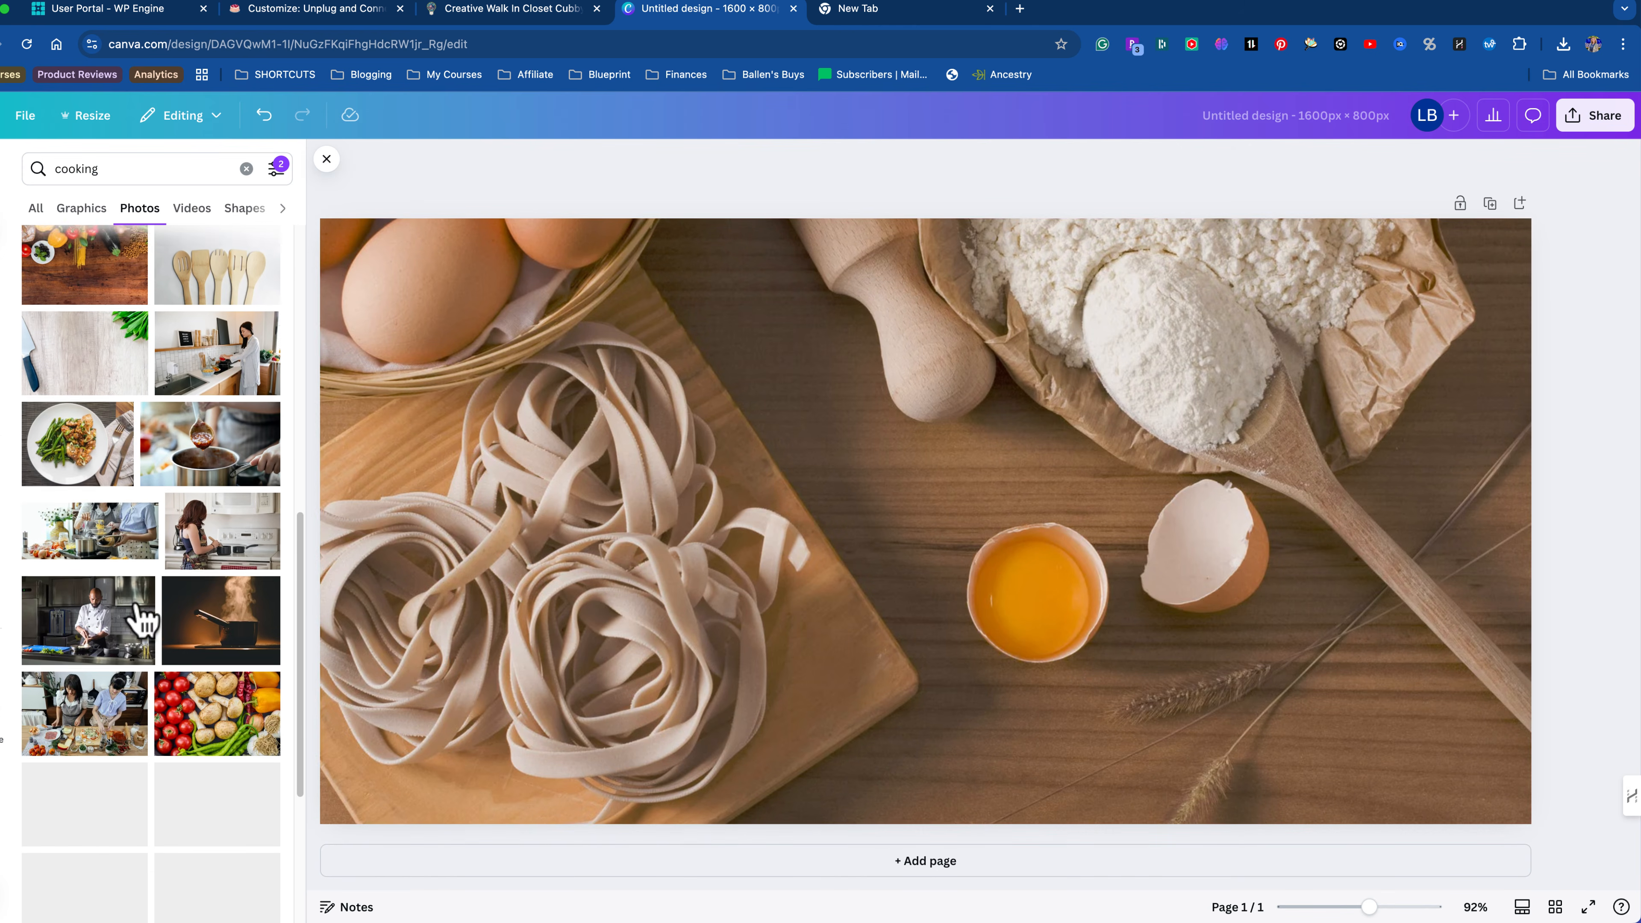
scroll(129, 617, down, 4)
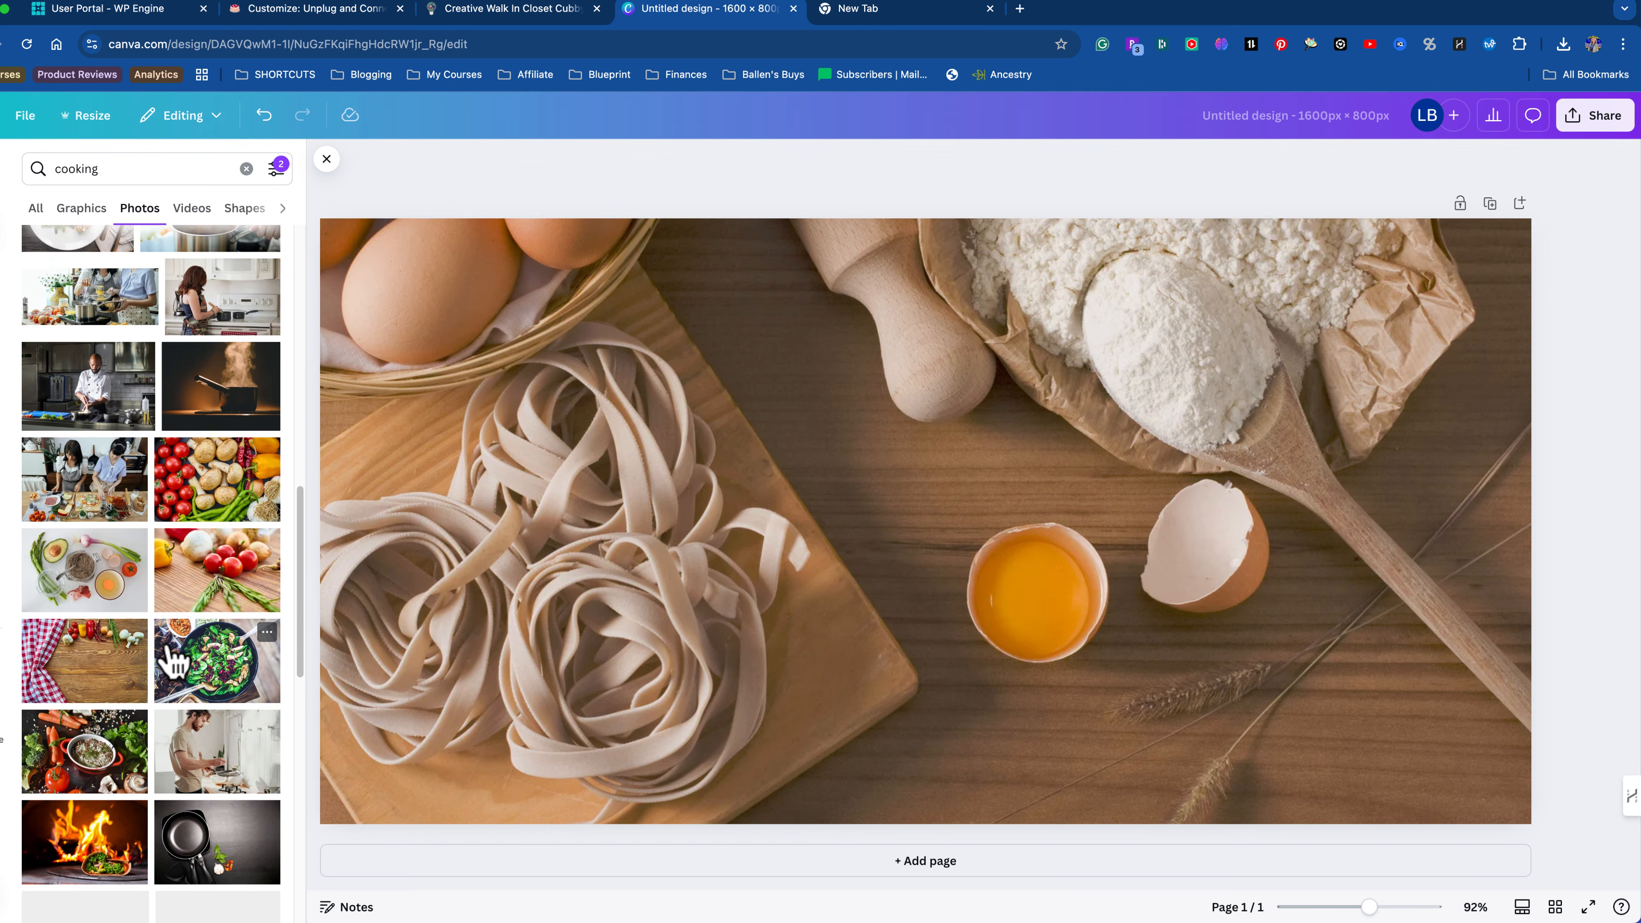
scroll(142, 662, down, 6)
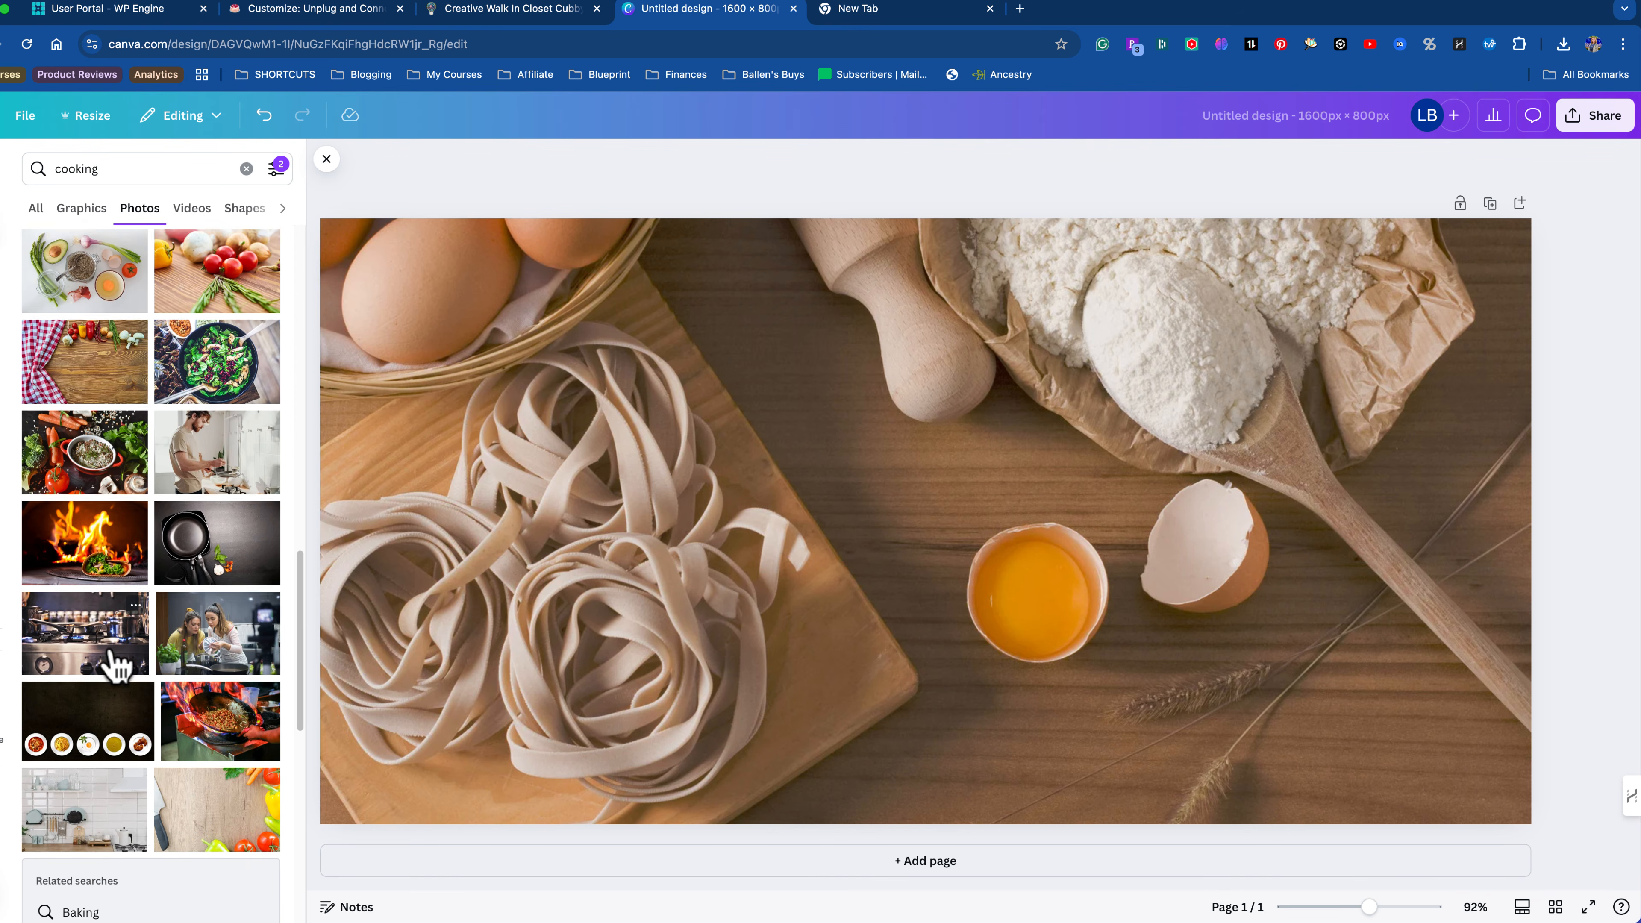
scroll(117, 663, down, 1)
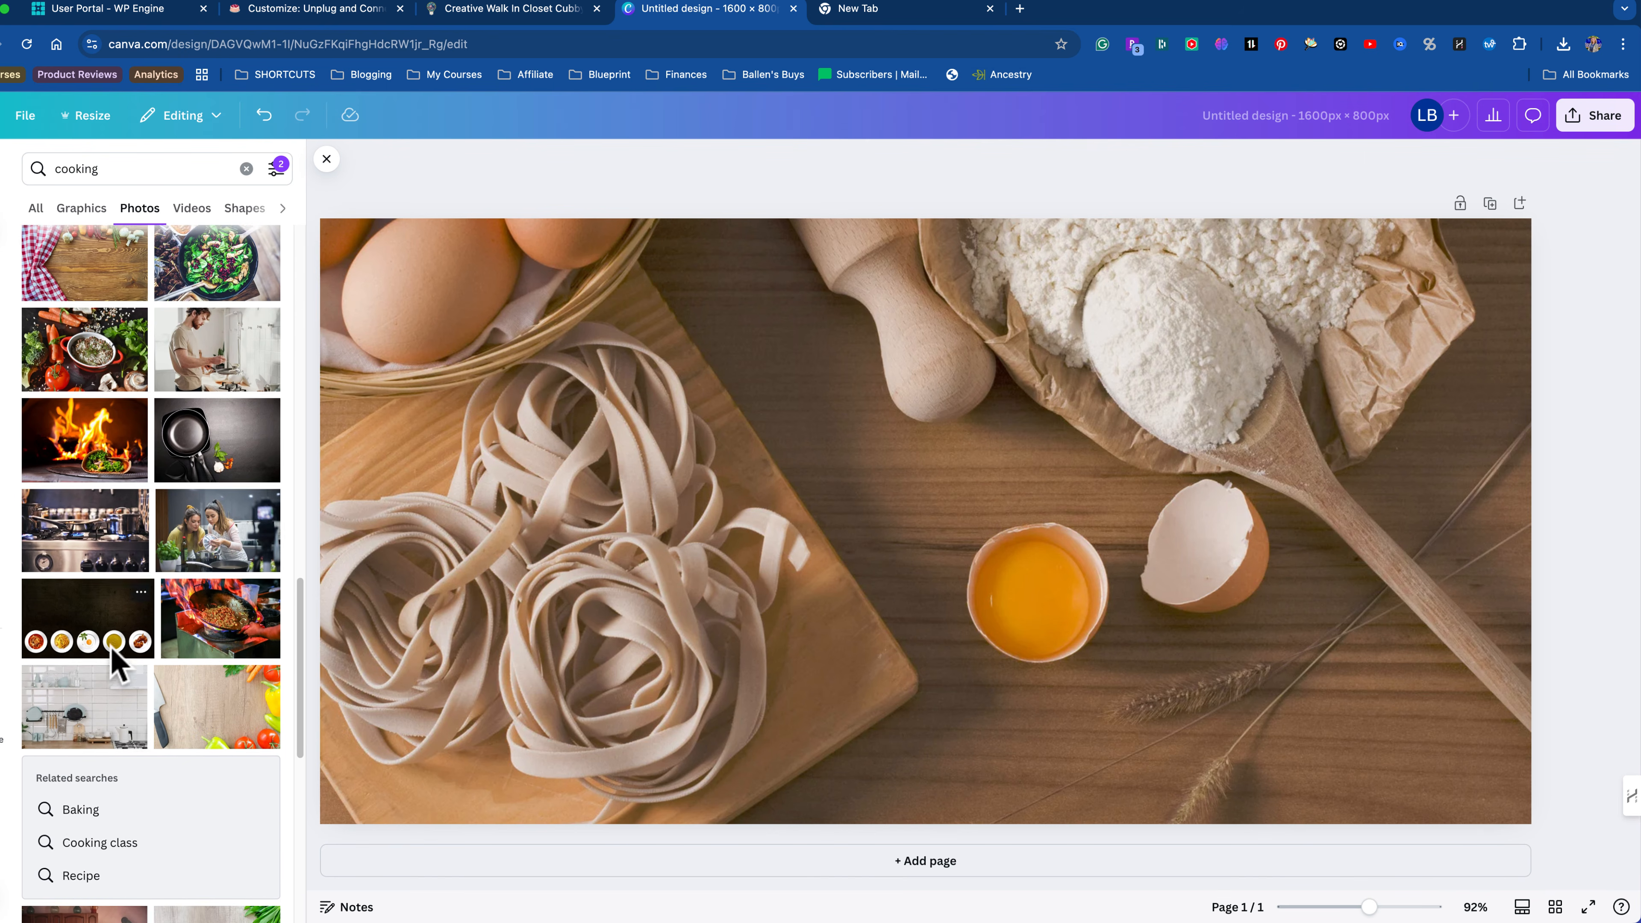
click(132, 170)
text(fancy d)
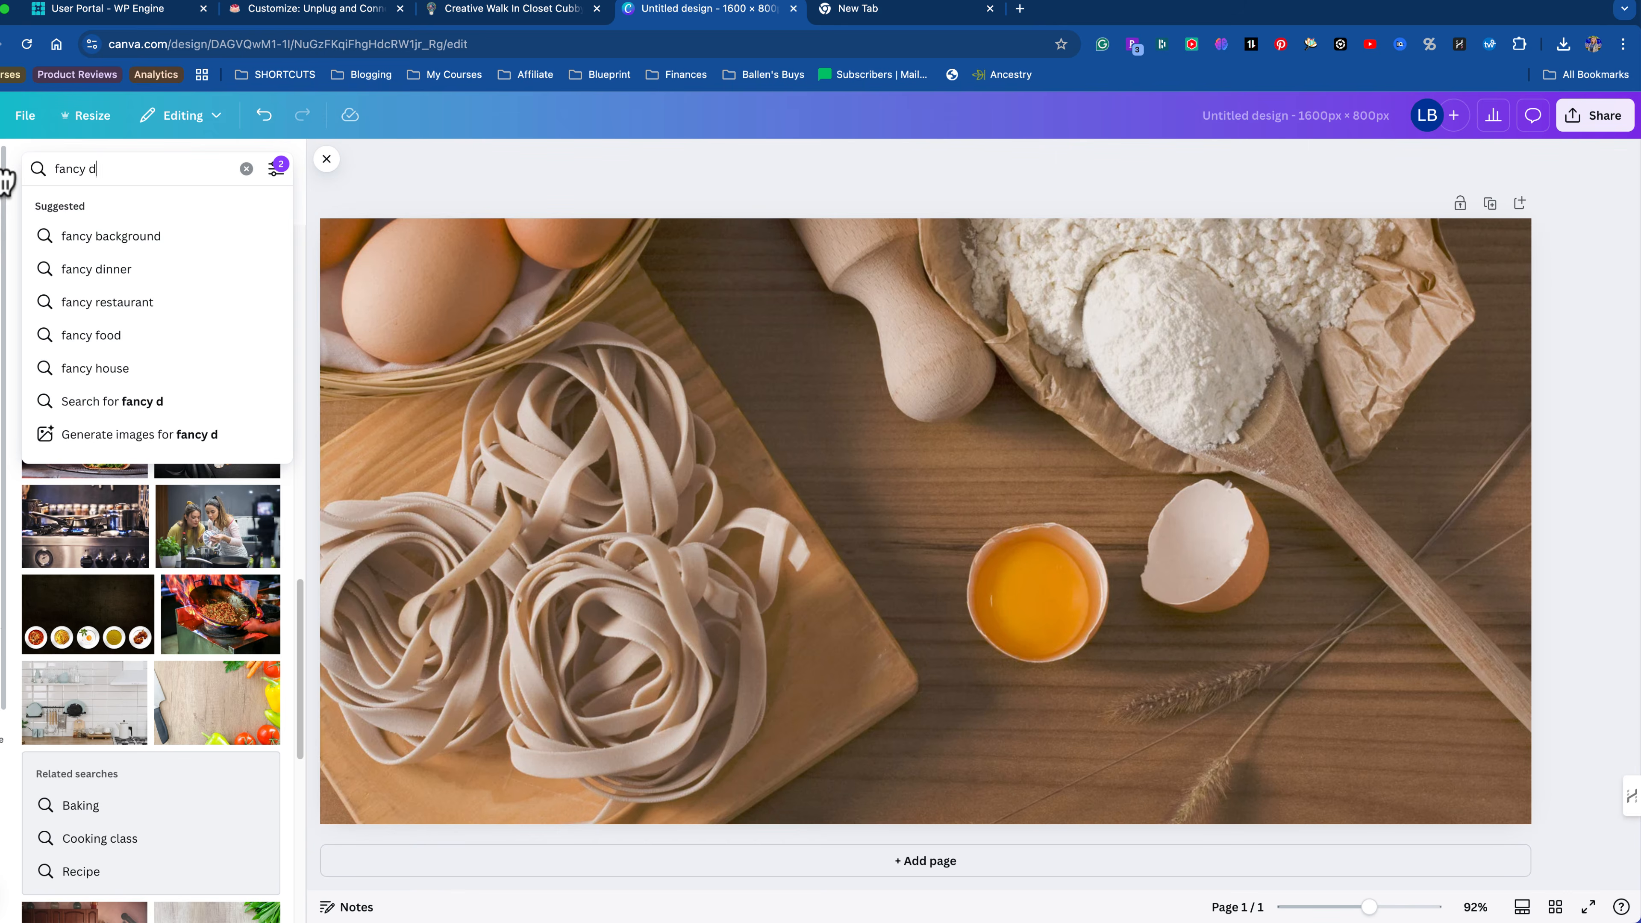
text(essert)
key(Return)
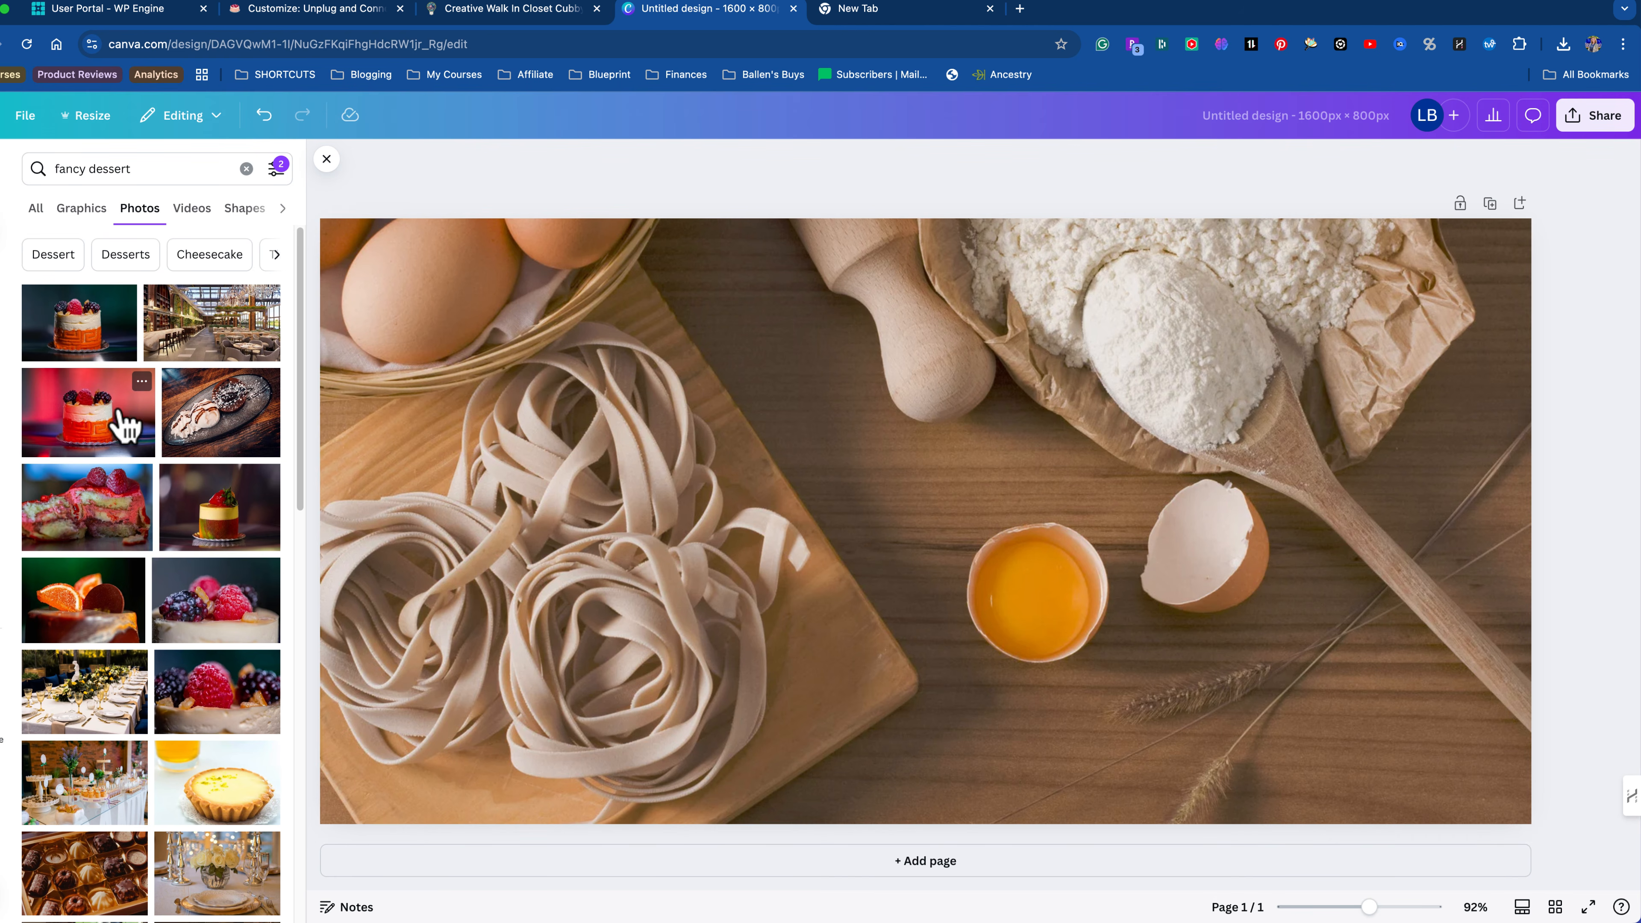
Step: Replace the pasta photo filling the page with the free photo of a raspberry-topped layered dessert on a green dish
scroll(100, 679, down, 7)
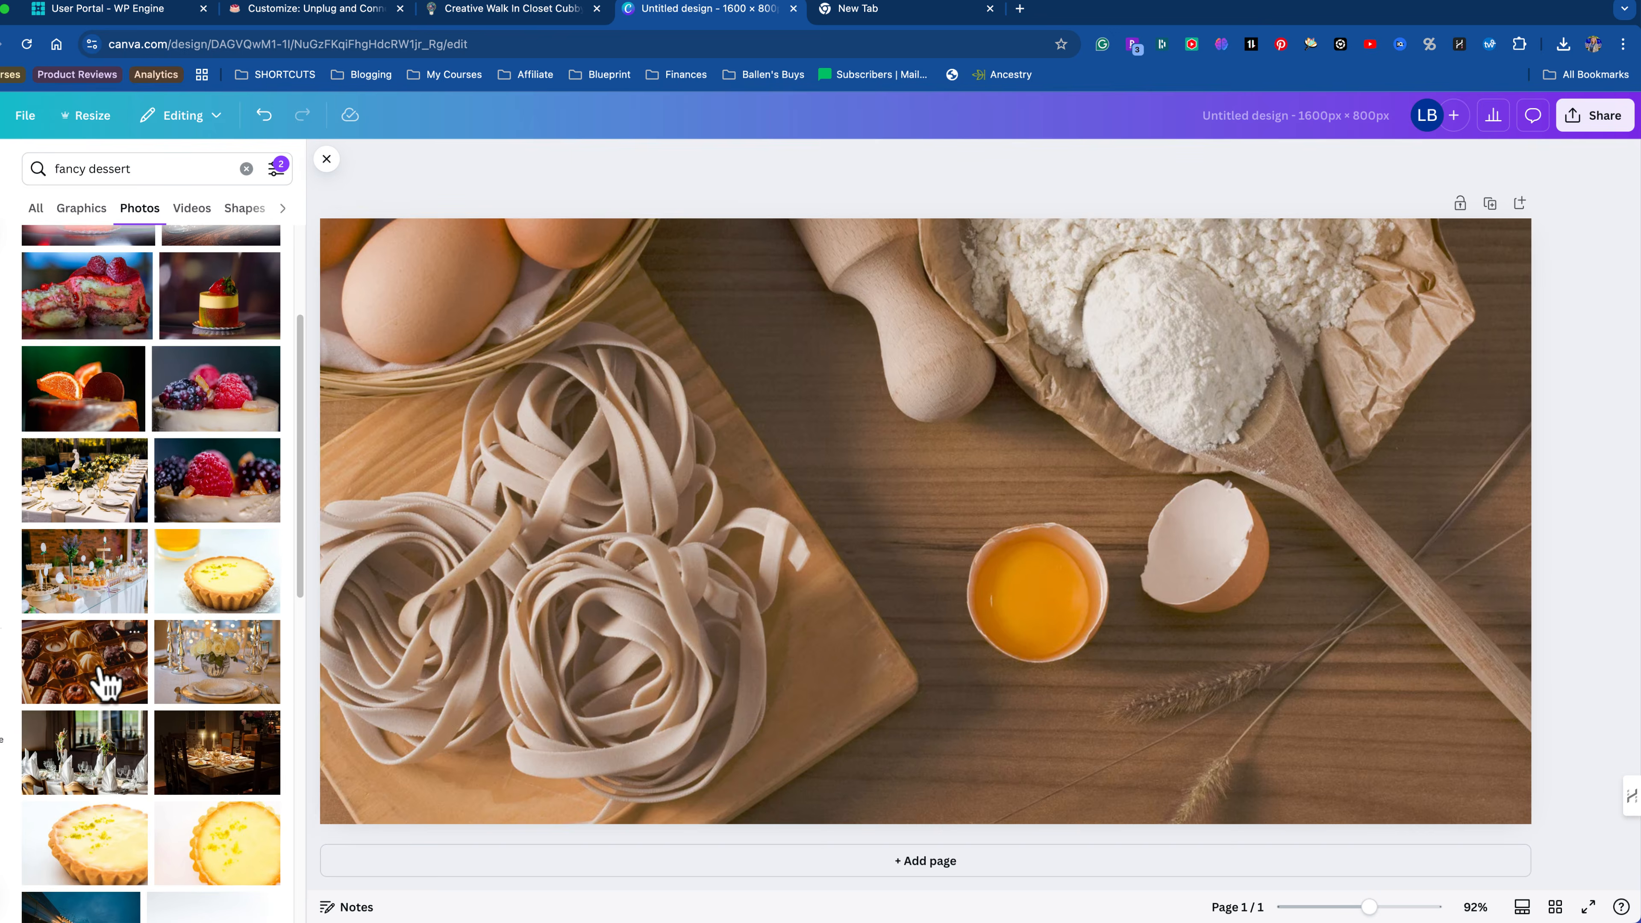
scroll(103, 682, down, 3)
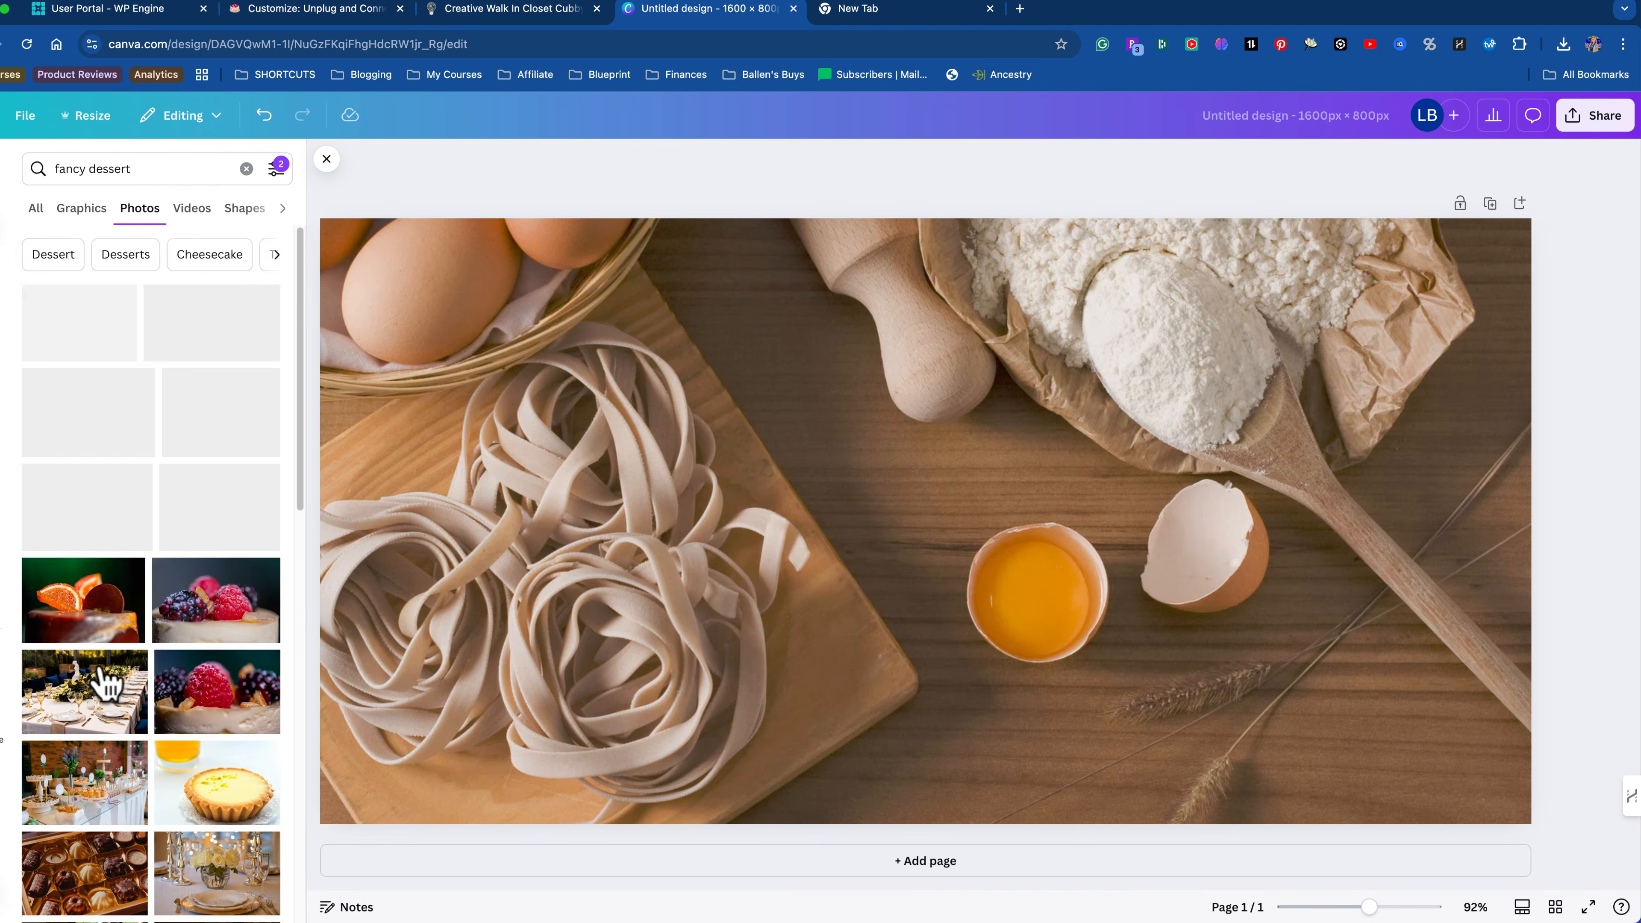
scroll(100, 685, down, 10)
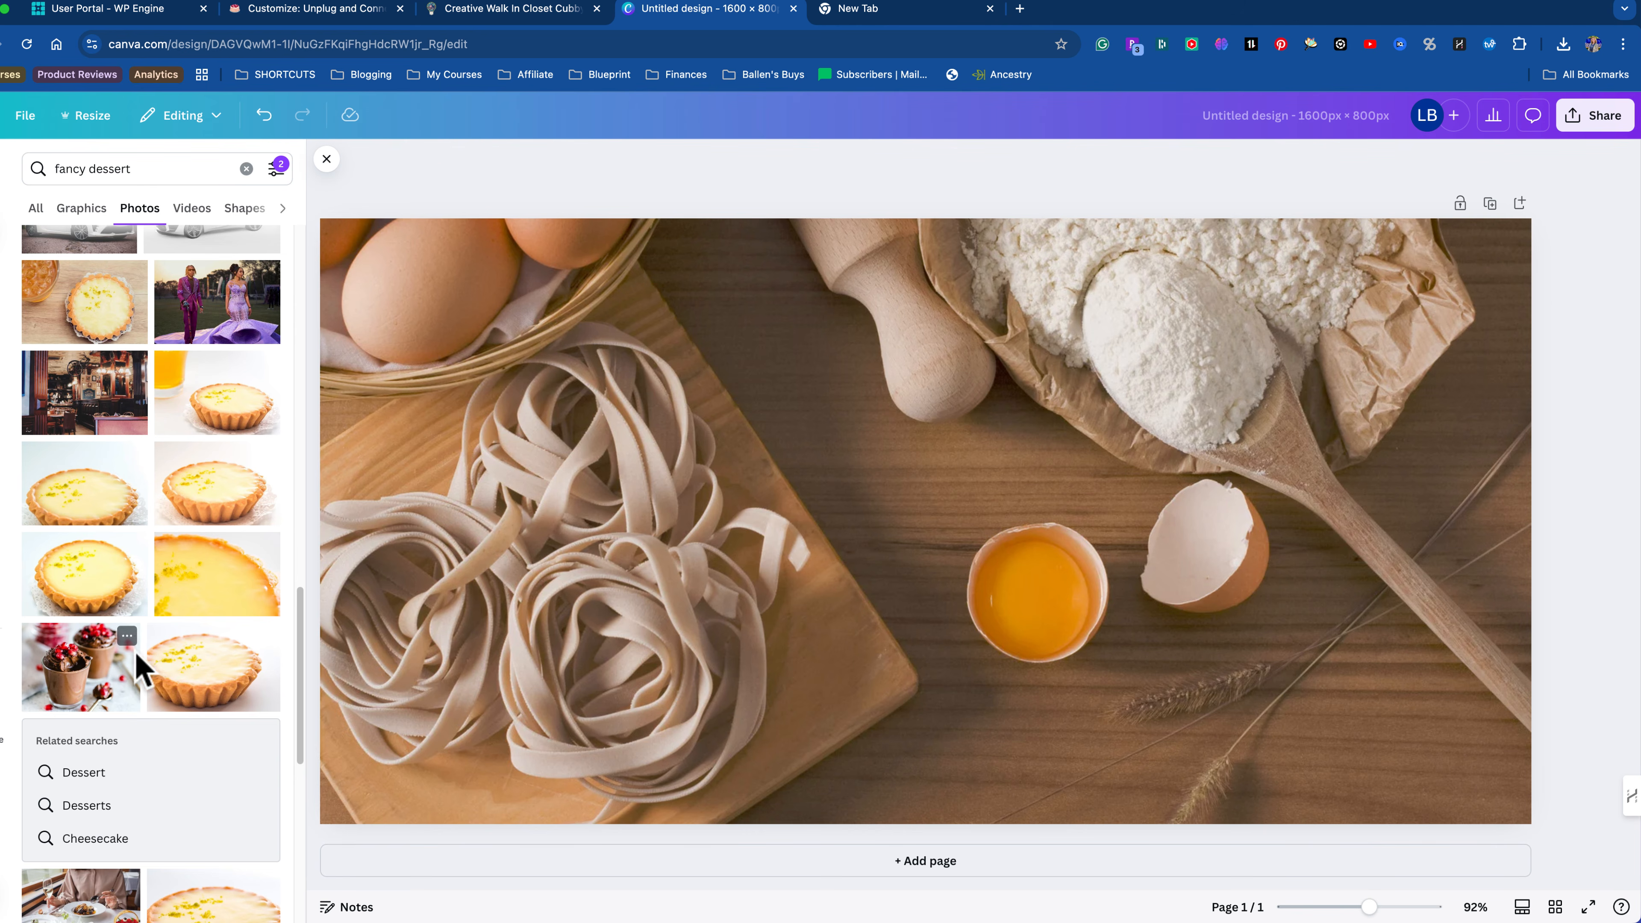
scroll(145, 662, down, 2)
scroll(117, 666, down, 2)
scroll(155, 688, down, 6)
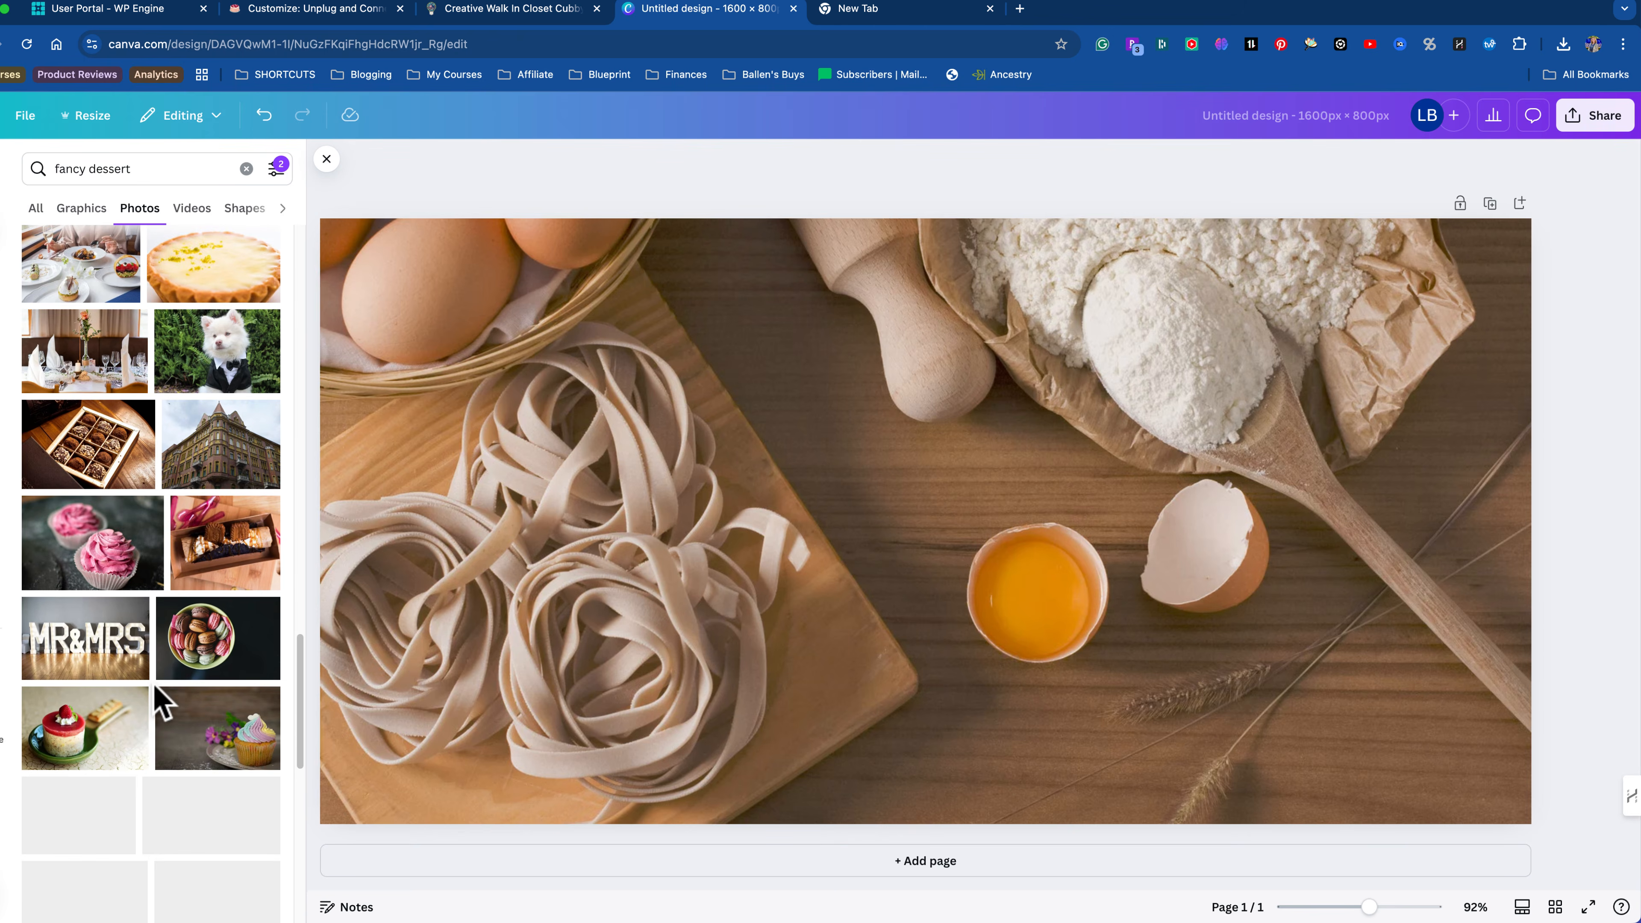
scroll(146, 677, down, 3)
drag(79, 585, 366, 506)
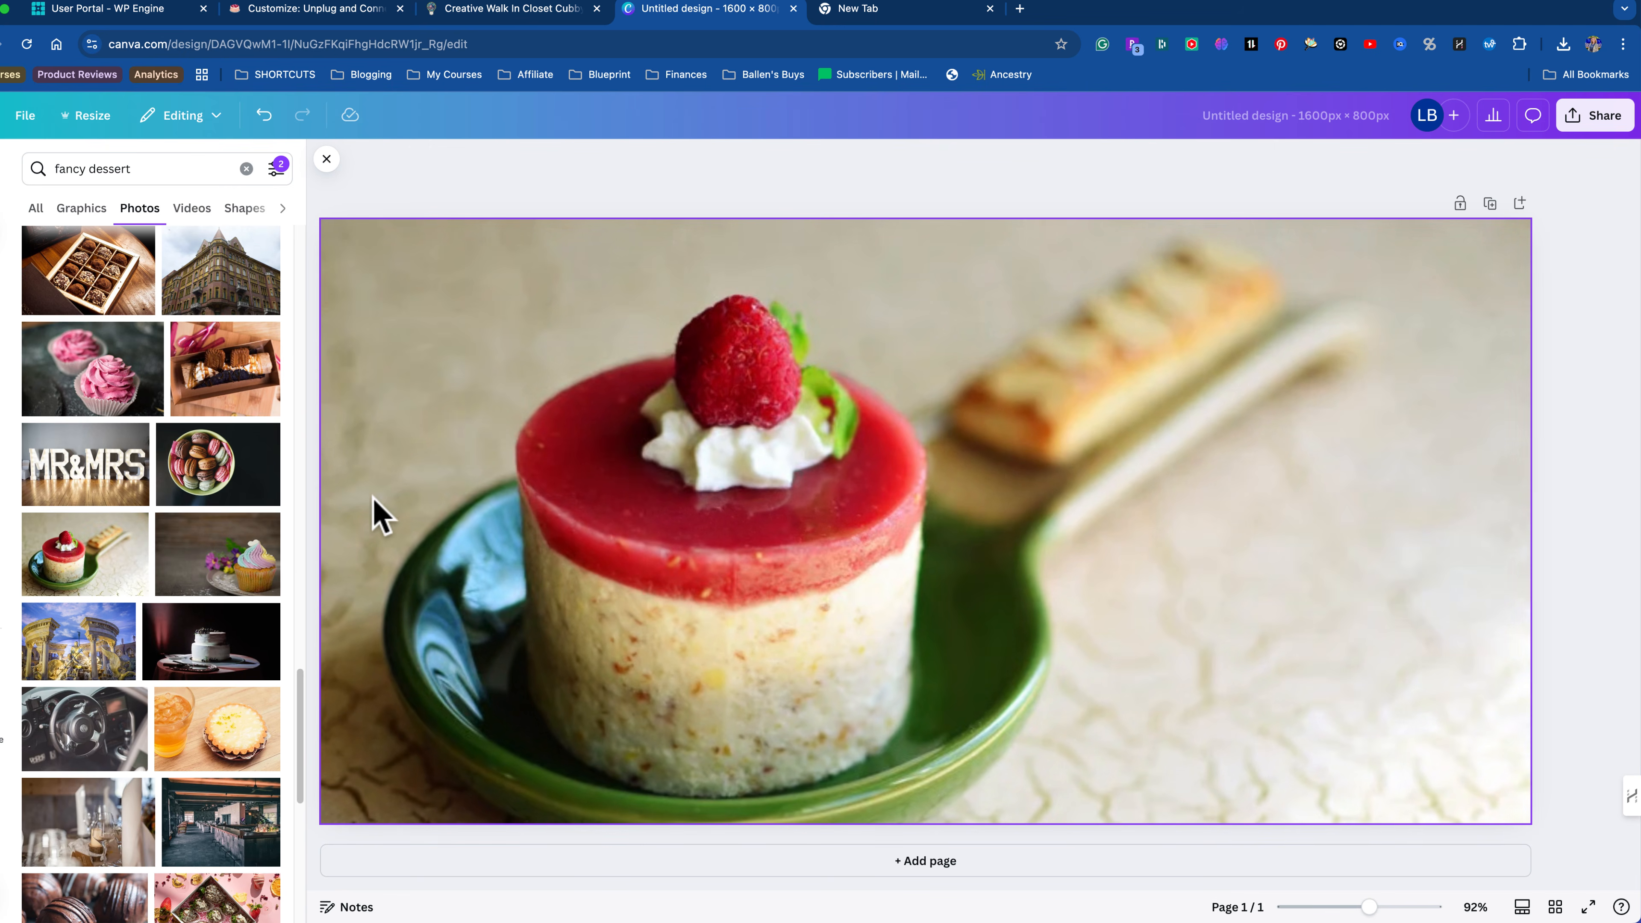
Step: Reposition the dessert photo within its crop frame by shifting it slightly upward
double_click(861, 575)
drag(861, 575, 860, 523)
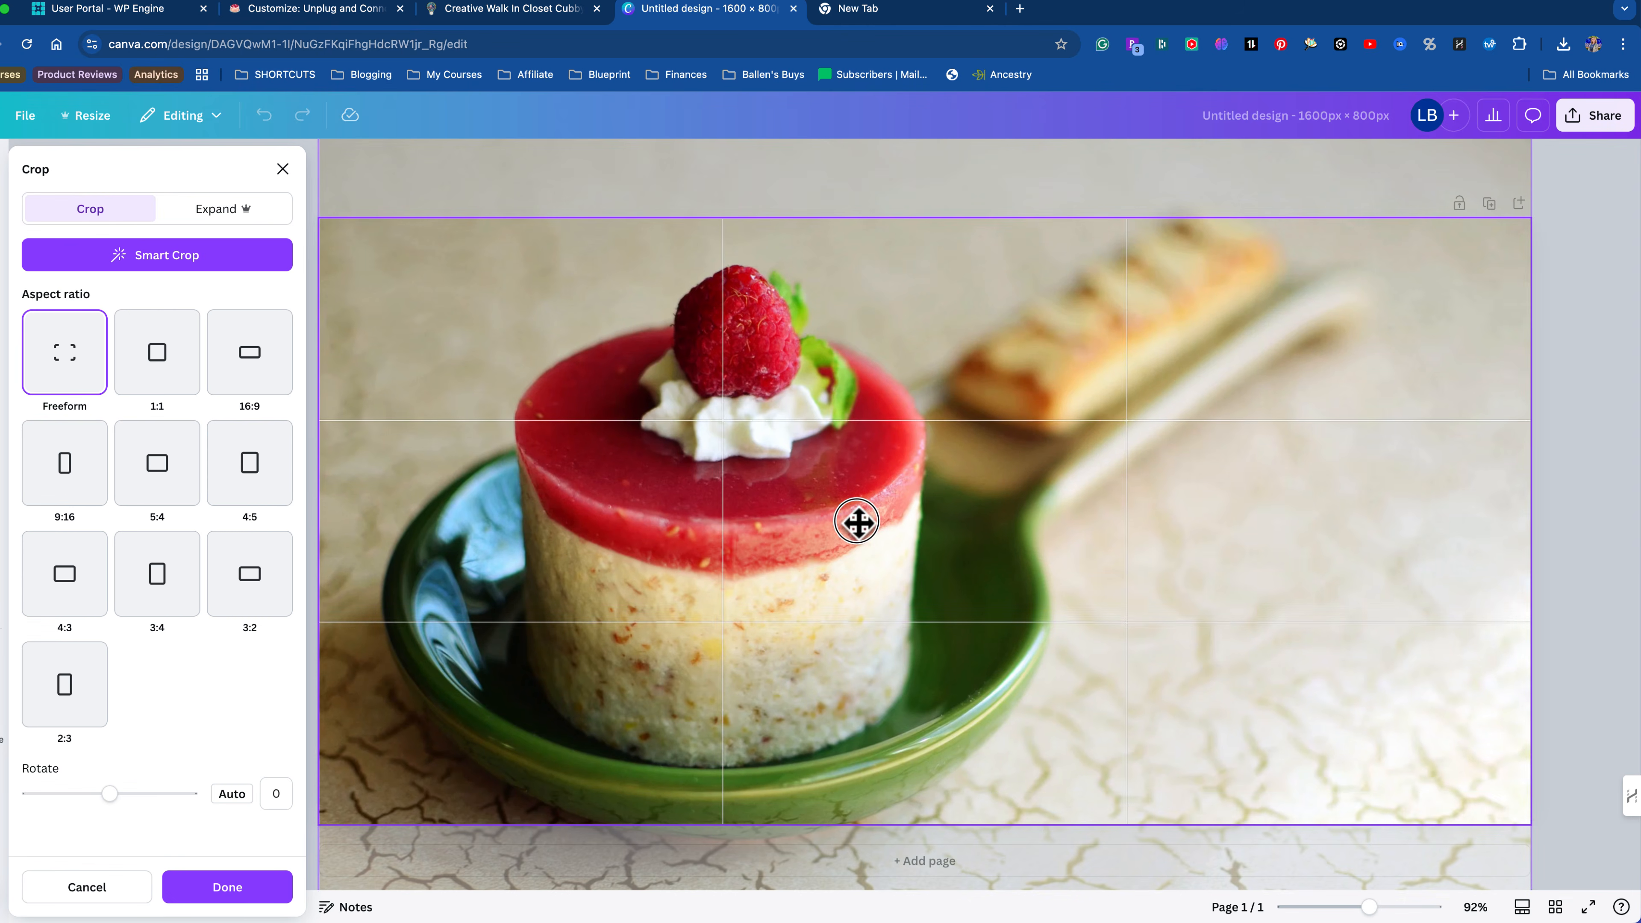
click(1611, 553)
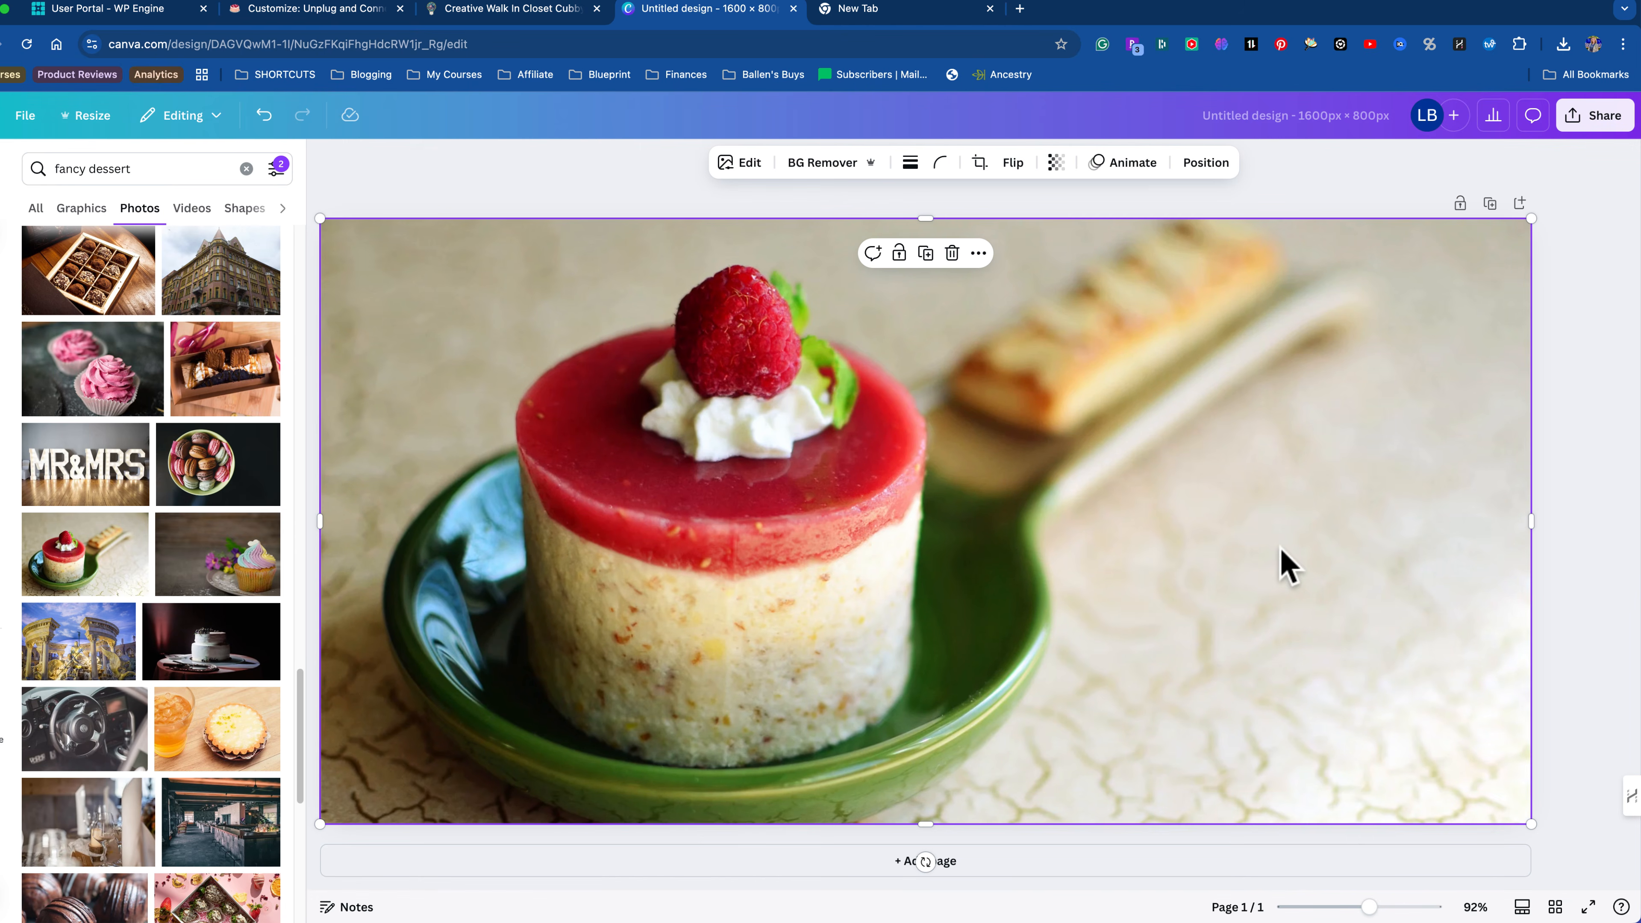
Step: Download the design as a PNG at 1,600 × 800 px and save it as Untitled design in the Images folder
click(1593, 117)
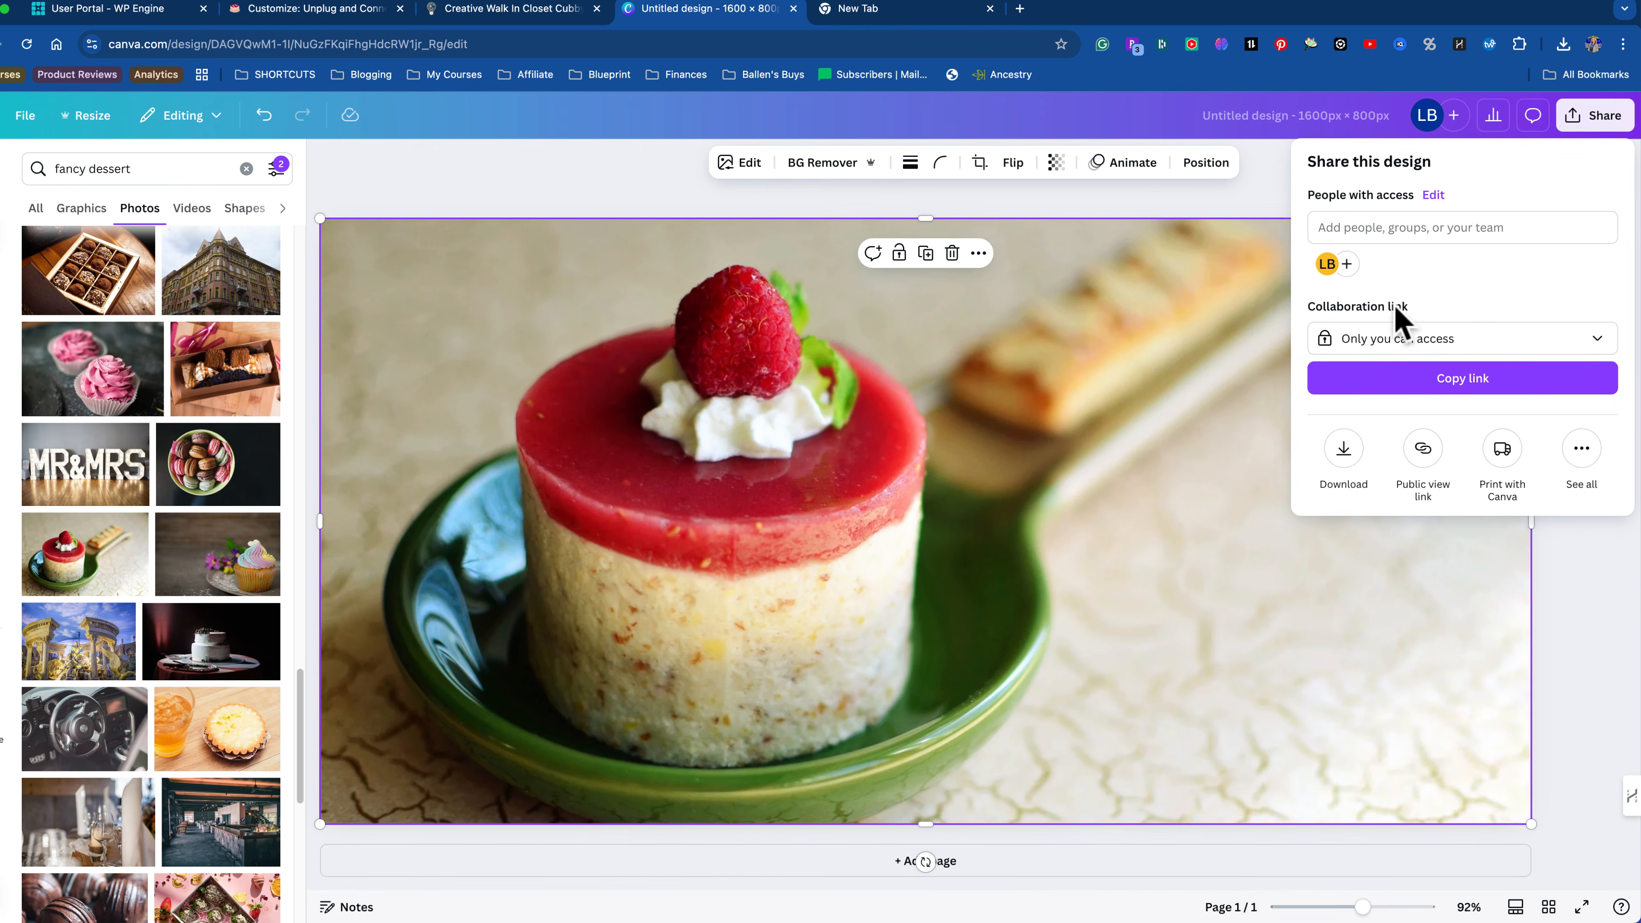
click(1342, 460)
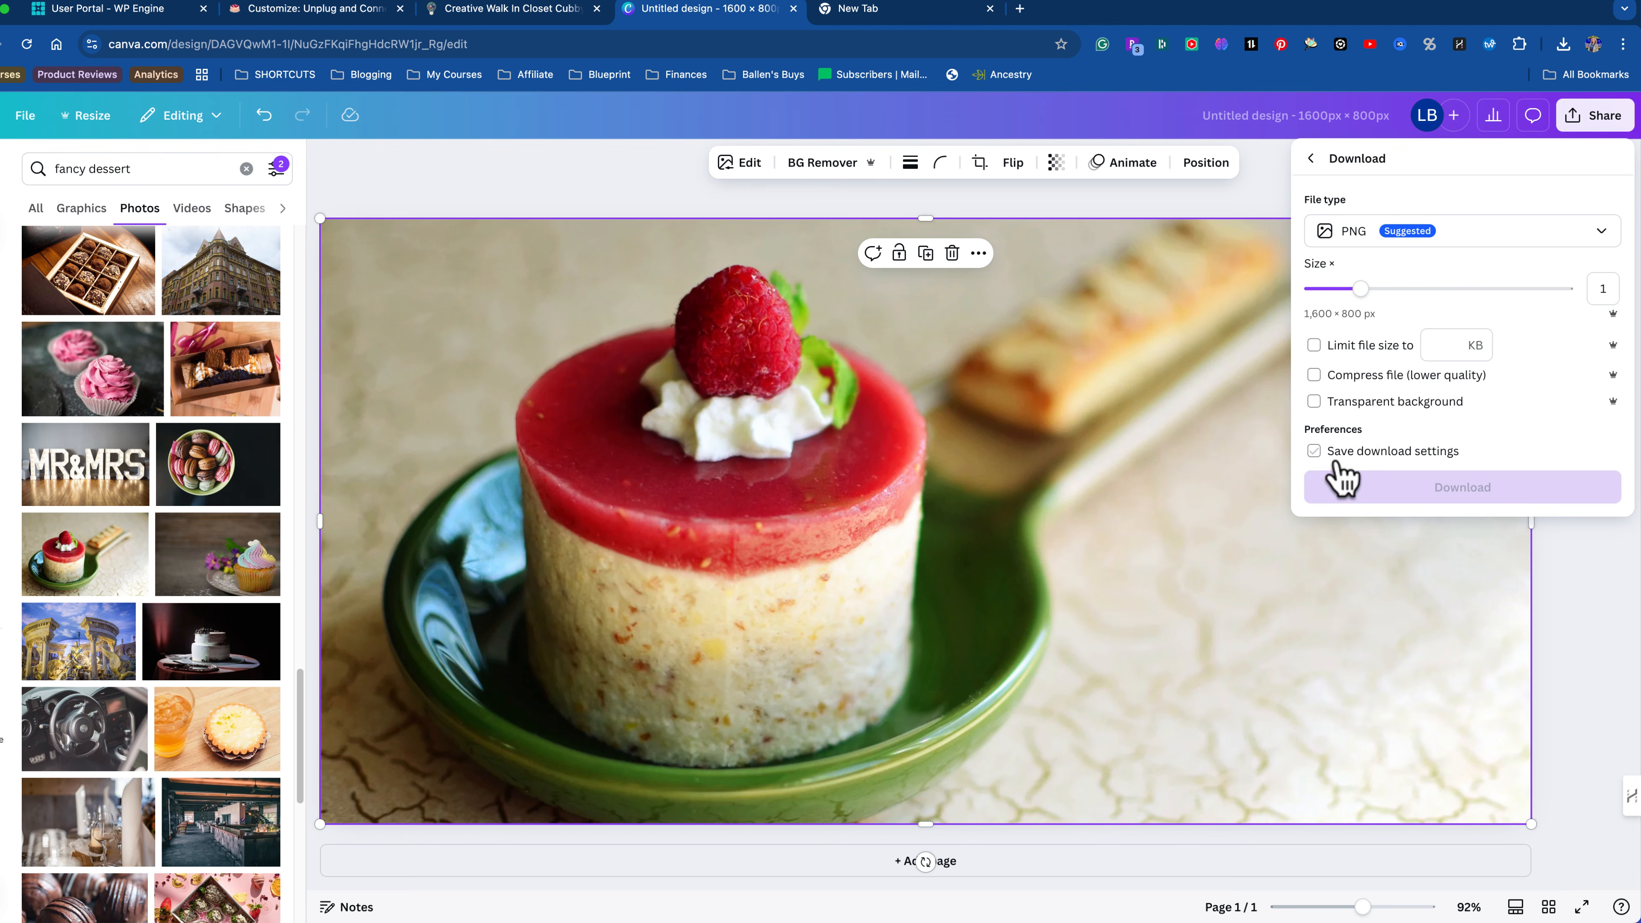
click(1422, 498)
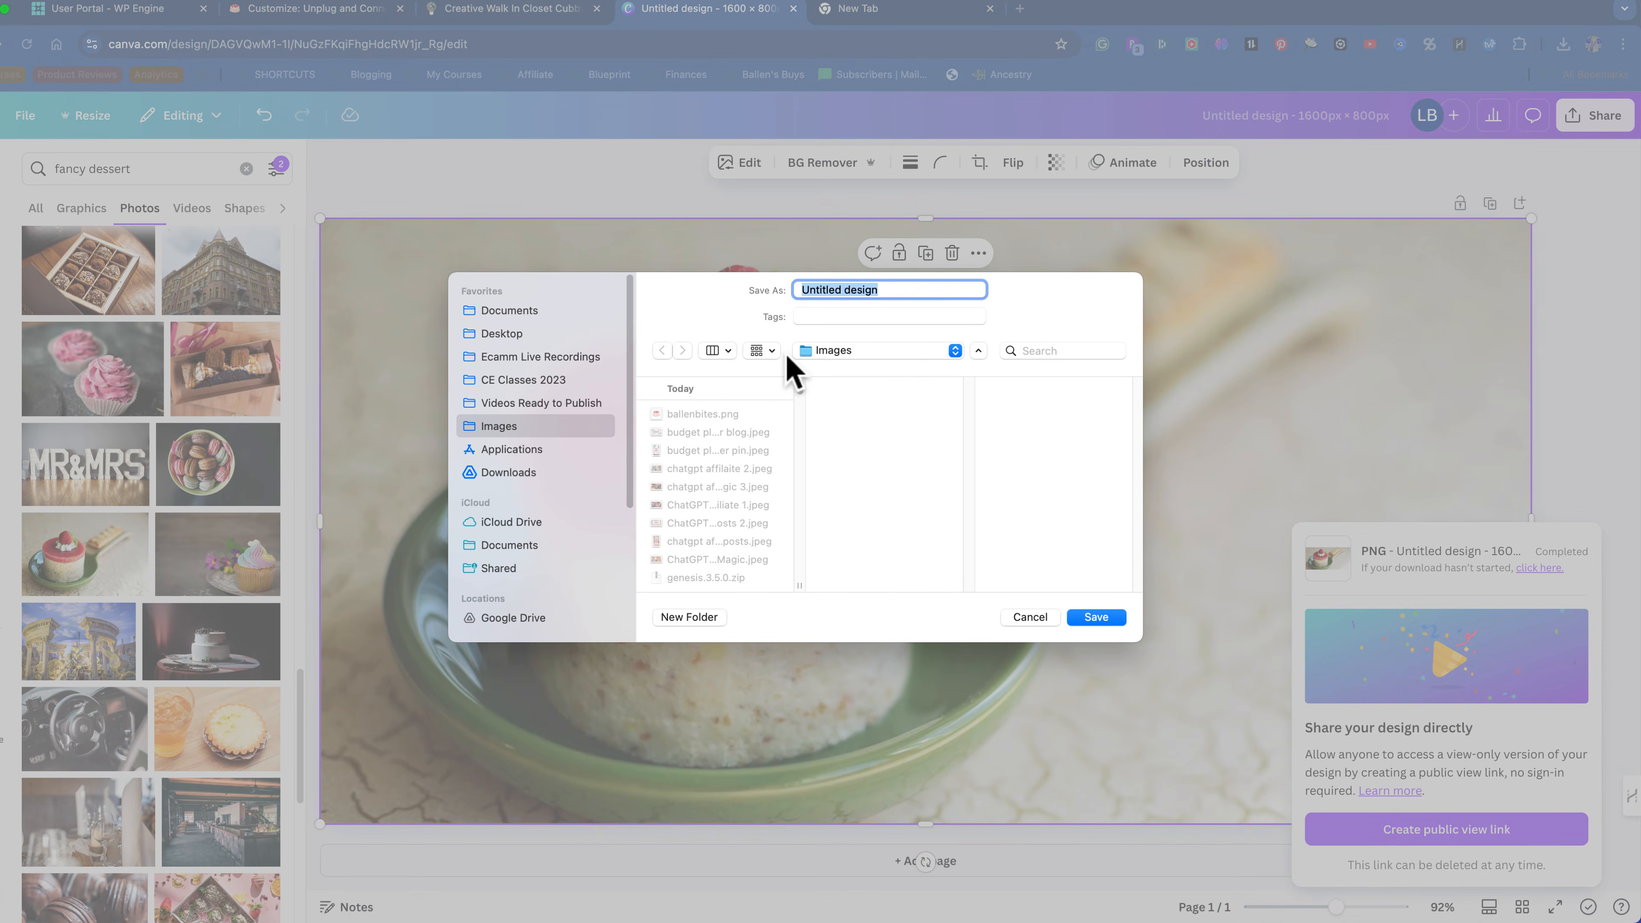
click(1092, 615)
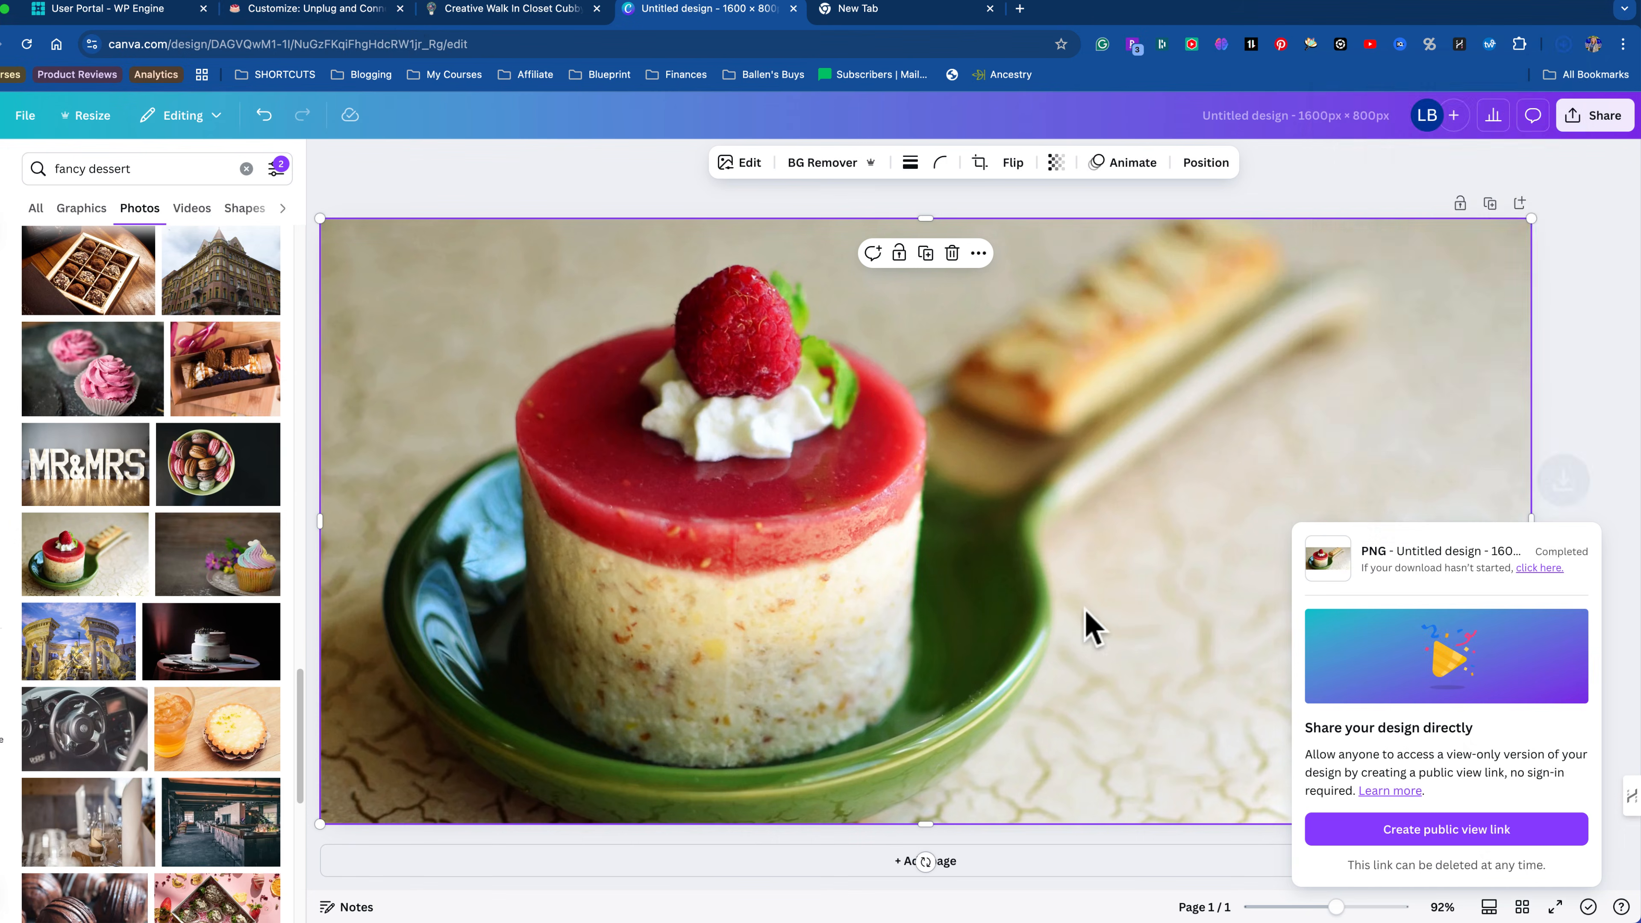
Step: Switch to the WordPress Customizer for Ballen Bites and start adding a new header background image
click(460, 14)
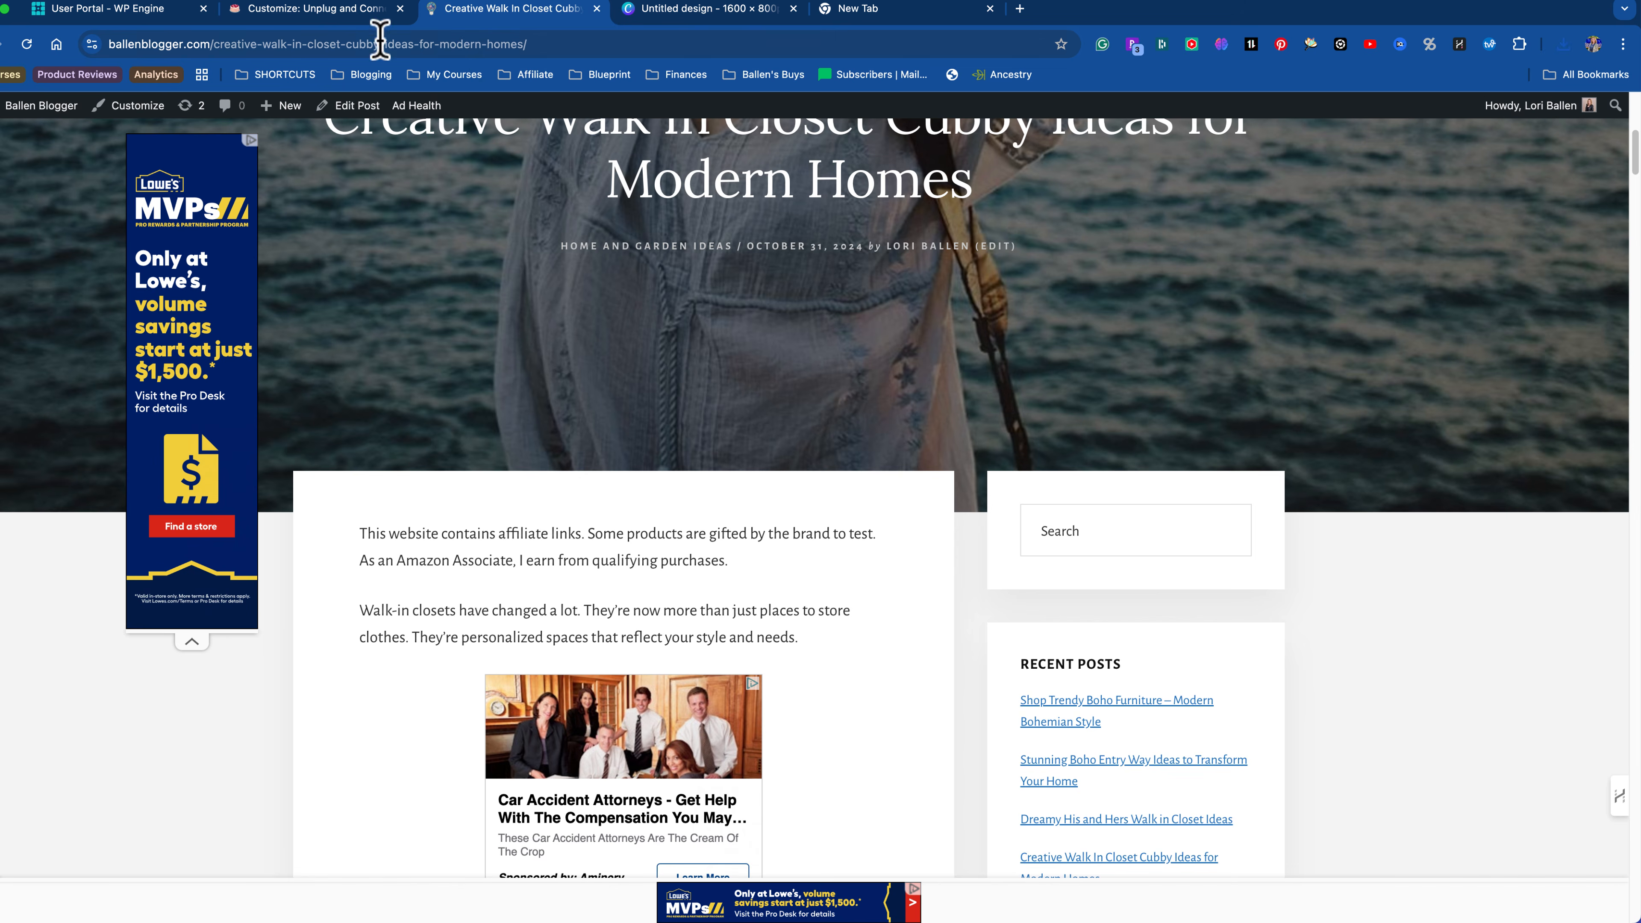
click(316, 9)
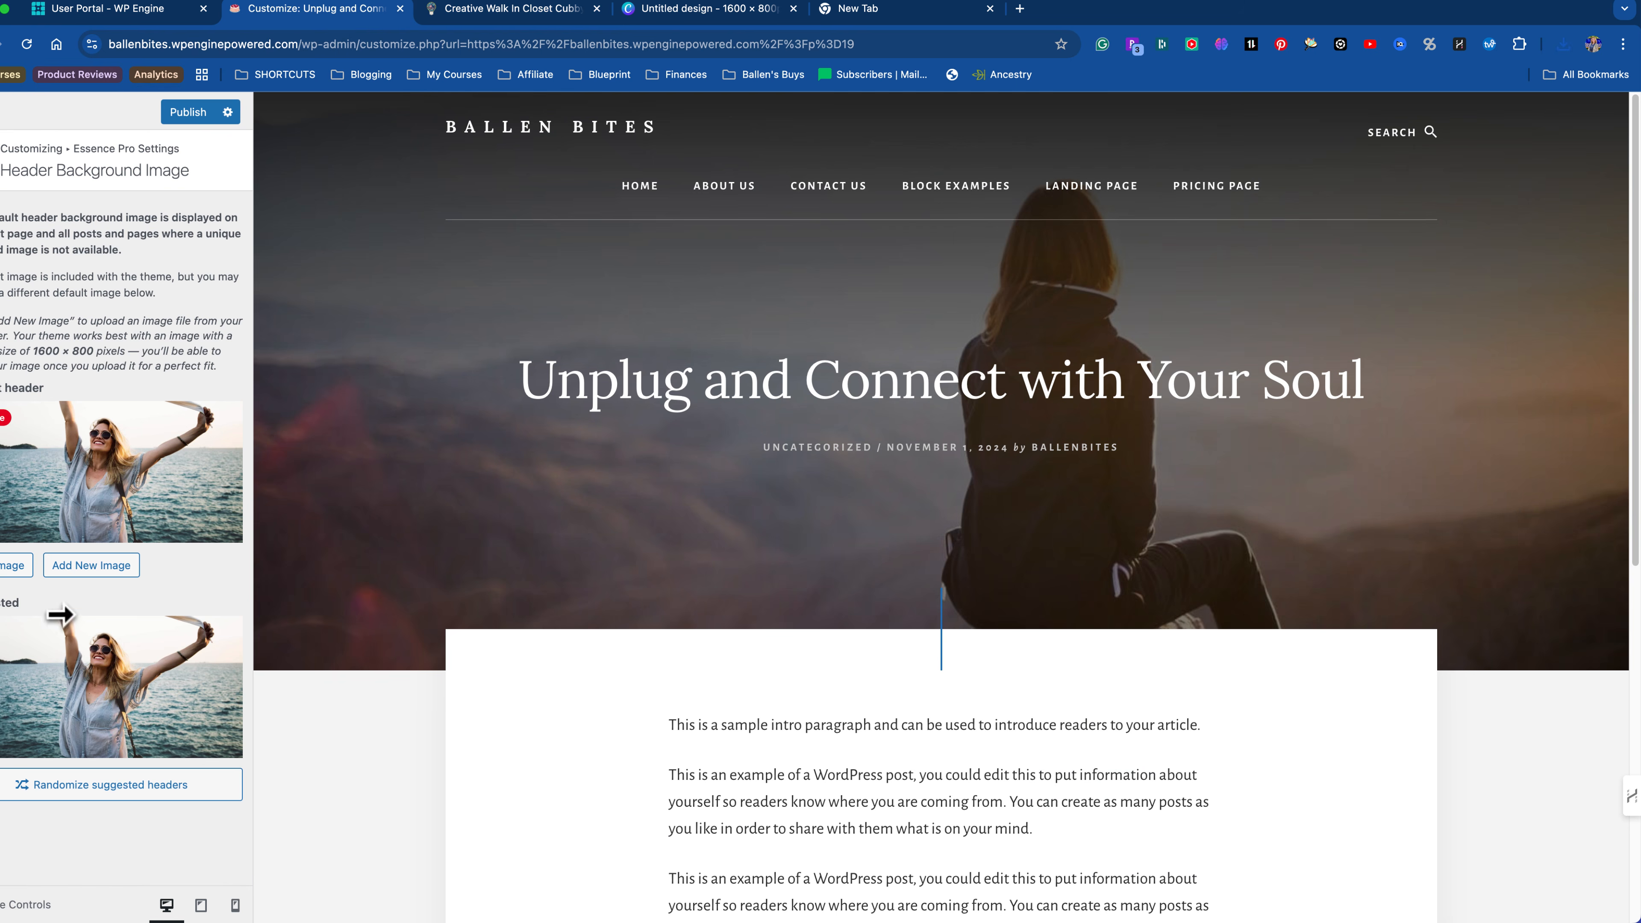
click(91, 565)
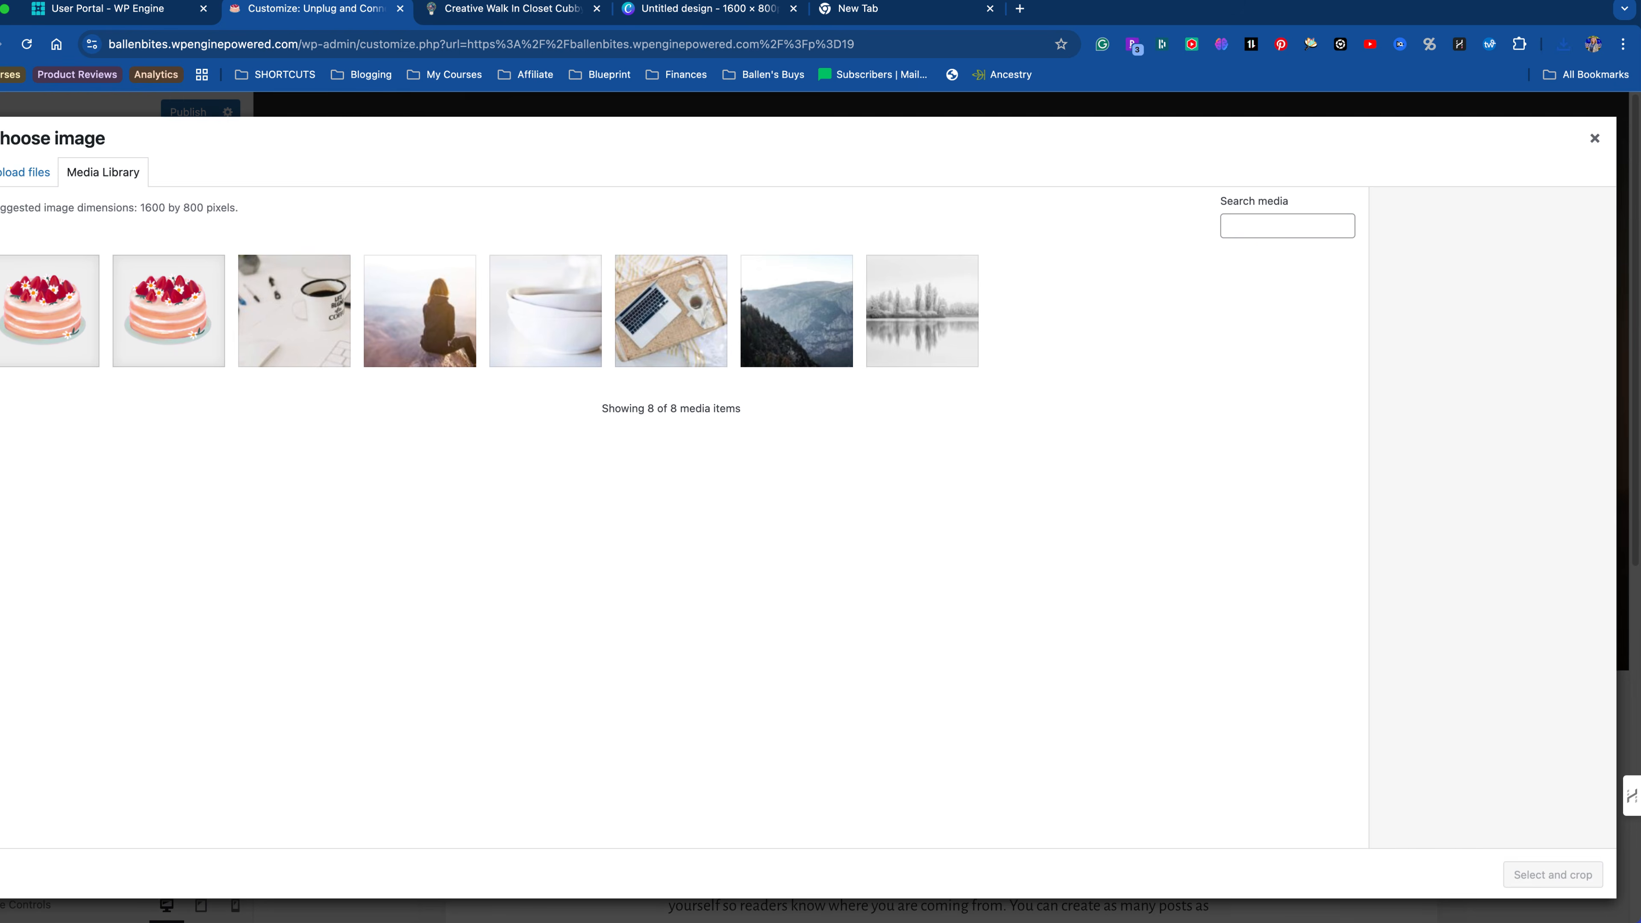
Step: Upload ballen bites.png from the Images folder to the media library and close the image chooser without selecting it for the header
click(24, 173)
click(819, 478)
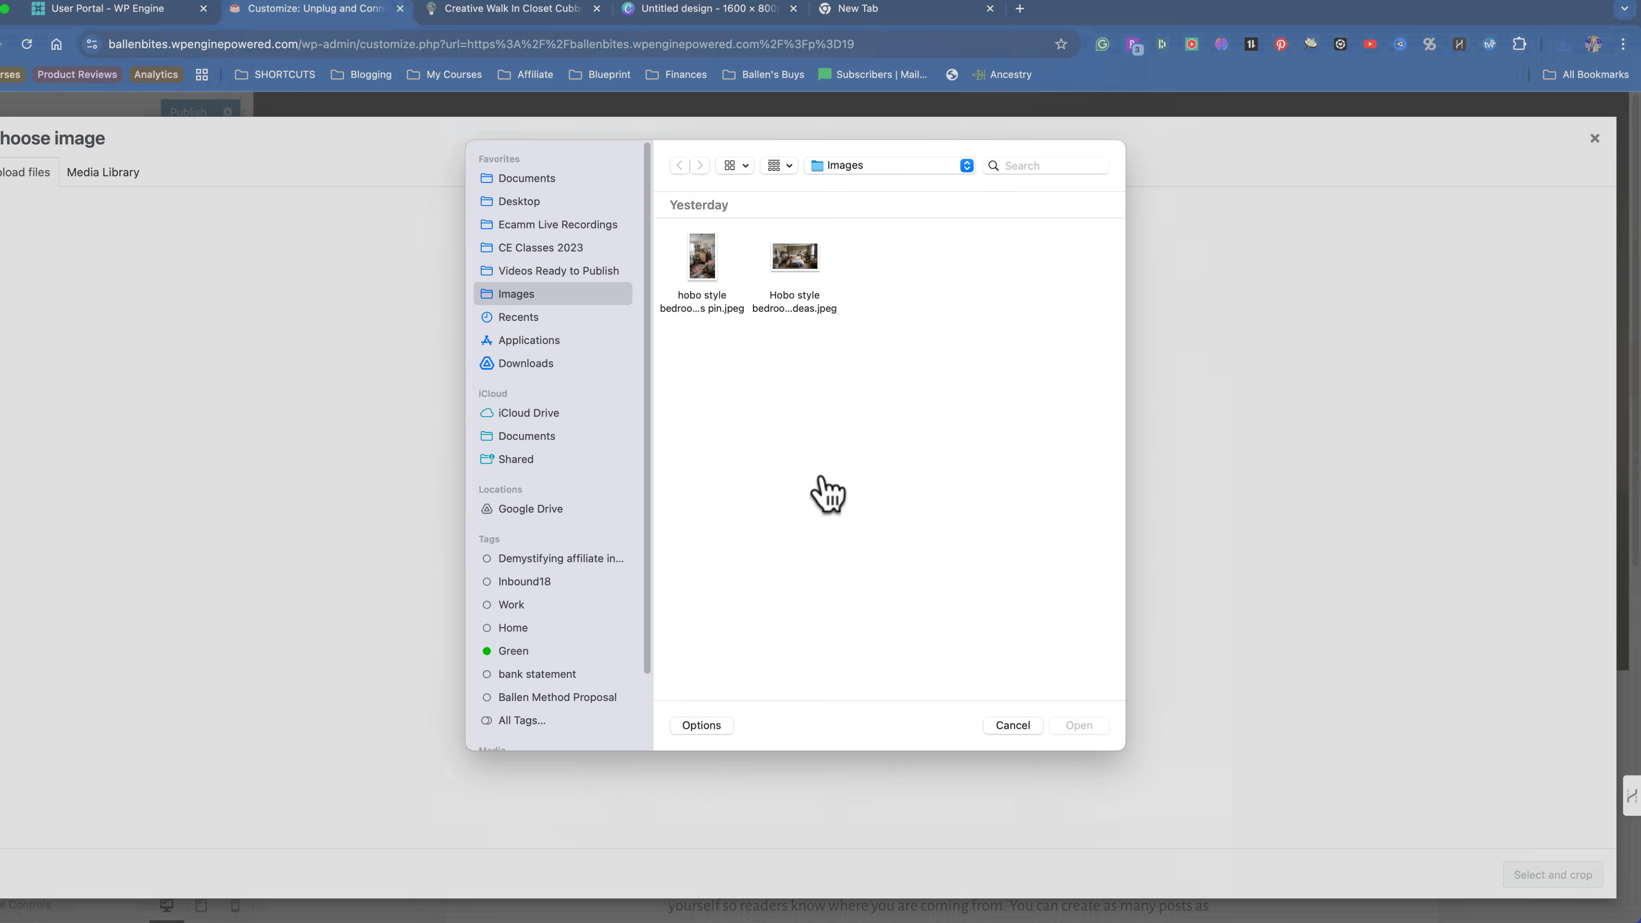
click(717, 276)
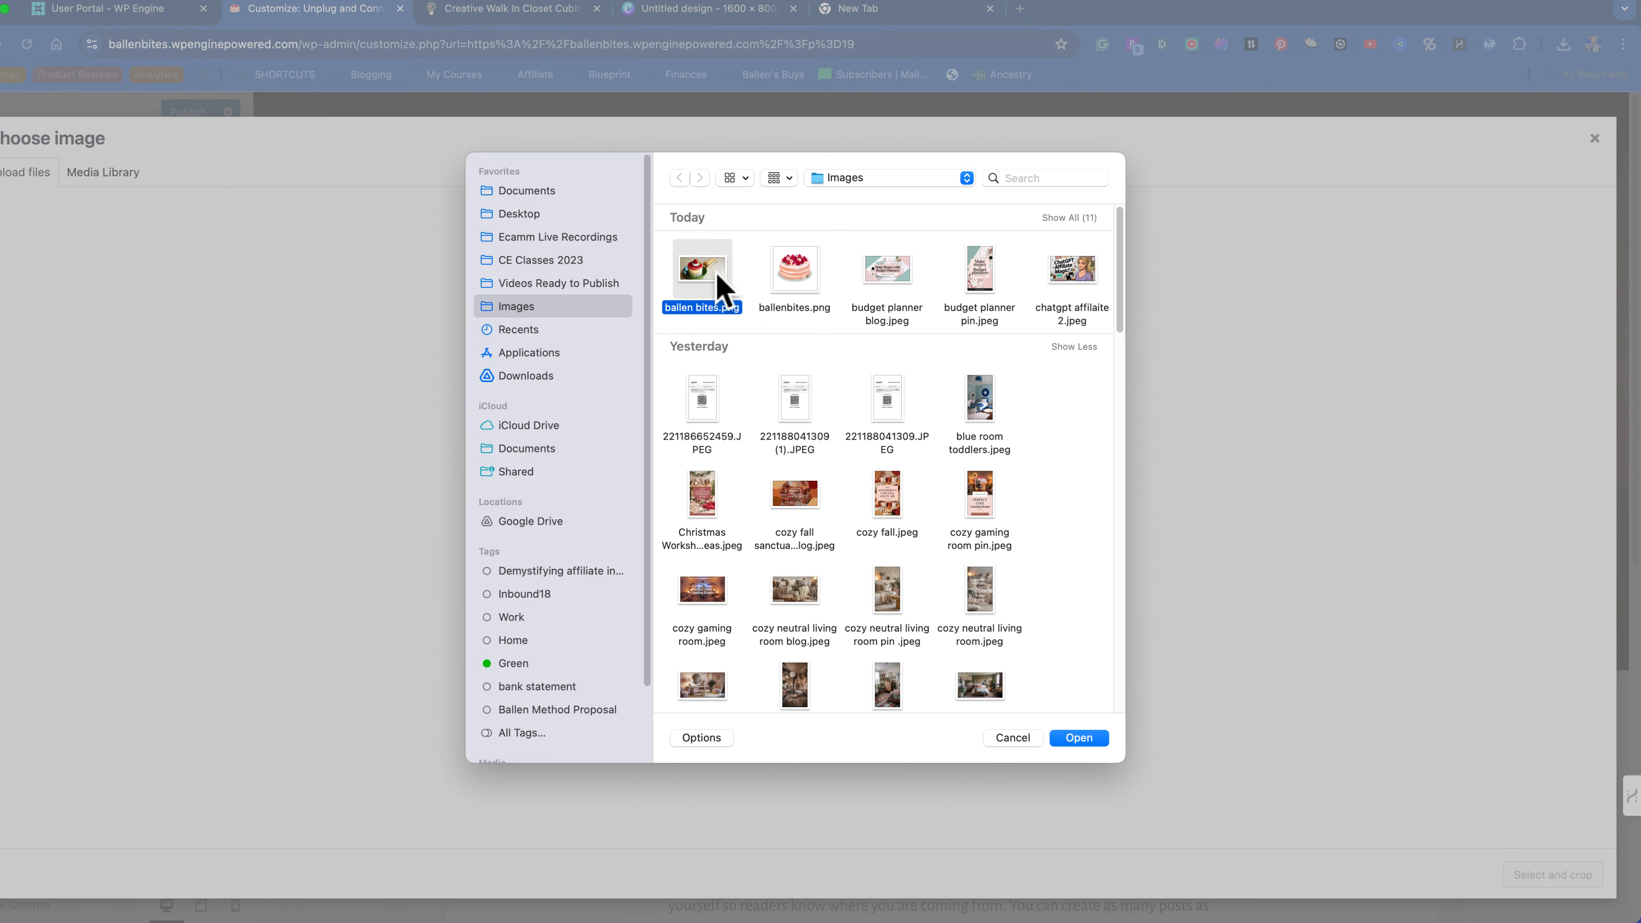
click(1069, 740)
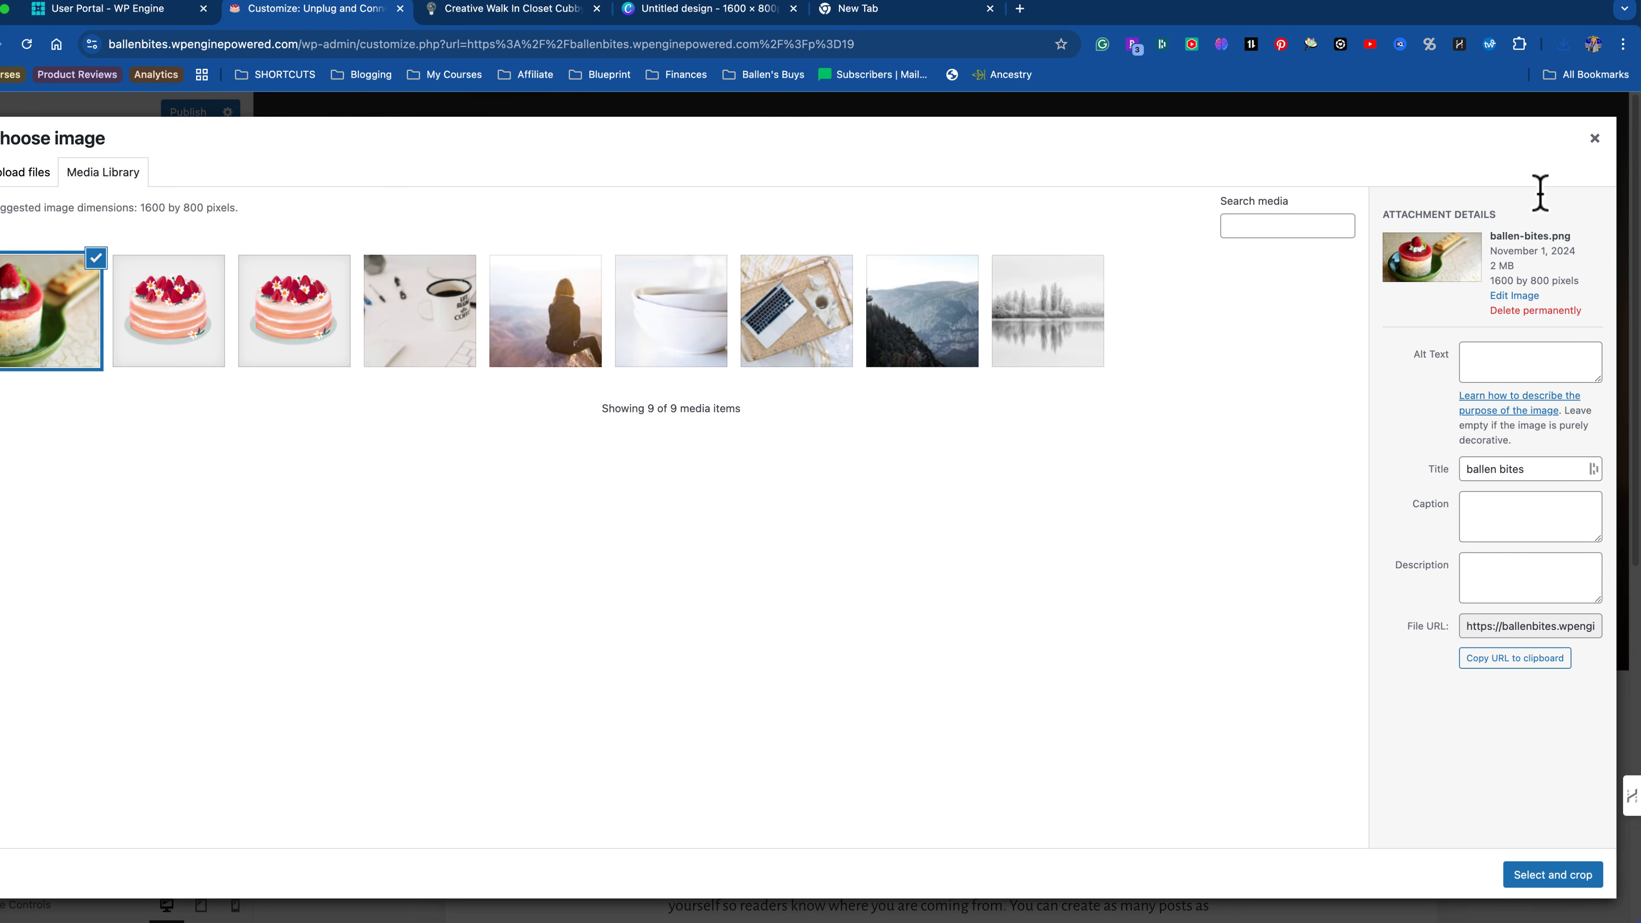
click(1594, 140)
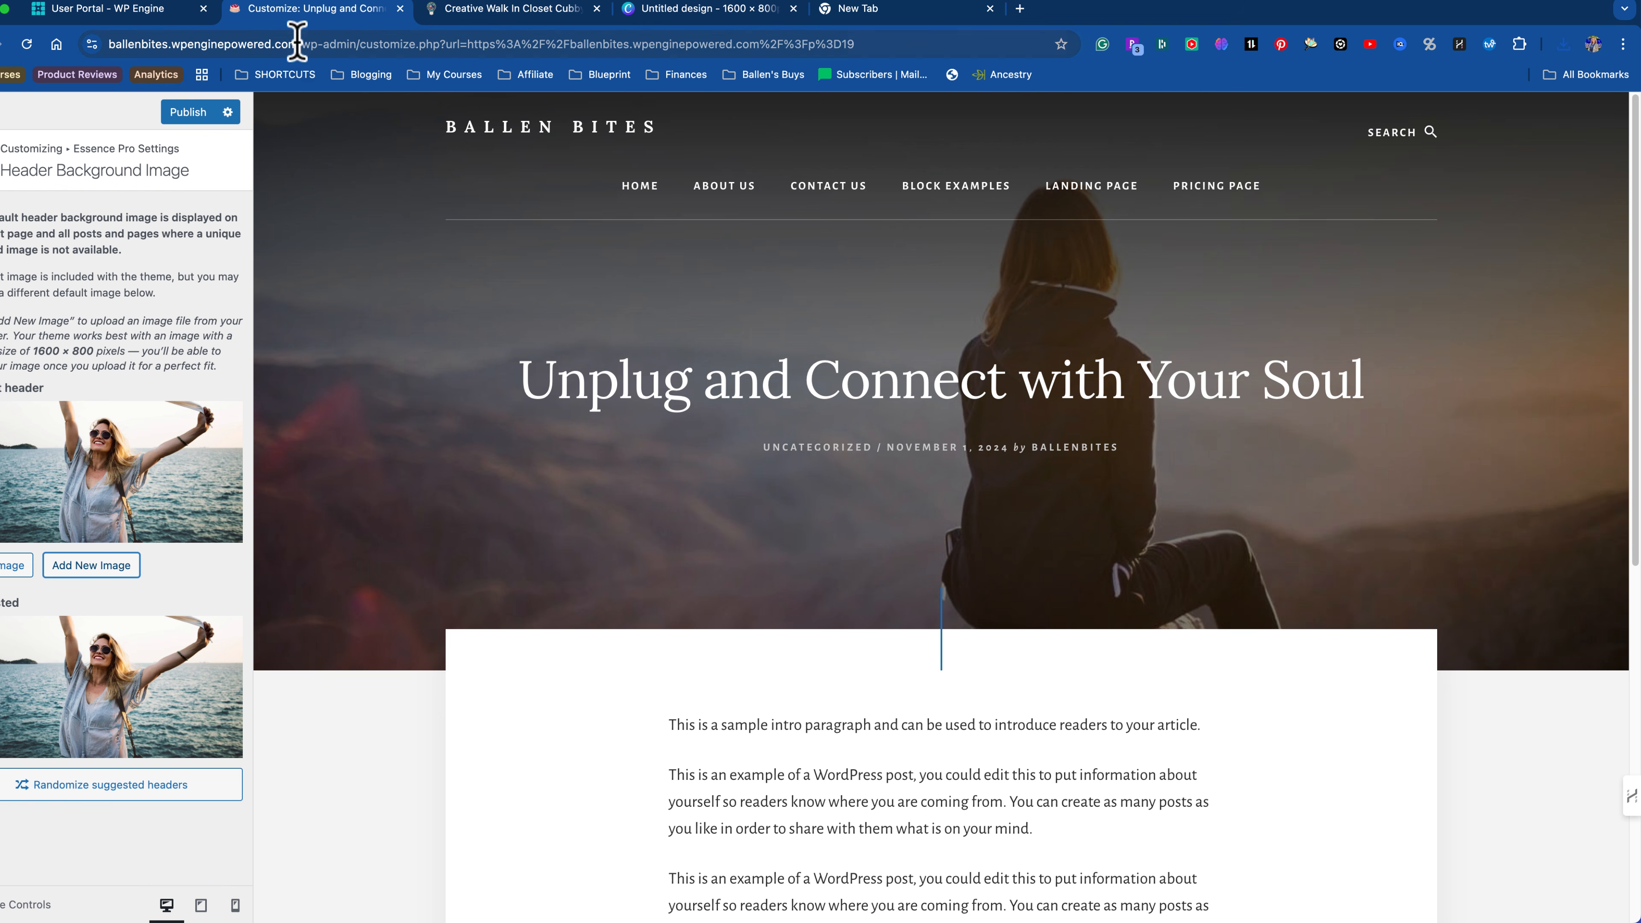
Step: Switch to the Canva dessert design and download it as a PNG with file compression on and no file size limit
click(487, 9)
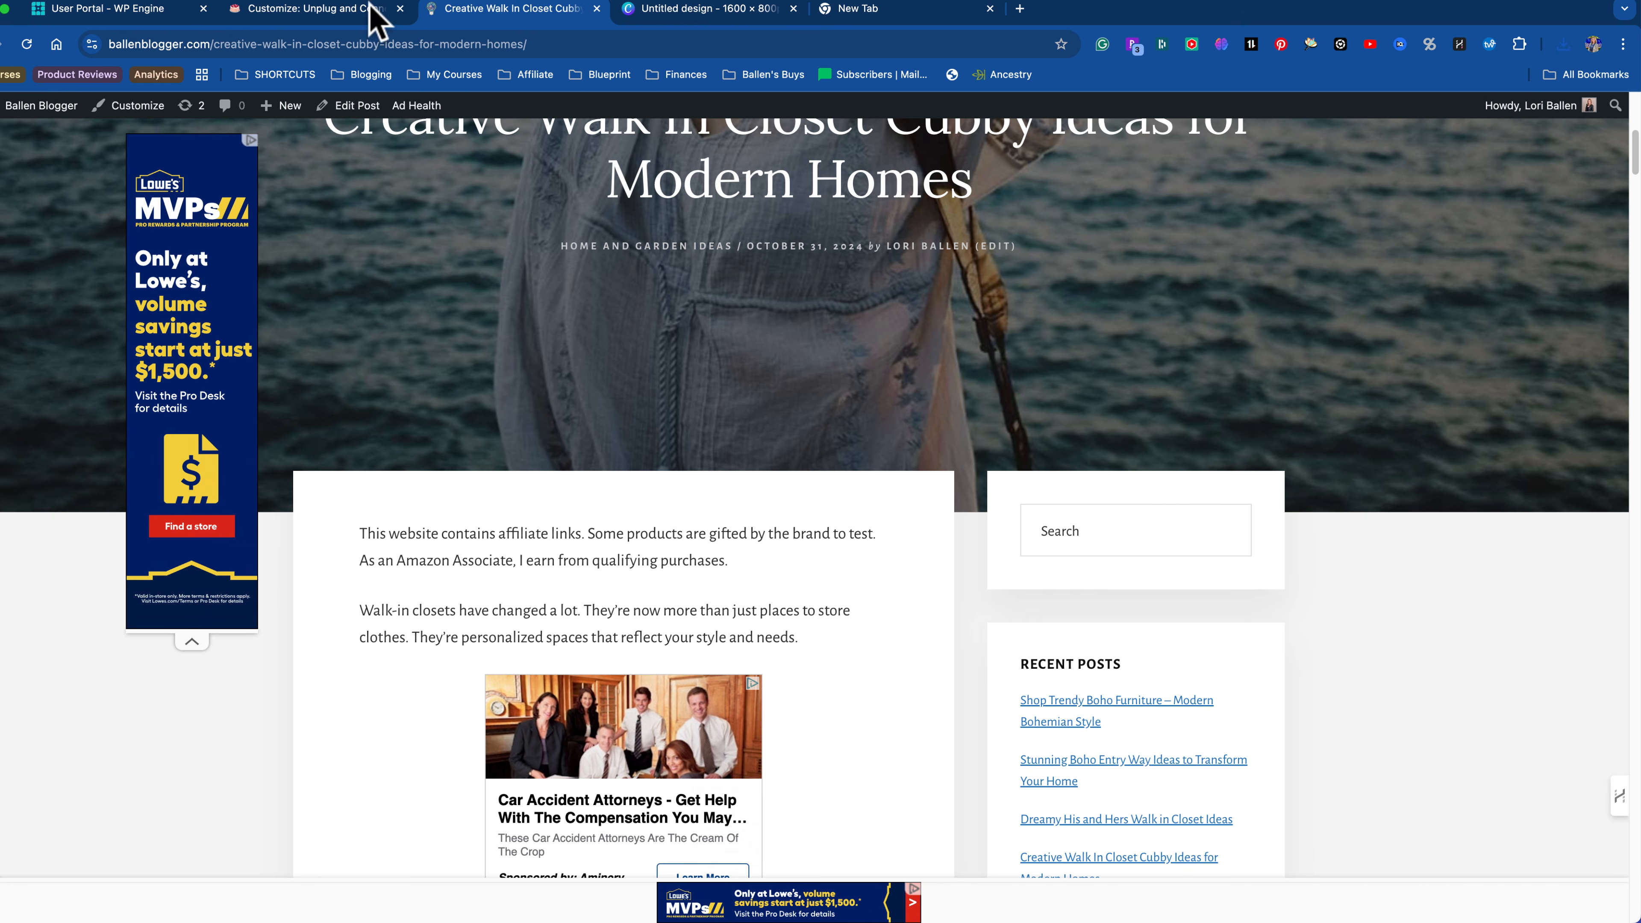
click(752, 8)
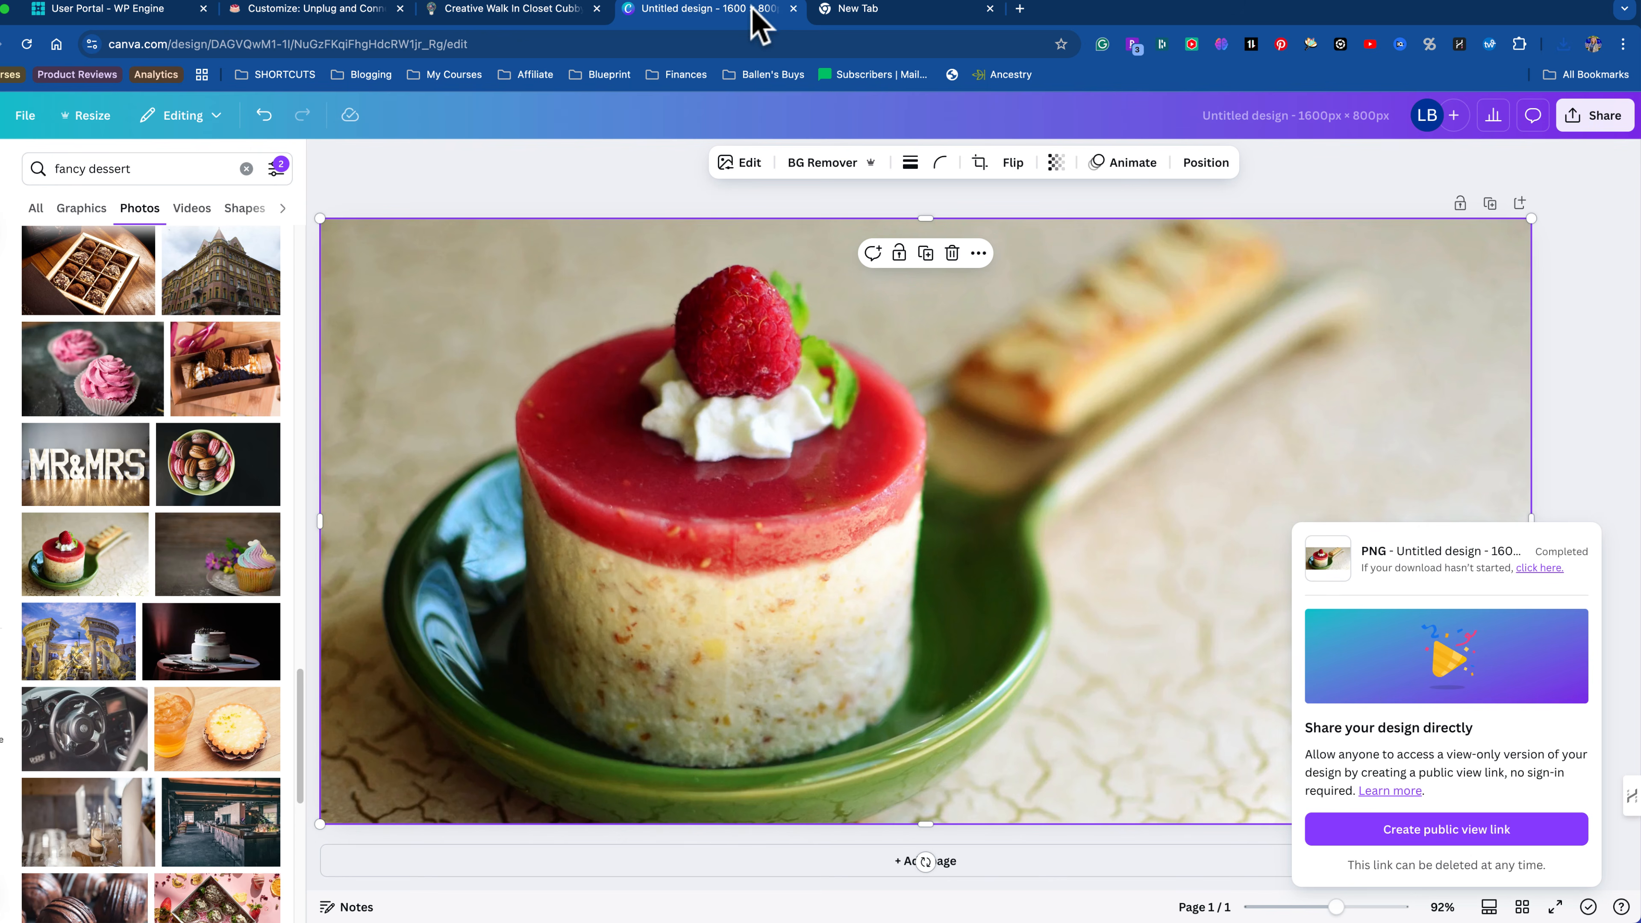
click(1609, 126)
click(1449, 387)
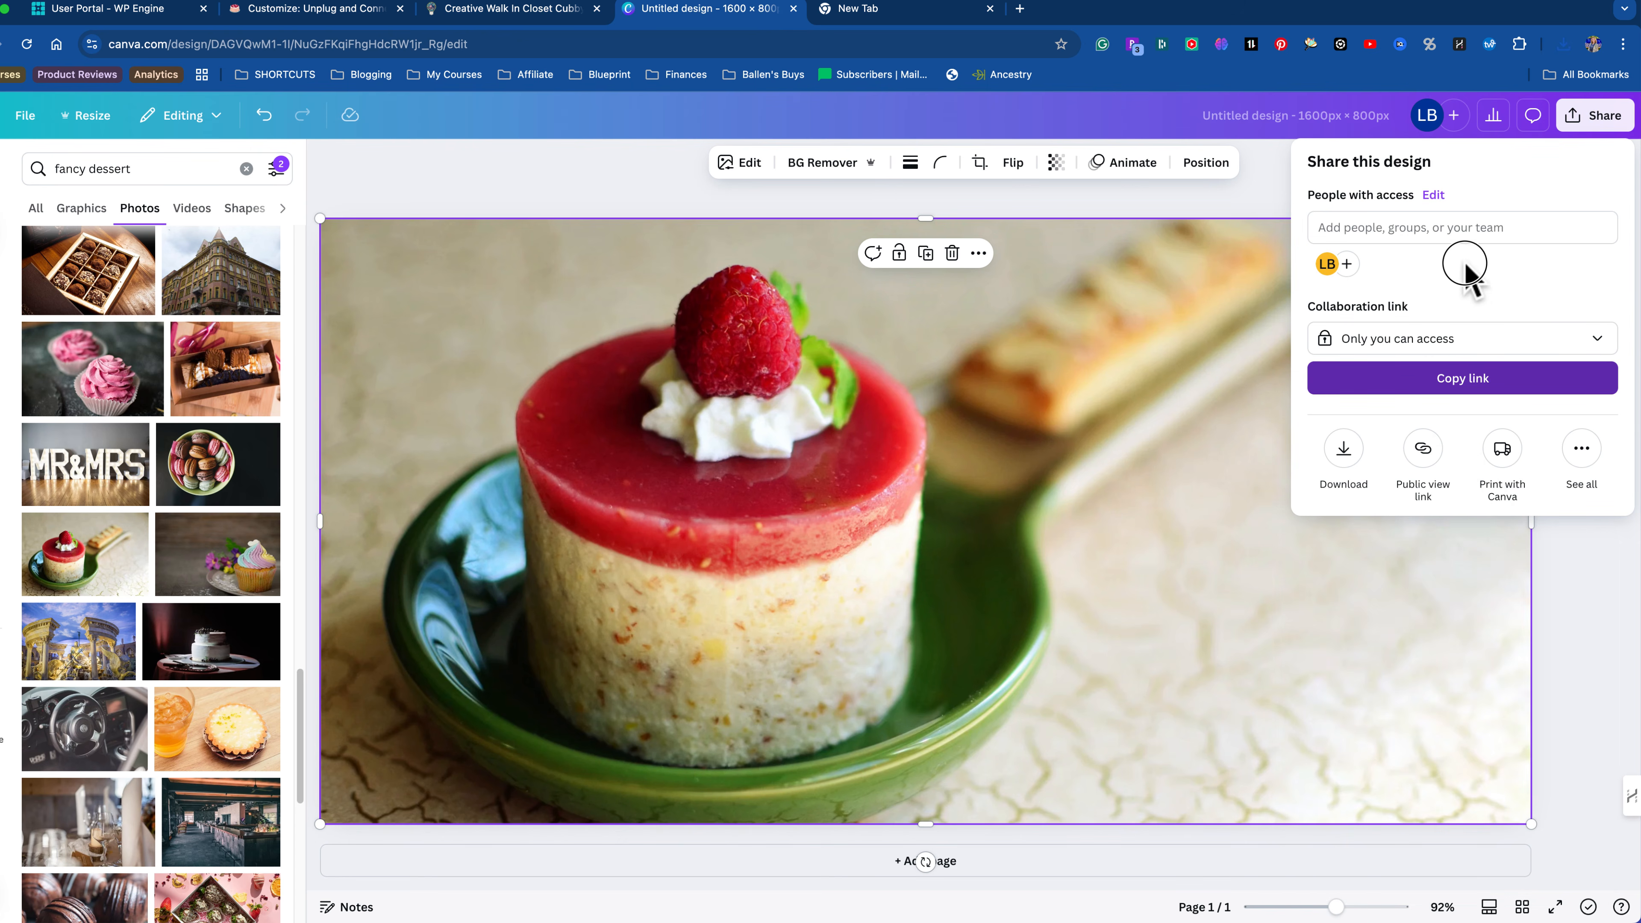
click(1344, 452)
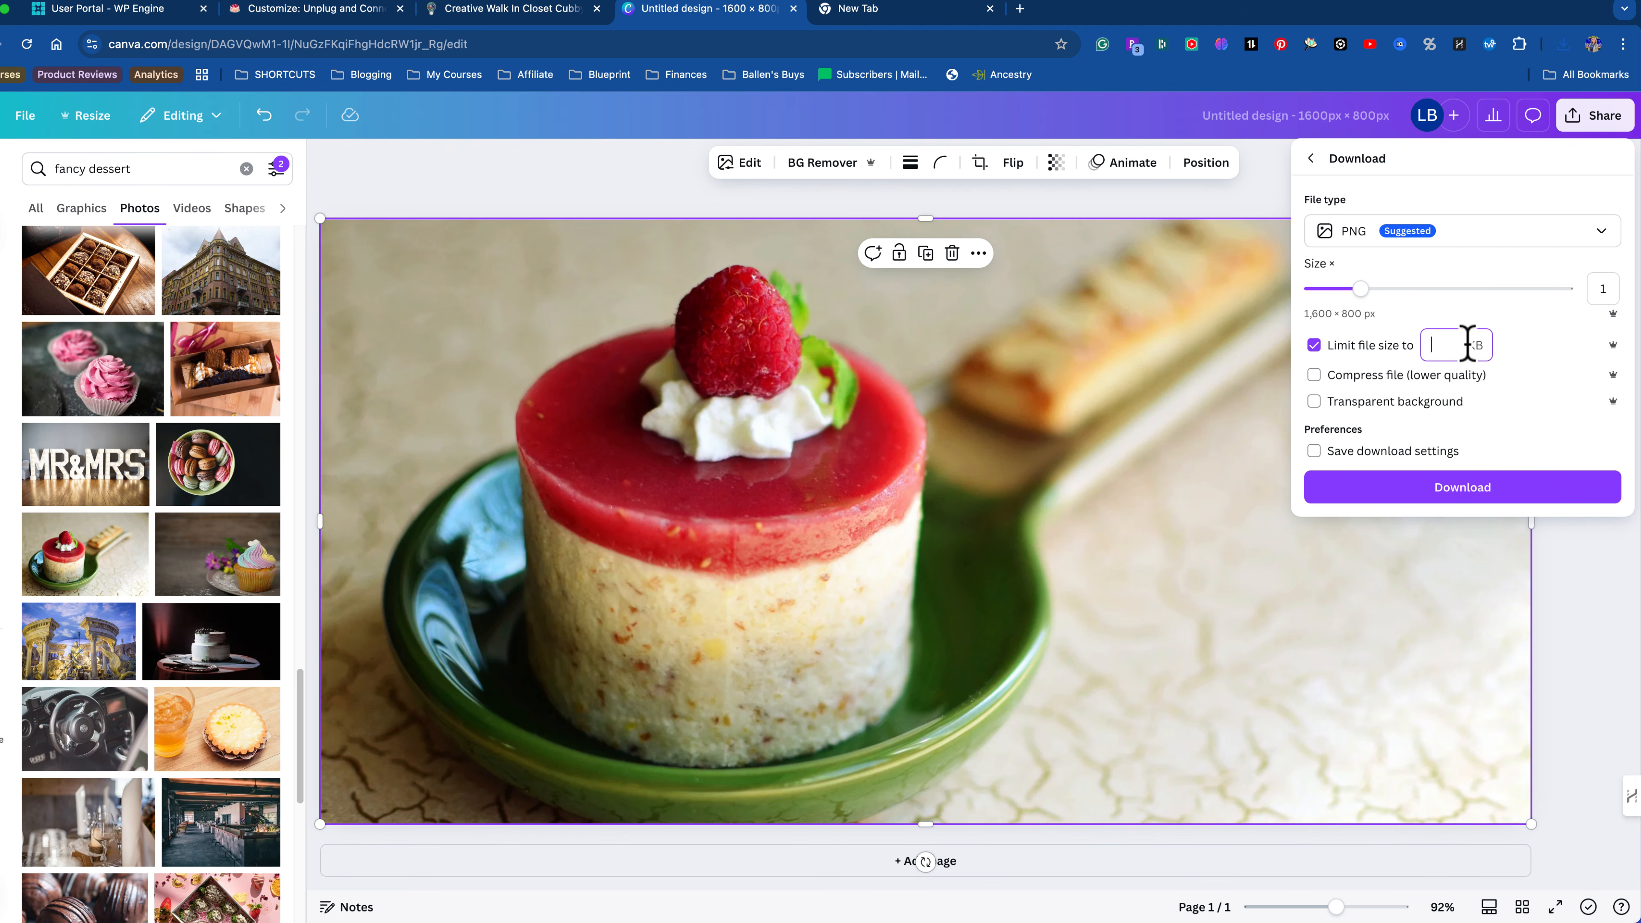
click(1319, 347)
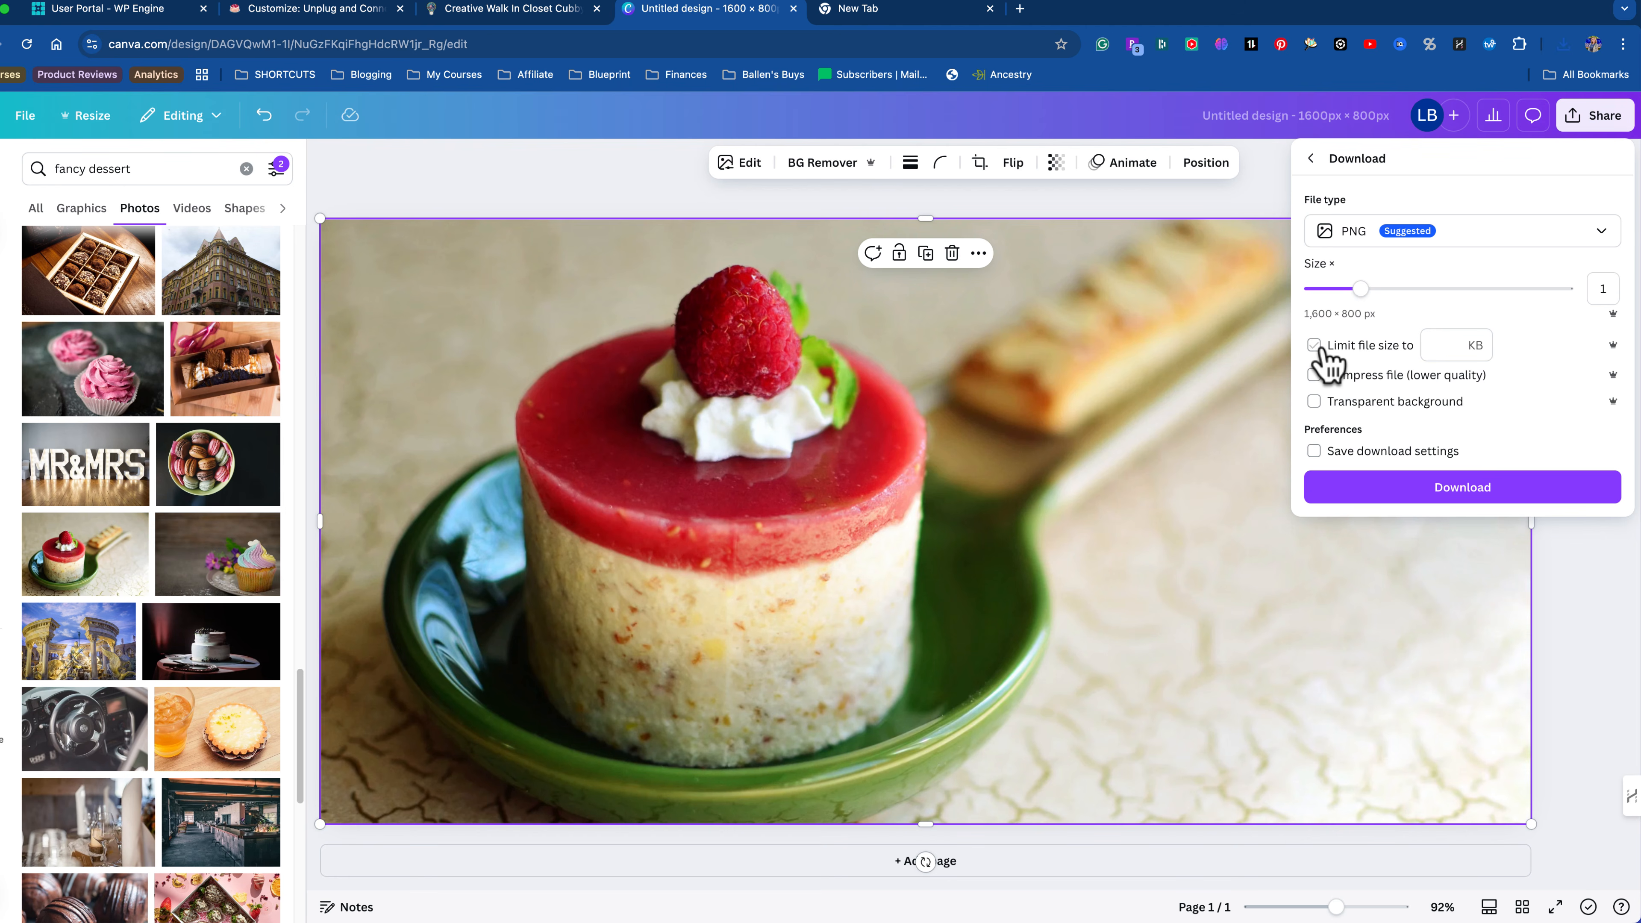
click(1360, 290)
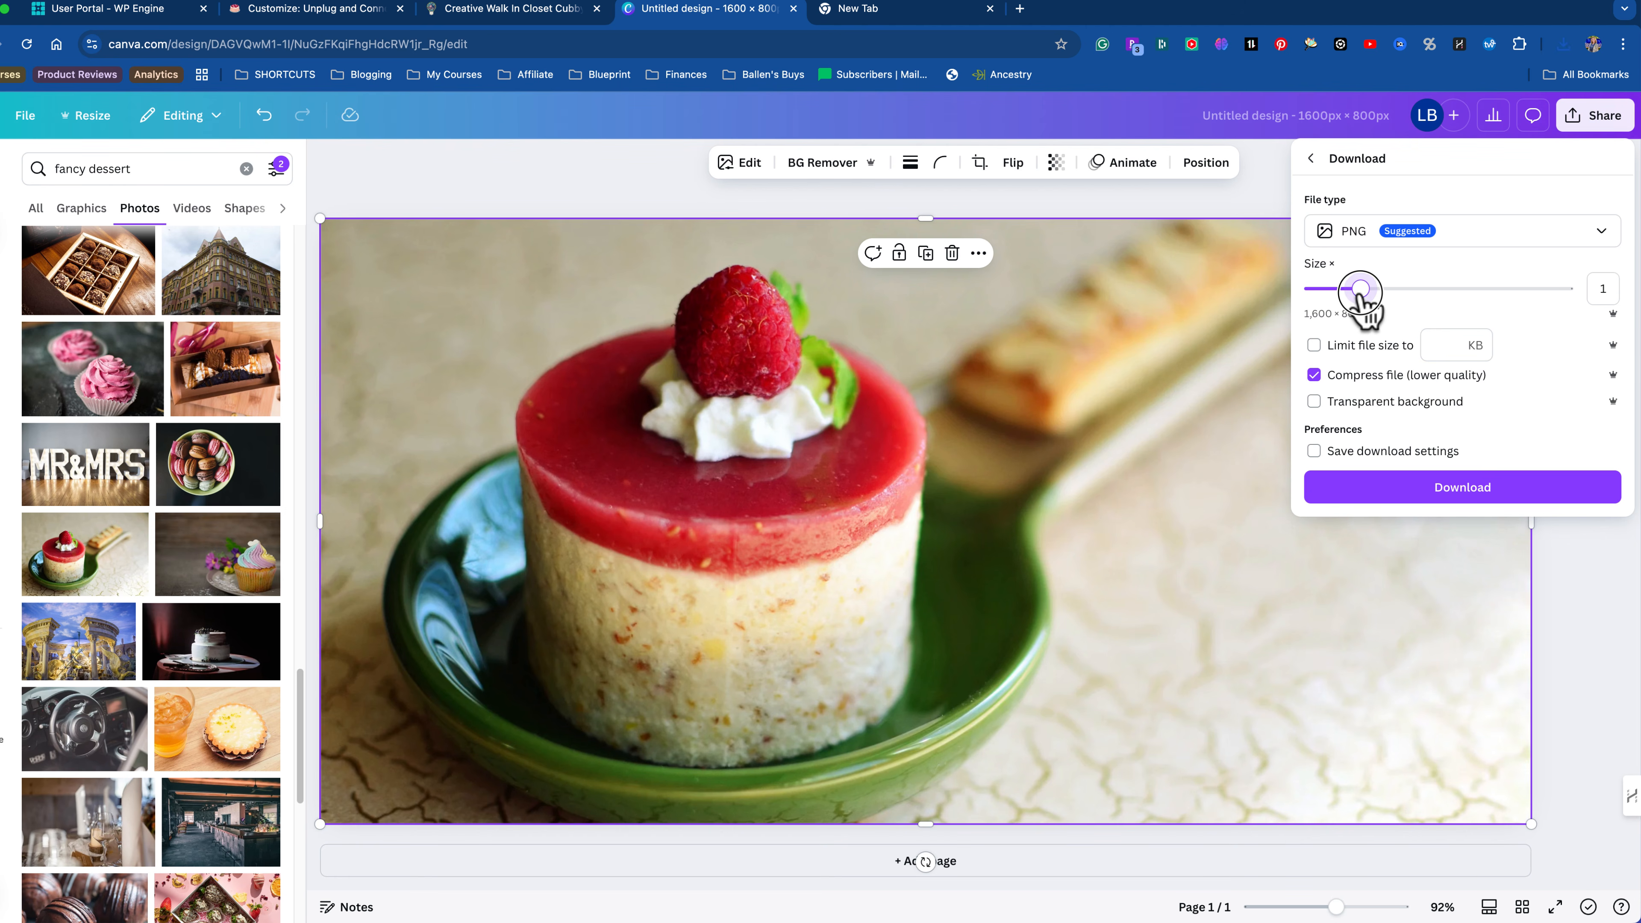
click(1458, 488)
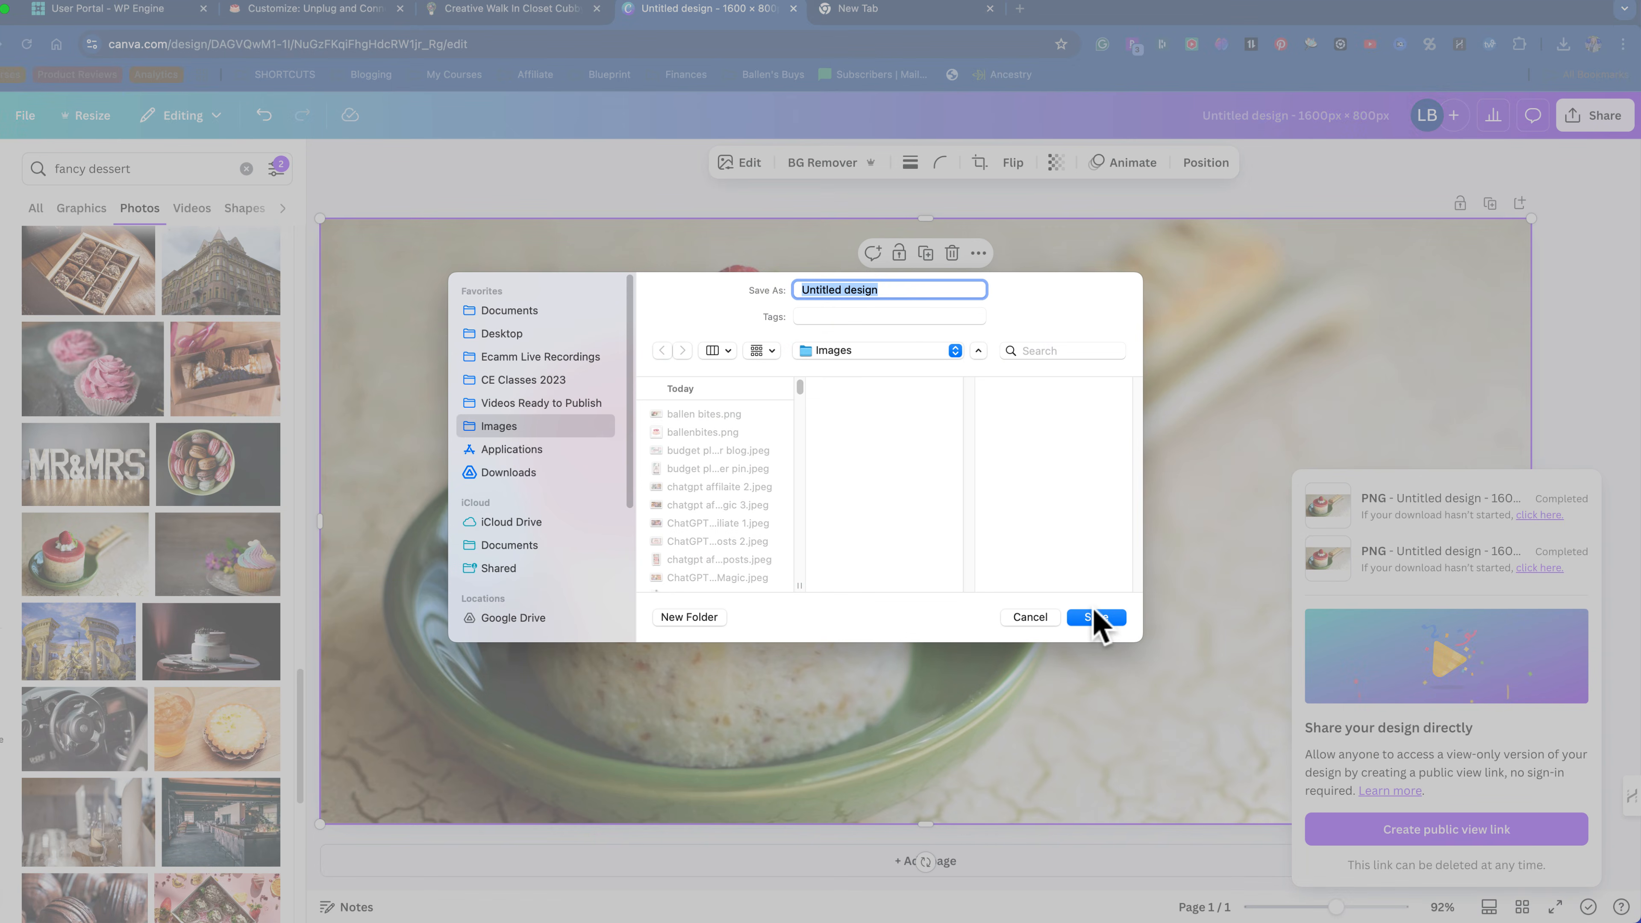
Step: Save the download as ballen bites in the Images folder, replacing the existing file
text(ballen bites)
click(1091, 615)
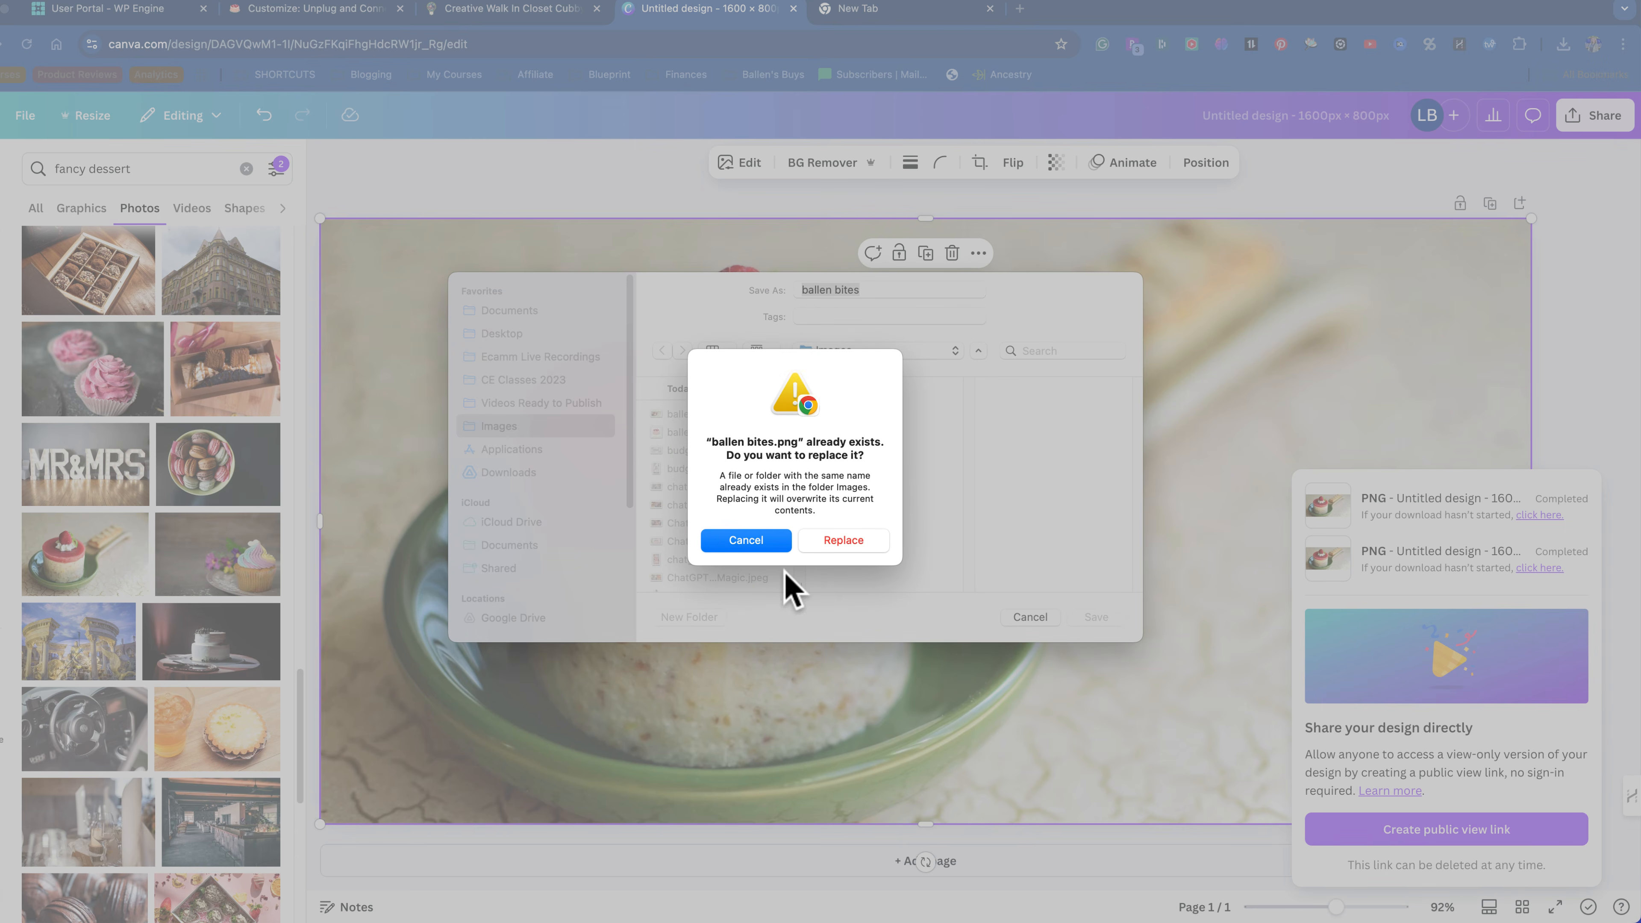
click(868, 542)
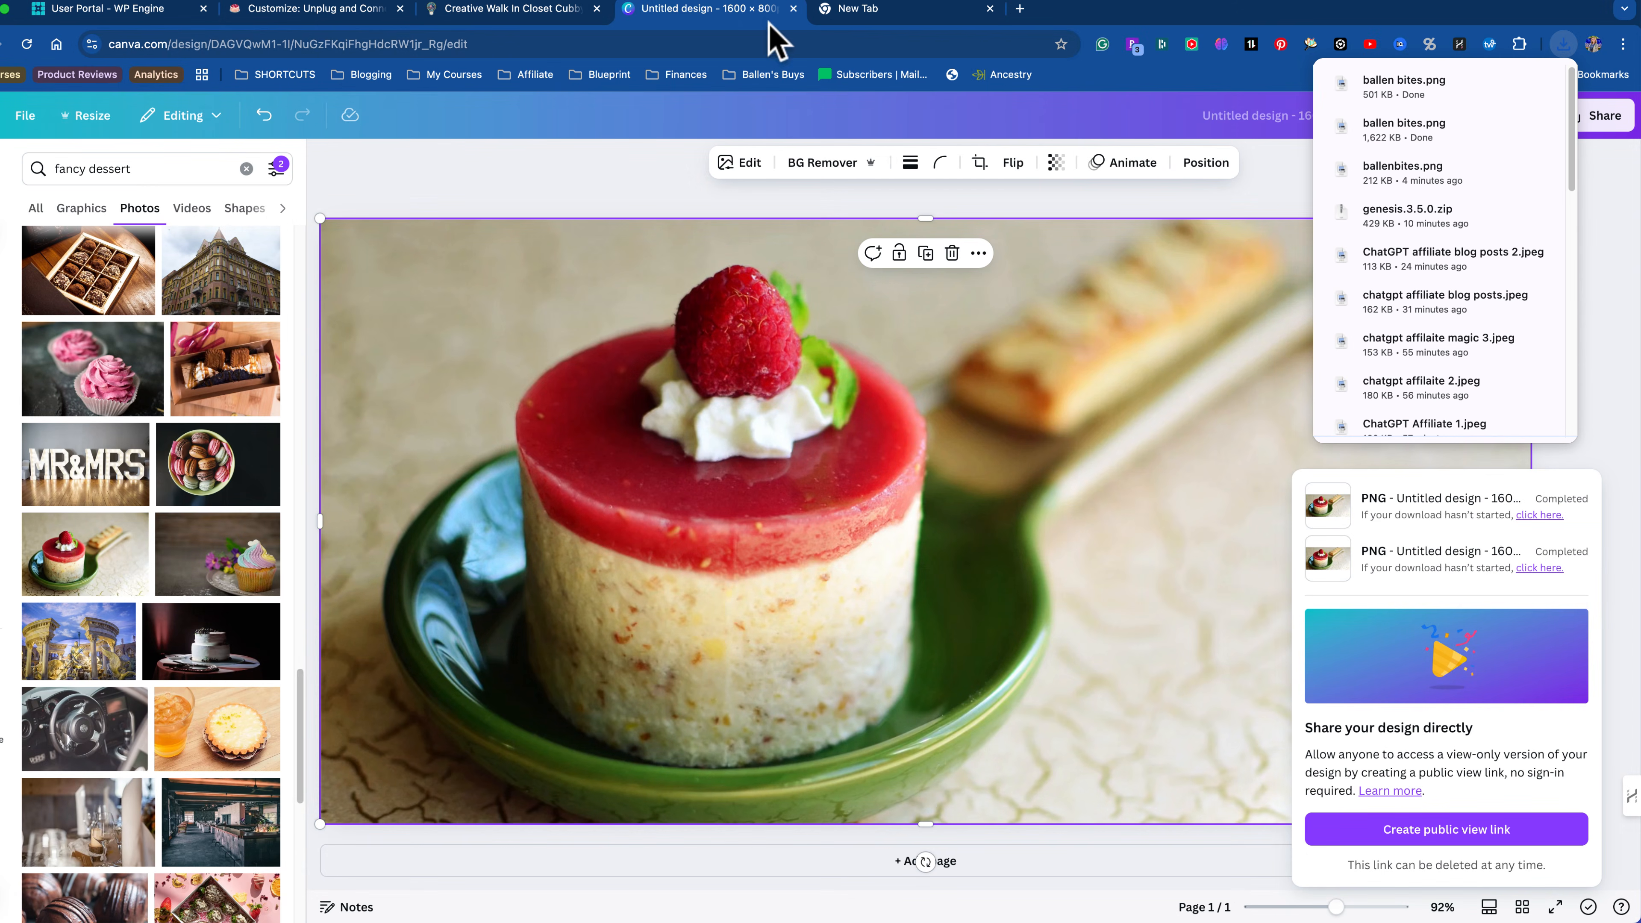
Step: Switch back to the WordPress customizer and upload the compressed ballen bites.png as a new header image
click(515, 9)
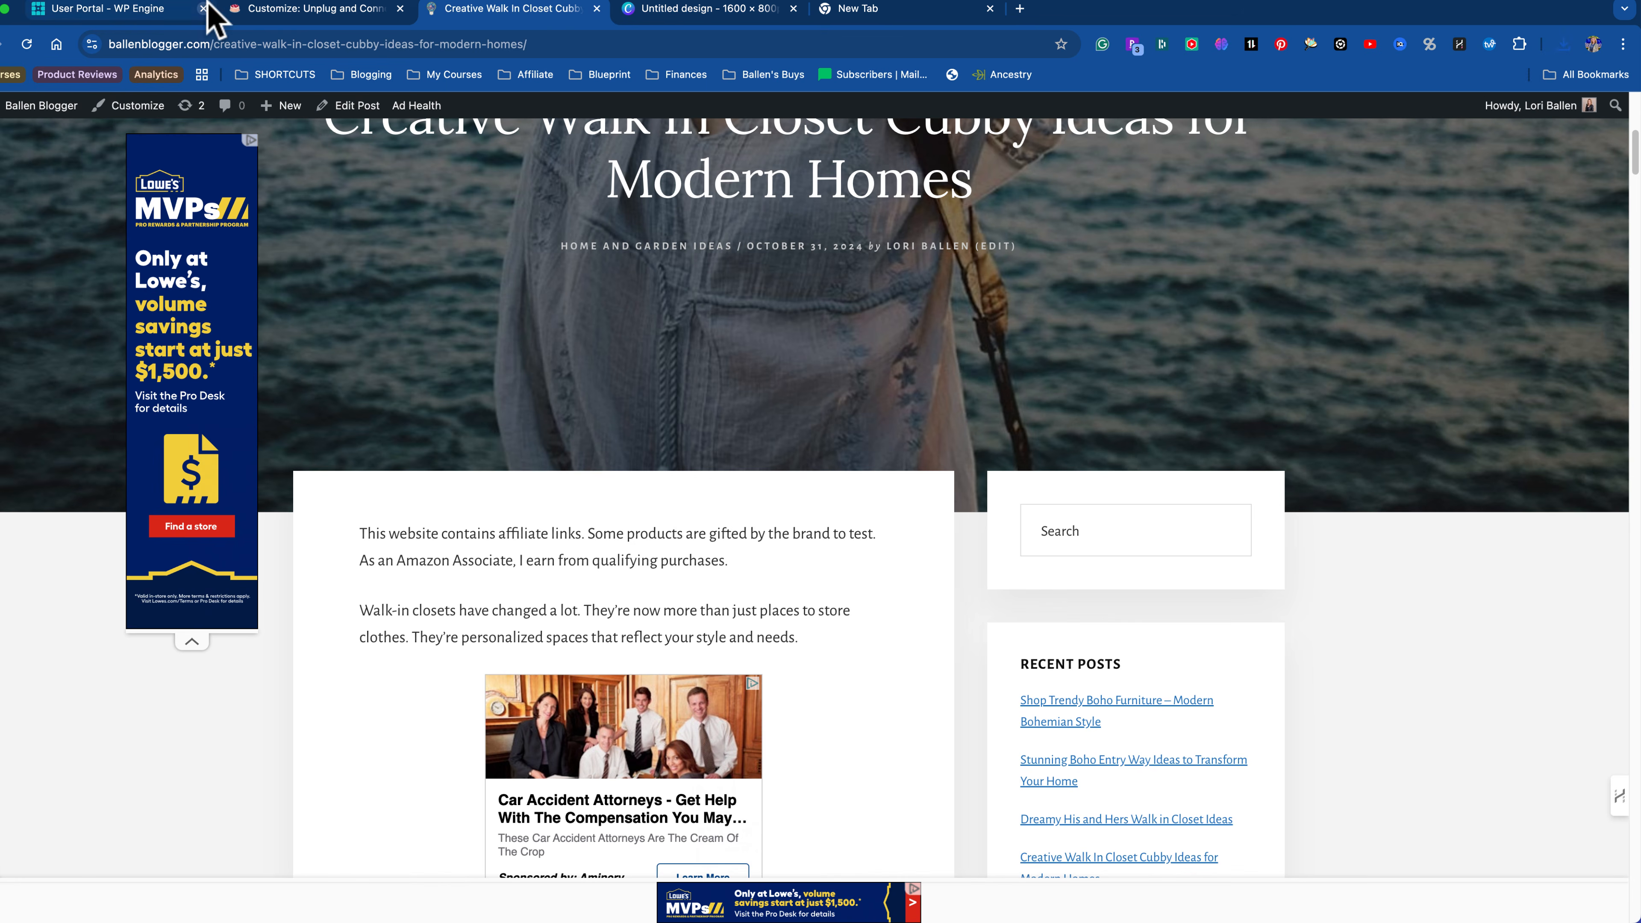
click(155, 12)
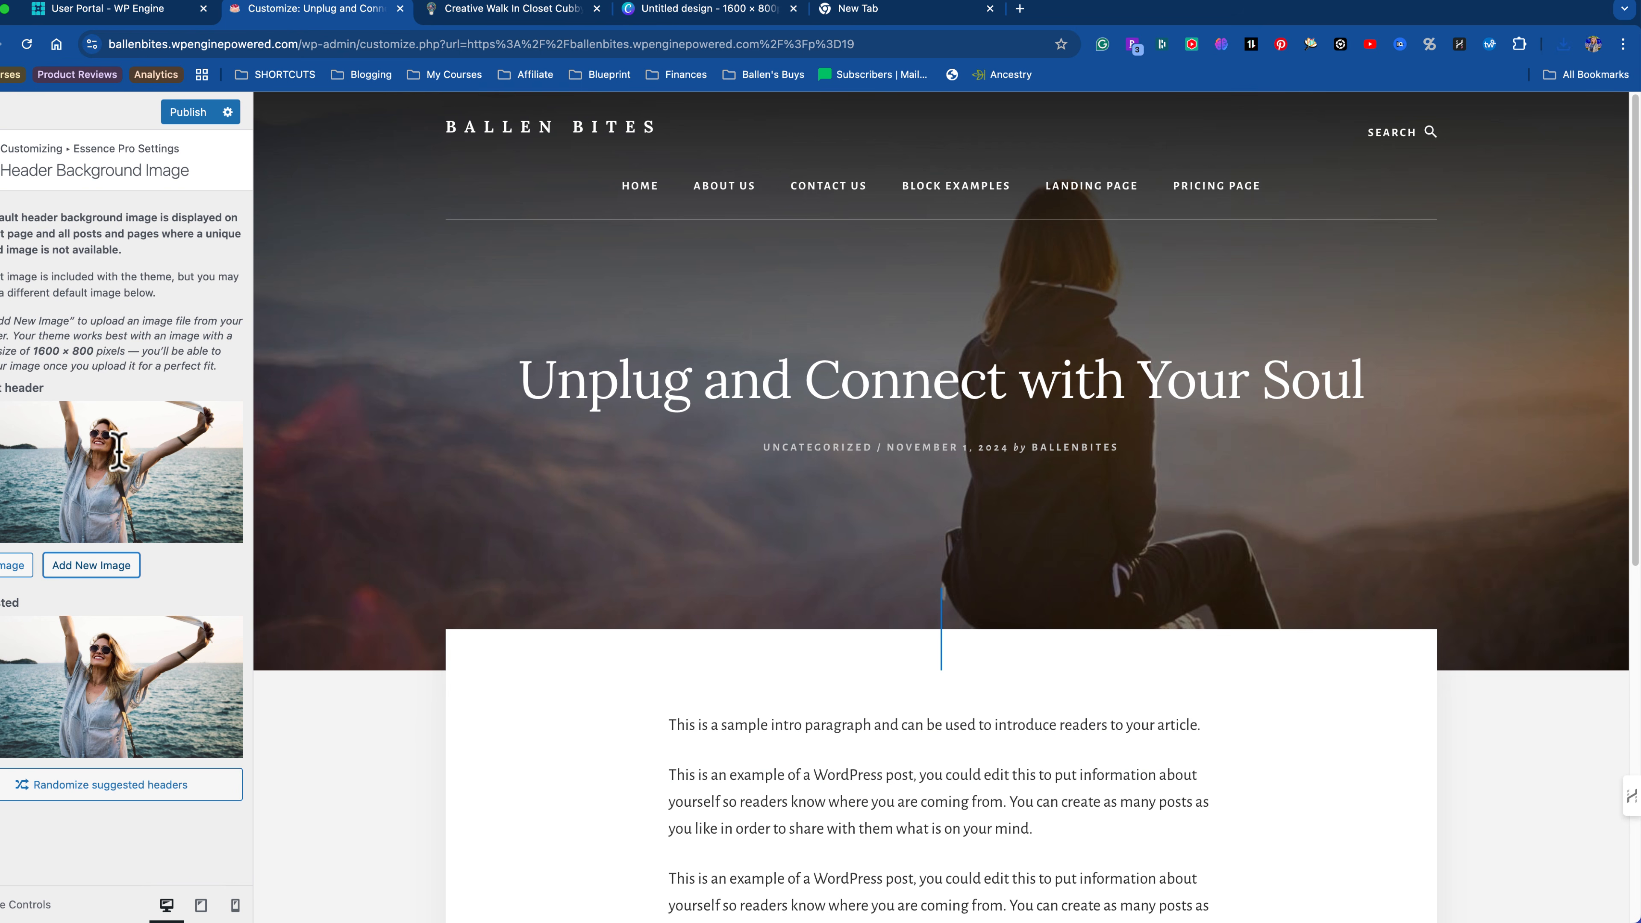
click(64, 568)
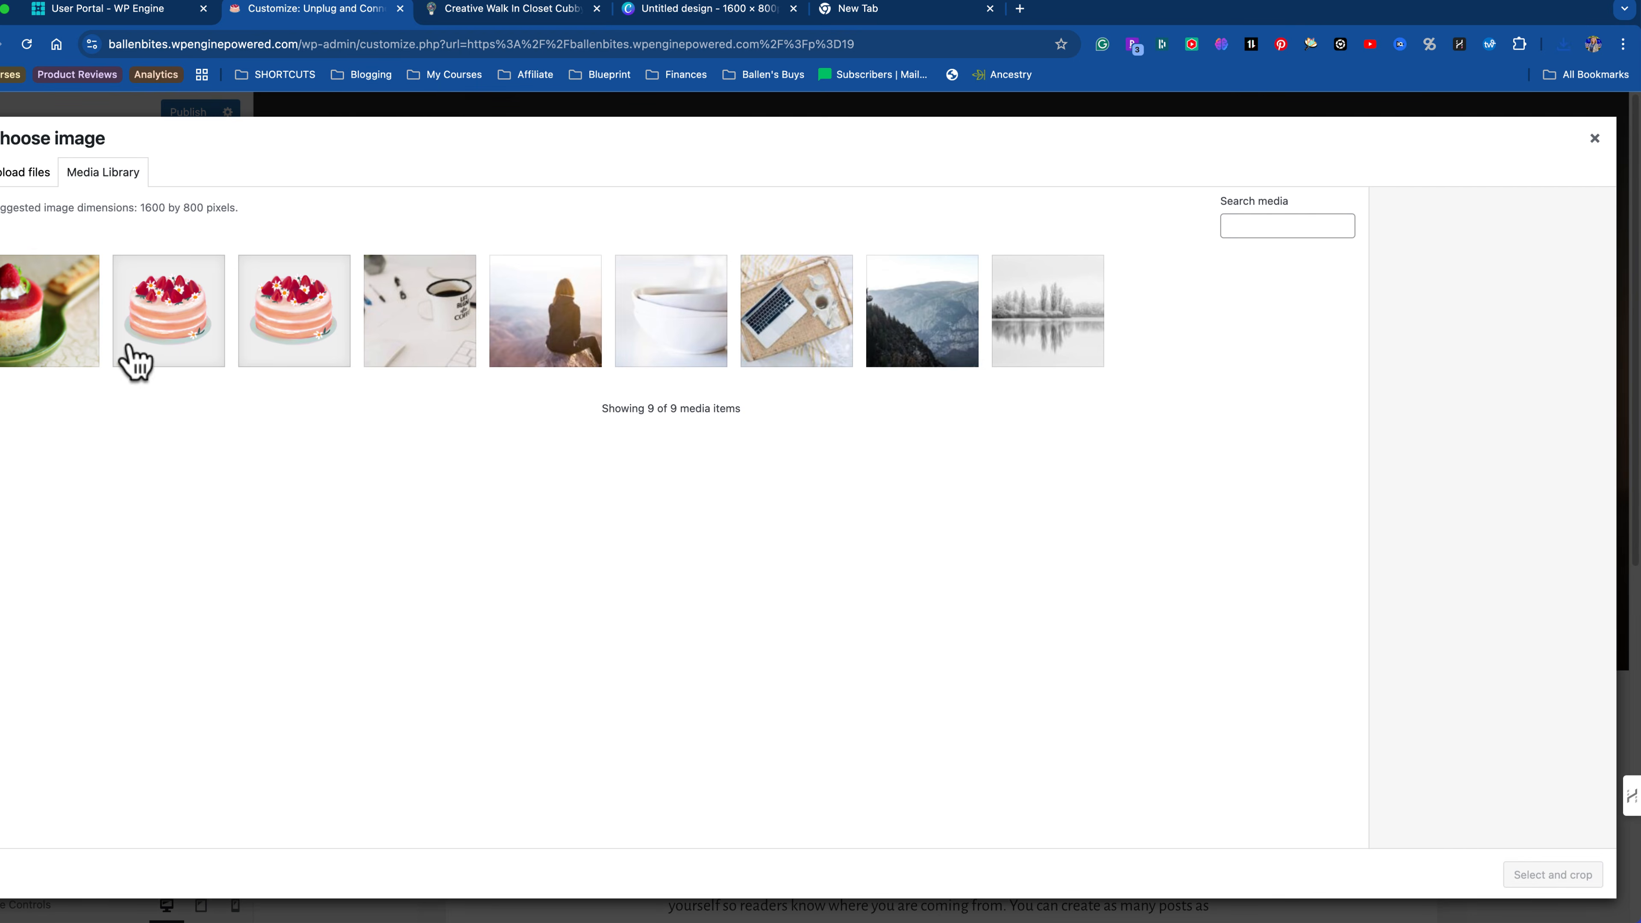
click(18, 182)
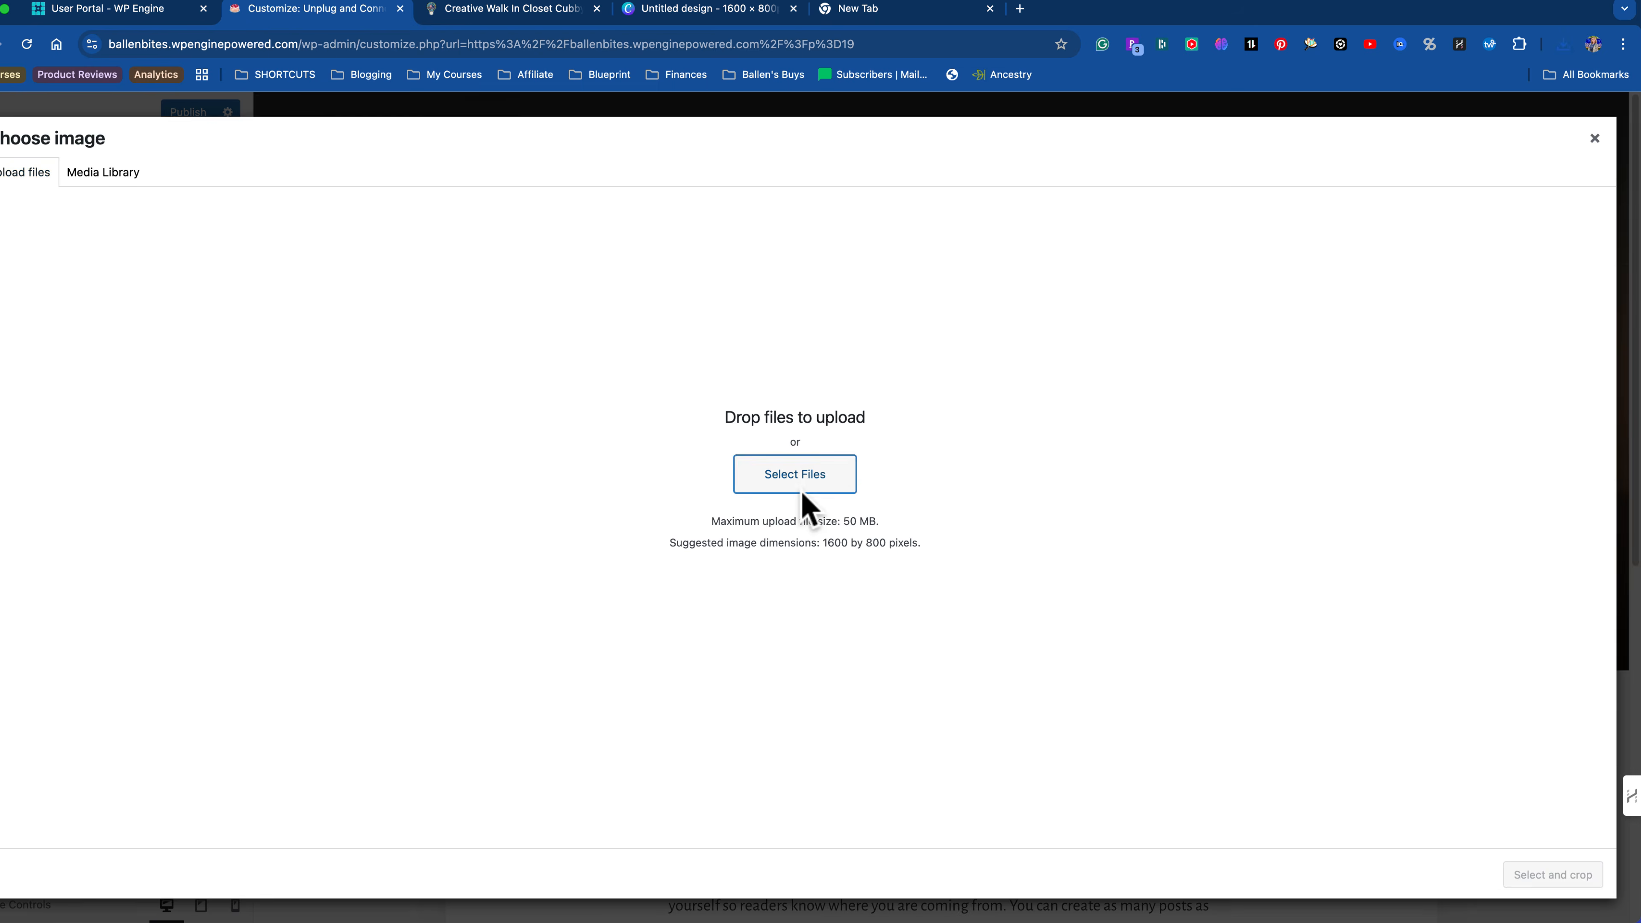
click(801, 491)
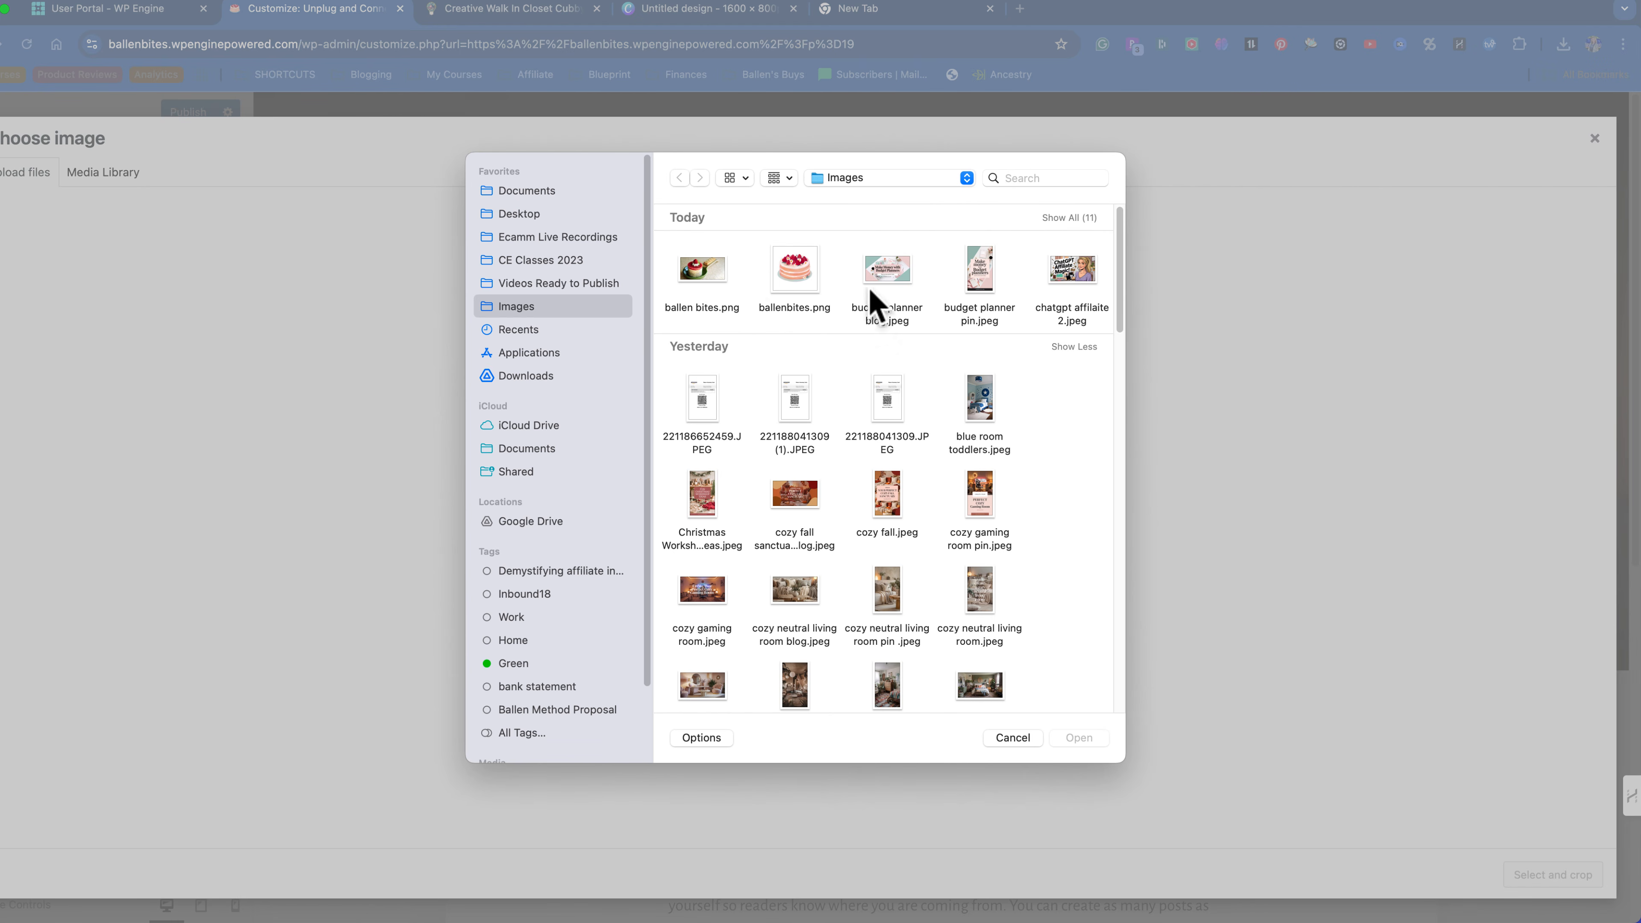
click(691, 270)
click(1082, 740)
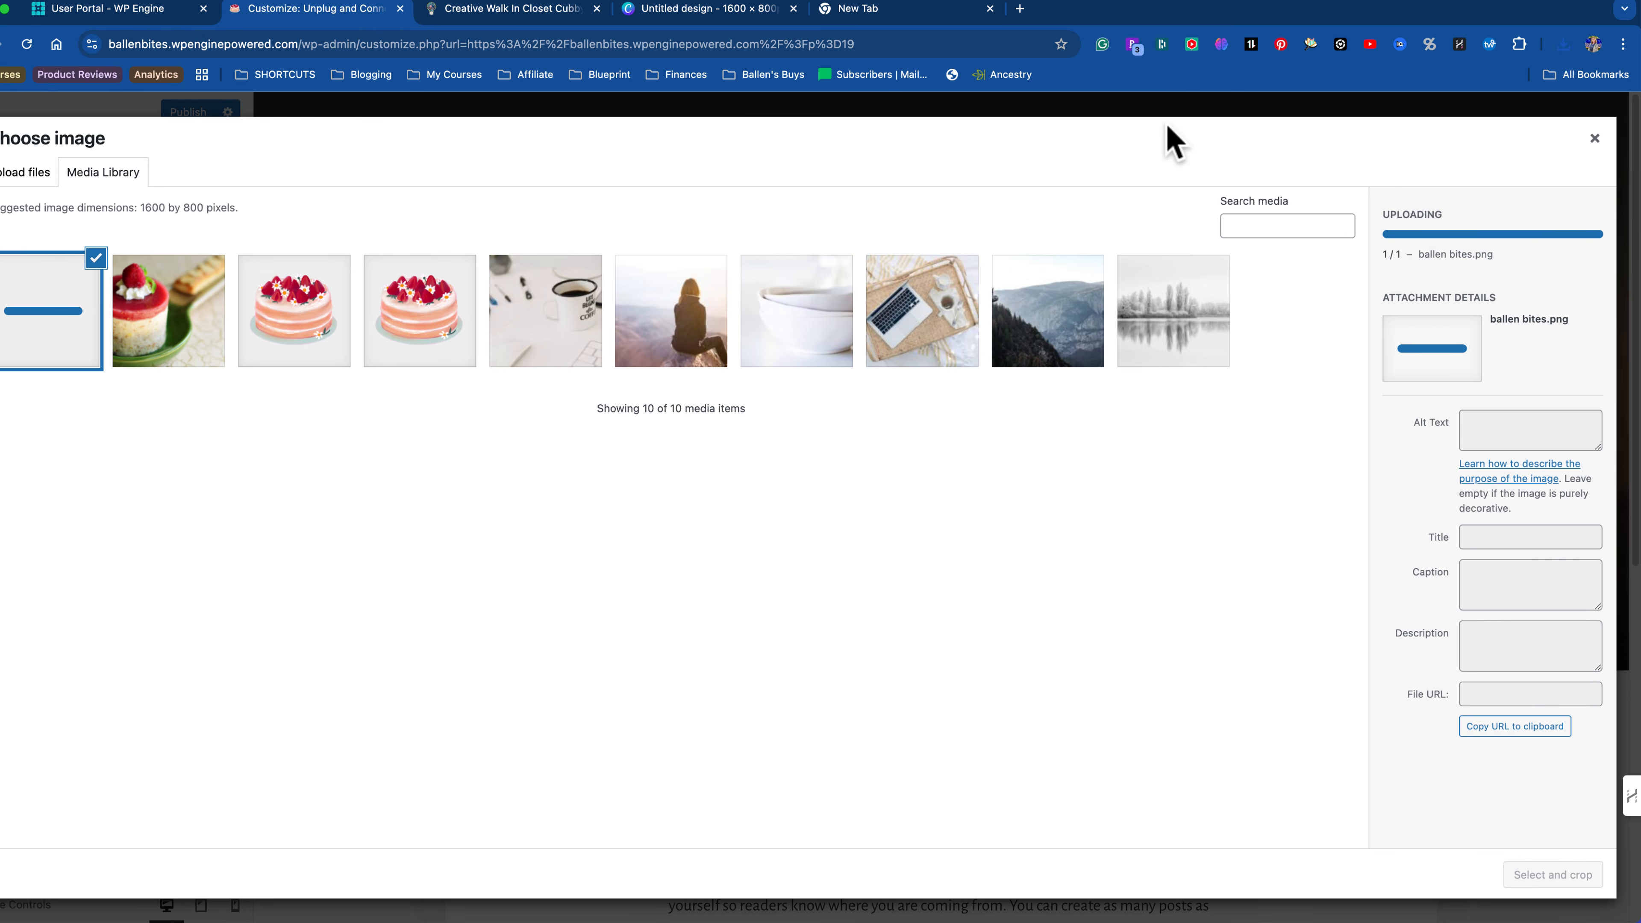
click(1104, 136)
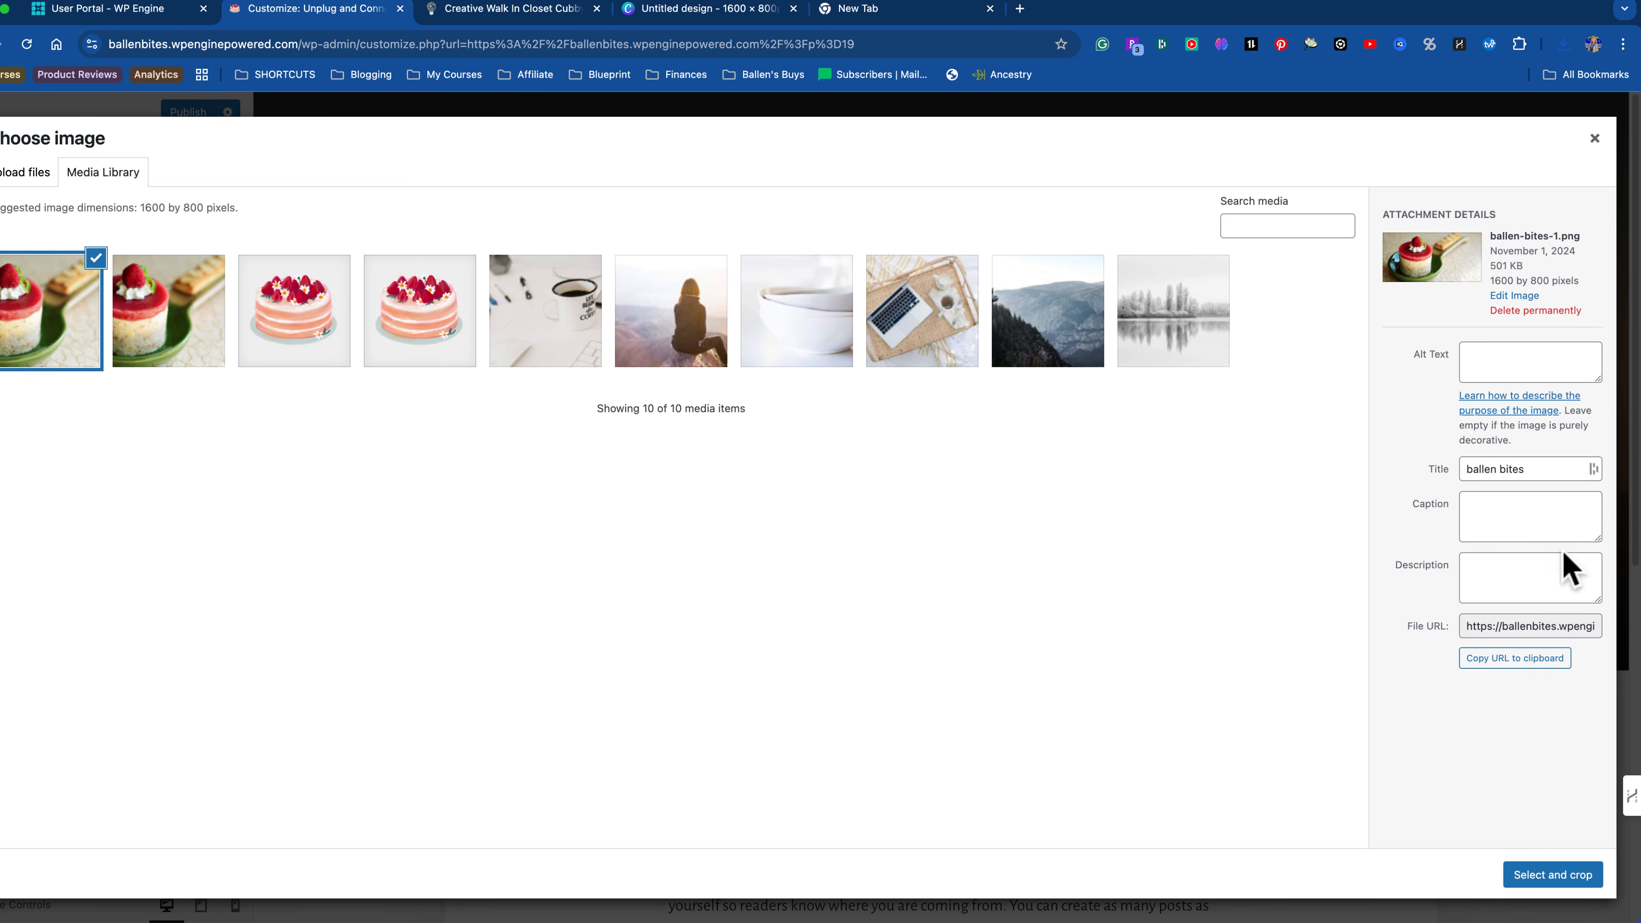
Step: Set the uploaded dessert photo as the header background image, keeping the full picture in the crop
click(1551, 879)
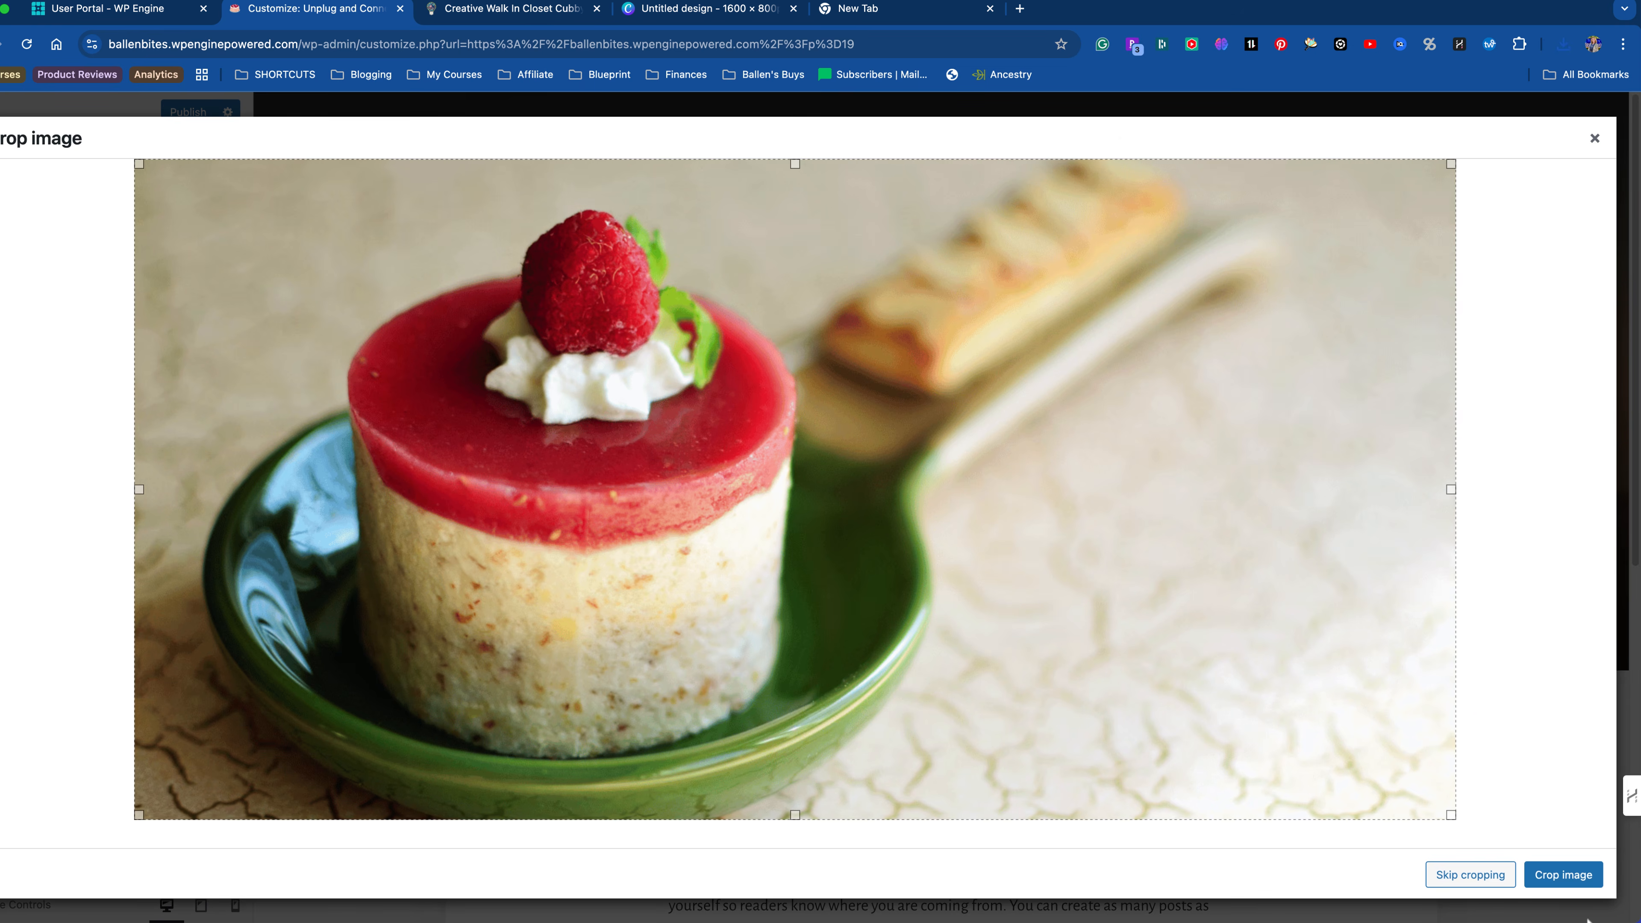
click(1576, 882)
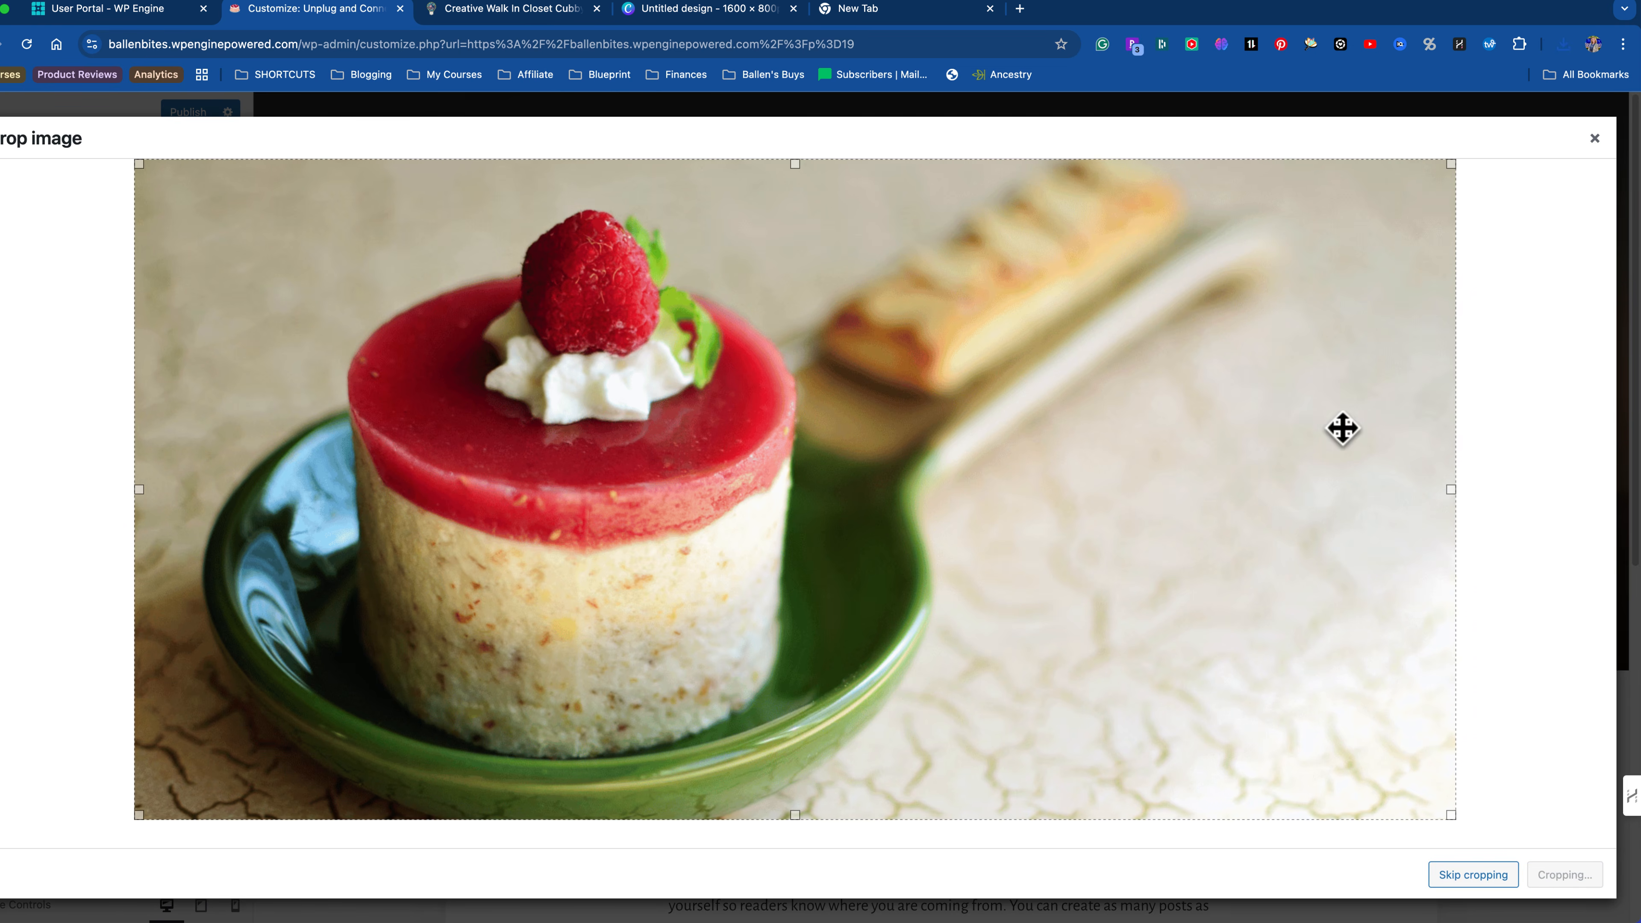
click(1469, 876)
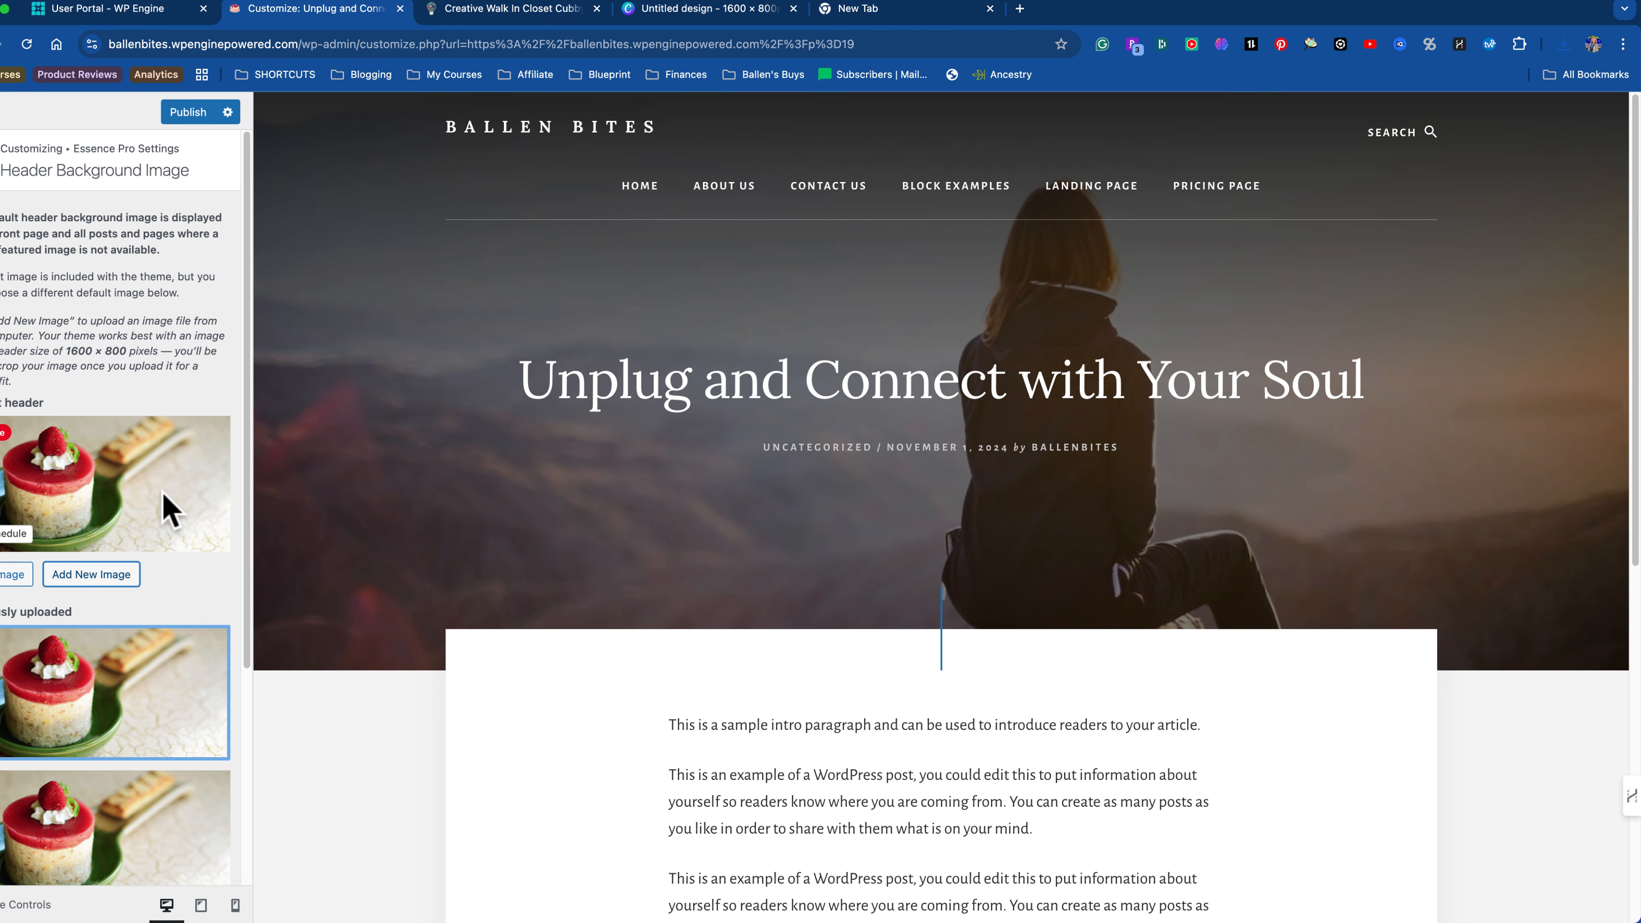
Step: Return to Essence Pro Settings and publish the new header background image
scroll(169, 510, down, 5)
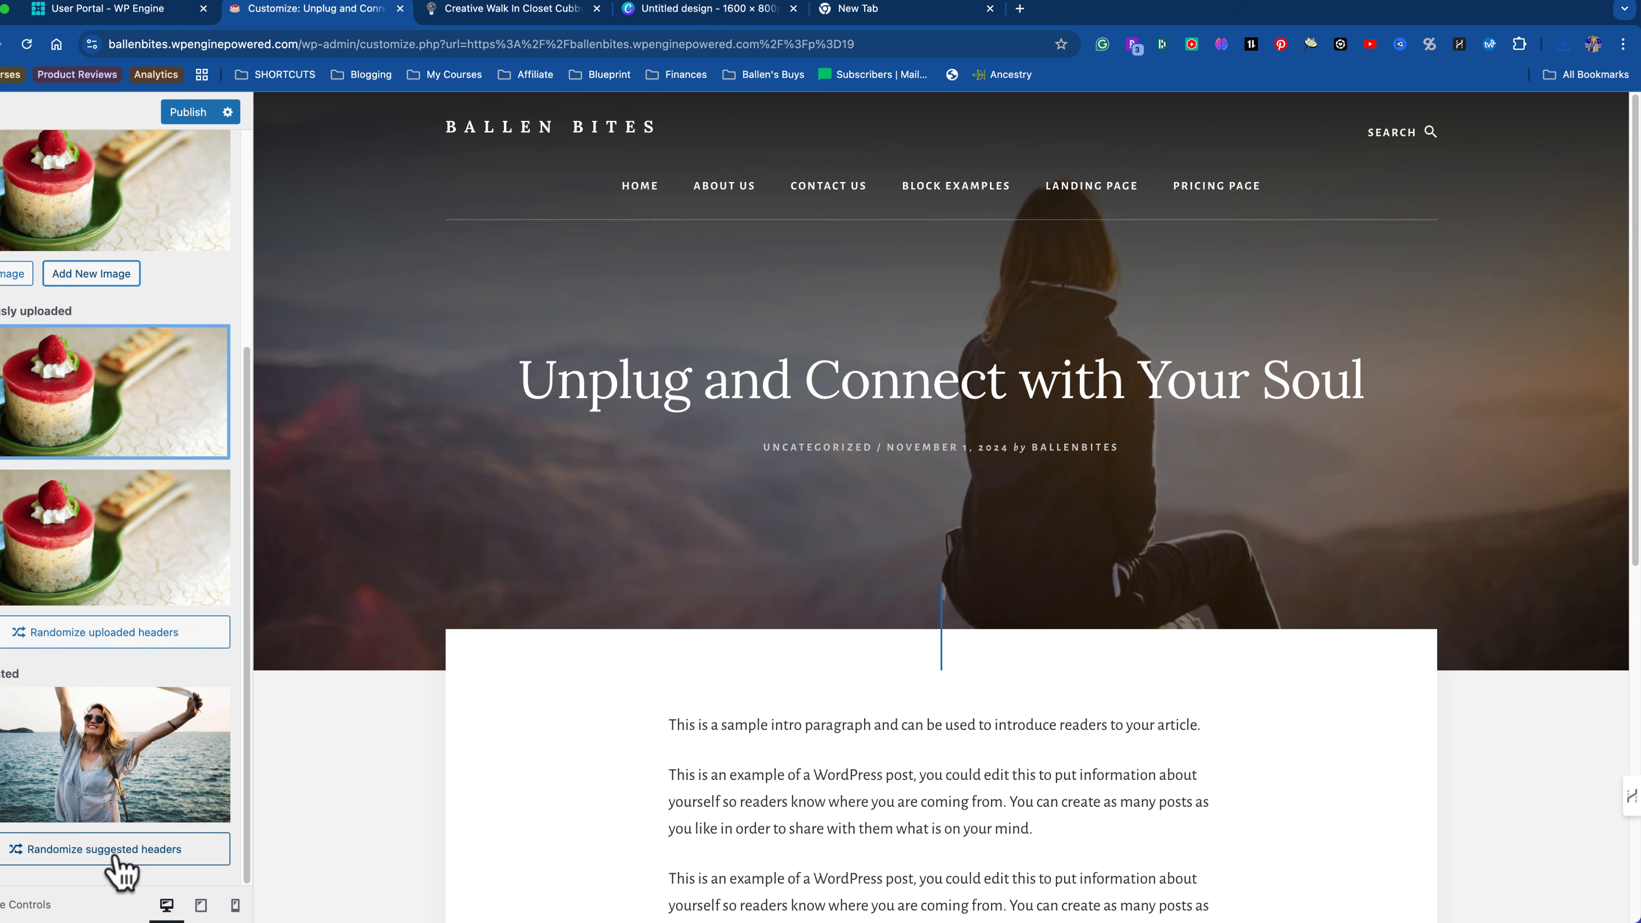
scroll(120, 775, up, 5)
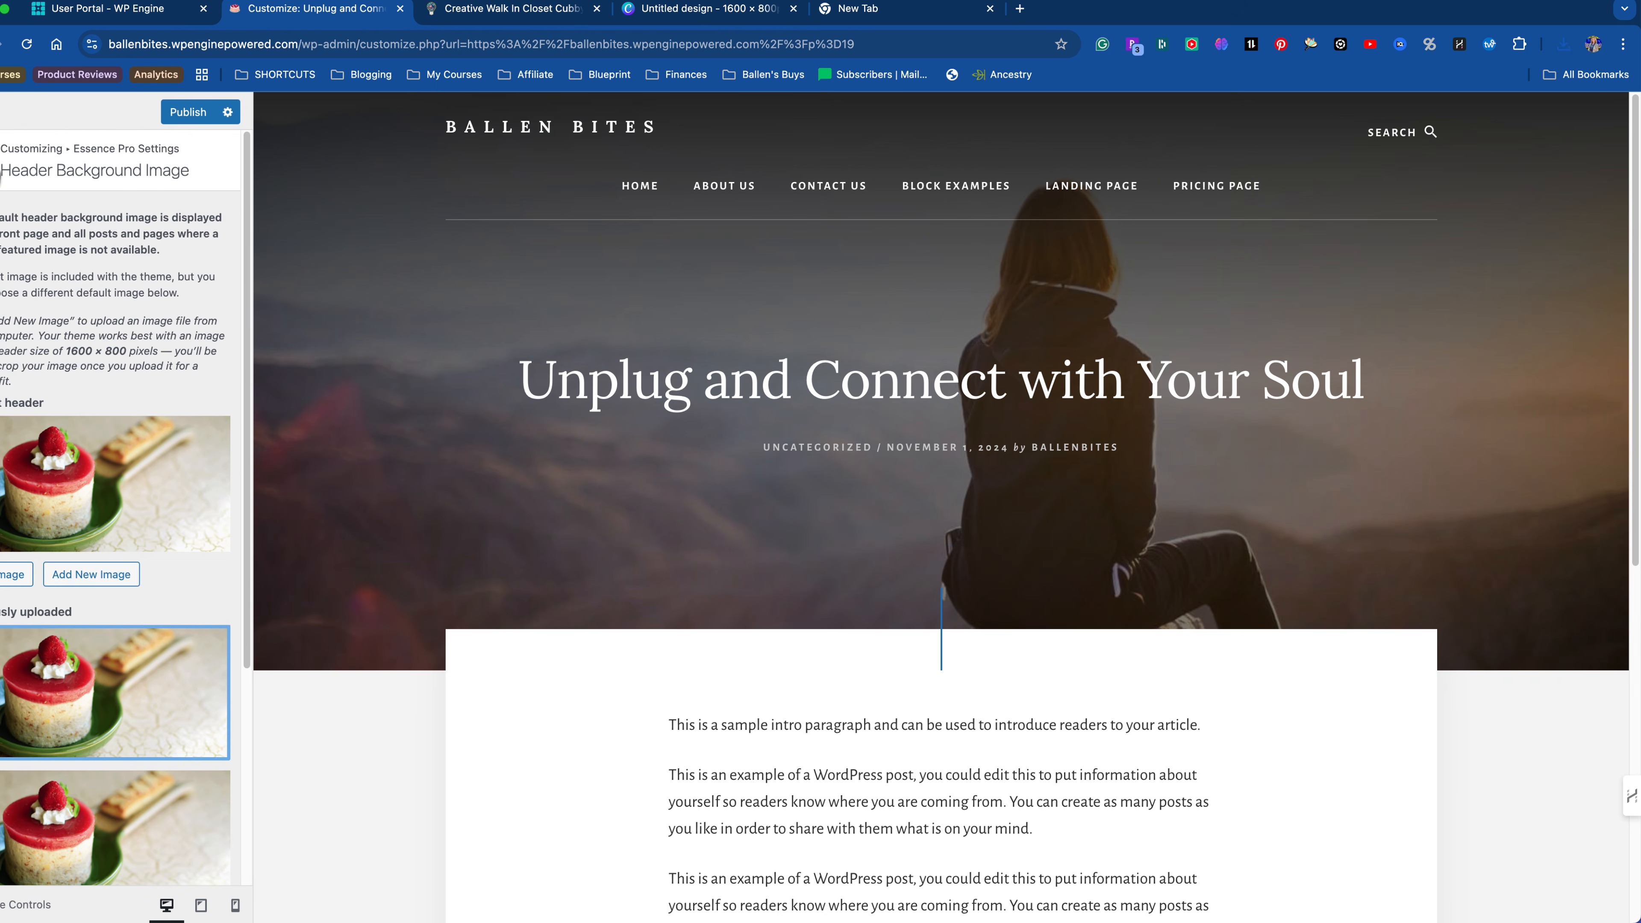
click(2, 170)
click(183, 114)
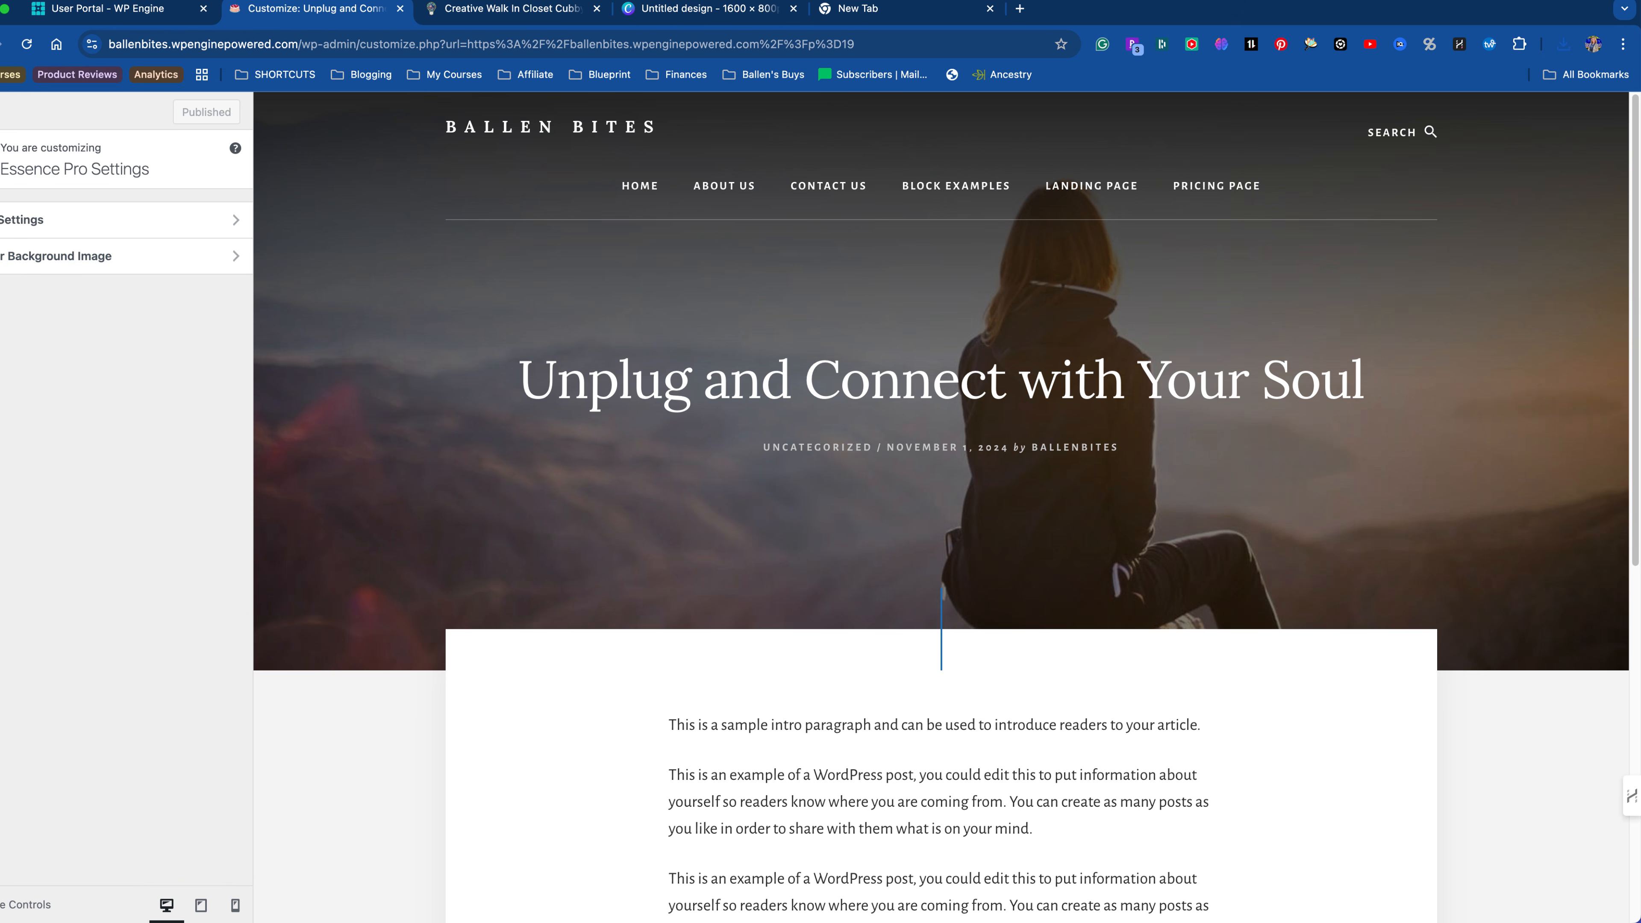
Step: Reopen the Header Background Image settings and check the header on the site's home page preview
click(99, 266)
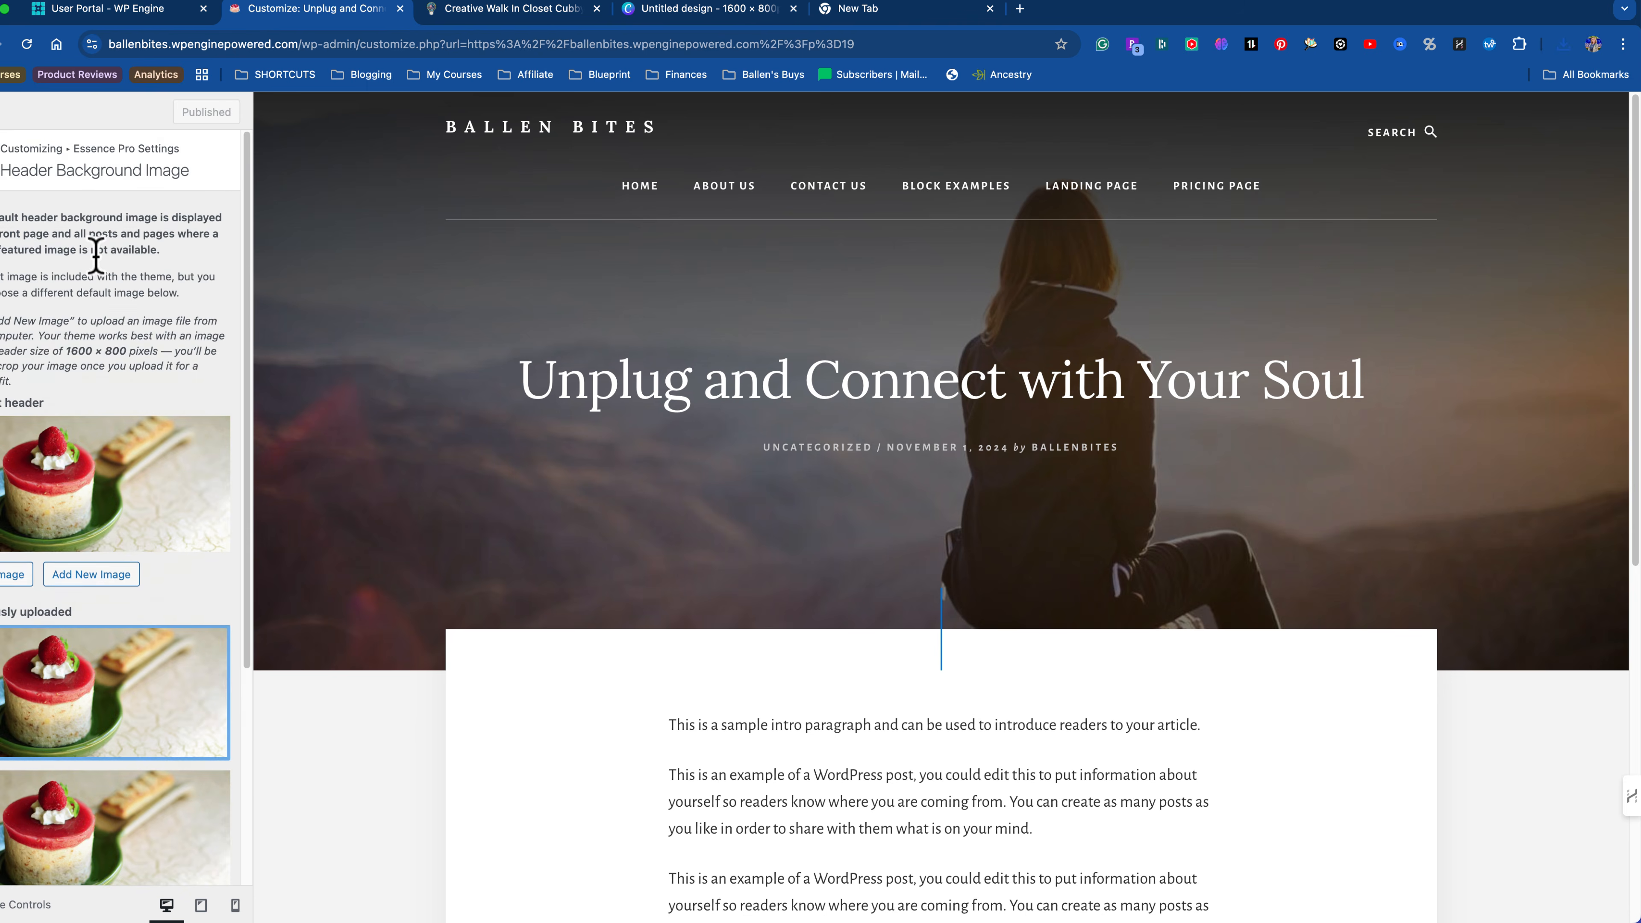
scroll(109, 388, down, 5)
scroll(109, 388, up, 5)
click(641, 189)
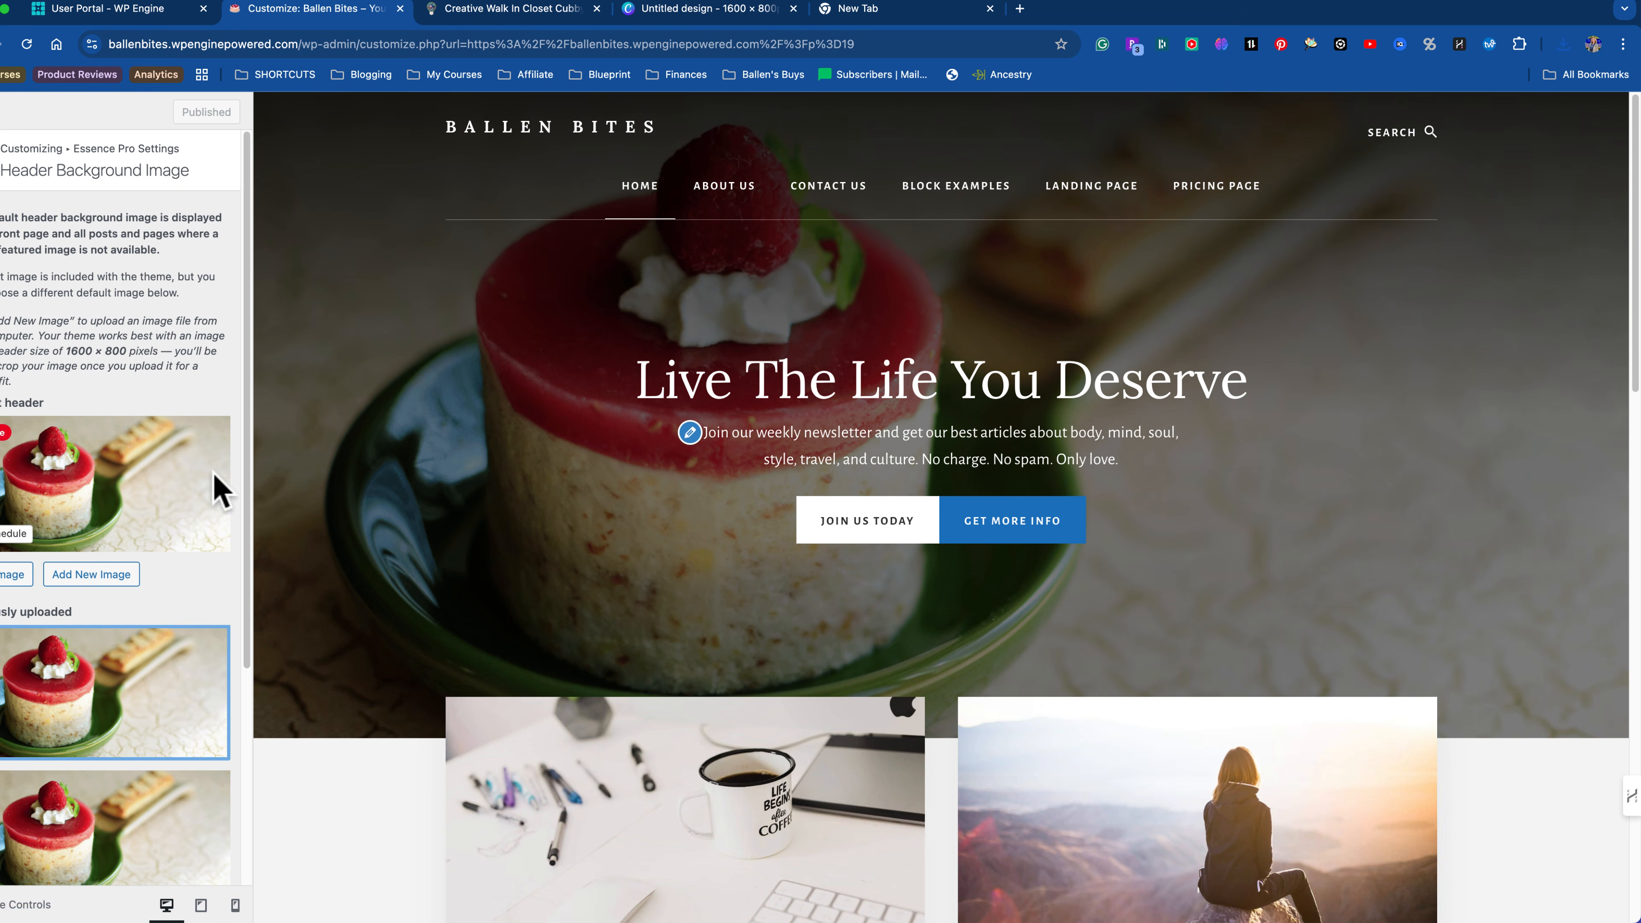
scroll(494, 461, down, 8)
scroll(495, 461, up, 8)
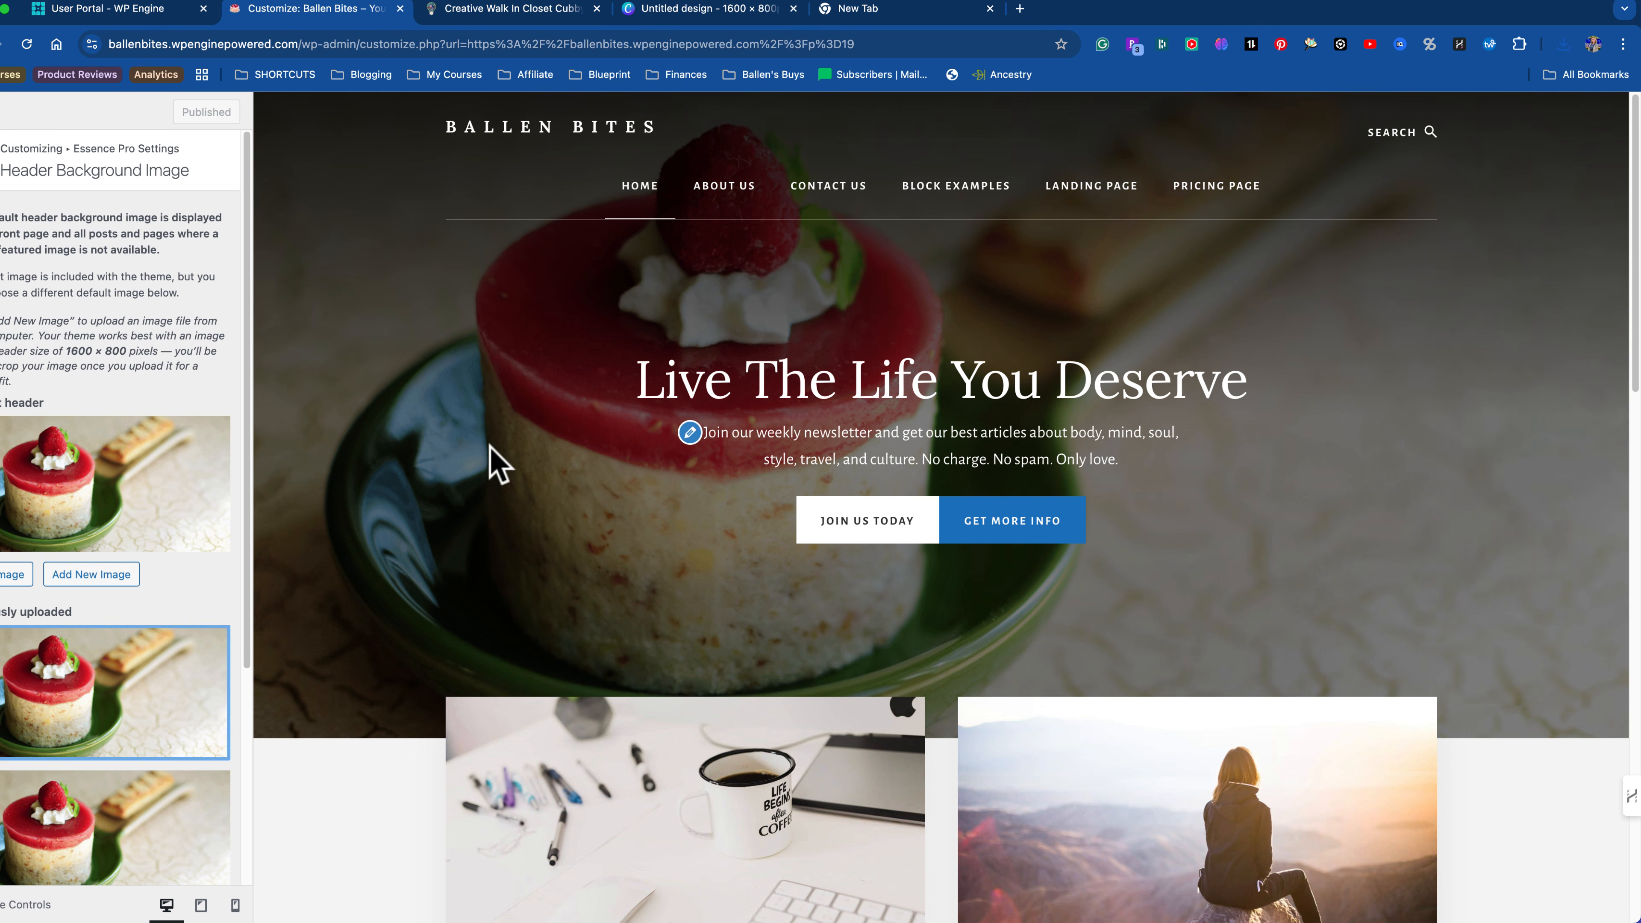
Step: In the Front Page Hero Section settings, set the white button text to Amazon Store
key(Escape)
click(87, 259)
key(Escape)
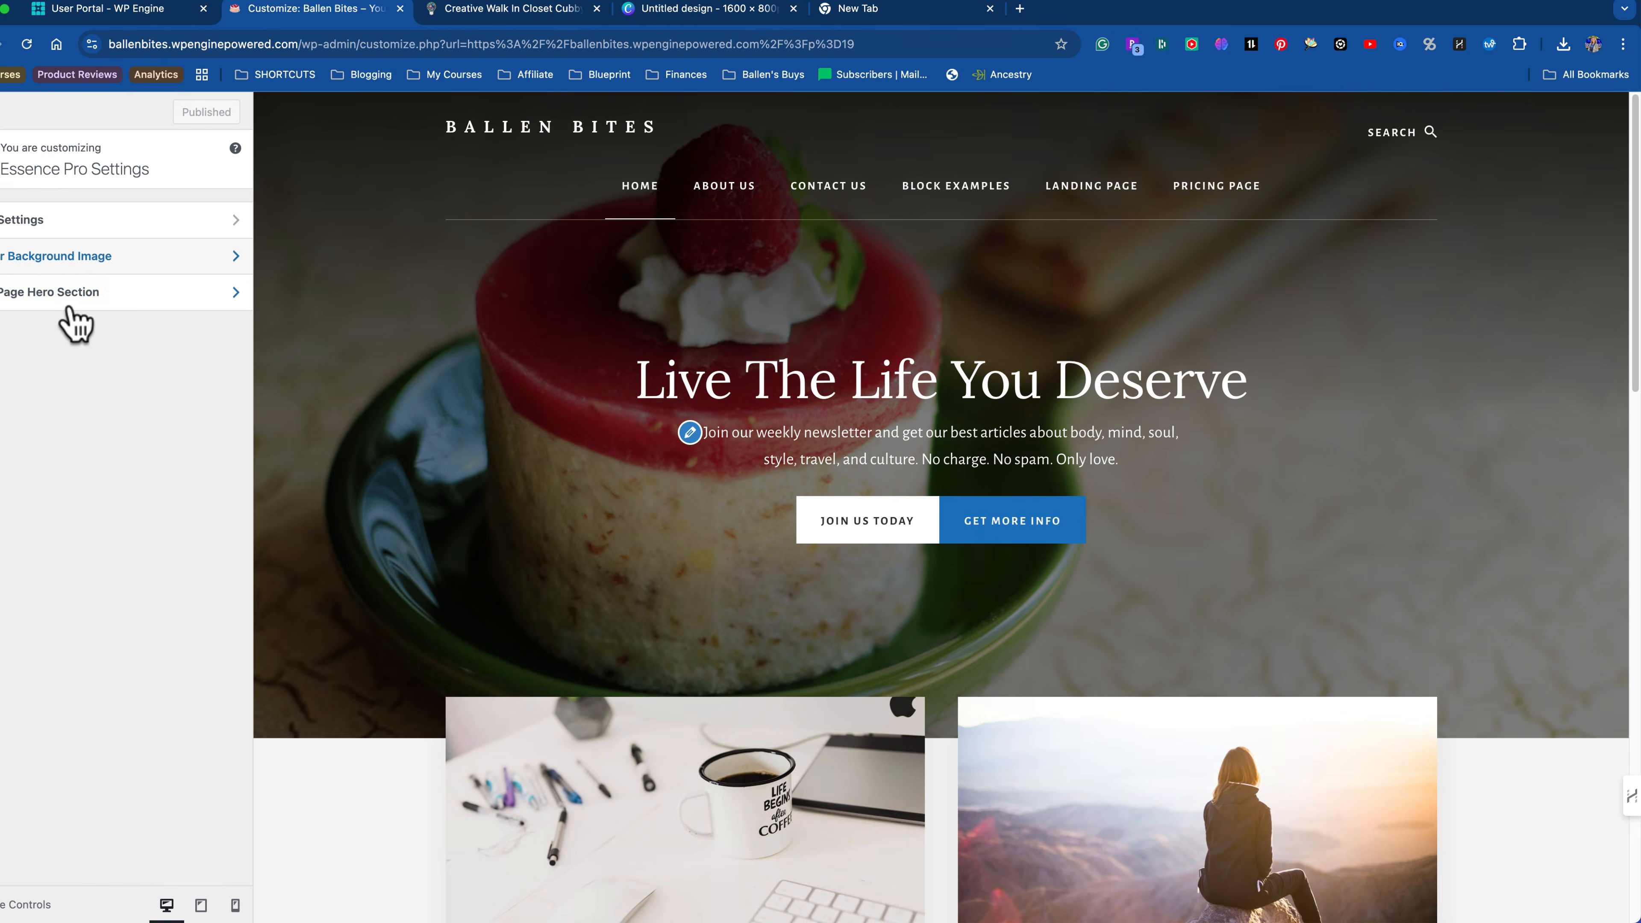
click(72, 304)
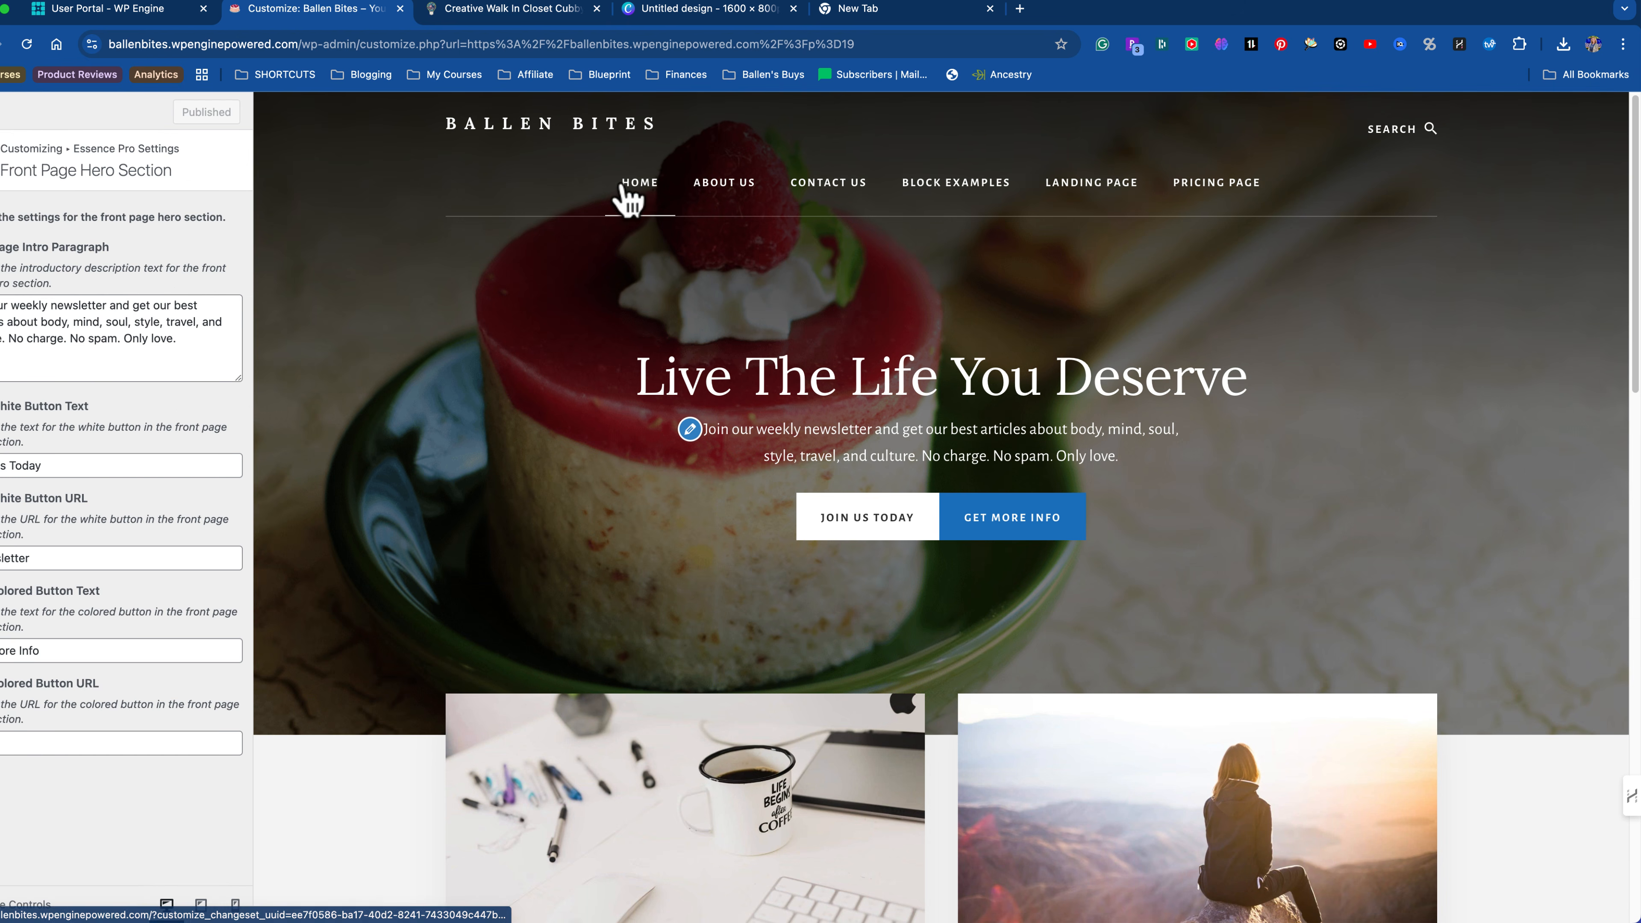
click(636, 189)
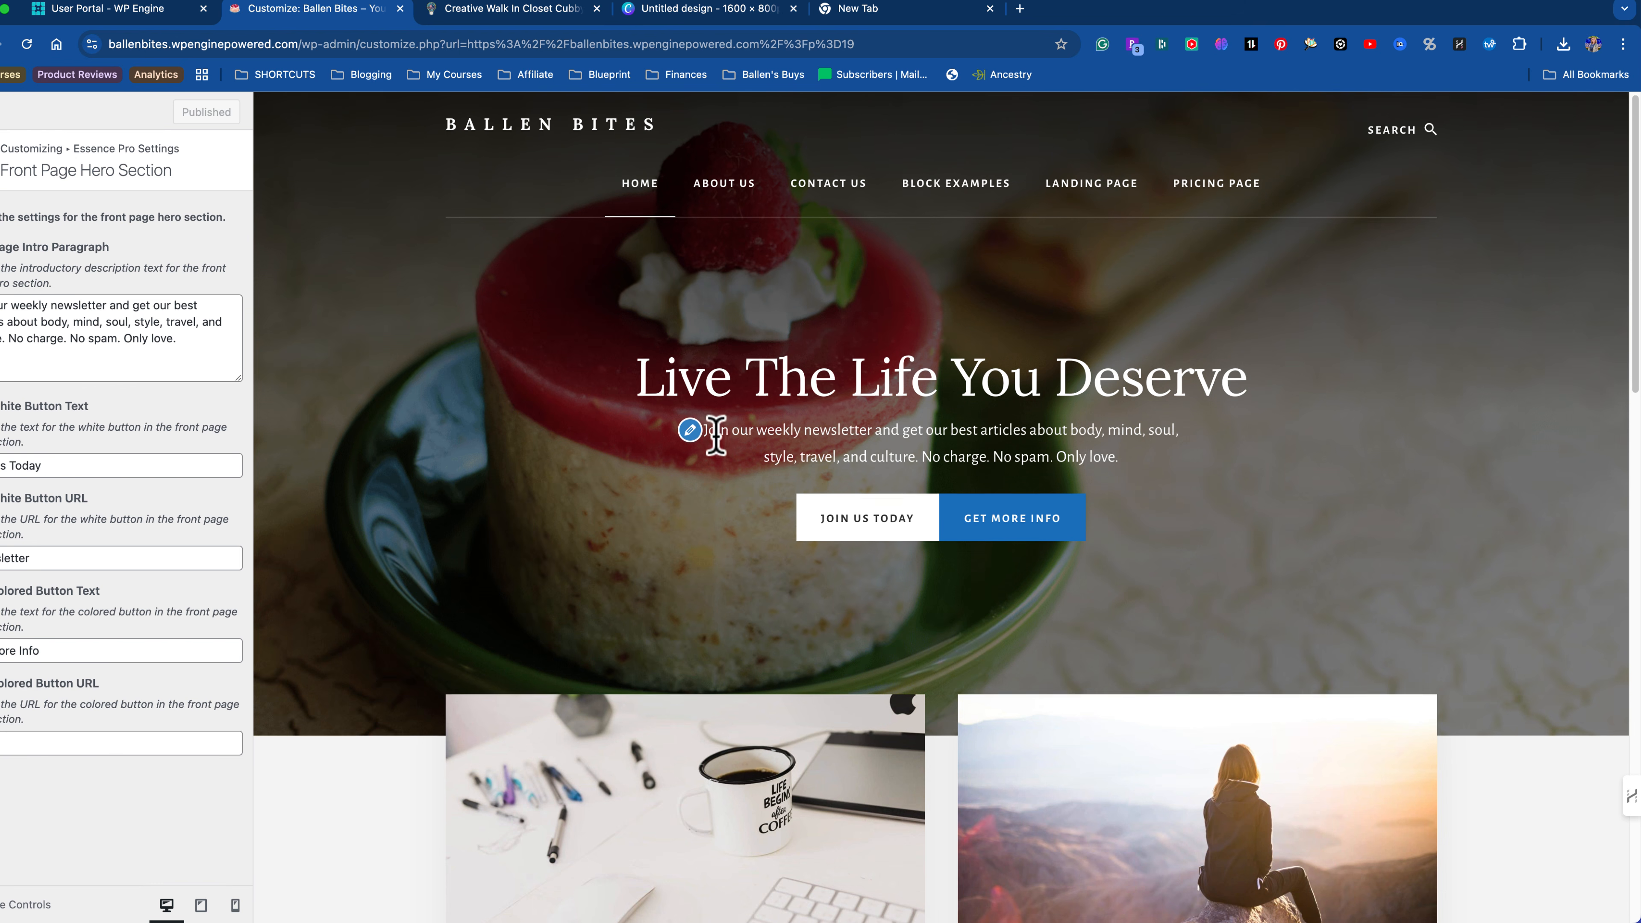
scroll(714, 443, down, 1)
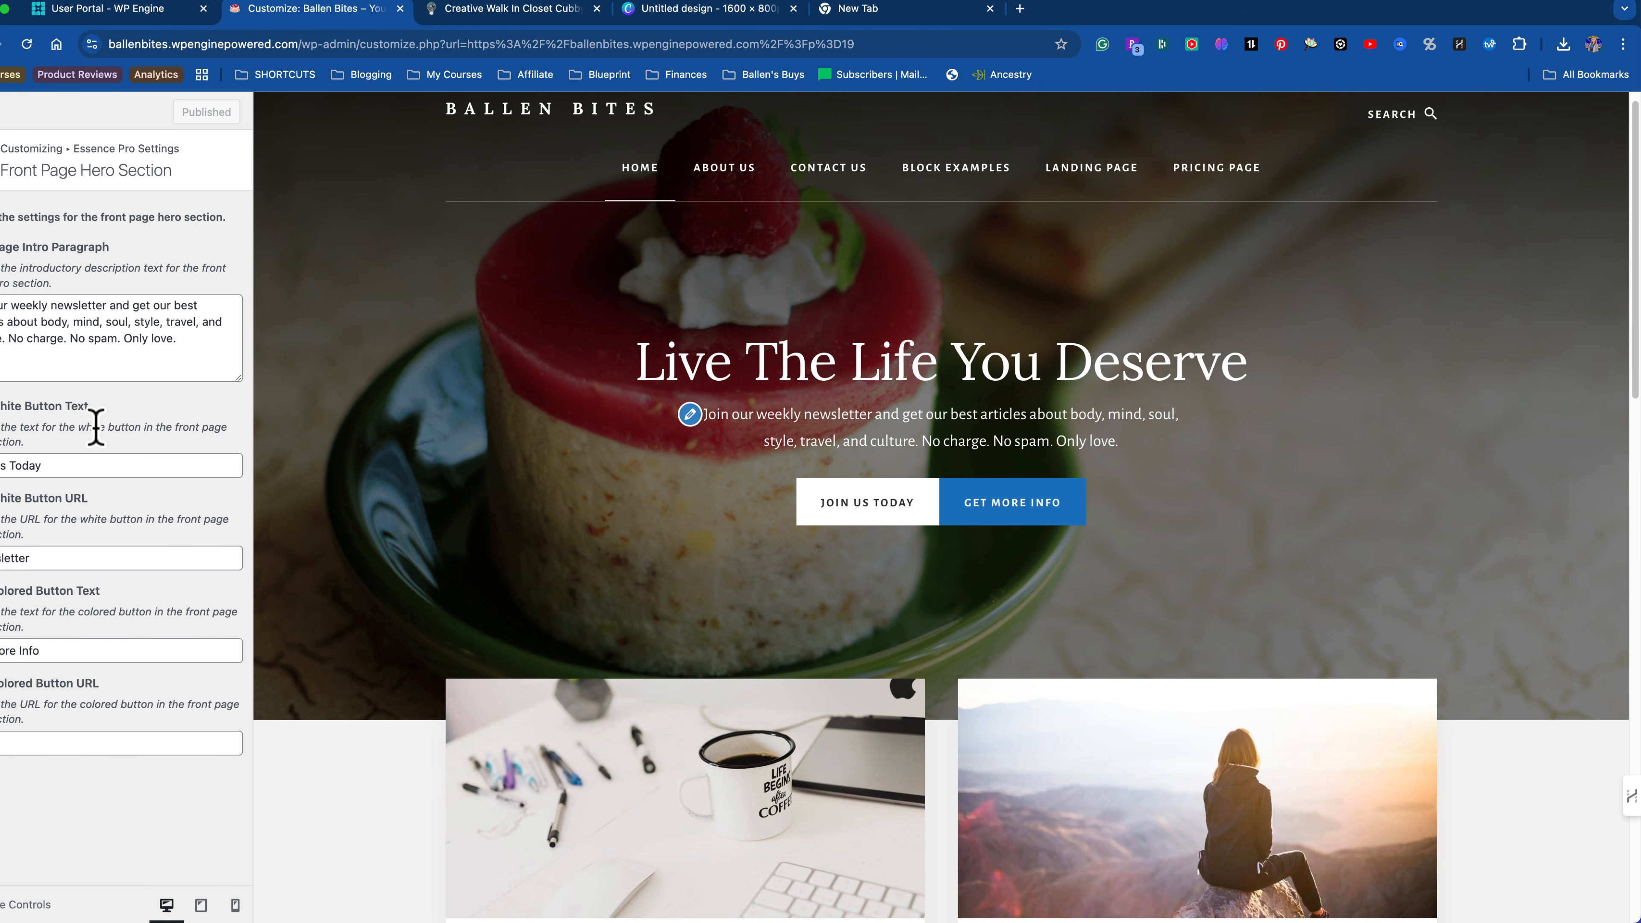
triple_click(88, 467)
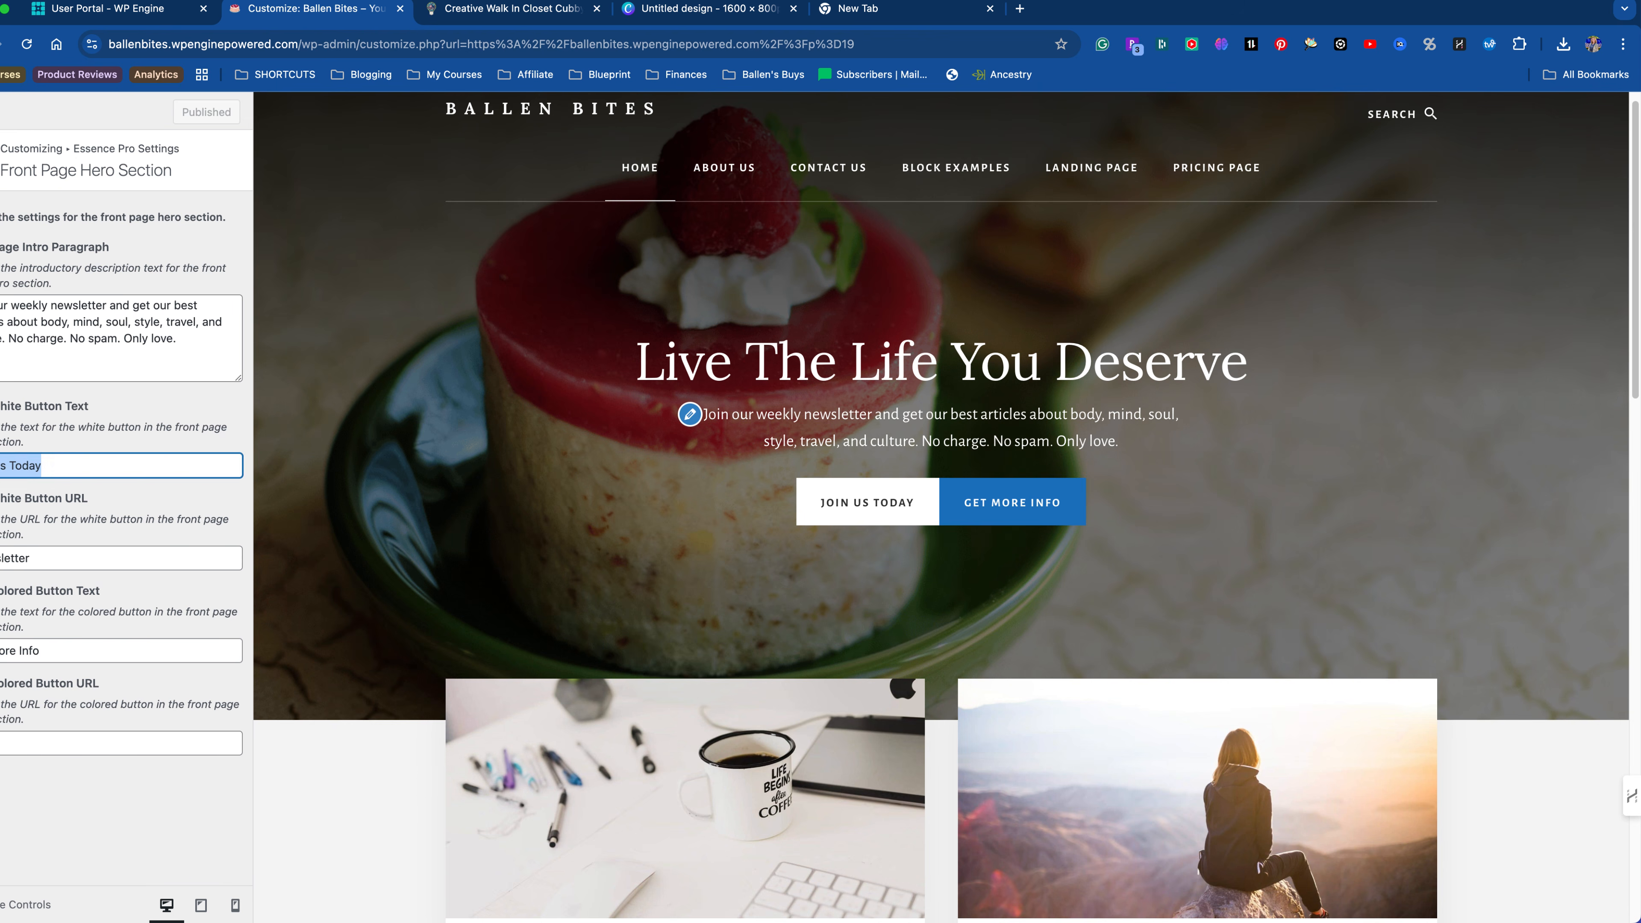
text(on Store)
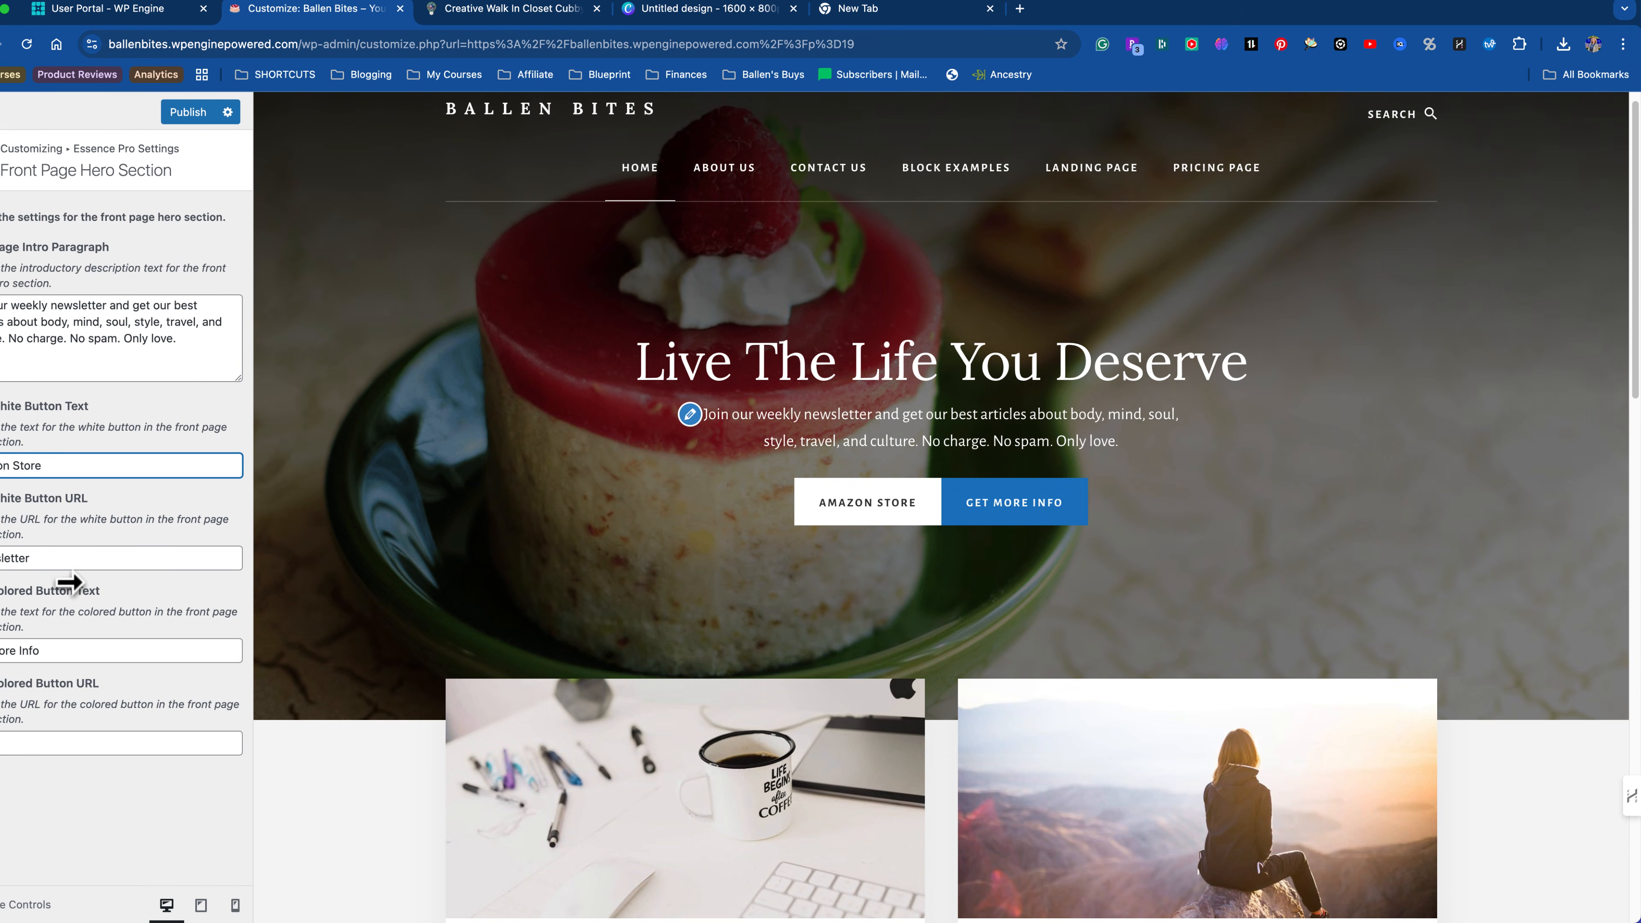
Step: Set the hero section's colored button text to Instagram
triple_click(81, 557)
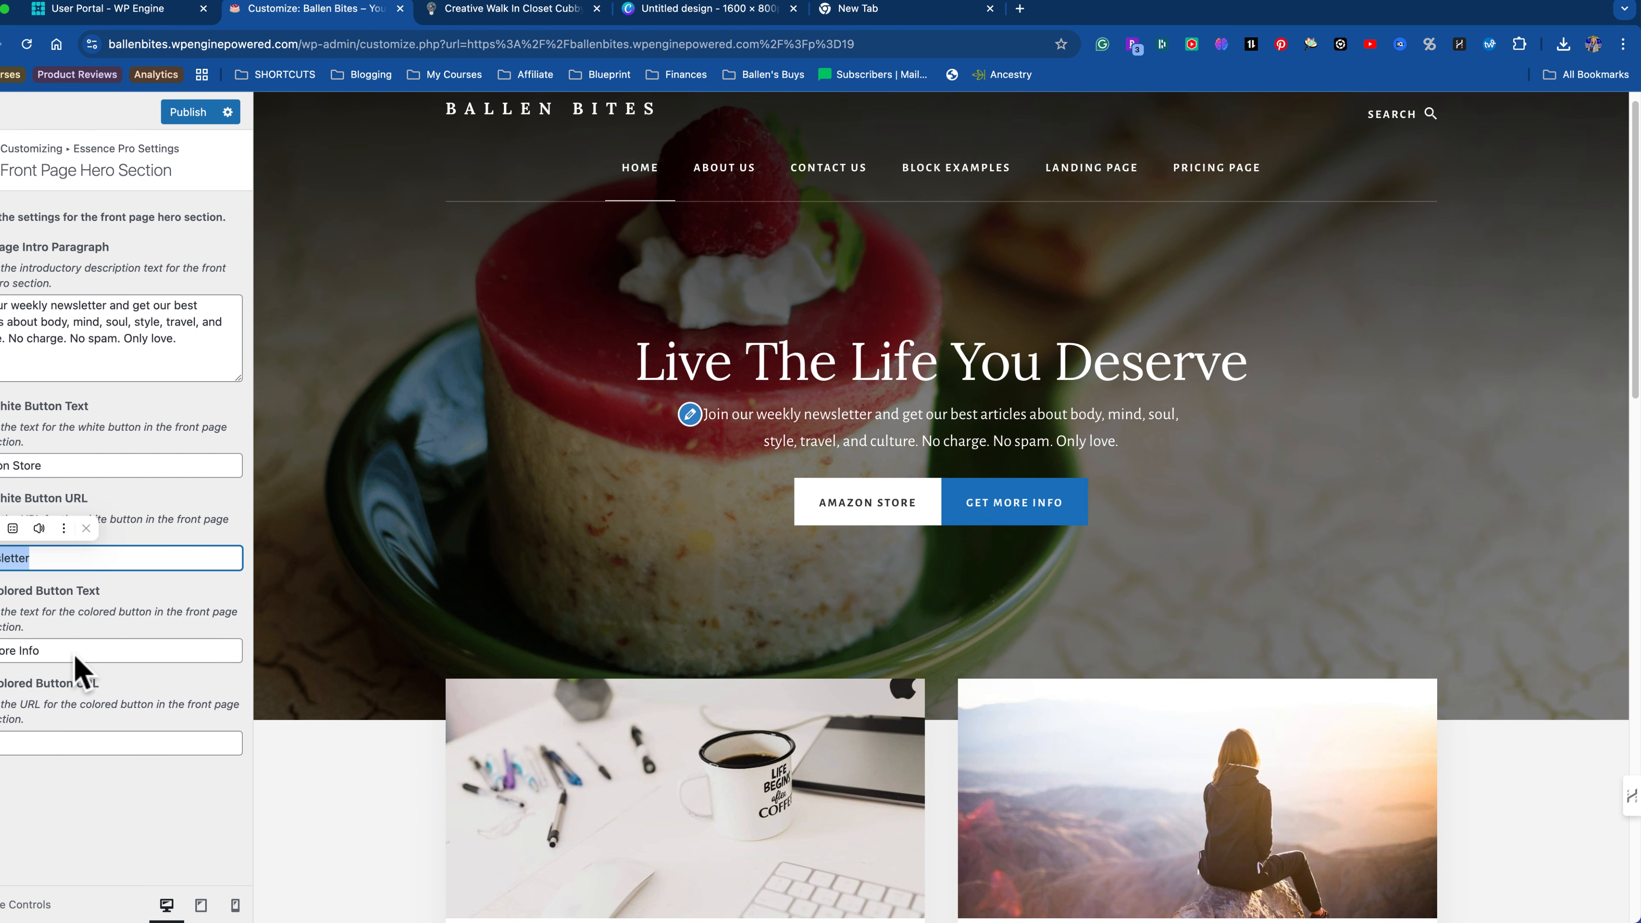
key(Tab)
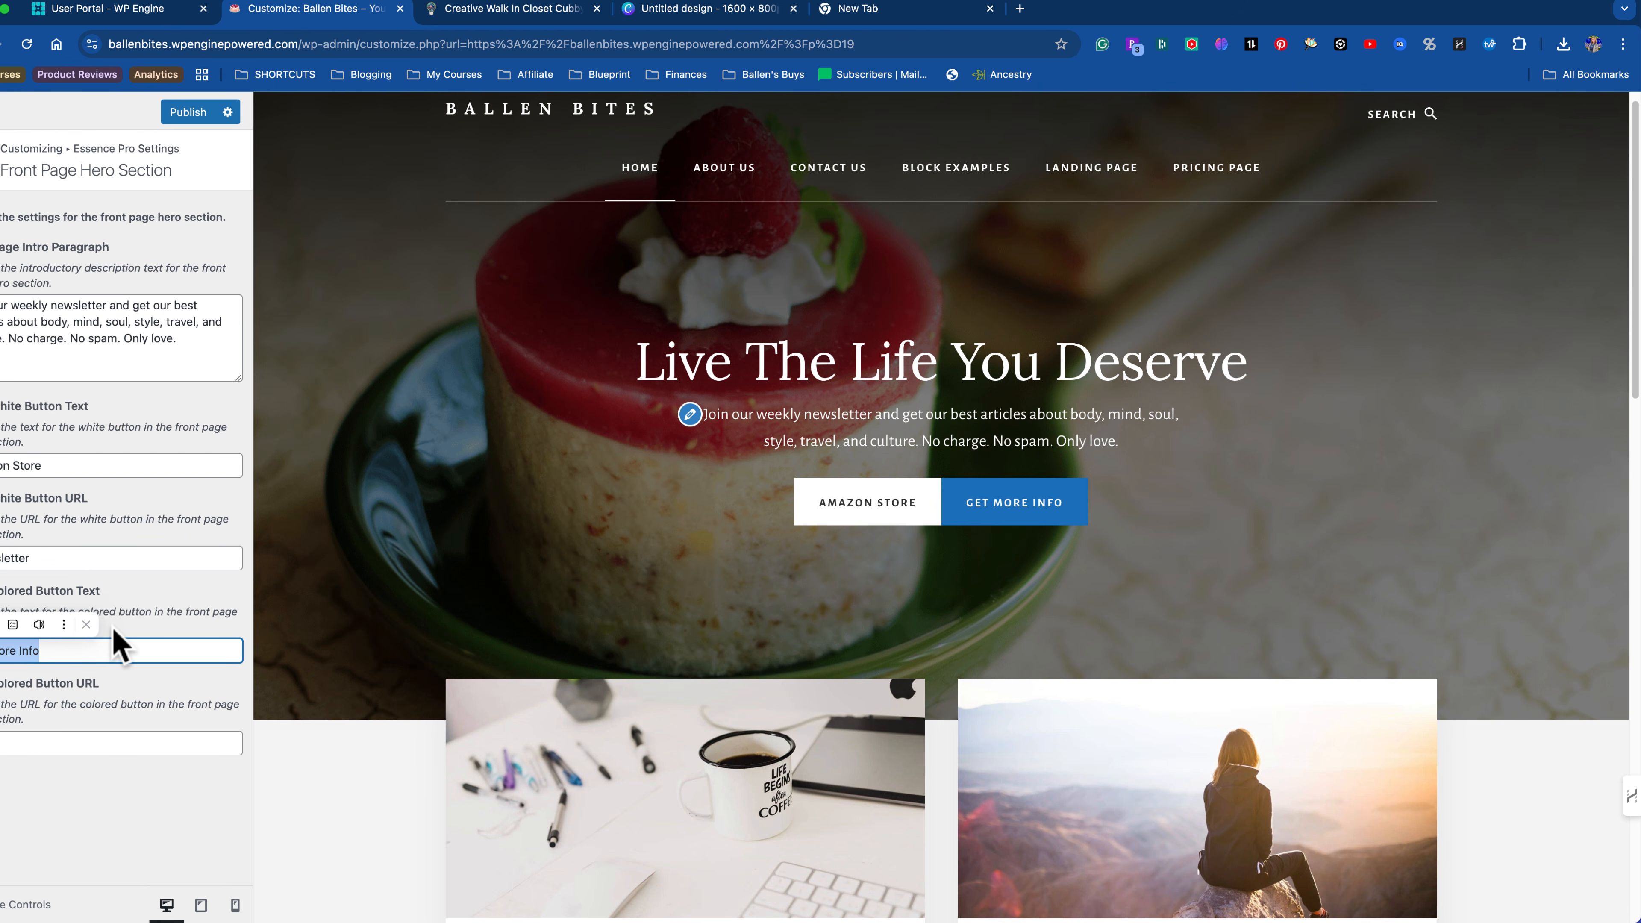
key(BackSpace)
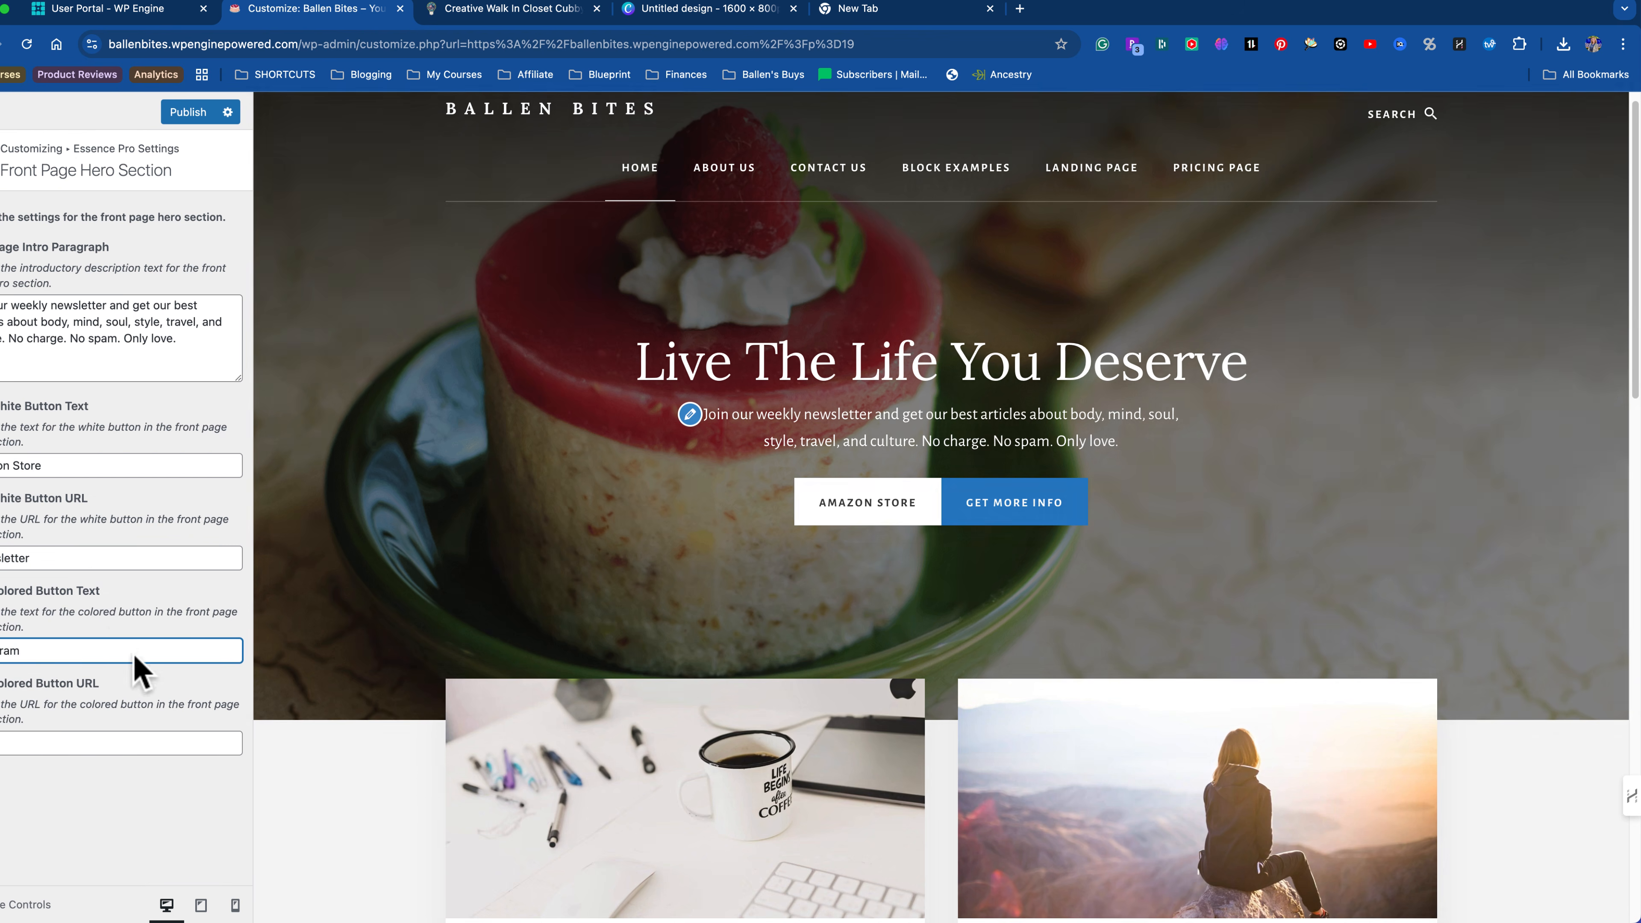
click(104, 751)
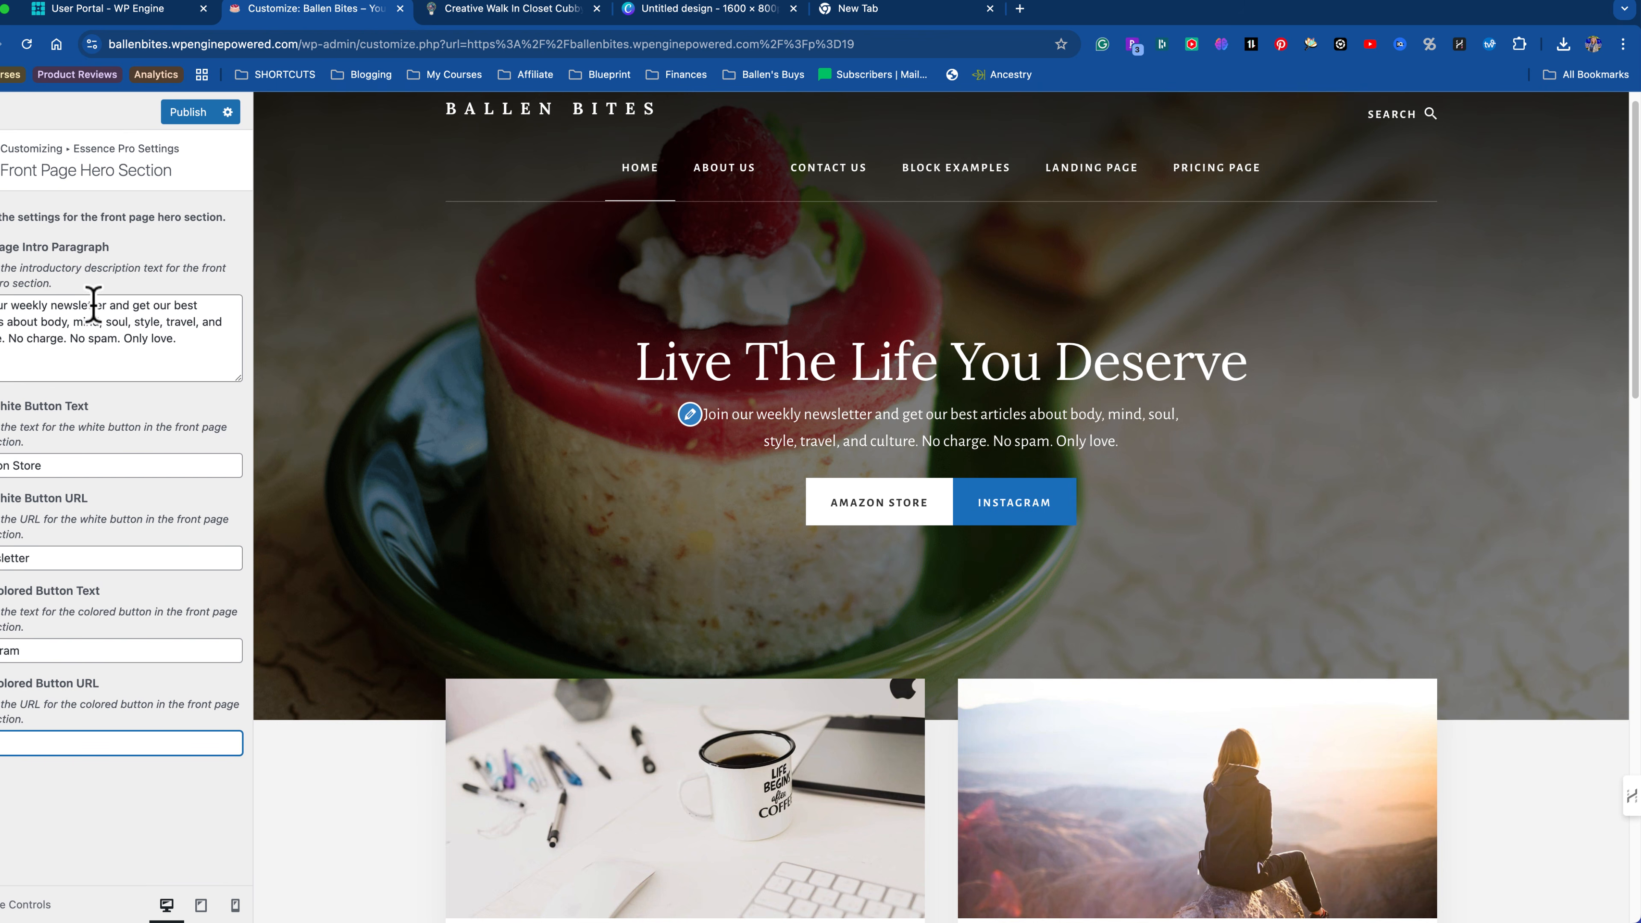
Step: Replace the front page intro paragraph with "These are my favorite recipes. Try them and let me know what you think."
drag(183, 342, 14, 304)
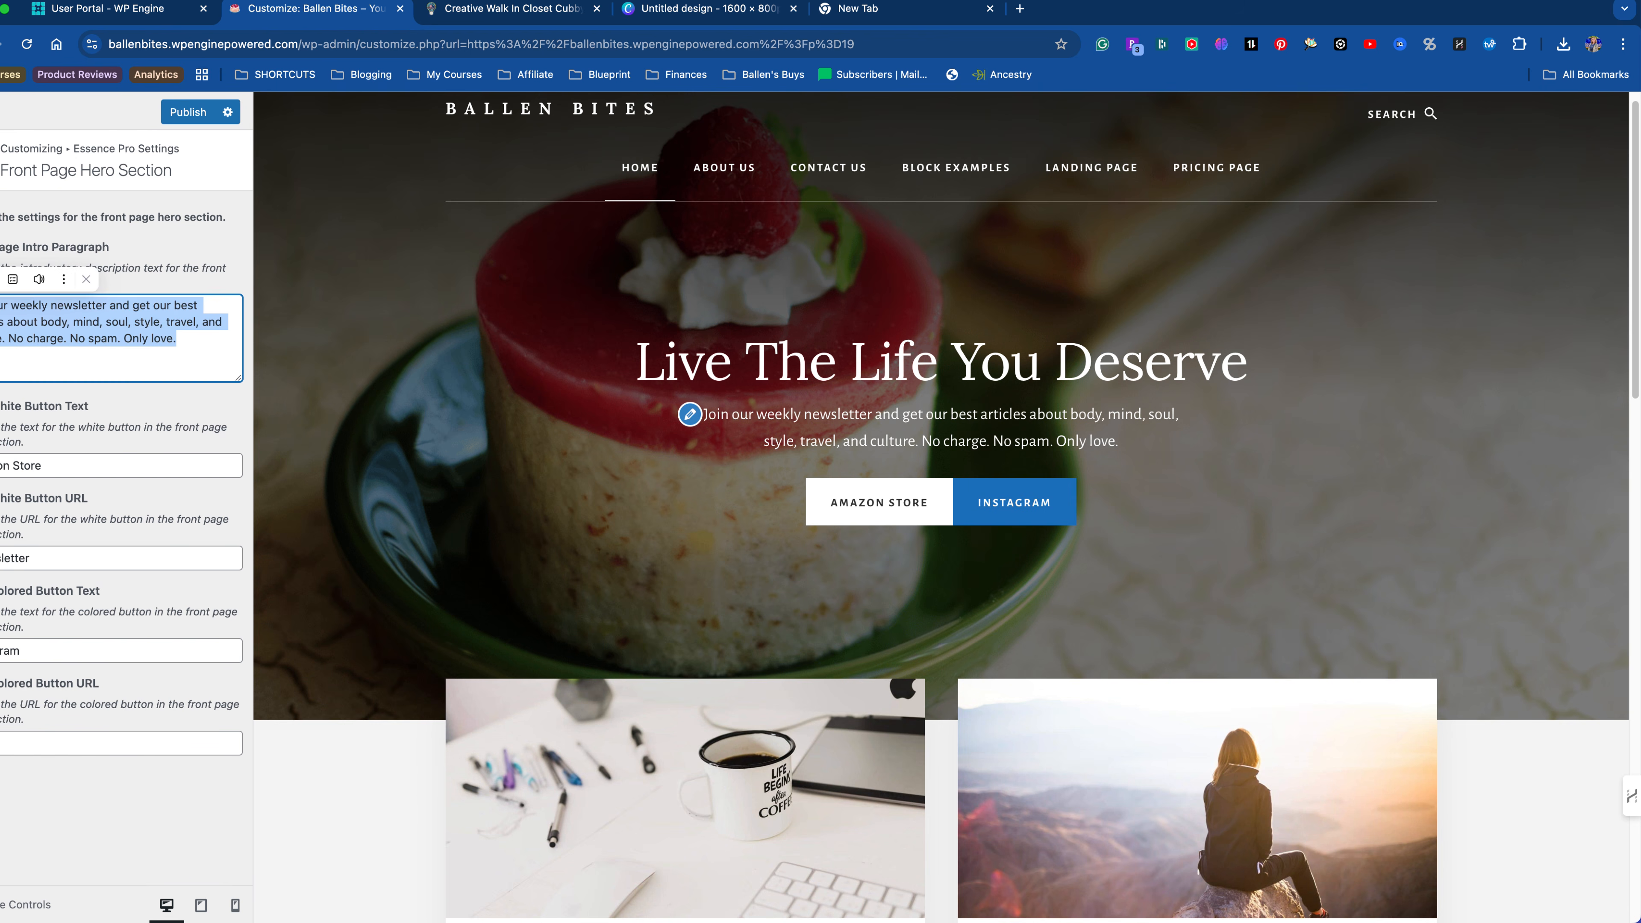
key(BackSpace)
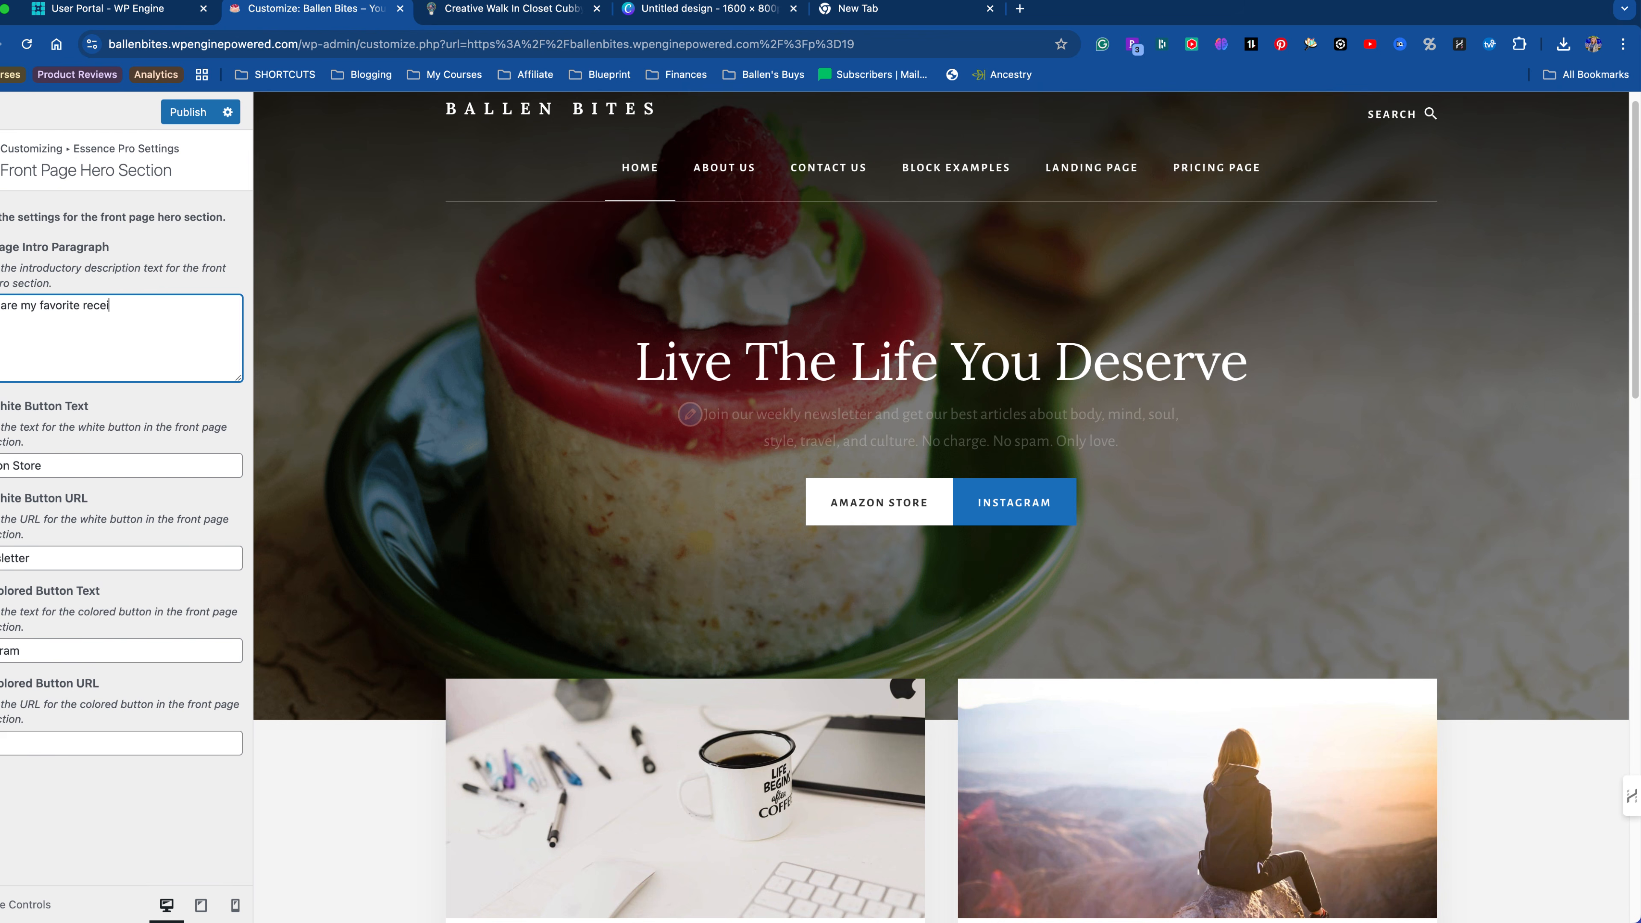
key(BackSpace)
key(BackSpace)
text(i)
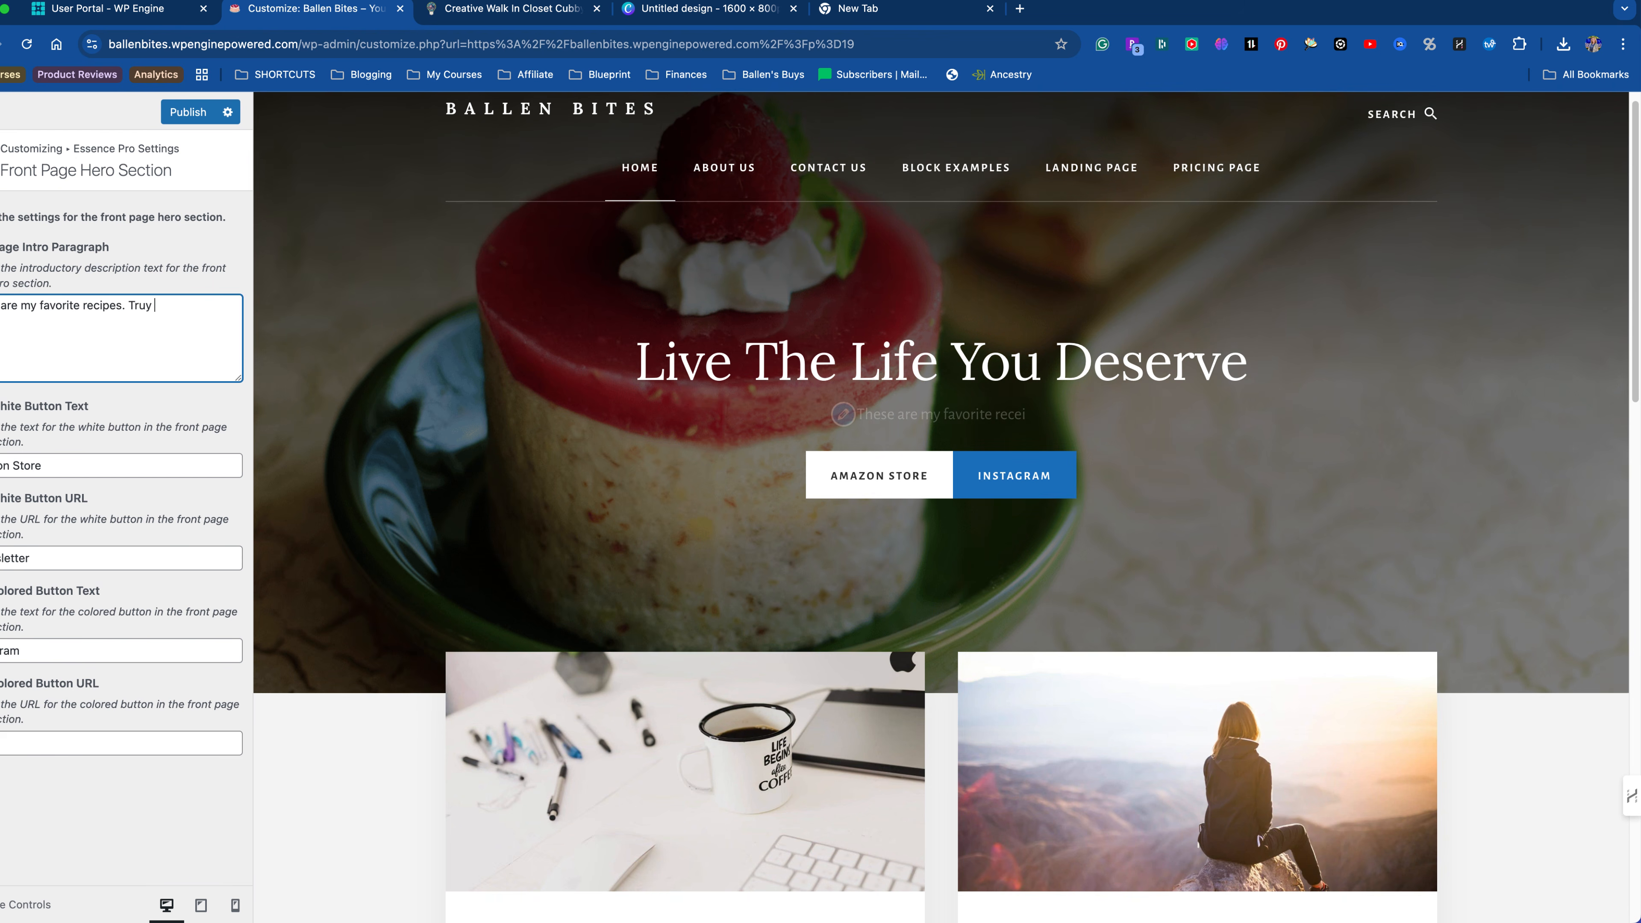
text(pes. Try them and let me)
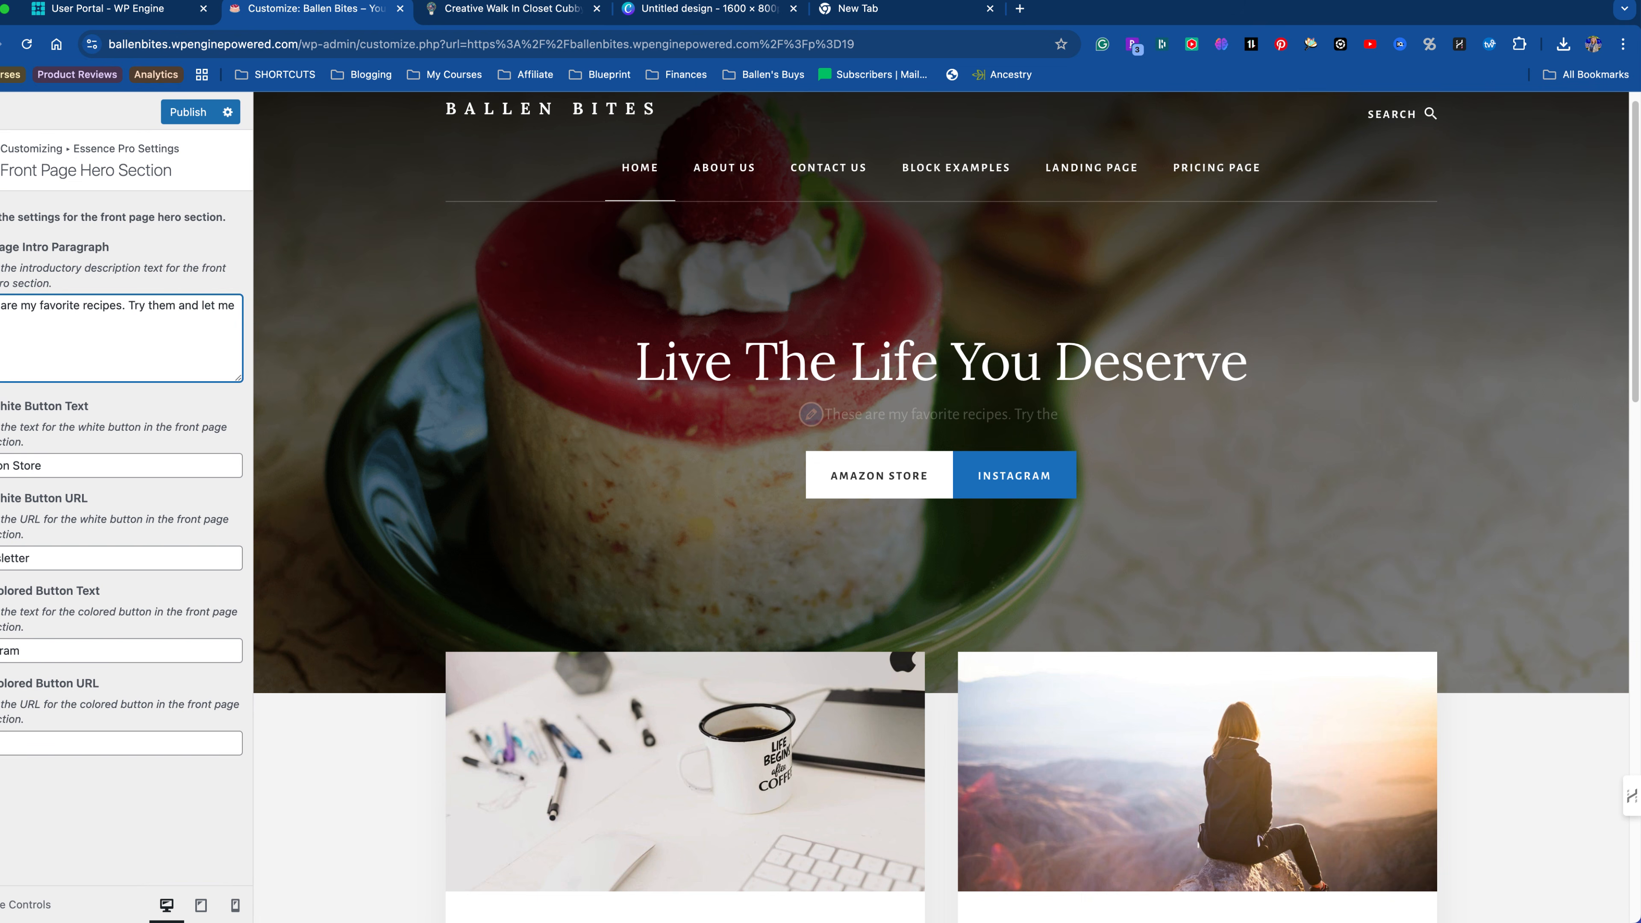
text( know what you think.)
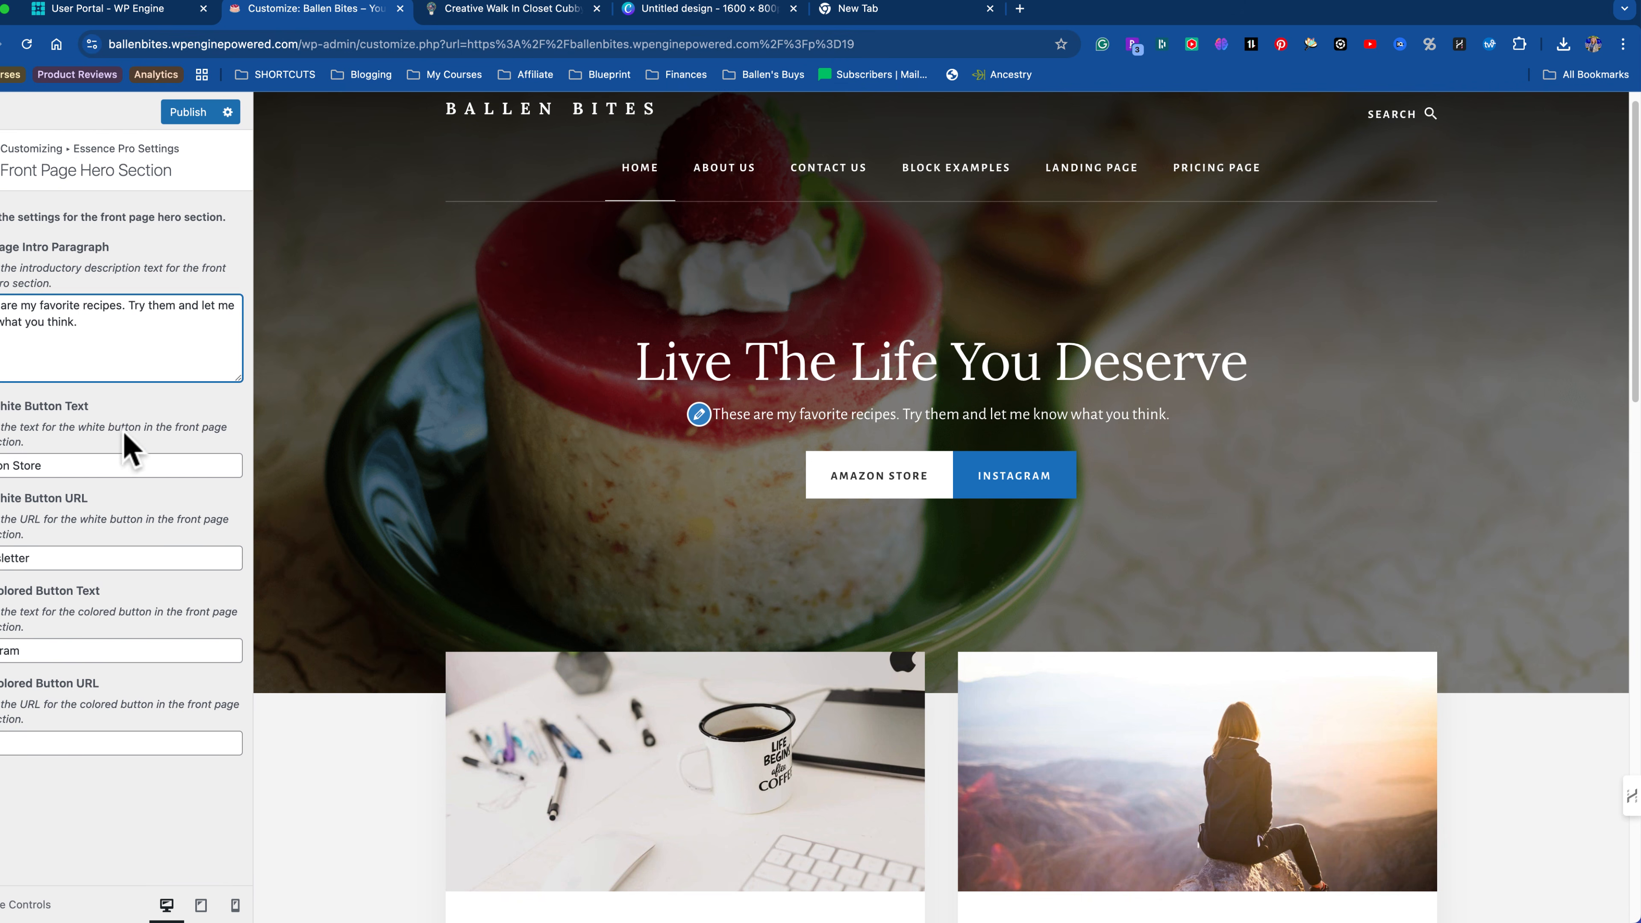
triple_click(95, 465)
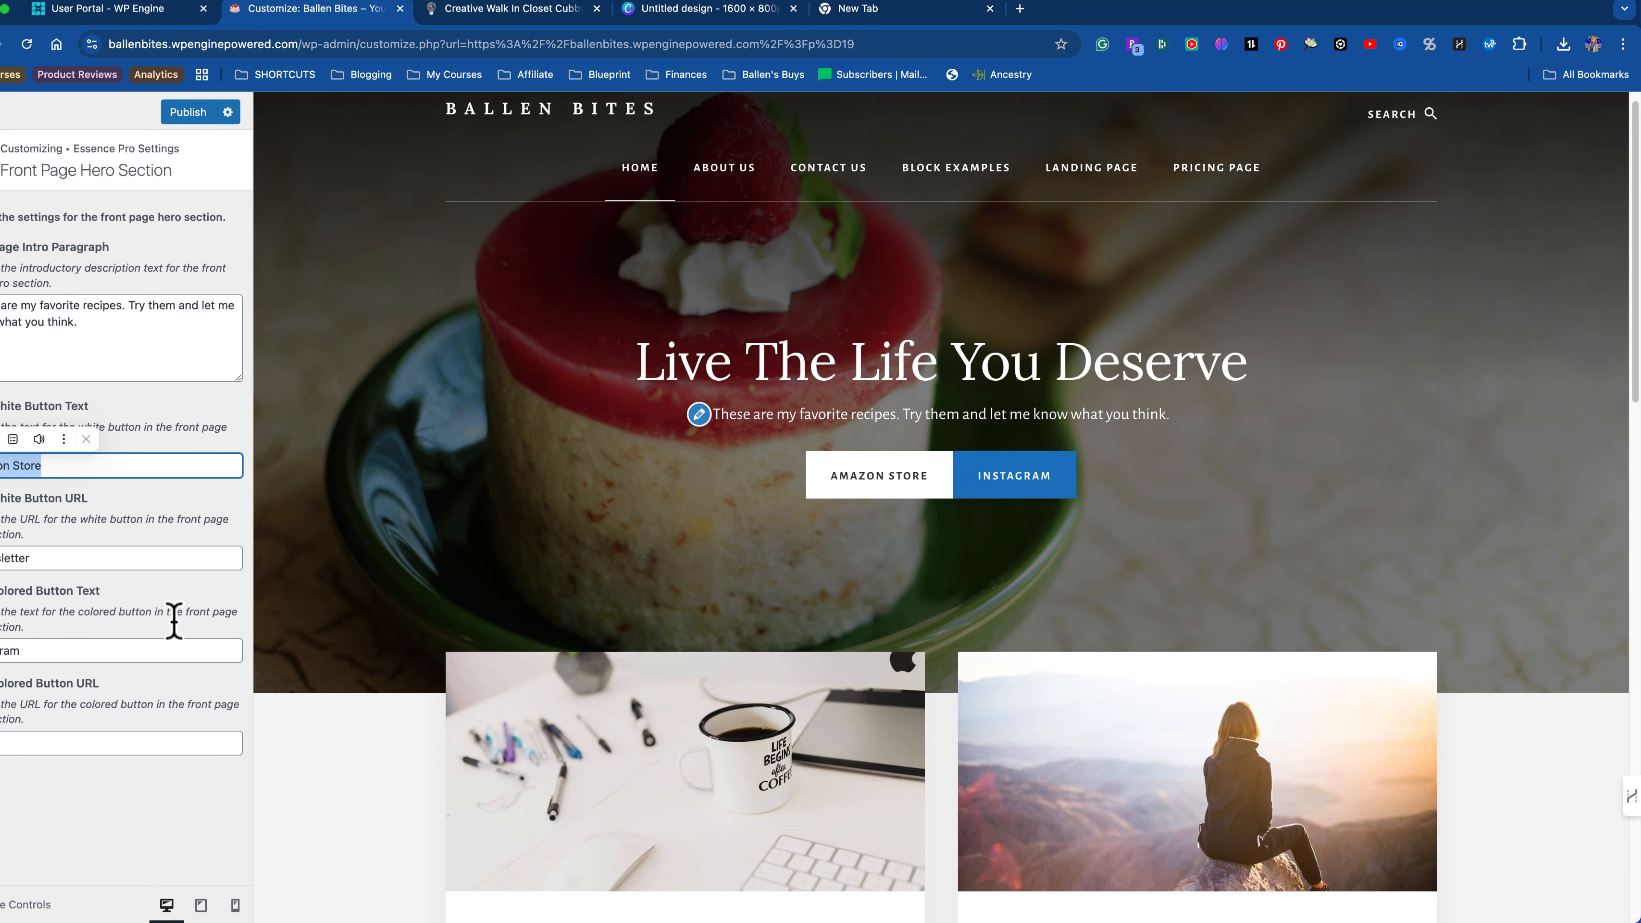
click(73, 563)
click(16, 743)
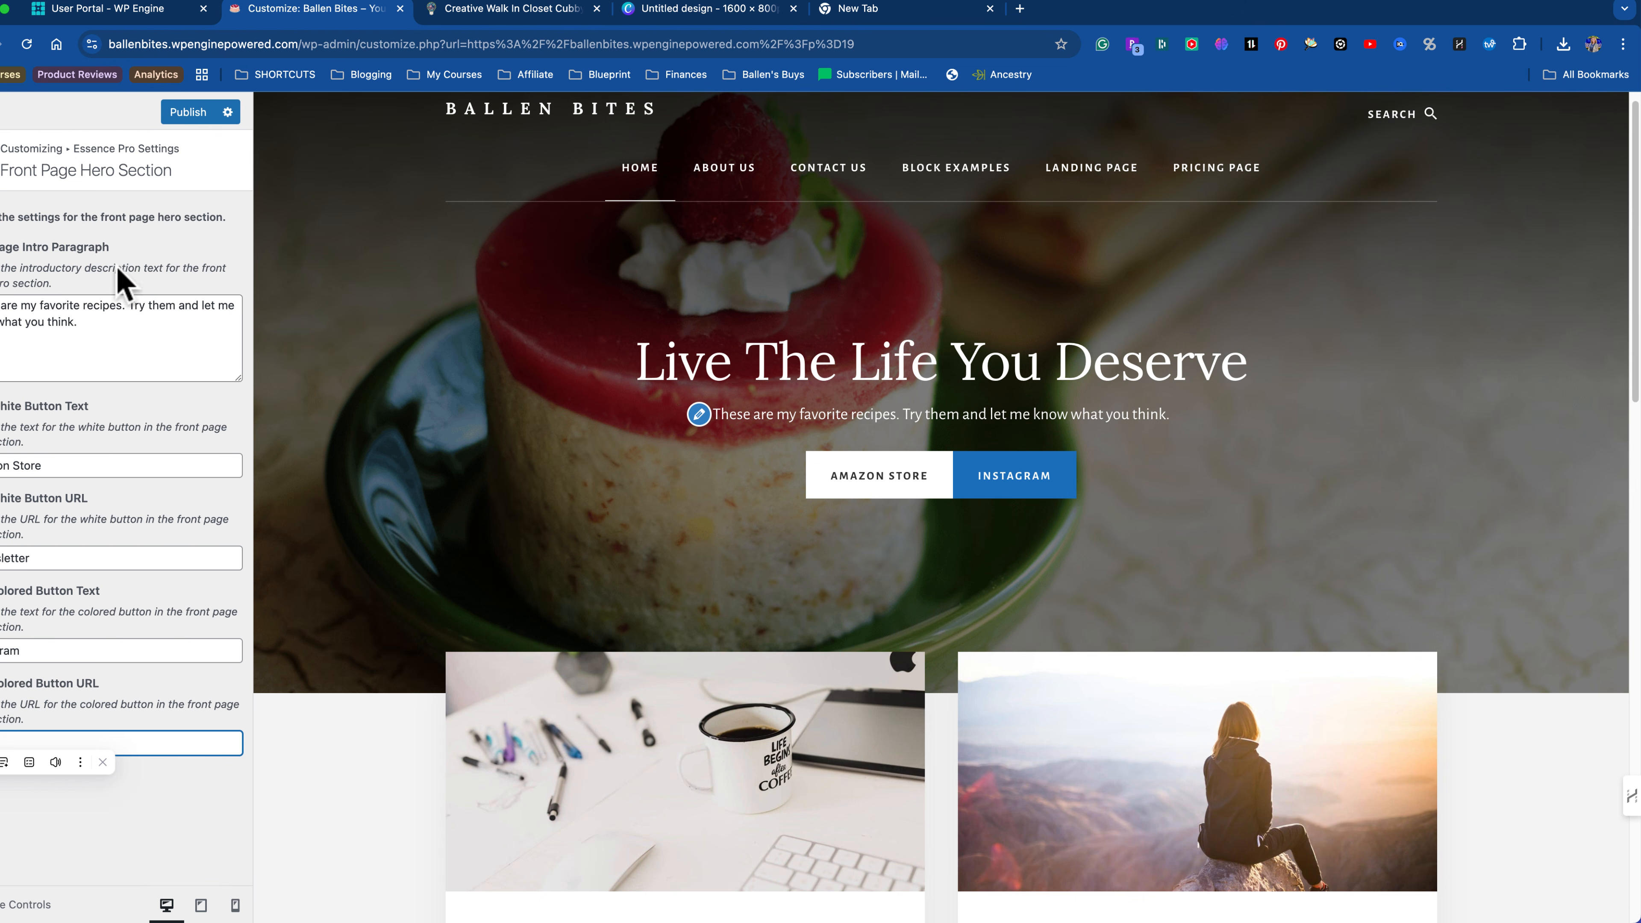
Step: Leave the hero section settings, open the Header Menu for editing and remove its Block Examples item
click(1, 159)
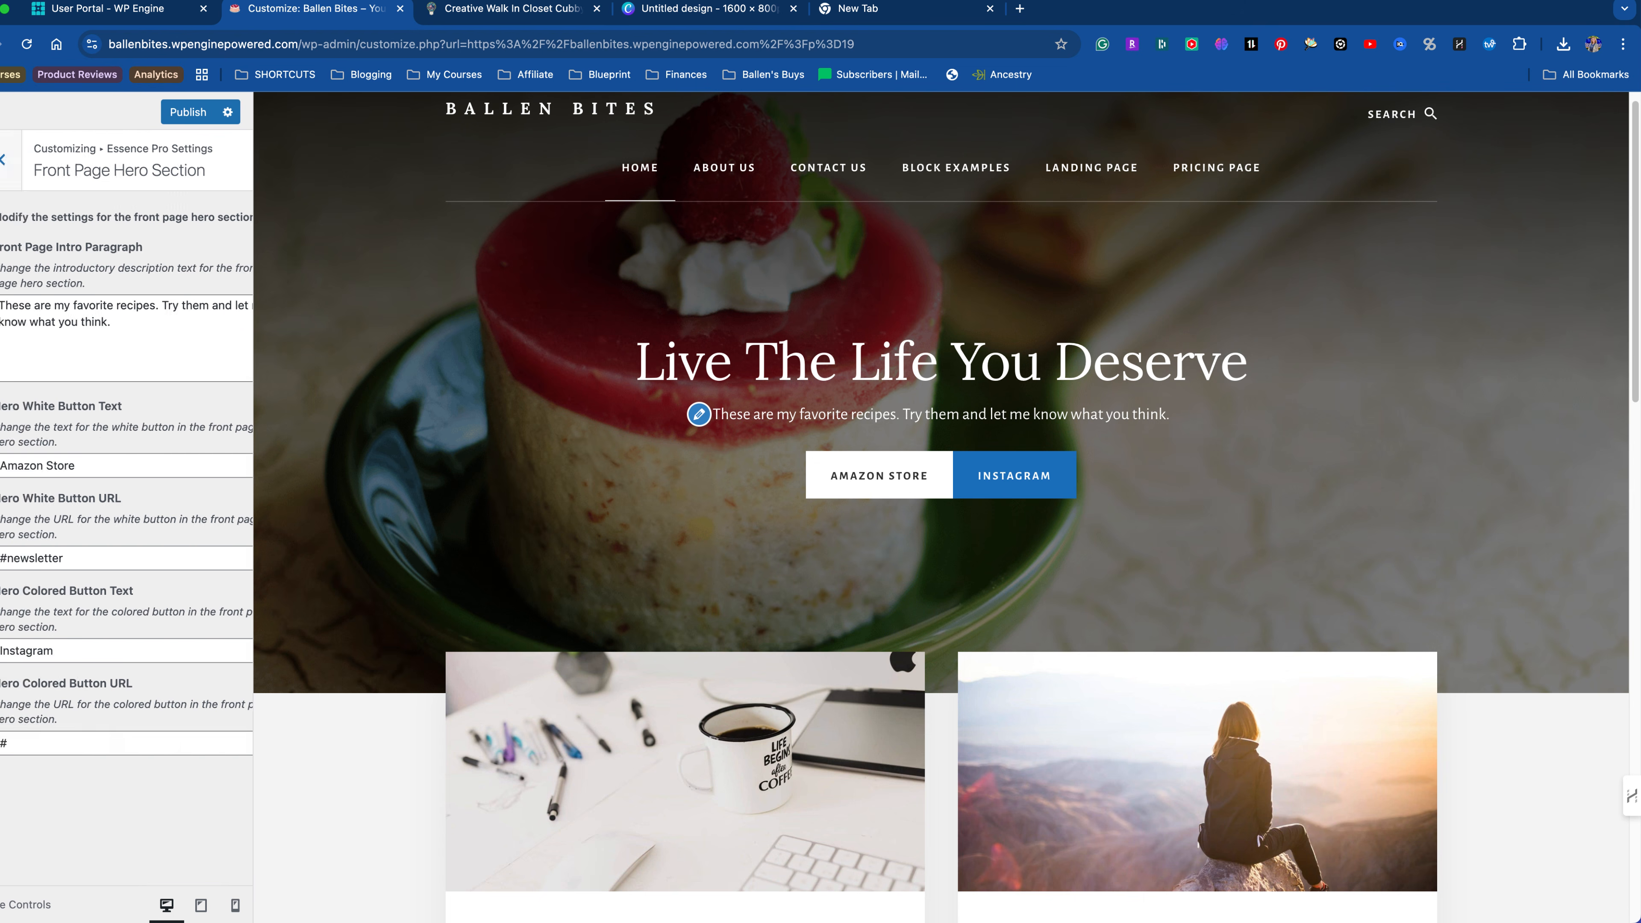
click(2, 159)
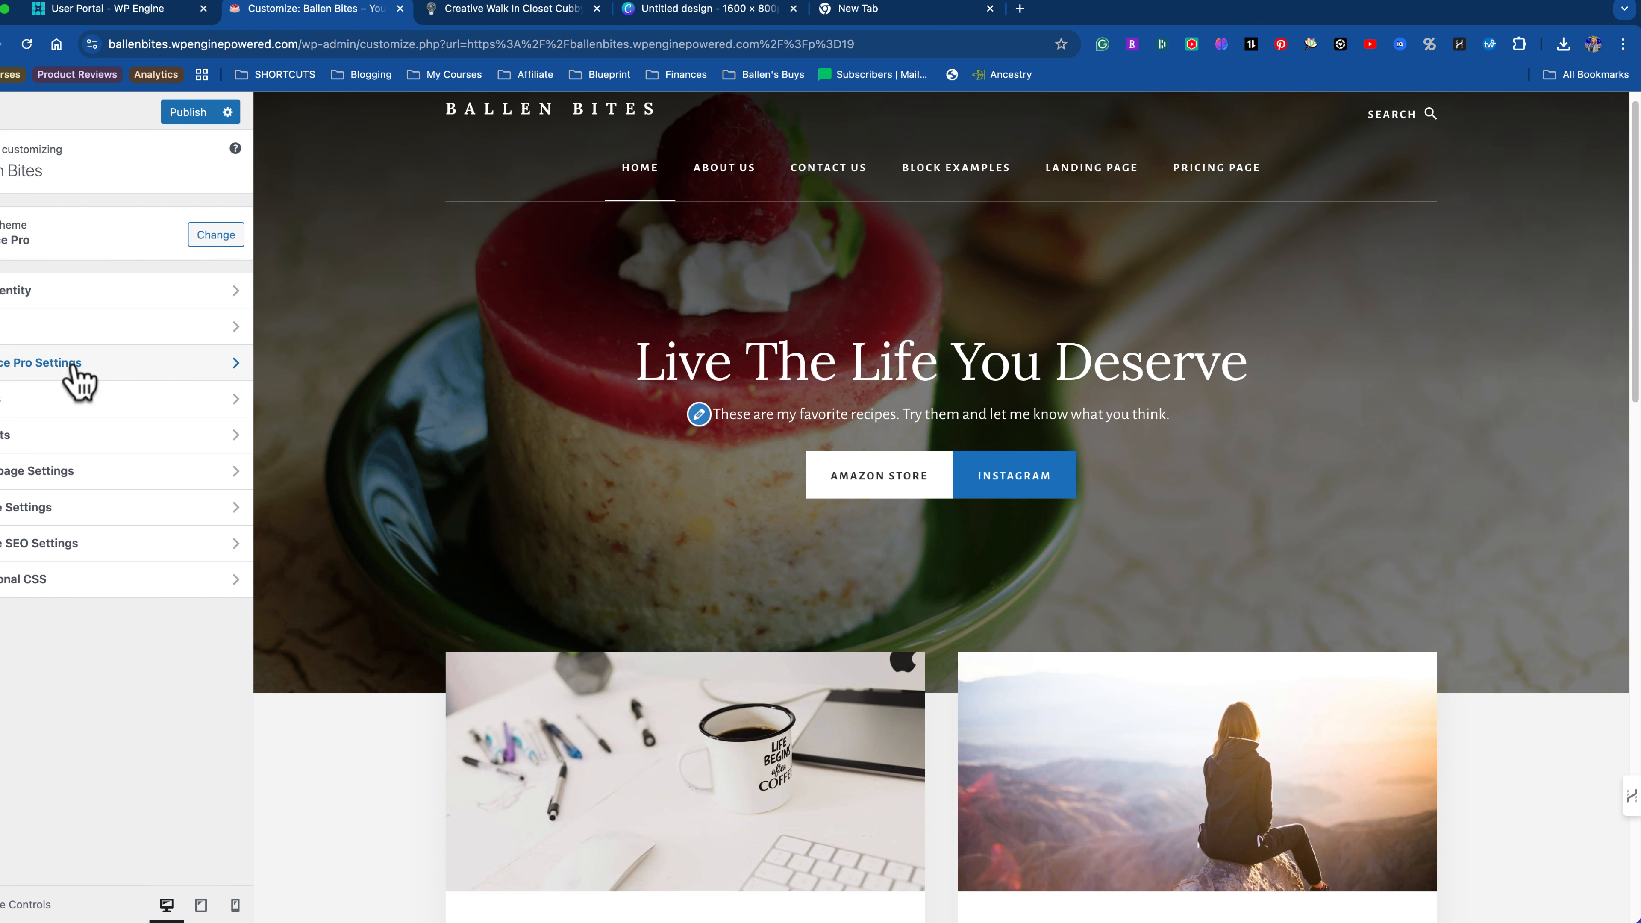
click(57, 414)
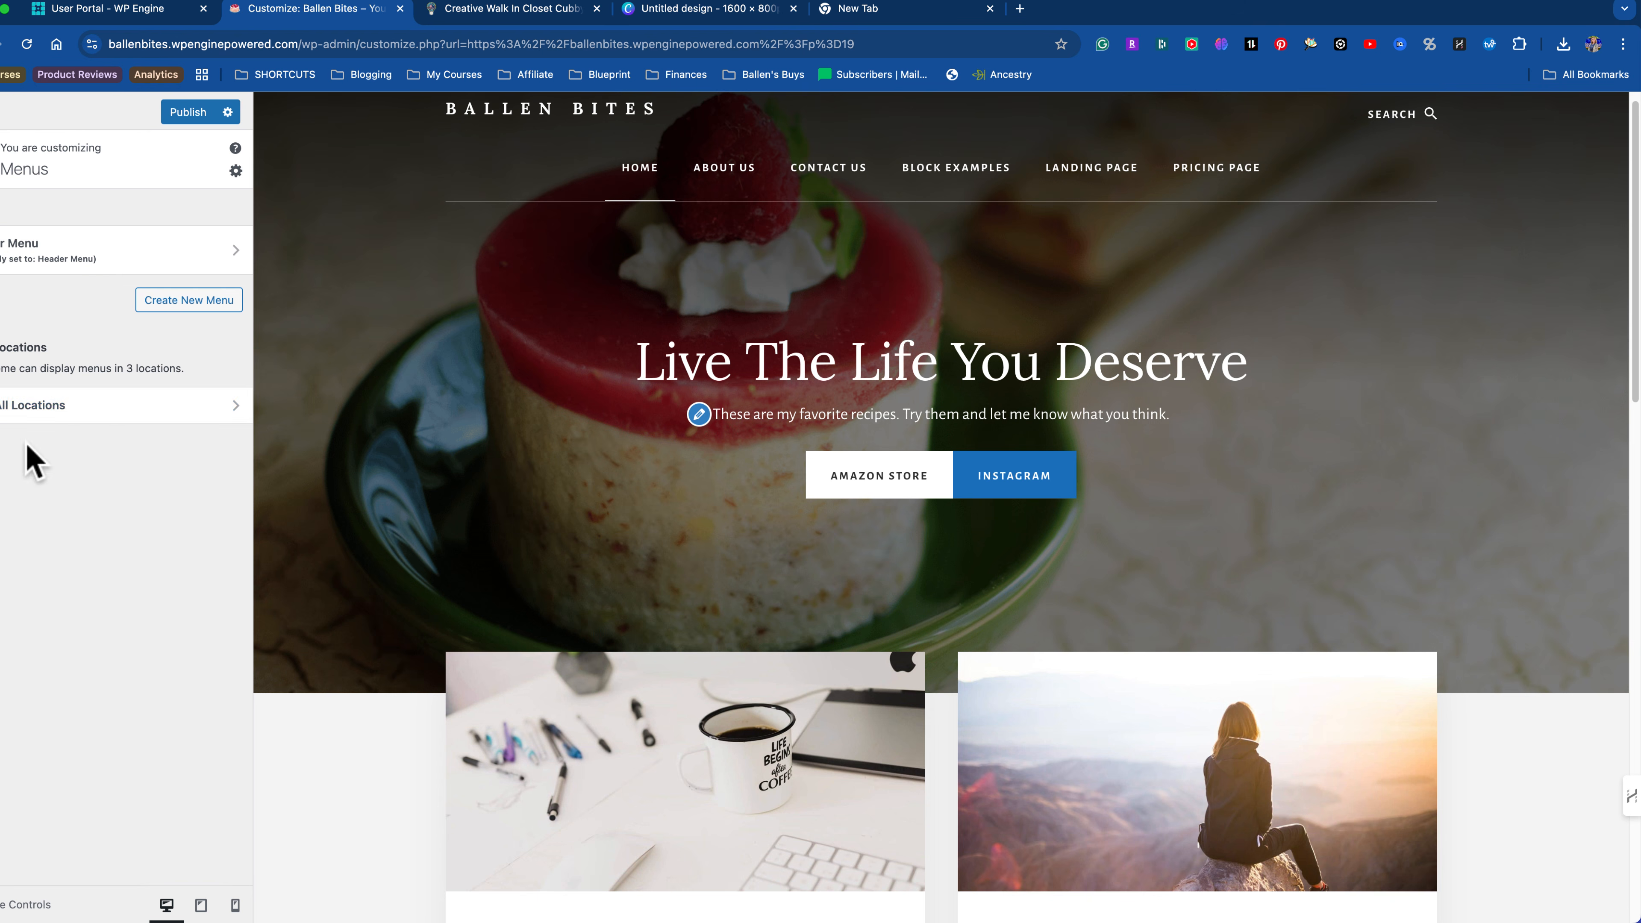
click(36, 255)
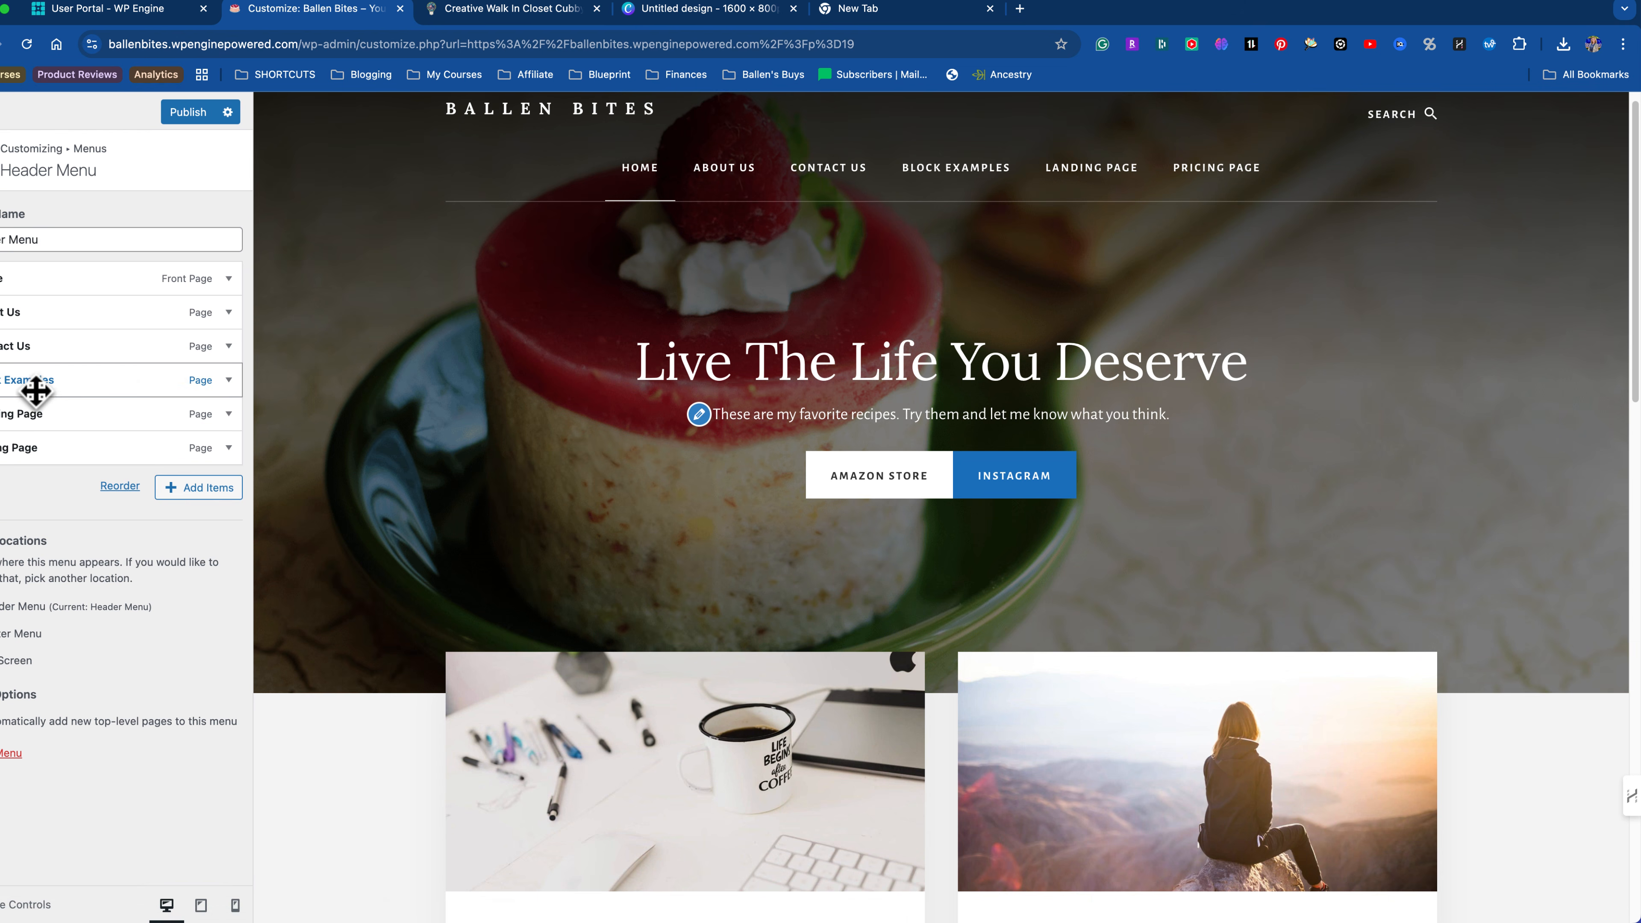
click(229, 381)
scroll(149, 504, down, 3)
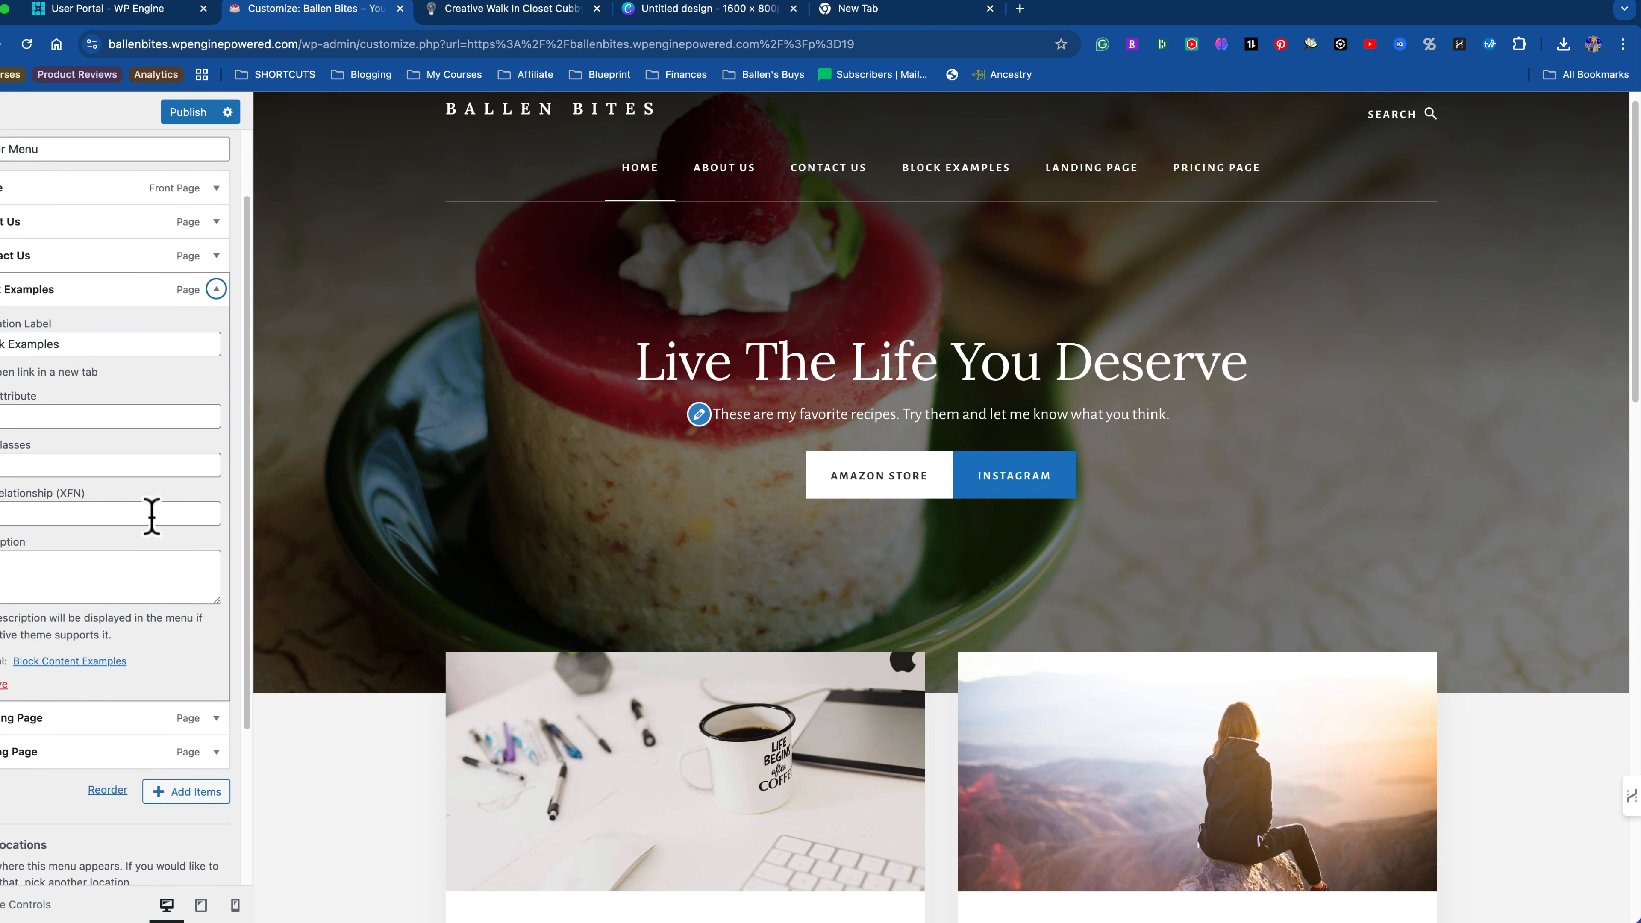
click(4, 674)
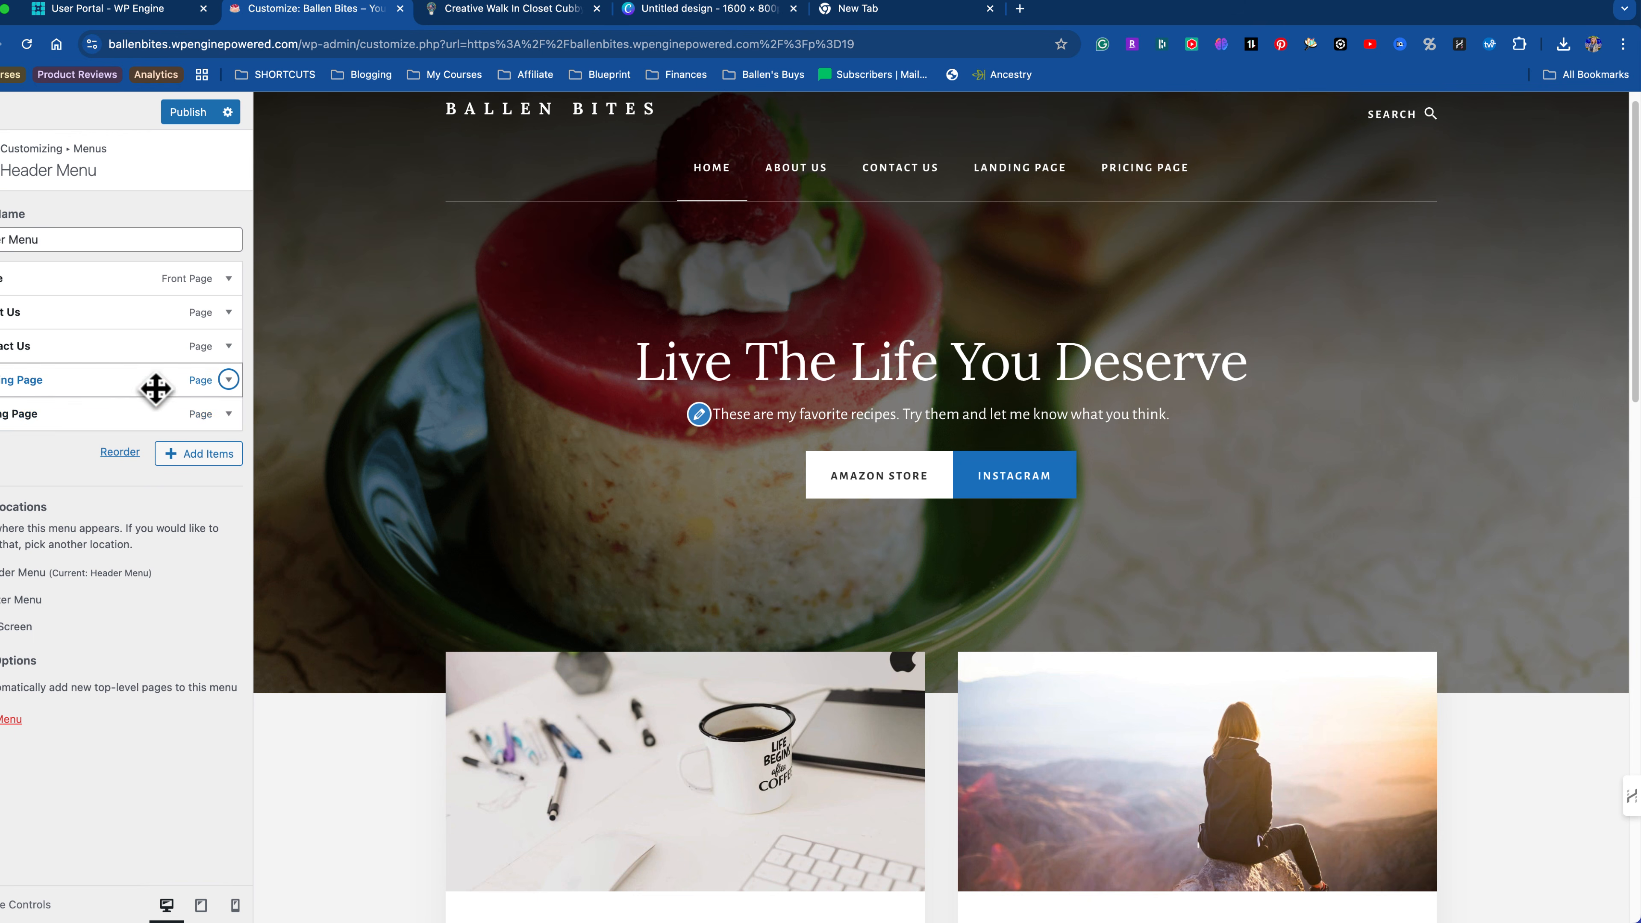
Step: Remove the Pricing Page and Landing Page items from the header menu
click(228, 415)
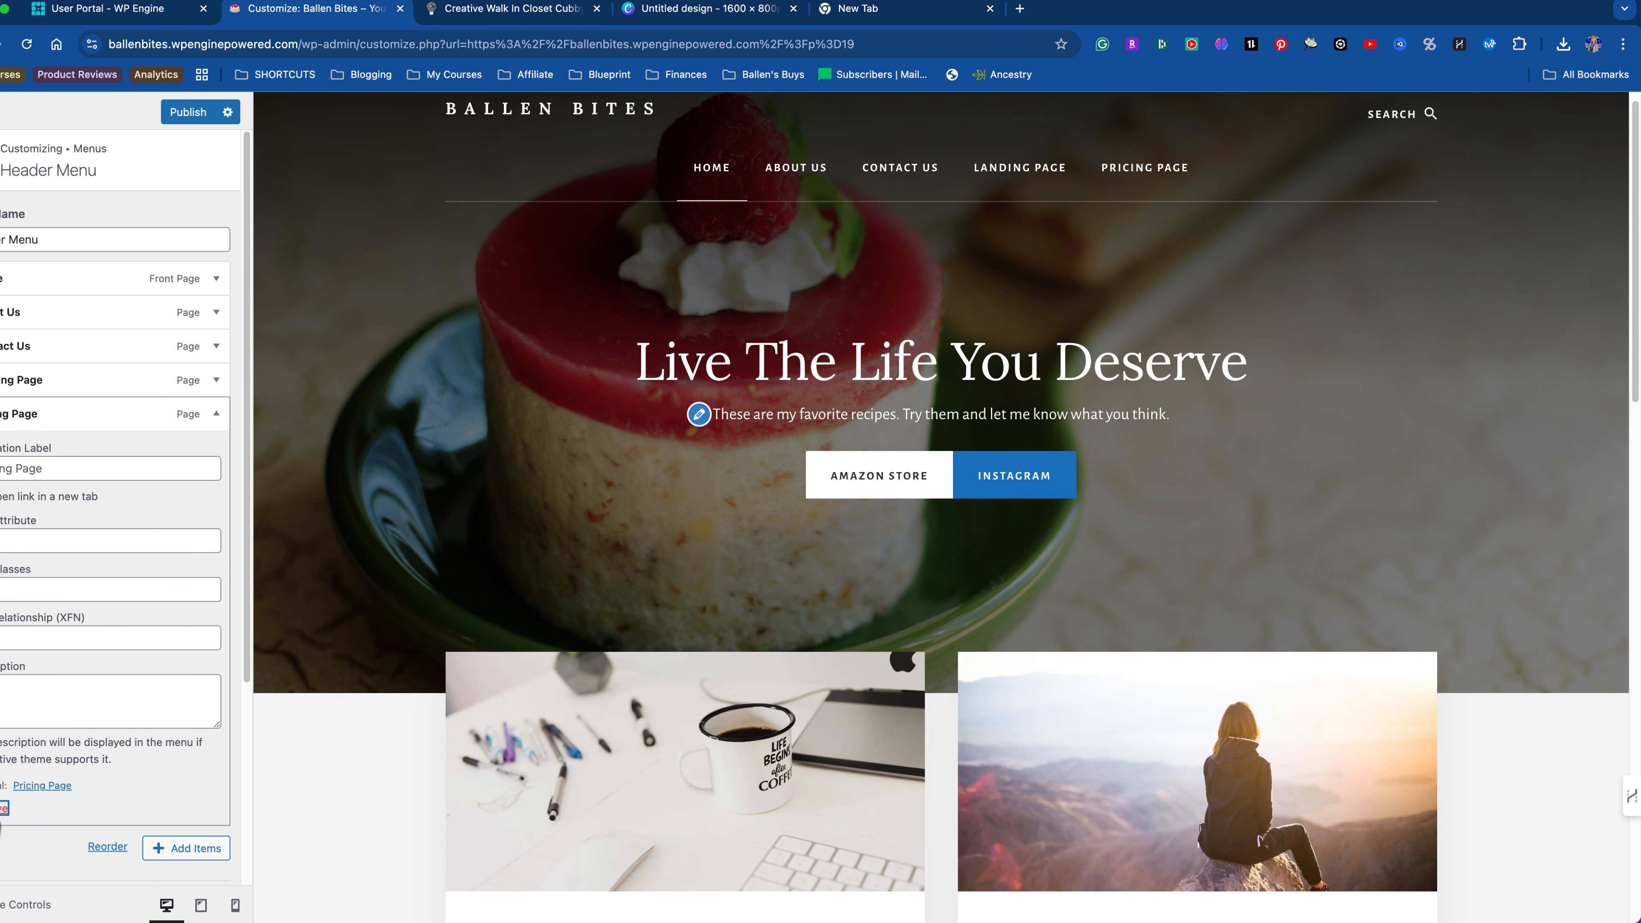
click(3, 808)
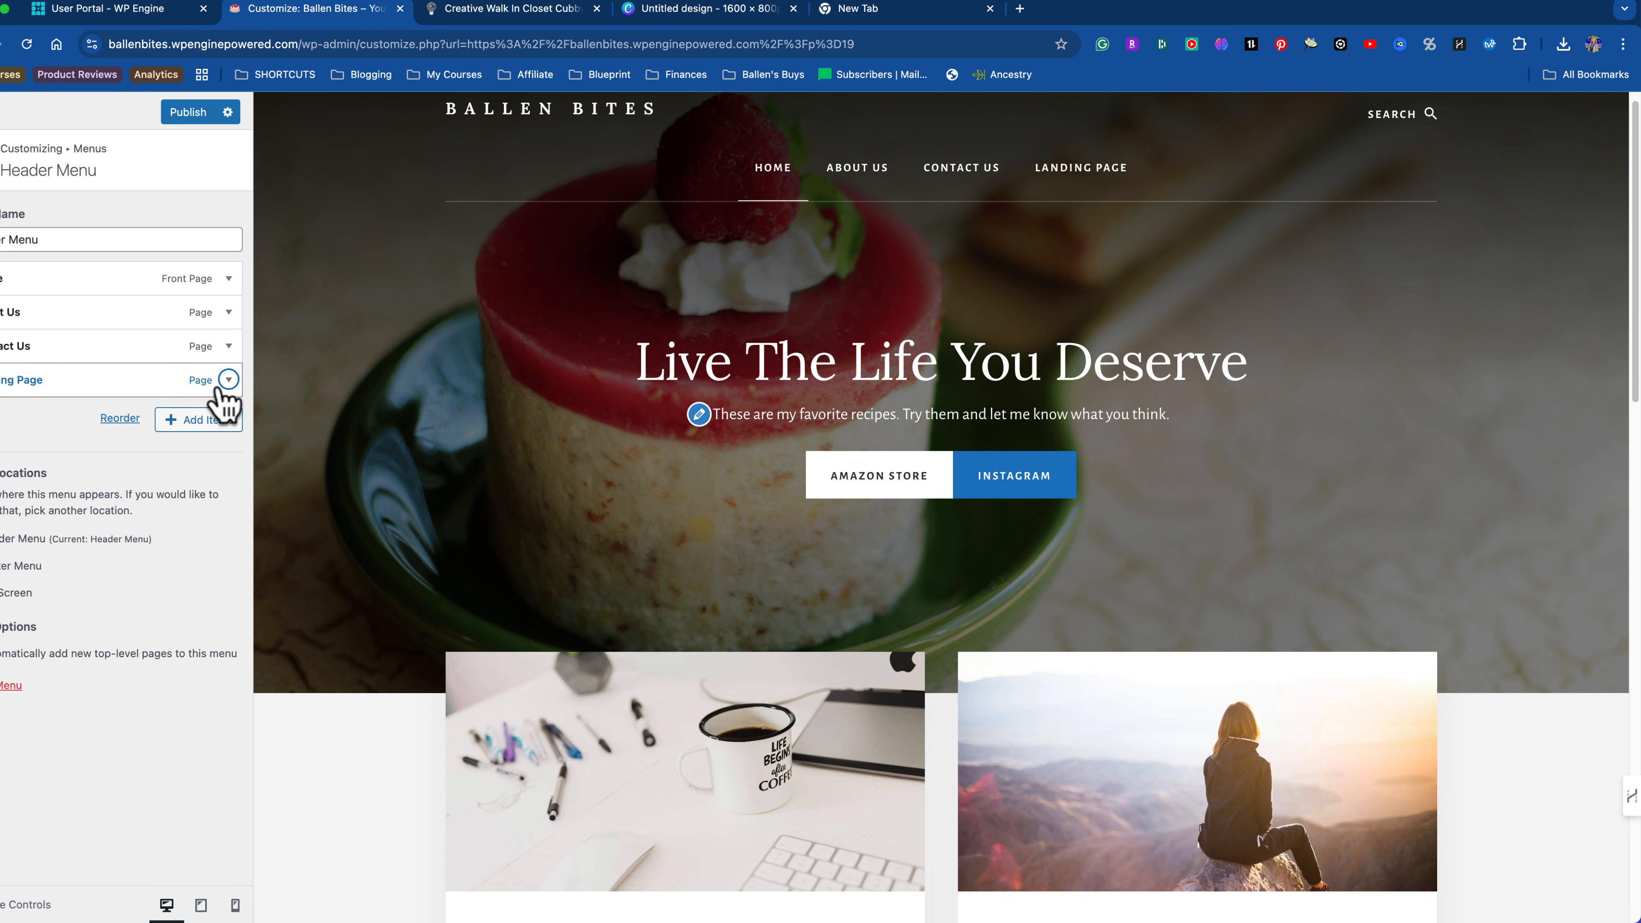
click(223, 387)
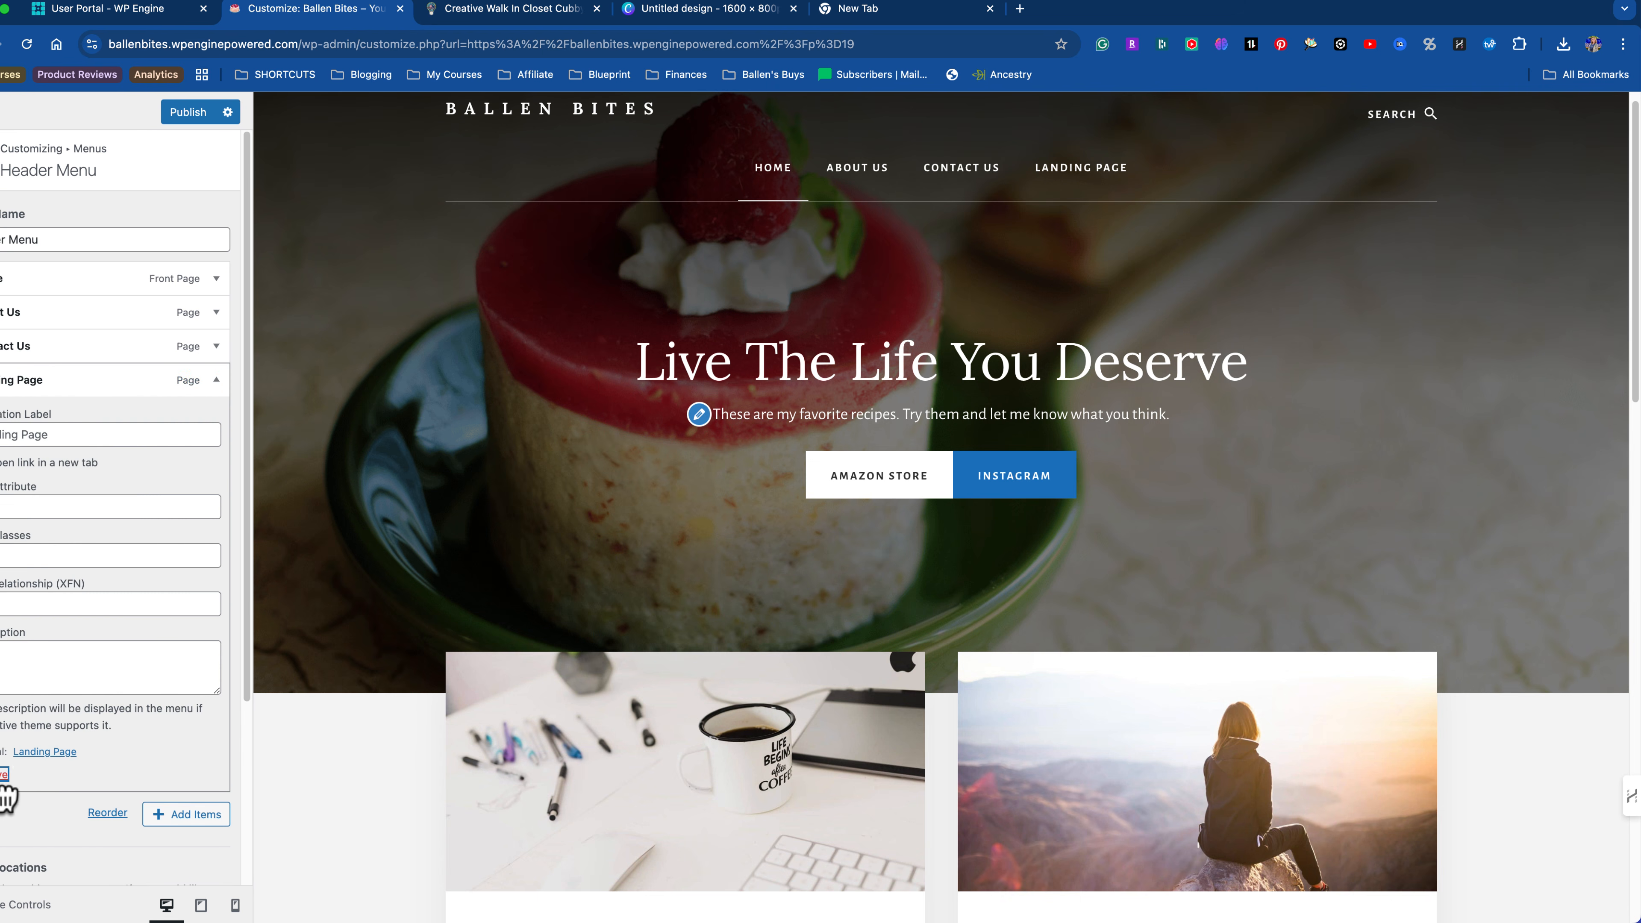
click(4, 776)
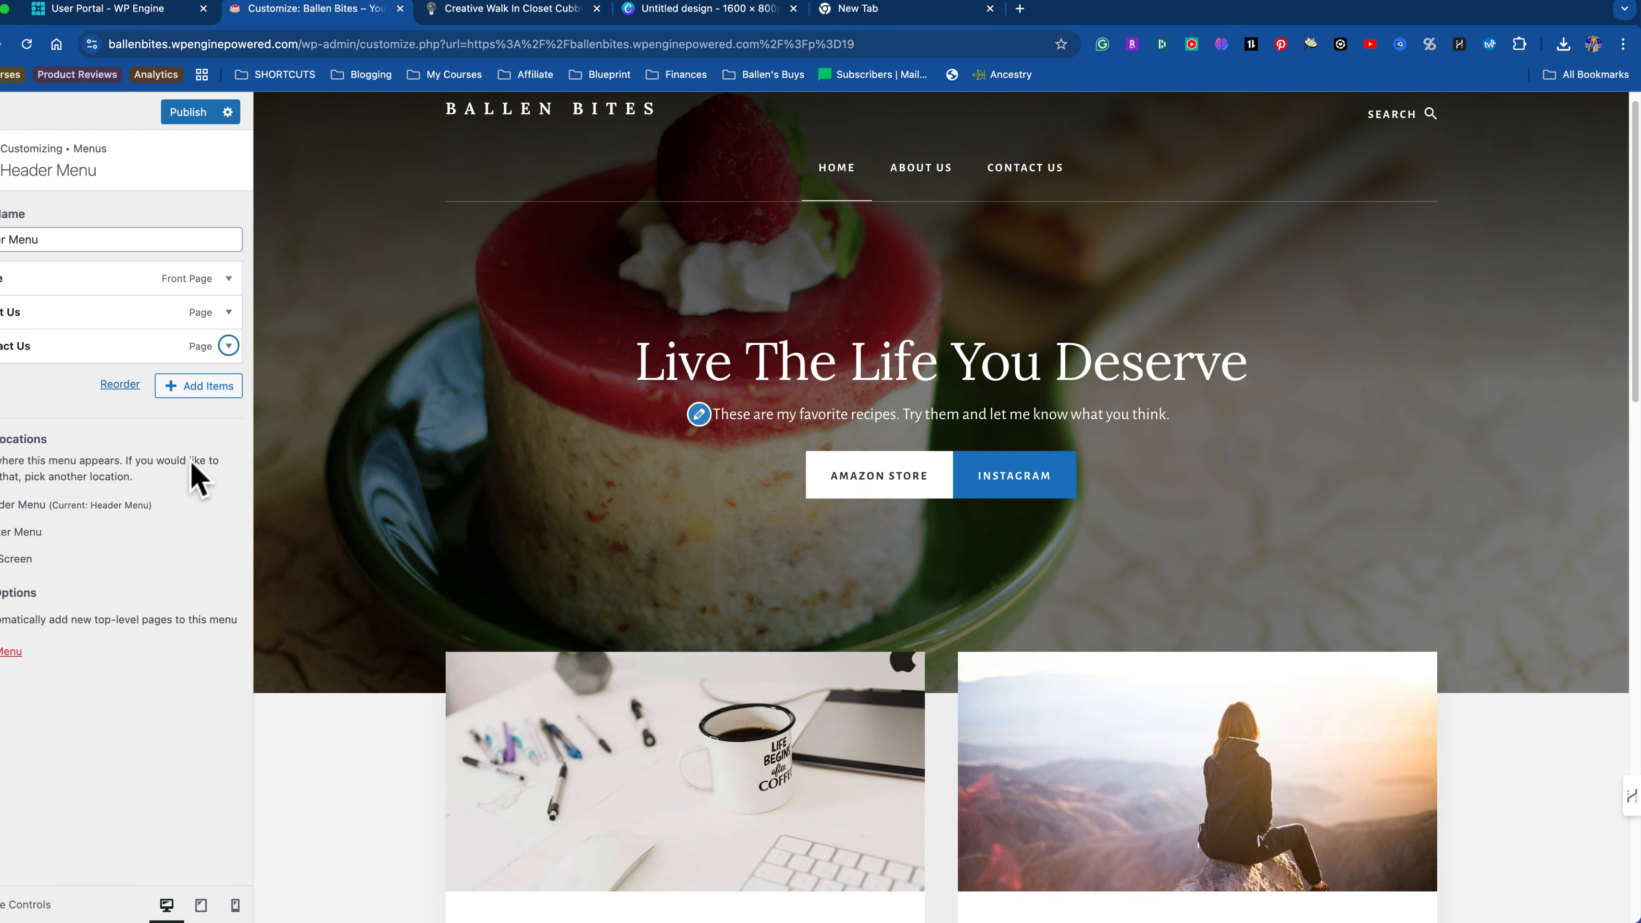
Step: Look through the pages and categories available for the header menu, and publish the site changes
click(200, 396)
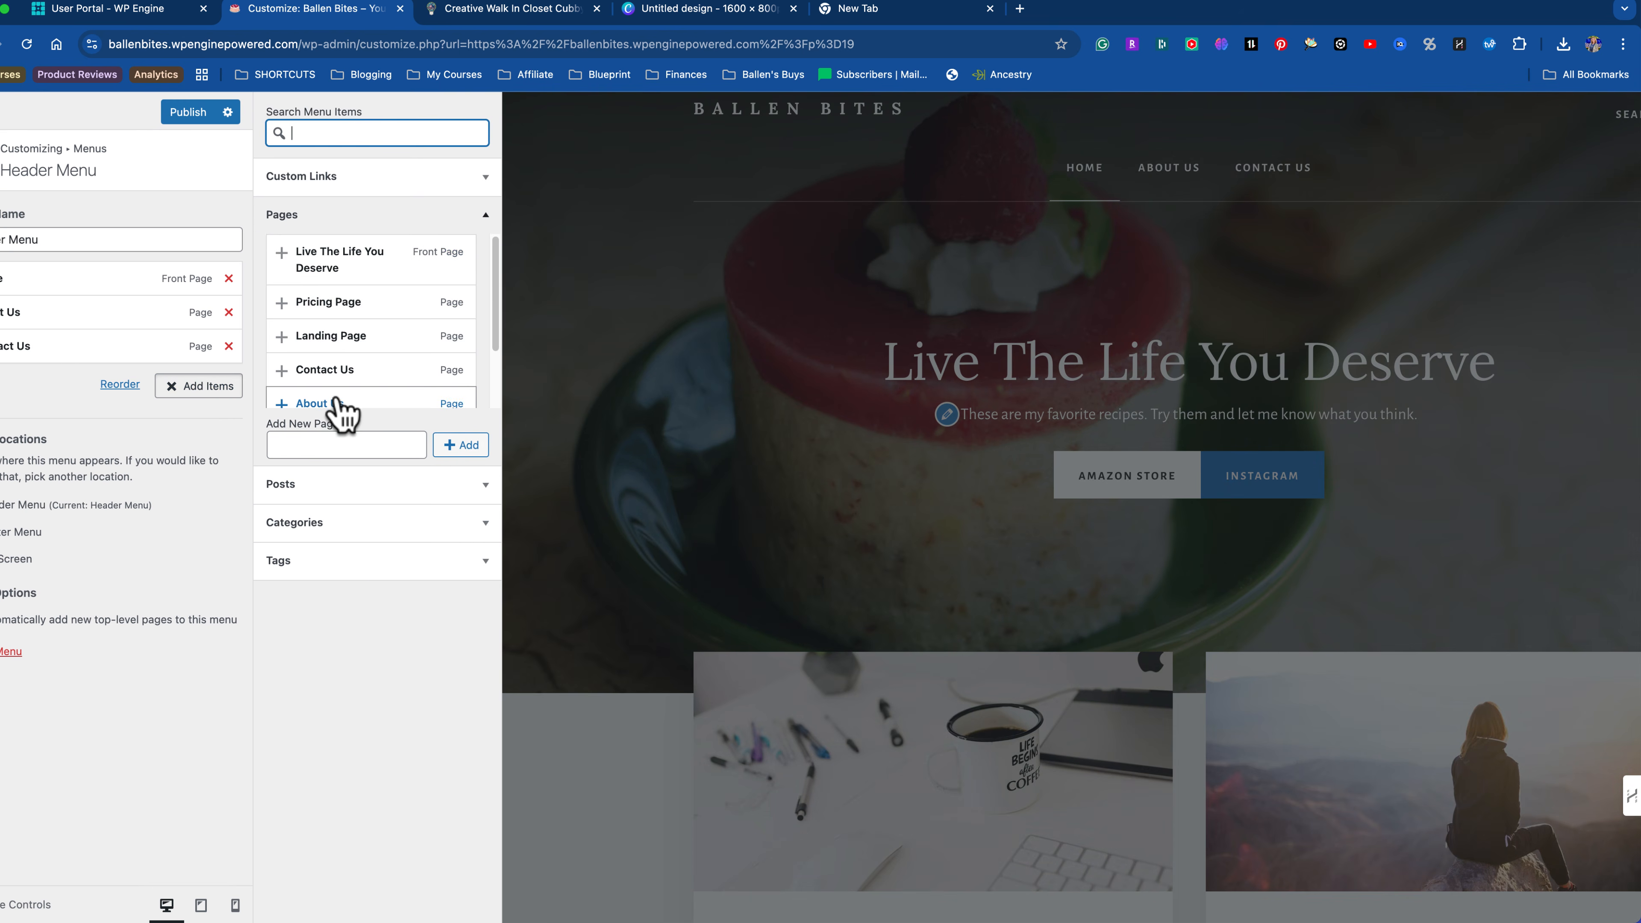
scroll(340, 404, down, 3)
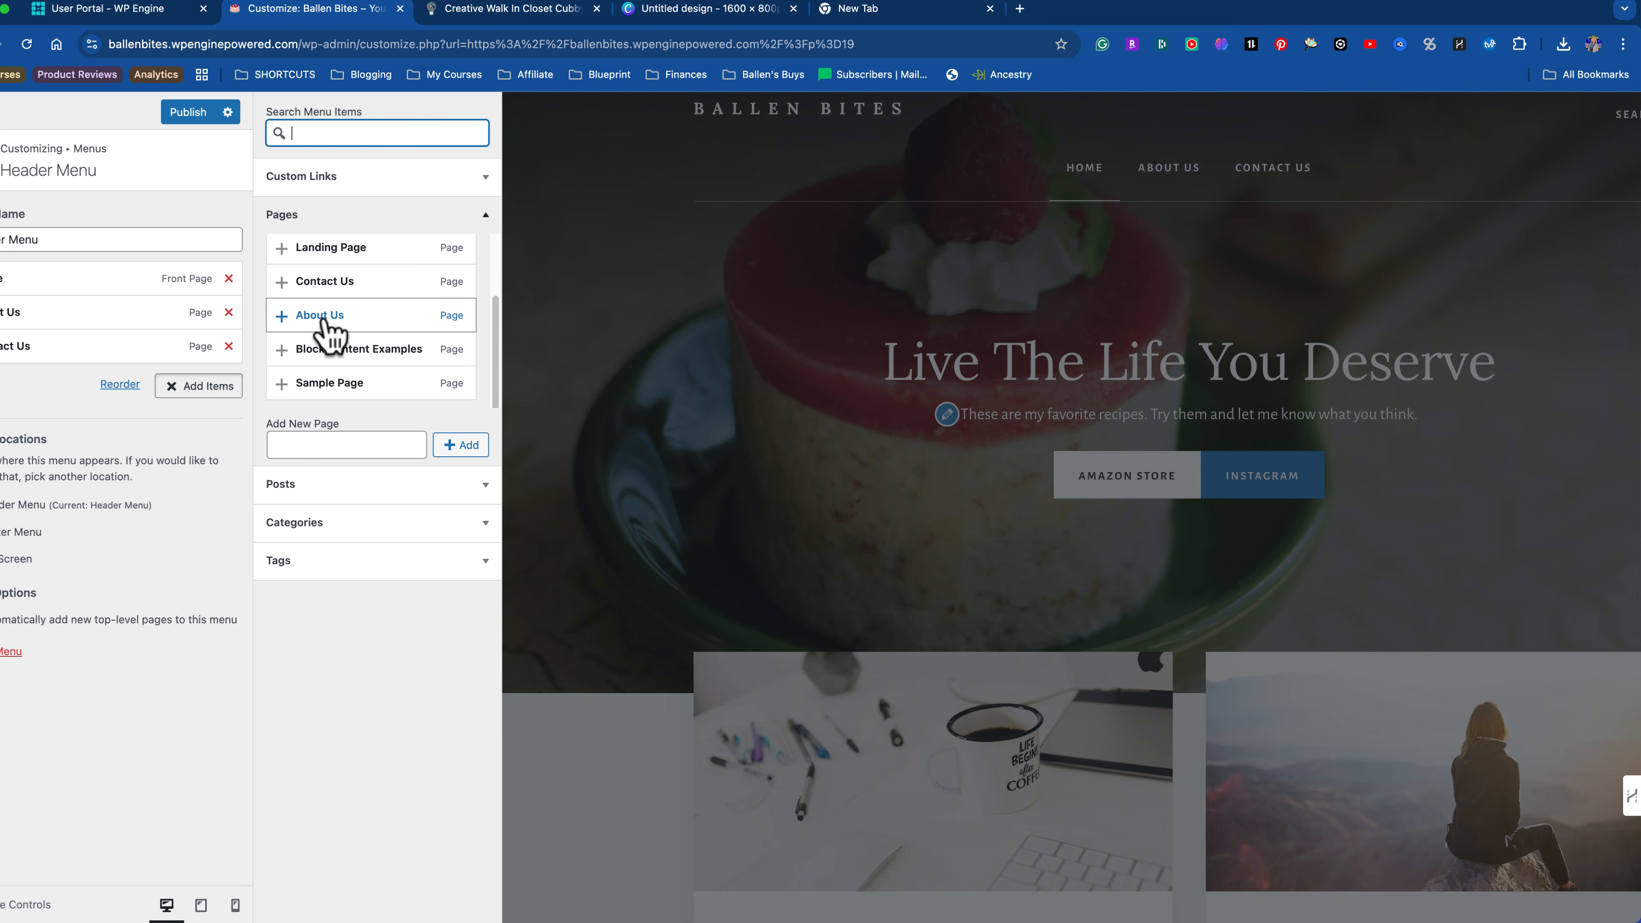
click(309, 535)
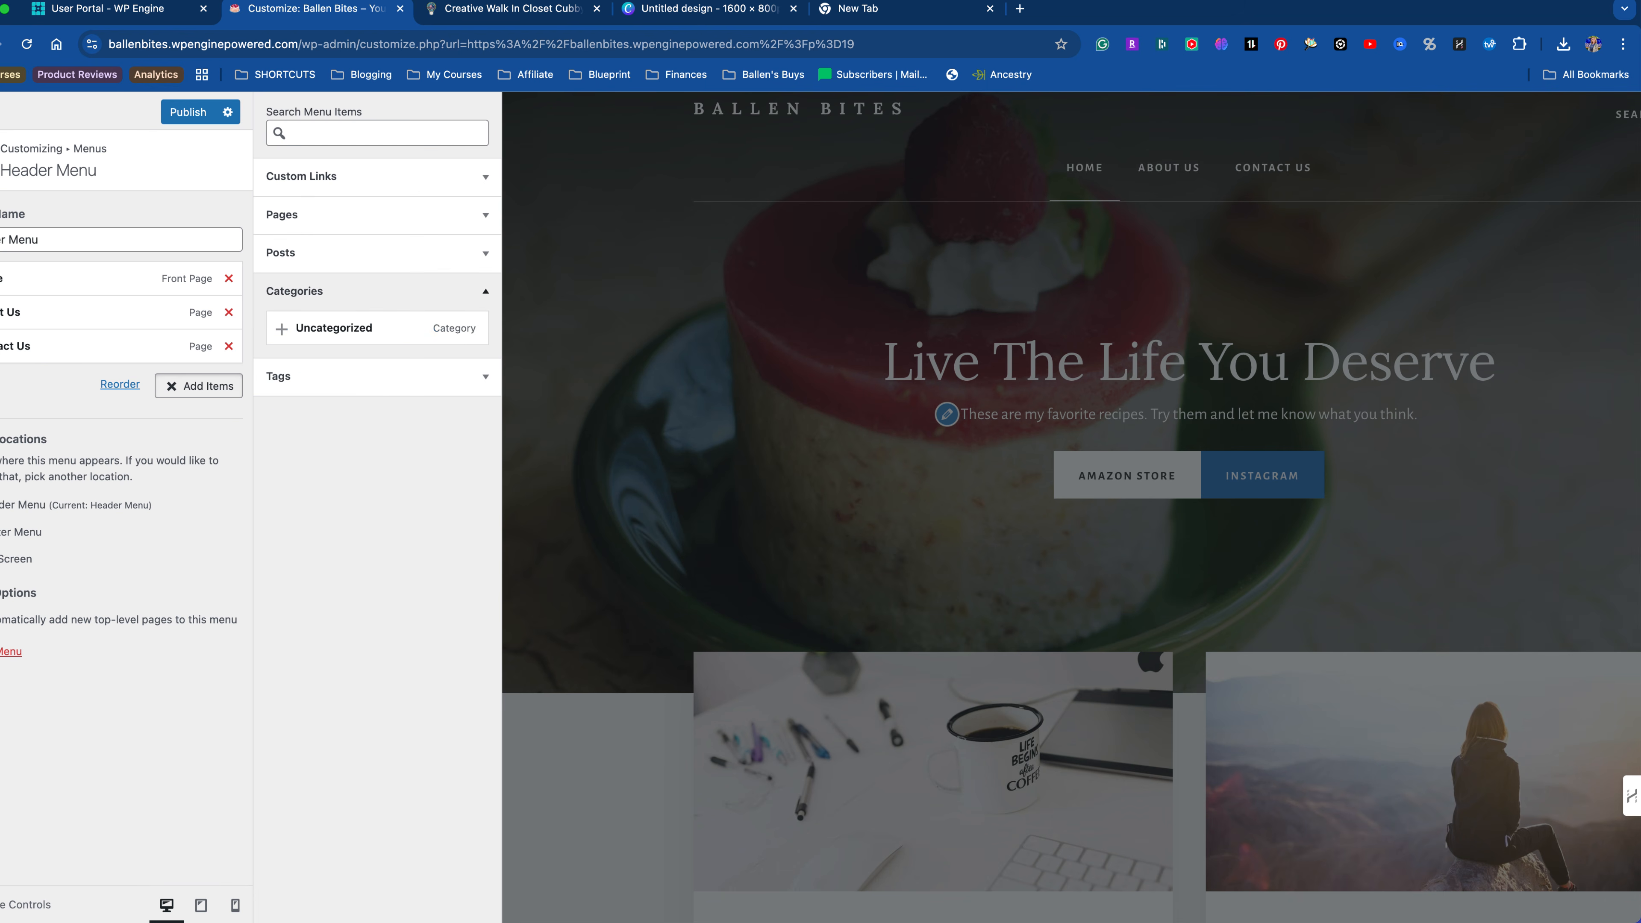
click(2, 161)
click(194, 116)
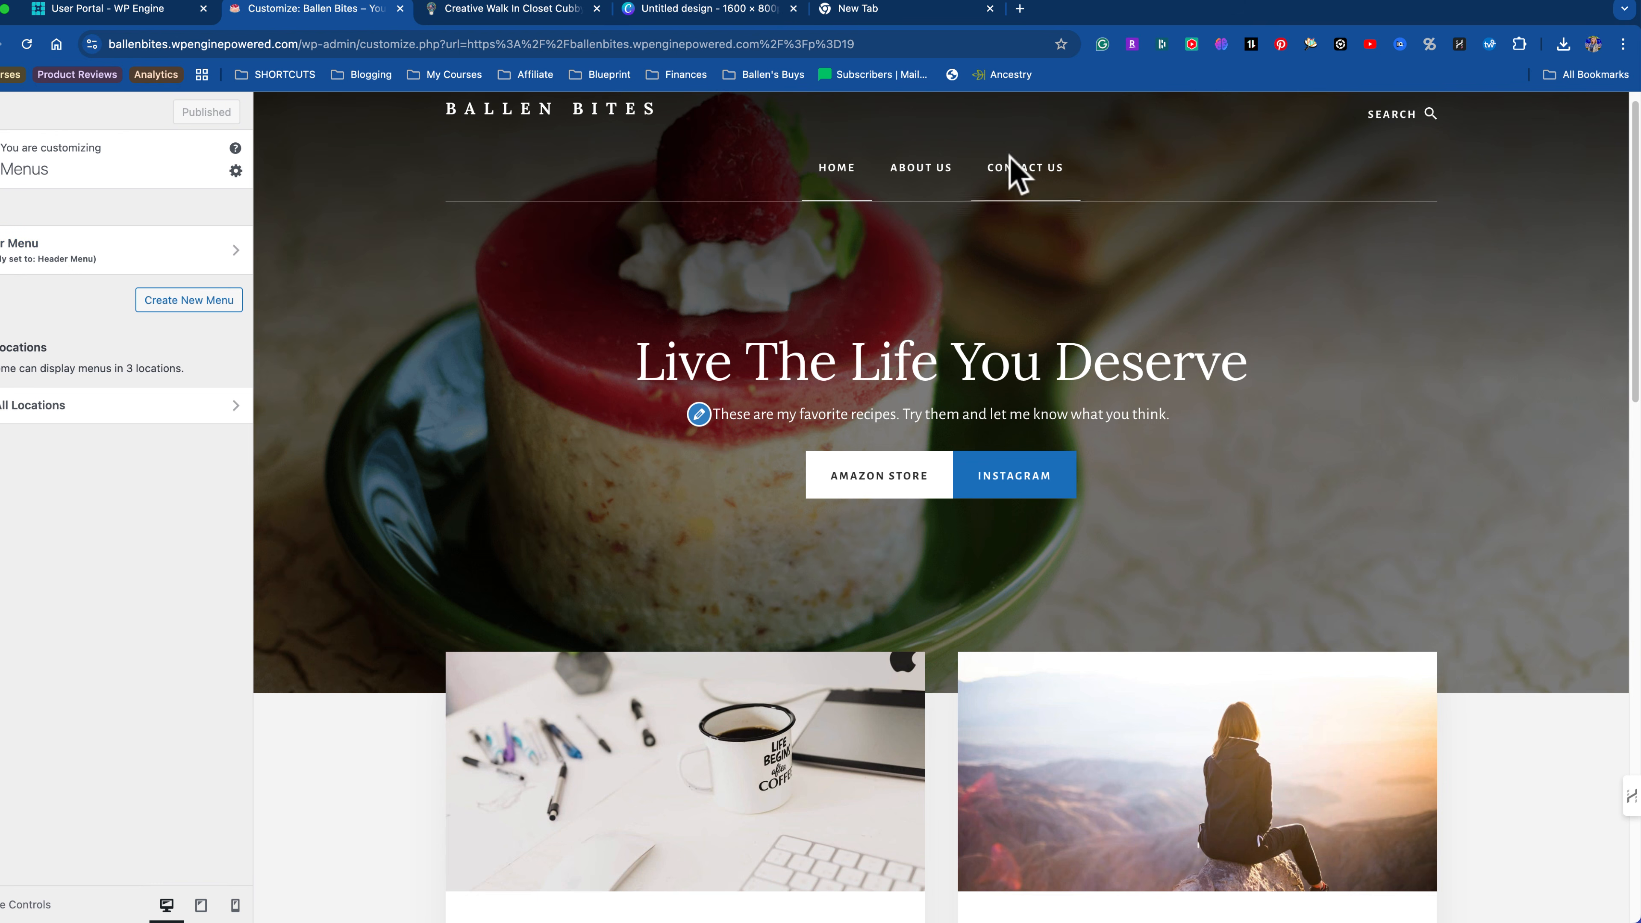
Step: Open the site's About Us page in a new browser tab and review its header image and content
right_click(916, 191)
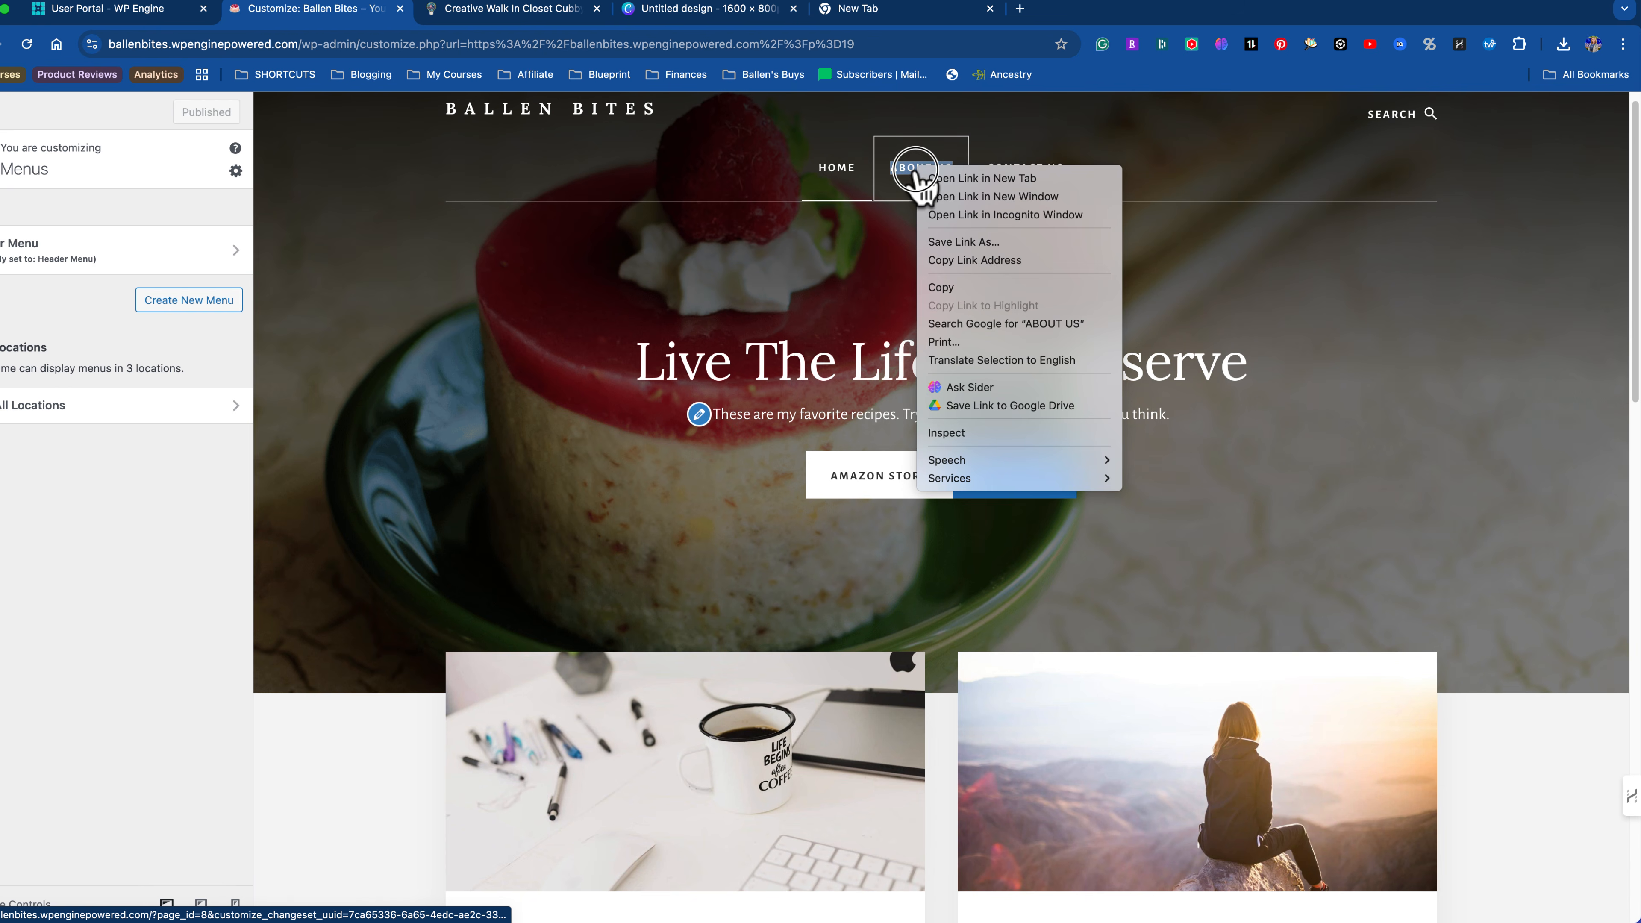
click(953, 177)
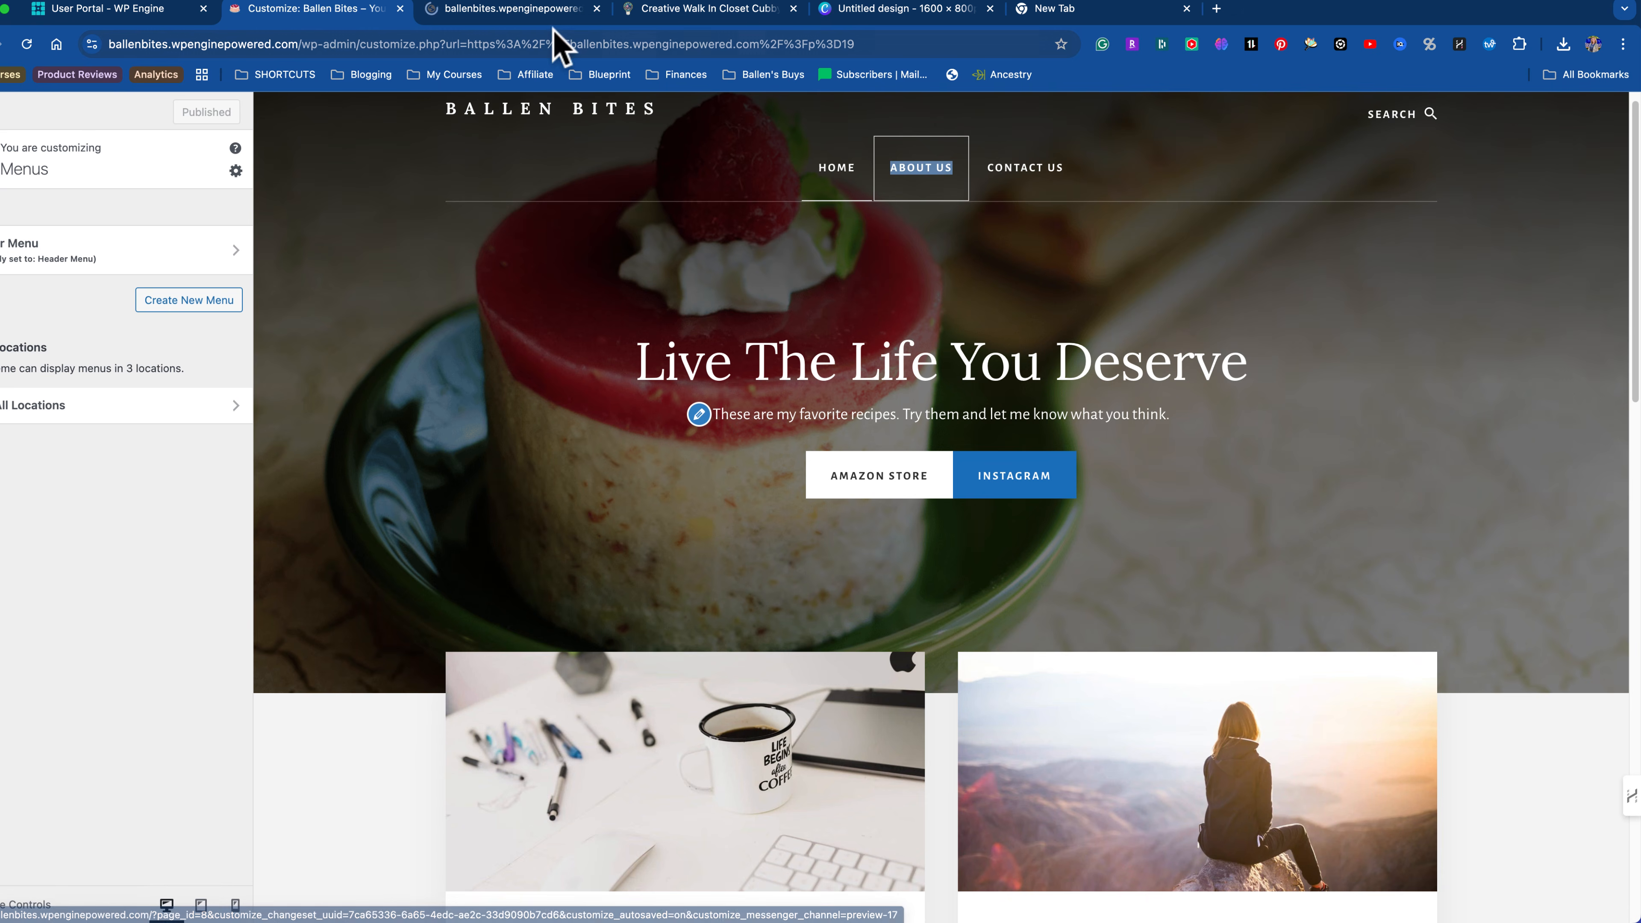
click(521, 9)
scroll(601, 433, down, 4)
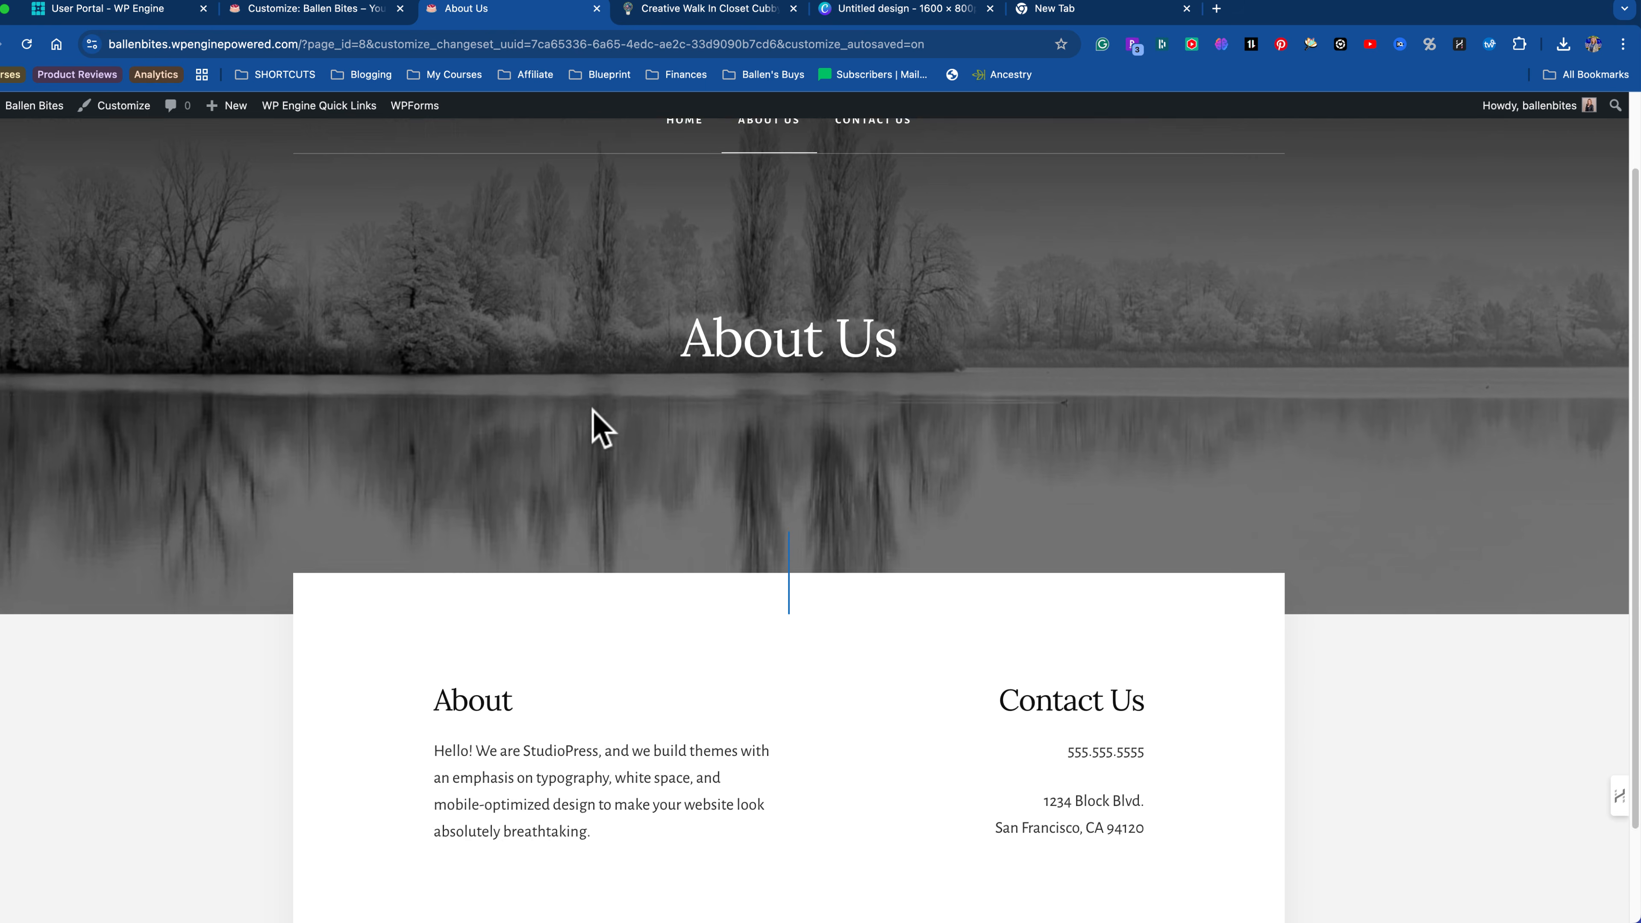
scroll(540, 546, up, 4)
scroll(523, 527, down, 4)
scroll(498, 478, up, 4)
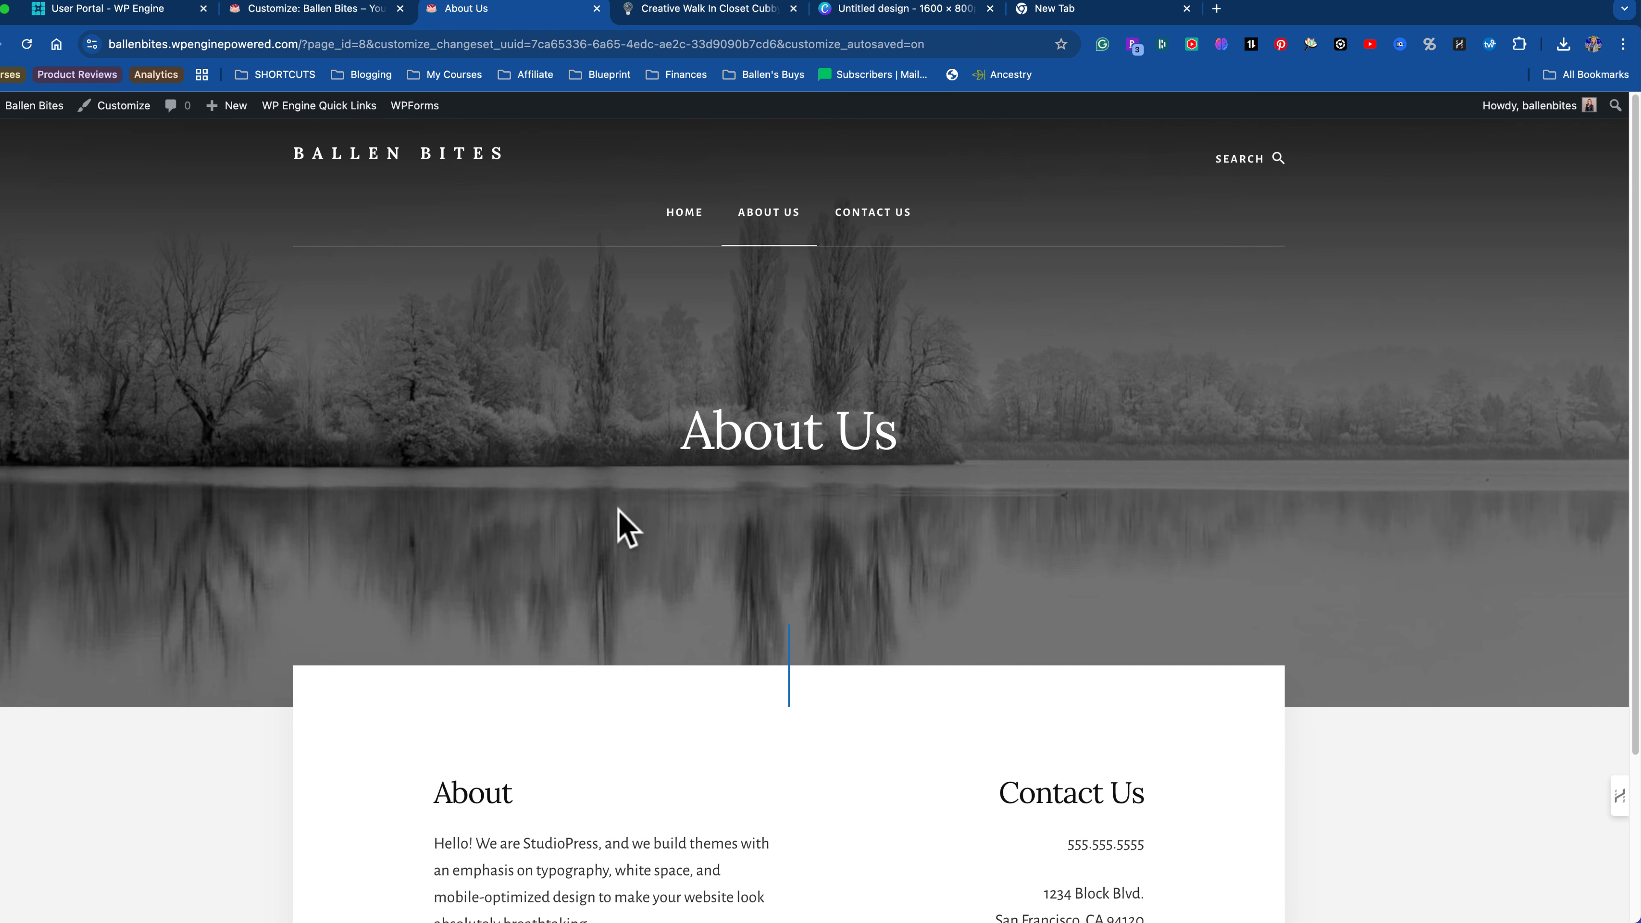
Step: Return to the site customizer, reopen the Header Menu and remove its Contact Us item
click(343, 9)
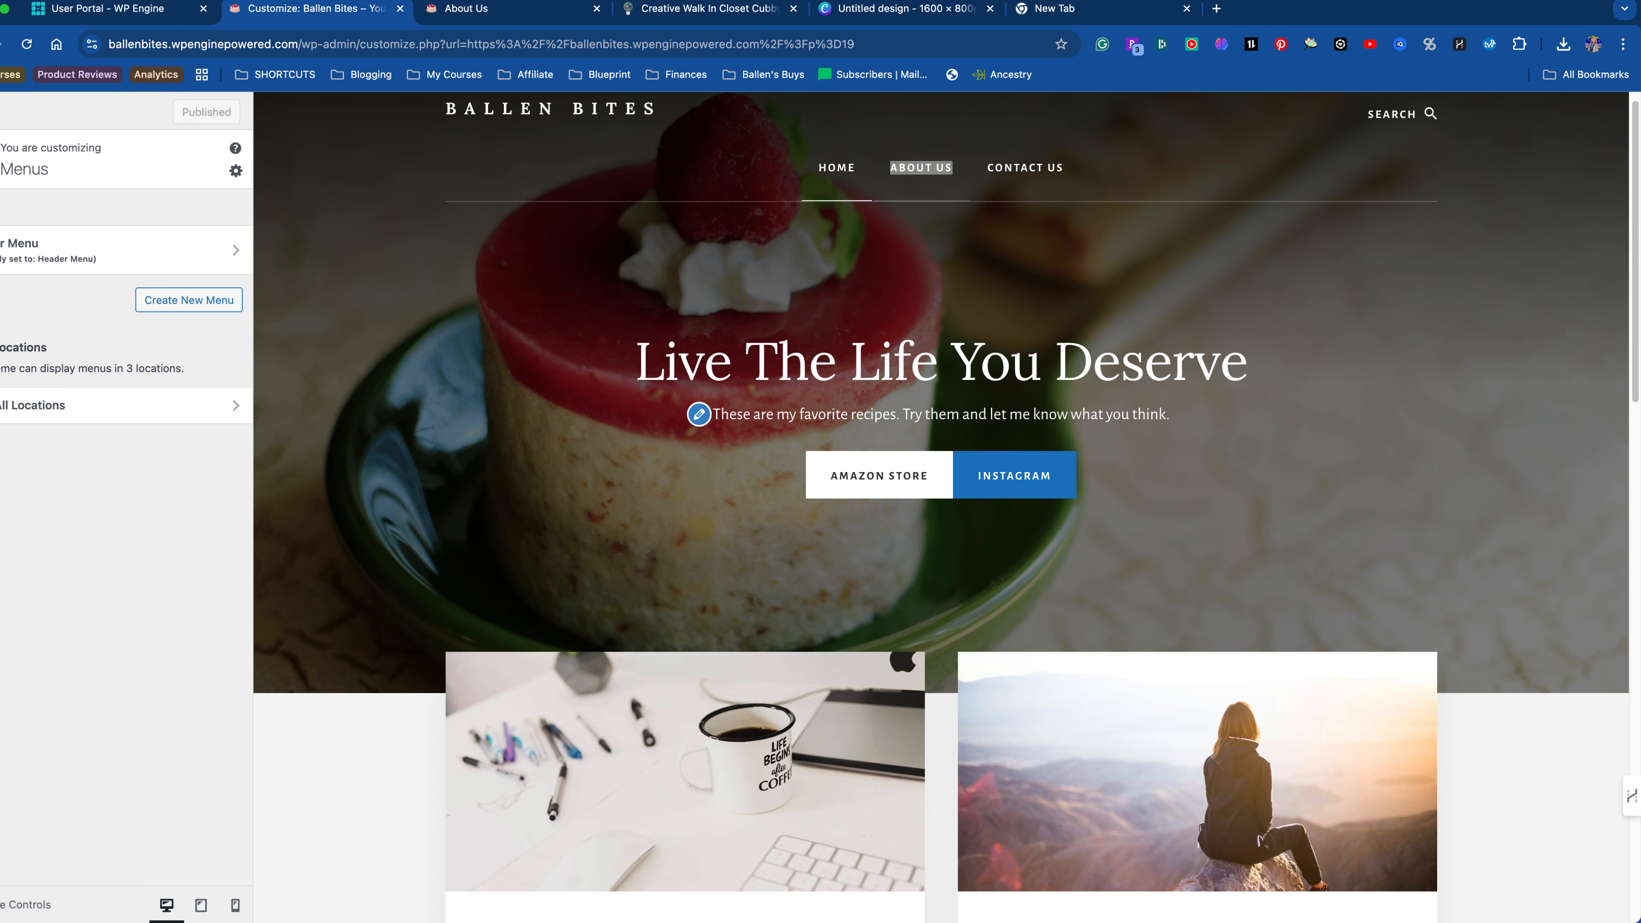
click(3, 161)
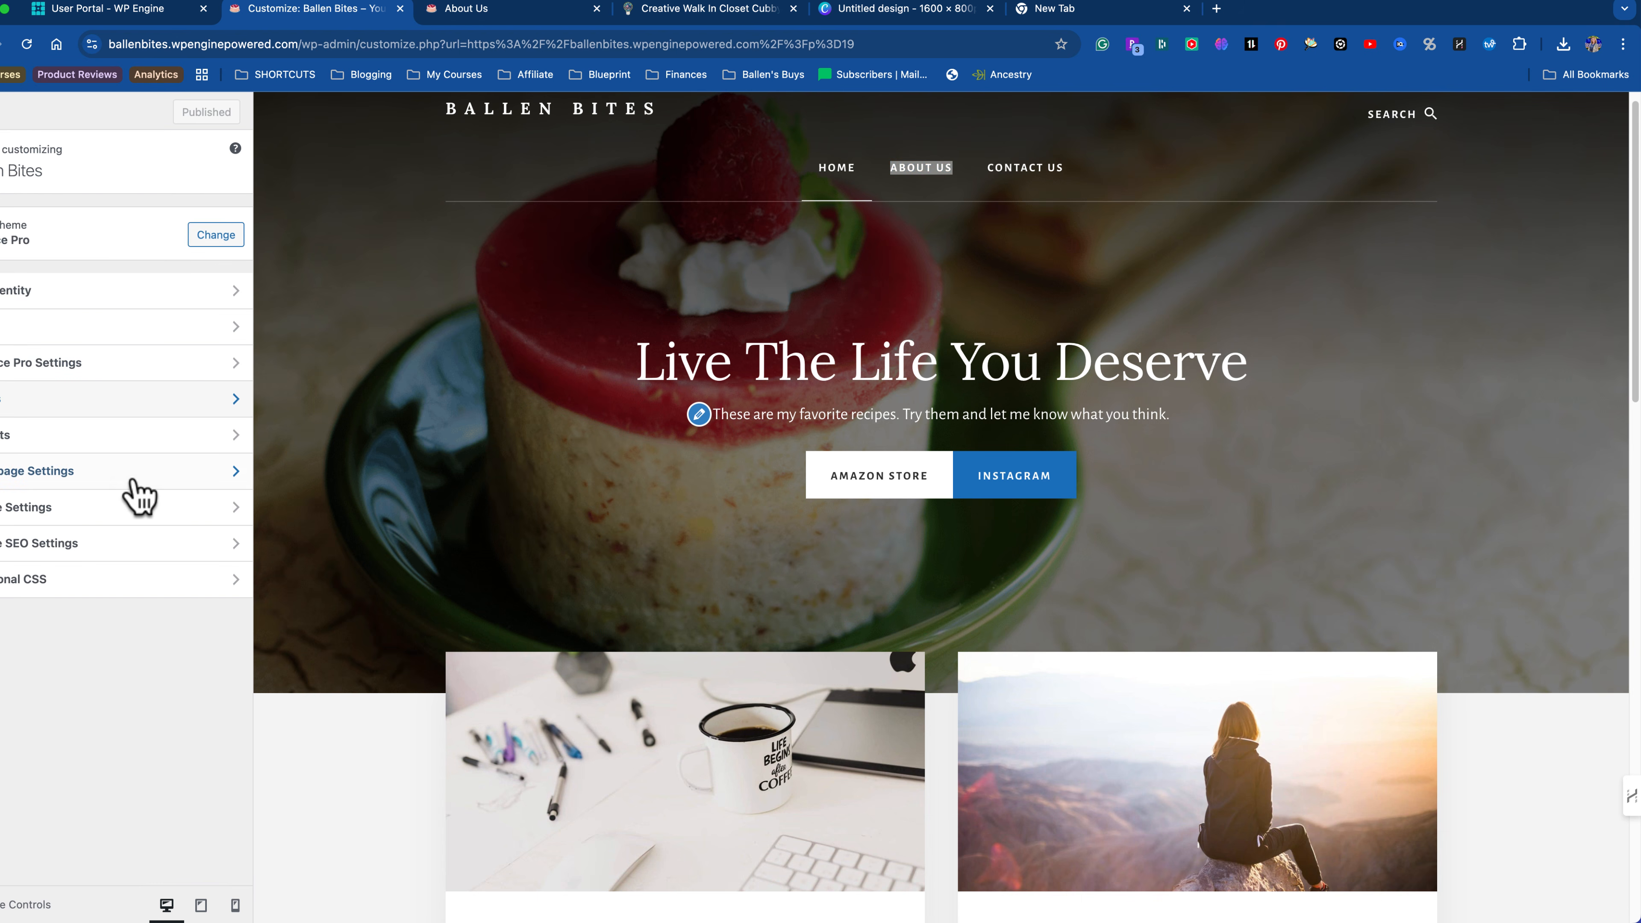
click(120, 399)
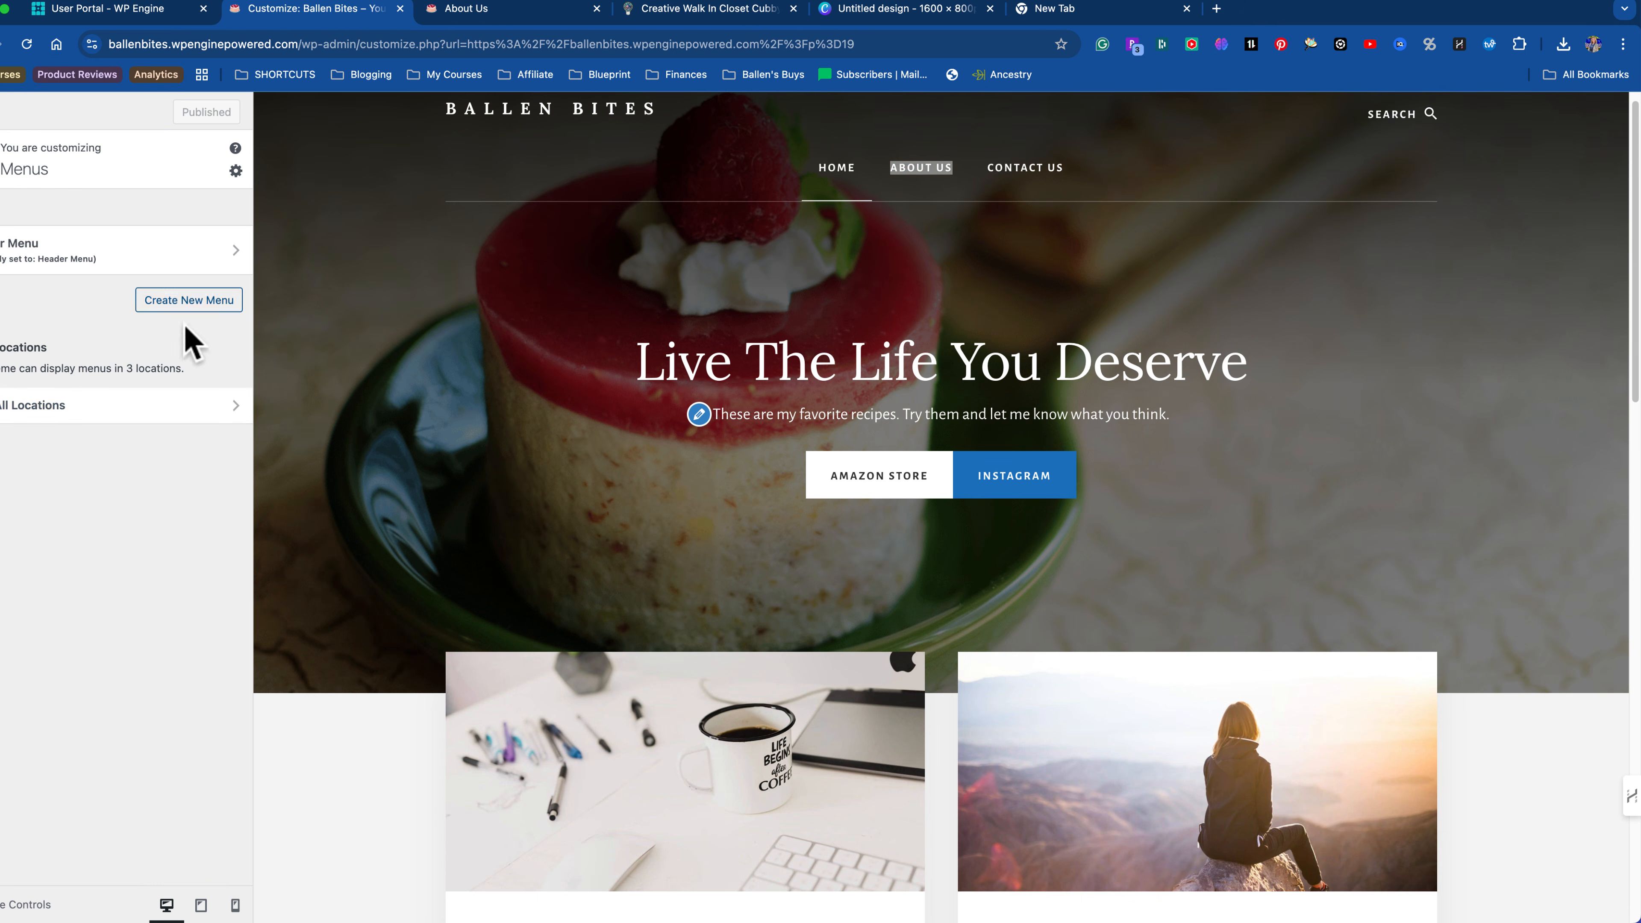
click(163, 267)
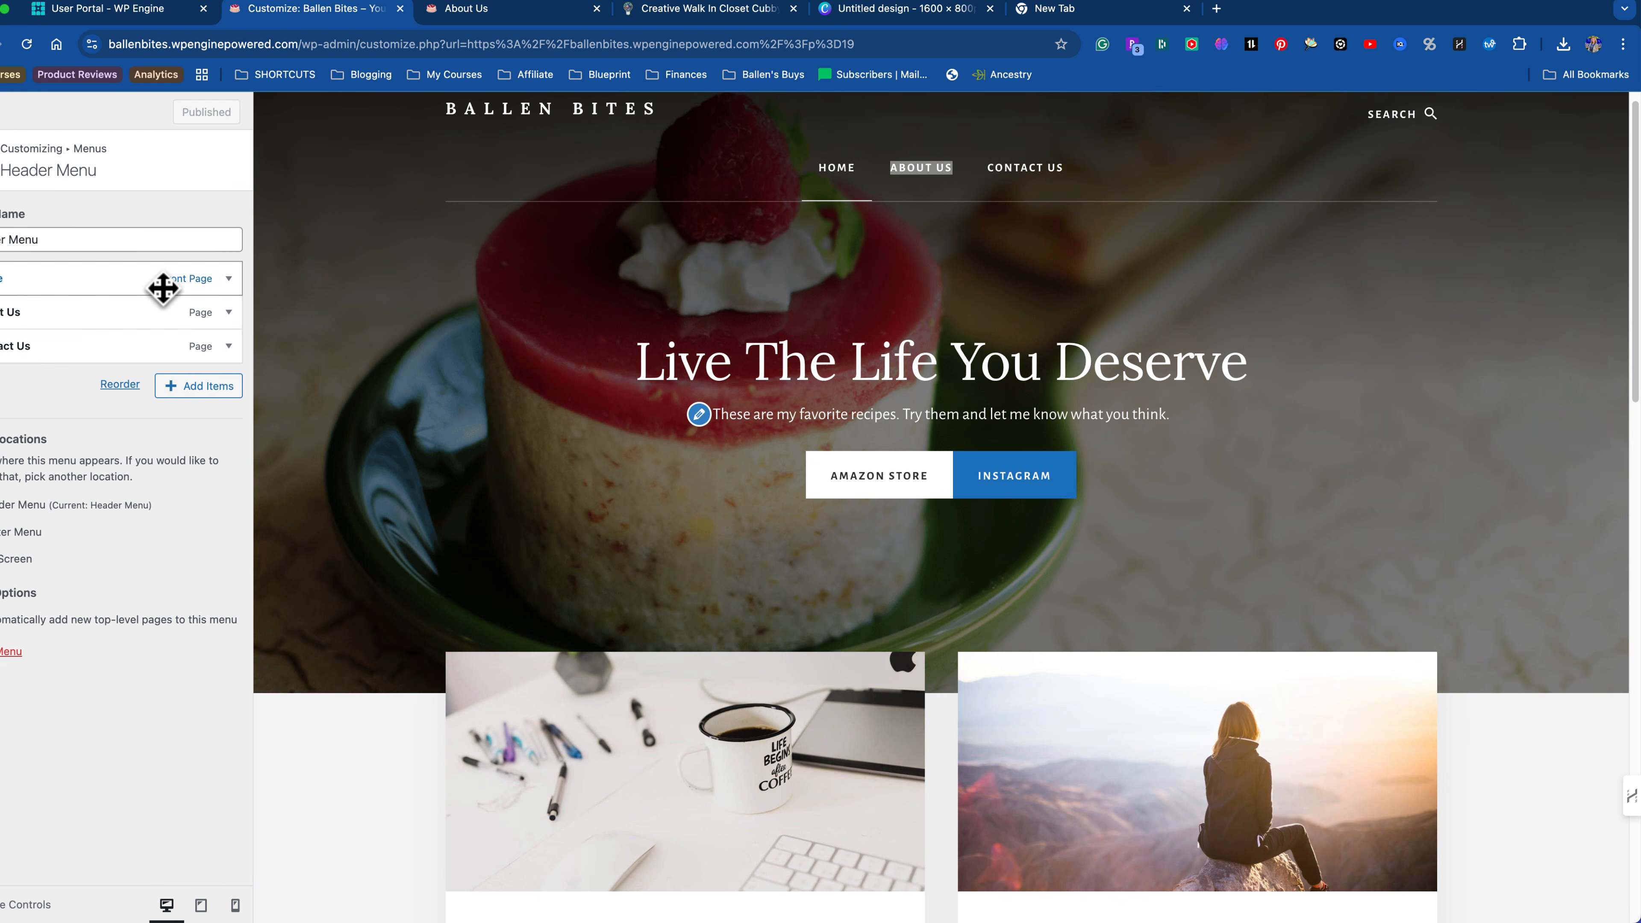
click(225, 347)
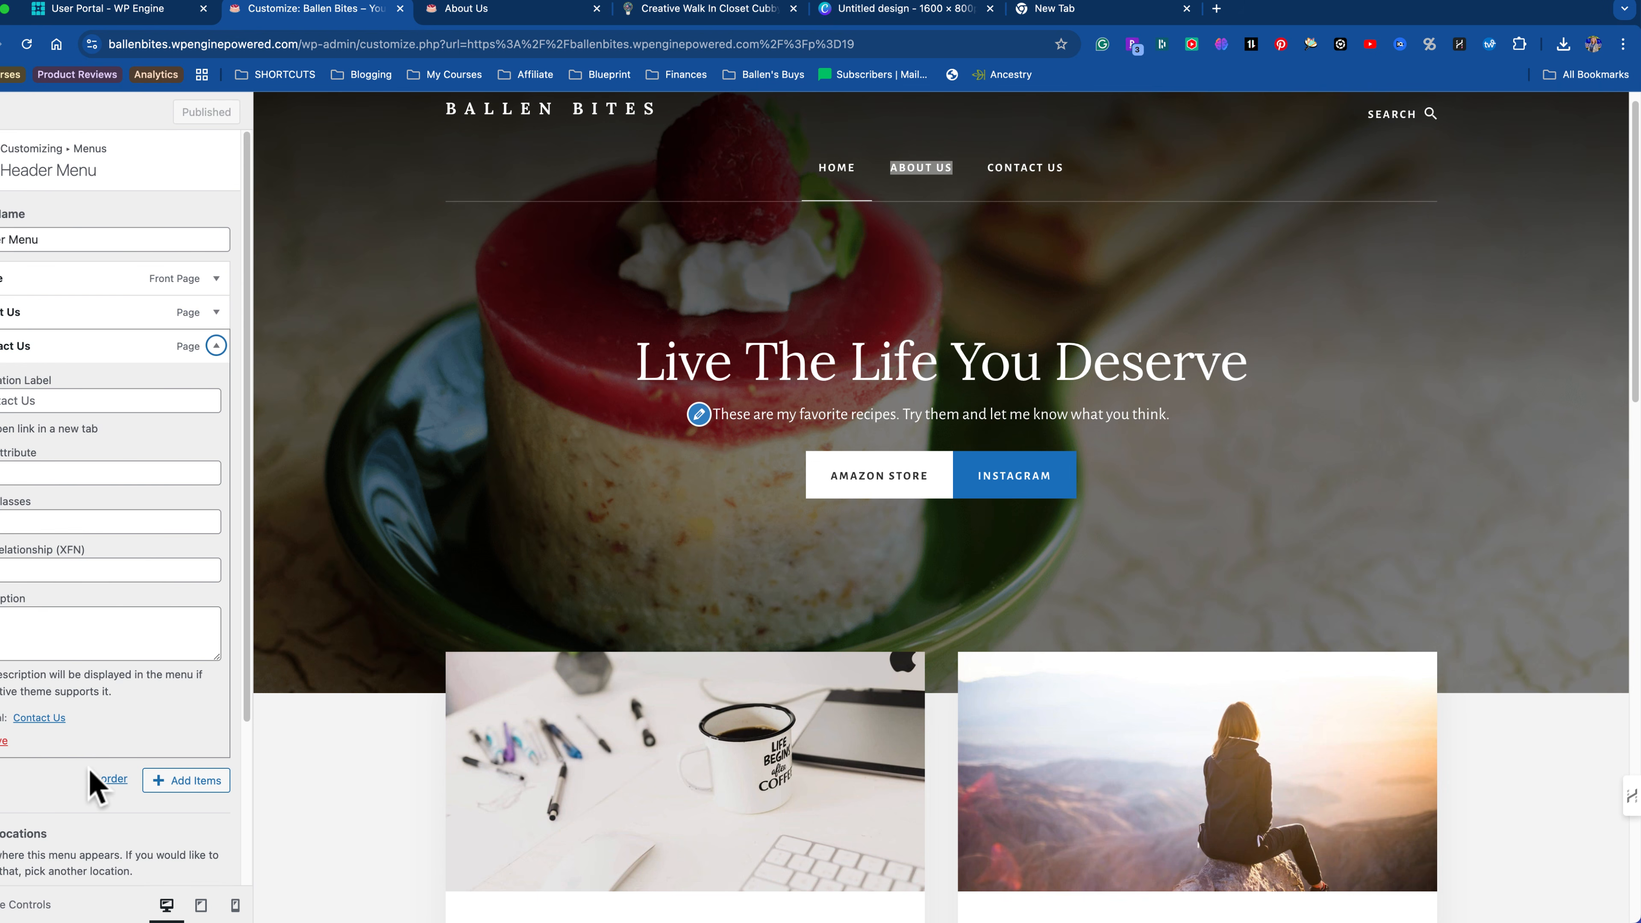
click(4, 741)
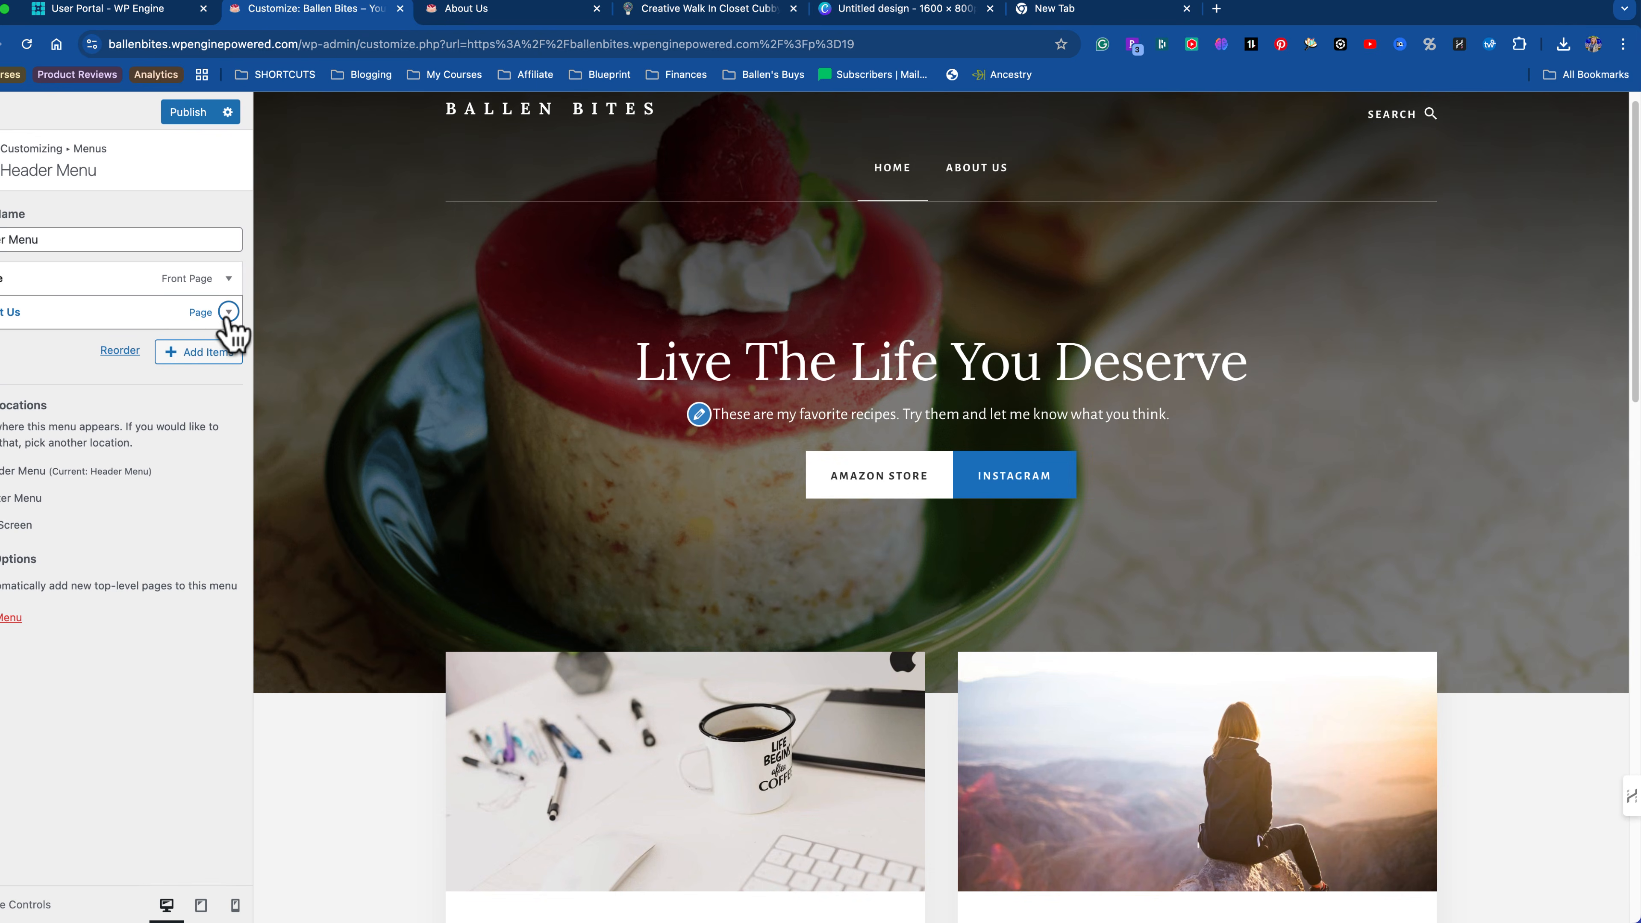
Step: Remove the About Us item from the Header Menu and return to the main customizer options
click(228, 312)
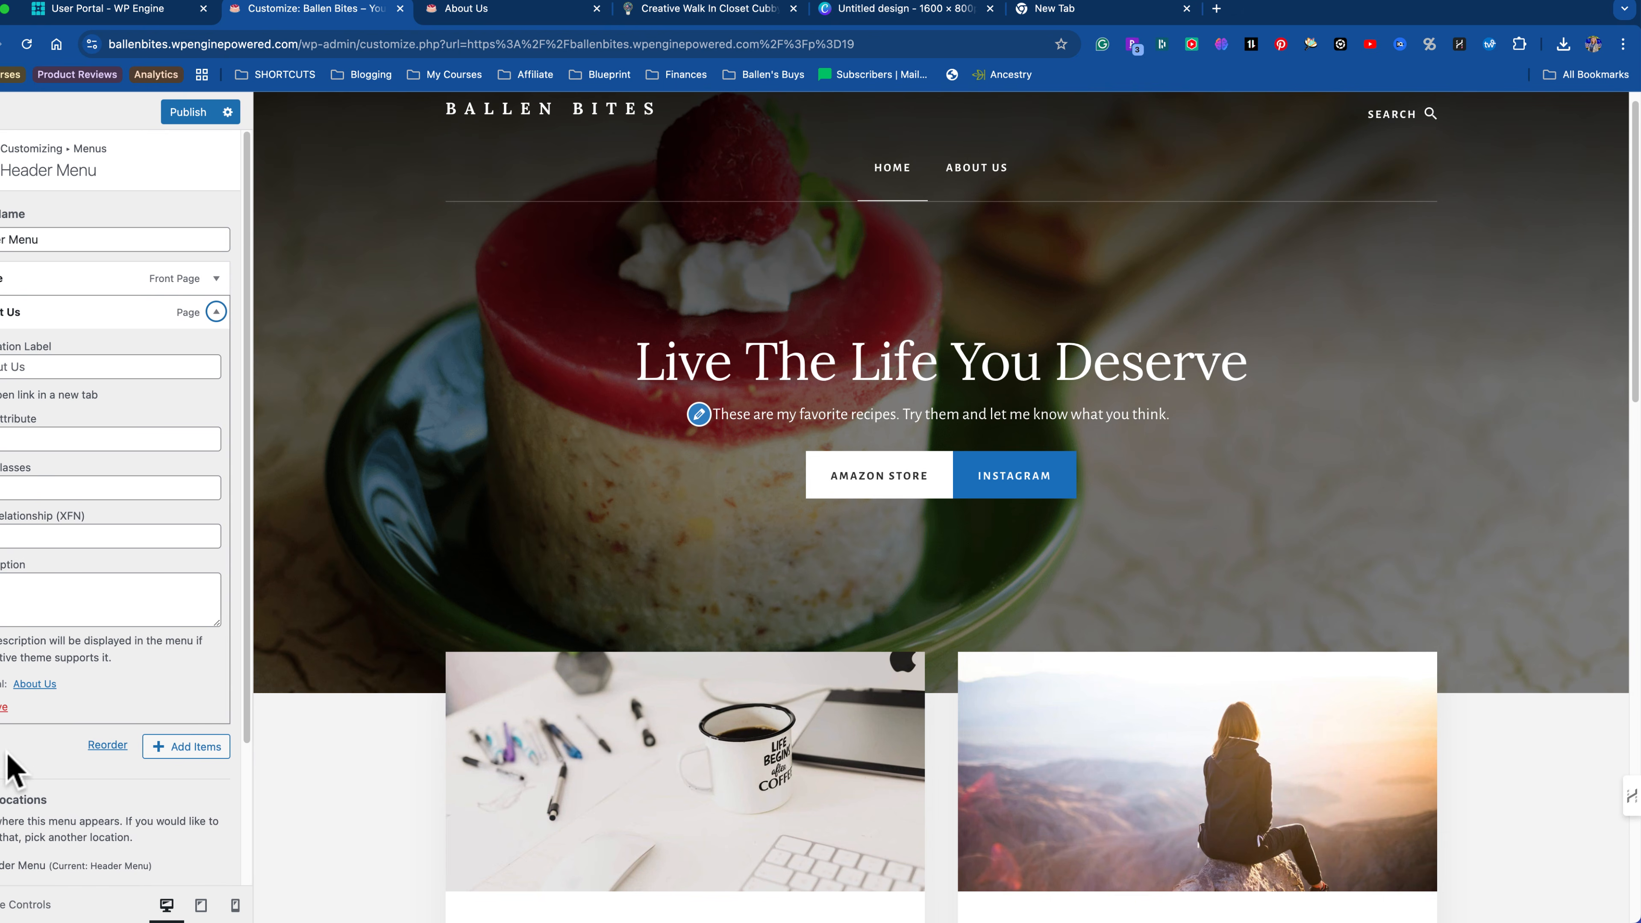
click(3, 707)
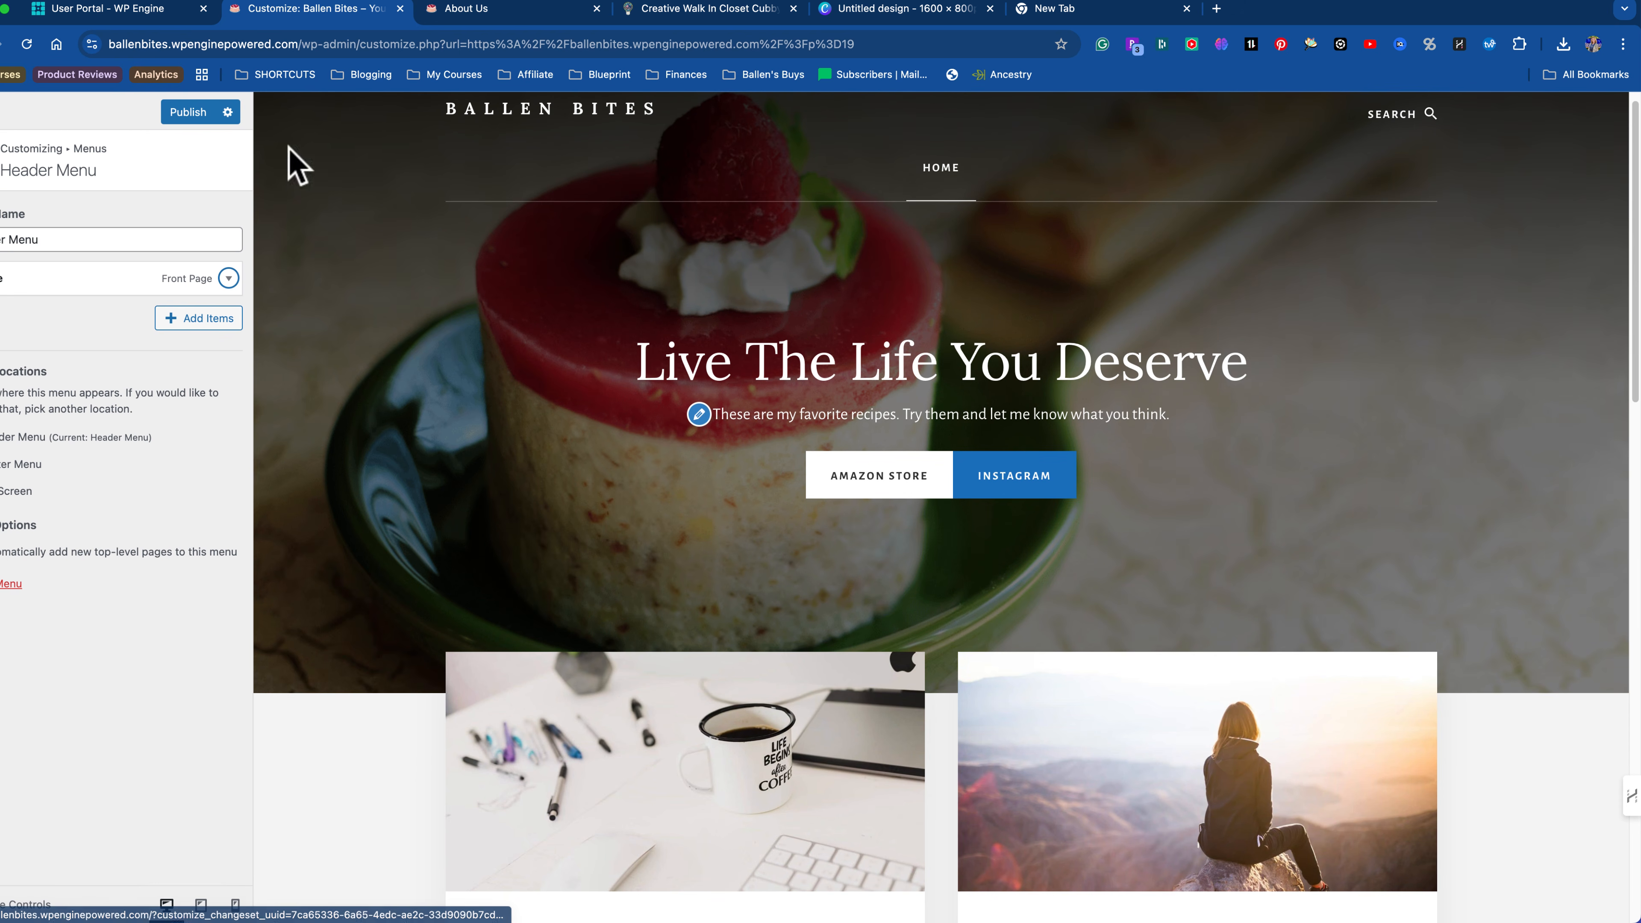
click(0, 169)
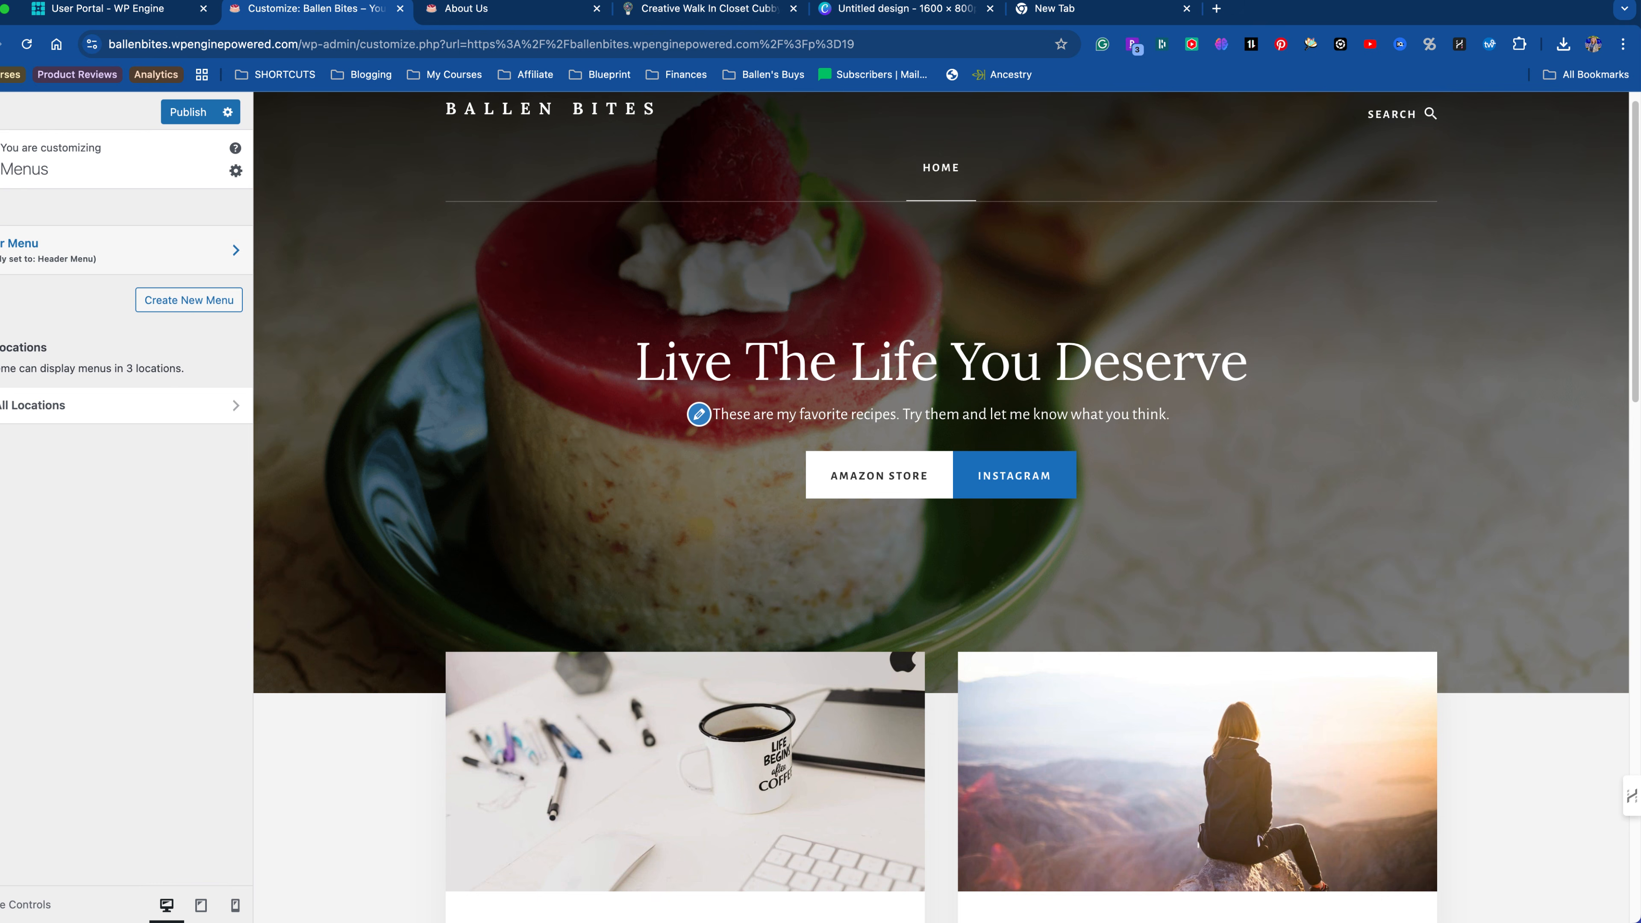
click(0, 169)
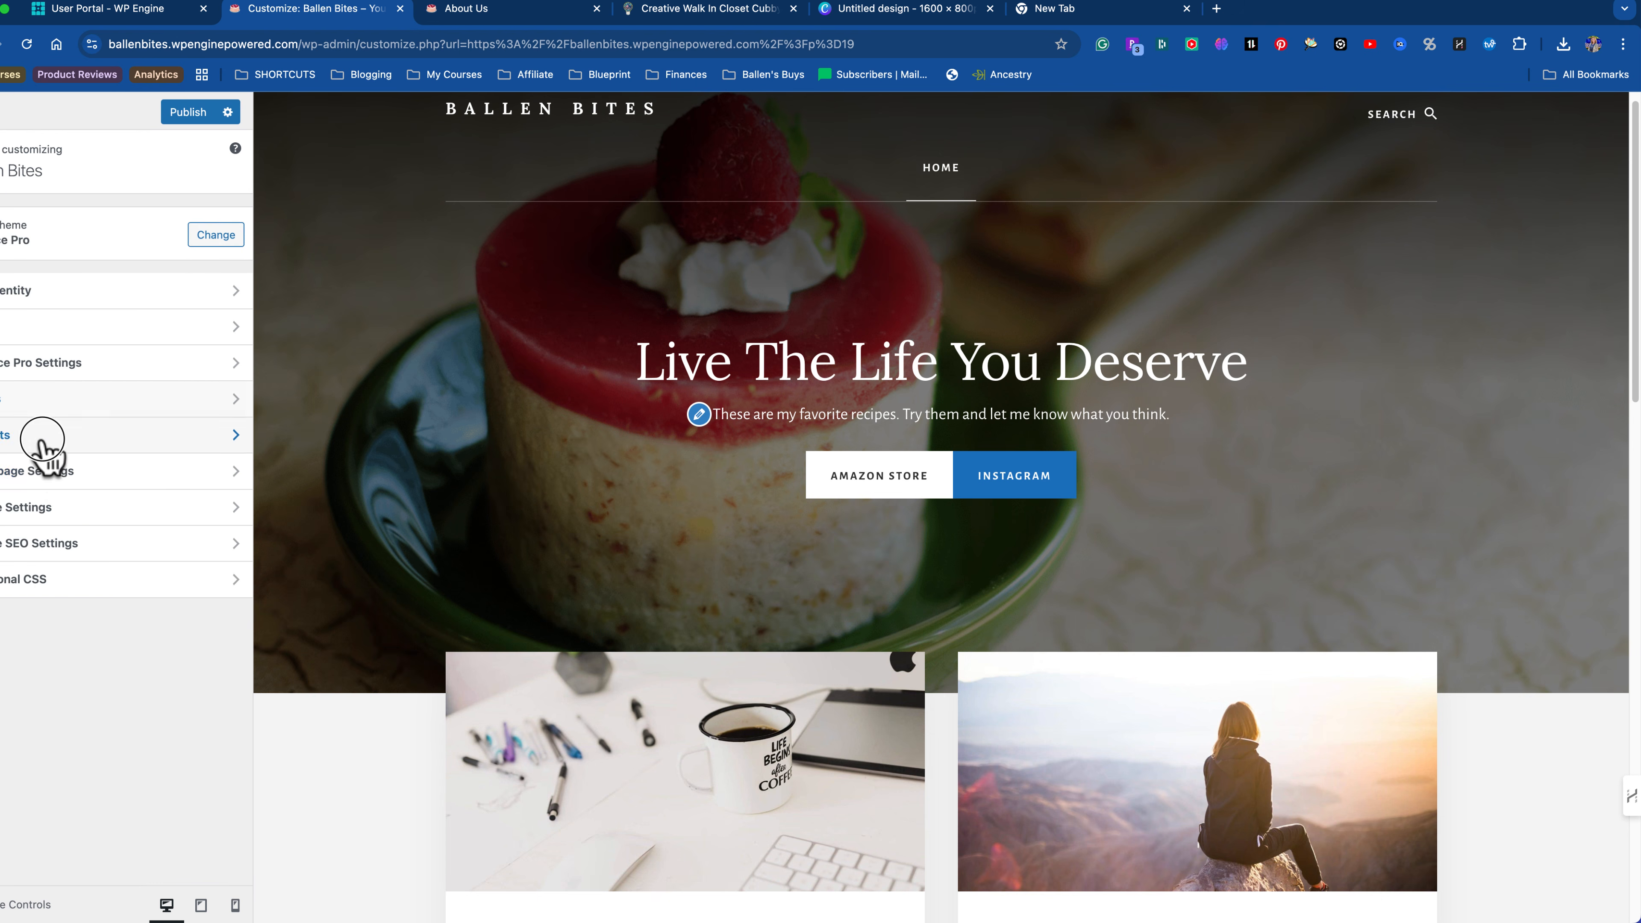
Step: Look through the site's widget areas, including After Content Featured, the page featured area and the CTA area
click(41, 443)
click(97, 330)
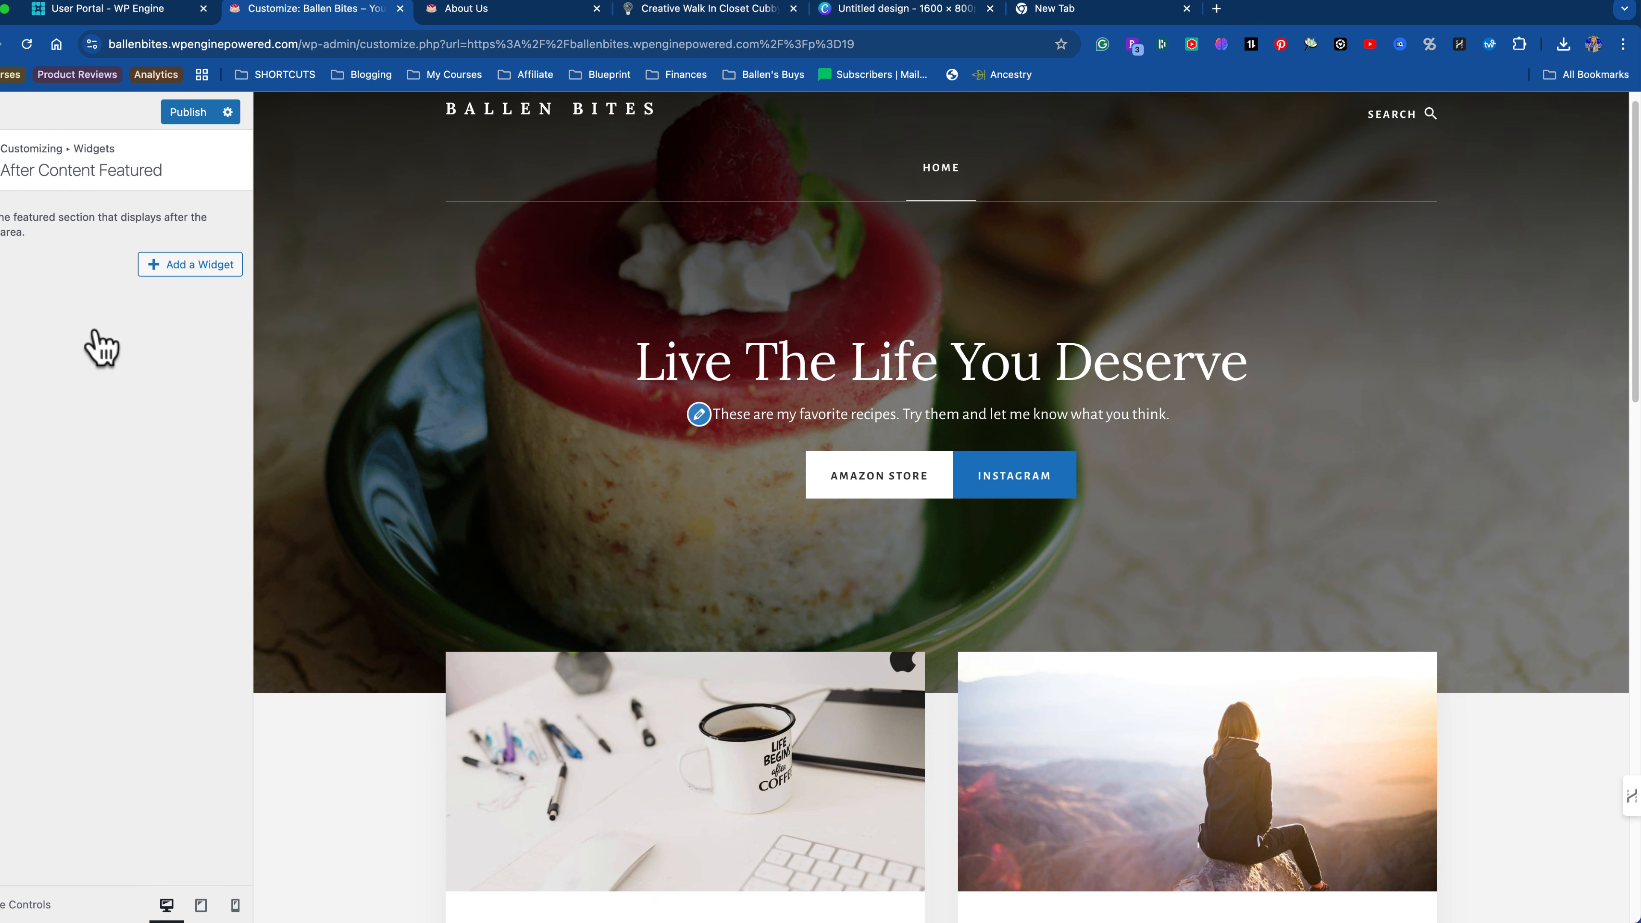
click(0, 169)
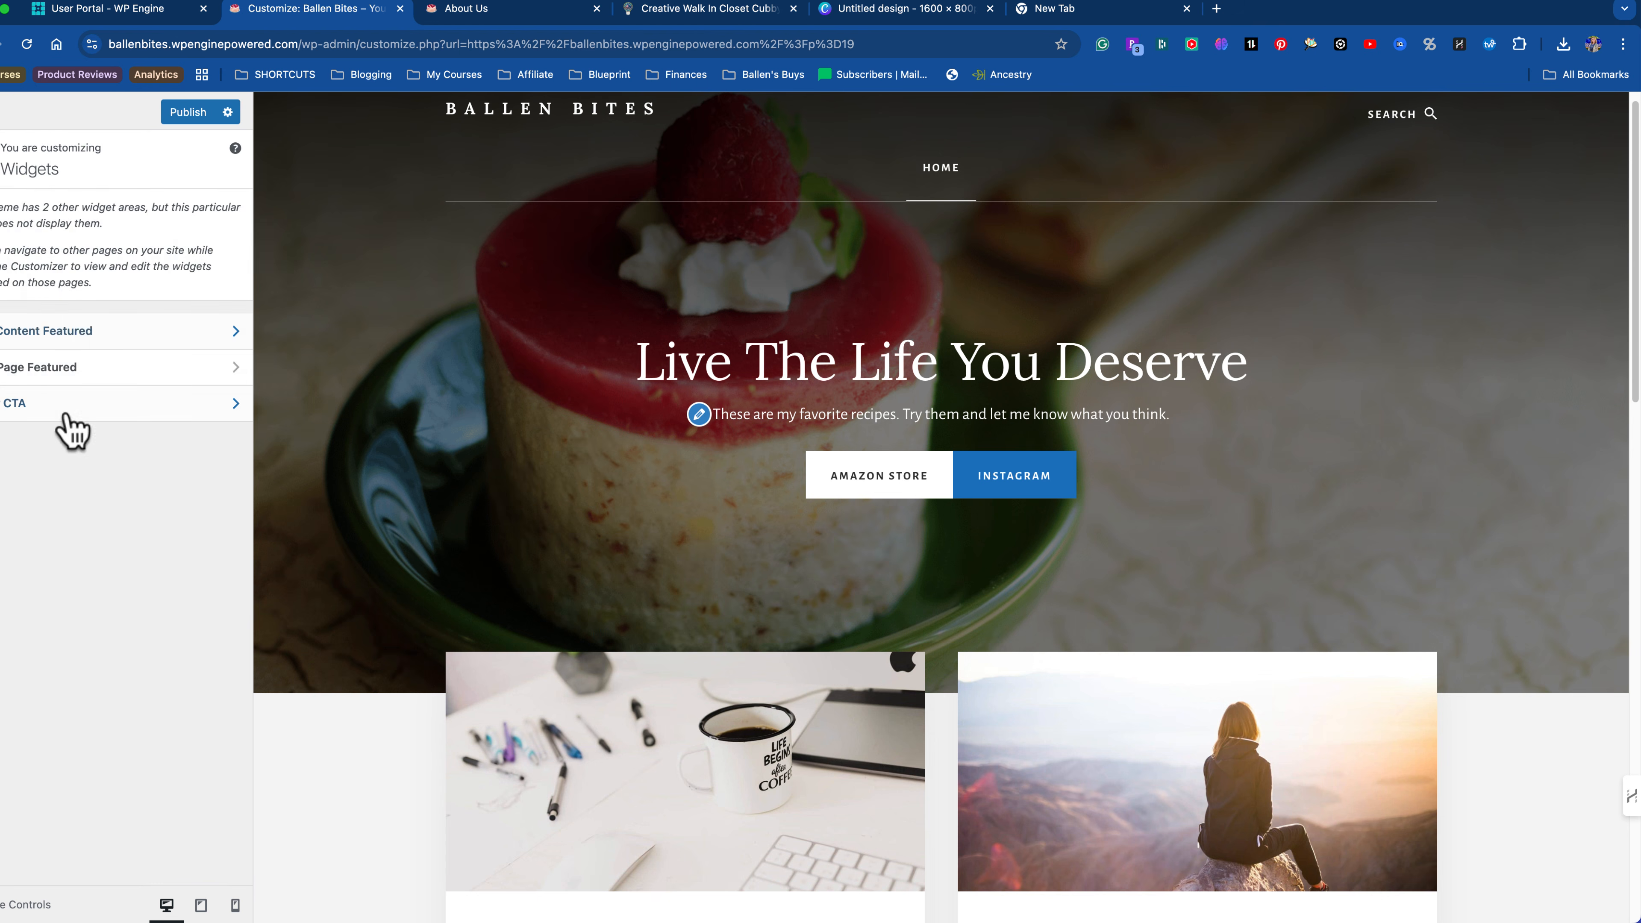
click(51, 374)
click(0, 169)
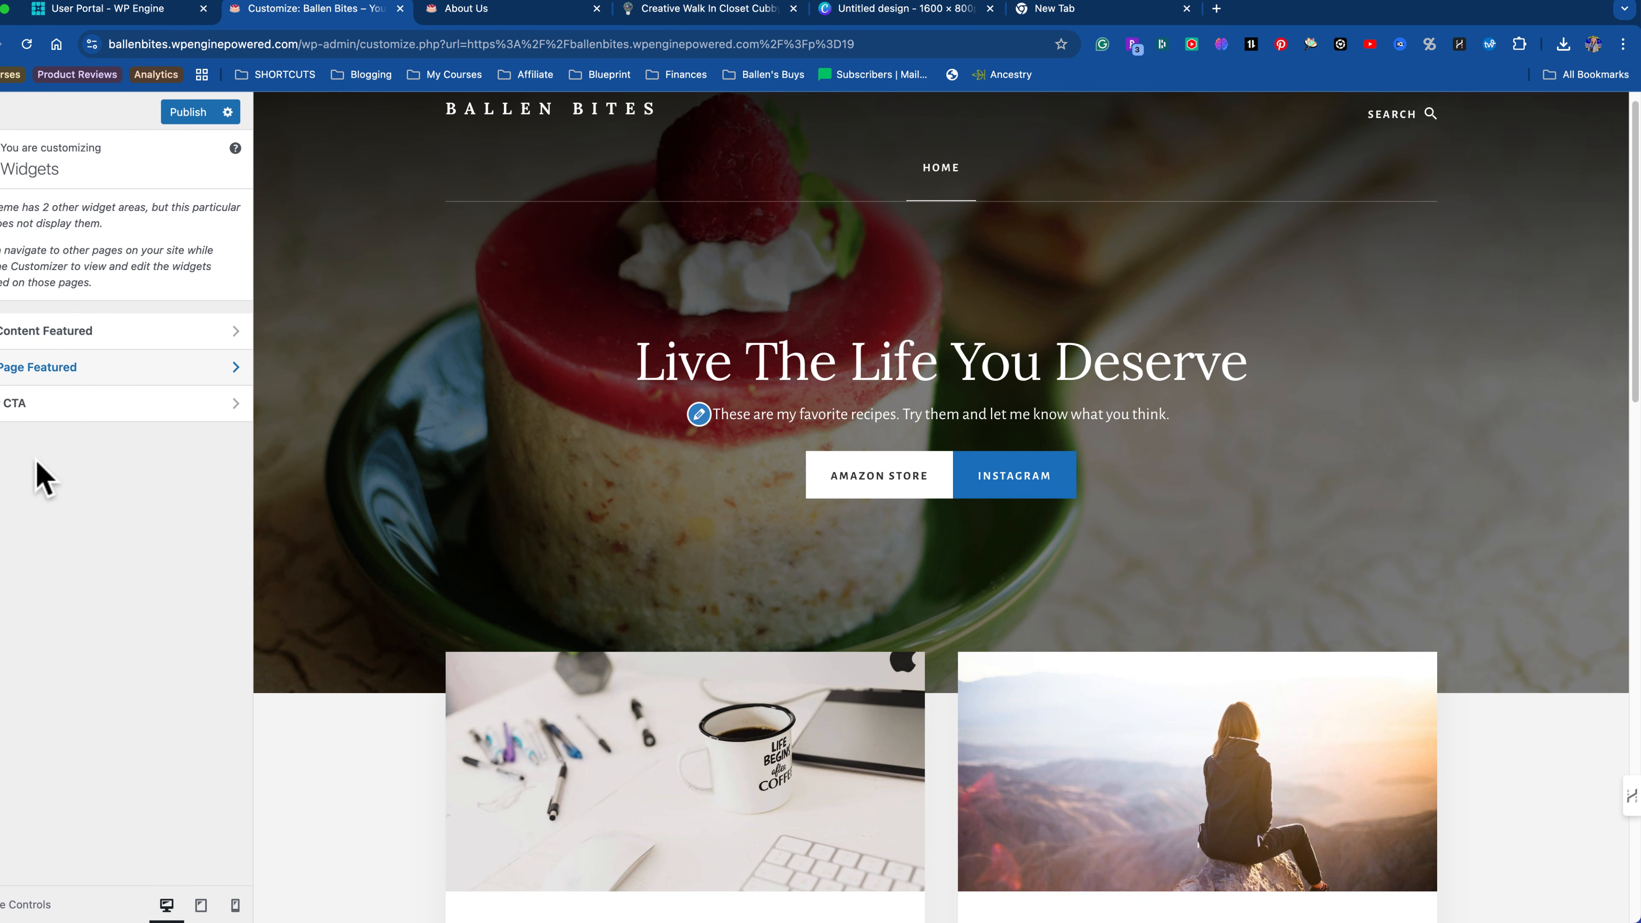
click(31, 408)
click(0, 169)
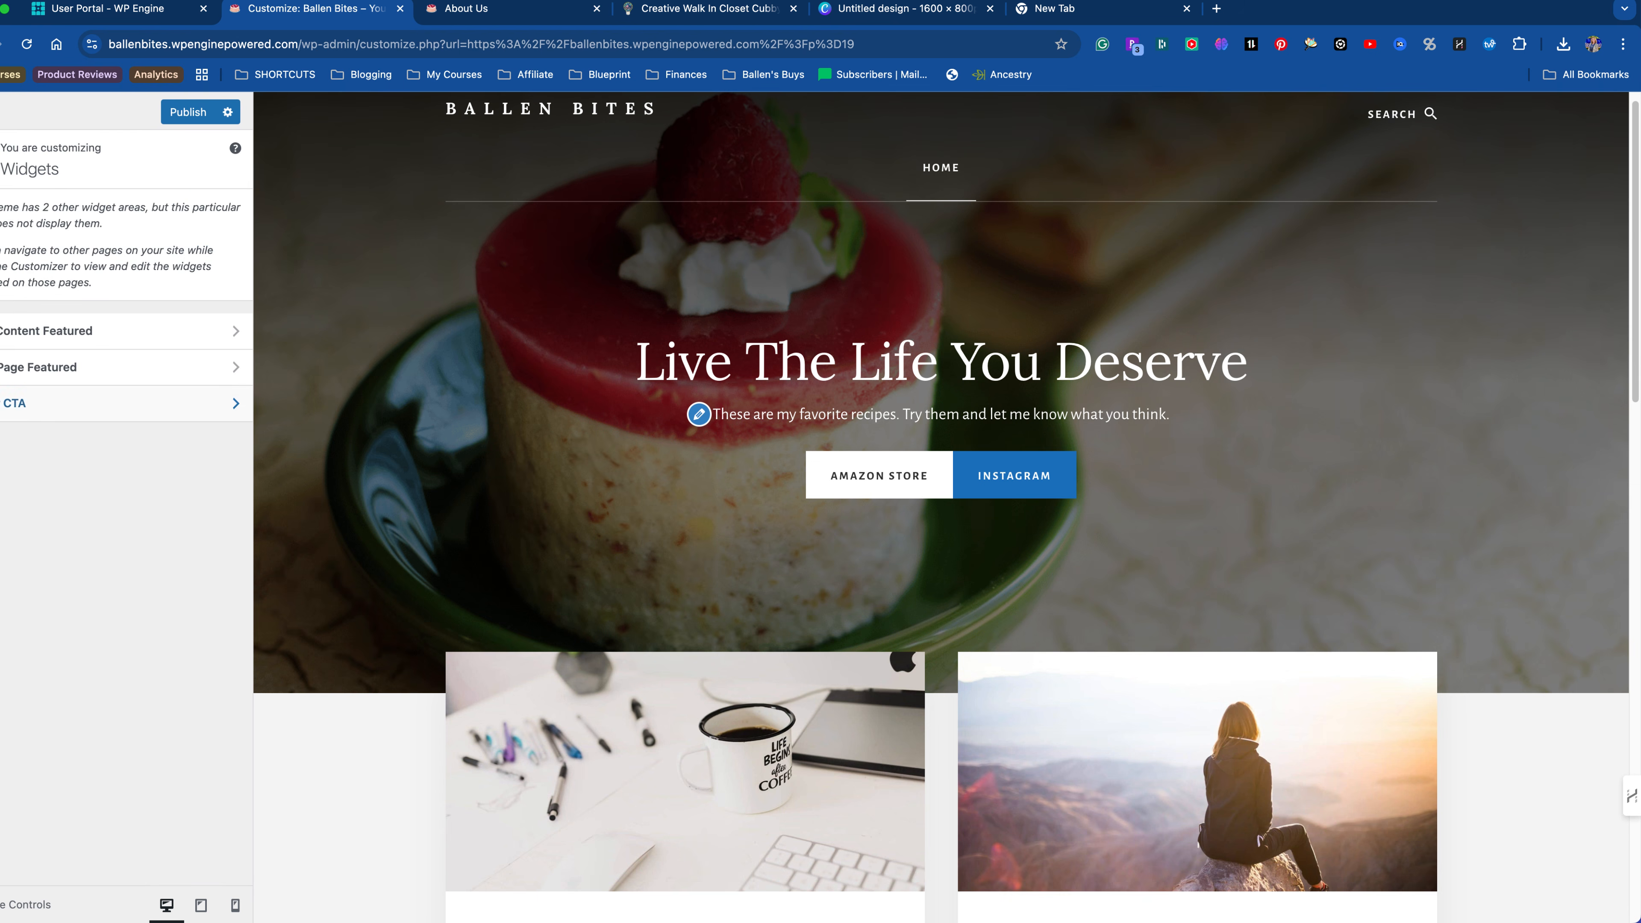
click(0, 169)
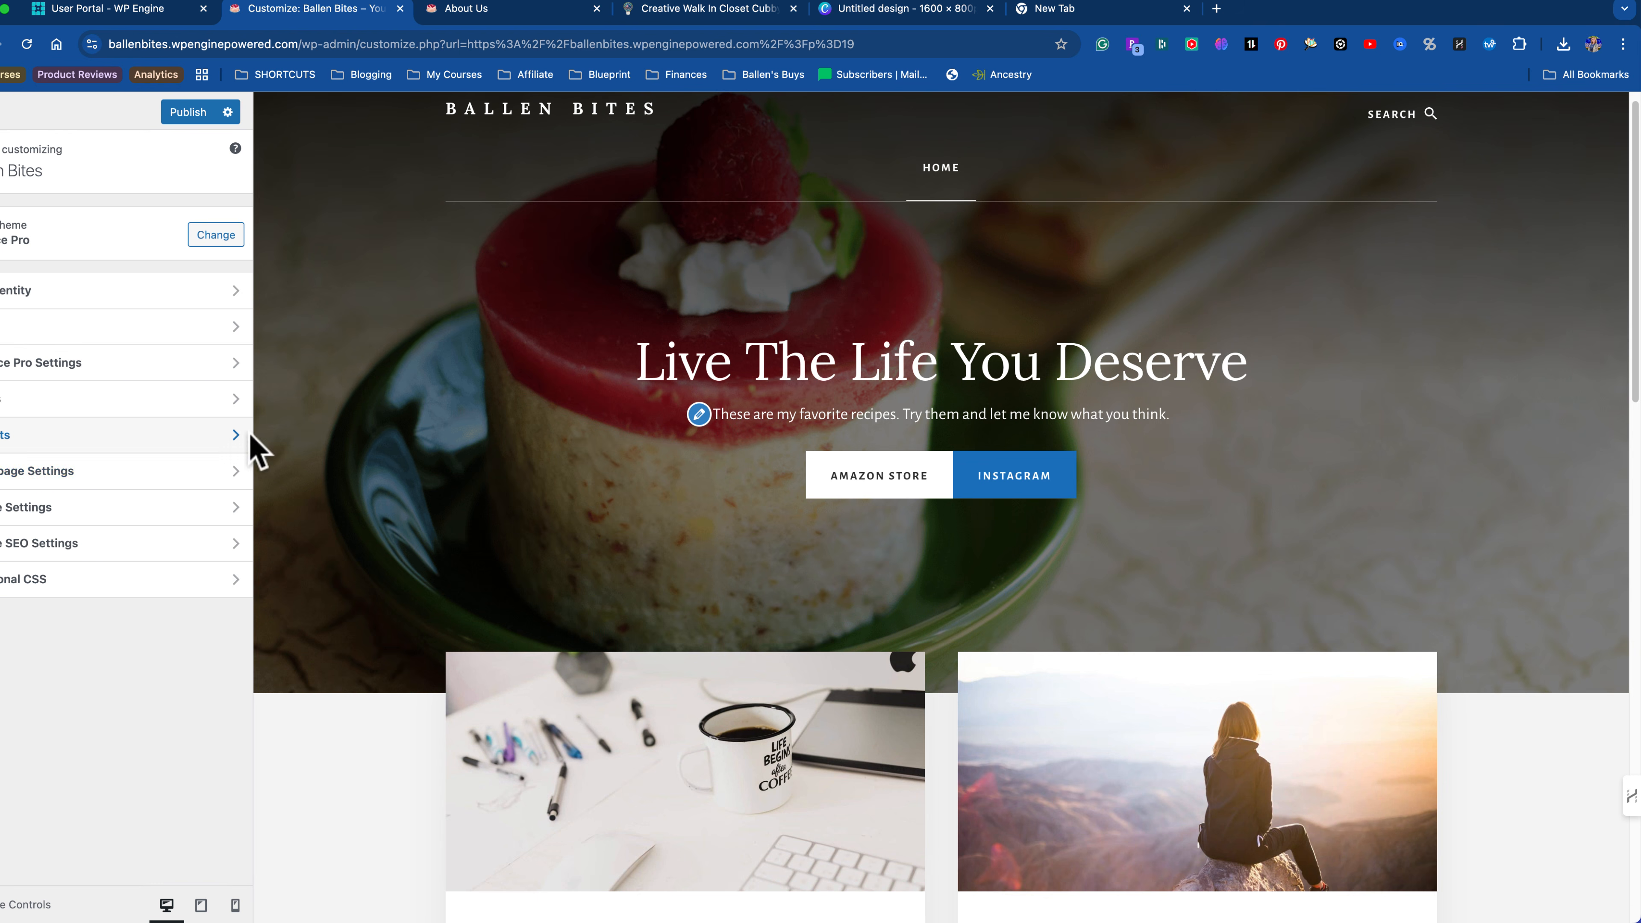
Step: Examine the Homepage Settings and the pages available for the static homepage and the posts page
click(24, 478)
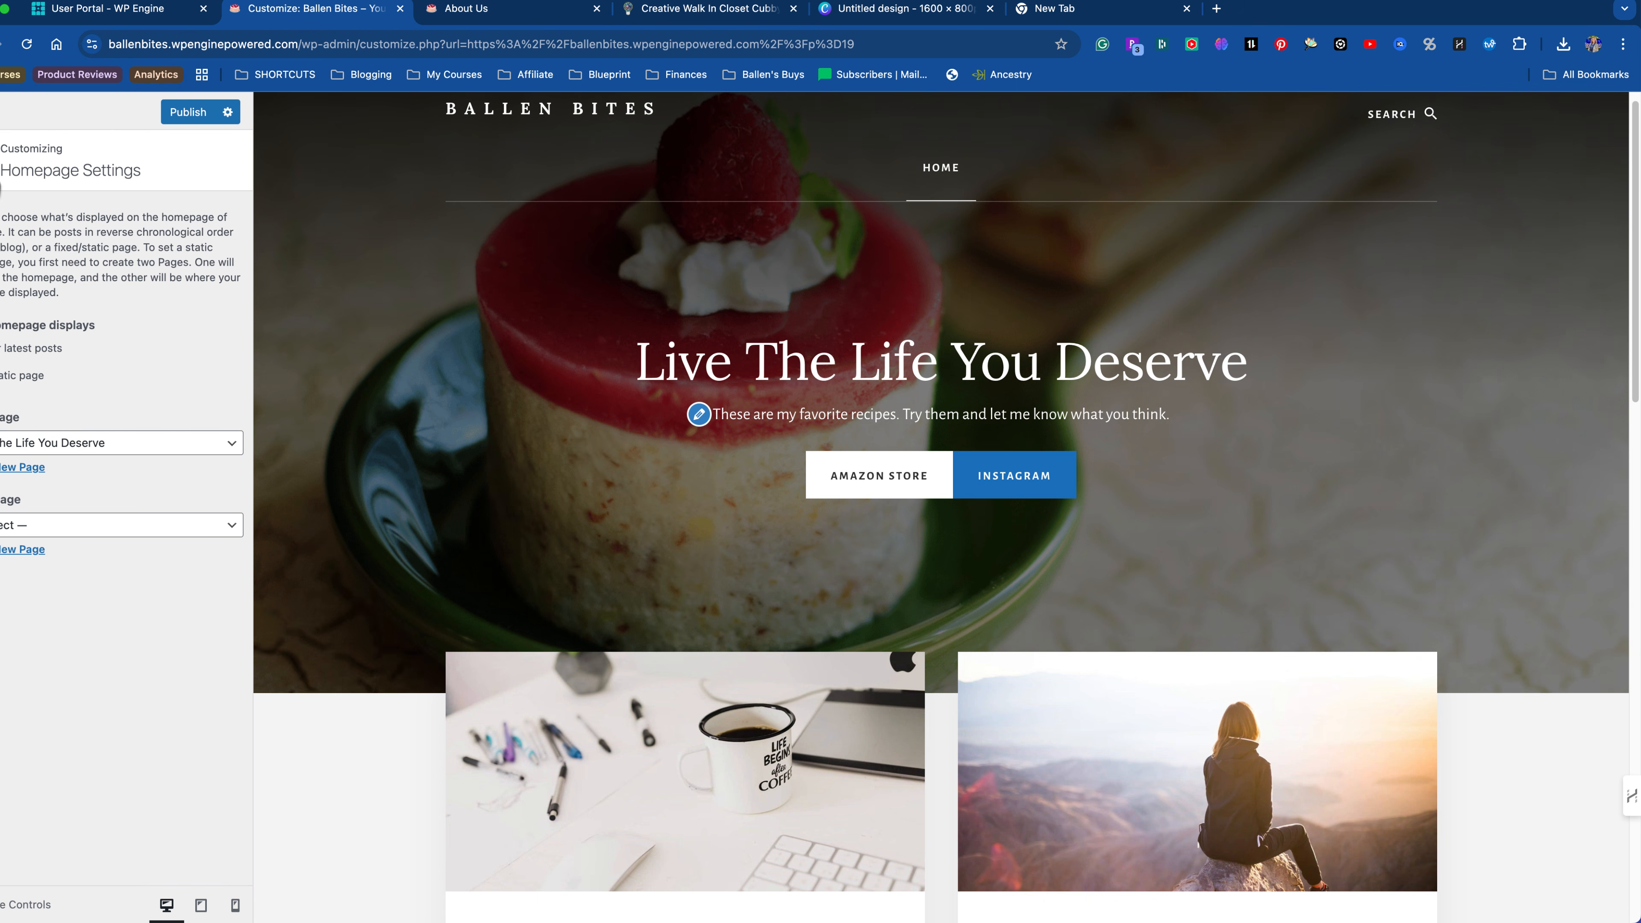
scroll(396, 413, down, 2)
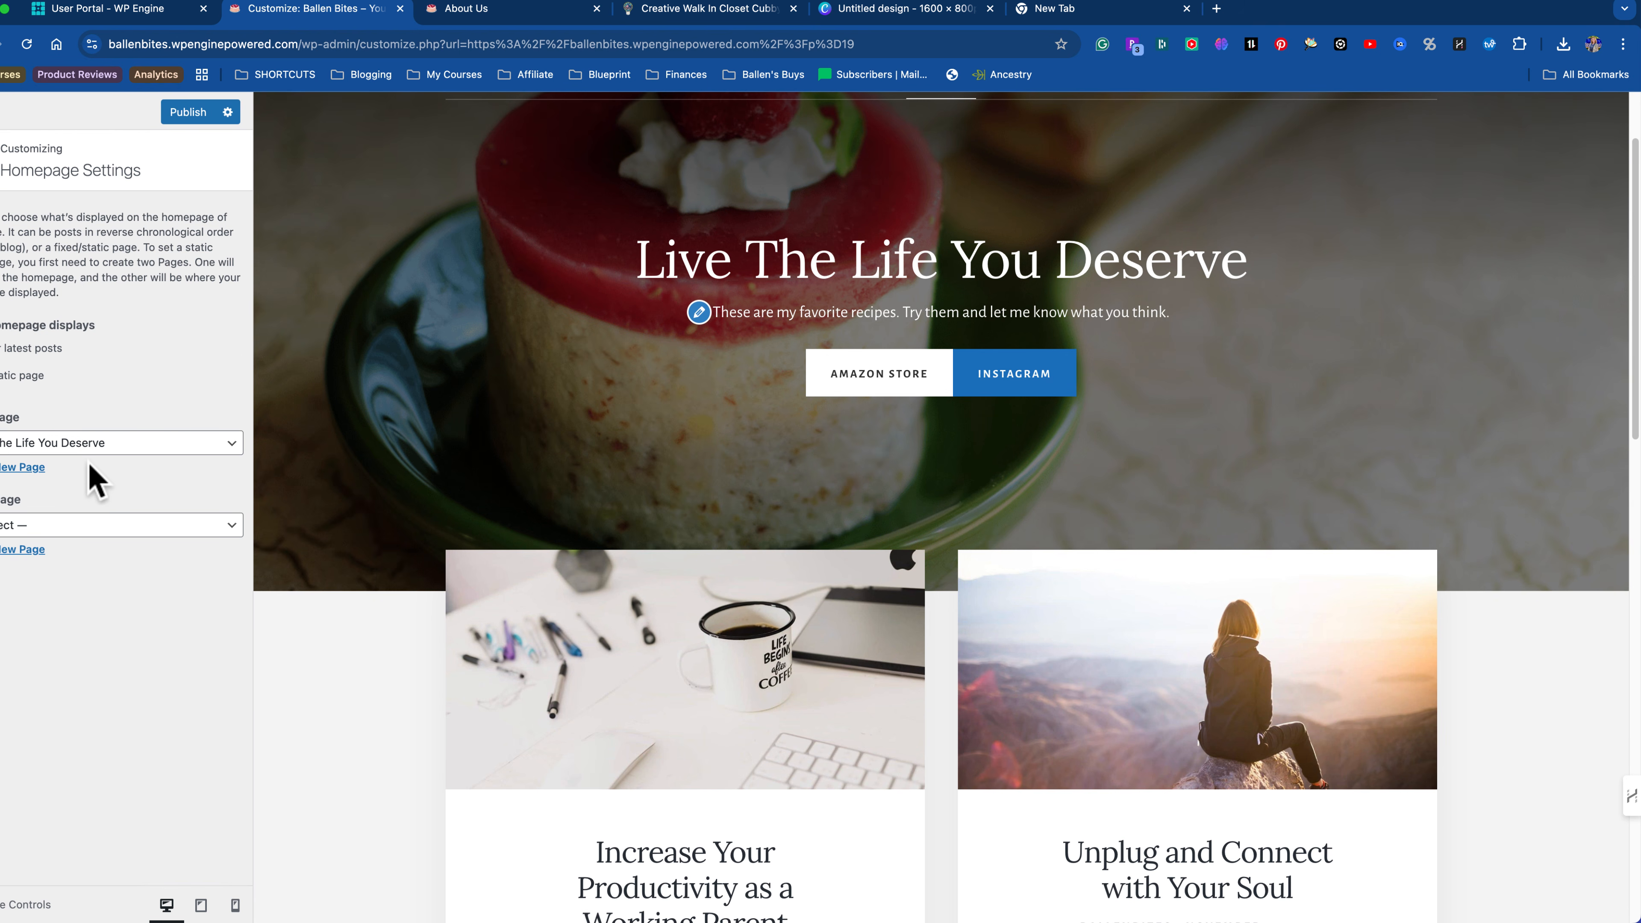
click(118, 451)
click(100, 445)
click(84, 527)
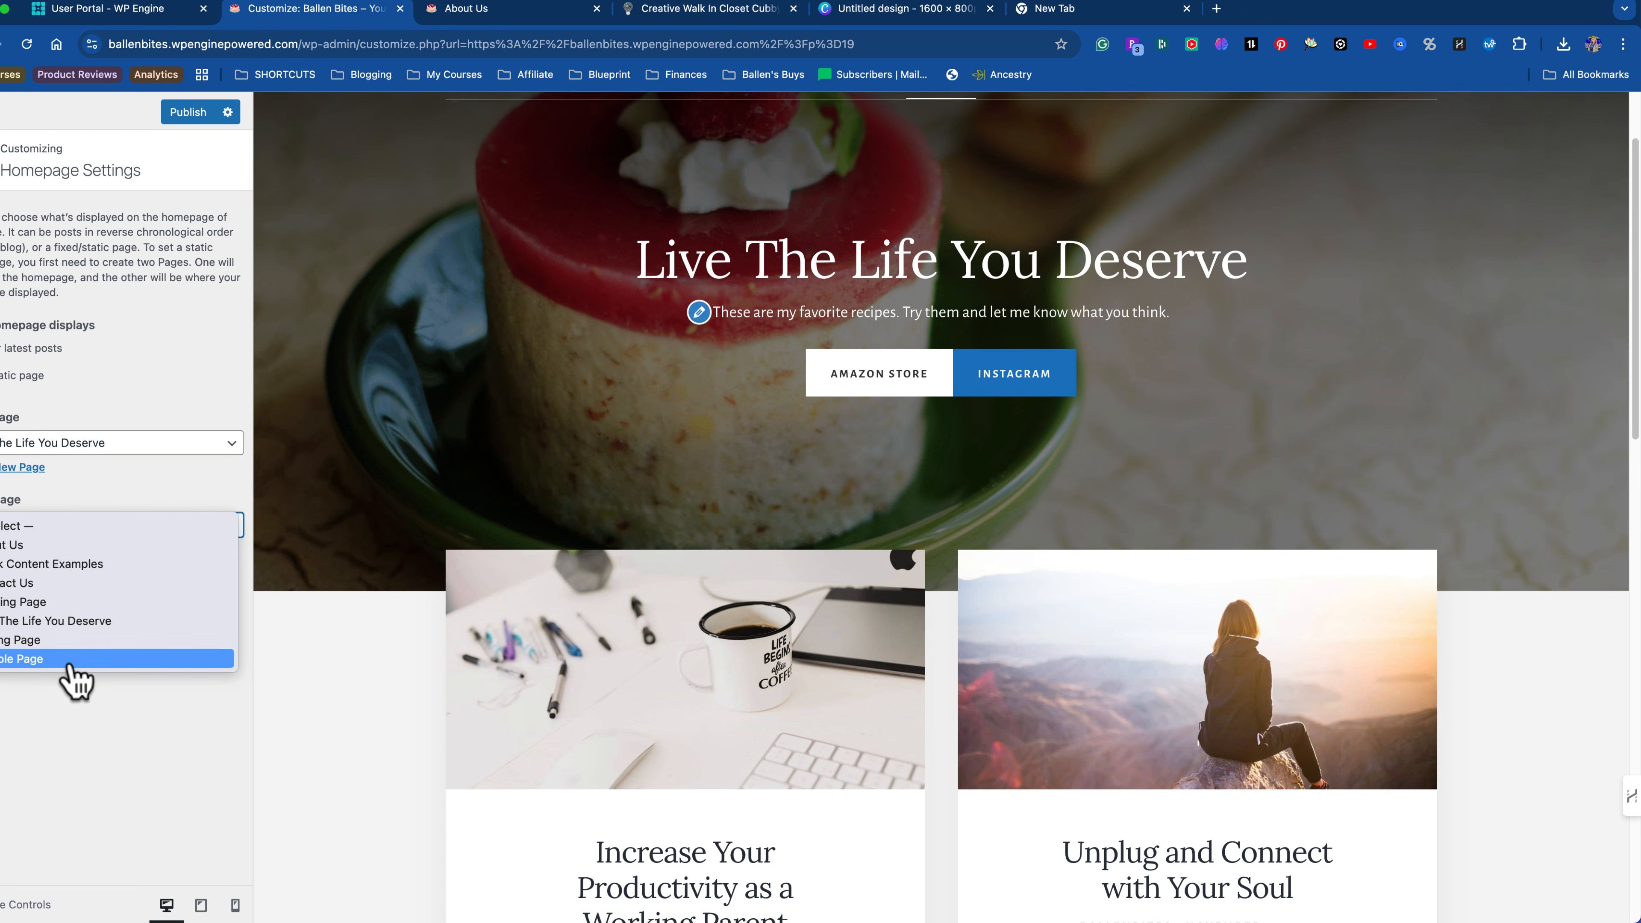
click(105, 373)
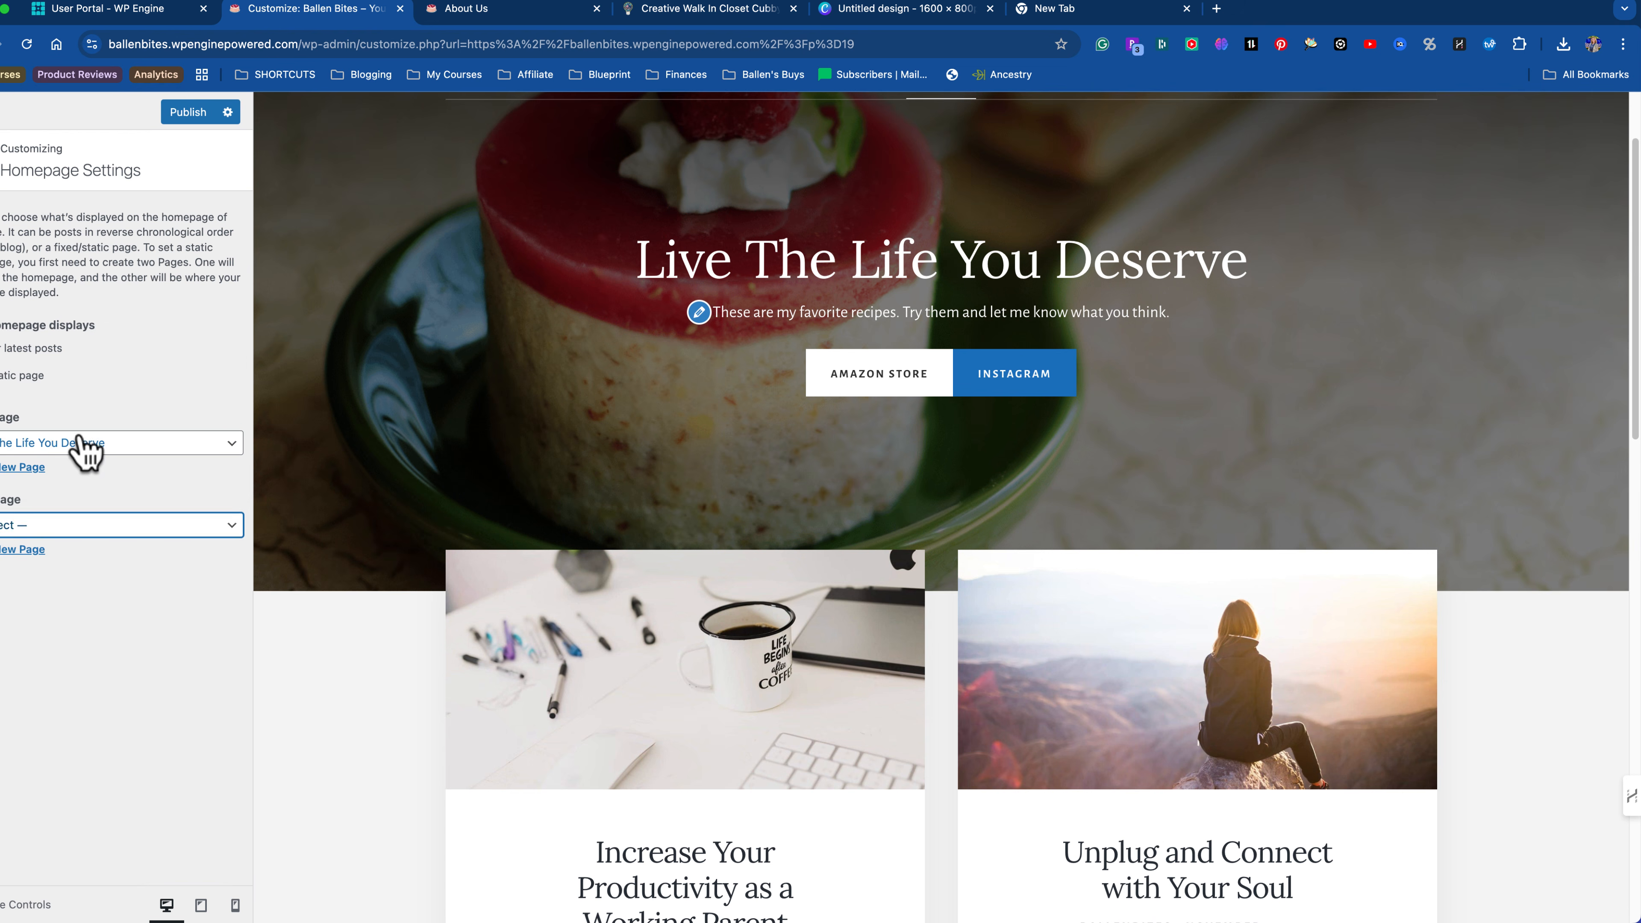
click(83, 446)
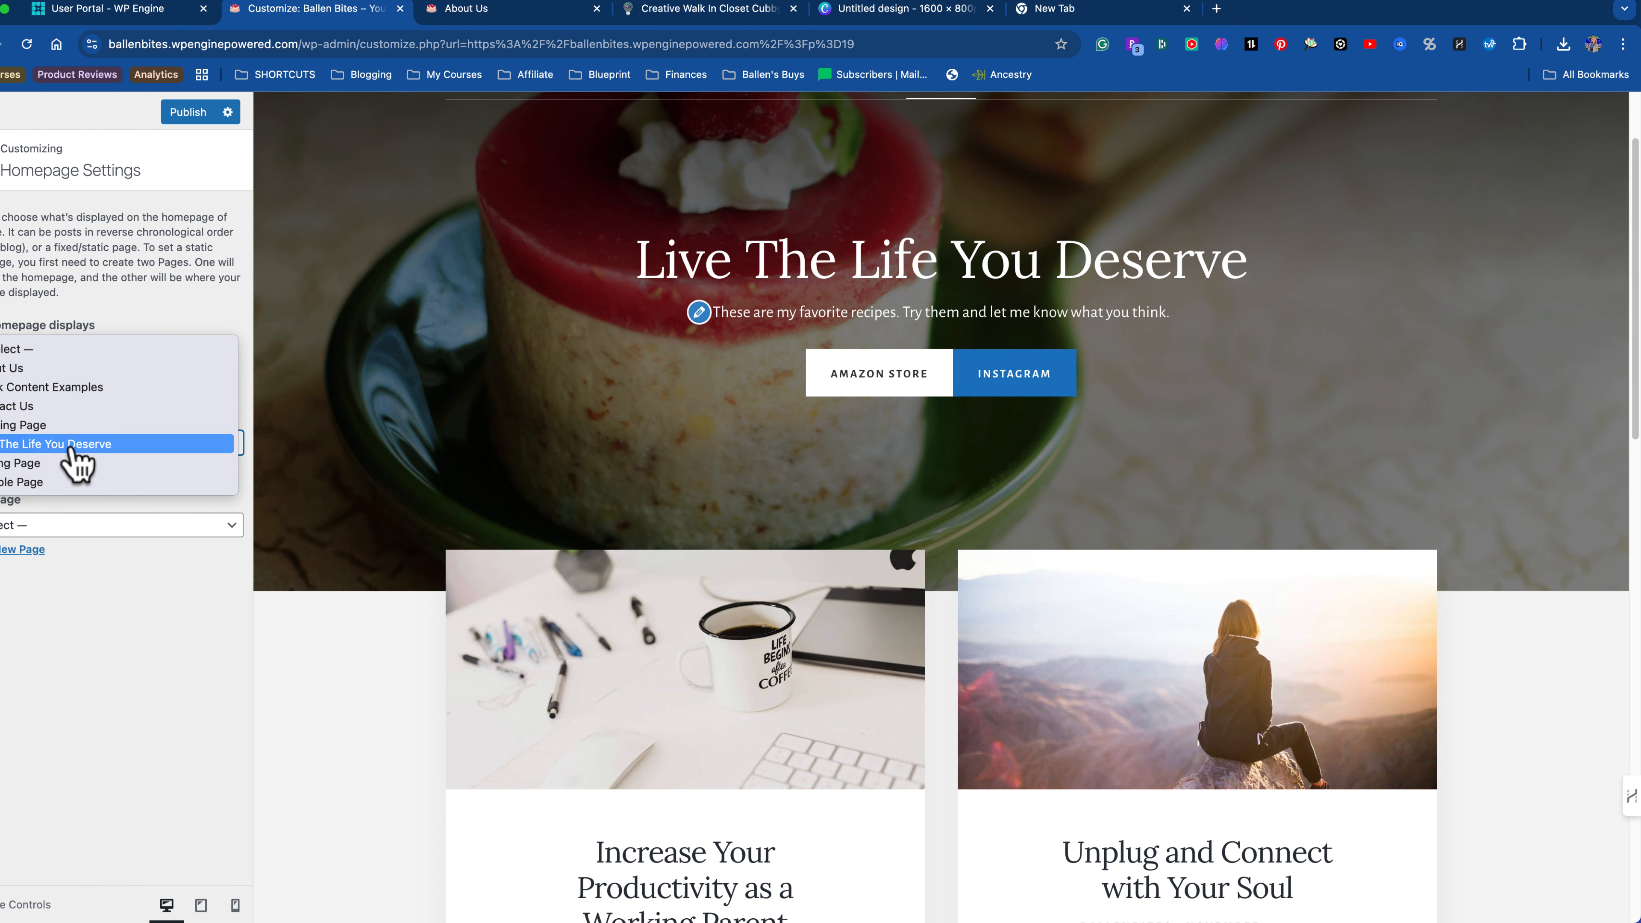
click(132, 327)
Step: Try displaying the latest posts on the homepage, review the preview, and restore the static page
click(11, 352)
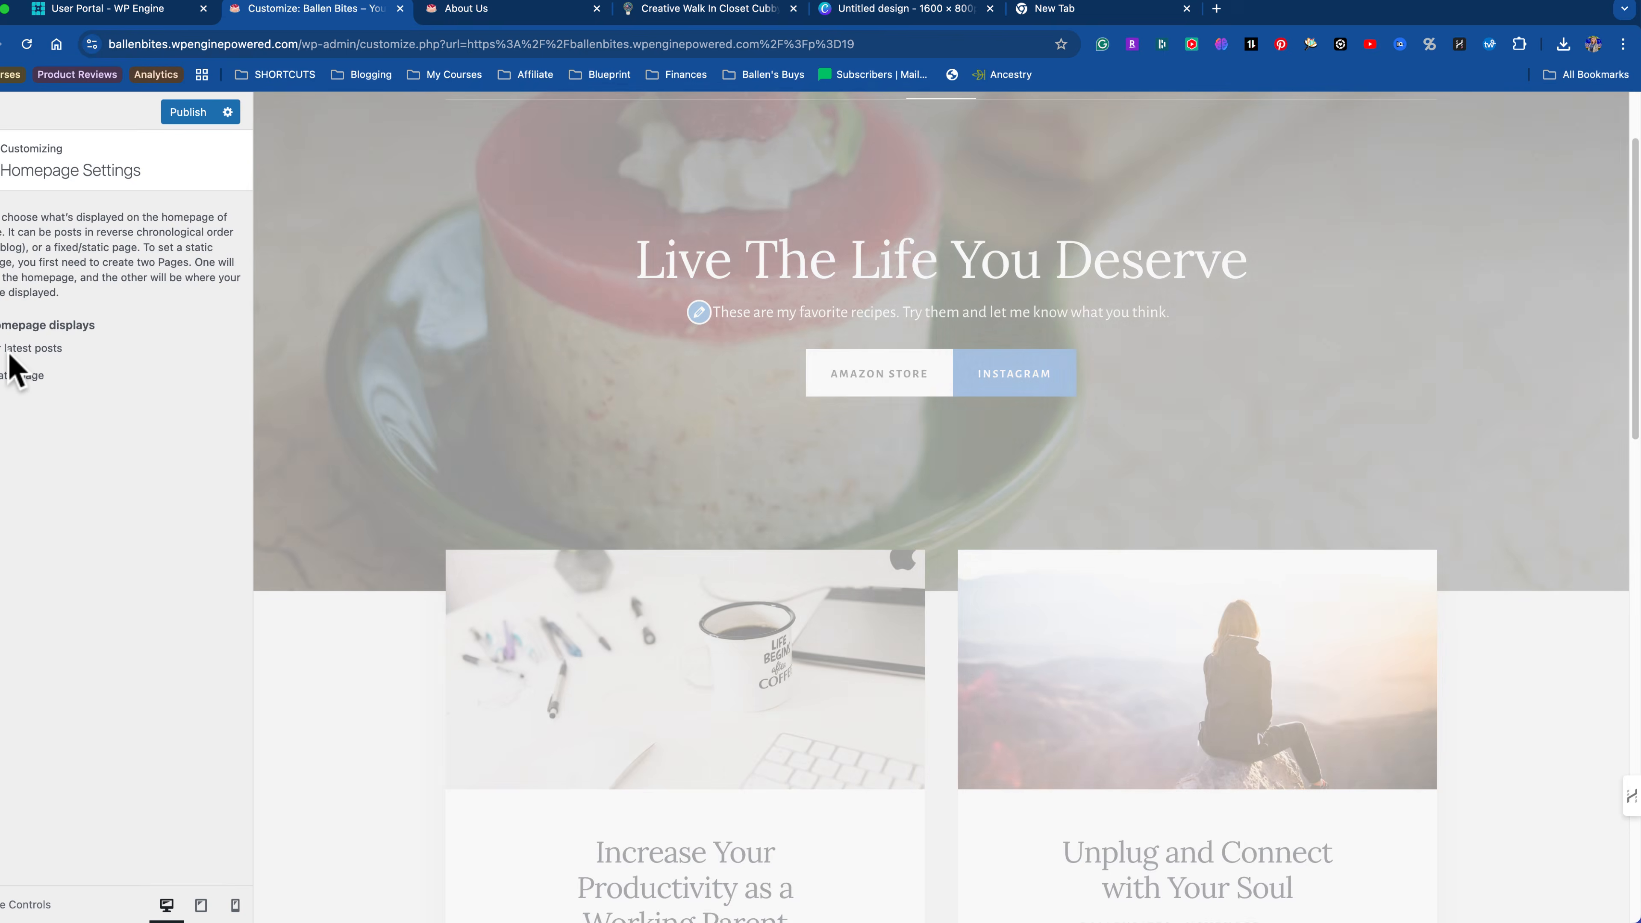
scroll(580, 608, down, 20)
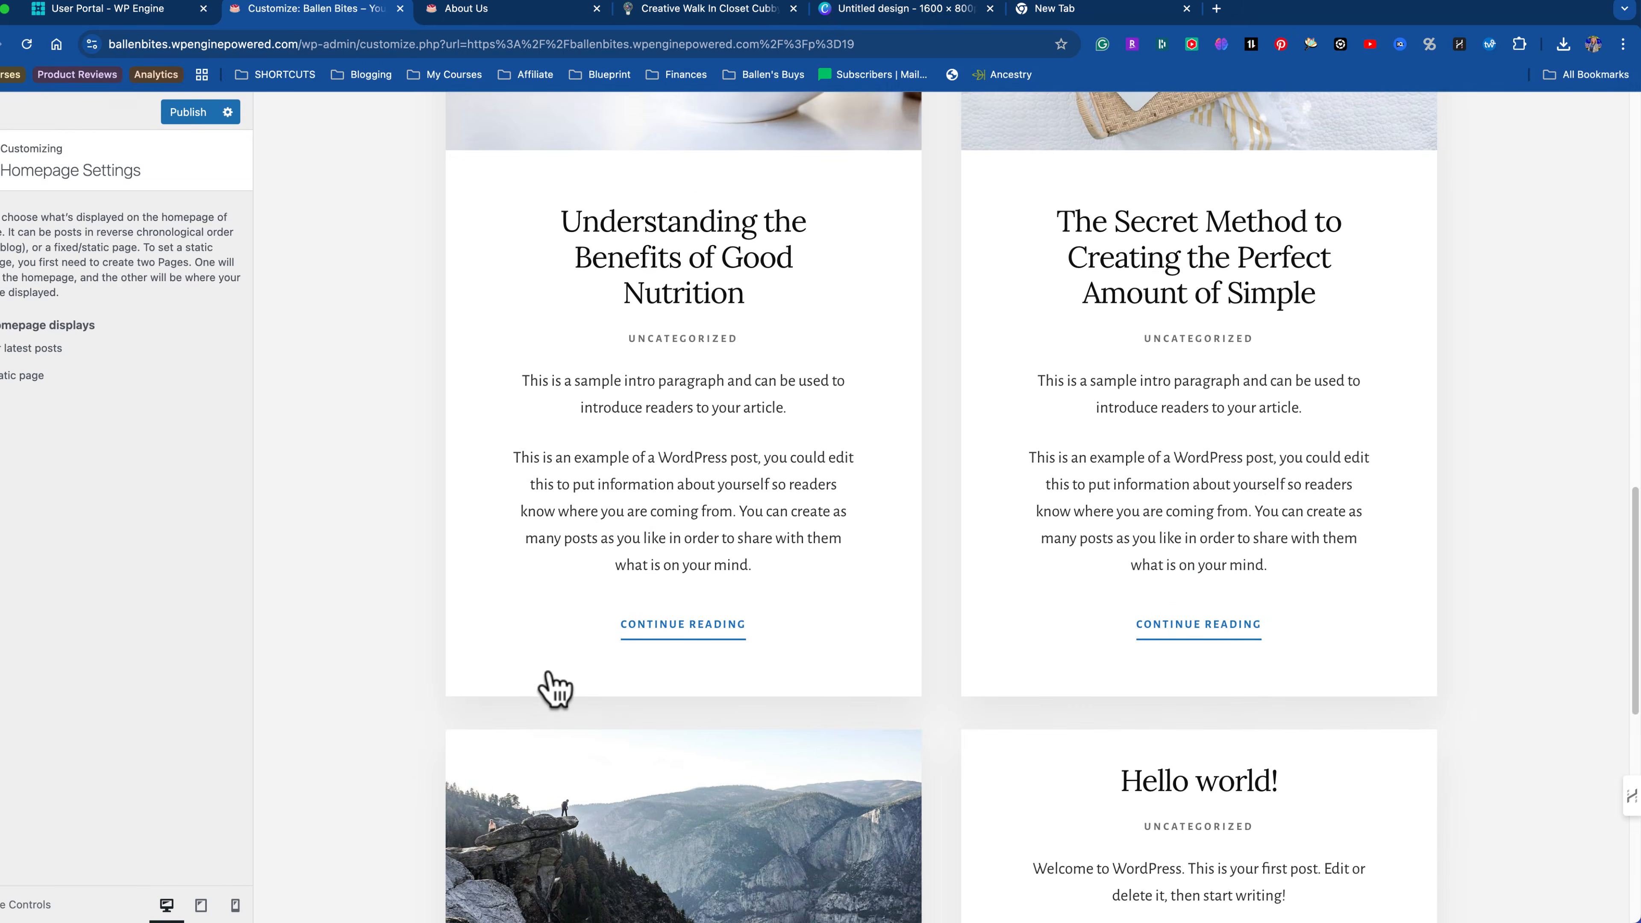
scroll(557, 685, up, 8)
scroll(515, 676, up, 10)
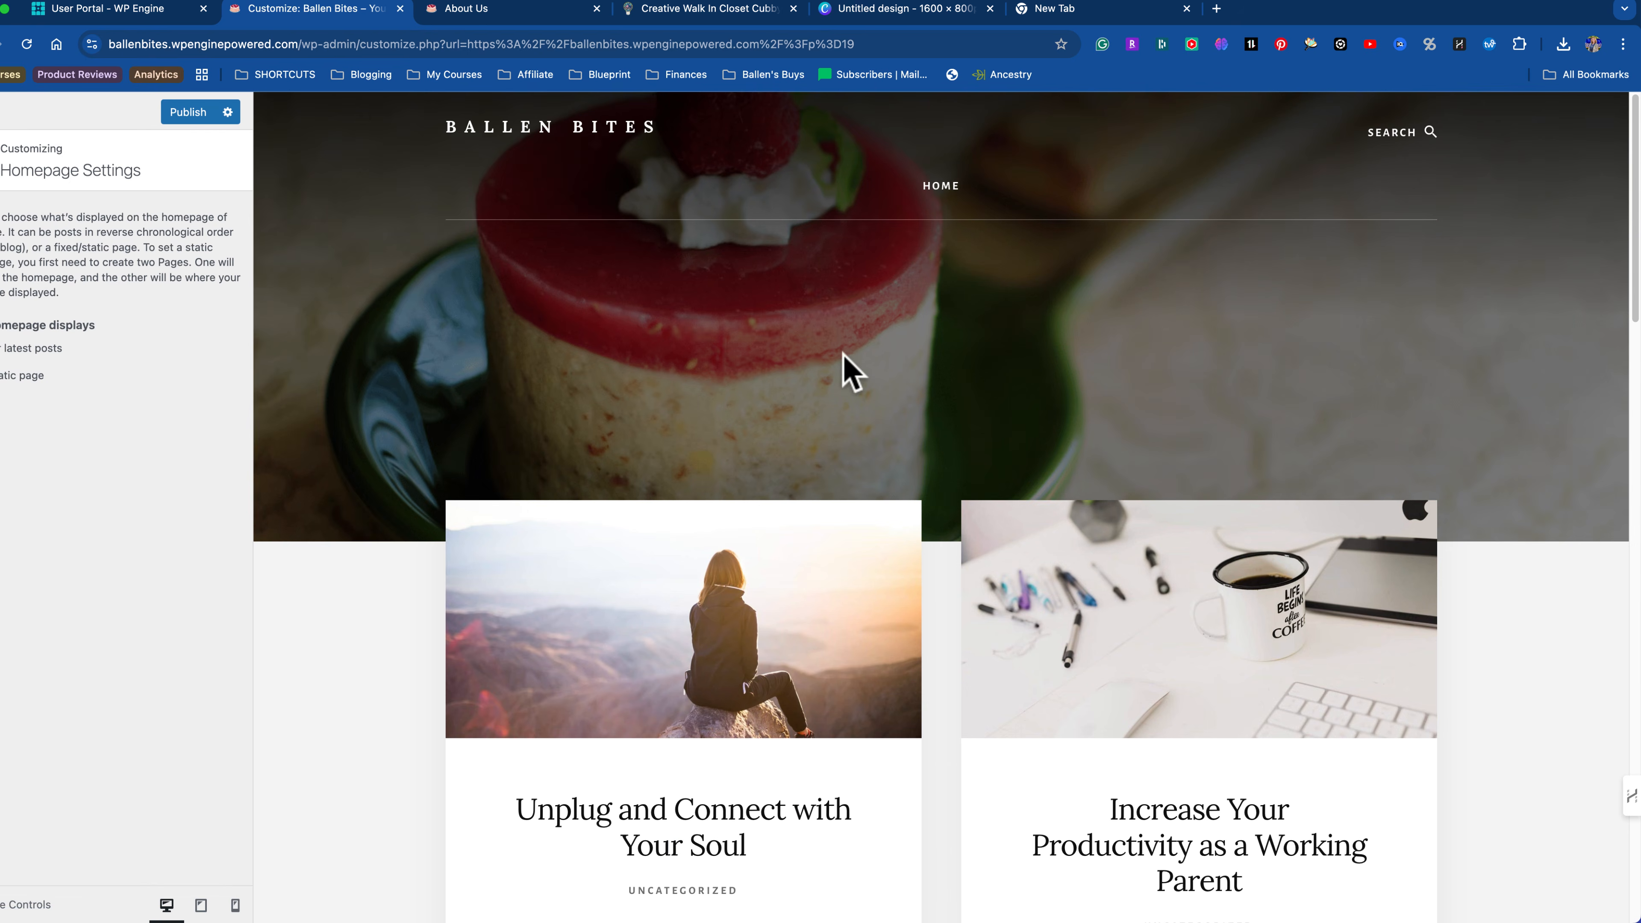
click(7, 376)
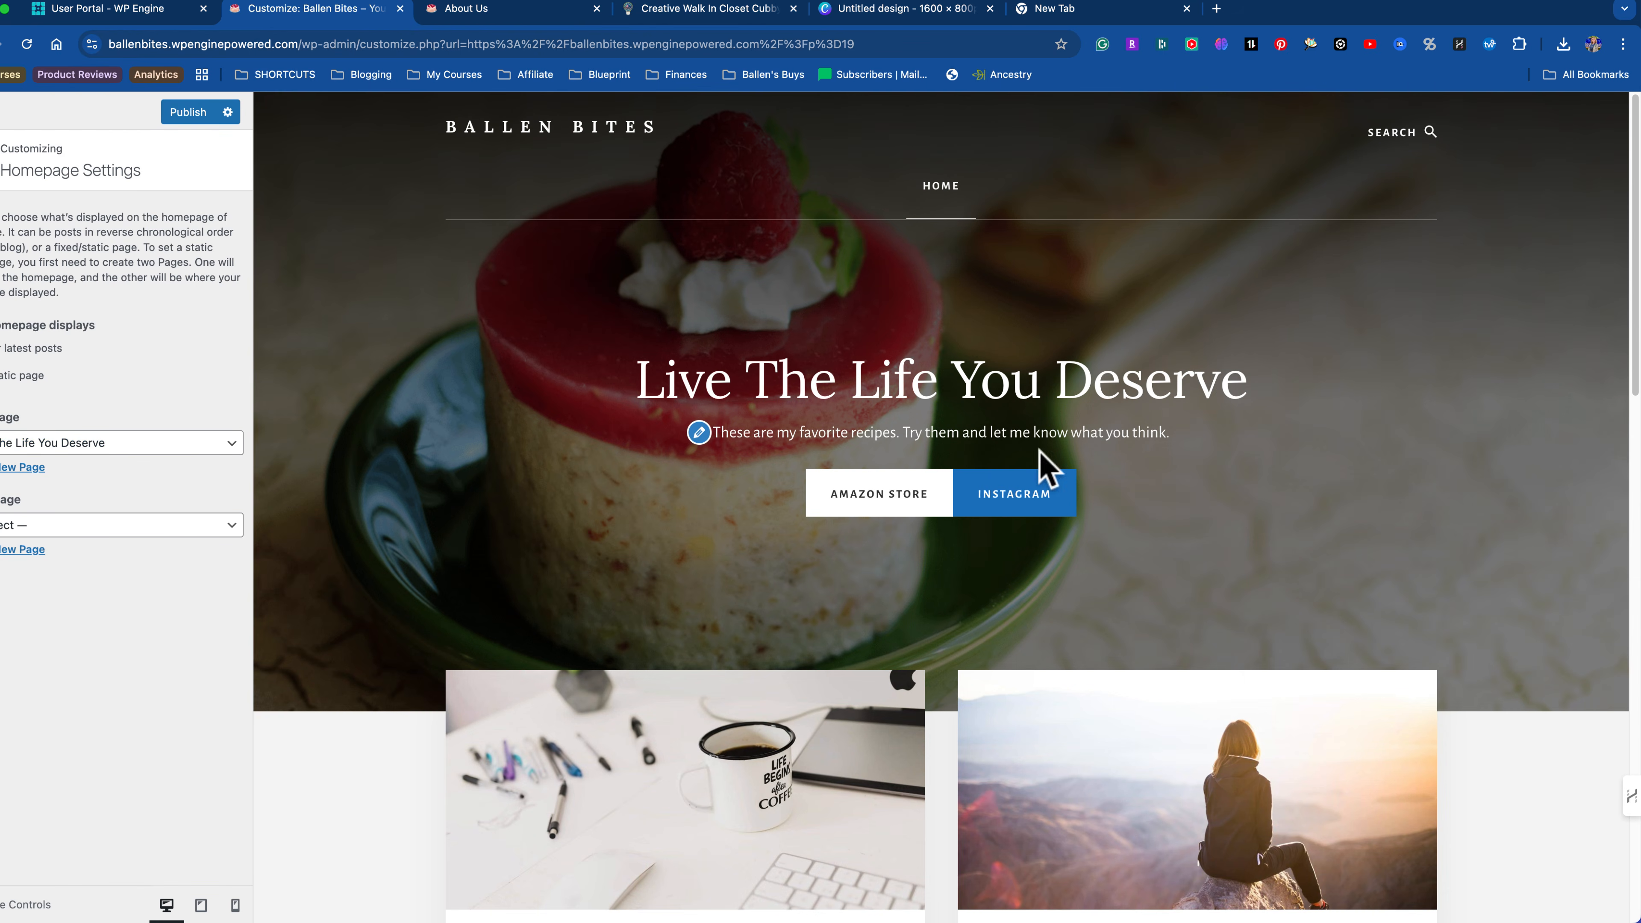
click(1, 161)
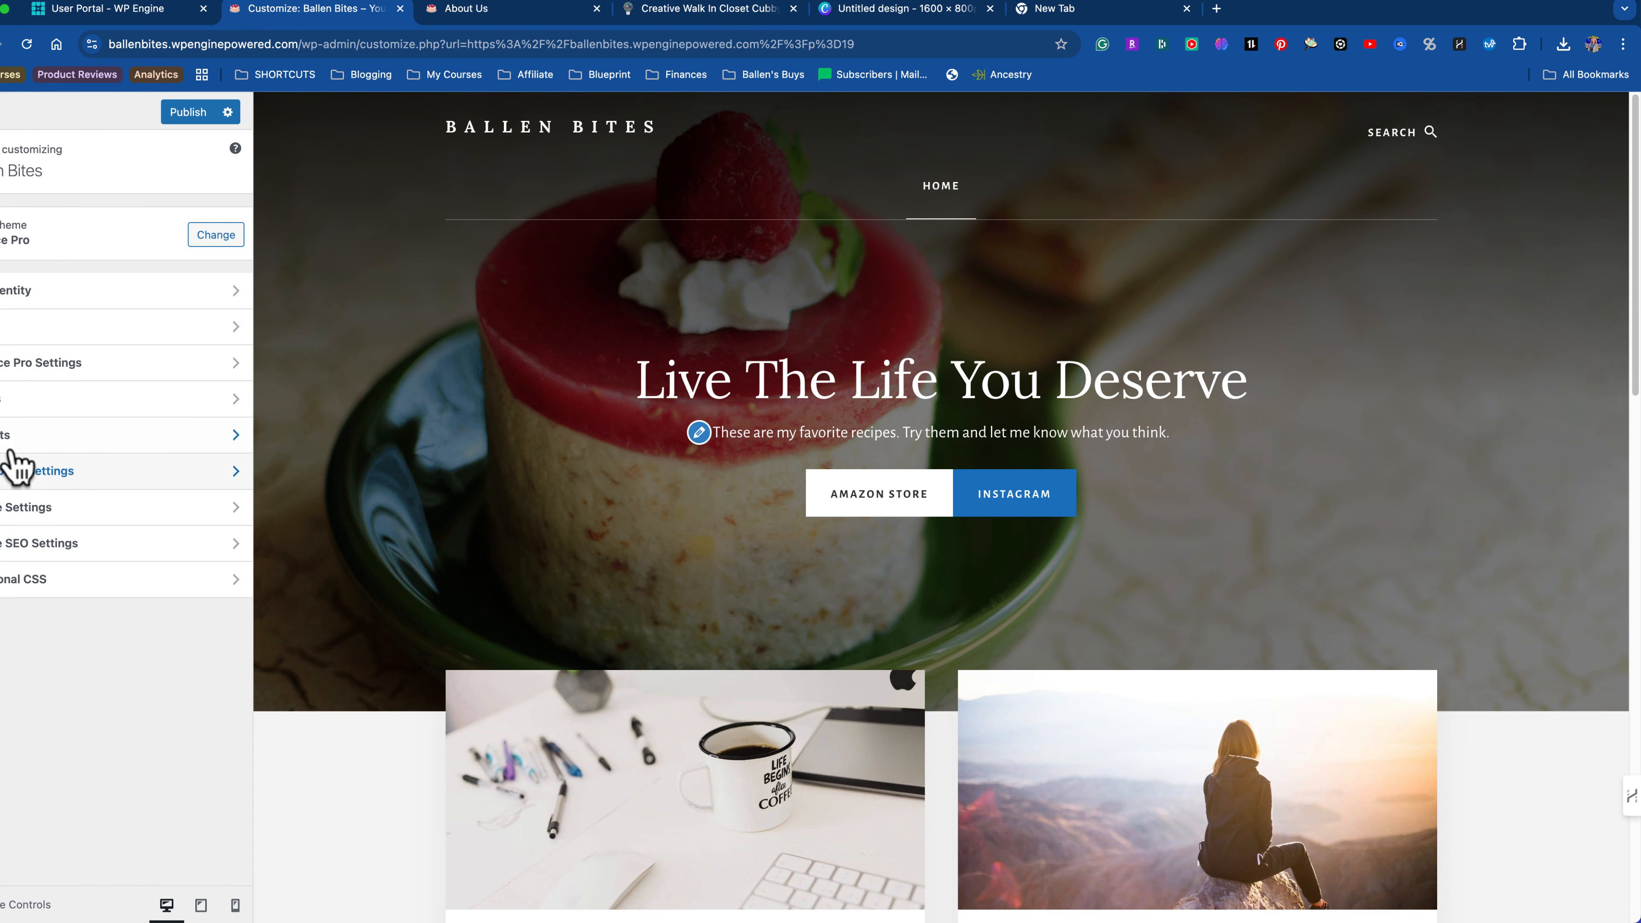
click(15, 473)
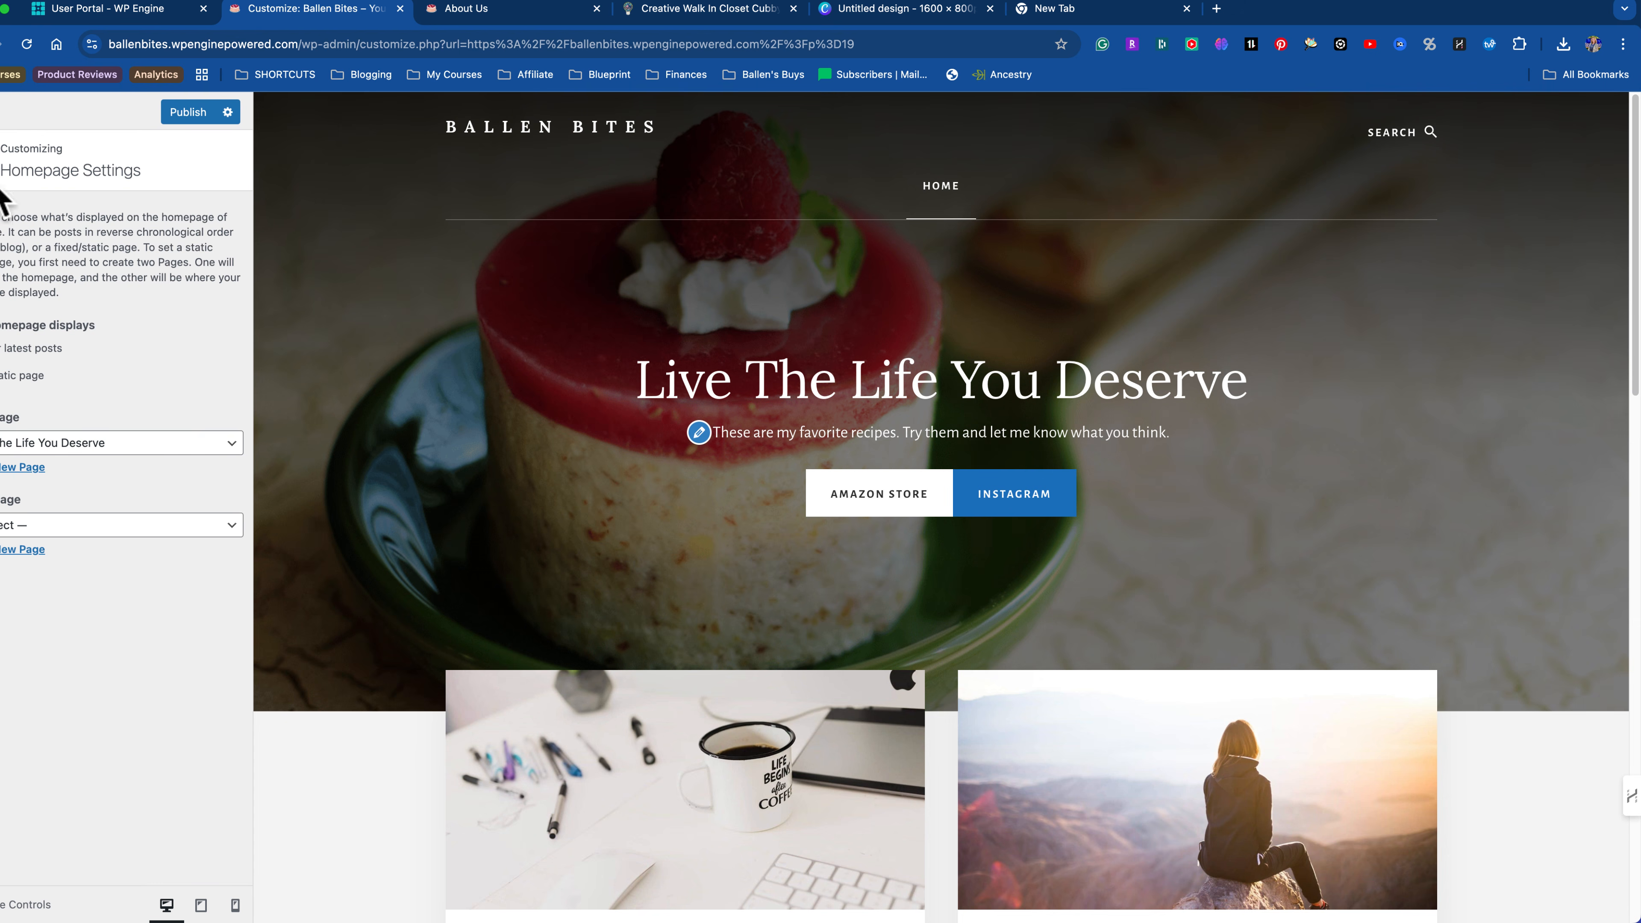
key(Escape)
Step: Open the Site Layout options in the Theme Settings and check the available layouts
click(29, 521)
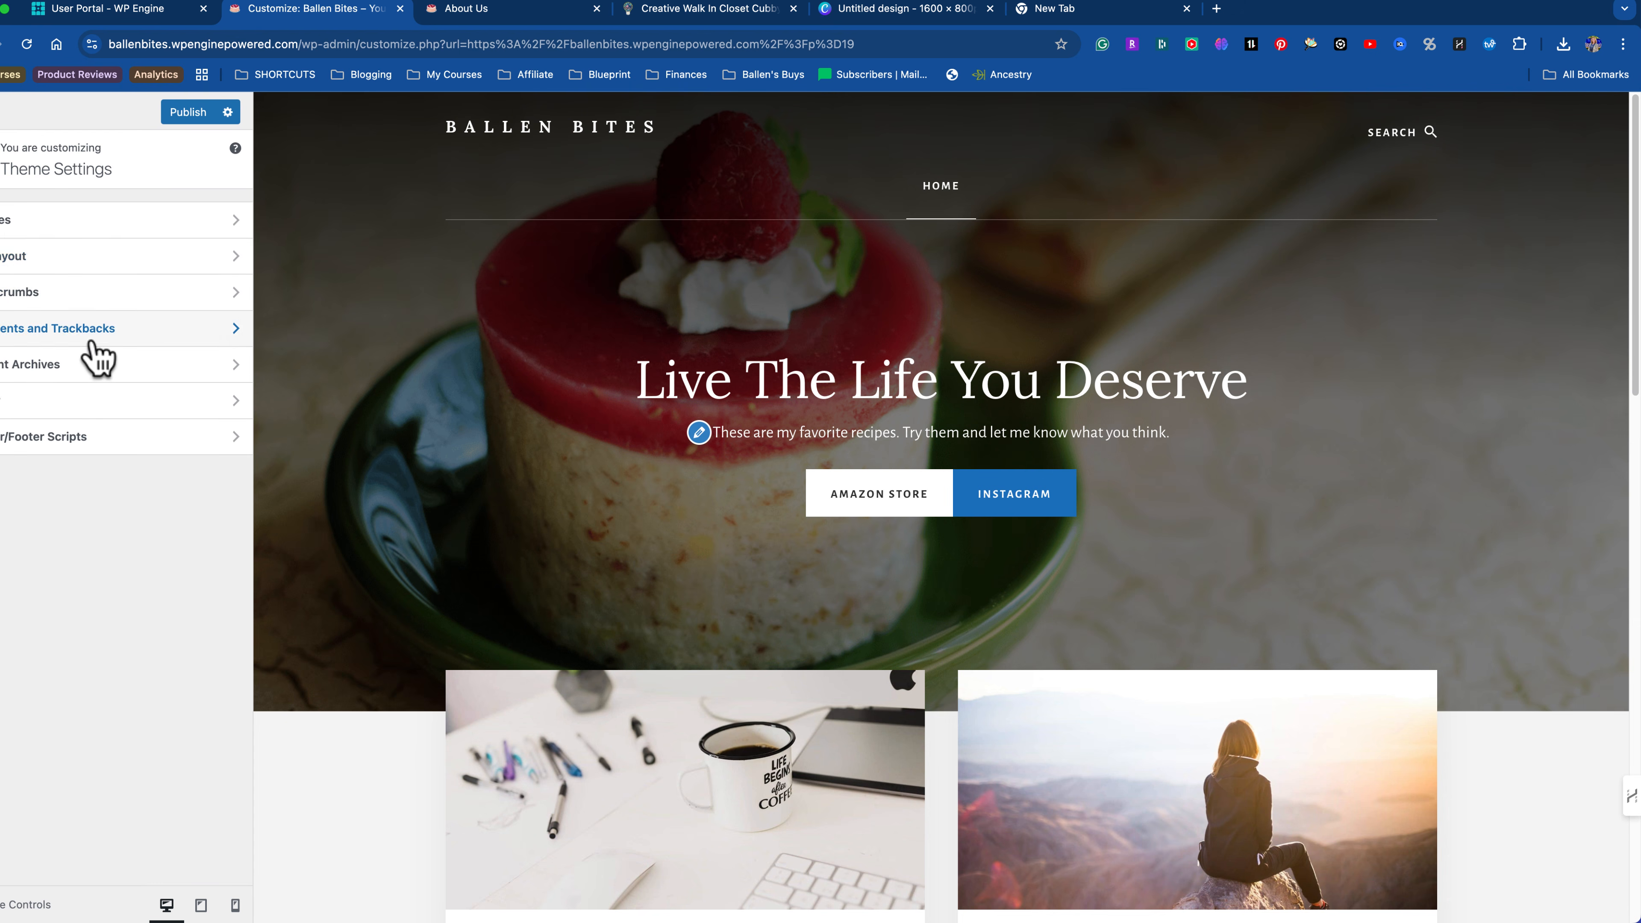
click(20, 256)
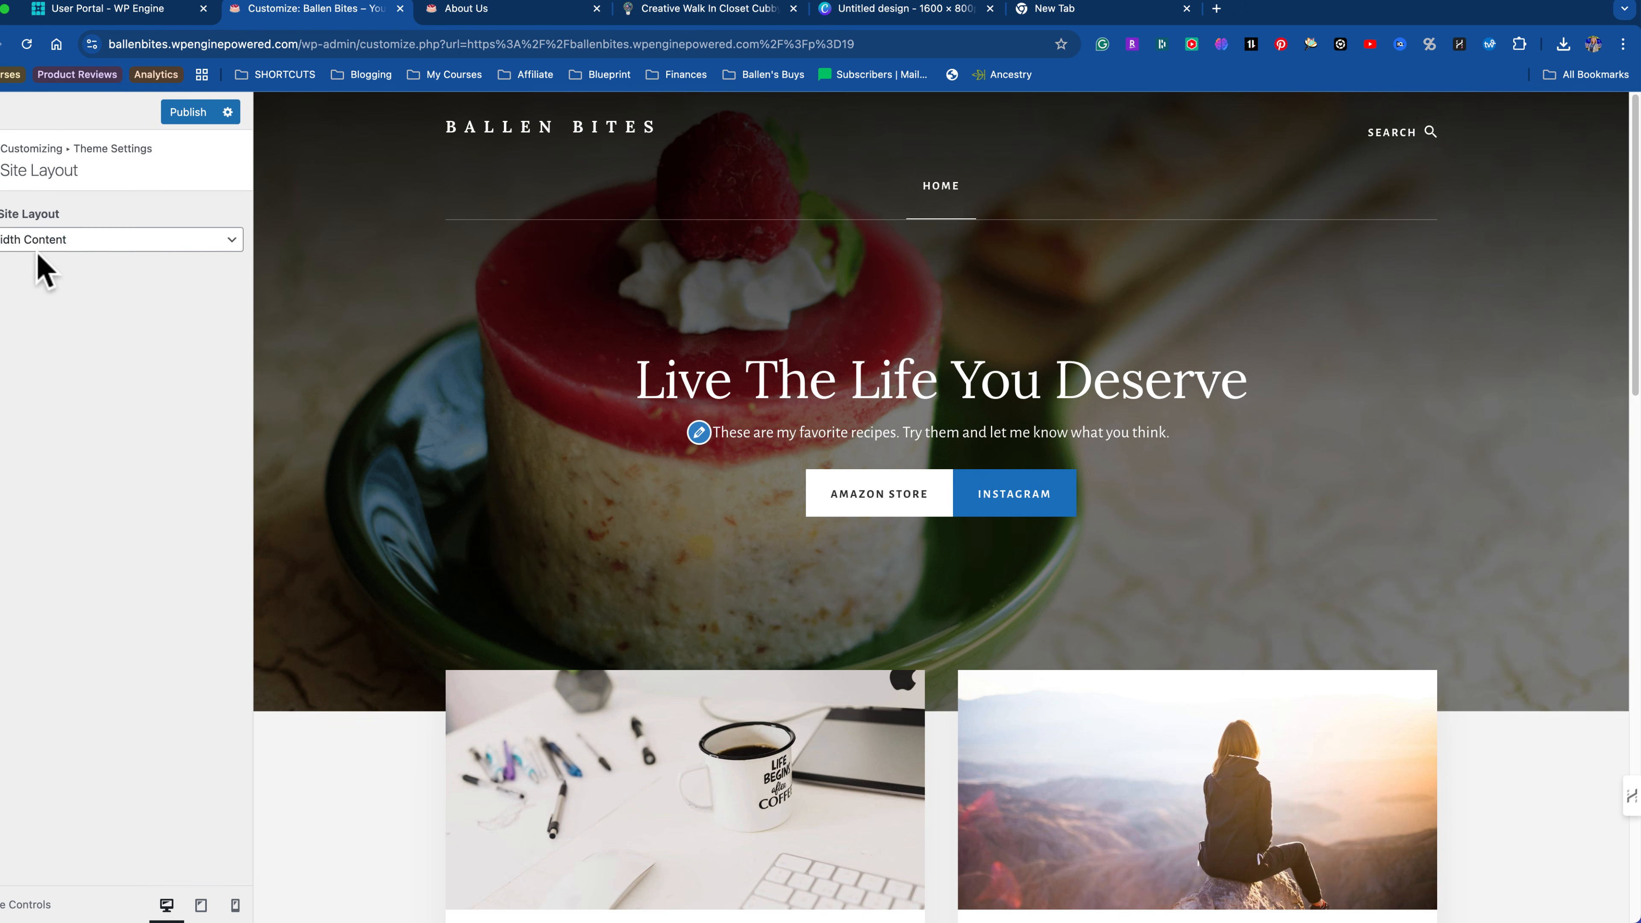
click(67, 248)
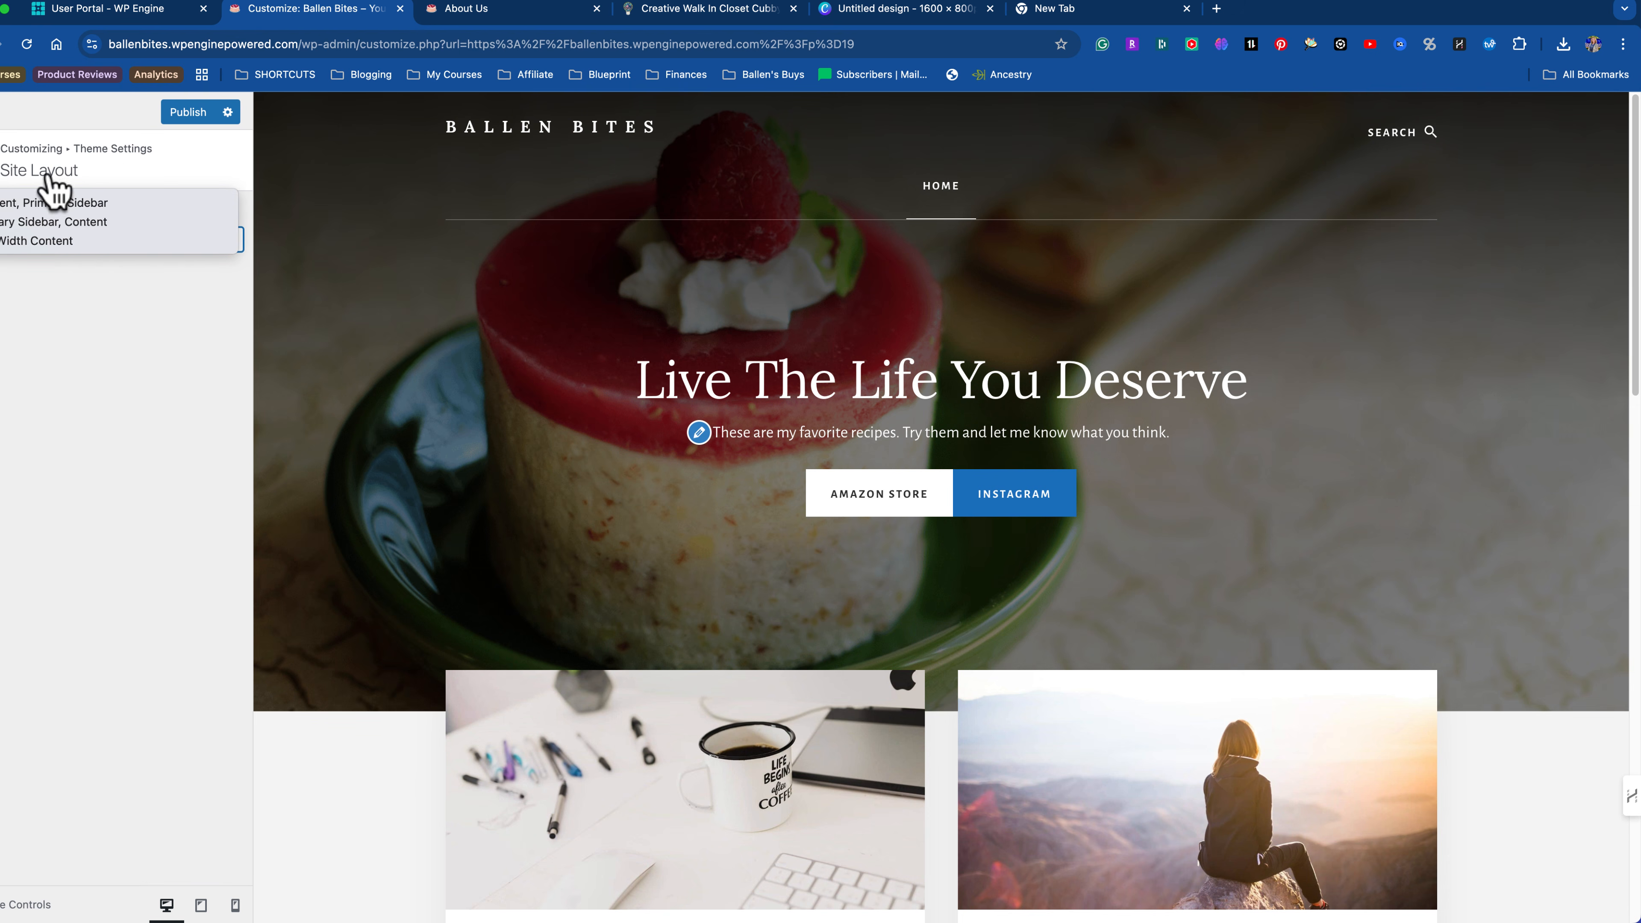
click(158, 579)
Step: Open the "Increase Your Productivity as a Working Parent" post in the preview and examine its page layout
scroll(630, 839, down, 7)
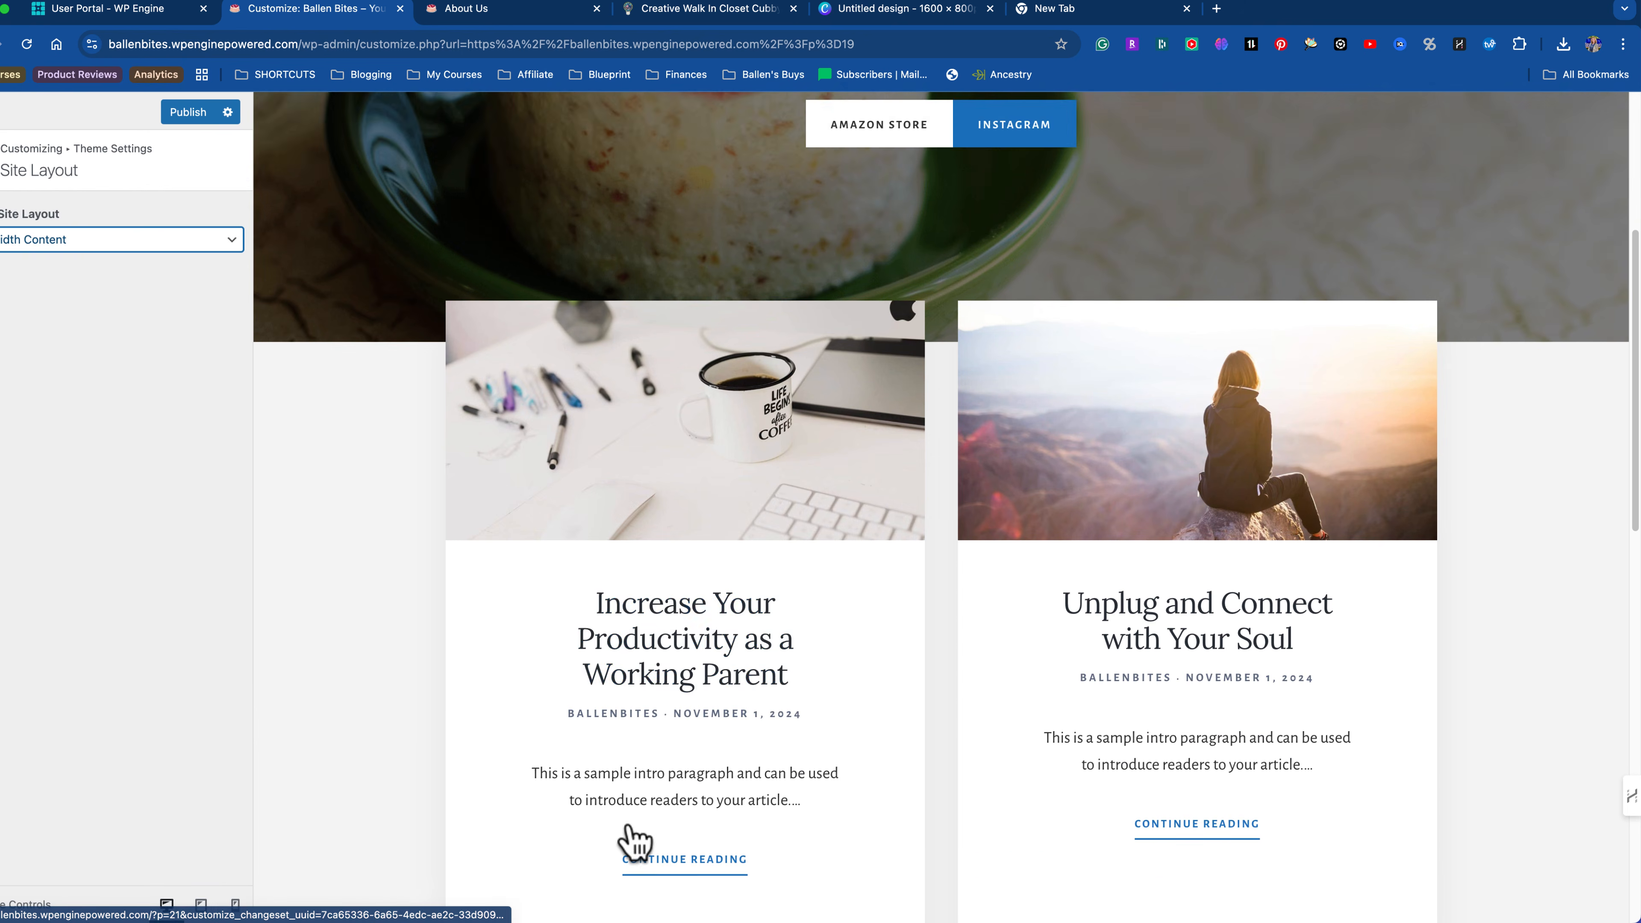
click(659, 562)
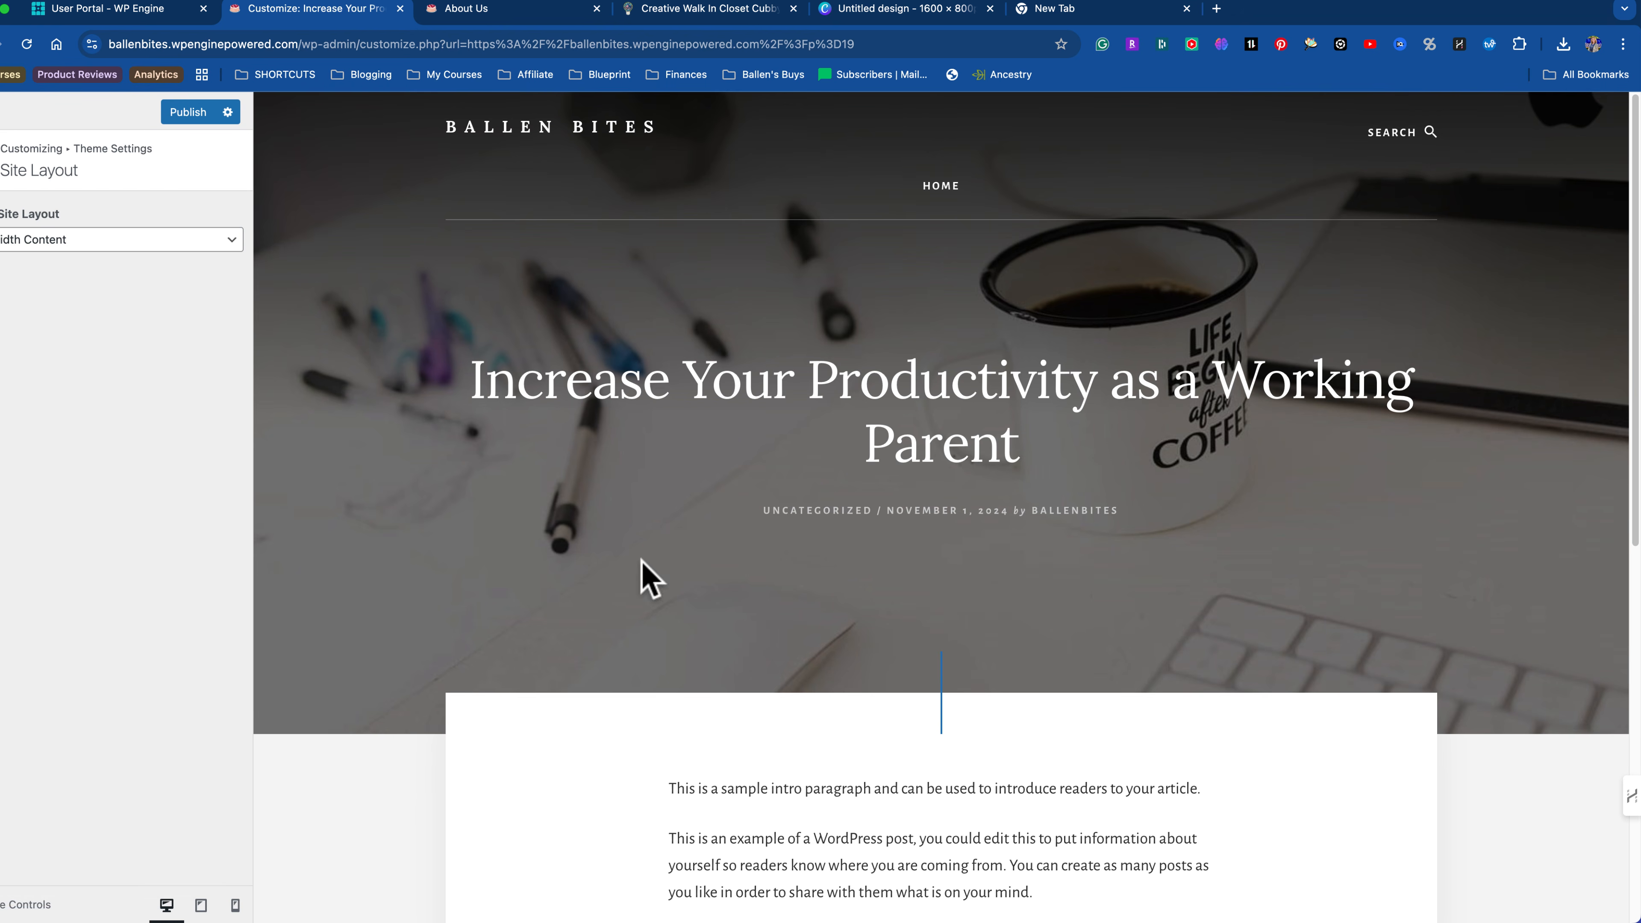
scroll(872, 578, down, 6)
scroll(872, 575, down, 3)
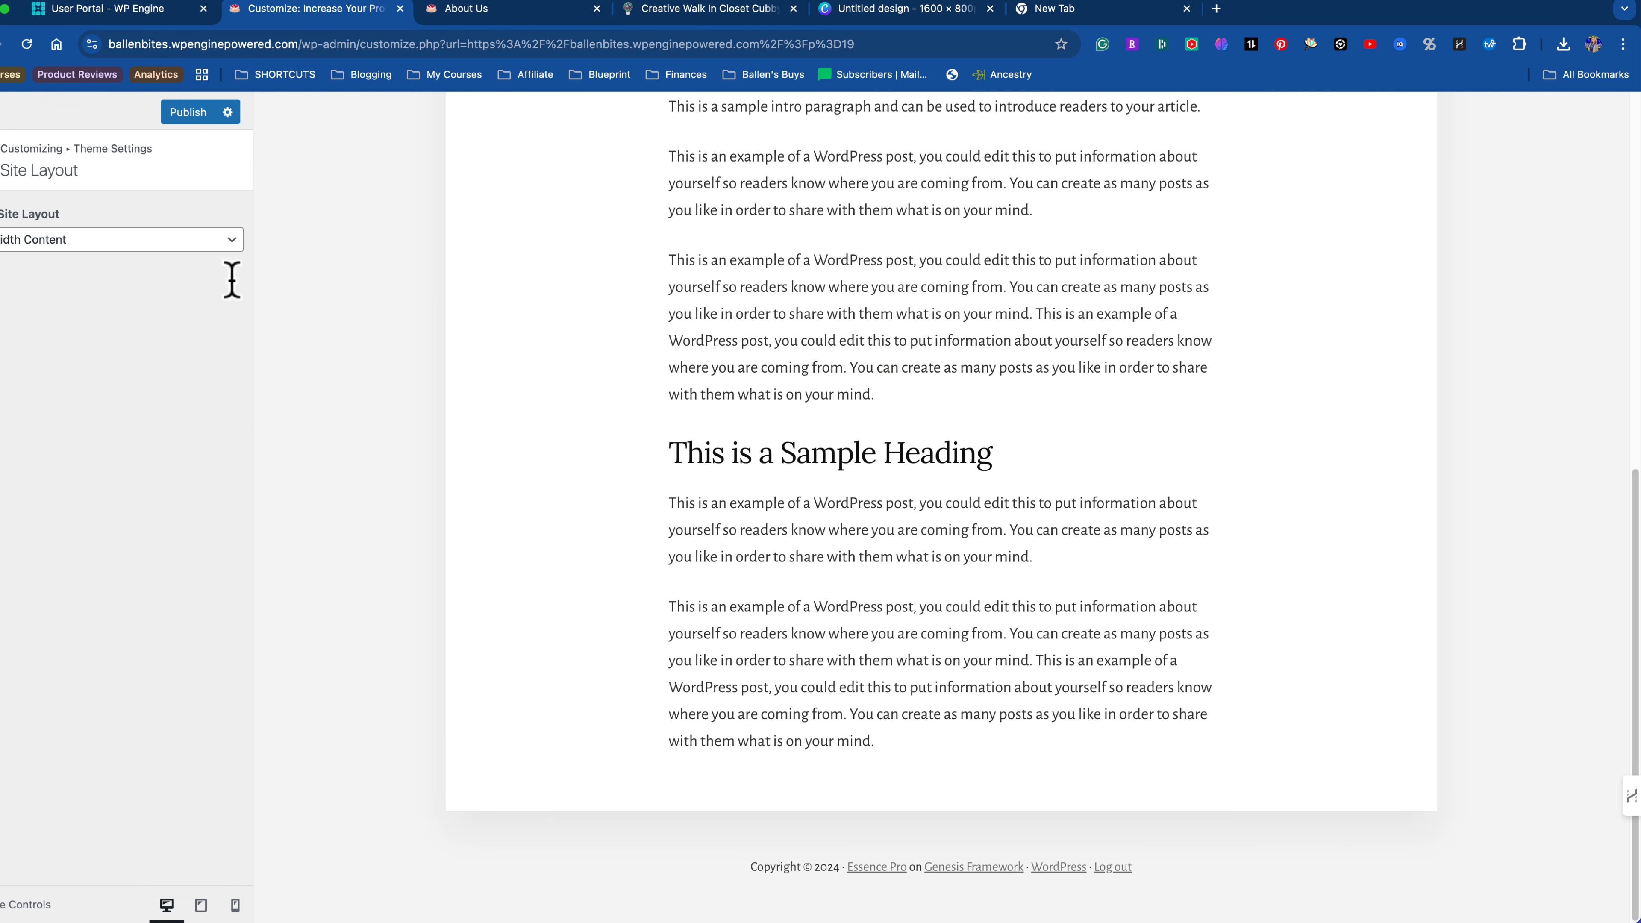
Step: Set the site layout to Content, Primary Sidebar and check the post's preview
click(18, 255)
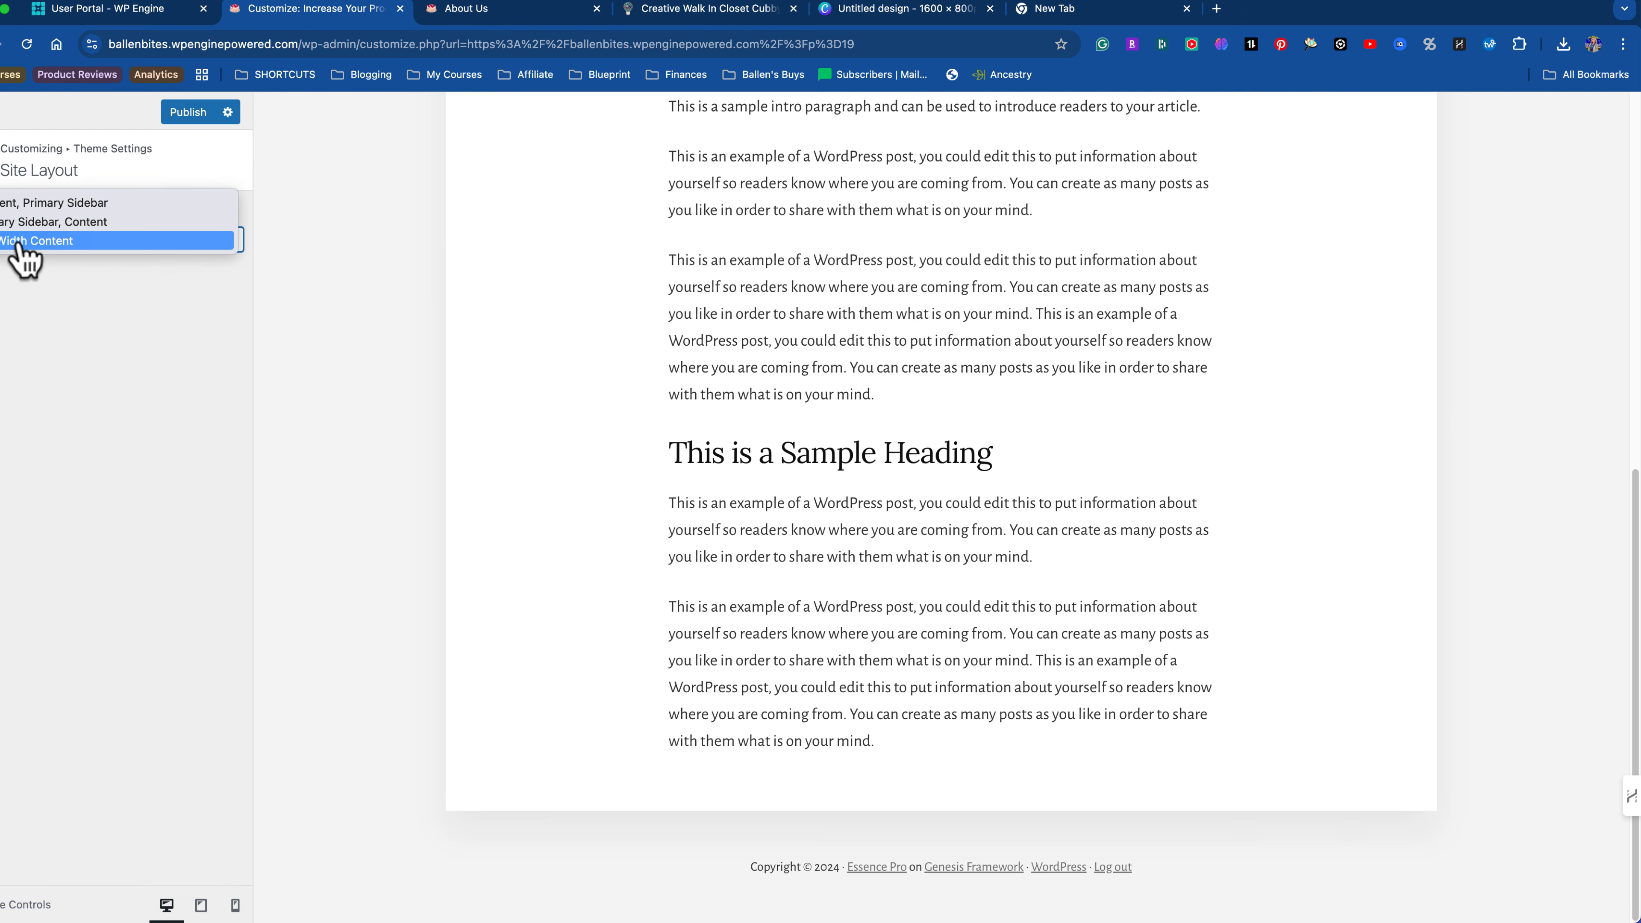
click(41, 206)
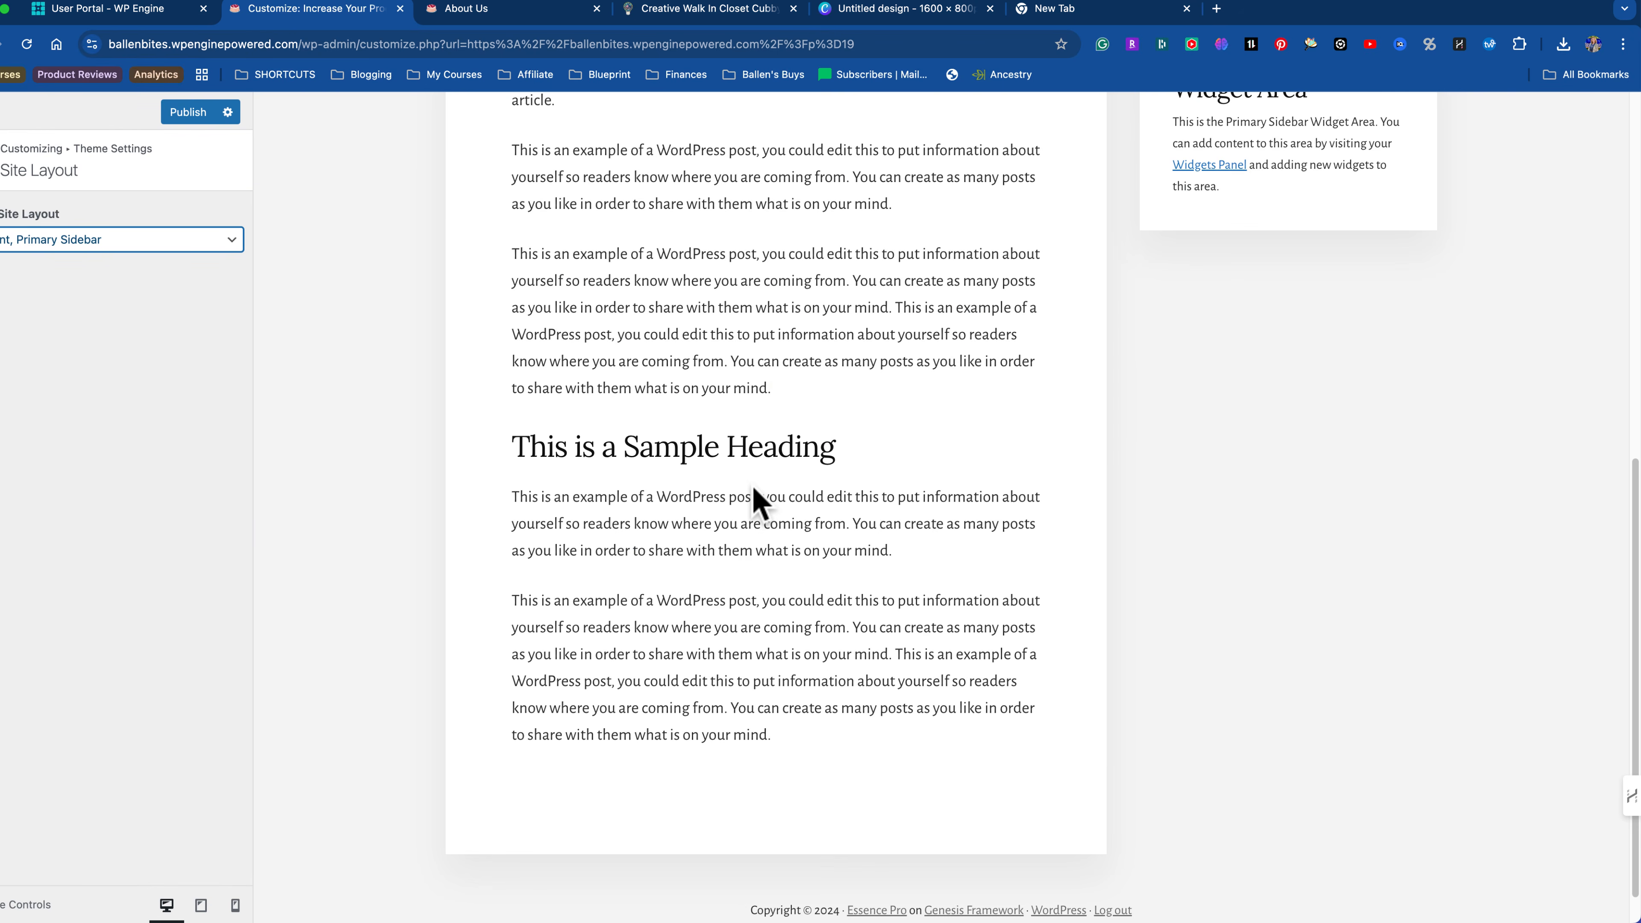
scroll(690, 561, up, 9)
click(3, 160)
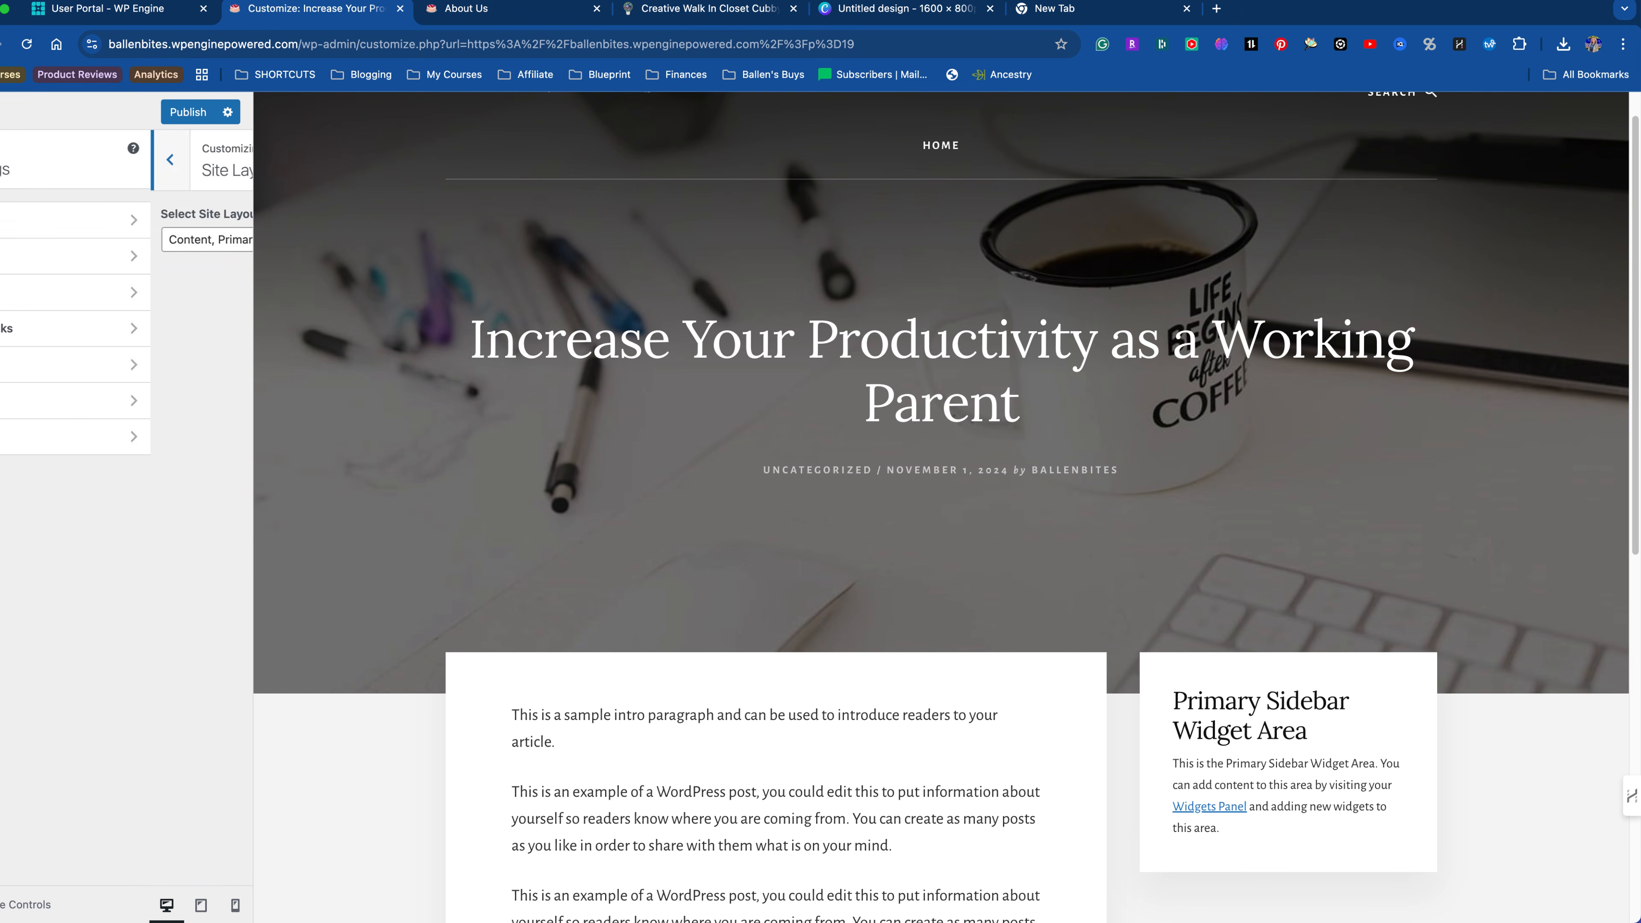
Step: Review the Breadcrumbs, Comments and Trackbacks, and Content Archives options in the Theme Settings
click(37, 294)
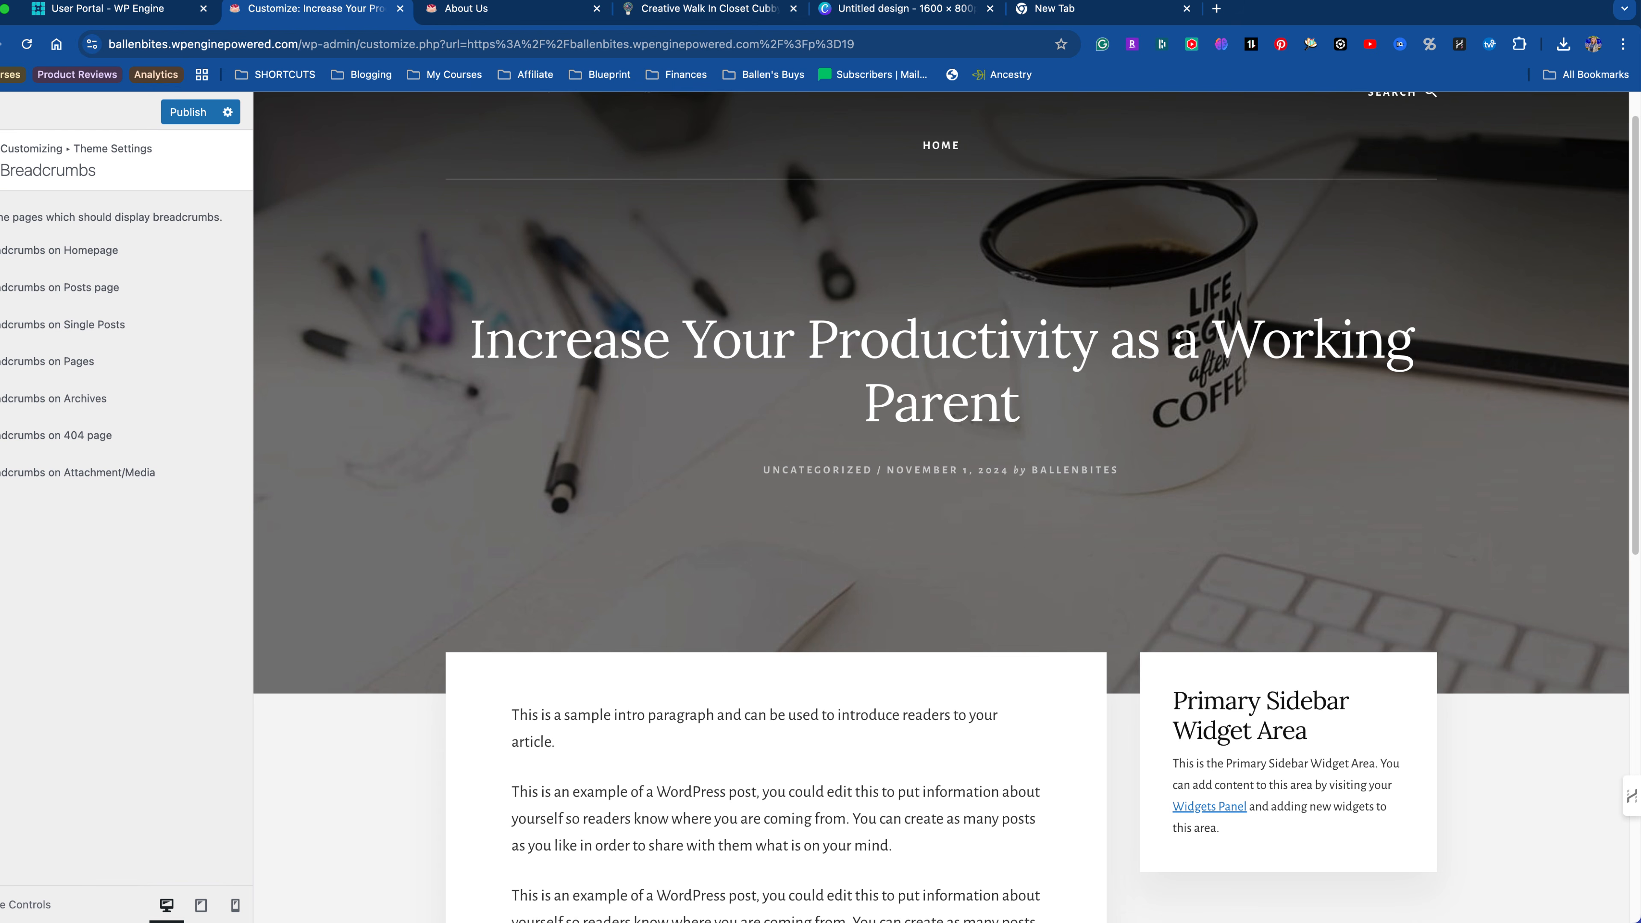
click(1, 159)
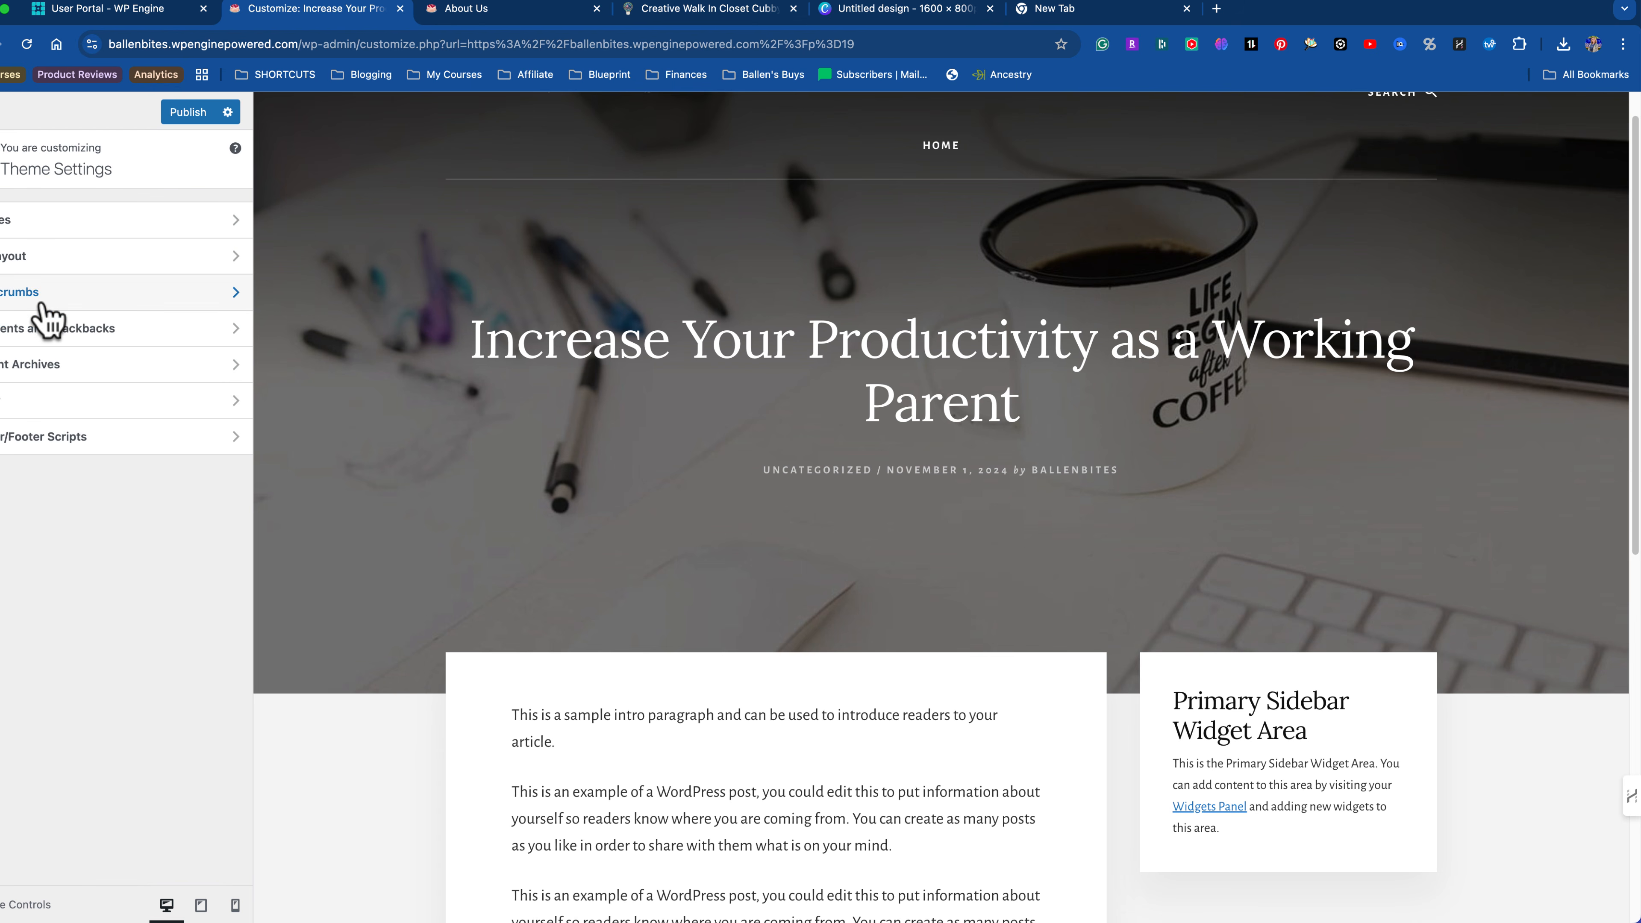
click(56, 337)
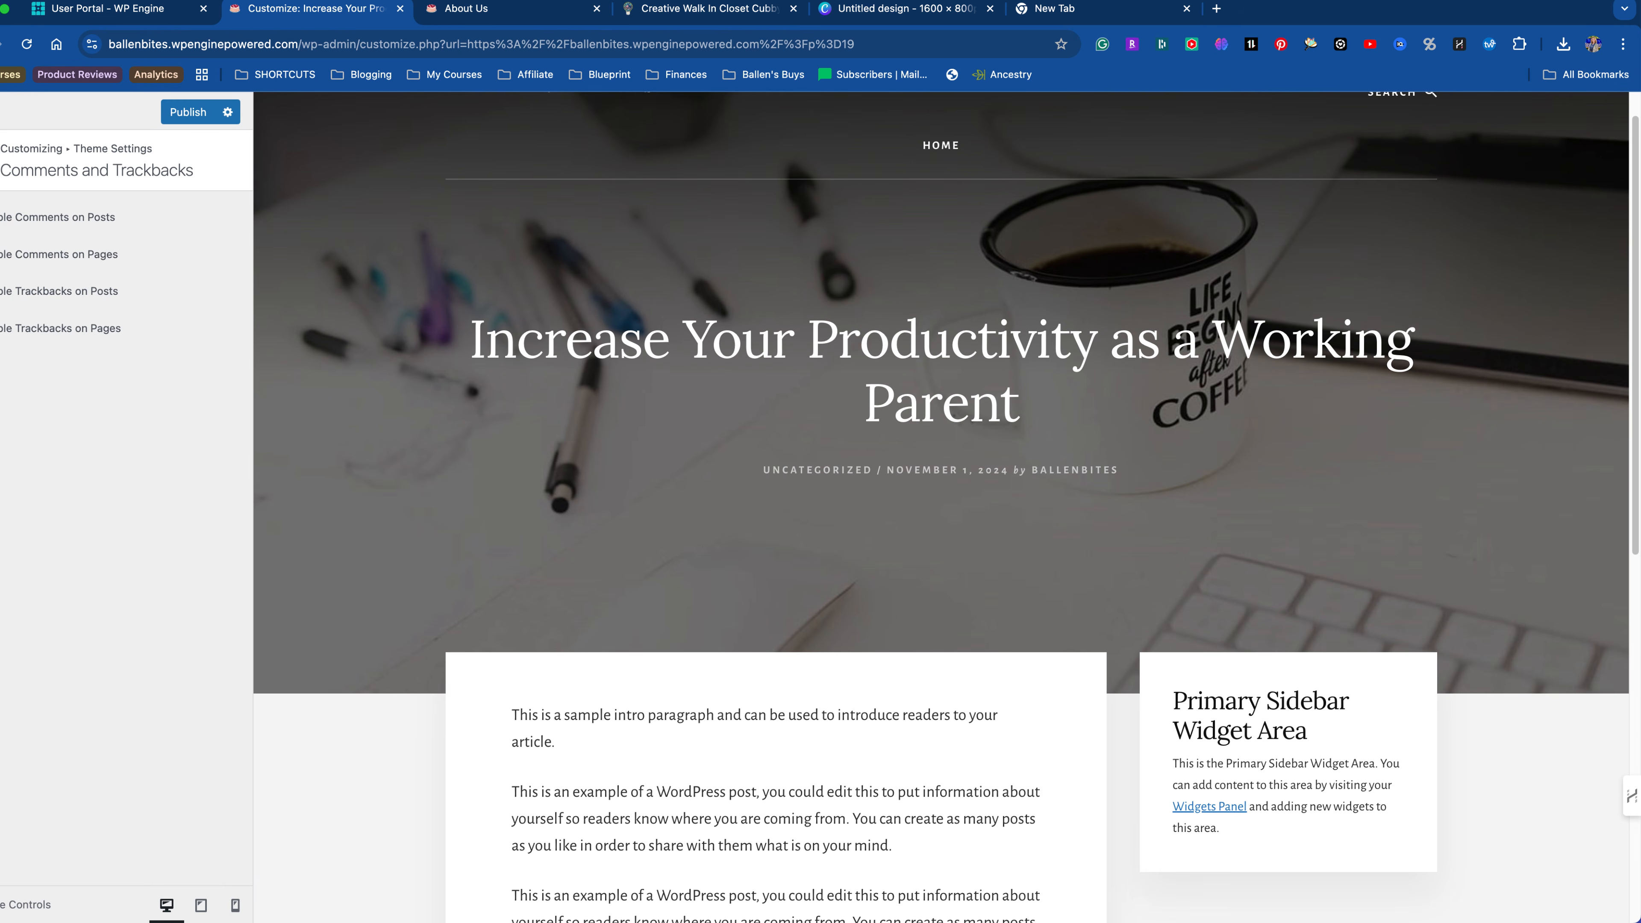
click(2, 159)
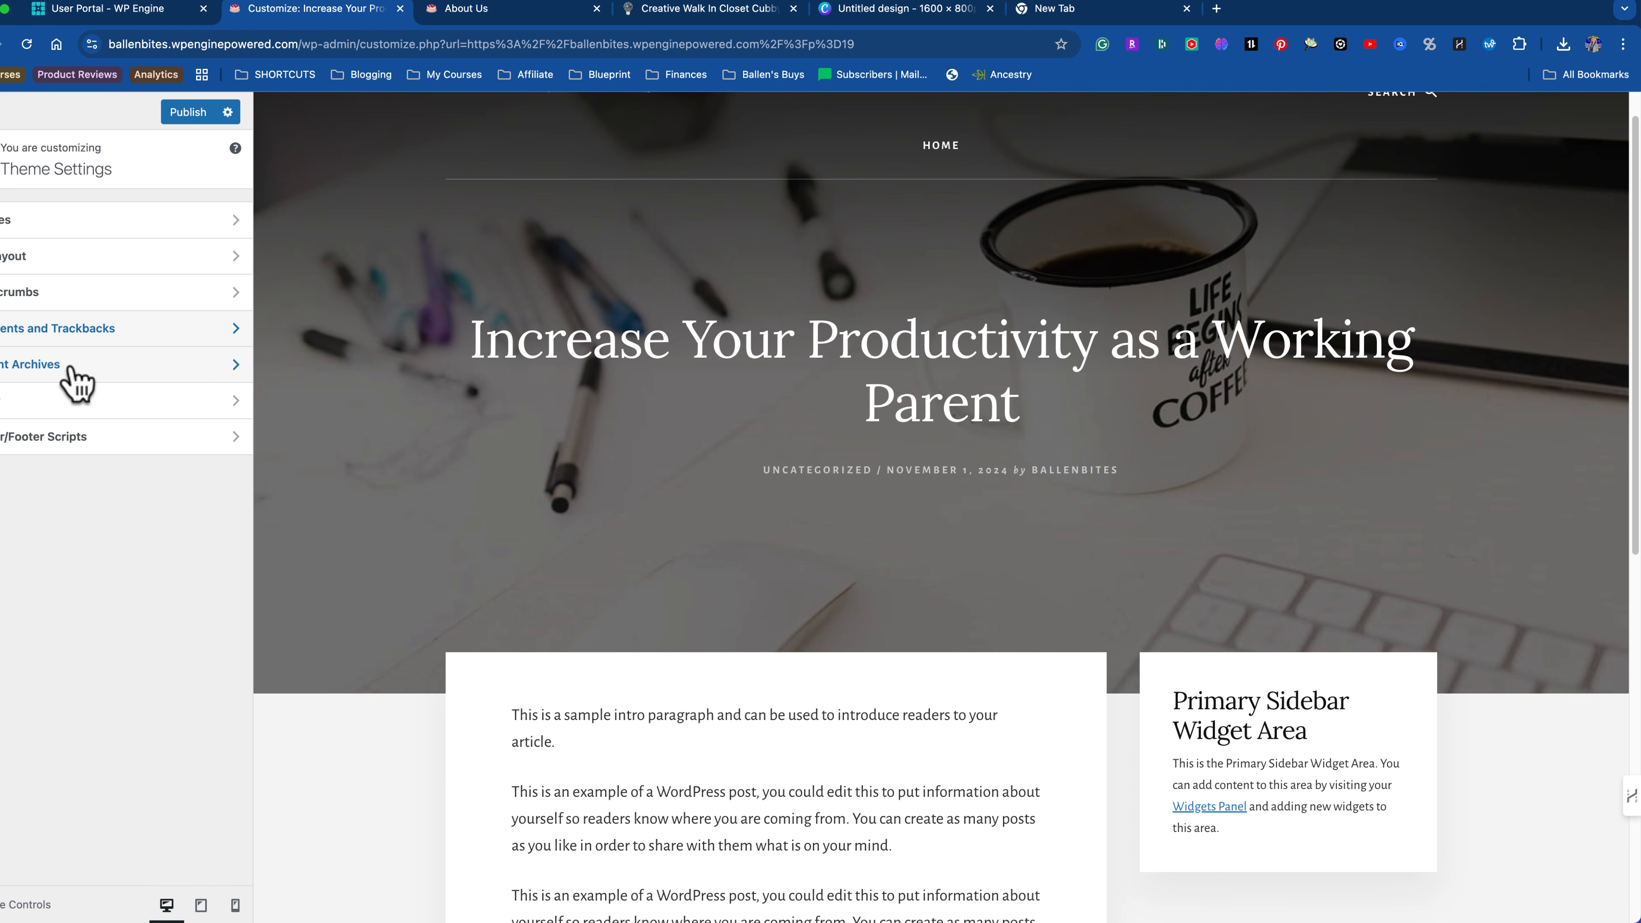
click(39, 364)
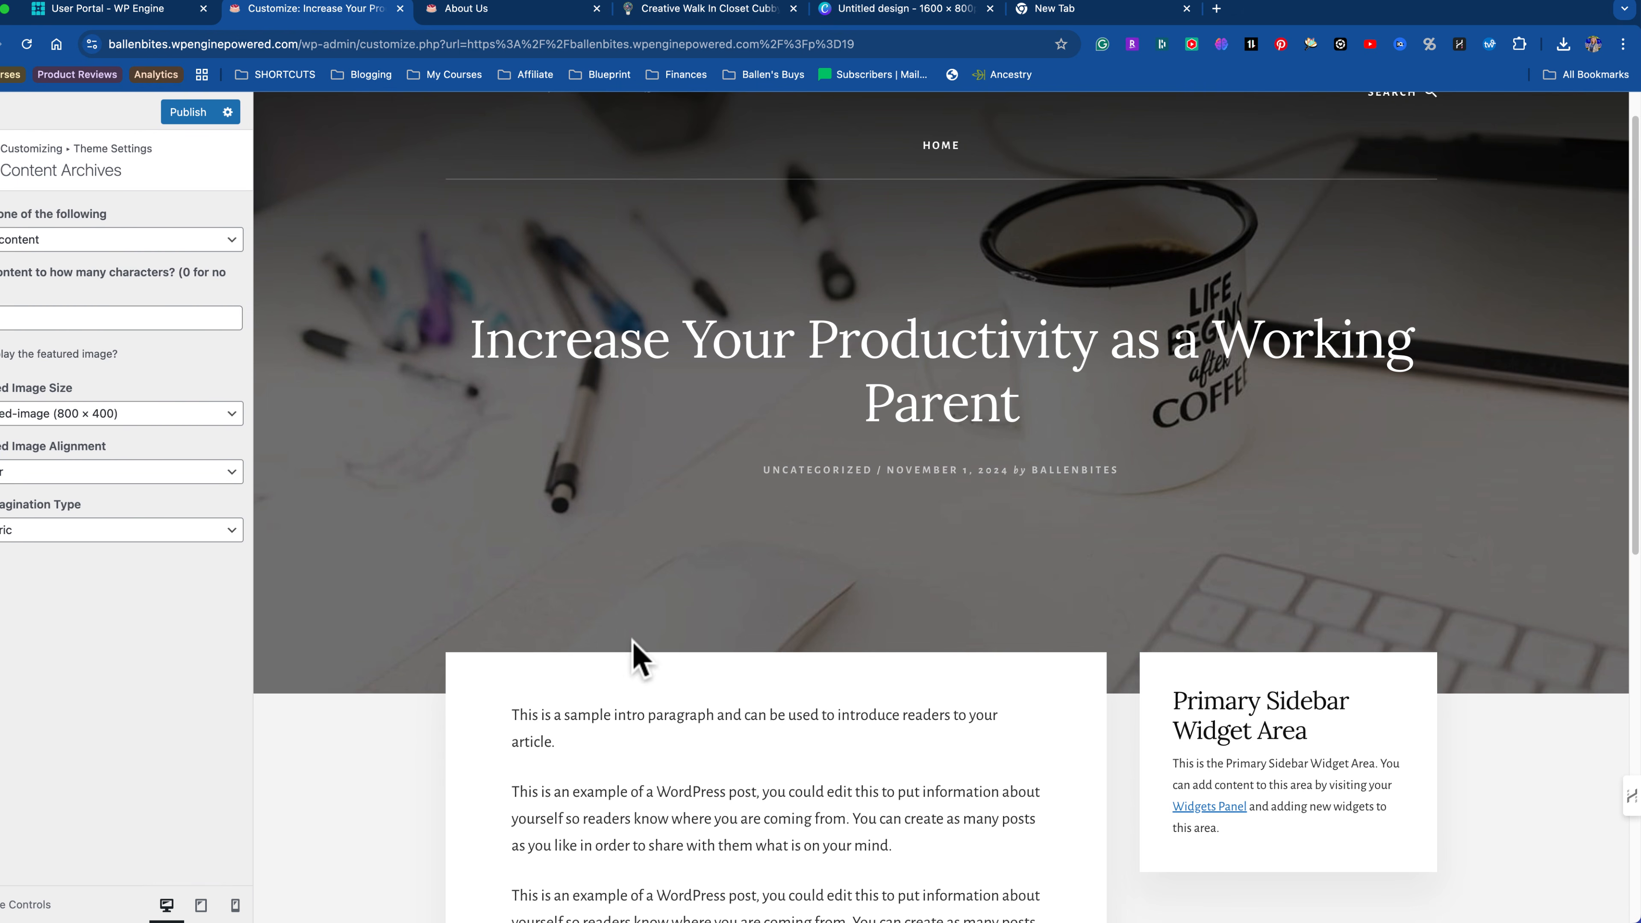
scroll(633, 620, down, 1)
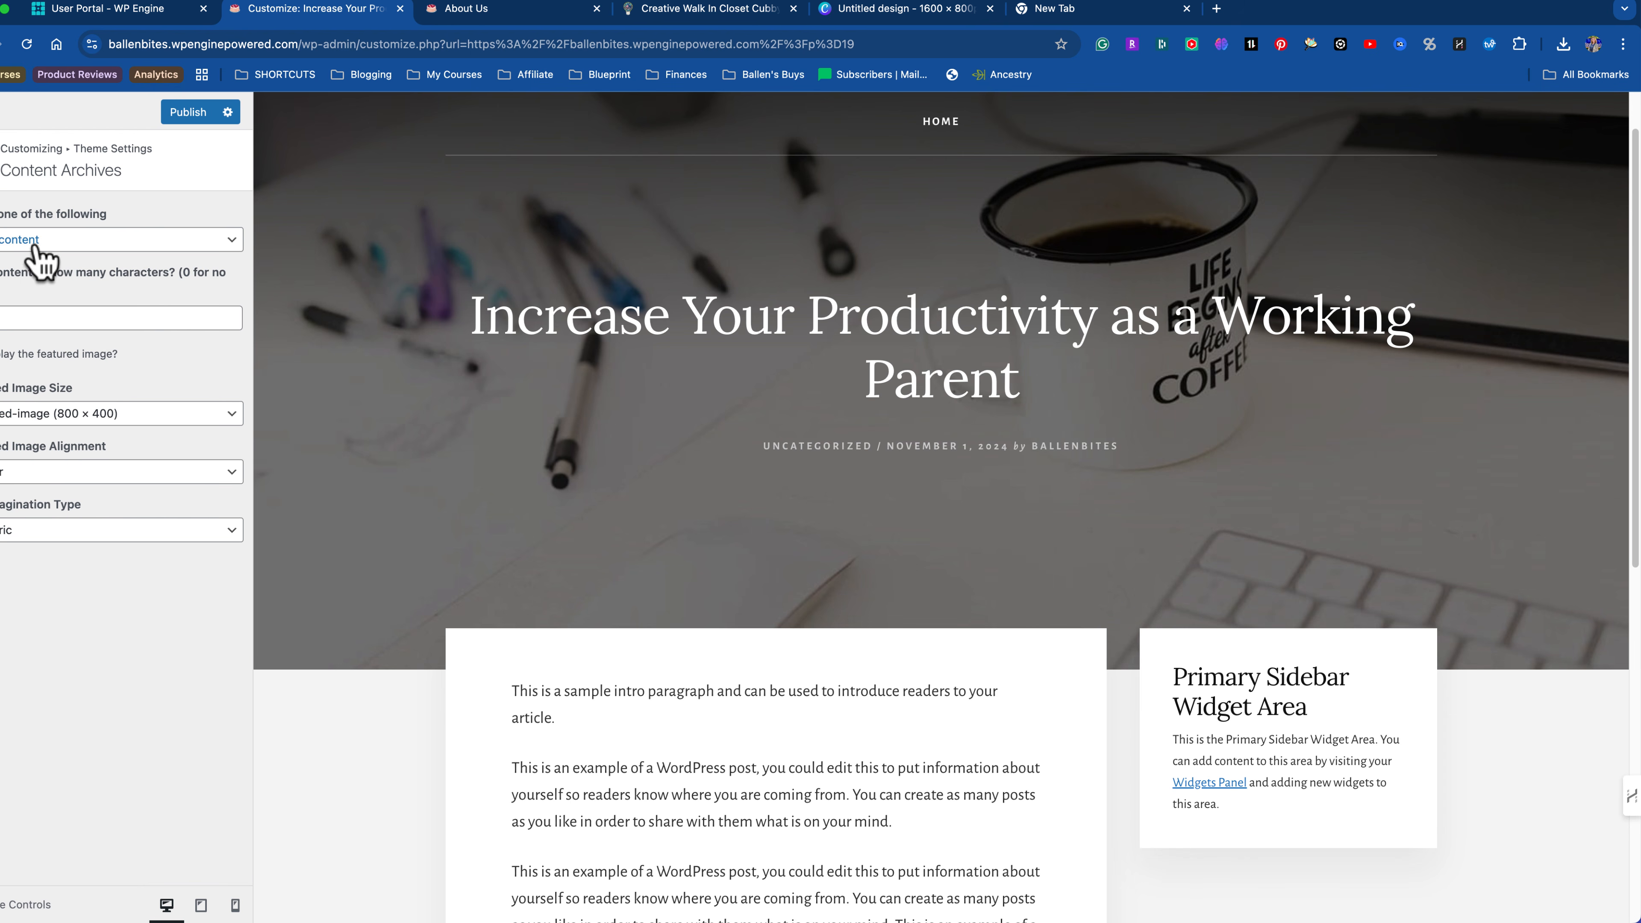
Step: Set the content archives to display entry excerpts and check the character limit option
click(54, 240)
click(42, 260)
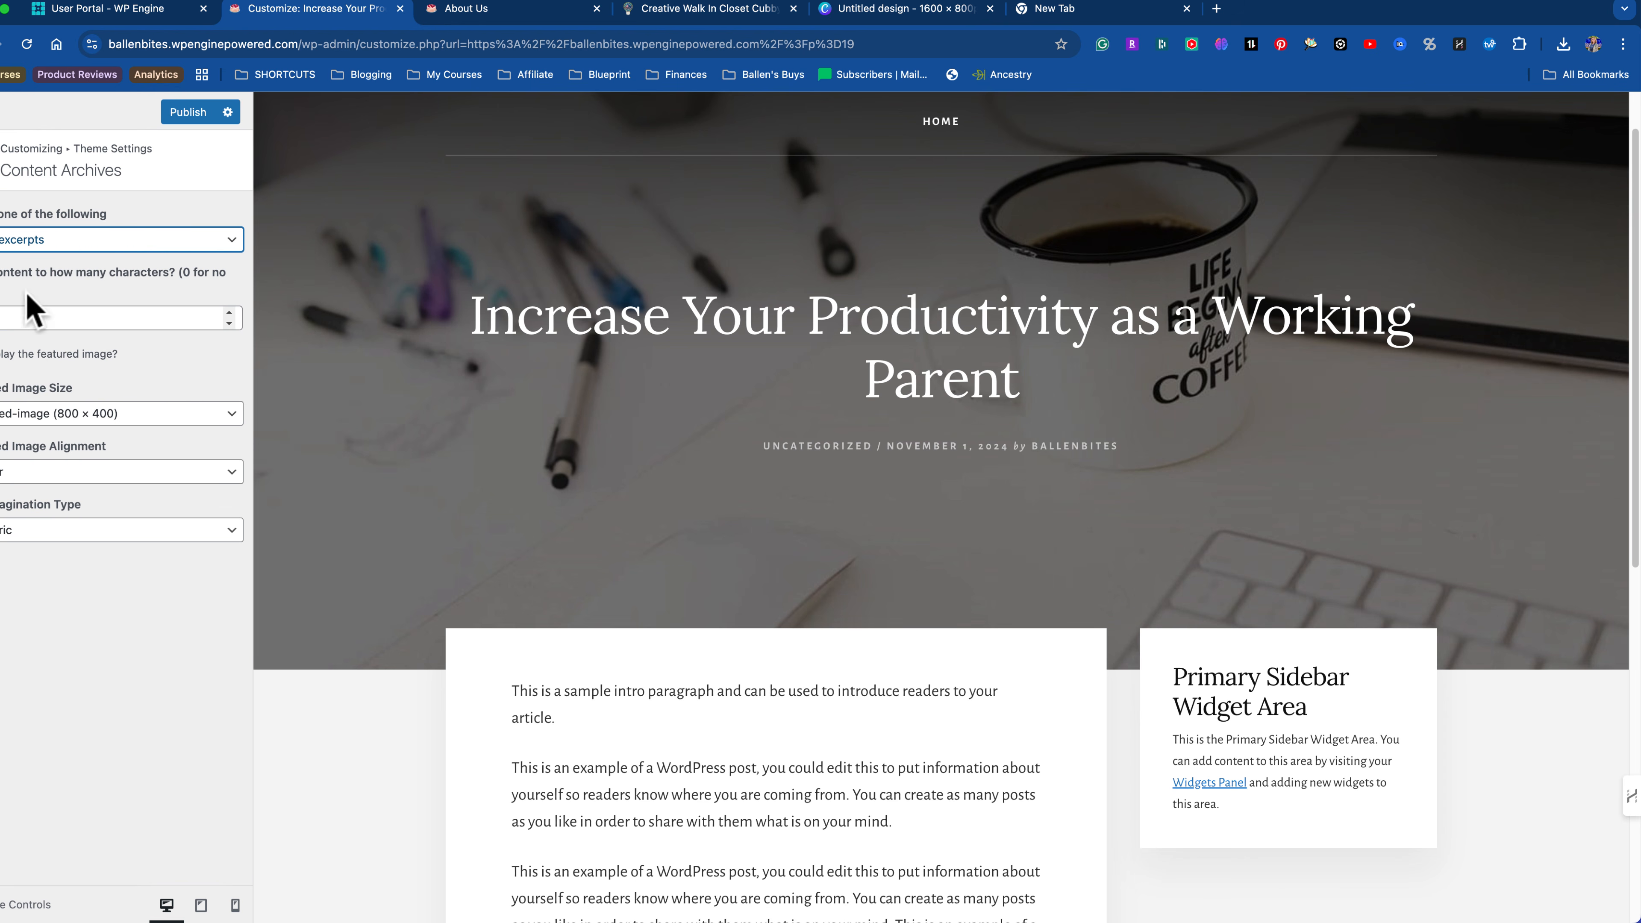
click(65, 319)
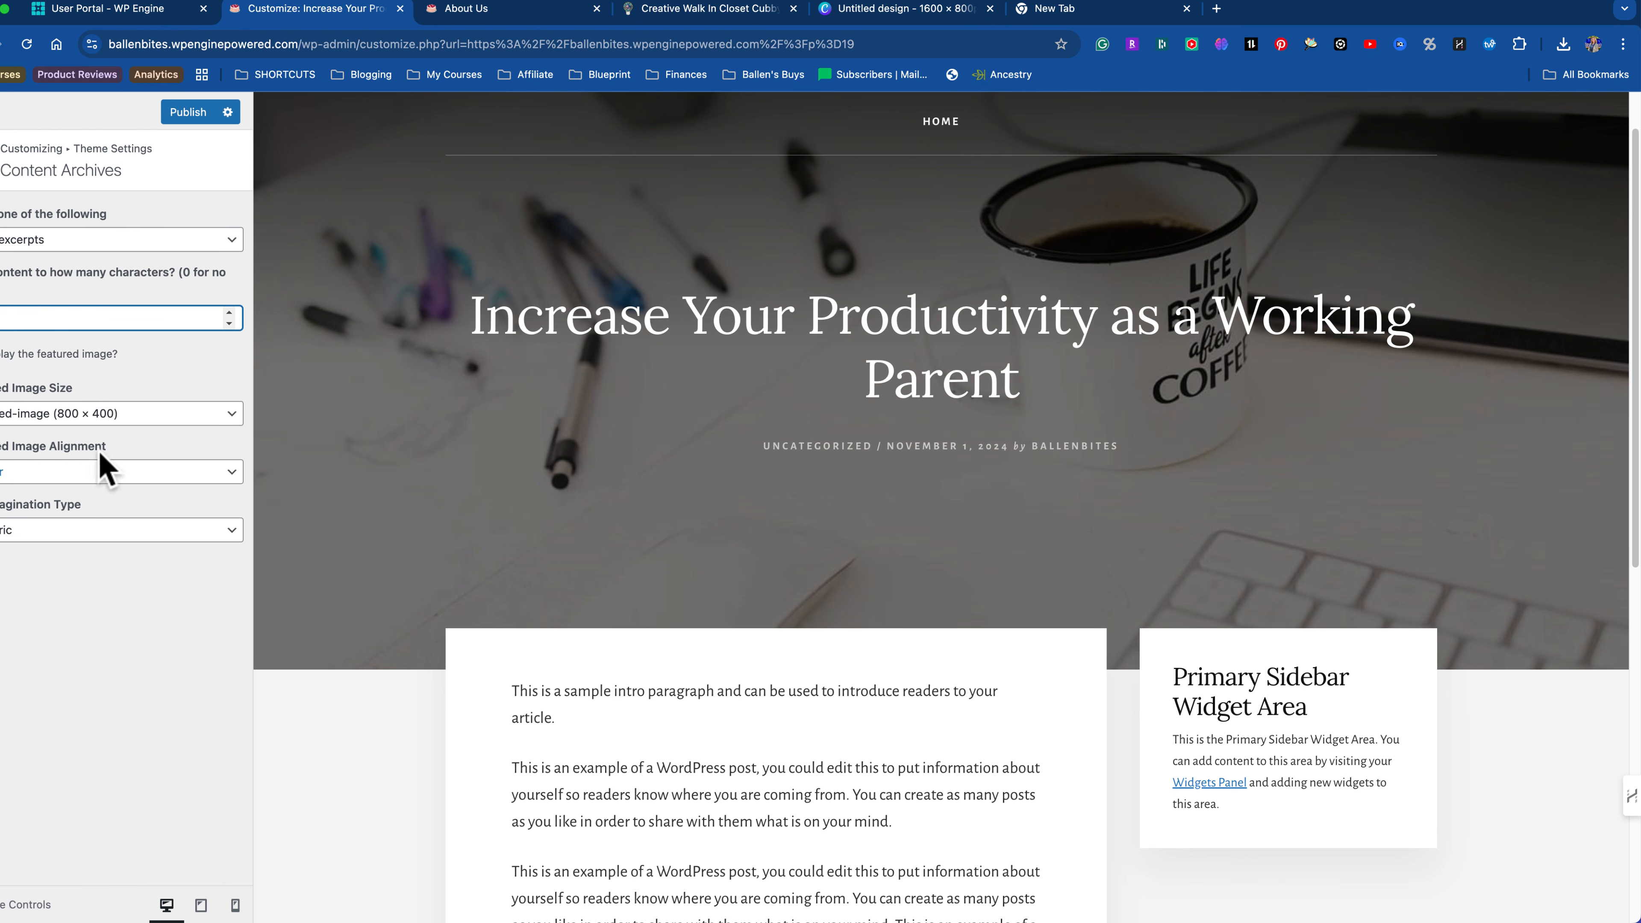
click(2, 175)
Step: Open the theme's Footer settings and delete everything after the copyright shortcode in the footer text
click(115, 408)
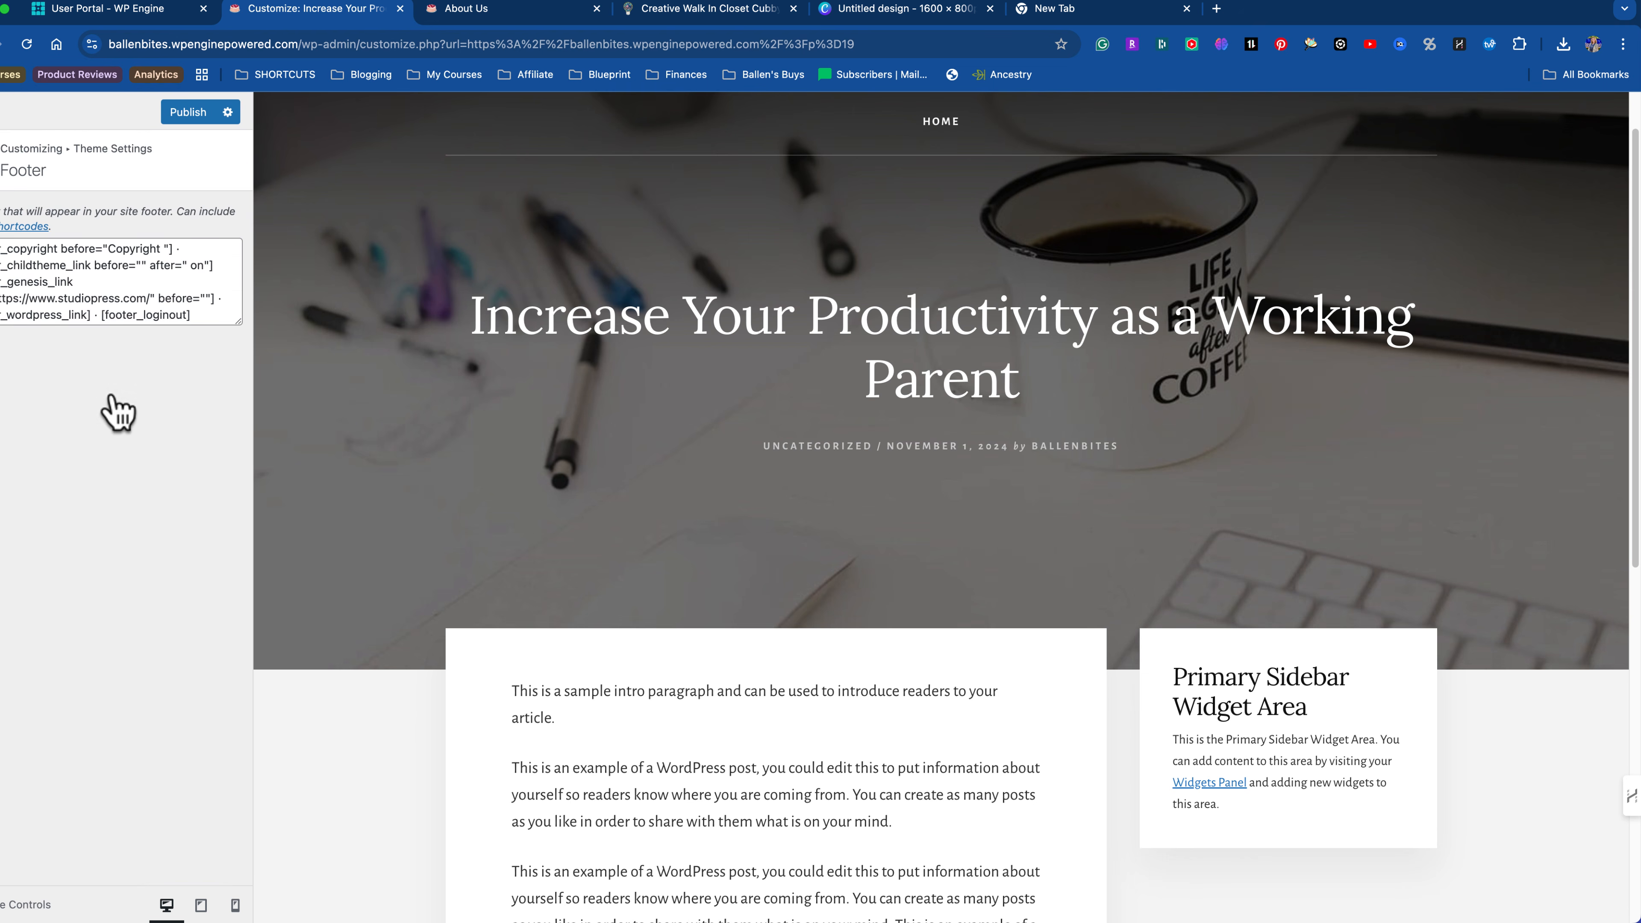
scroll(601, 634, down, 15)
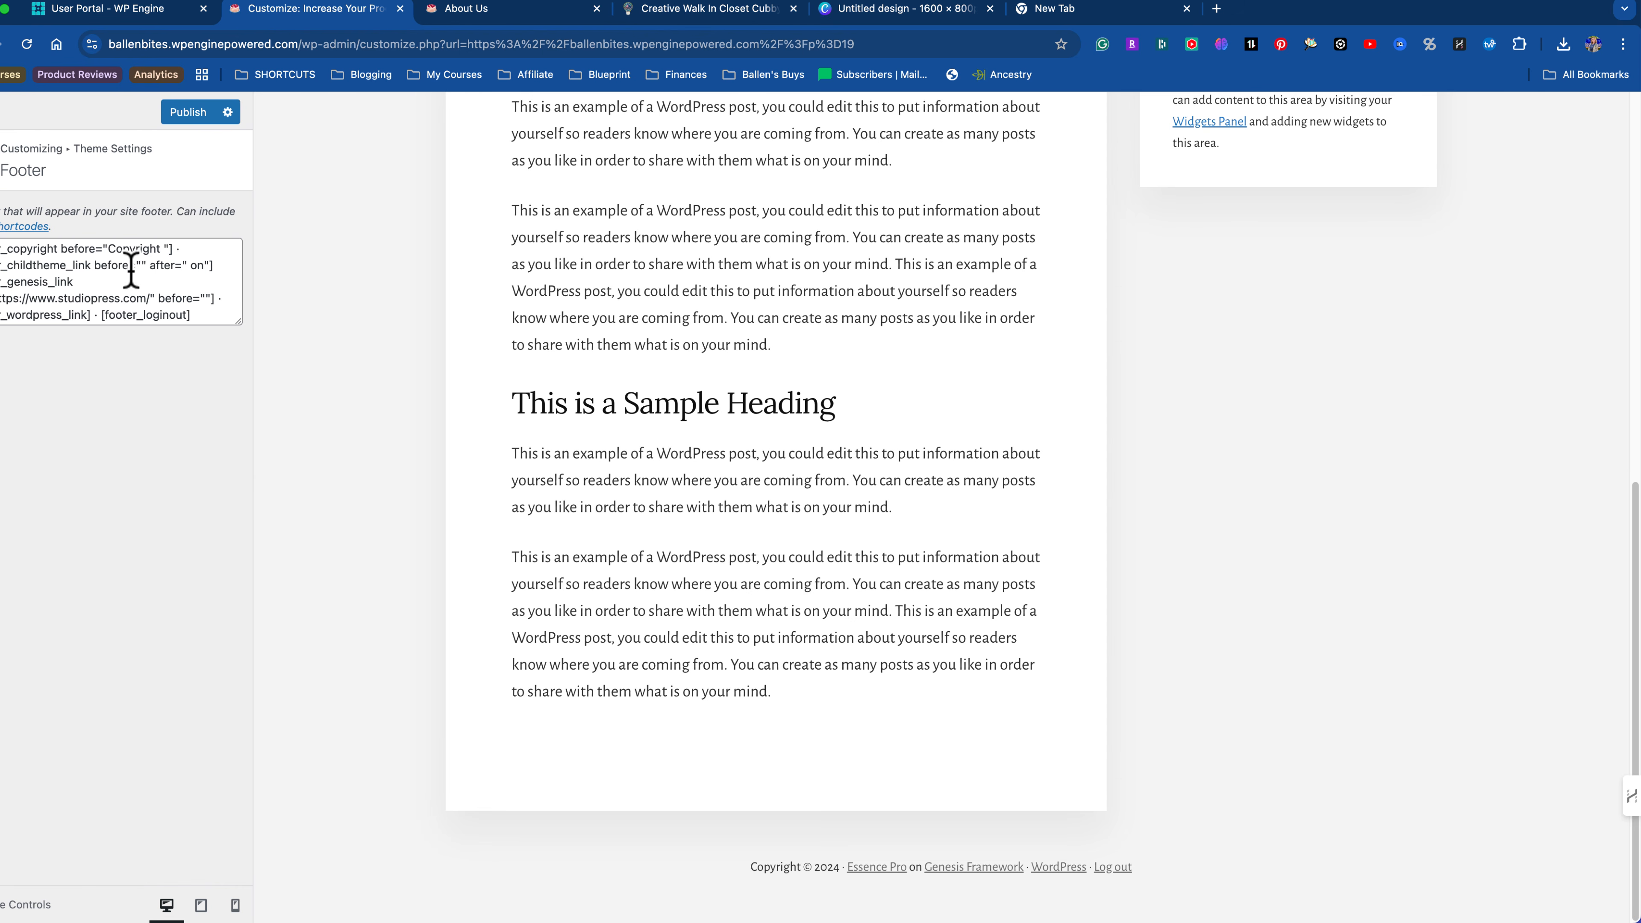
click(174, 247)
drag(194, 317, 174, 252)
key(BackSpace)
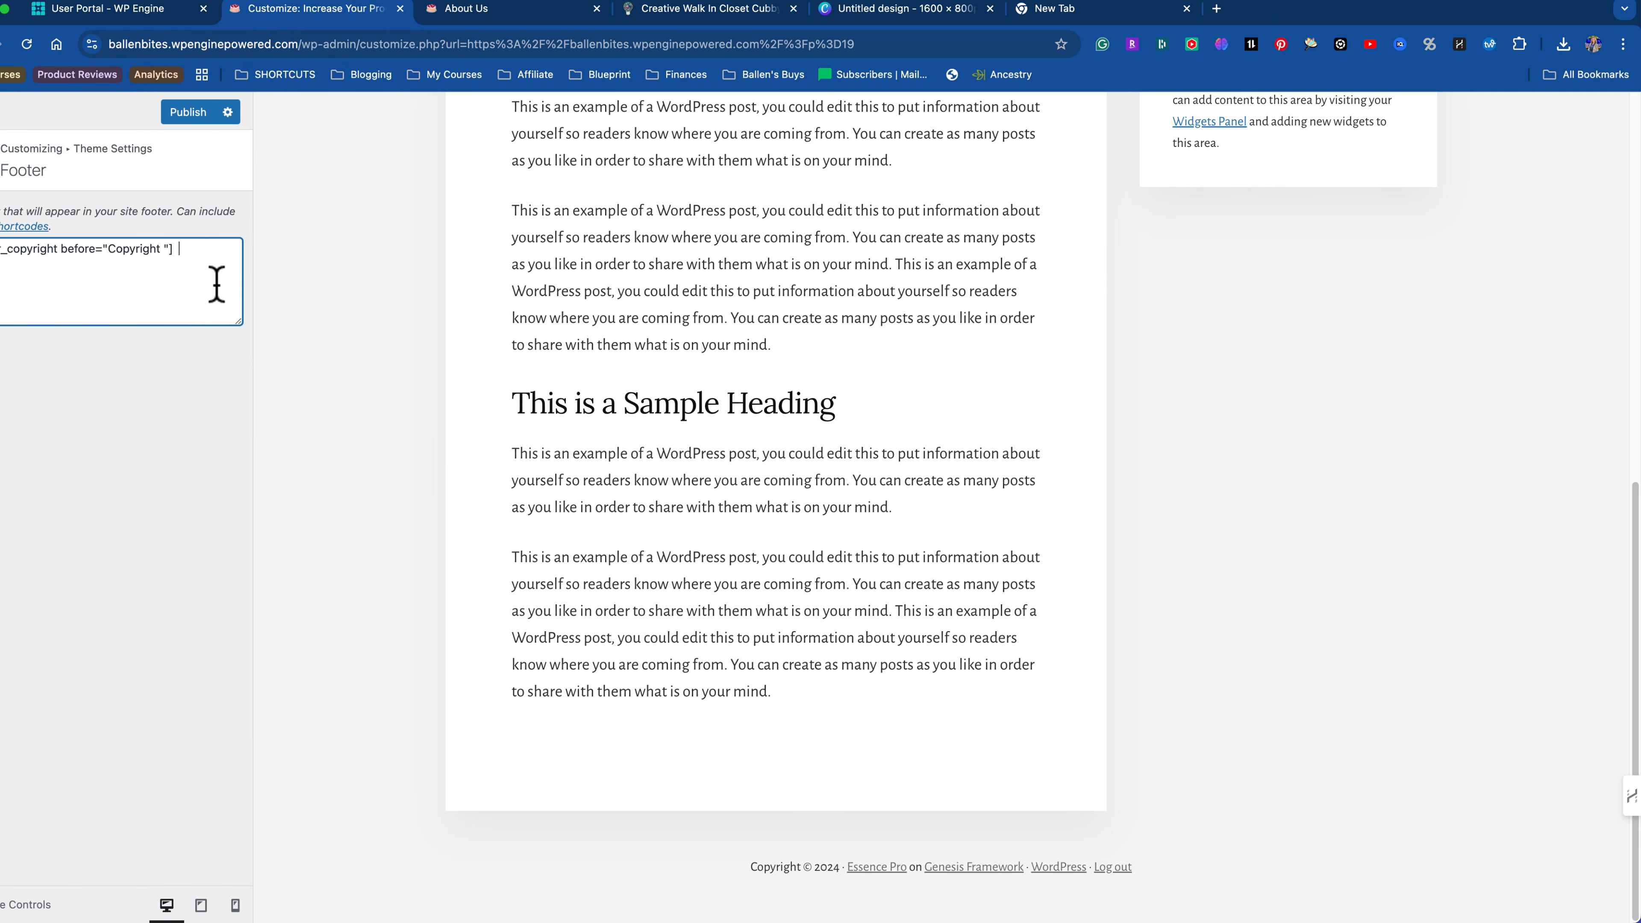
text(Vision )
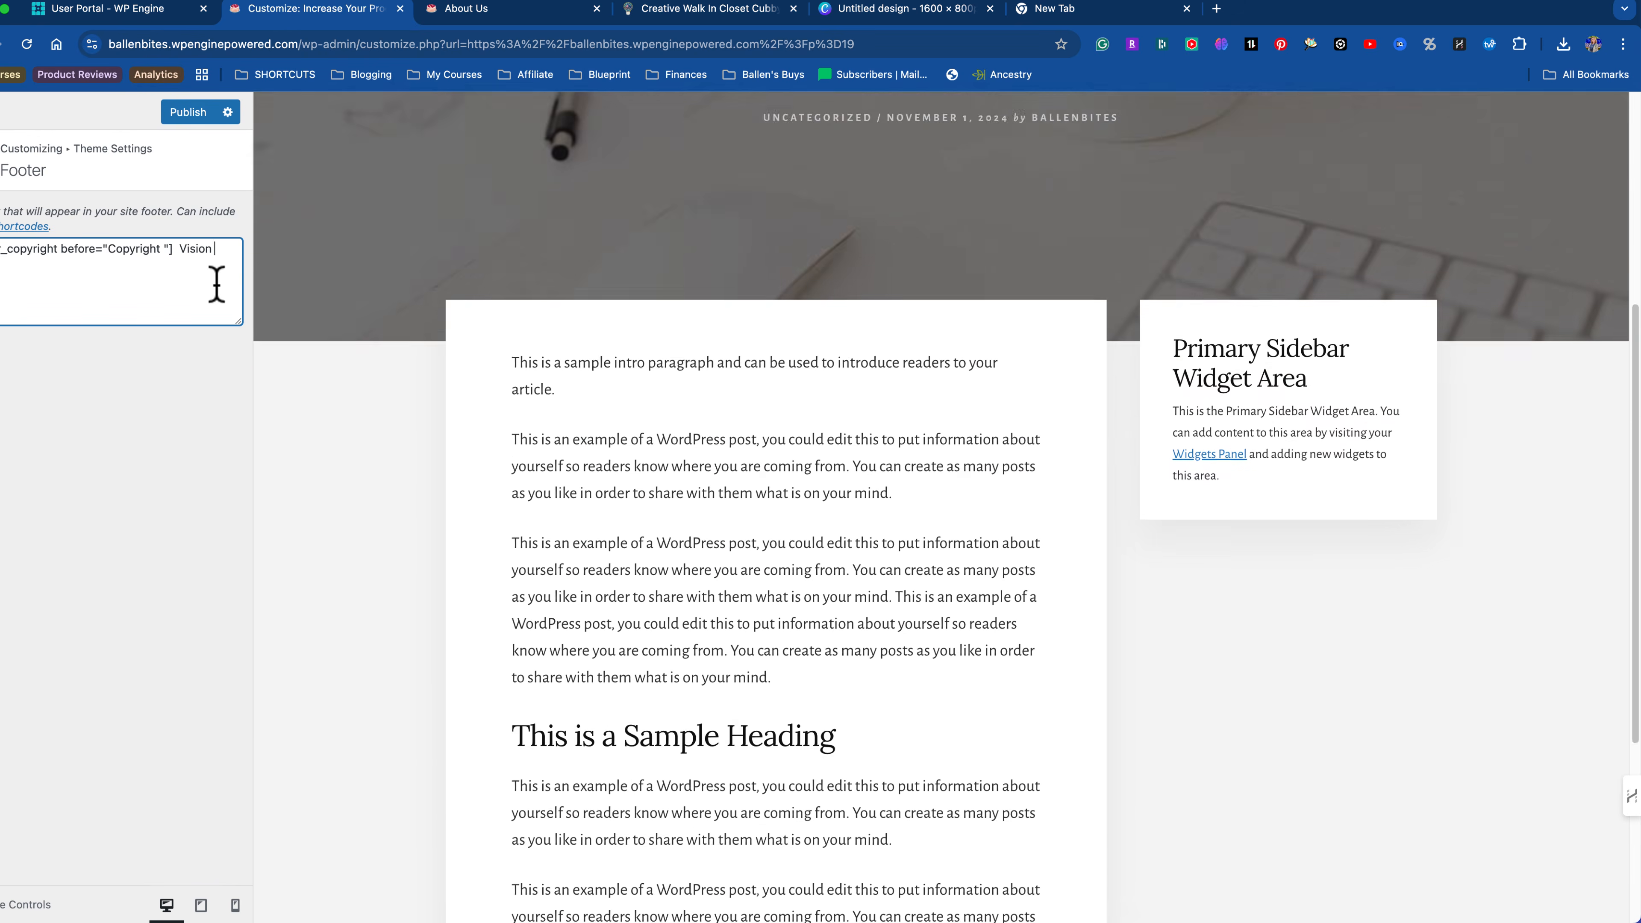
text(Master)
key(BackSpace)
key(BackSpace)
key(BackSpace)
key(BackSpace)
key(BackSpace)
key(BackSpace)
key(BackSpace)
key(BackSpace)
key(BackSpace)
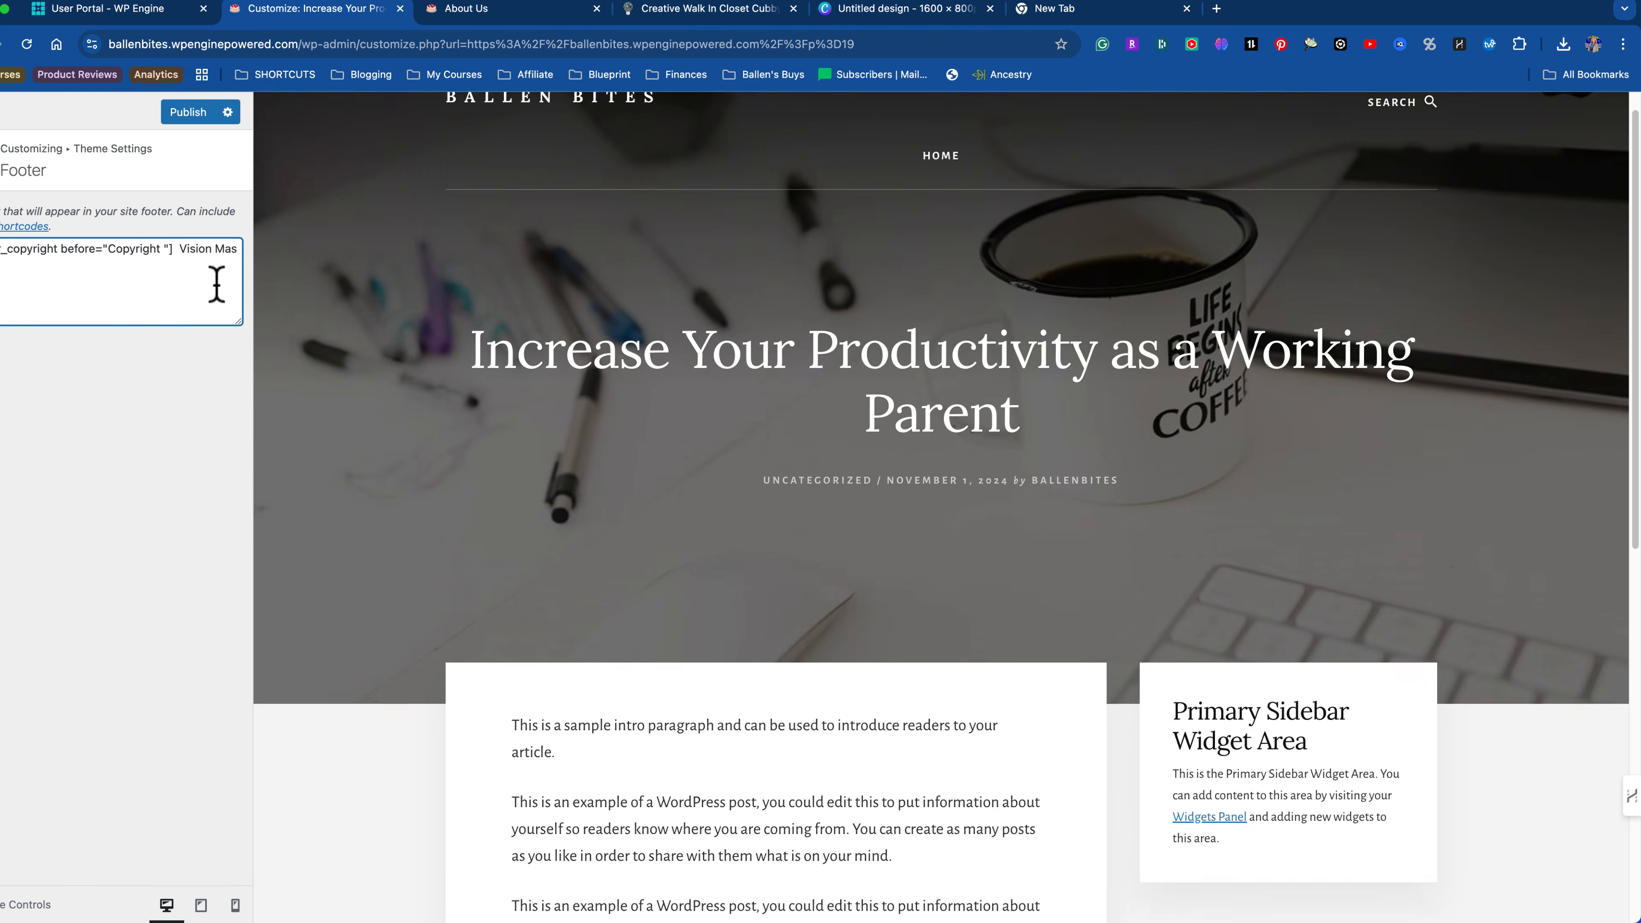
key(BackSpace)
key(BackSpace)
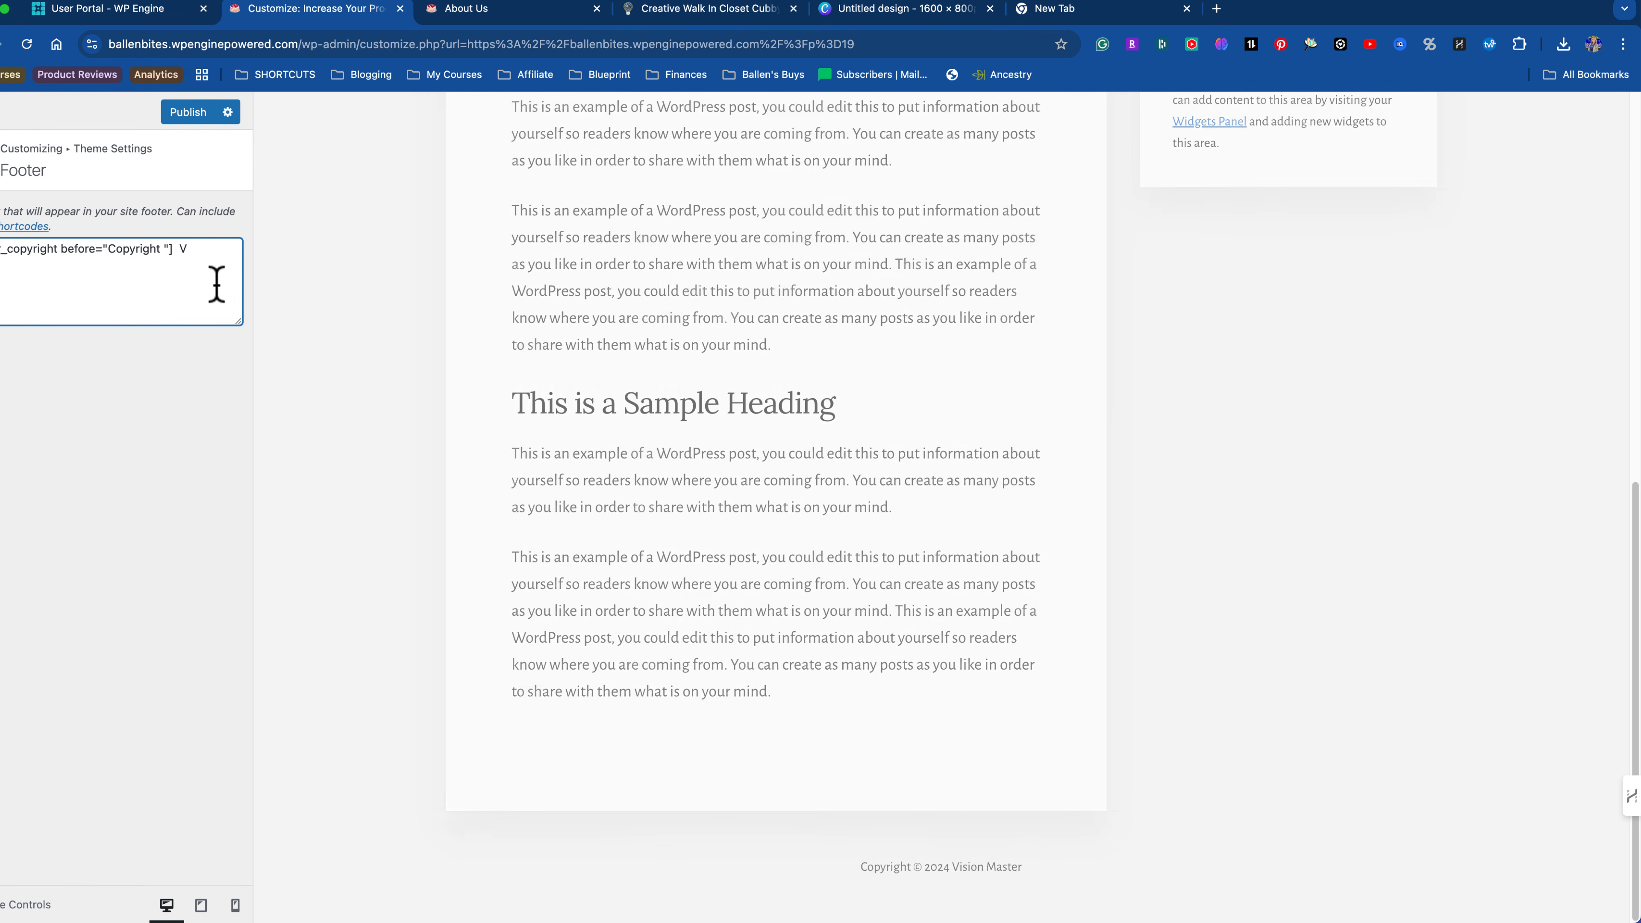
Step: Add "Ballen Bites" after the copyright shortcode in the footer text and check the footer in the preview
text(Ballen Bit)
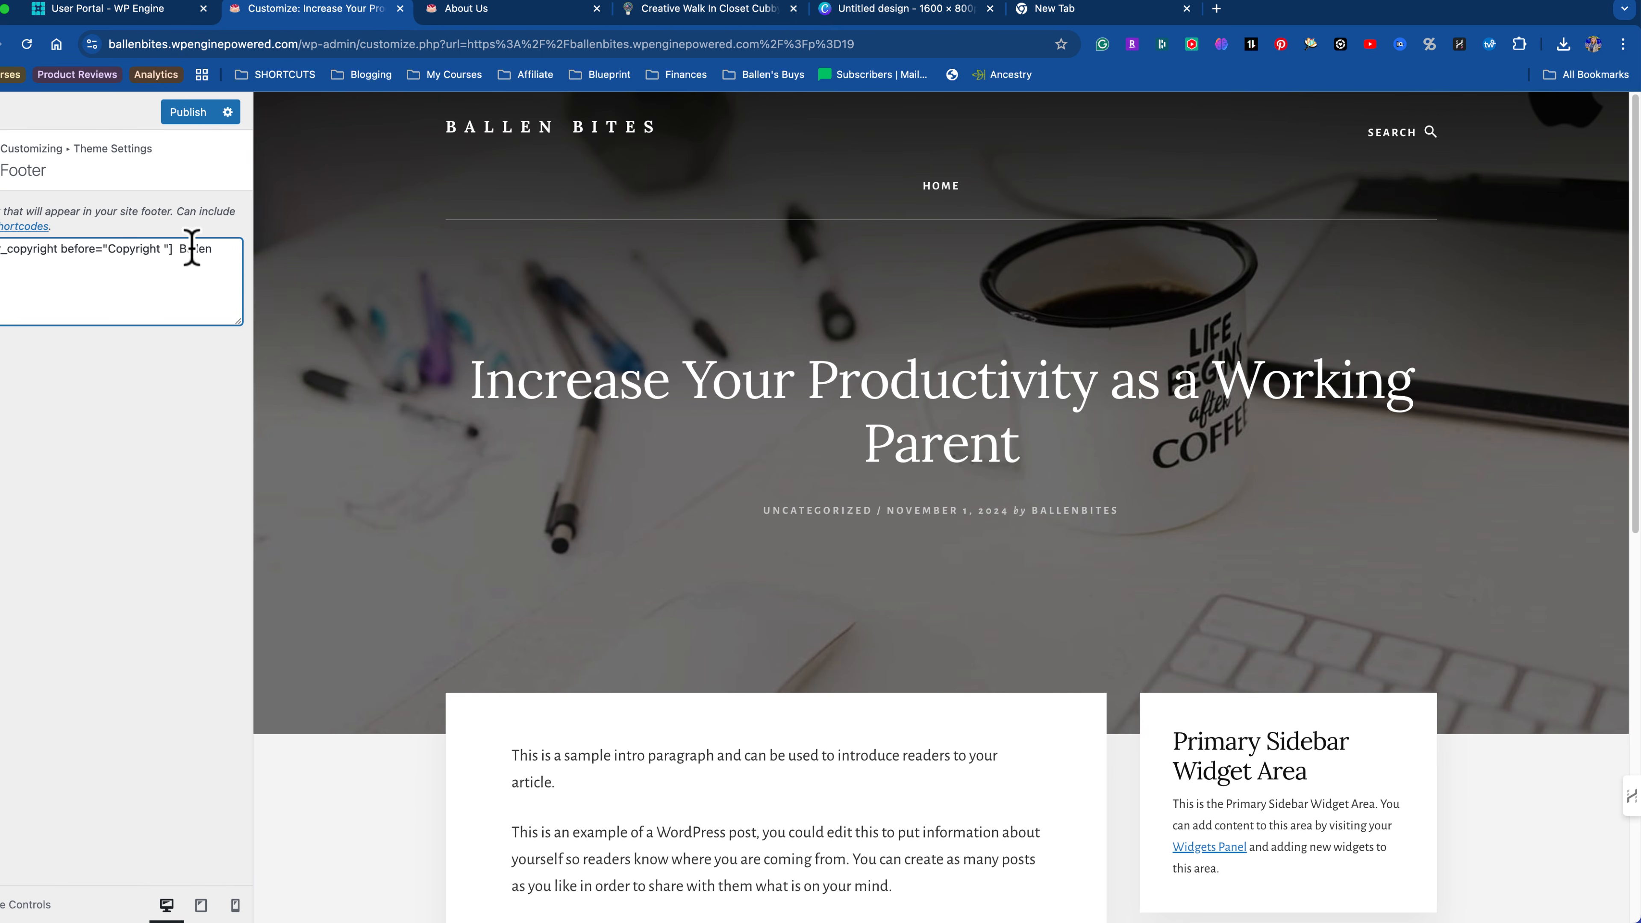
scroll(508, 524, down, 15)
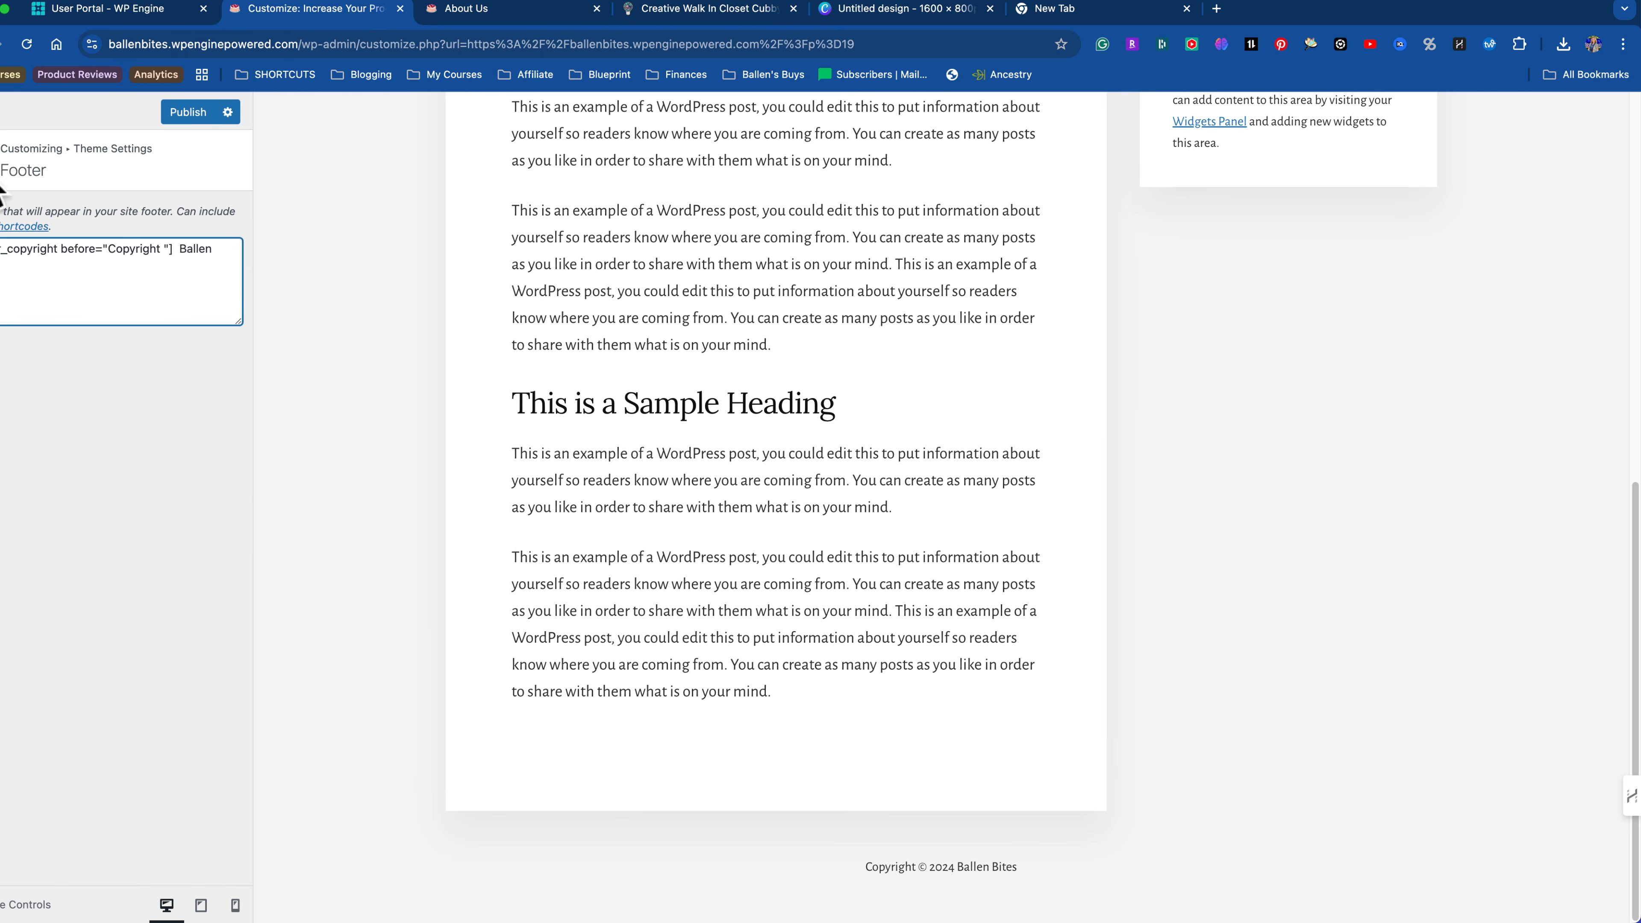
click(2, 160)
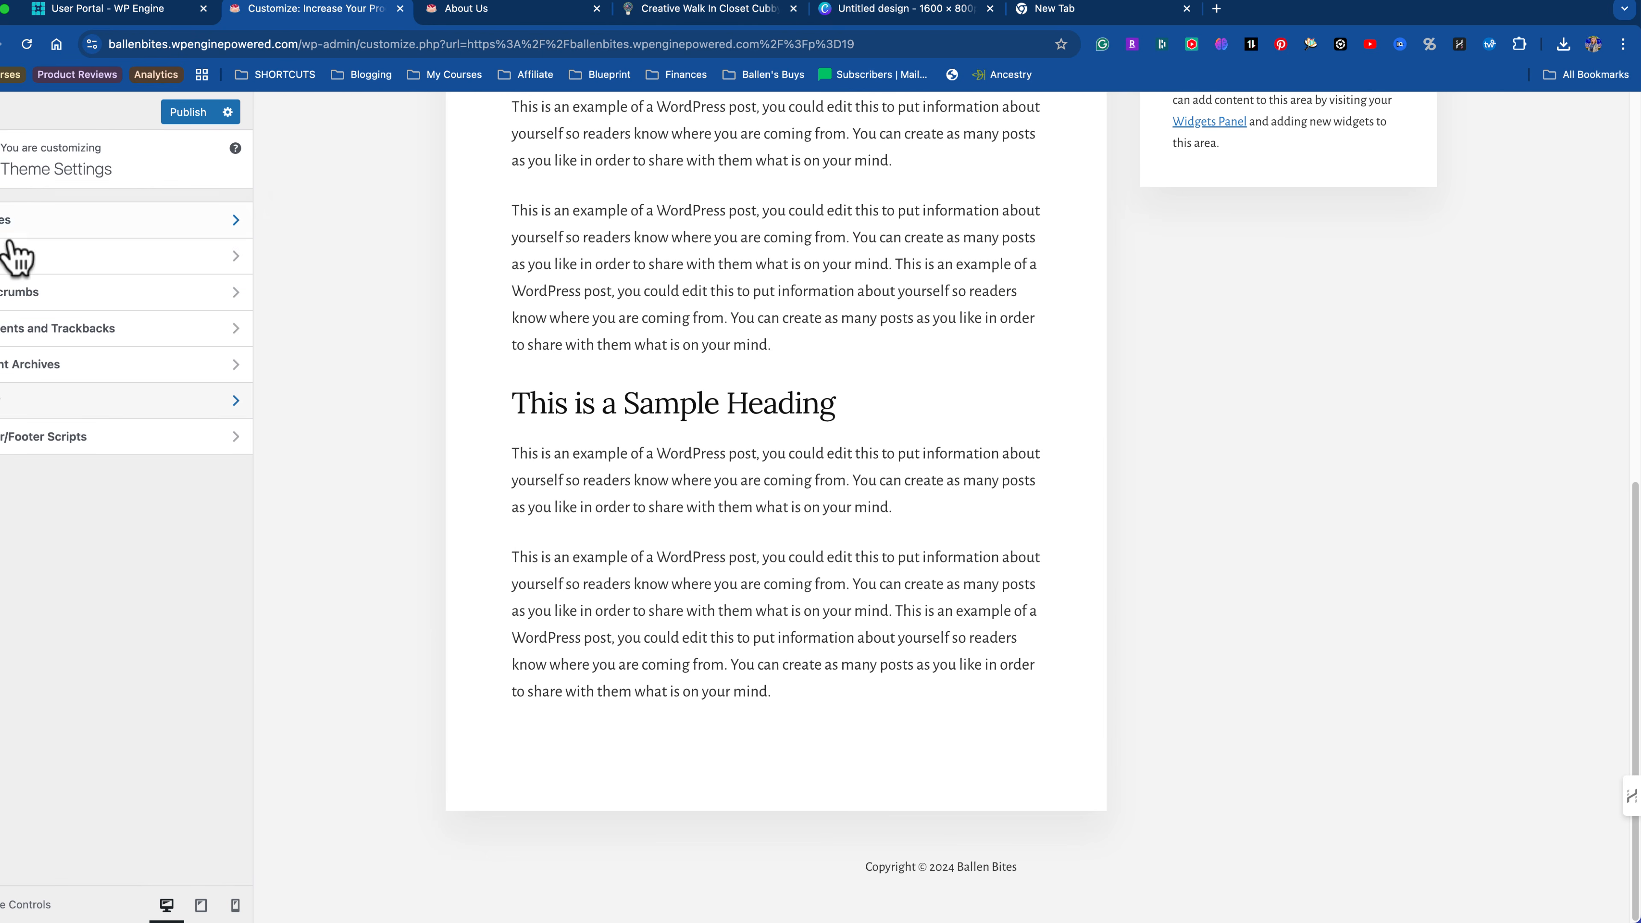
Step: Review the Header/Footer Scripts fields in the Theme Settings and publish the customizations
click(129, 438)
click(27, 295)
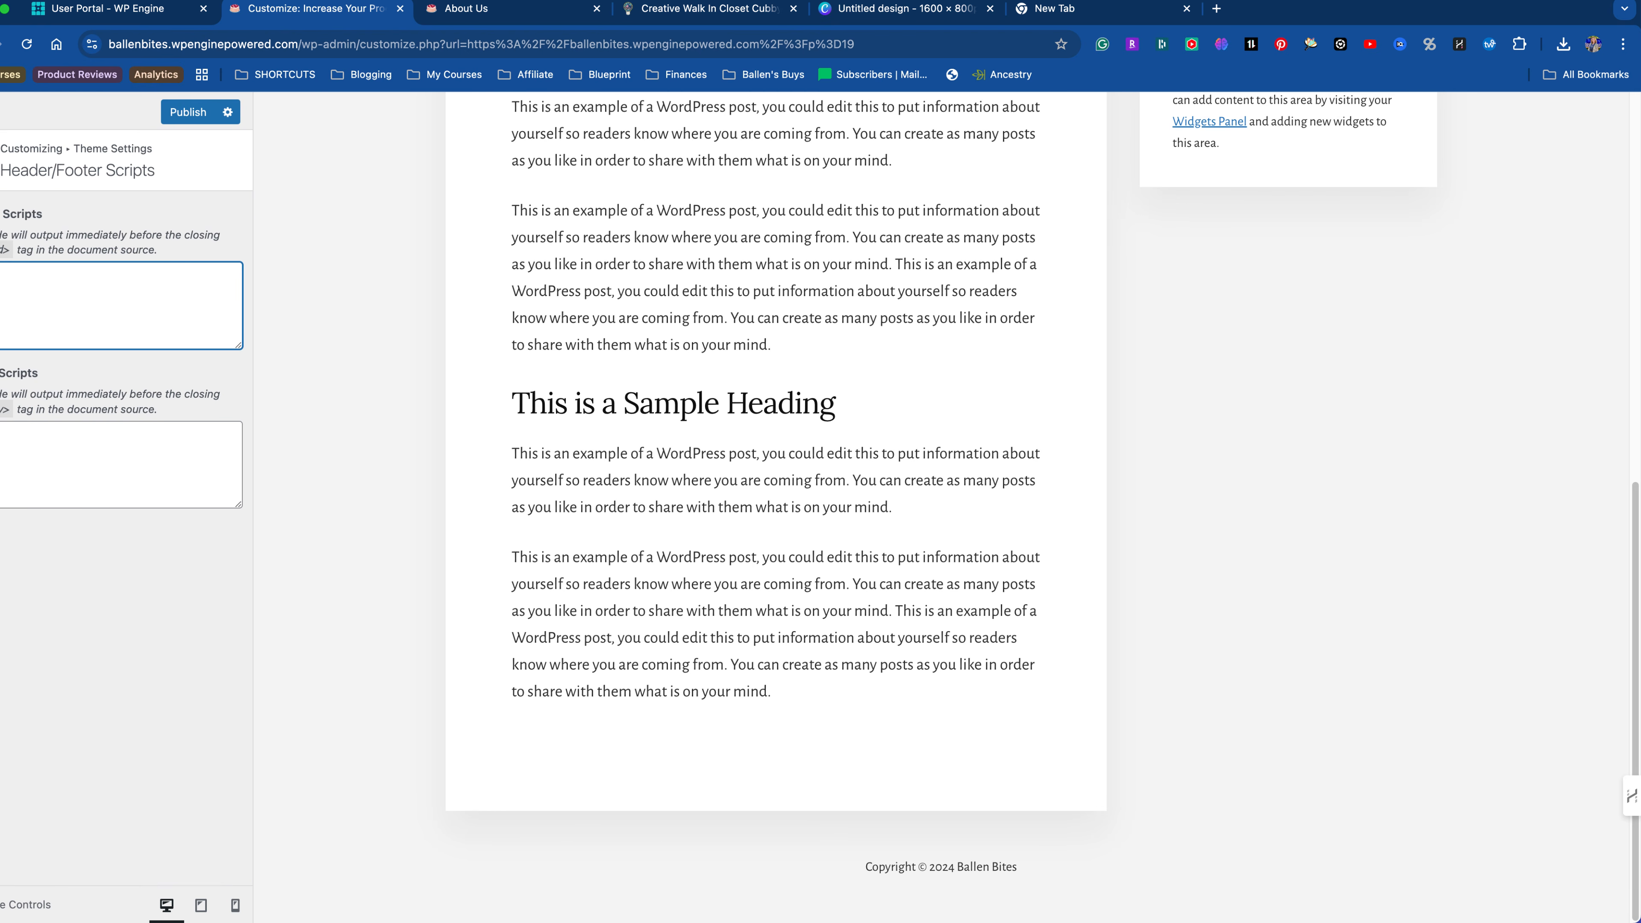
click(1, 159)
click(198, 120)
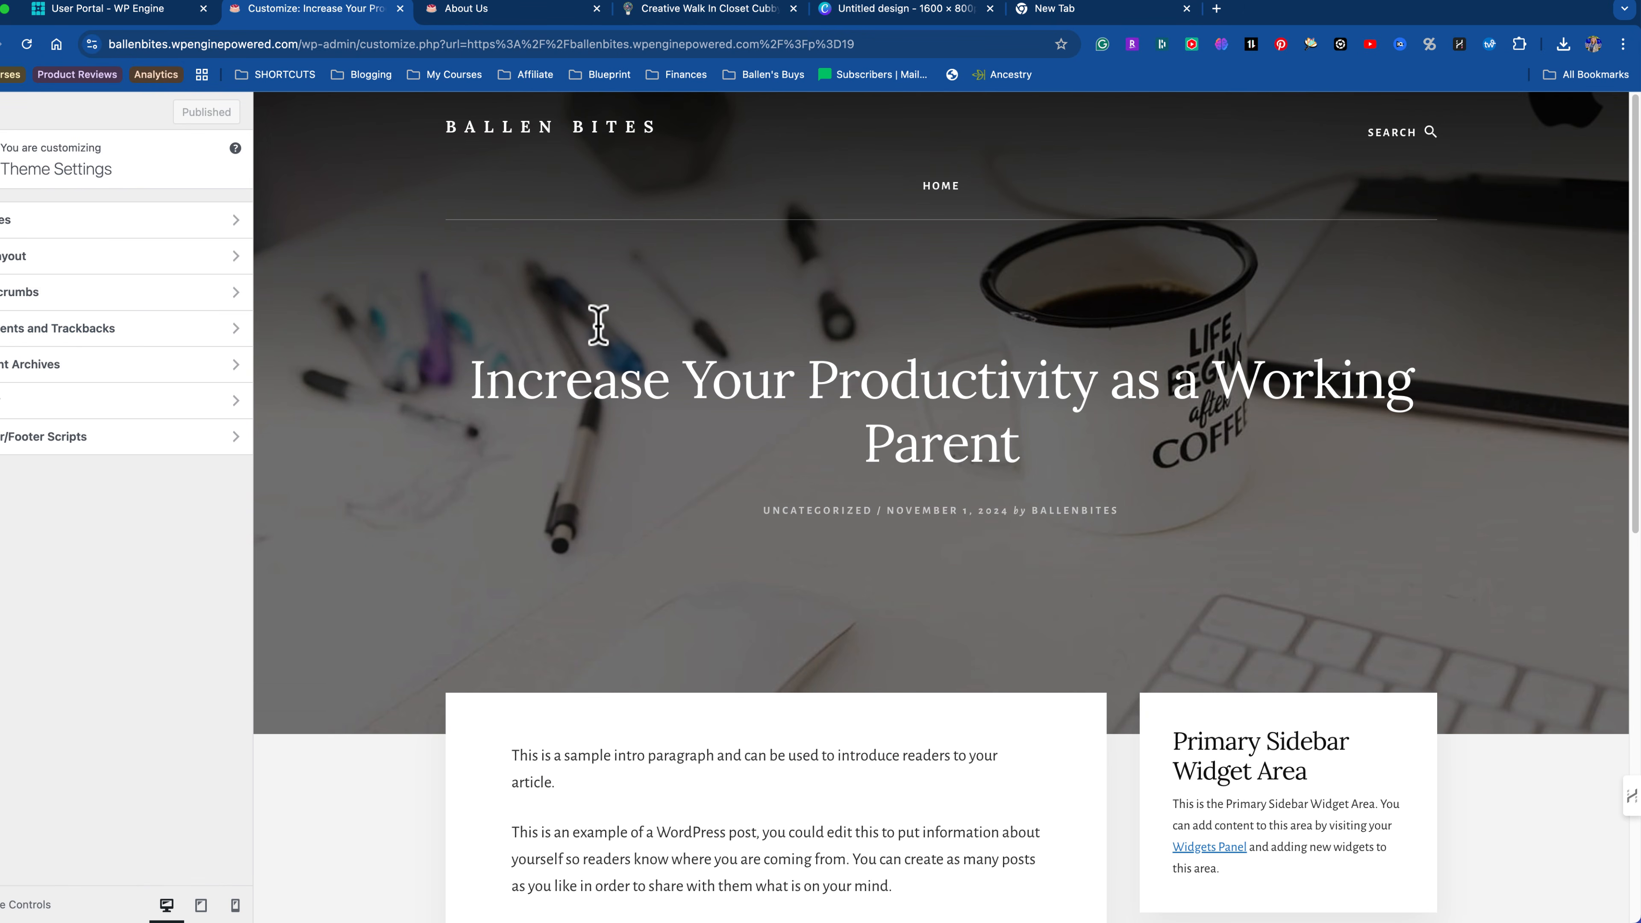
Step: Examine the post's sidebar in the preview and open the Primary Sidebar widget area for editing
scroll(601, 333, down, 5)
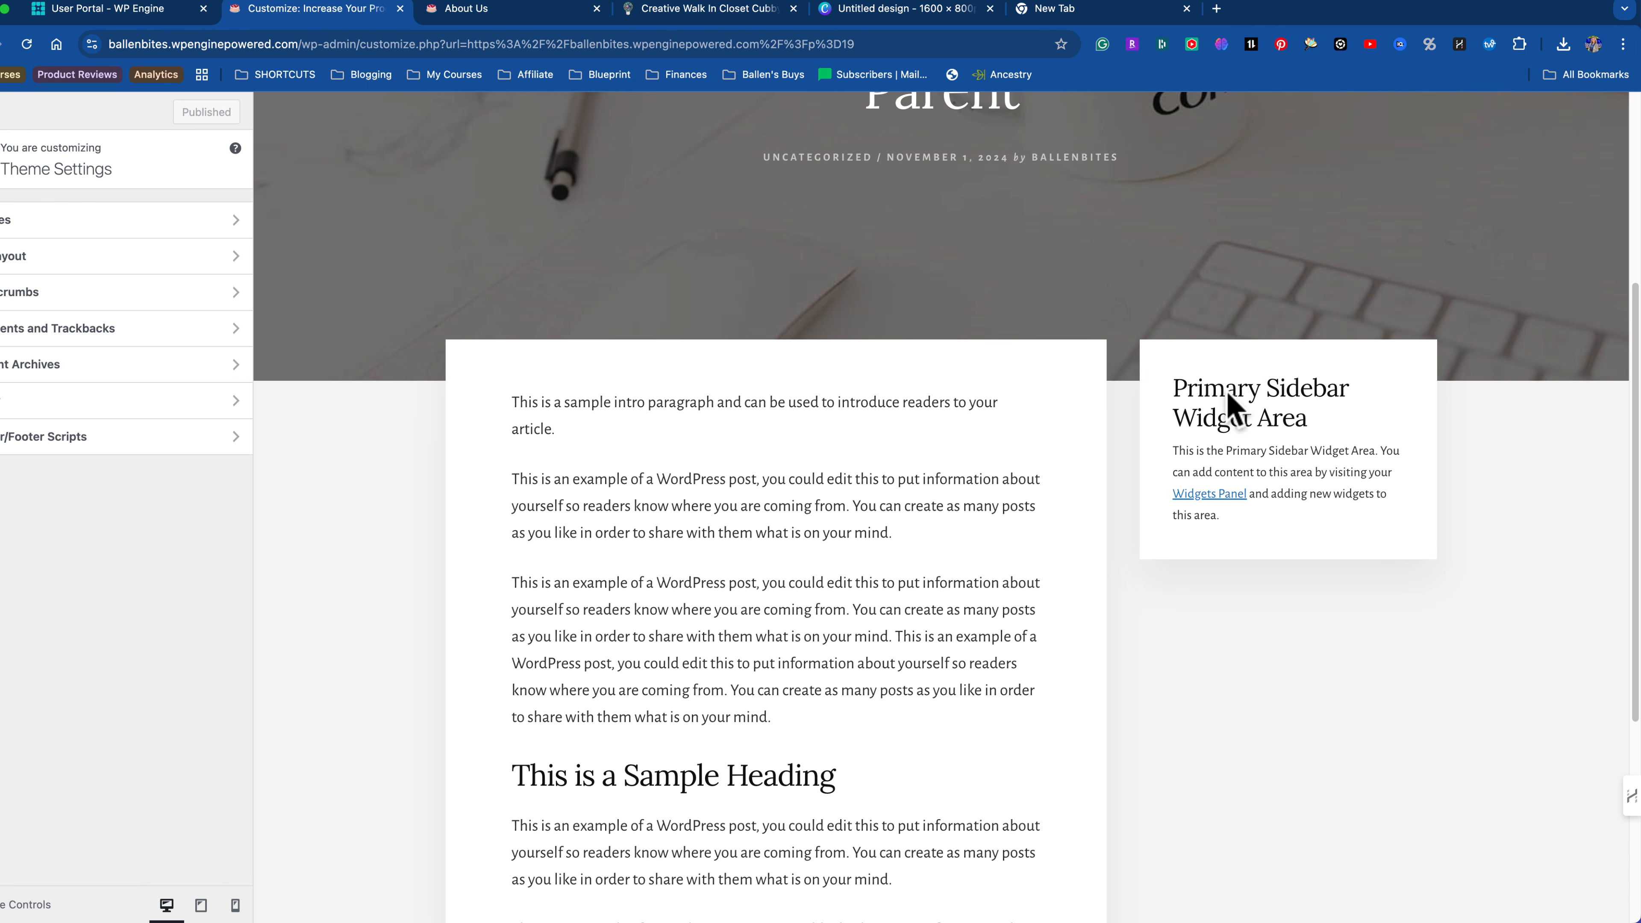
scroll(1278, 575, down, 2)
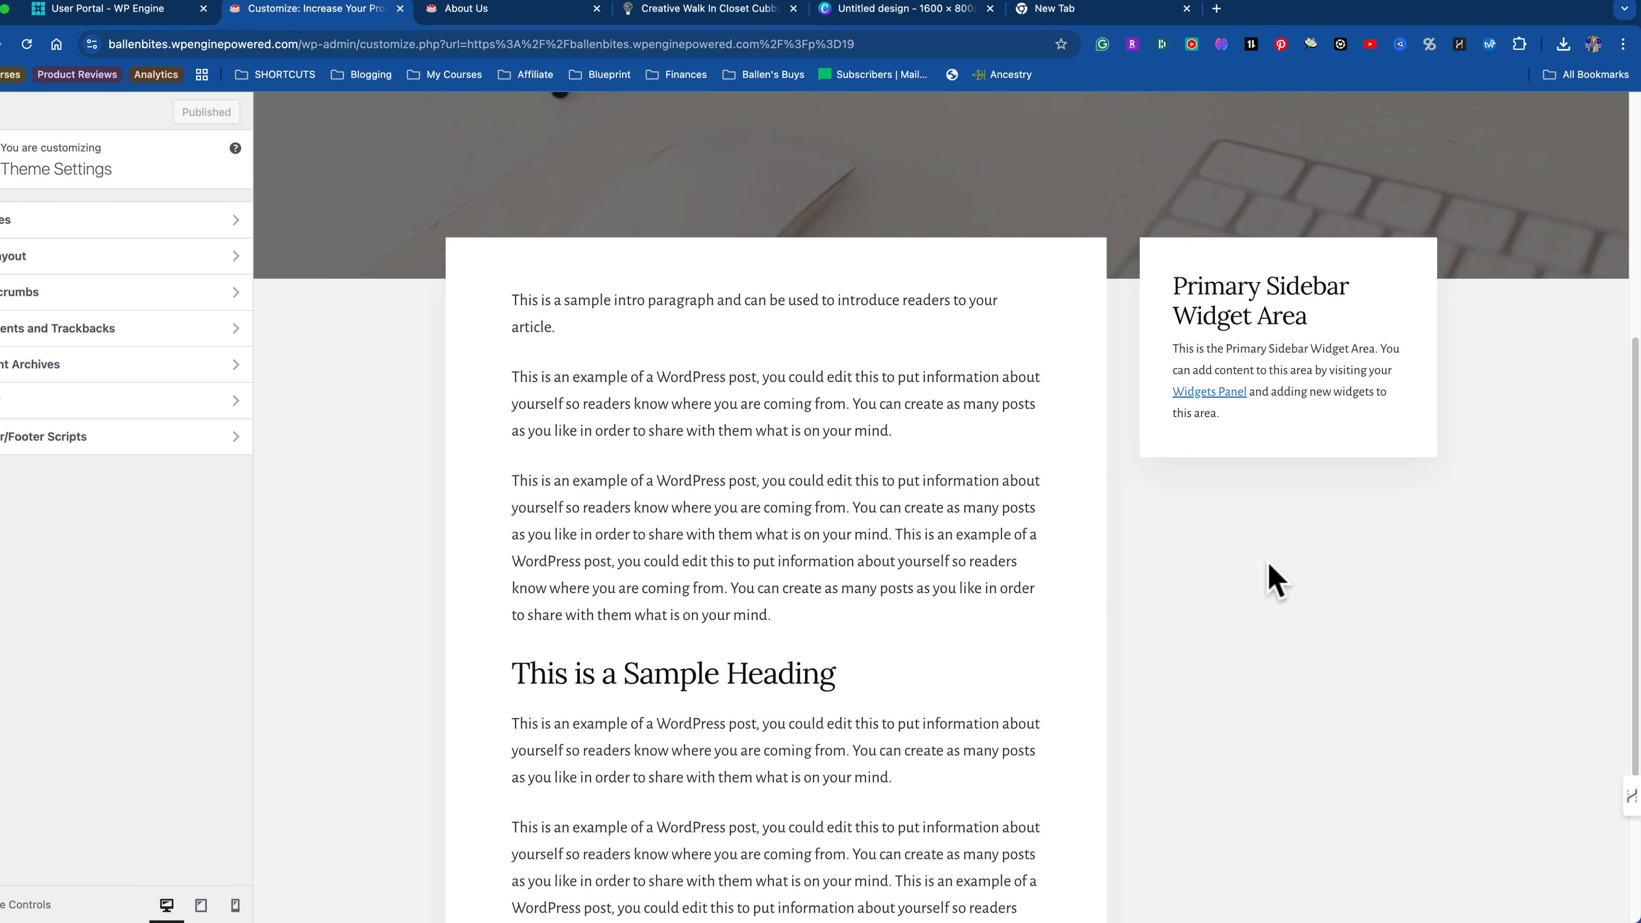
click(1201, 395)
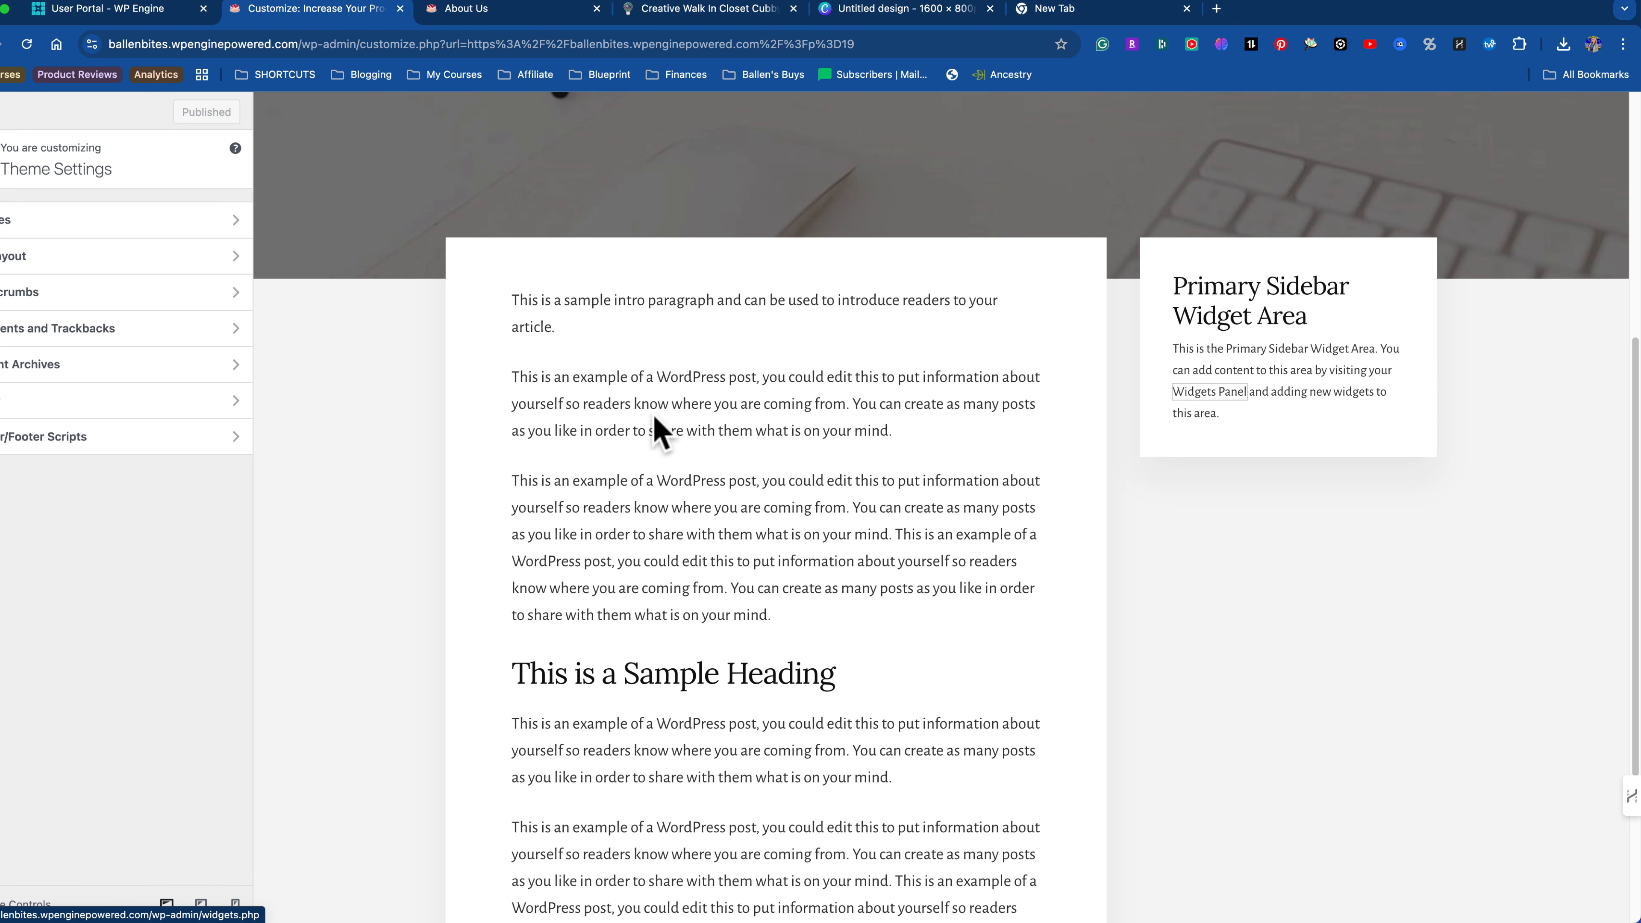
click(2, 160)
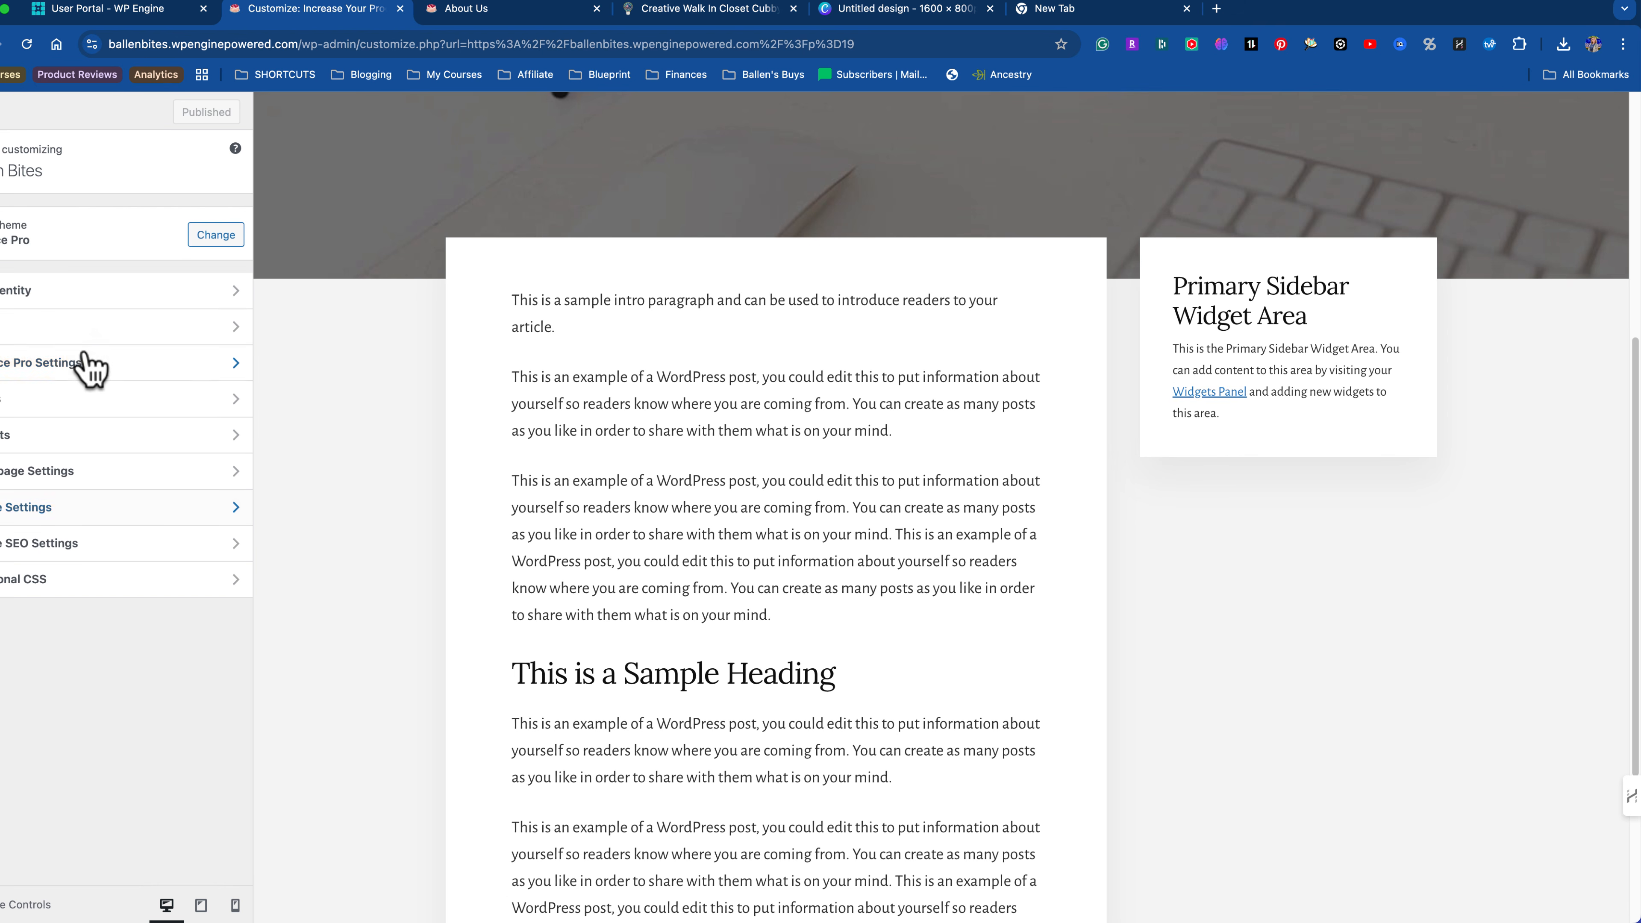
click(97, 434)
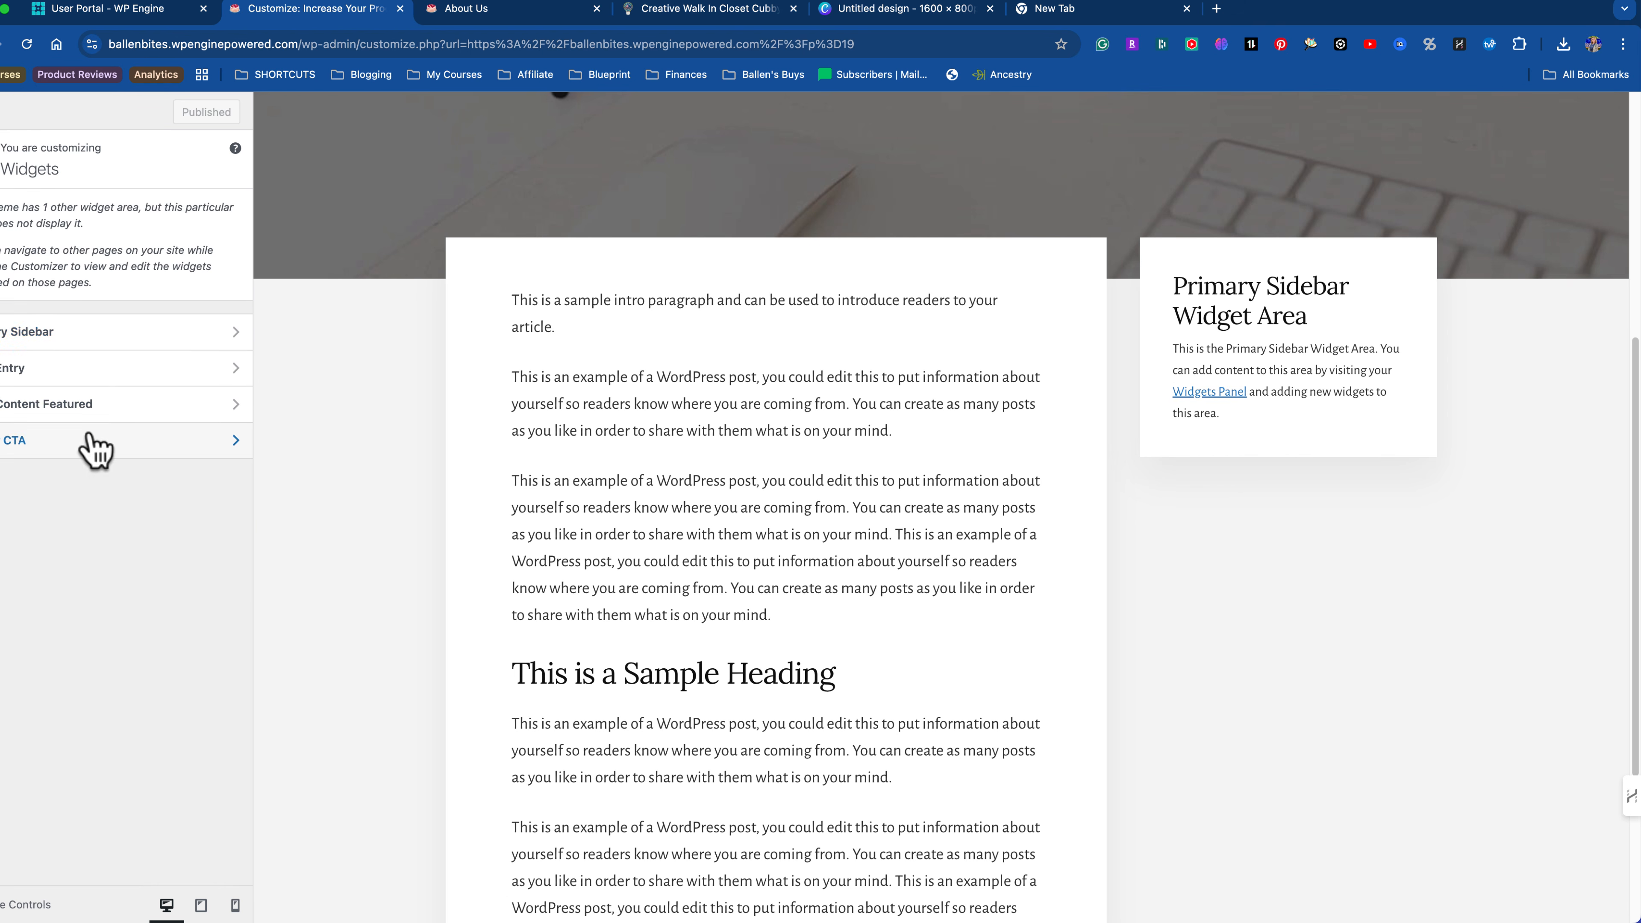
click(94, 345)
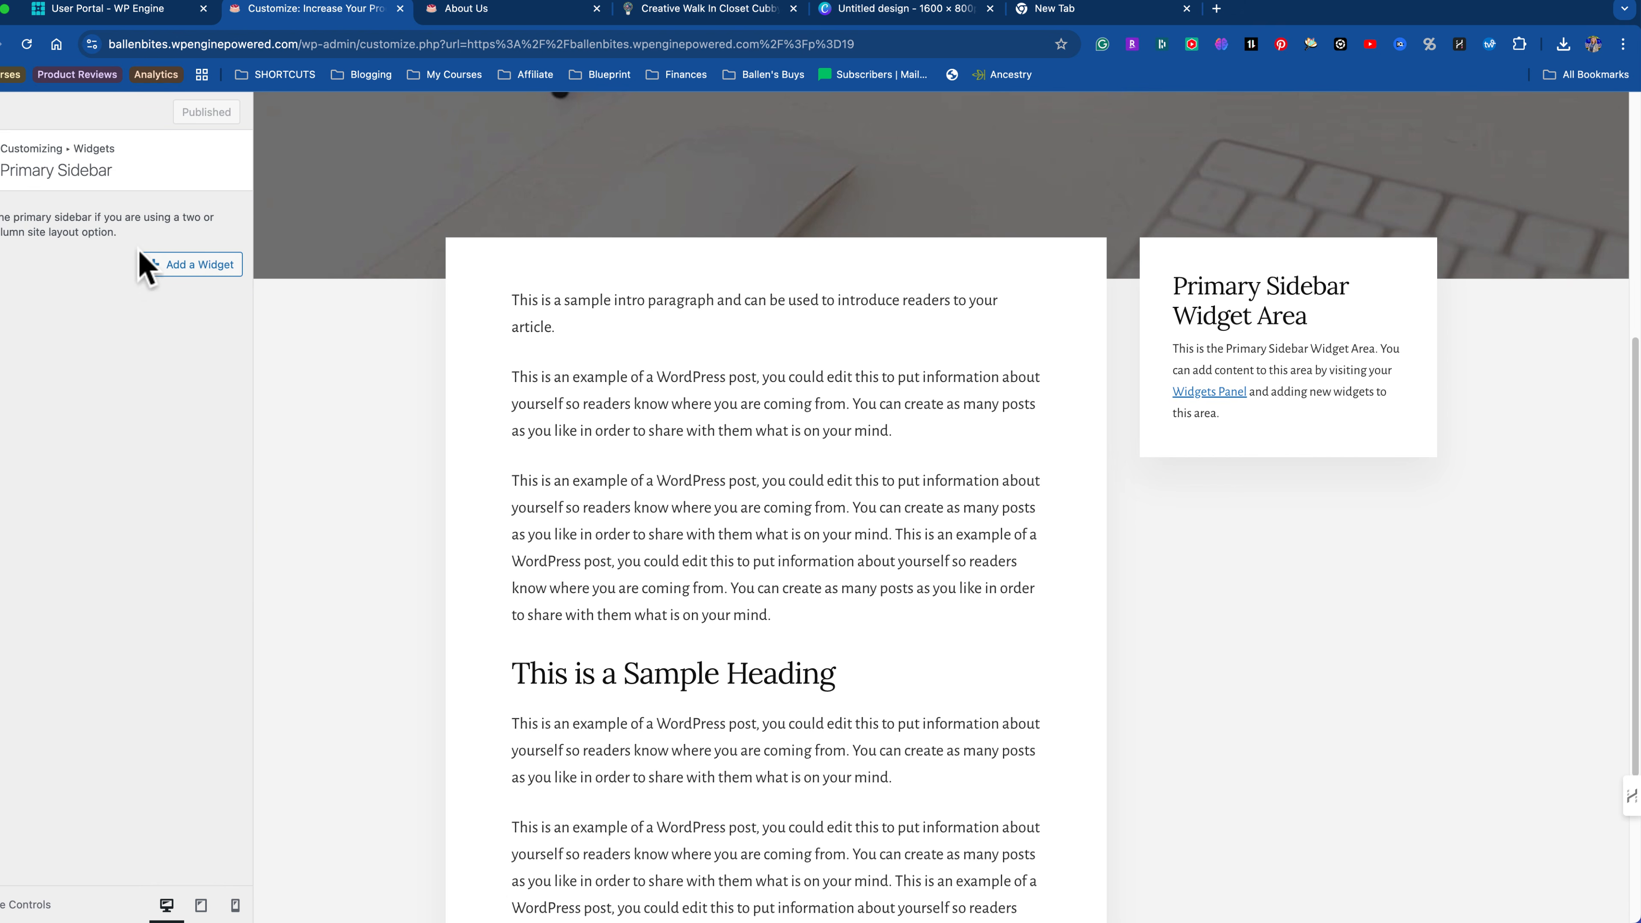
Step: Add a Genesis - User Profile widget to the Primary Sidebar
click(220, 266)
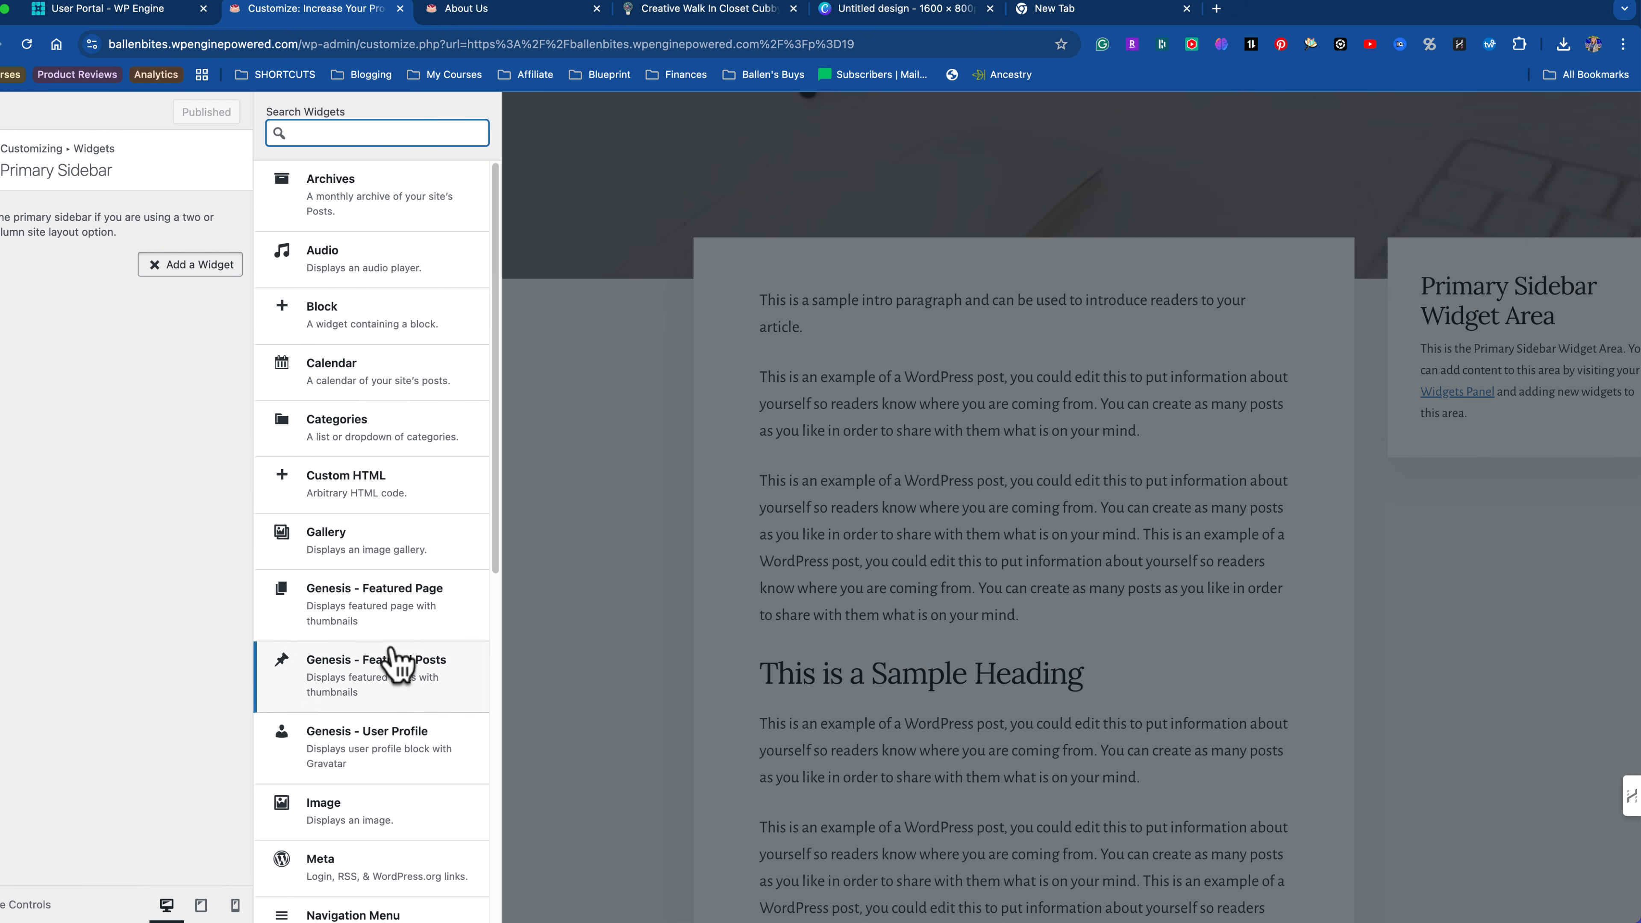
scroll(388, 687, down, 2)
scroll(387, 687, down, 1)
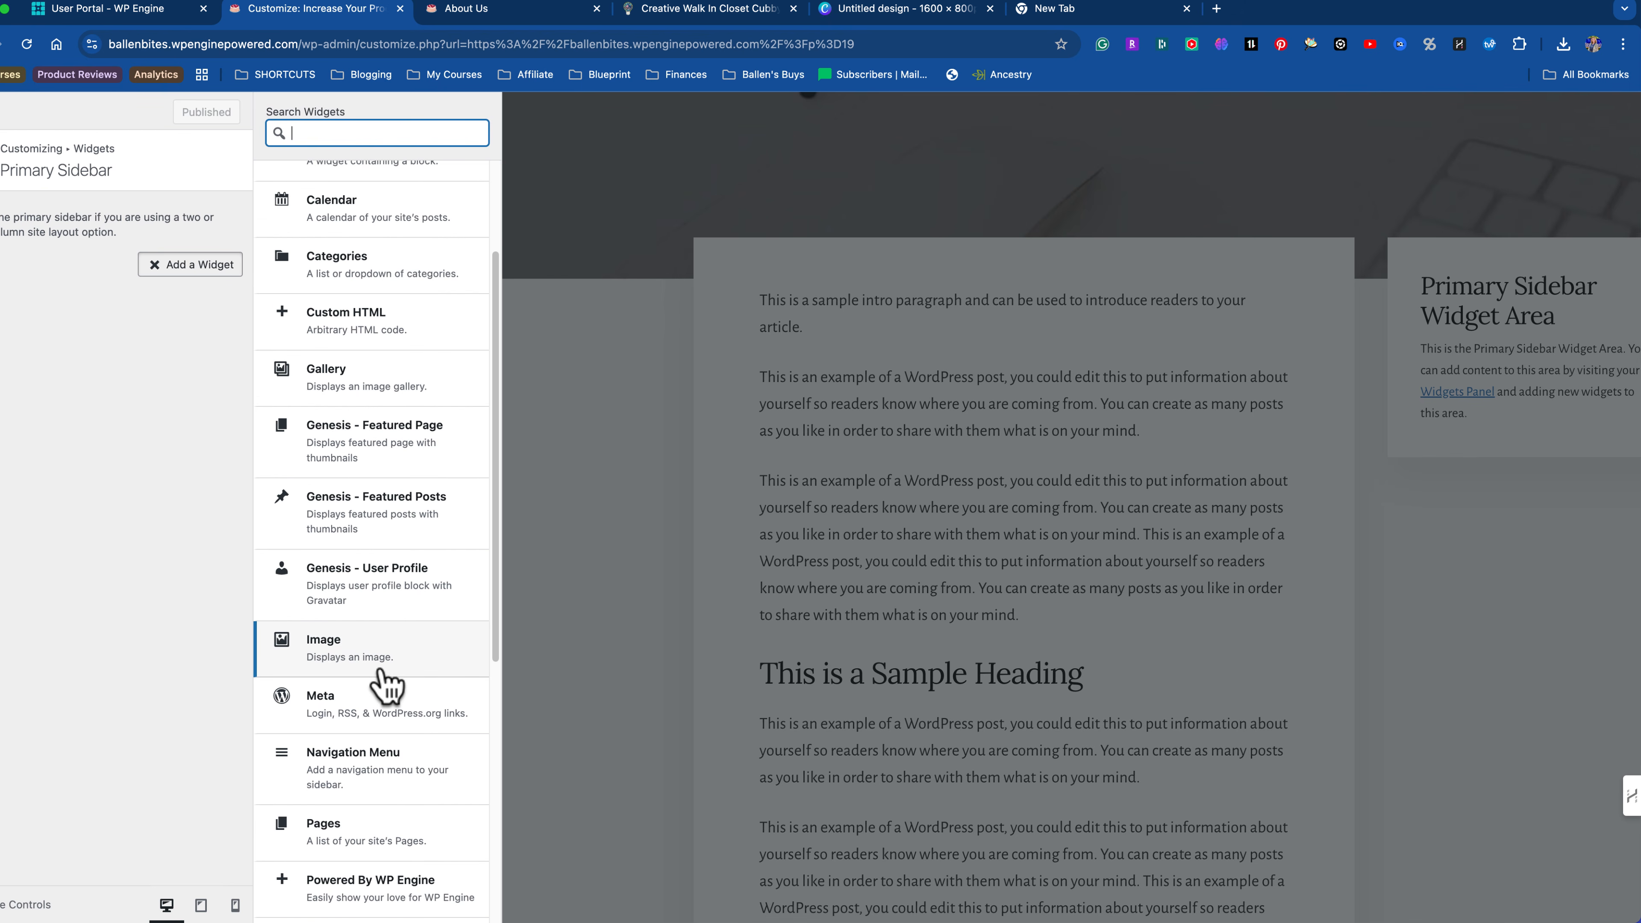
click(378, 595)
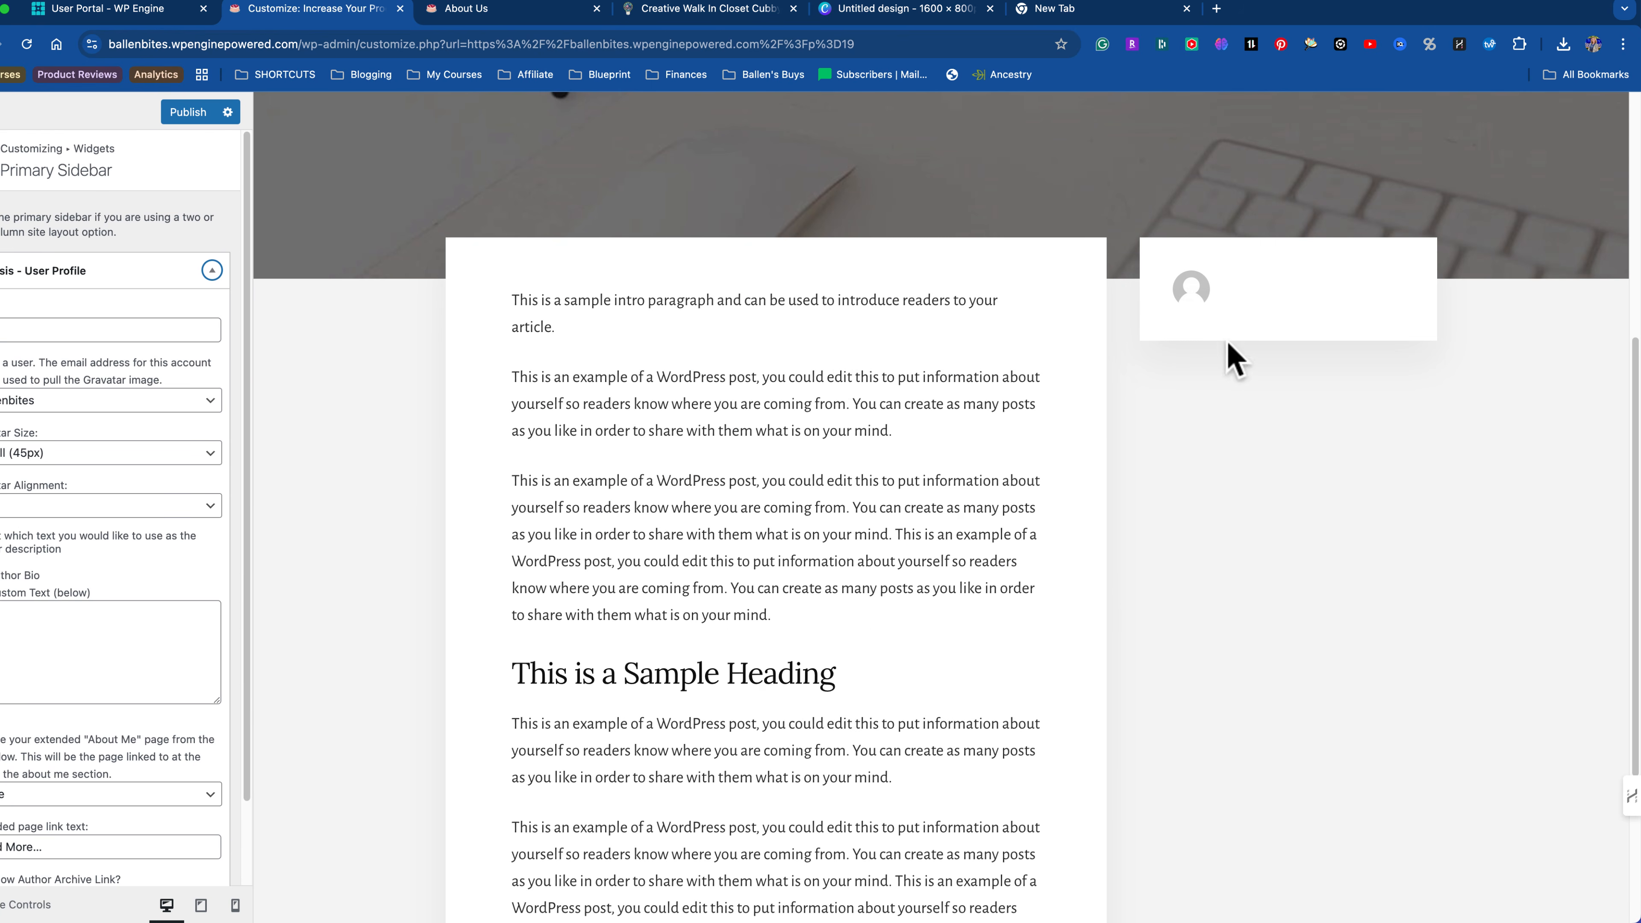
Step: Try "Ballen Bites" as the User Profile widget's title, replacing it with the author's full name
click(27, 327)
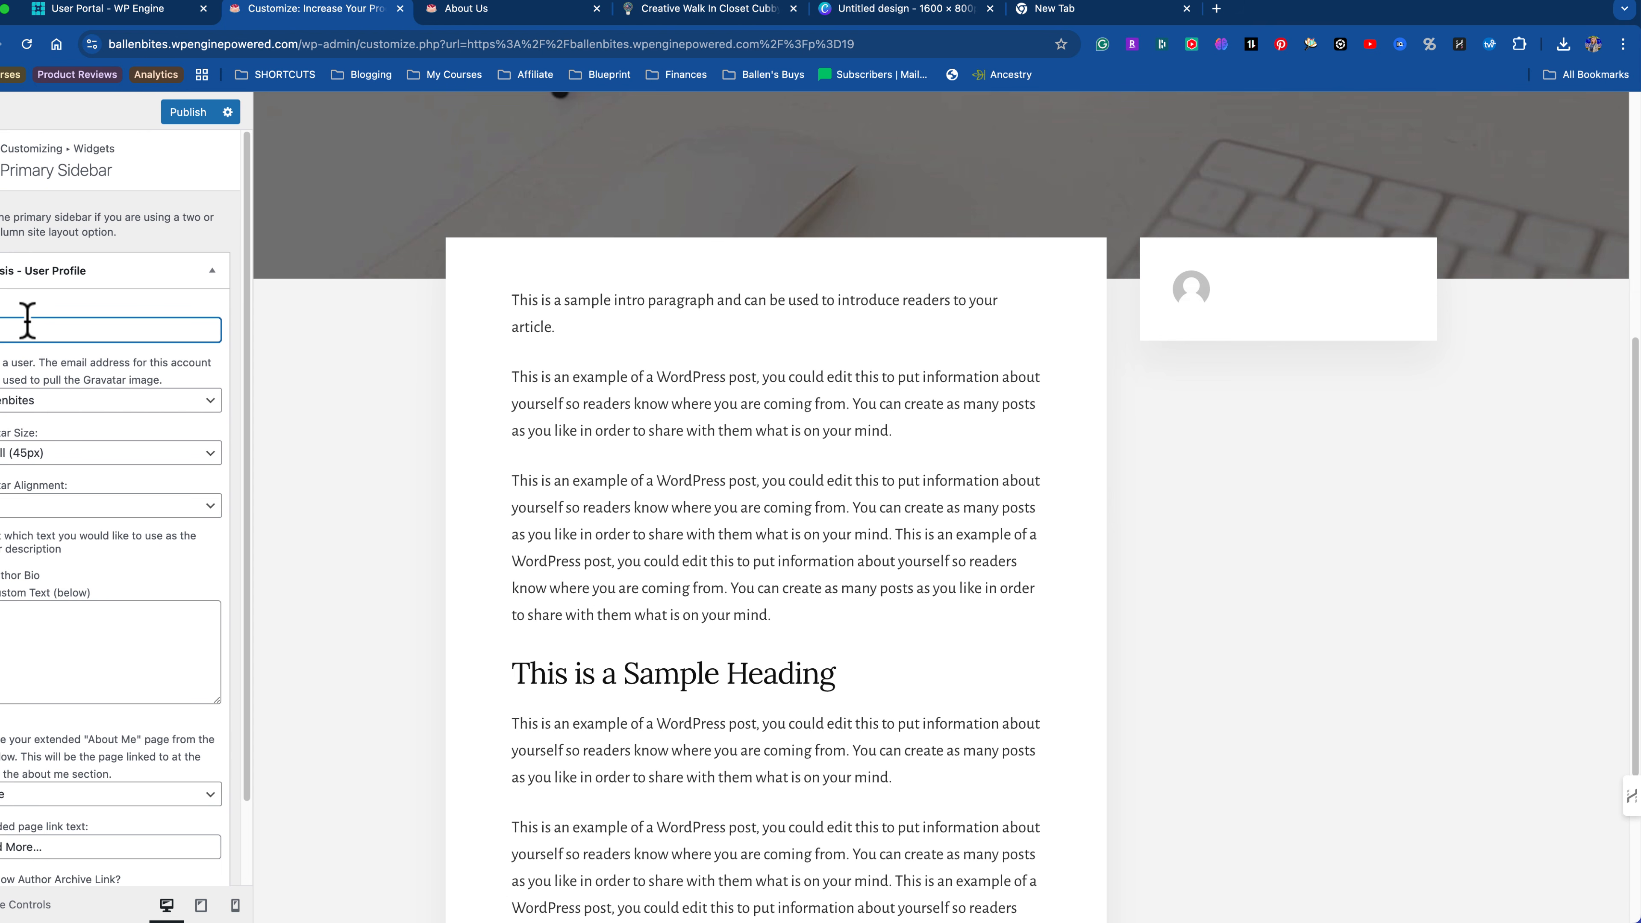
text(Ballen Bits)
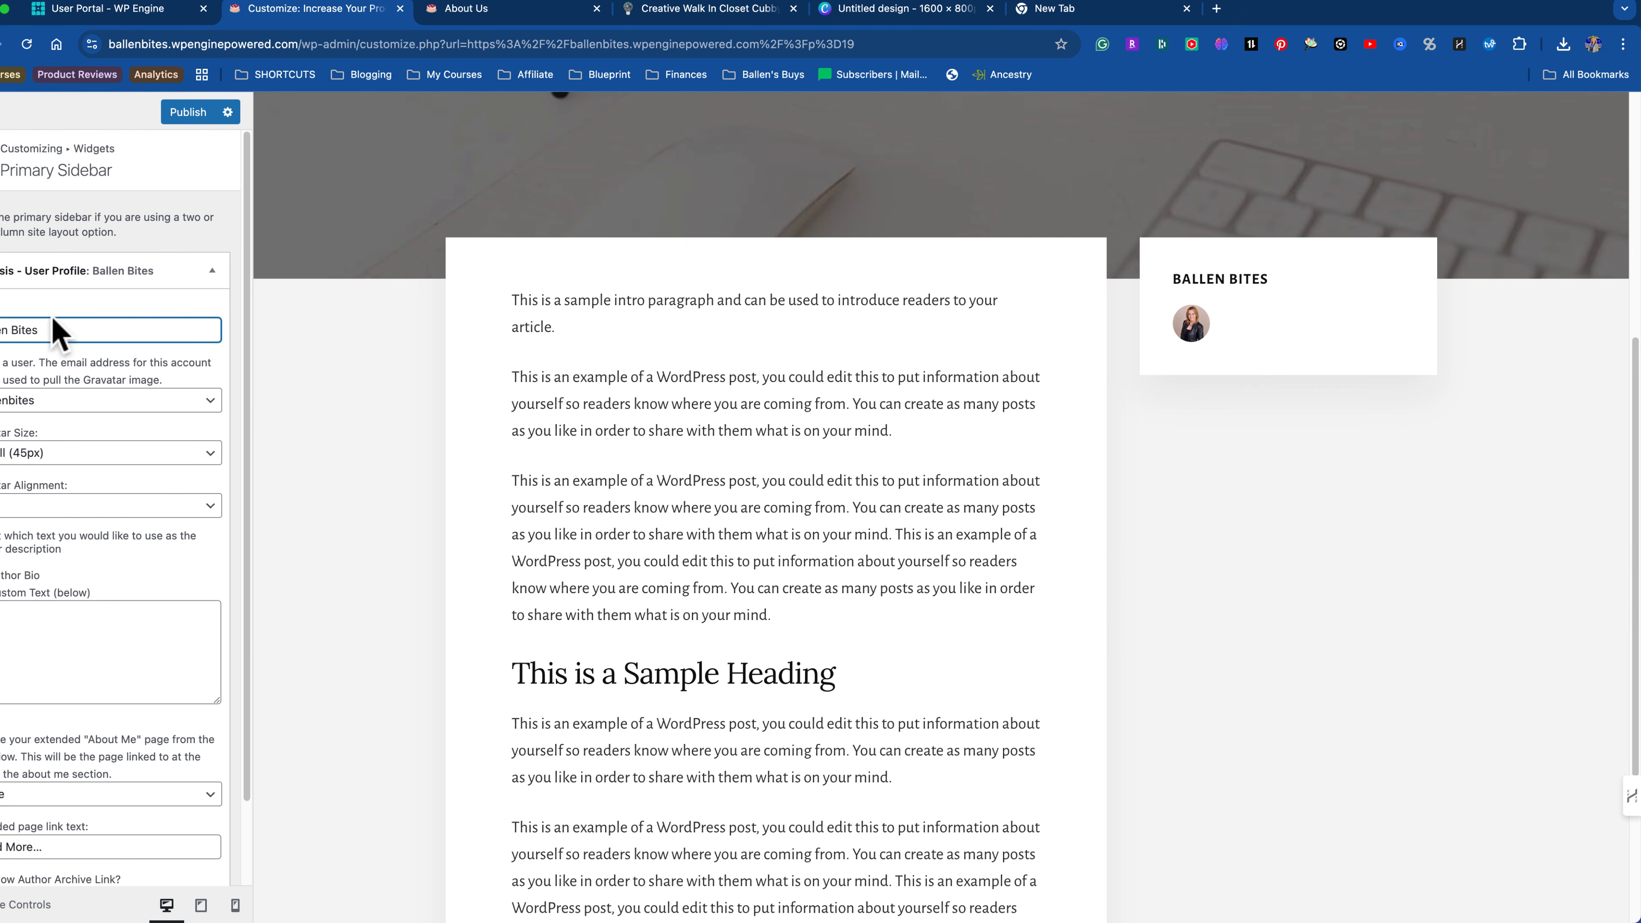
drag(57, 329, 0, 329)
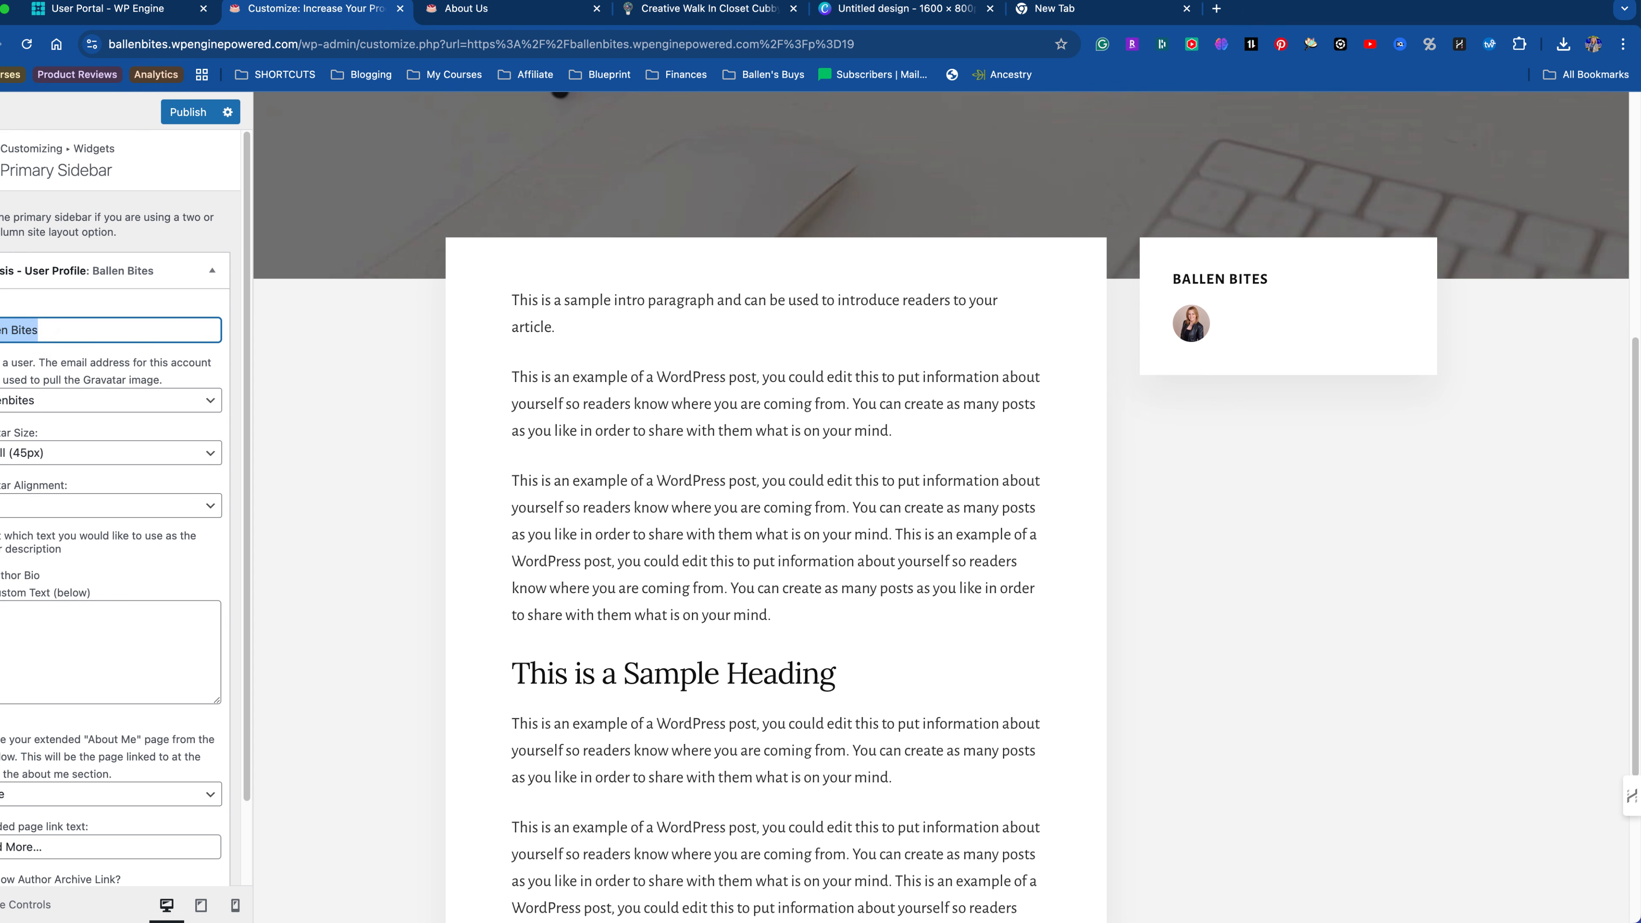
key(BackSpace)
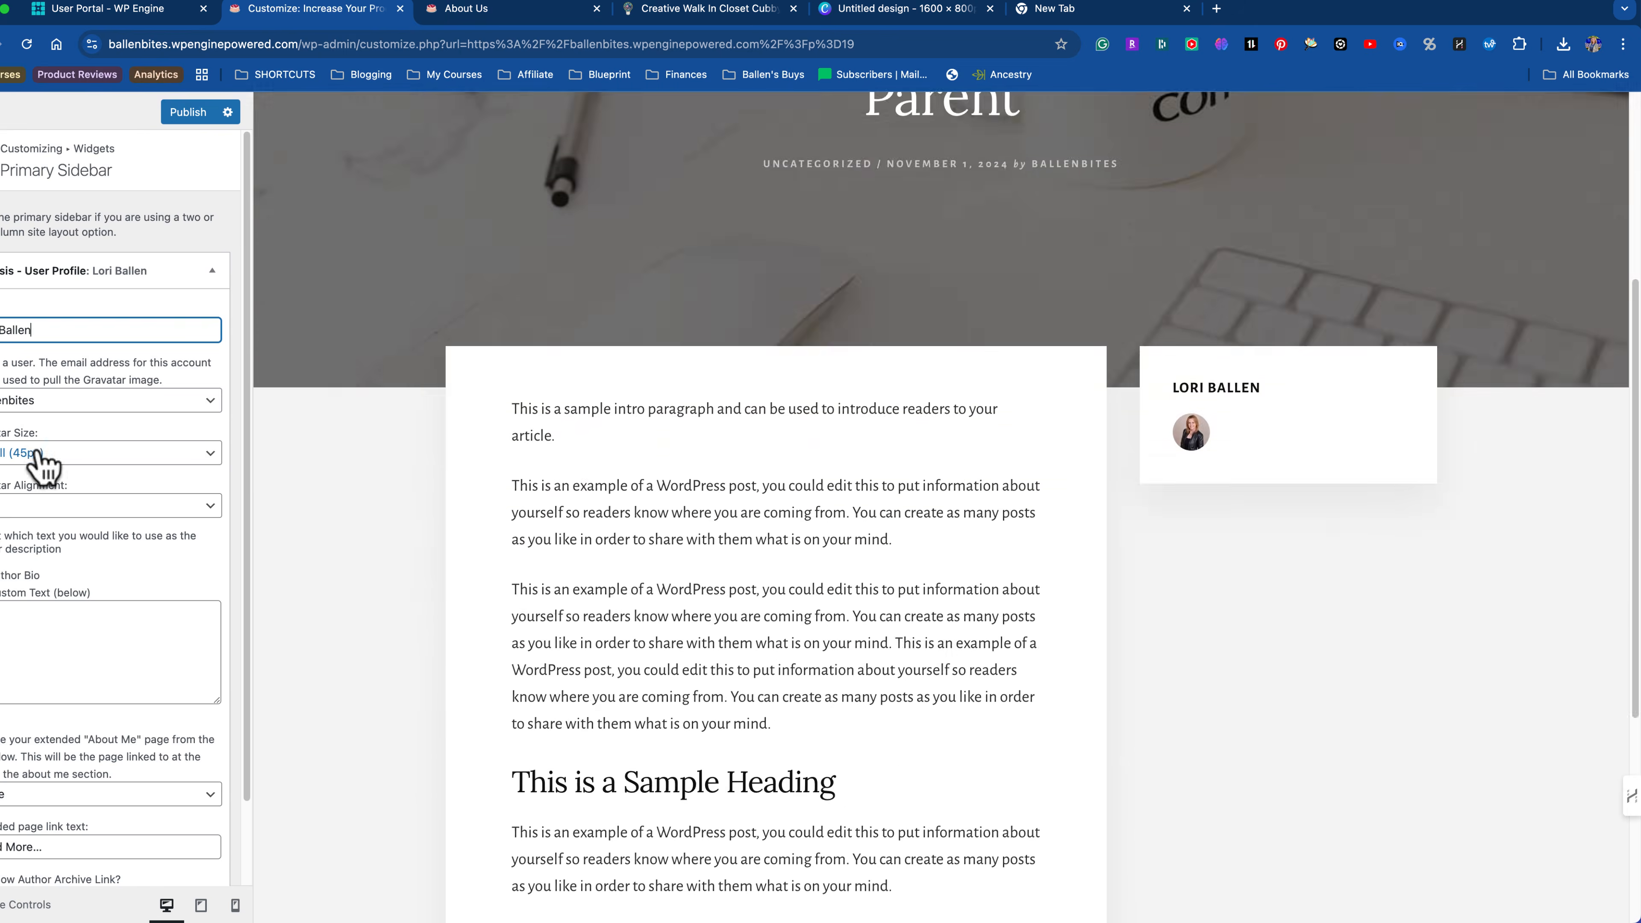
Step: Set the Gravatar size to Extra Large (125px) and the custom text to "Here are all of my favorite recipes. Please enjoy!"
click(39, 454)
click(59, 511)
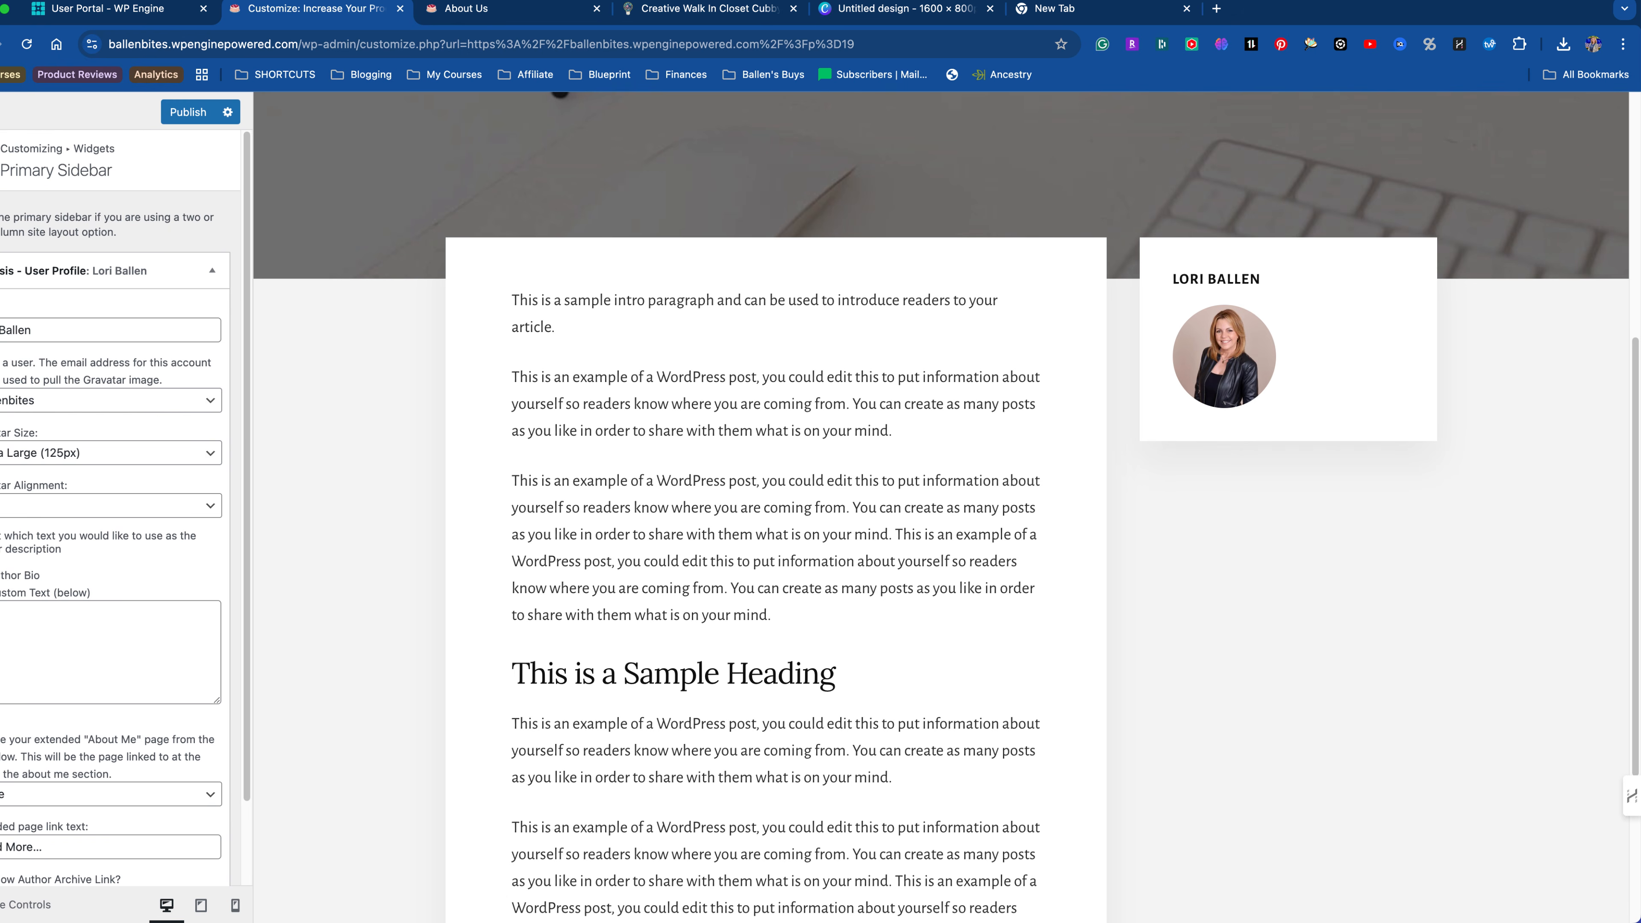
click(31, 624)
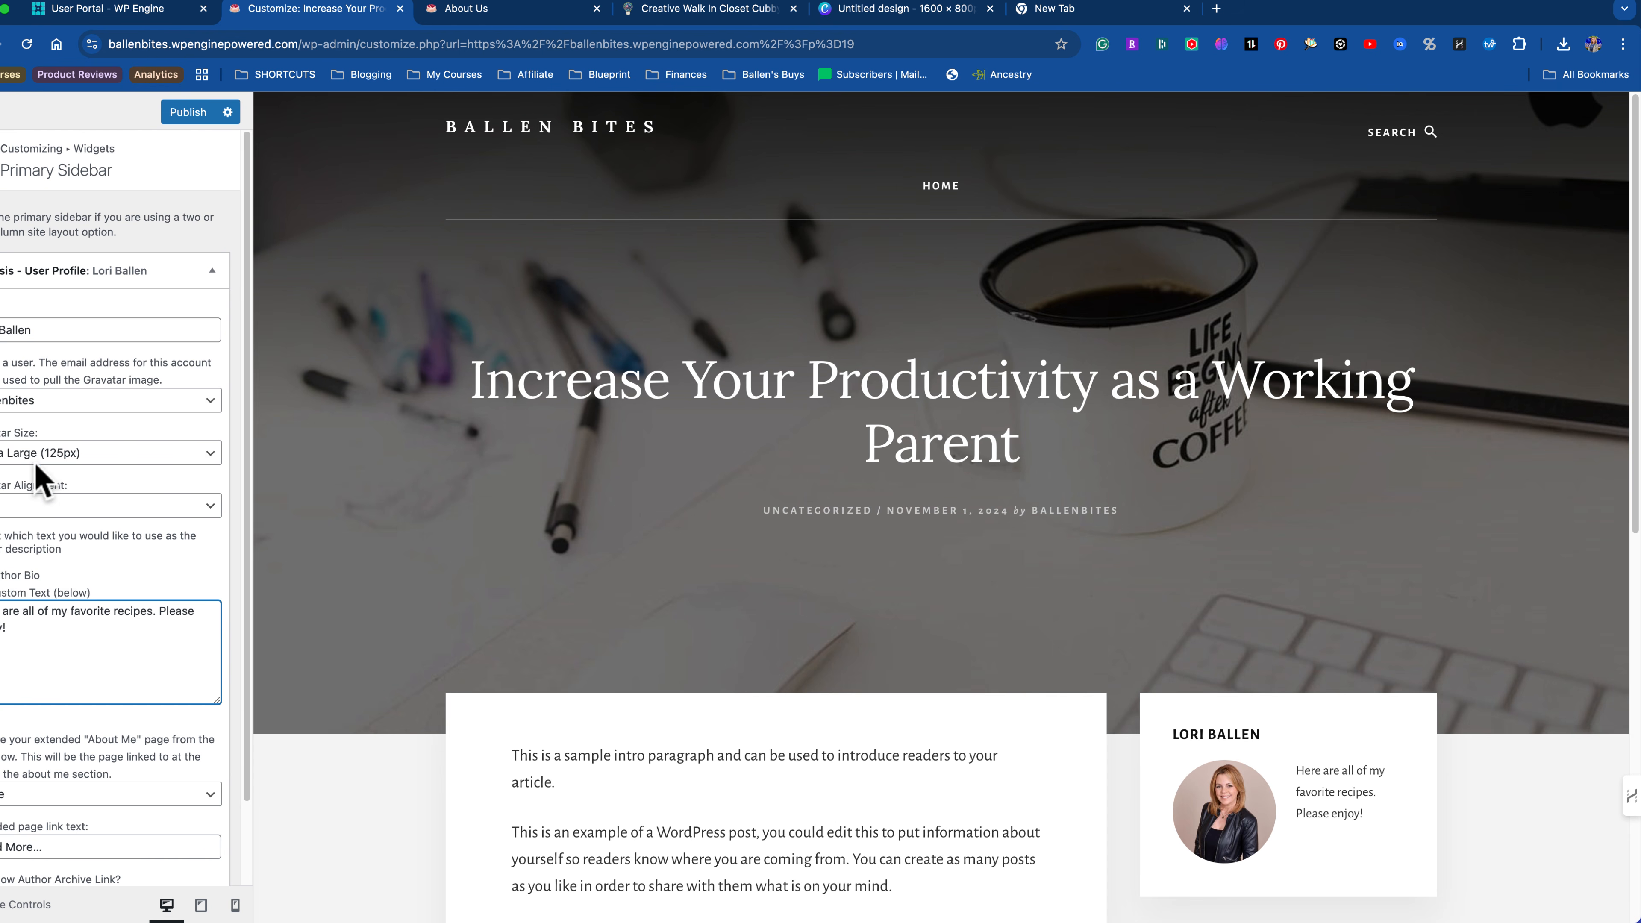
Step: Set the User Profile widget's Gravatar size to Large (85px) and review its remaining options
click(31, 454)
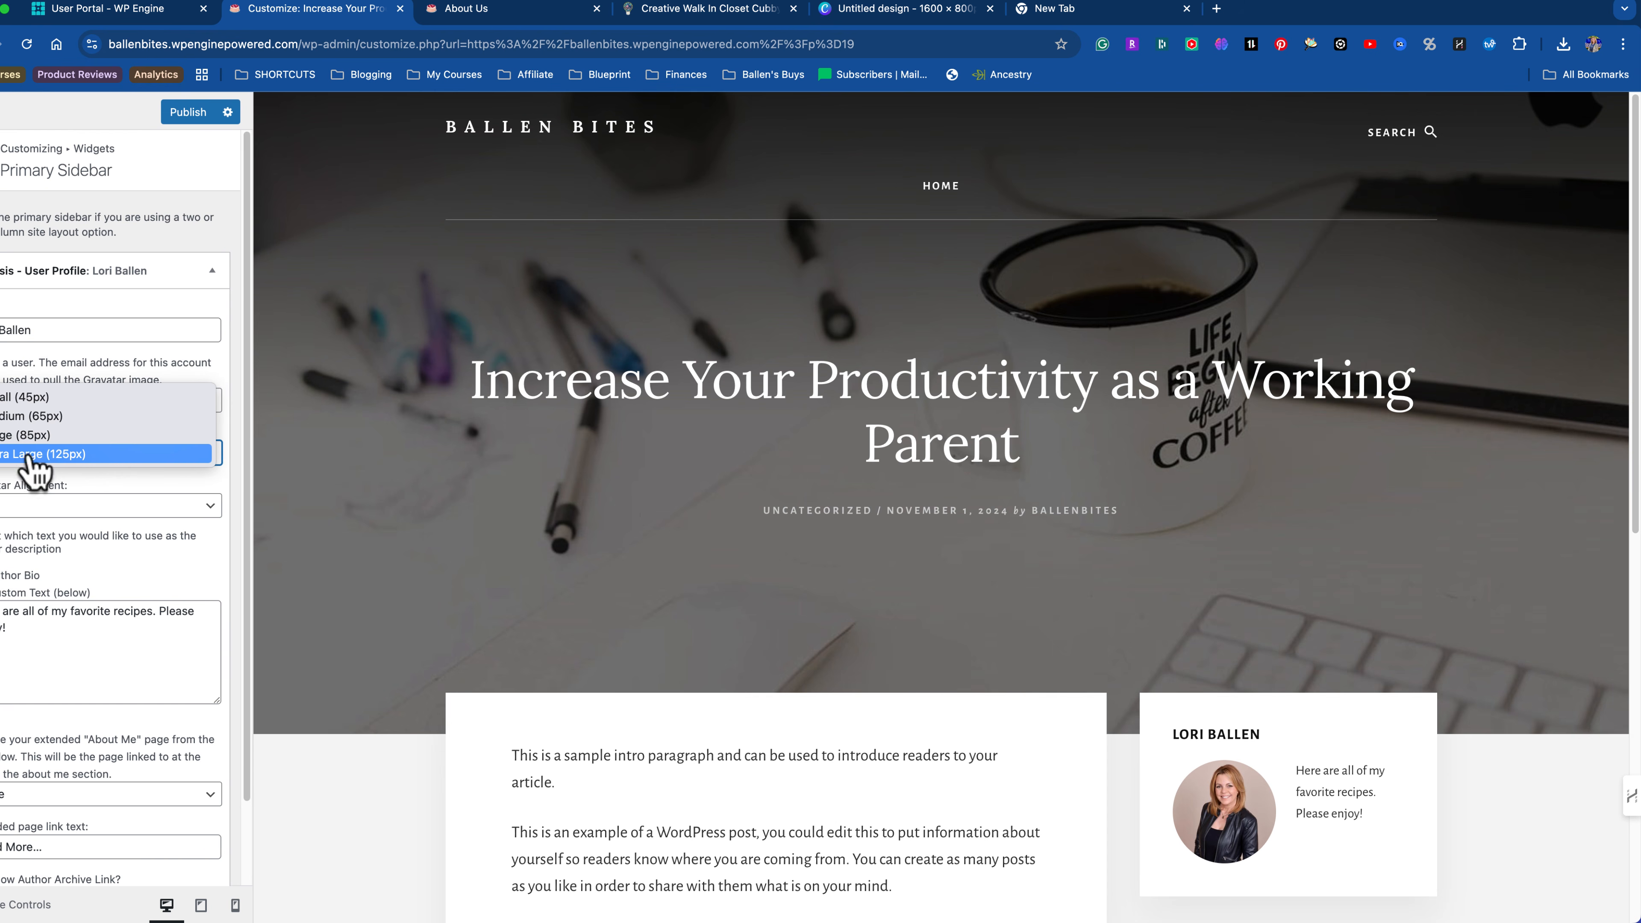
click(29, 434)
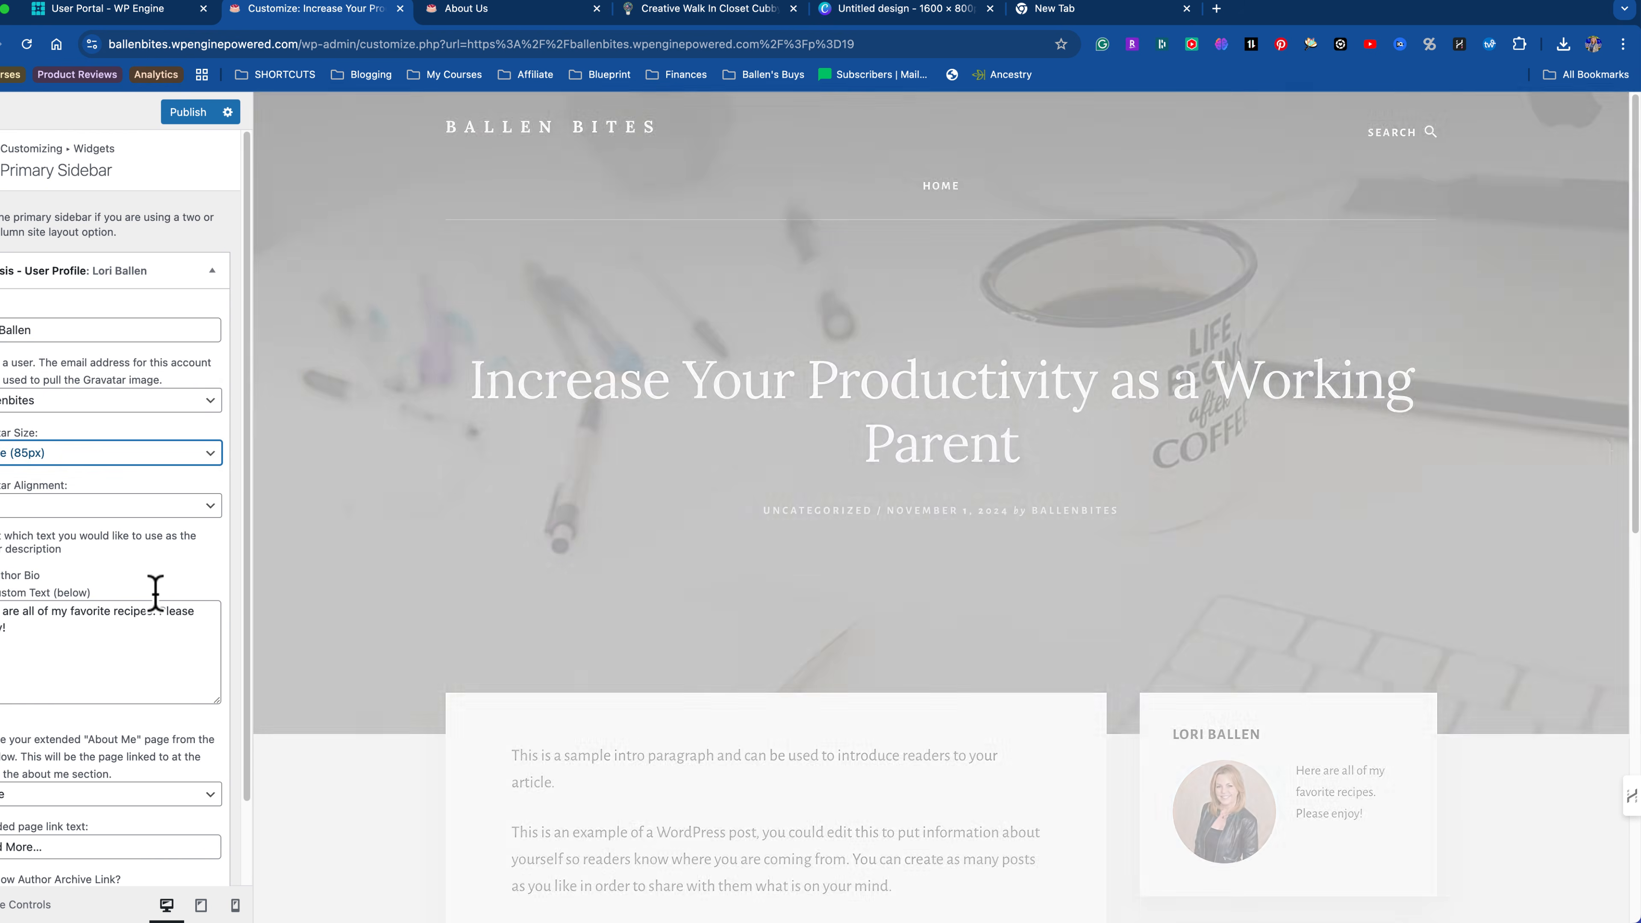
scroll(122, 653, down, 2)
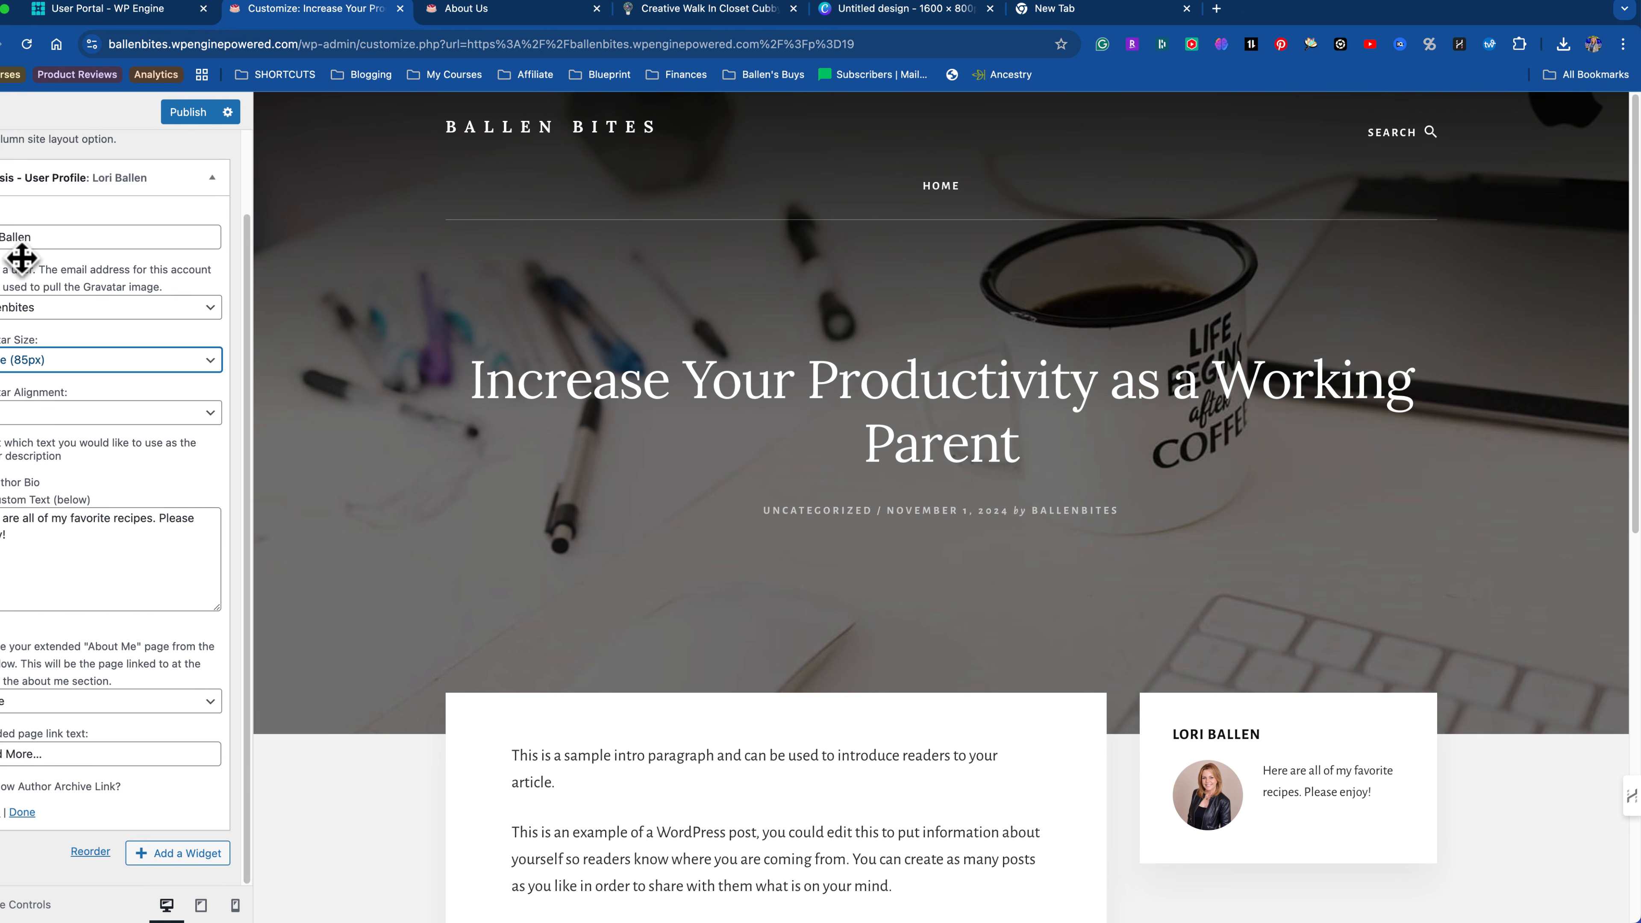
Step: Search the available widgets for "posts" and add a Recent Posts widget to the Primary Sidebar below the User Profile widget
scroll(21, 259, up, 3)
click(2, 162)
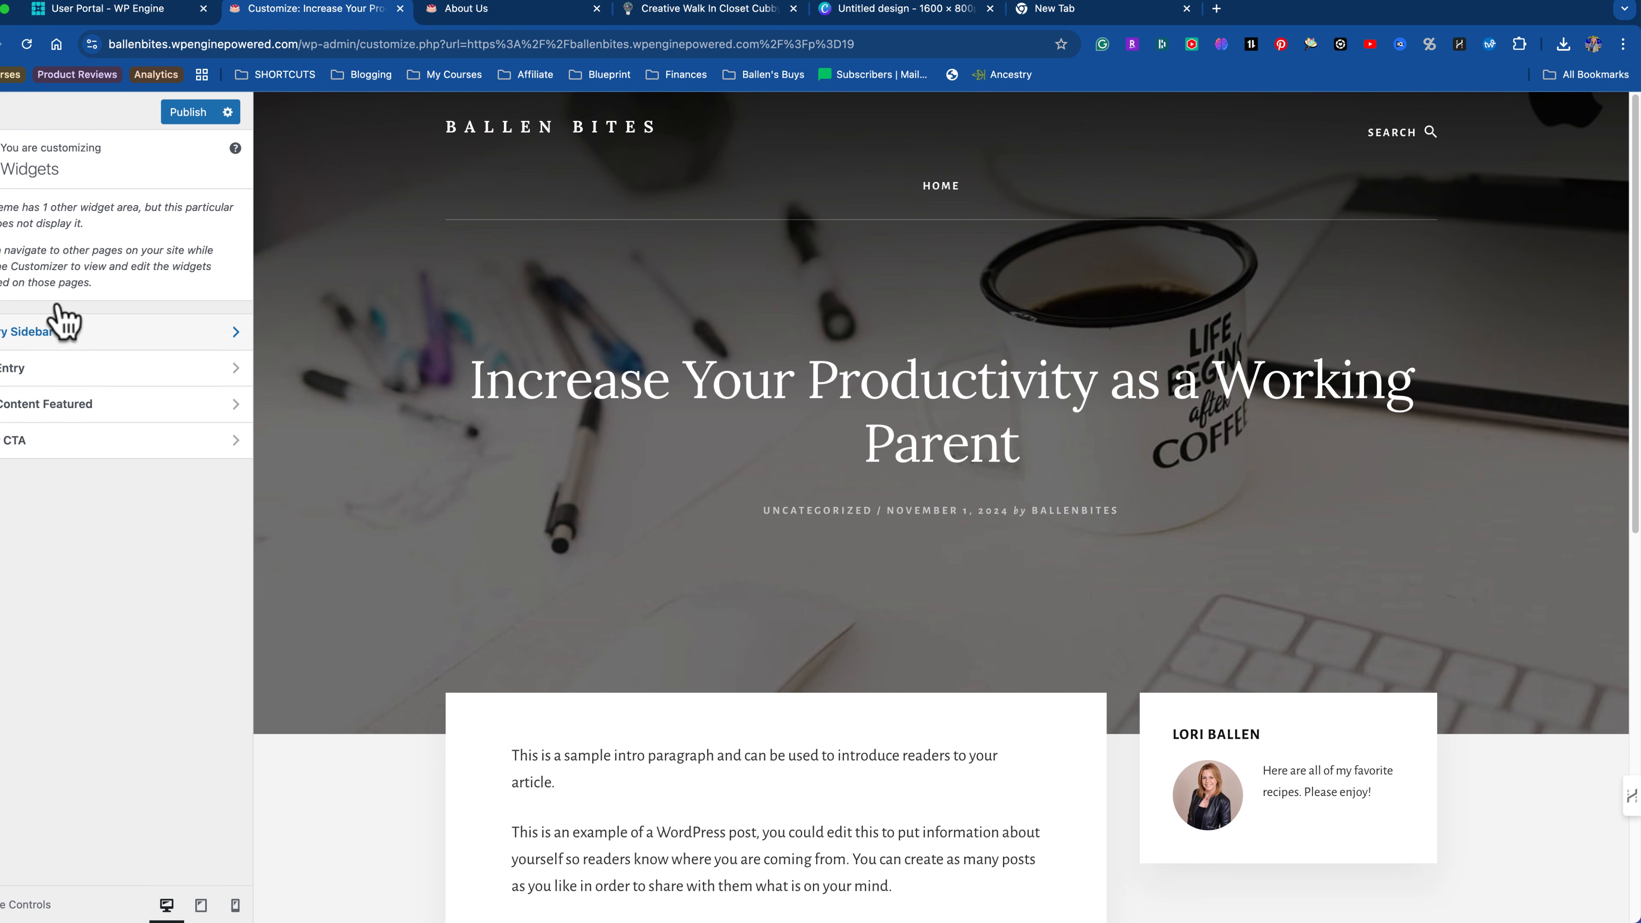
click(45, 336)
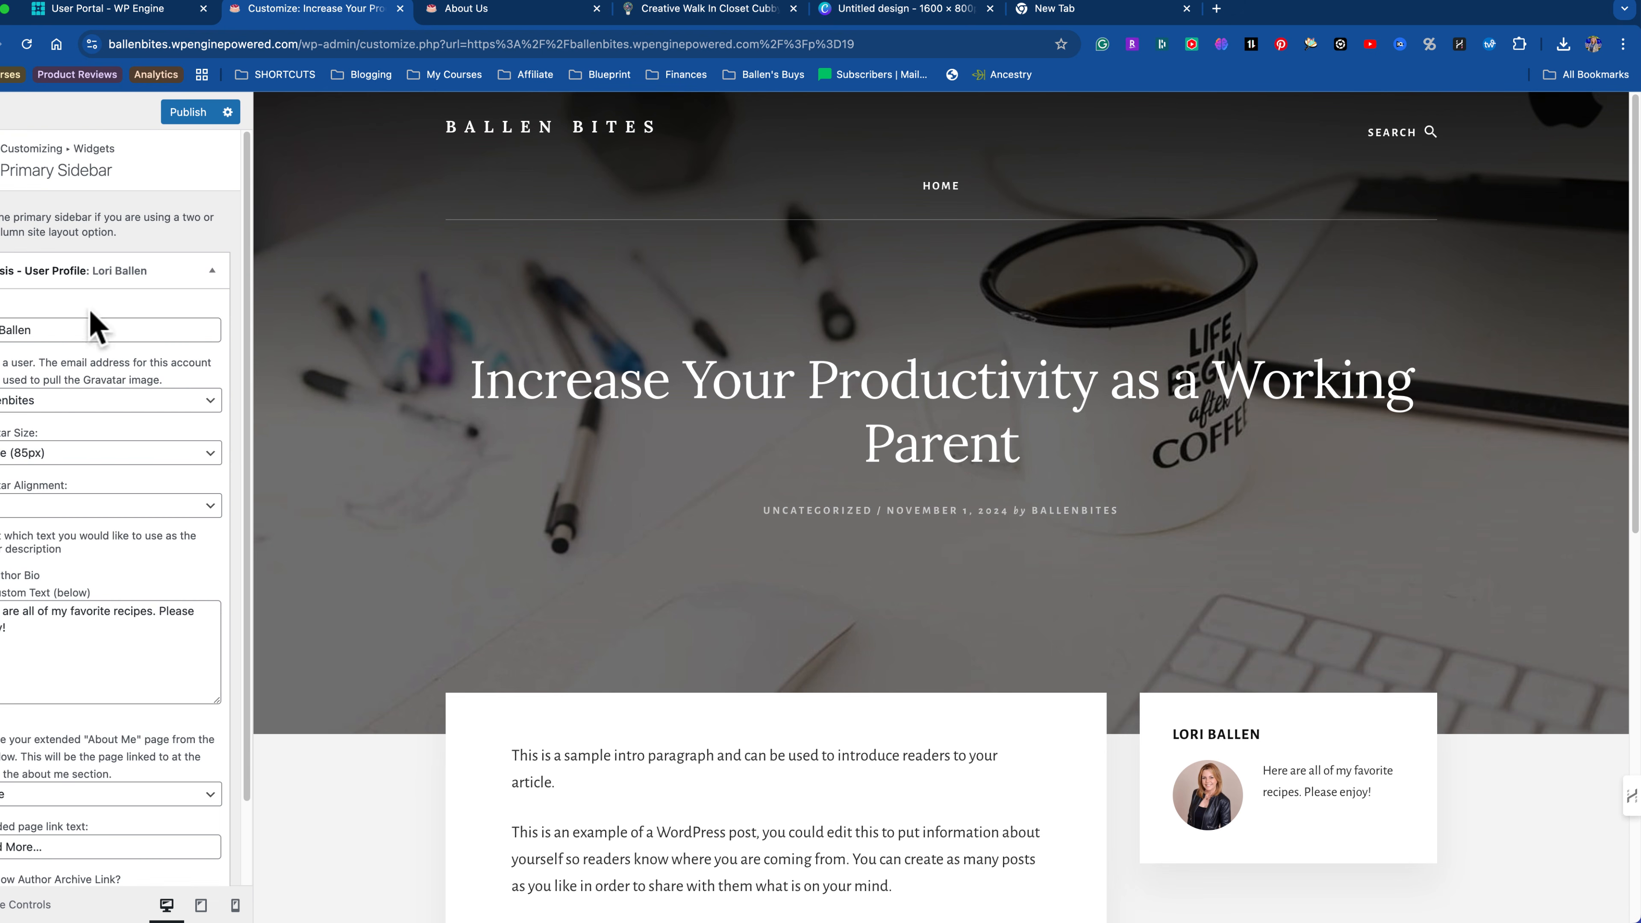
scroll(149, 672, down, 3)
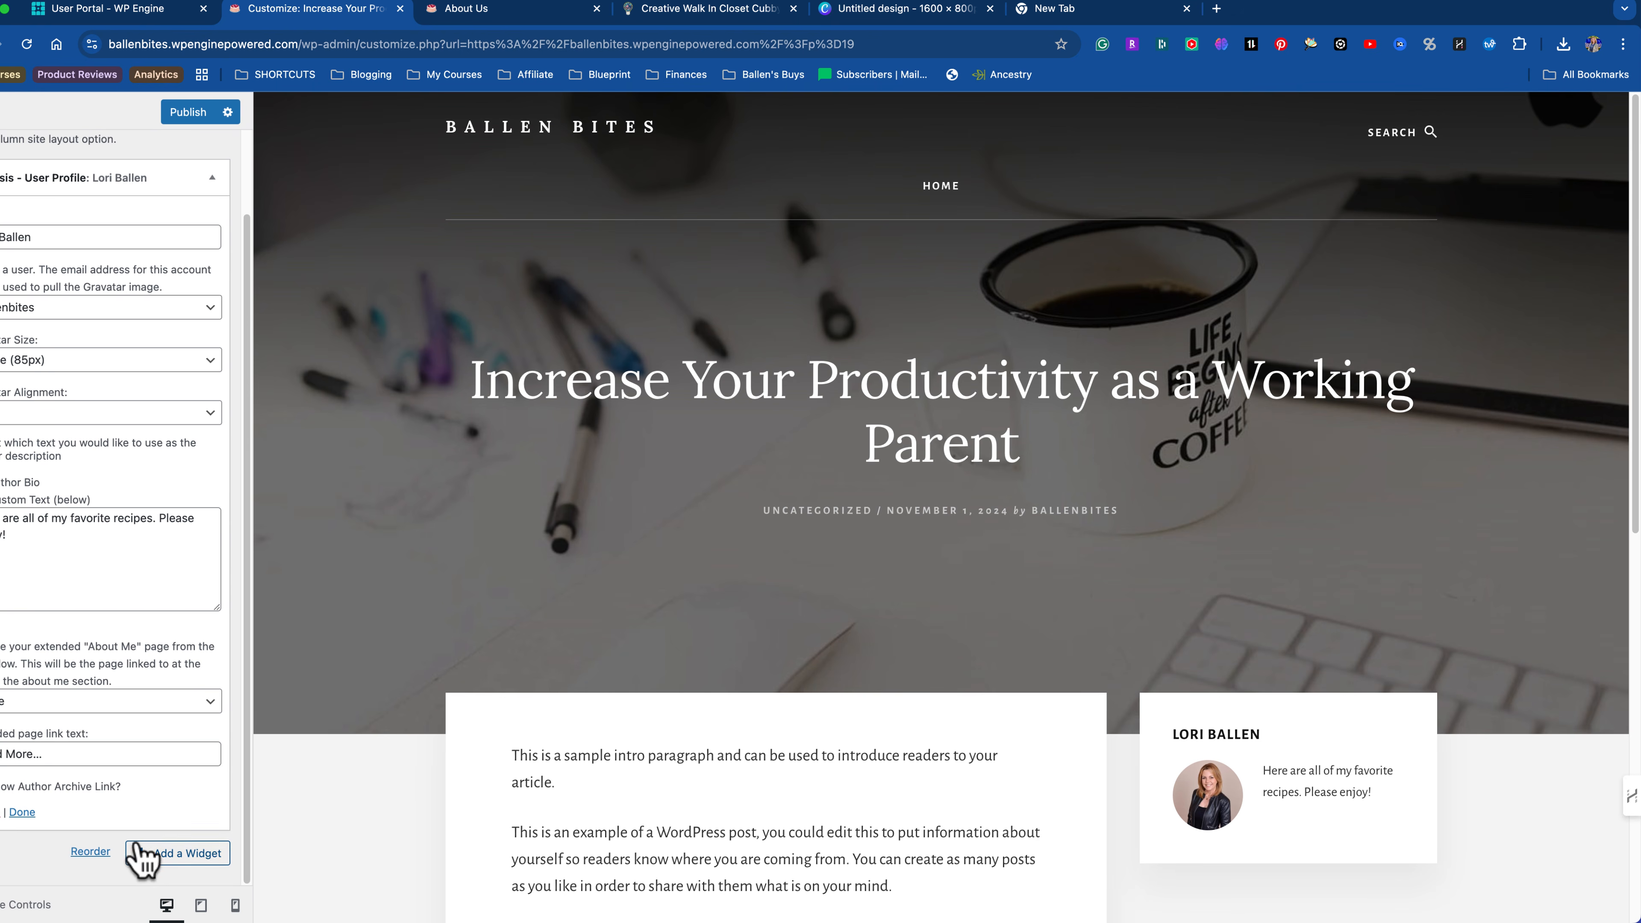
click(194, 857)
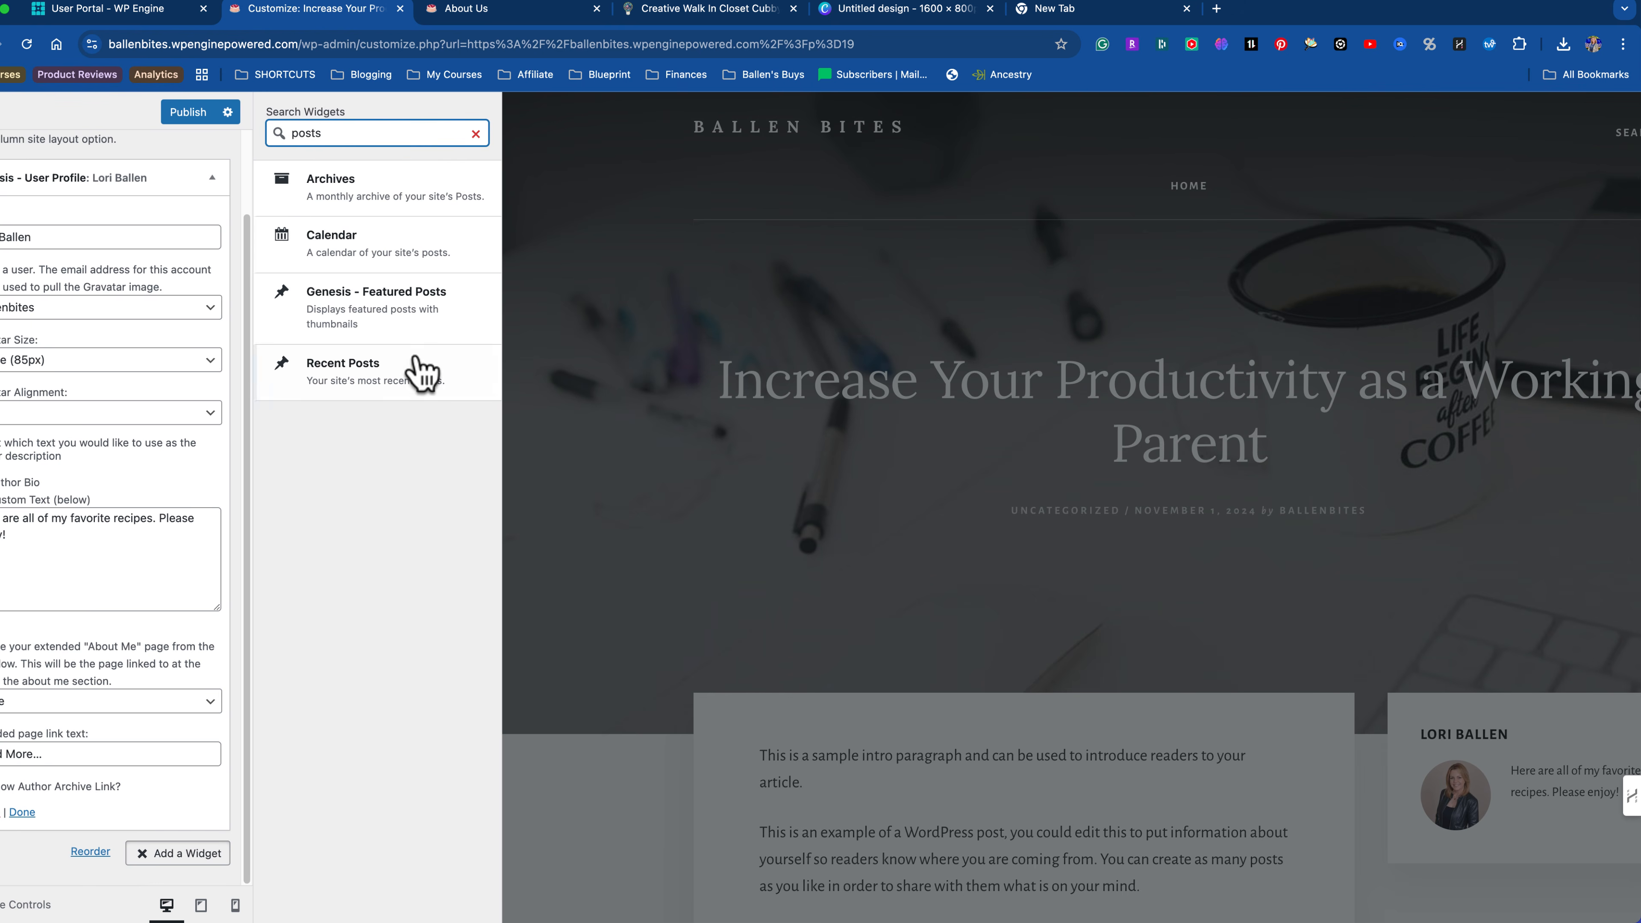
click(388, 394)
scroll(1393, 733, down, 7)
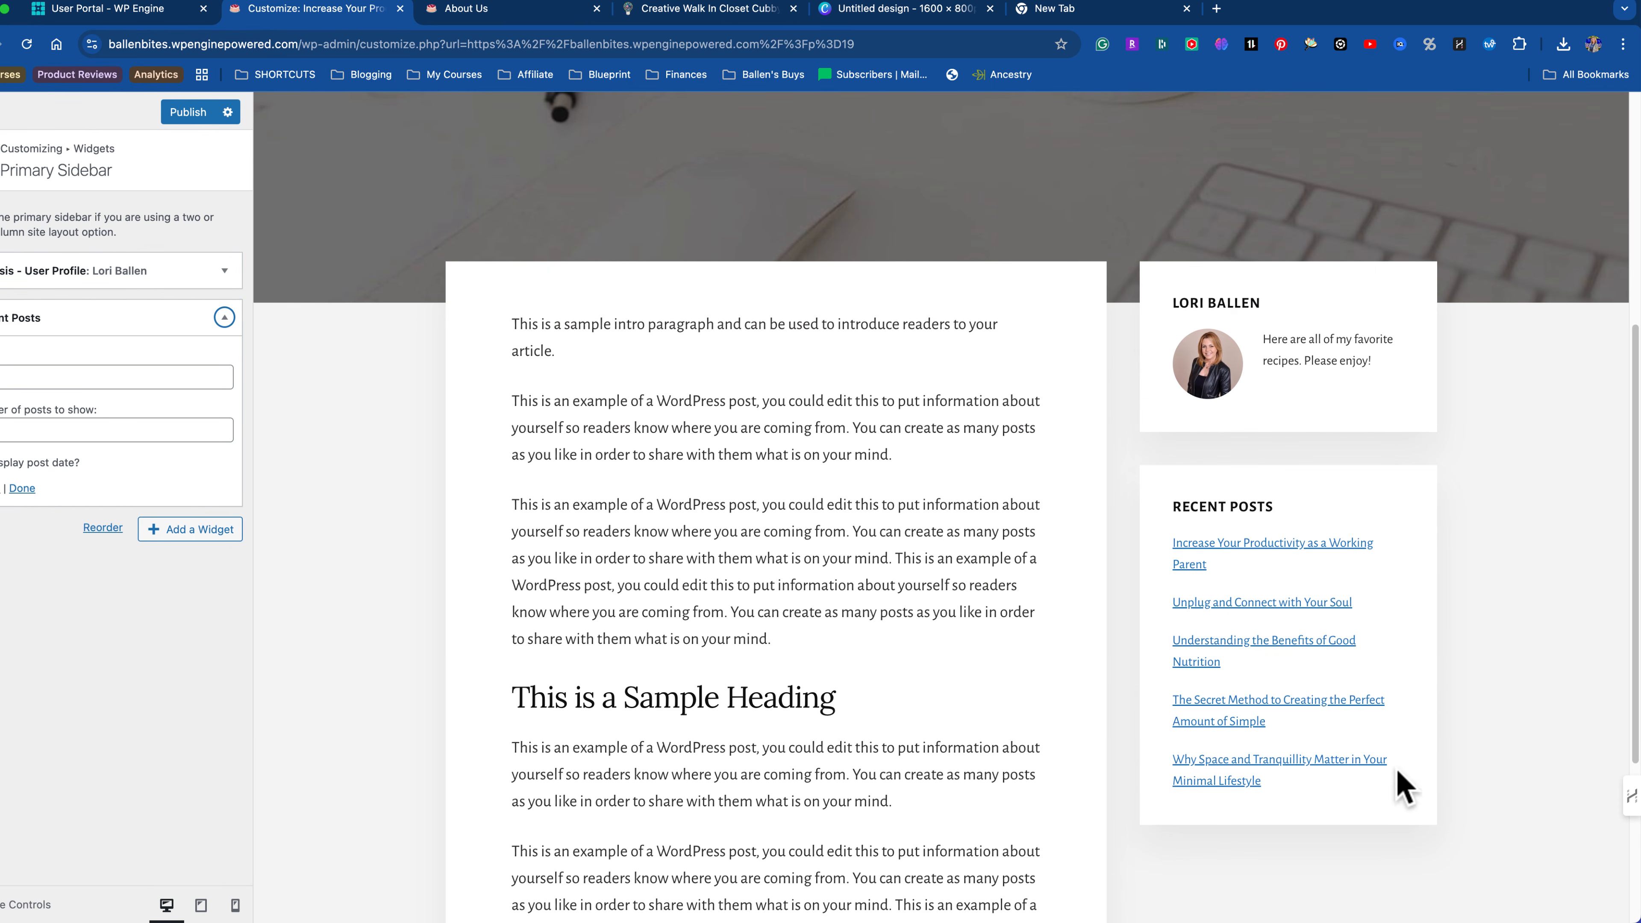
scroll(1461, 621, down, 2)
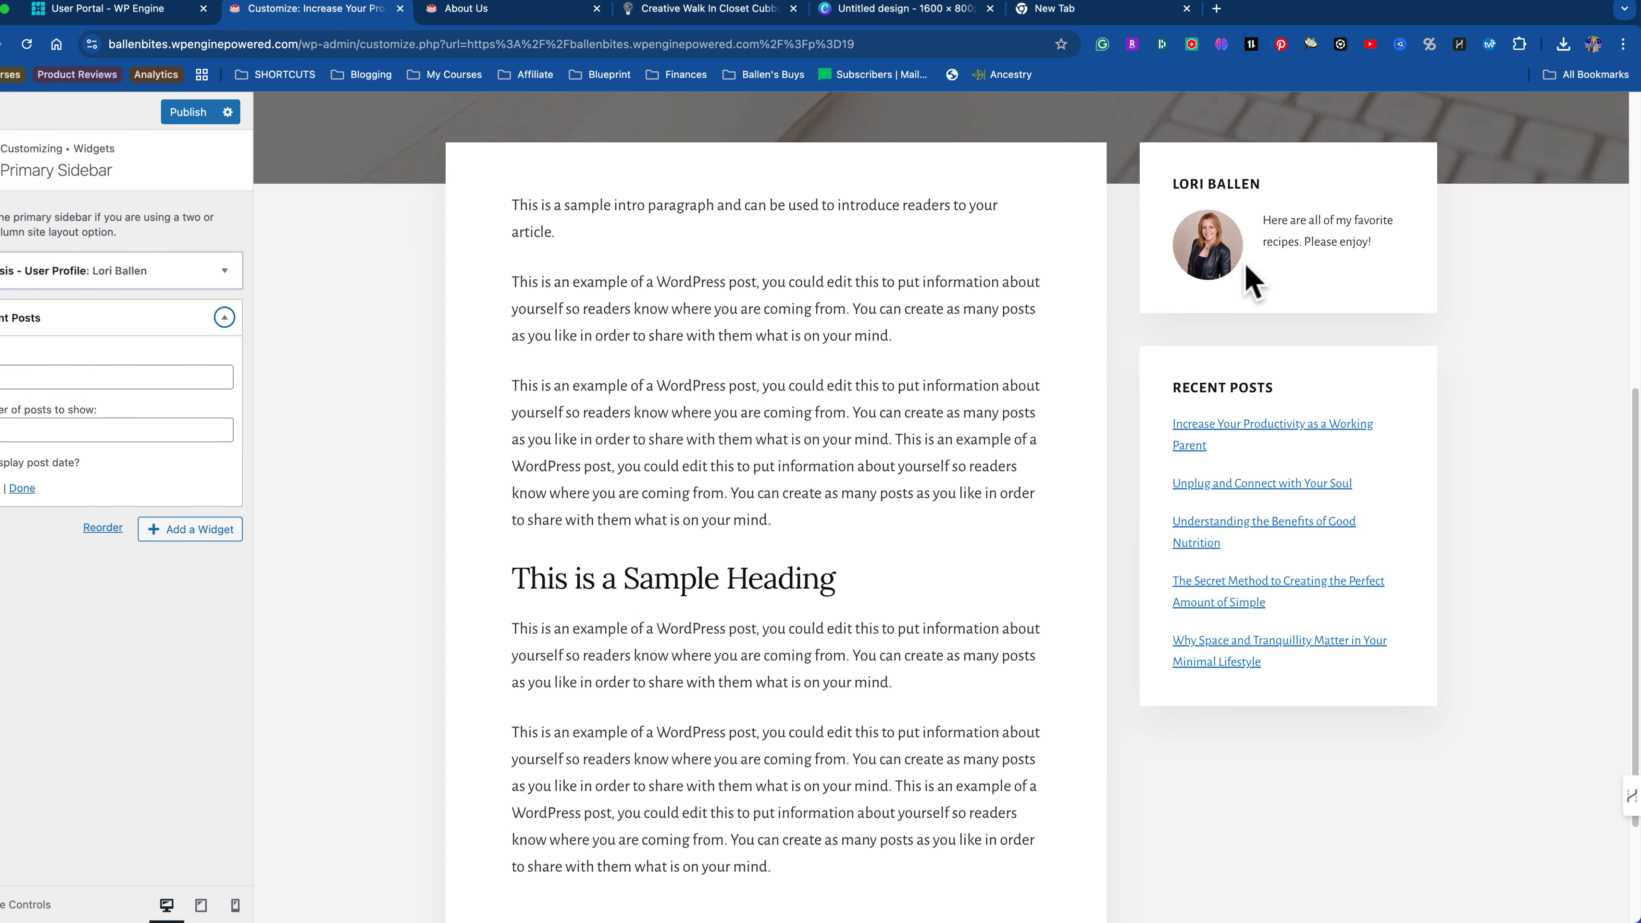
Step: Open the recent post "Why Space and Tranquillity Matter in Your Minimal Lifestyle" in a new tab and look through its page
right_click(1181, 642)
click(1221, 606)
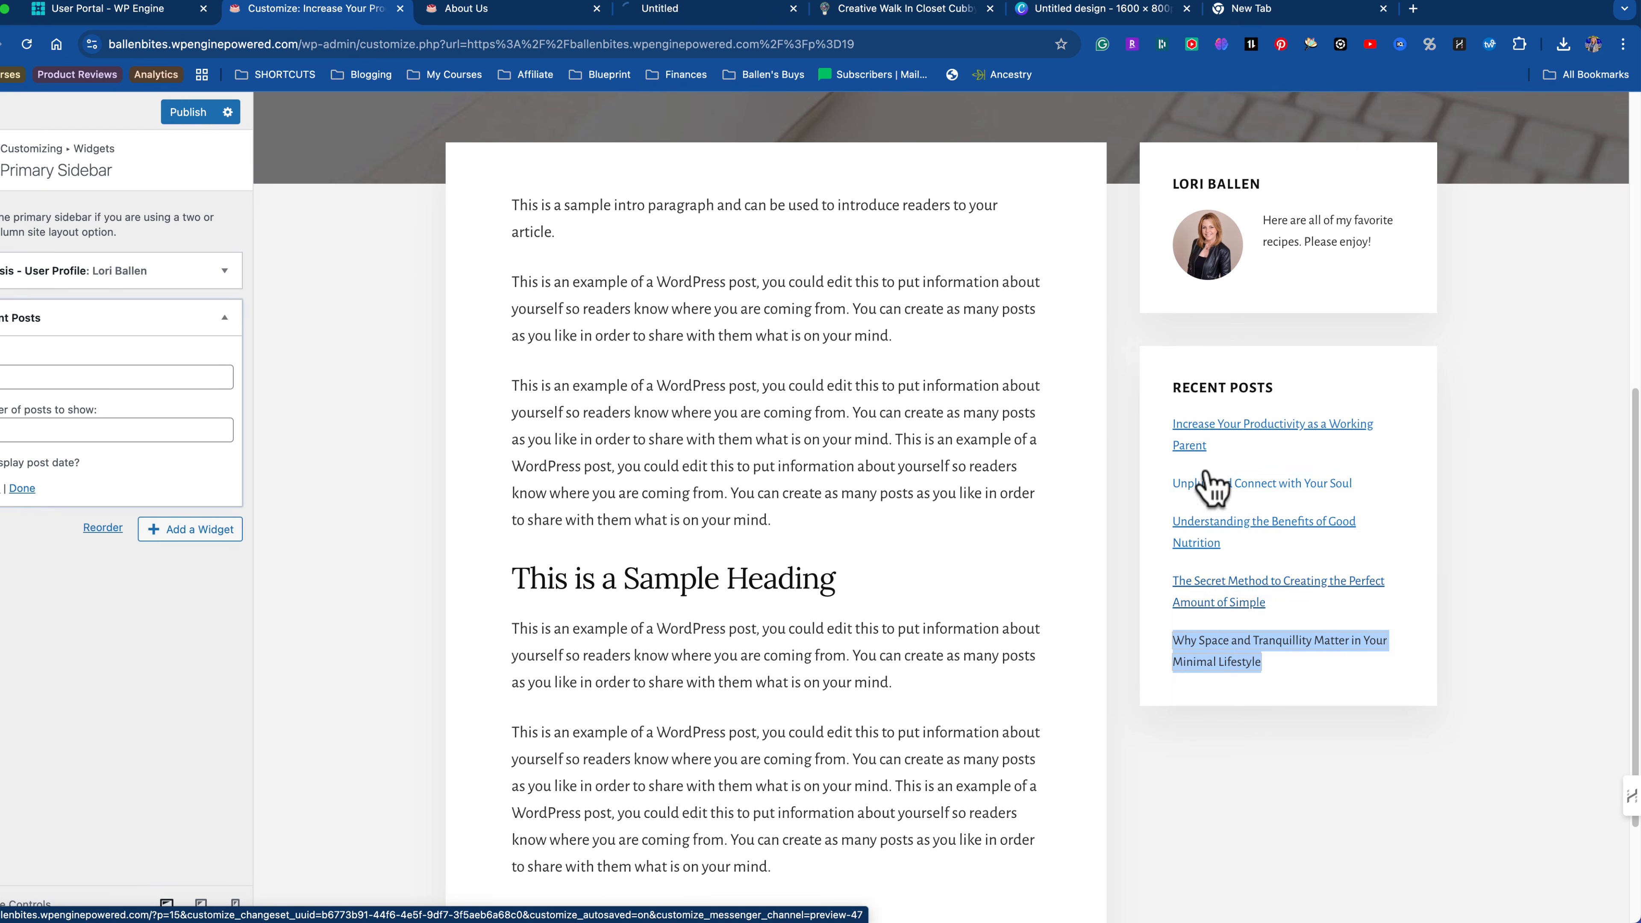
click(683, 8)
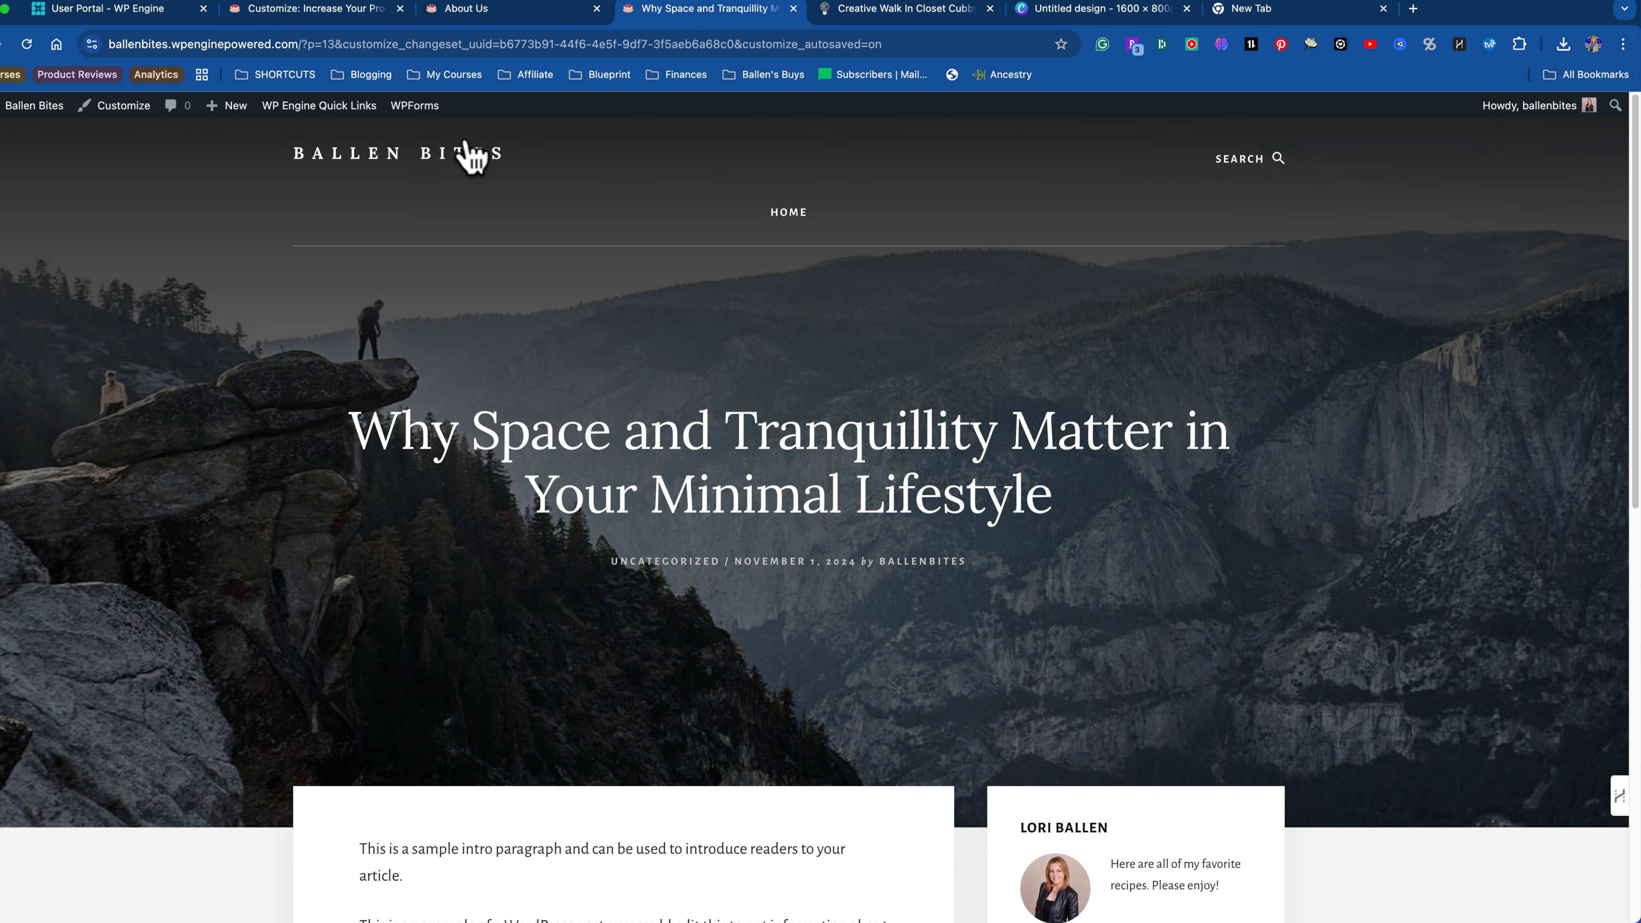
scroll(318, 300, down, 15)
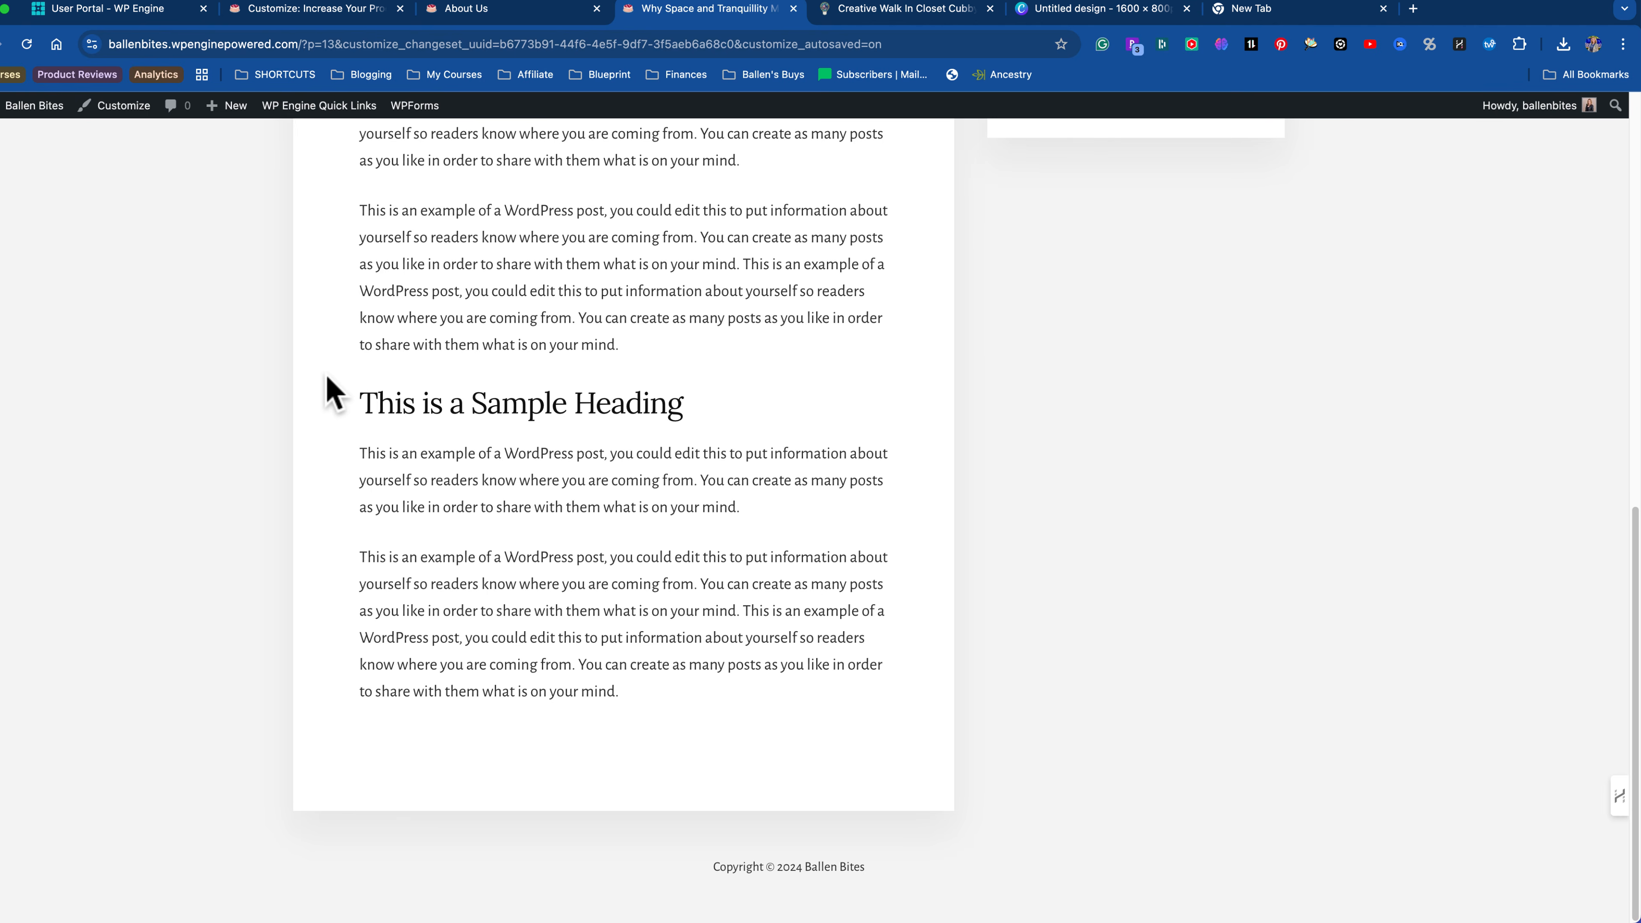
key(Home)
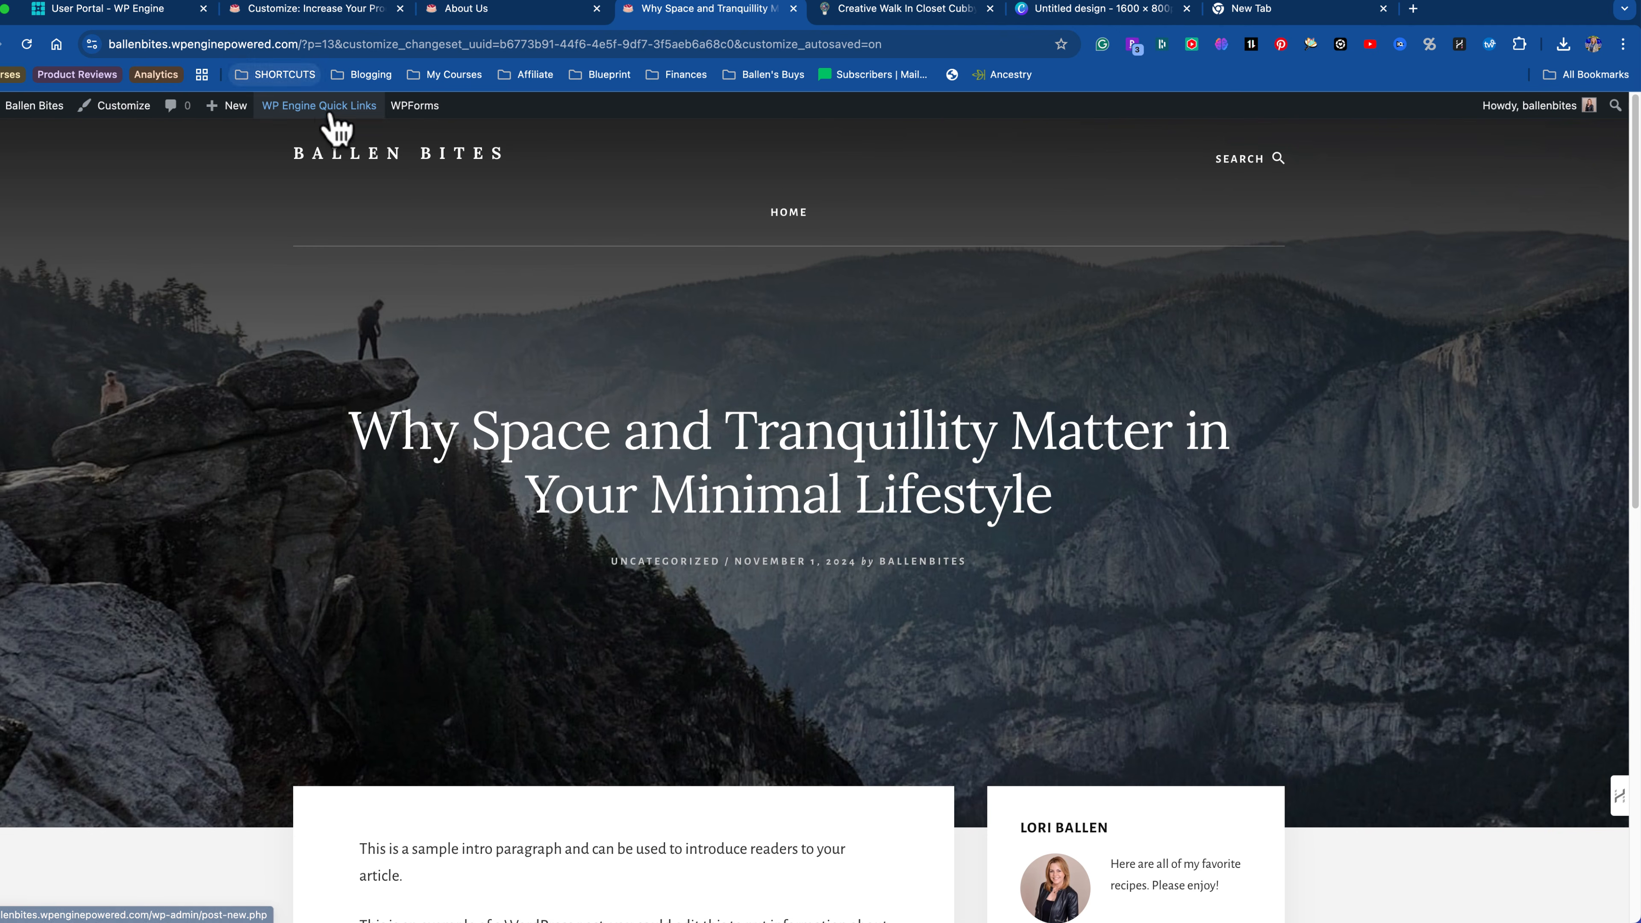
Step: Go to the site's Posts list in the dashboard and move all posts to the Trash, dismissing the payment forms notice
mouse_move(354, 127)
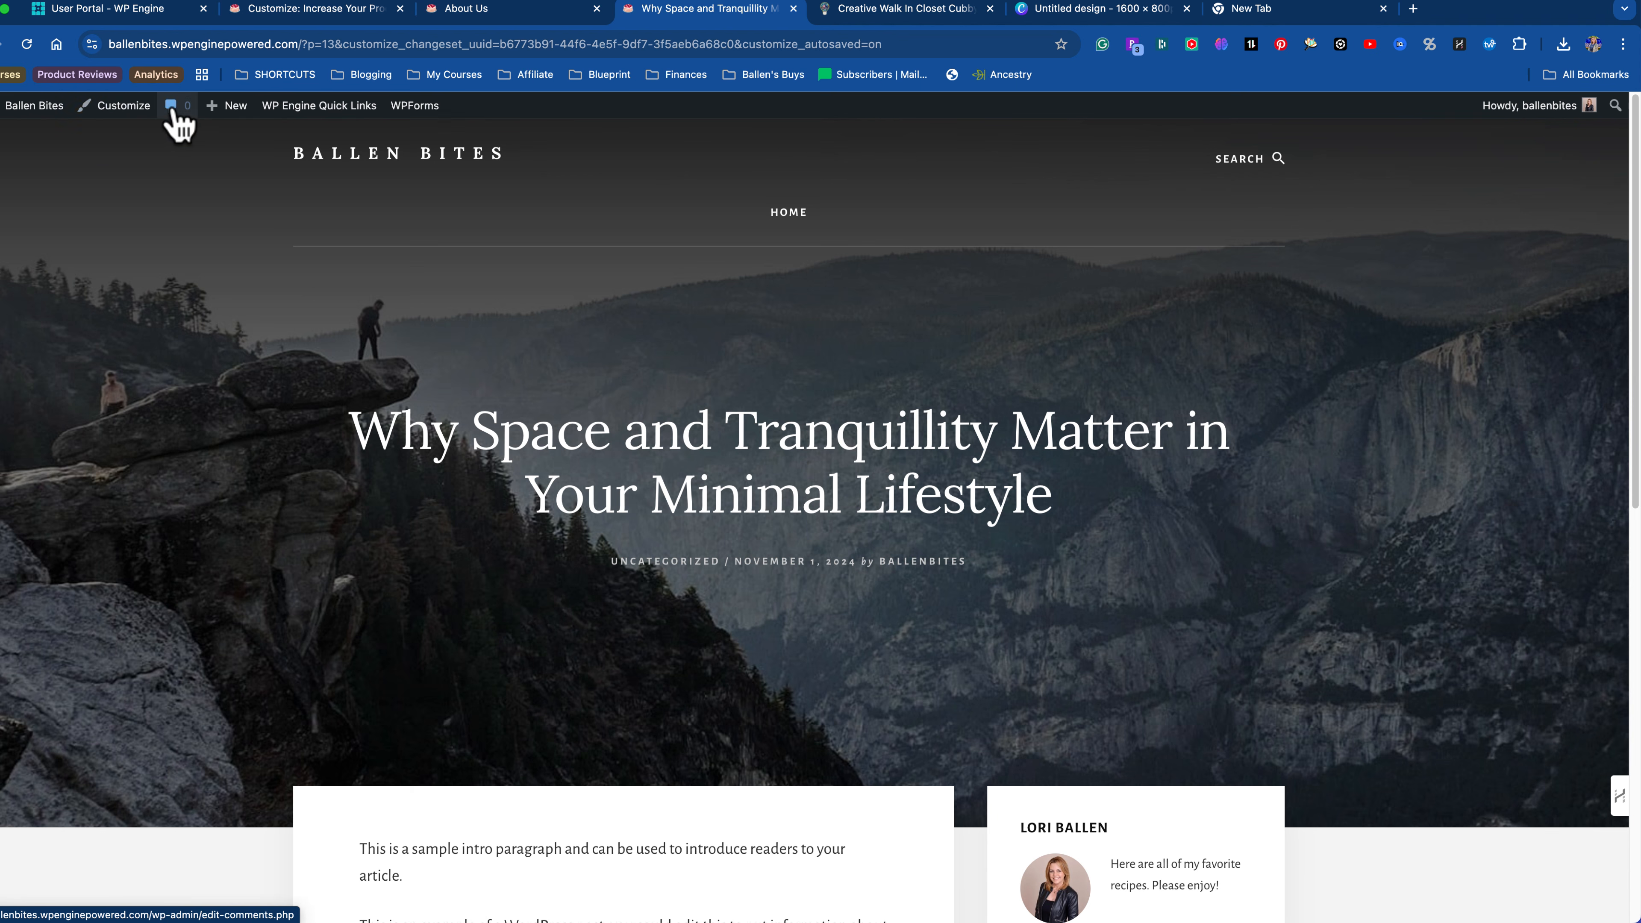
mouse_move(226, 108)
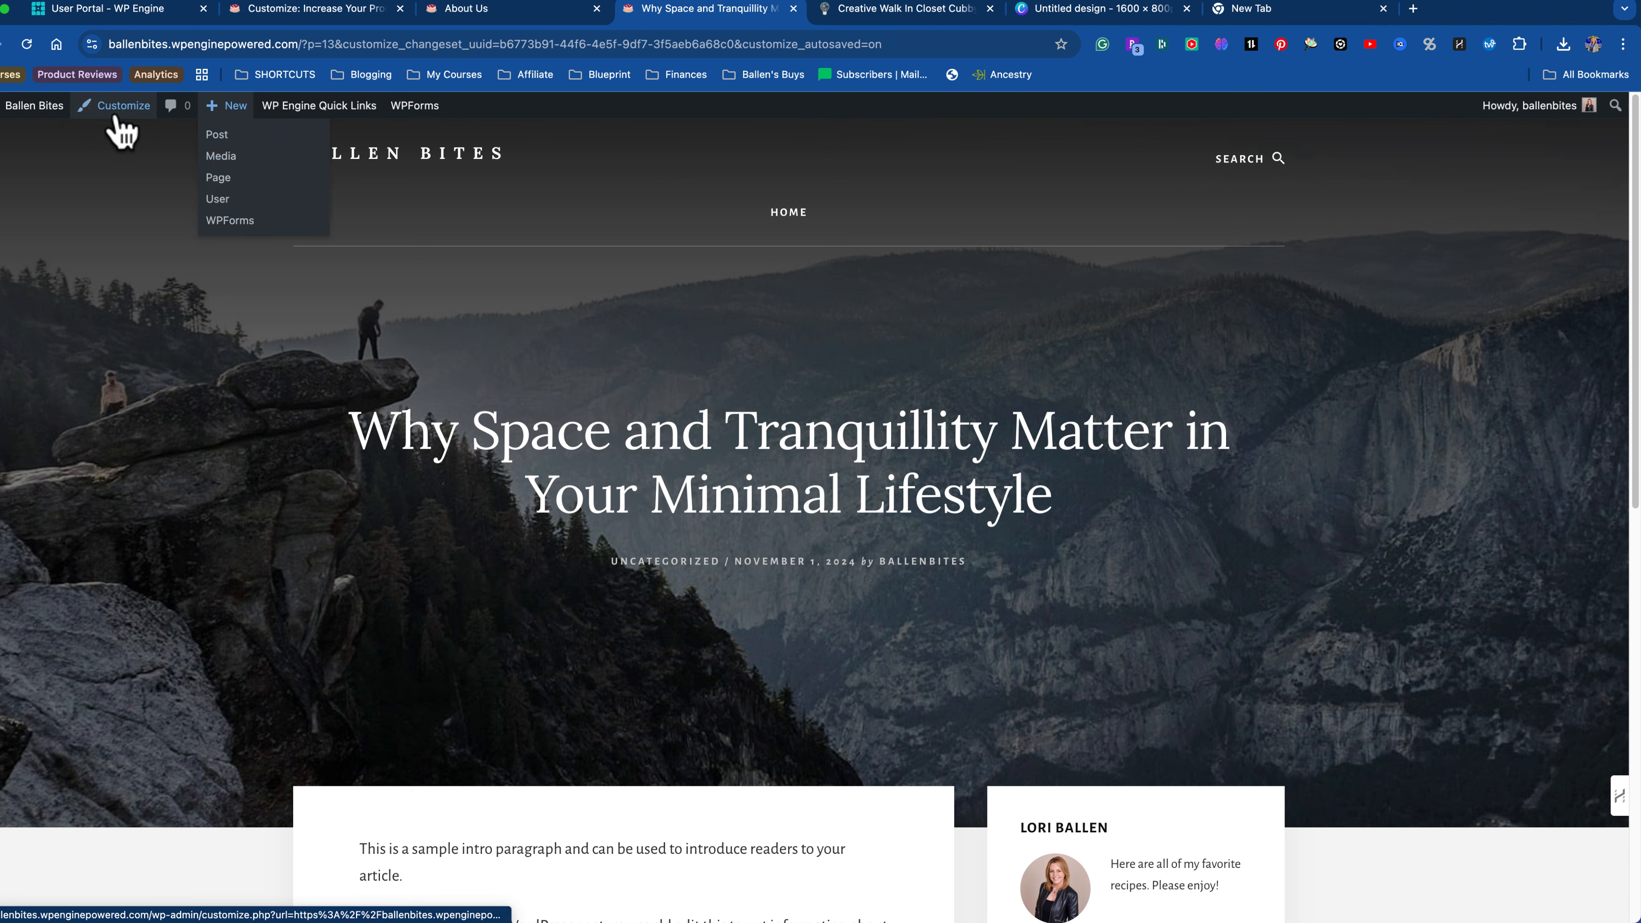
mouse_move(39, 110)
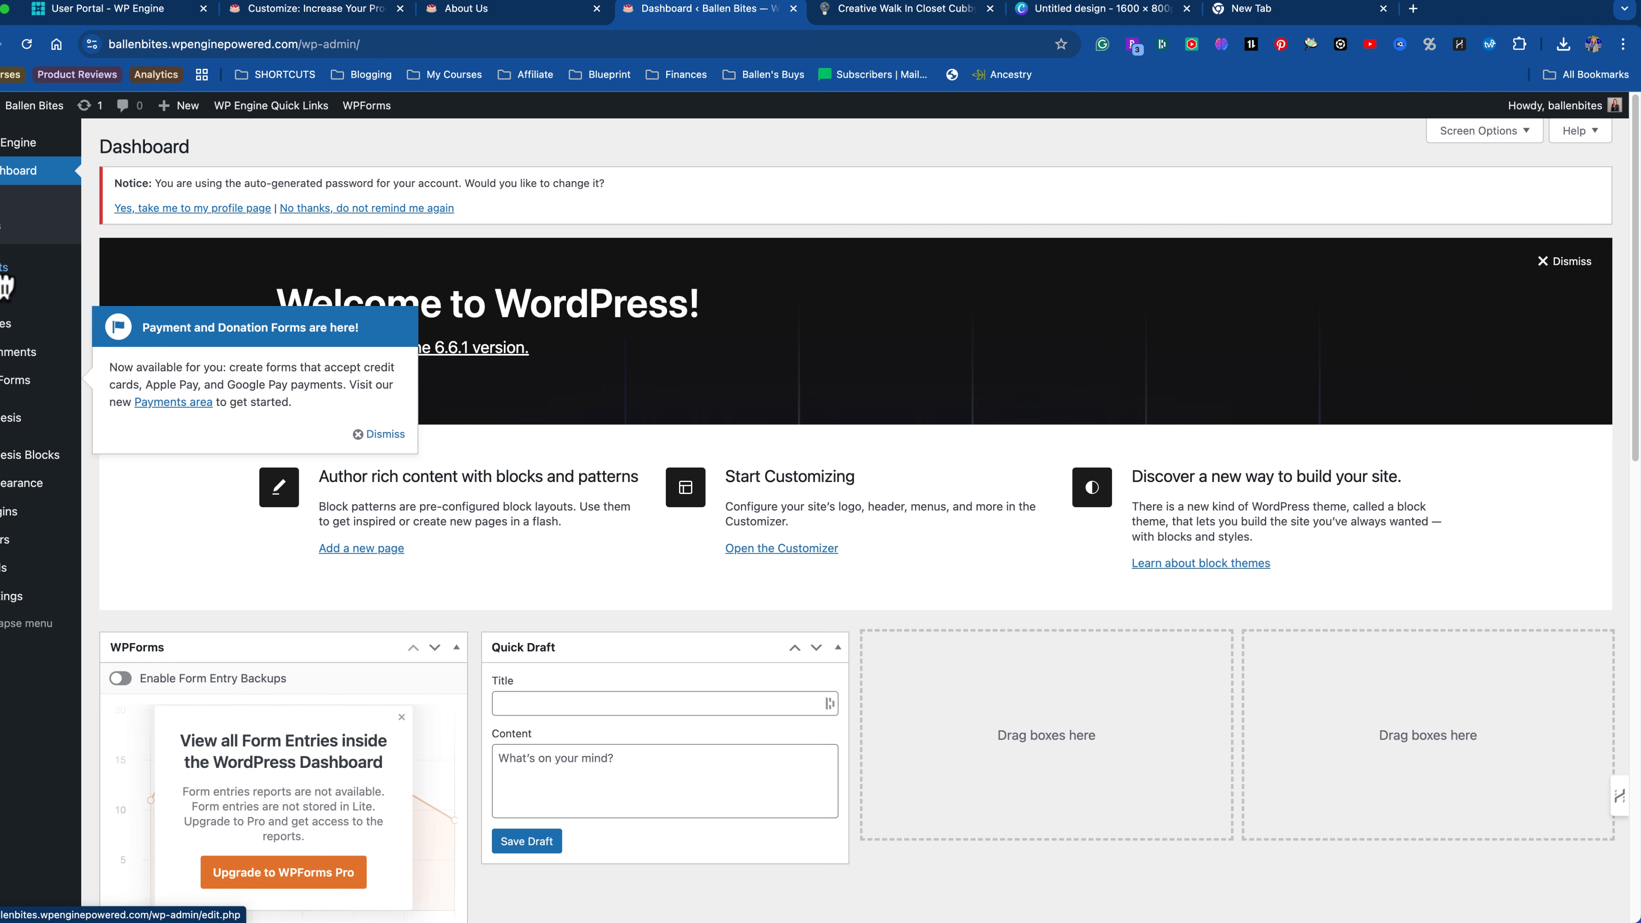
mouse_move(7, 276)
click(132, 270)
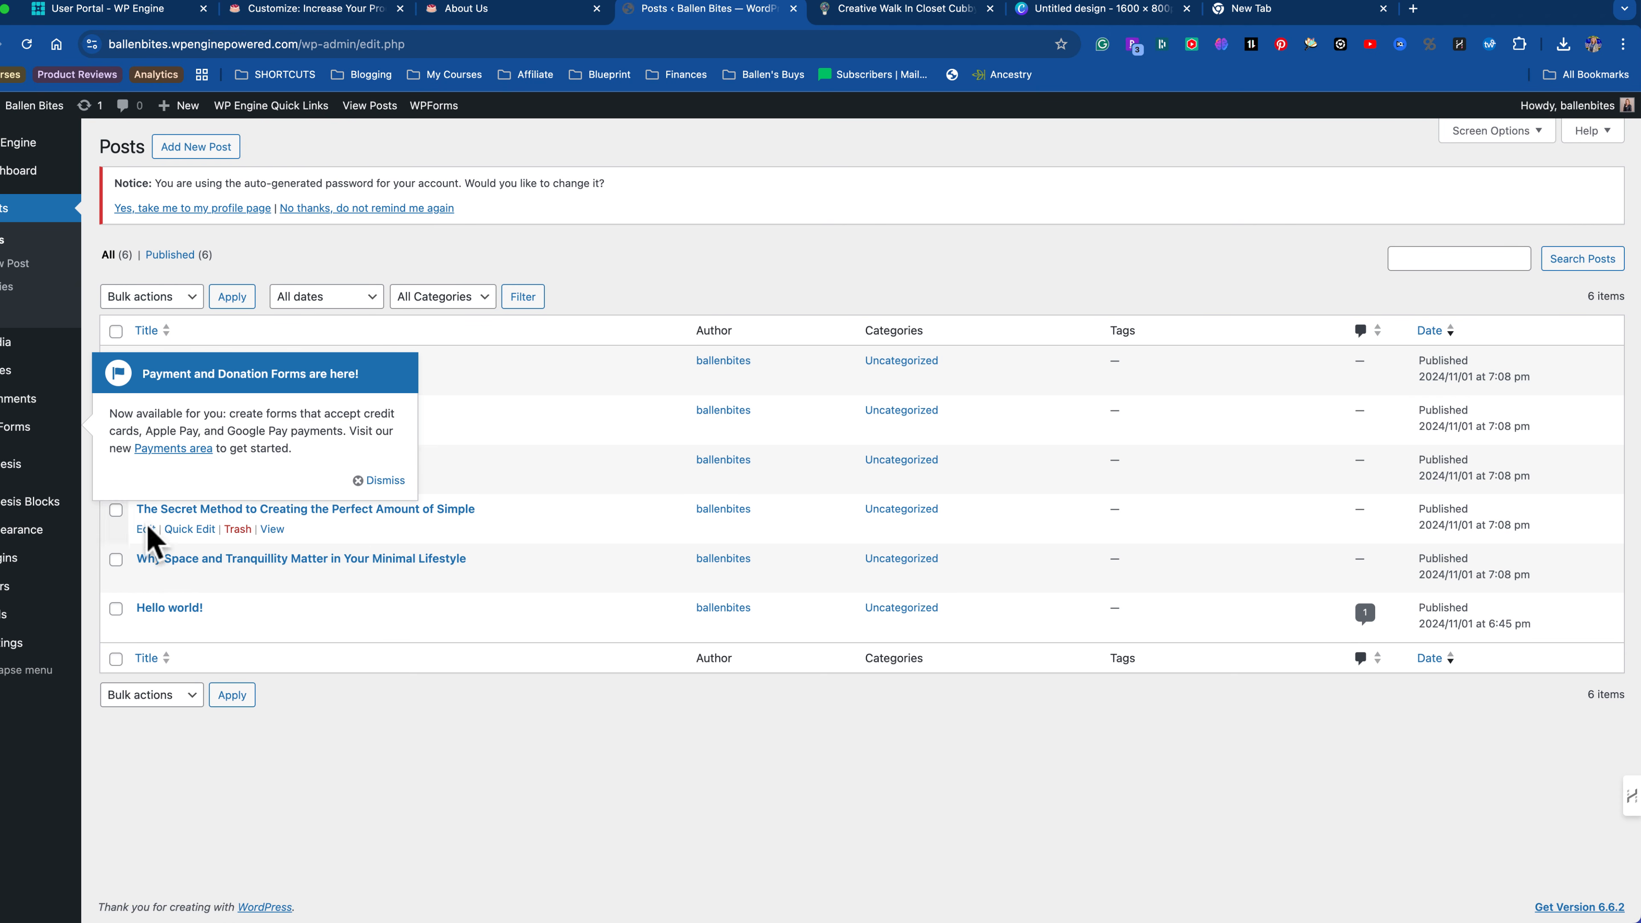
click(382, 480)
click(115, 331)
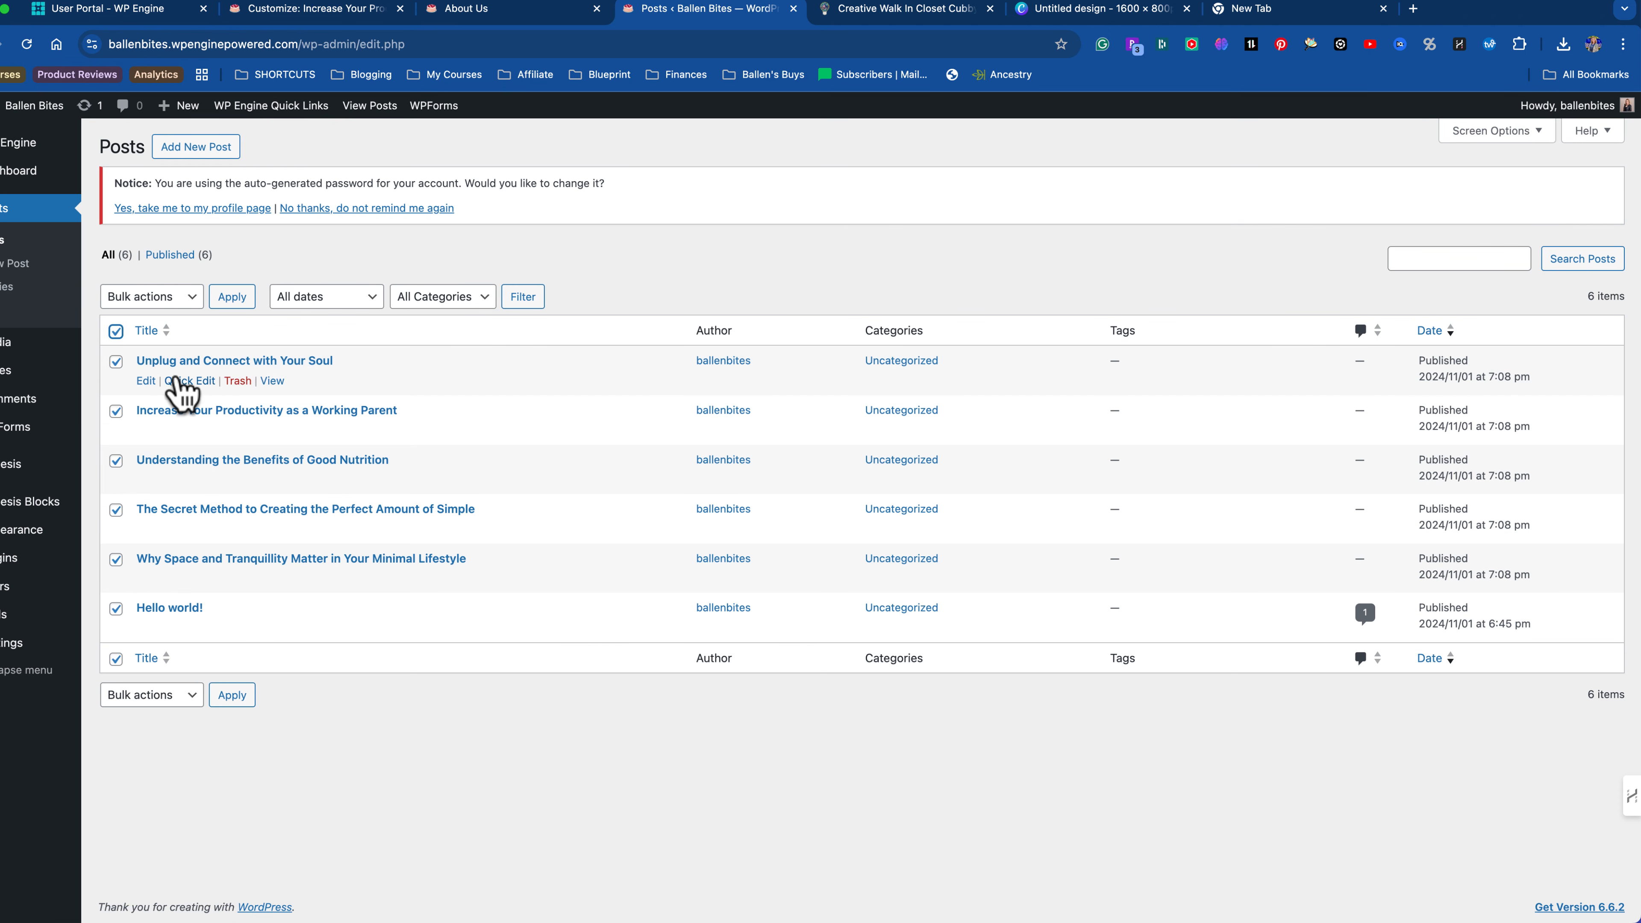
click(161, 298)
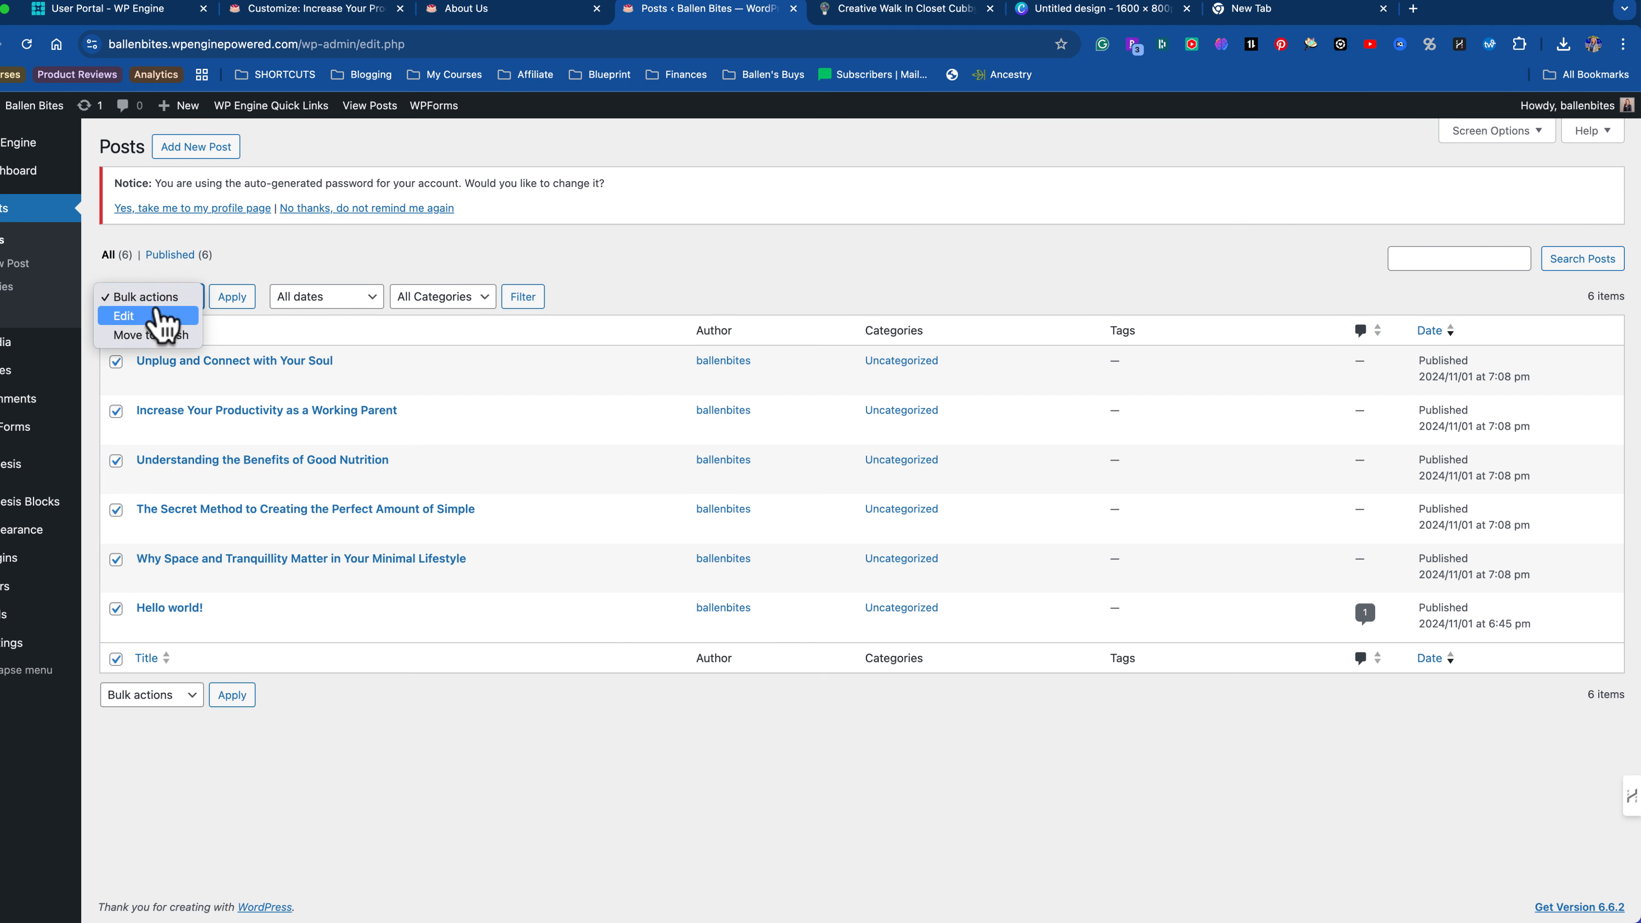
click(155, 342)
click(245, 301)
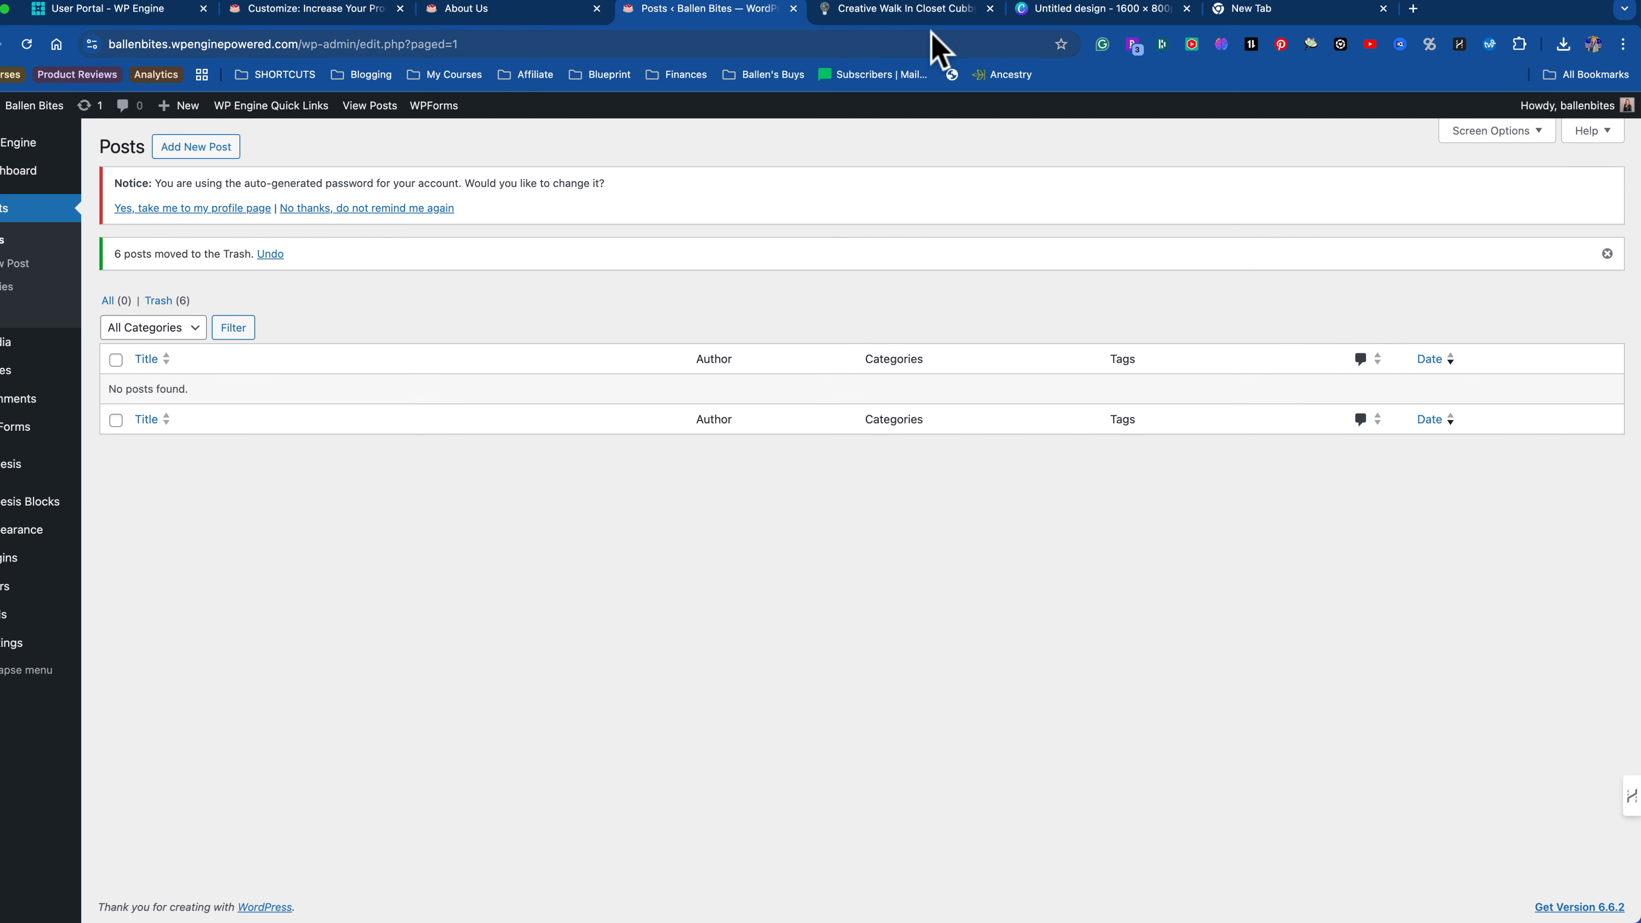
Step: Publish the Customizer changes and check the "Increase Your Productivity as a Working Parent" link in the previewed Recent Posts list
click(317, 9)
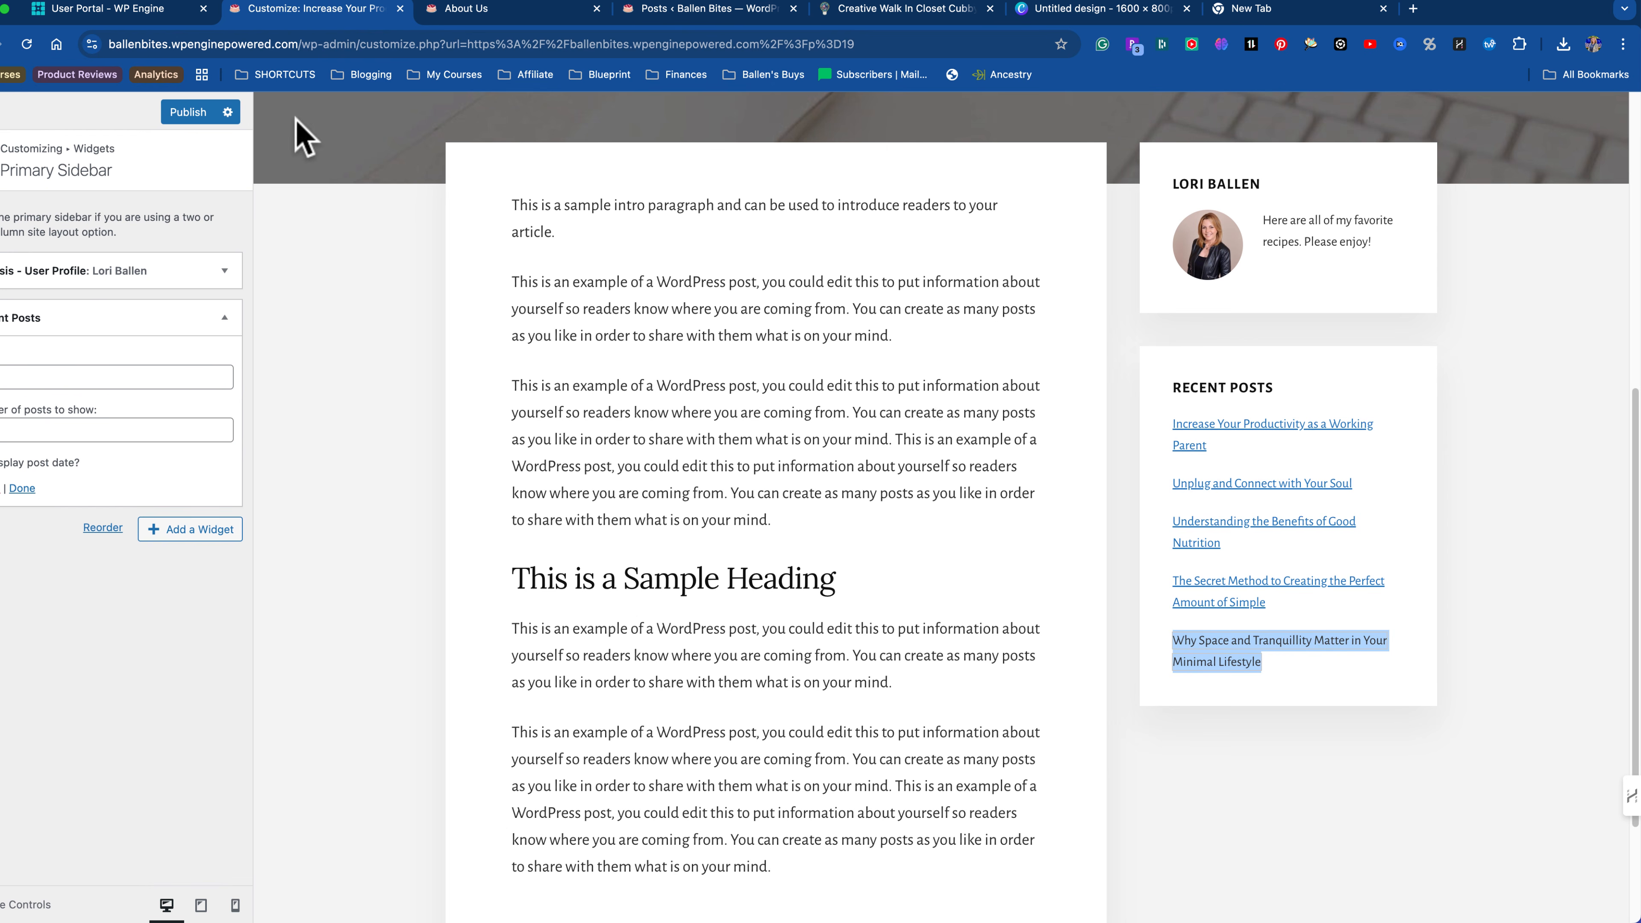
click(193, 113)
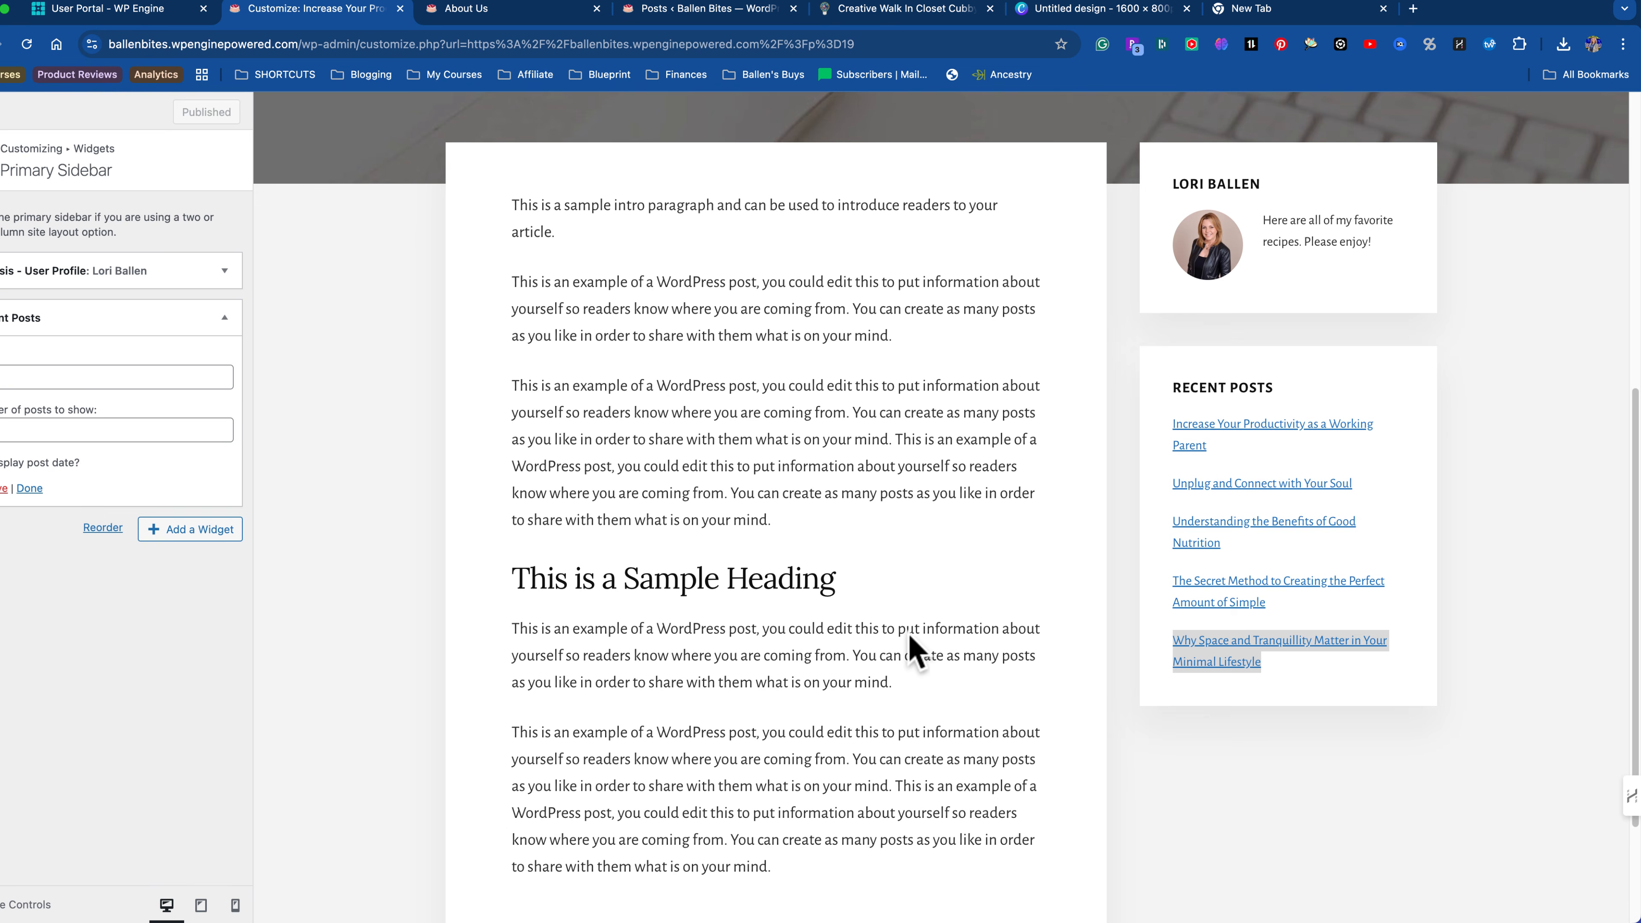
scroll(1355, 393, up, 5)
scroll(1278, 568, down, 5)
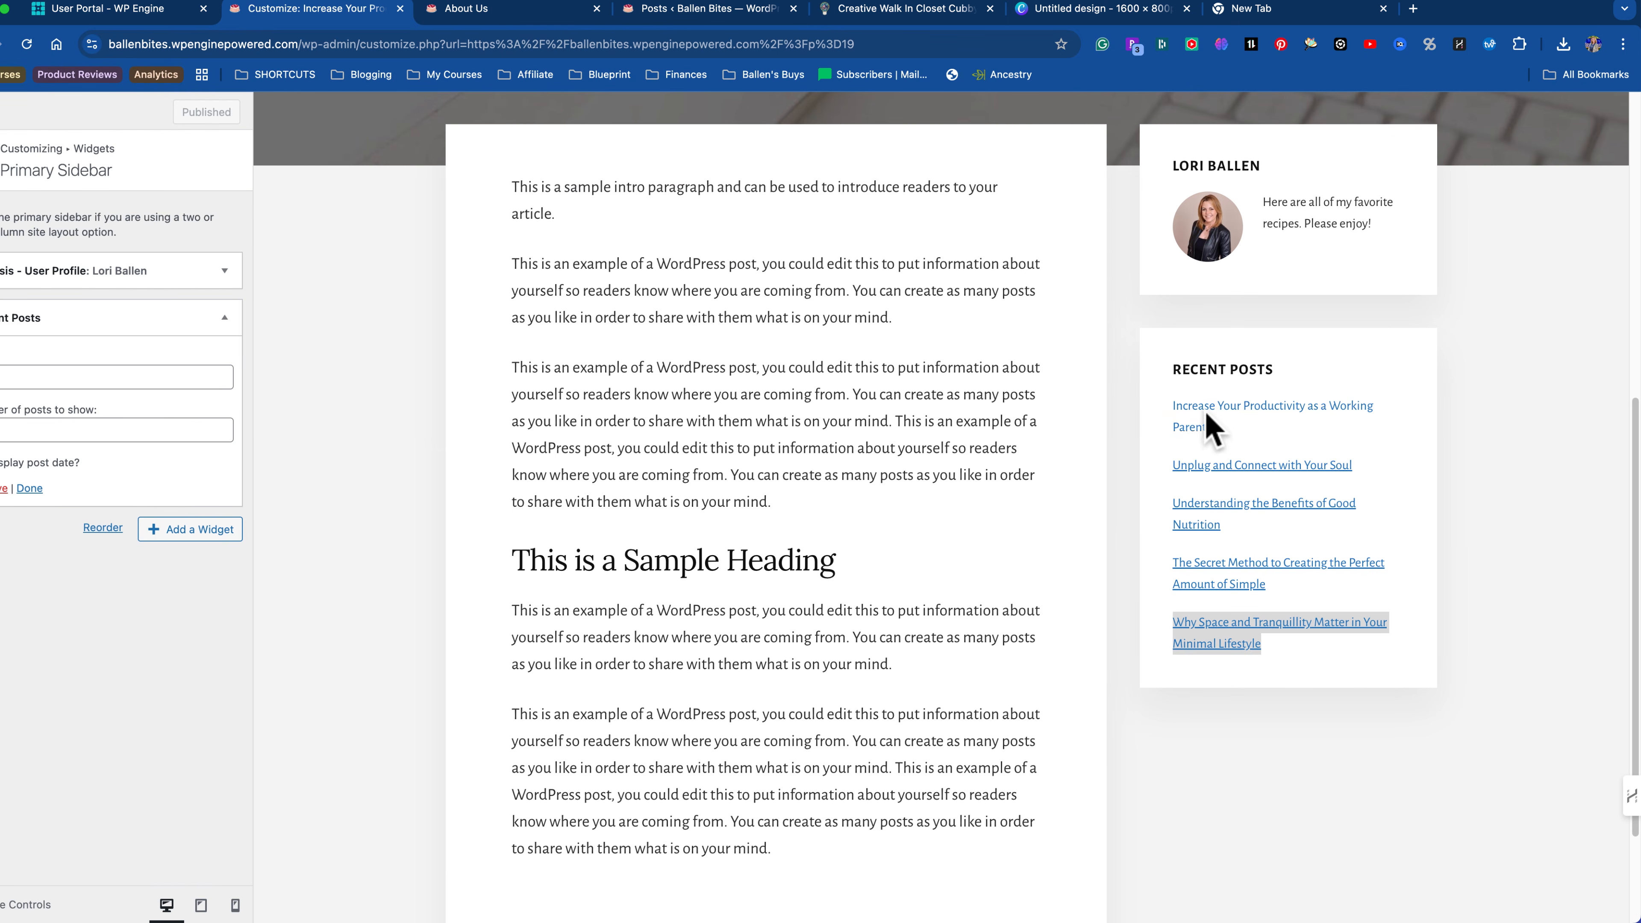
click(1196, 424)
scroll(1125, 524, down, 3)
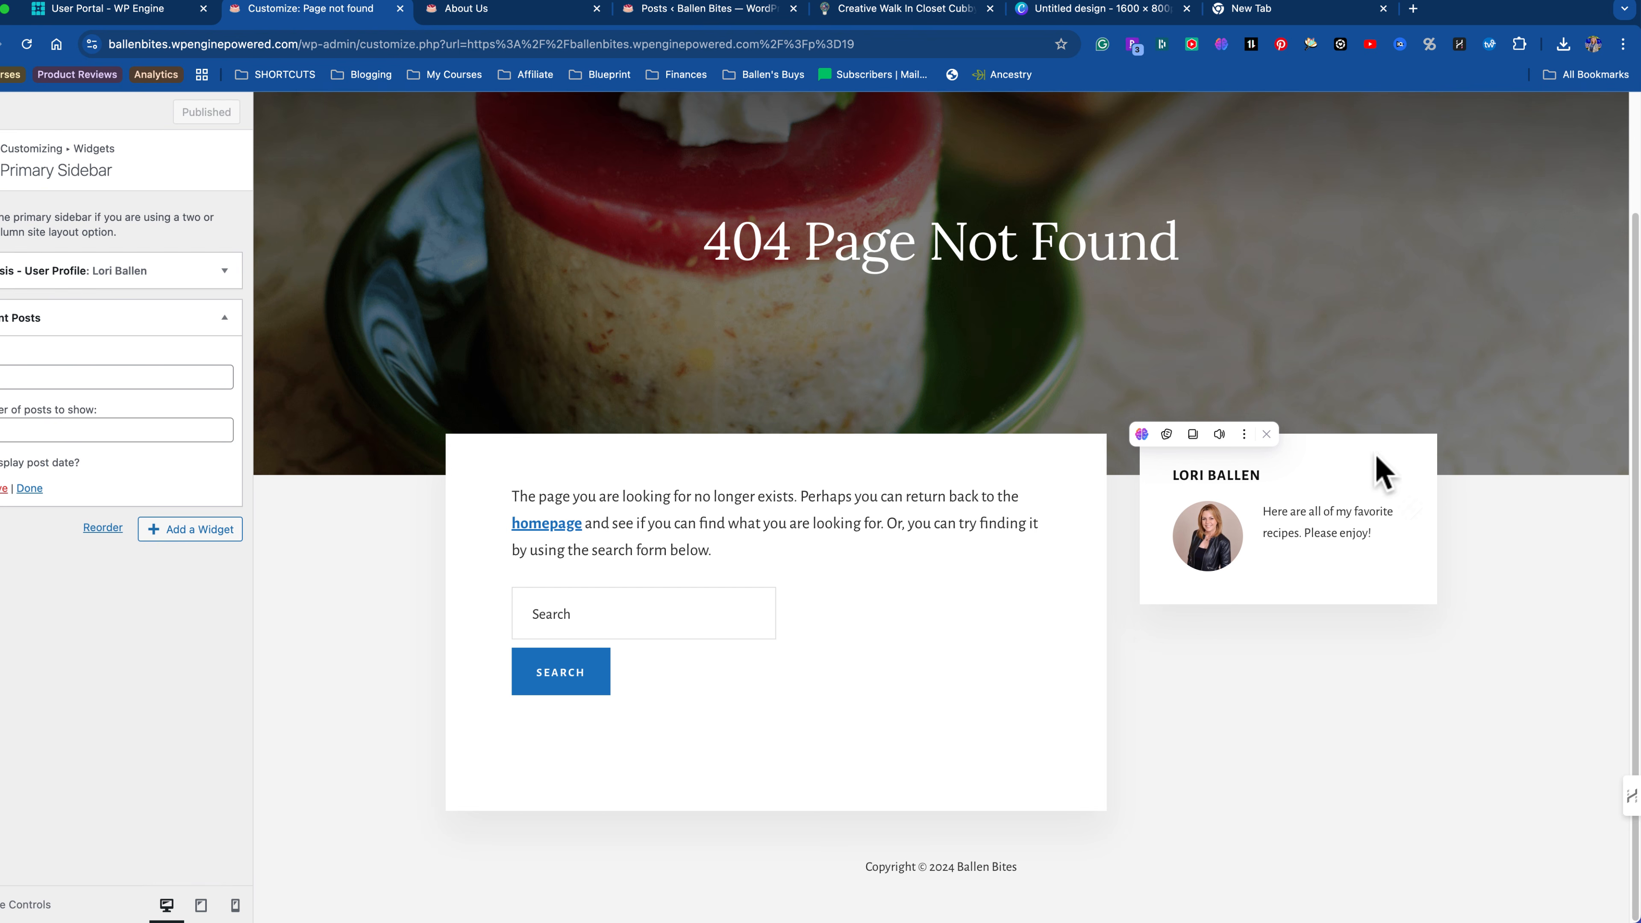
Step: Return the preview to the homepage and inspect its Content Featured, Front Page Featured and Footer CTA widget areas
click(546, 524)
scroll(1256, 678, down, 7)
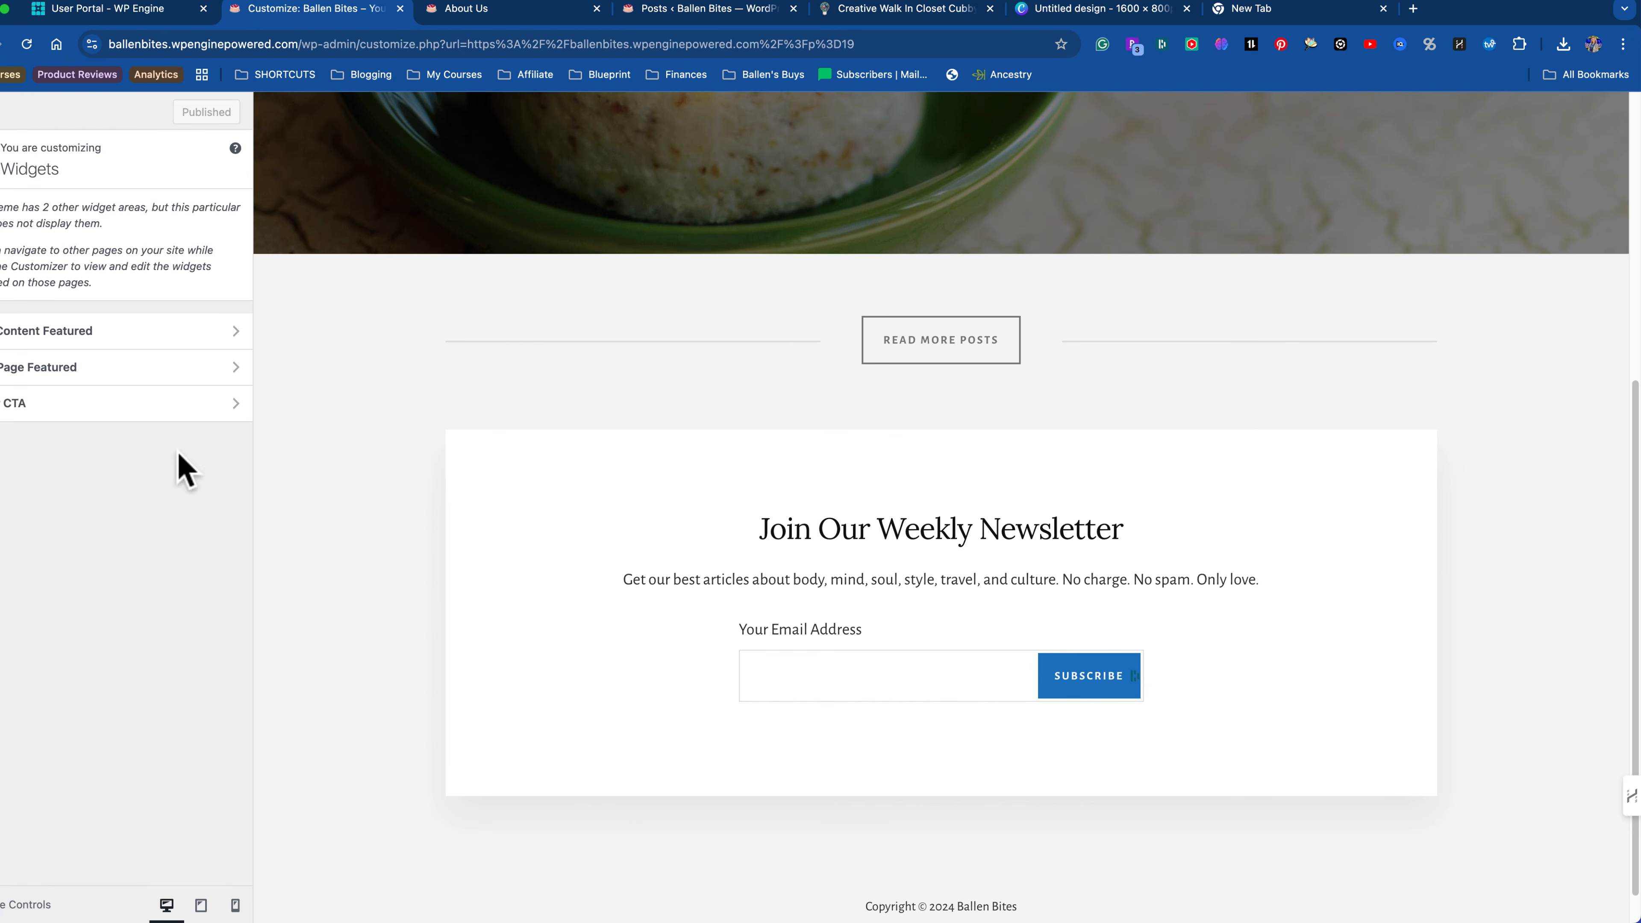
click(23, 338)
click(1, 161)
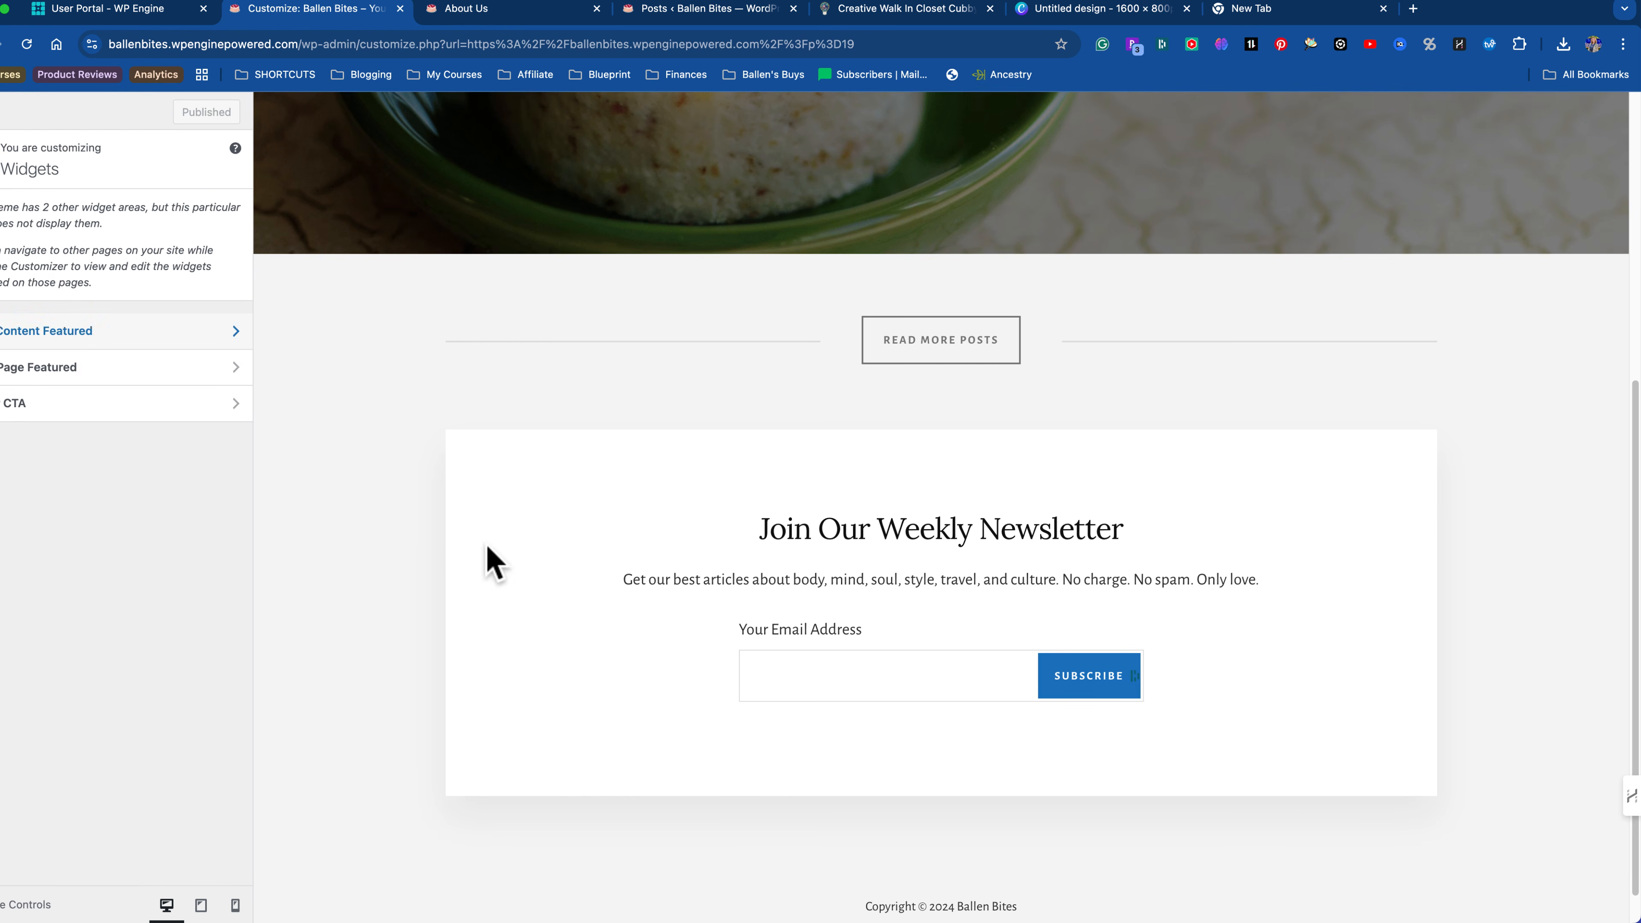
click(90, 367)
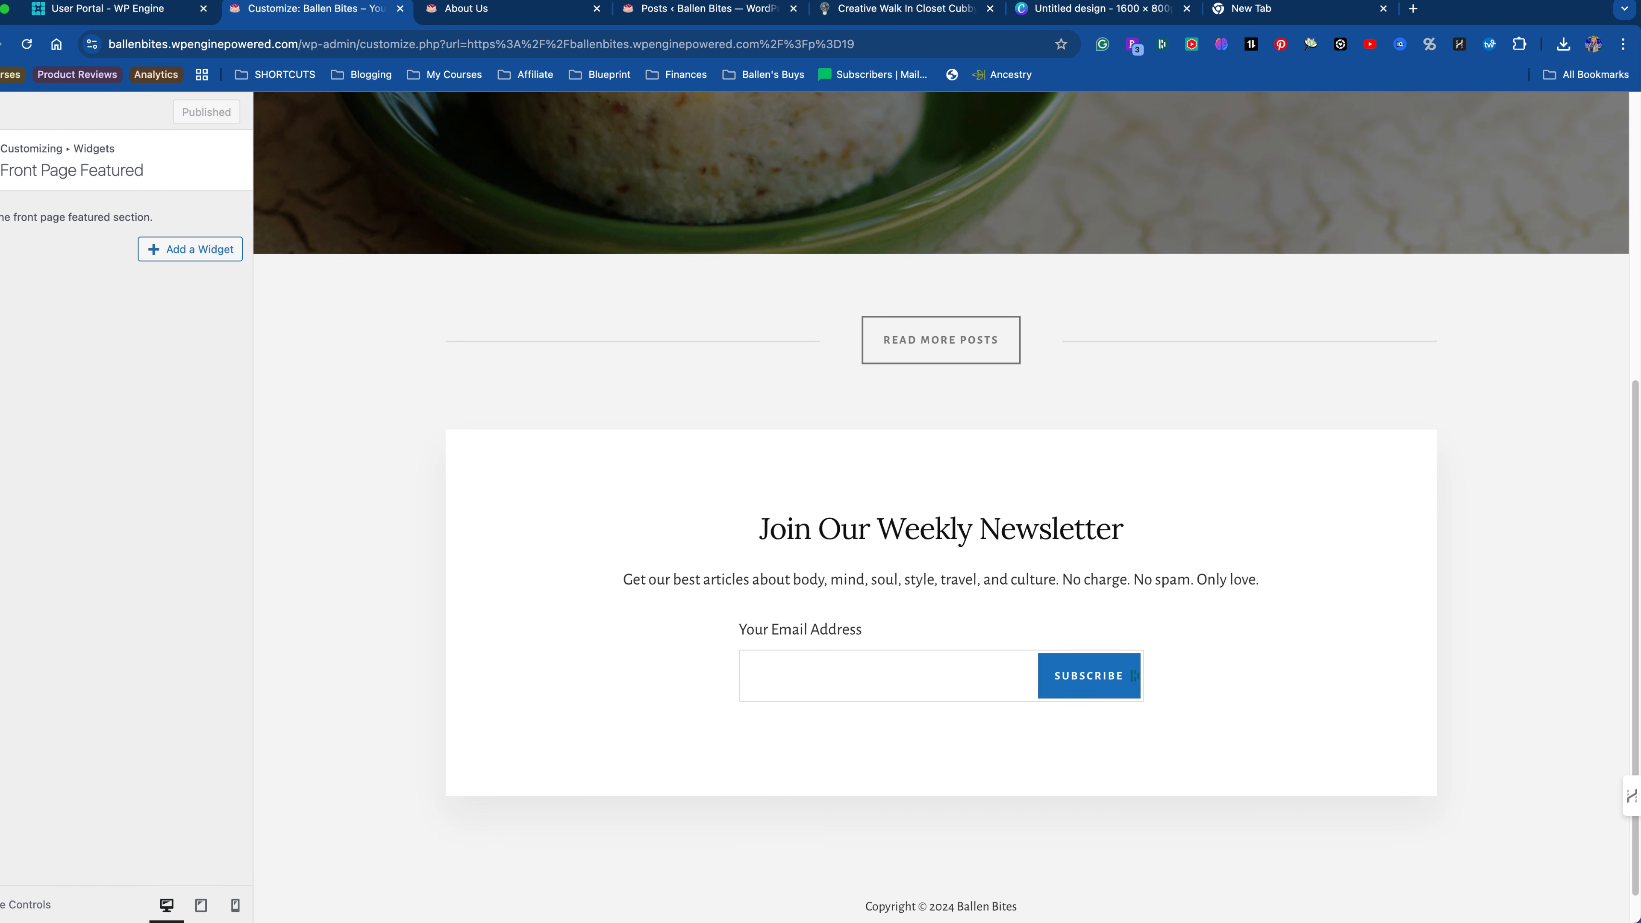
click(1, 162)
click(73, 406)
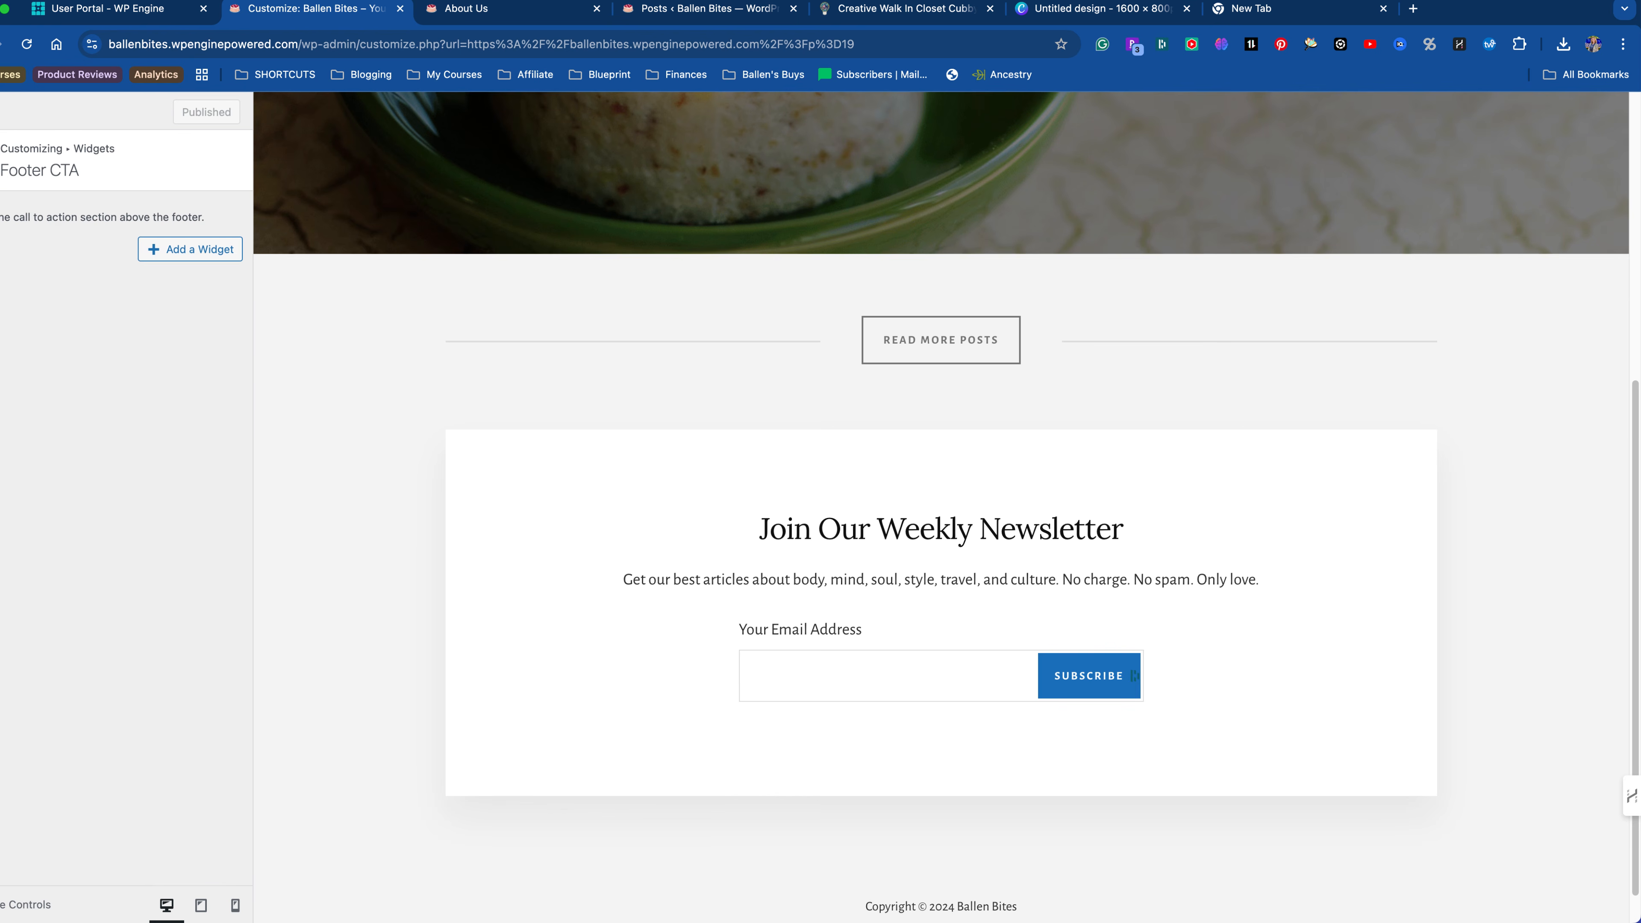
click(1, 161)
Step: Review the homepage preview from the hero section to the newsletter and footer, and check the Essence Pro Settings sections
scroll(775, 525, down, 2)
click(1058, 610)
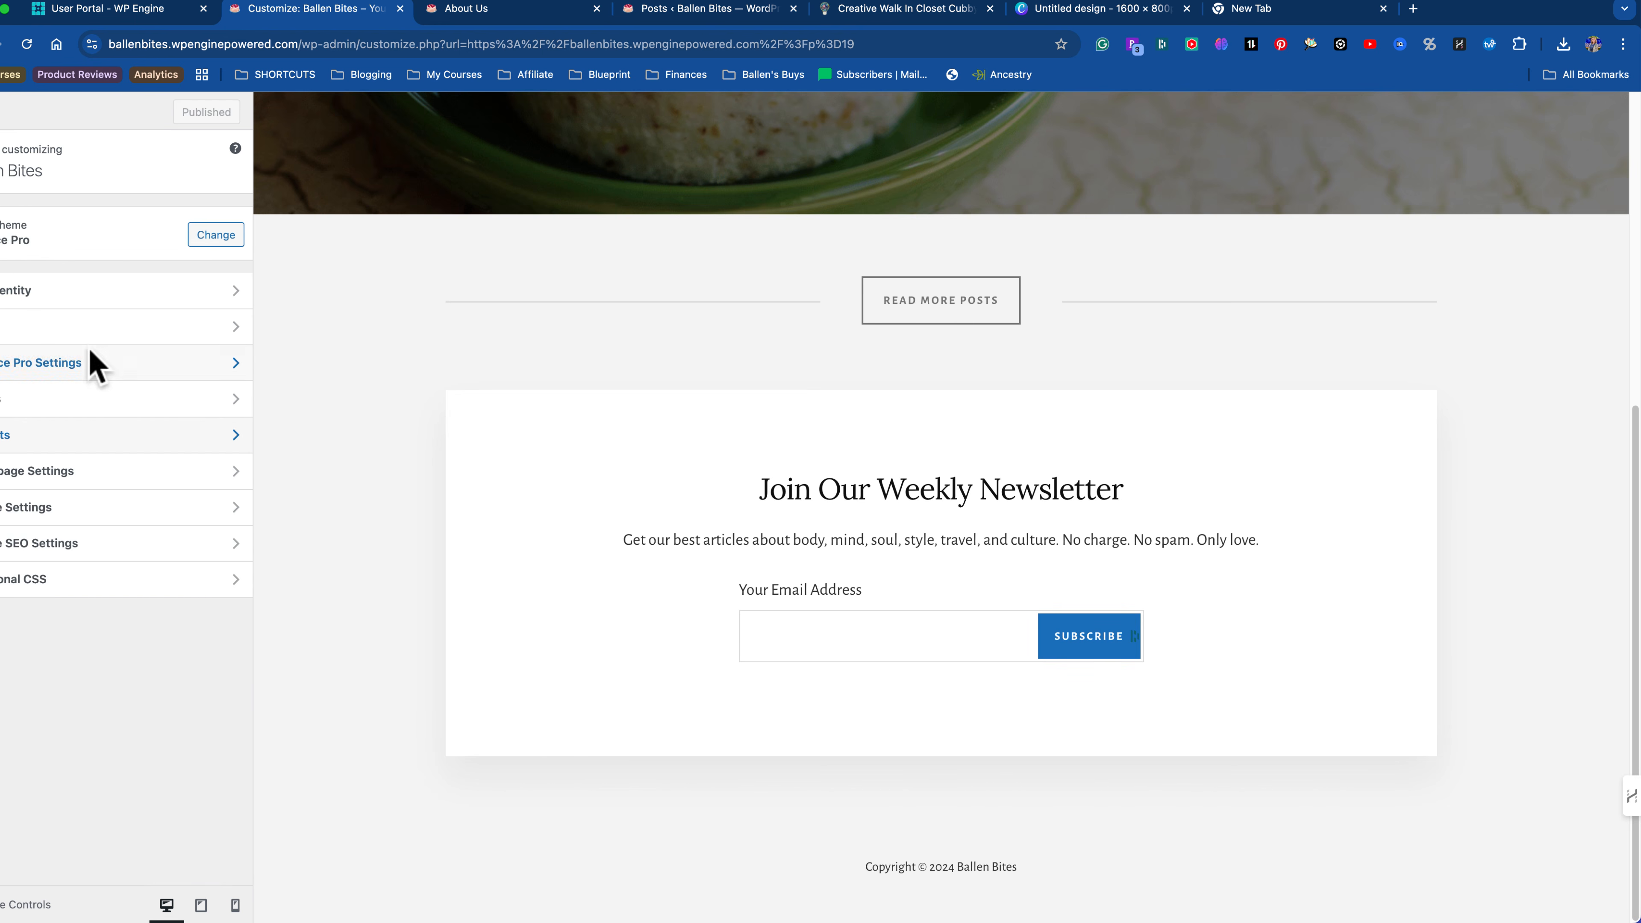
scroll(859, 646, up, 8)
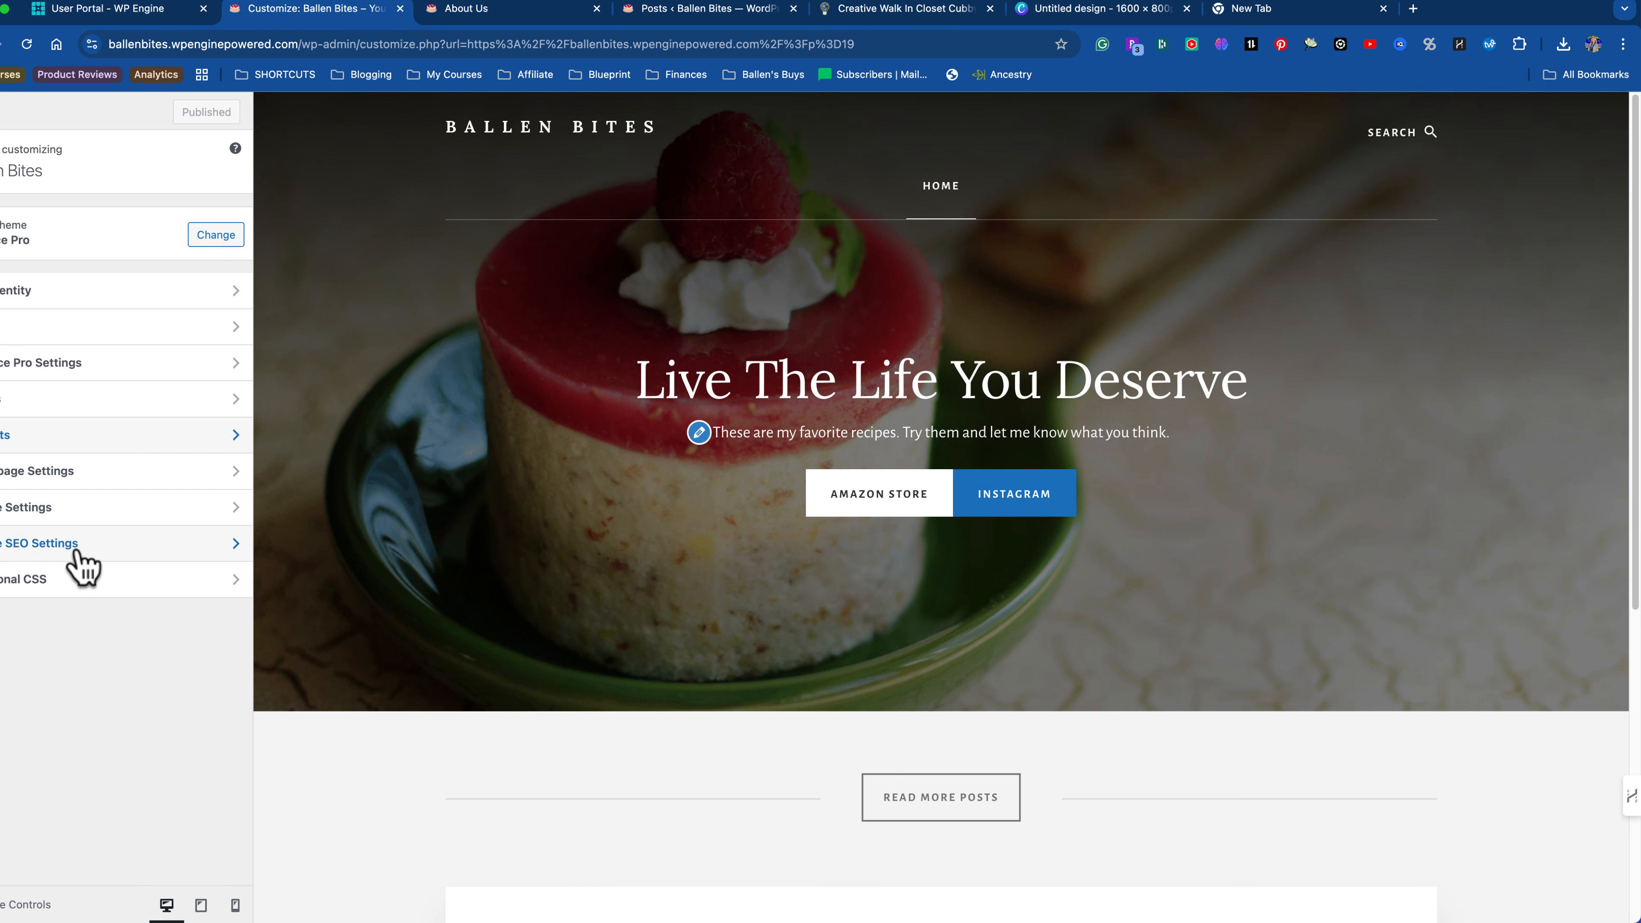
scroll(264, 525, down, 2)
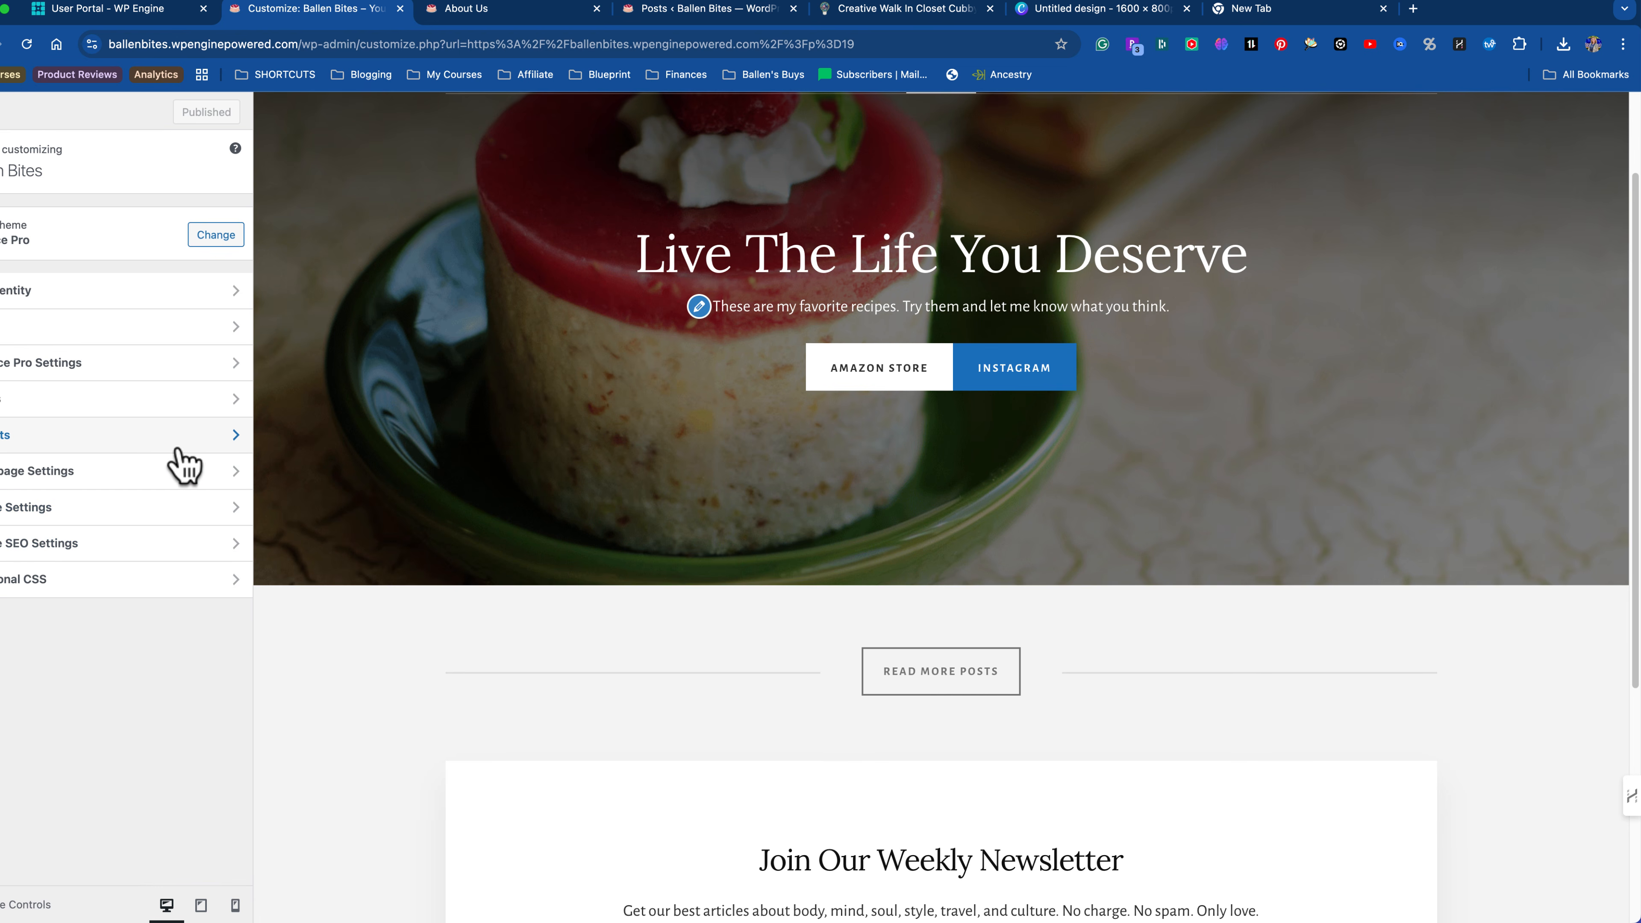
scroll(531, 539, down, 6)
scroll(989, 494, up, 8)
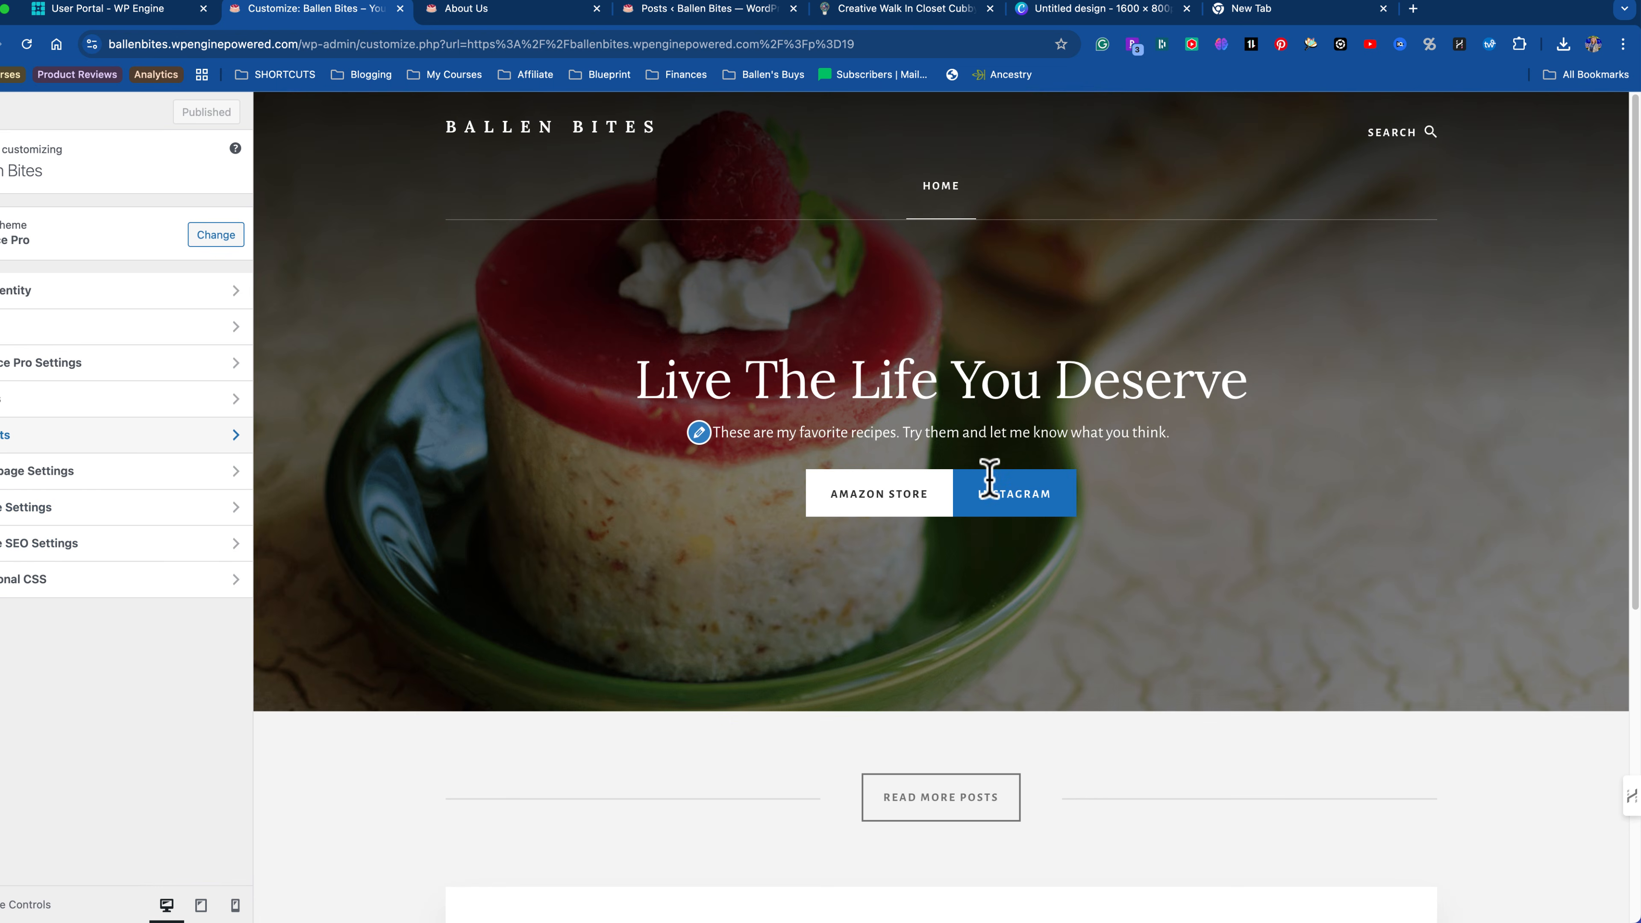
click(950, 194)
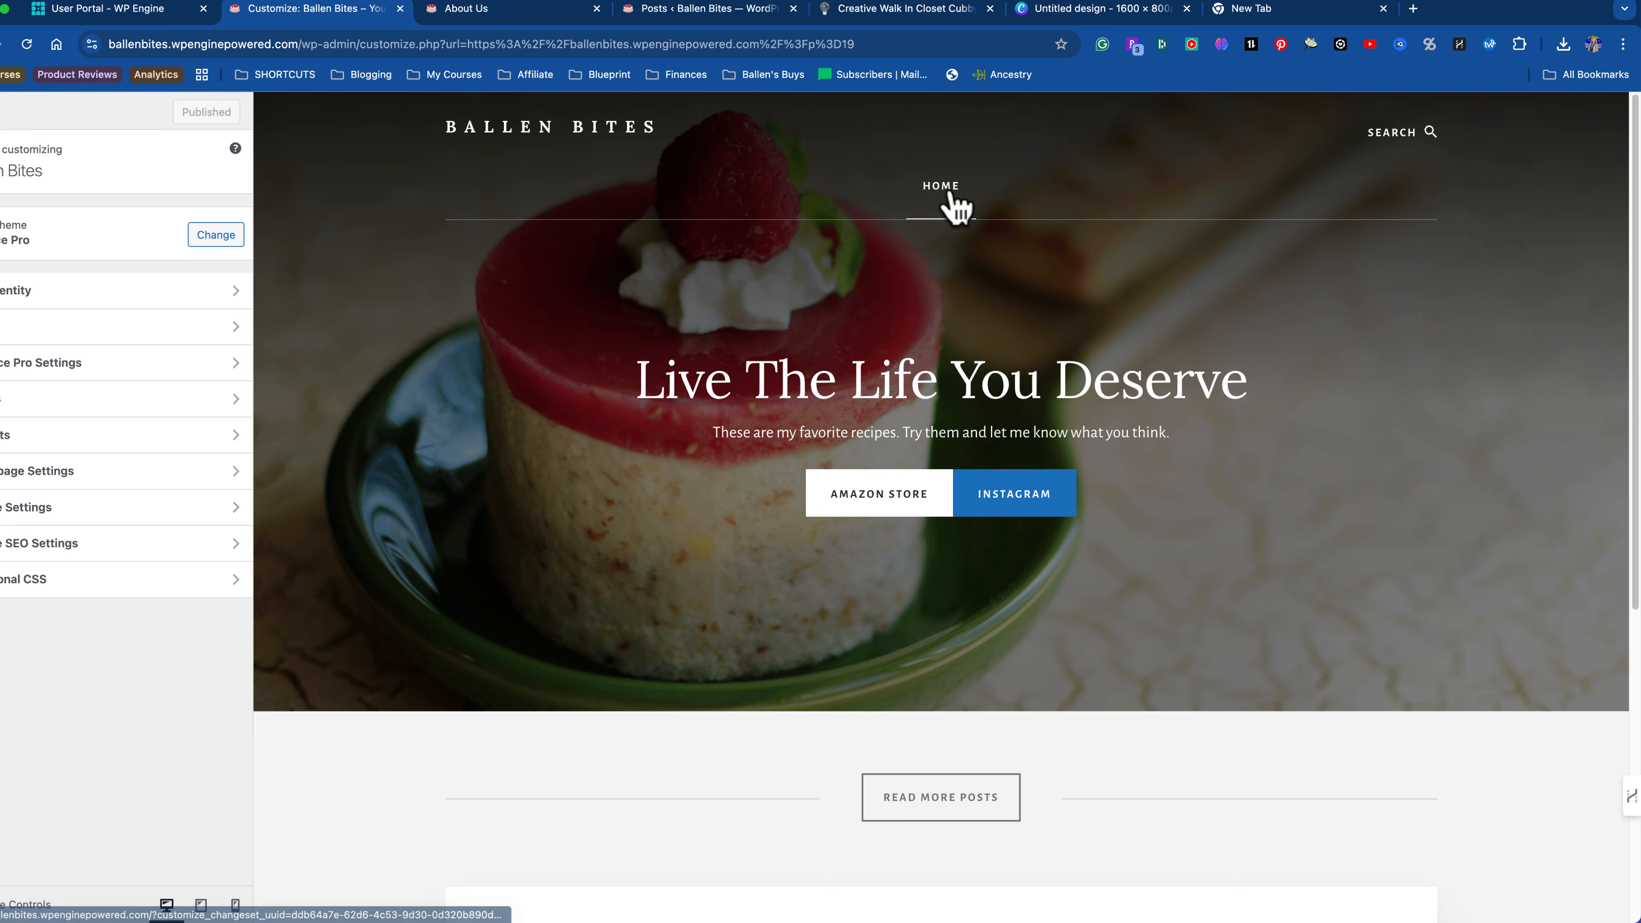
scroll(911, 630, down, 7)
scroll(909, 613, down, 1)
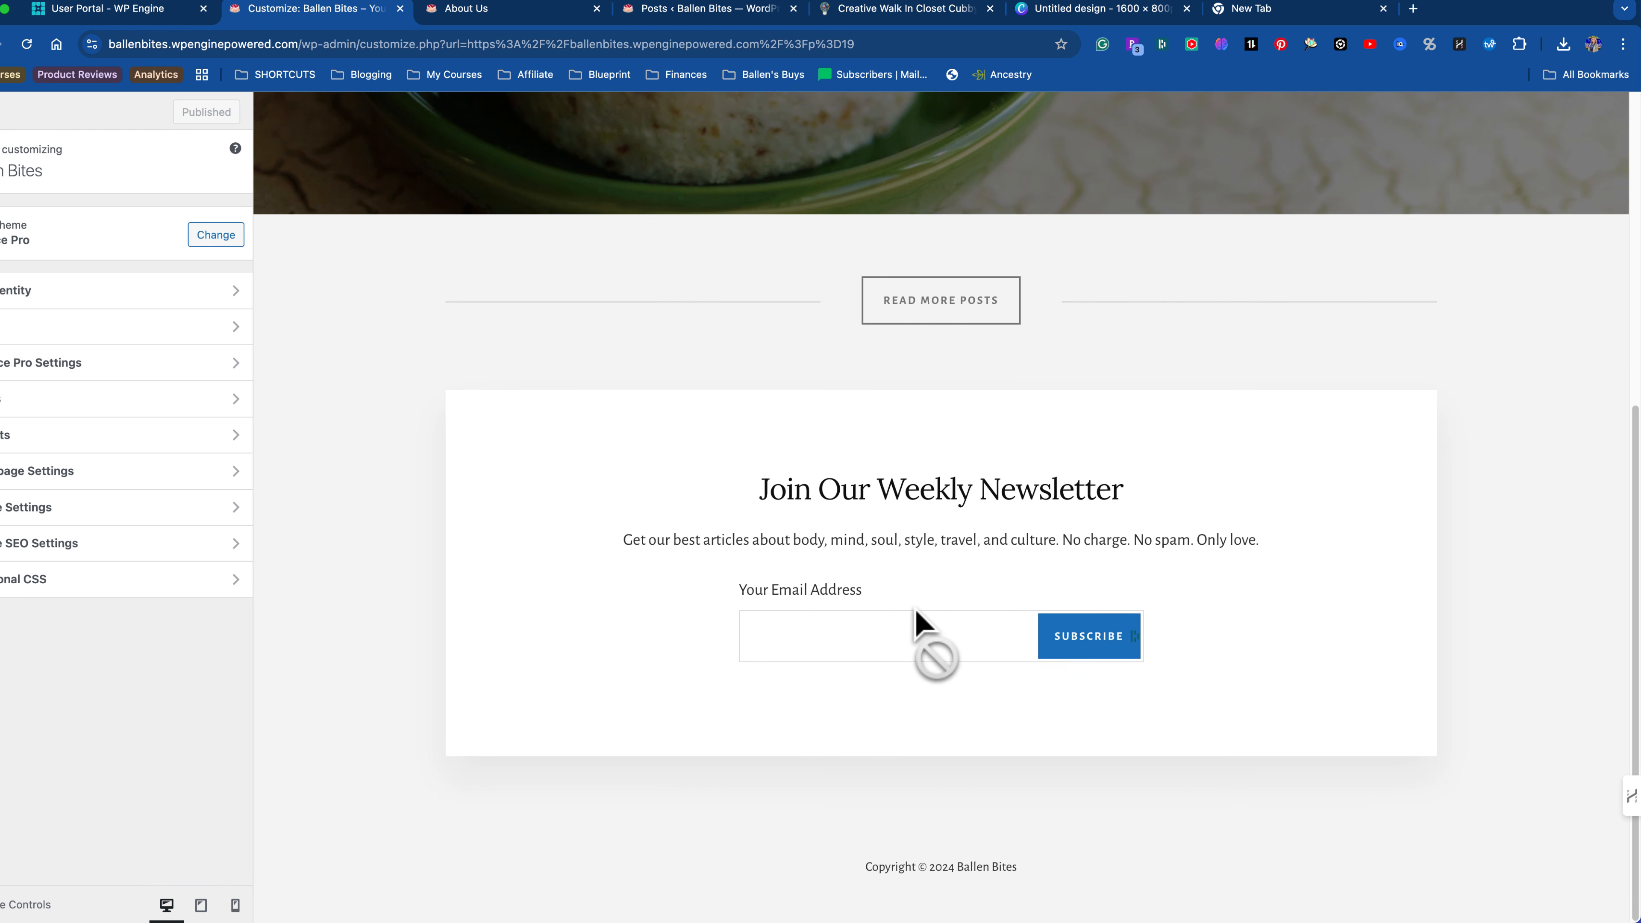
scroll(1044, 604, up, 8)
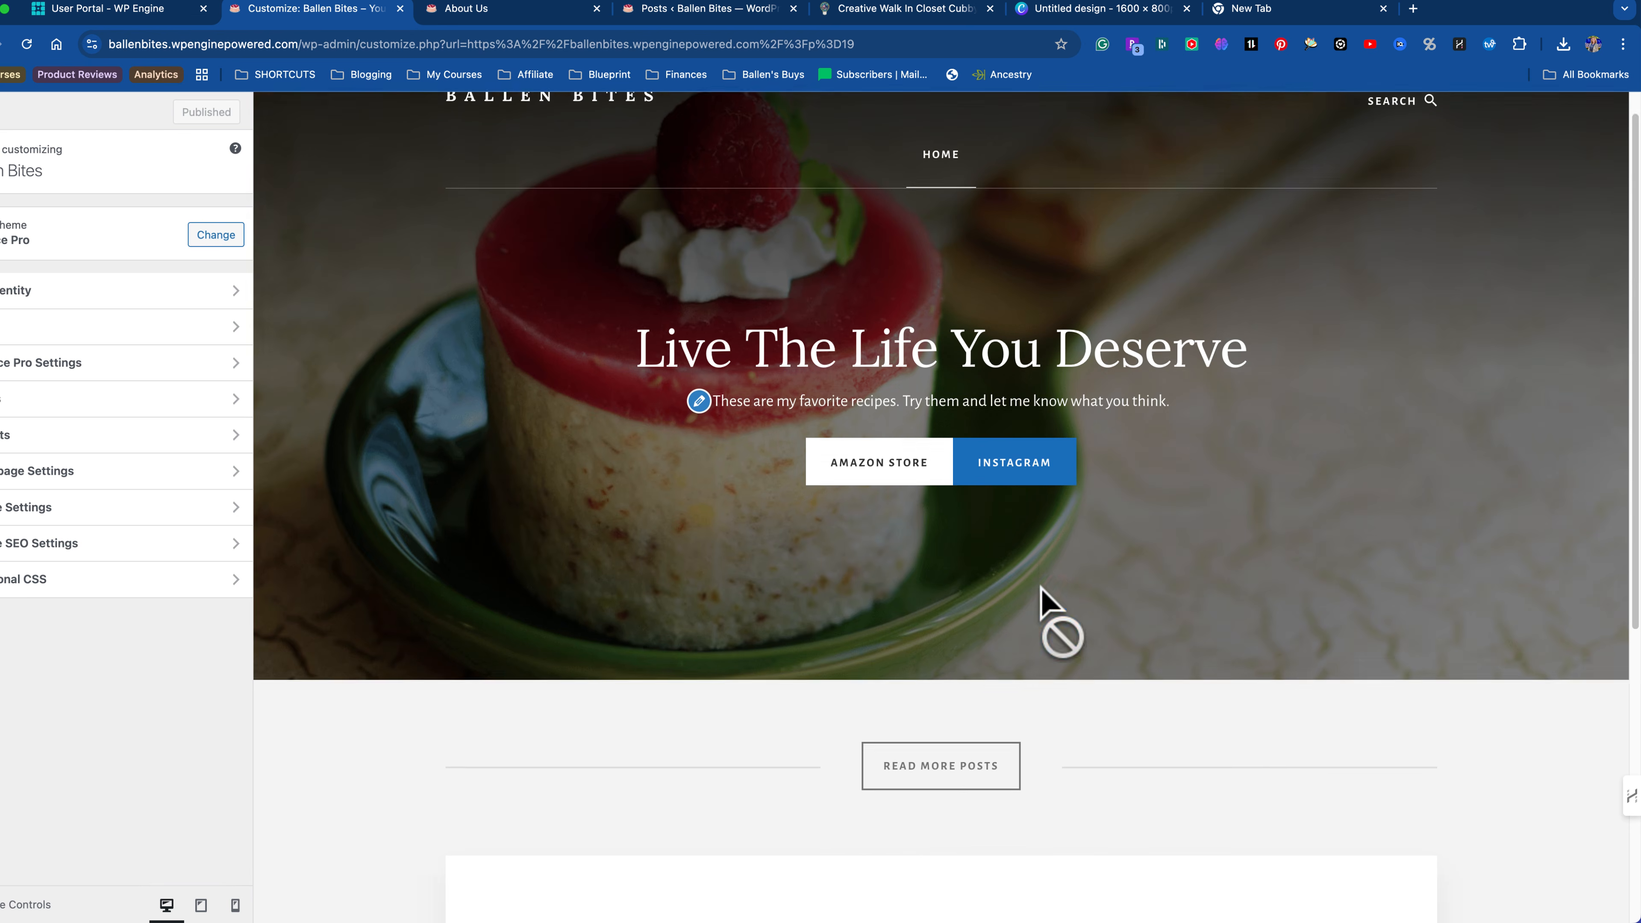
scroll(1008, 548, down, 4)
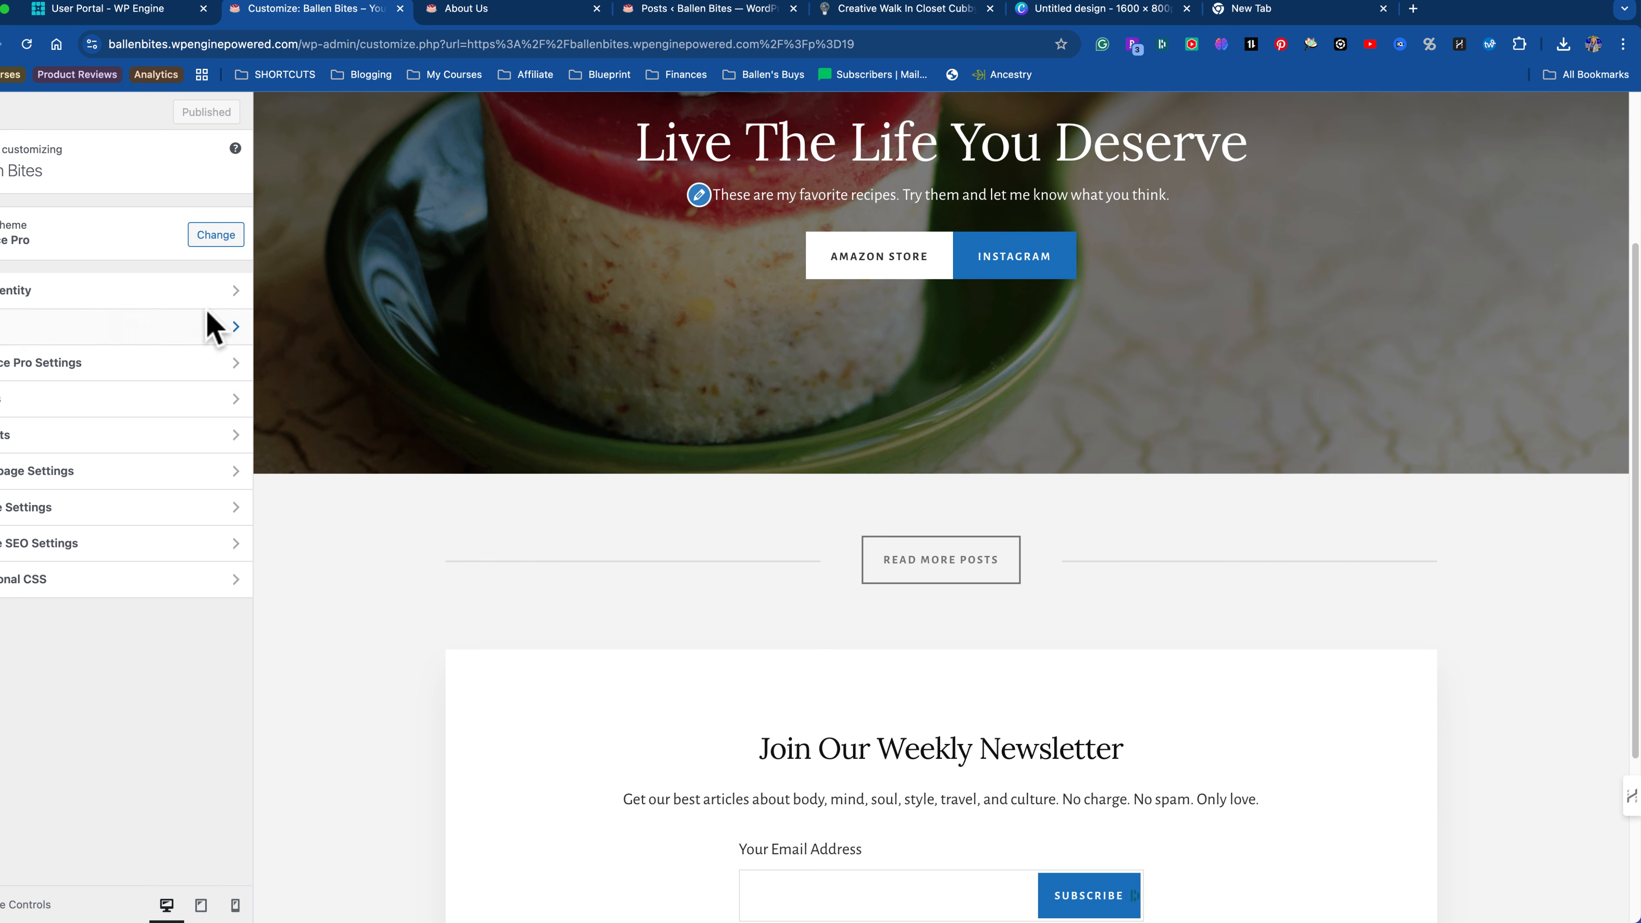
click(34, 367)
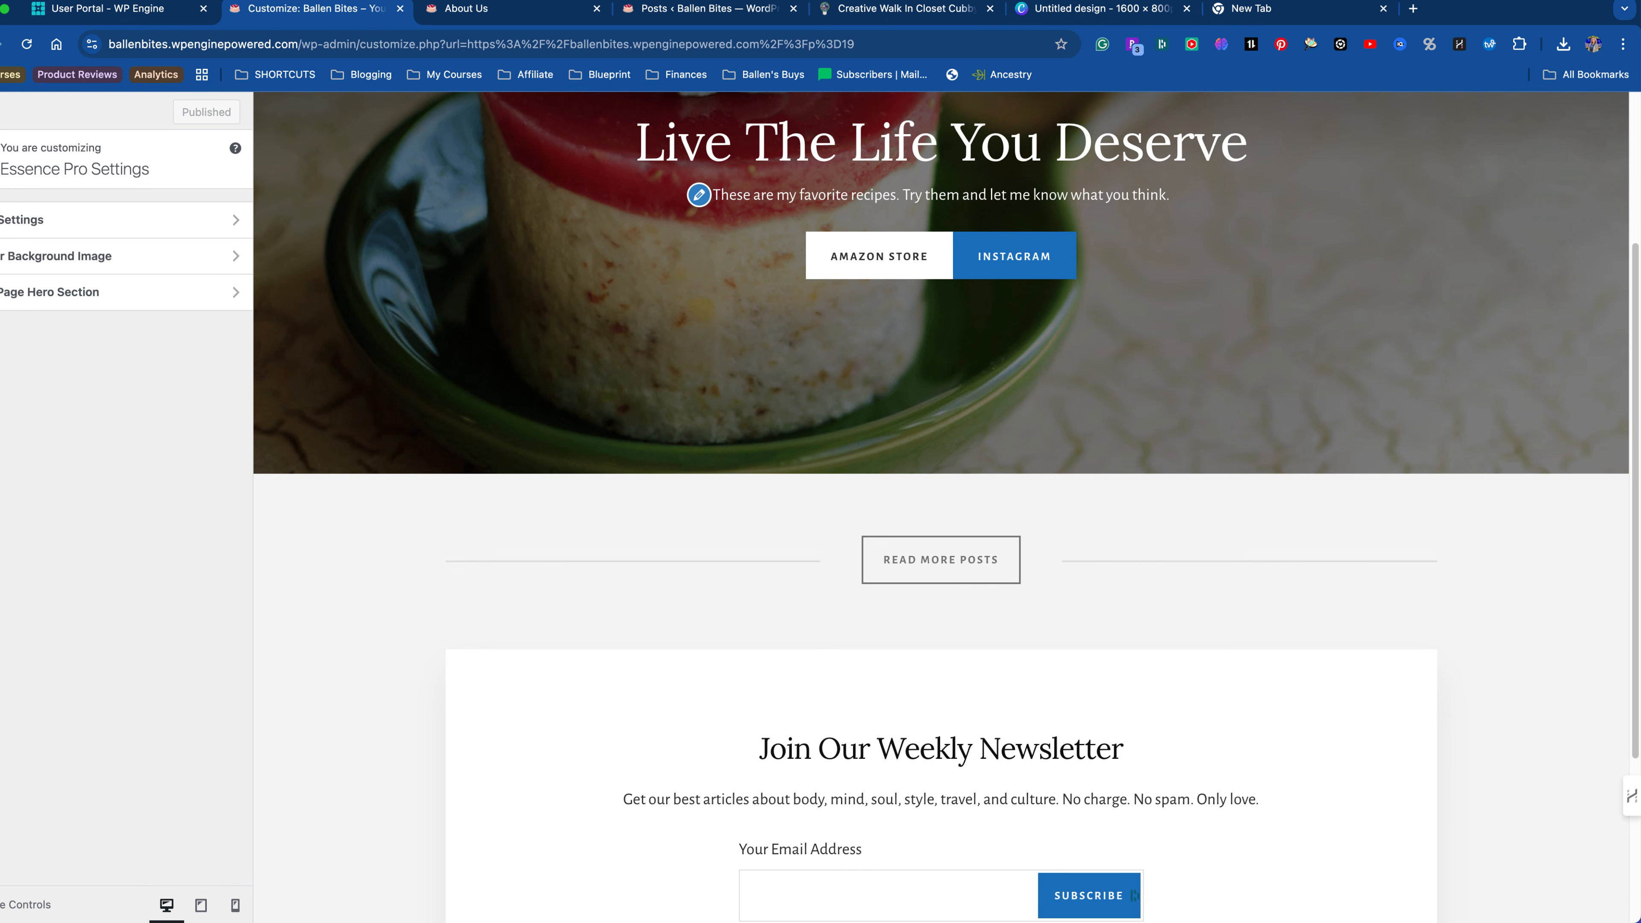
key(Escape)
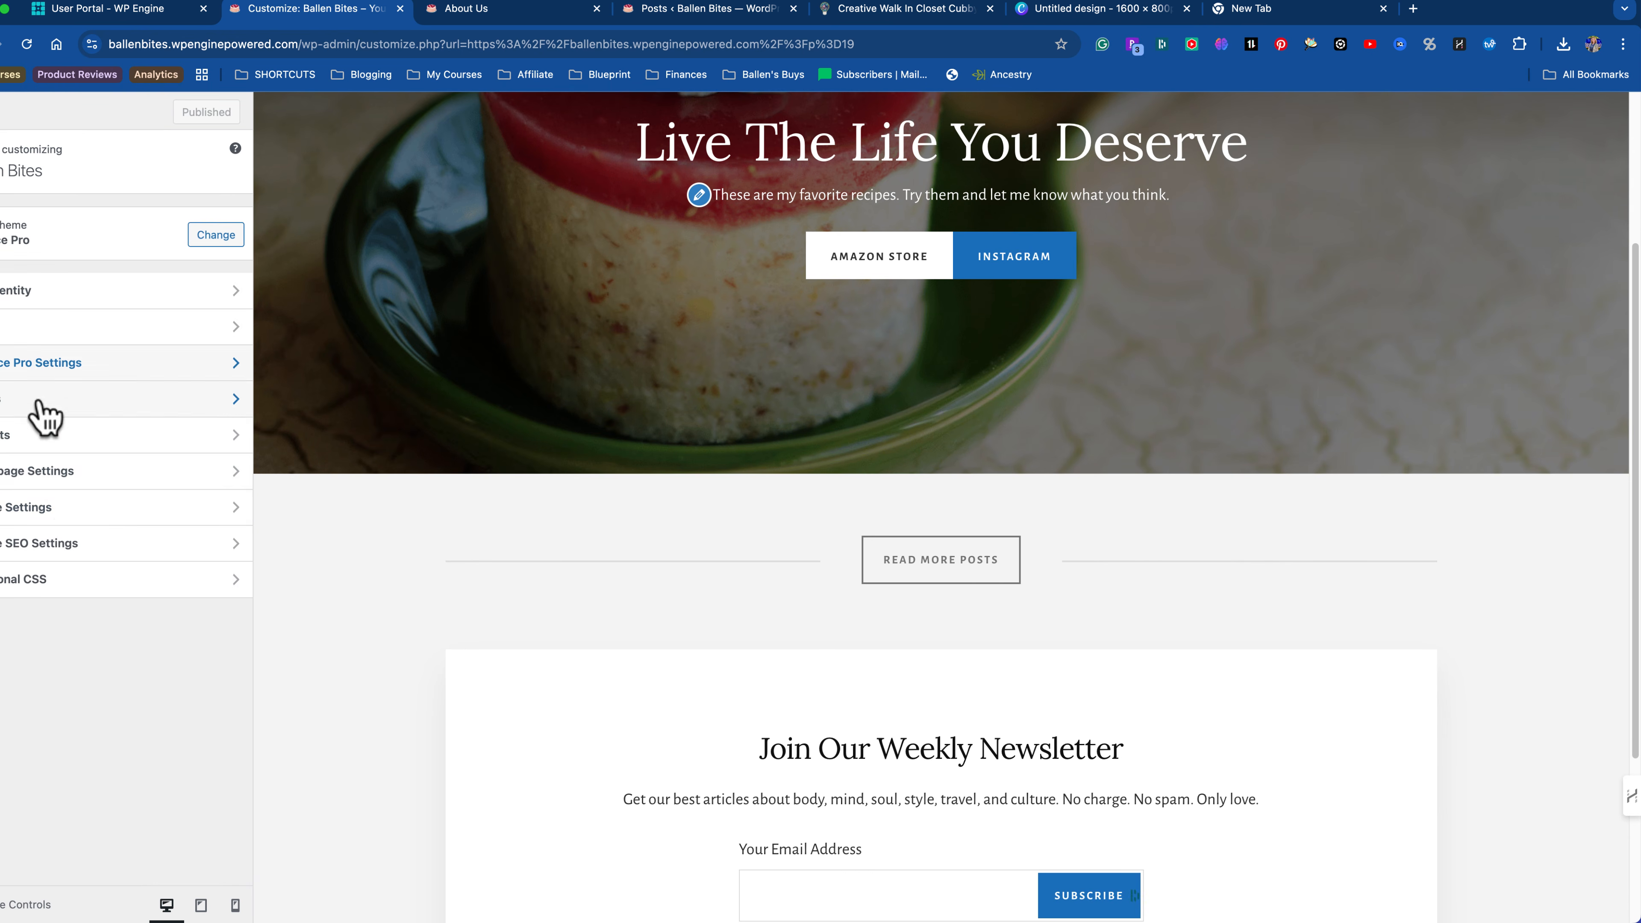
Step: Examine the homepage and posts page choices in the Homepage Settings against the previewed homepage sections
click(62, 472)
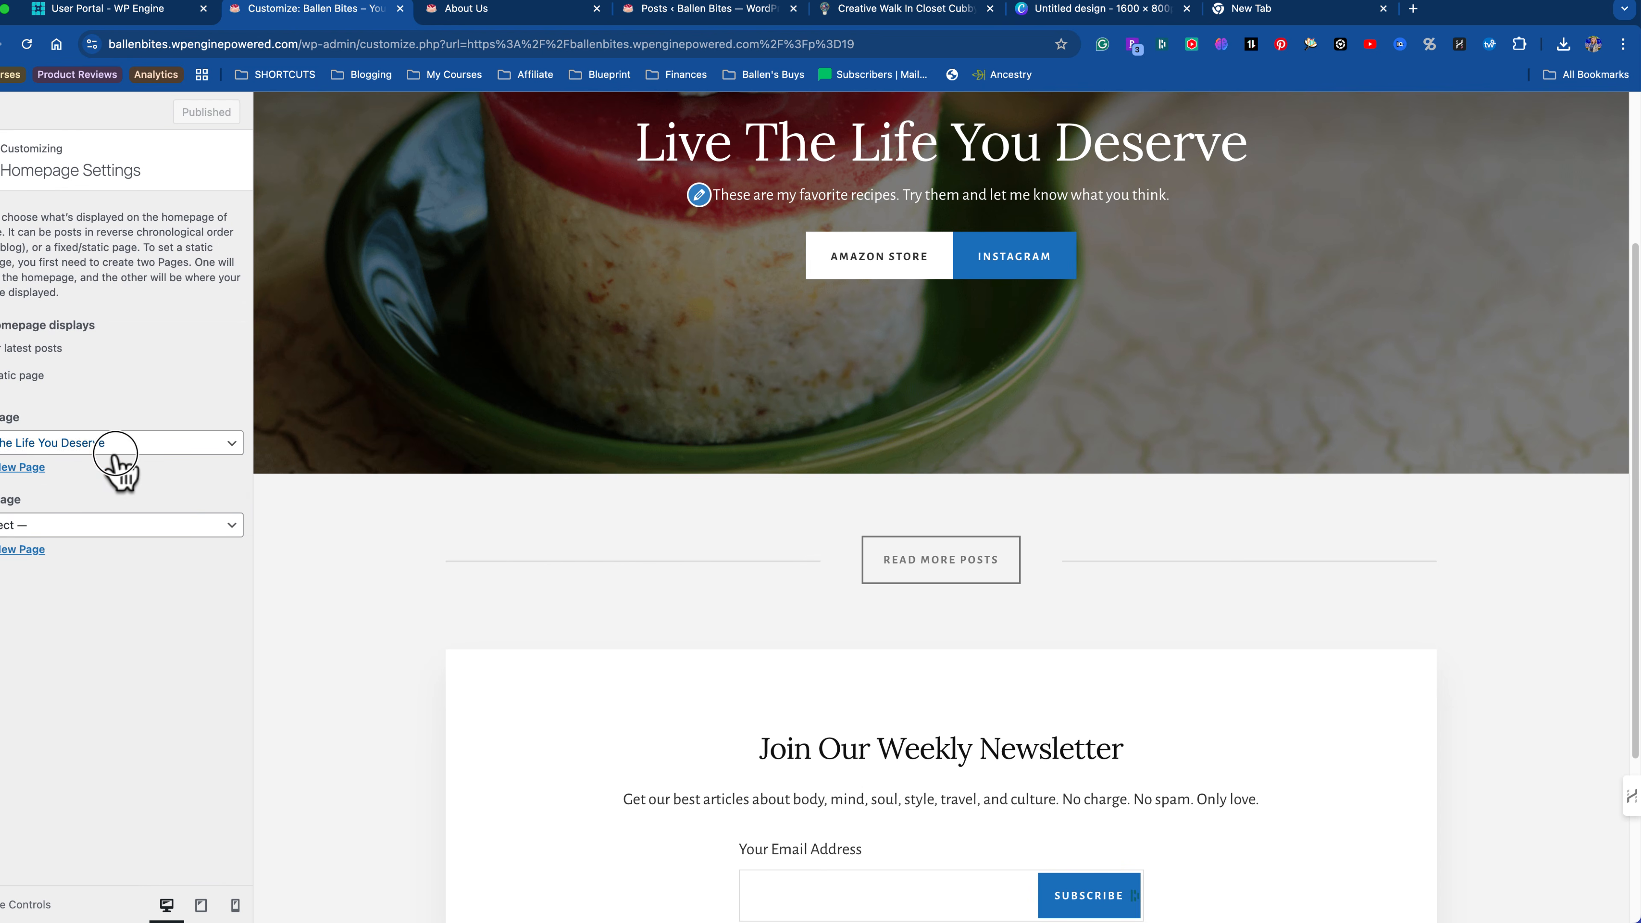
click(104, 446)
click(90, 444)
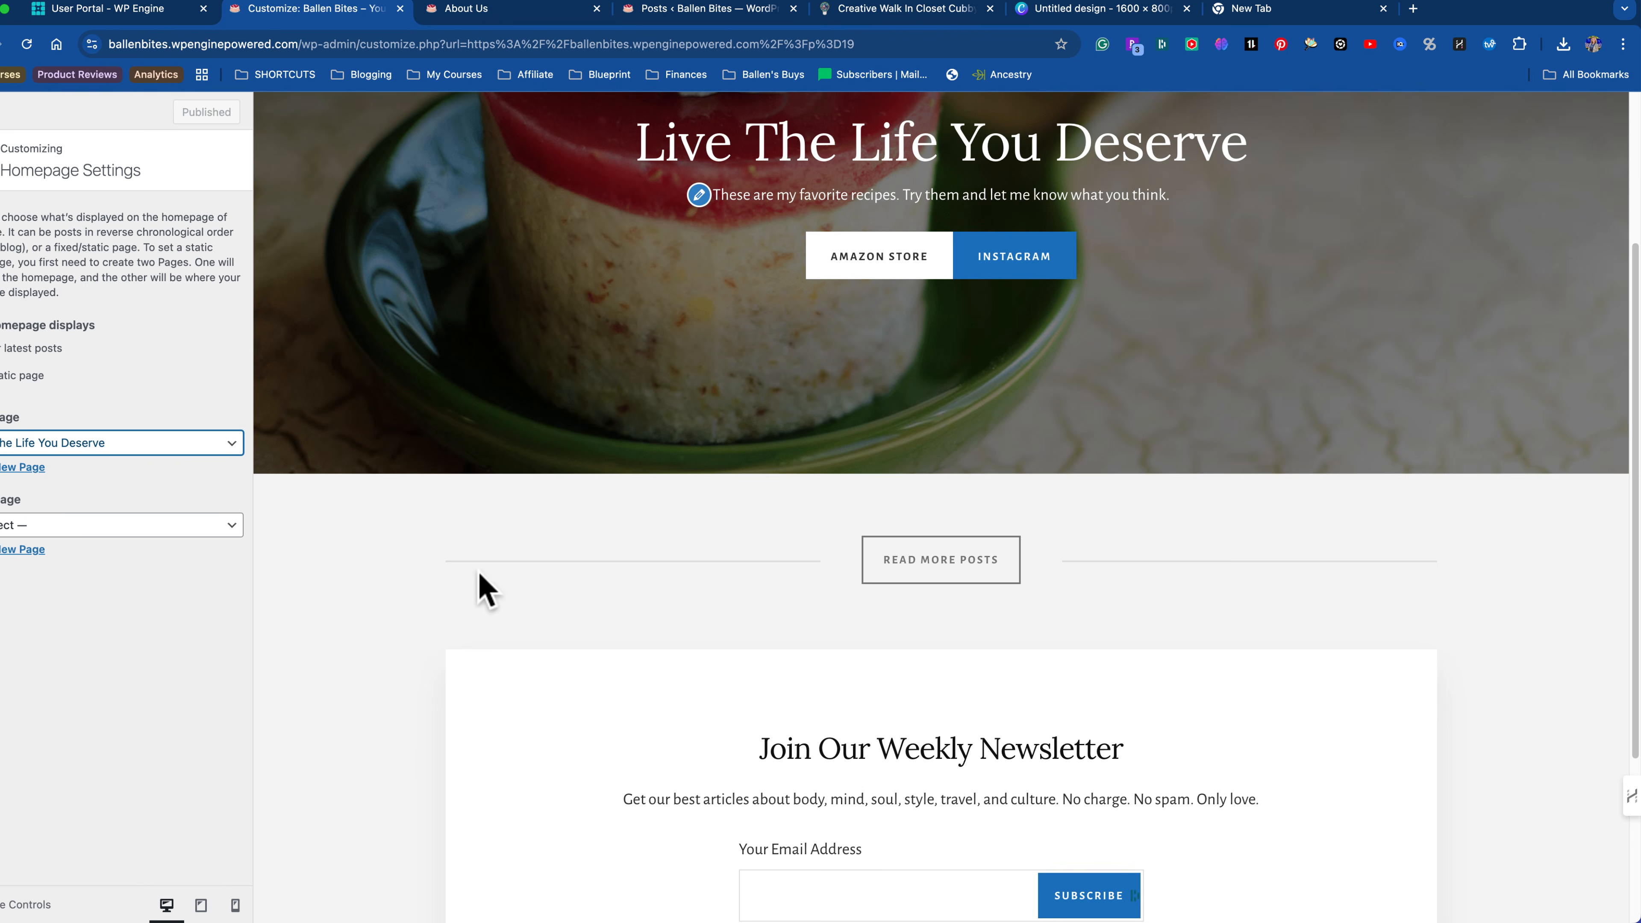
scroll(479, 574, down, 4)
scroll(479, 578, up, 8)
click(14, 529)
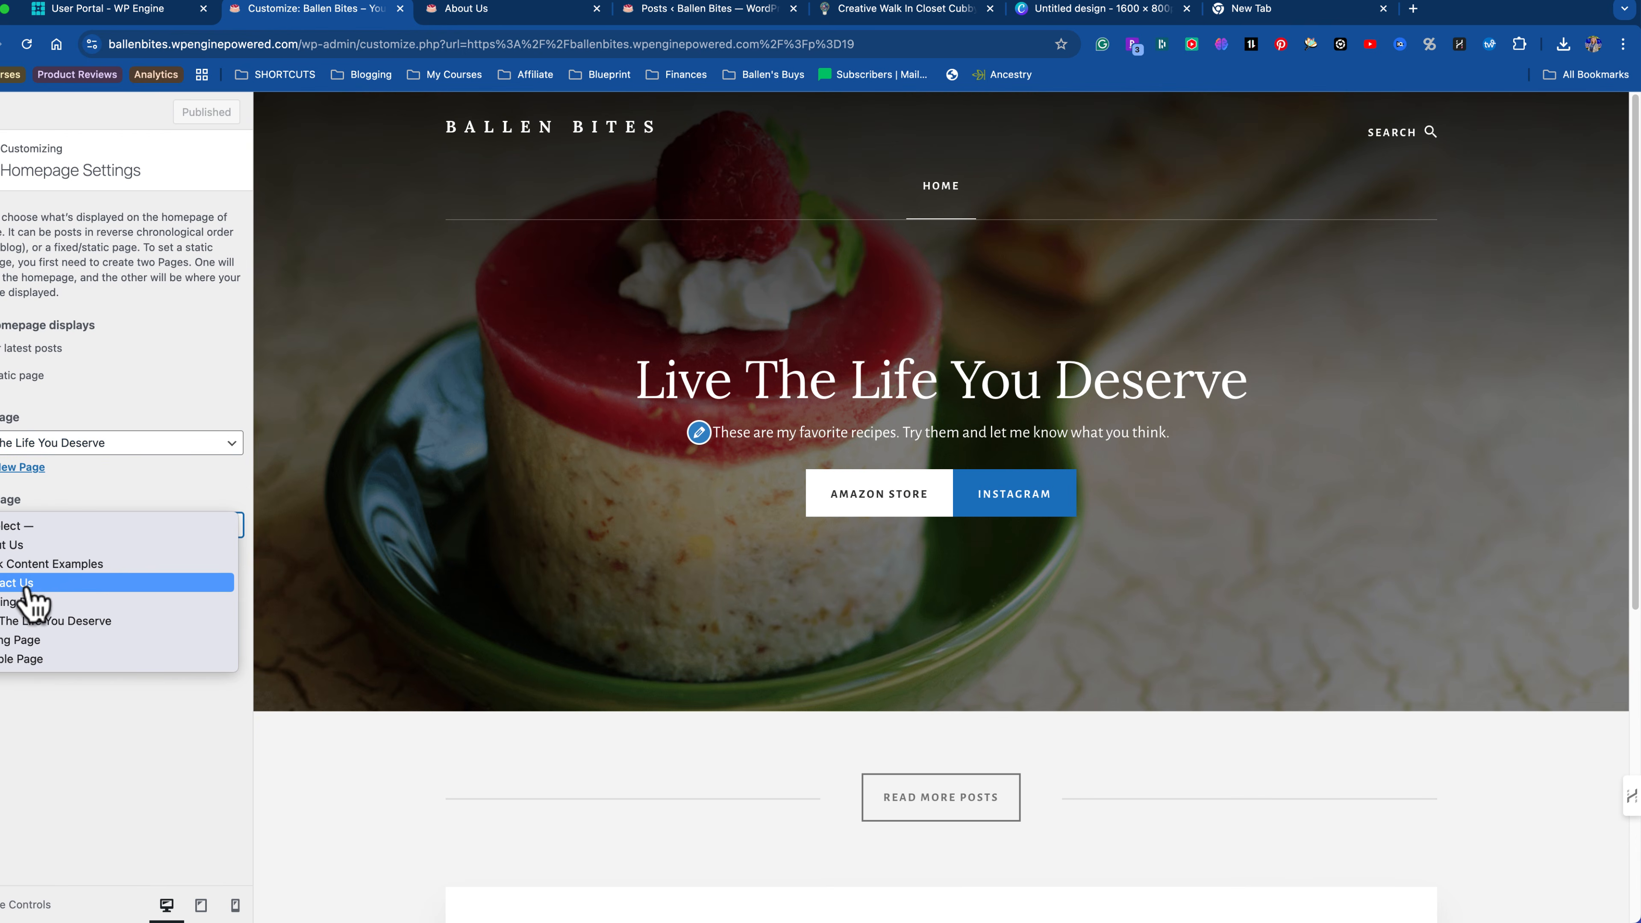
click(55, 447)
click(665, 522)
scroll(799, 556, down, 5)
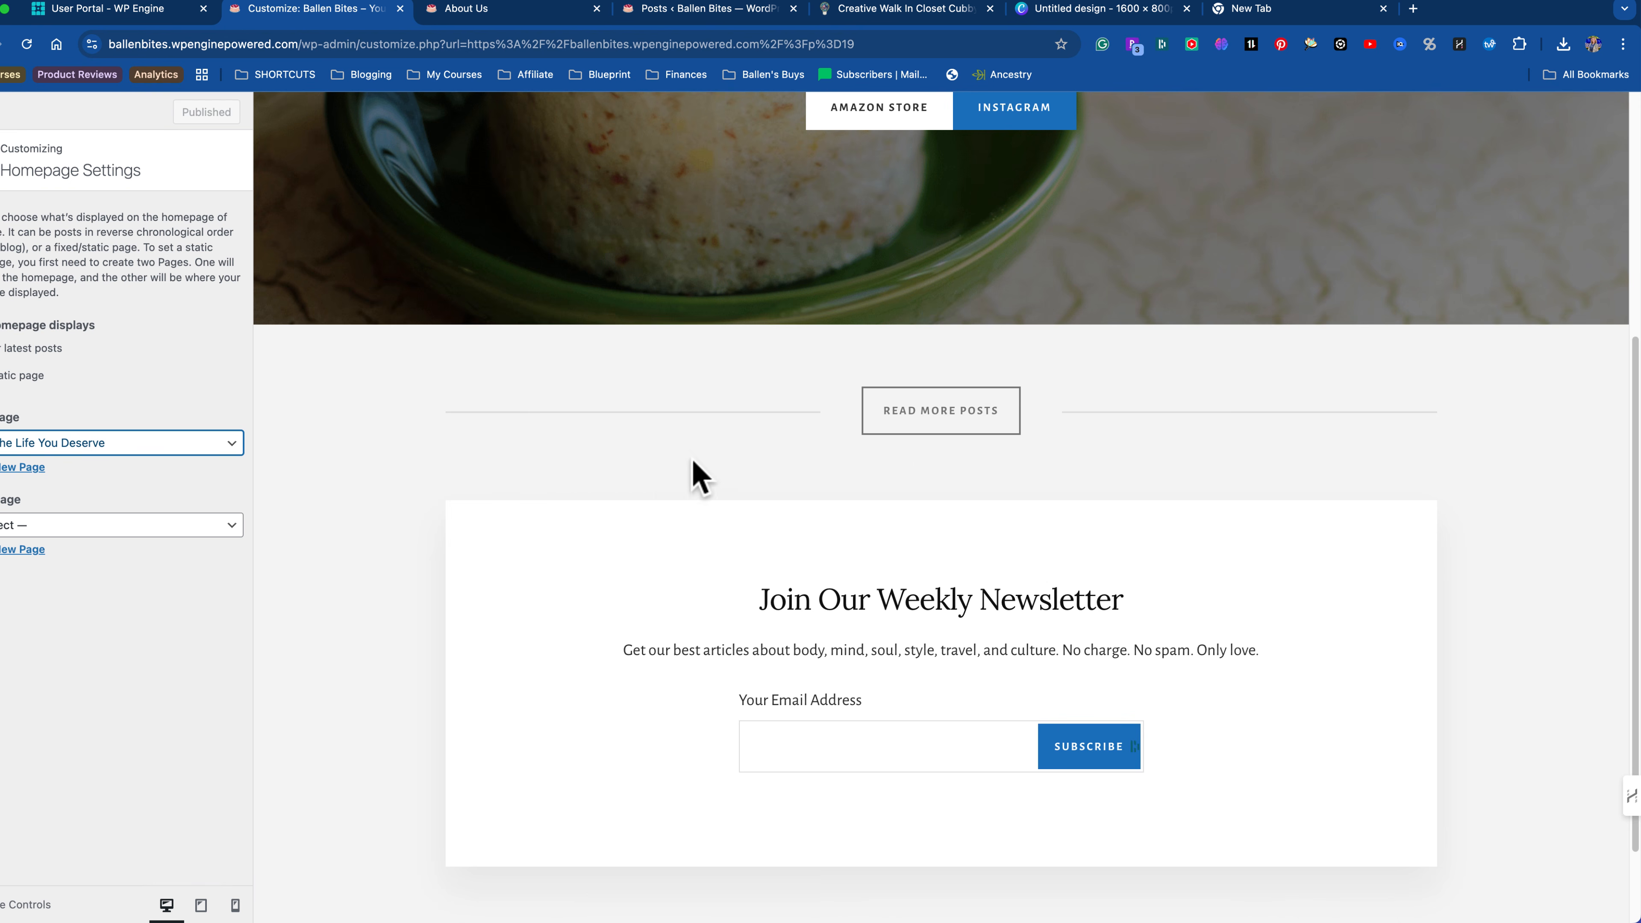
scroll(700, 478, up, 5)
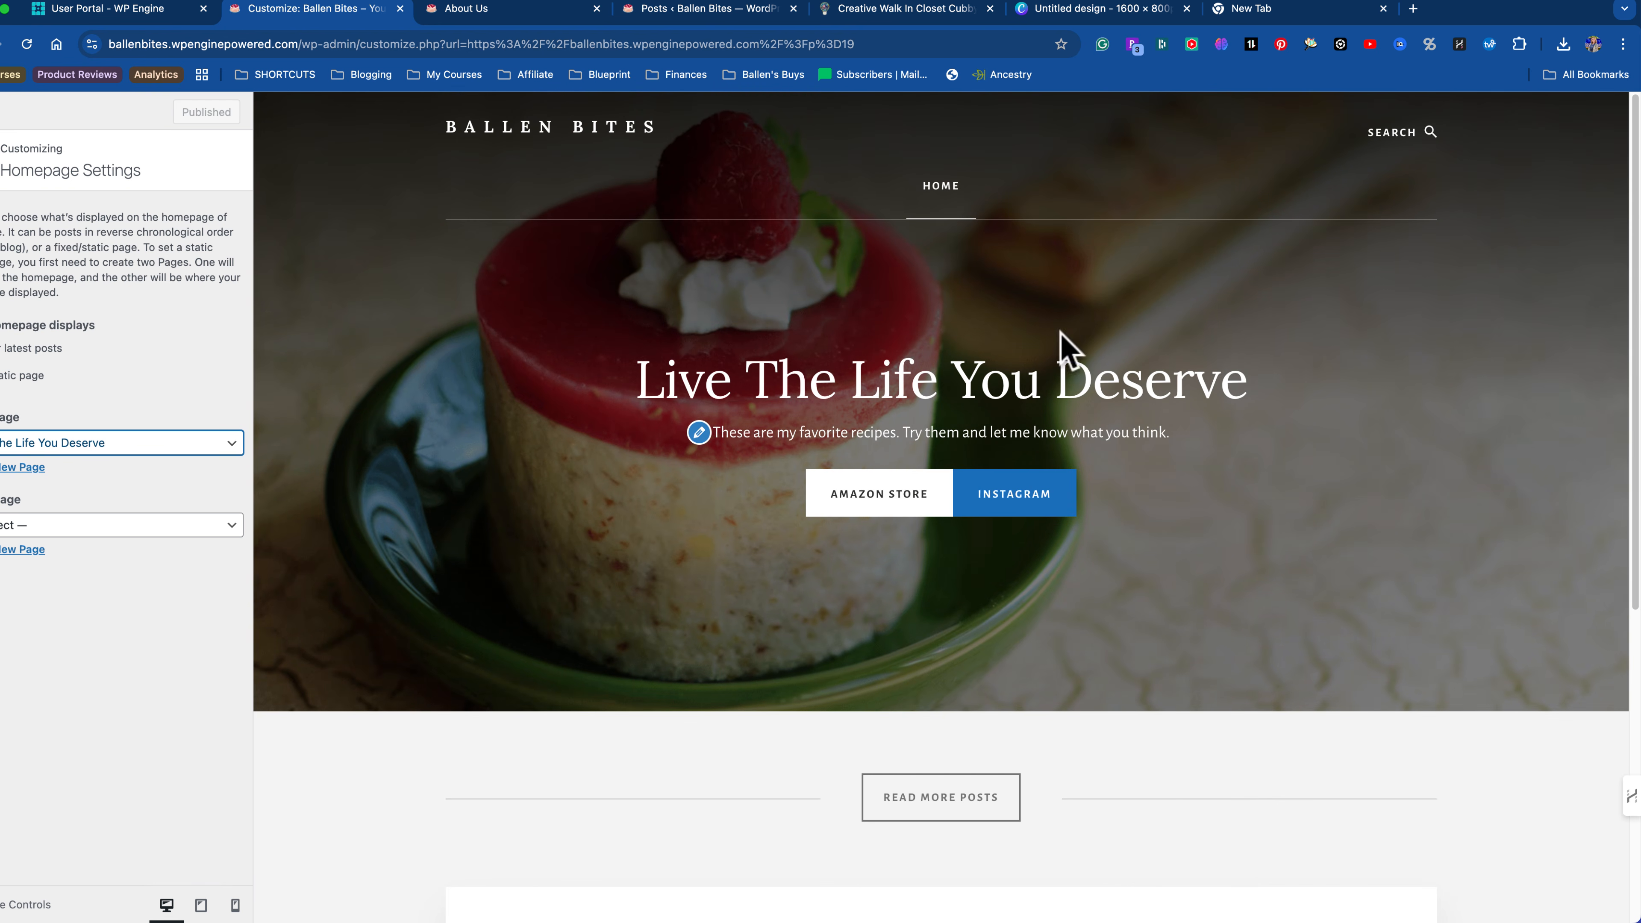
Step: Open ChatGPT in a new browser tab and send the prompt "give me a recipe for strawberry cake feeding 4 people"
click(1414, 9)
text(chatgpt.com)
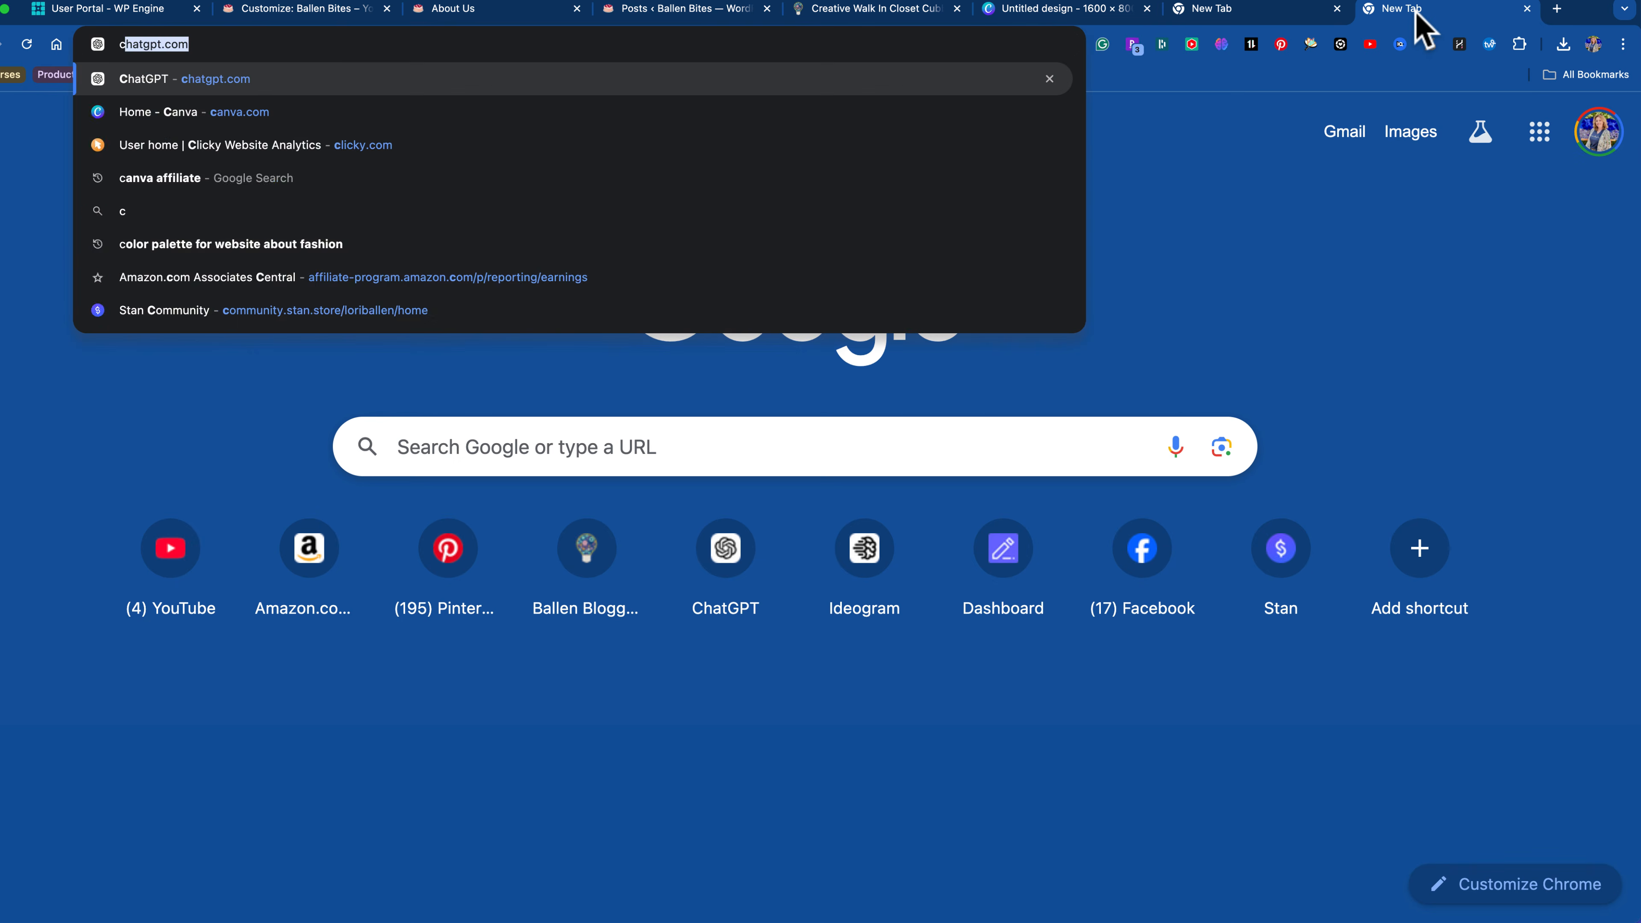
key(Return)
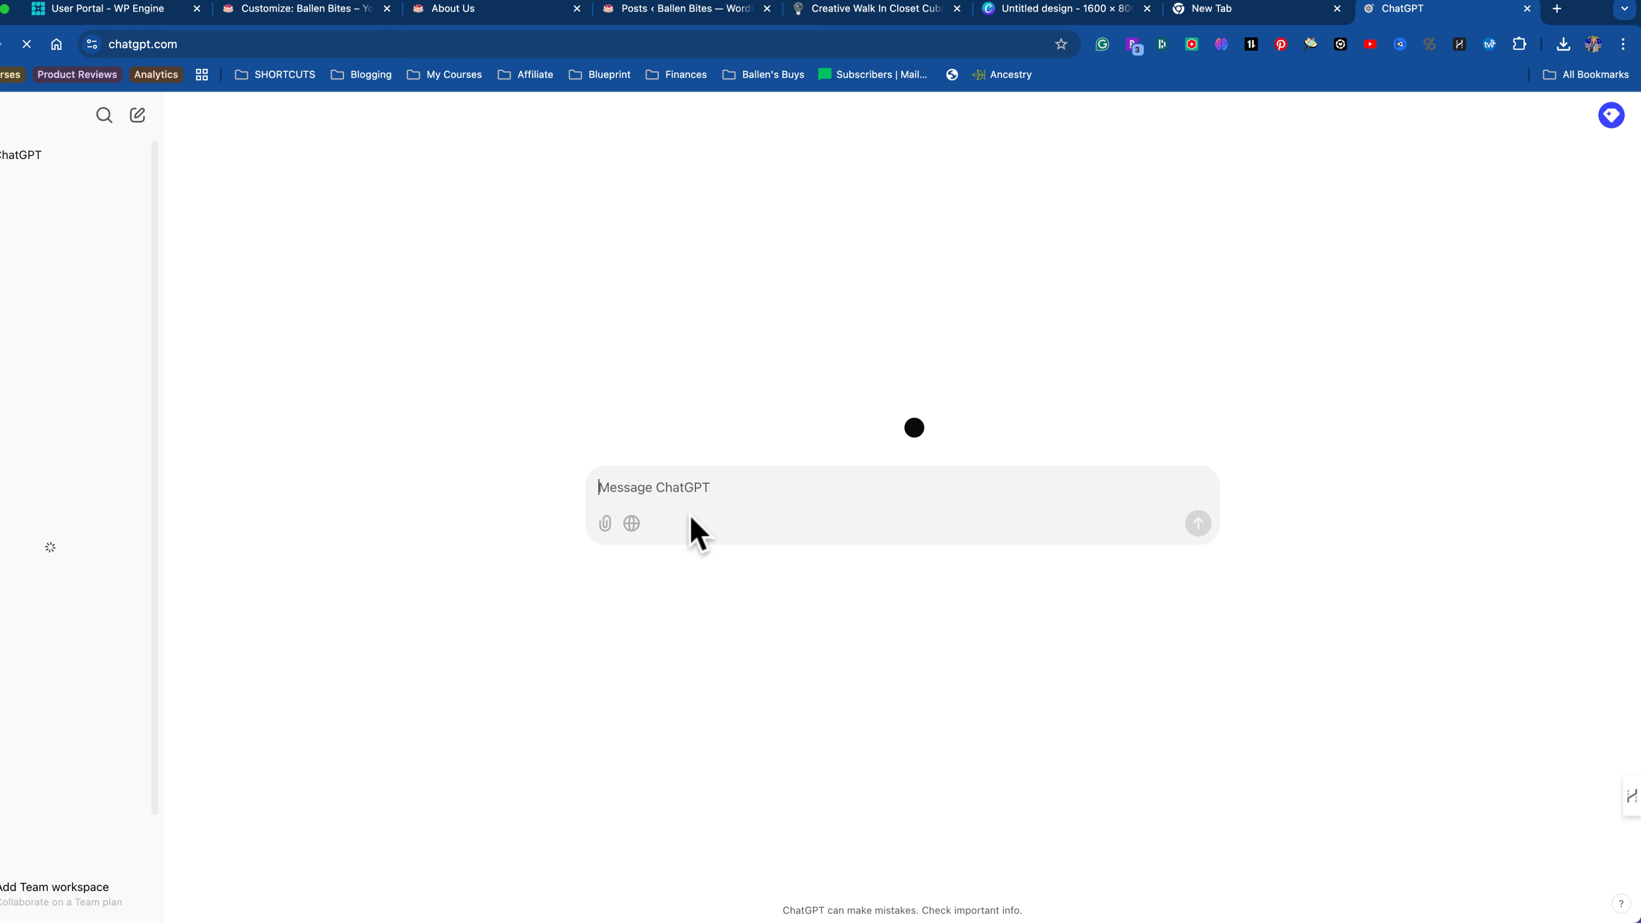
text(give me a recipe for strawberry cake feeding 4 people)
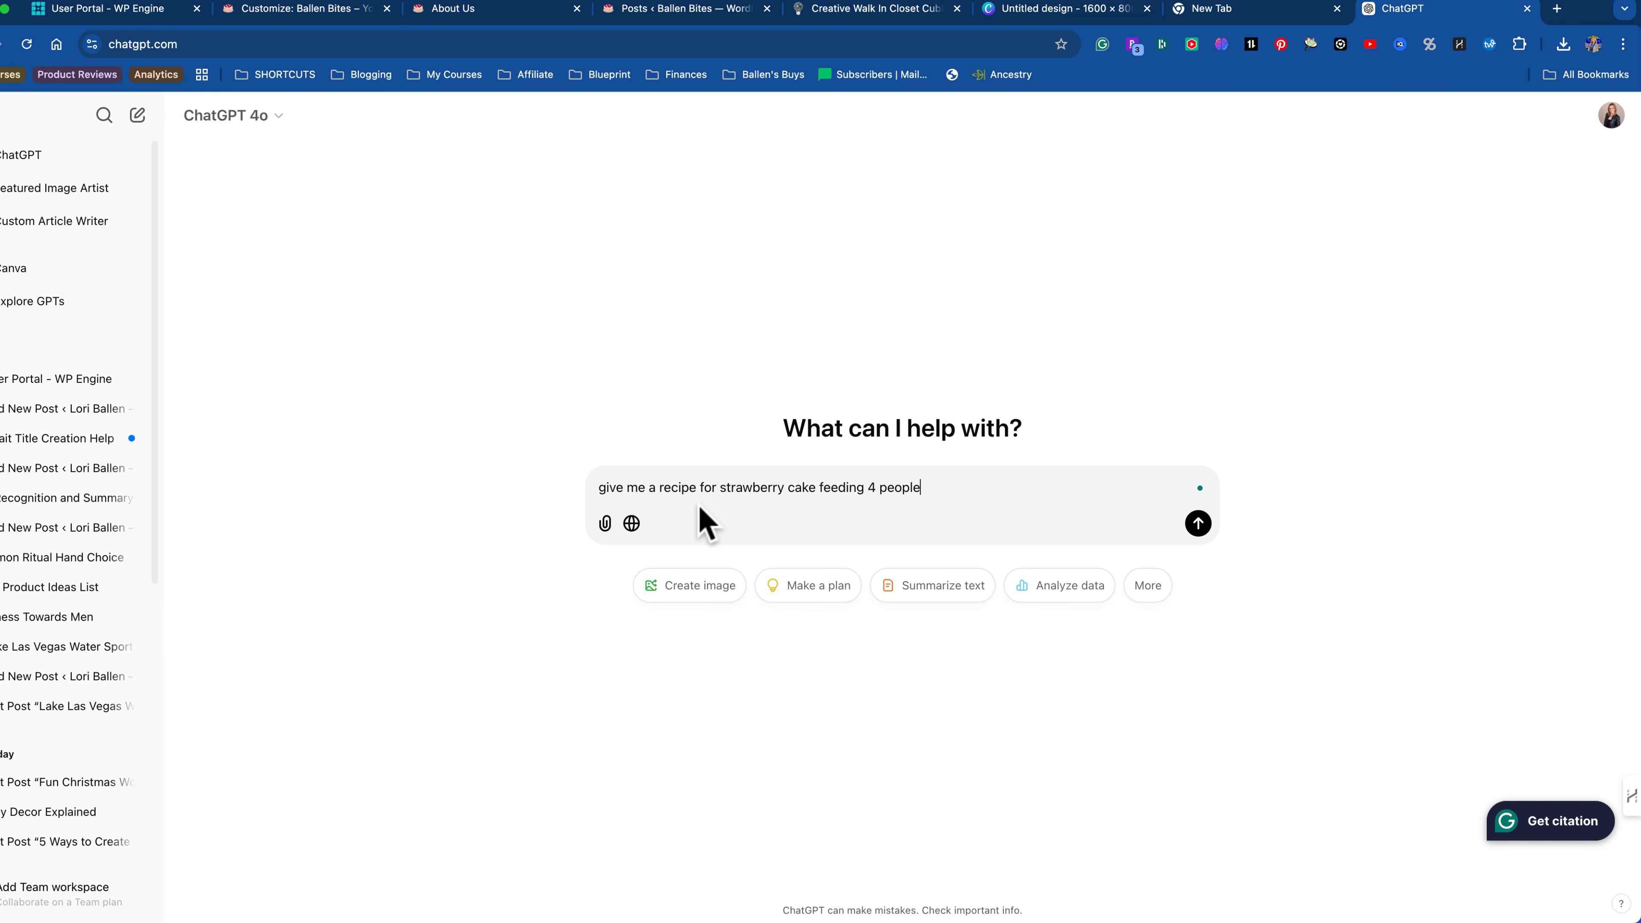
key(Return)
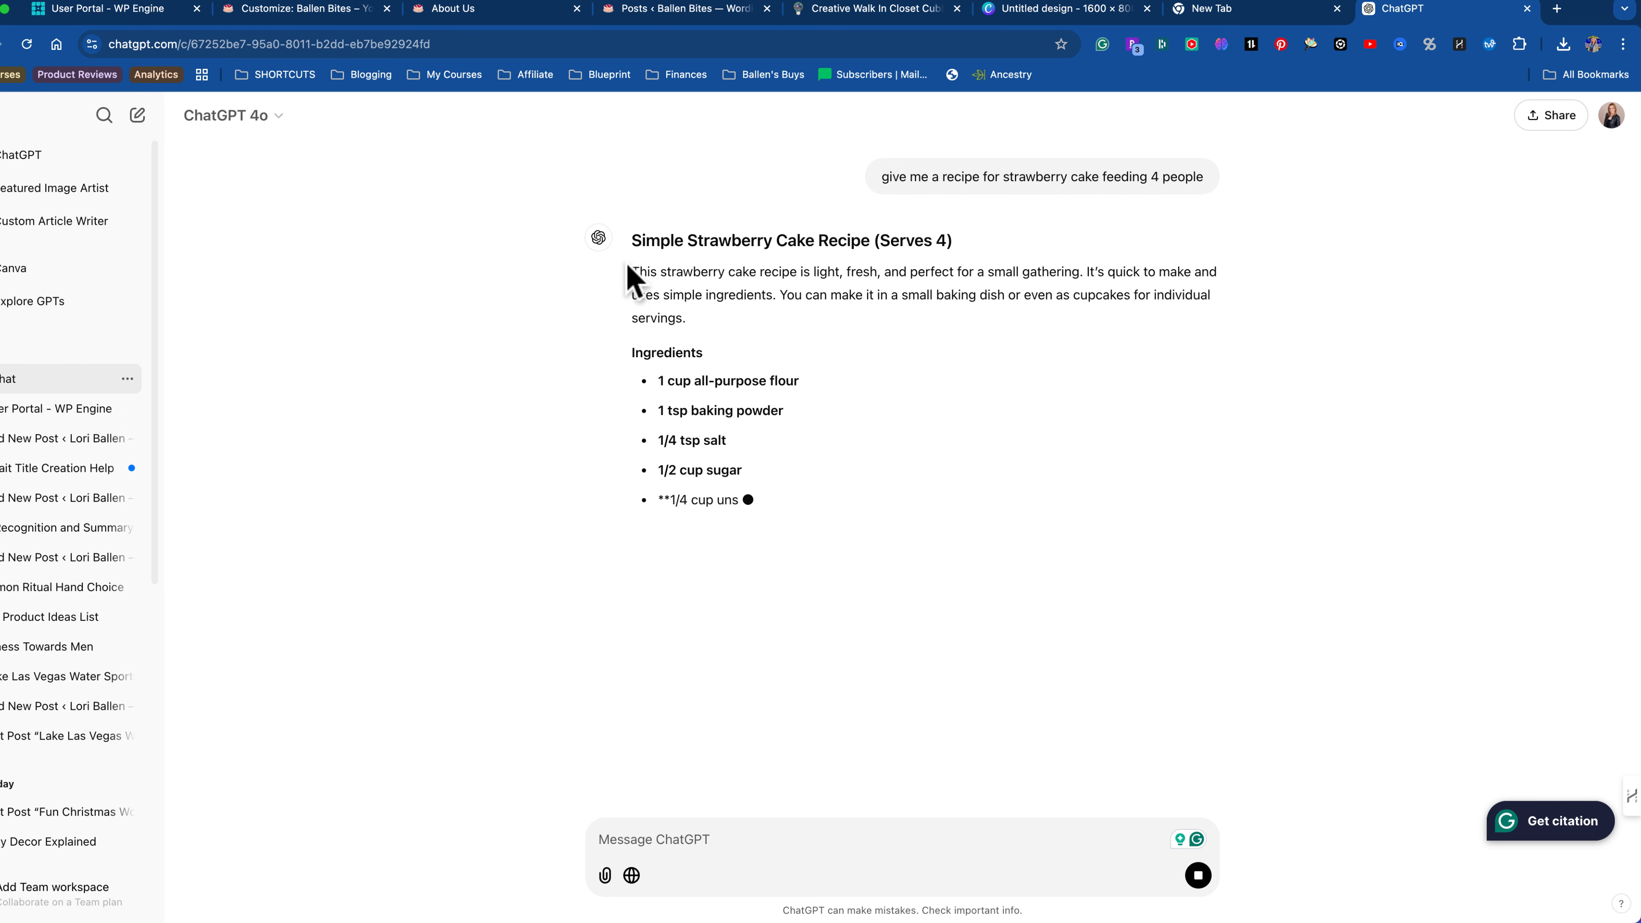
Step: Copy the recipe's heading from the ChatGPT answer and move the ChatGPT tab beside the About Us tab
drag(629, 247, 971, 242)
key(super+c)
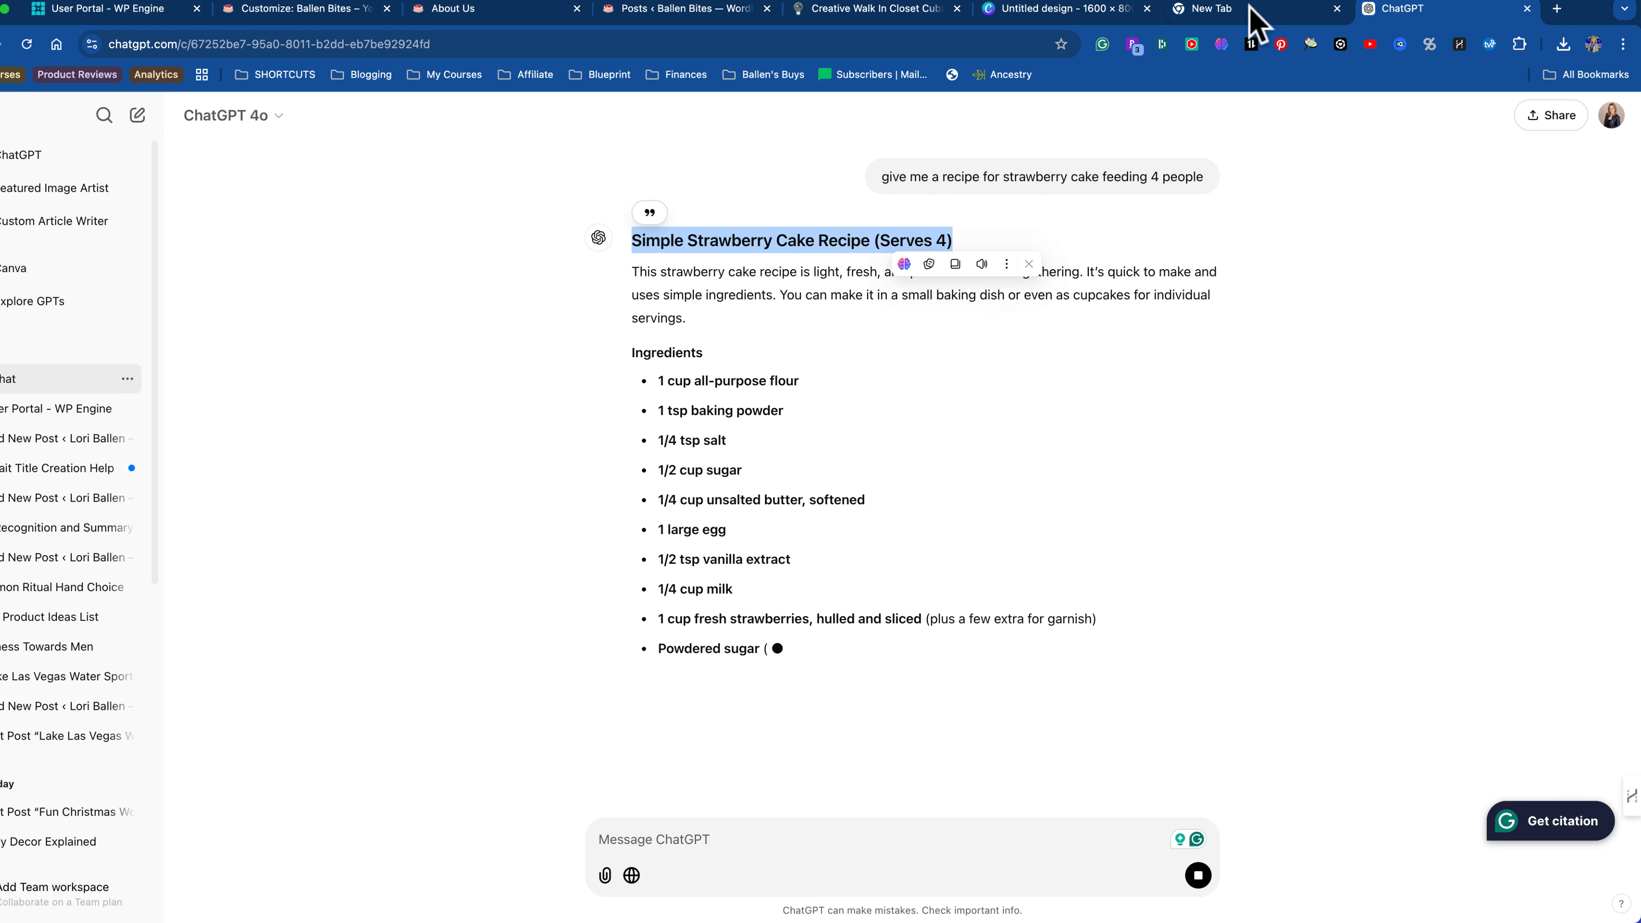
drag(1369, 16, 604, 20)
Step: Create a new WordPress post from the About Us page, dismiss the welcome guide, and paste "Simple Strawberry Cake Recipe (Serves 4)" as its title
click(452, 8)
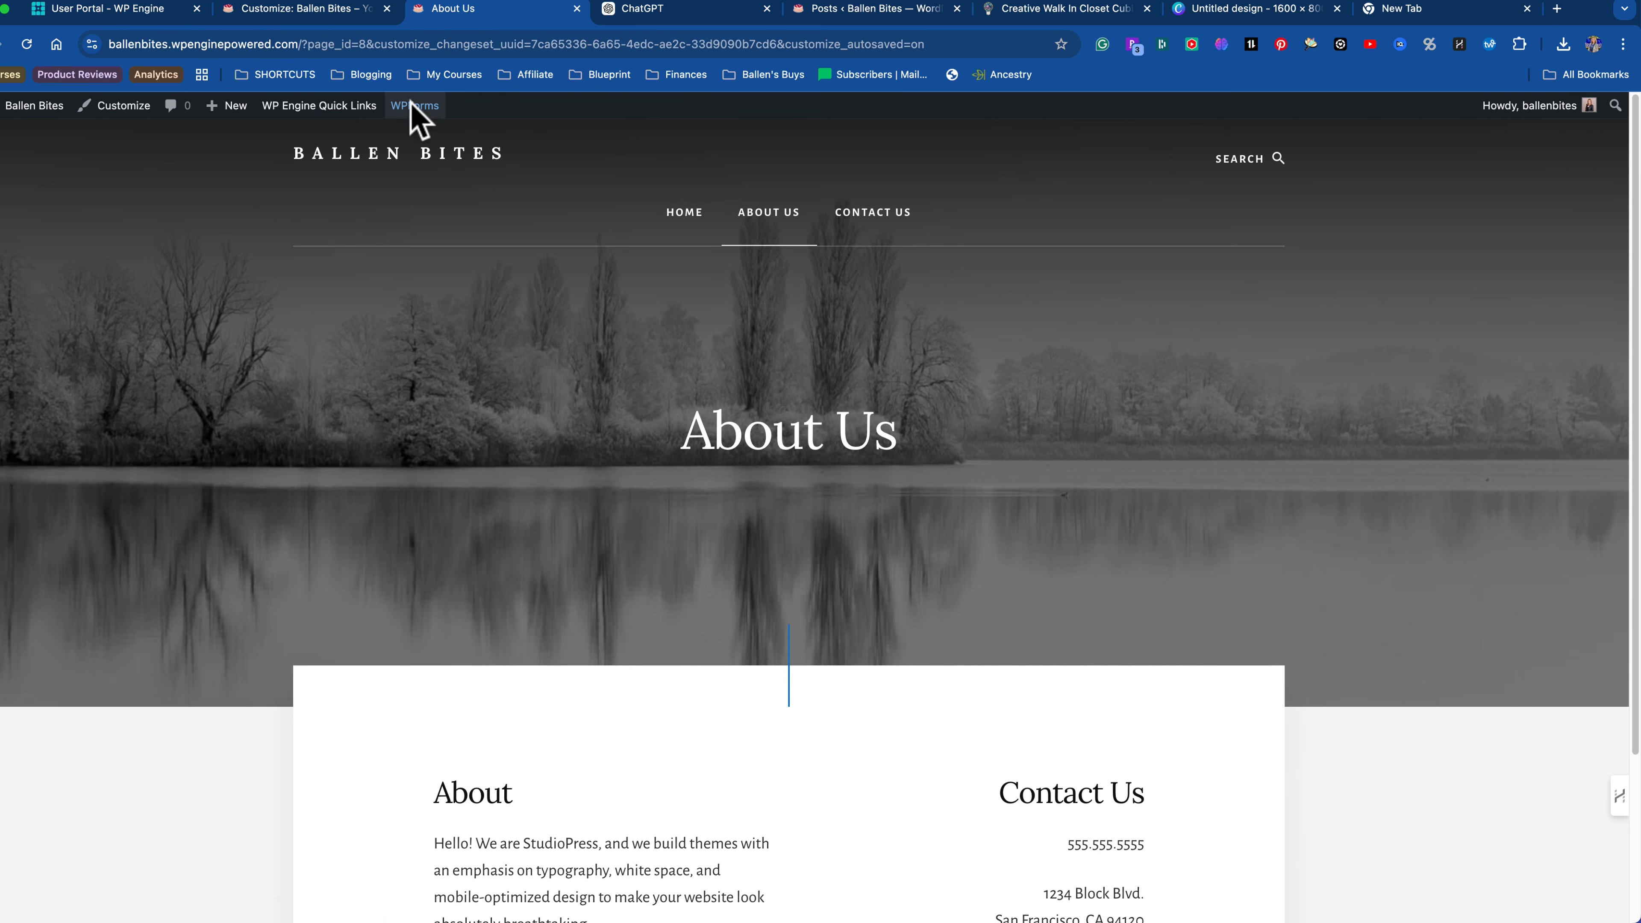
mouse_move(228, 108)
click(226, 138)
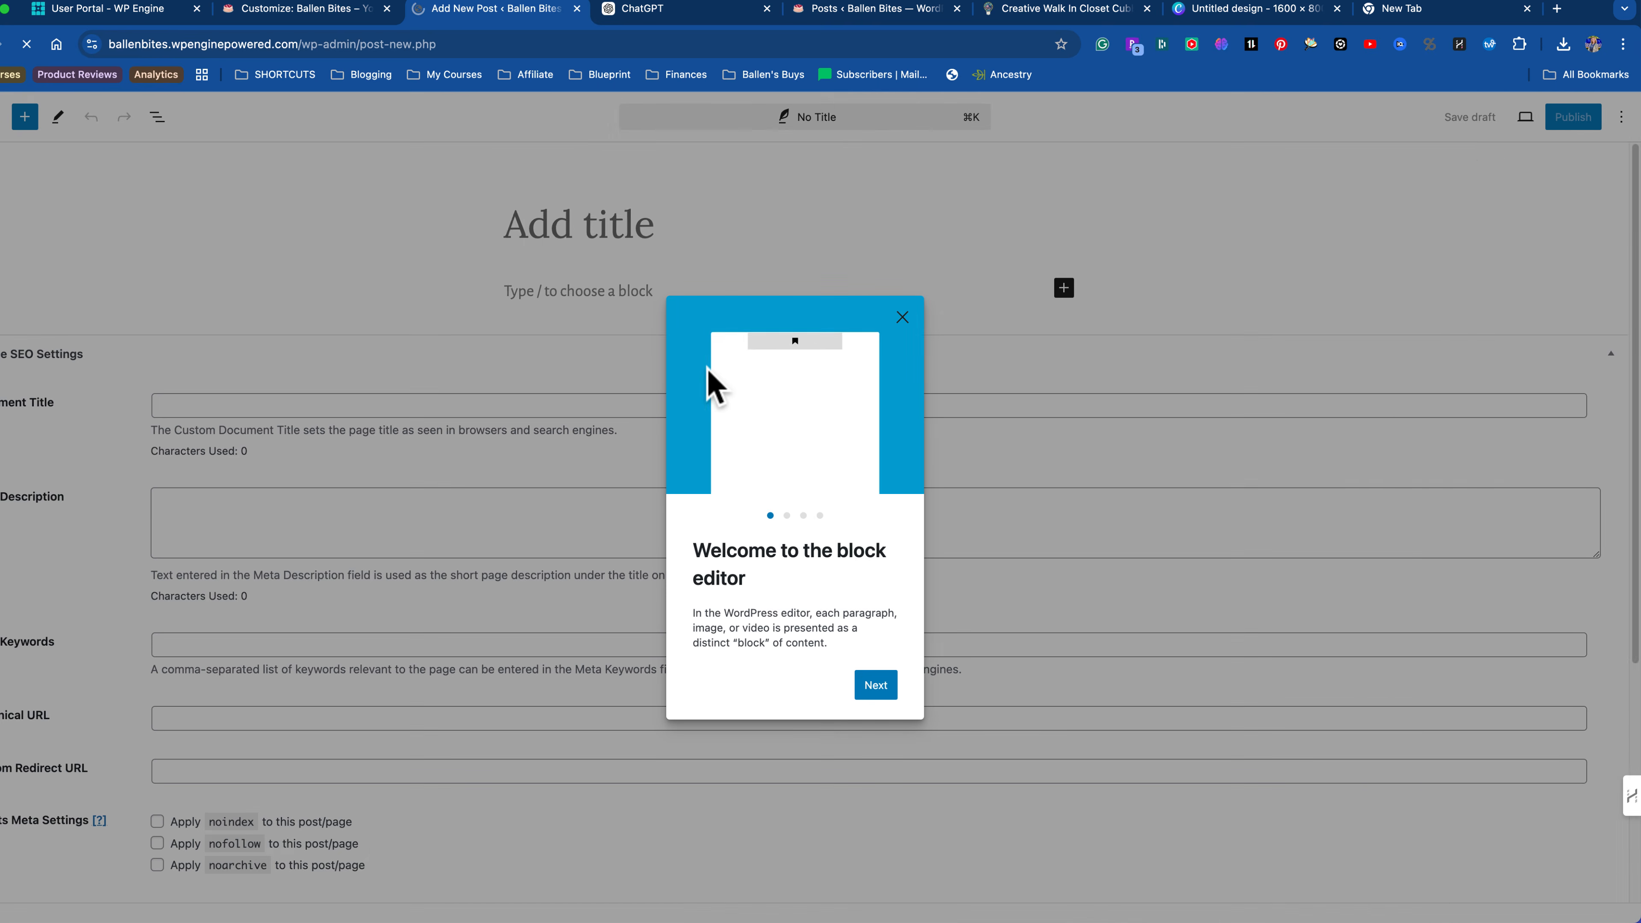
click(901, 317)
click(476, 221)
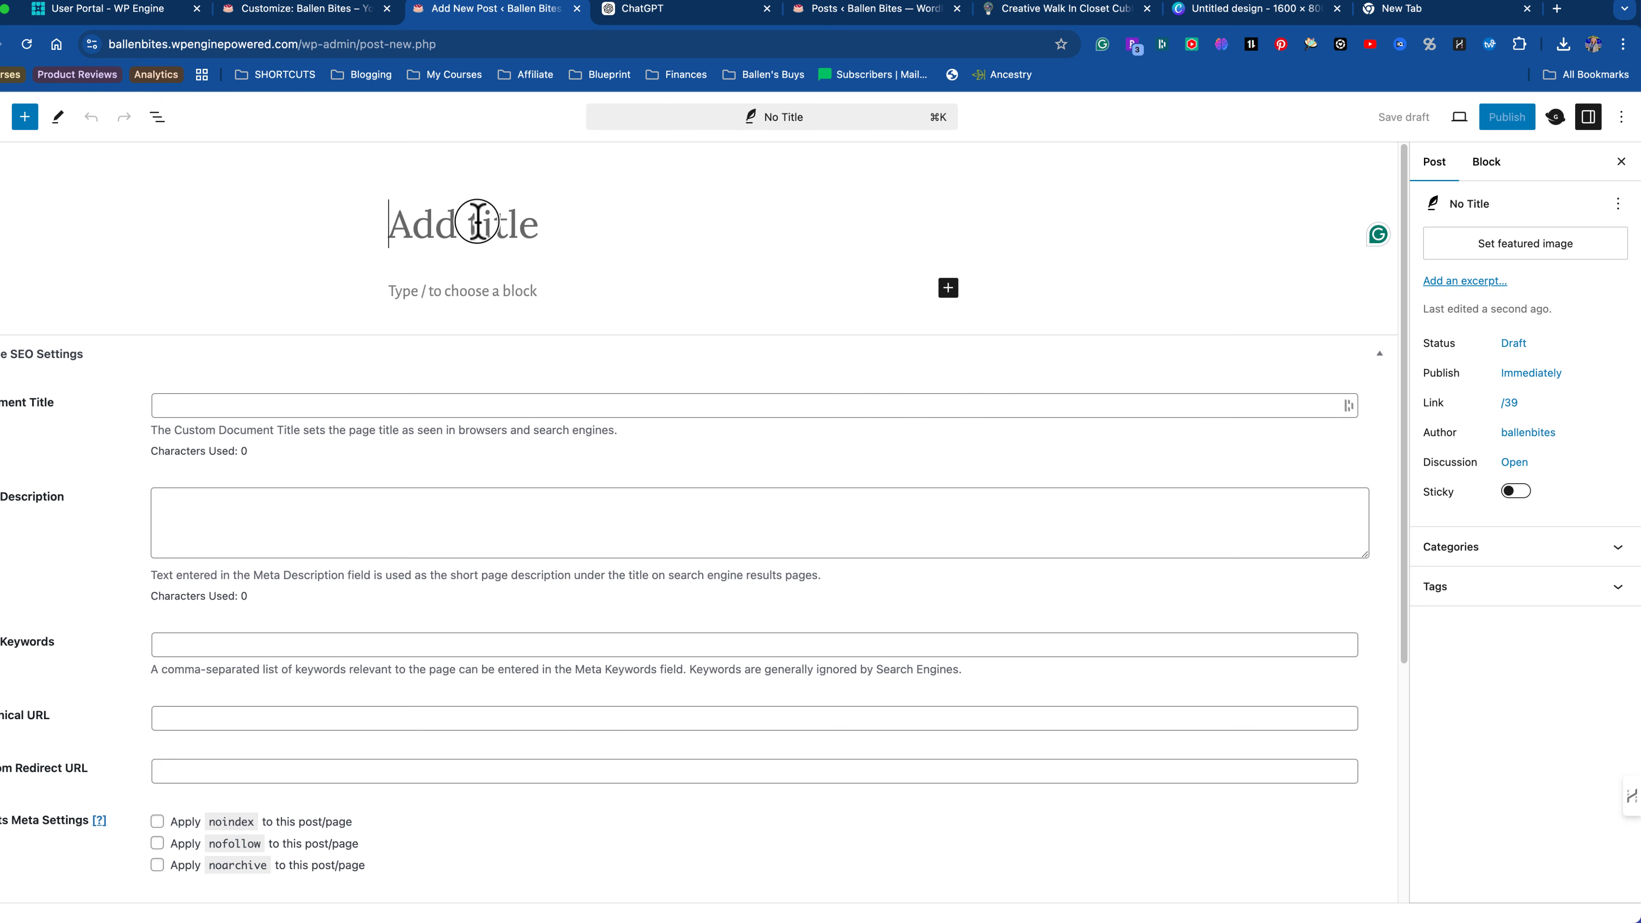
key(super+v)
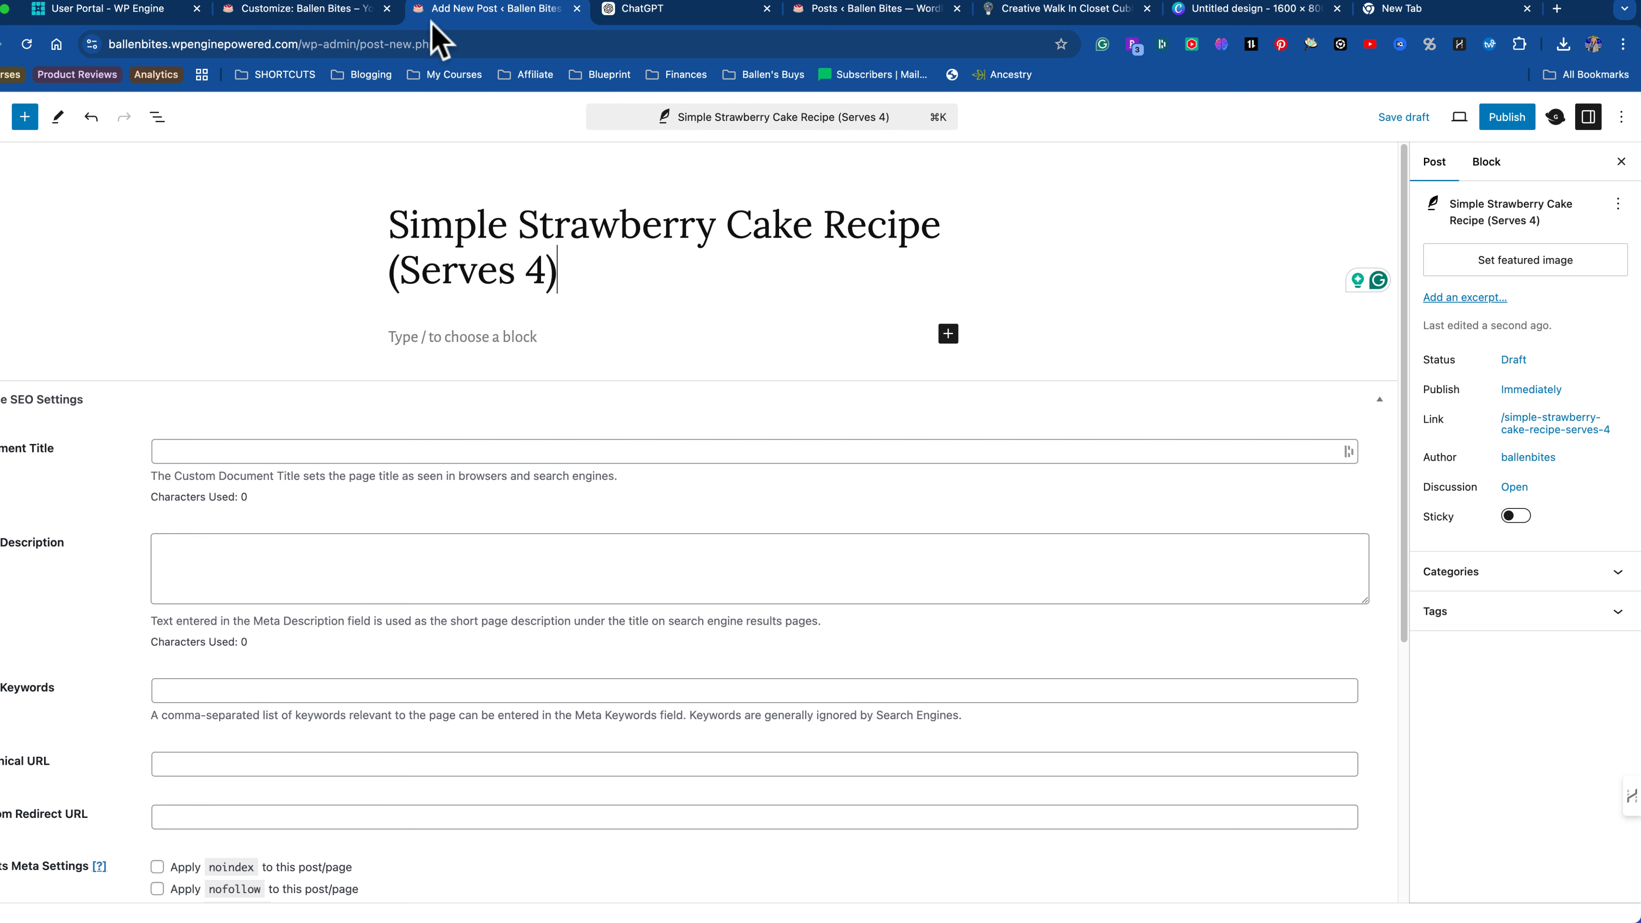
Step: Copy the recipe text from the introduction through the Serving Suggestion in ChatGPT and paste it into the post body
click(703, 18)
drag(626, 261, 812, 716)
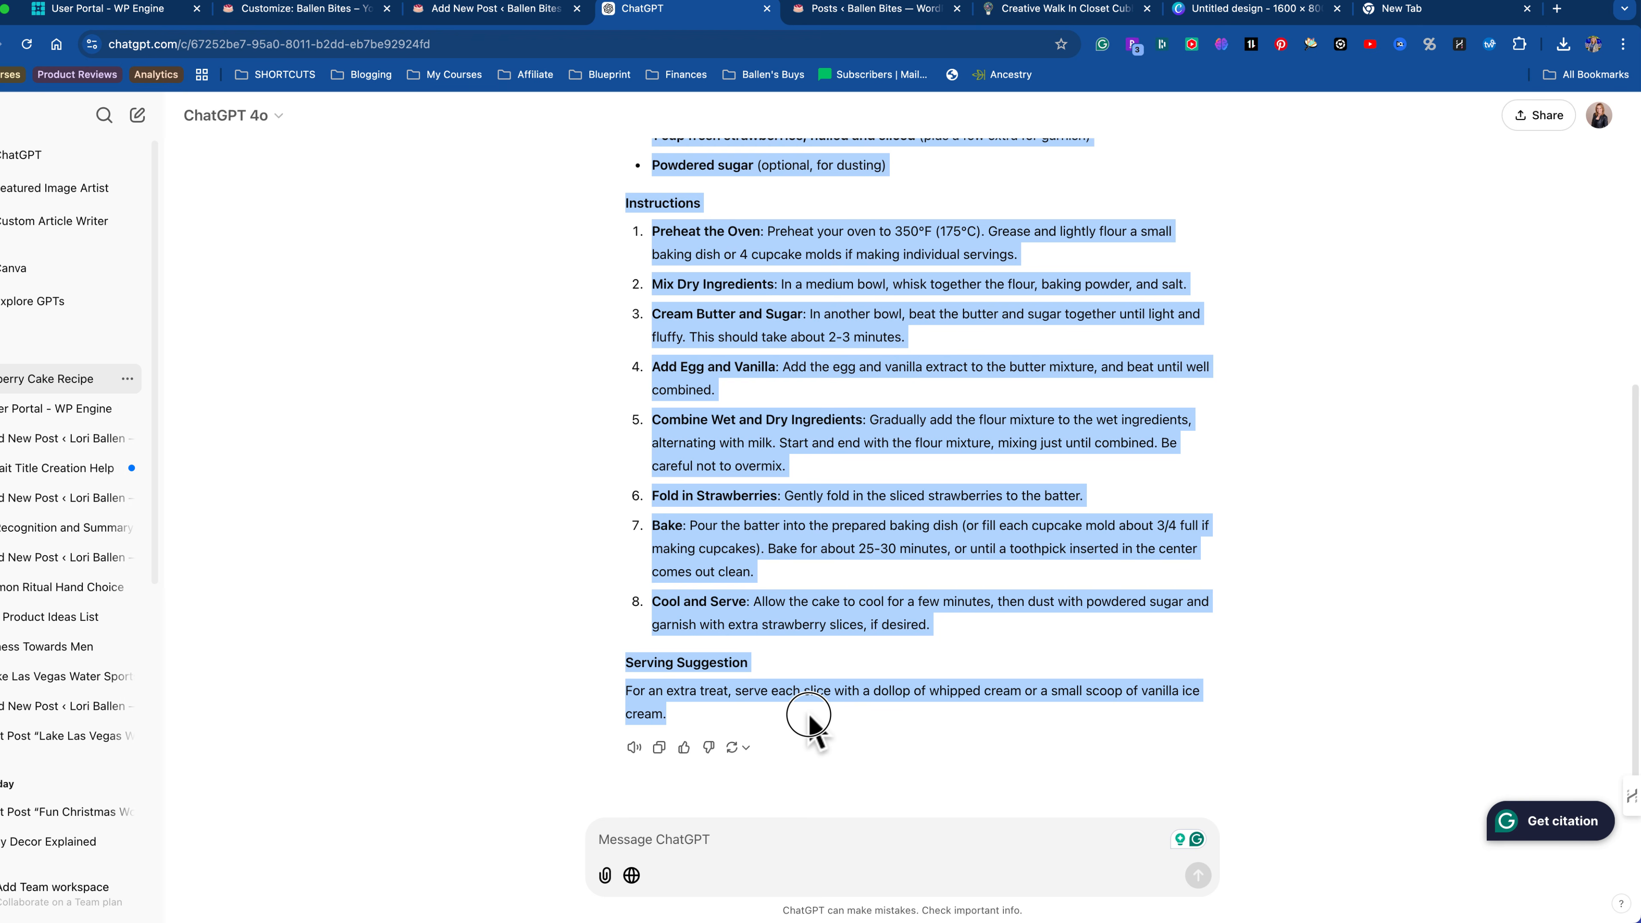
click(435, 11)
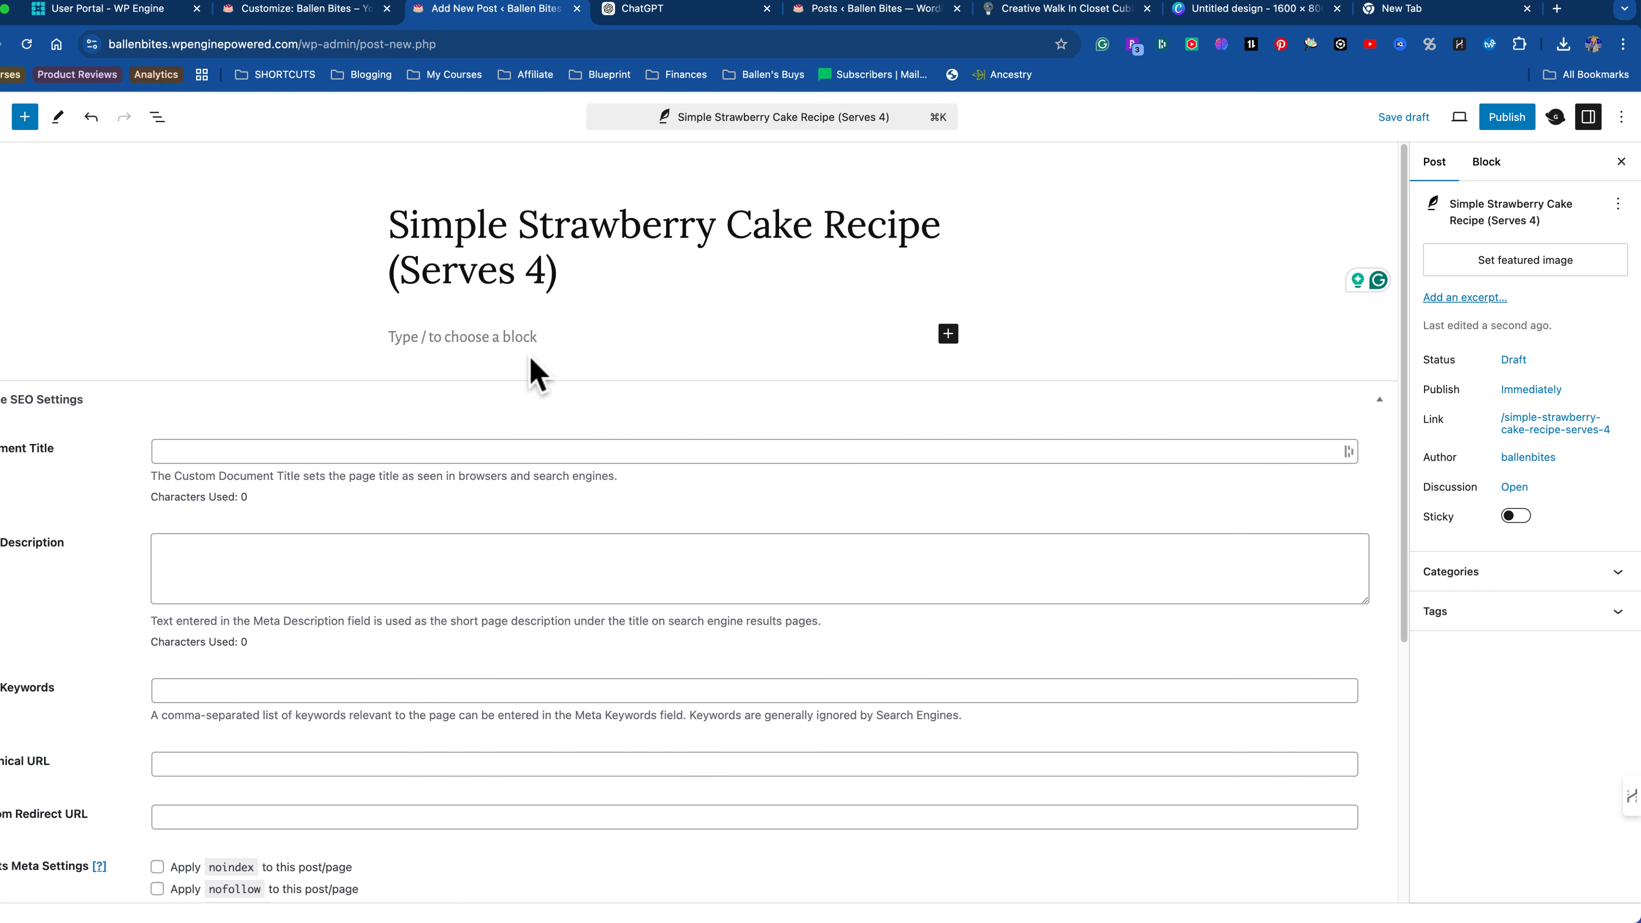
click(525, 342)
key(super+v)
scroll(535, 349, up, 10)
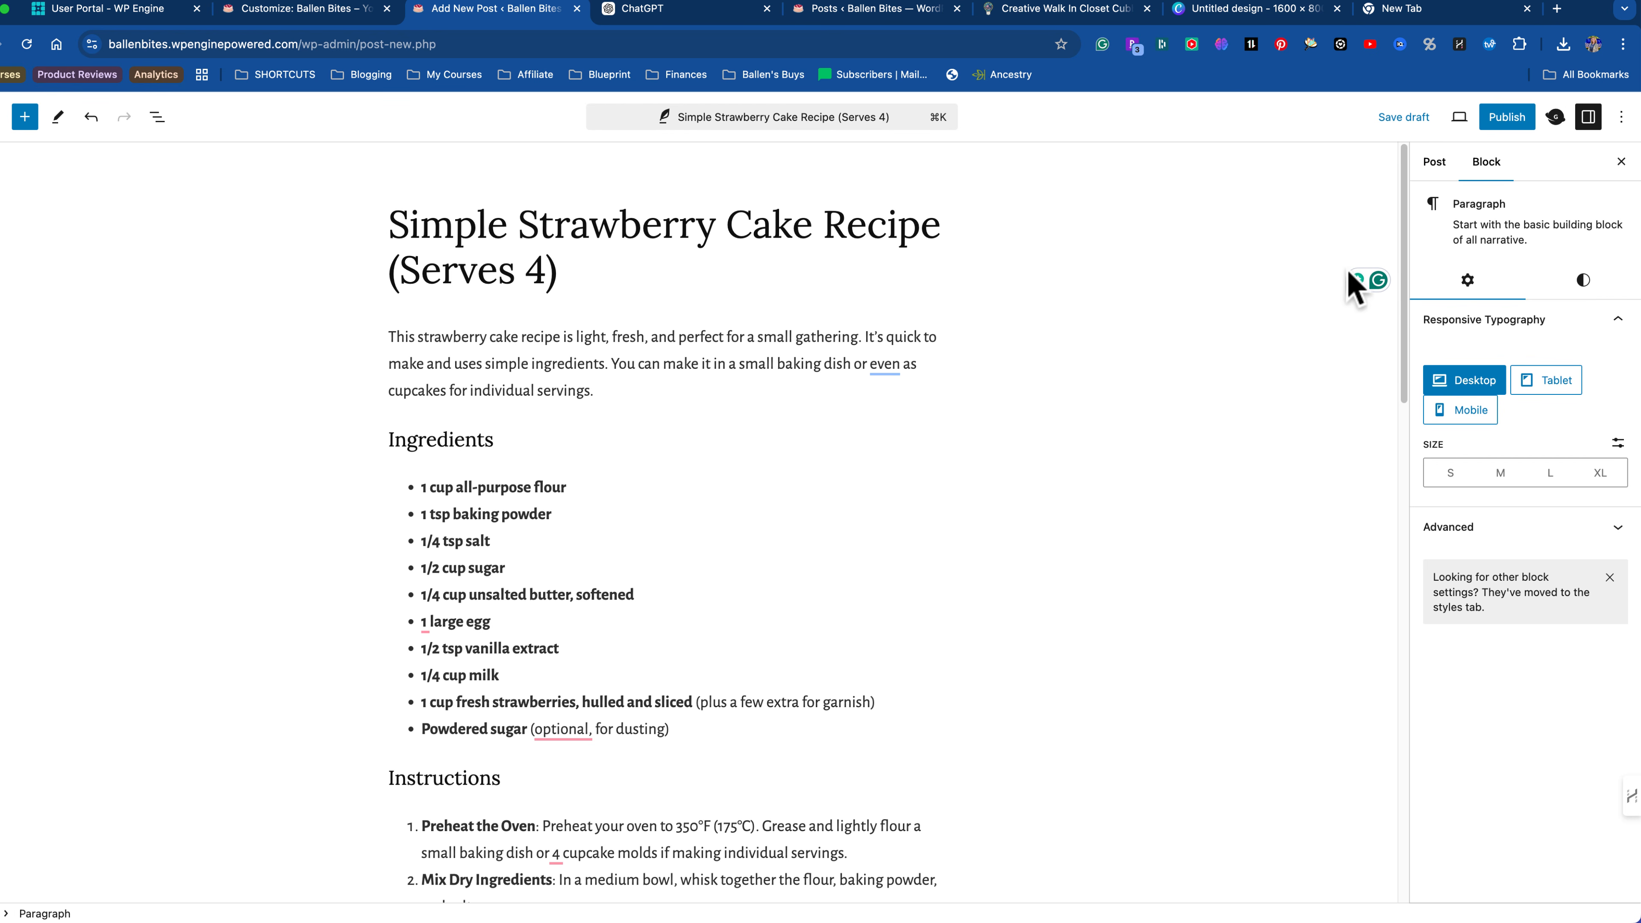
Step: Set the red-topped dessert photo from the Media Library as the post's featured image
click(1433, 163)
click(1525, 260)
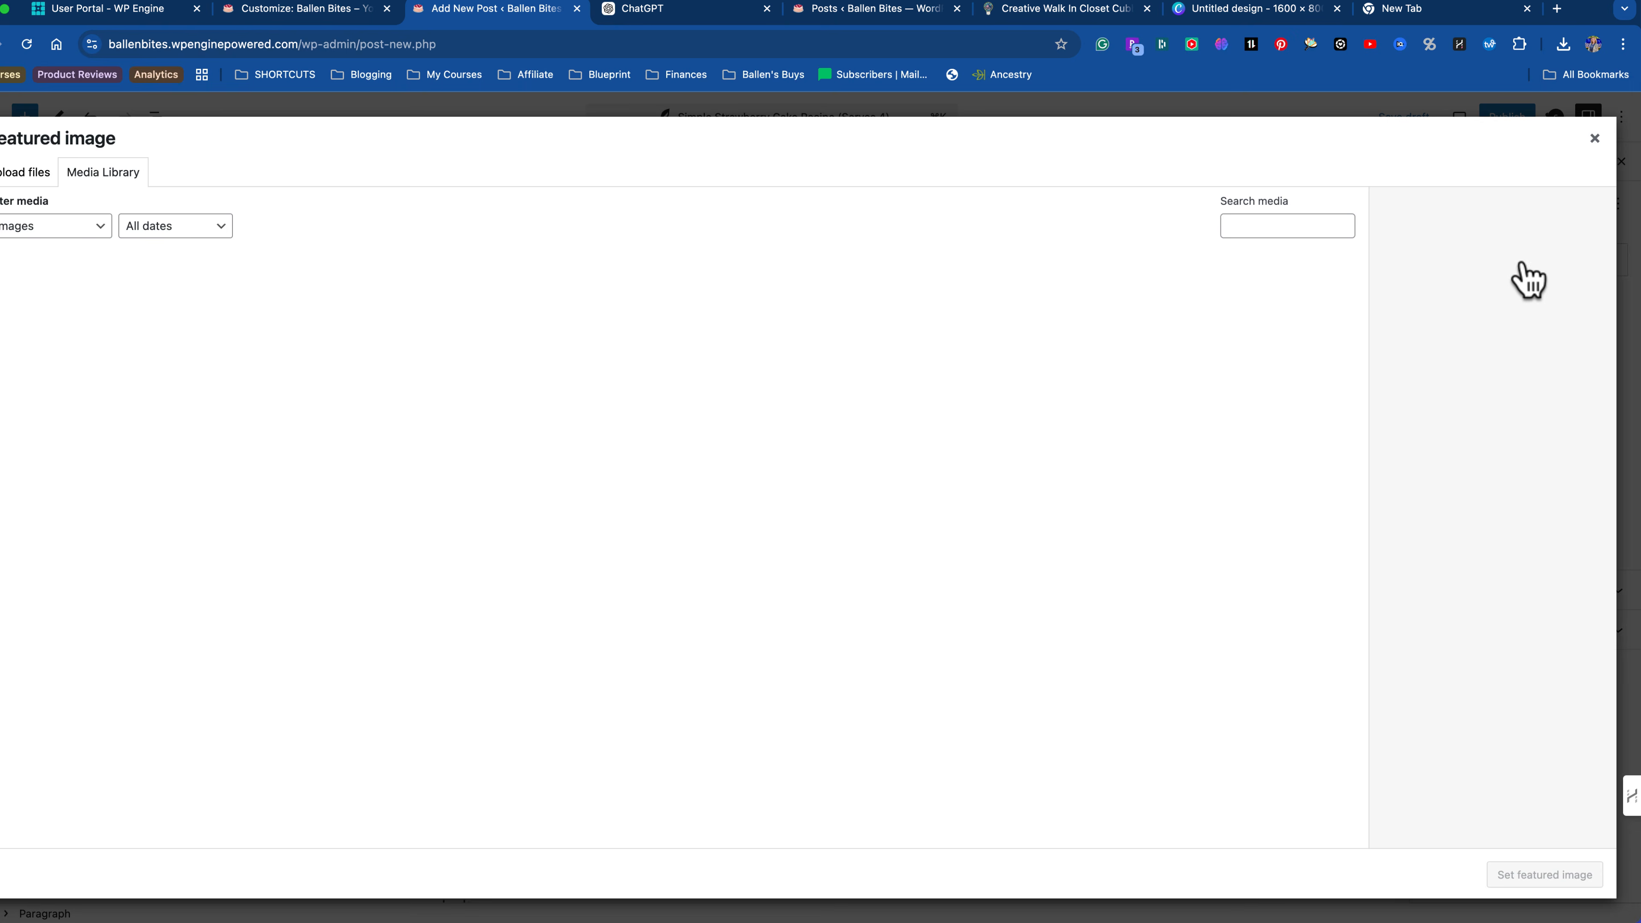
click(52, 311)
click(1544, 874)
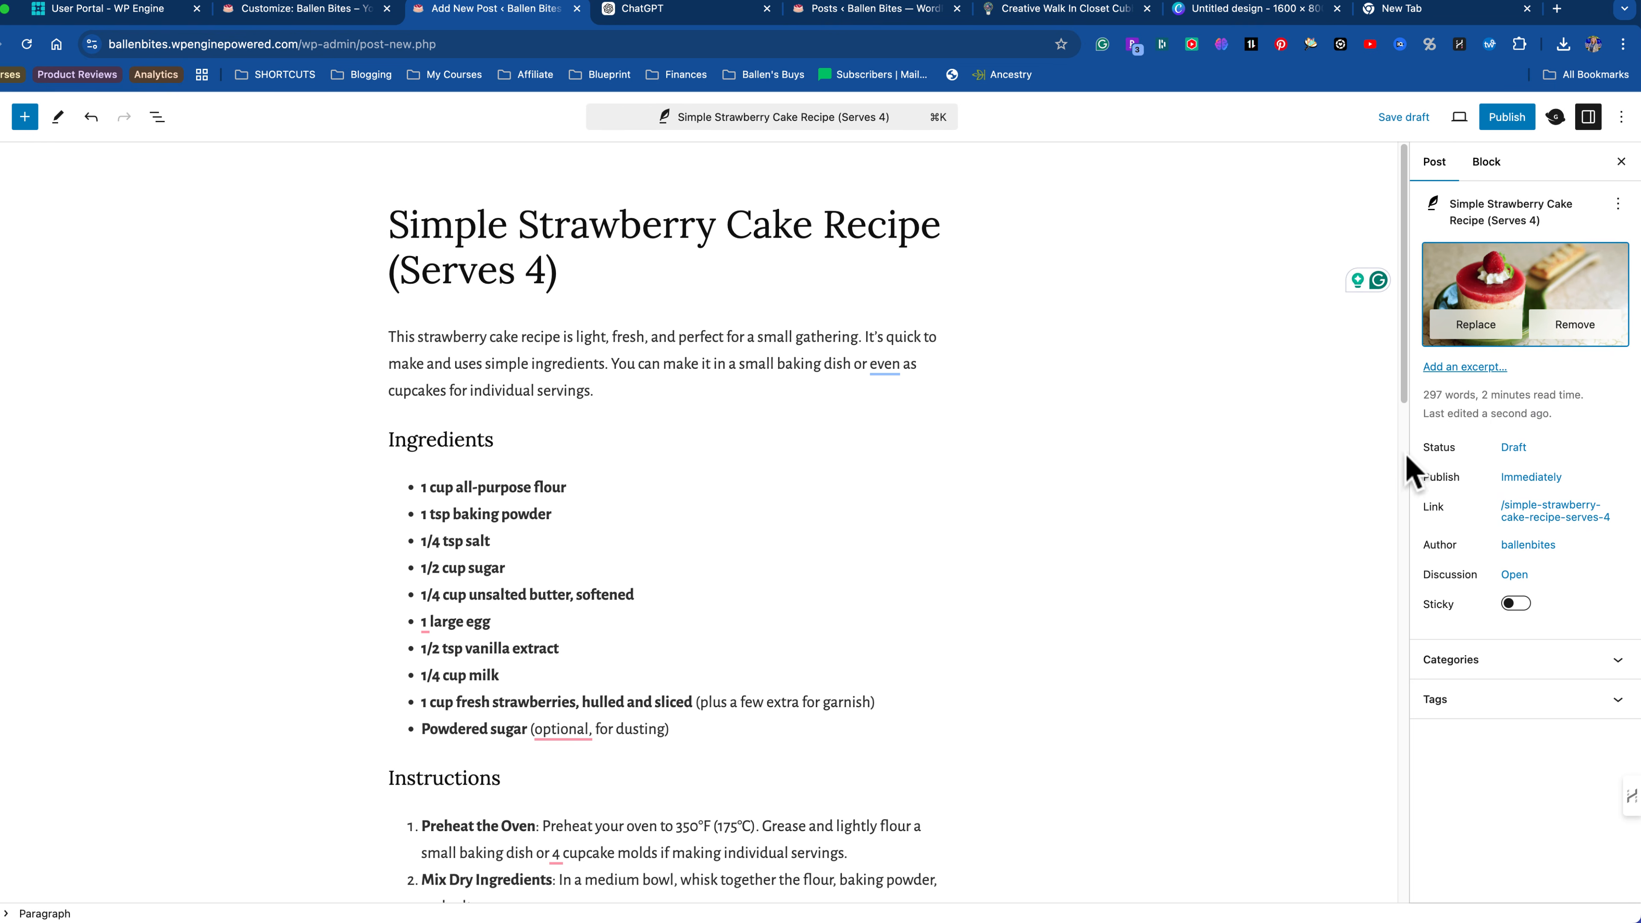
Step: Remove "(Serves 4)" from the post title so it reads "Simple Strawberry Cake Recipe"
click(1507, 126)
click(1554, 511)
drag(575, 275, 311, 270)
click(311, 270)
drag(671, 278, 597, 282)
click(362, 279)
key(BackSpace)
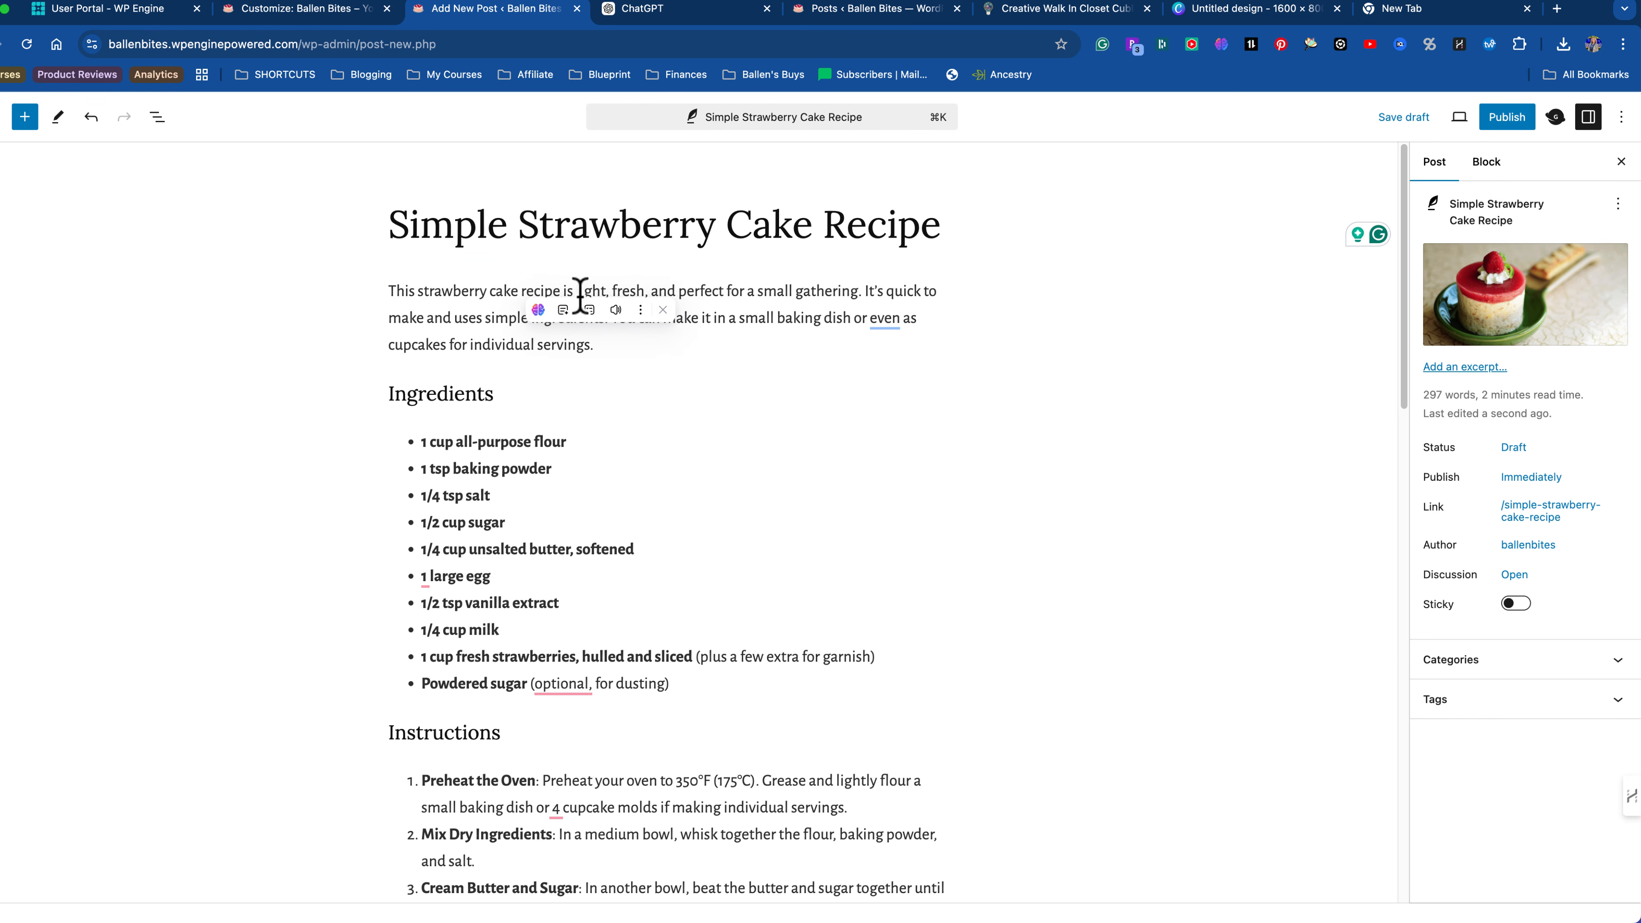
Step: Publish the strawberry cake post and view it on the live site, checking its header, content and sidebar
click(1509, 122)
click(1437, 129)
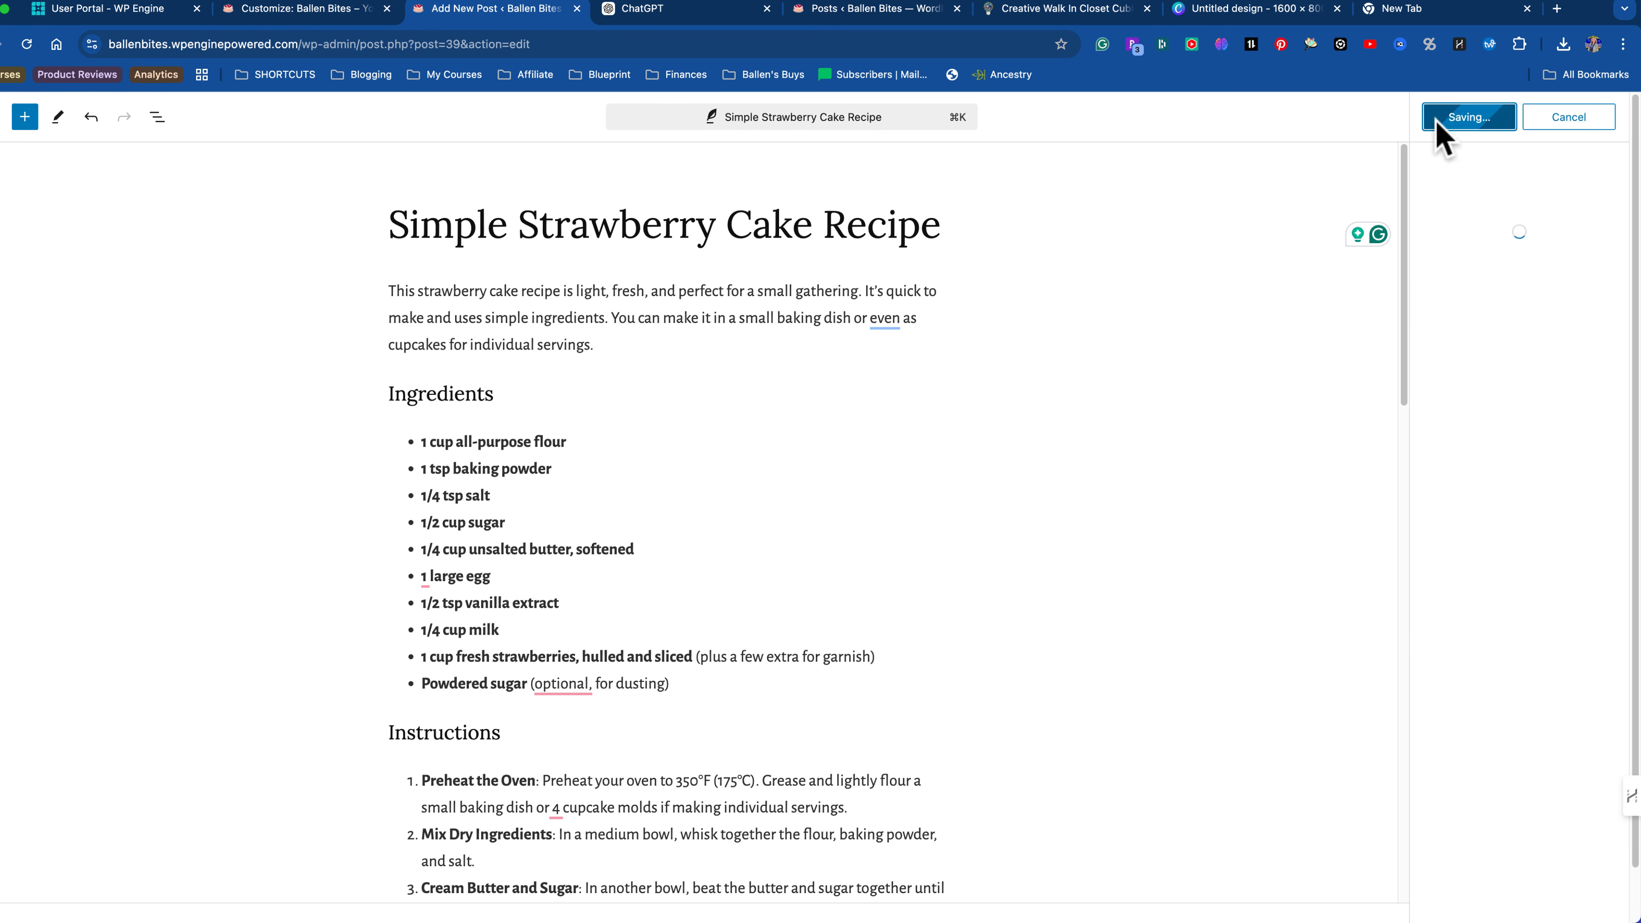
click(1469, 313)
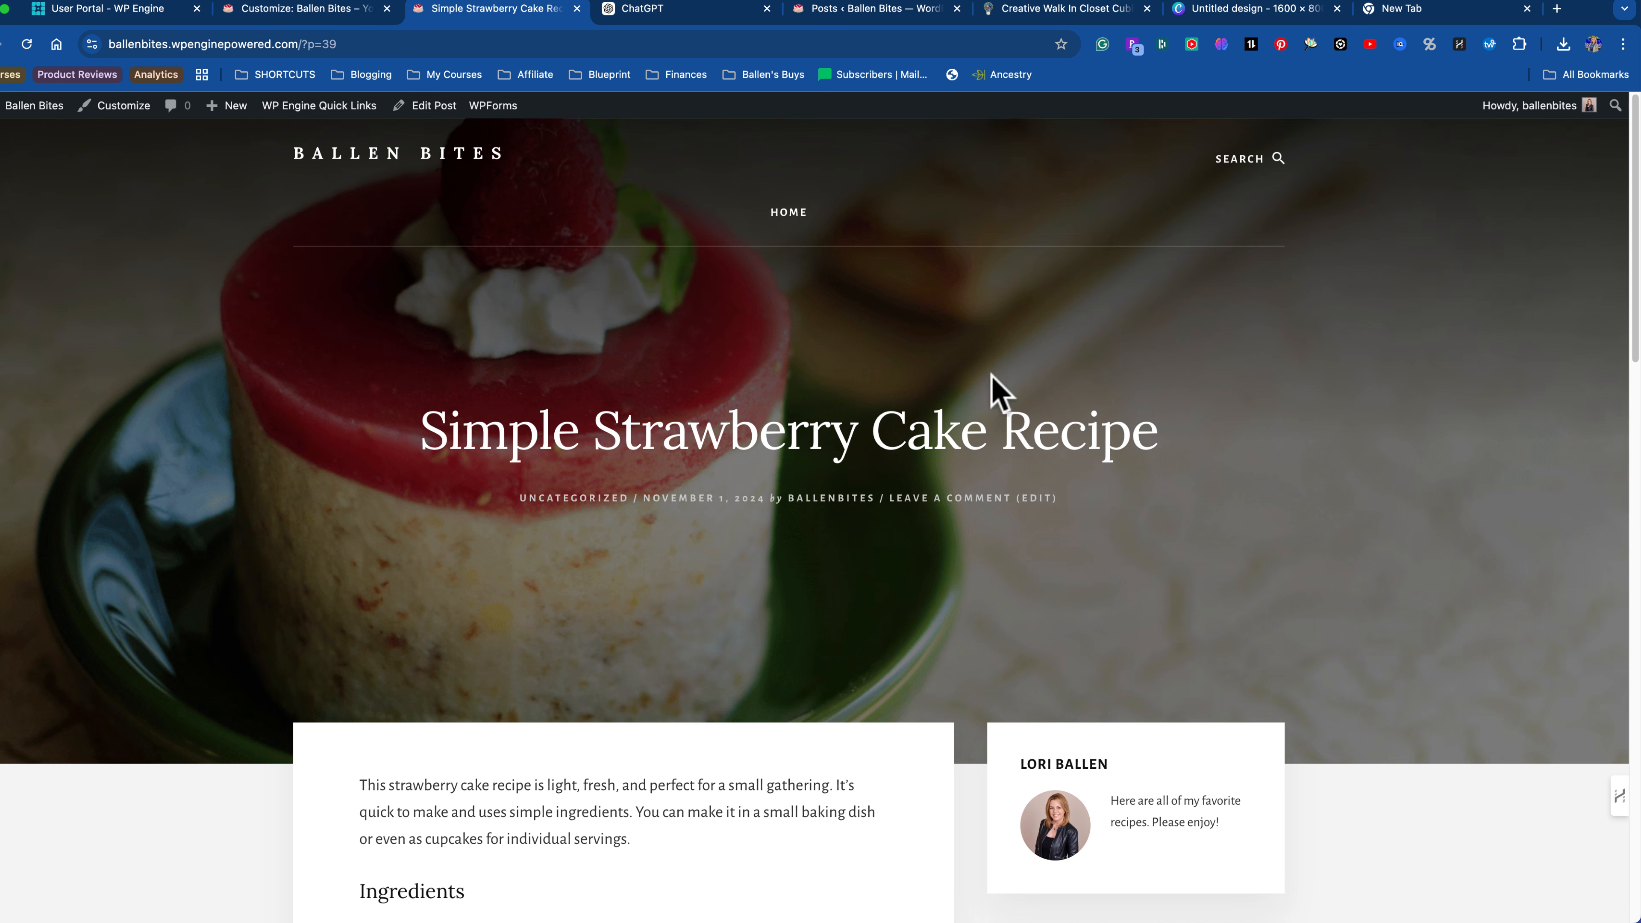
scroll(581, 426, down, 9)
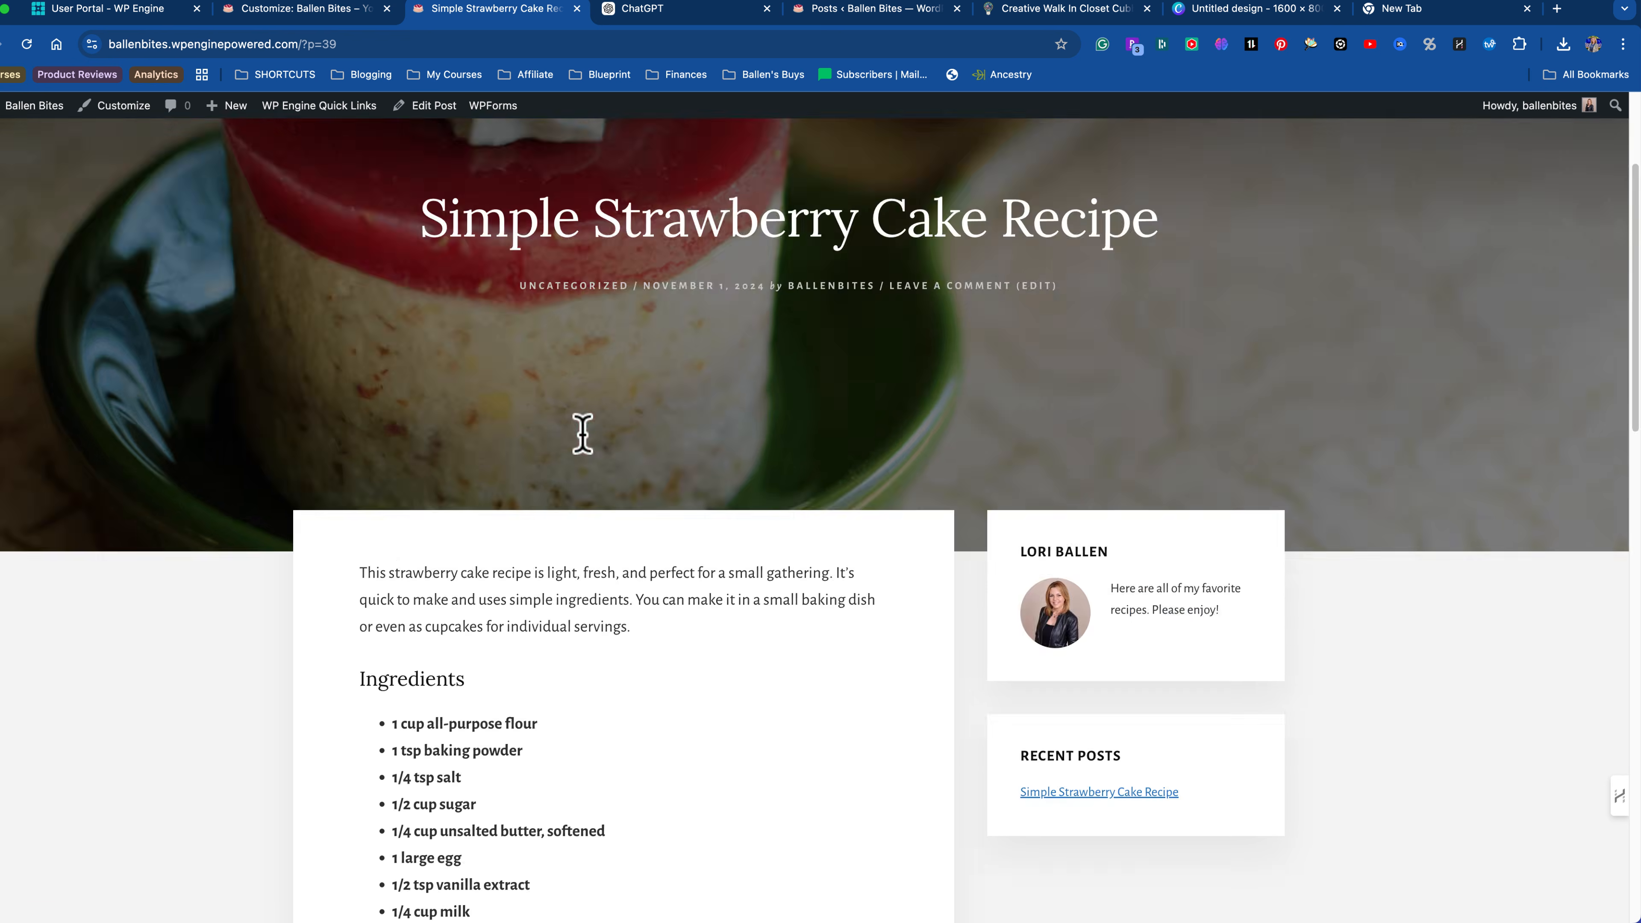
scroll(425, 391, up, 9)
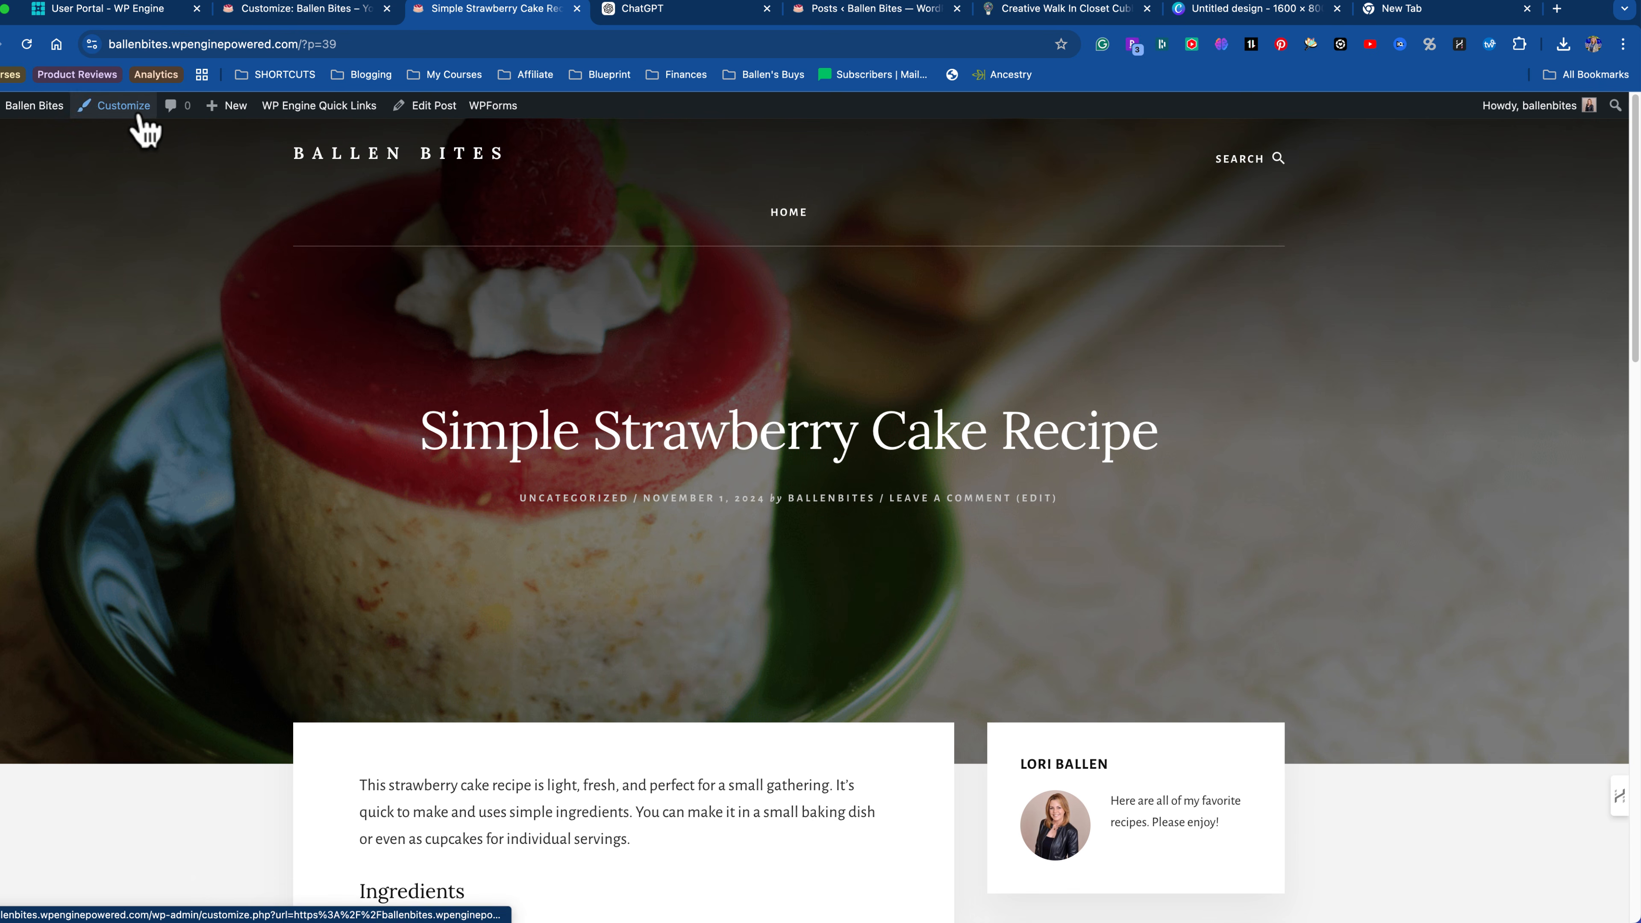
Step: Go to the Posts list in the dashboard and open the "Simple Strawberry Cake Recipe" post for editing
mouse_move(43, 113)
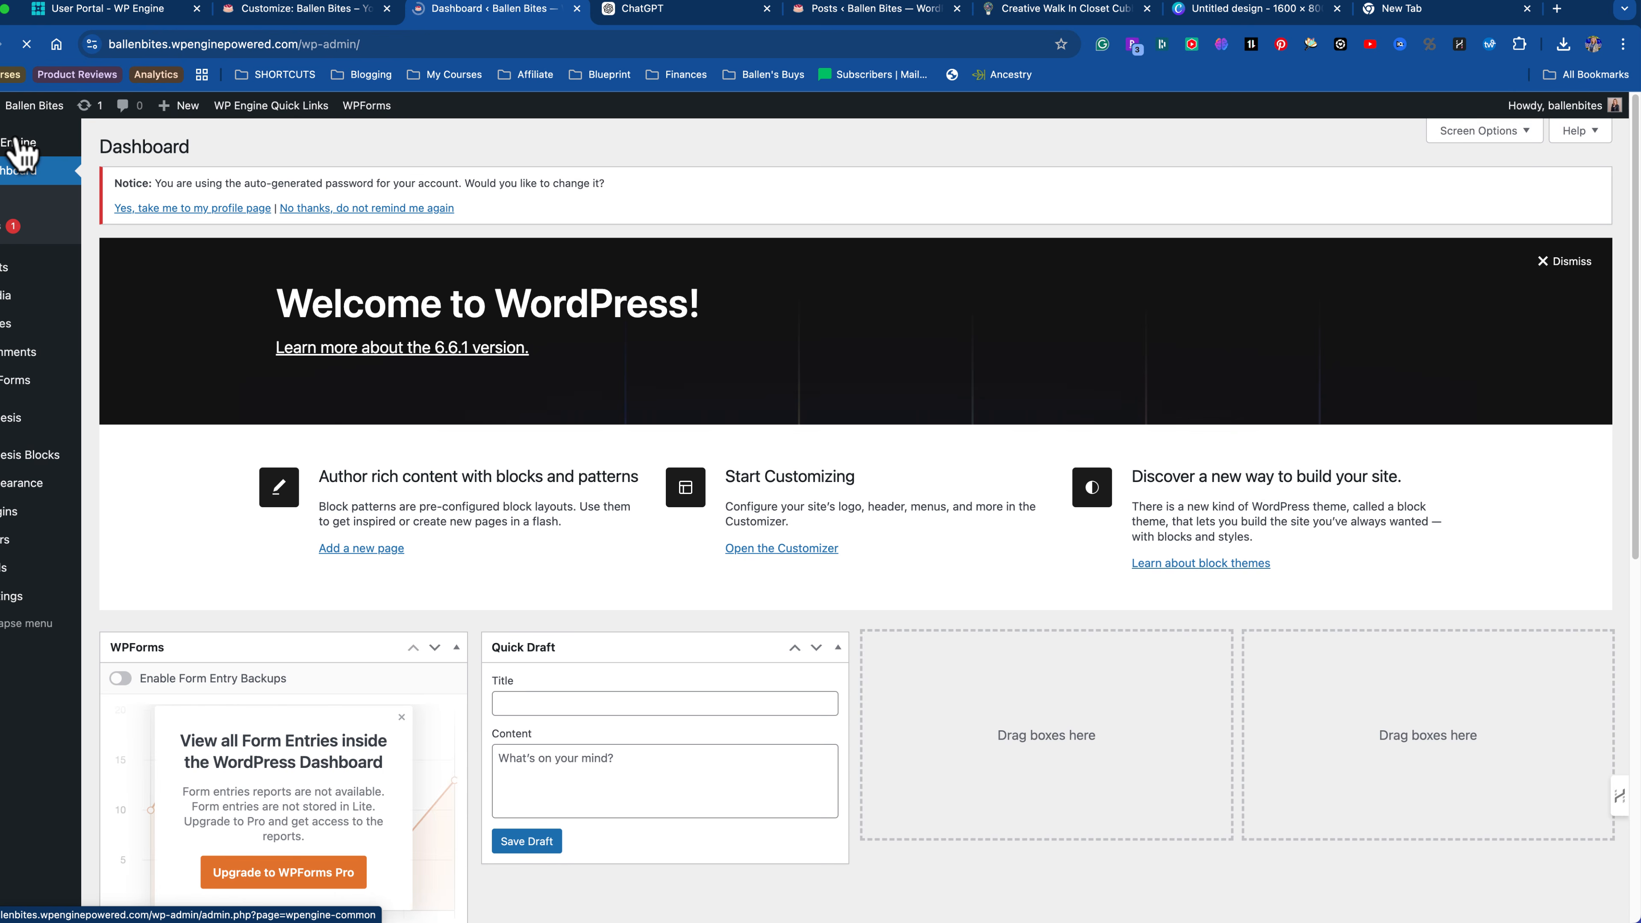
mouse_move(5, 284)
click(115, 272)
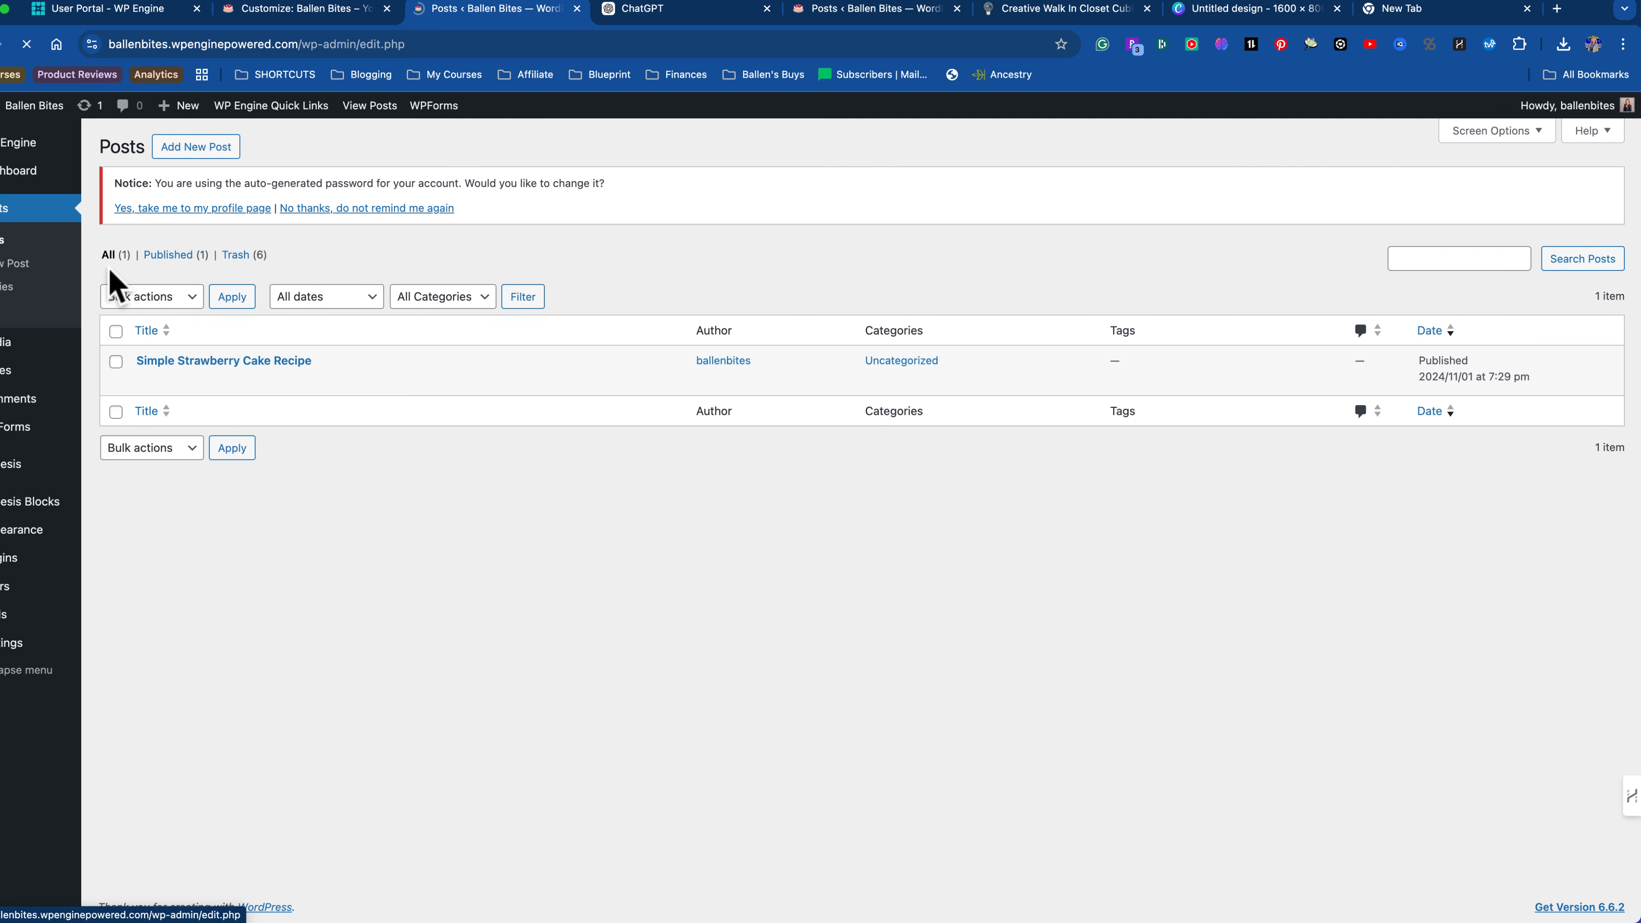
click(145, 381)
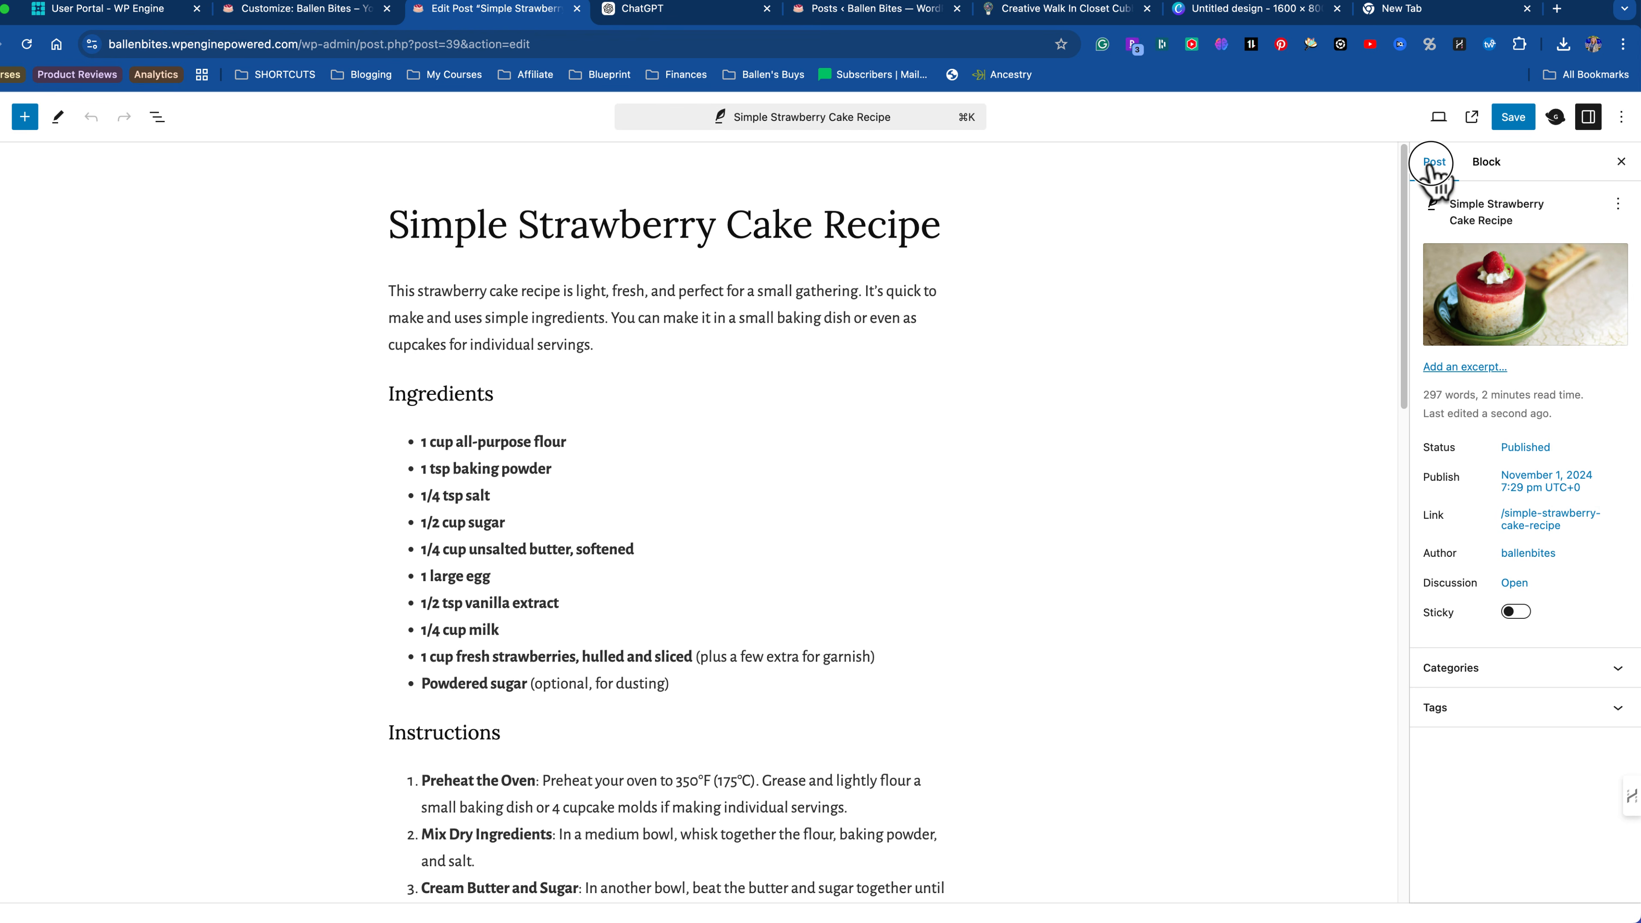
Step: Add a new category named "Desserts" to the post without a parent category
click(1476, 669)
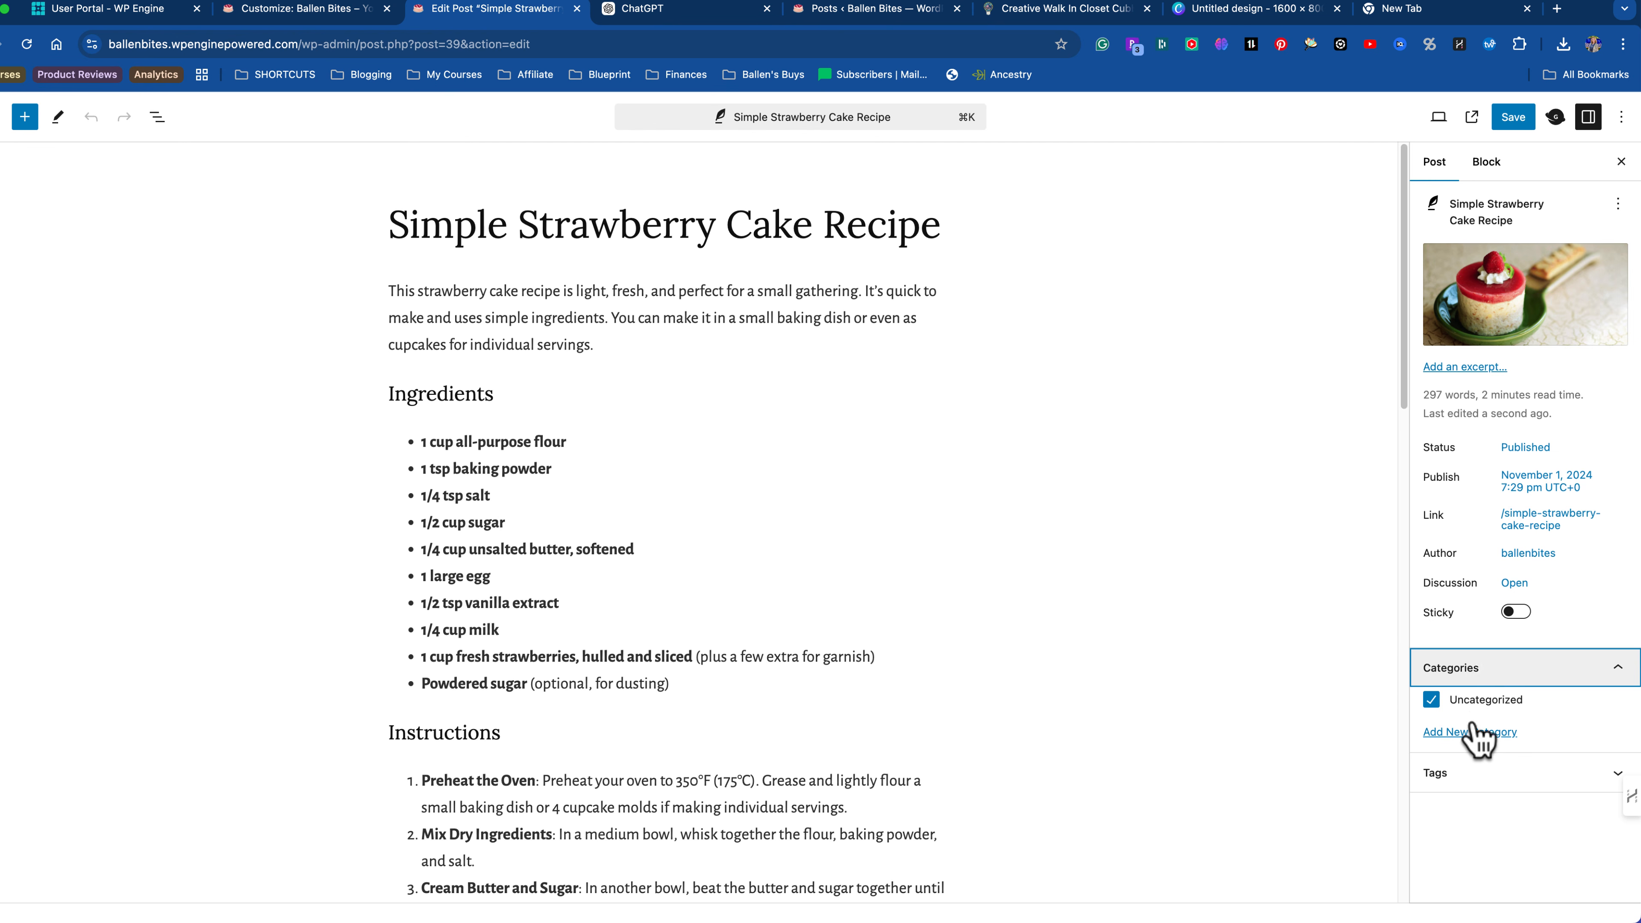
click(1454, 726)
click(1500, 786)
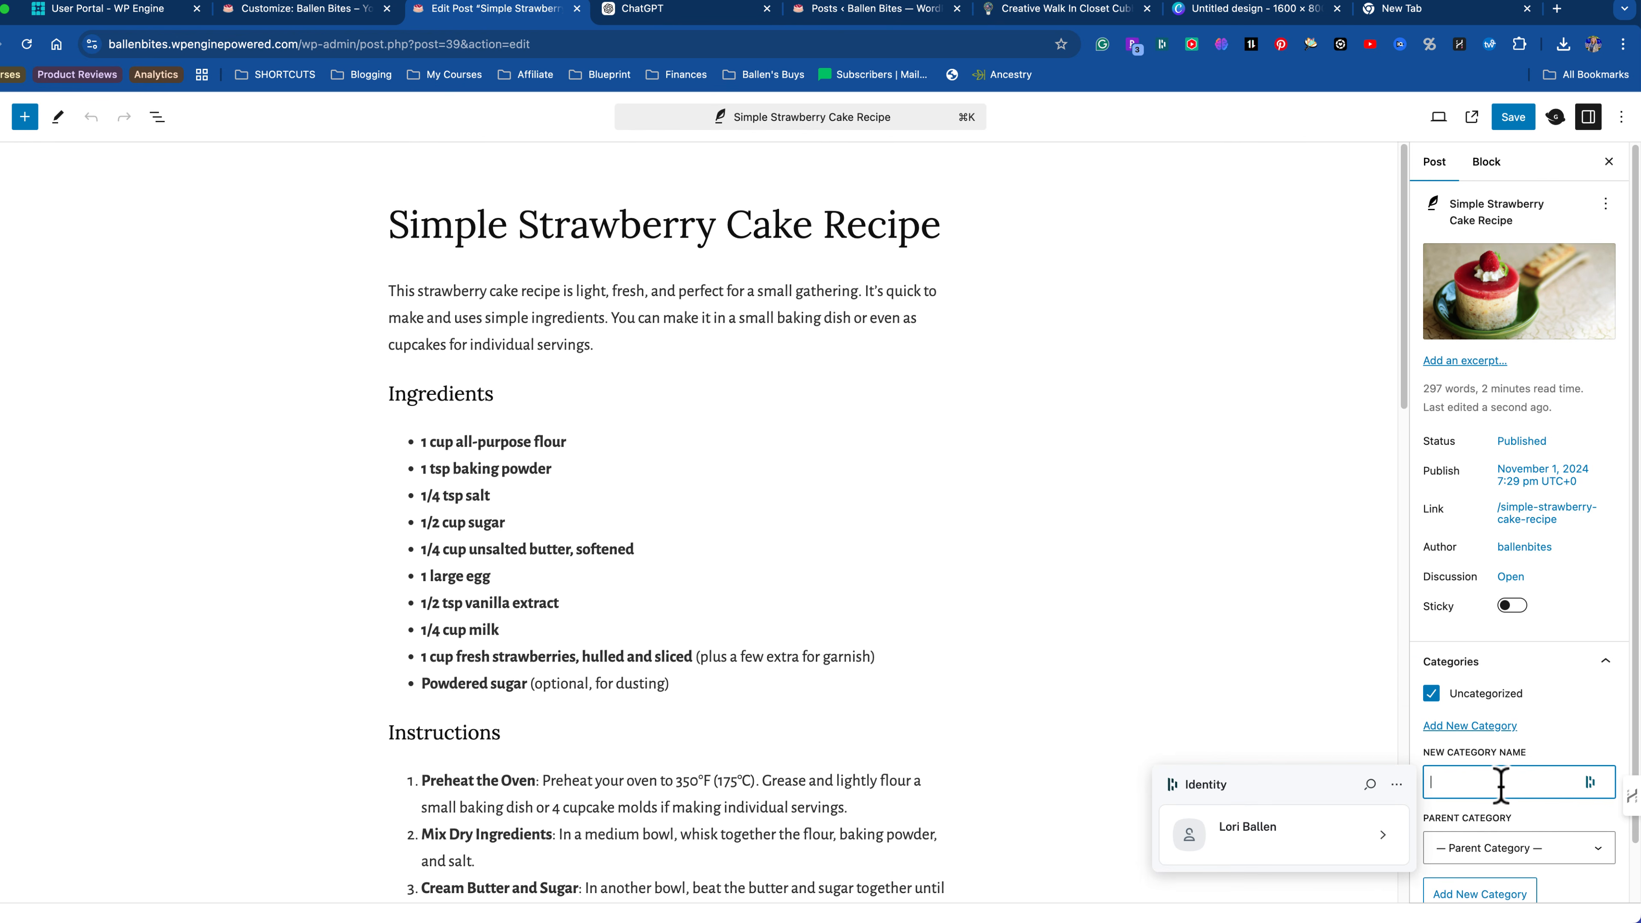
text(Desser)
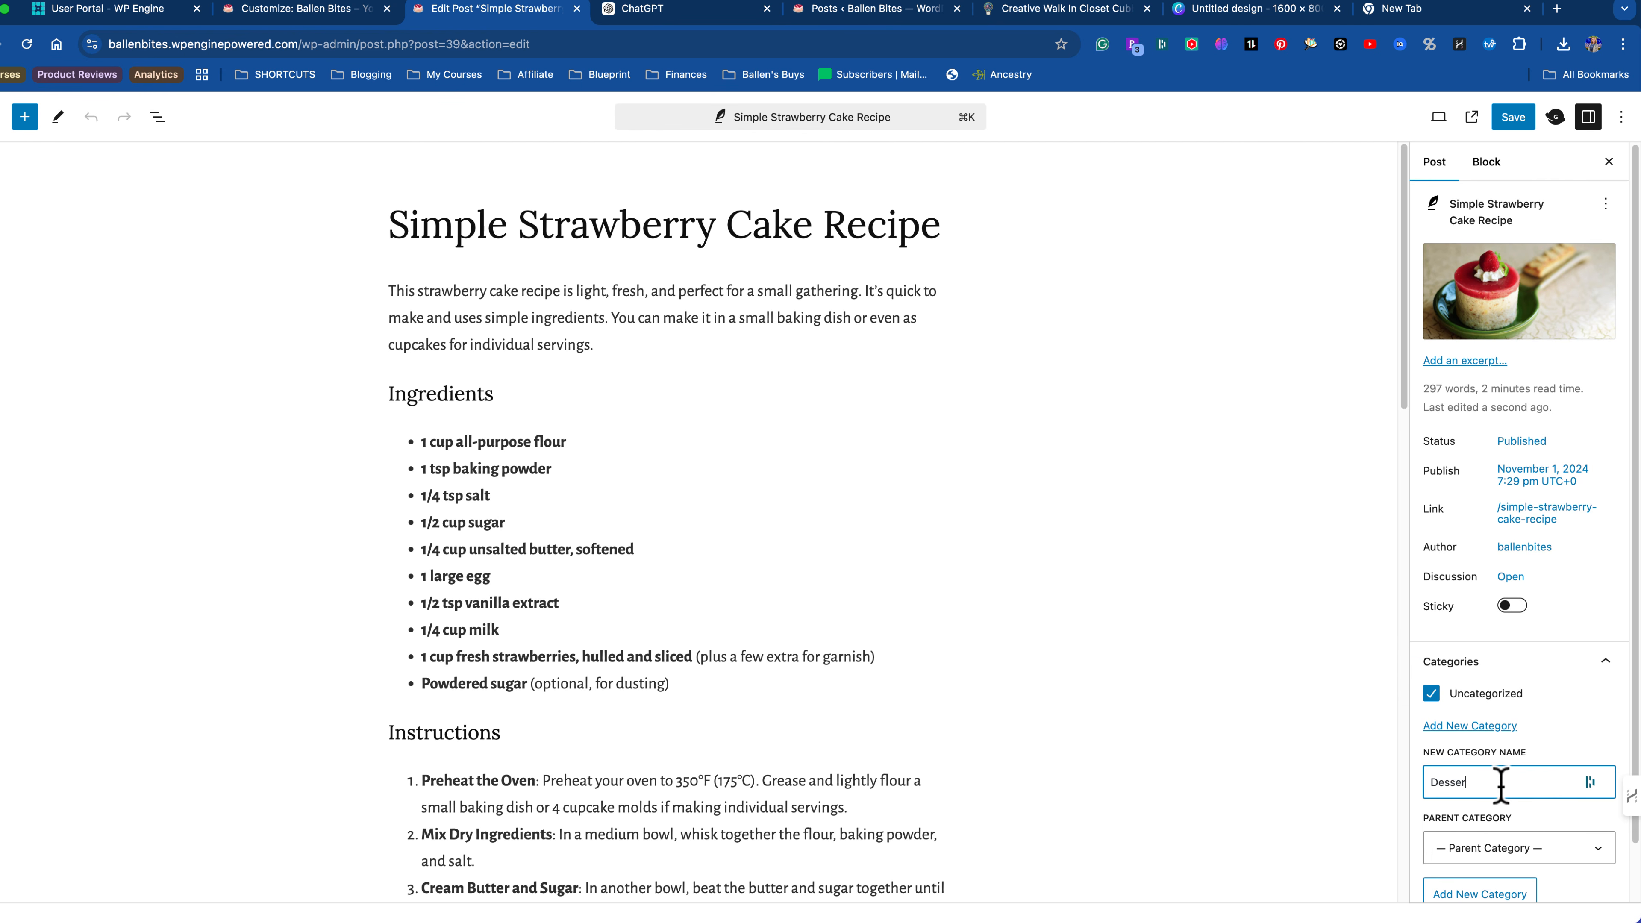
scroll(1550, 776, down, 2)
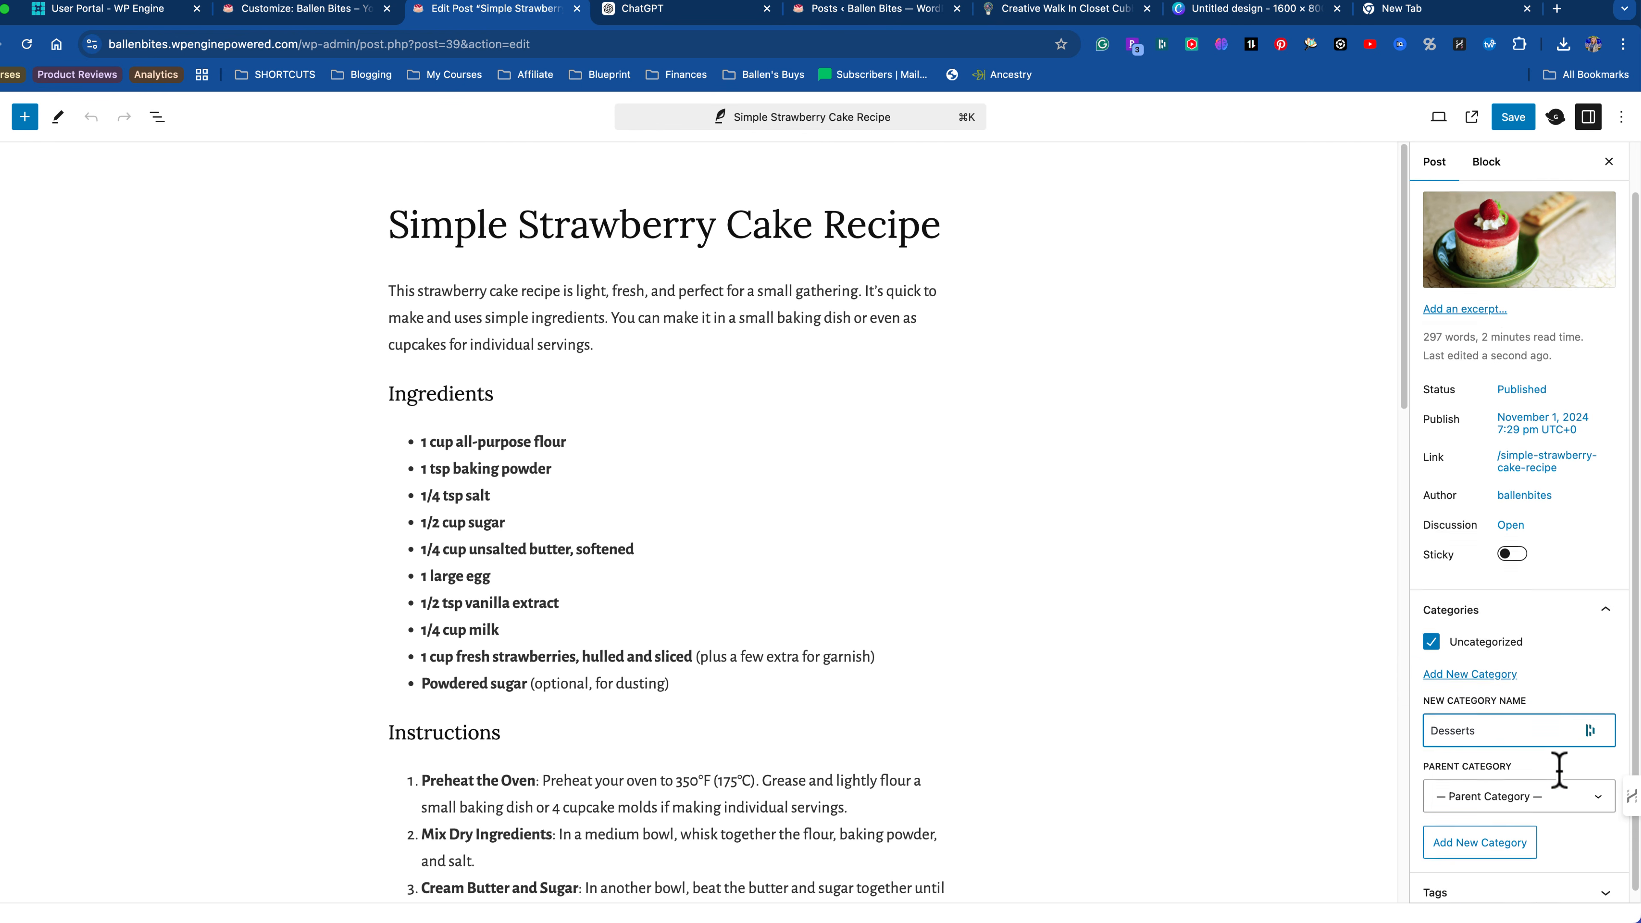
click(1444, 844)
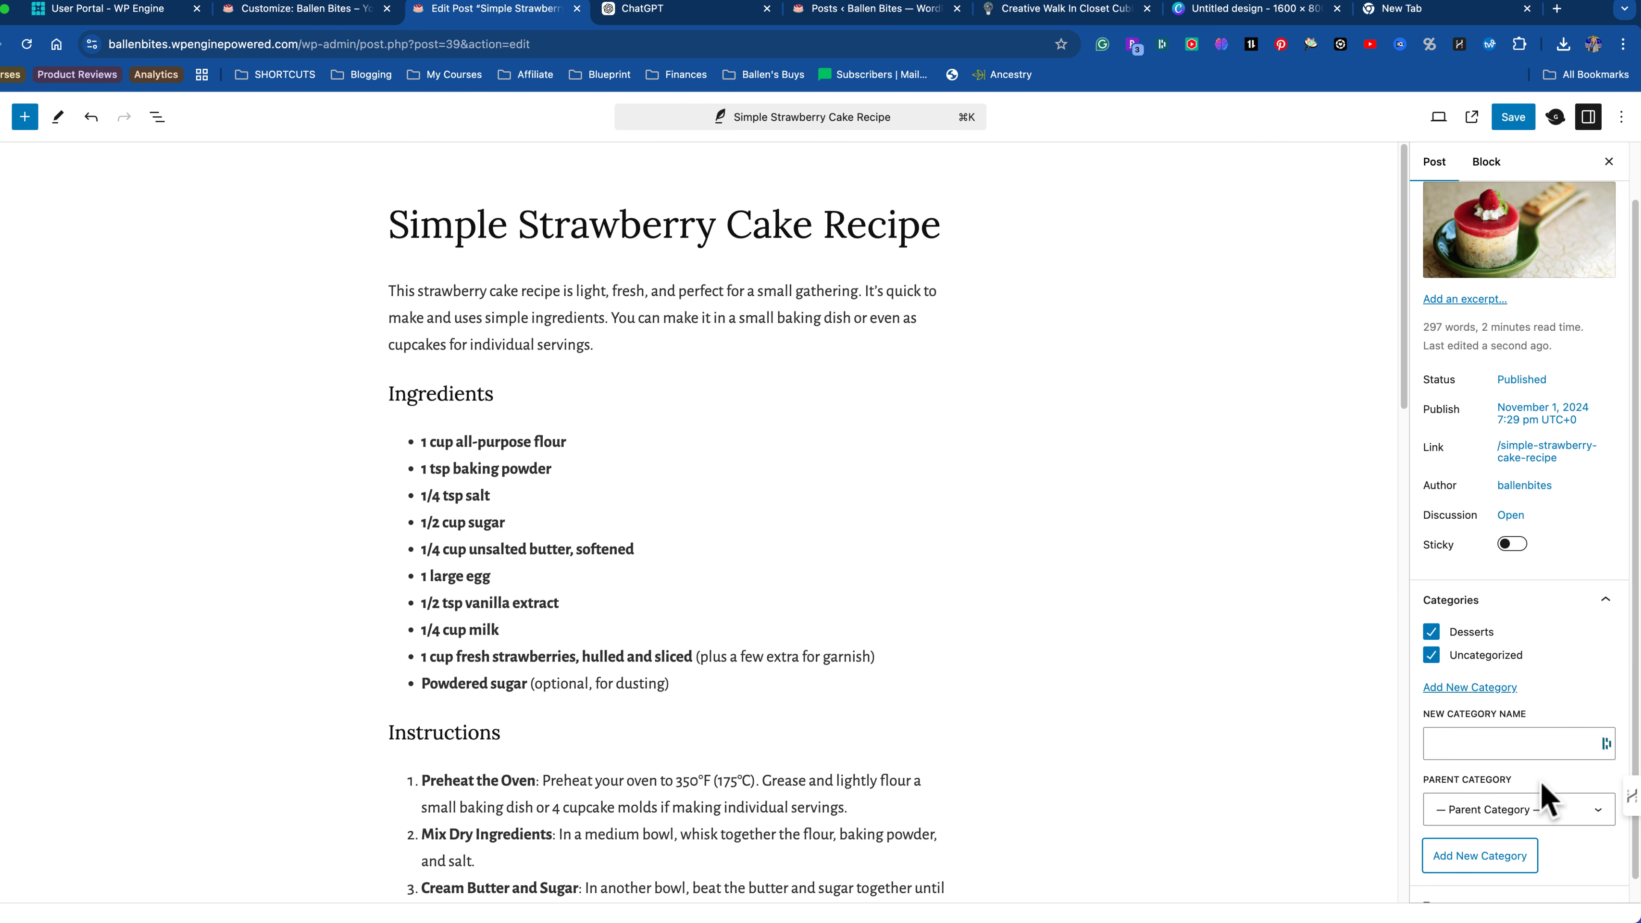
Step: Add the tag "strawberry" to the cake recipe post
scroll(1541, 811, down, 1)
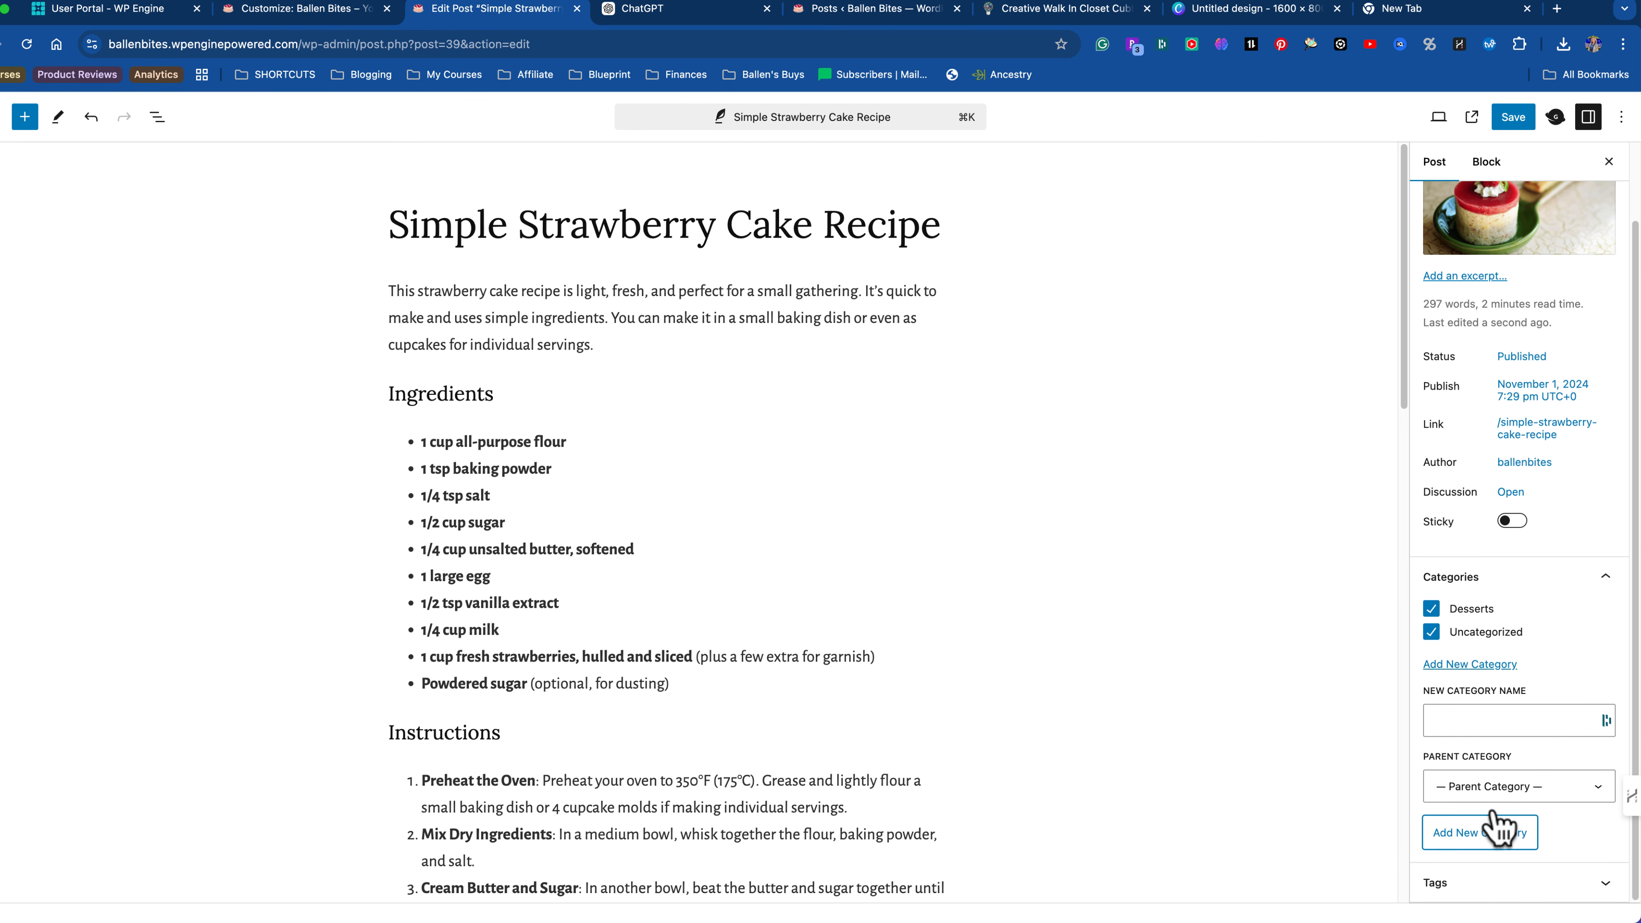
click(1440, 883)
click(1457, 852)
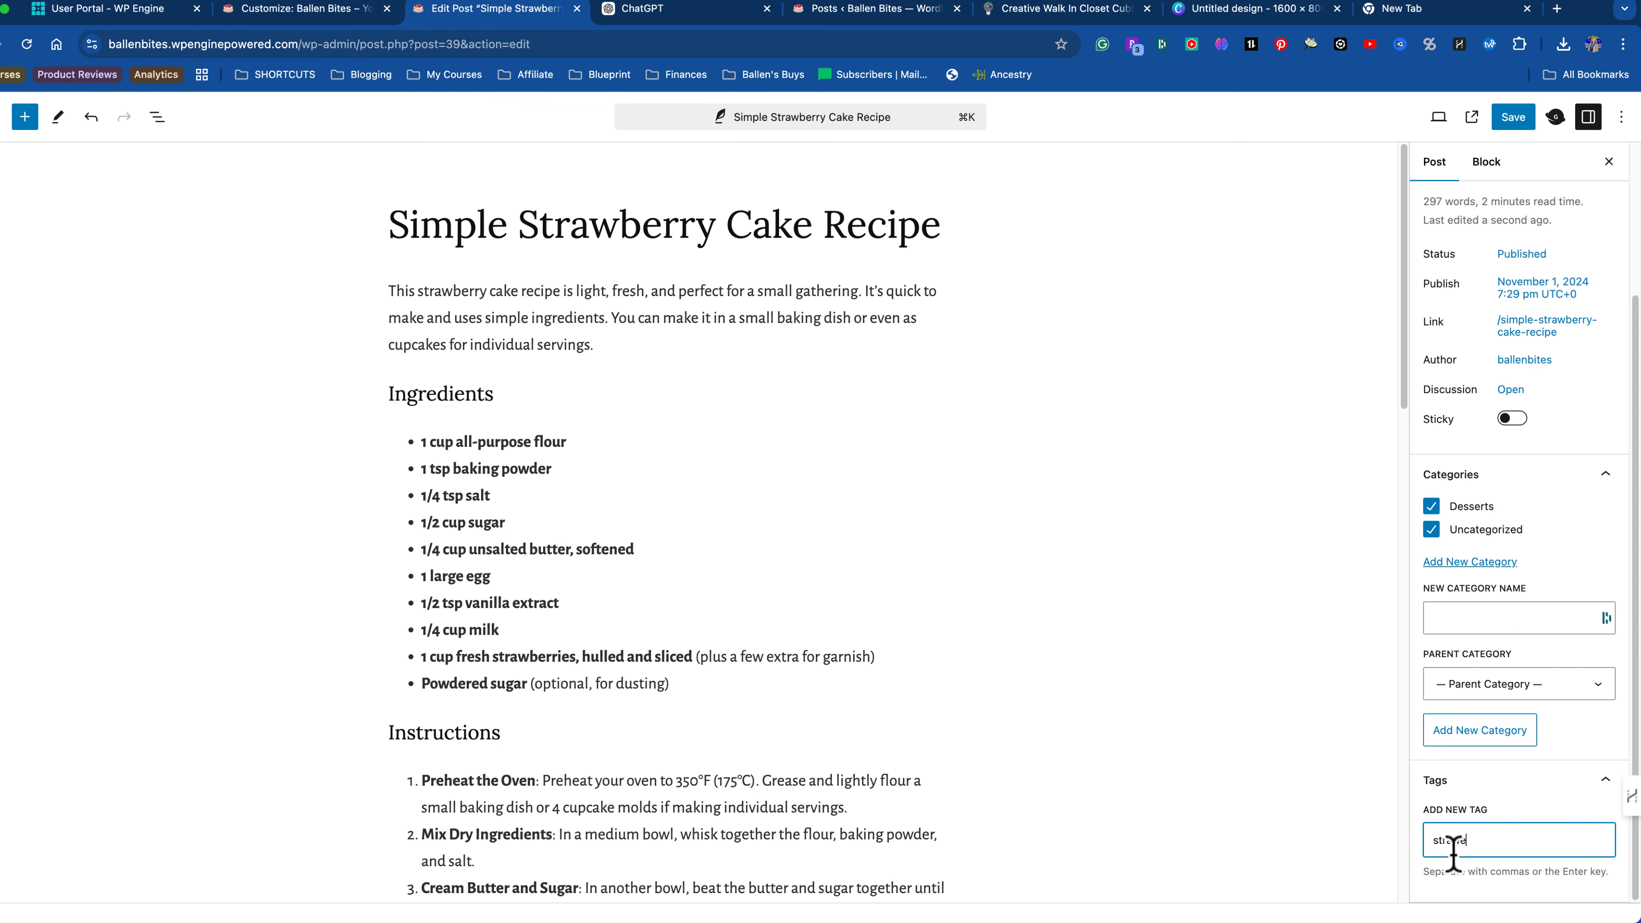
key(Return)
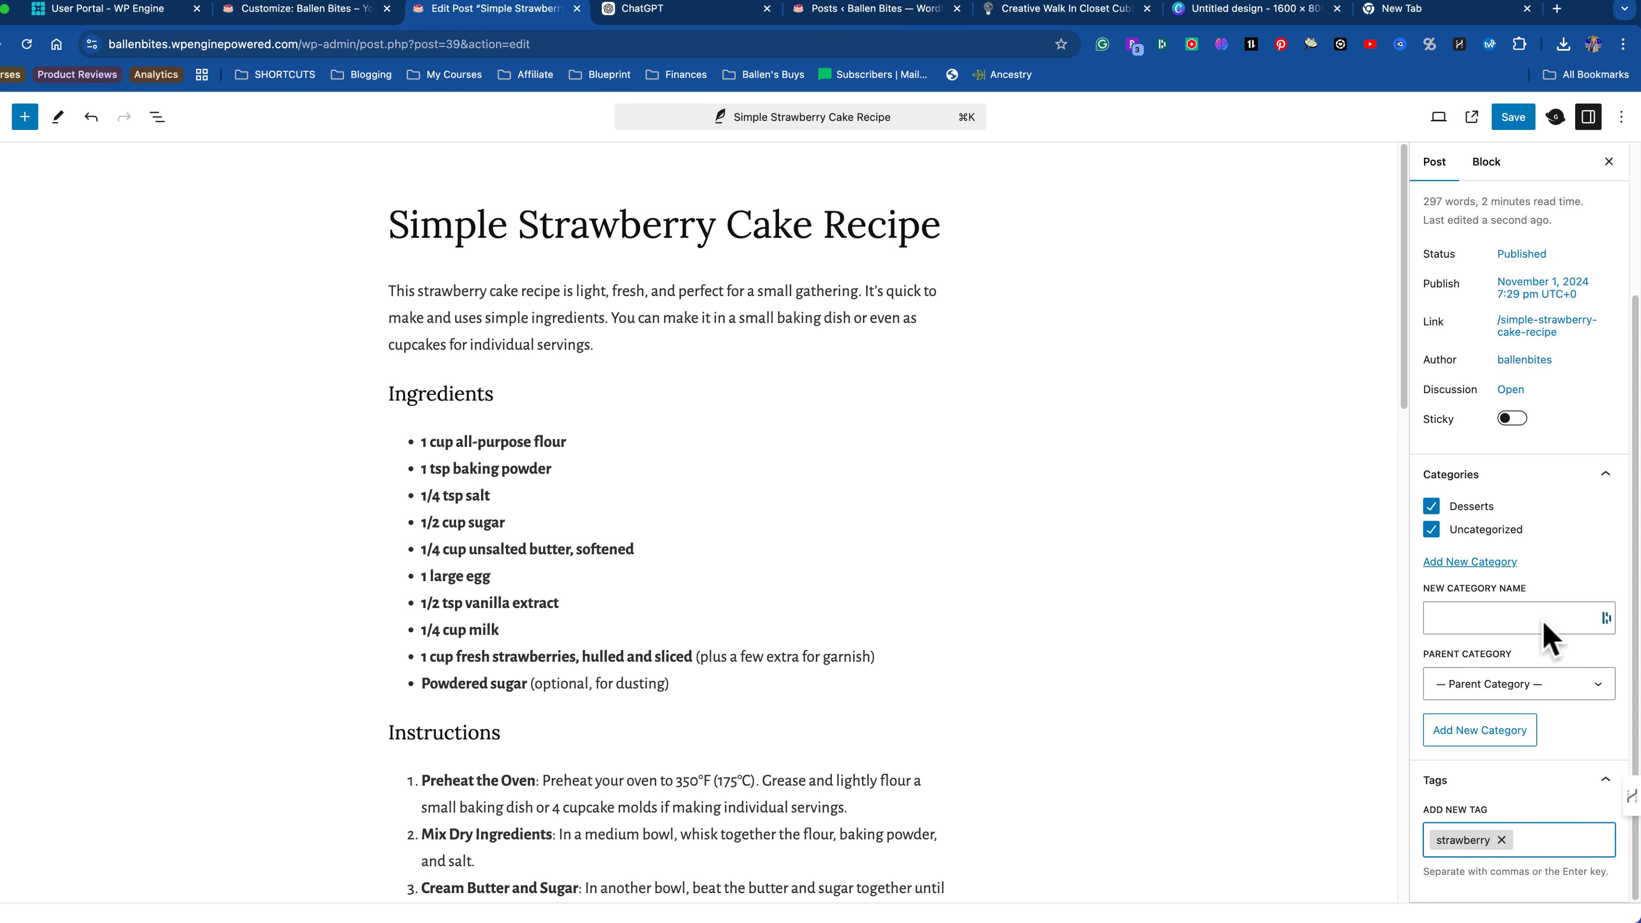
Step: Fill in a new category named "Cakes" with "Desserts" as its parent, and save the strawberry cake post
click(1482, 623)
text(Cak)
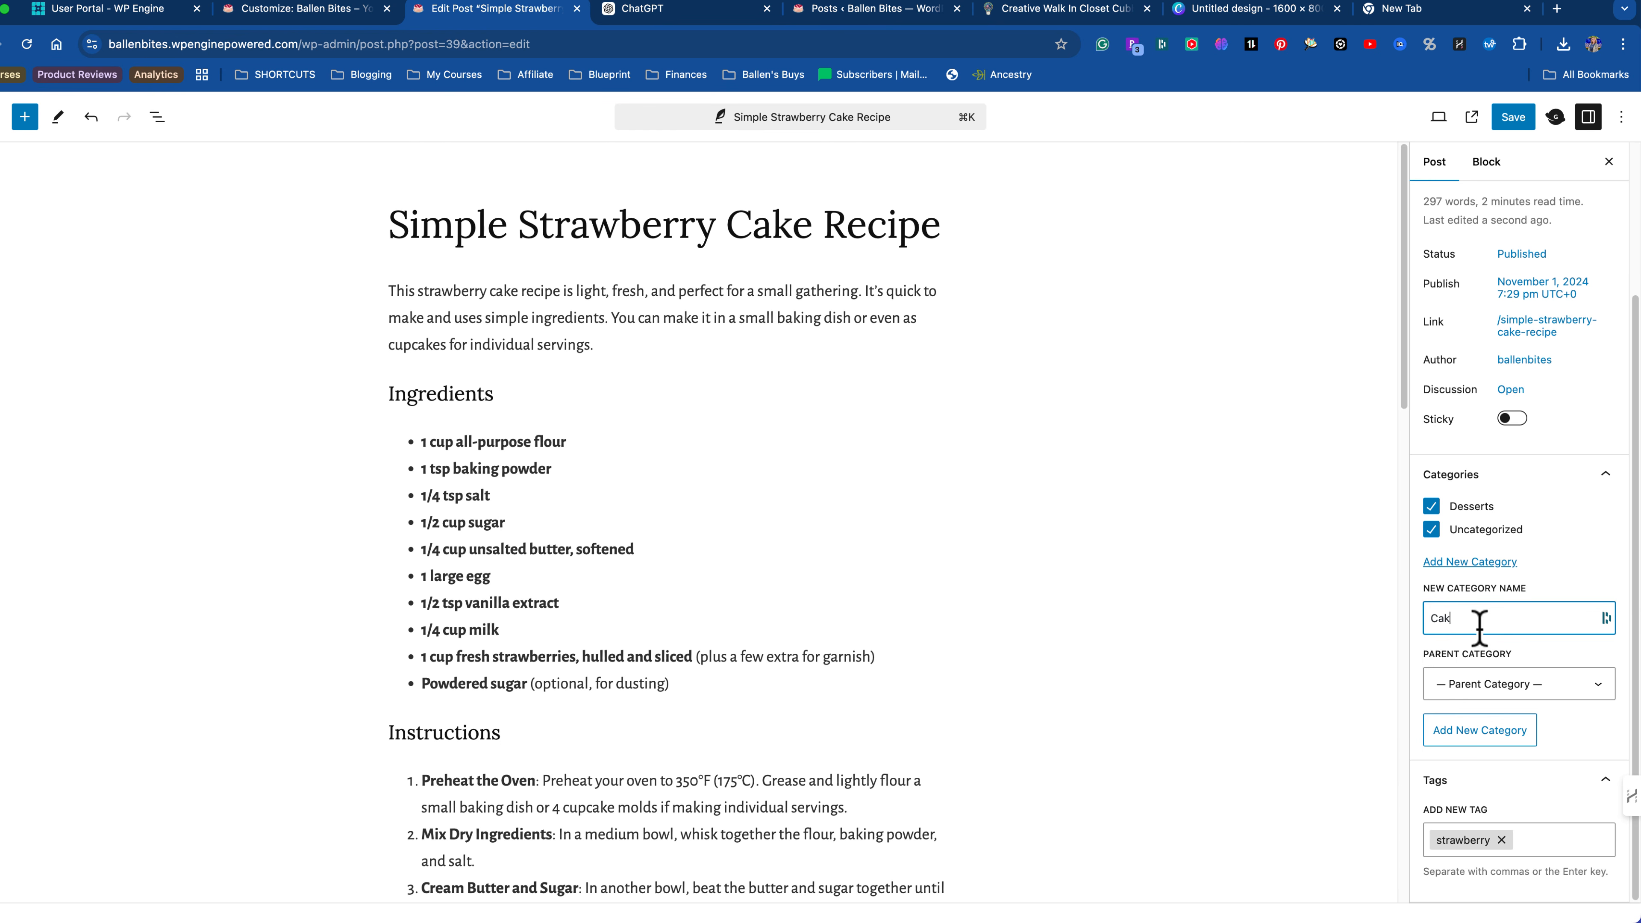
click(1483, 711)
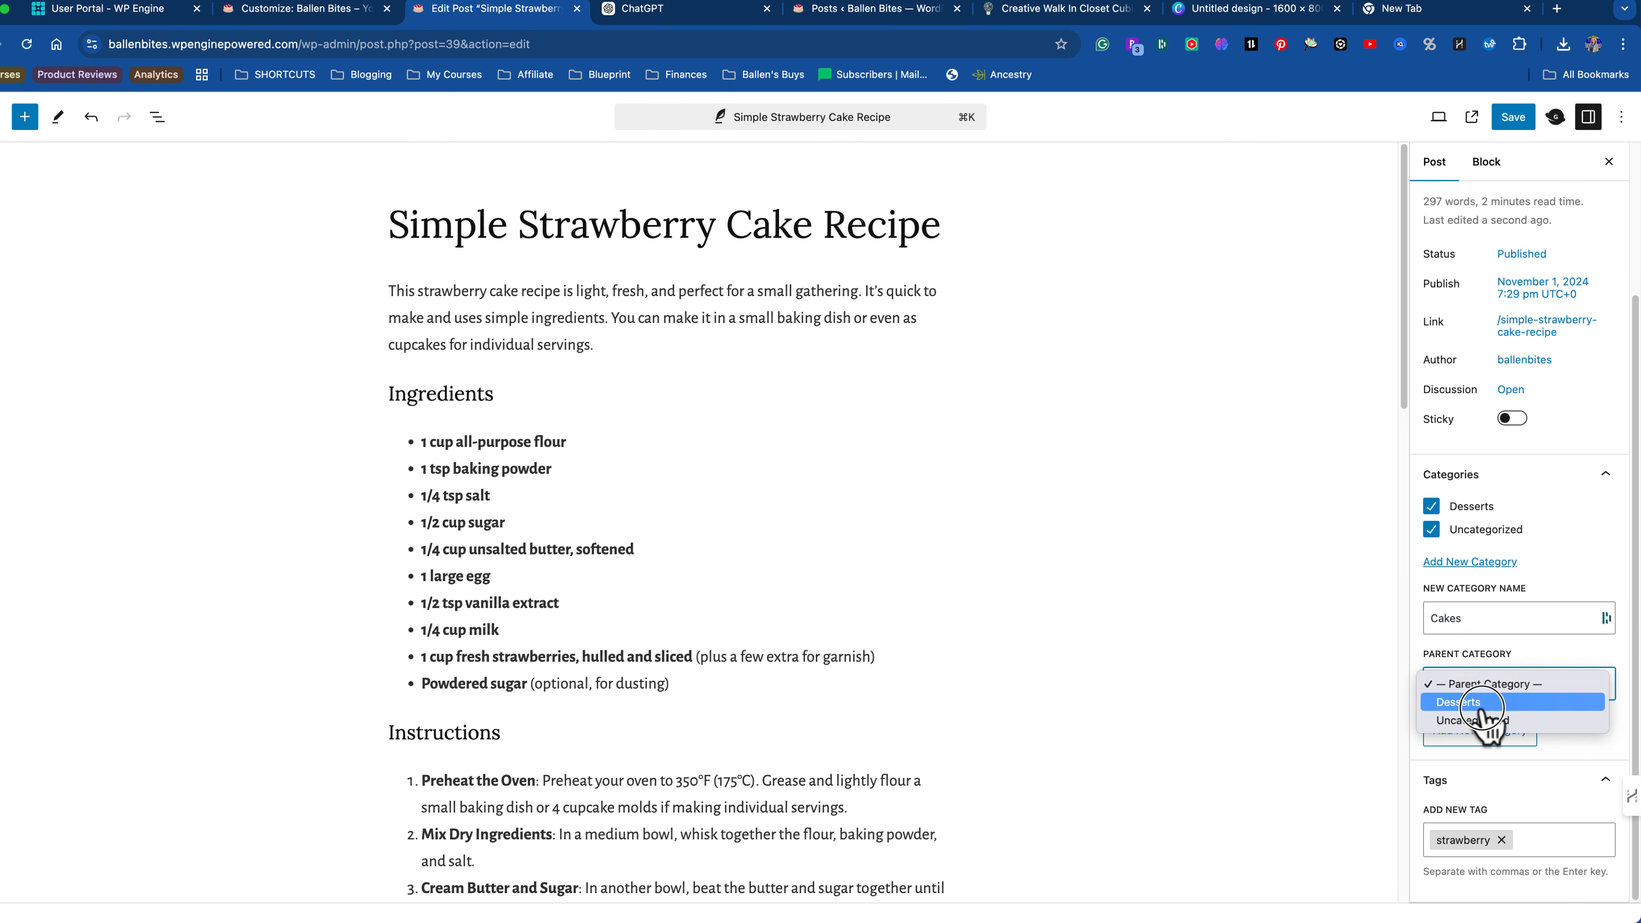
click(1480, 702)
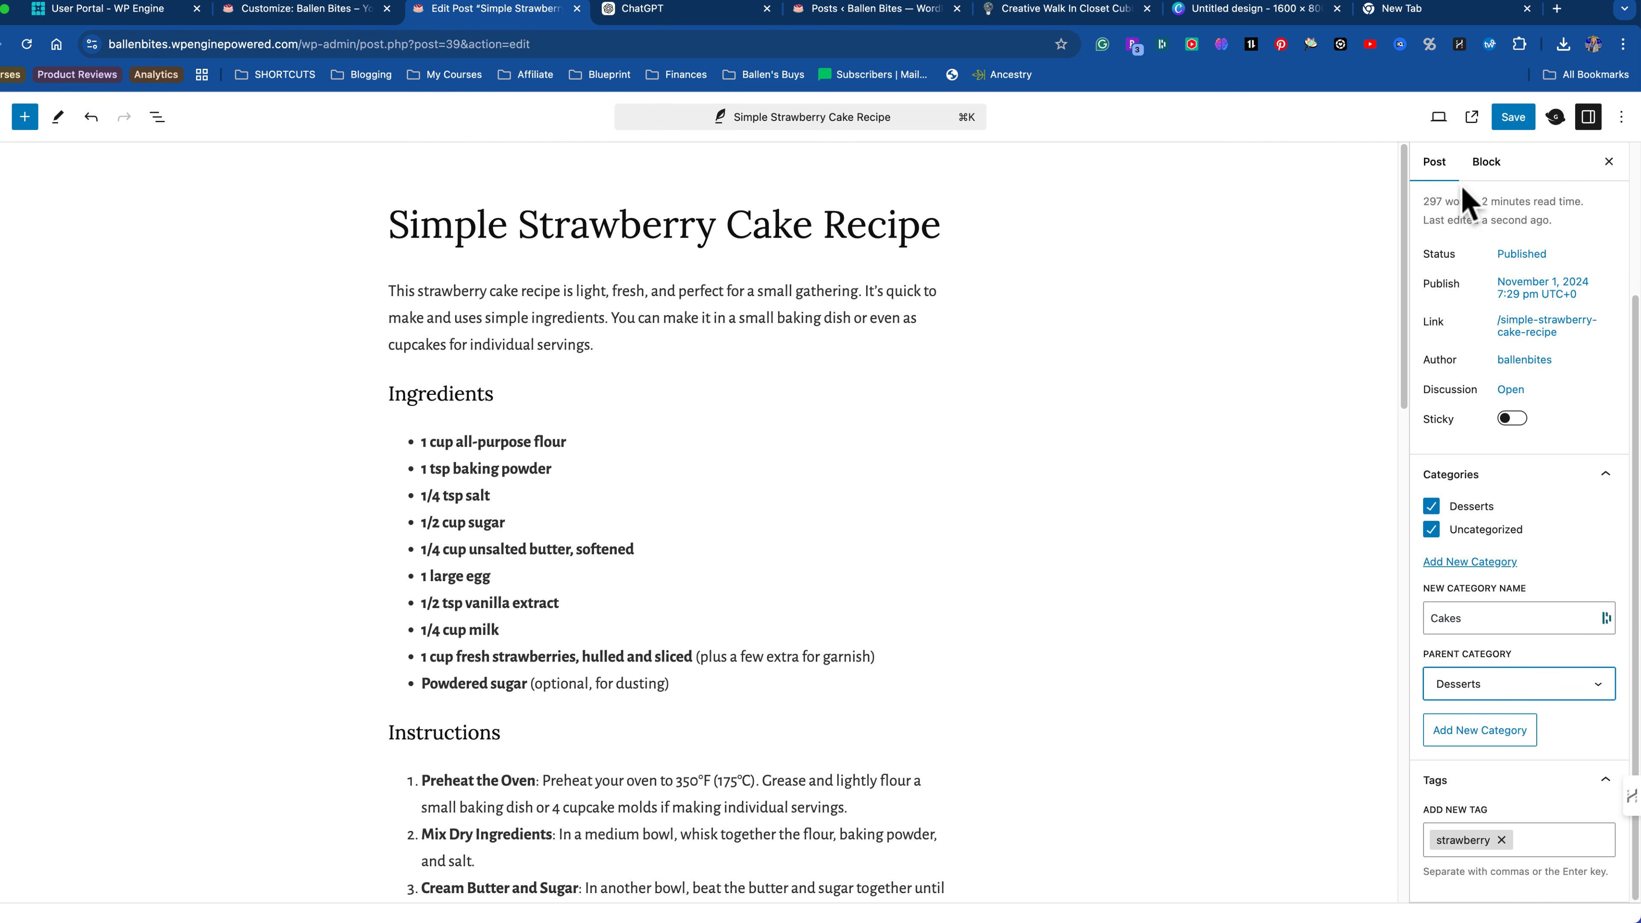
click(1519, 126)
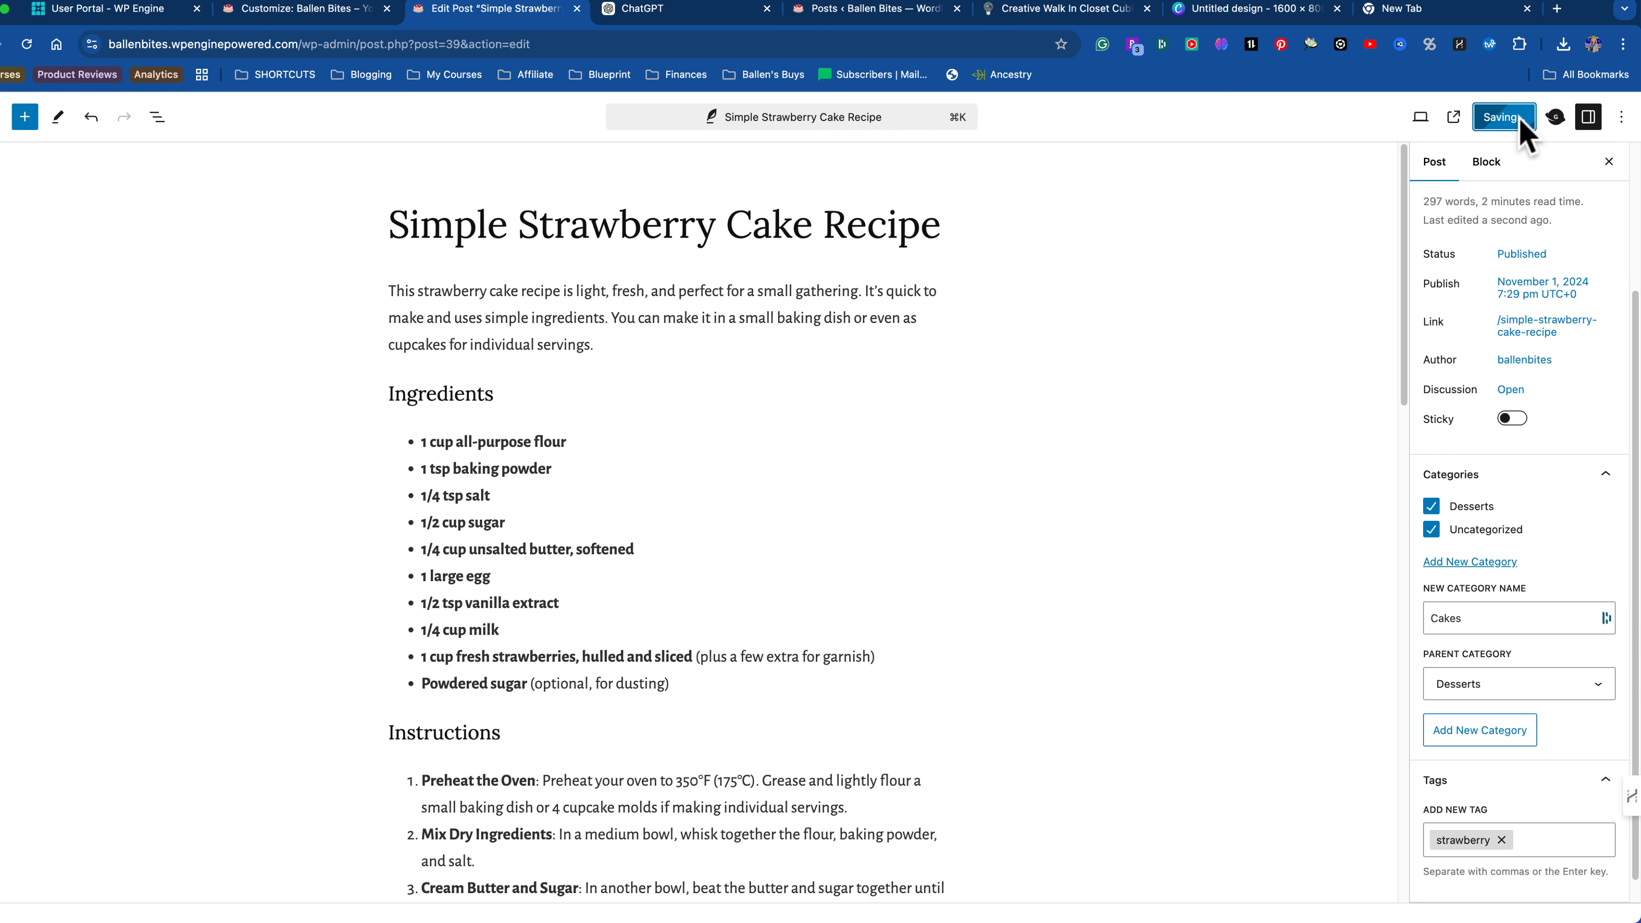
Step: View the saved strawberry cake post on the live site and look through it down to the comment form
click(106, 887)
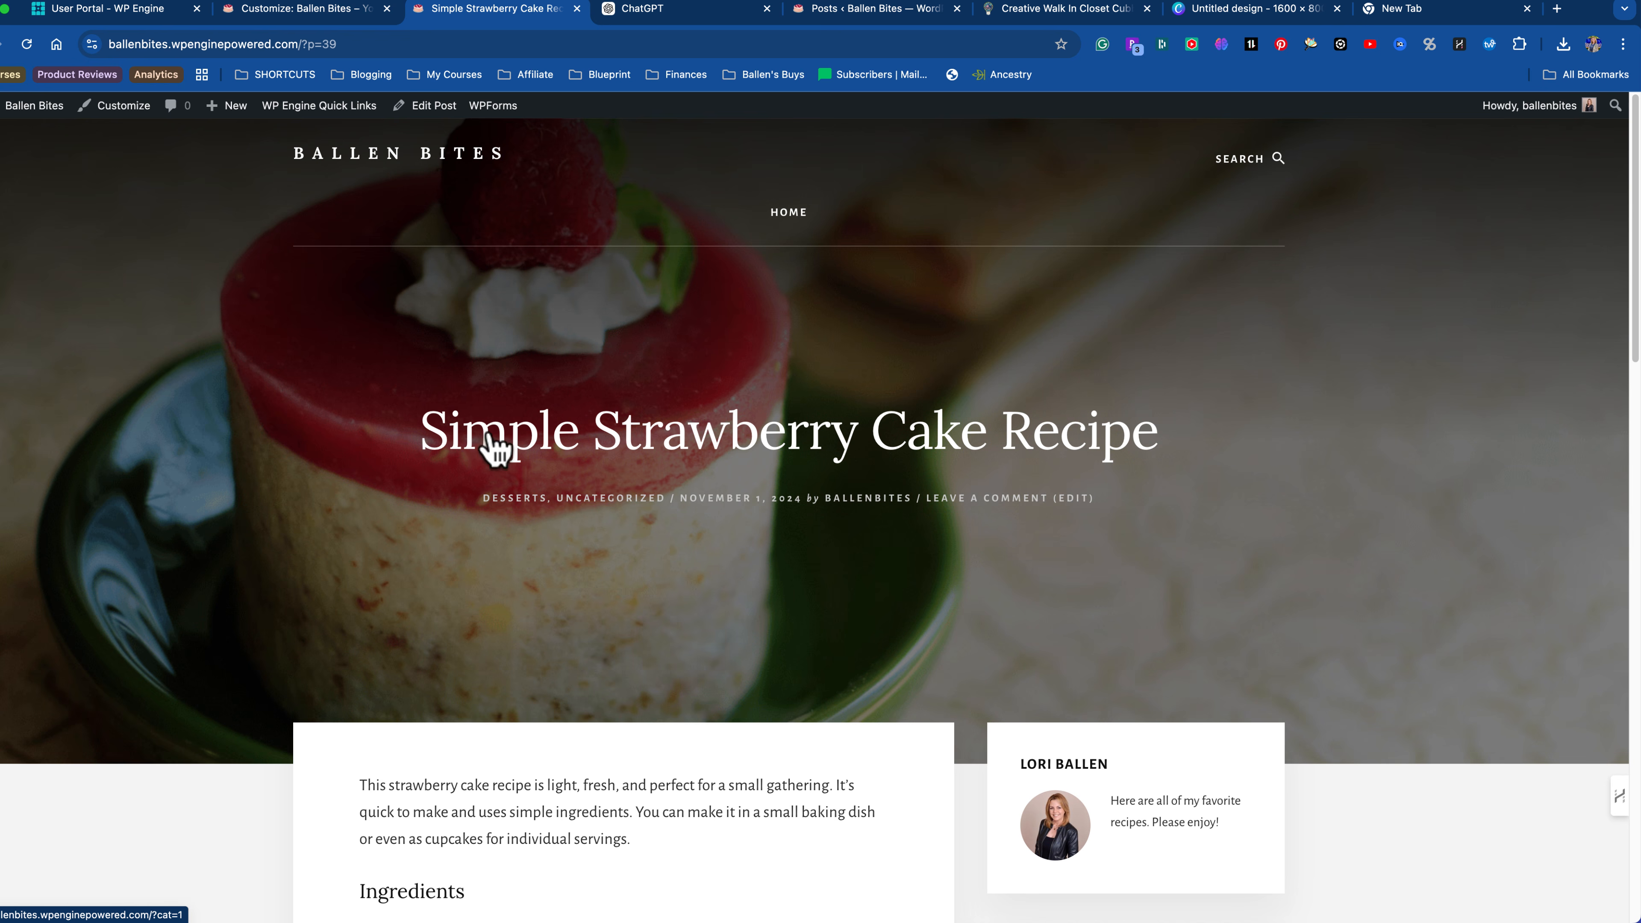
scroll(810, 517, down, 15)
scroll(806, 514, down, 8)
click(808, 517)
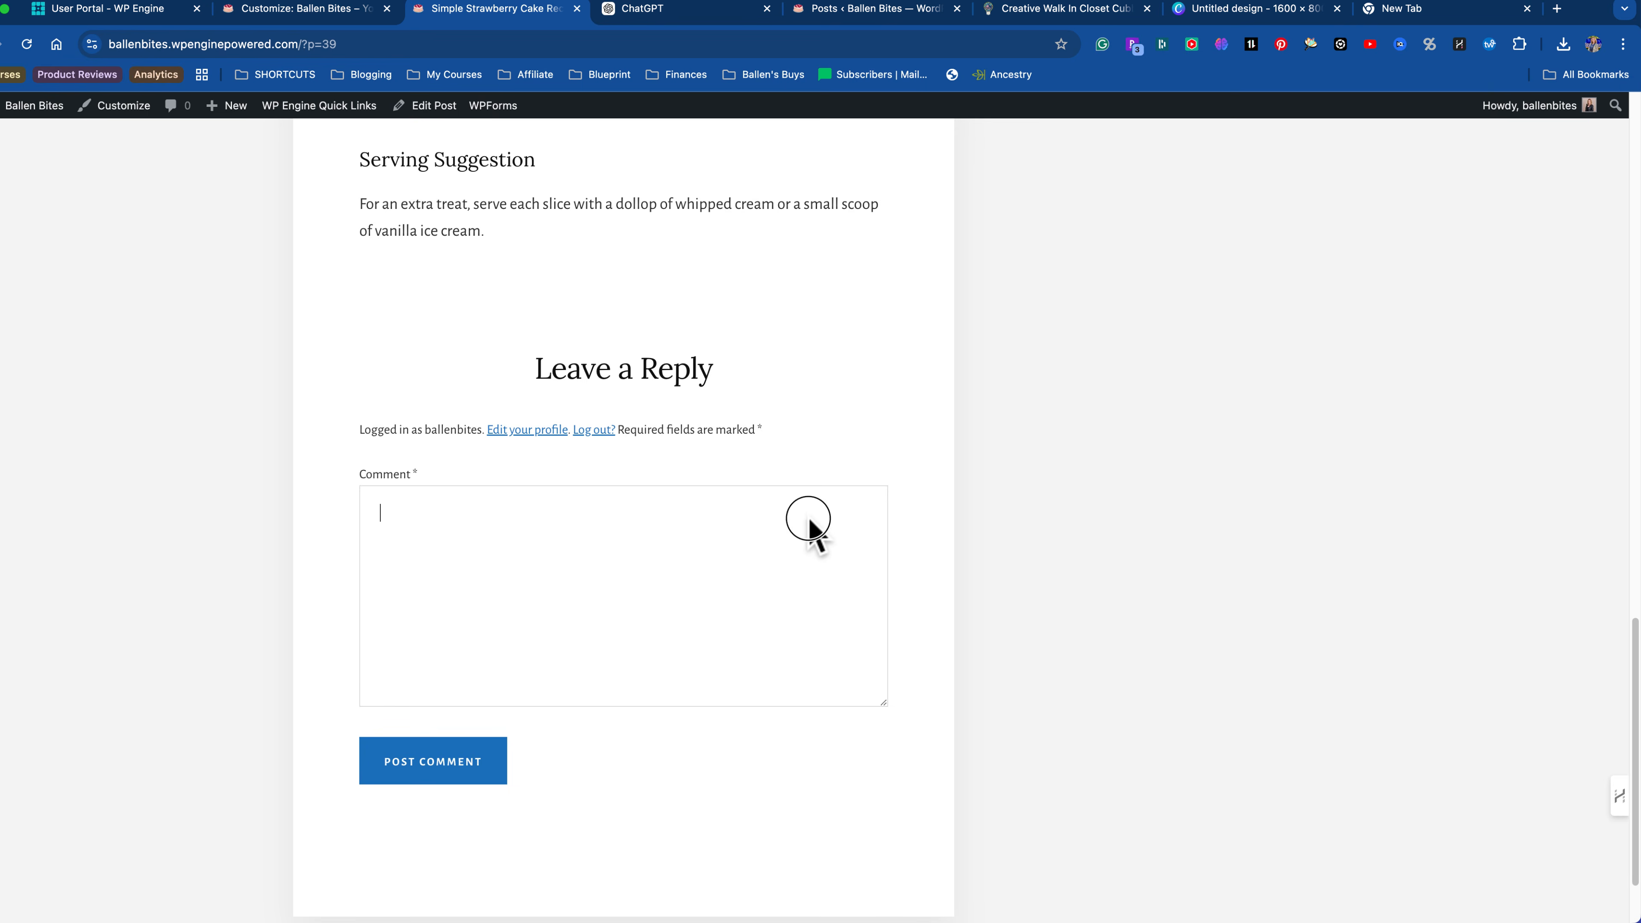
scroll(811, 510, up, 20)
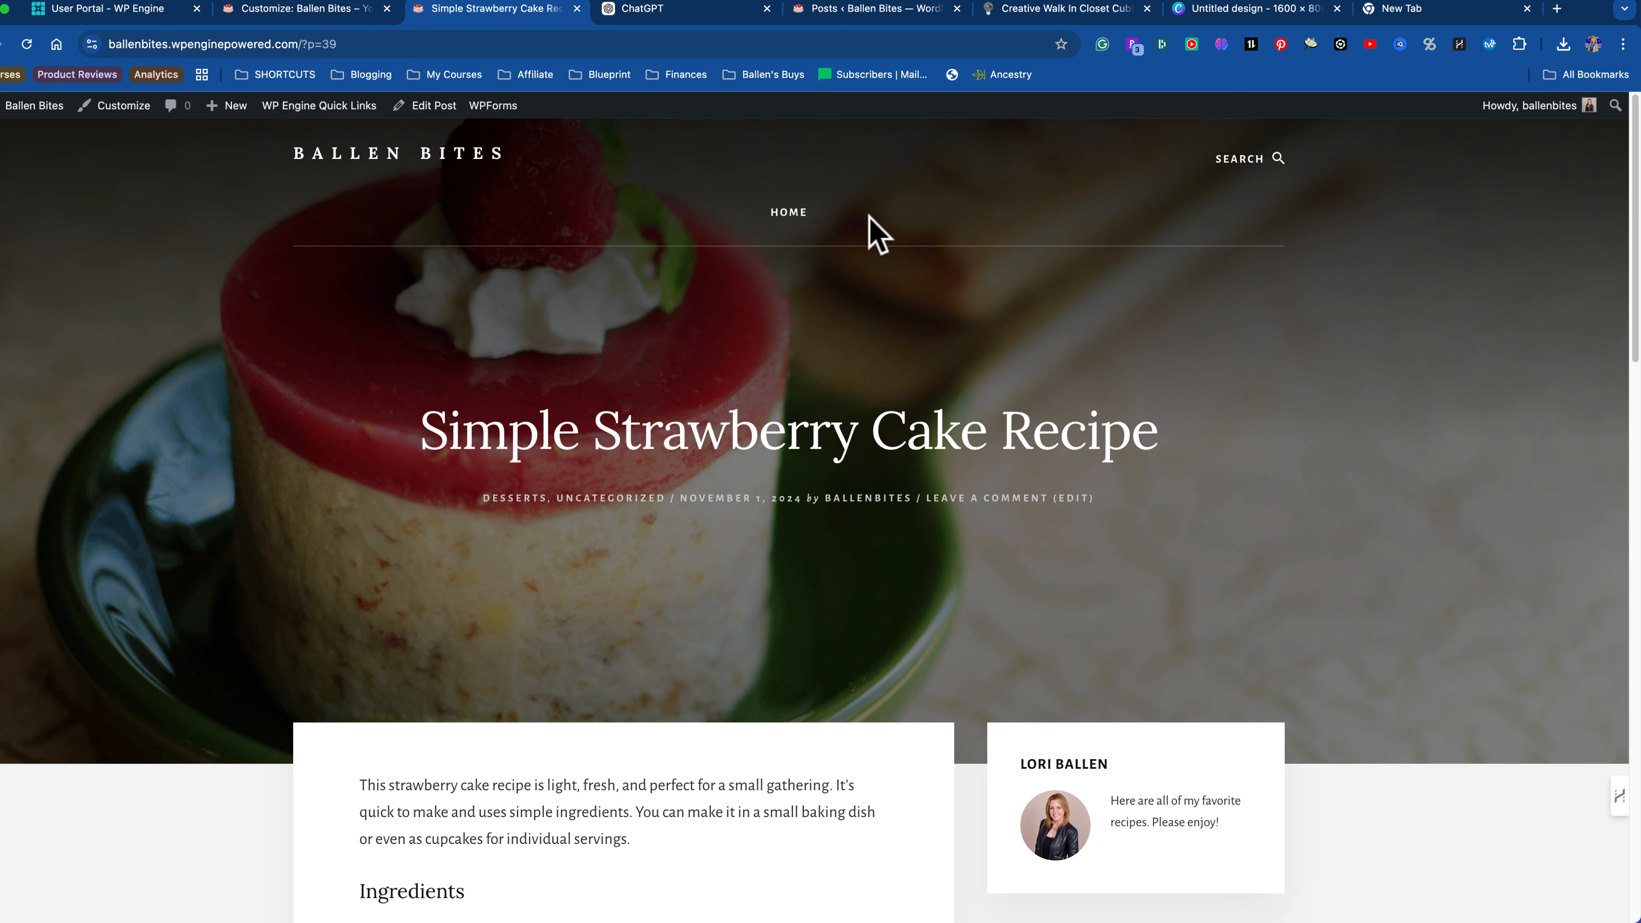
Step: Add the Desserts category to the site's Header Menu in the customizer and publish the change
click(121, 111)
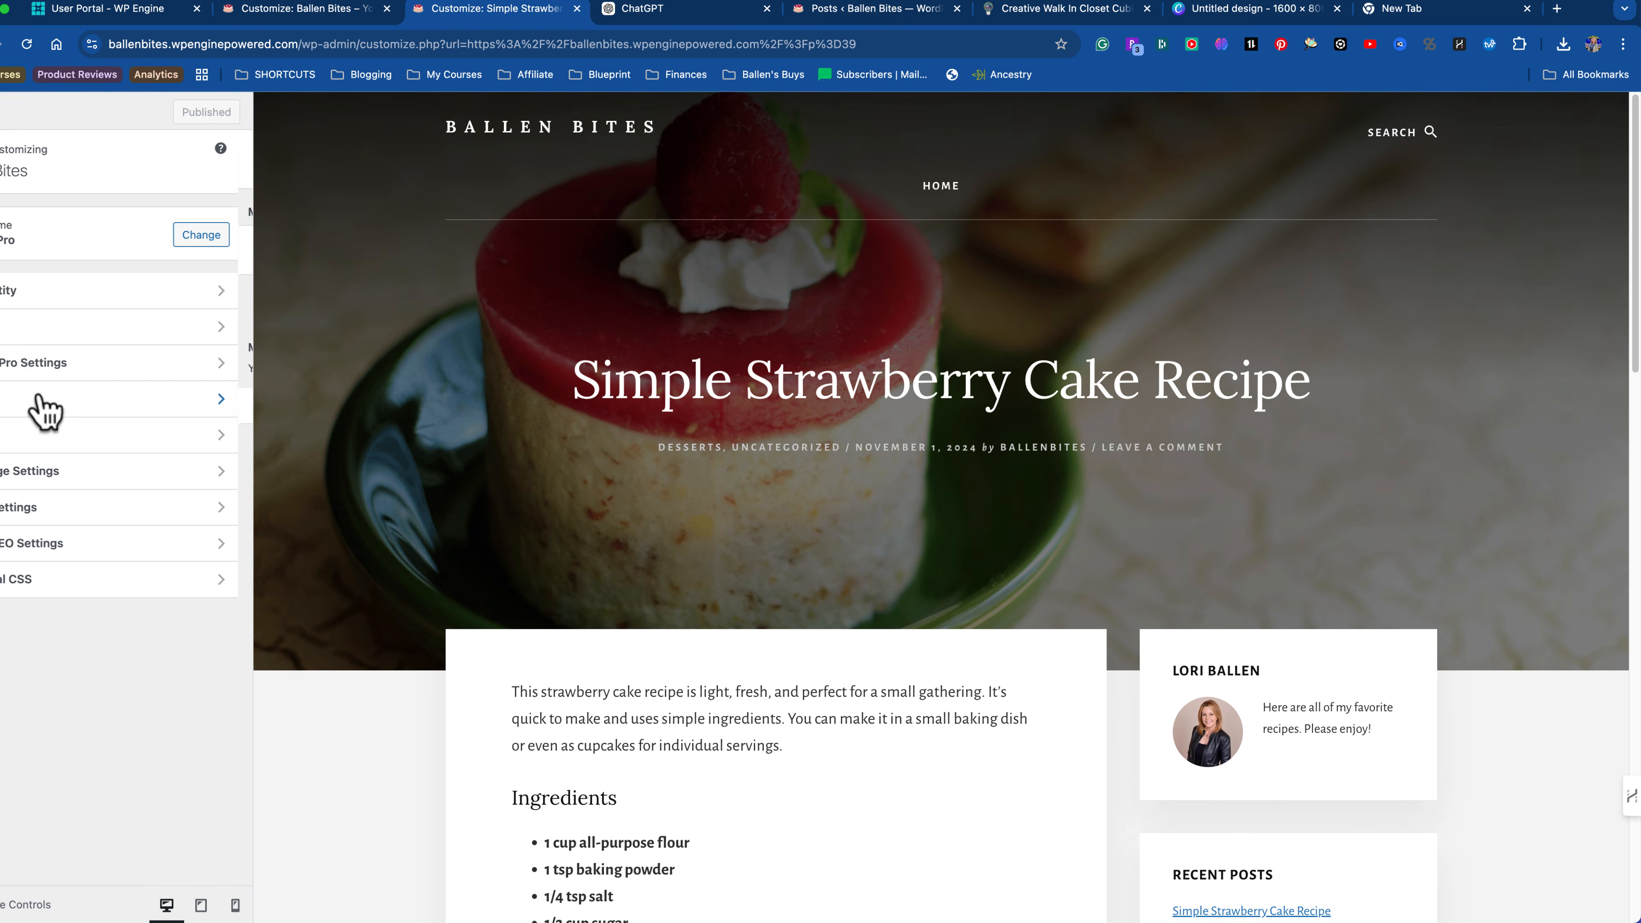
click(39, 399)
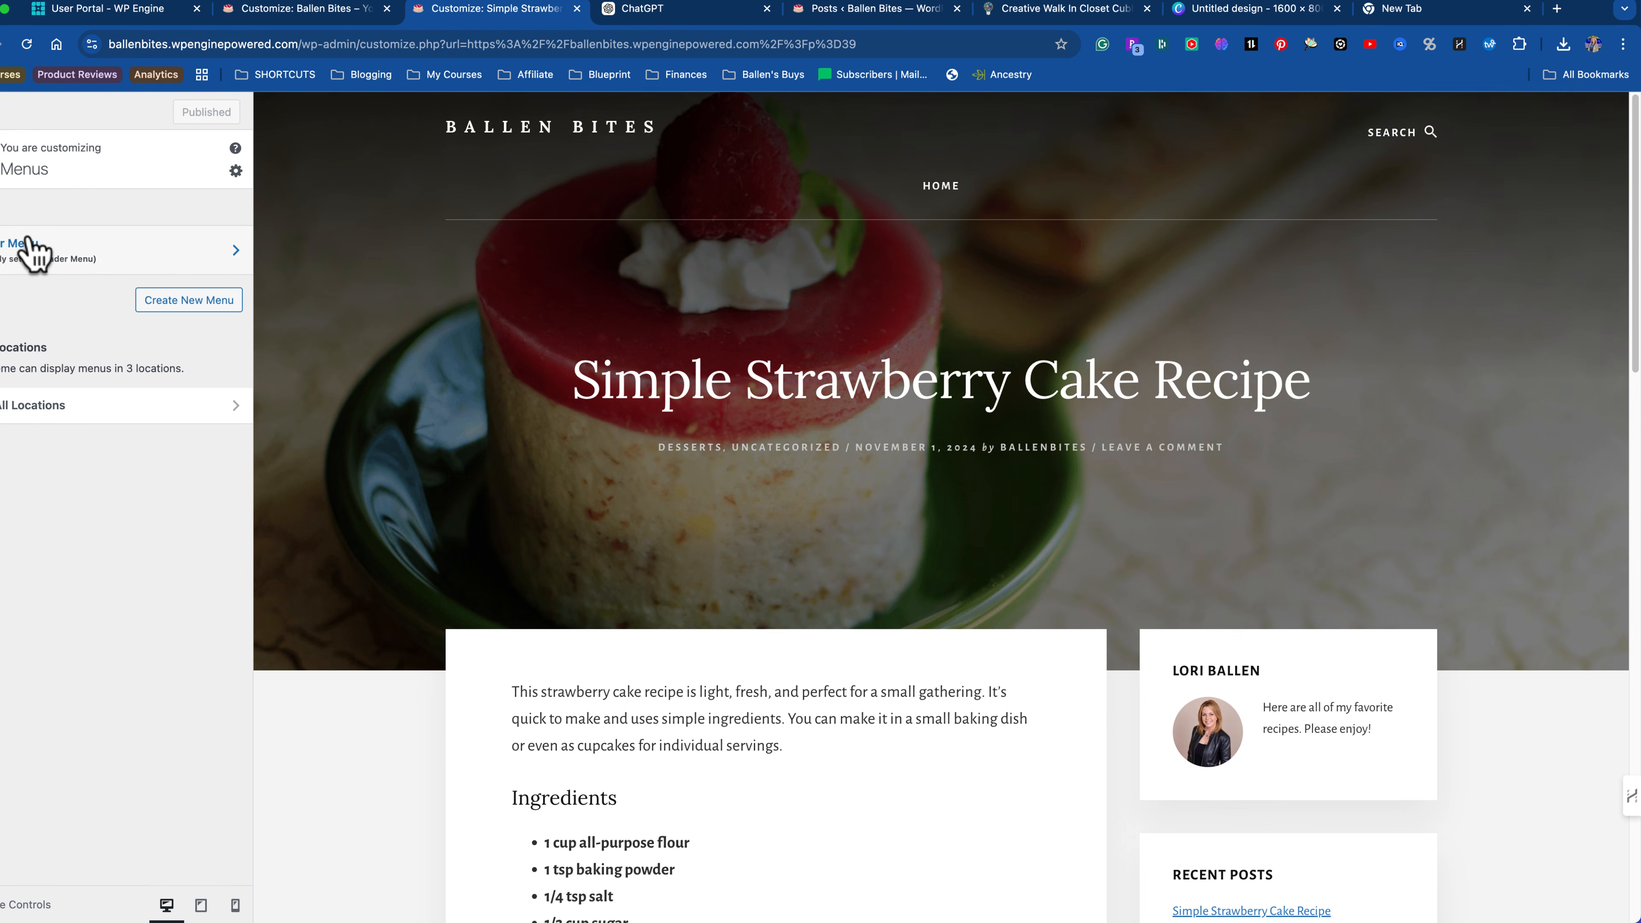
click(122, 264)
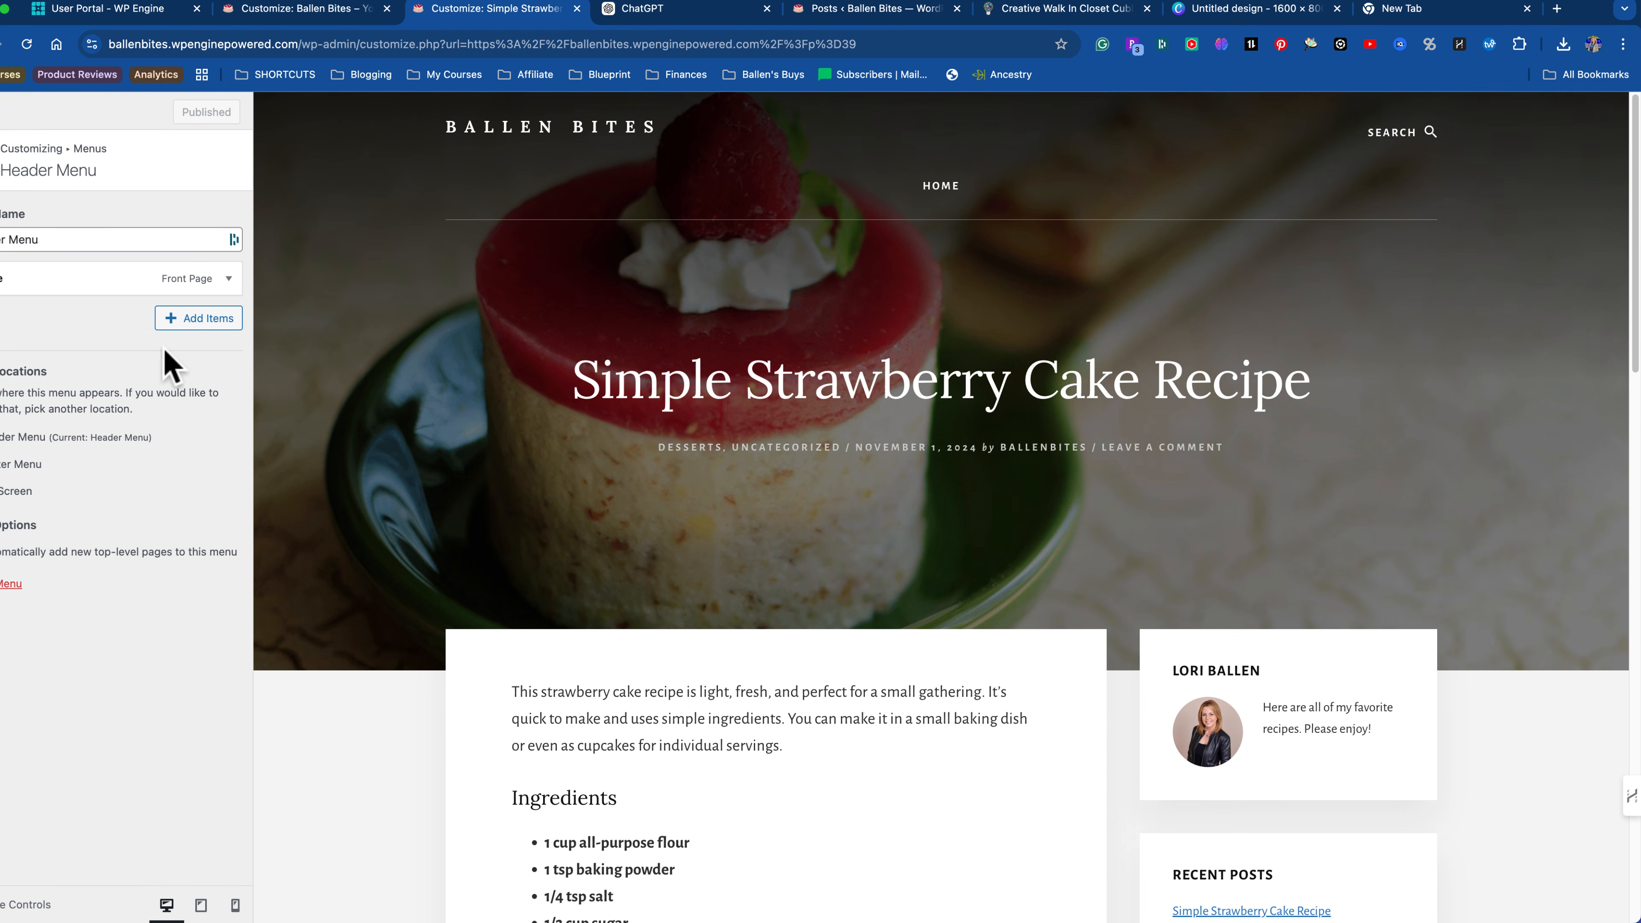
click(196, 324)
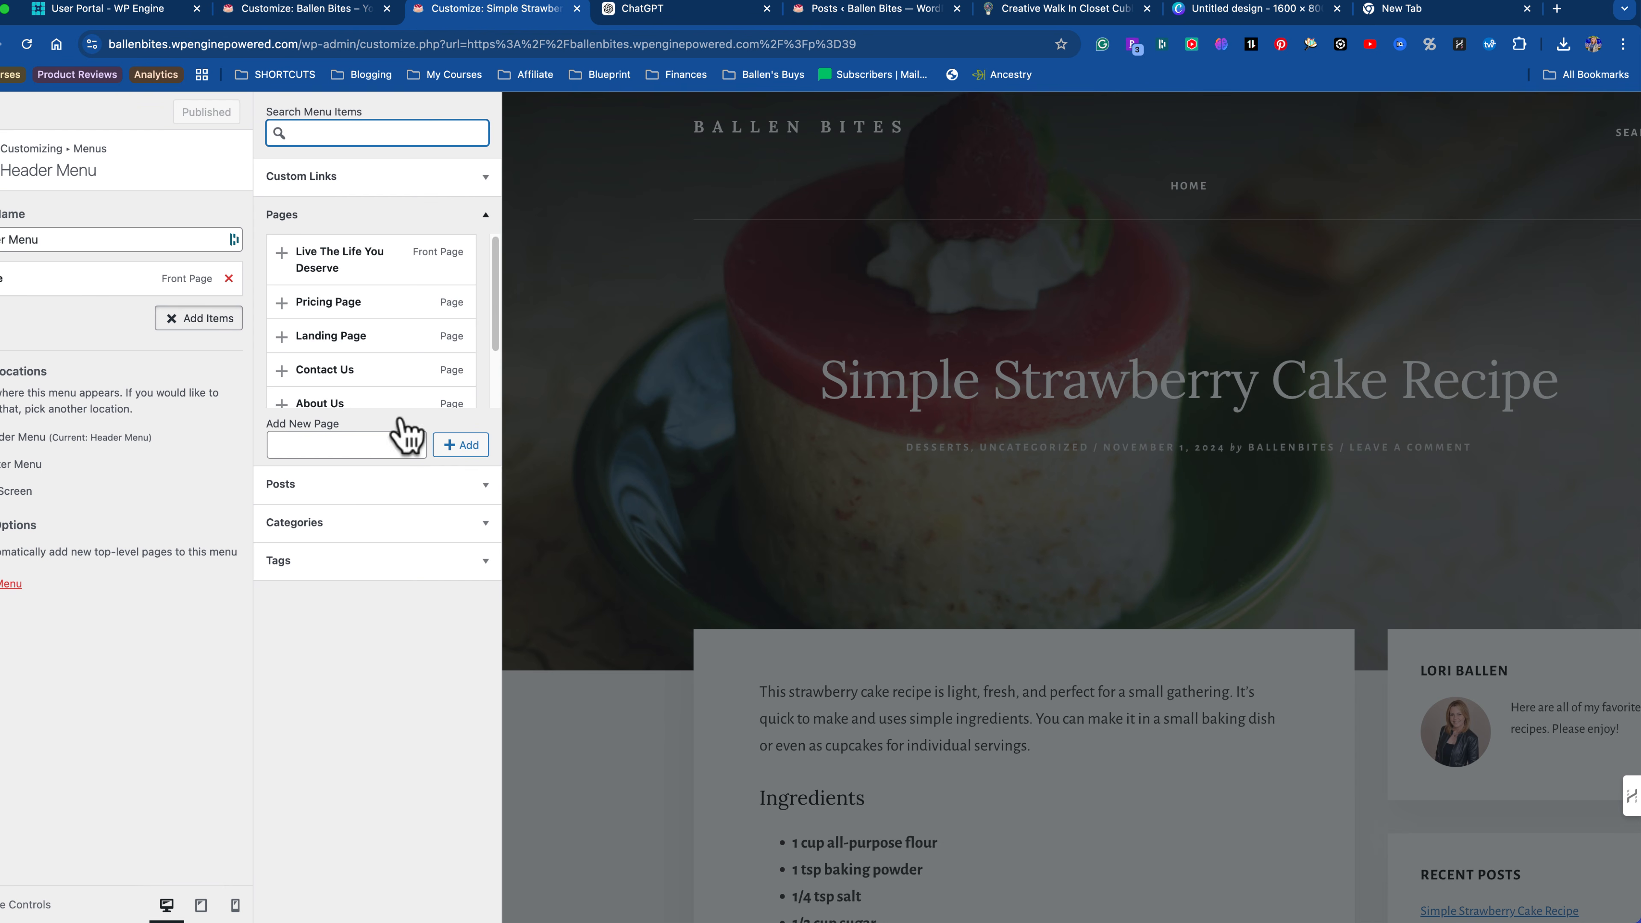
scroll(394, 395, down, 2)
click(352, 526)
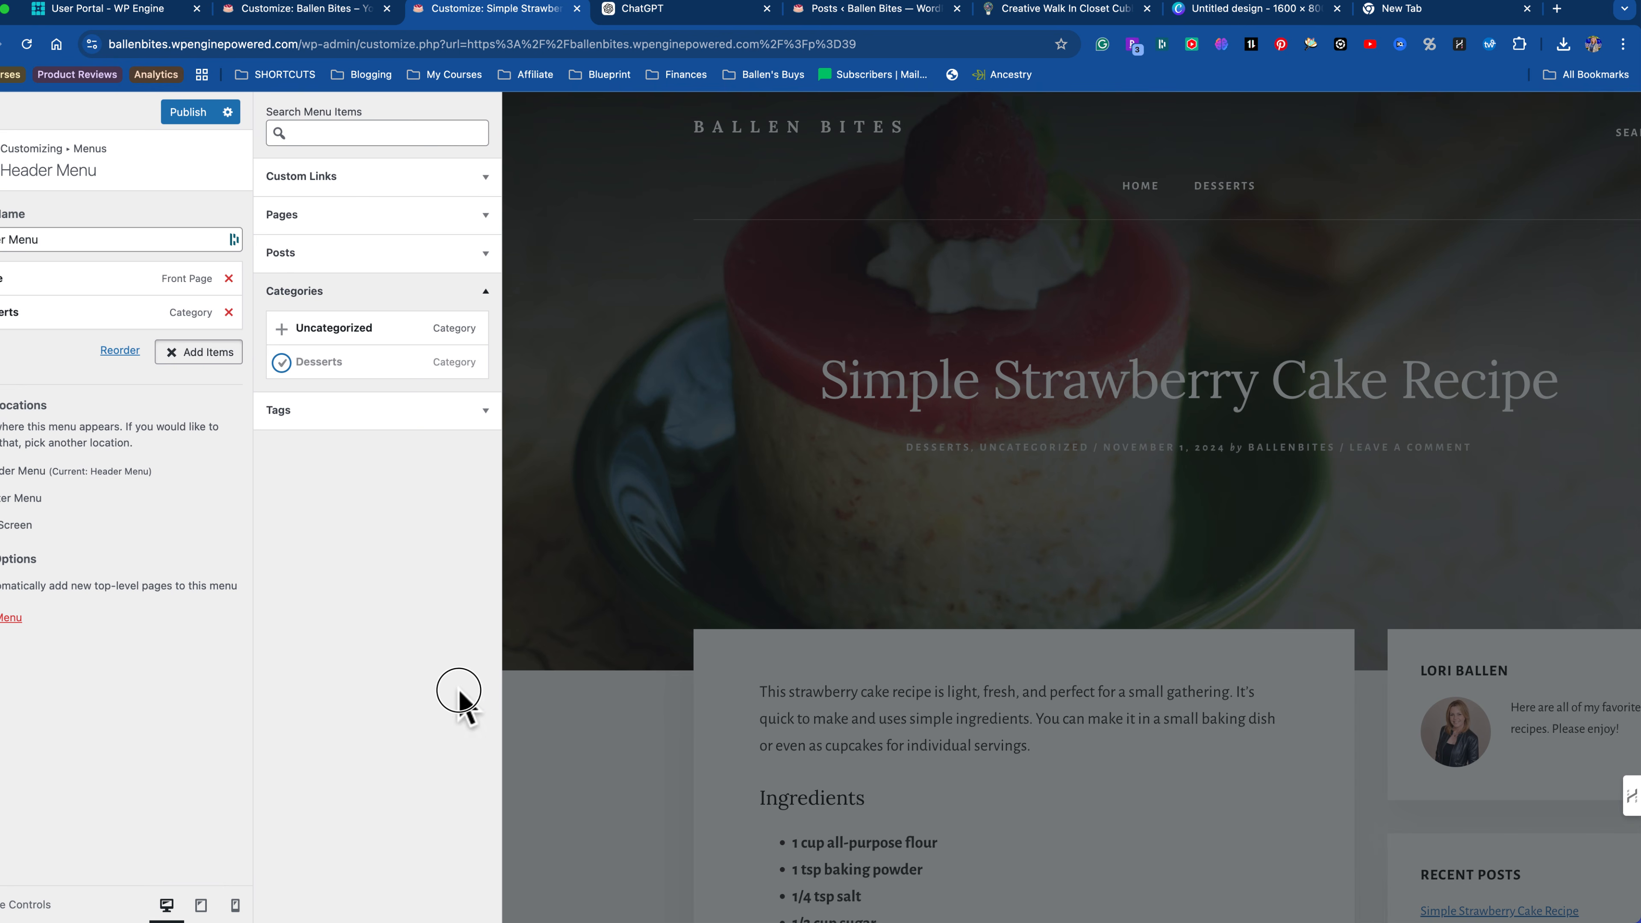
click(187, 112)
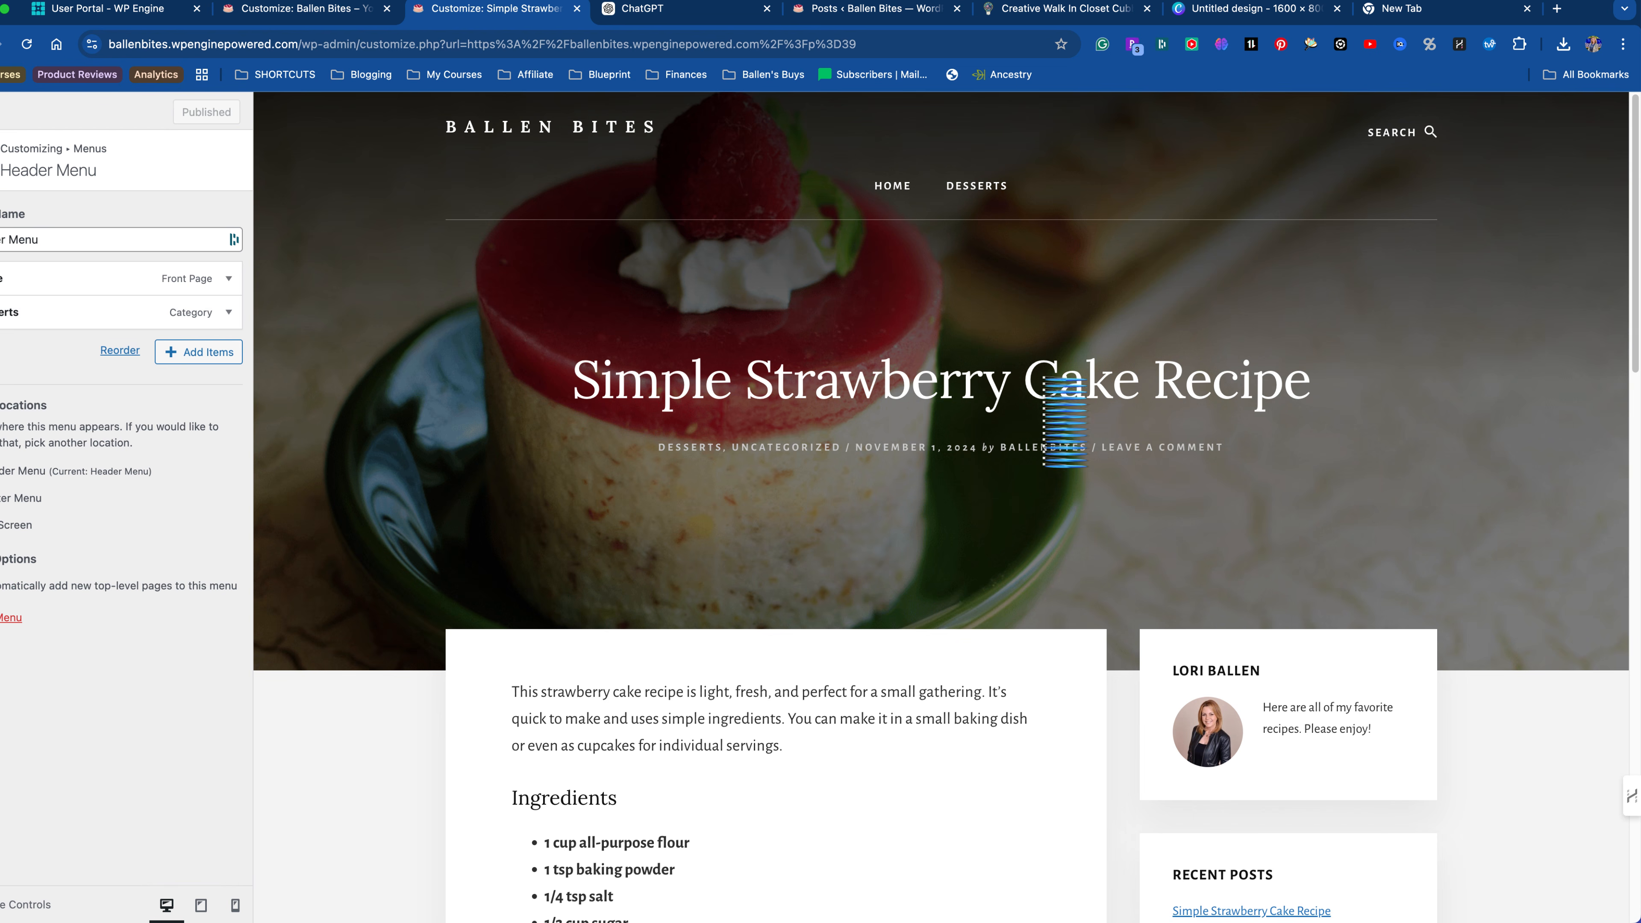
Step: Check the customizer's preview of the recipe page with the header navigation, content and sidebar
click(457, 680)
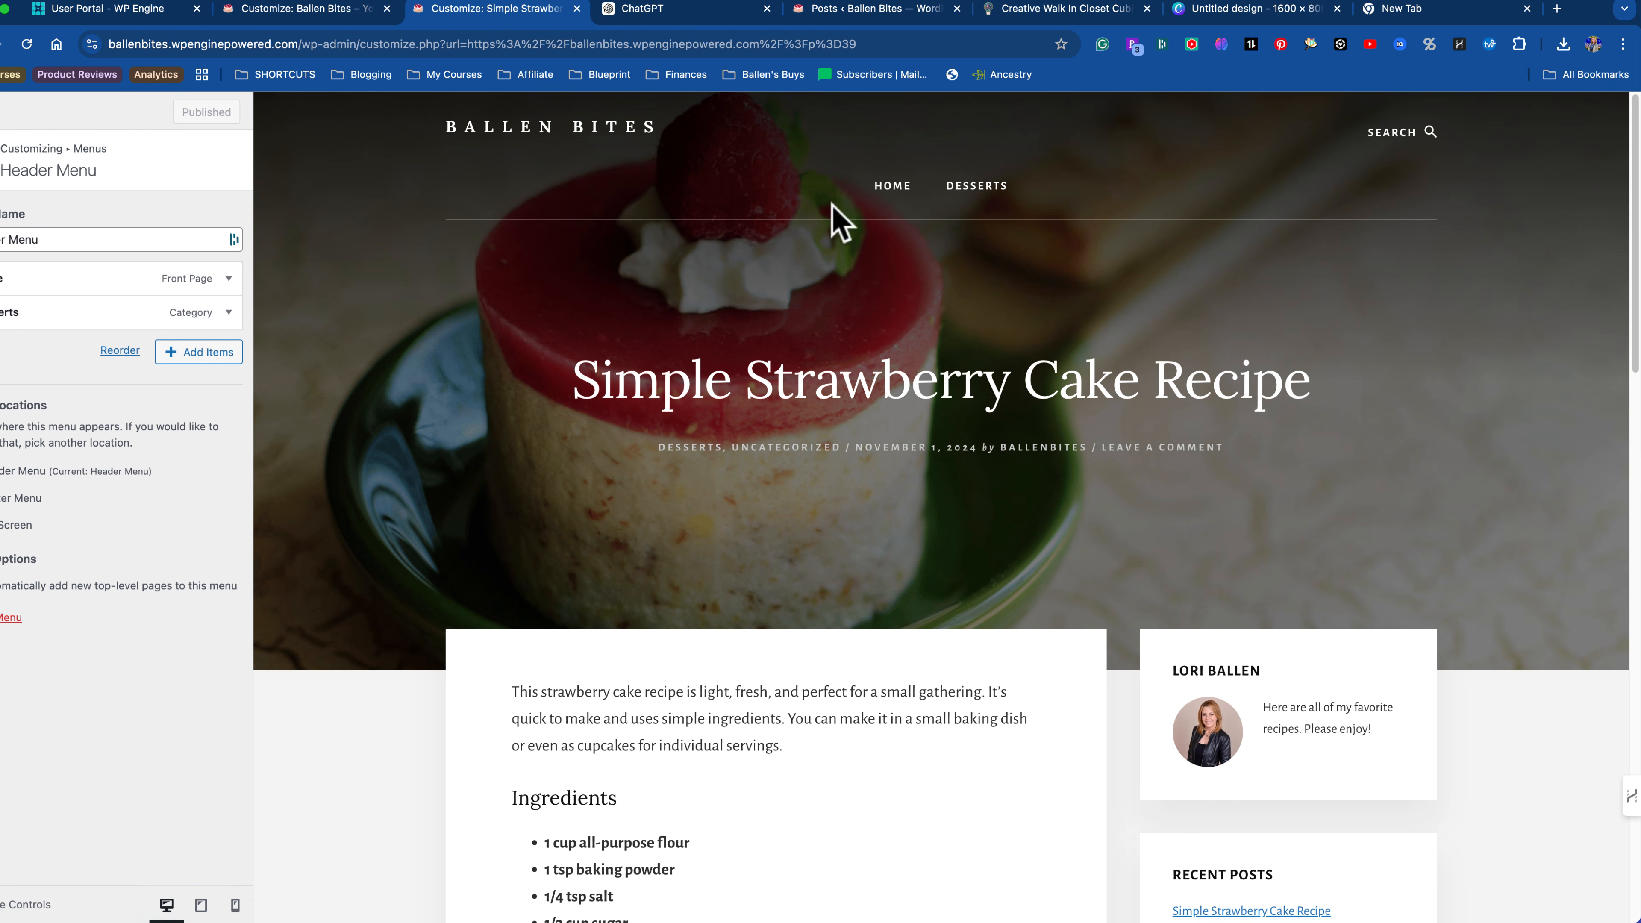
scroll(849, 612, down, 10)
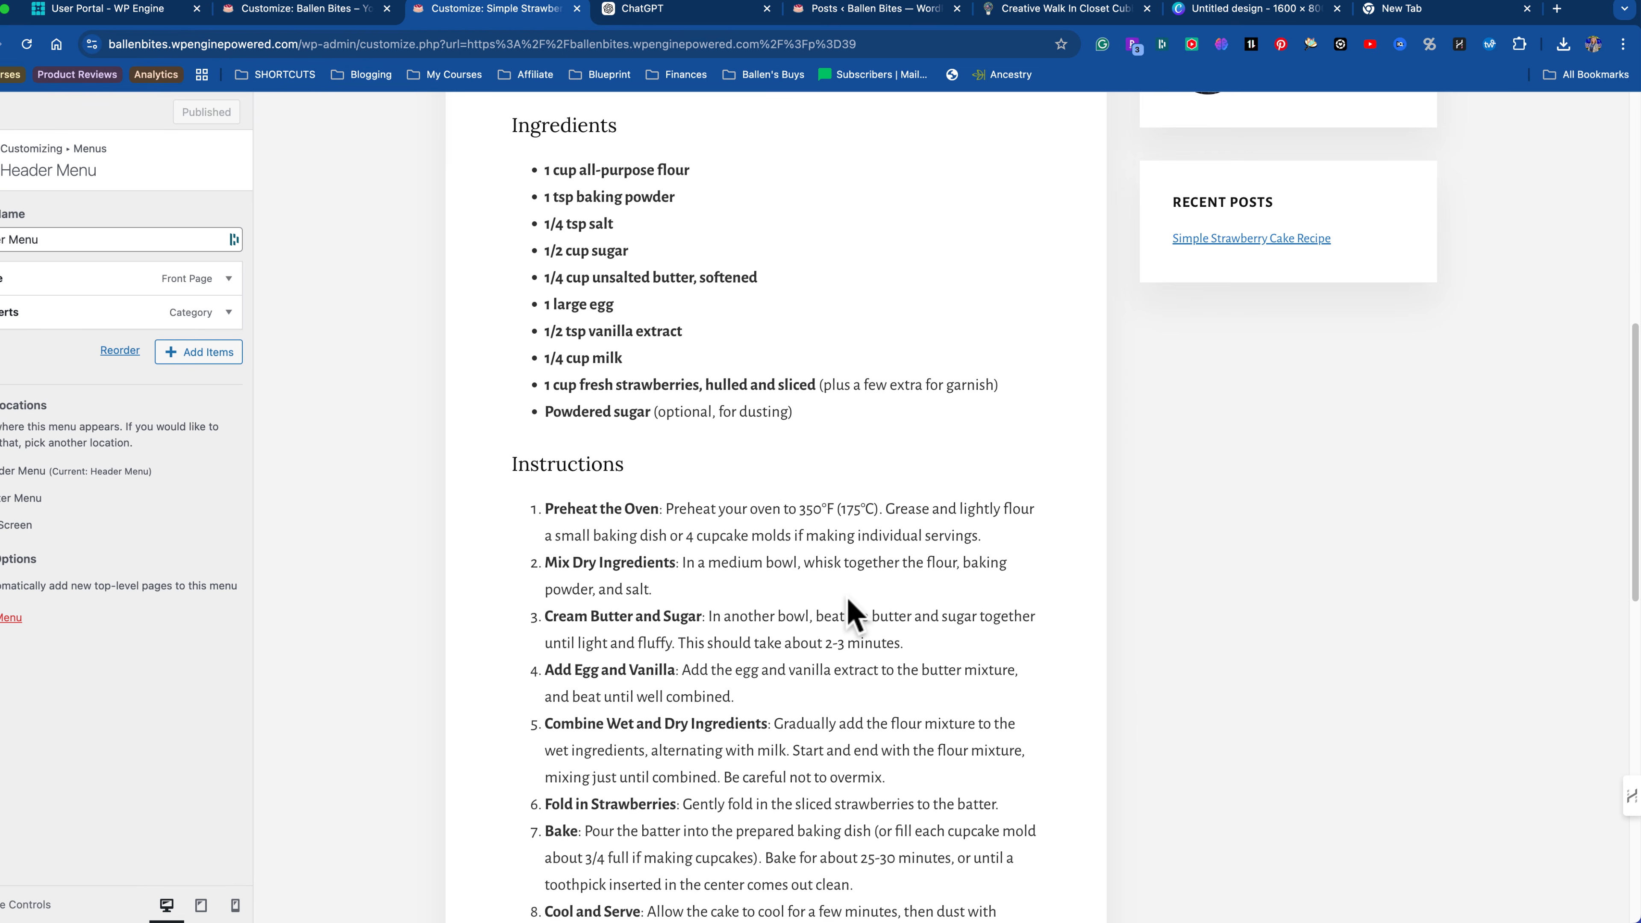
scroll(849, 608, up, 10)
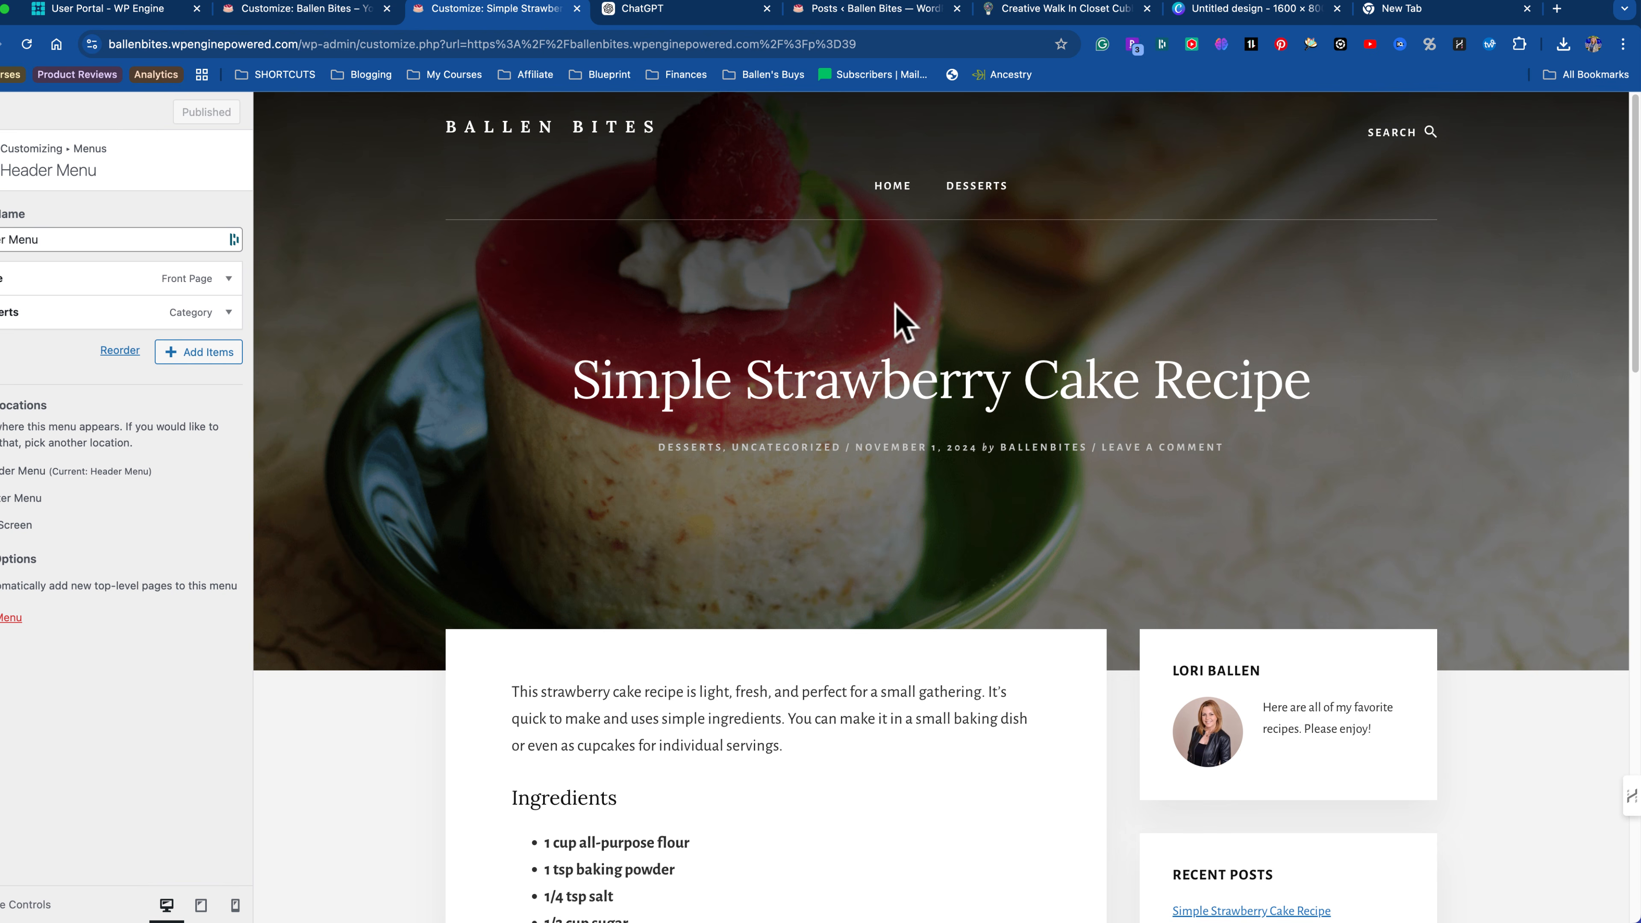
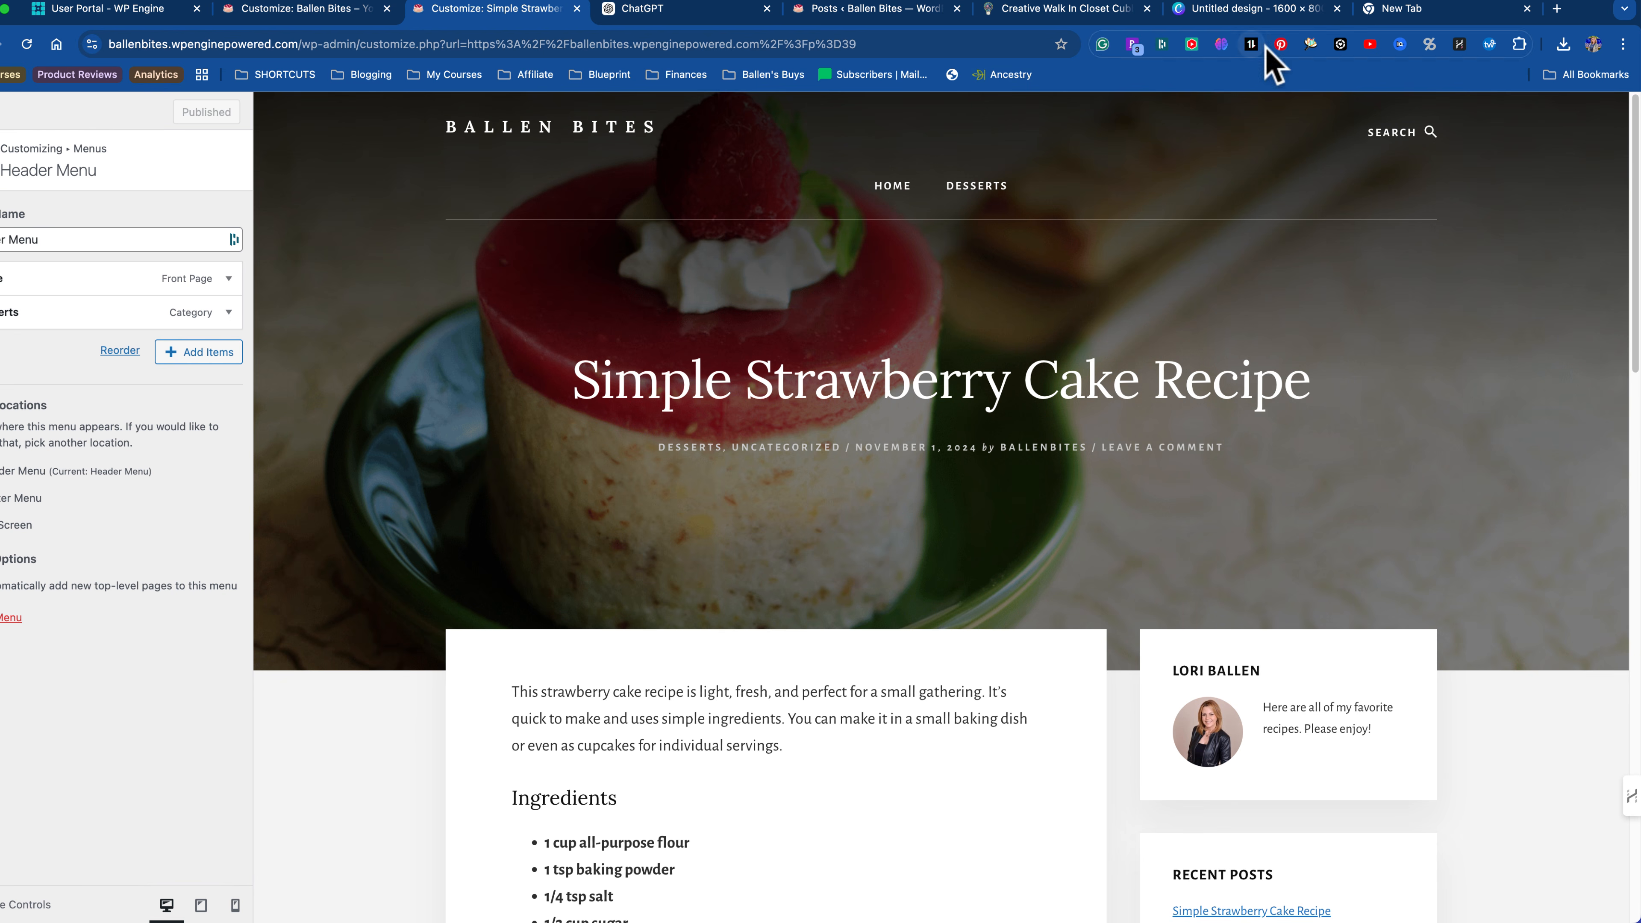
Step: Search Google for "godaddy.com" in the empty browser tab and open the official GoDaddy site
click(1409, 9)
drag(480, 46, 143, 46)
text(godaddy.com)
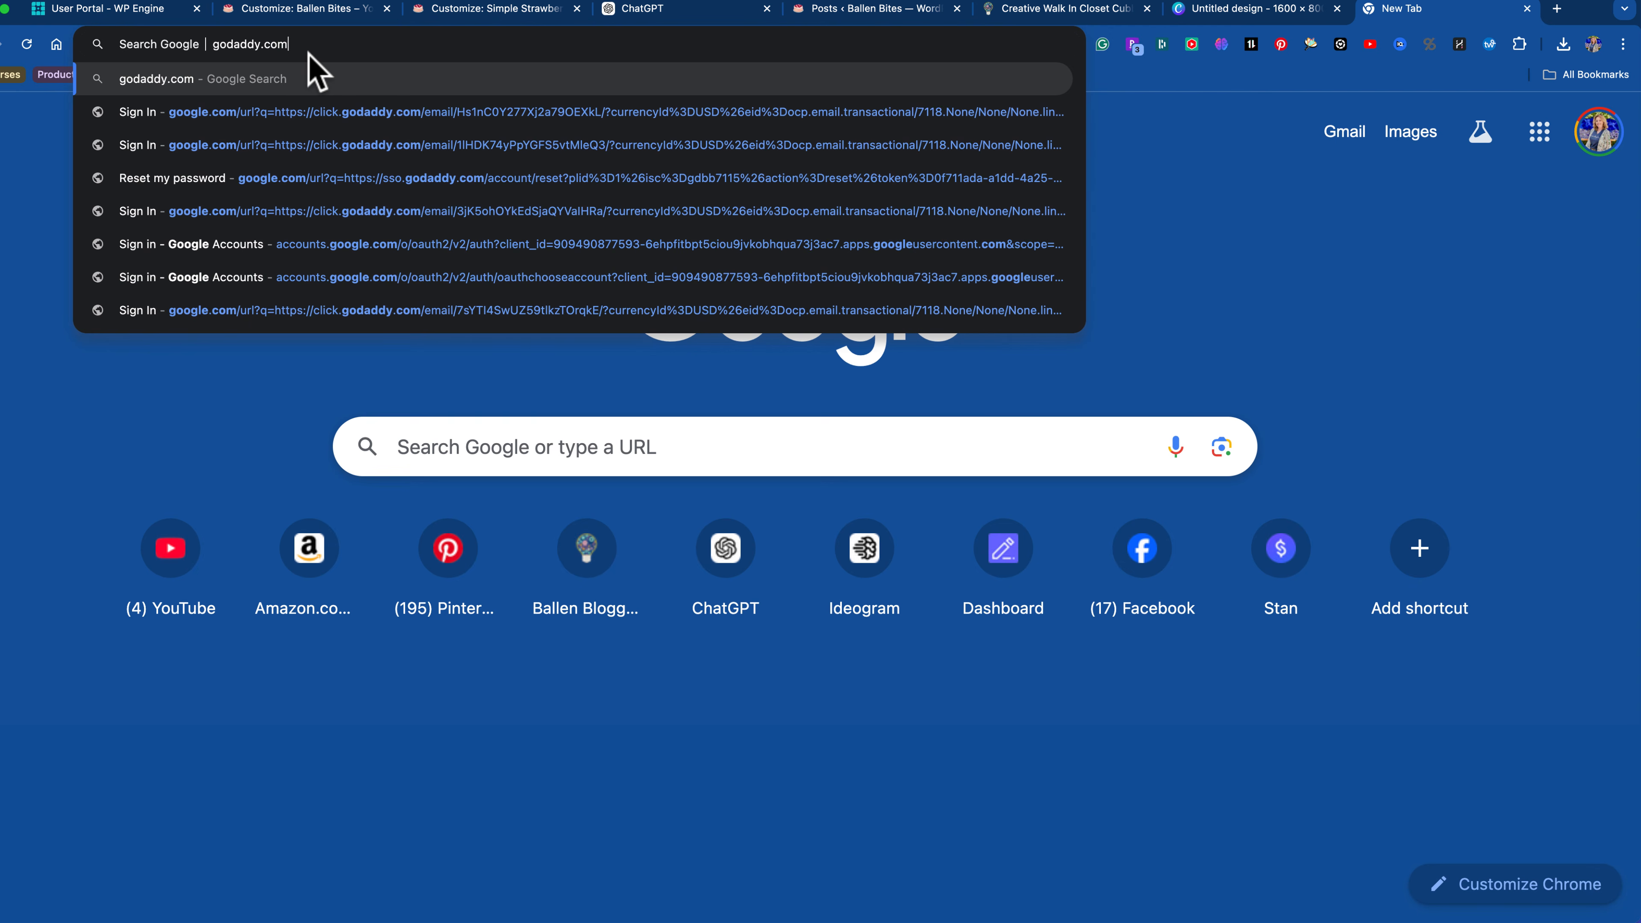
key(Return)
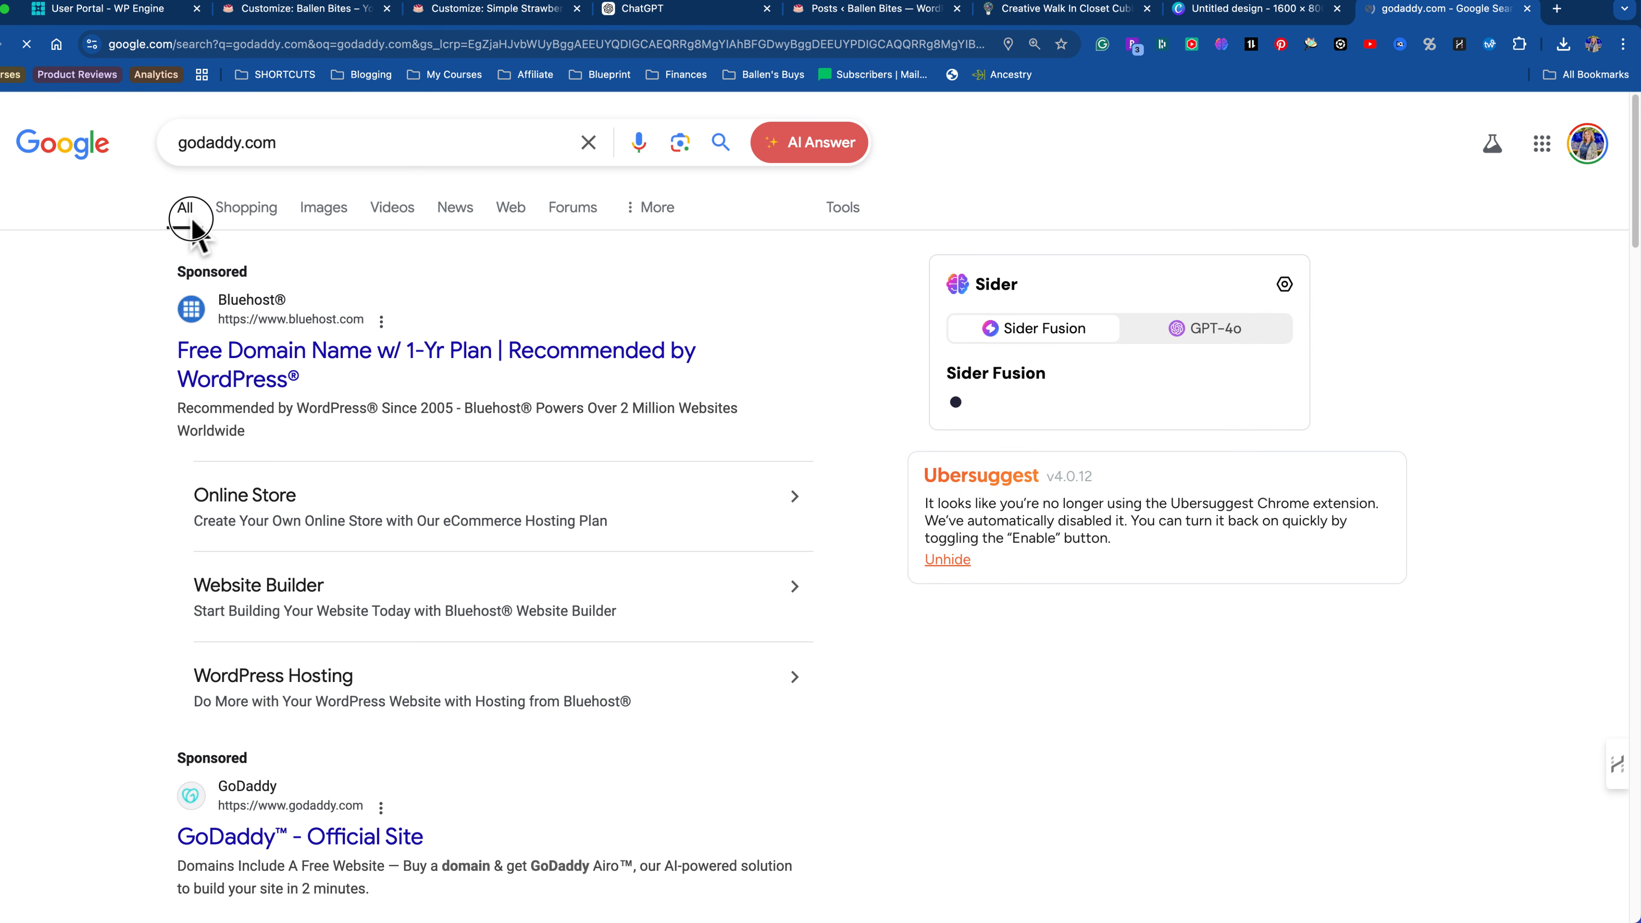
click(394, 836)
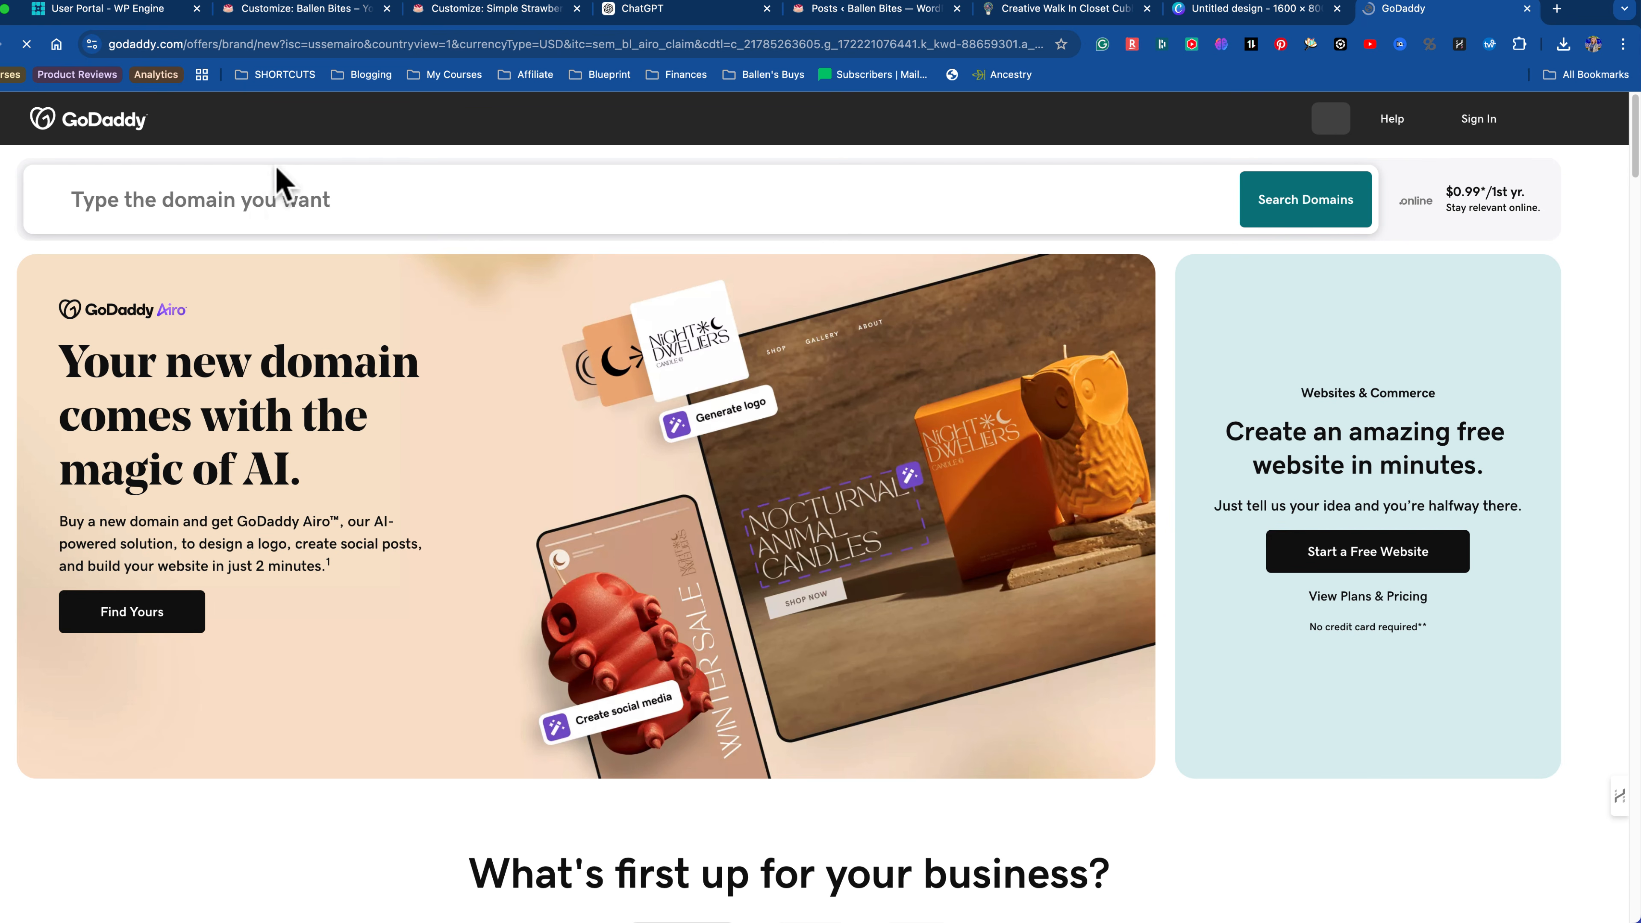
Step: Search GoDaddy for the domain "ballenbites.com" and add the exact match to the cart
click(281, 194)
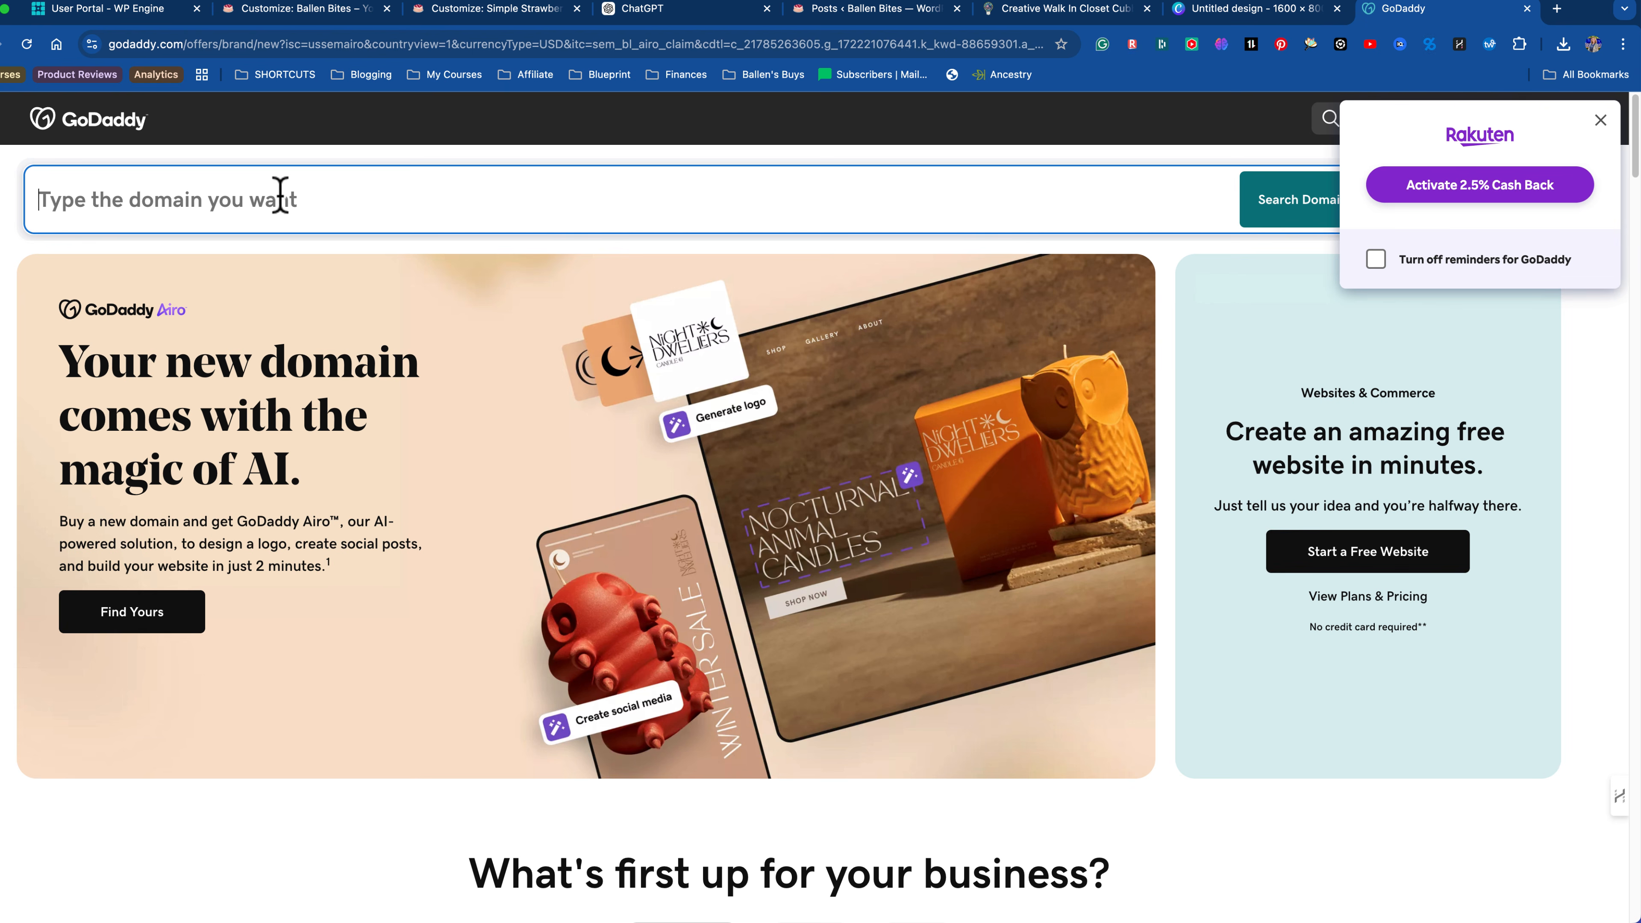
text(ballenbites.com)
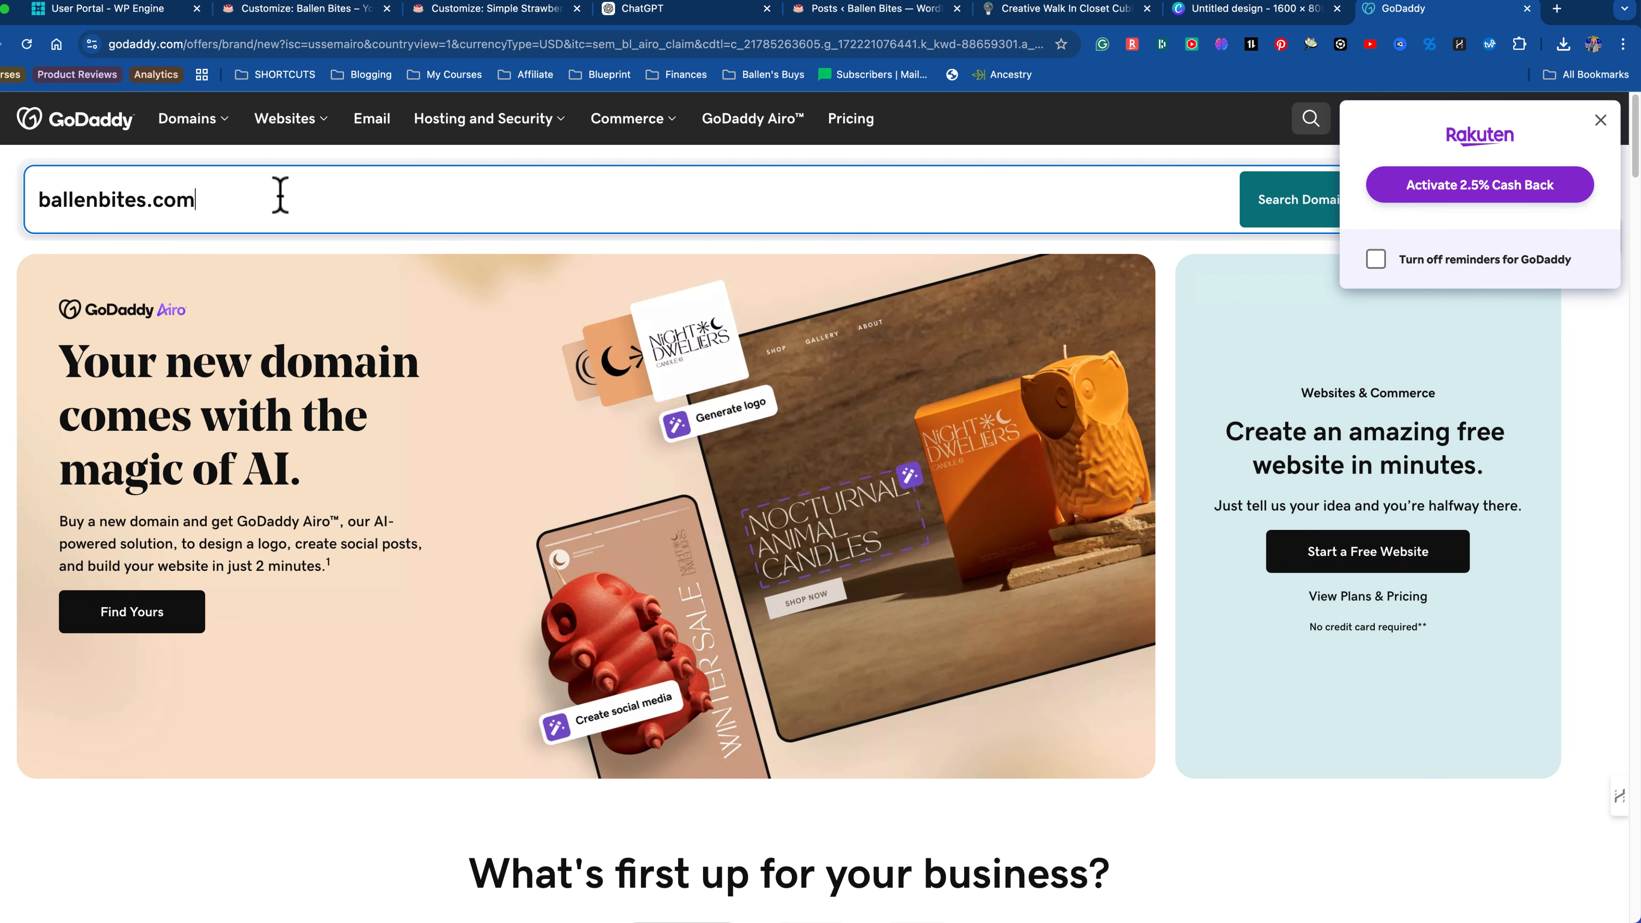
key(Return)
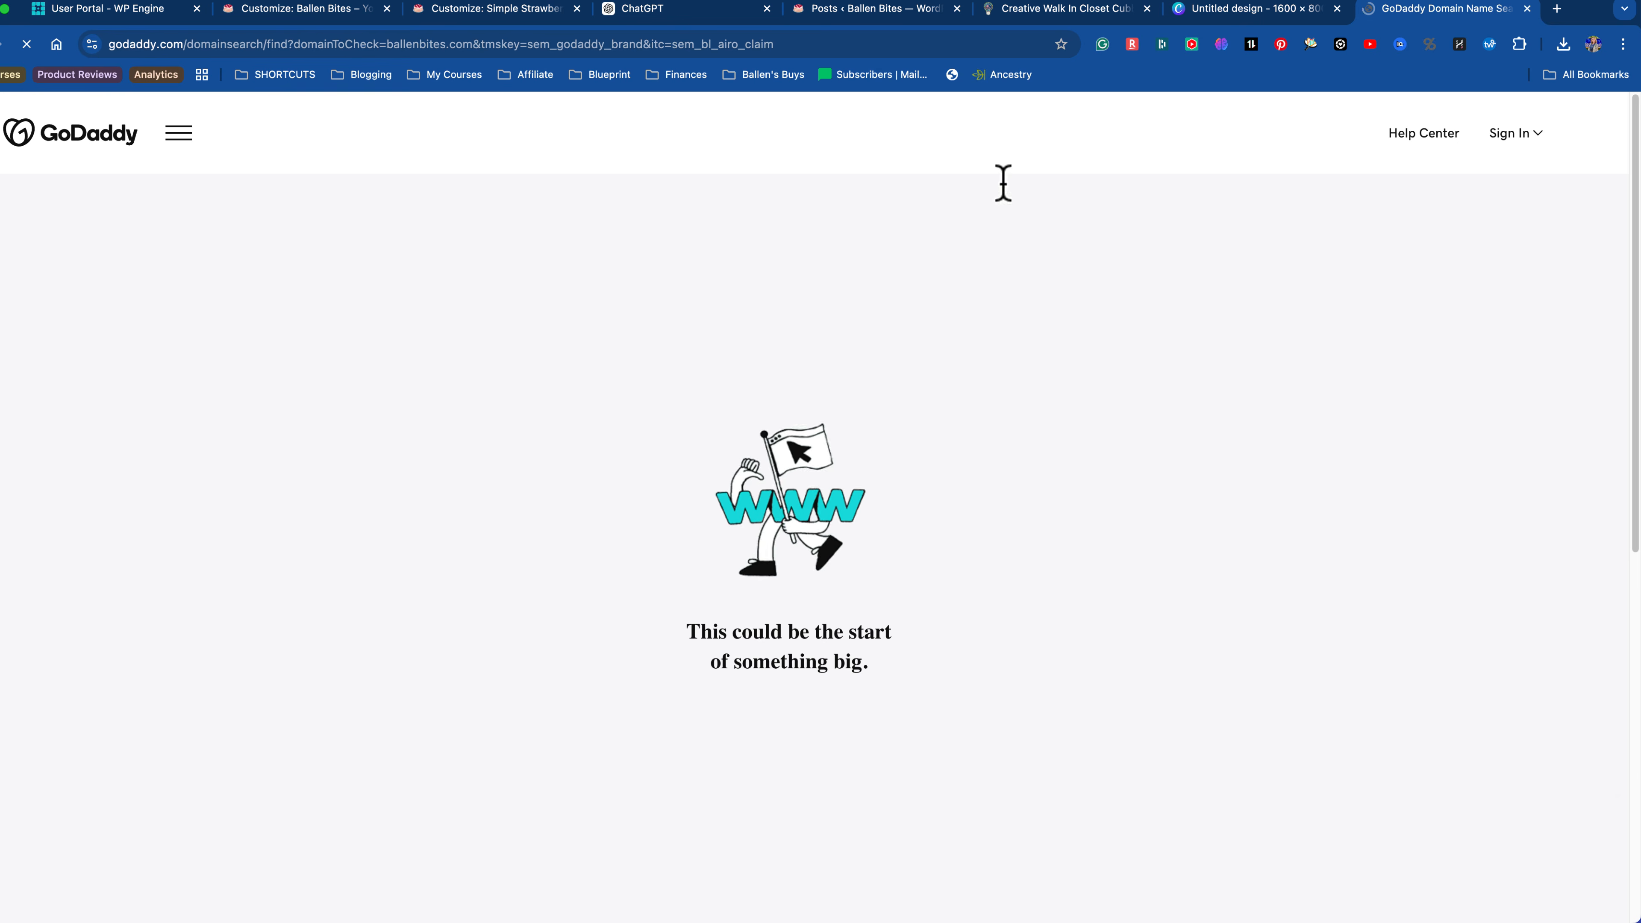
scroll(505, 531, down, 1)
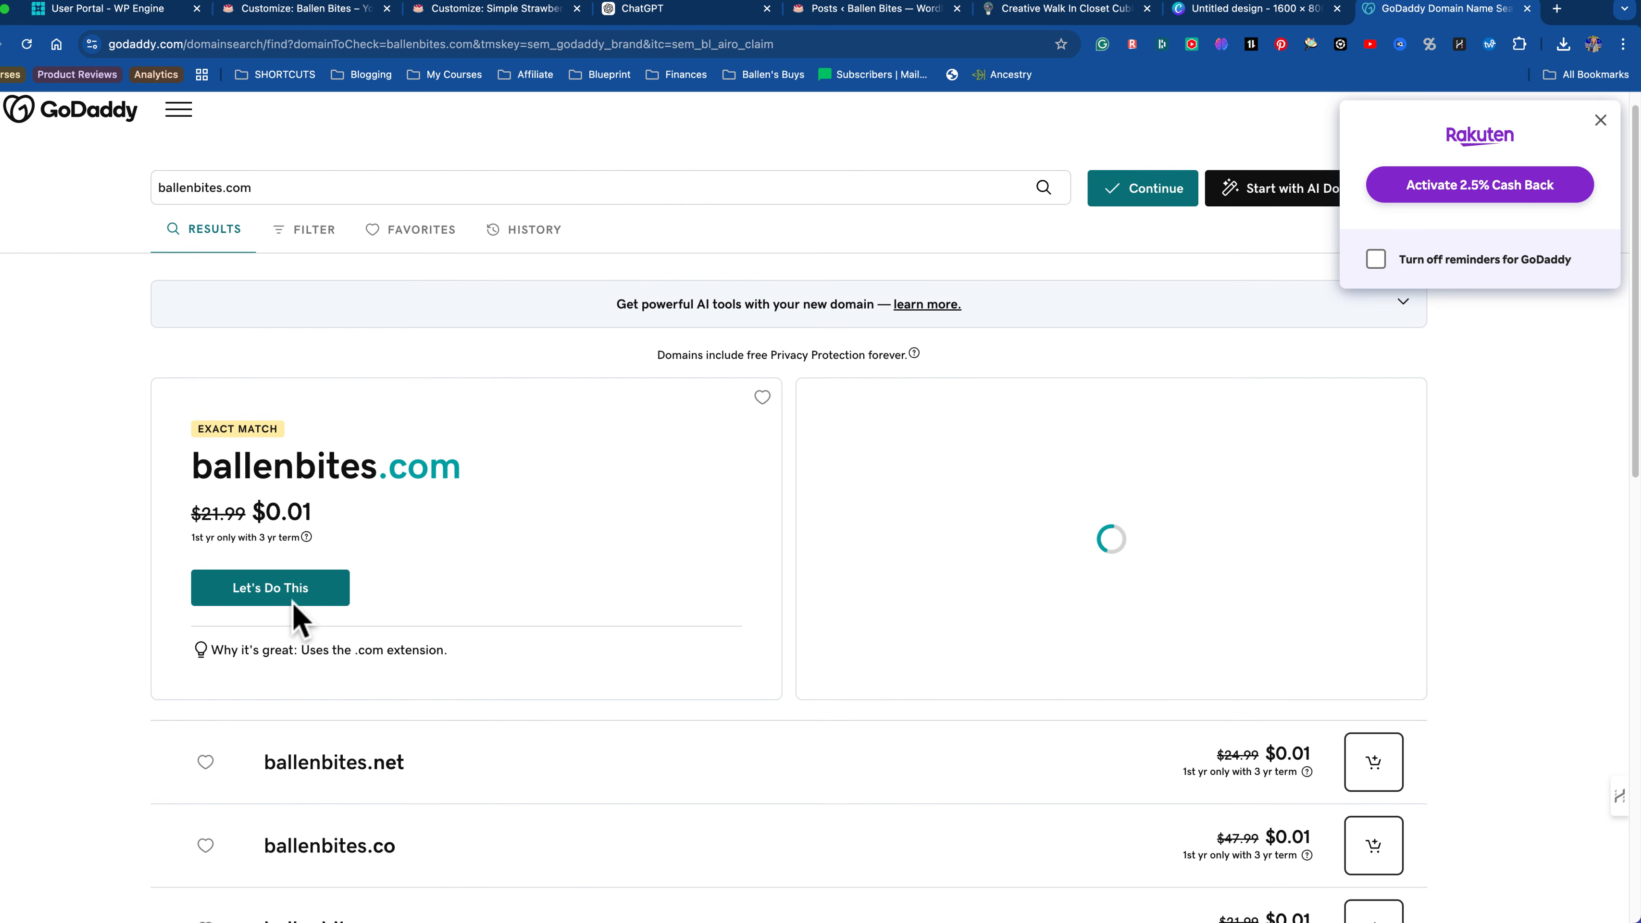
click(288, 604)
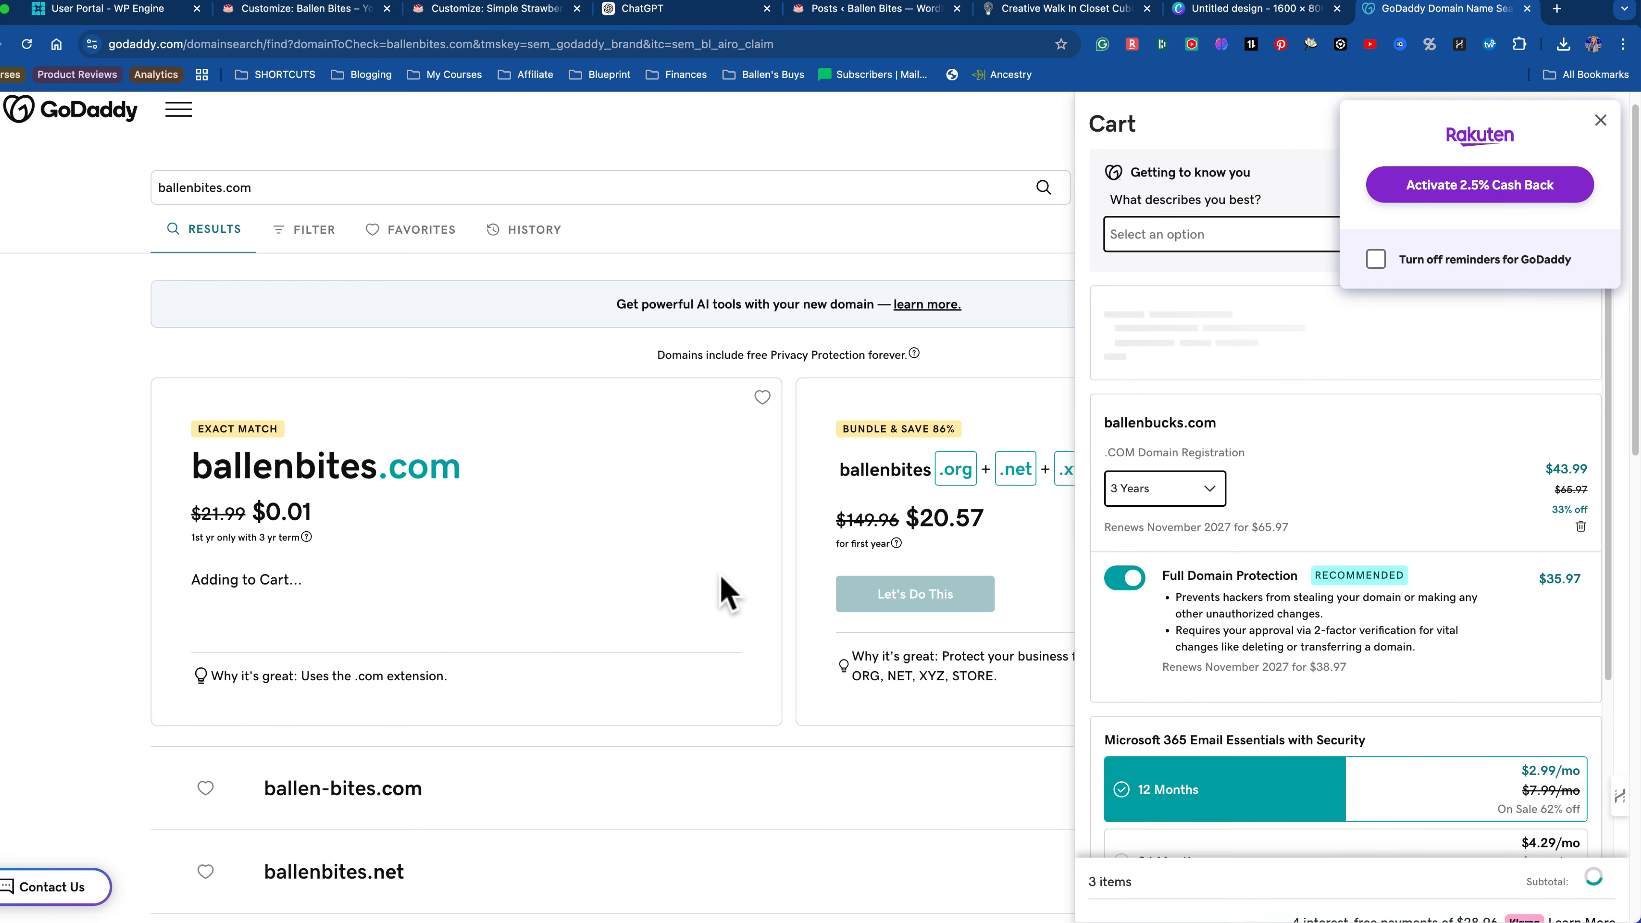
Step: Activate the Rakuten cash back offer for GoDaddy, then open the shopping cart and review its items
click(1515, 192)
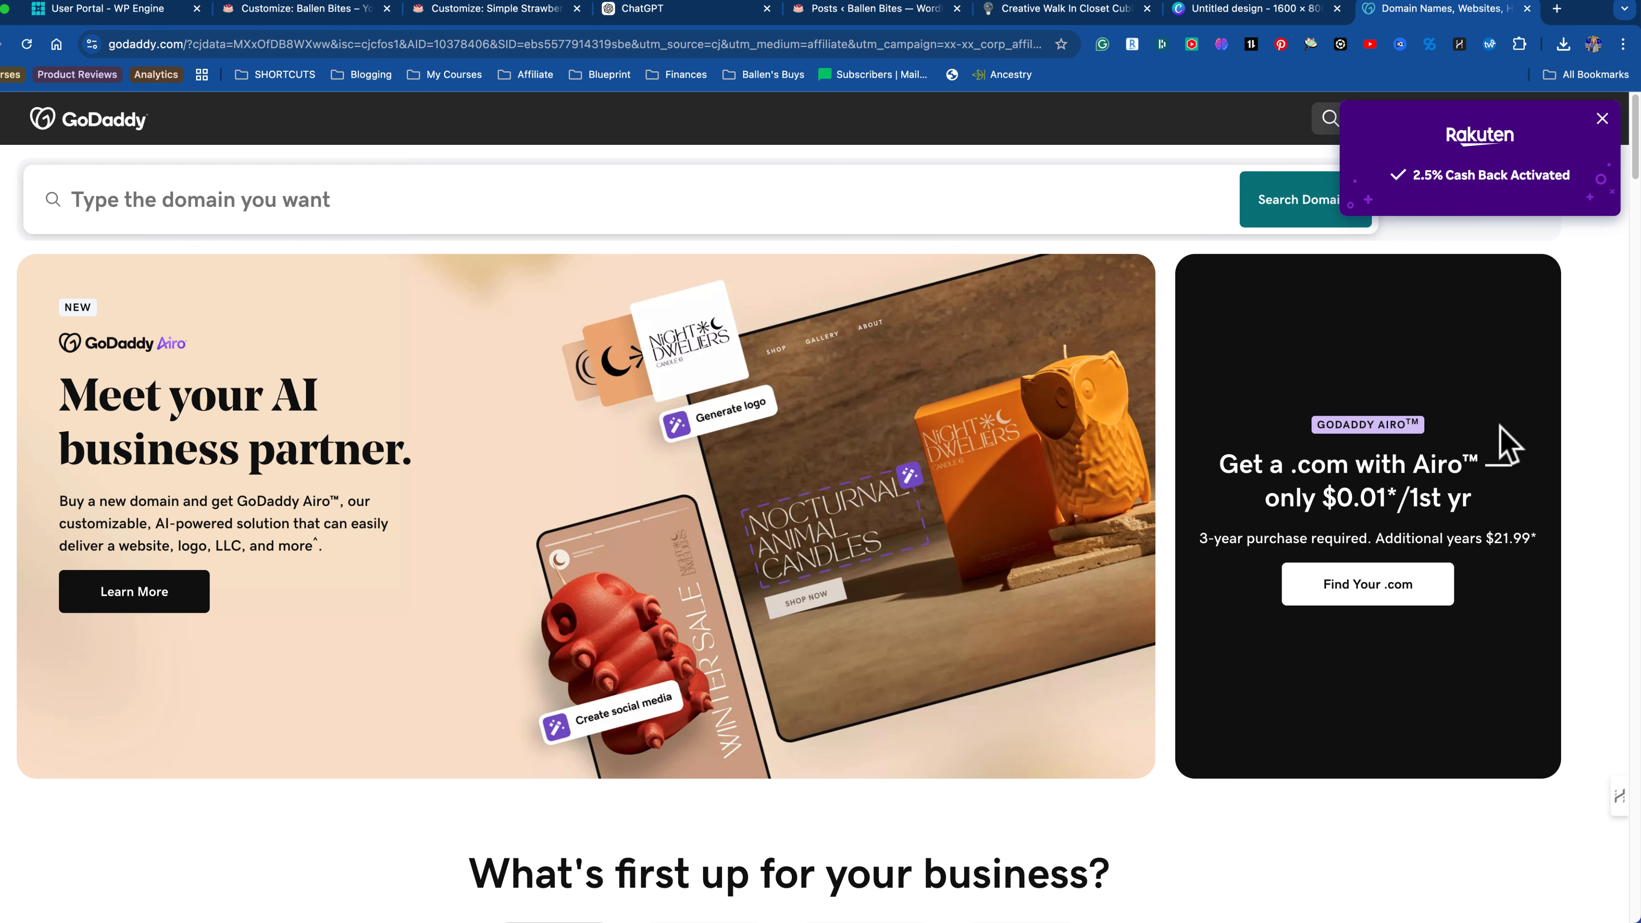
click(1104, 903)
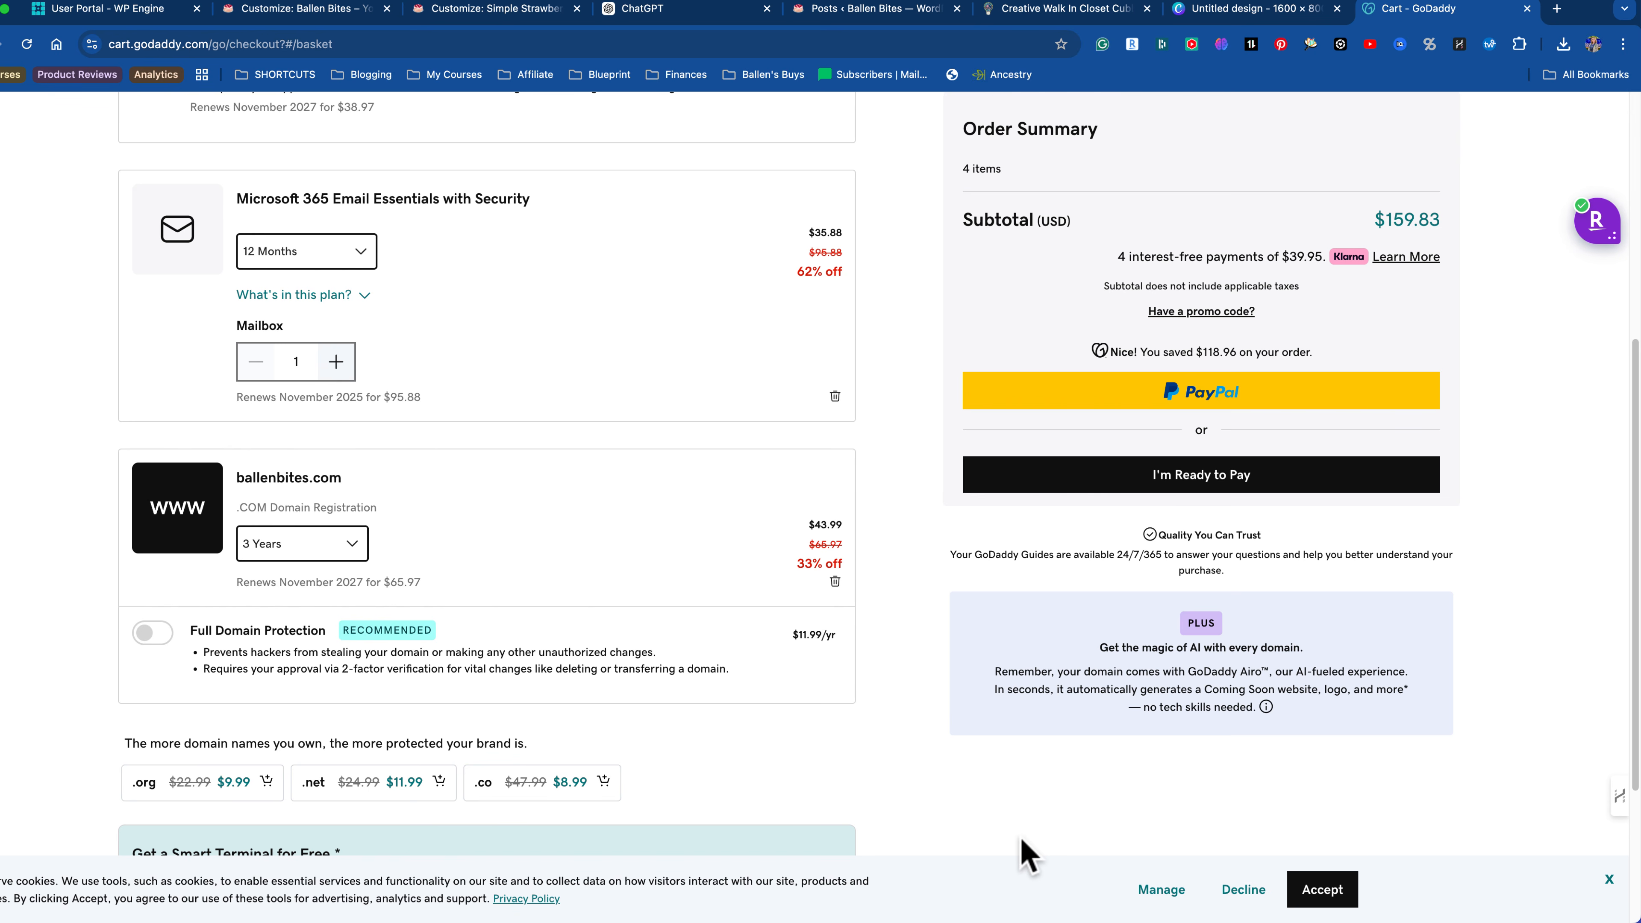
scroll(572, 691, up, 7)
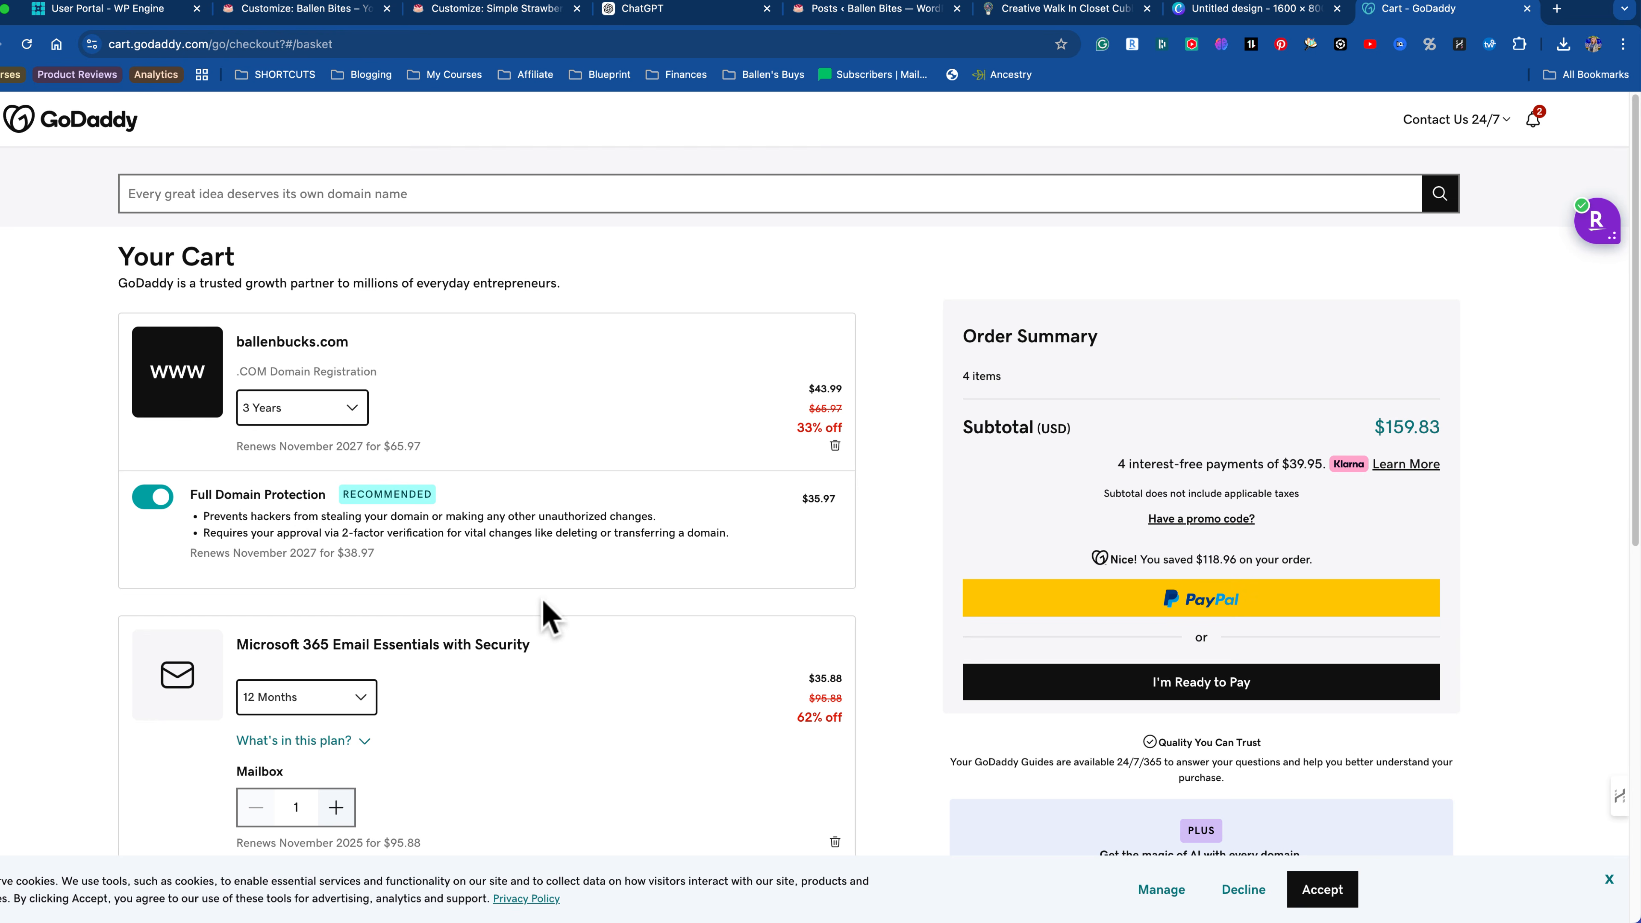
scroll(284, 378, down, 2)
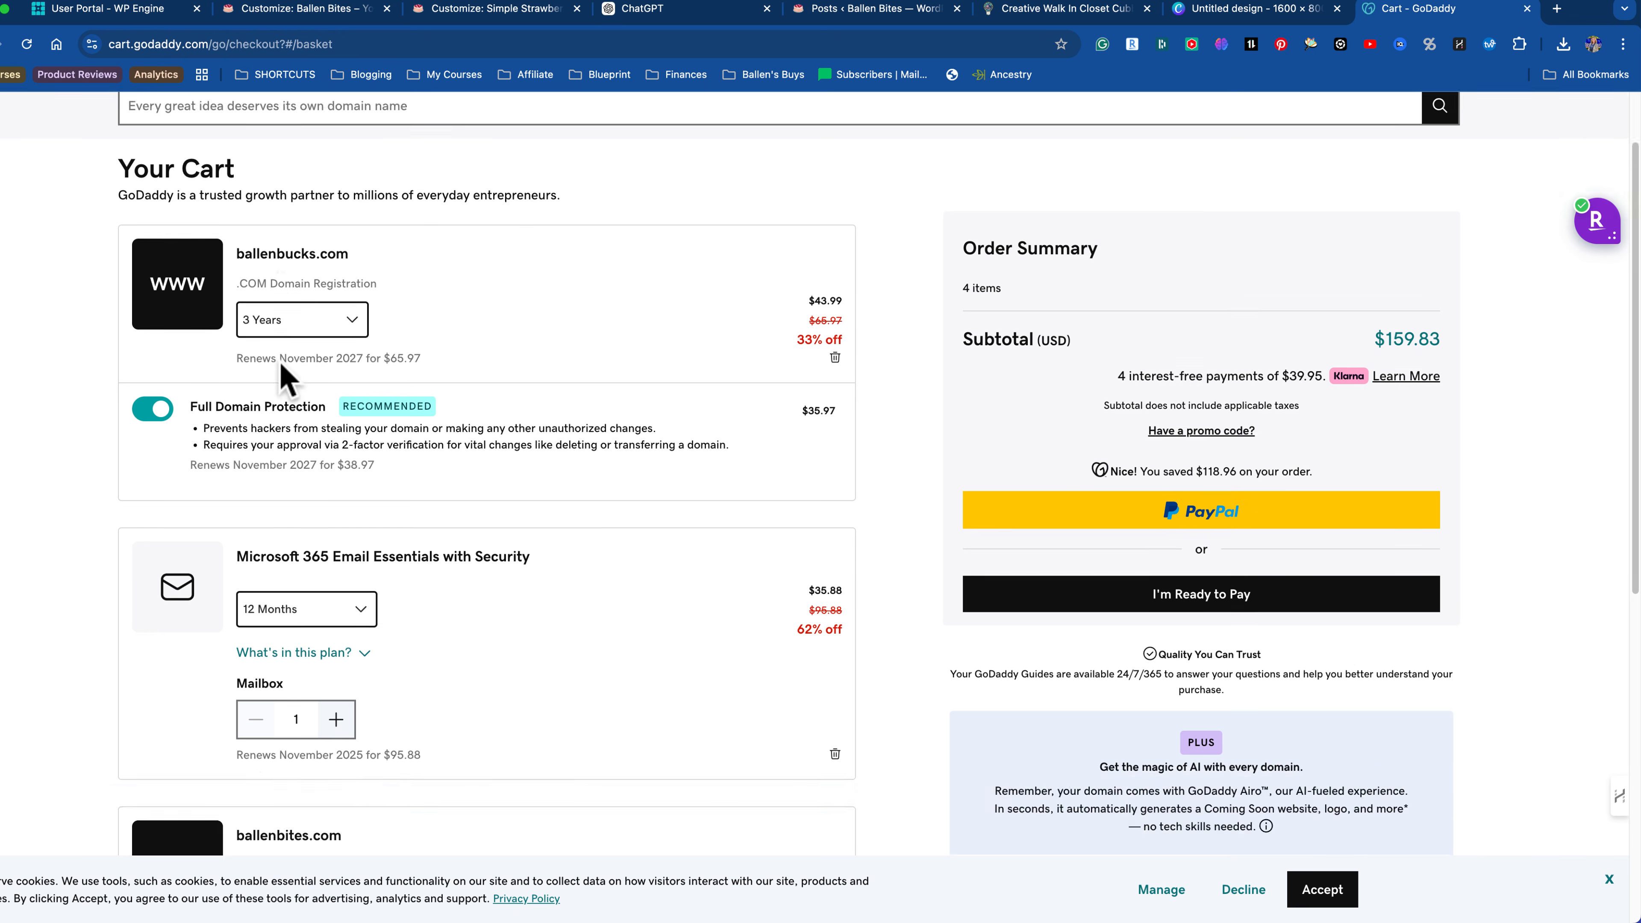
scroll(517, 511, down, 1)
scroll(459, 543, down, 7)
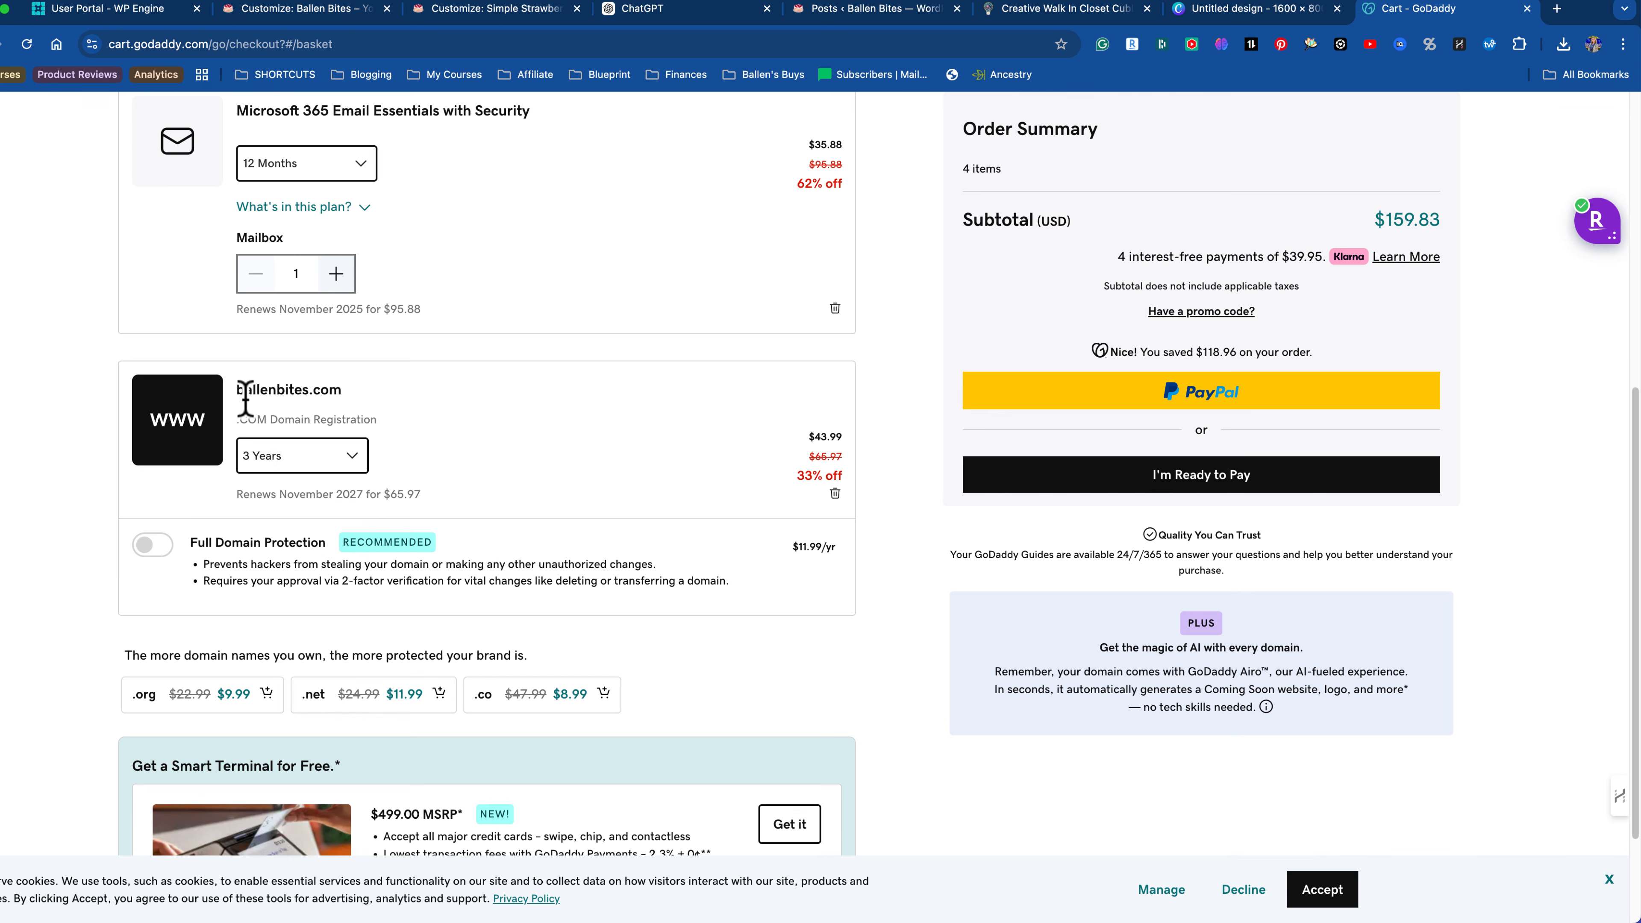
scroll(245, 401, down, 1)
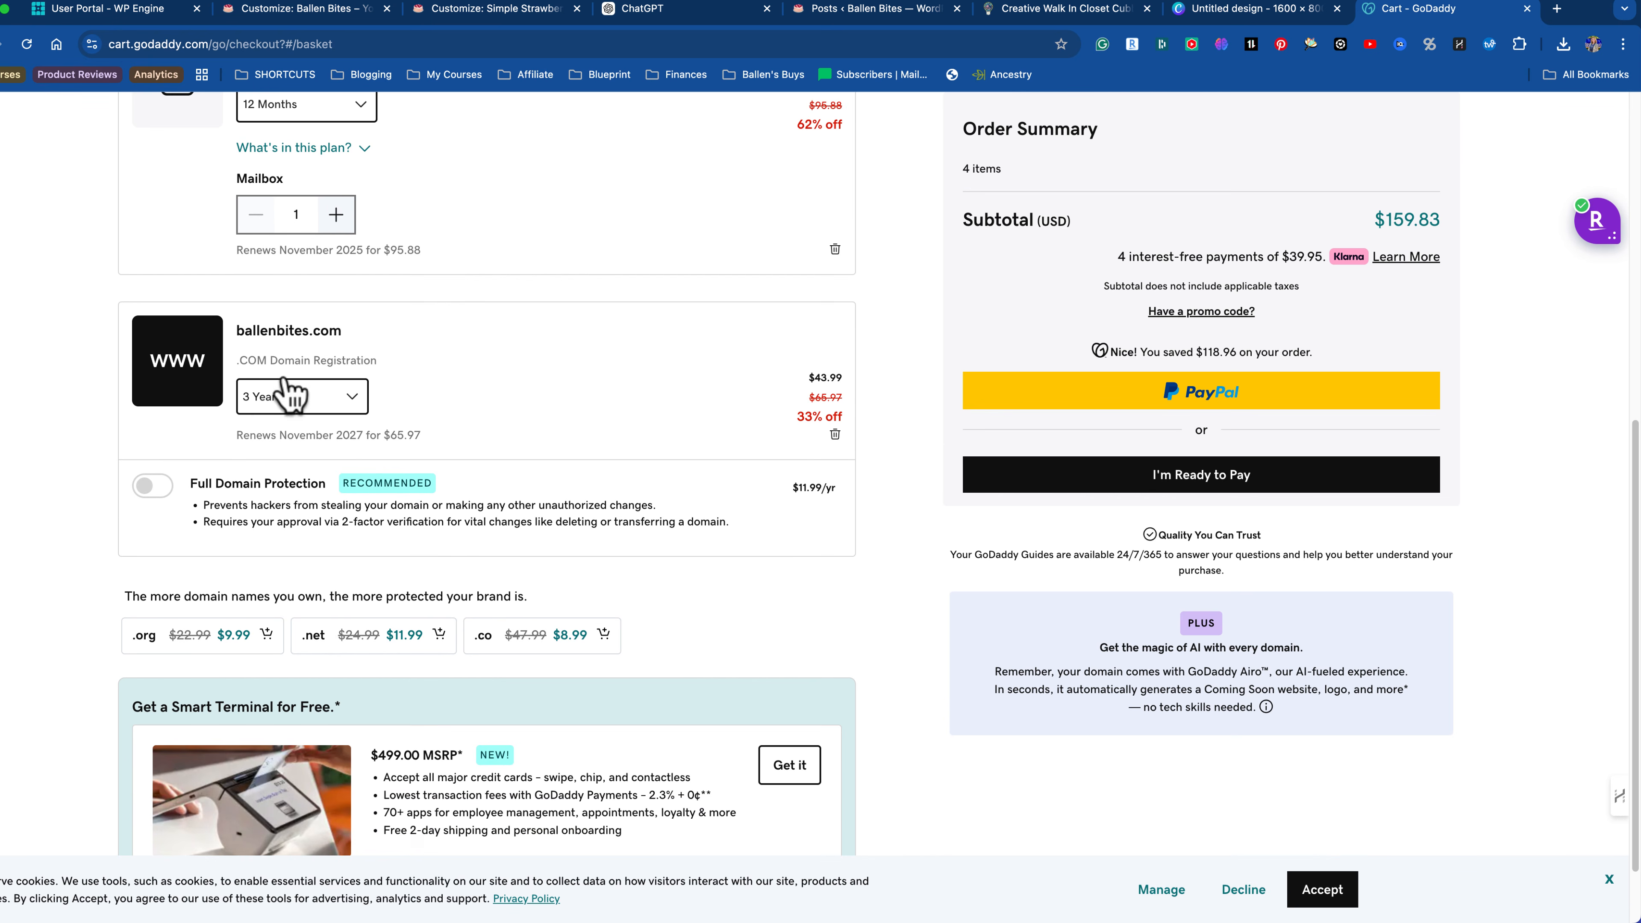
Step: Set the ballenbites.com registration term to 1 Year in the cart and check the domain's price
click(326, 404)
click(291, 431)
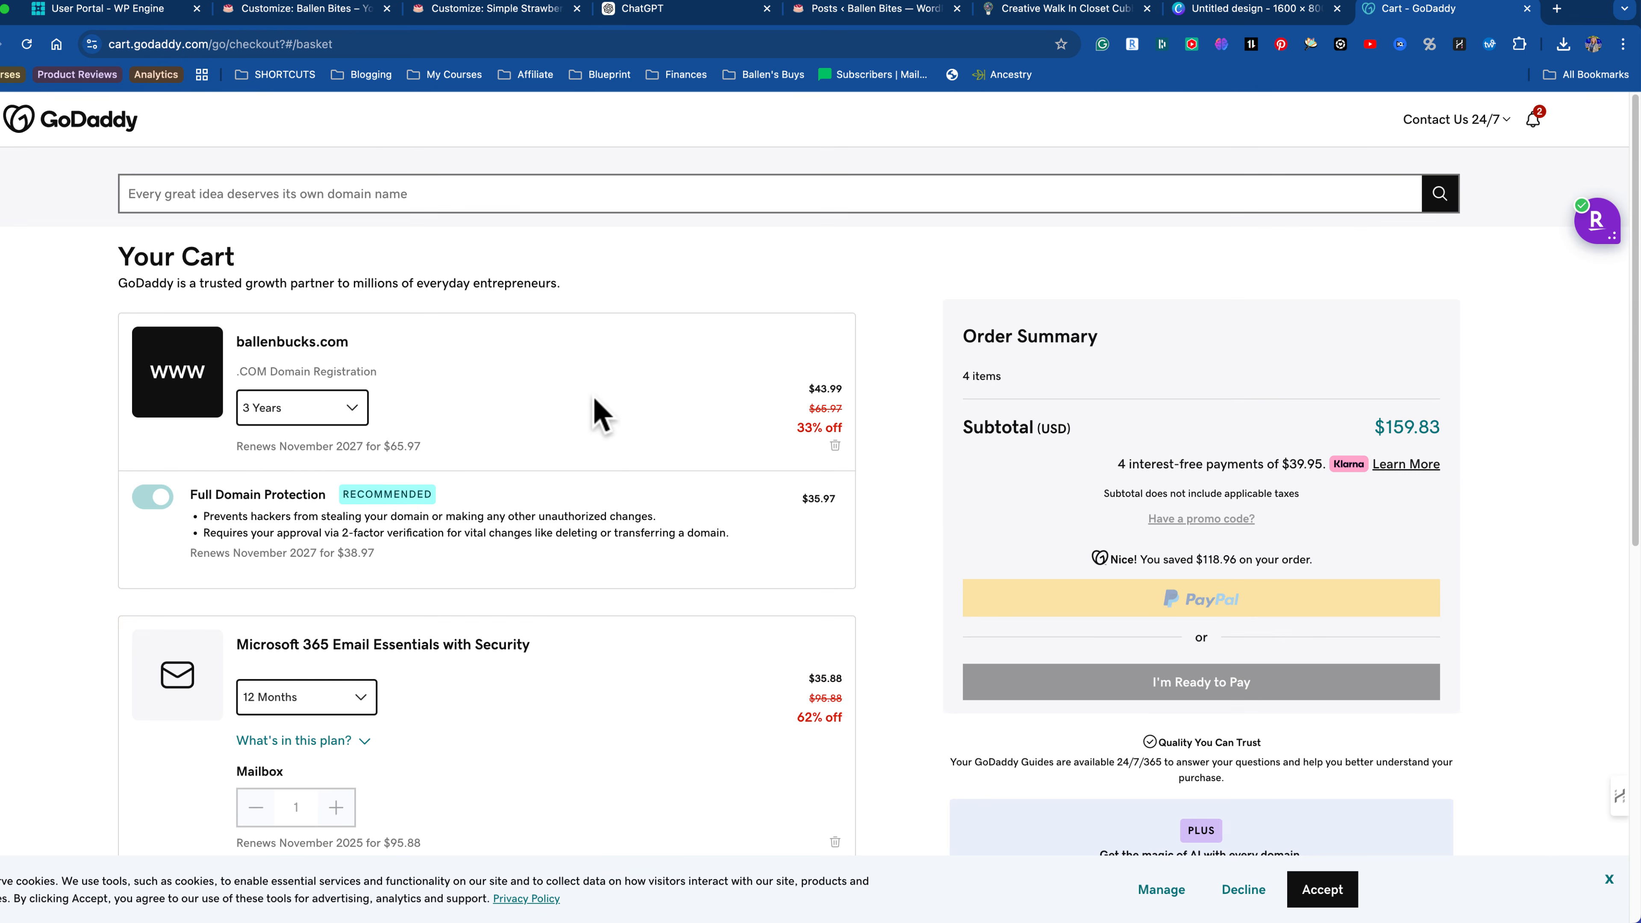
scroll(388, 452, down, 6)
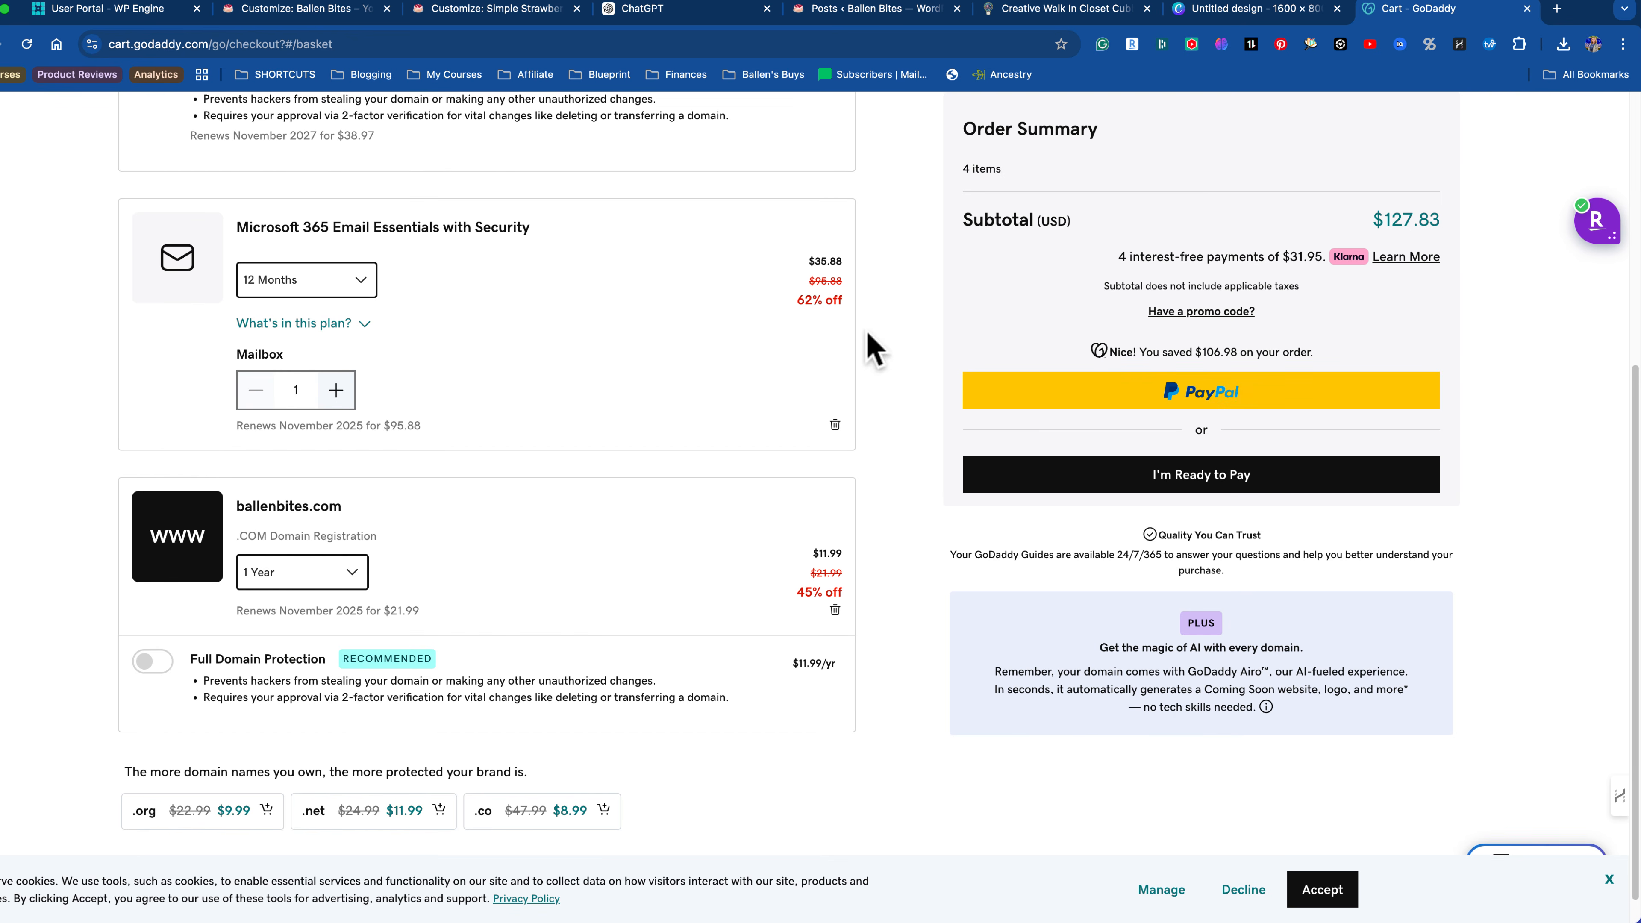
drag(810, 554, 854, 556)
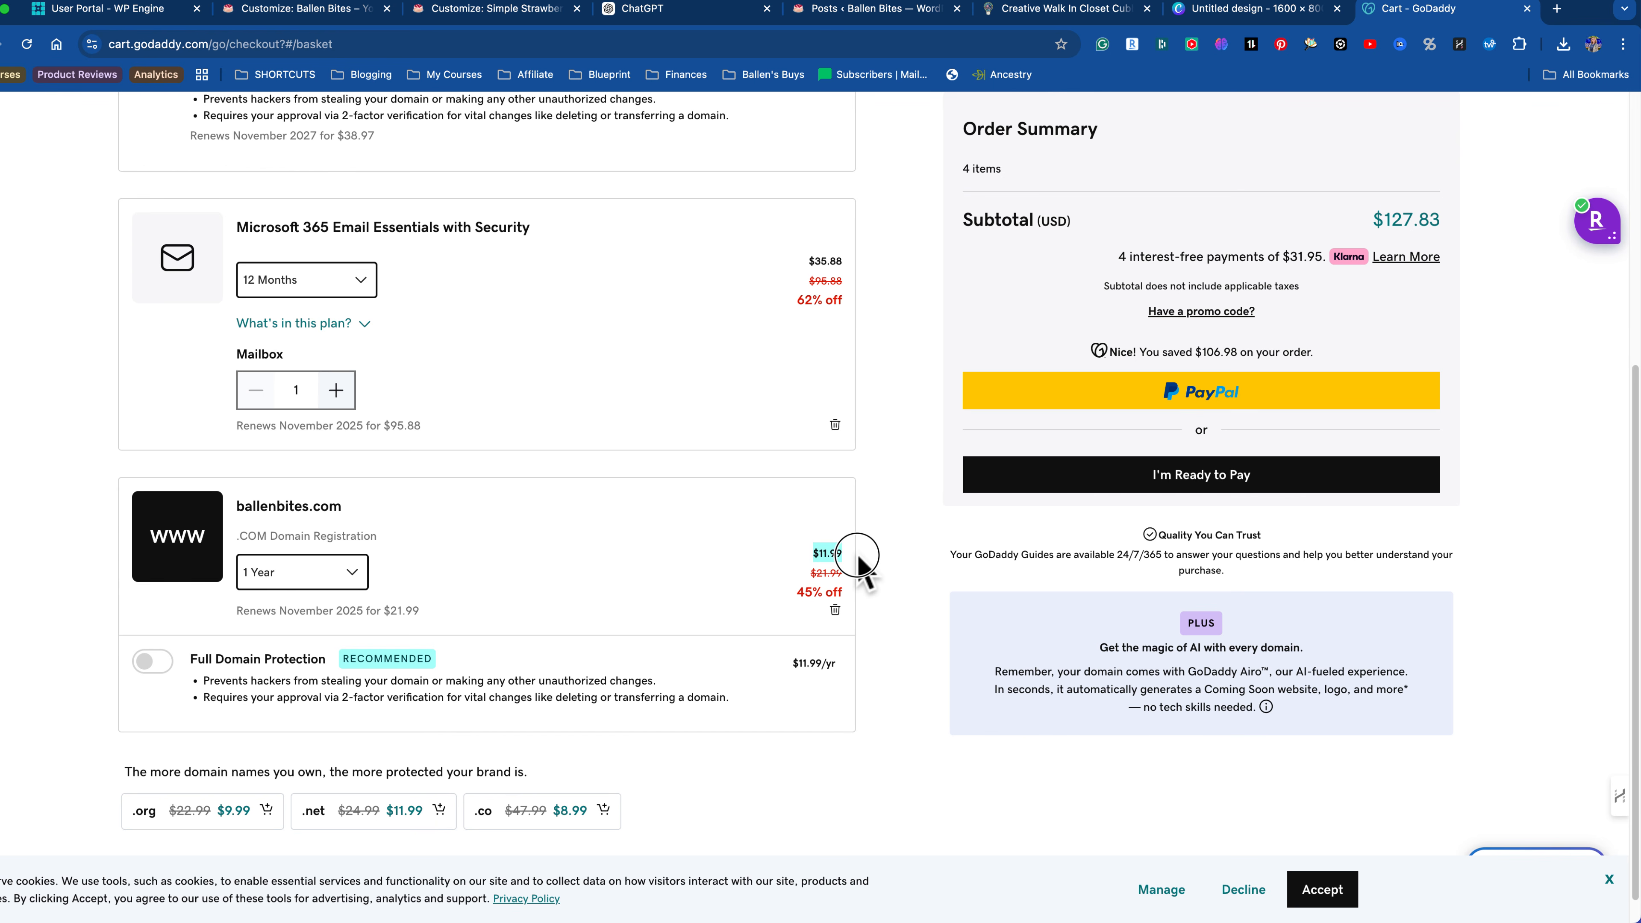
scroll(604, 612, up, 2)
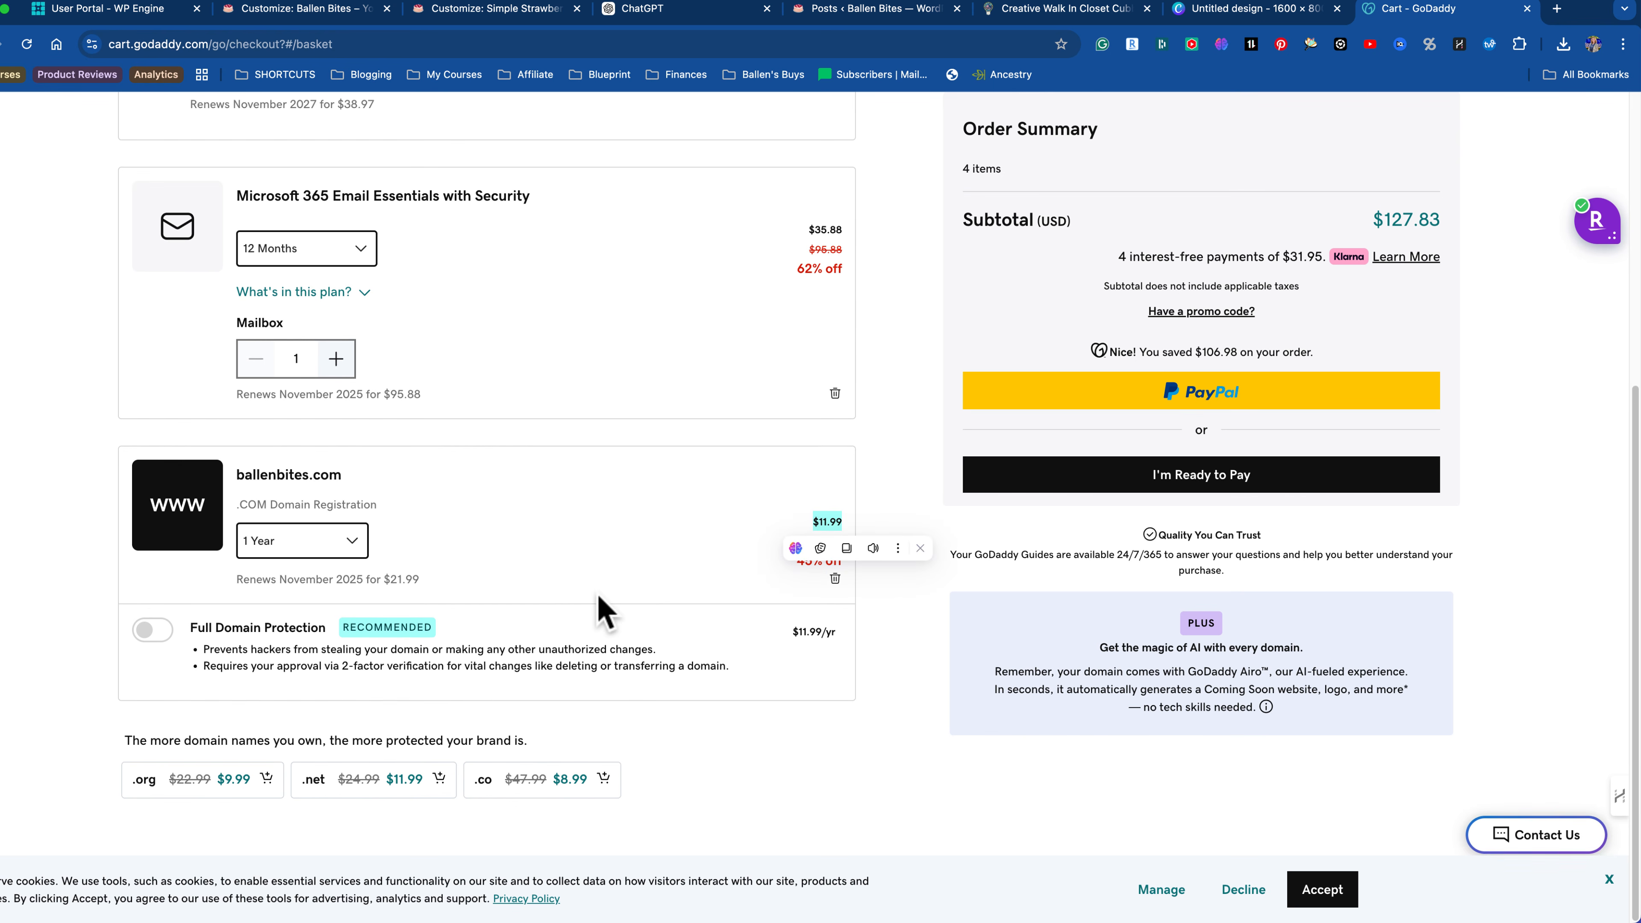
Step: Review the cart items and expand the plan details of Microsoft 365 Email Essentials with Security
scroll(604, 612, up, 1)
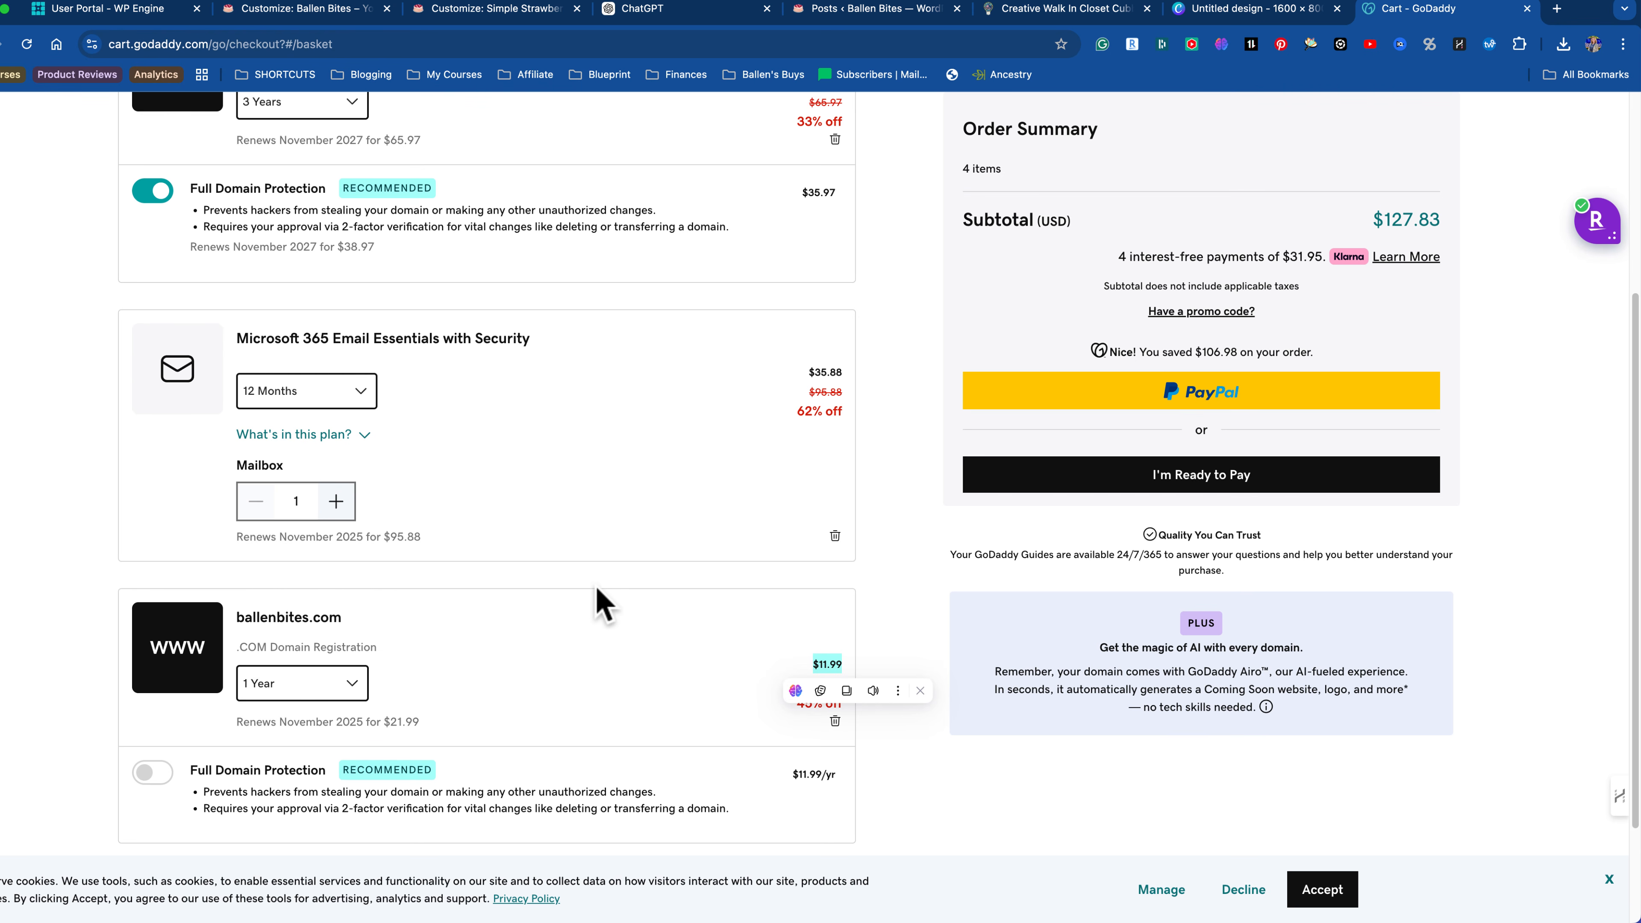
scroll(596, 582, down, 1)
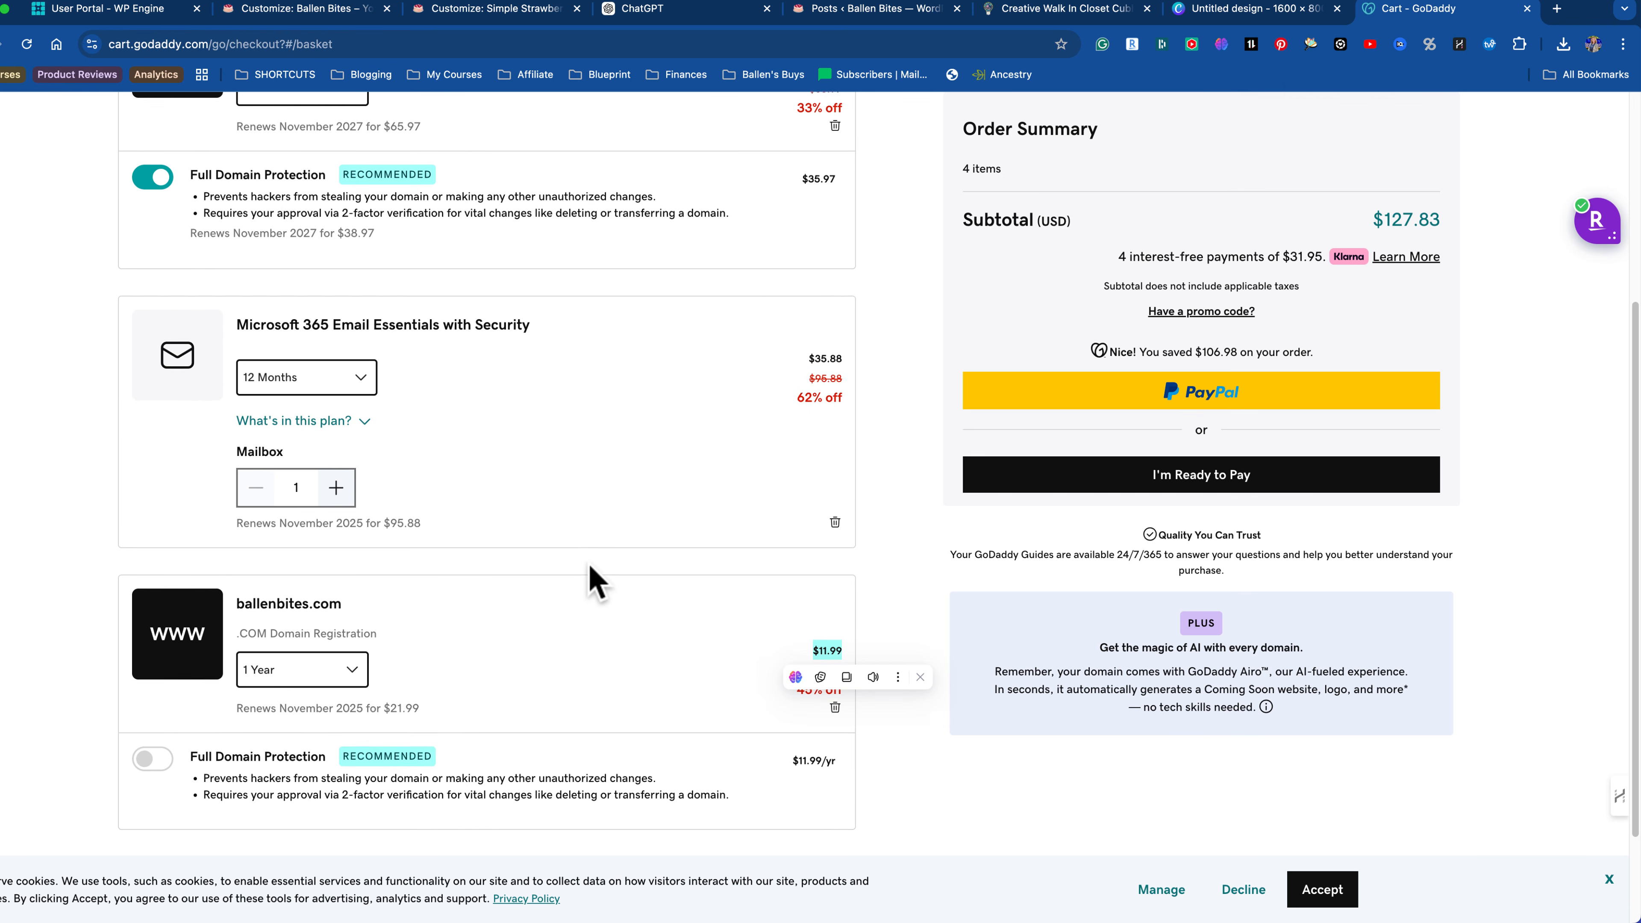
scroll(596, 581, up, 3)
scroll(596, 582, up, 3)
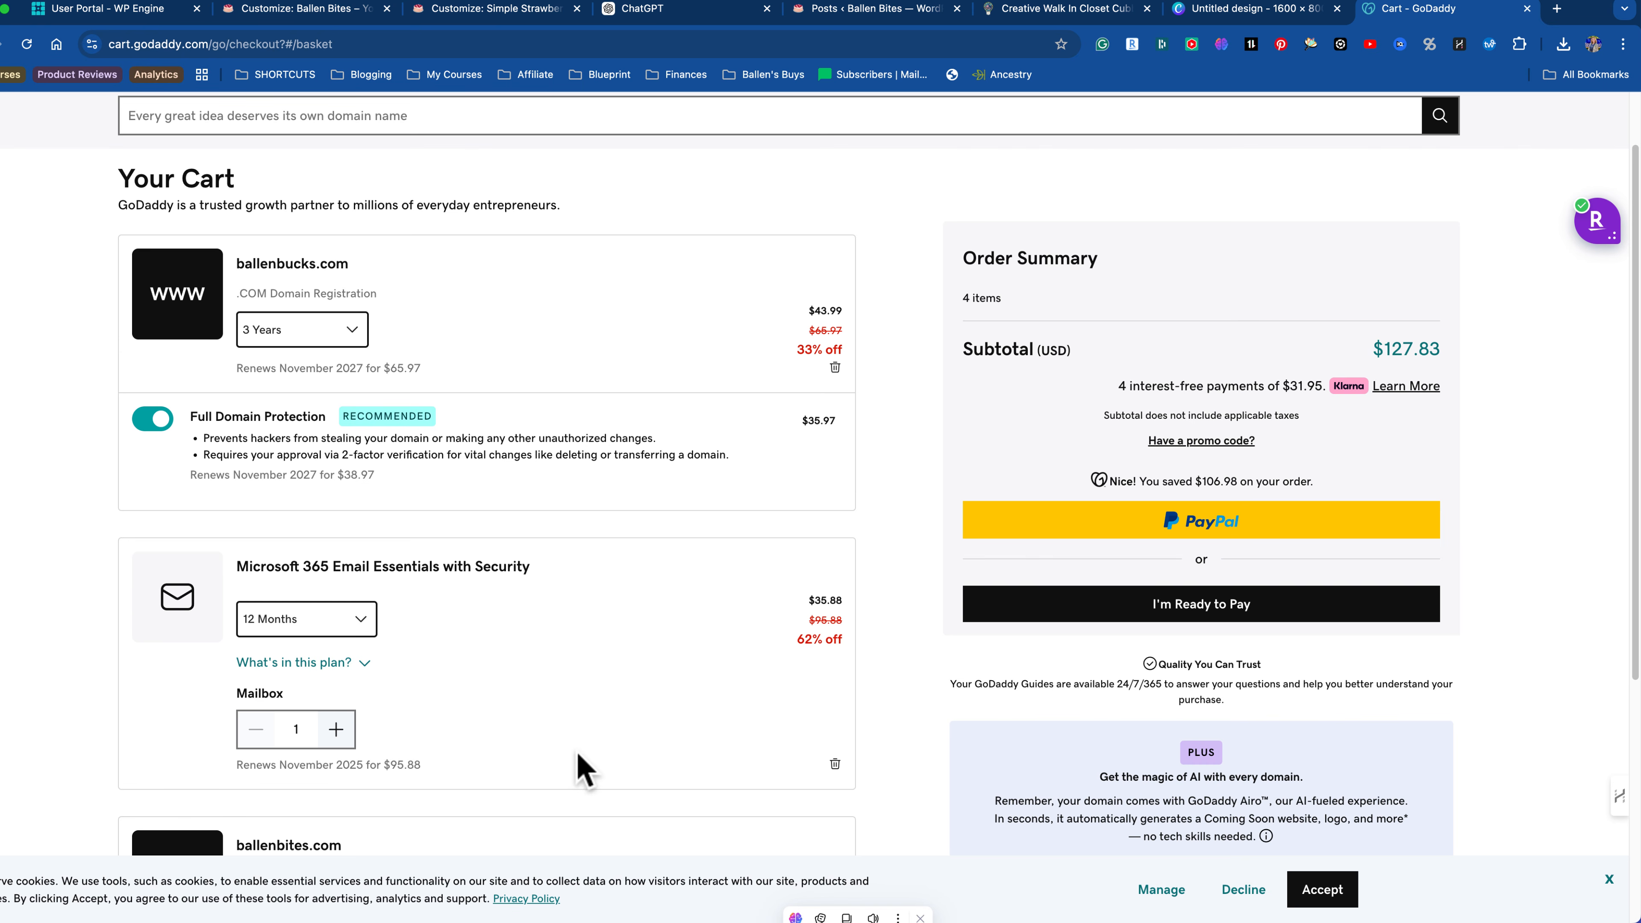
scroll(468, 711, down, 2)
scroll(468, 714, down, 2)
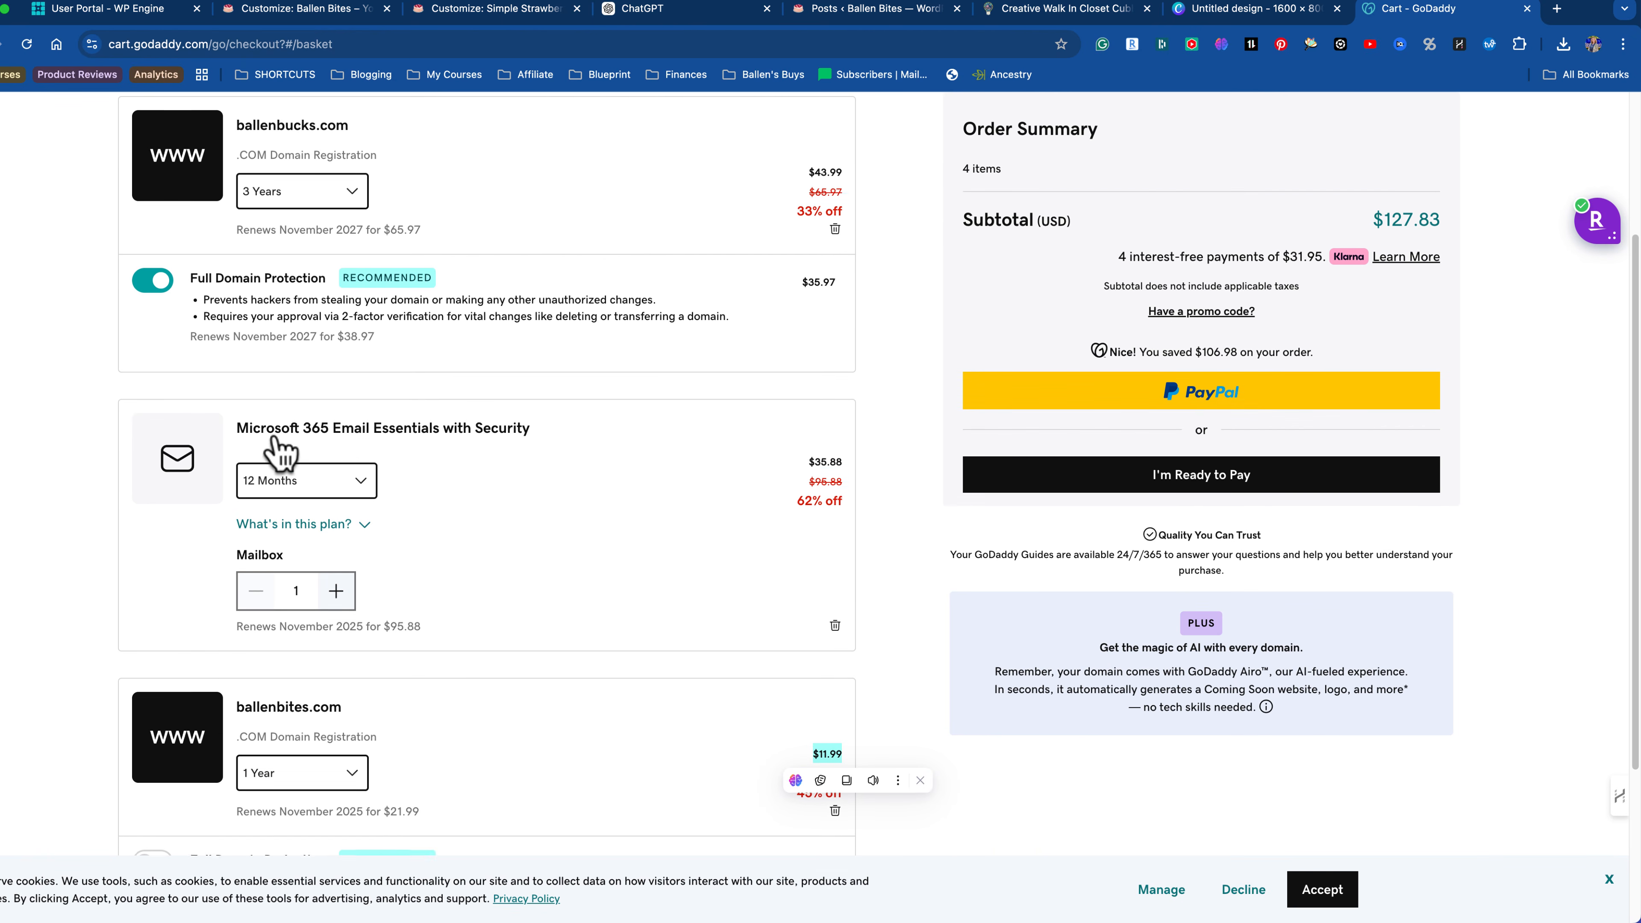
scroll(252, 468, down, 1)
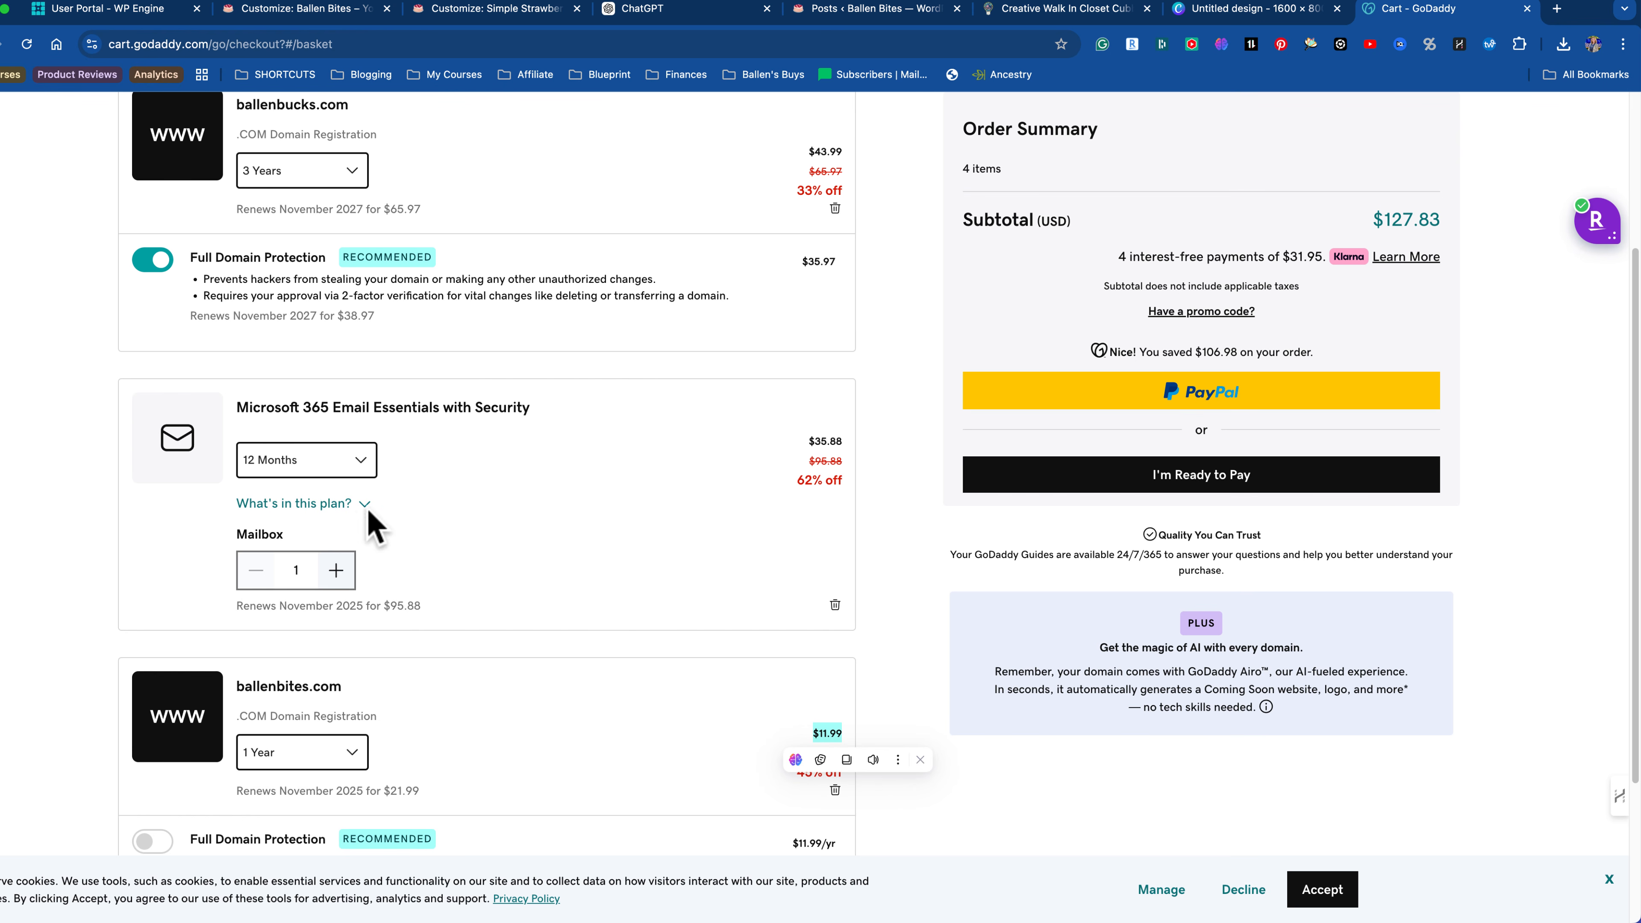
click(326, 504)
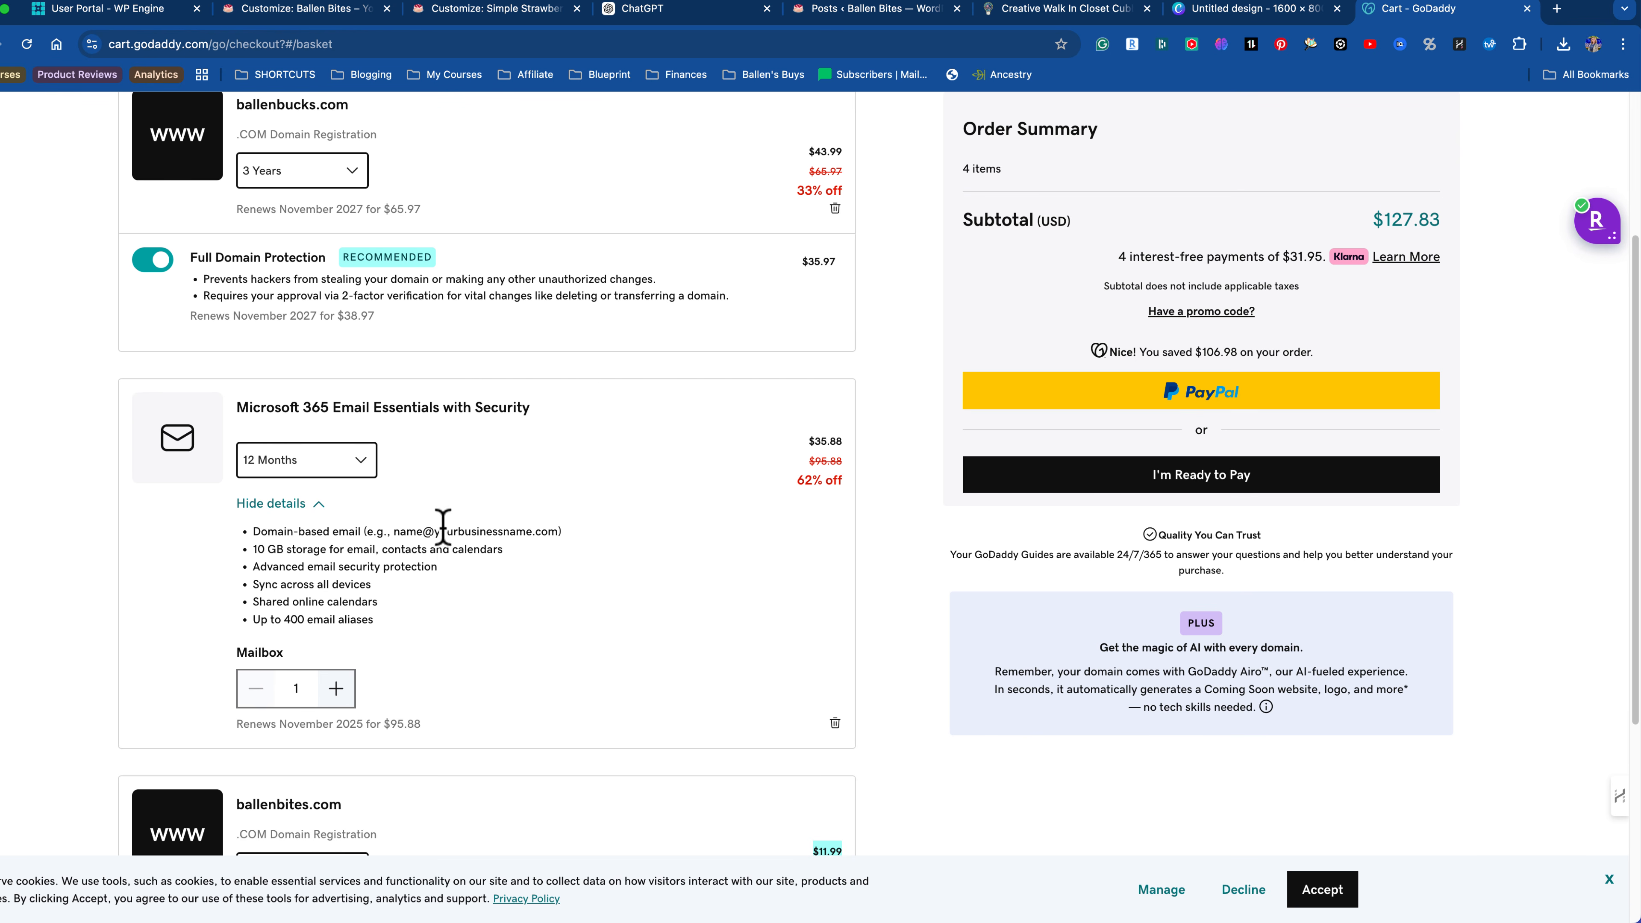
scroll(451, 536, down, 5)
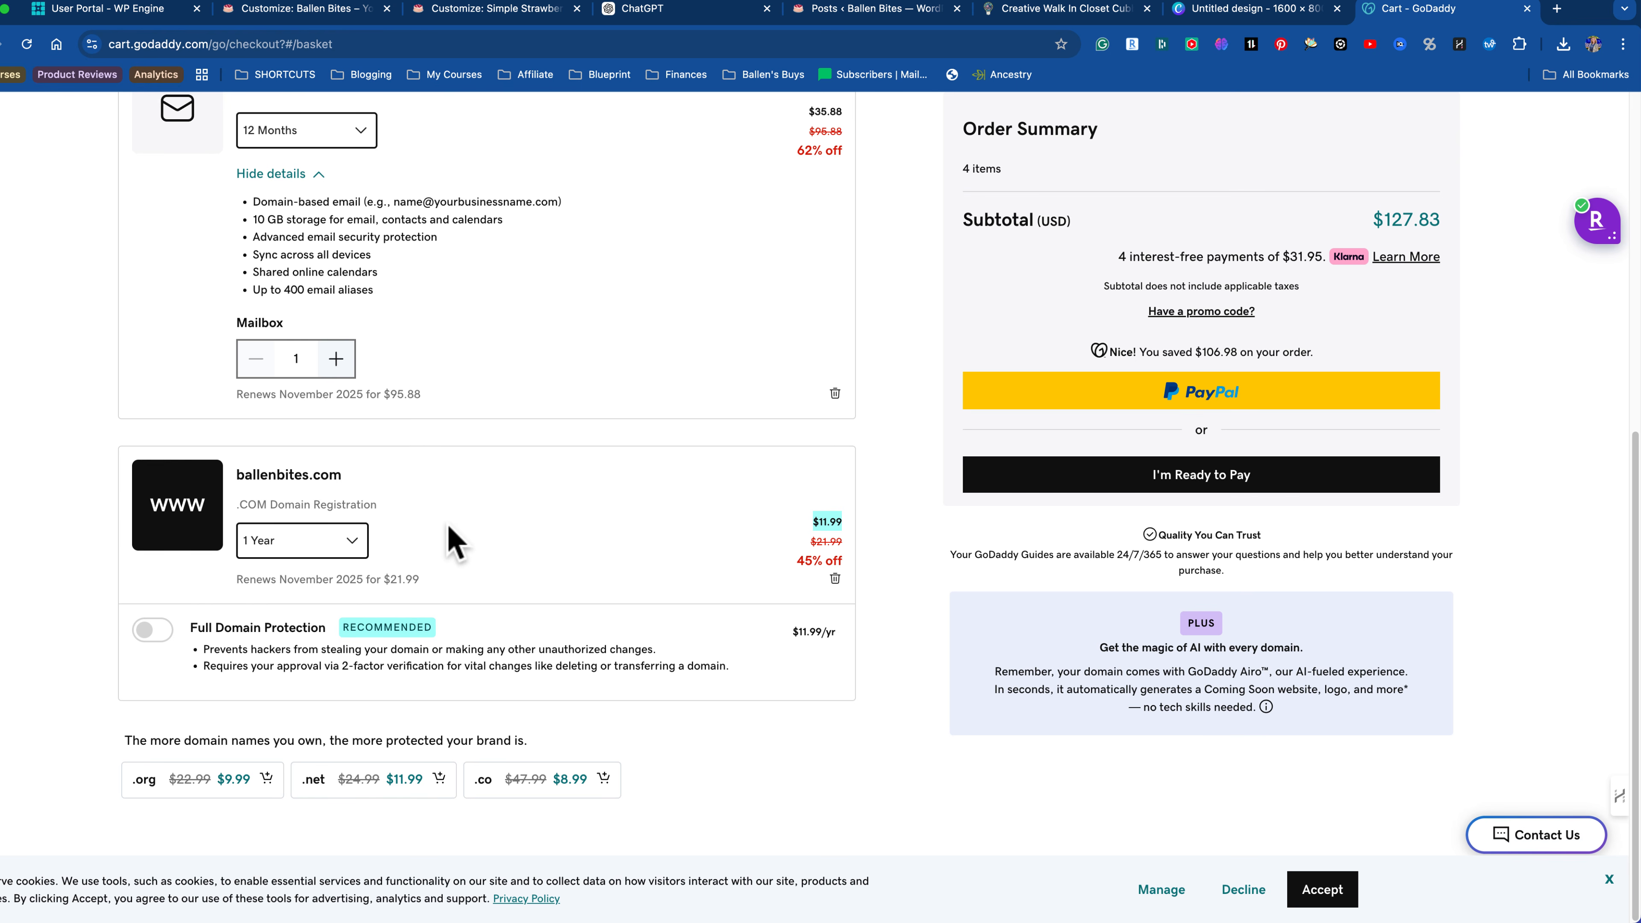
Step: Keep the ballenbites.com term at 1 Year and raise the Microsoft 365 Email Essentials mailboxes to 2
click(266, 546)
click(275, 574)
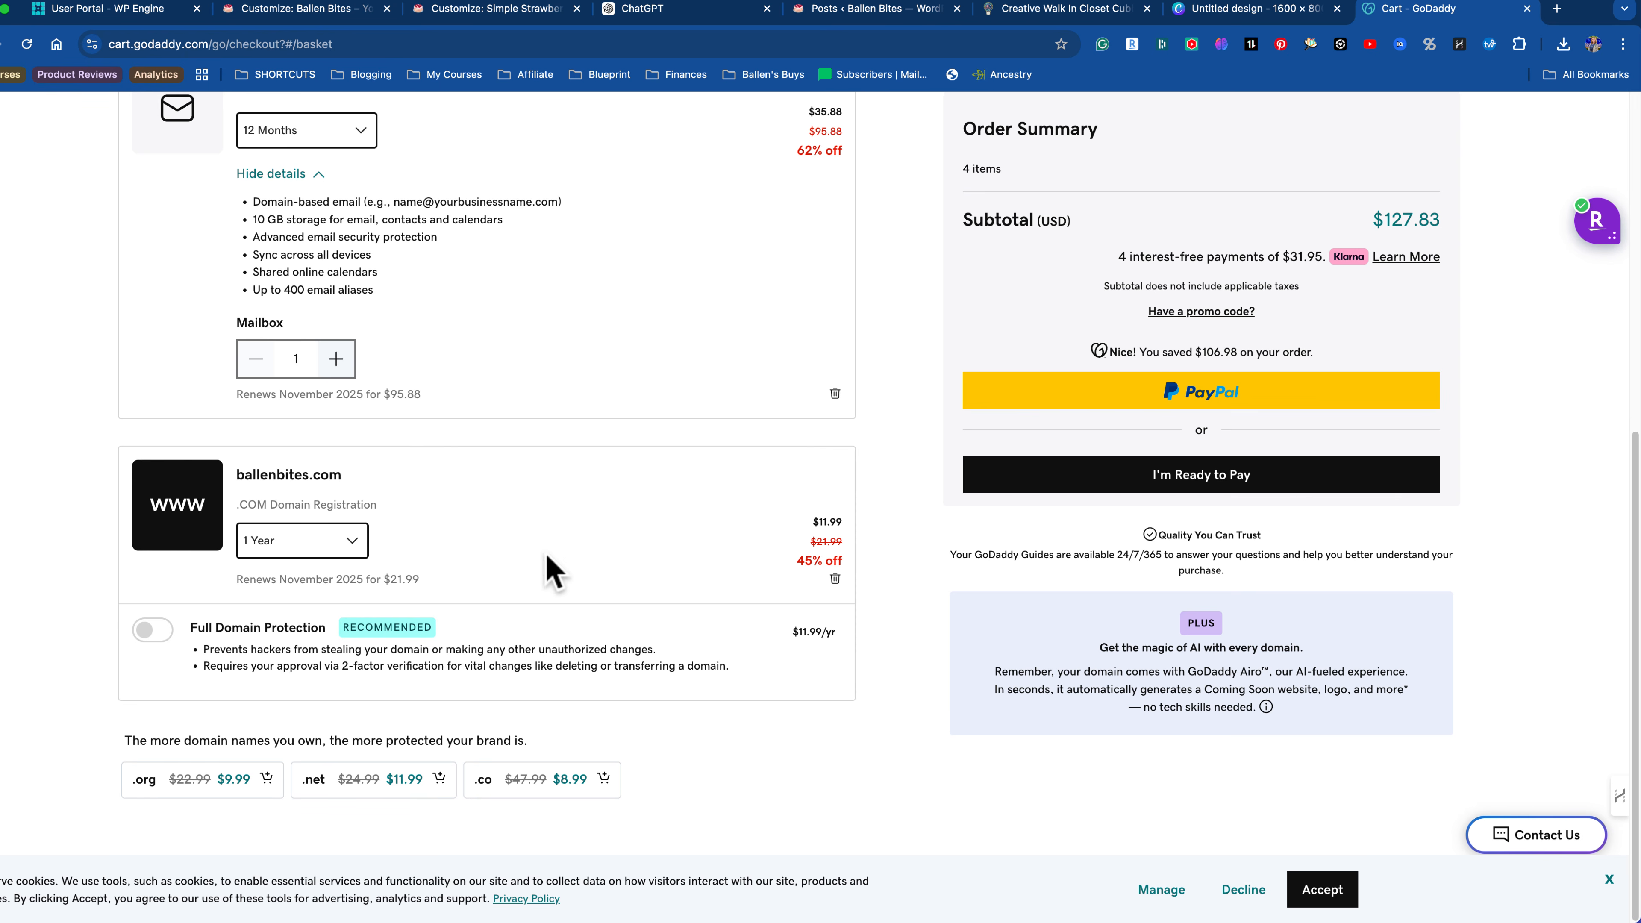
scroll(400, 388, up, 2)
scroll(405, 360, up, 4)
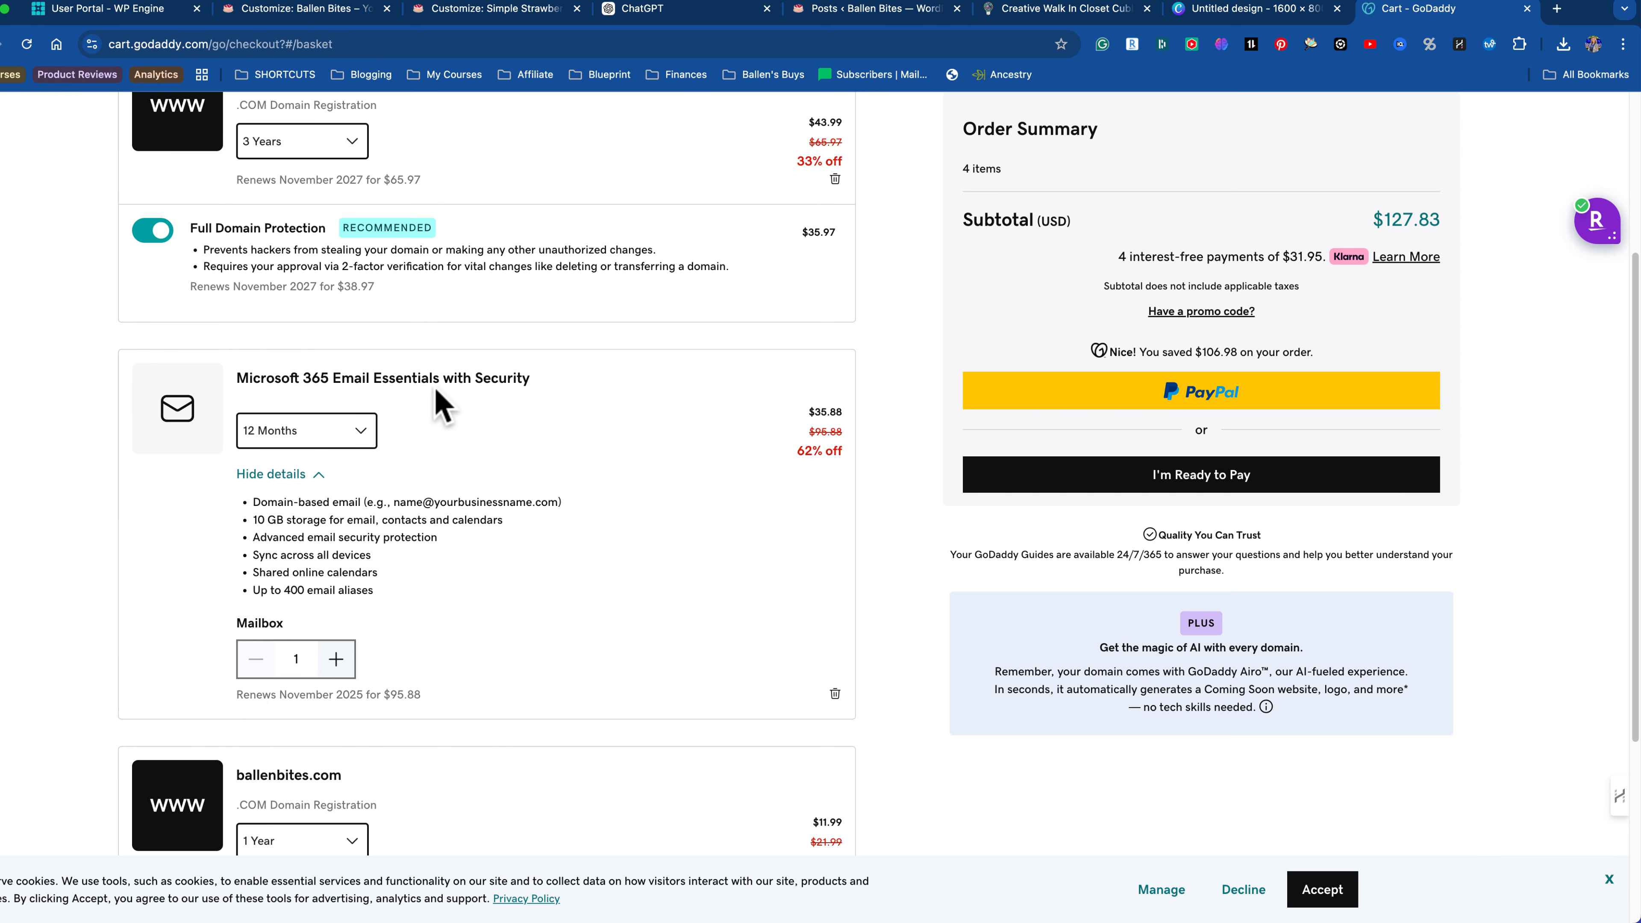
click(336, 660)
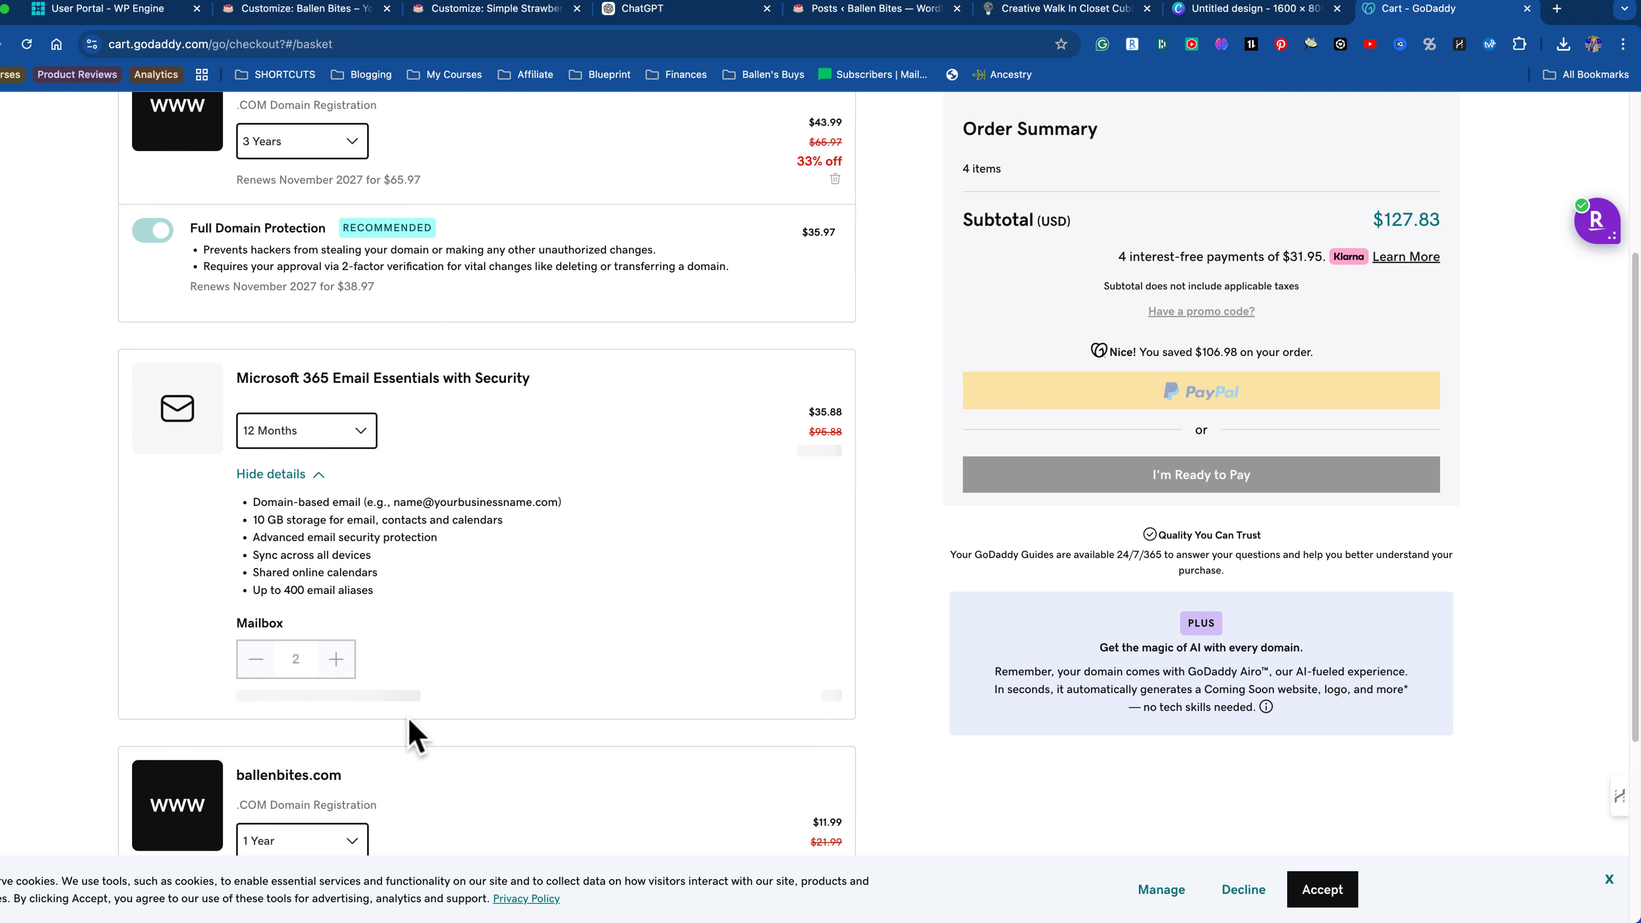
scroll(635, 657, up, 5)
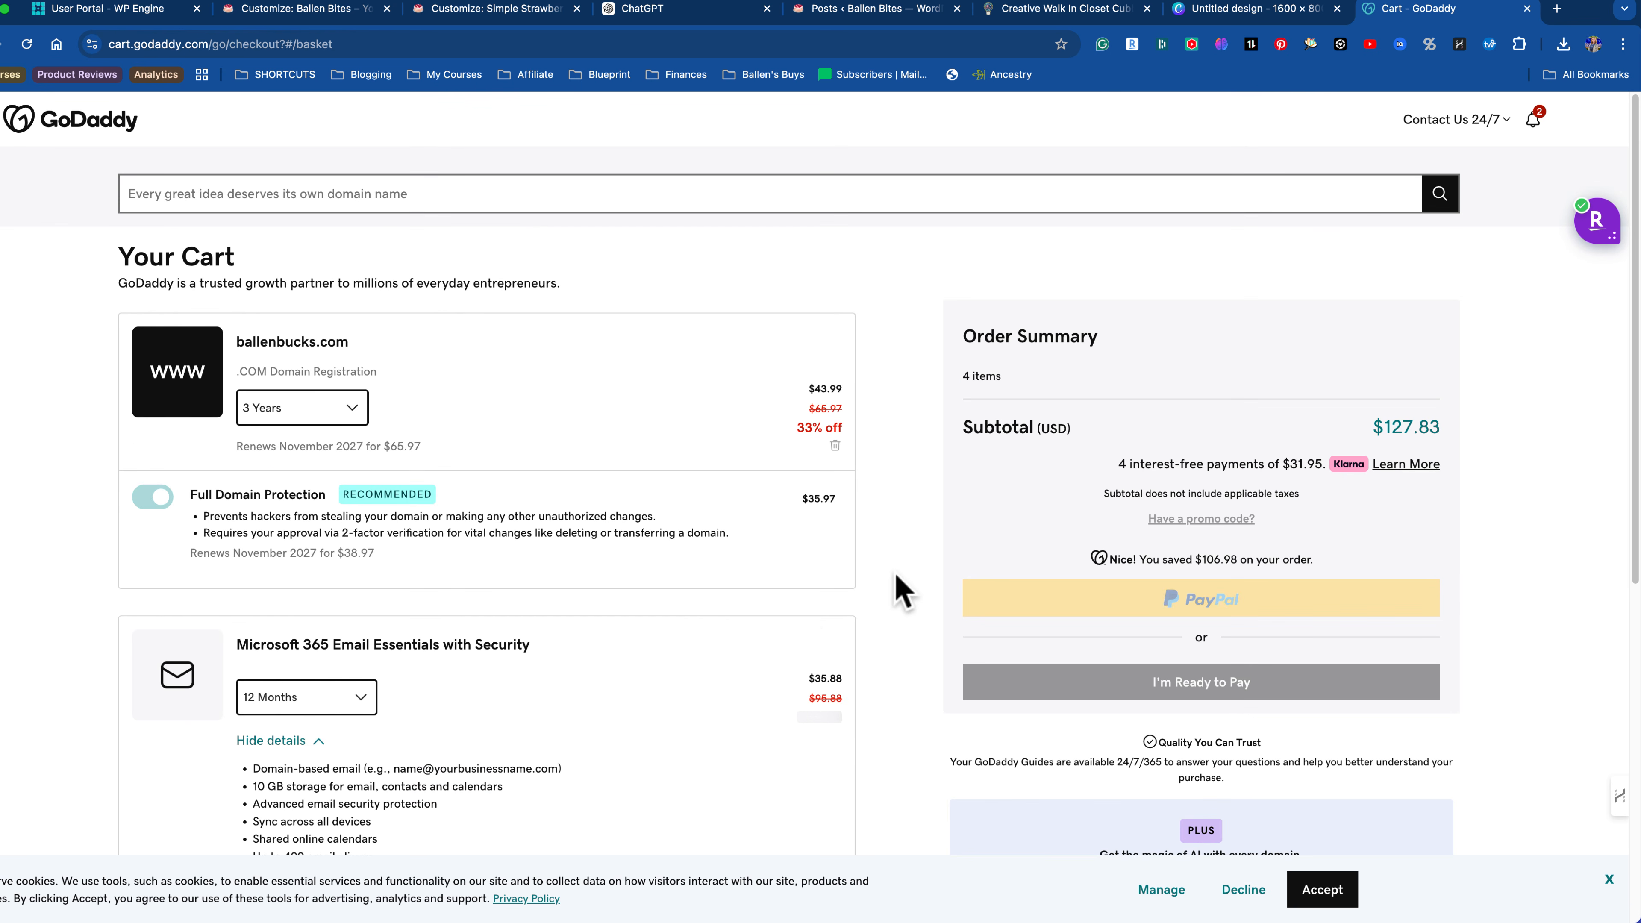
scroll(905, 569, down, 4)
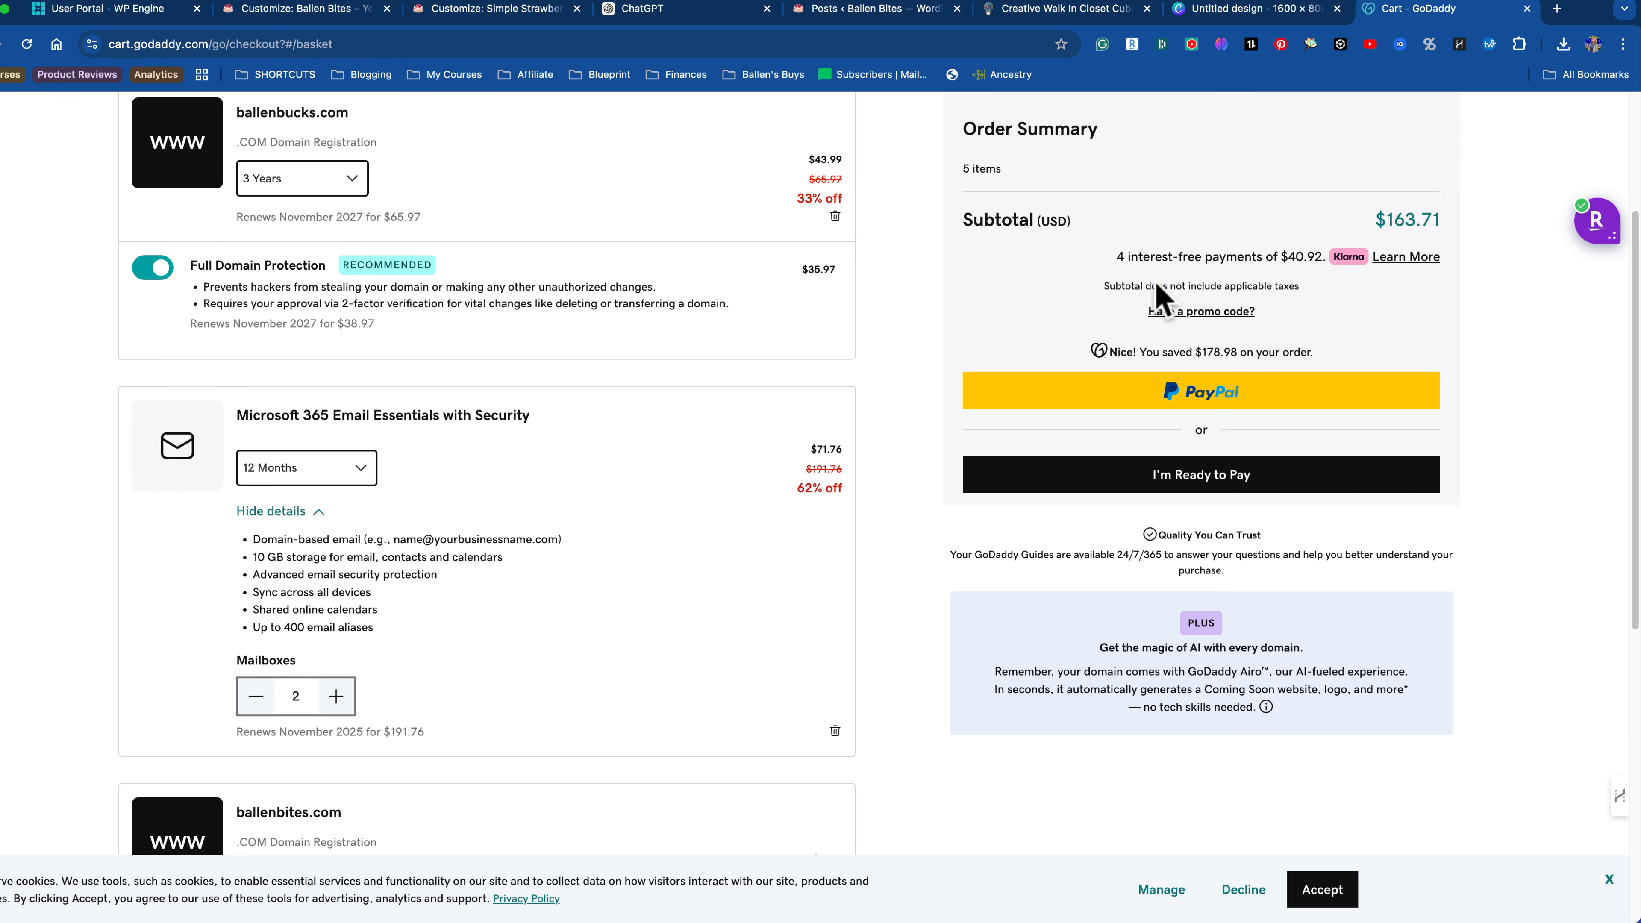
Step: Set the ballenbucks.com registration term to 1 Year and check the term options for the Microsoft 365 email plan
click(261, 189)
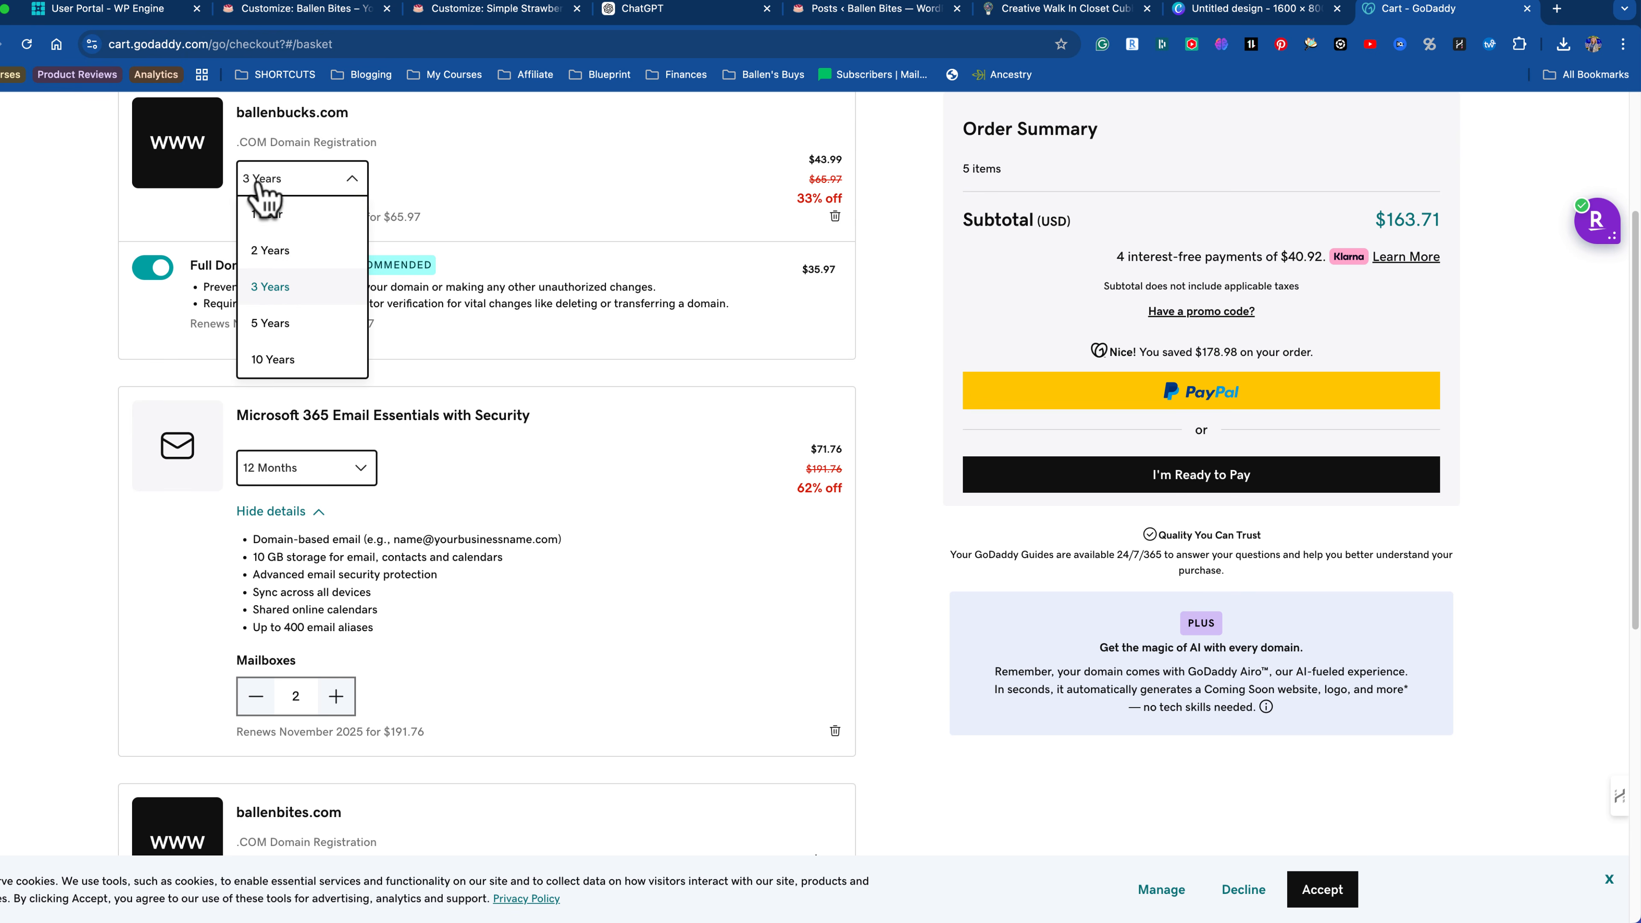
click(268, 222)
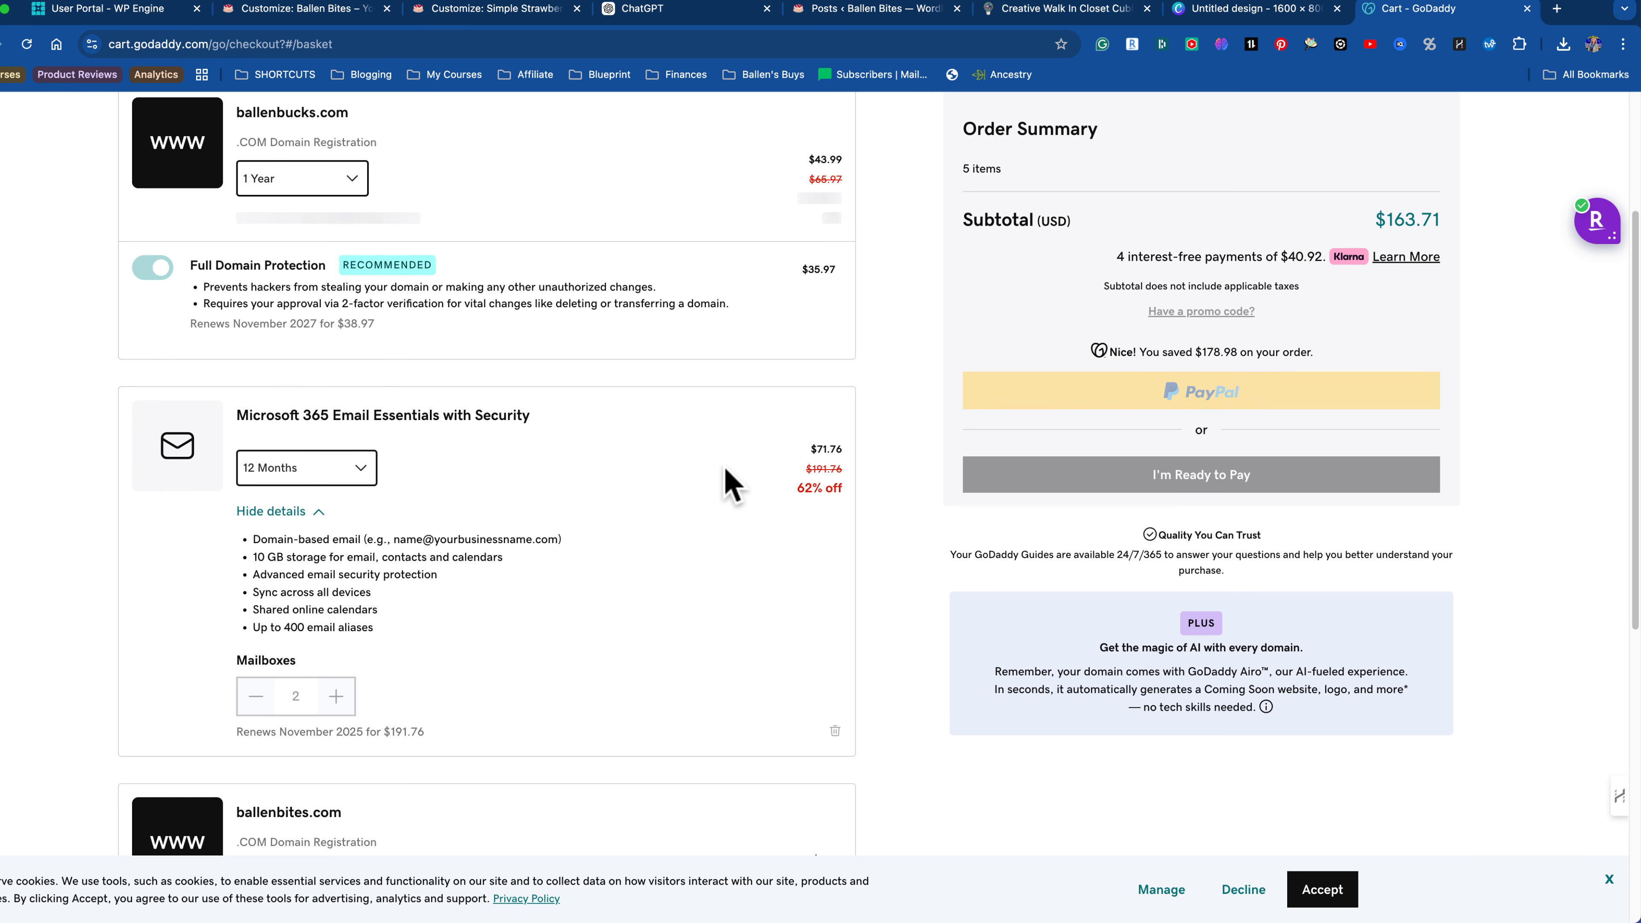
click(295, 478)
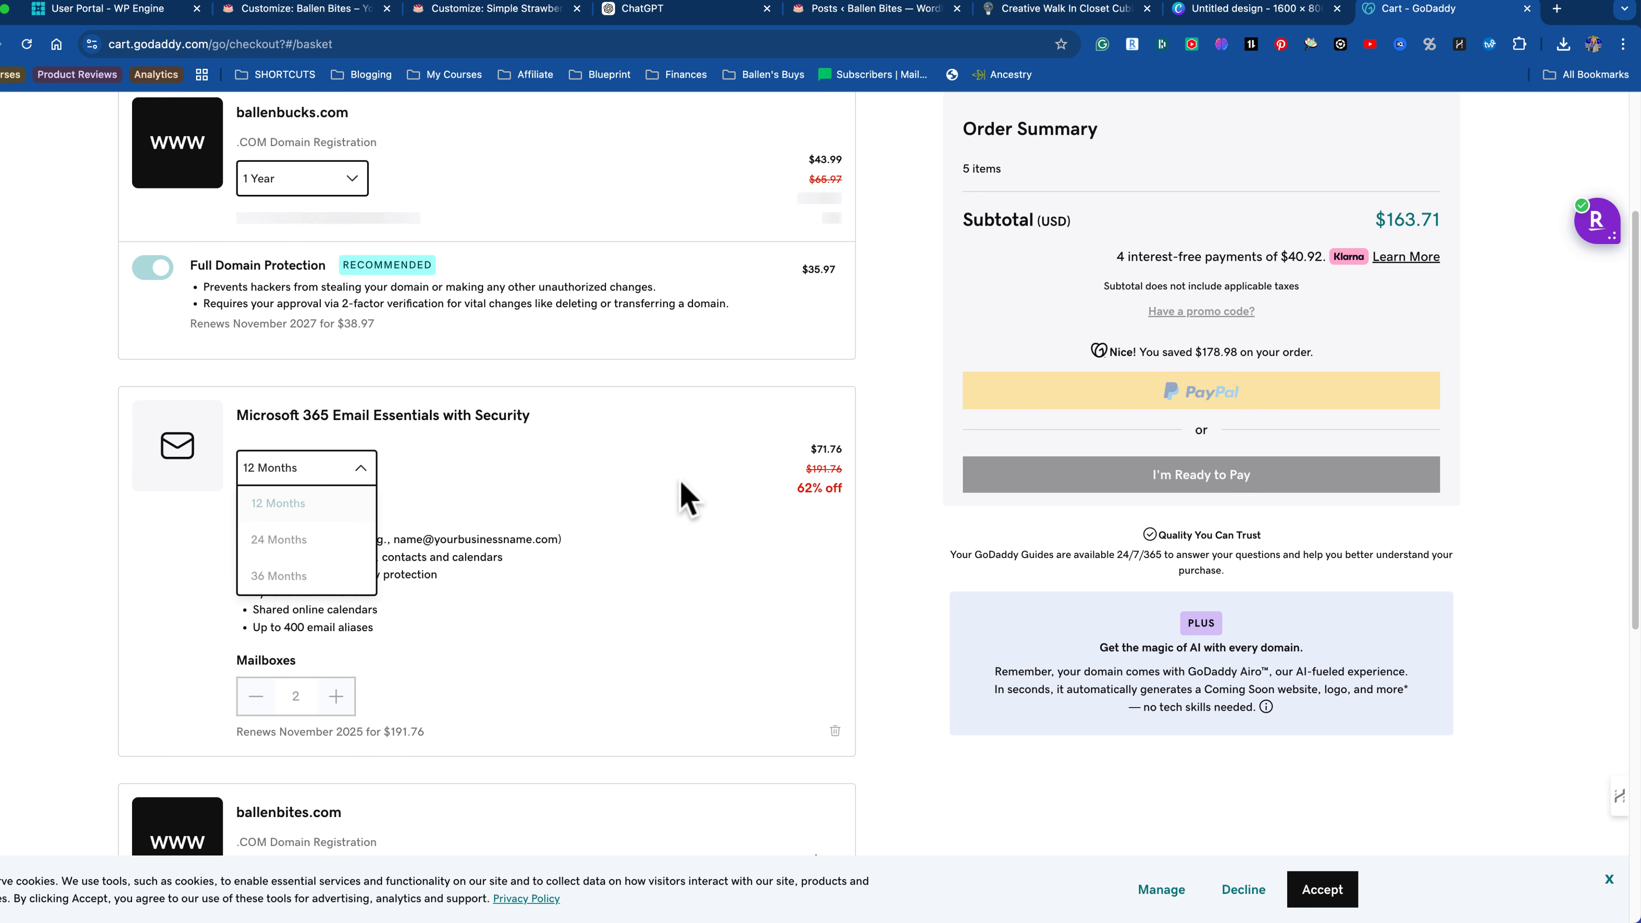
click(645, 496)
scroll(656, 514, down, 3)
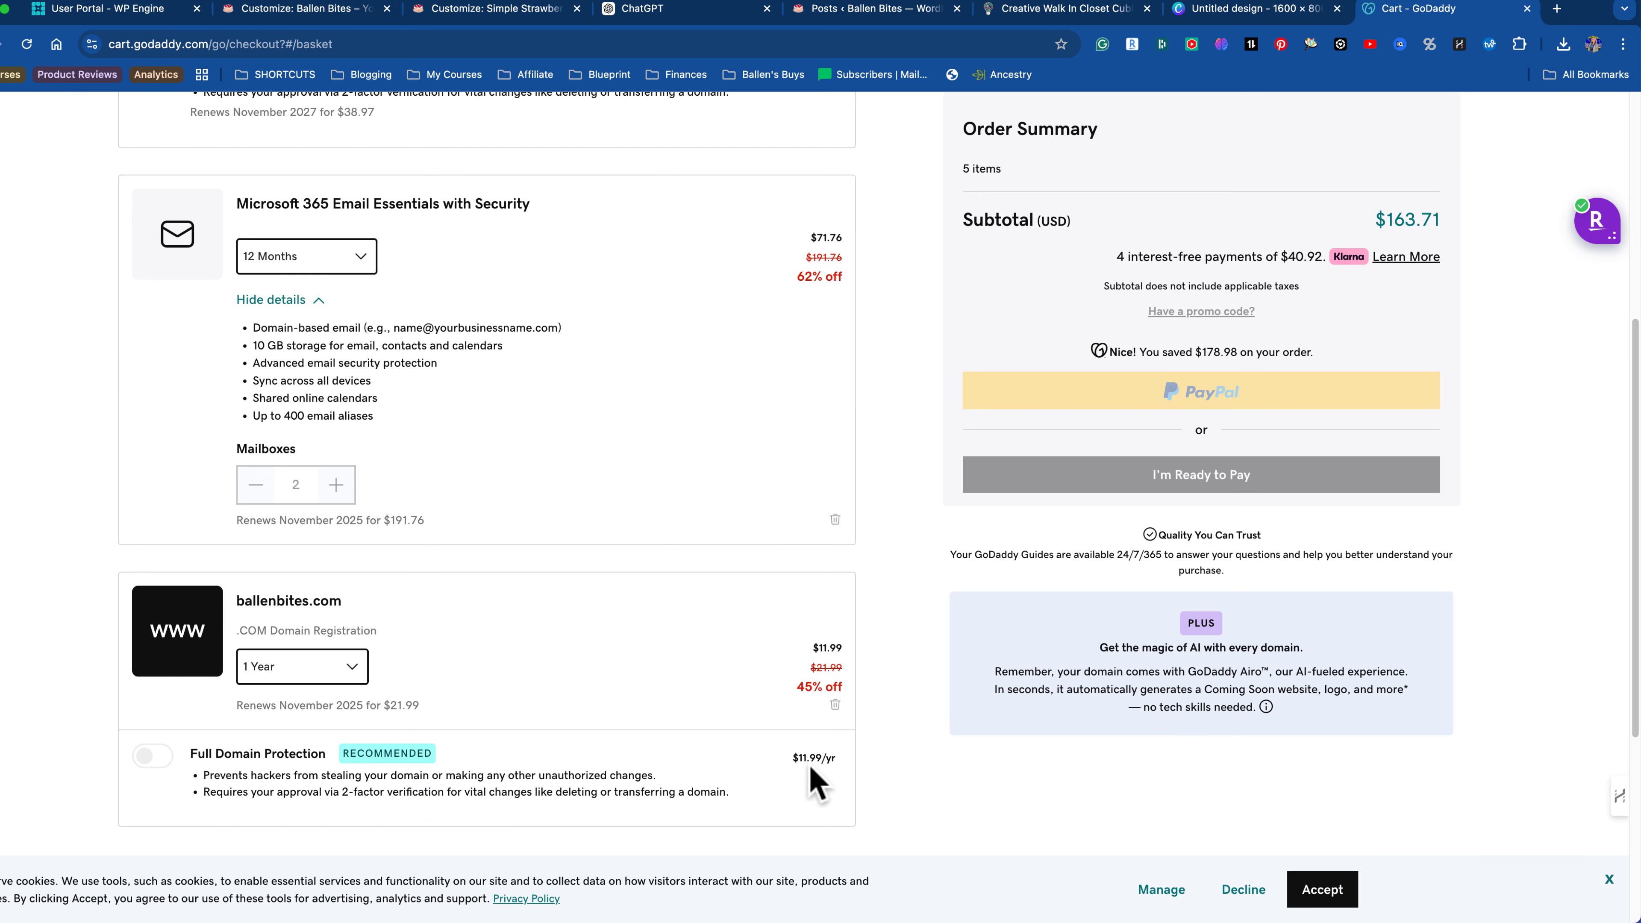
mouse_move(911, 913)
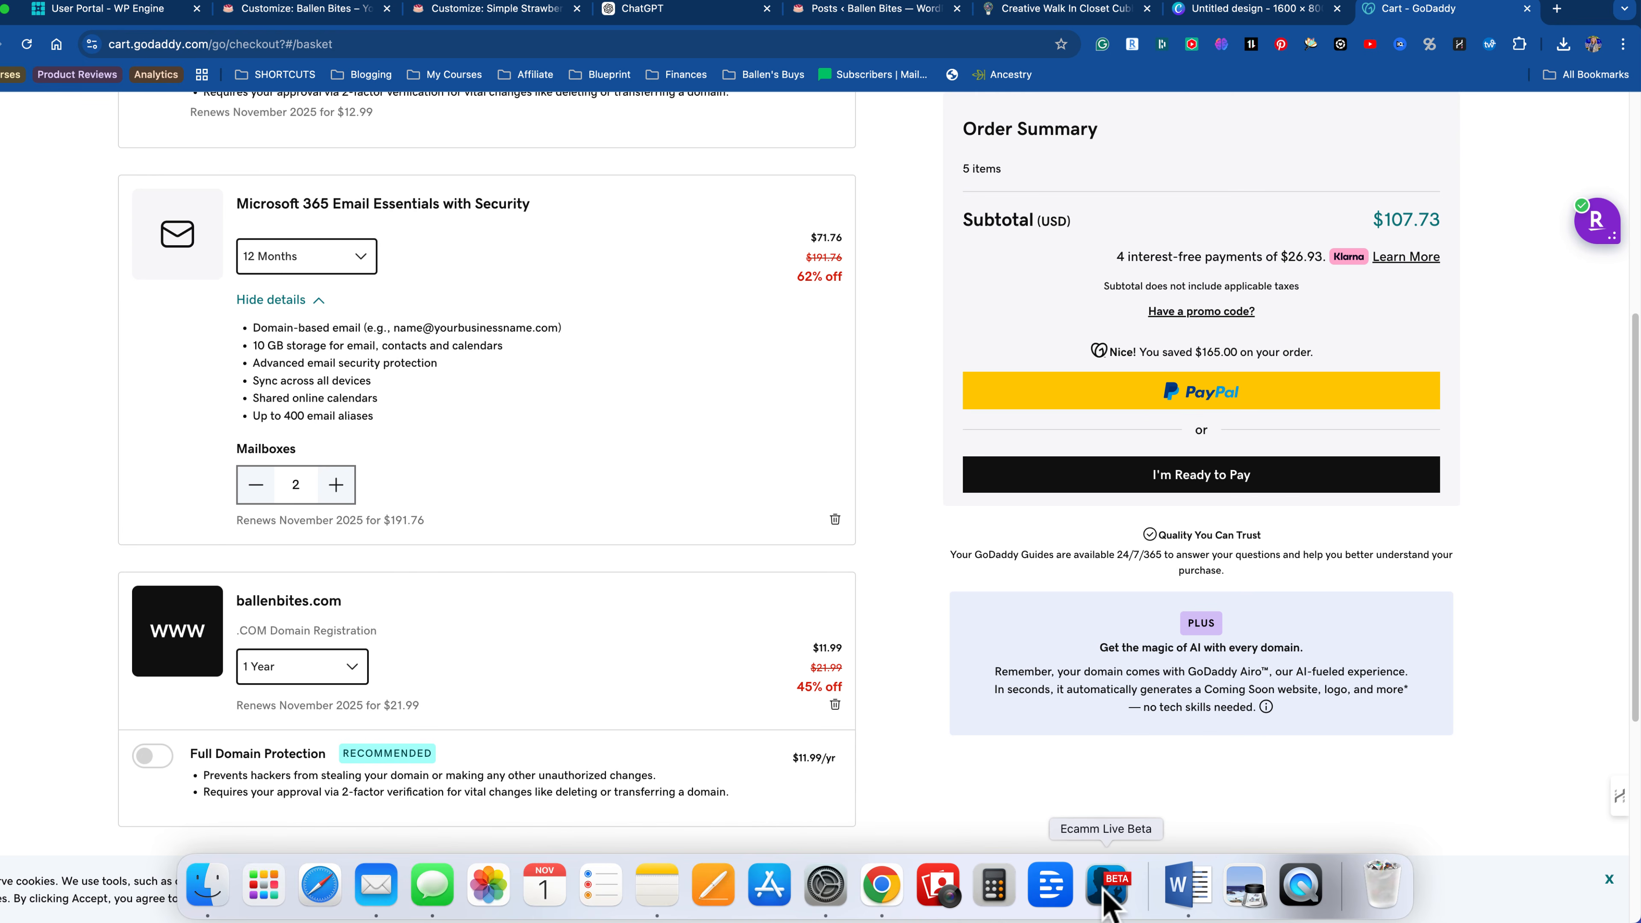
click(1105, 892)
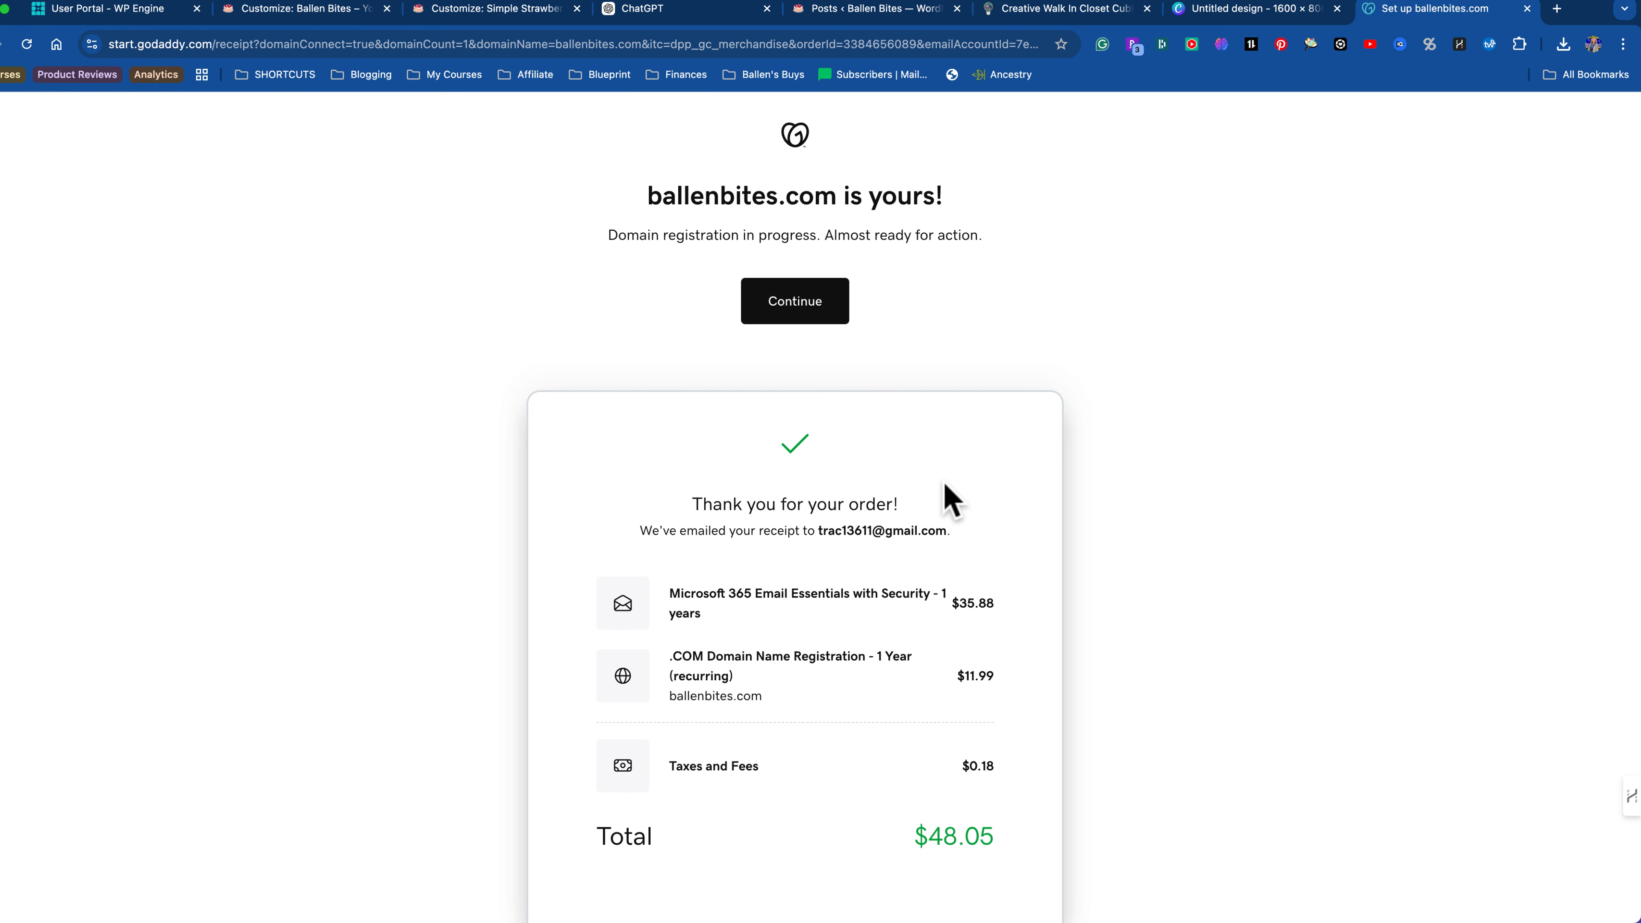
drag(649, 192, 837, 206)
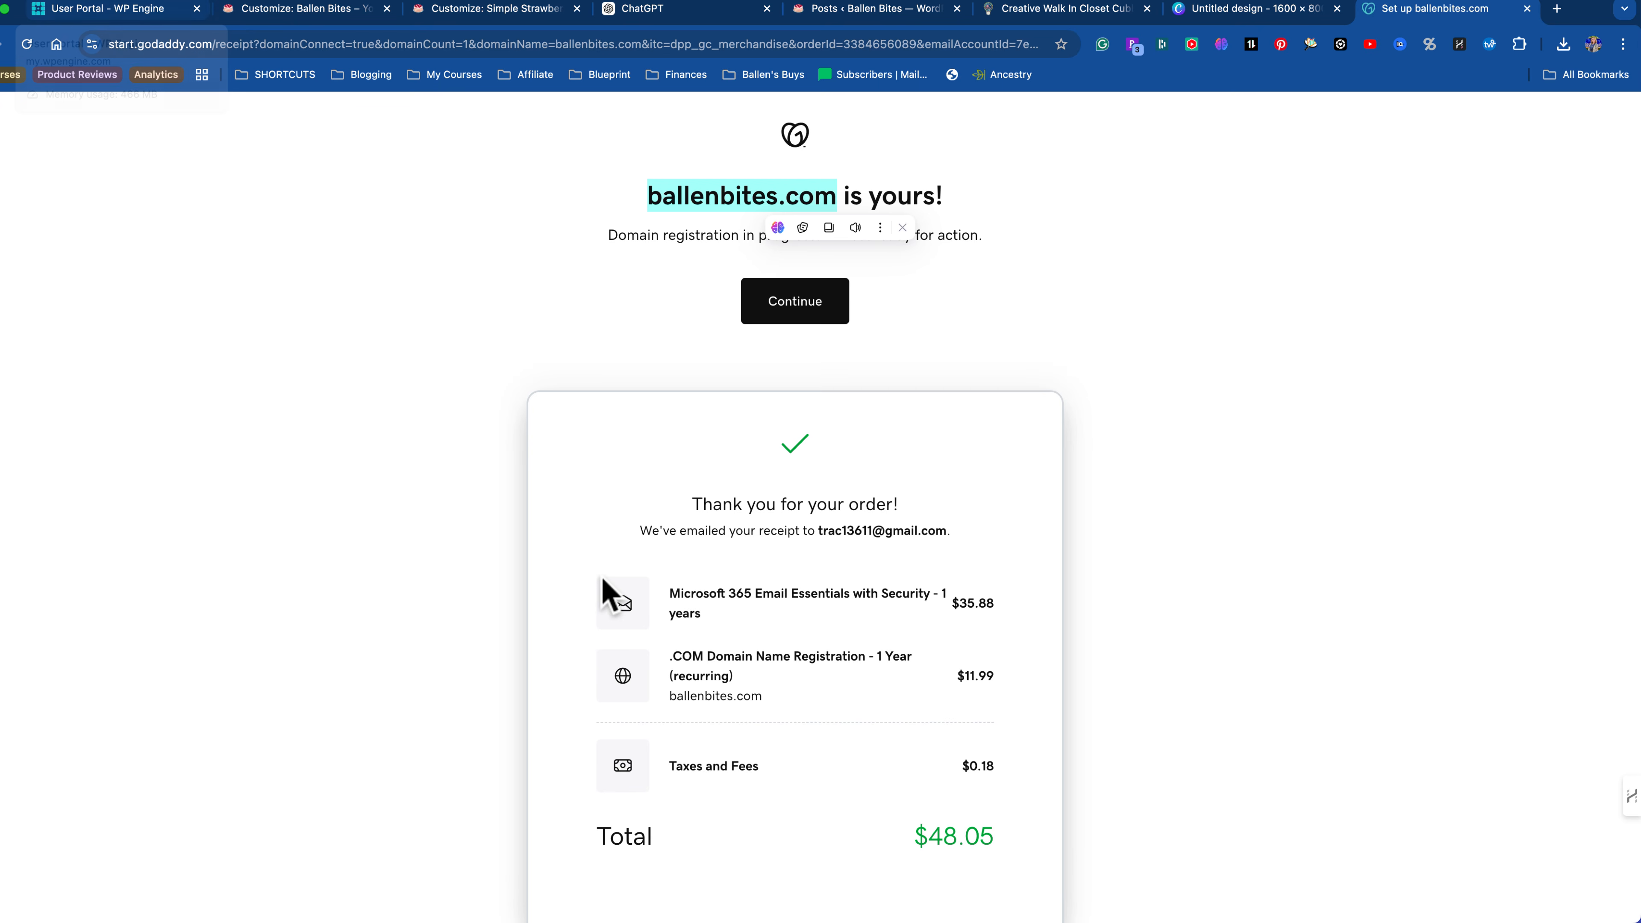
mouse_move(1189, 918)
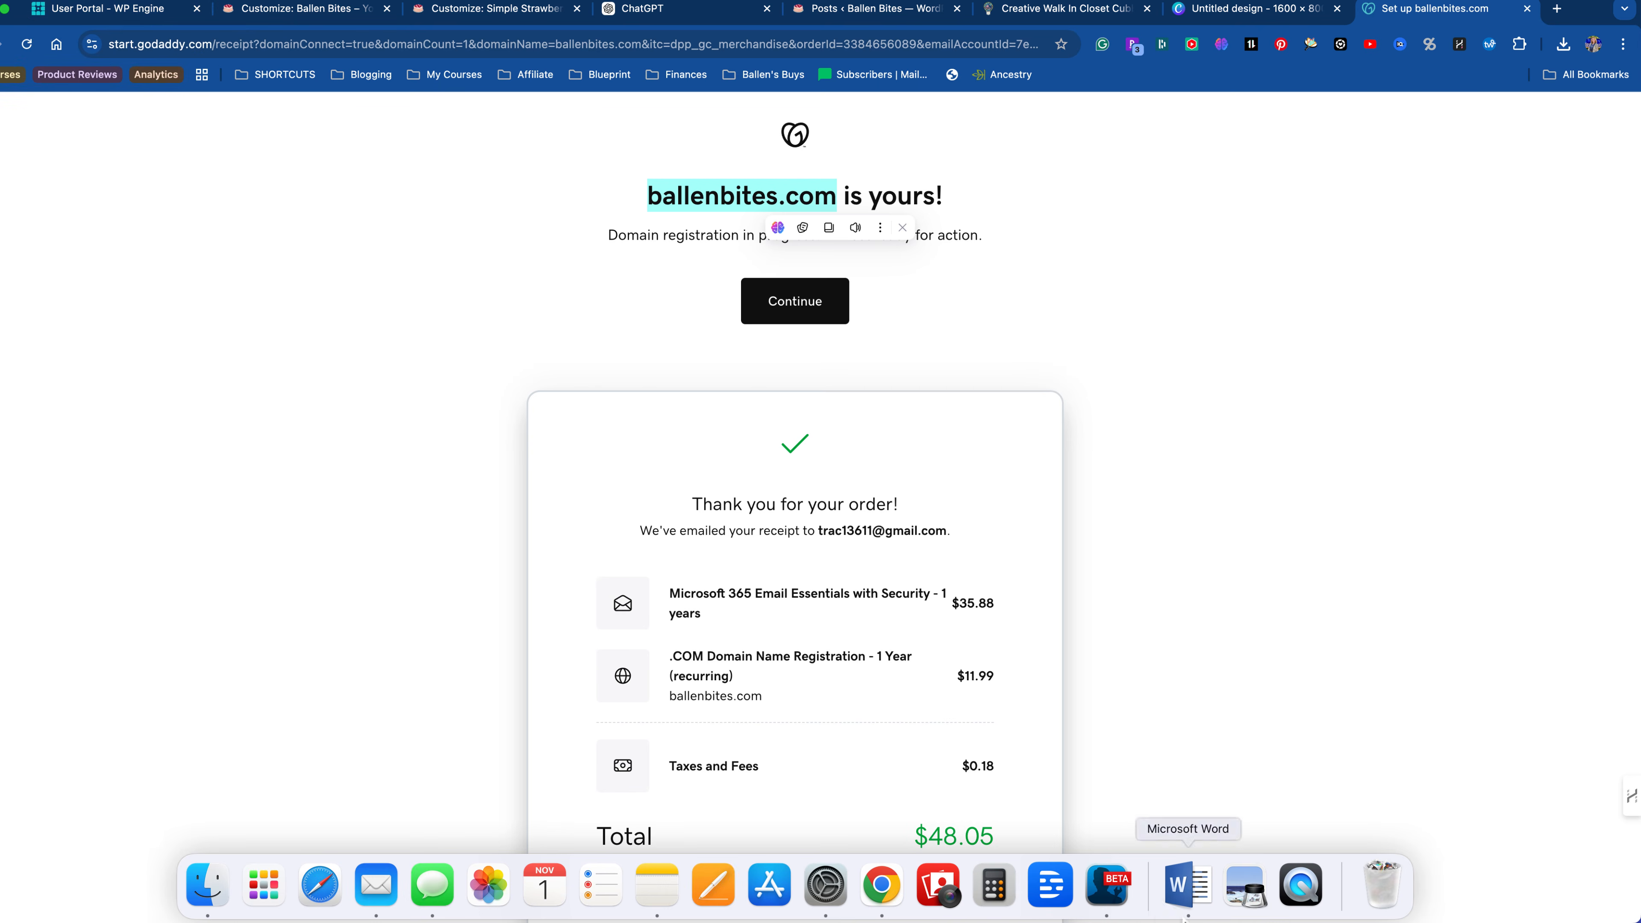
click(1109, 895)
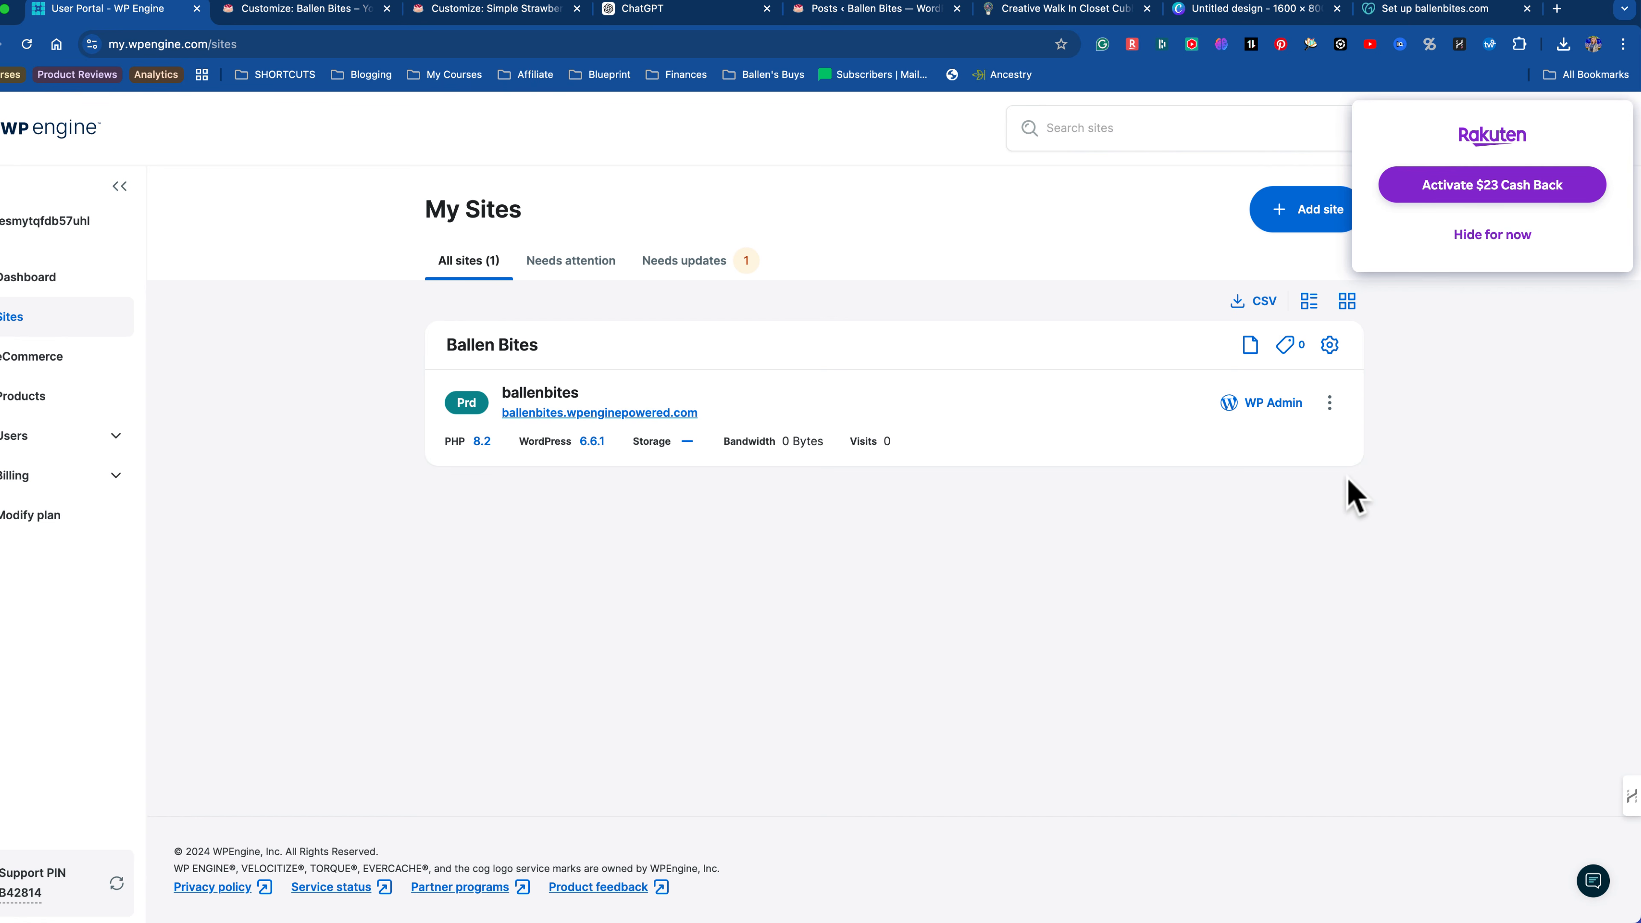
Step: In the WP Engine portal, hide the Rakuten offer and open the Domains page of the ballenbites environment
click(1479, 238)
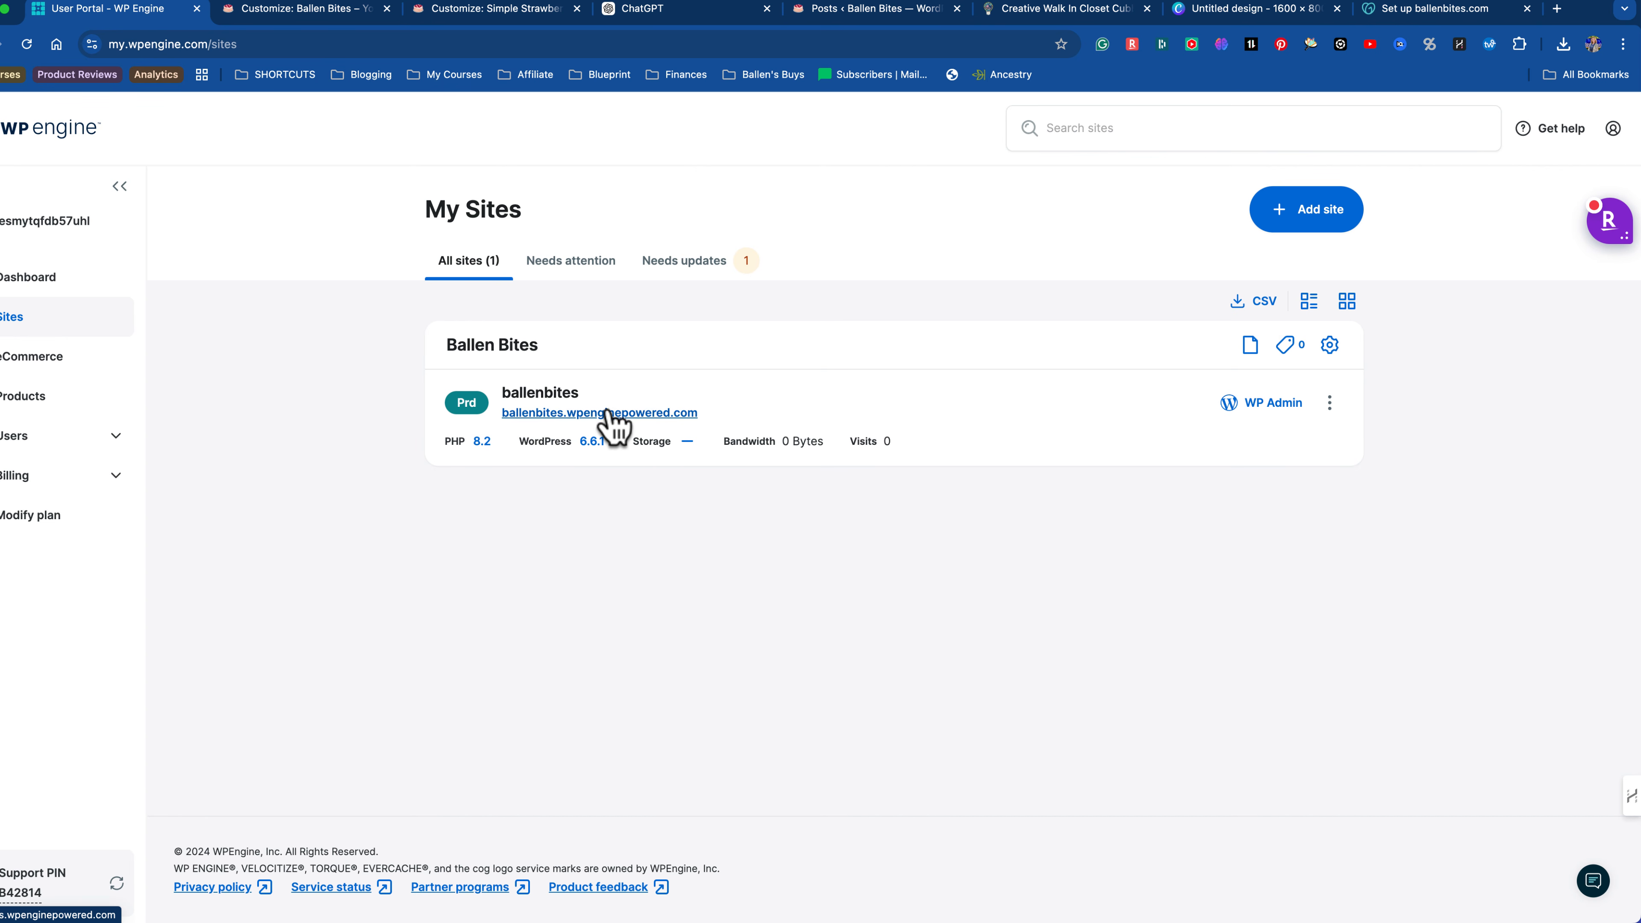
click(537, 396)
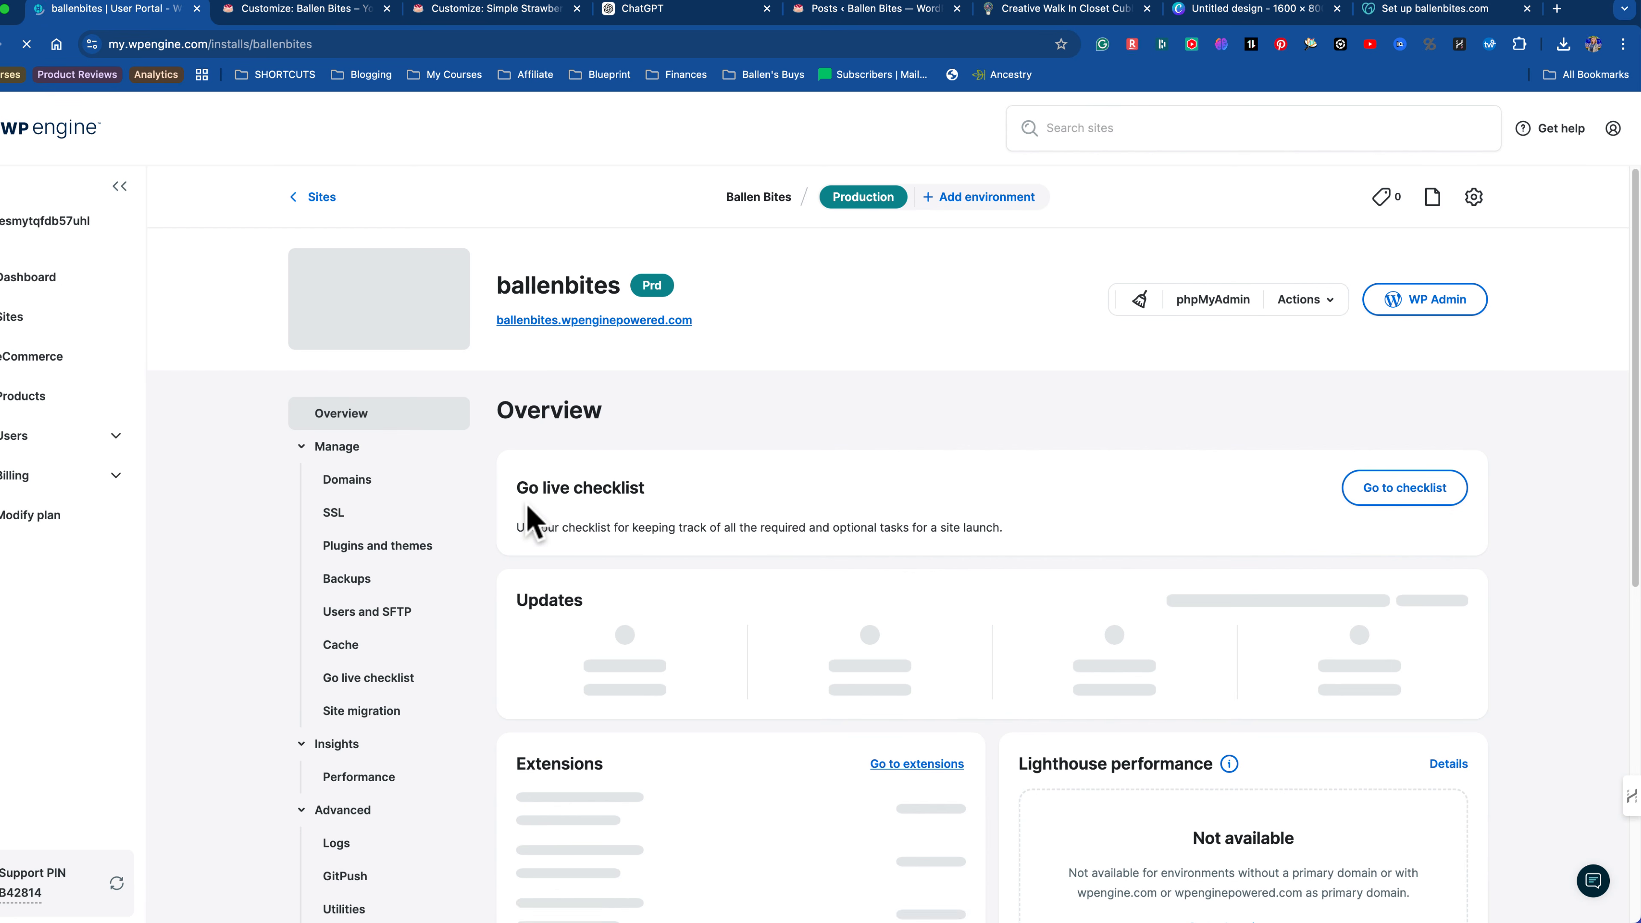
scroll(868, 414, down, 5)
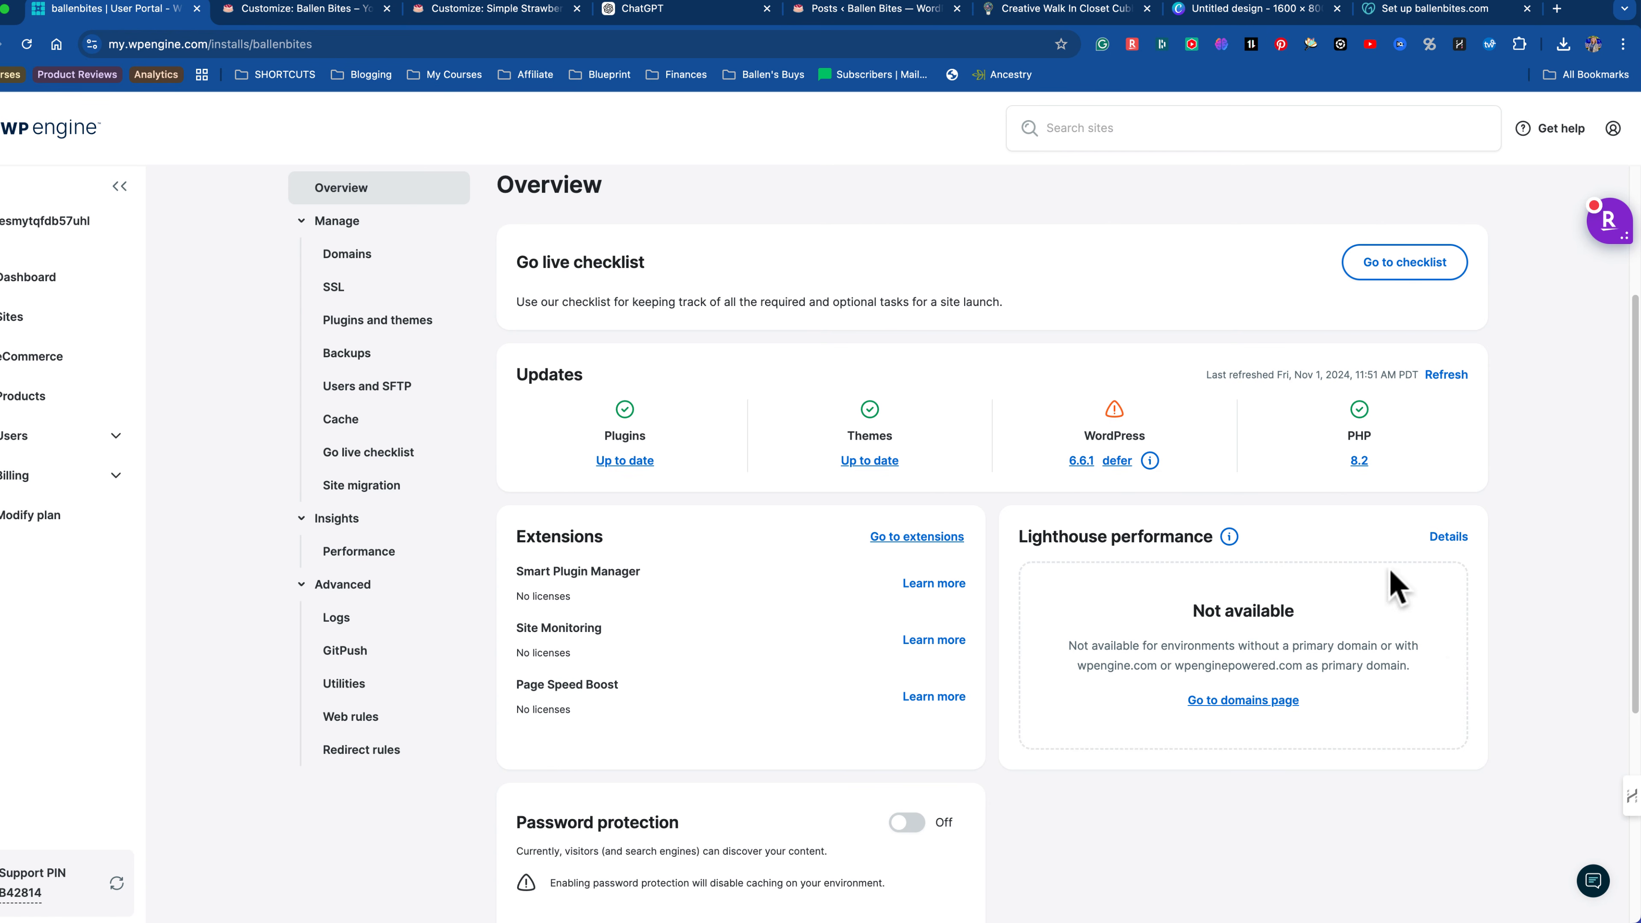
scroll(1101, 633, down, 4)
scroll(769, 637, up, 3)
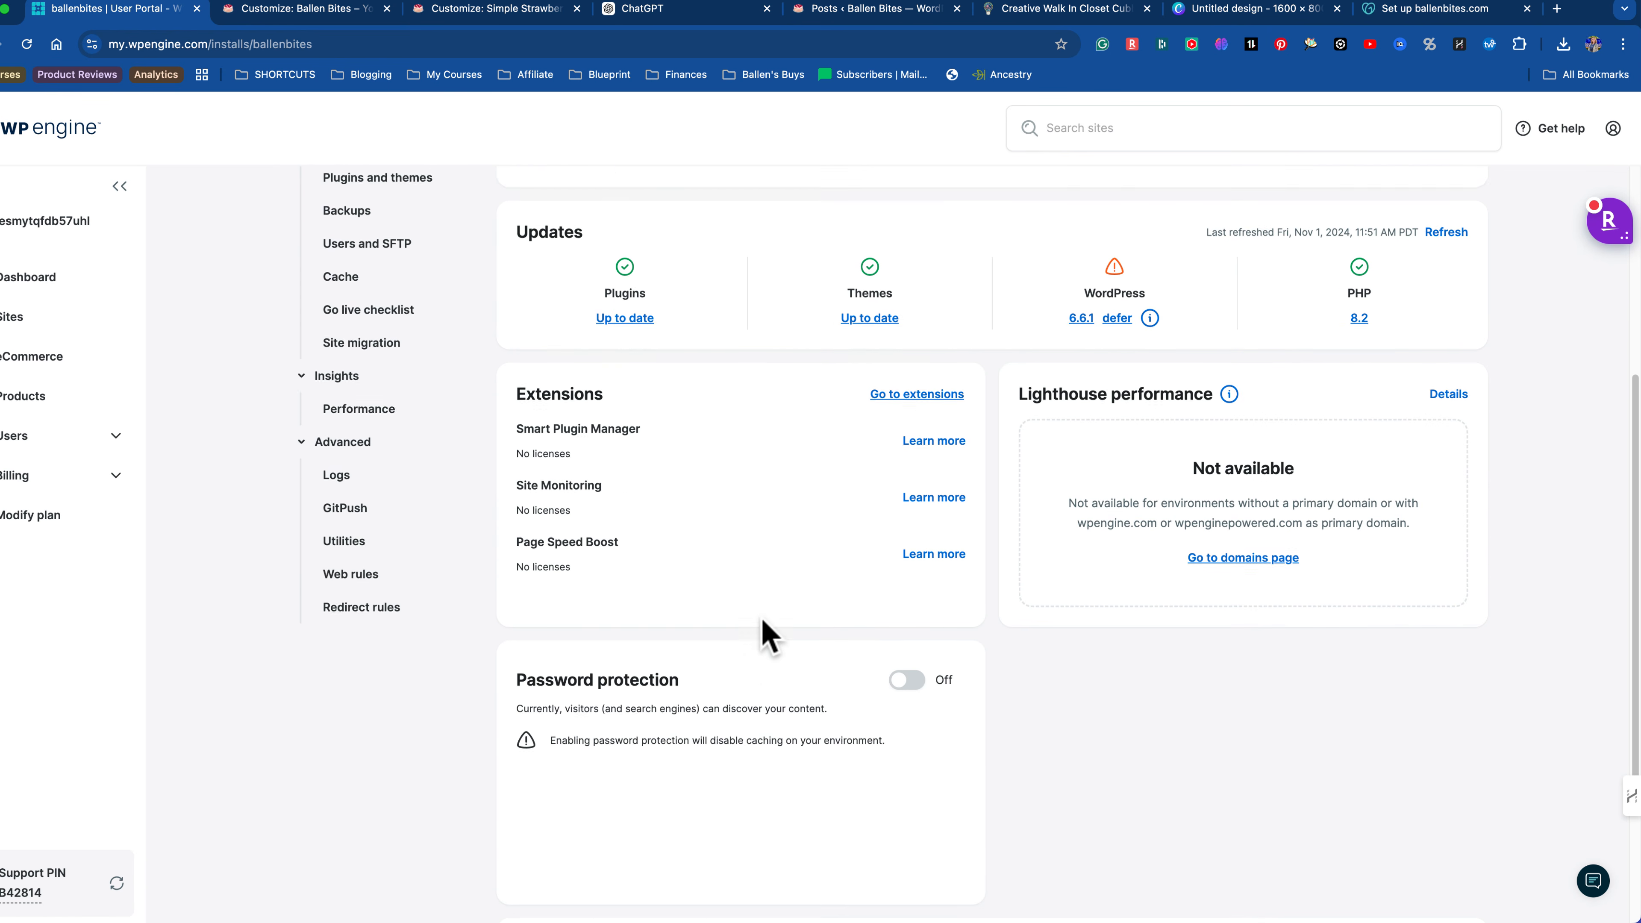
scroll(768, 637, up, 1)
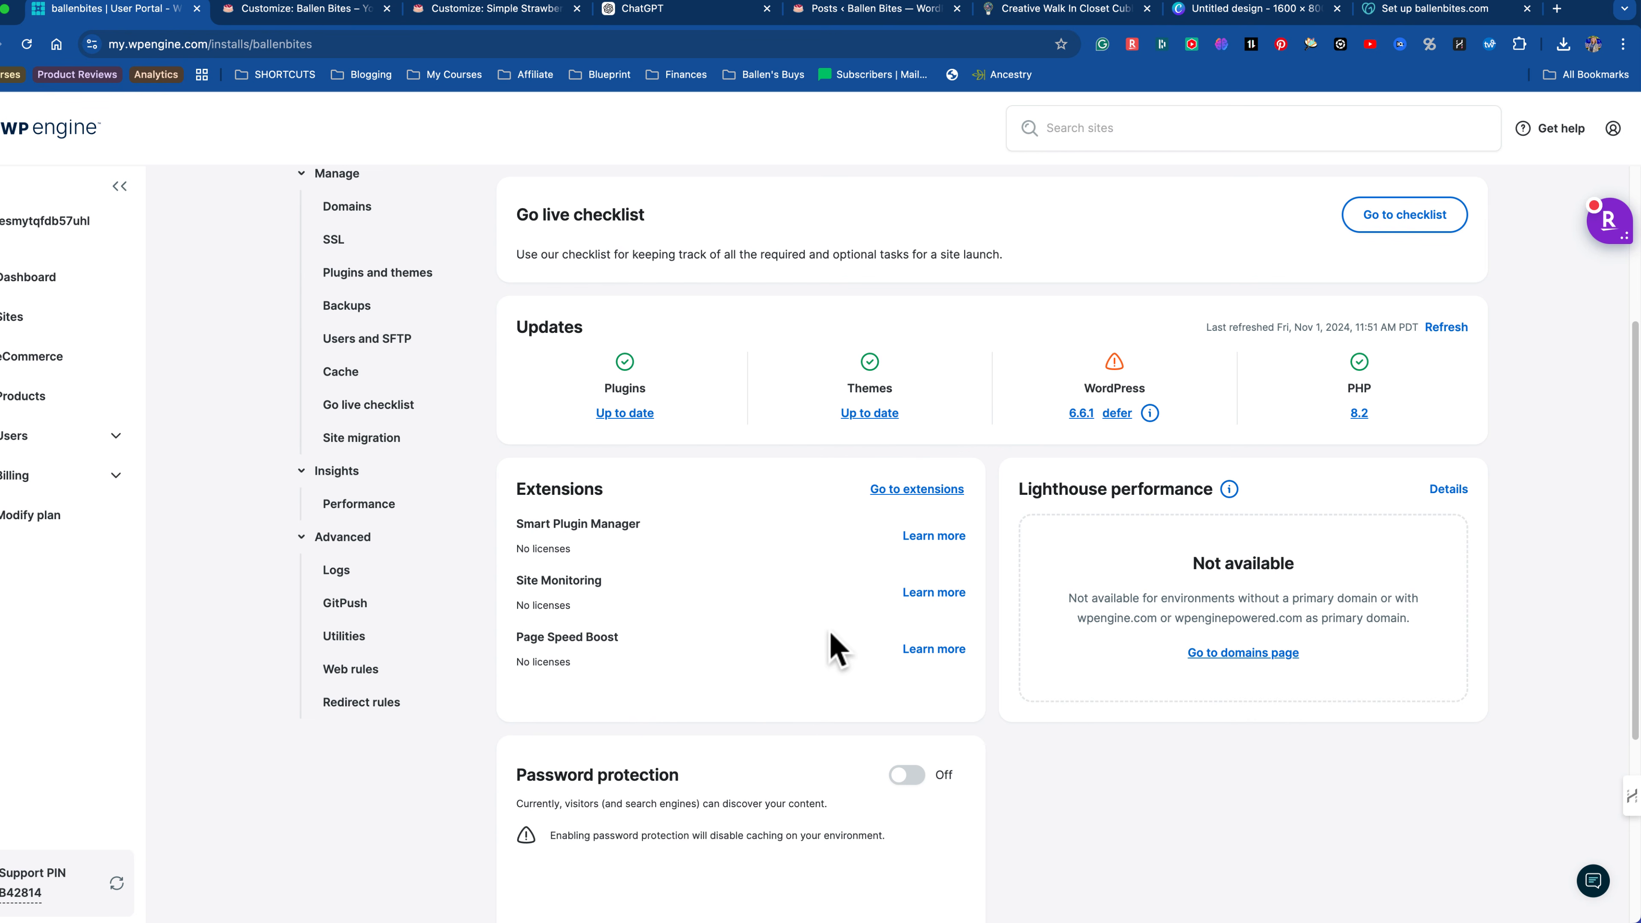
scroll(843, 636, up, 1)
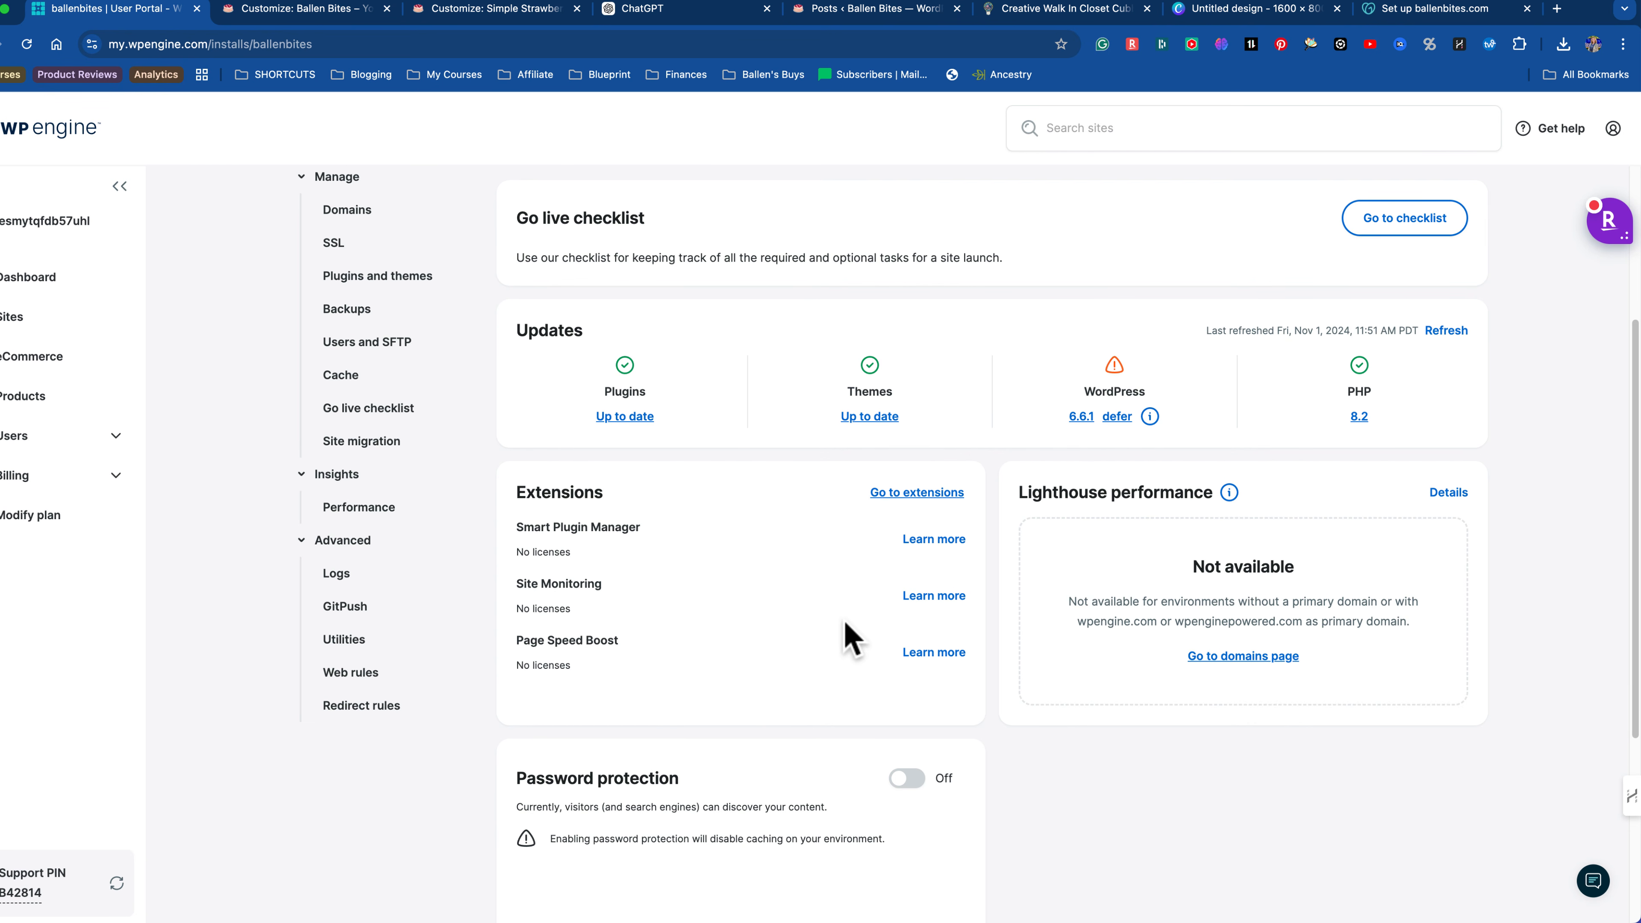
scroll(846, 636, up, 1)
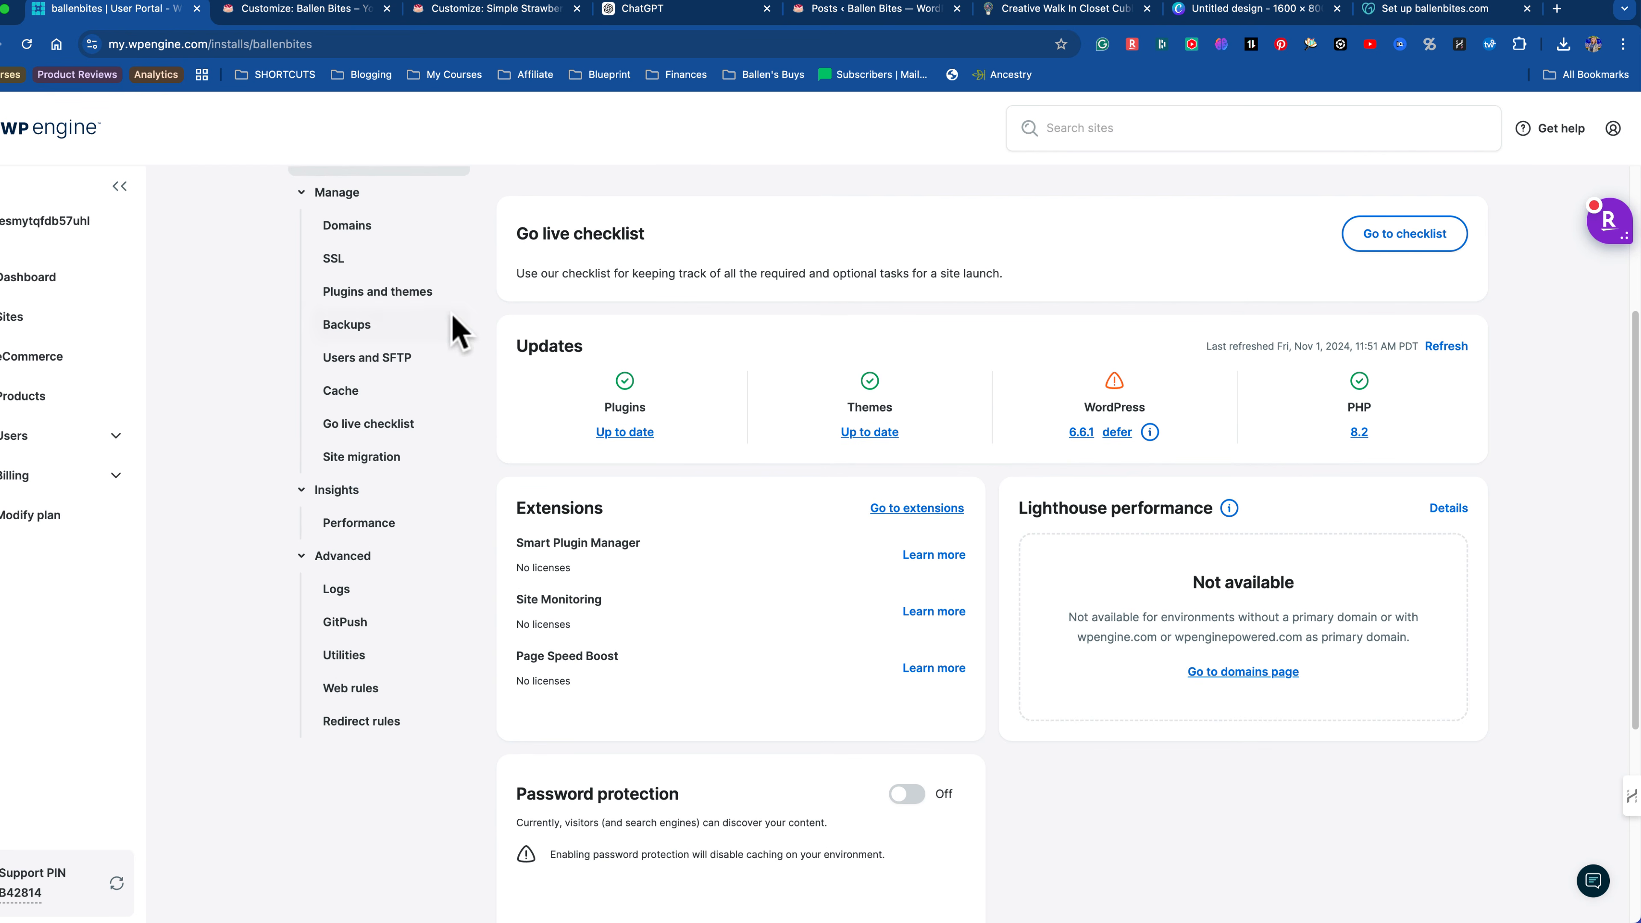
click(347, 221)
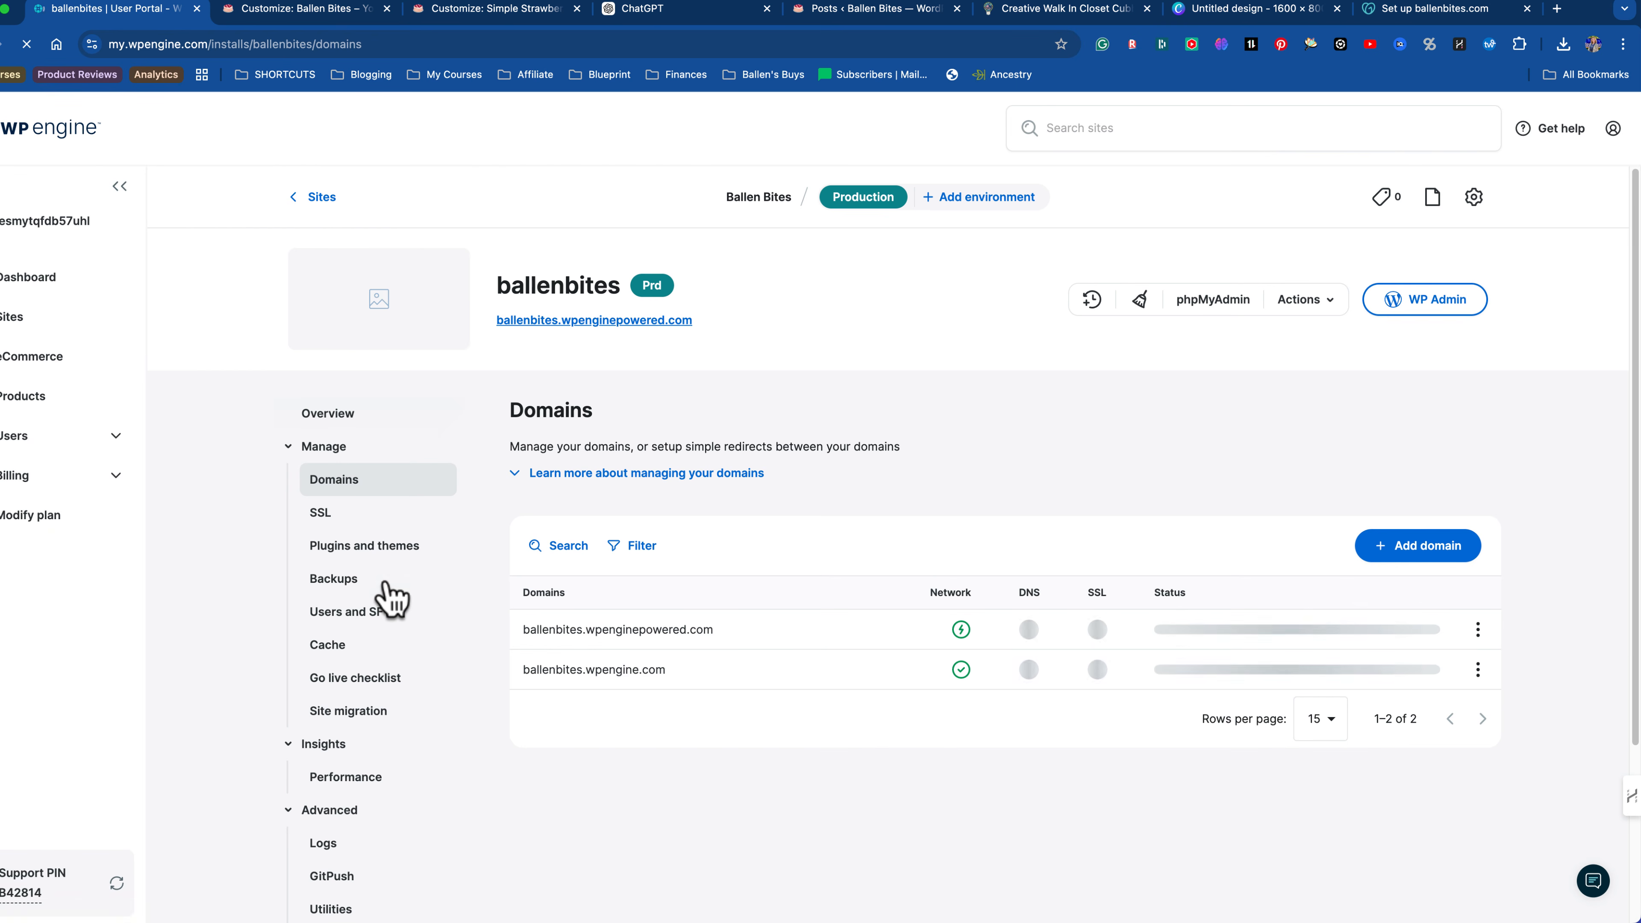
scroll(582, 537, down, 1)
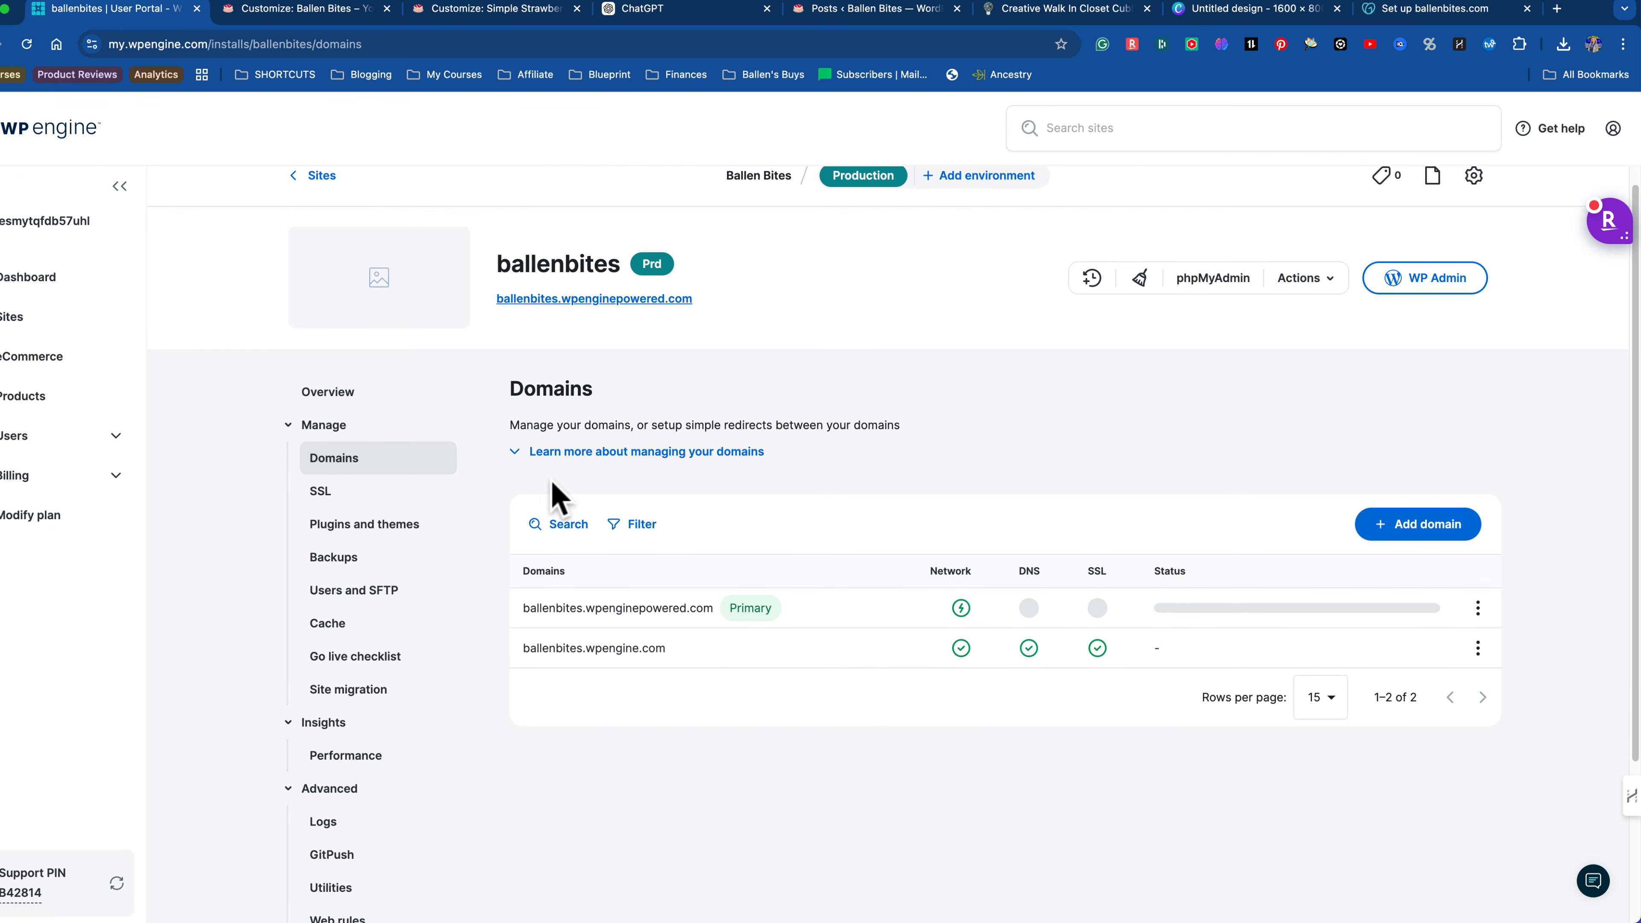
scroll(646, 517, down, 2)
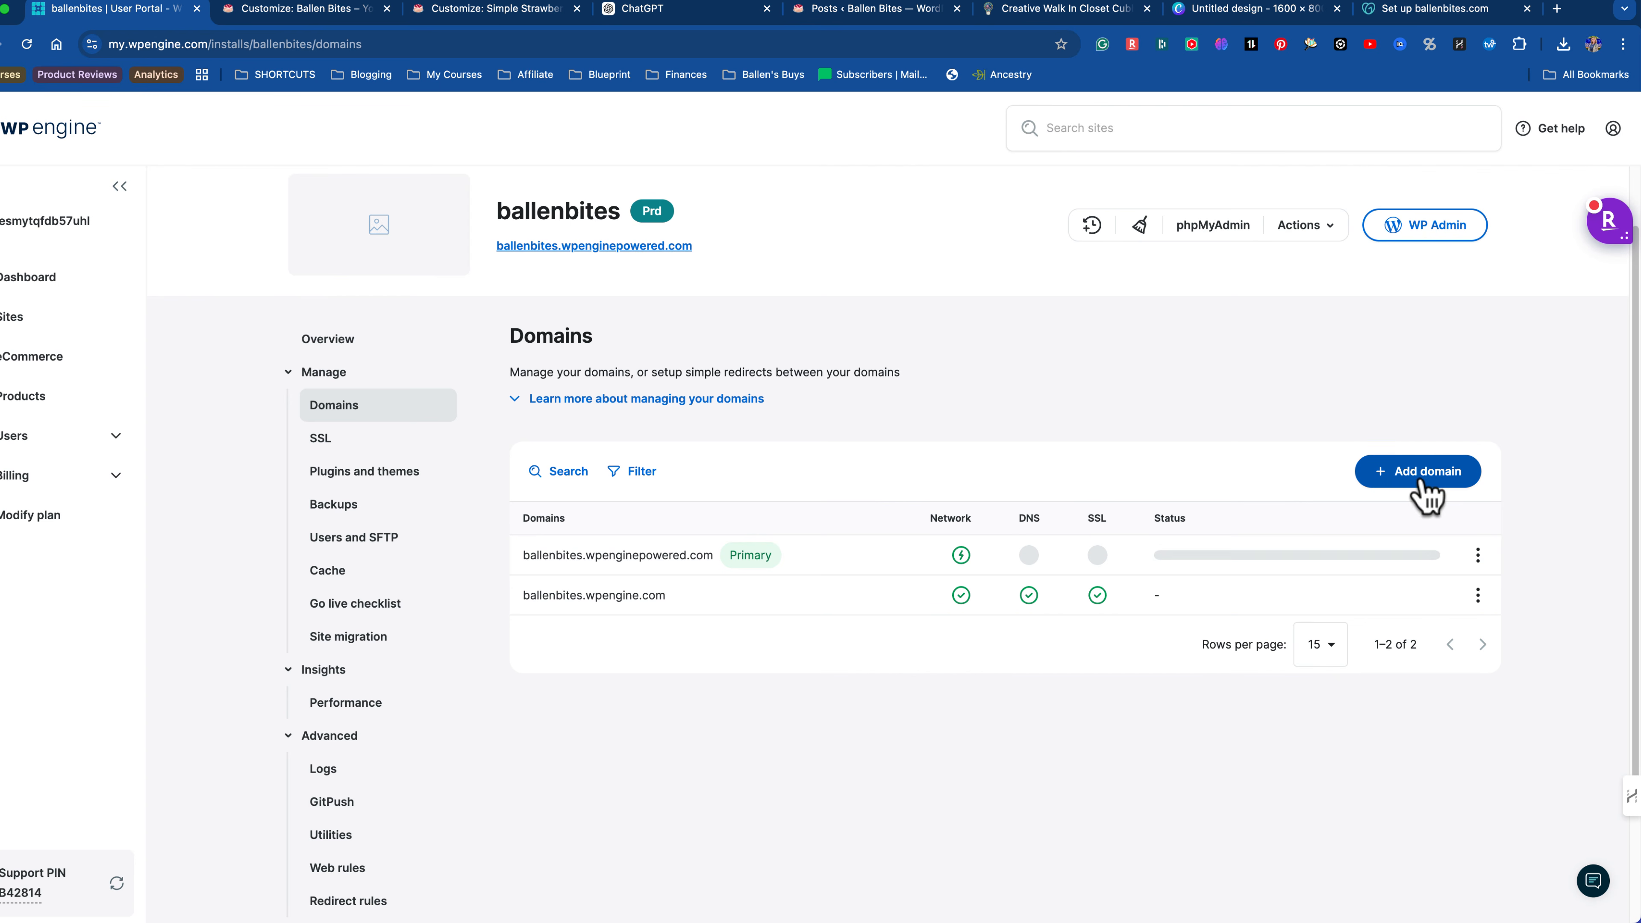
Step: Add ballenbites.com as the primary domain, keeping the www domain and Edge Full Page Cache options enabled
click(1418, 477)
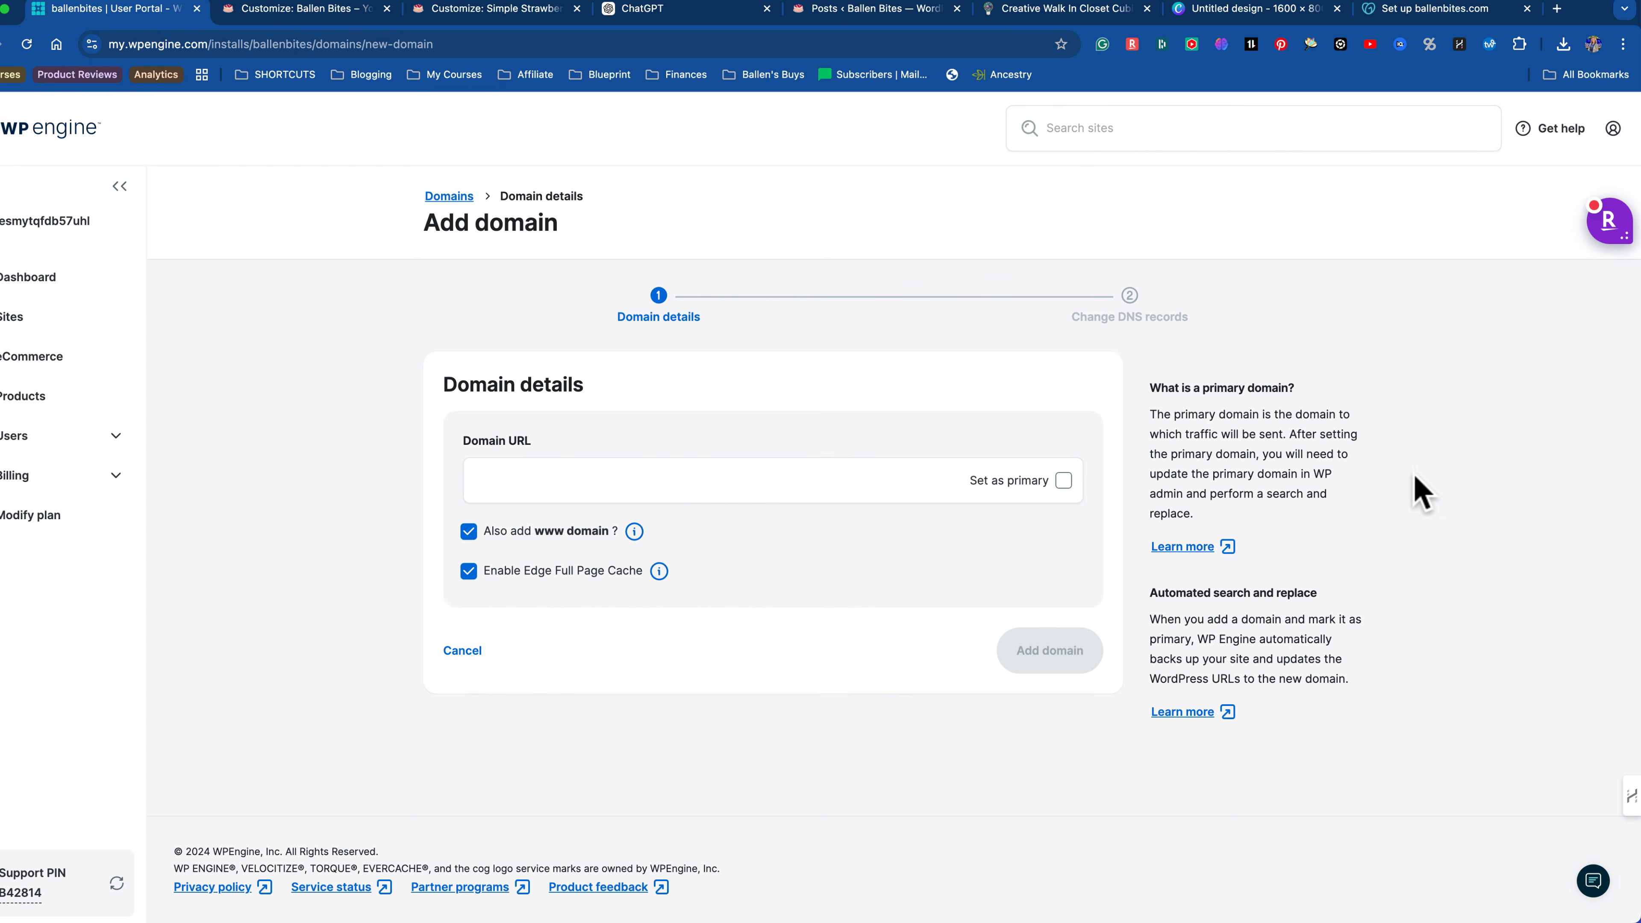
click(643, 478)
text(ht)
key(BackSpace)
key(BackSpace)
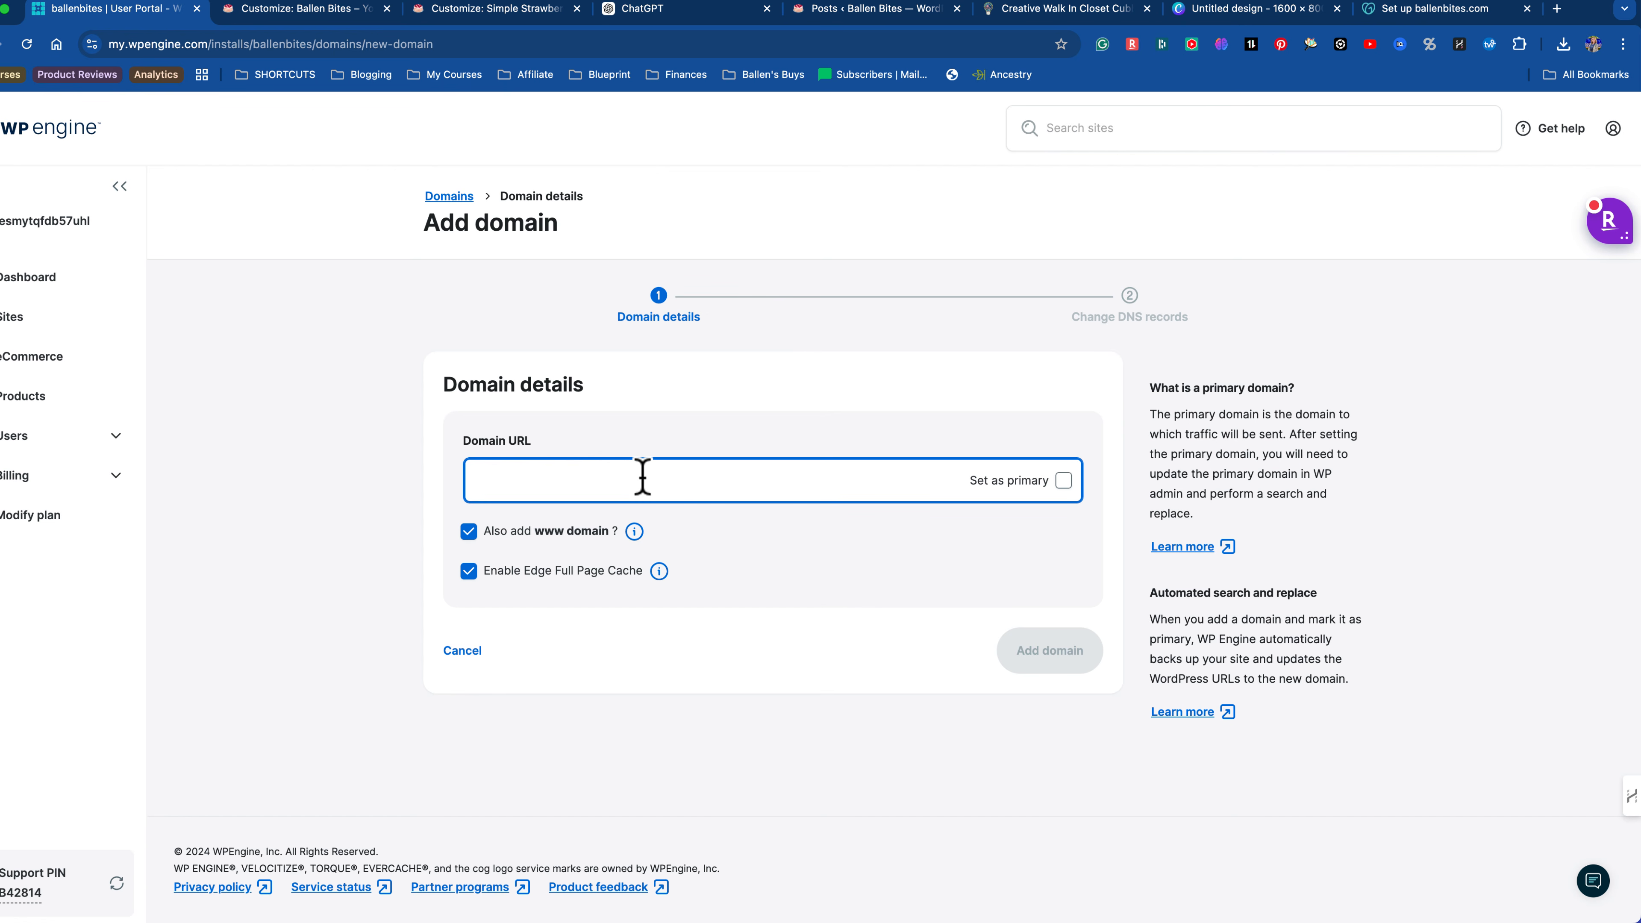
text(ballenbites.com)
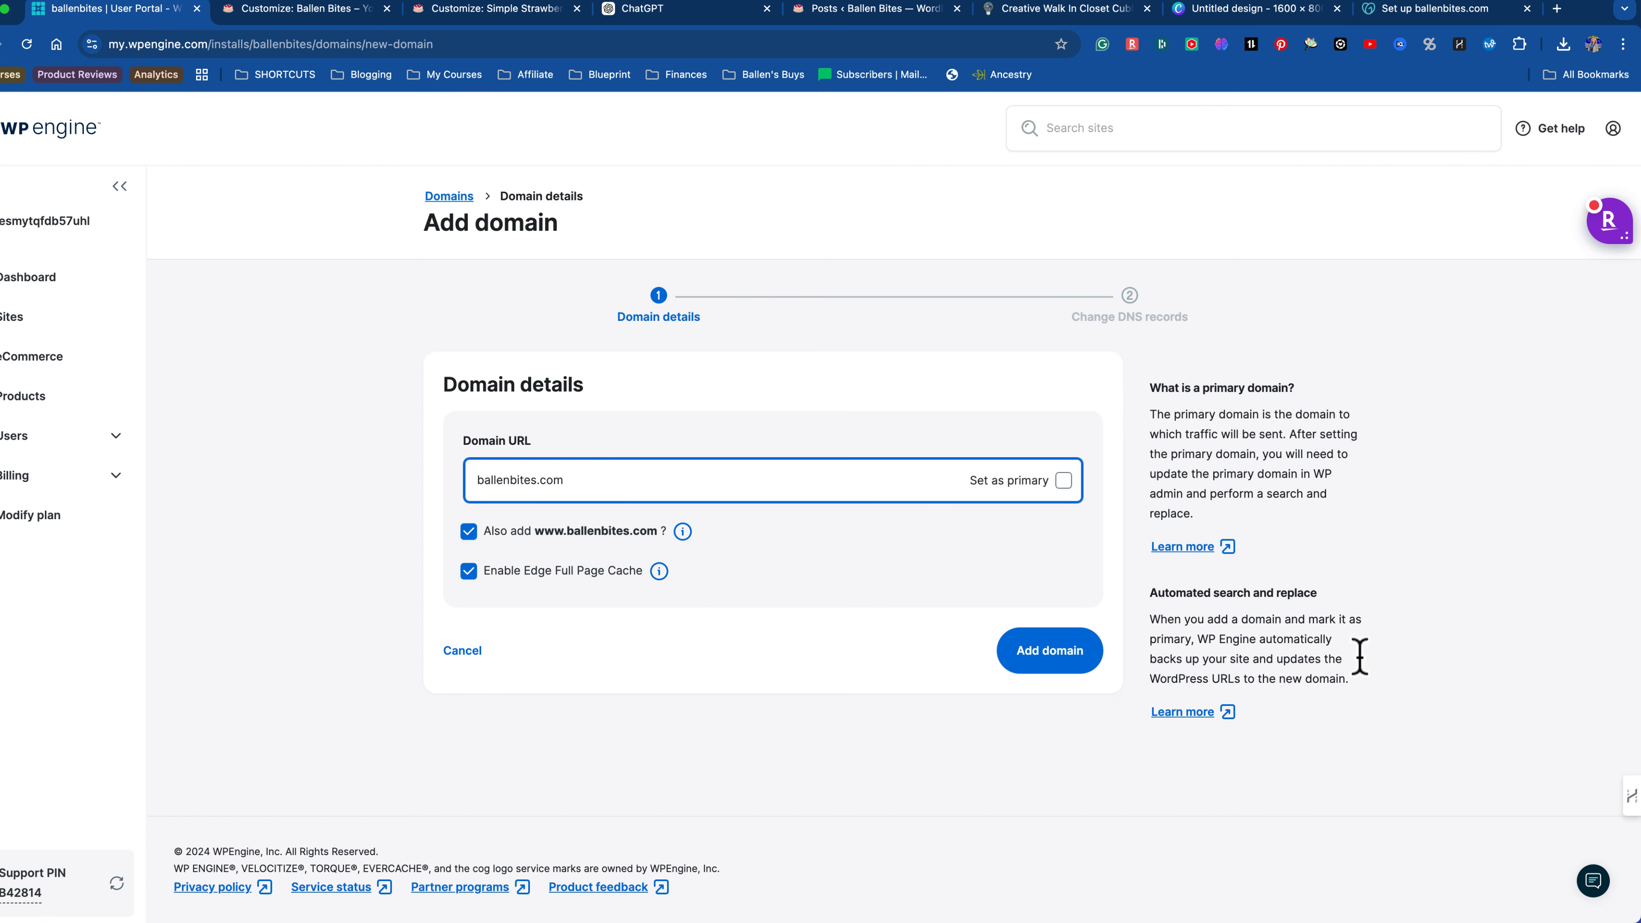
click(1063, 480)
click(1048, 652)
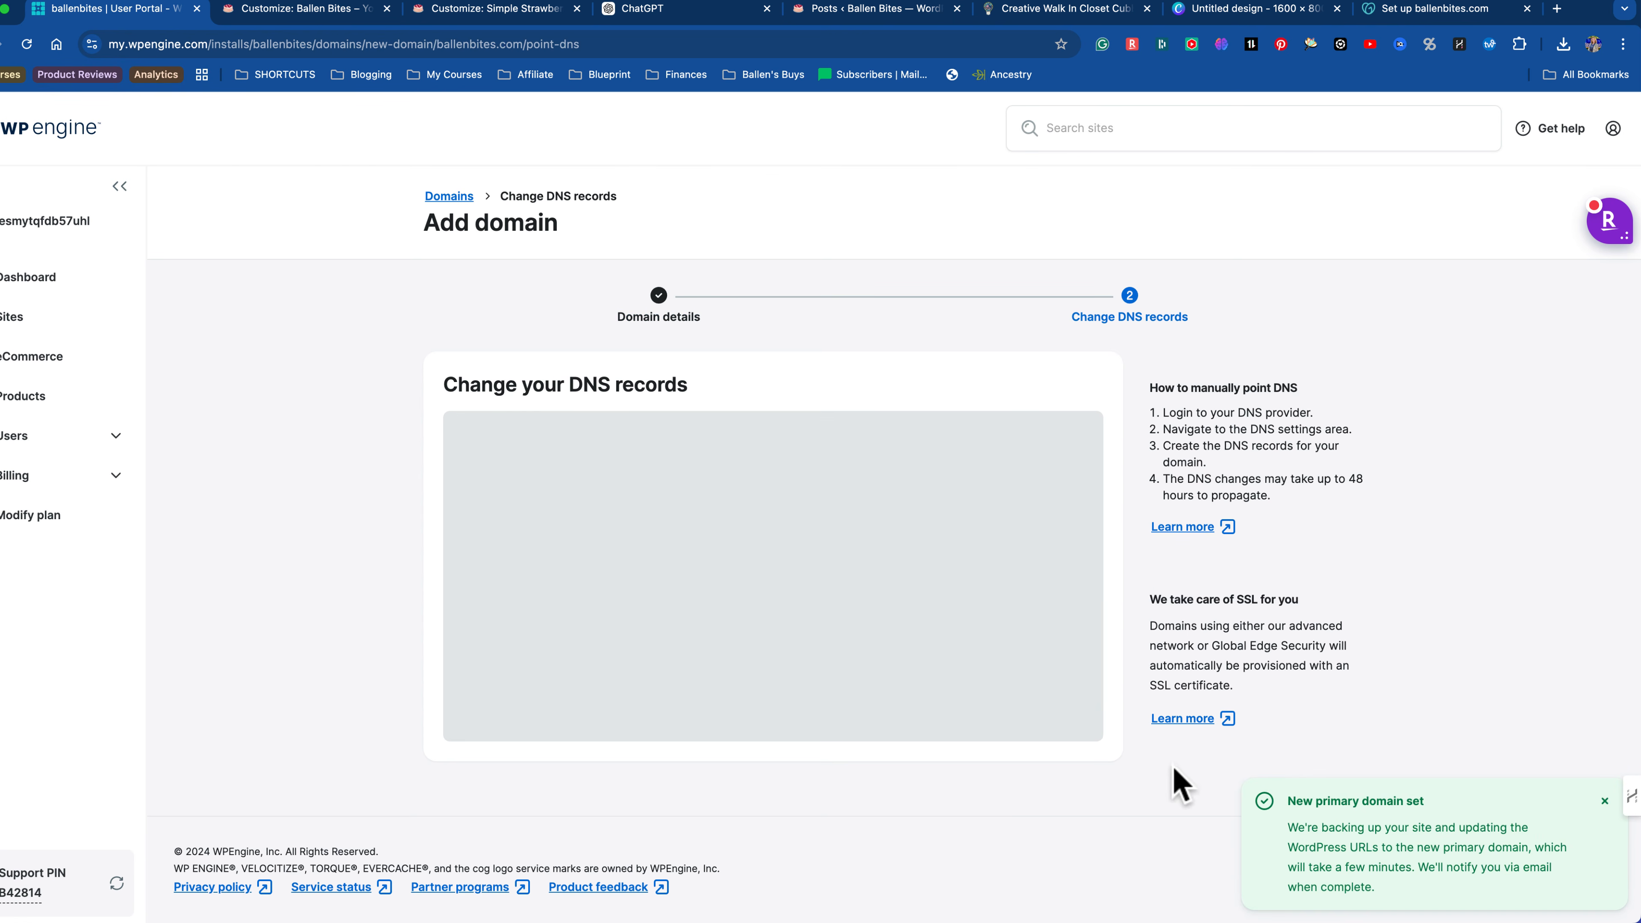
click(1108, 905)
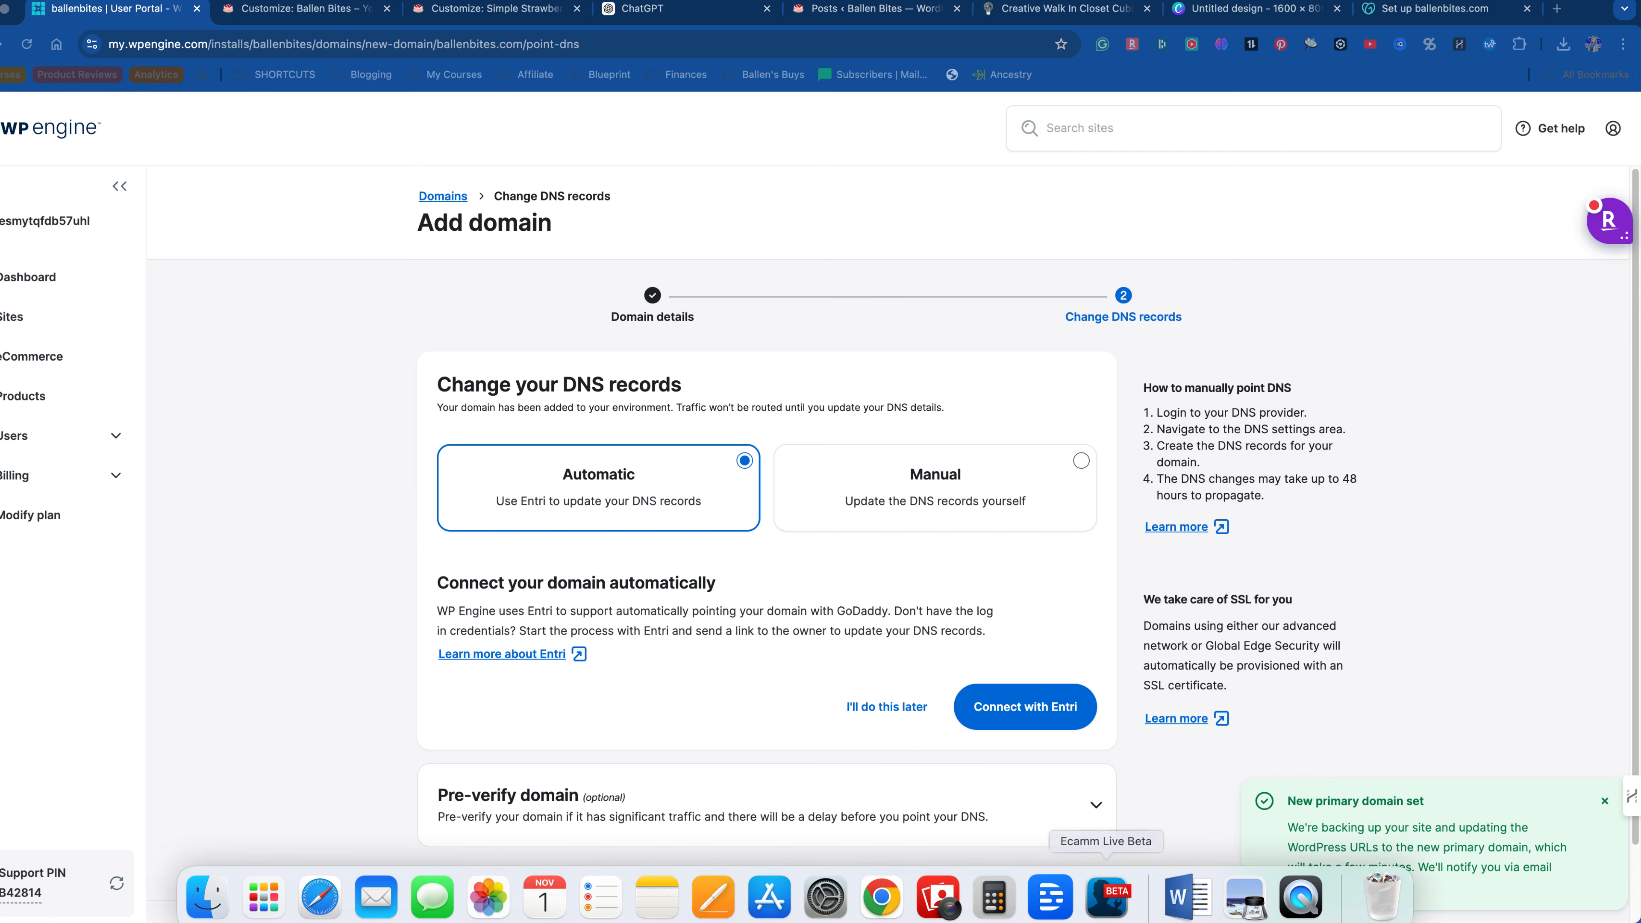
click(1446, 686)
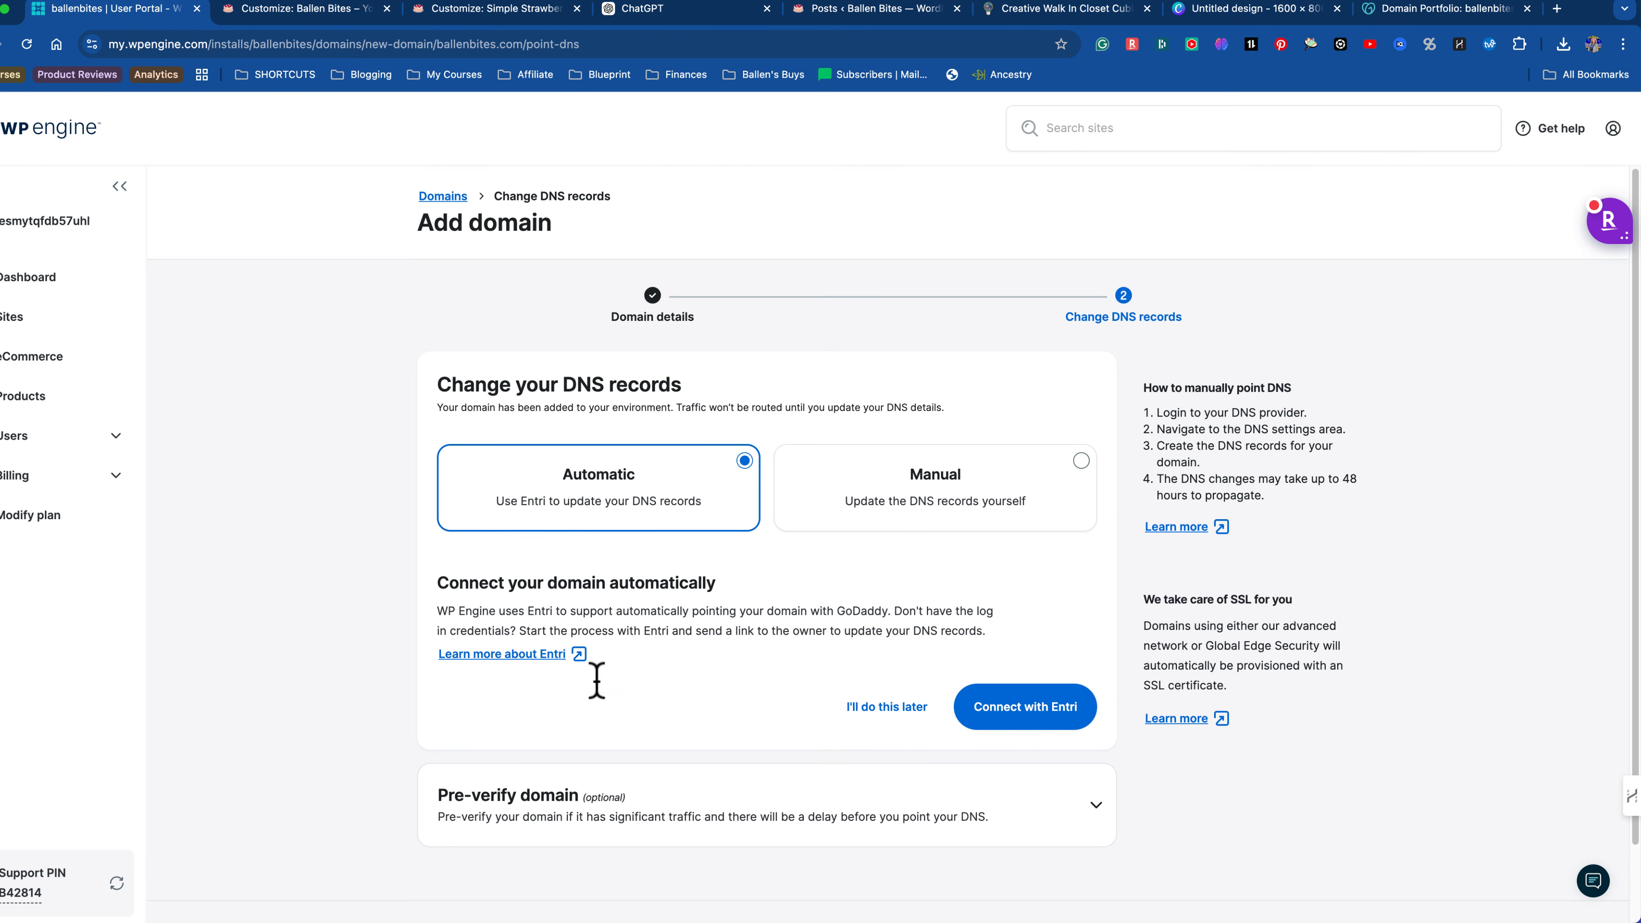
Step: Start the automatic DNS connection with Entri and sign in to GoDaddy with the account username and password
click(1039, 709)
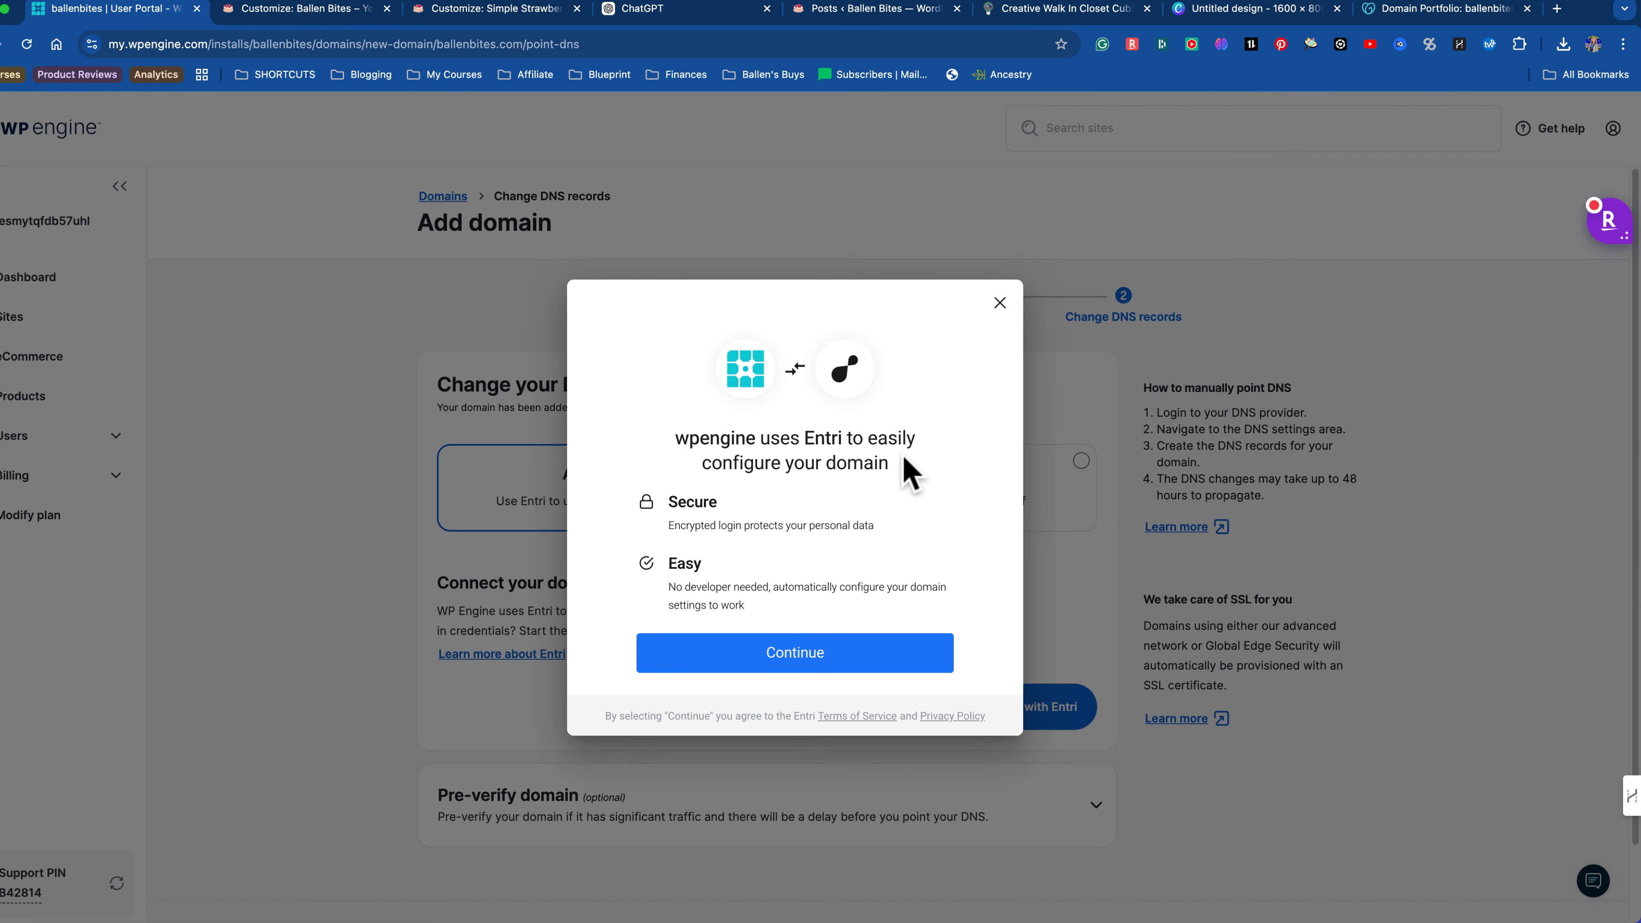
click(843, 659)
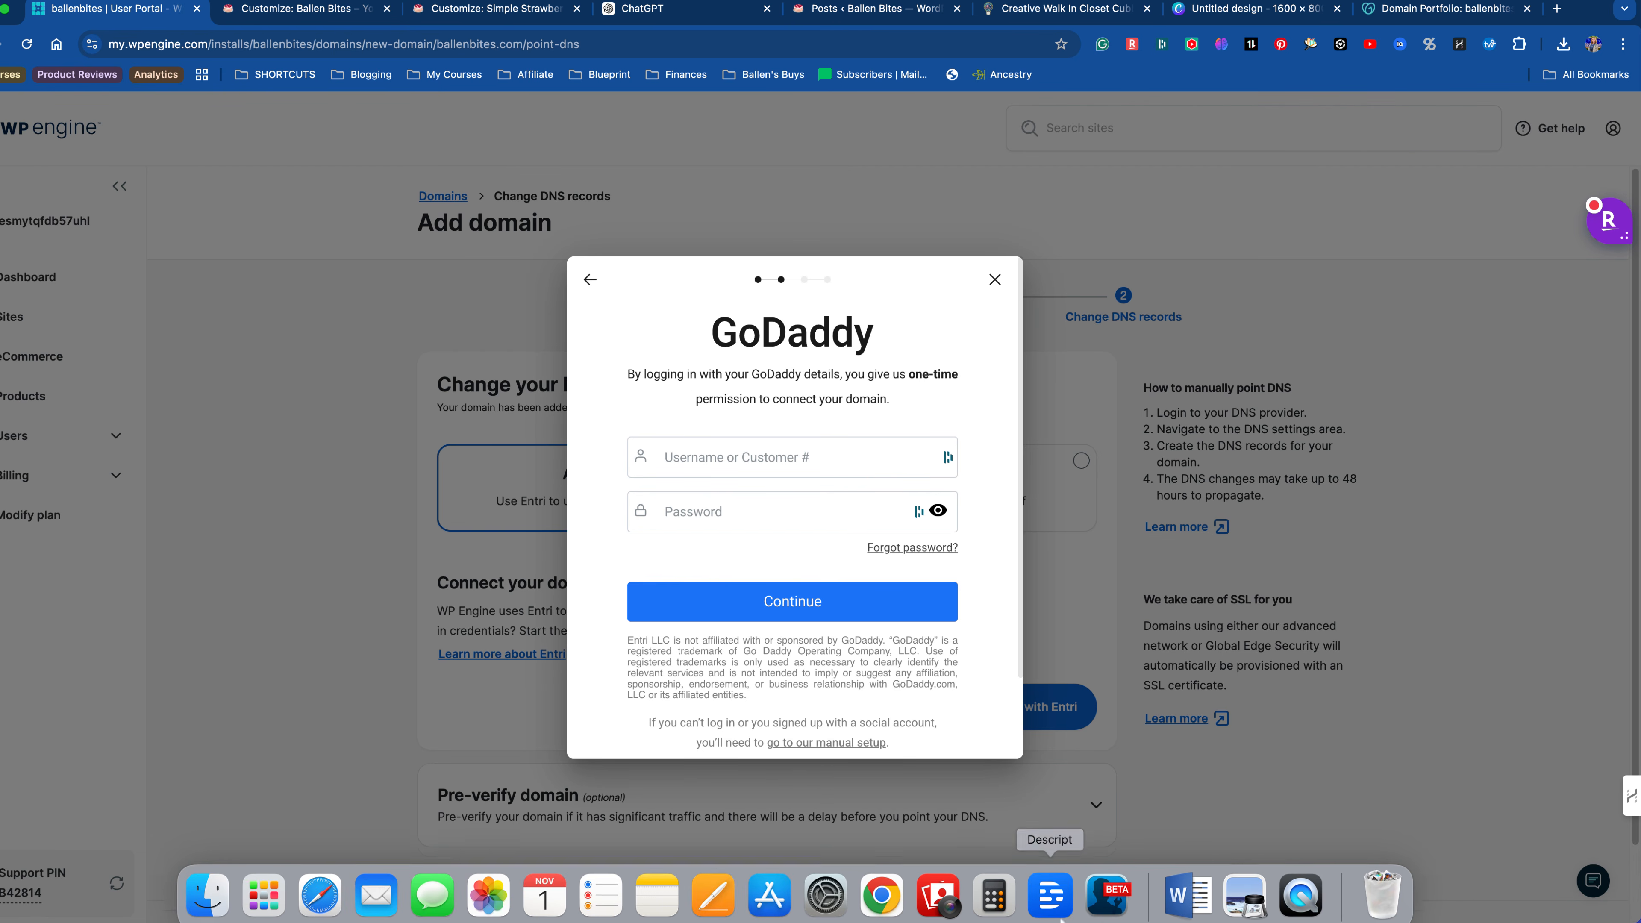
click(1090, 908)
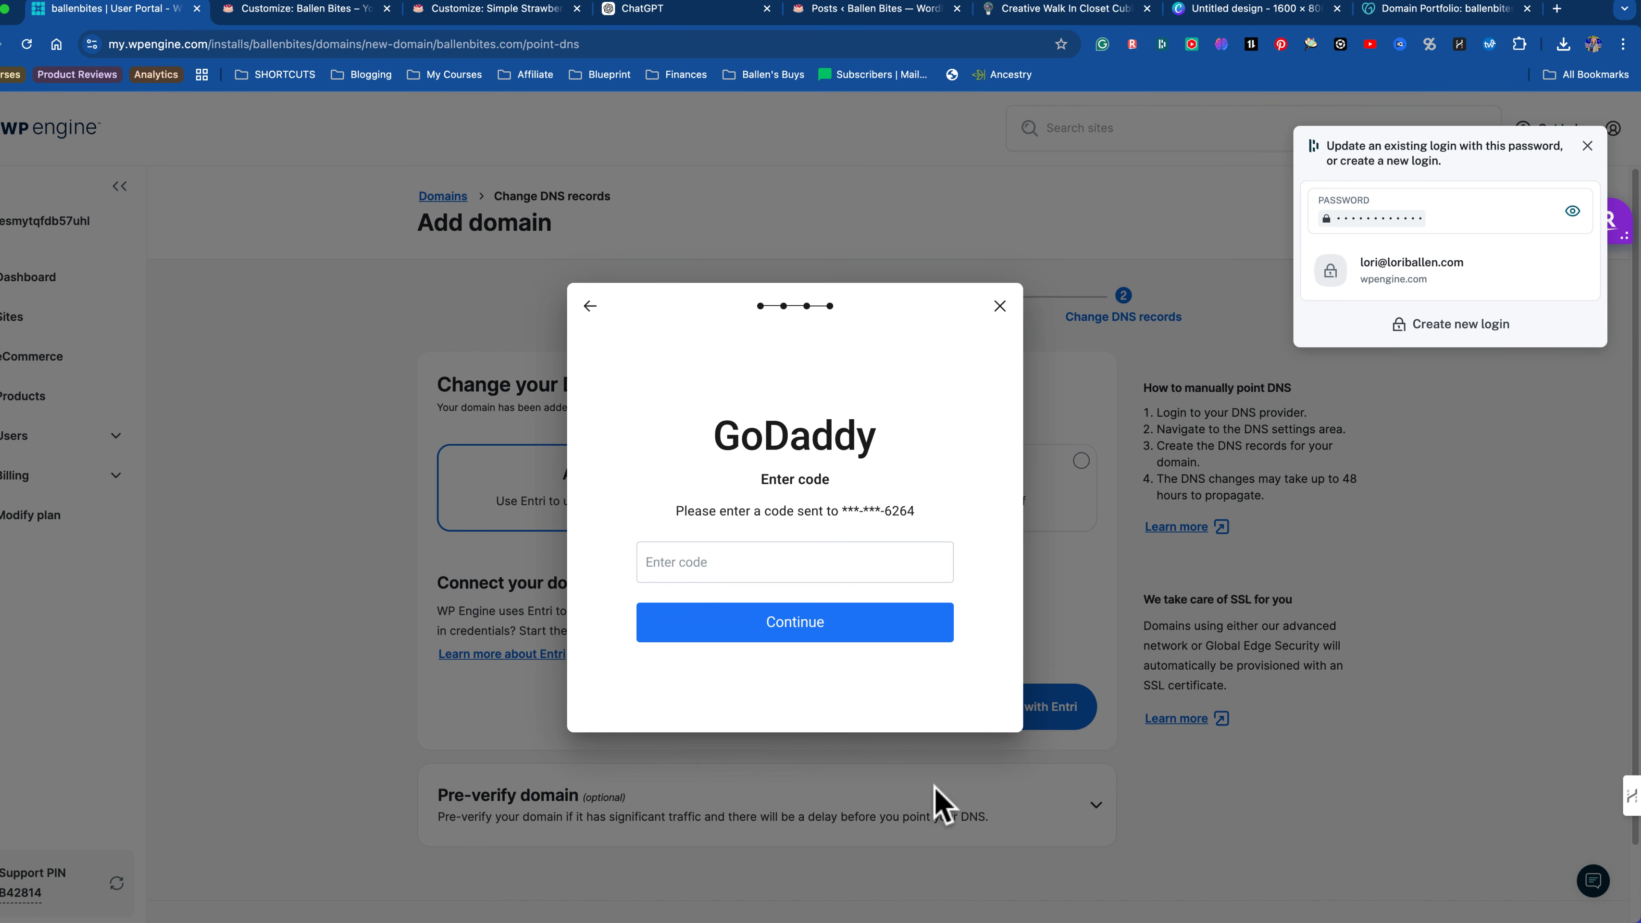
Step: Enter the GoDaddy verification code, approve updating the existing ballenbites.com DNS records, and finish the Entri setup
click(734, 559)
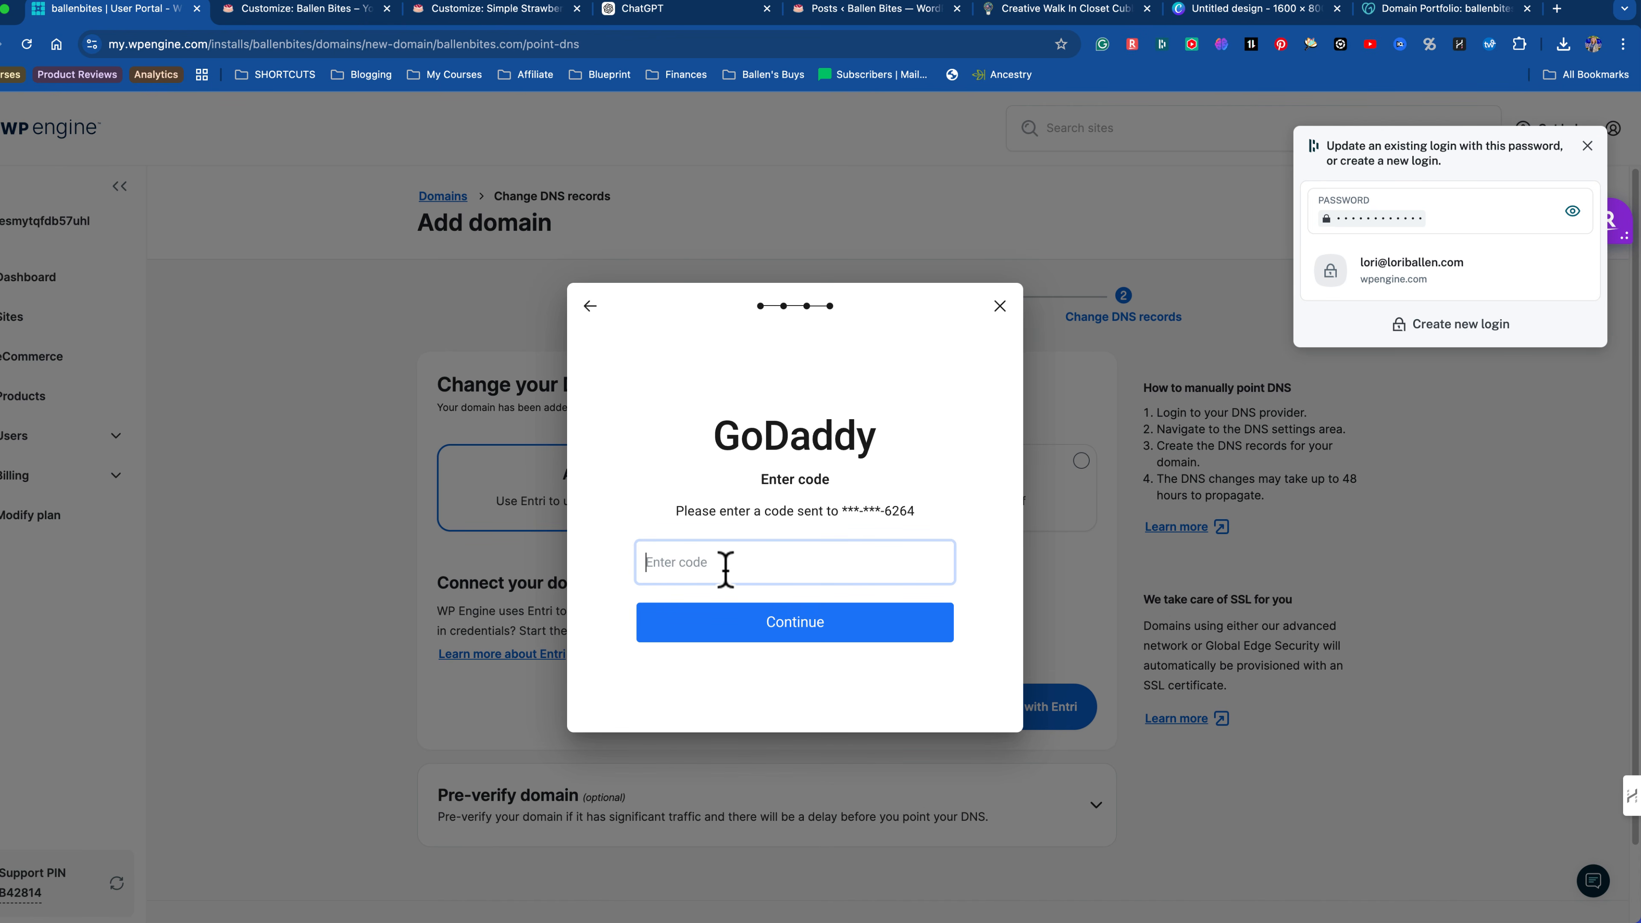
key(Return)
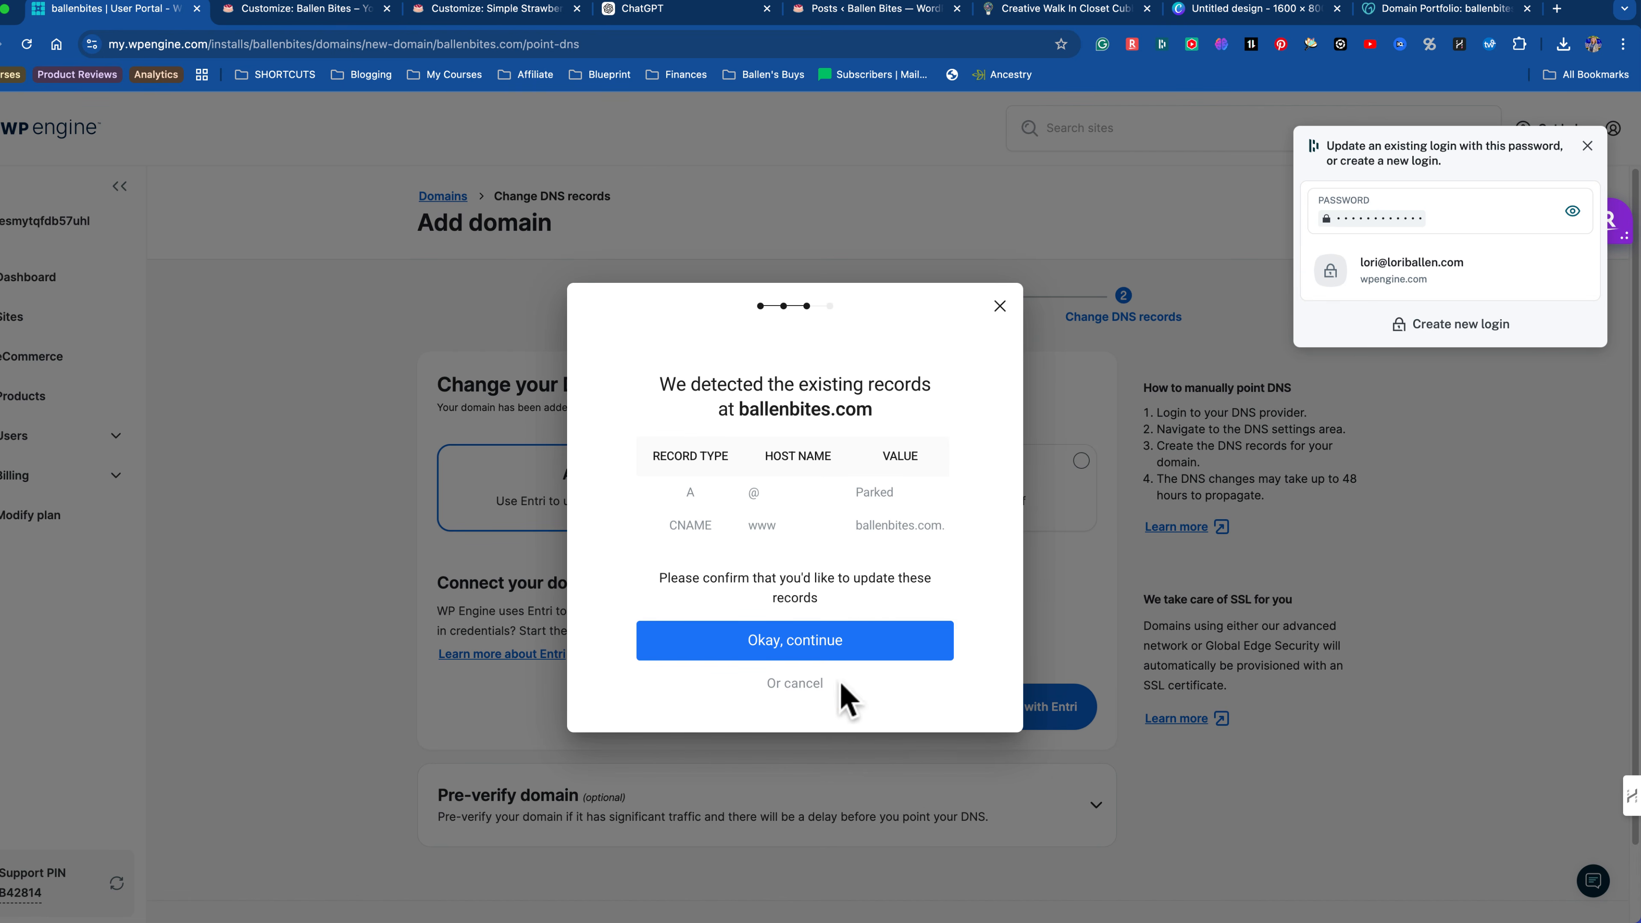
click(831, 652)
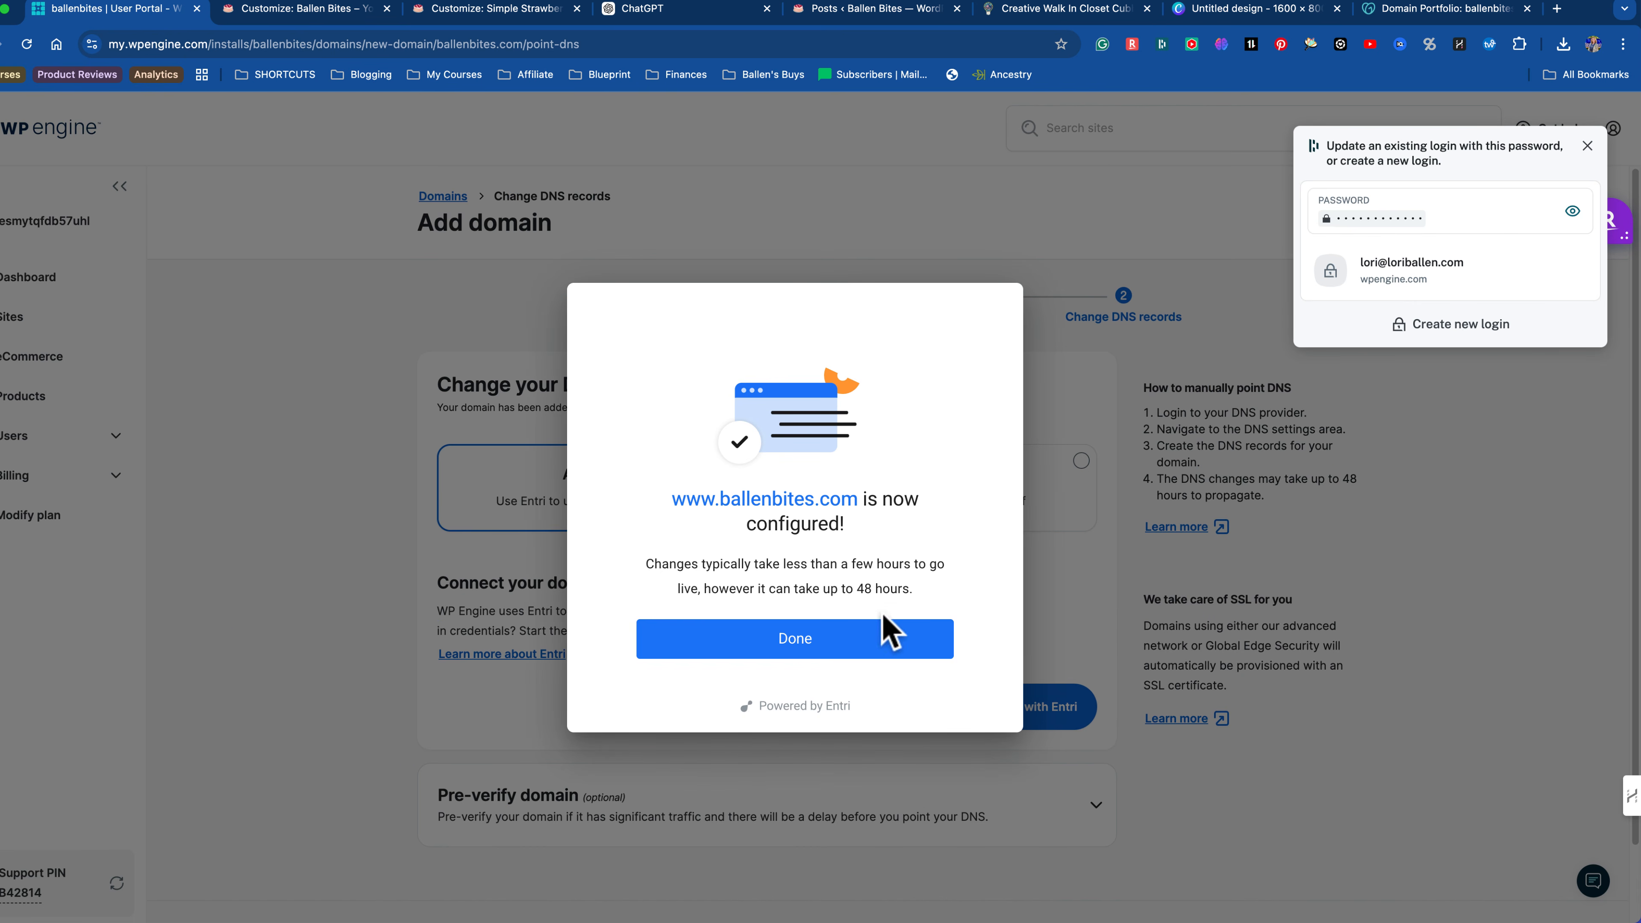
click(790, 660)
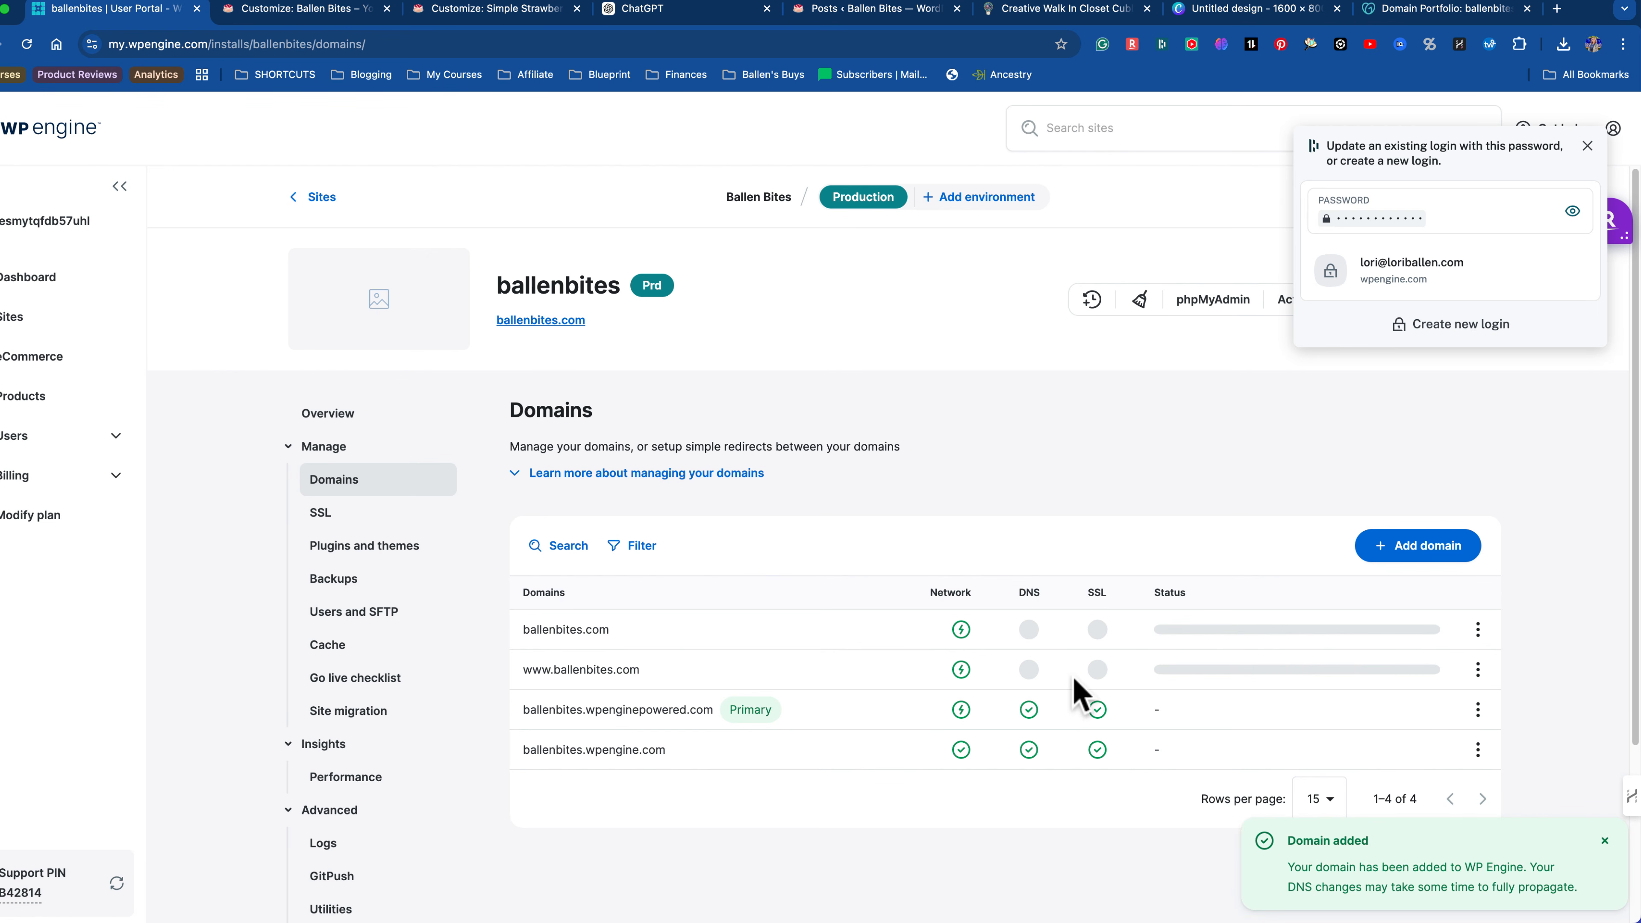
Step: Check the DNS status of the domains listed for the ballenbites environment and dismiss the password manager's login prompt
scroll(1384, 880, down, 3)
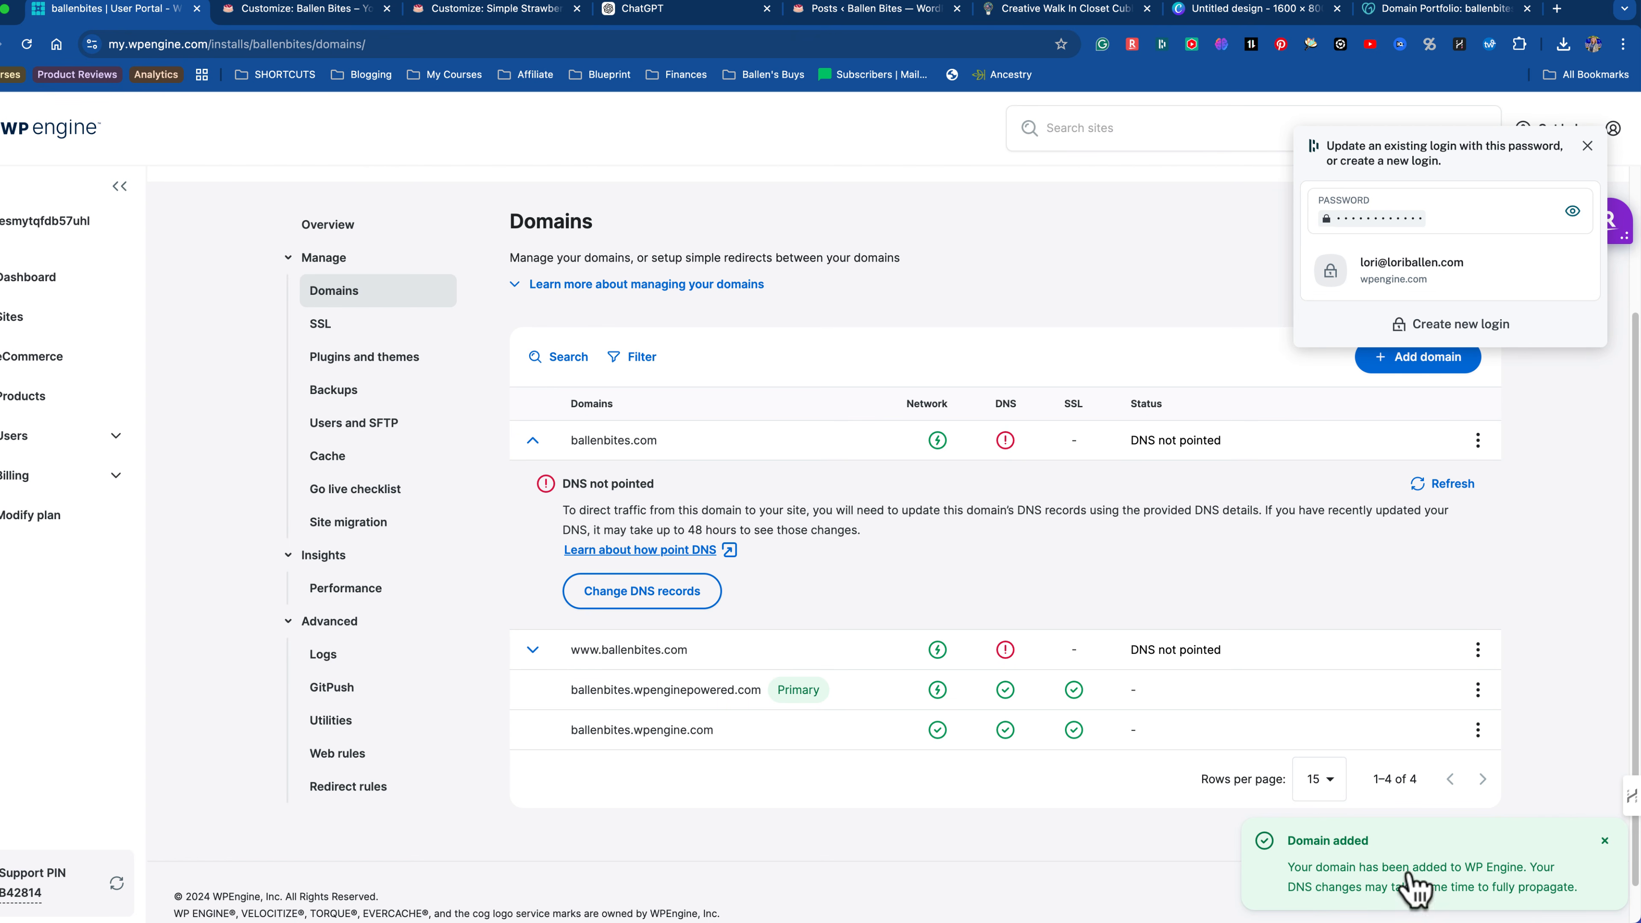
scroll(872, 452, up, 2)
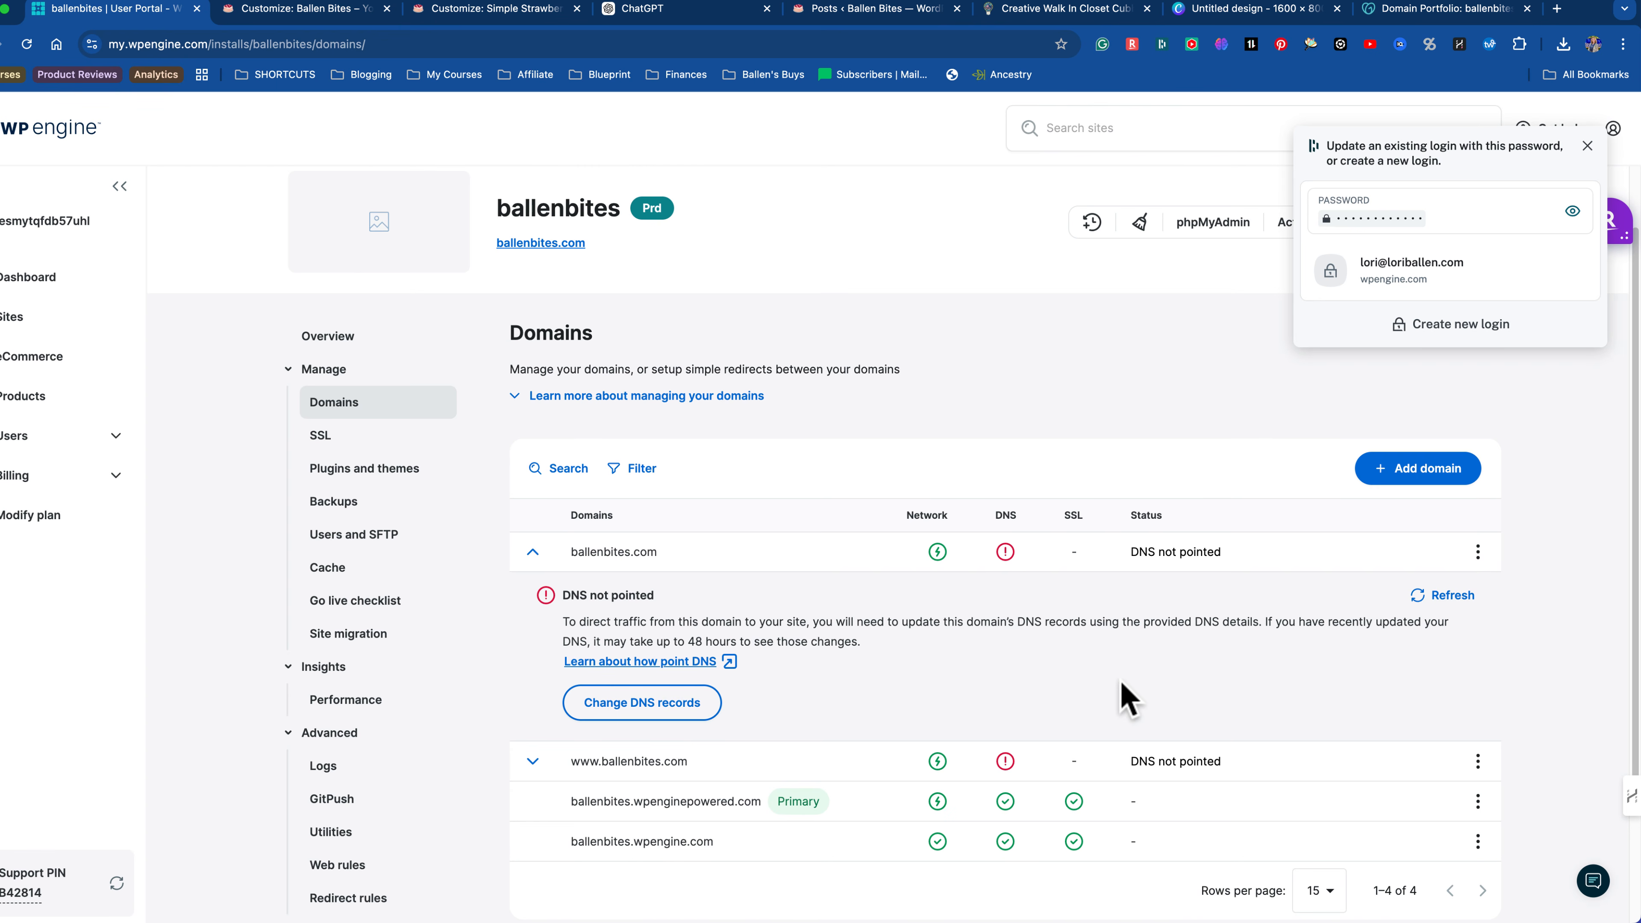
scroll(880, 460, down, 1)
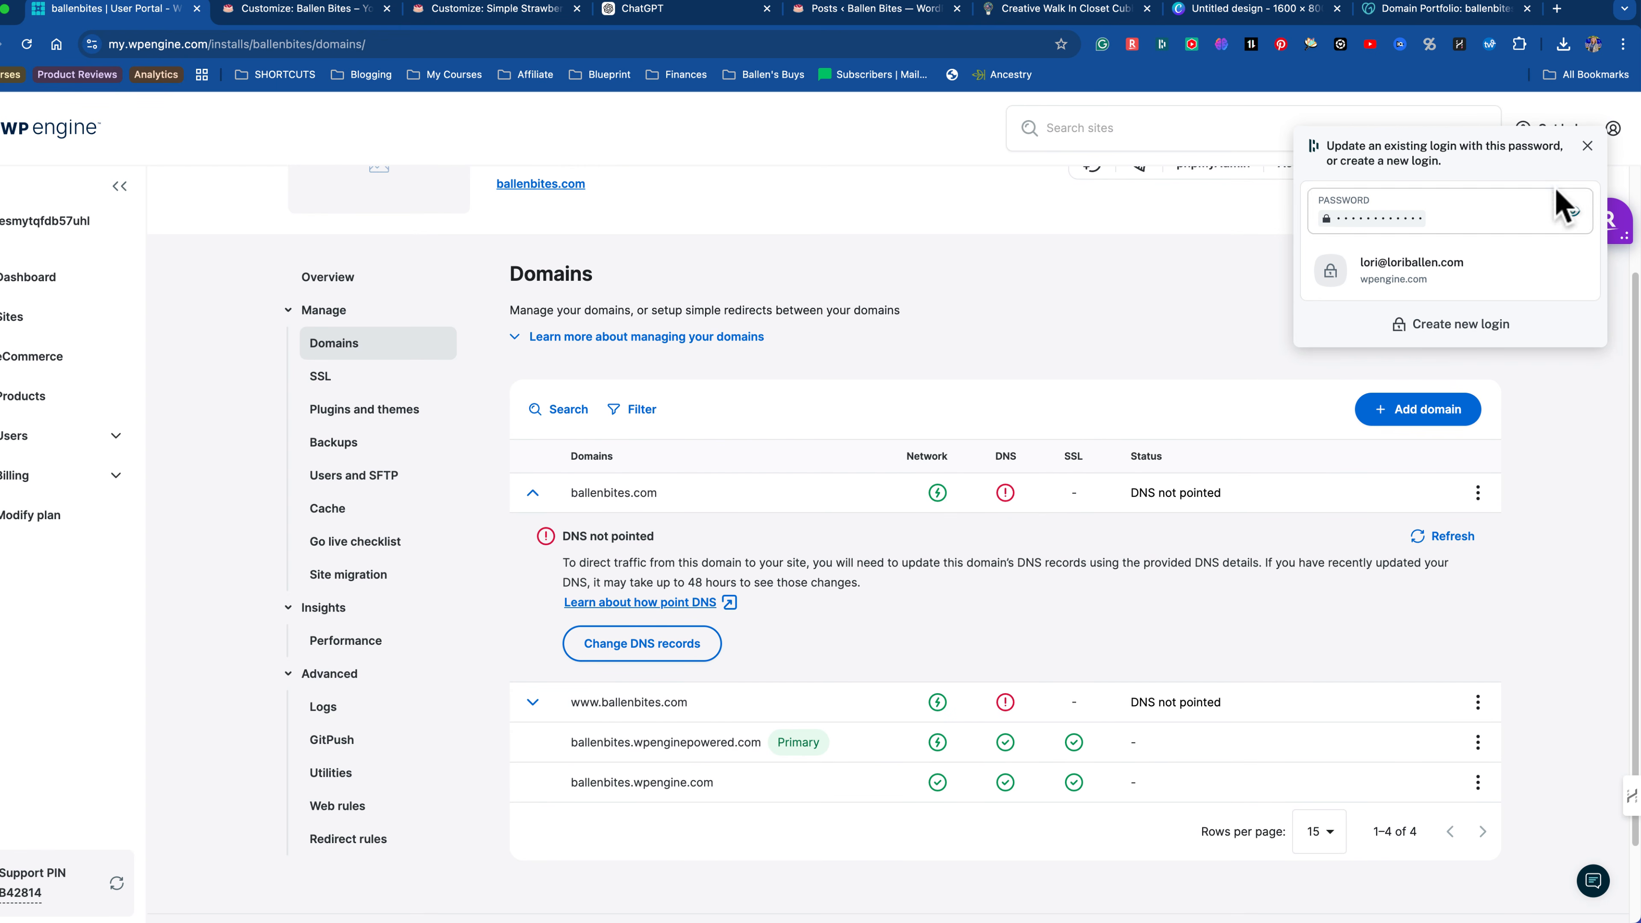
click(1587, 146)
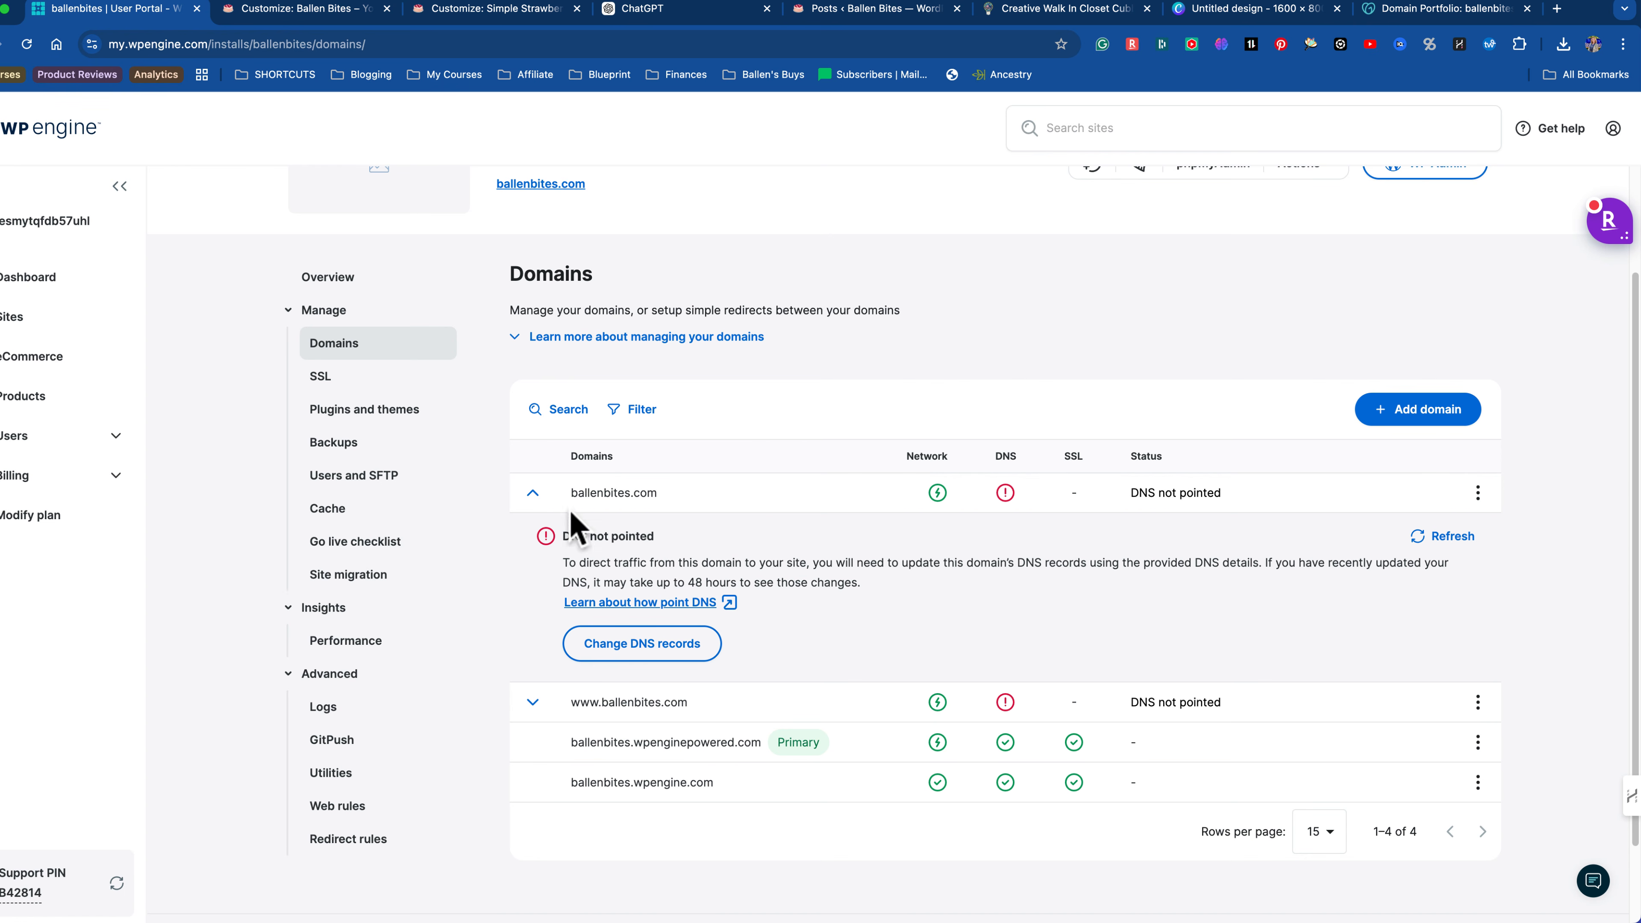